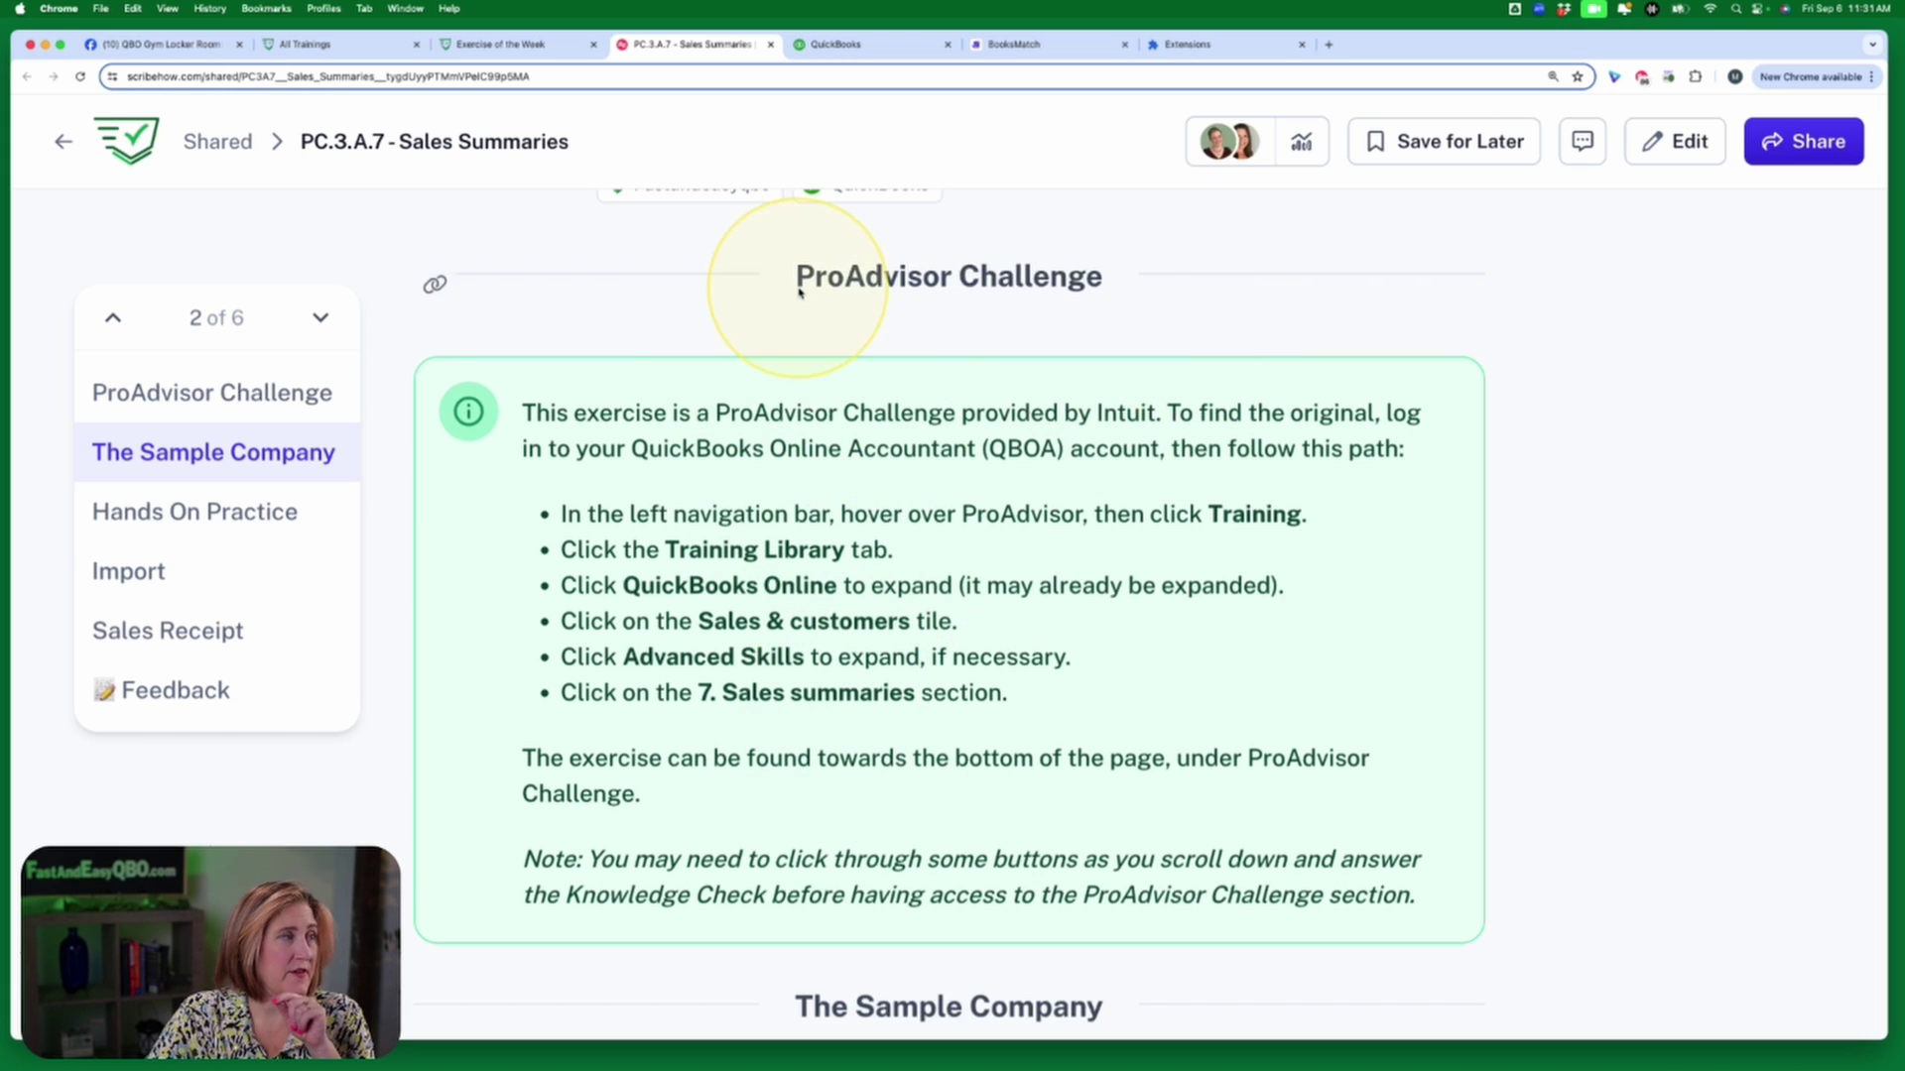
Switch to QuickBooks Online Accountant and open the Training library in the ProAdvisor training area.
left_click(886, 50)
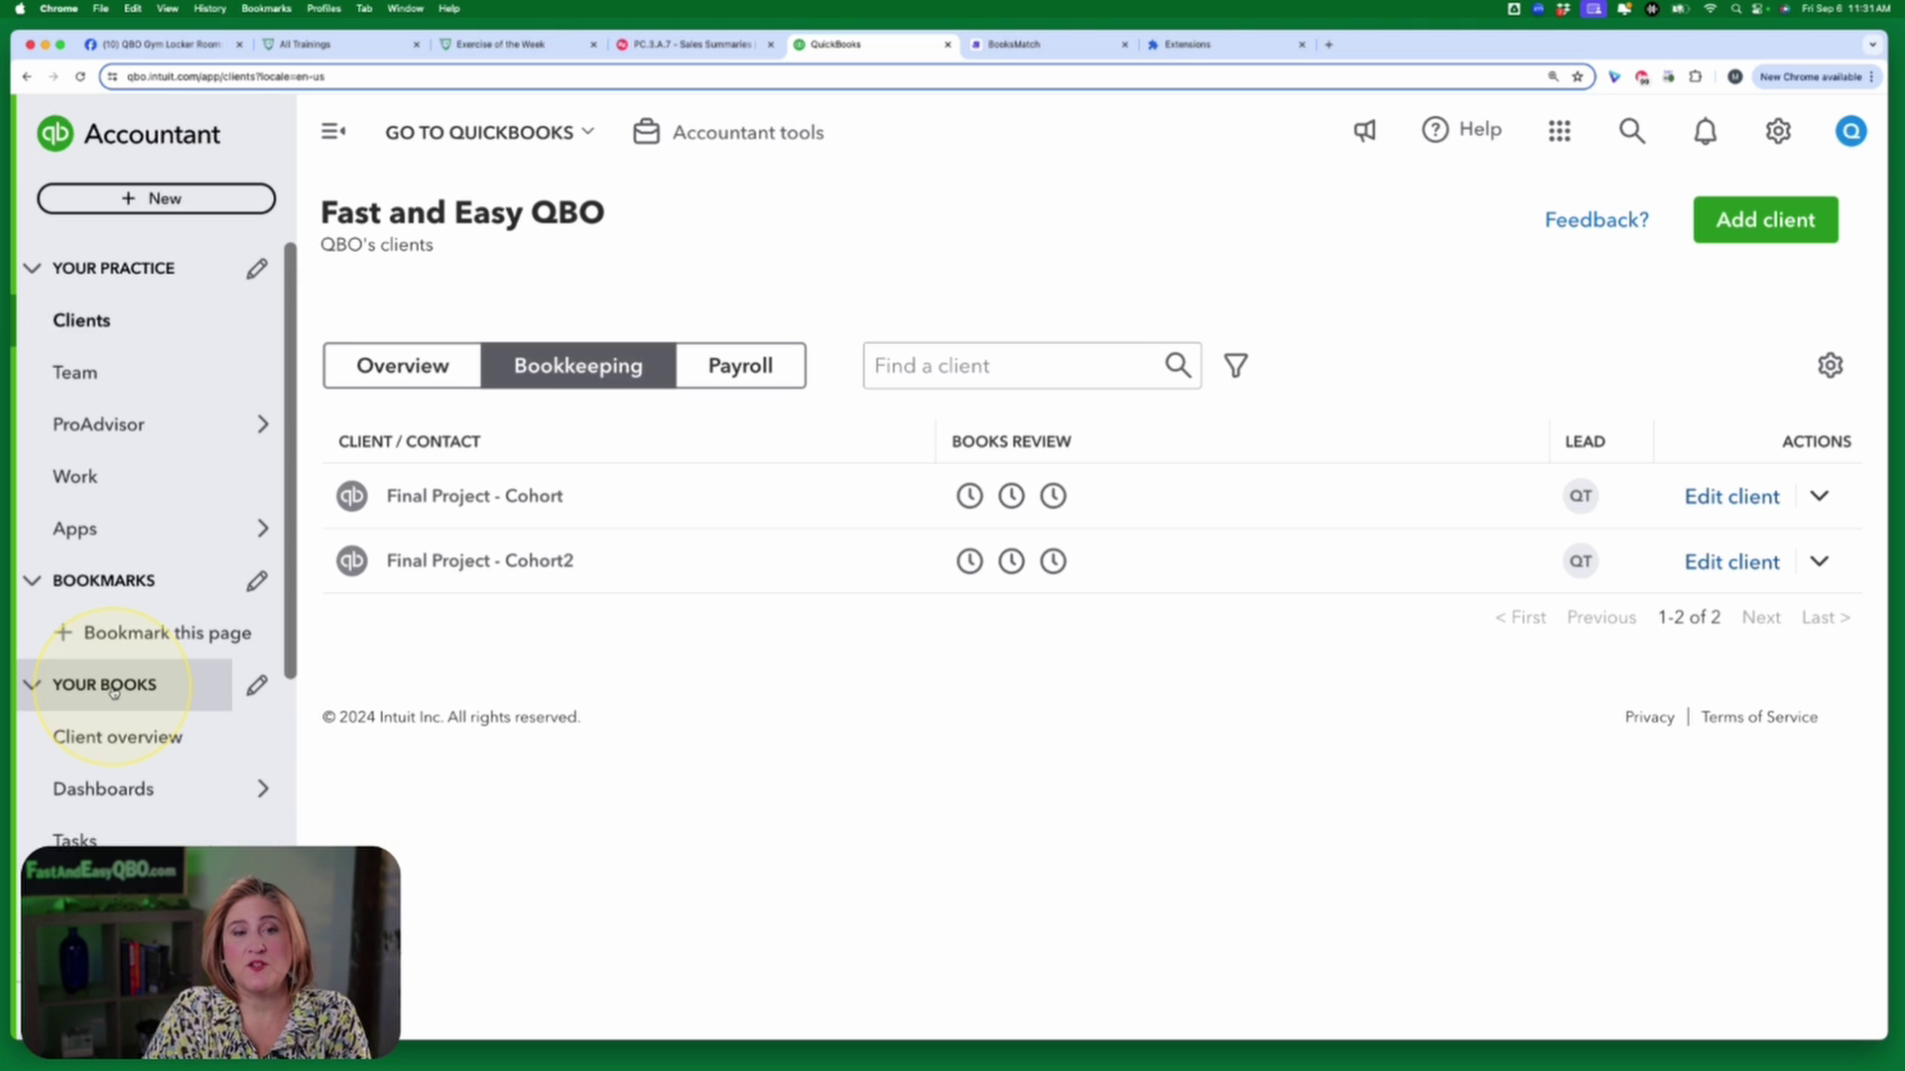
mouse_move(104, 414)
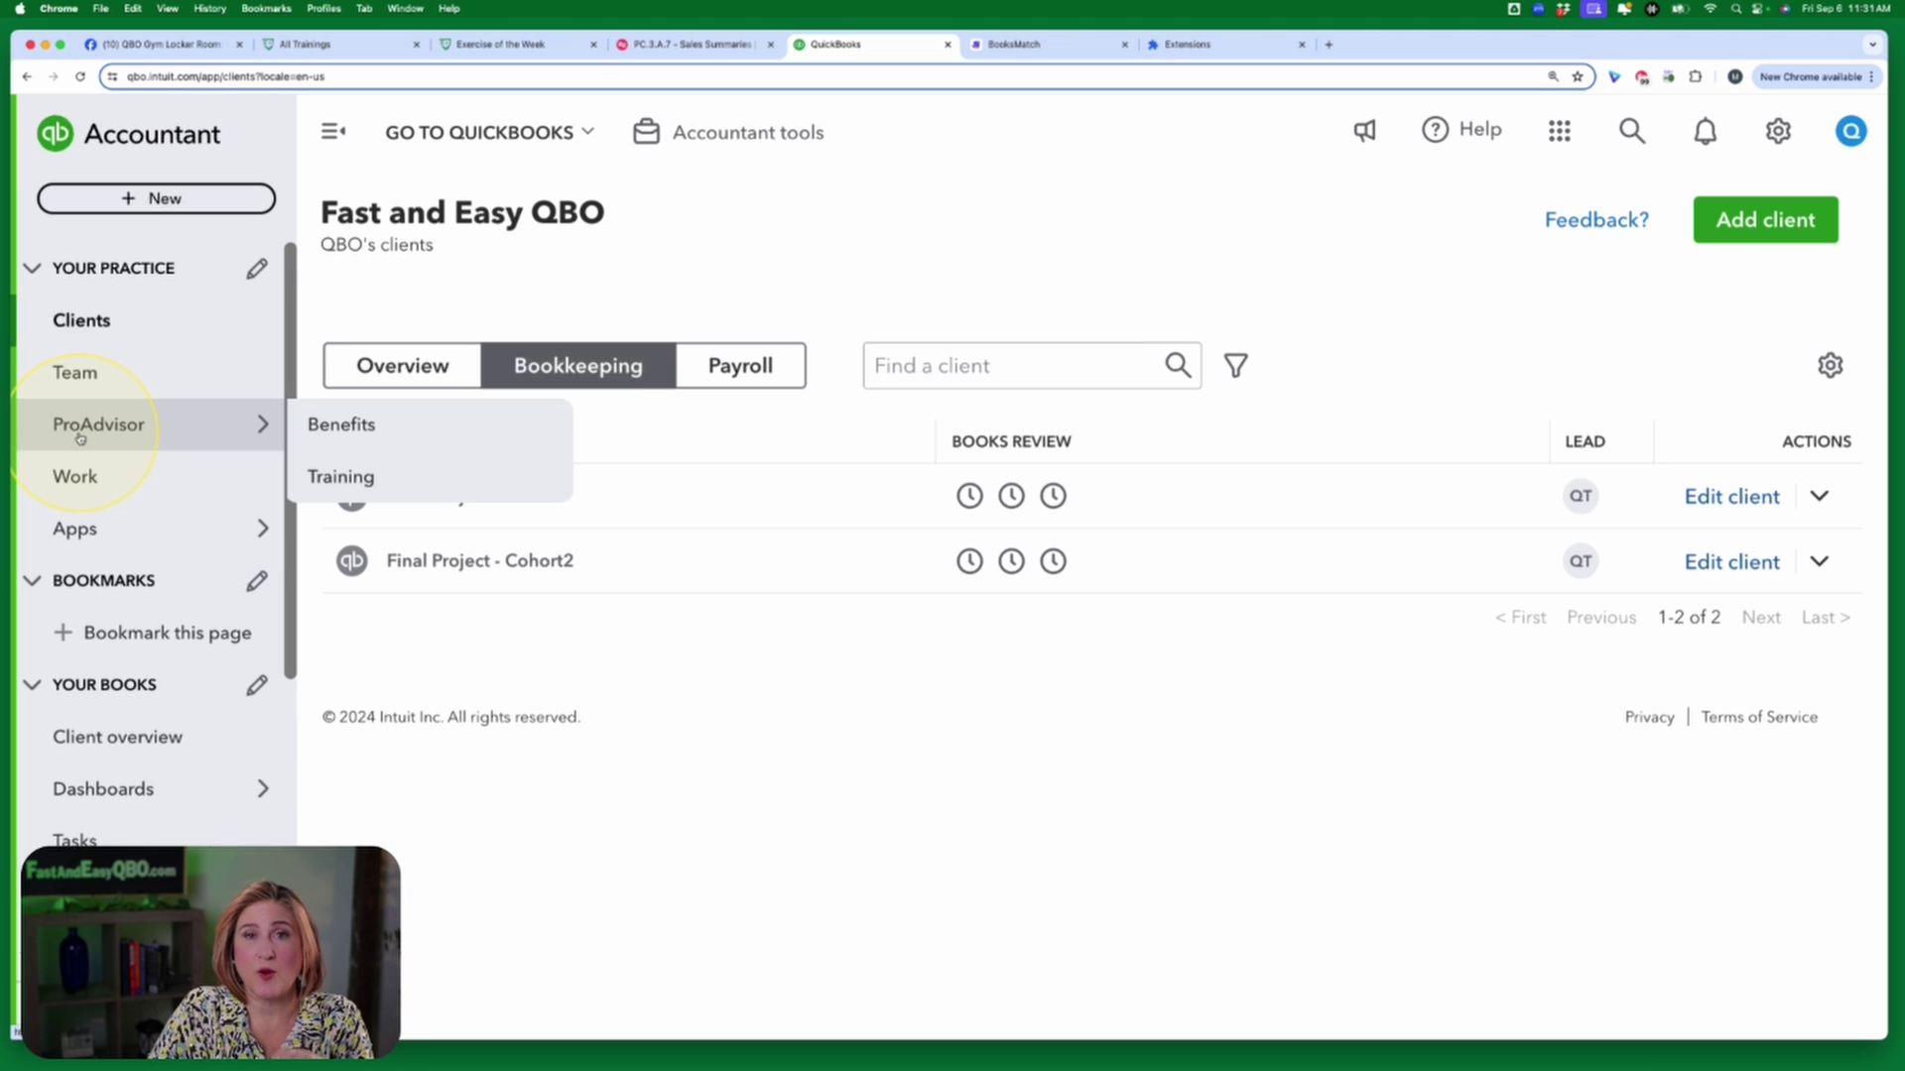
left_click(358, 486)
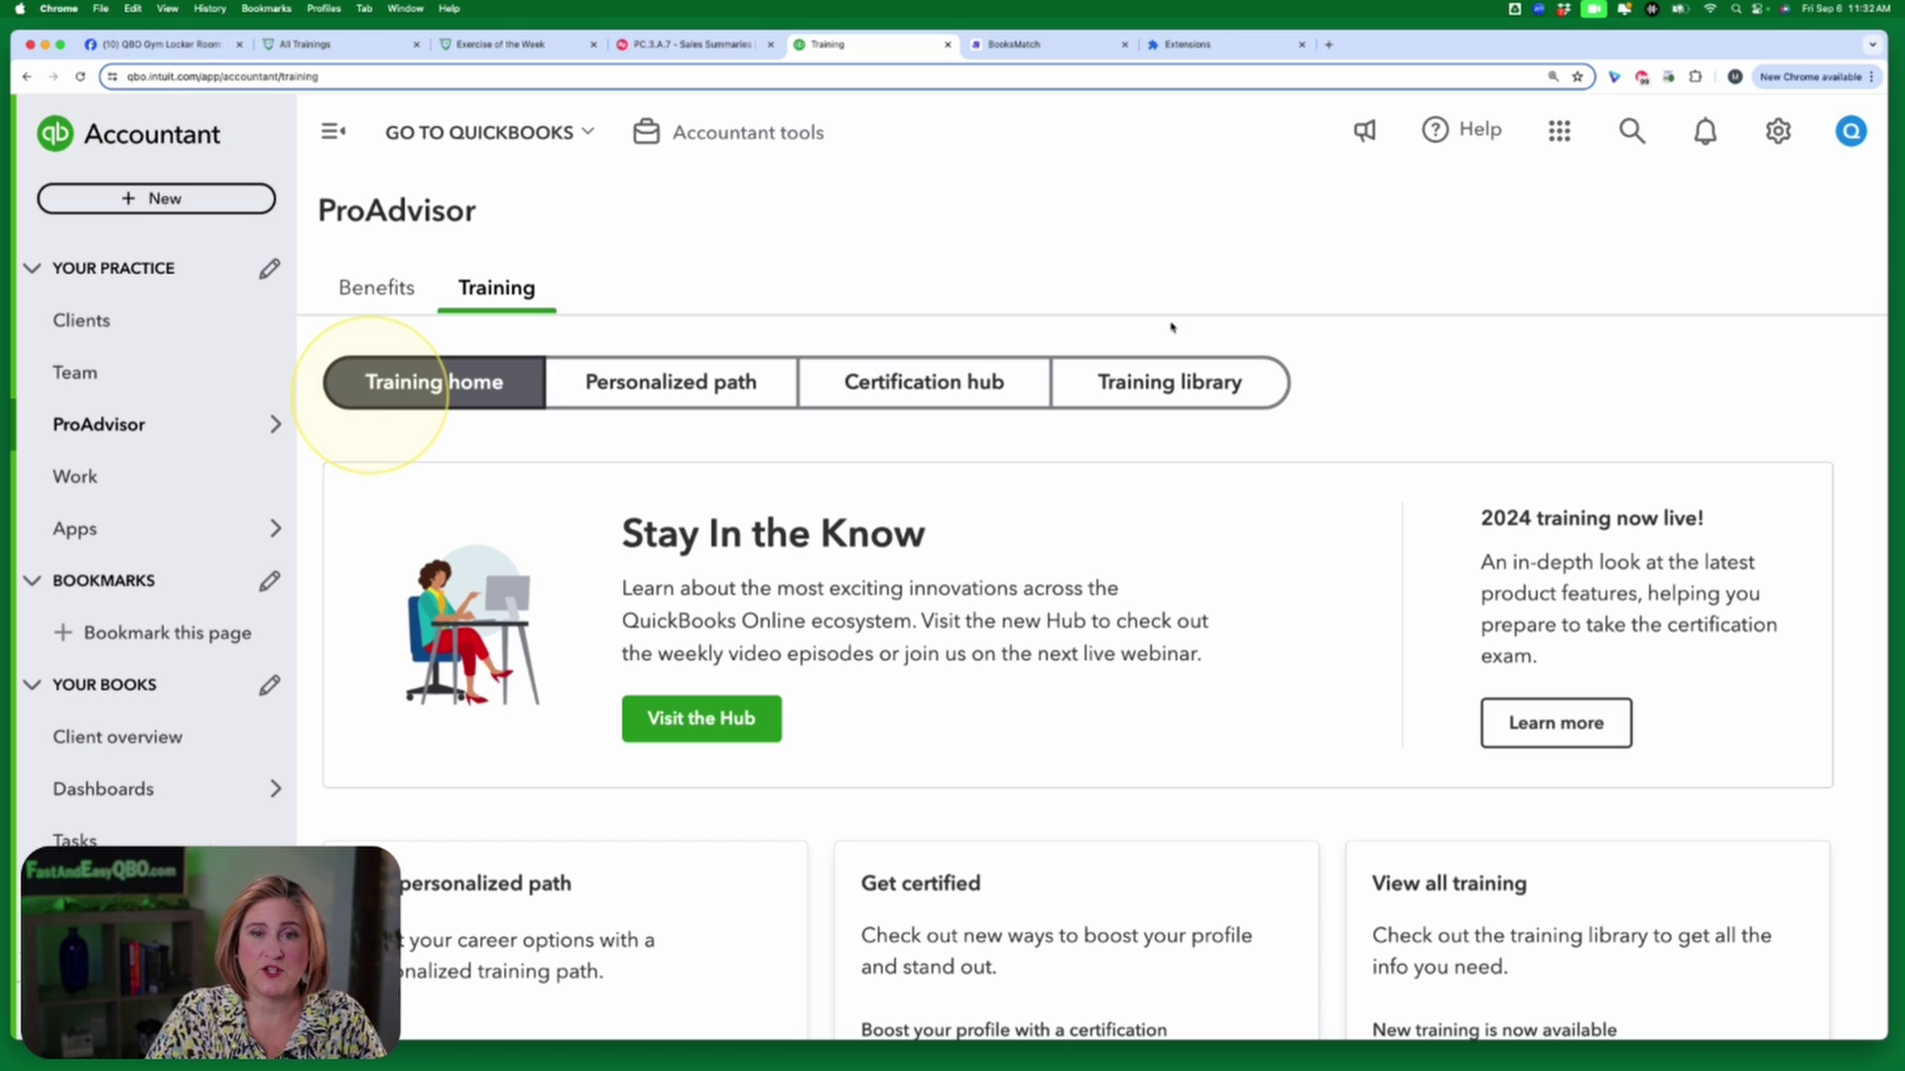
left_click(1194, 380)
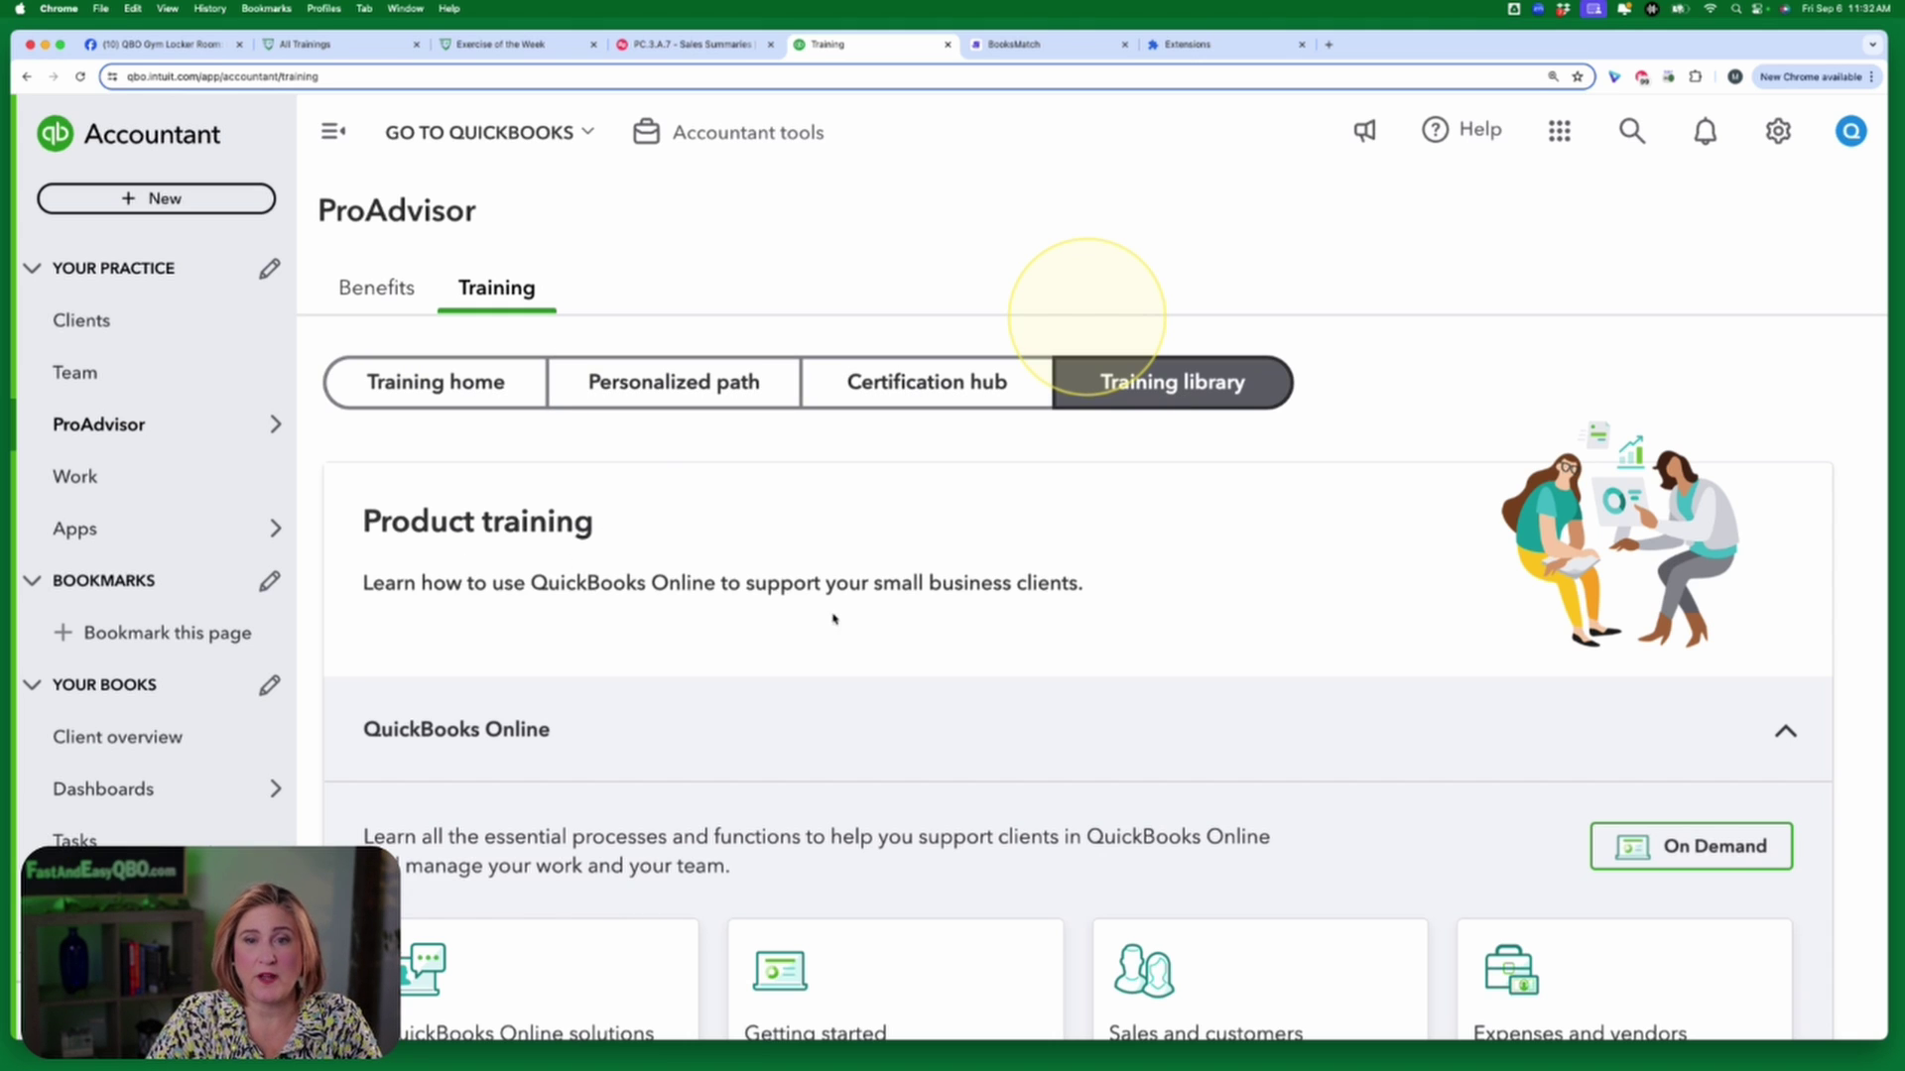
Survey the training library's categories with the QuickBooks Online section collapsed, and expand that section again.
scroll(761, 701, "down", 2)
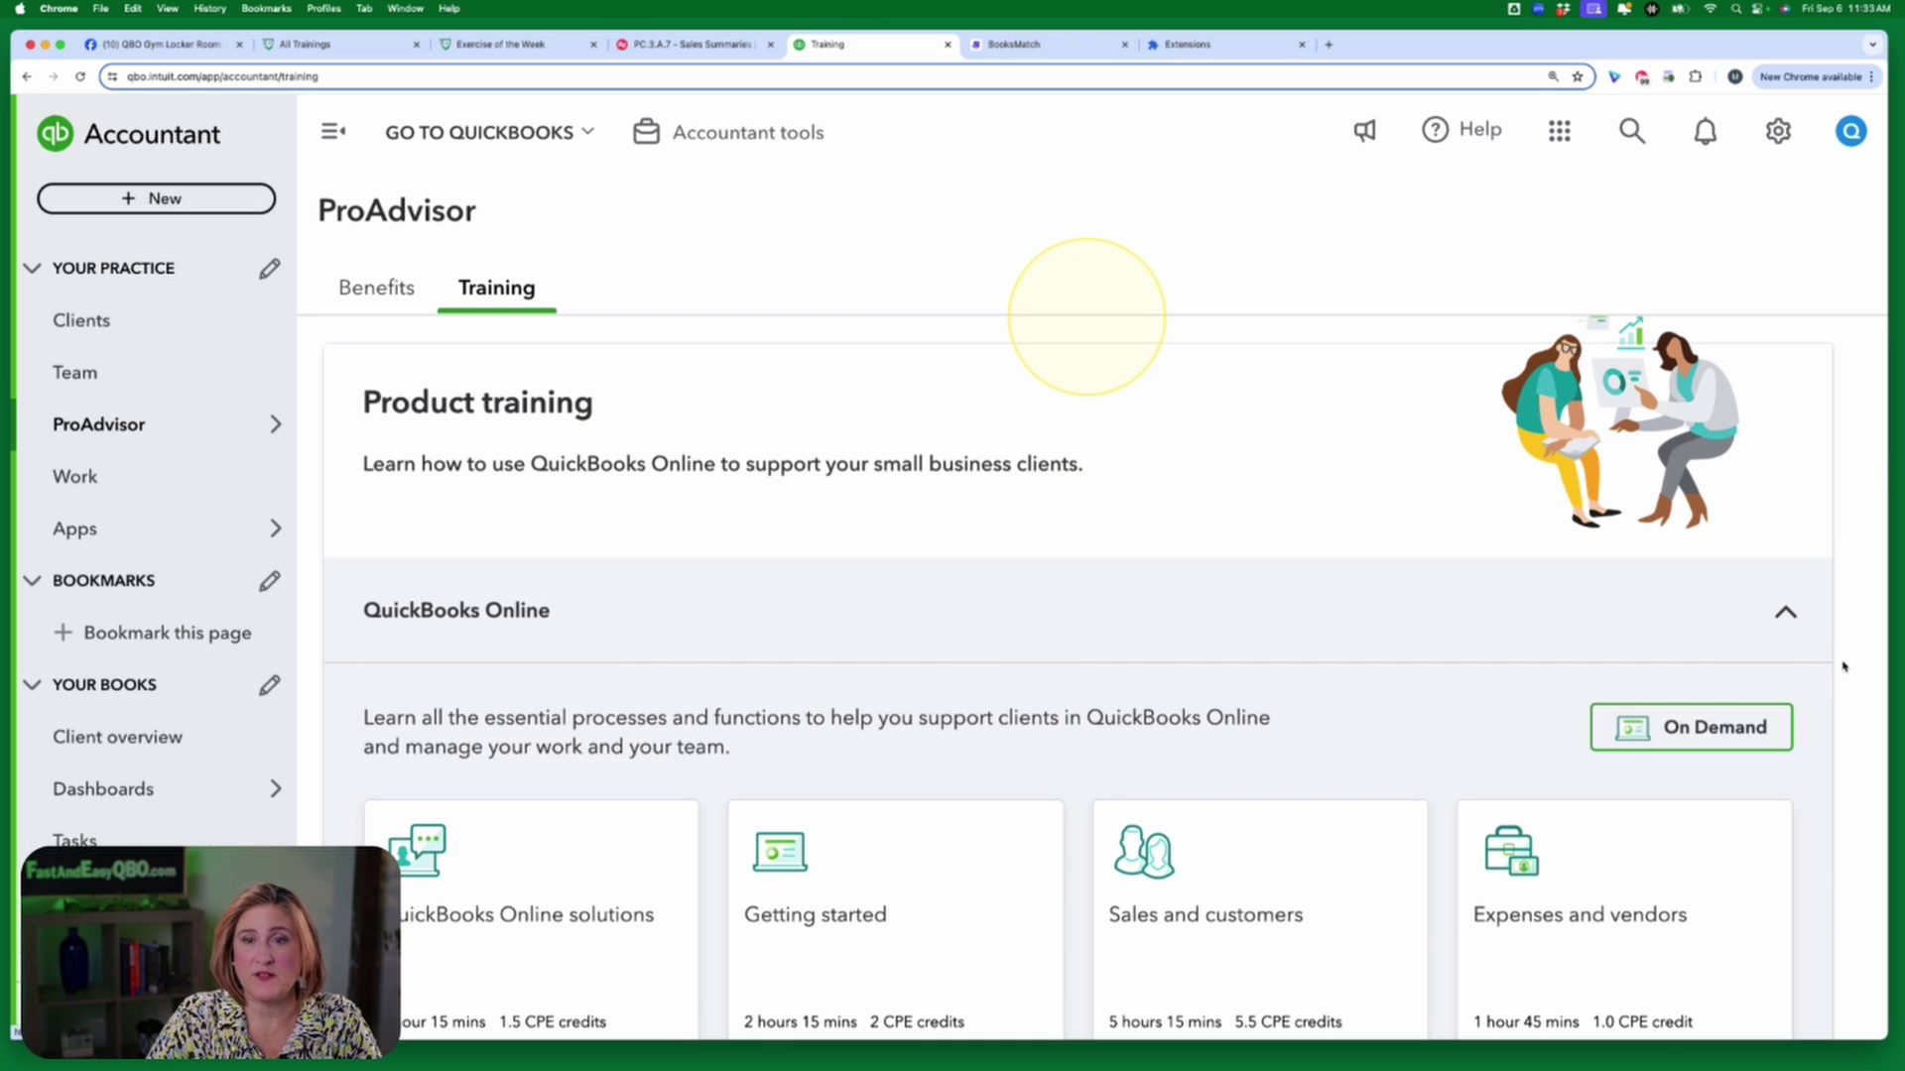
left_click(1786, 617)
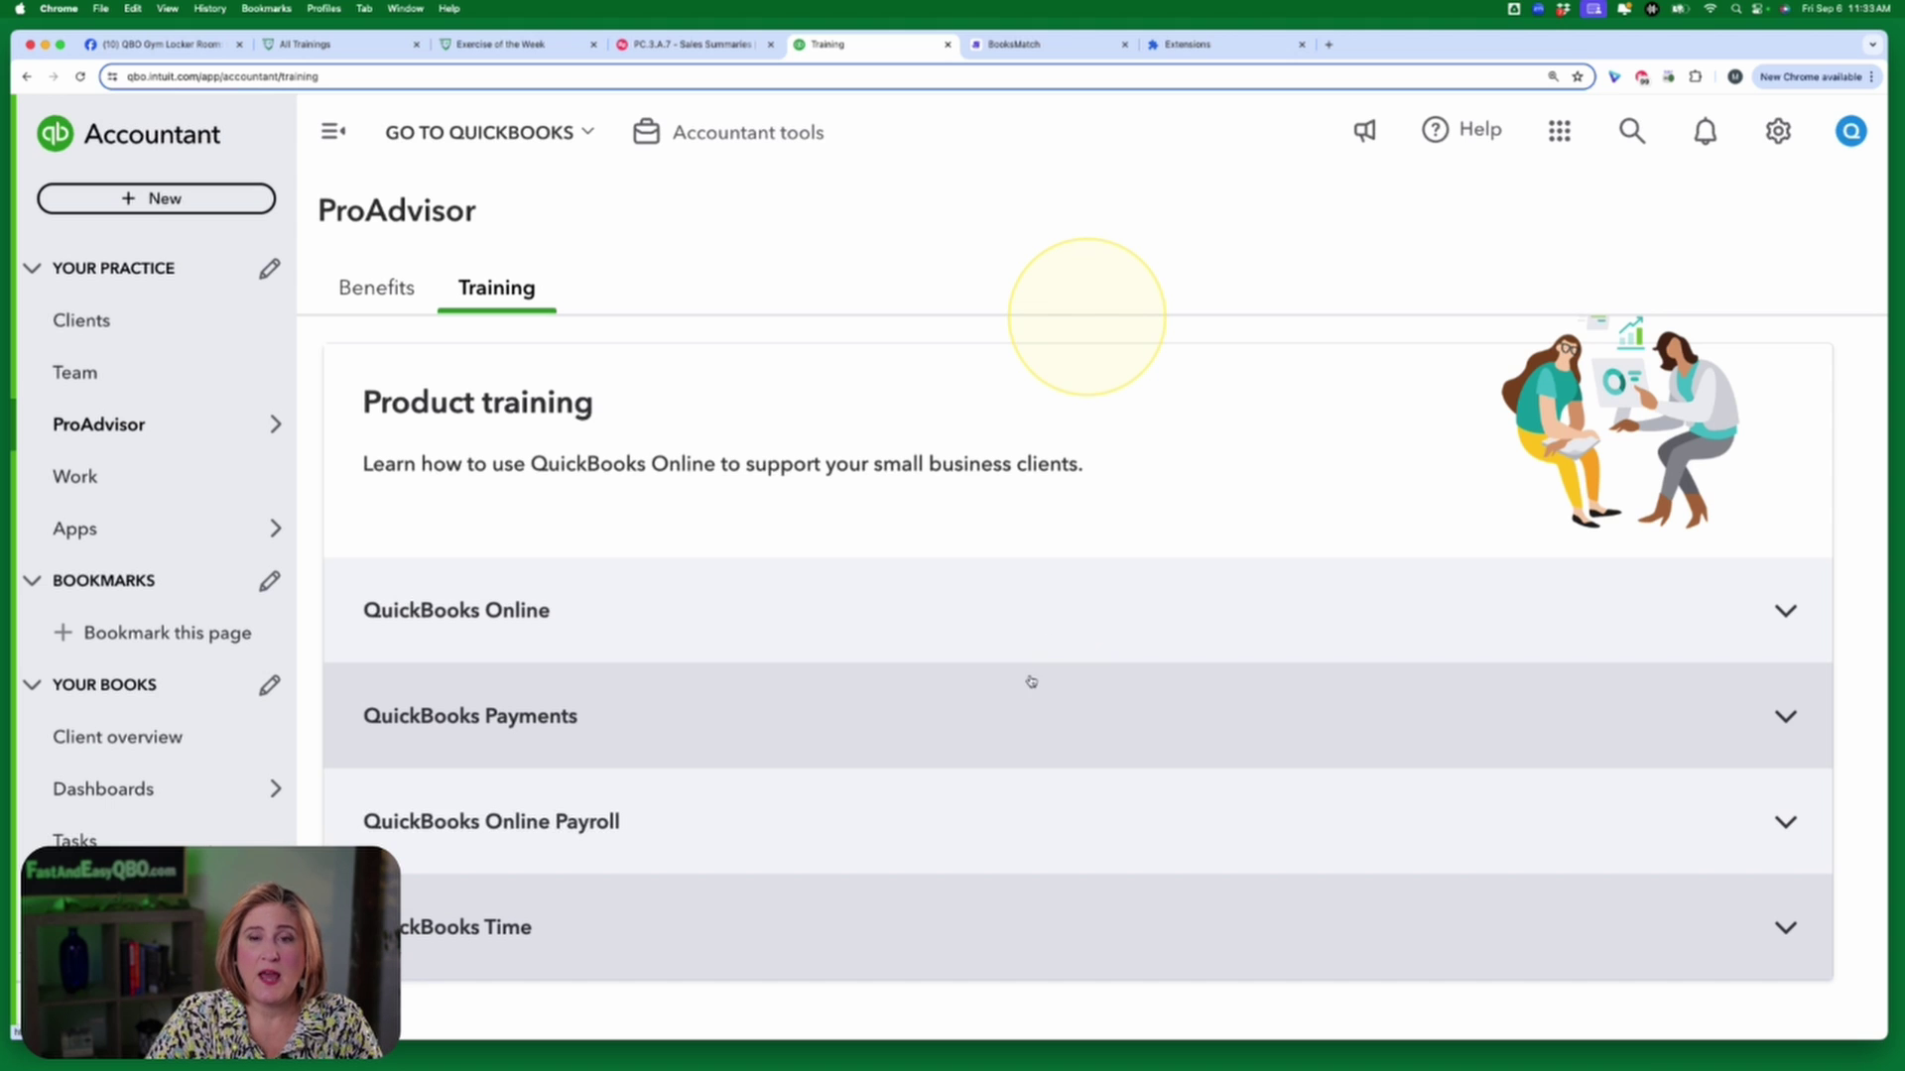
scroll(557, 641, "down", 2)
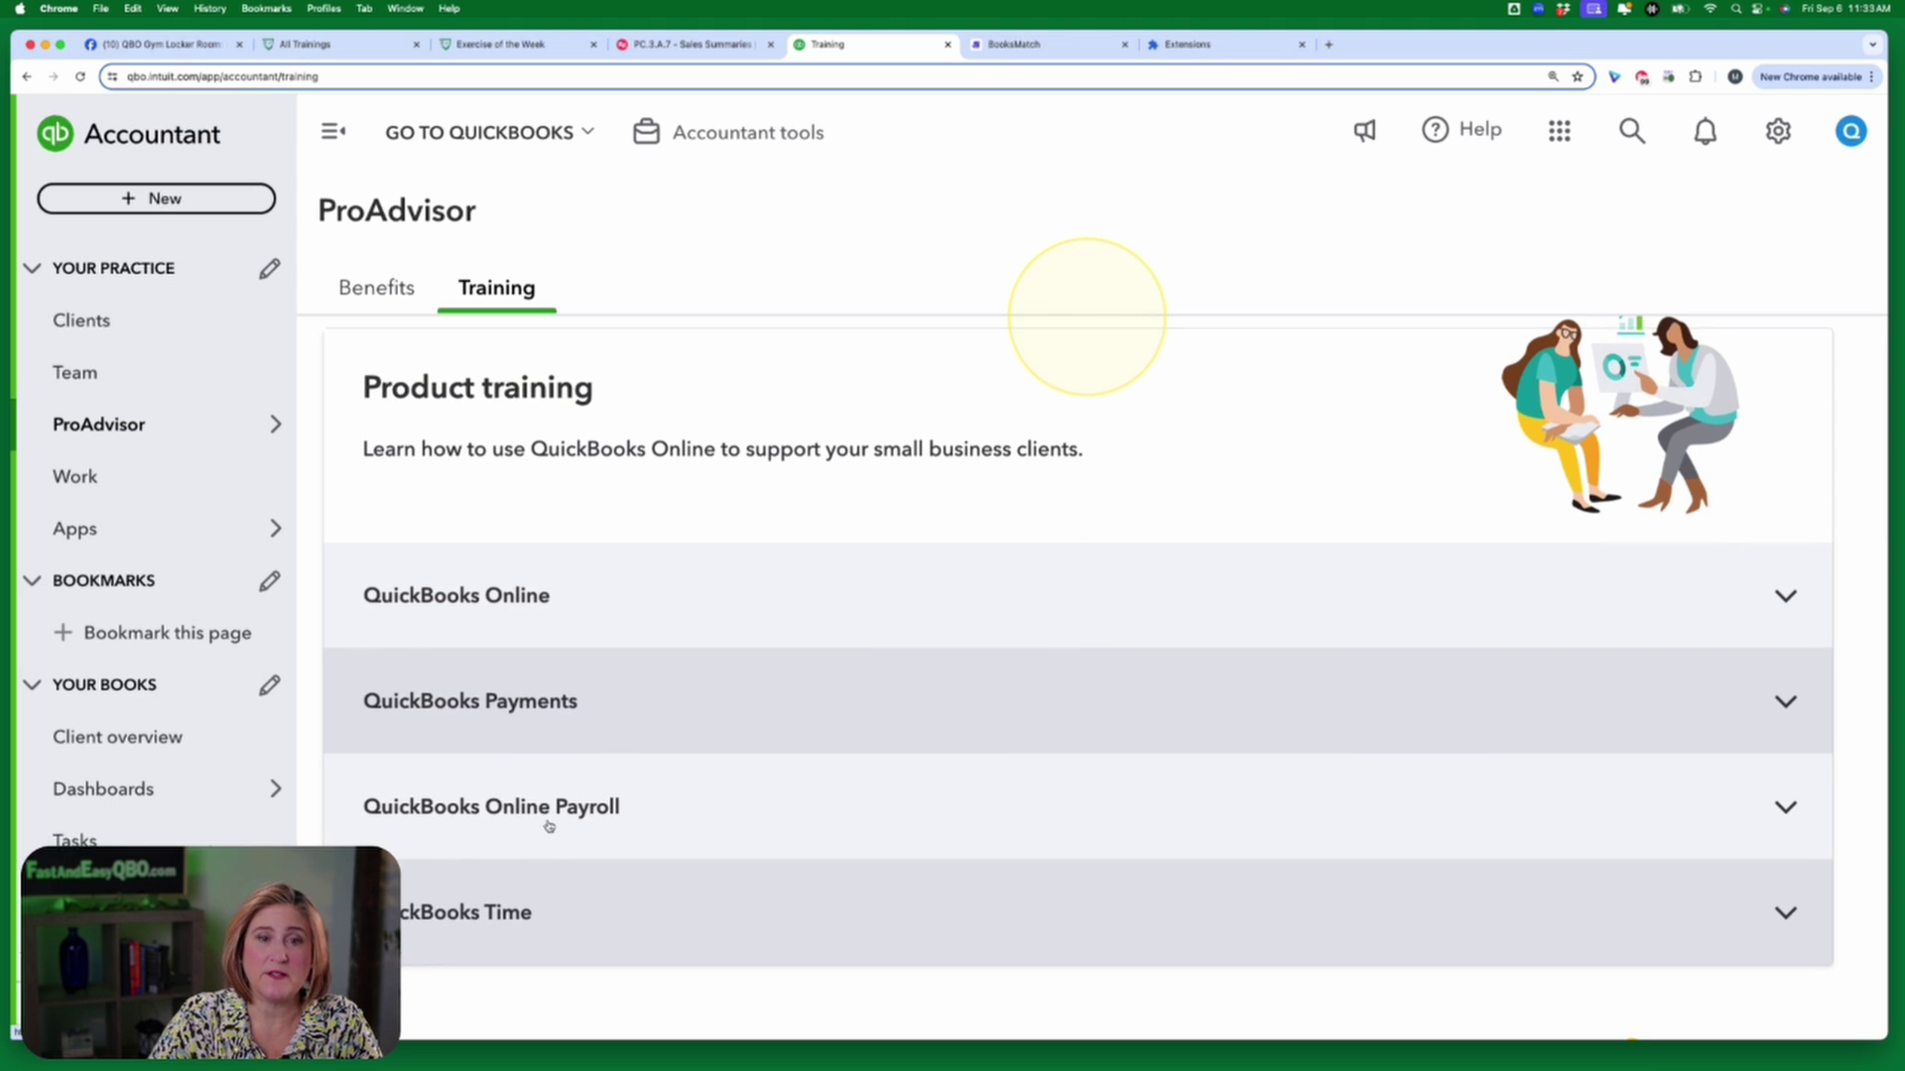
scroll(737, 787, "down", 2)
scroll(737, 786, "down", 5)
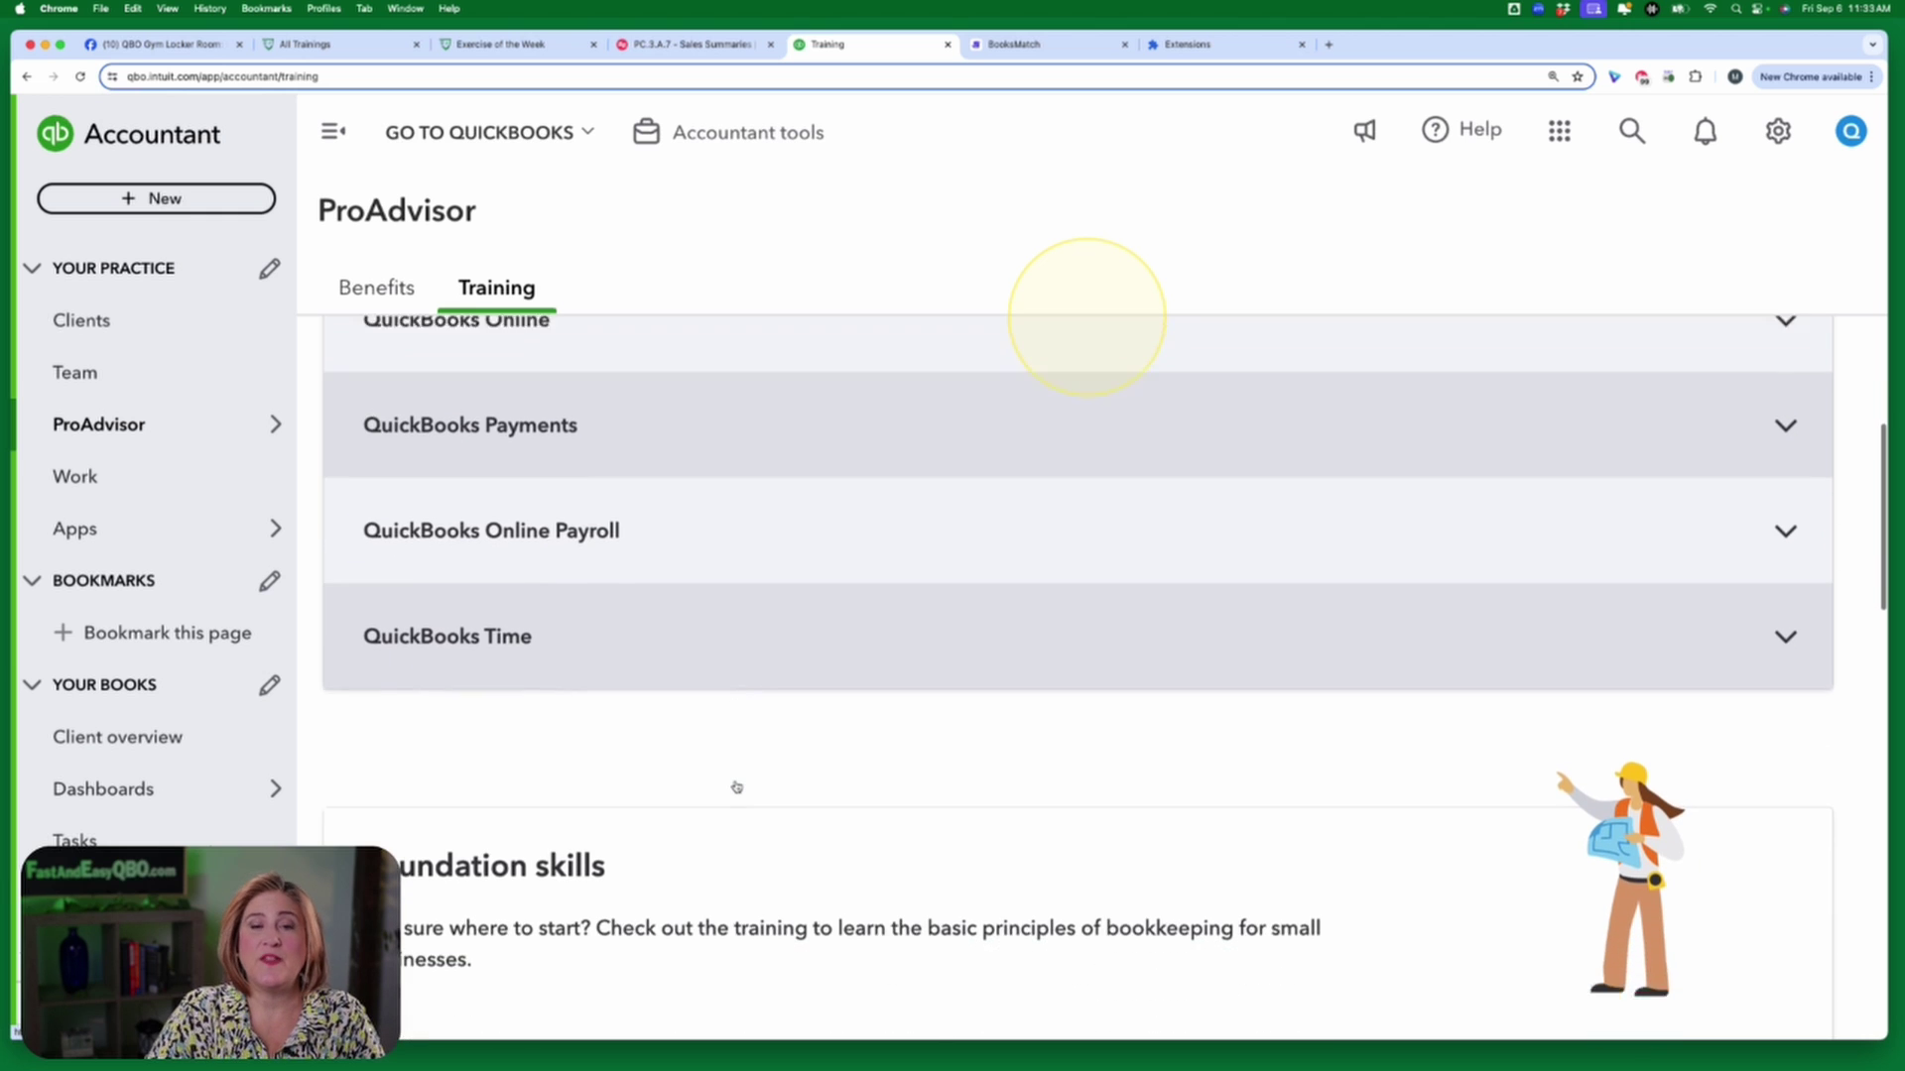
scroll(737, 787, "down", 1)
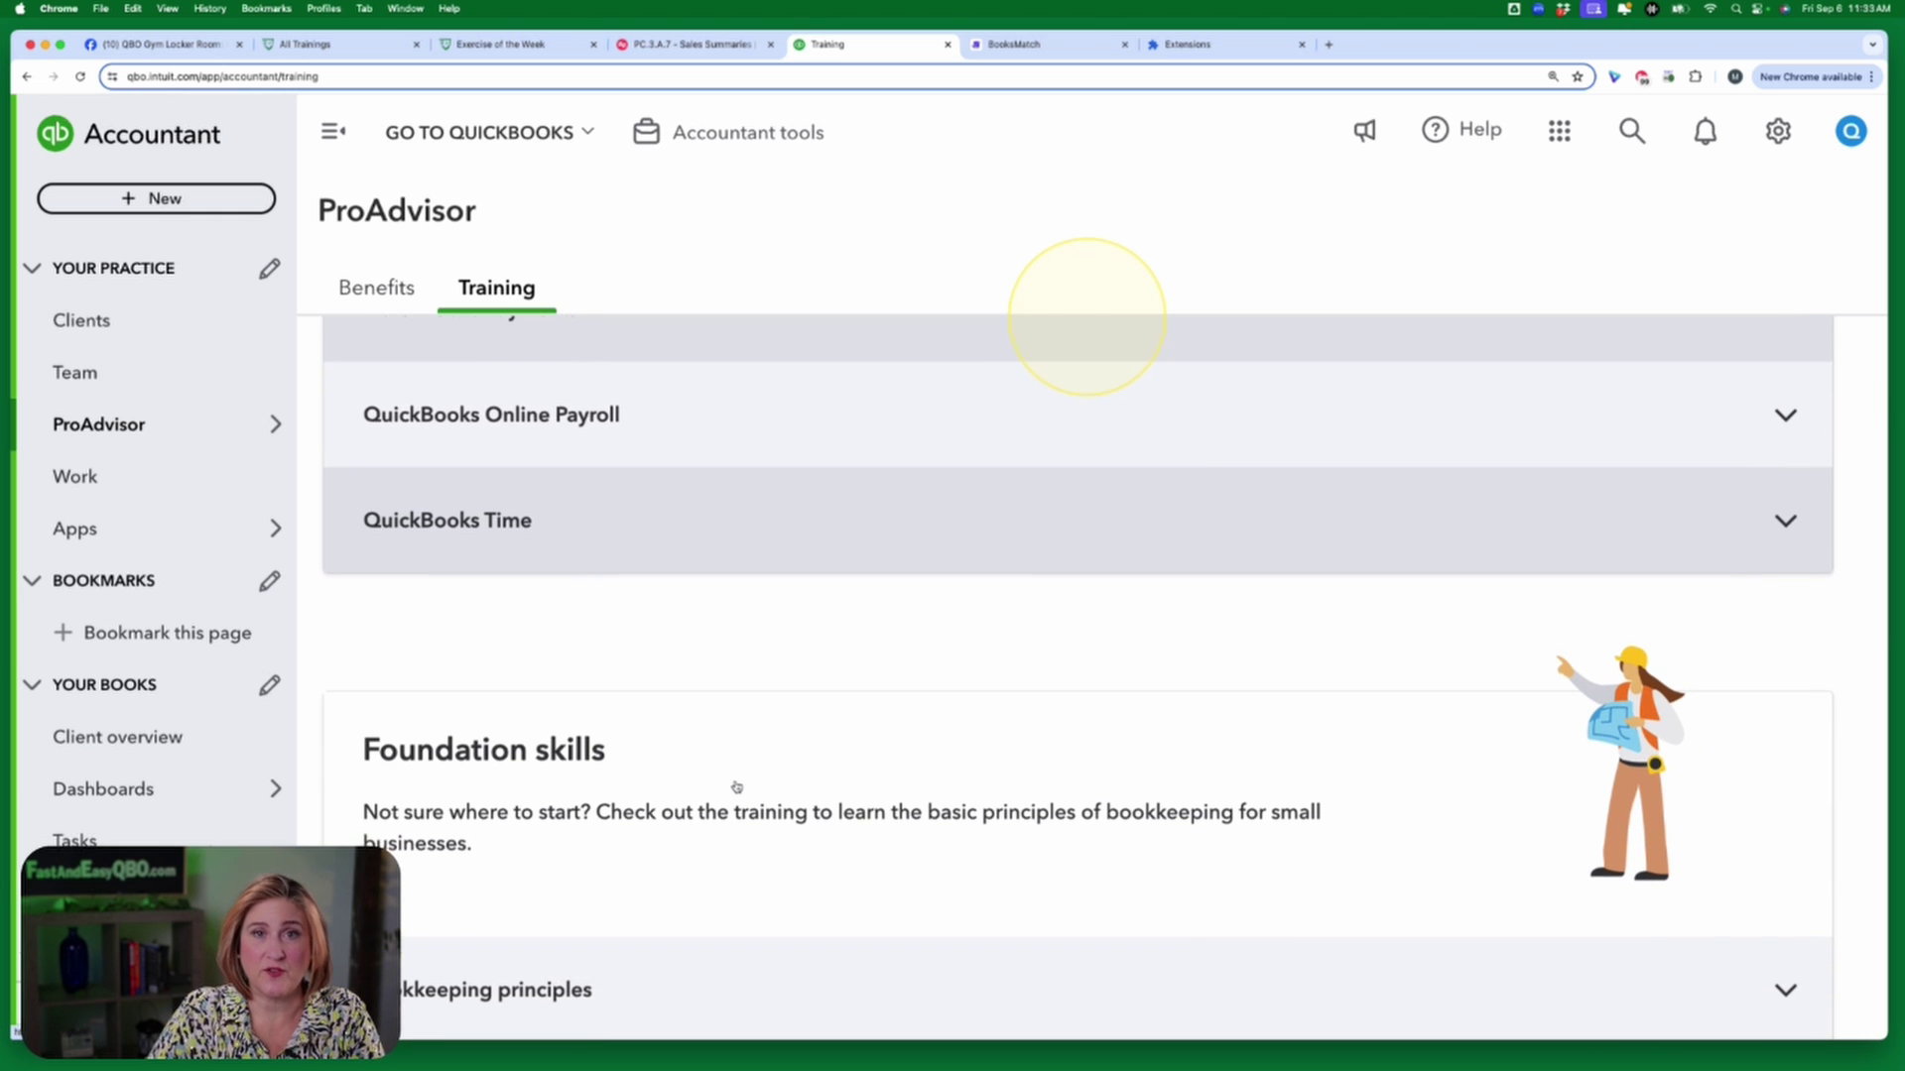
scroll(737, 787, "down", 9)
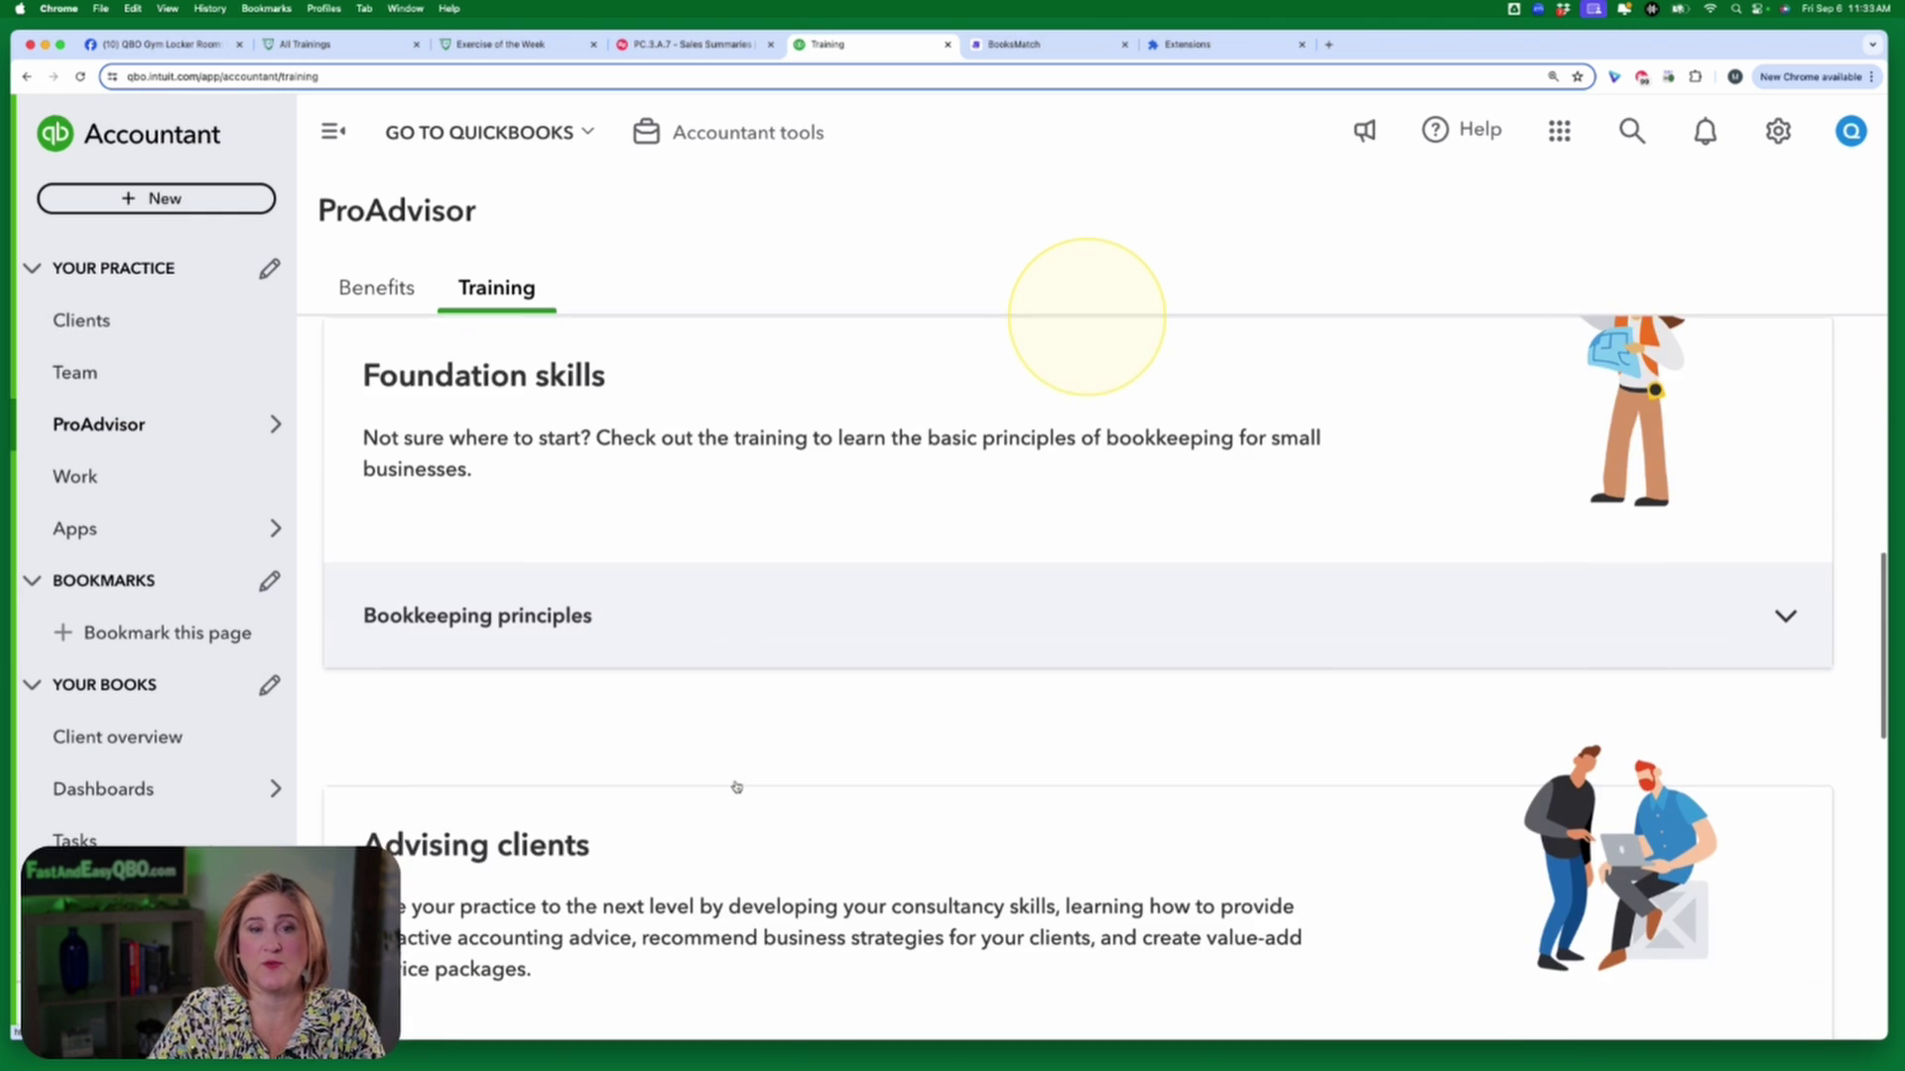
scroll(737, 787, "down", 9)
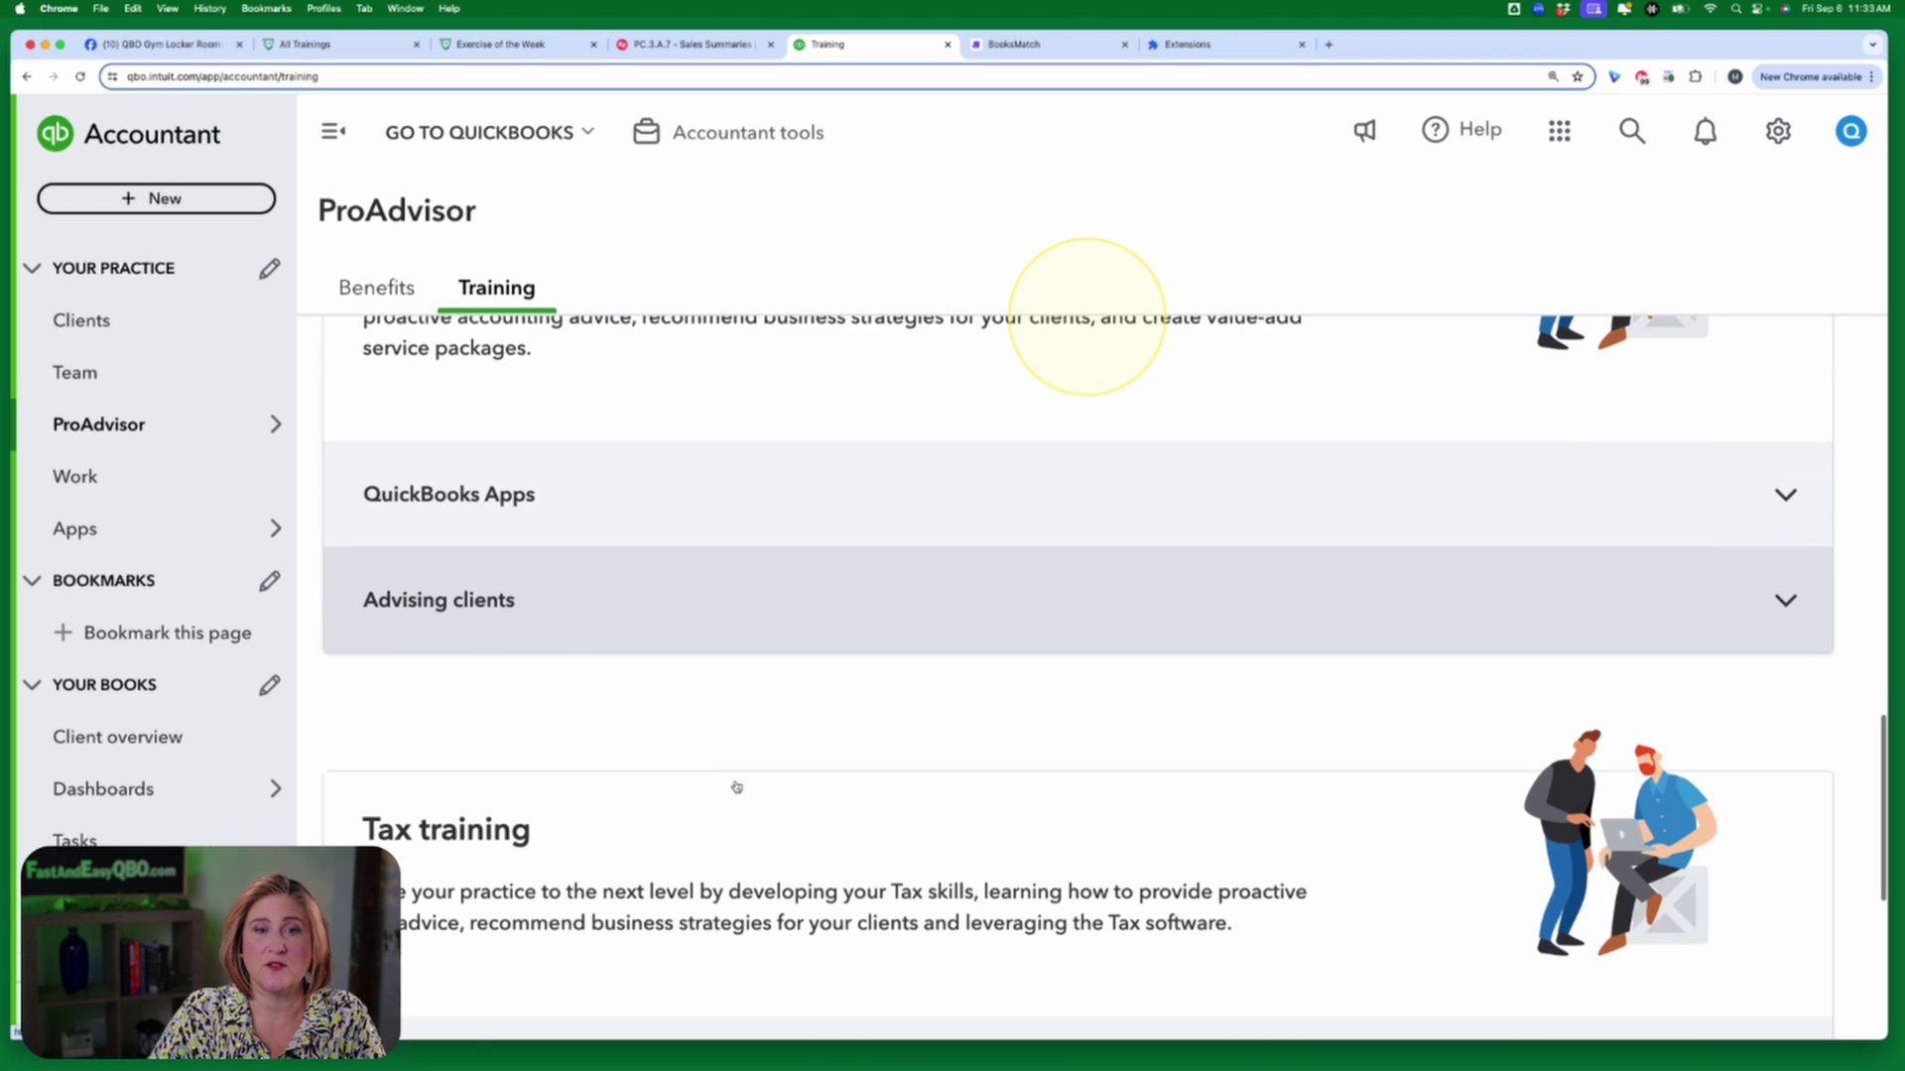
scroll(737, 786, "up", 18)
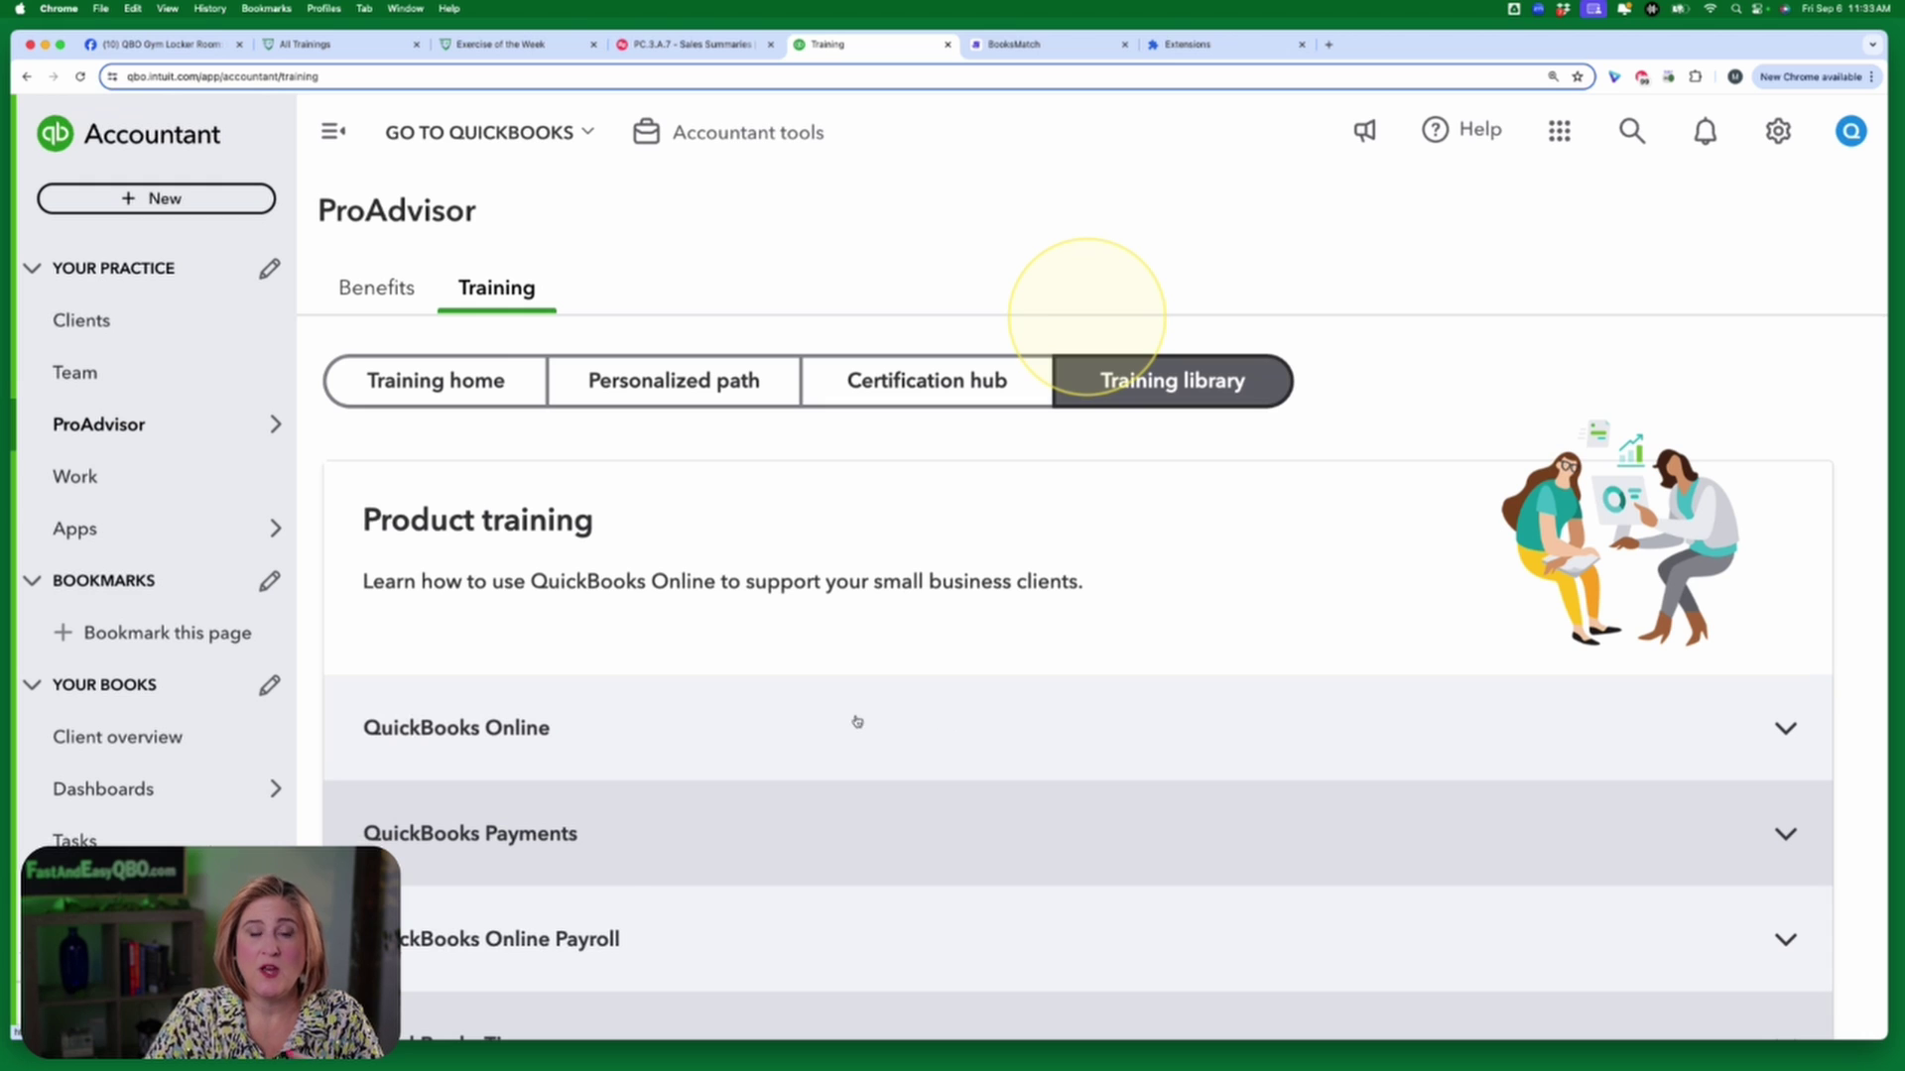
left_click(874, 733)
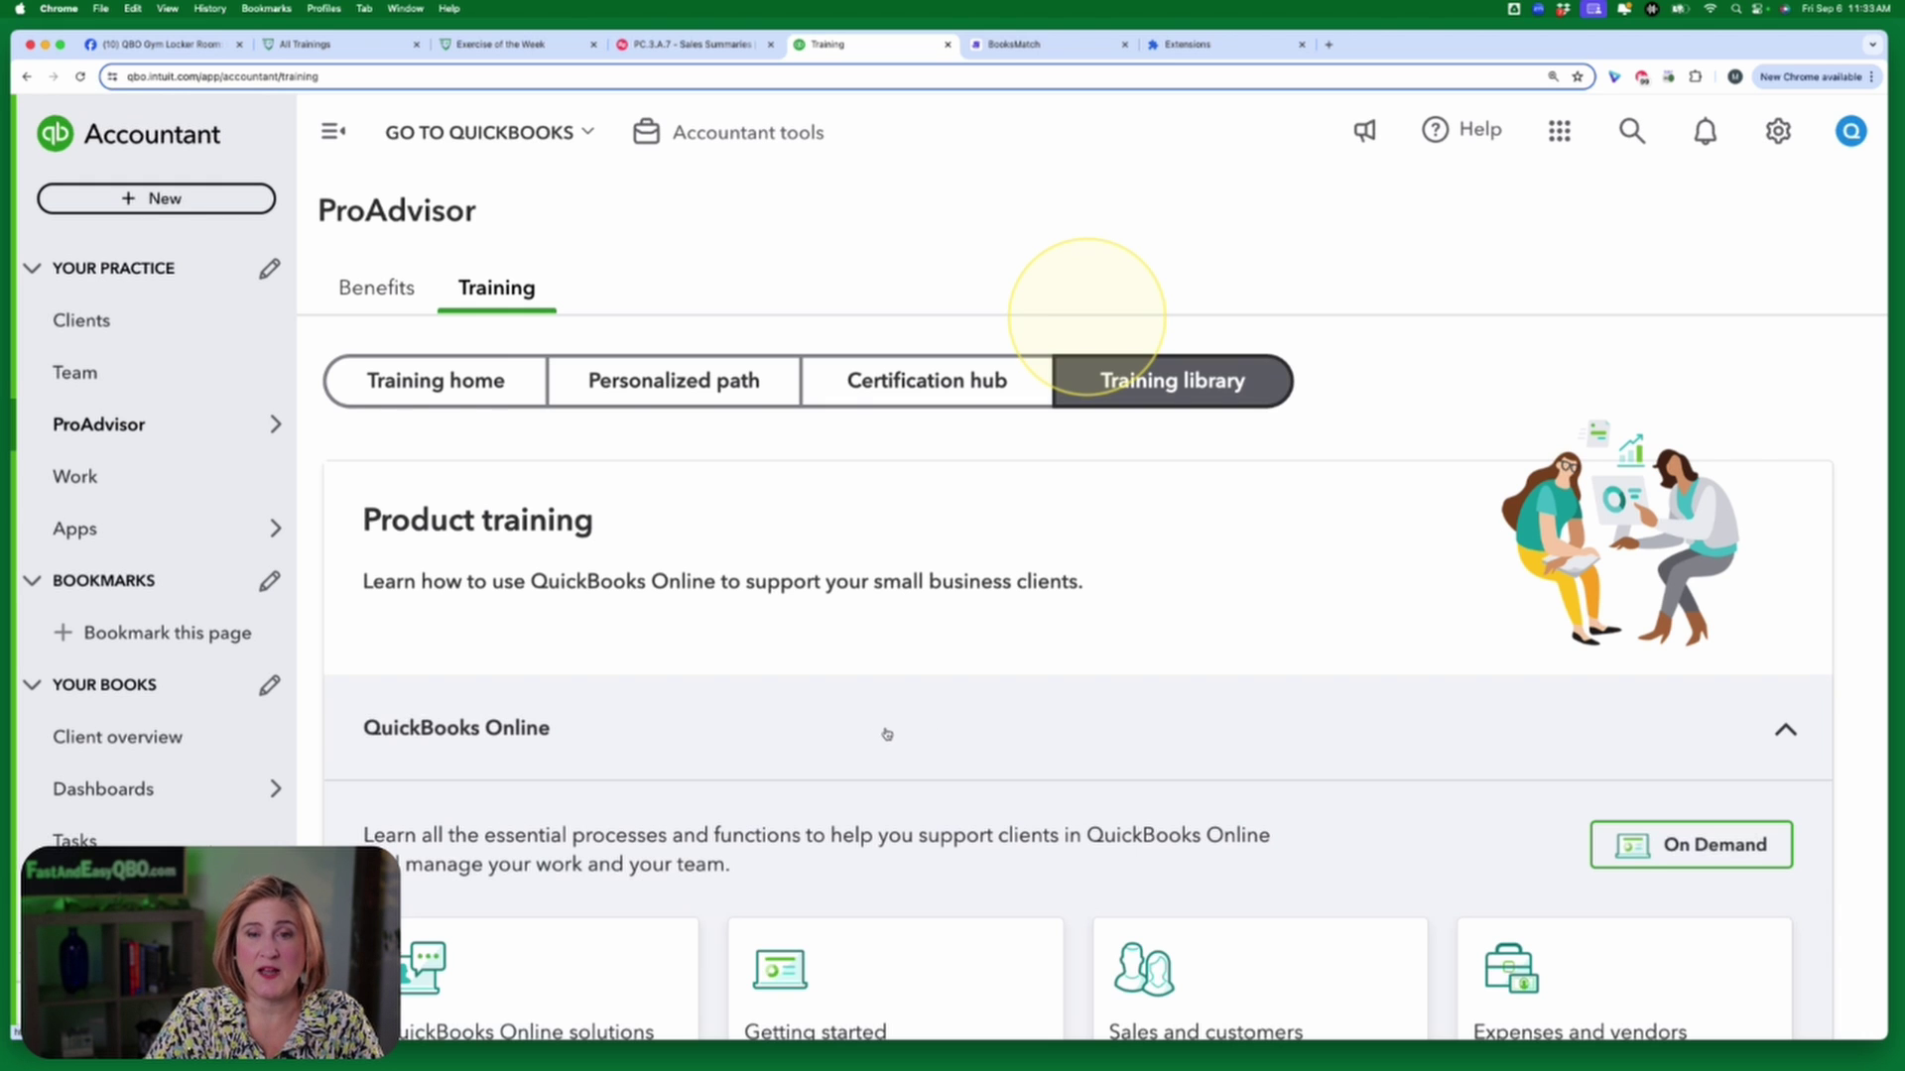
Check the path in the PC.3.A.7 exercise instructions and open the Sales and customers course under QuickBooks Online.
scroll(887, 734, "down", 5)
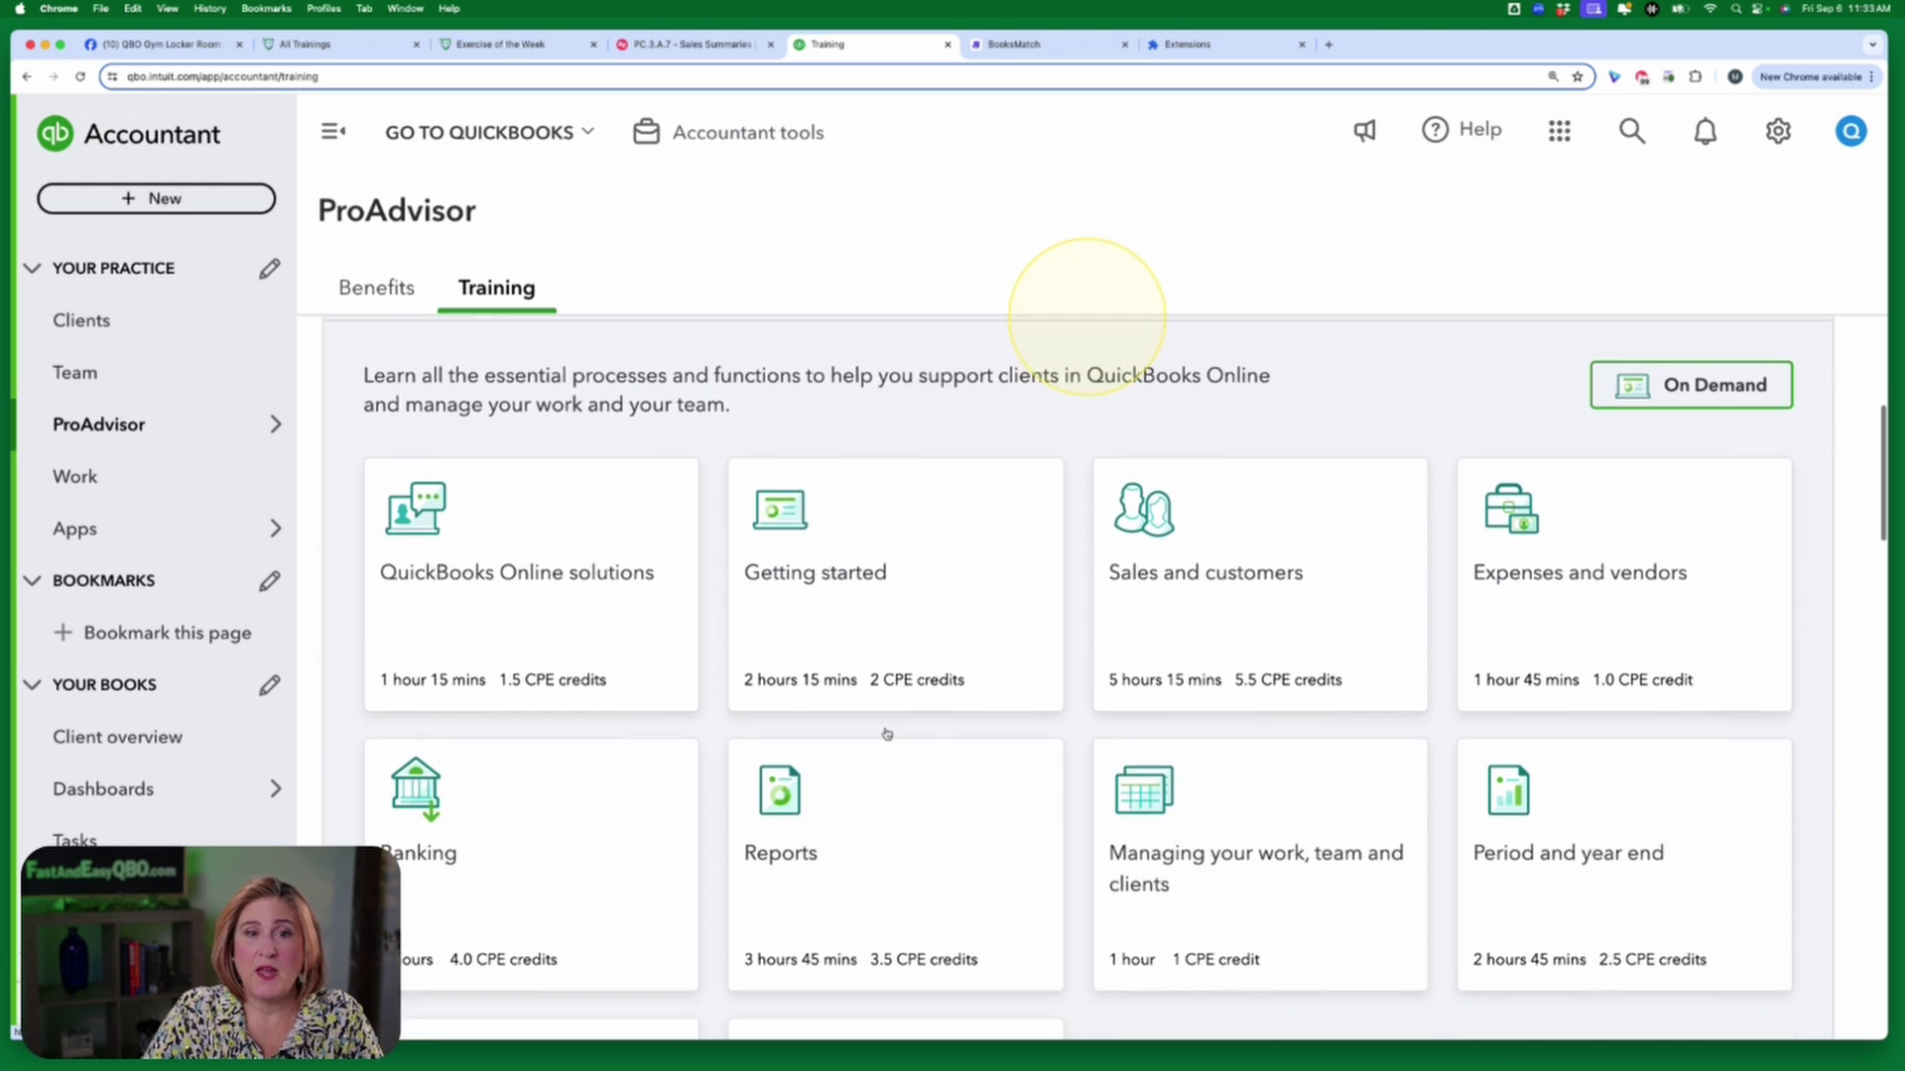
scroll(887, 734, "down", 1)
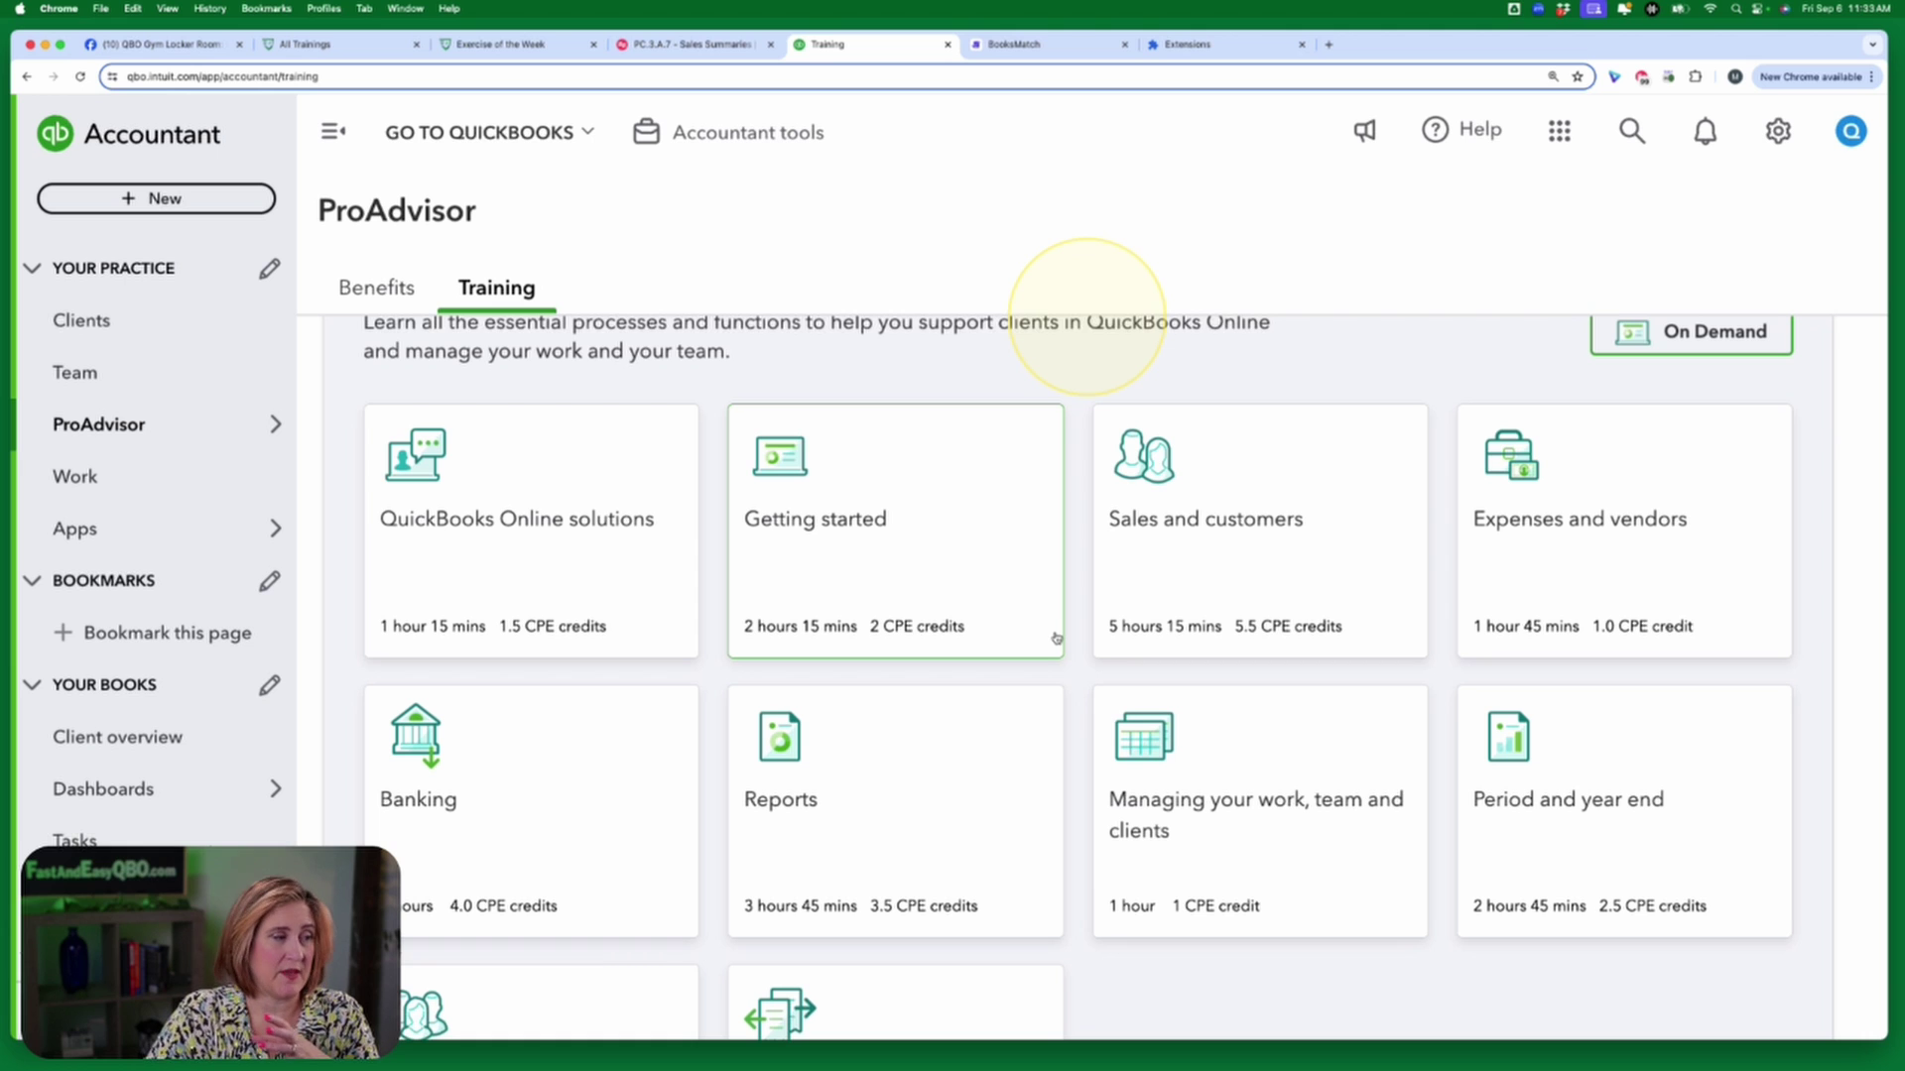
left_click(710, 43)
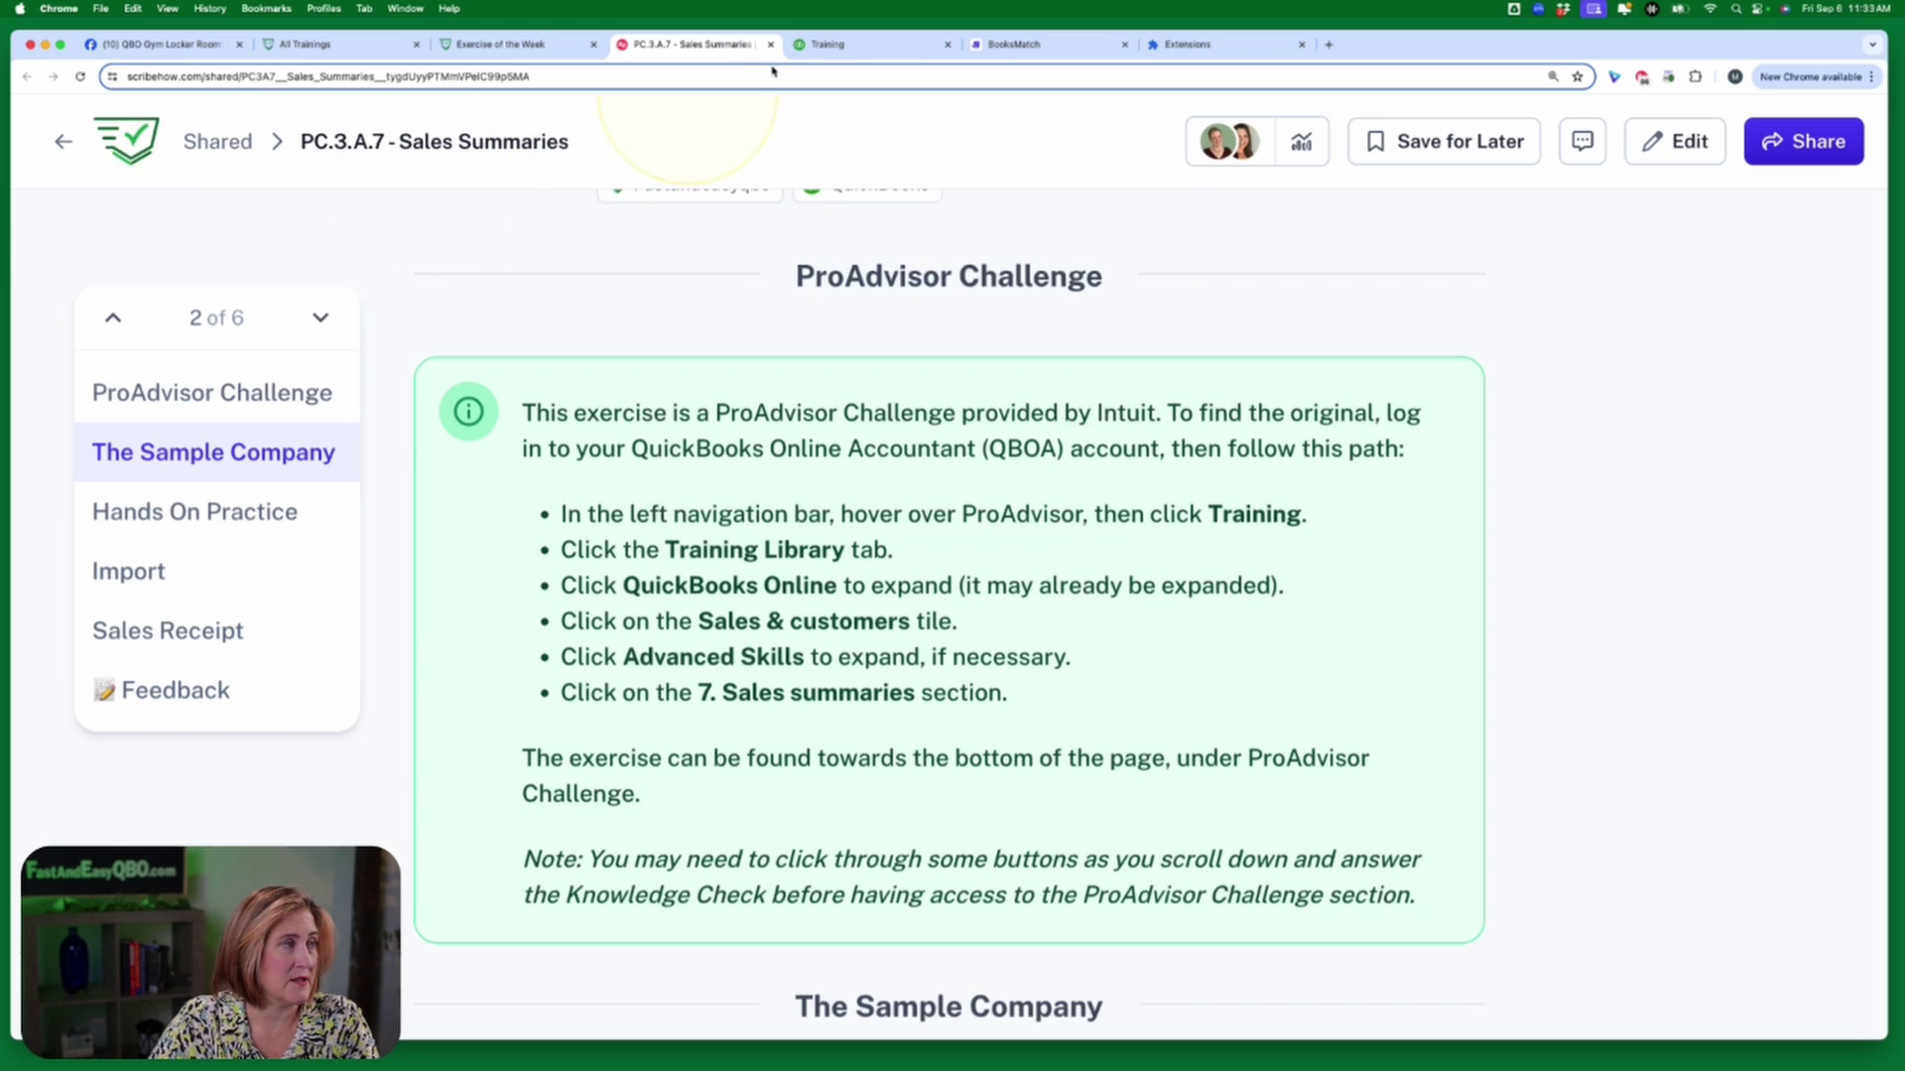
left_click(877, 45)
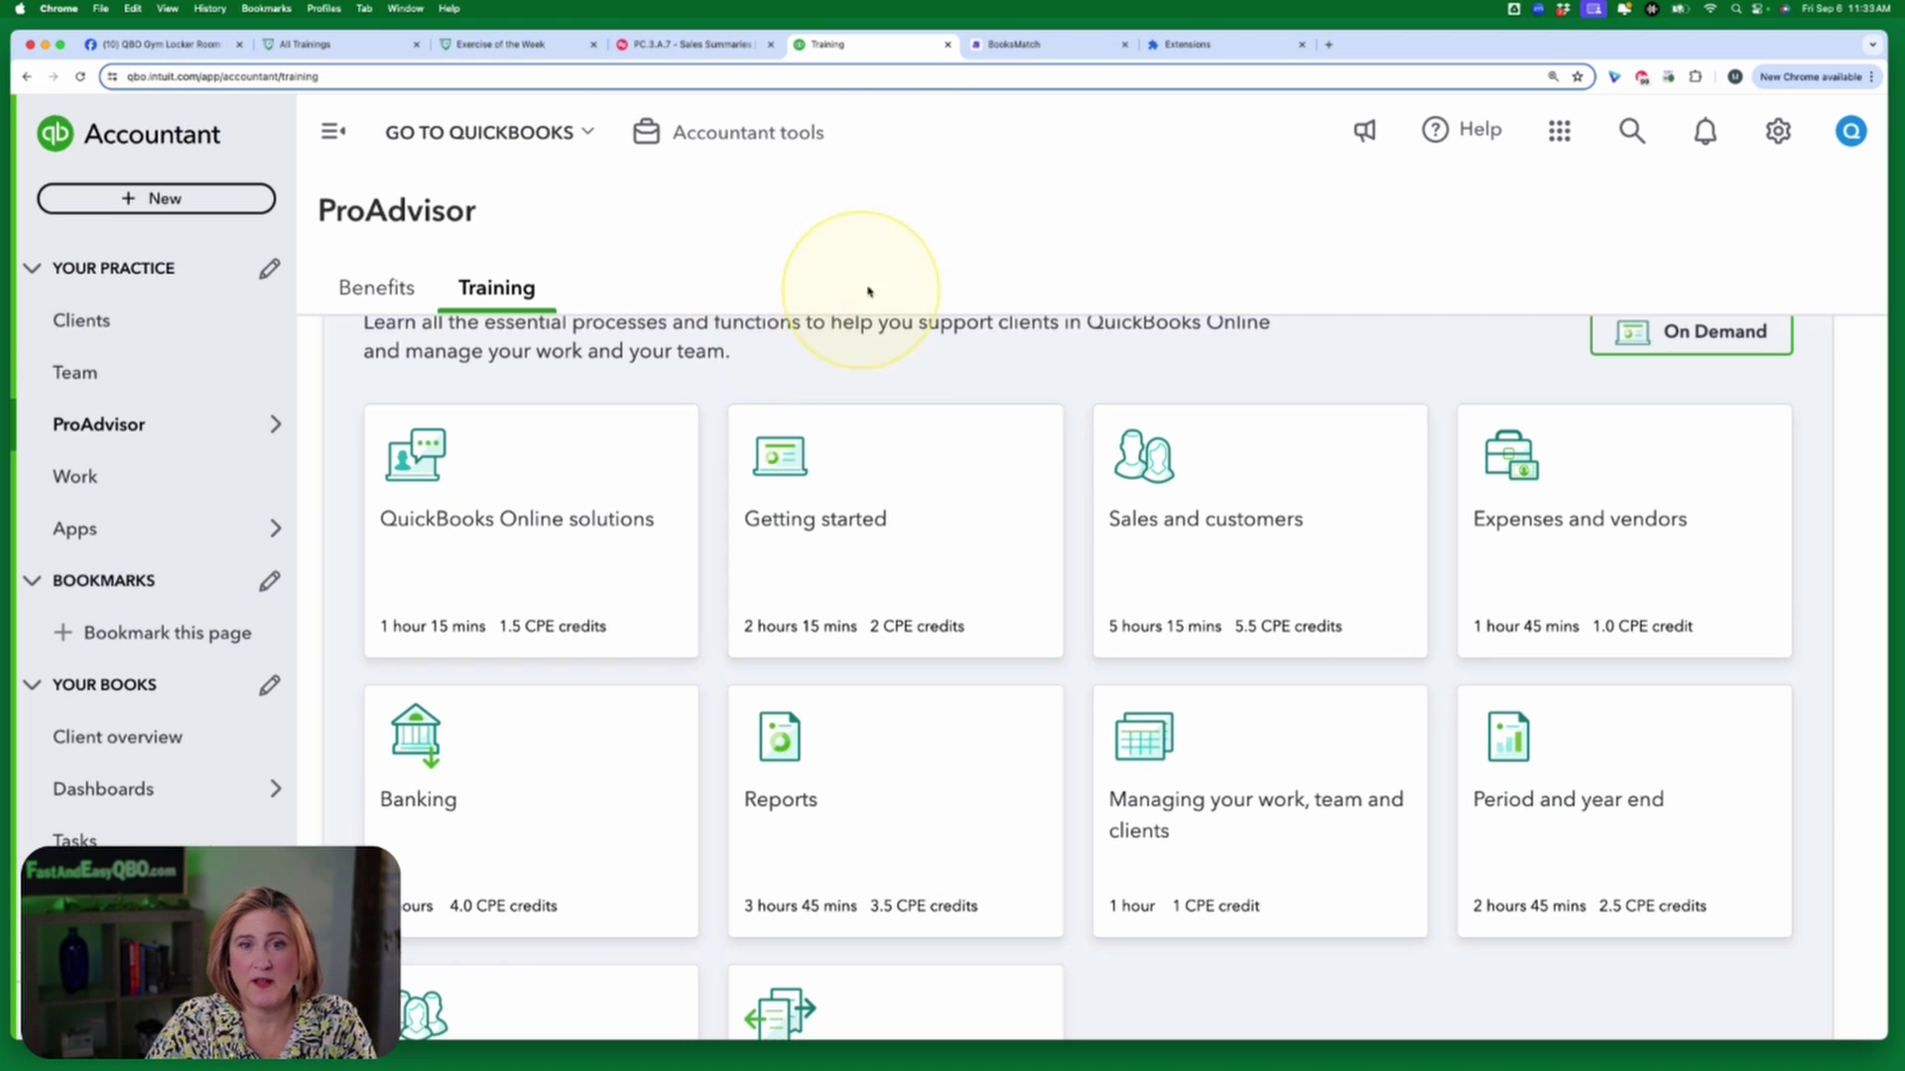
left_click(1221, 529)
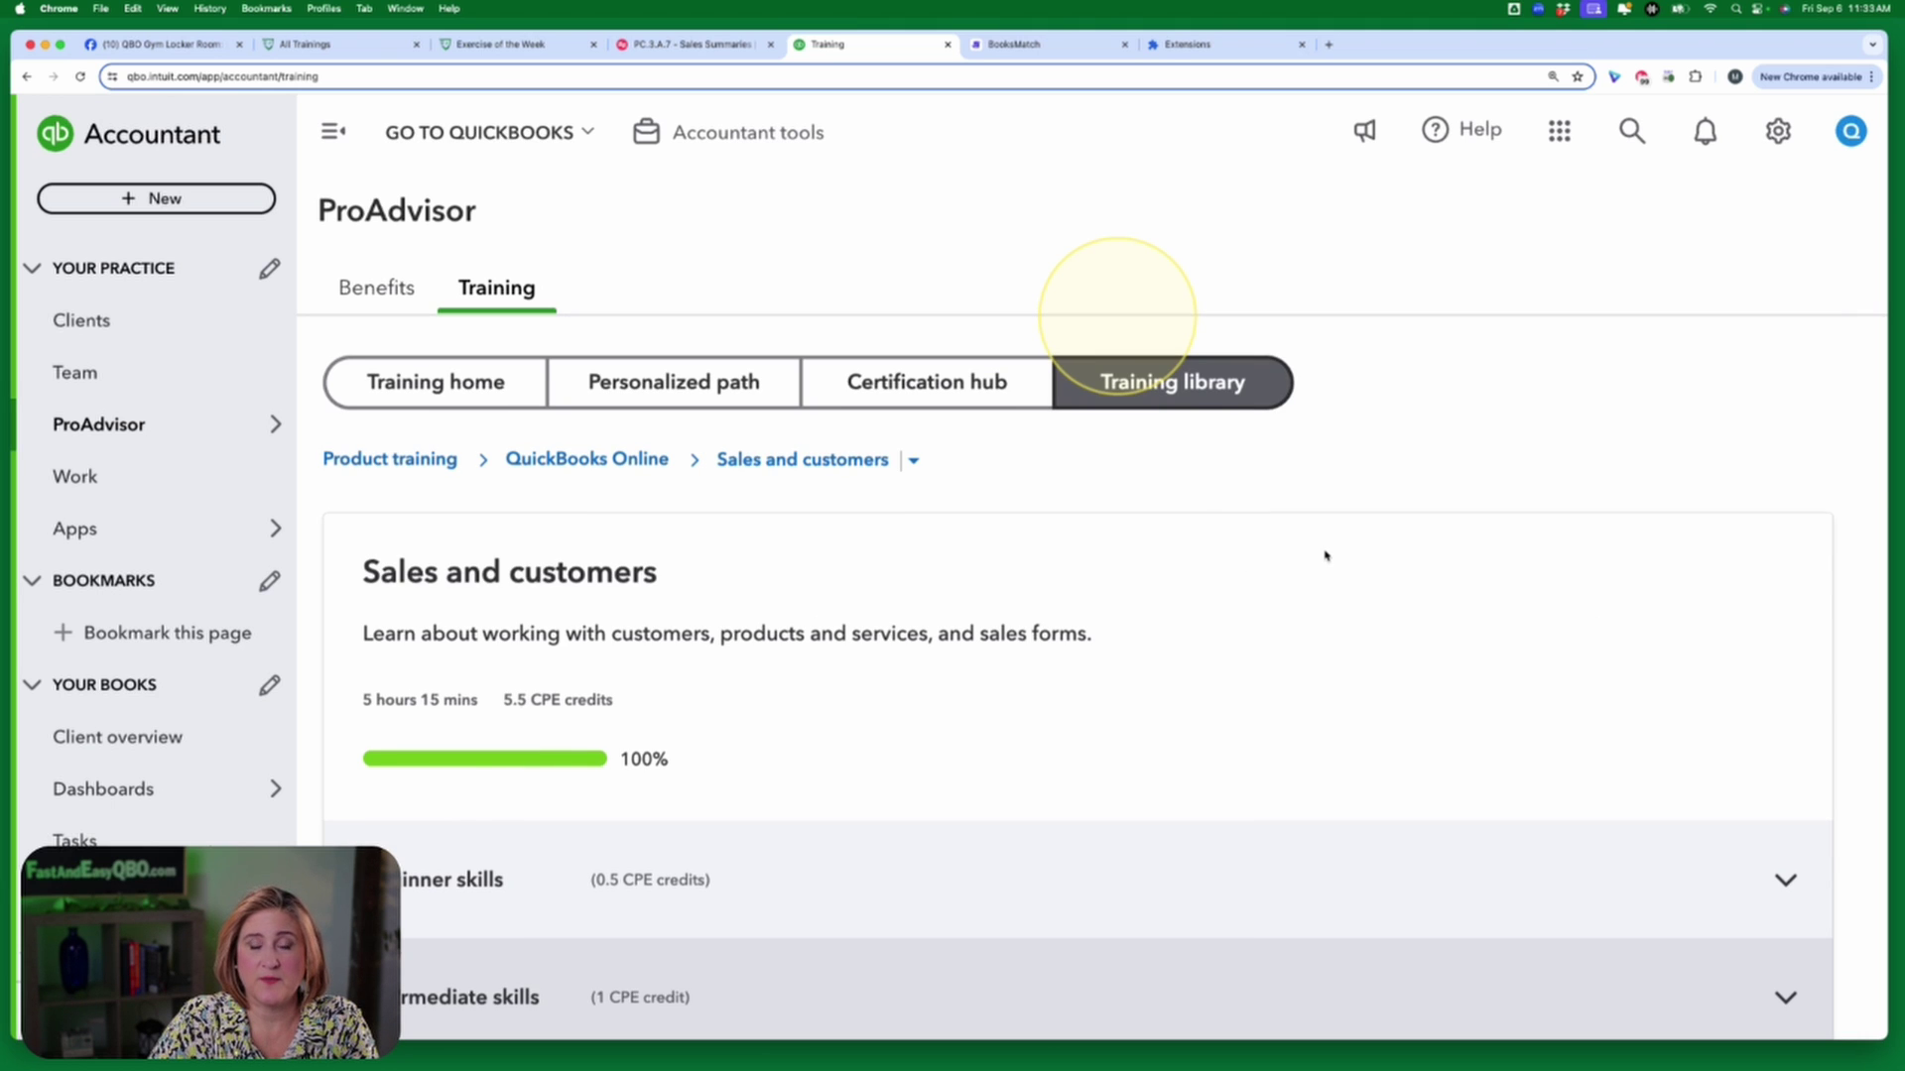
Expand Intermediate skills in the Sales and customers course, examine its lessons and badges, and collapse it again.
scroll(1325, 555, "down", 3)
scroll(1326, 555, "down", 2)
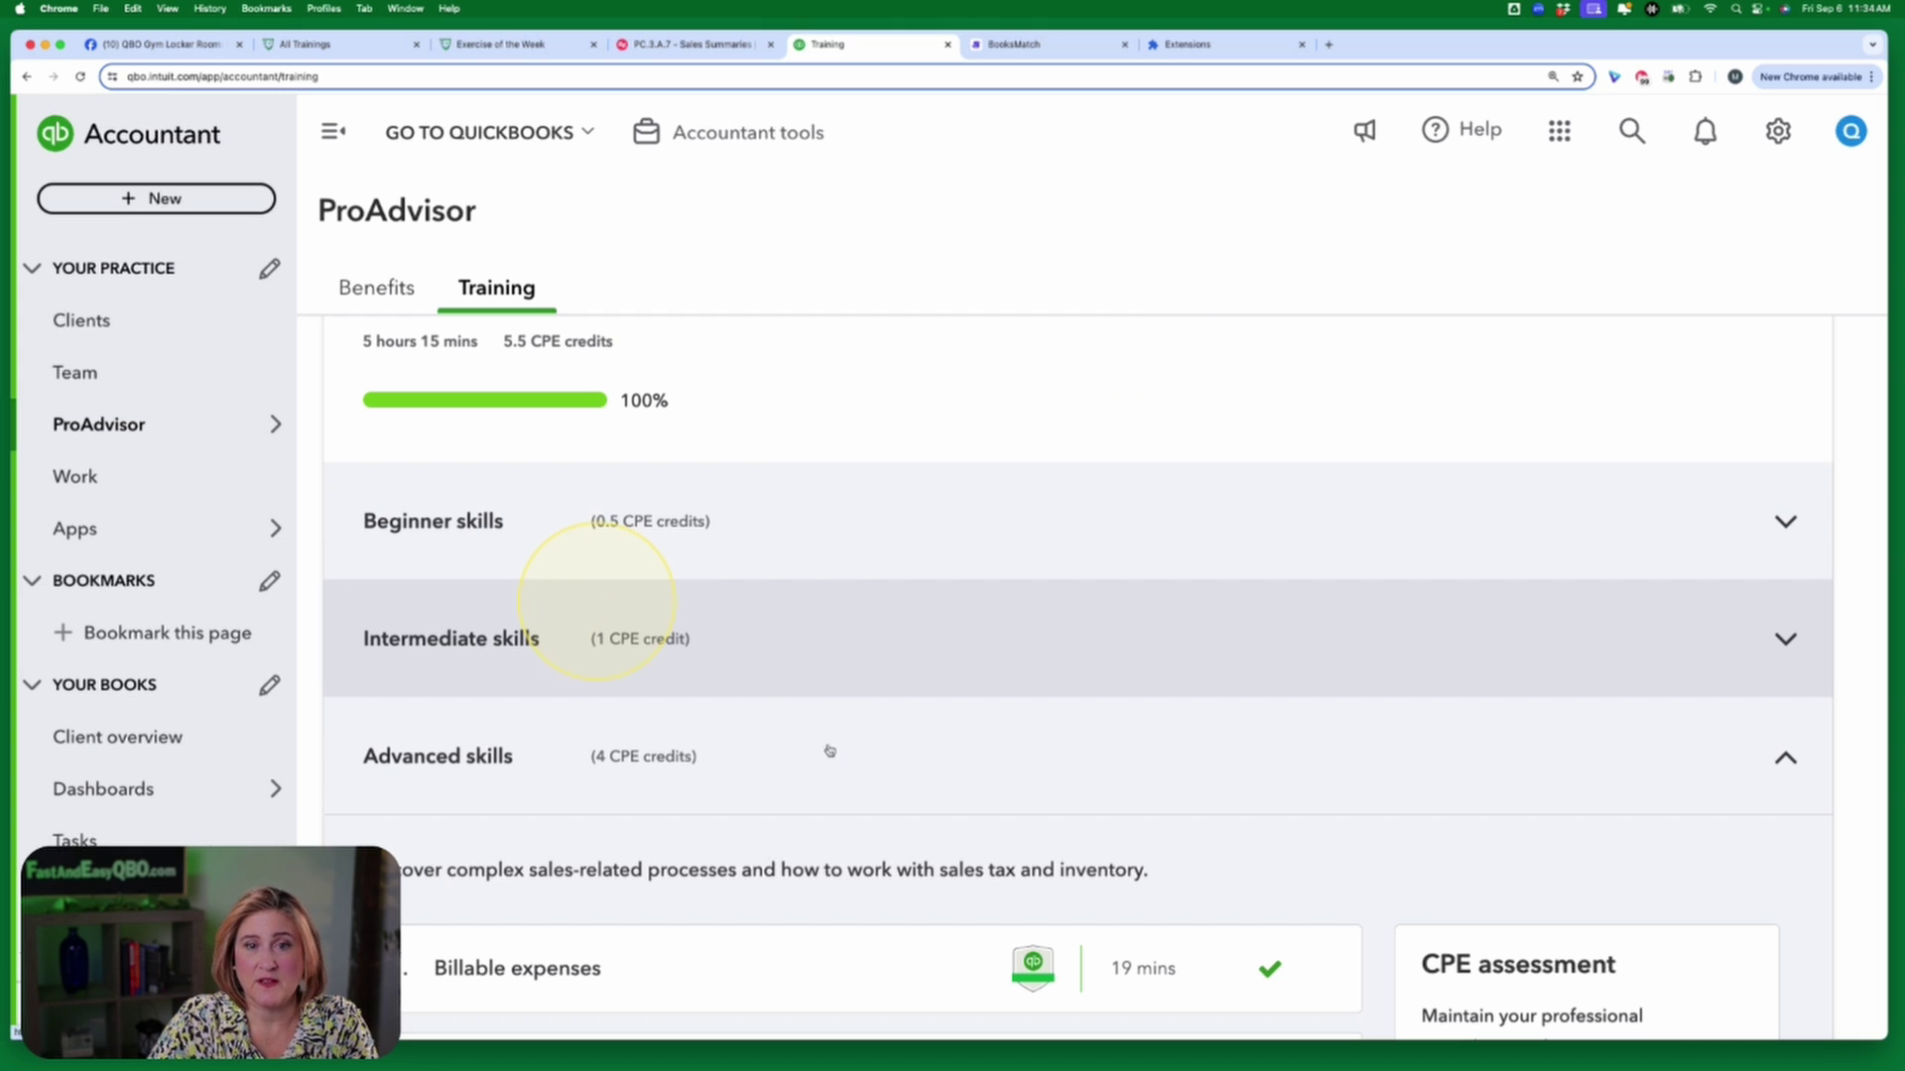
left_click(802, 664)
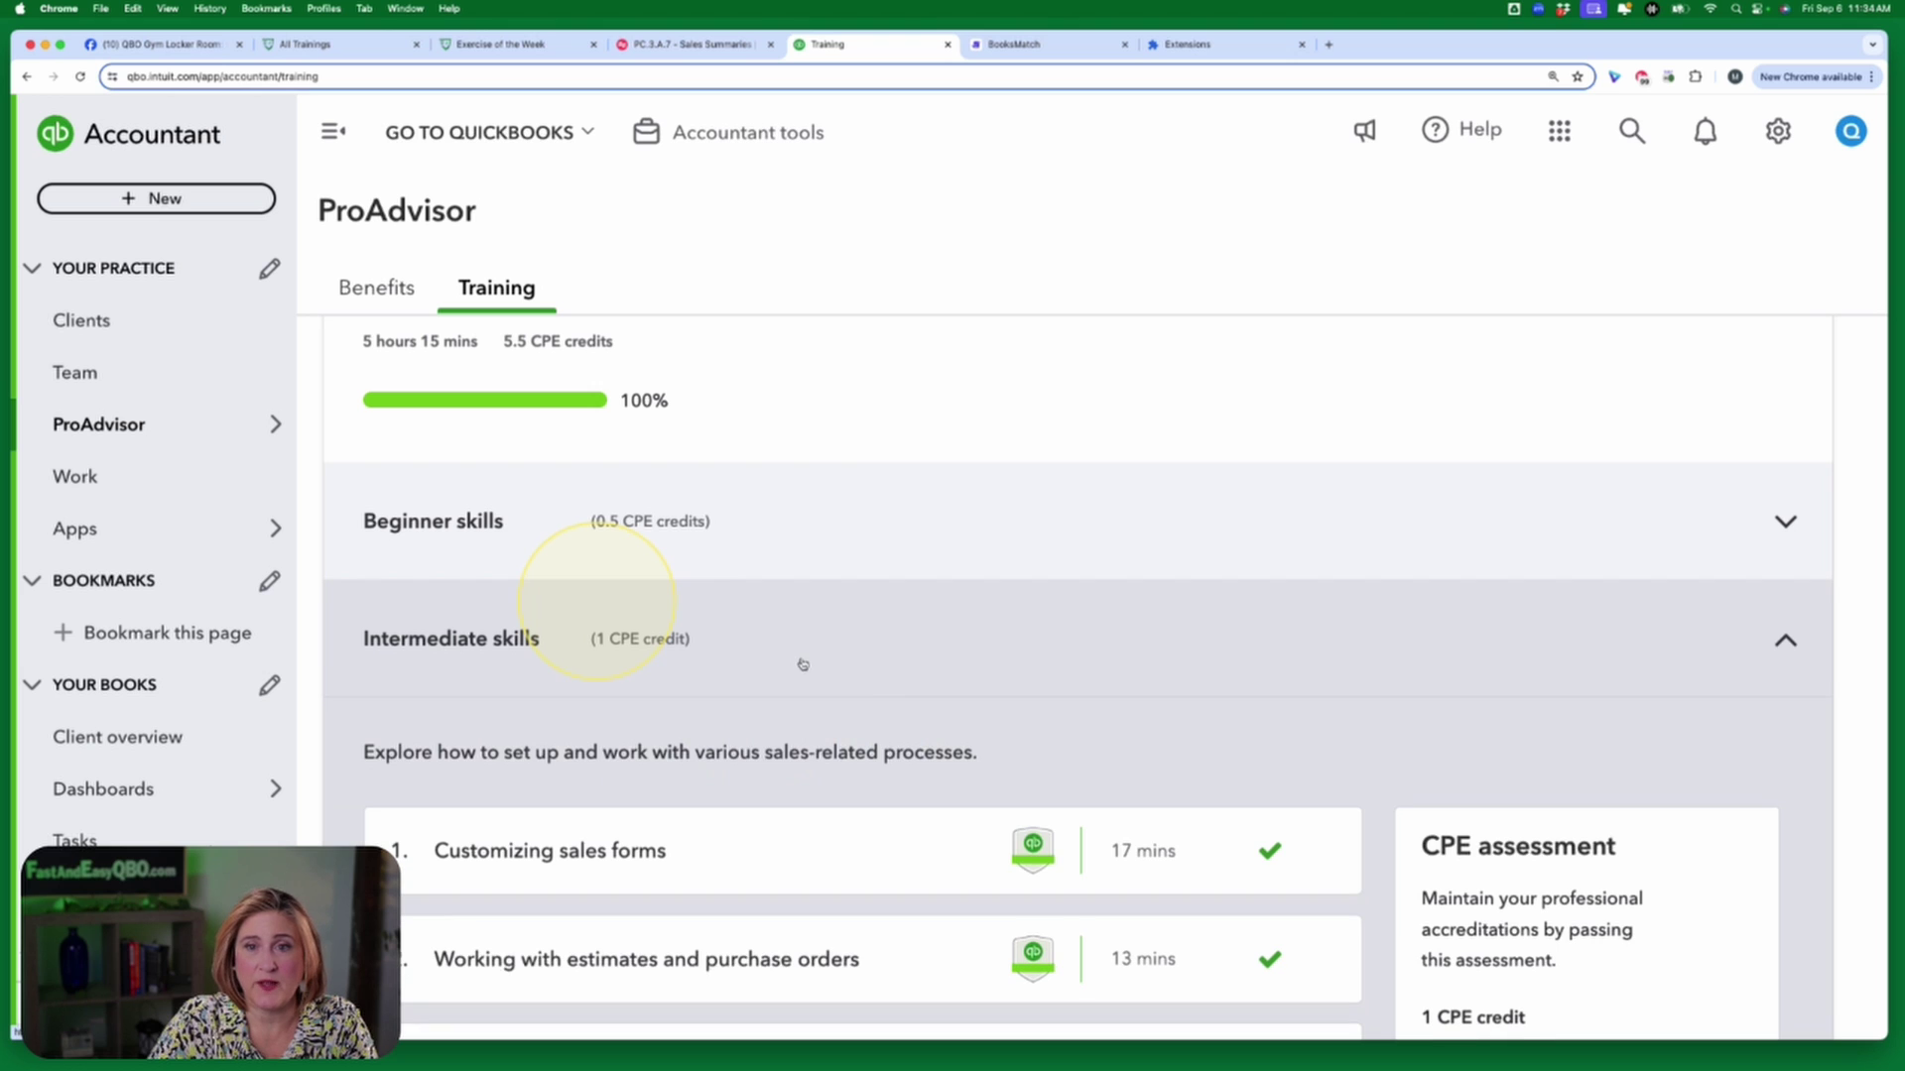
scroll(889, 675, "down", 2)
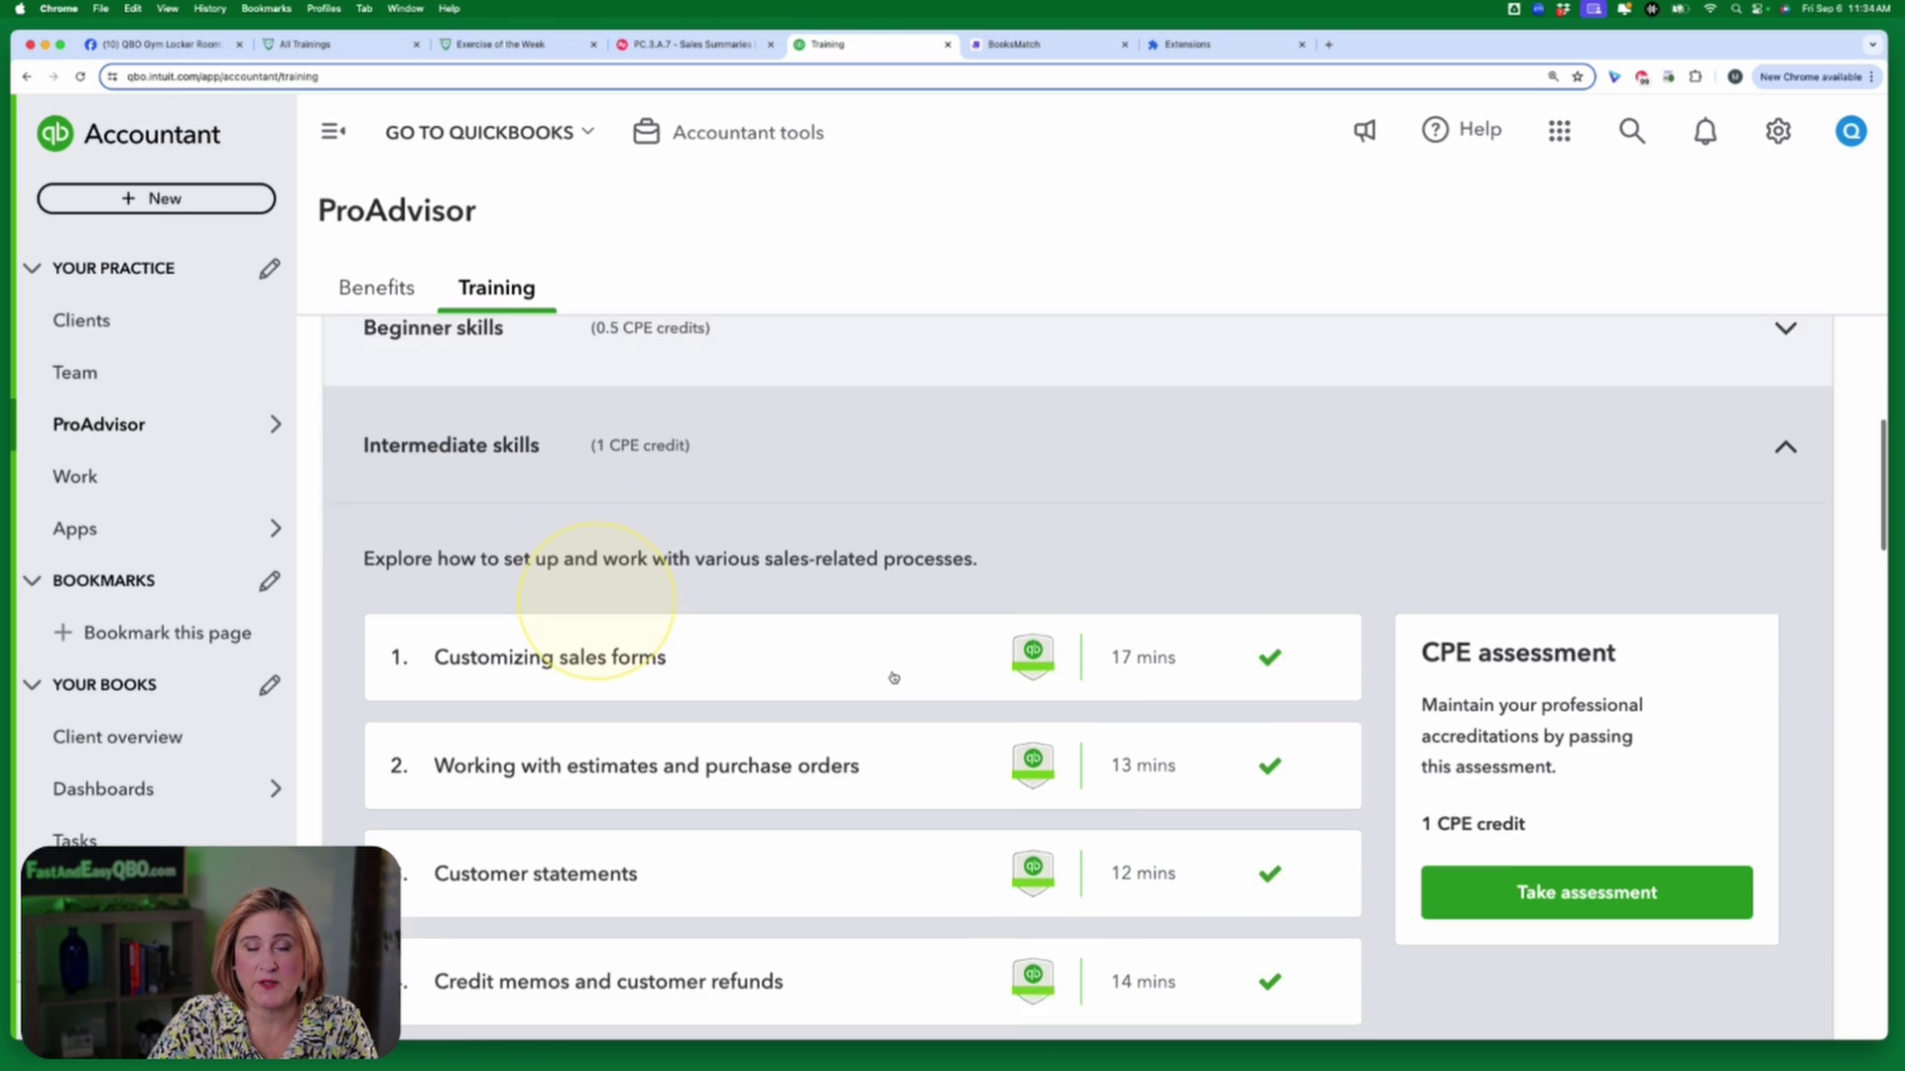
scroll(893, 677, "down", 1)
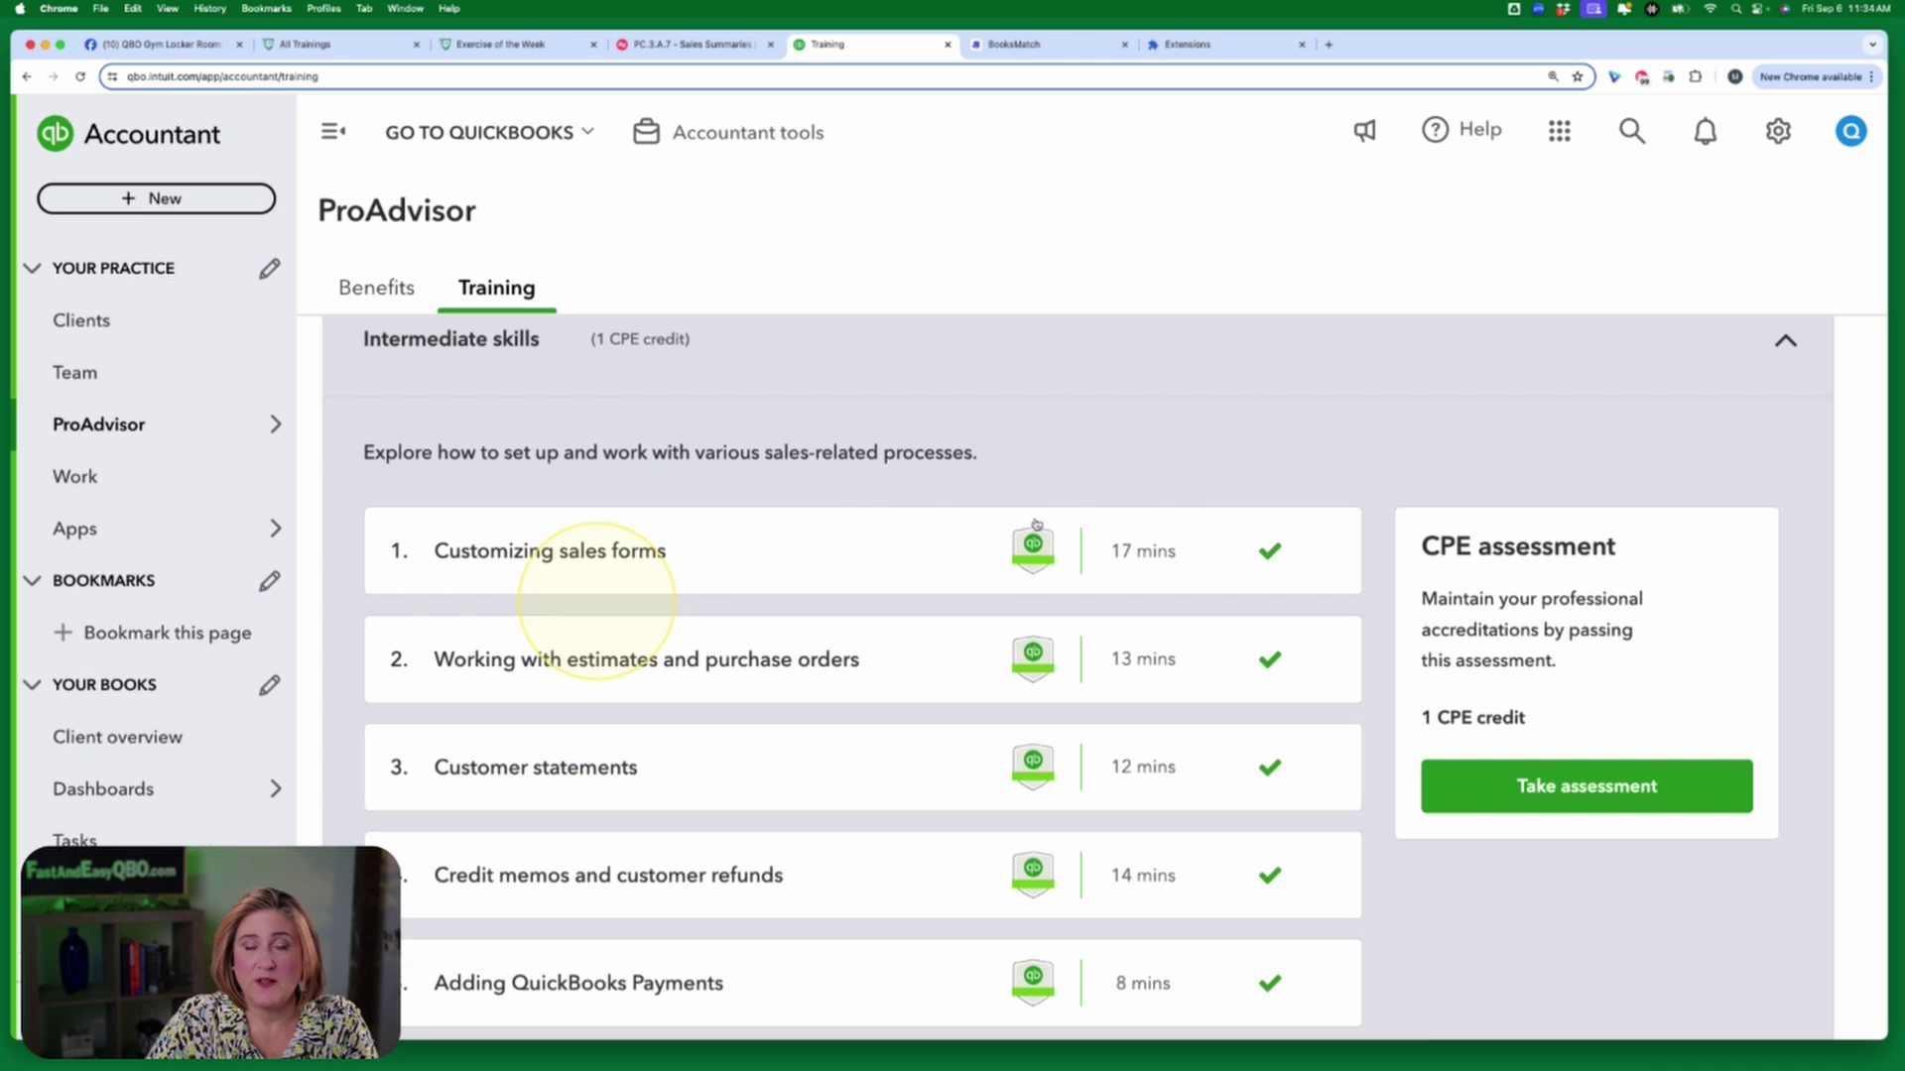
mouse_move(1036, 555)
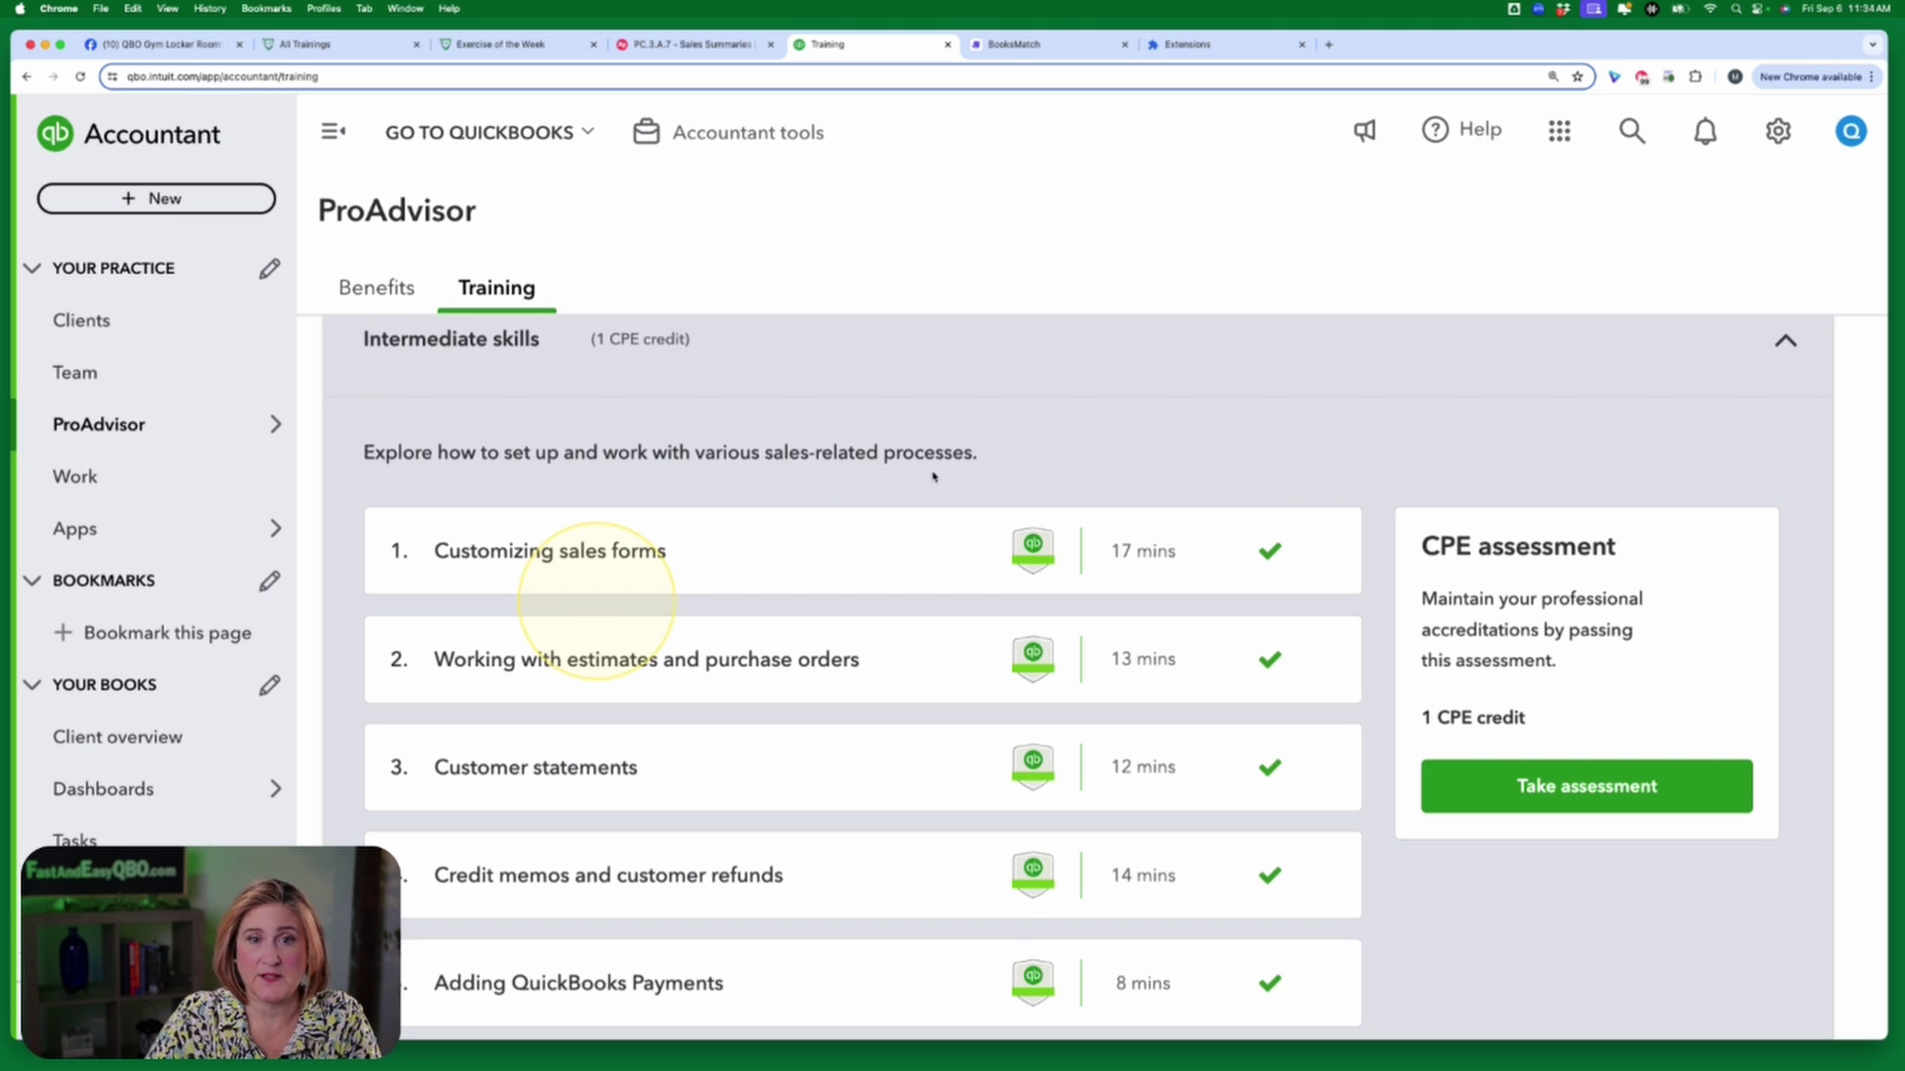
scroll(932, 477, "down", 3)
scroll(933, 476, "up", 5)
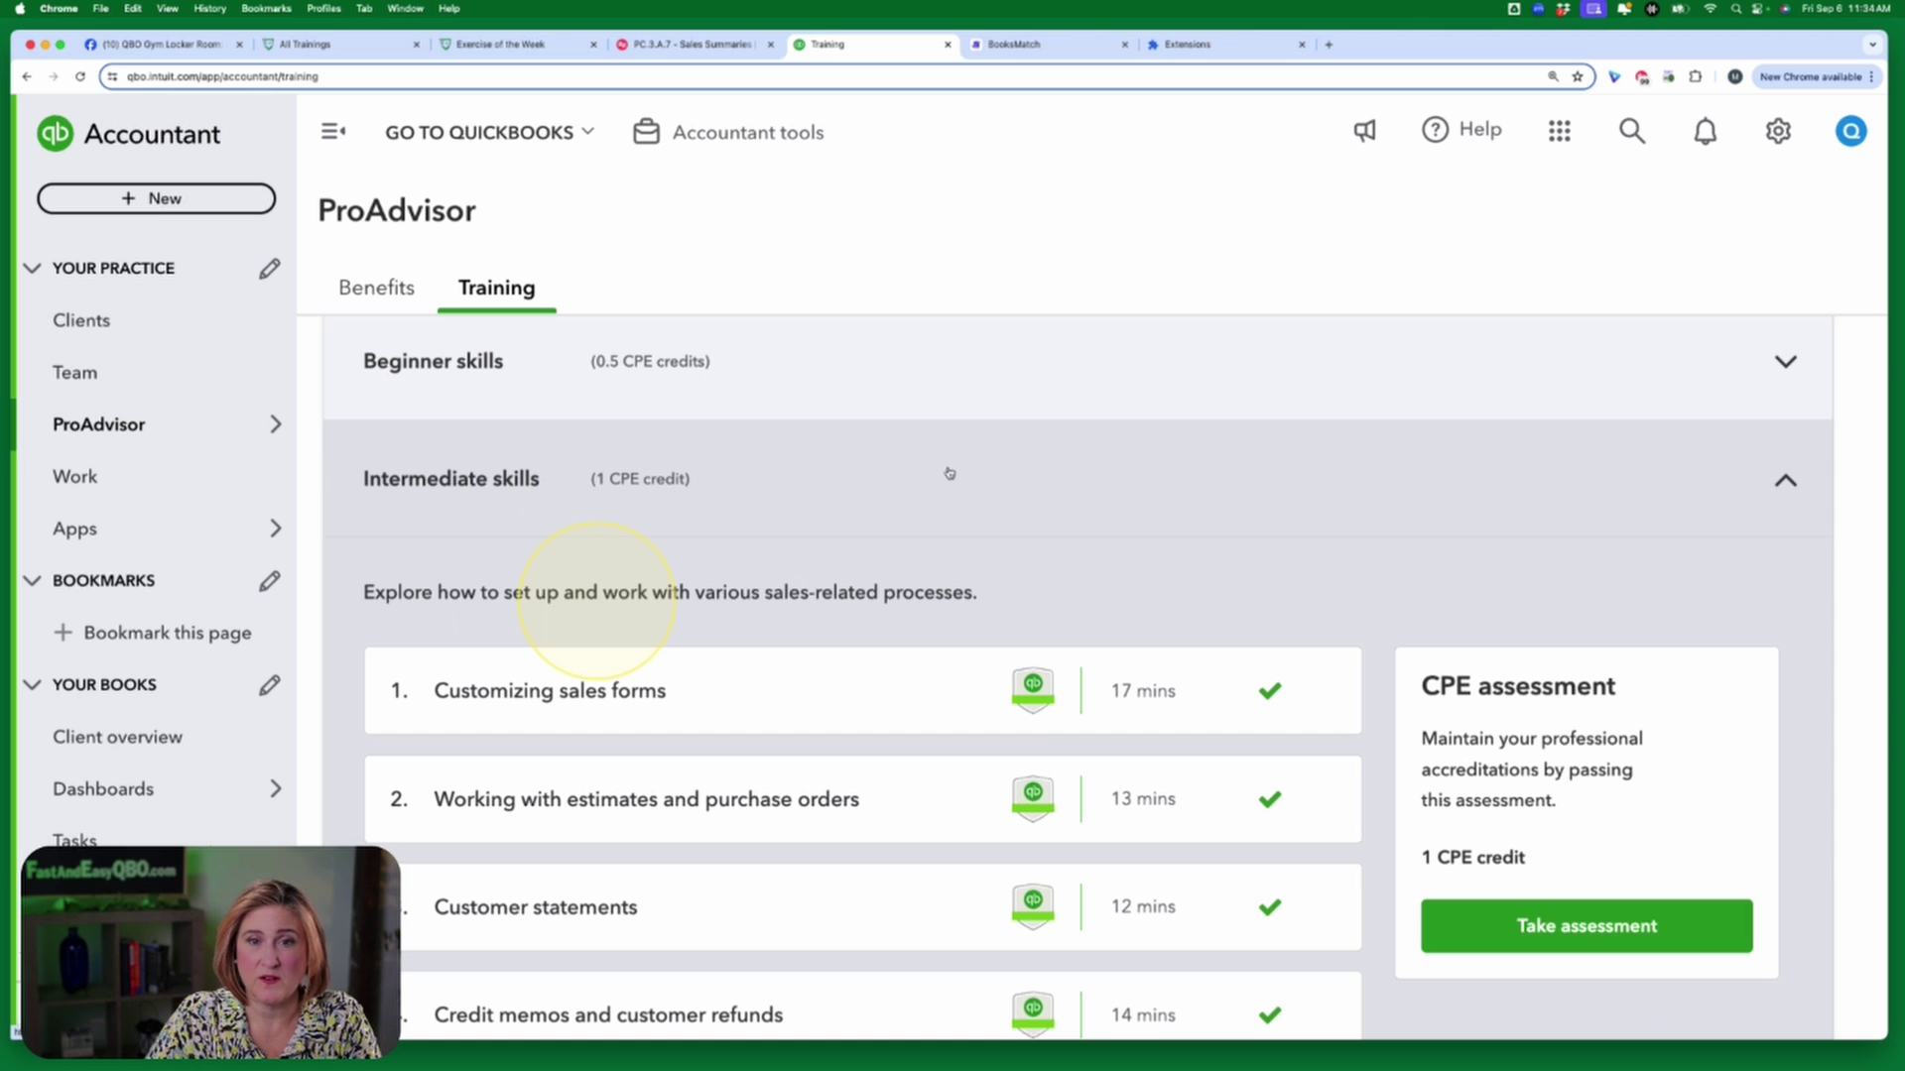
left_click(950, 474)
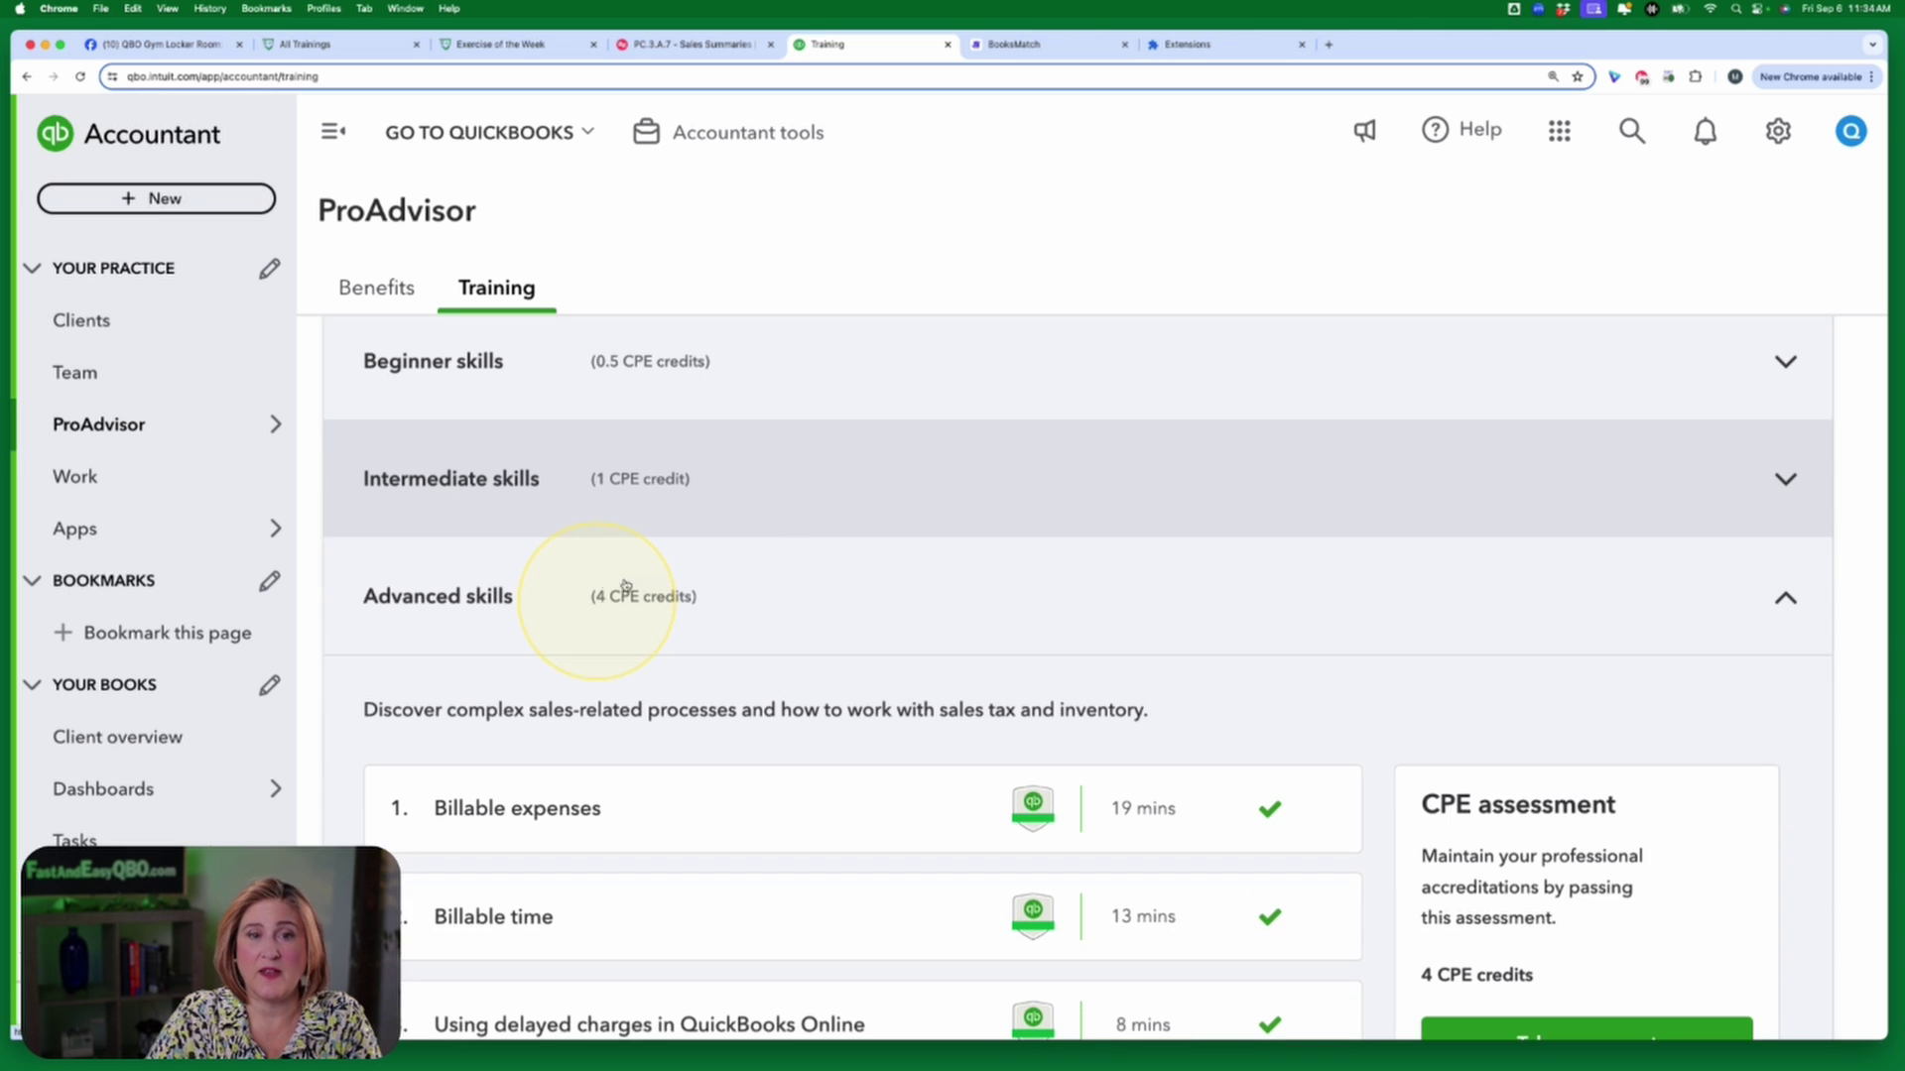
Confirm the lesson in the exercise instructions and open lesson 7, Sales summaries, under Advanced skills.
scroll(841, 608, "down", 1)
scroll(840, 608, "down", 2)
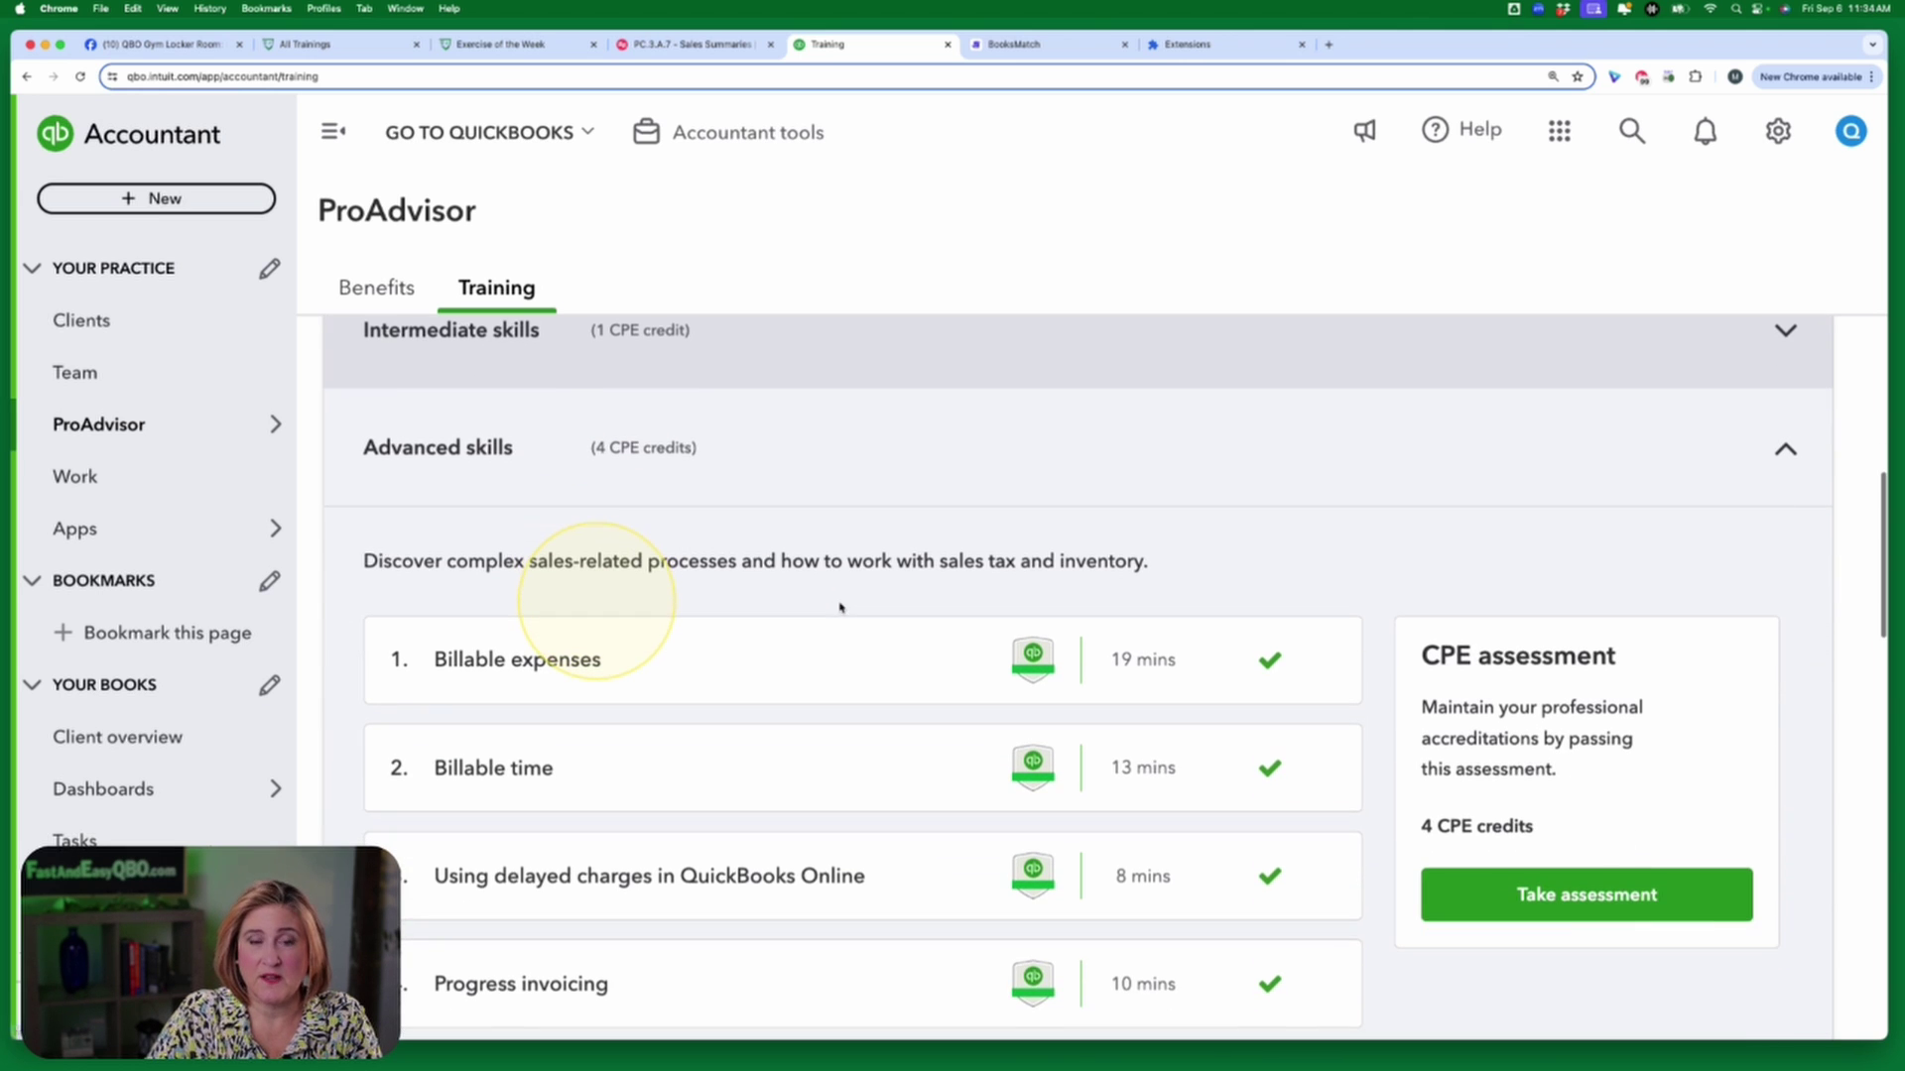
mouse_move(1033, 650)
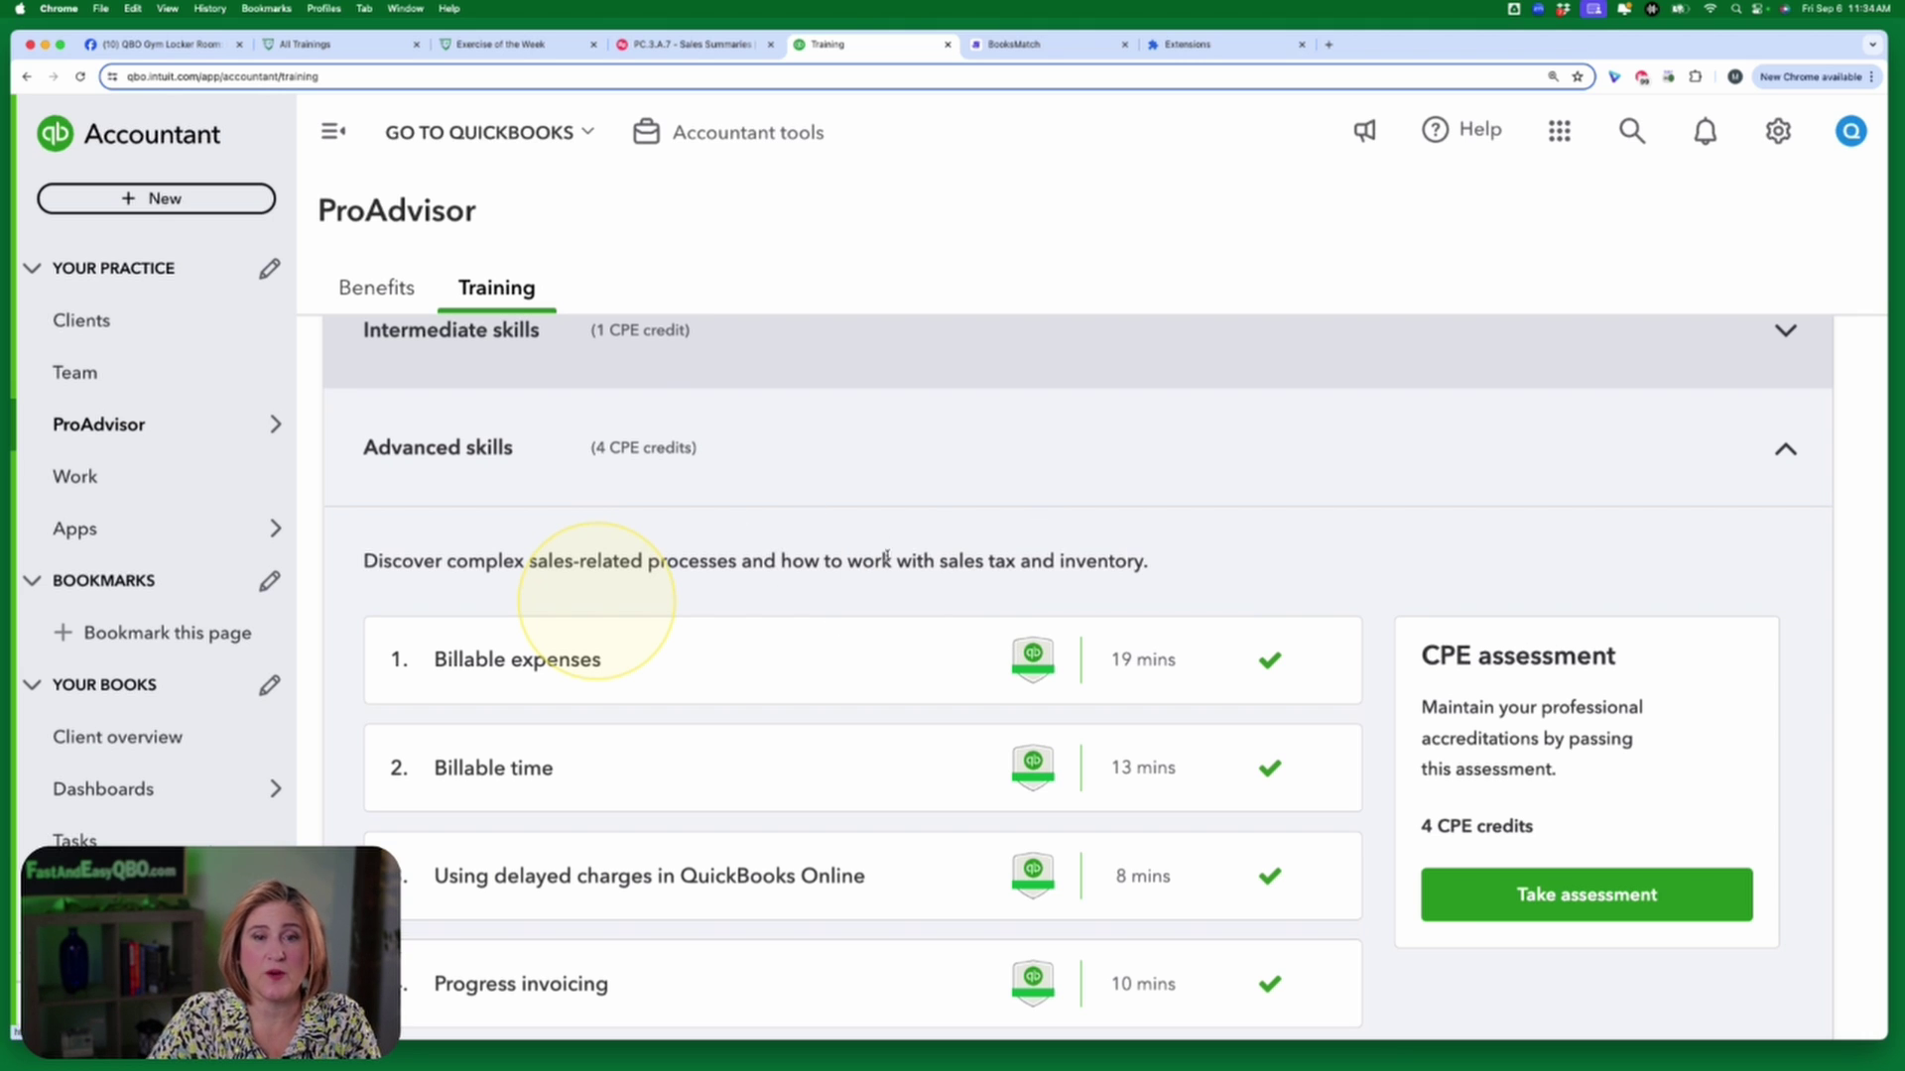
scroll(790, 557, "down", 5)
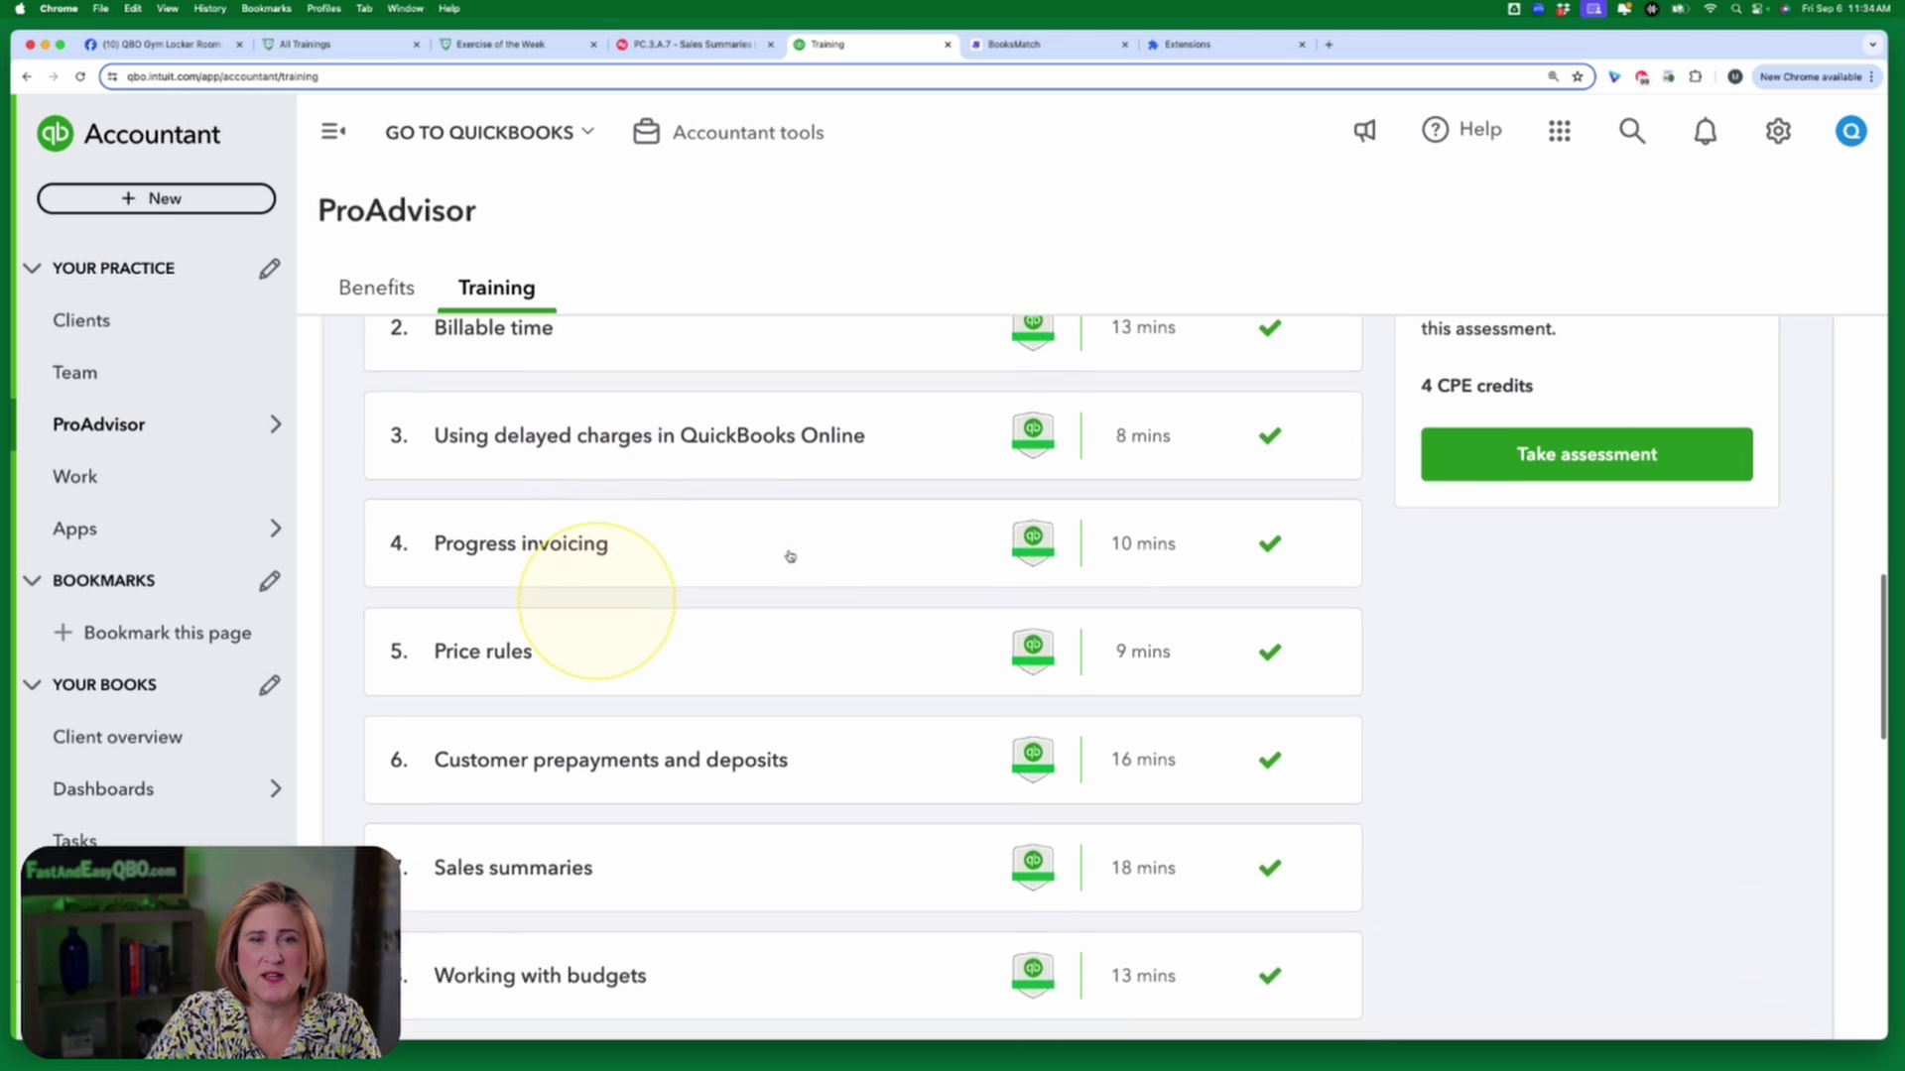
scroll(789, 557, "down", 4)
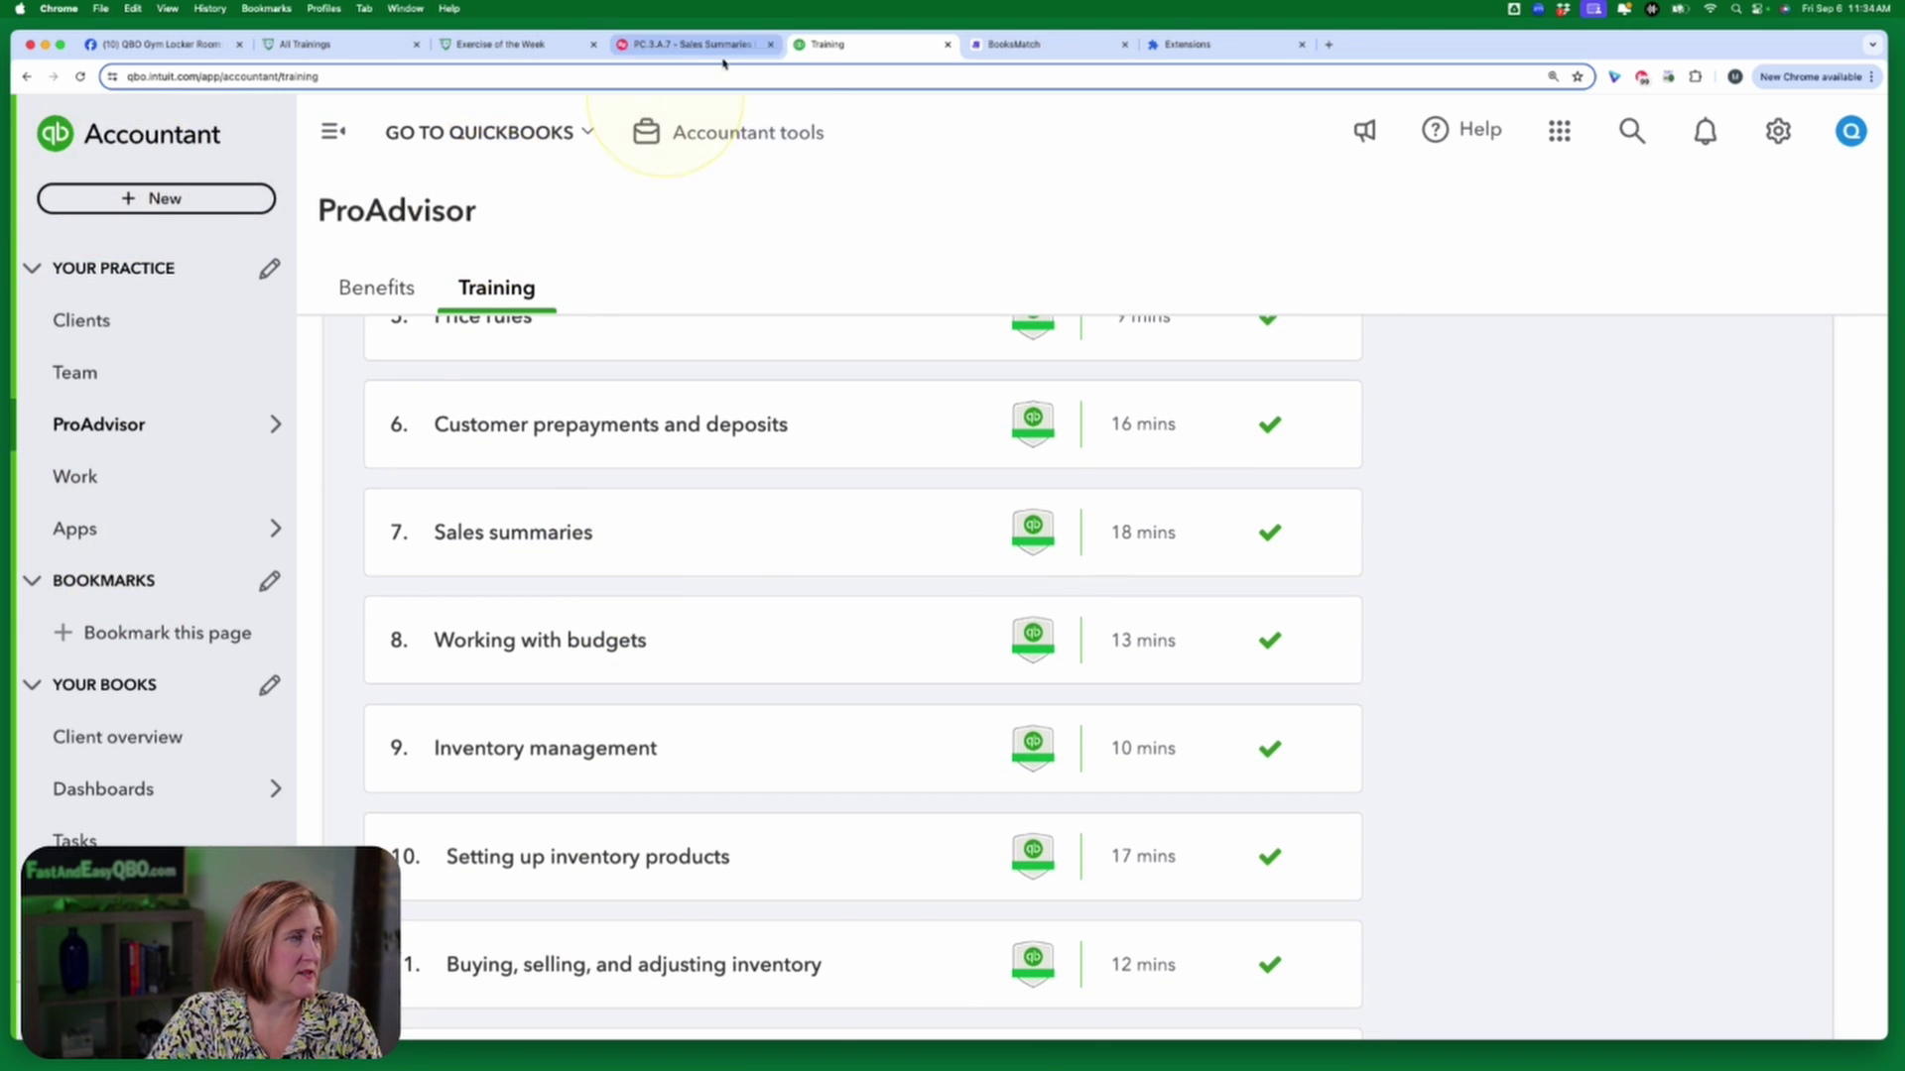
left_click(694, 44)
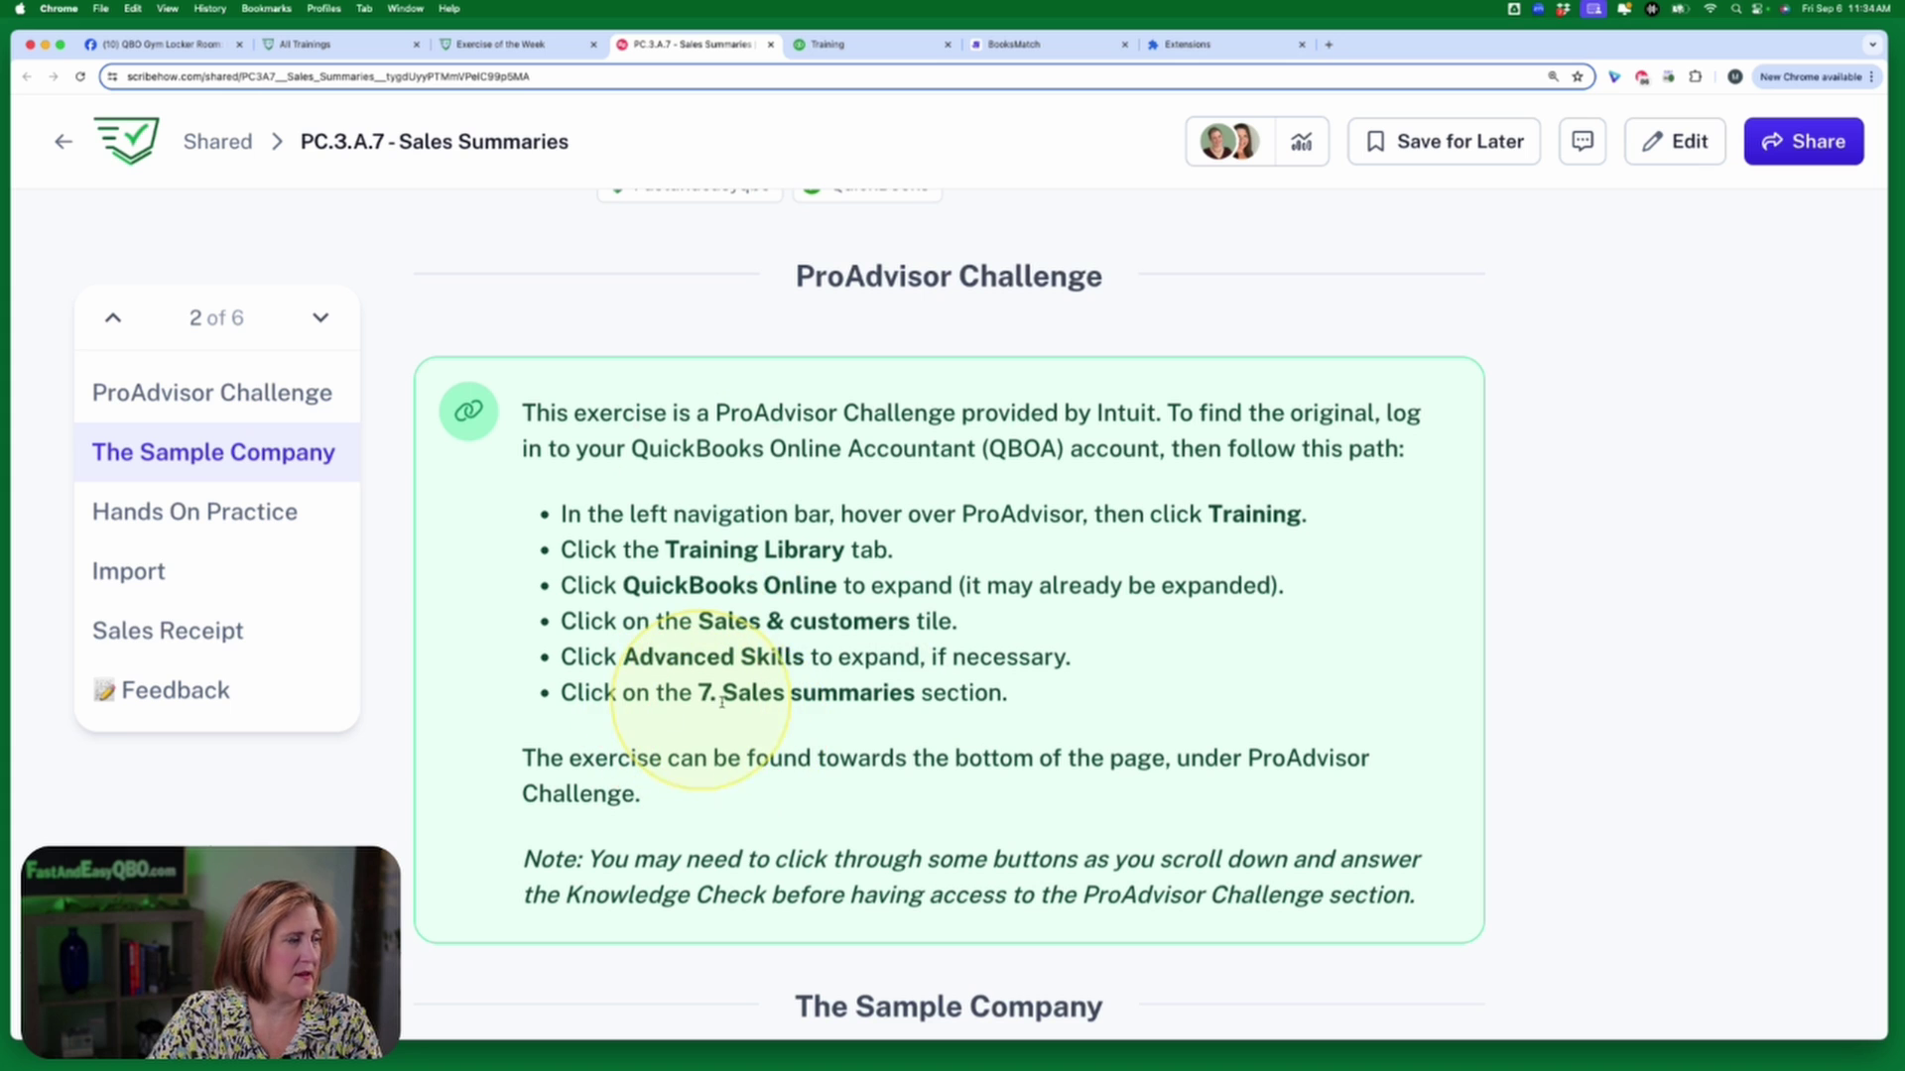
left_click(827, 44)
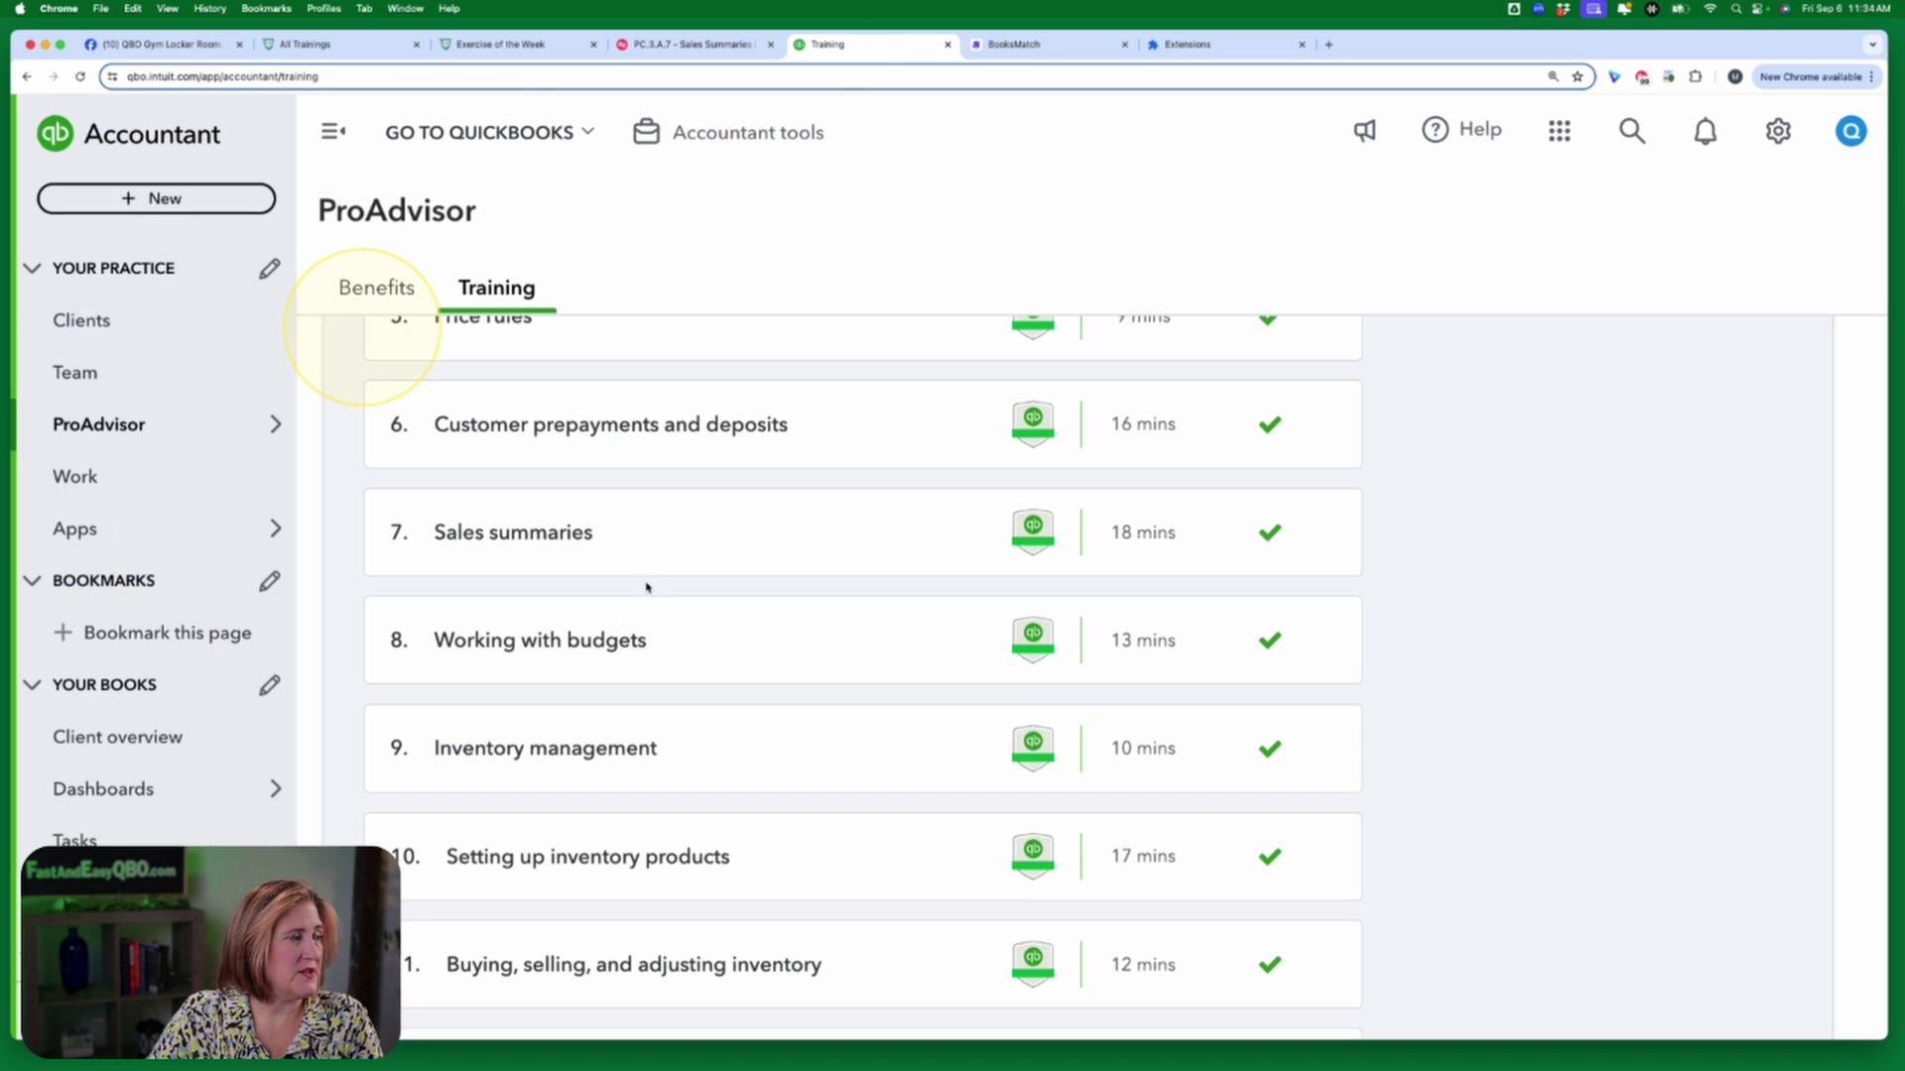
left_click(590, 546)
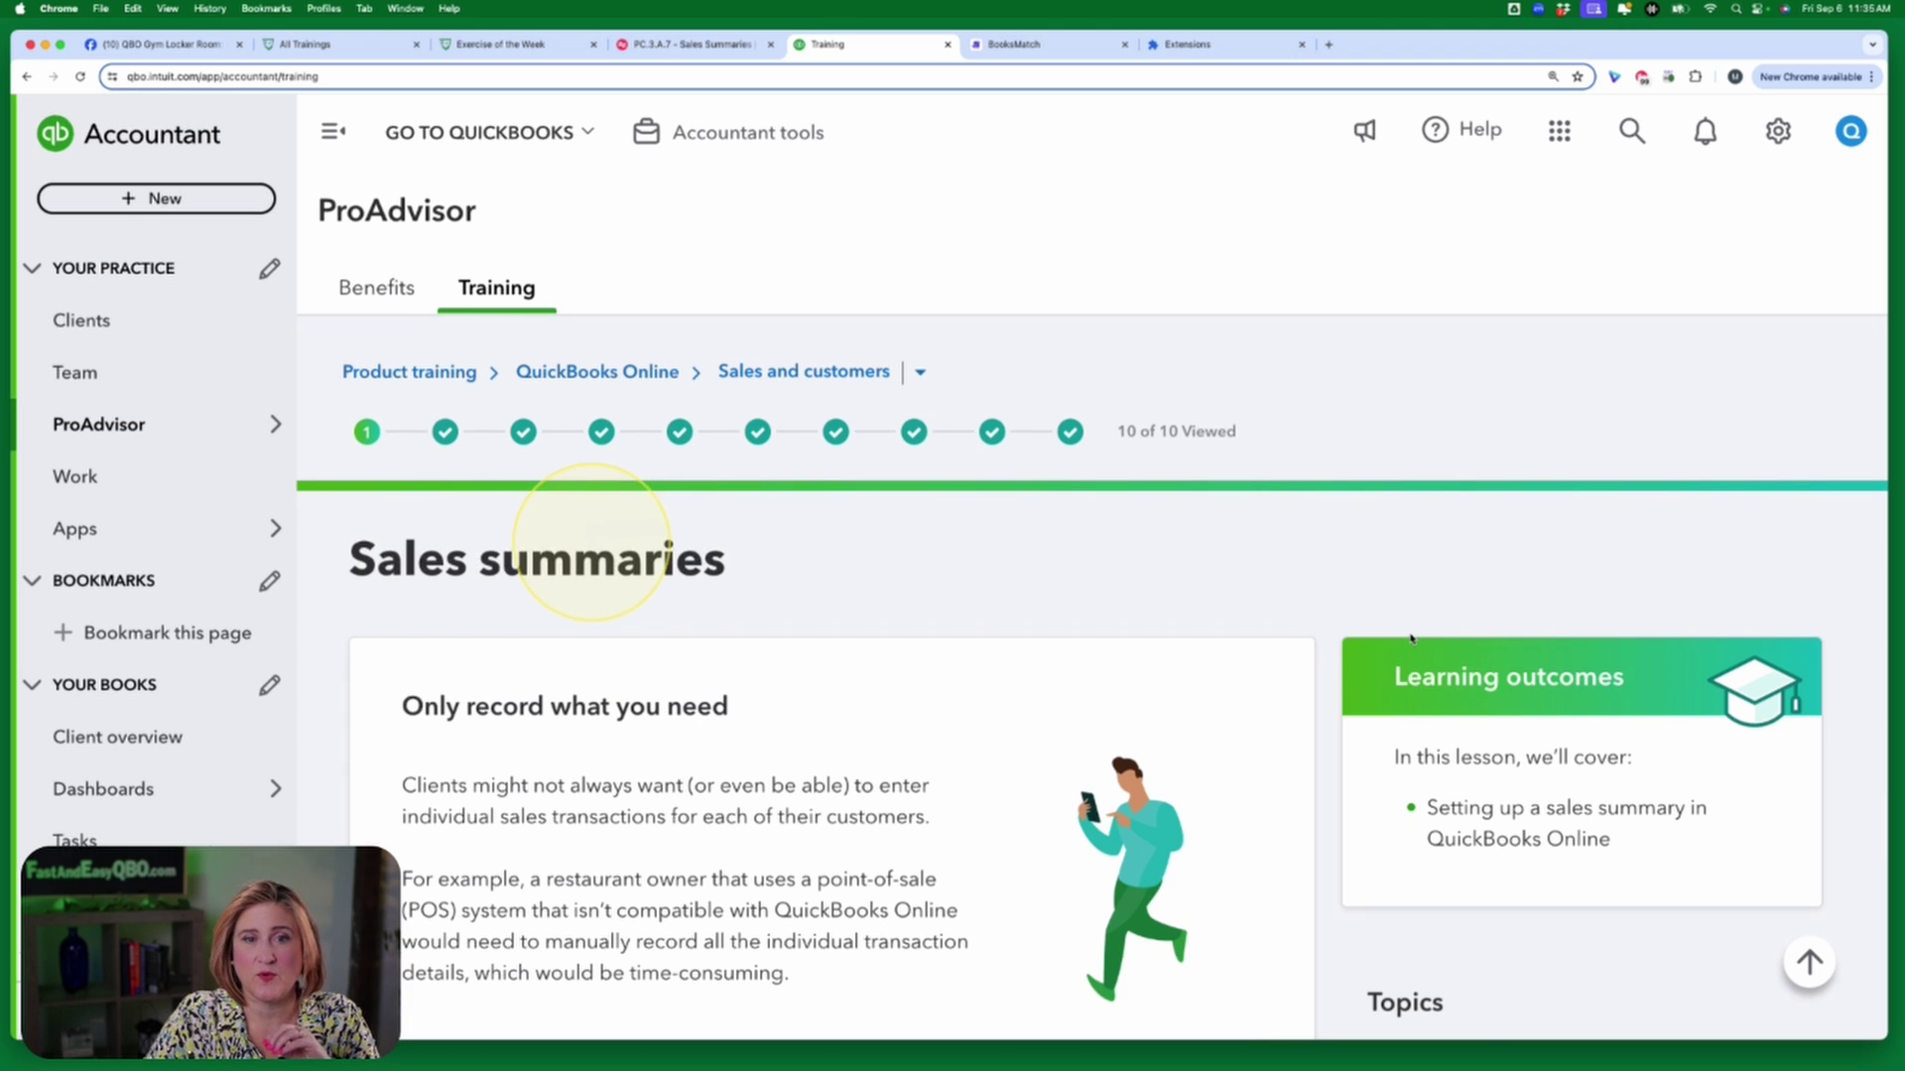
Go through the Sales summaries lesson to its ProAdvisor challenge section.
scroll(1411, 638, "down", 4)
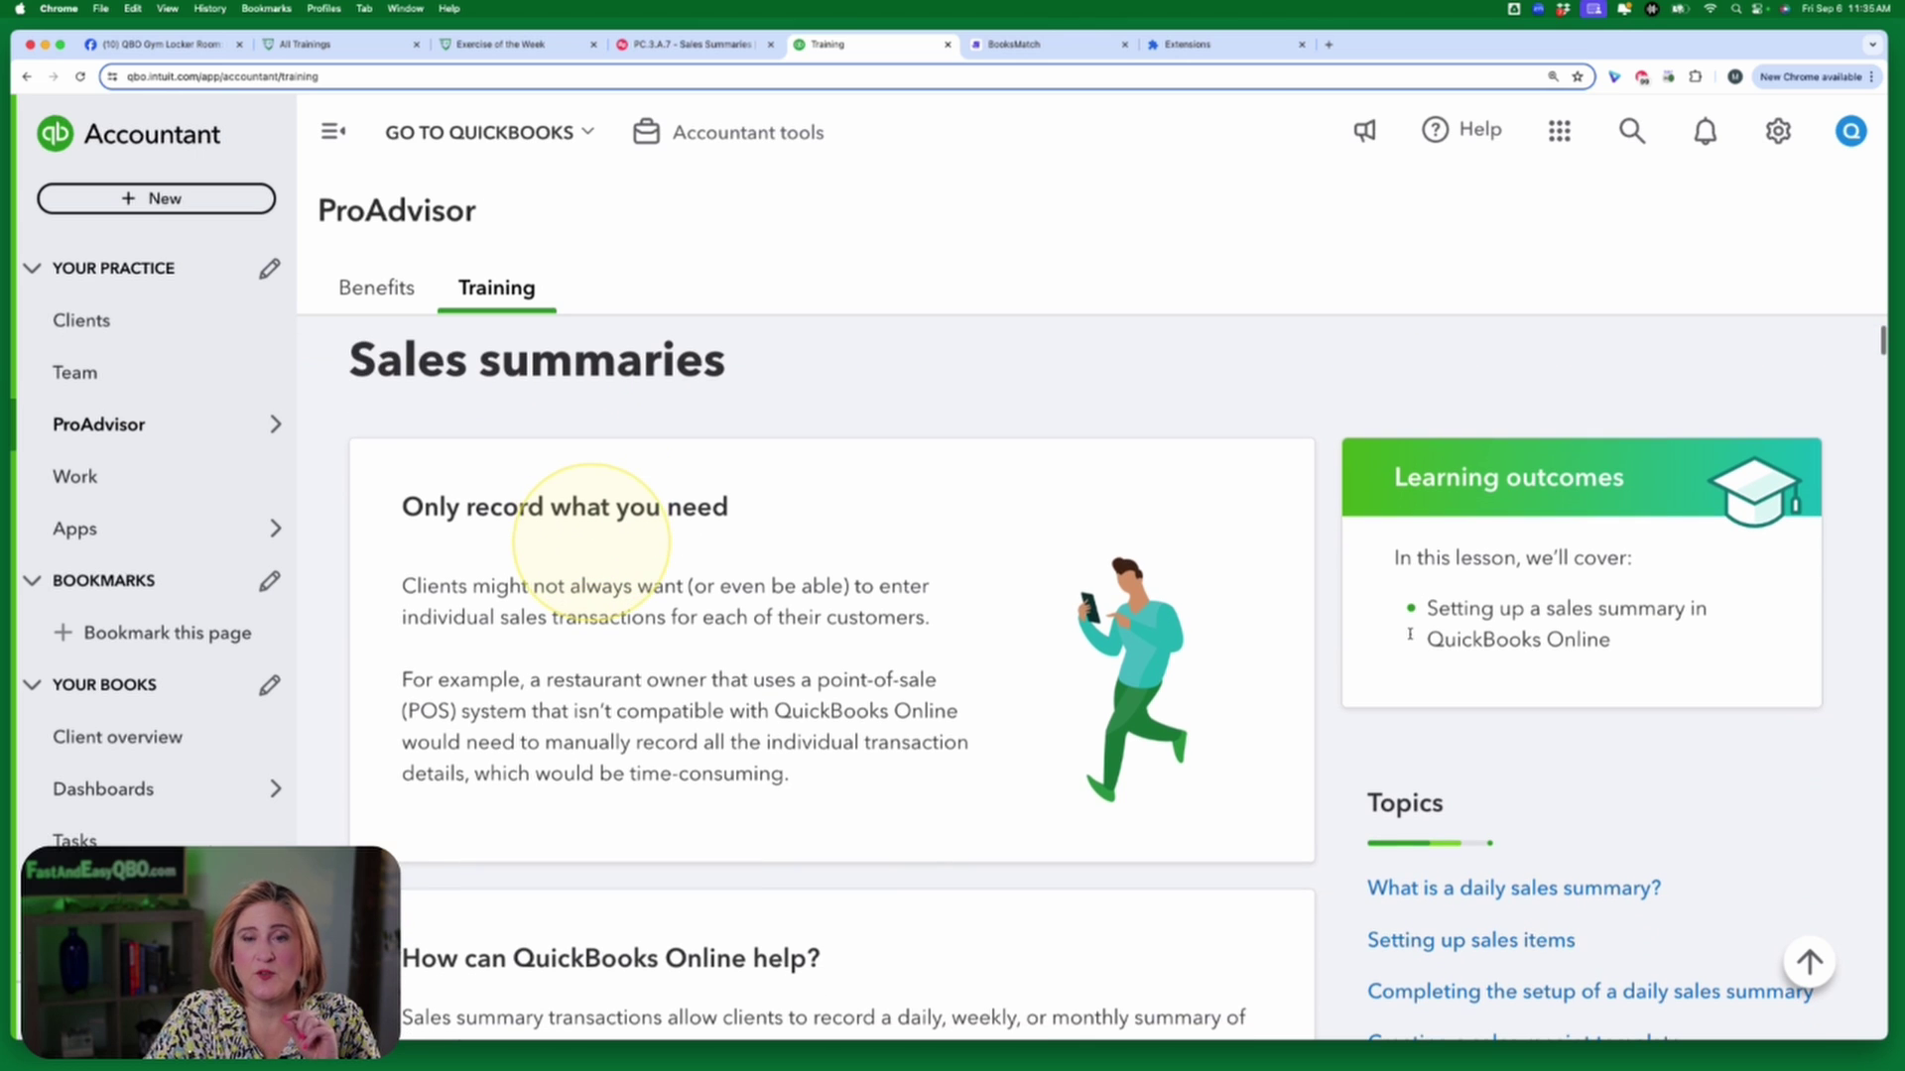
scroll(1410, 633, "down", 8)
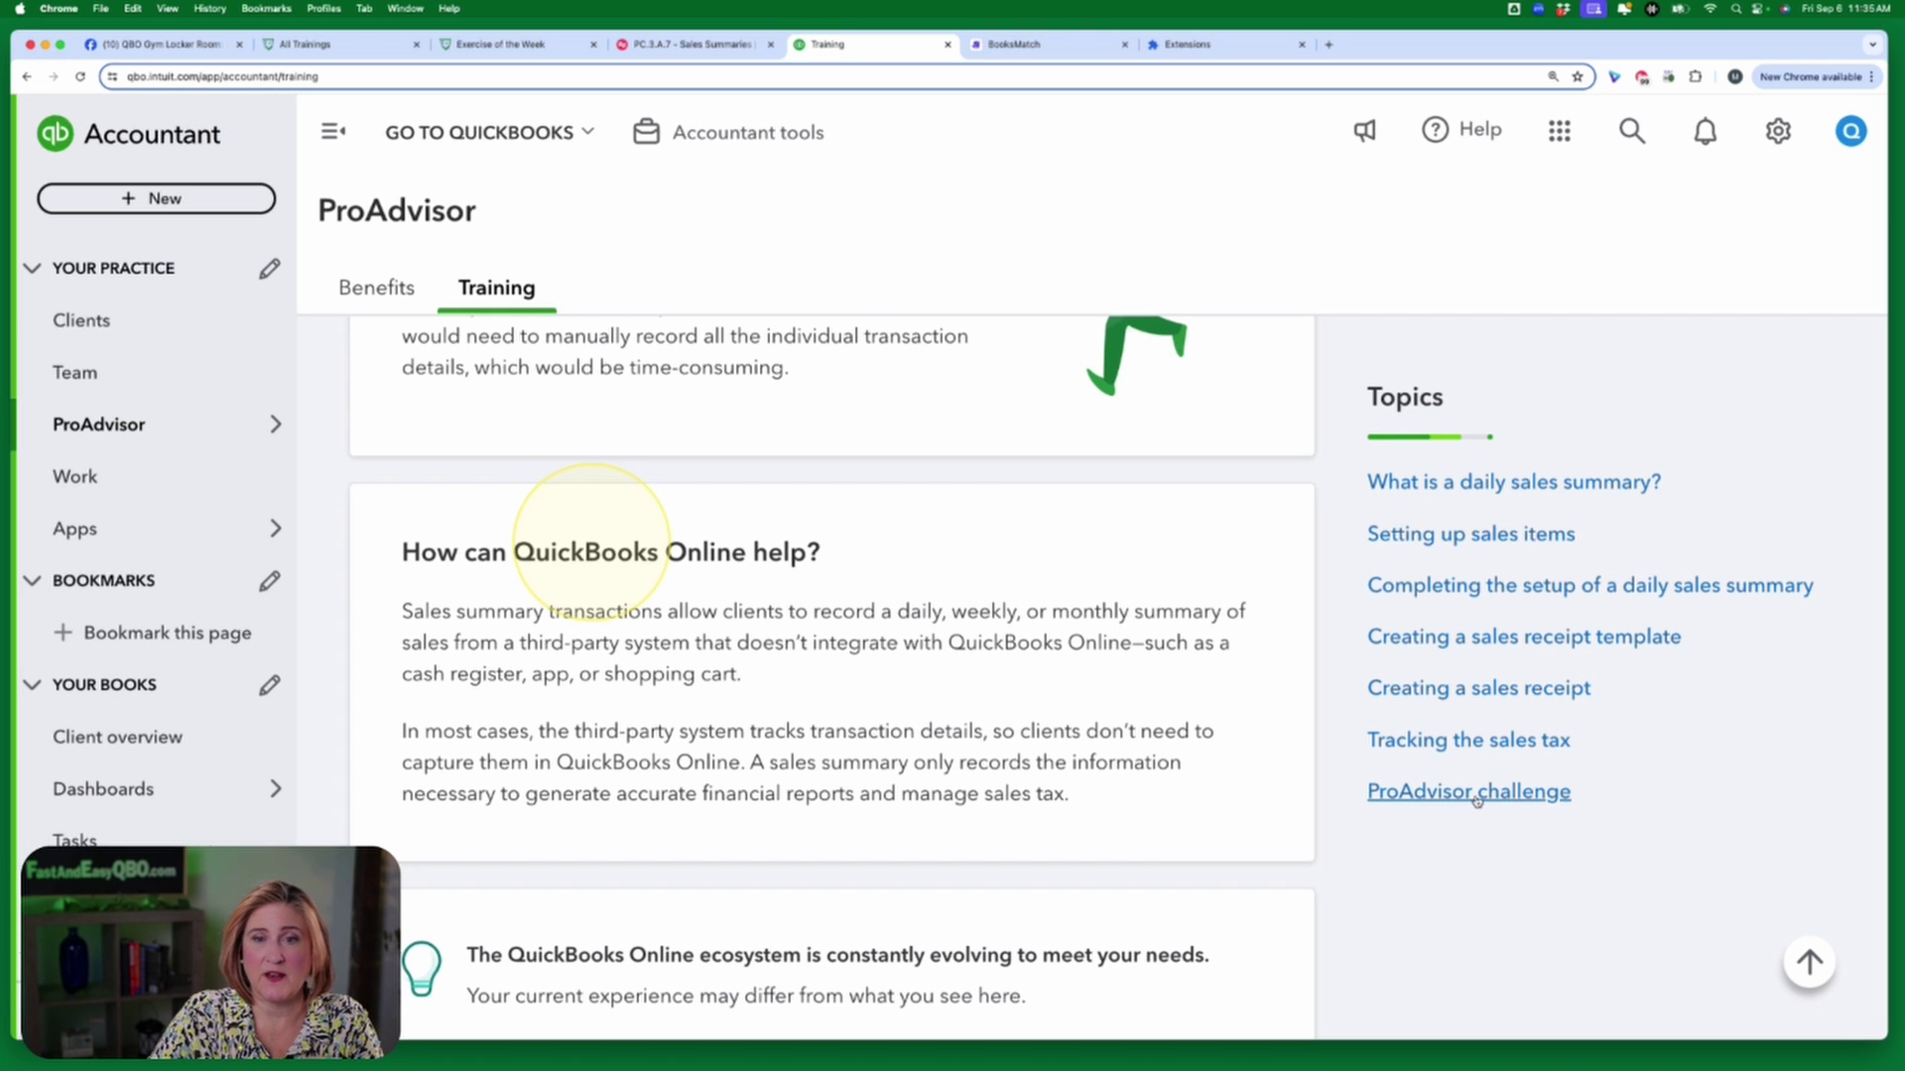
scroll(1476, 802, "down", 5)
scroll(1477, 802, "down", 10)
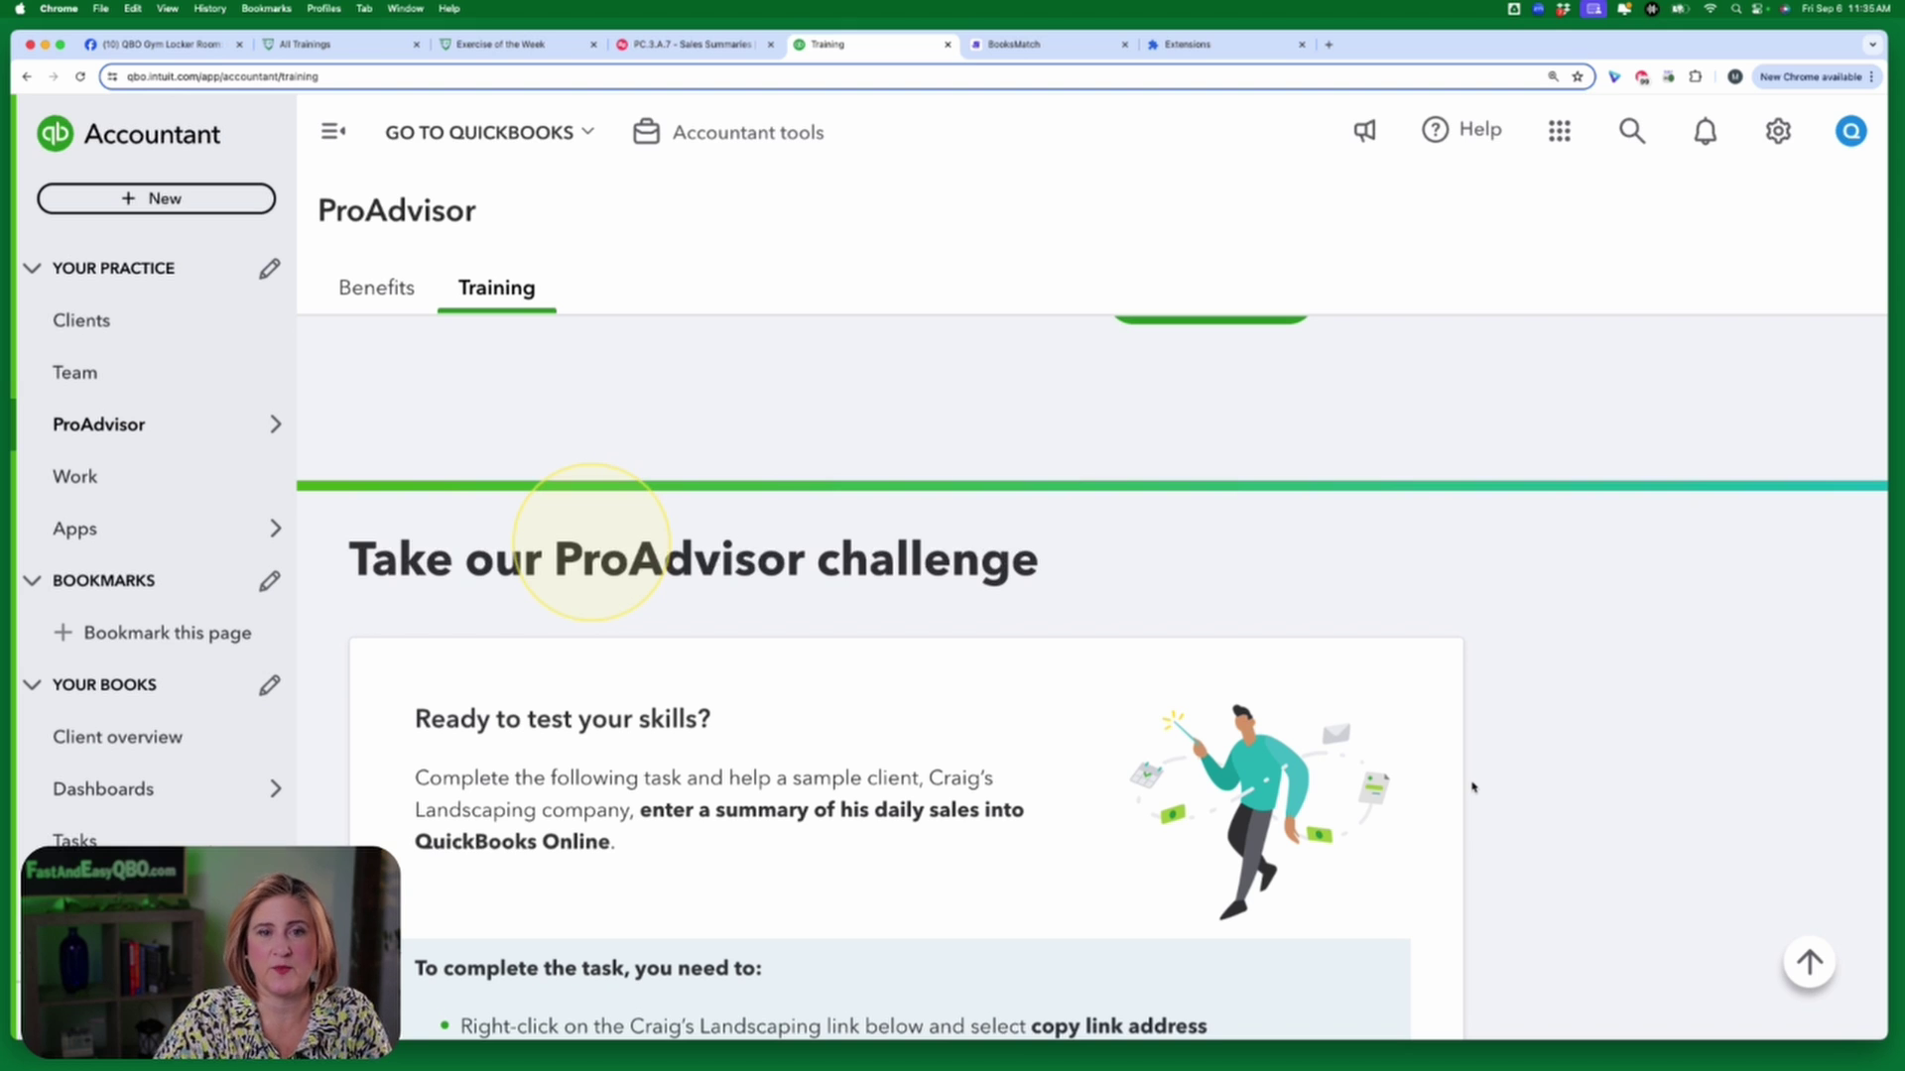
Read the ProAdvisor challenge introduction, then expand The task and review its requirements and resources.
scroll(1492, 824, "down", 3)
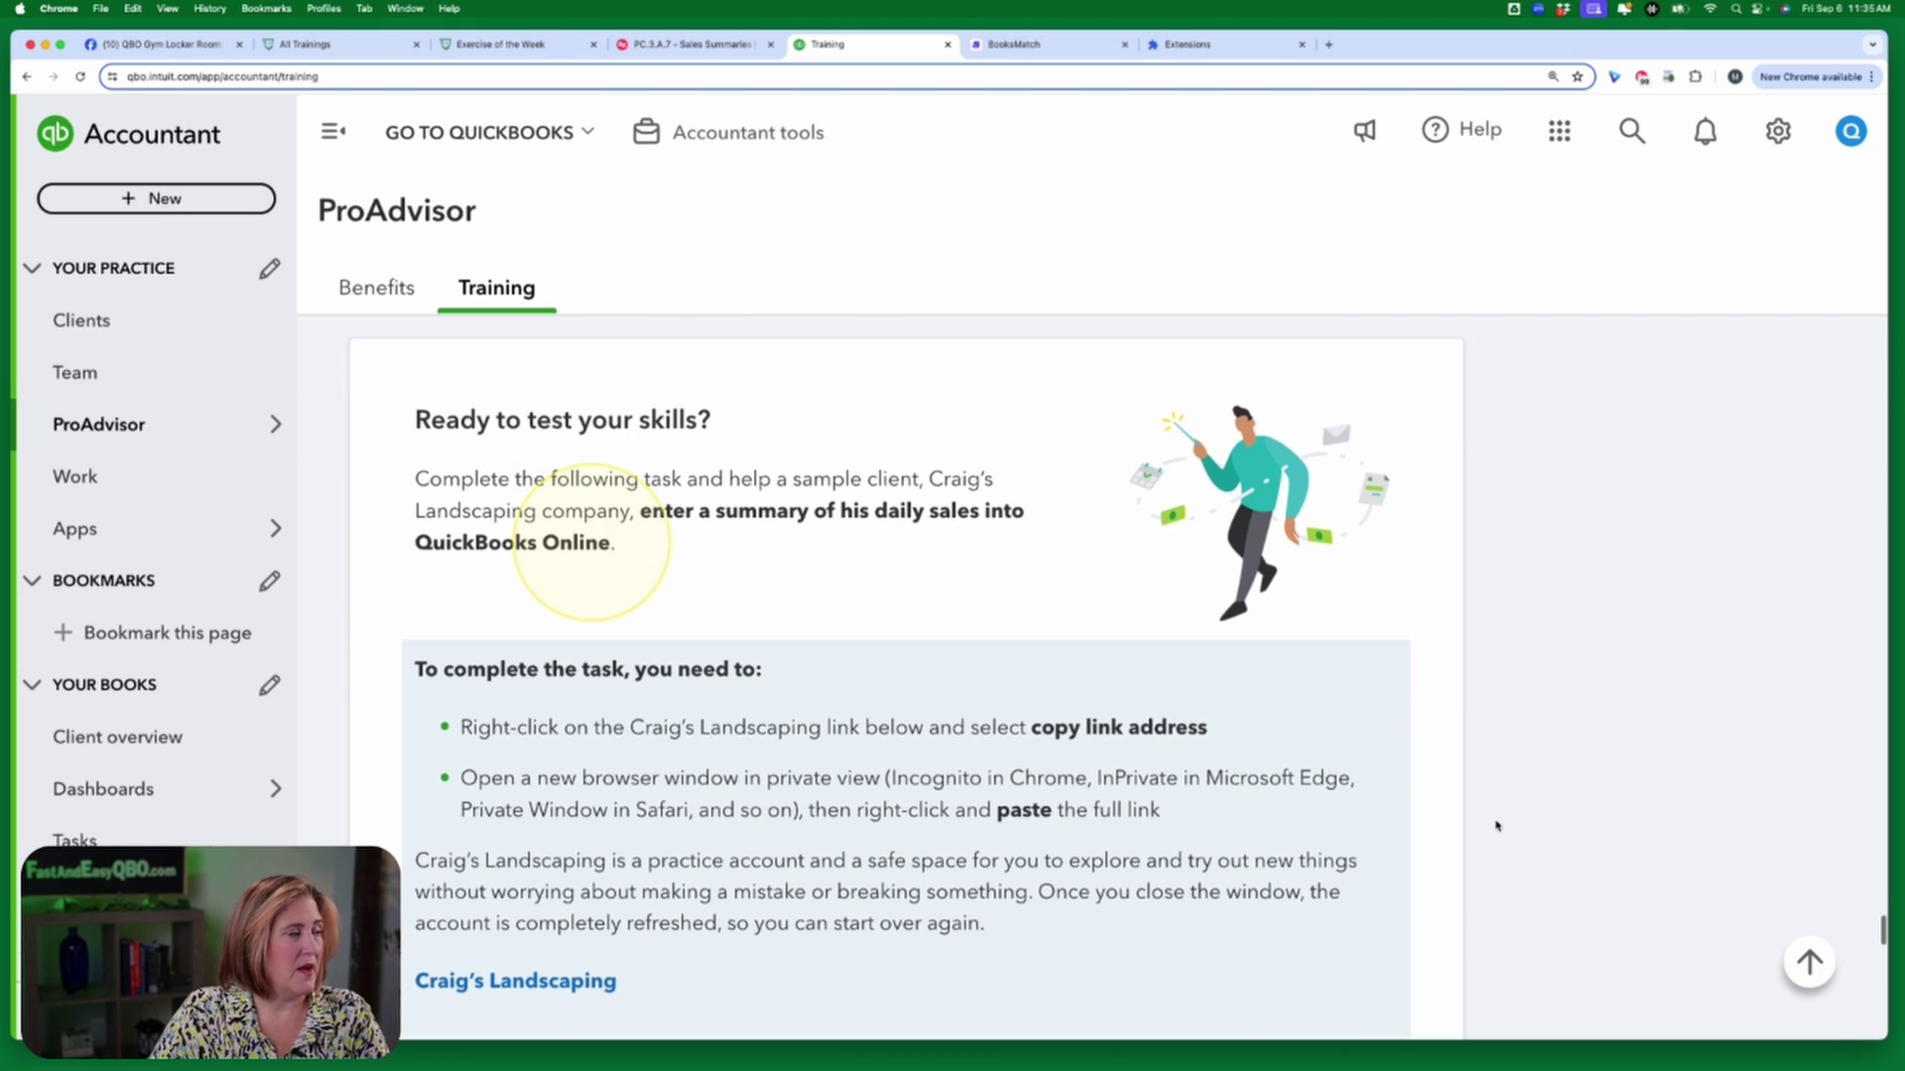
scroll(1496, 824, "up", 6)
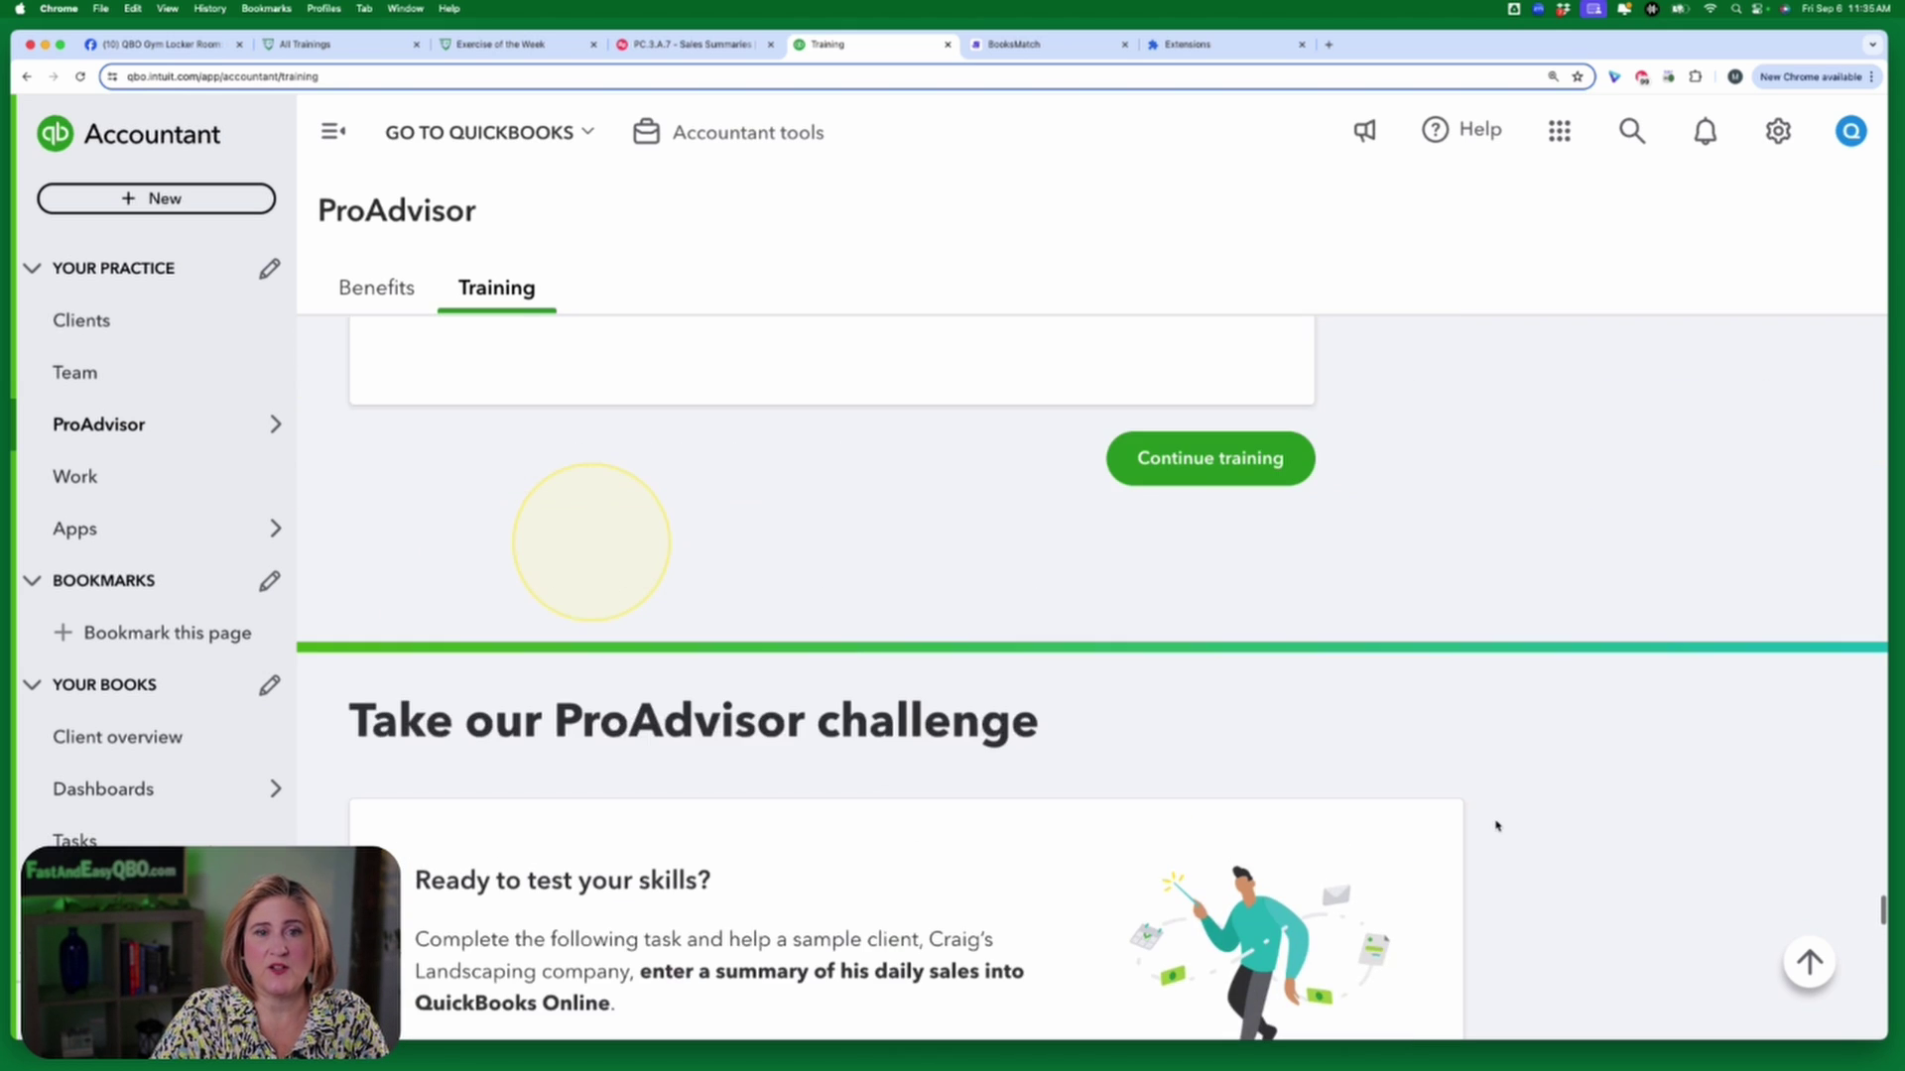
scroll(1496, 825, "down", 4)
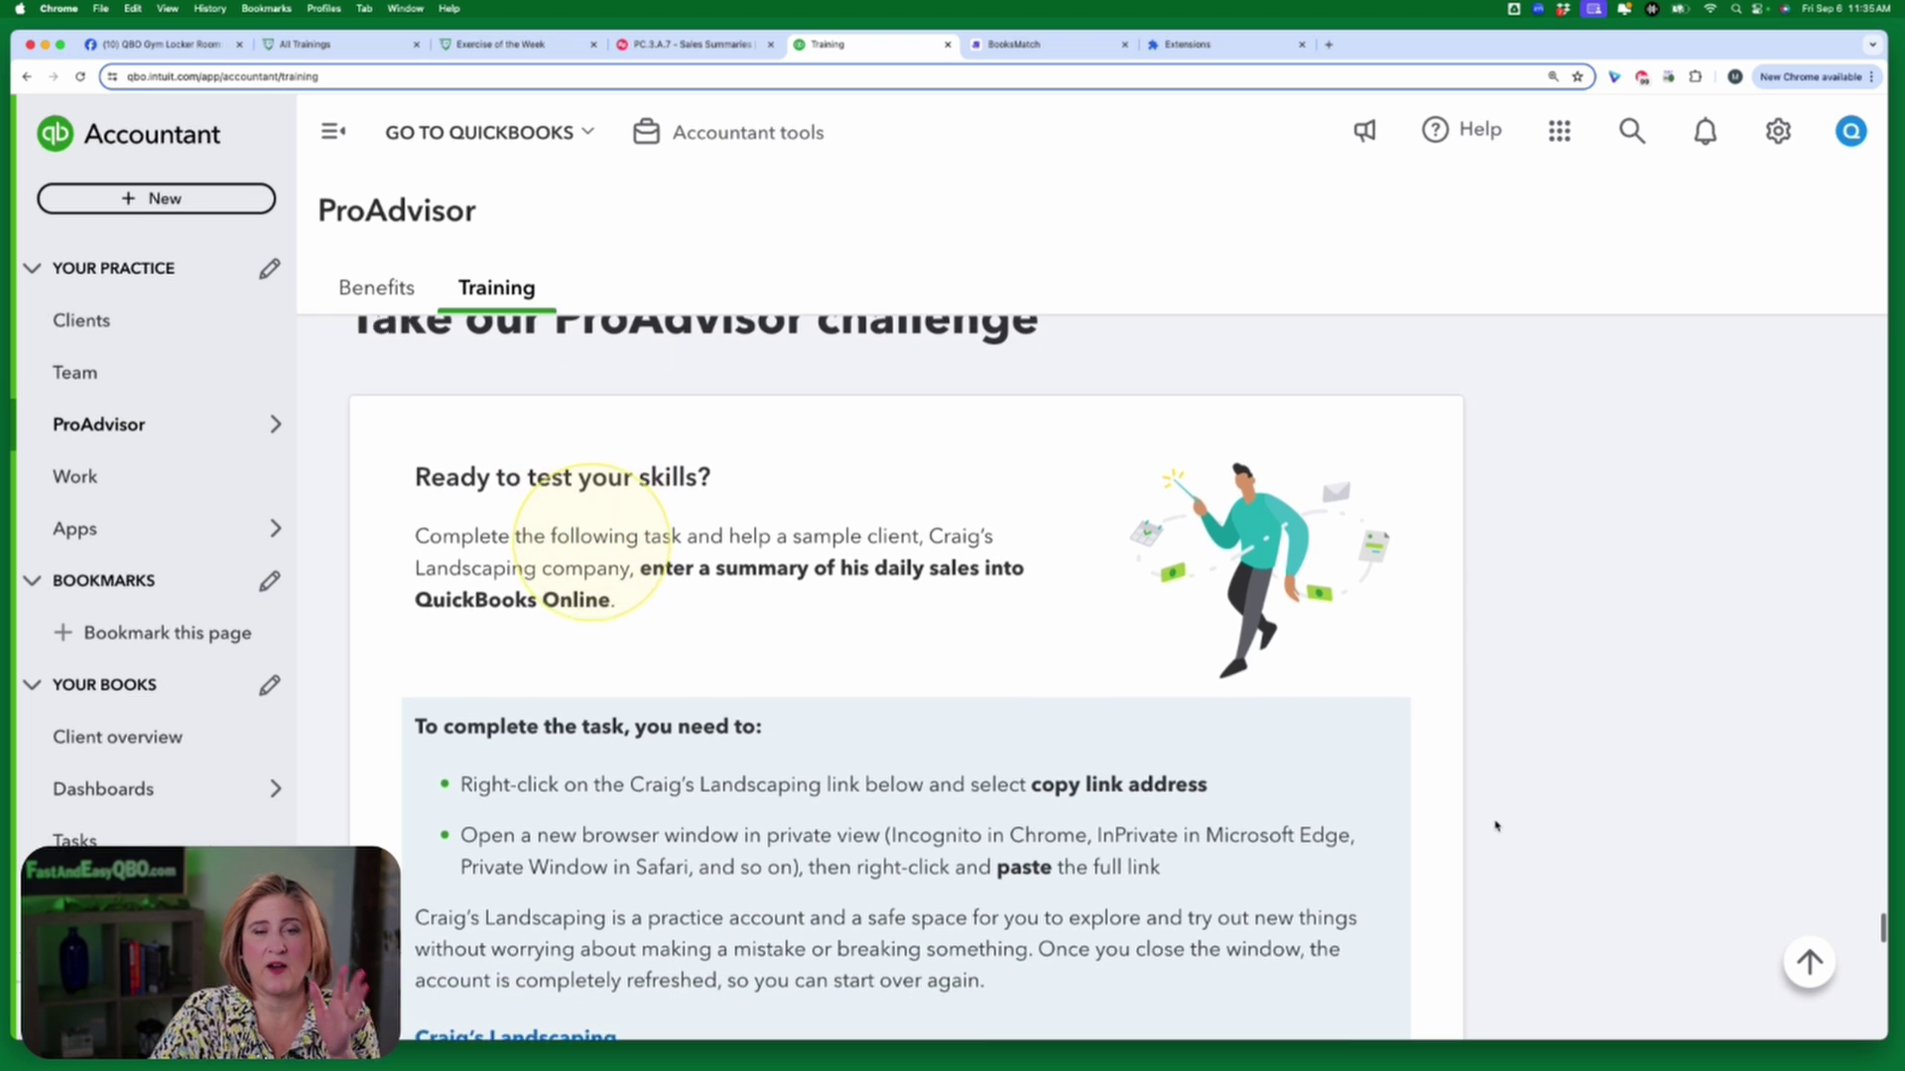
scroll(1496, 825, "down", 6)
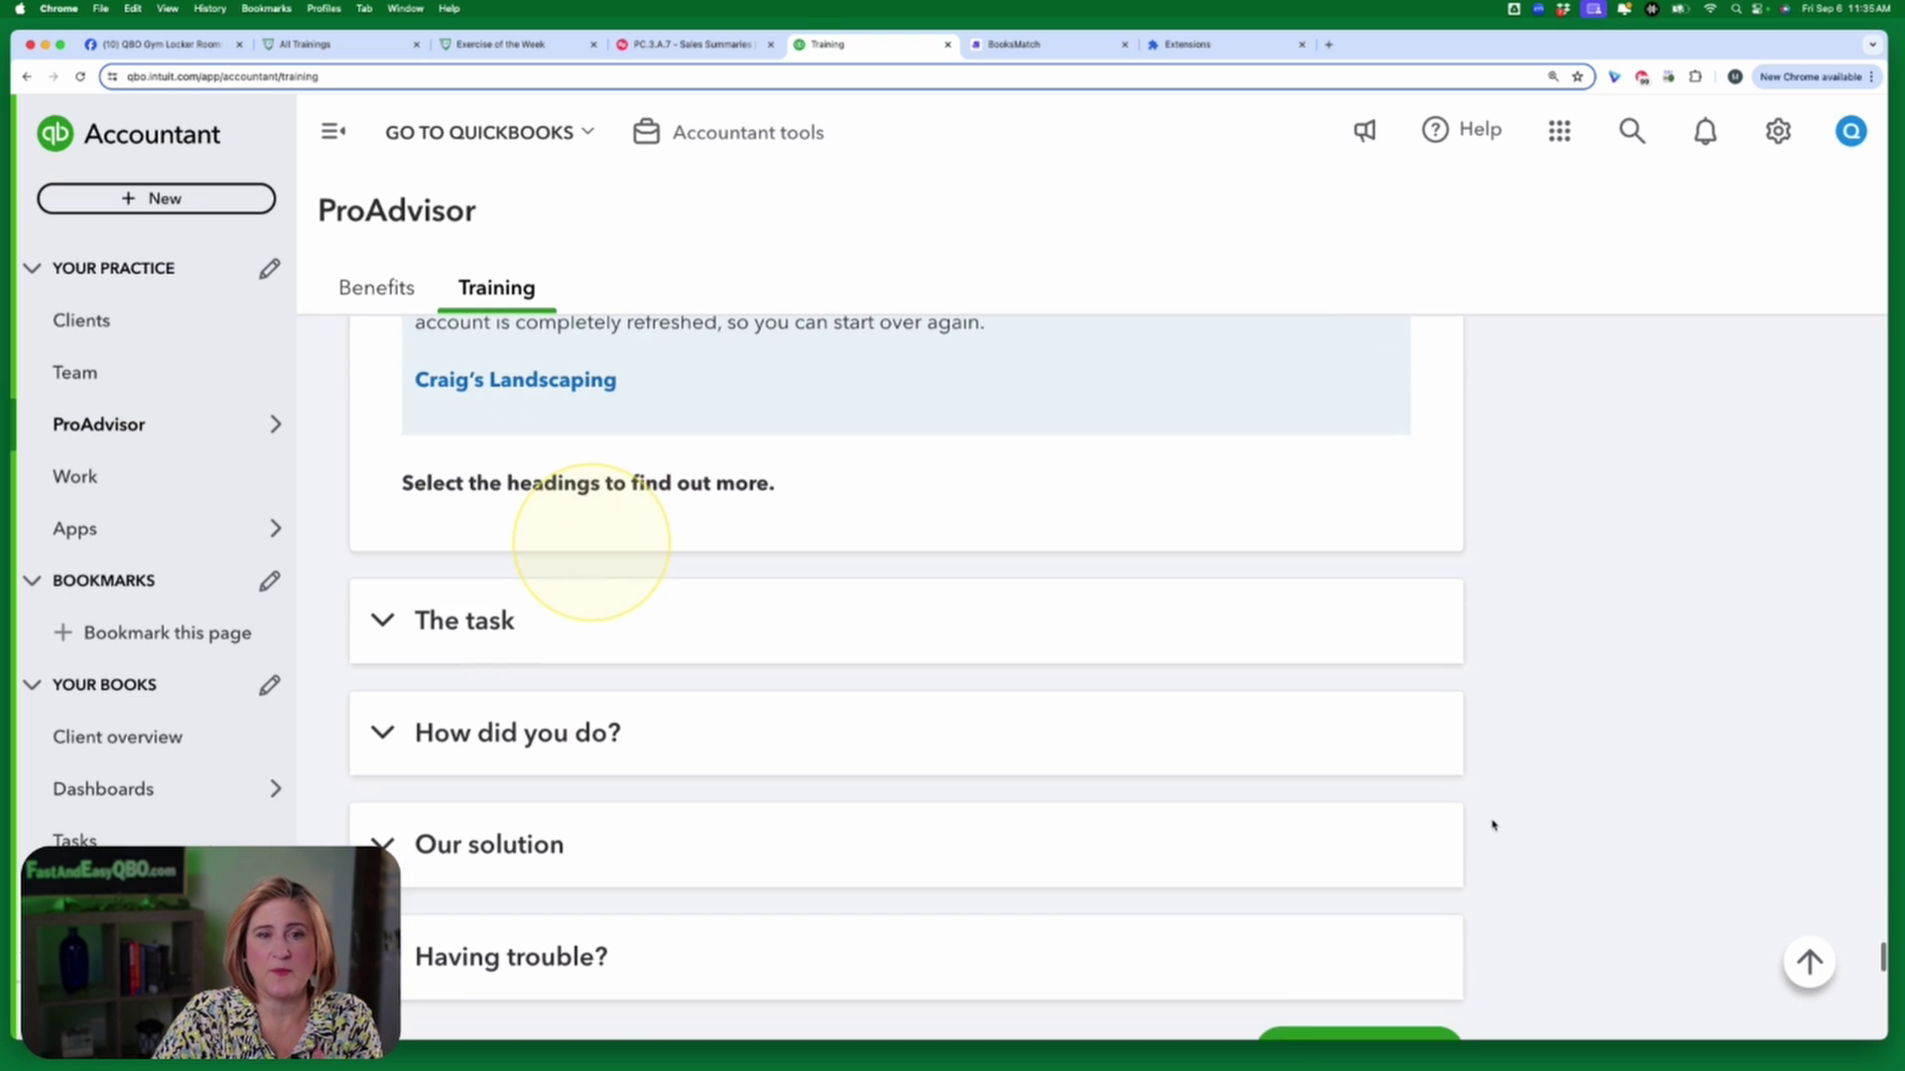
left_click(703, 629)
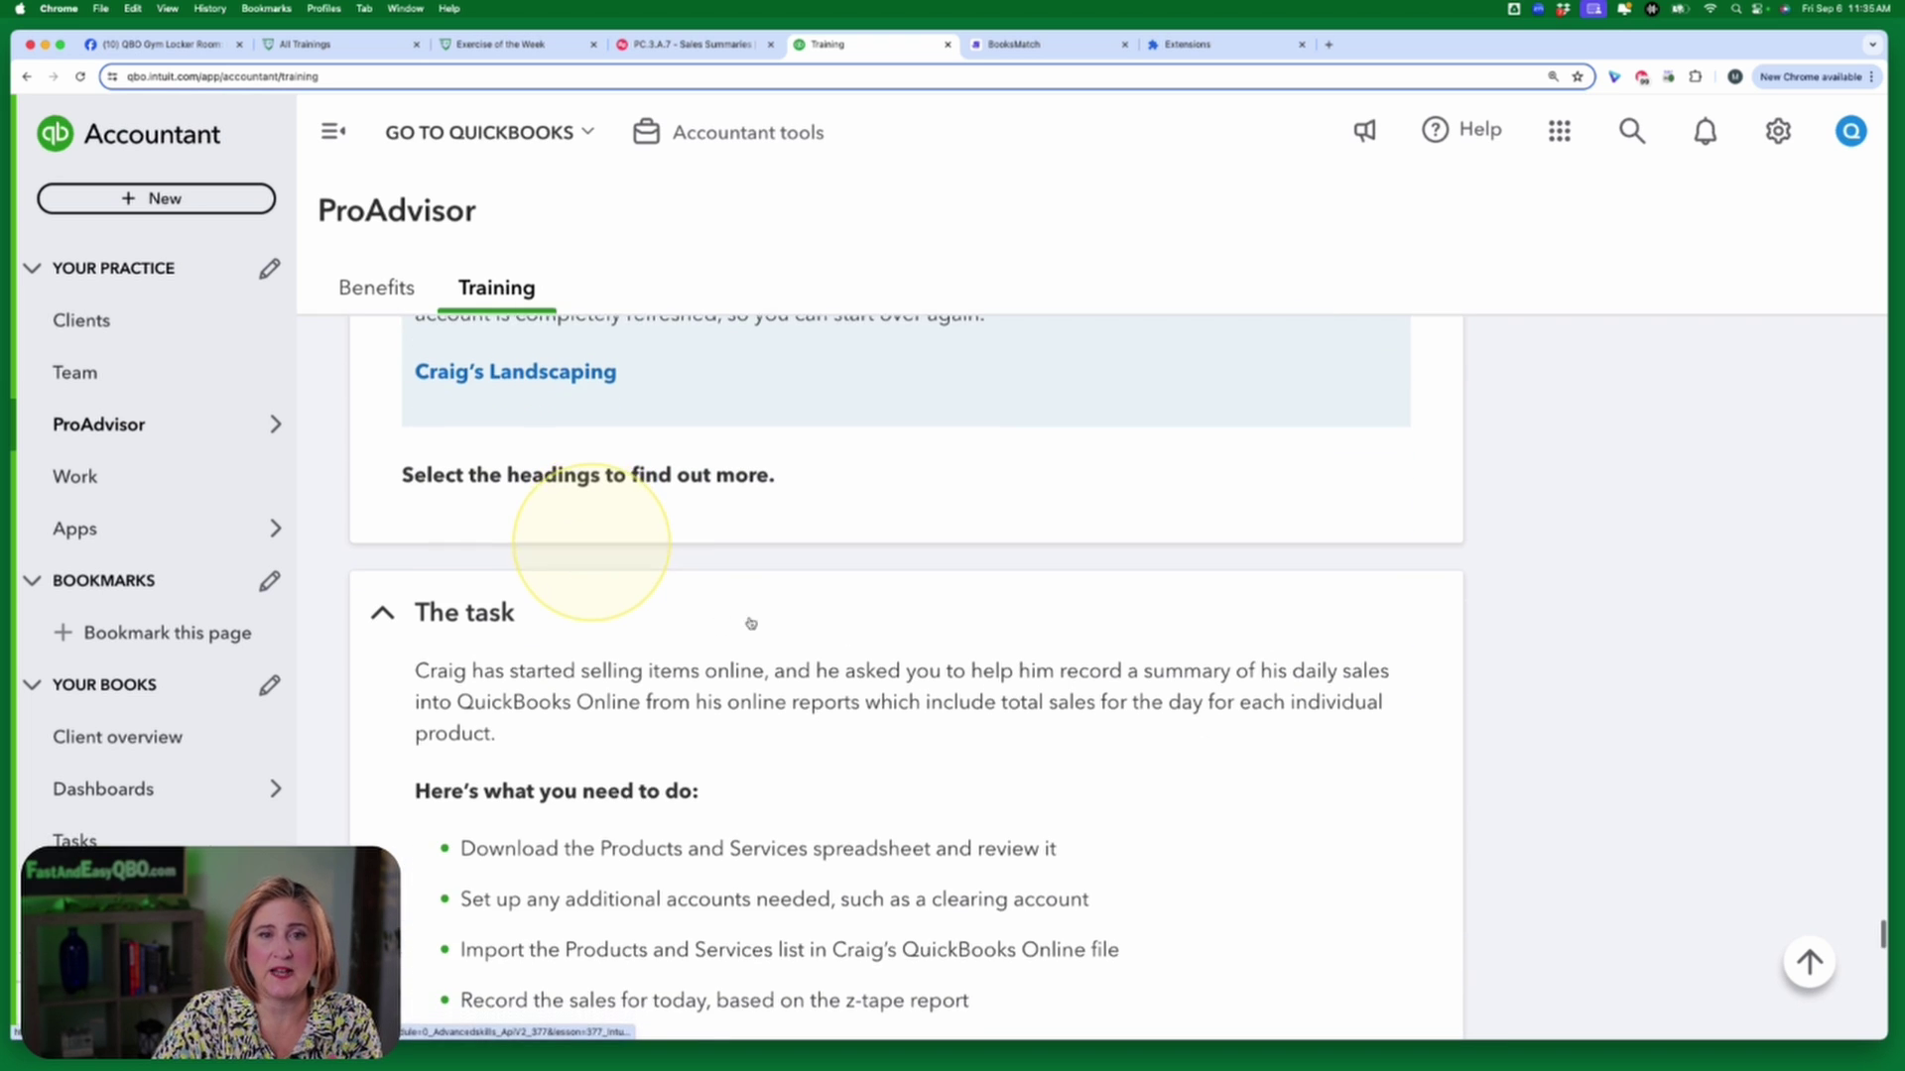
scroll(1019, 681, "down", 2)
scroll(1018, 682, "down", 2)
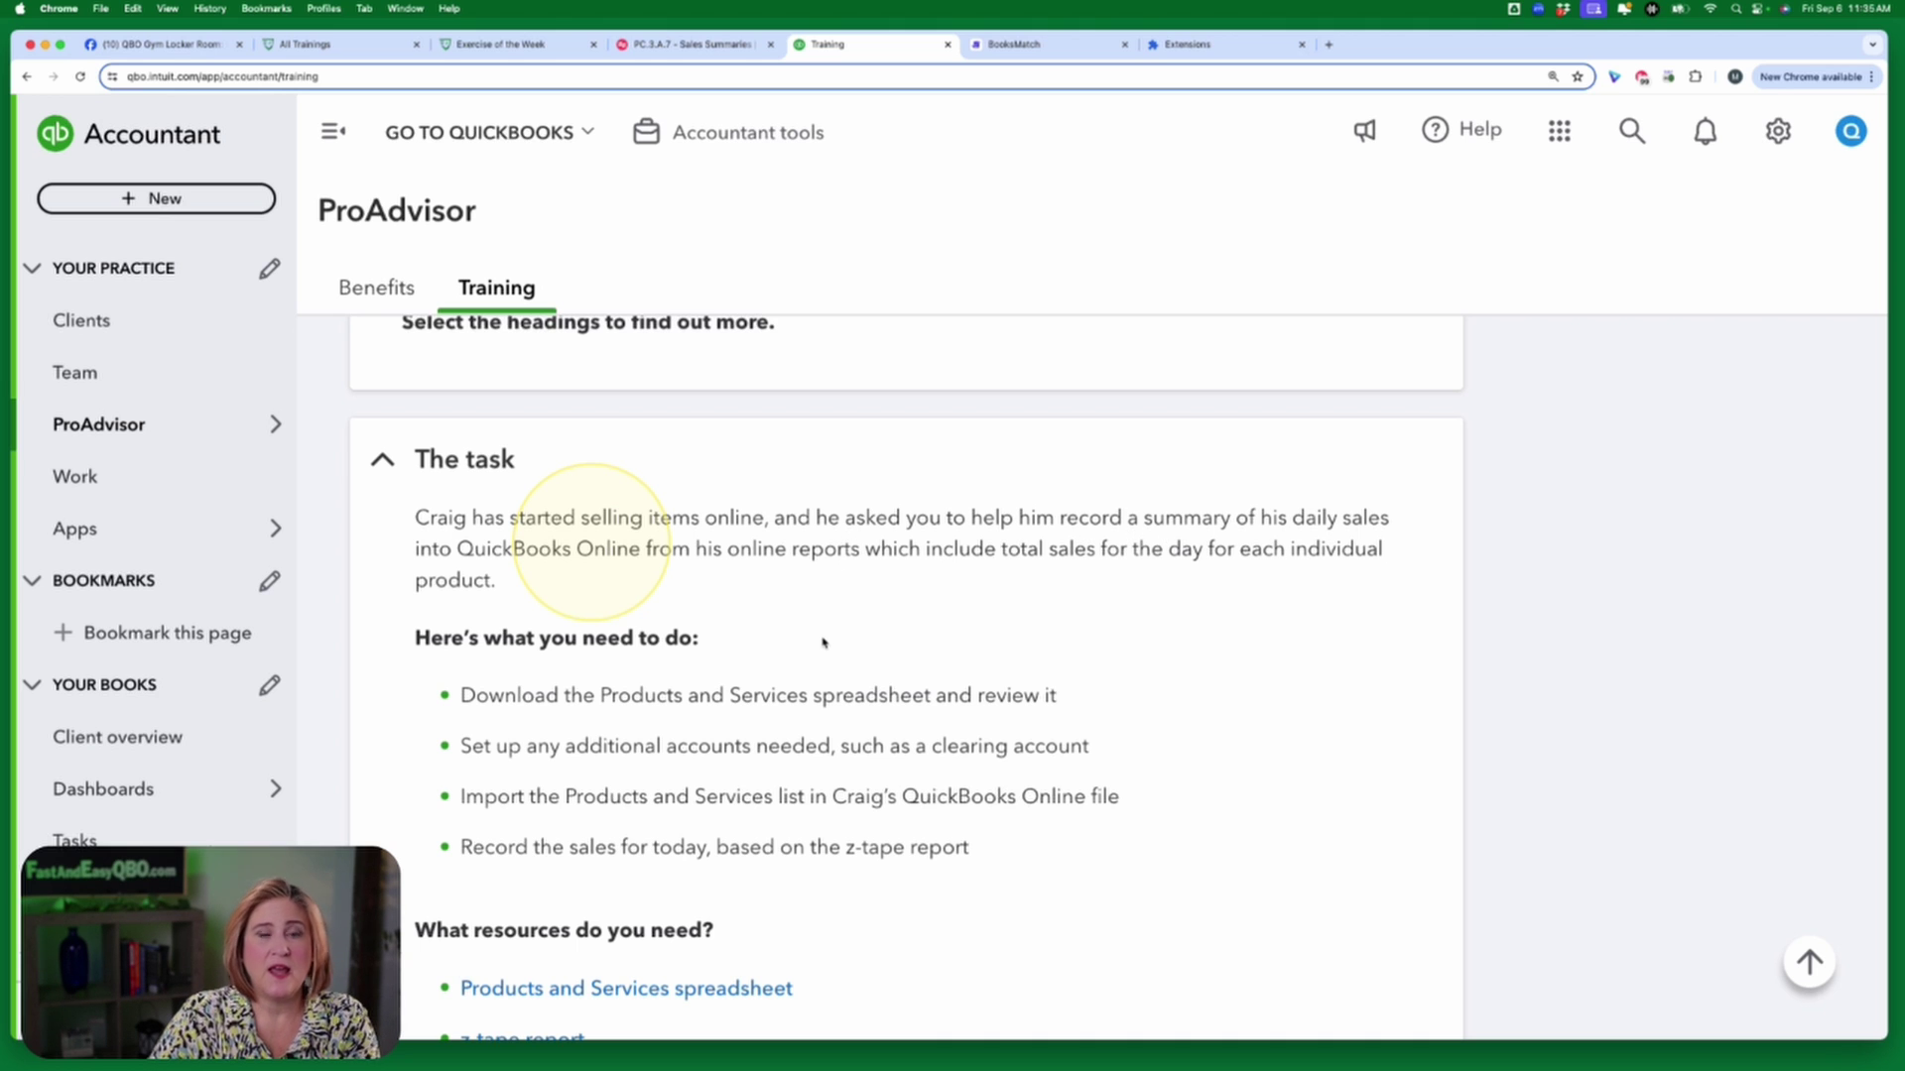
scroll(823, 642, "down", 5)
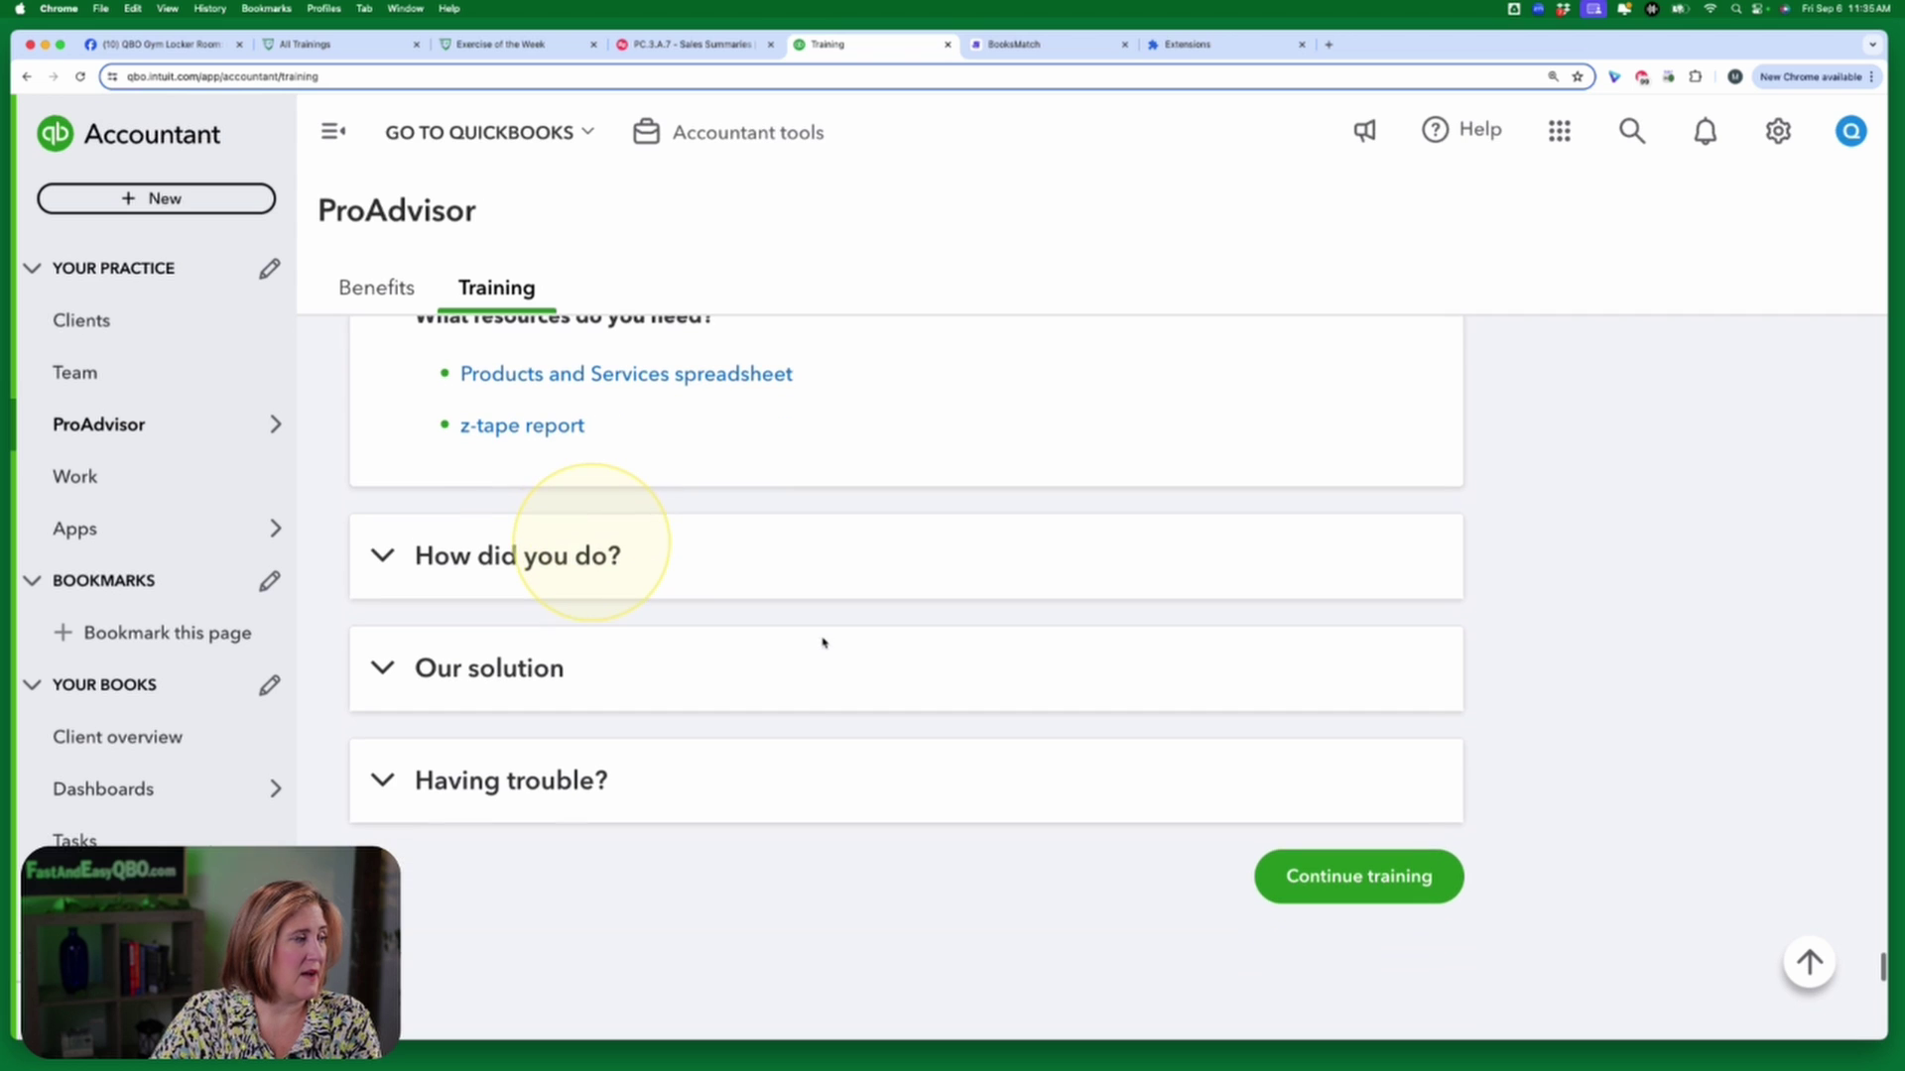
Expand the How did you do? and Our solution sections of the challenge and review the expected results and solution steps.
left_click(689, 574)
scroll(688, 575, "up", 5)
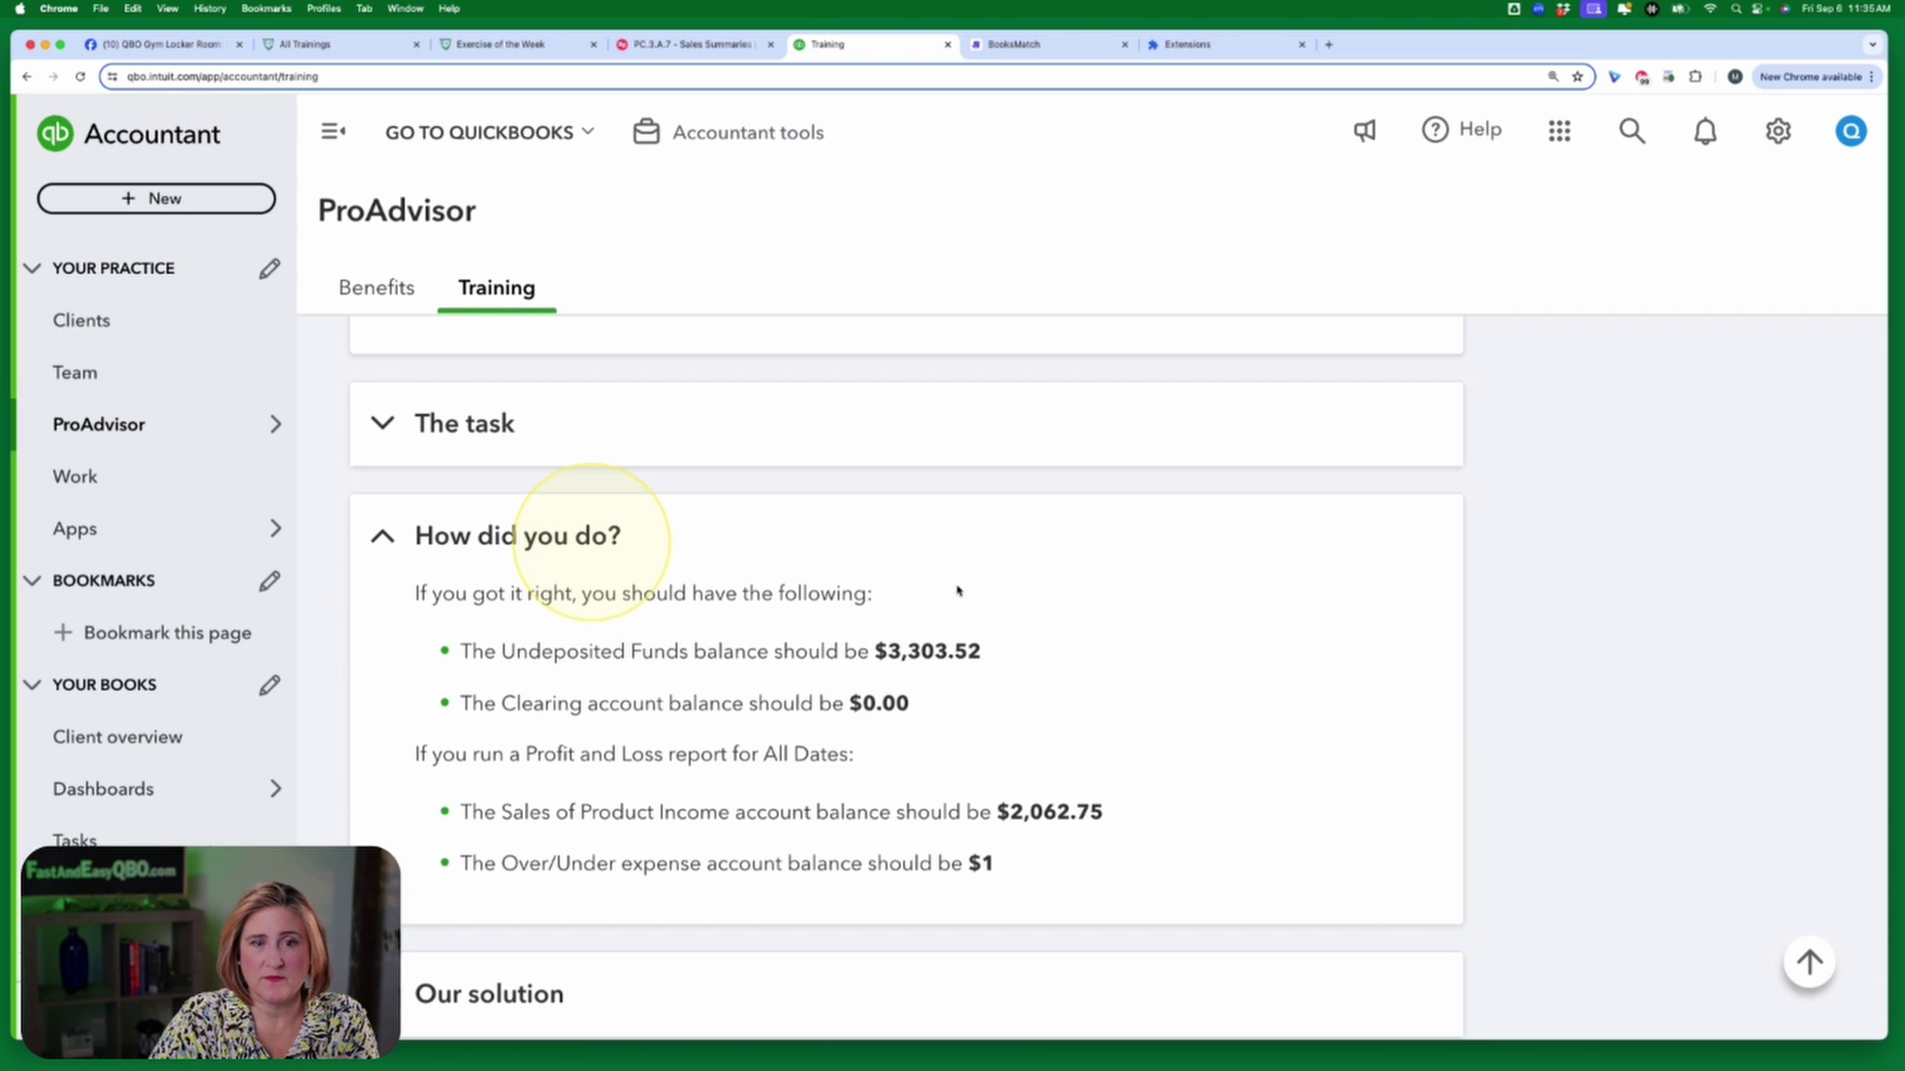
scroll(983, 673, "down", 1)
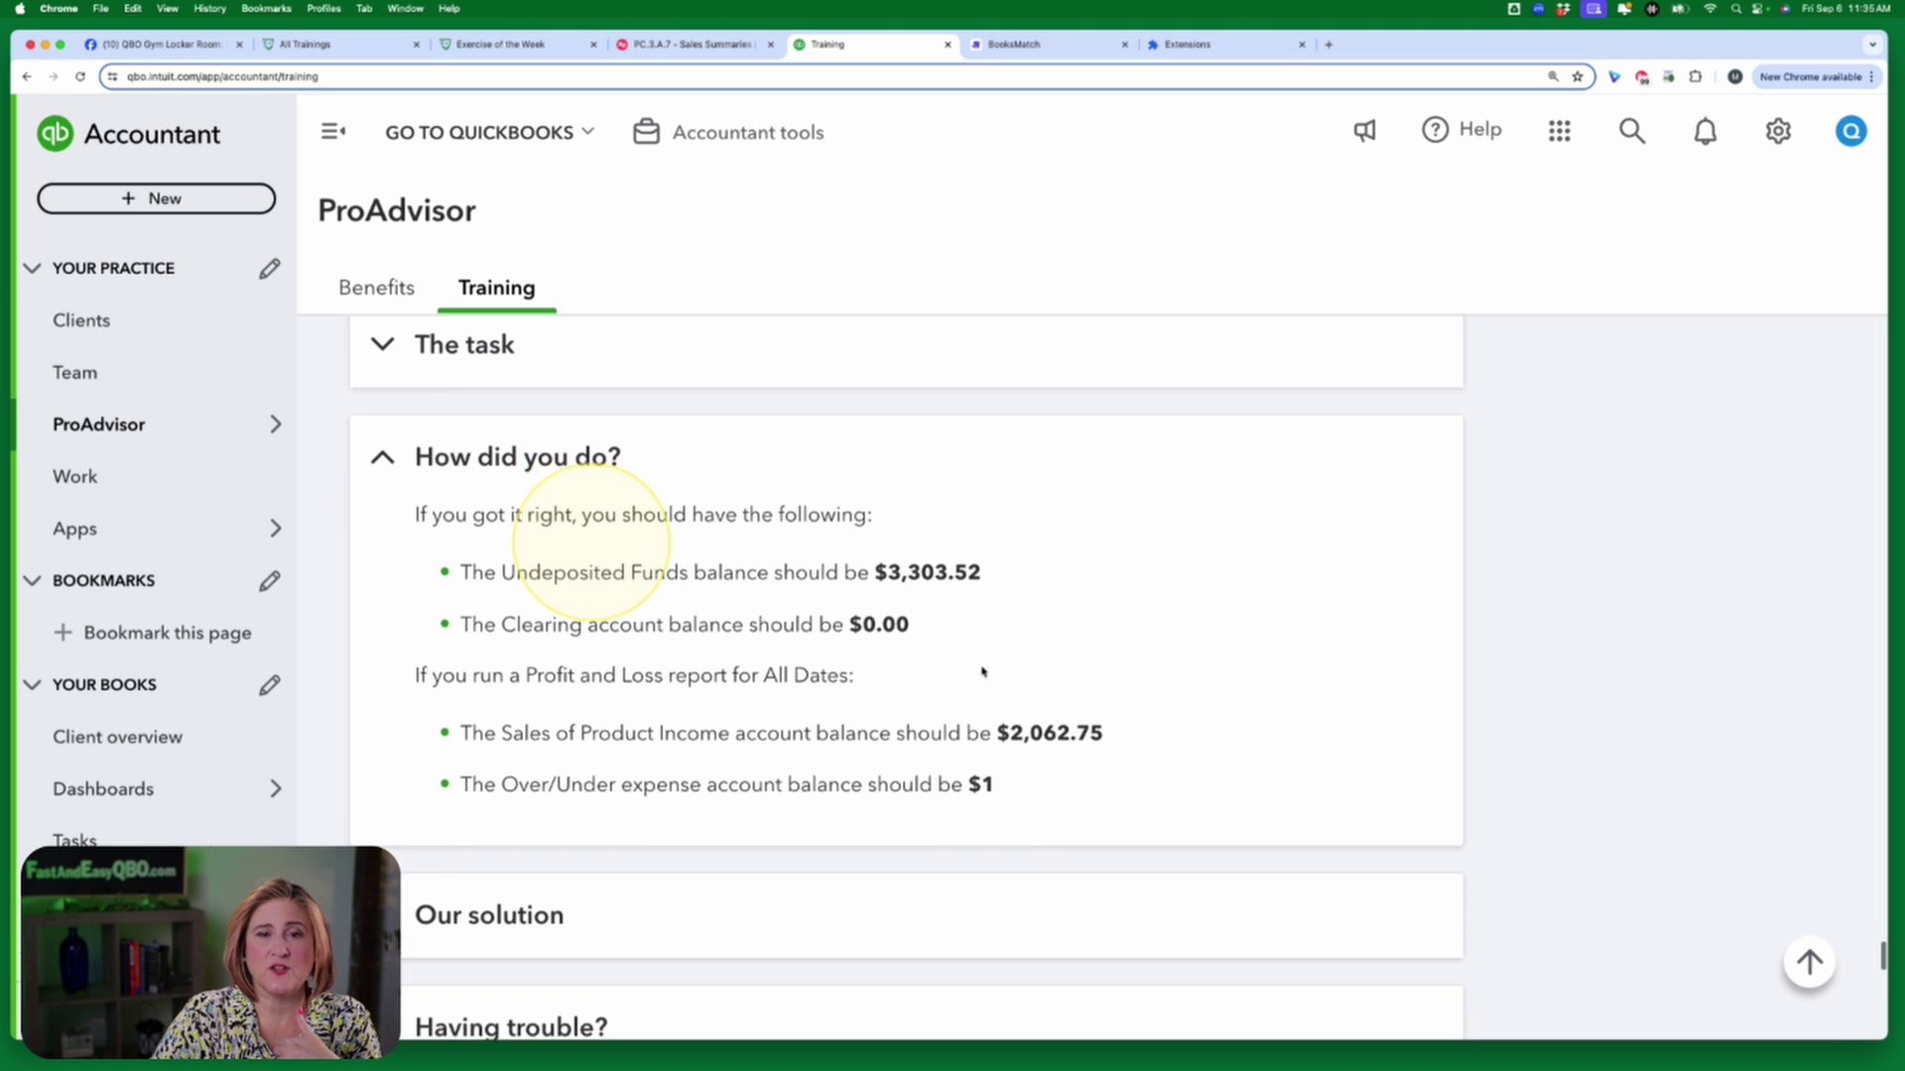
left_click(859, 912)
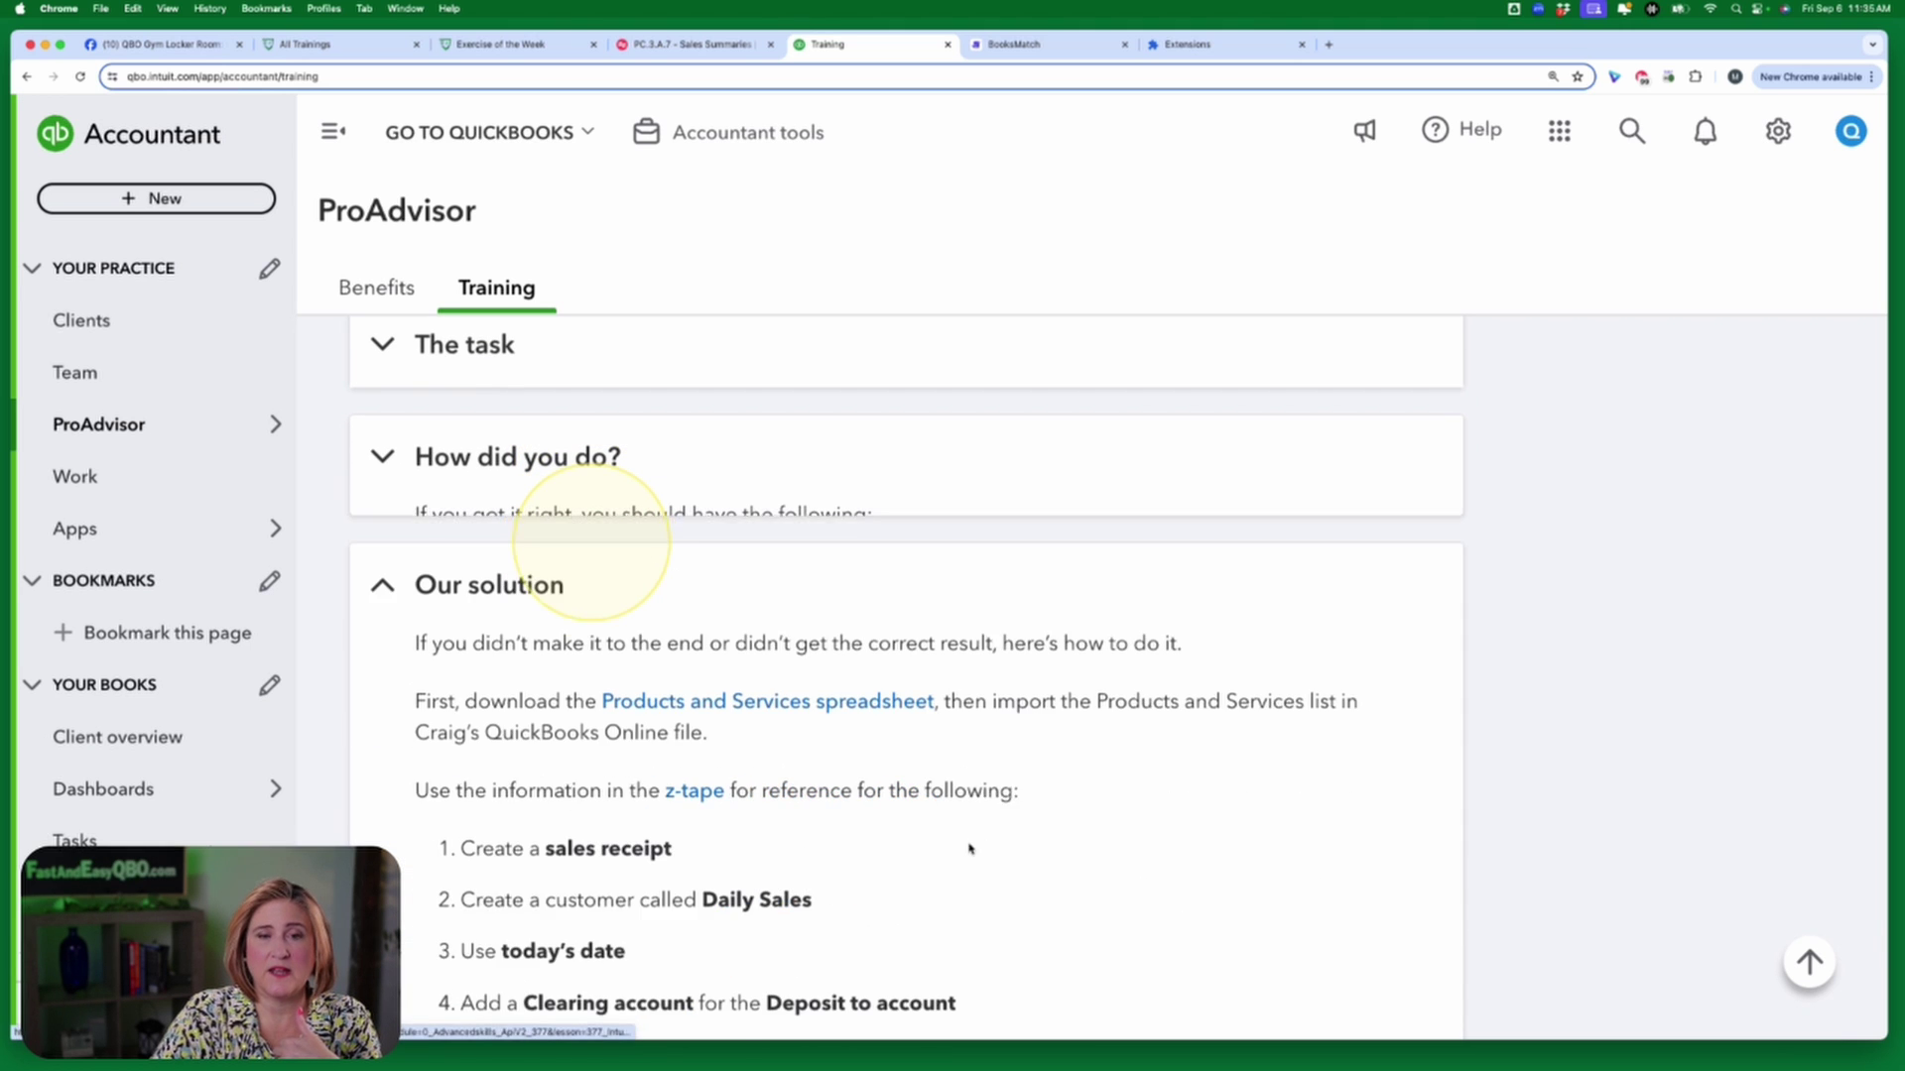
scroll(978, 838, "down", 3)
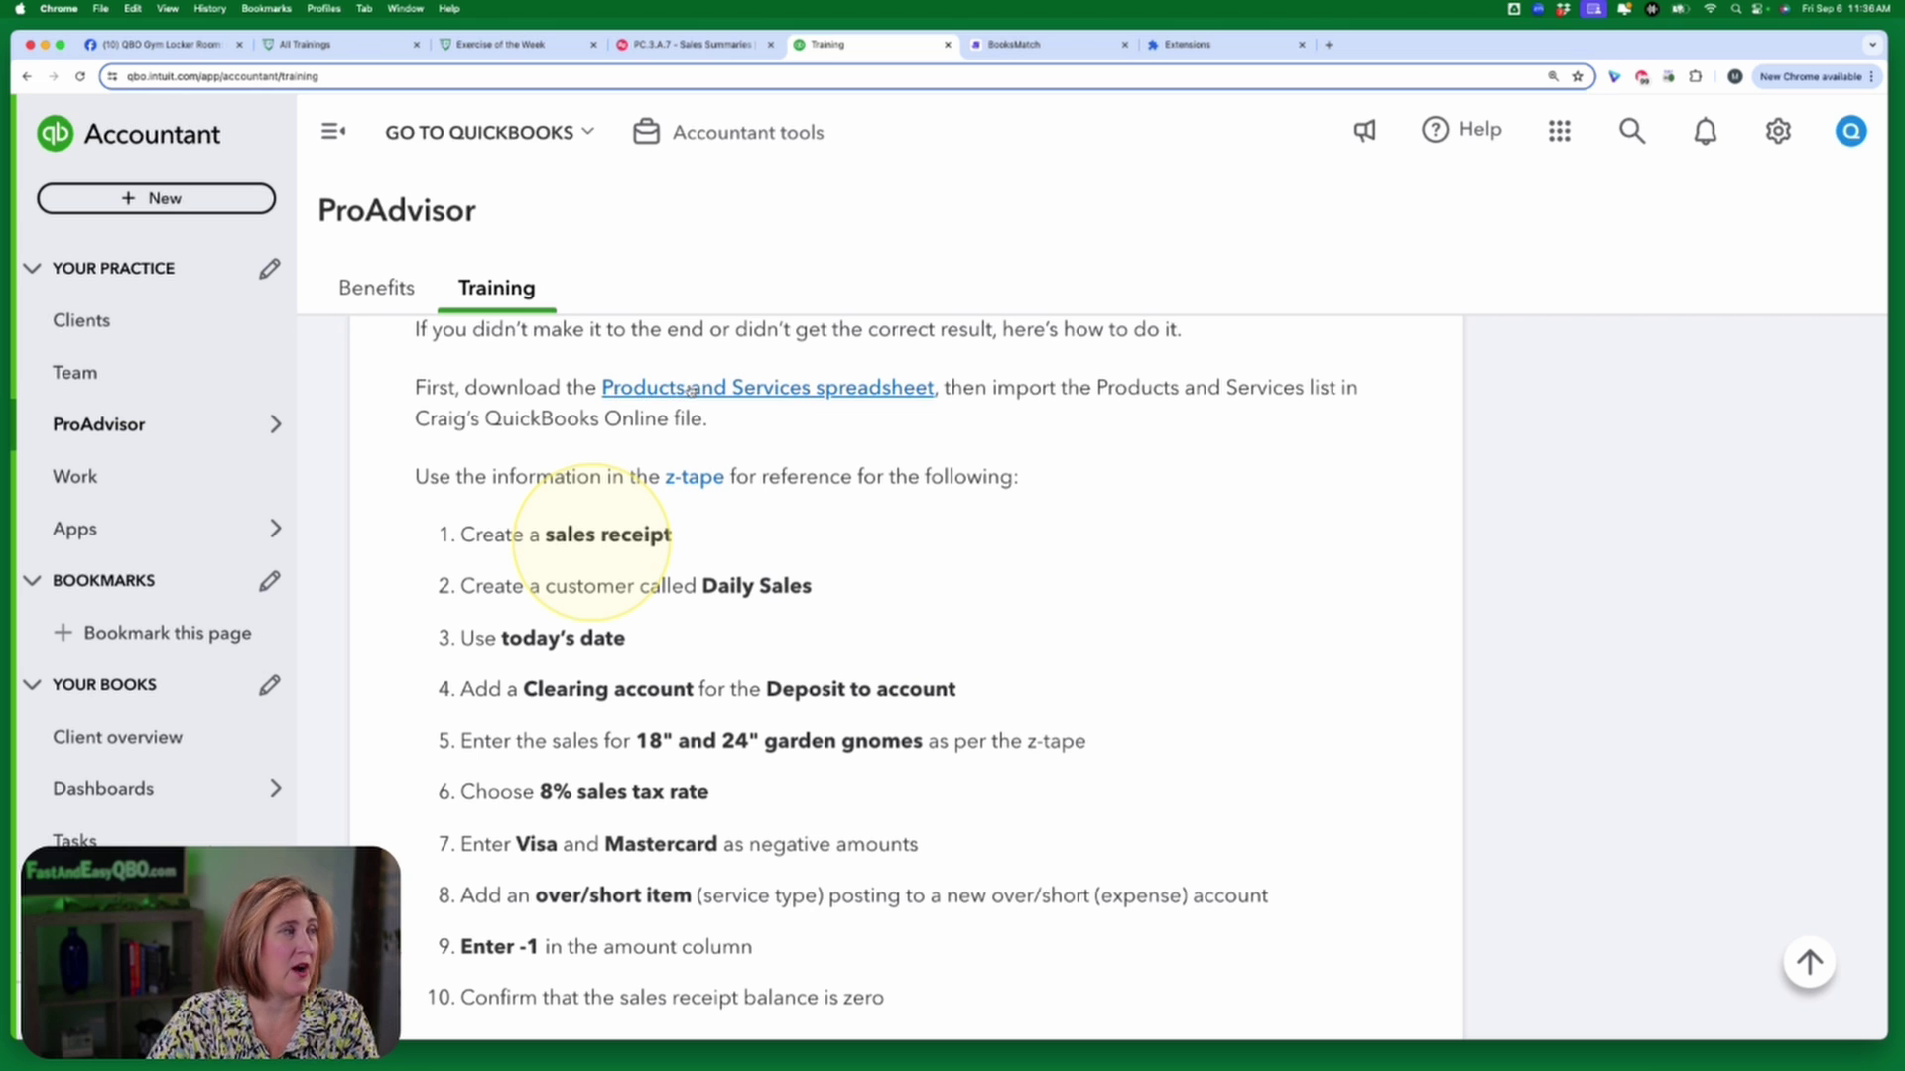
Check The Sample Company section of the PC.3.A.7 guide and open the sample company in QuickBooks, agreeing to leave the current firm.
left_click(718, 46)
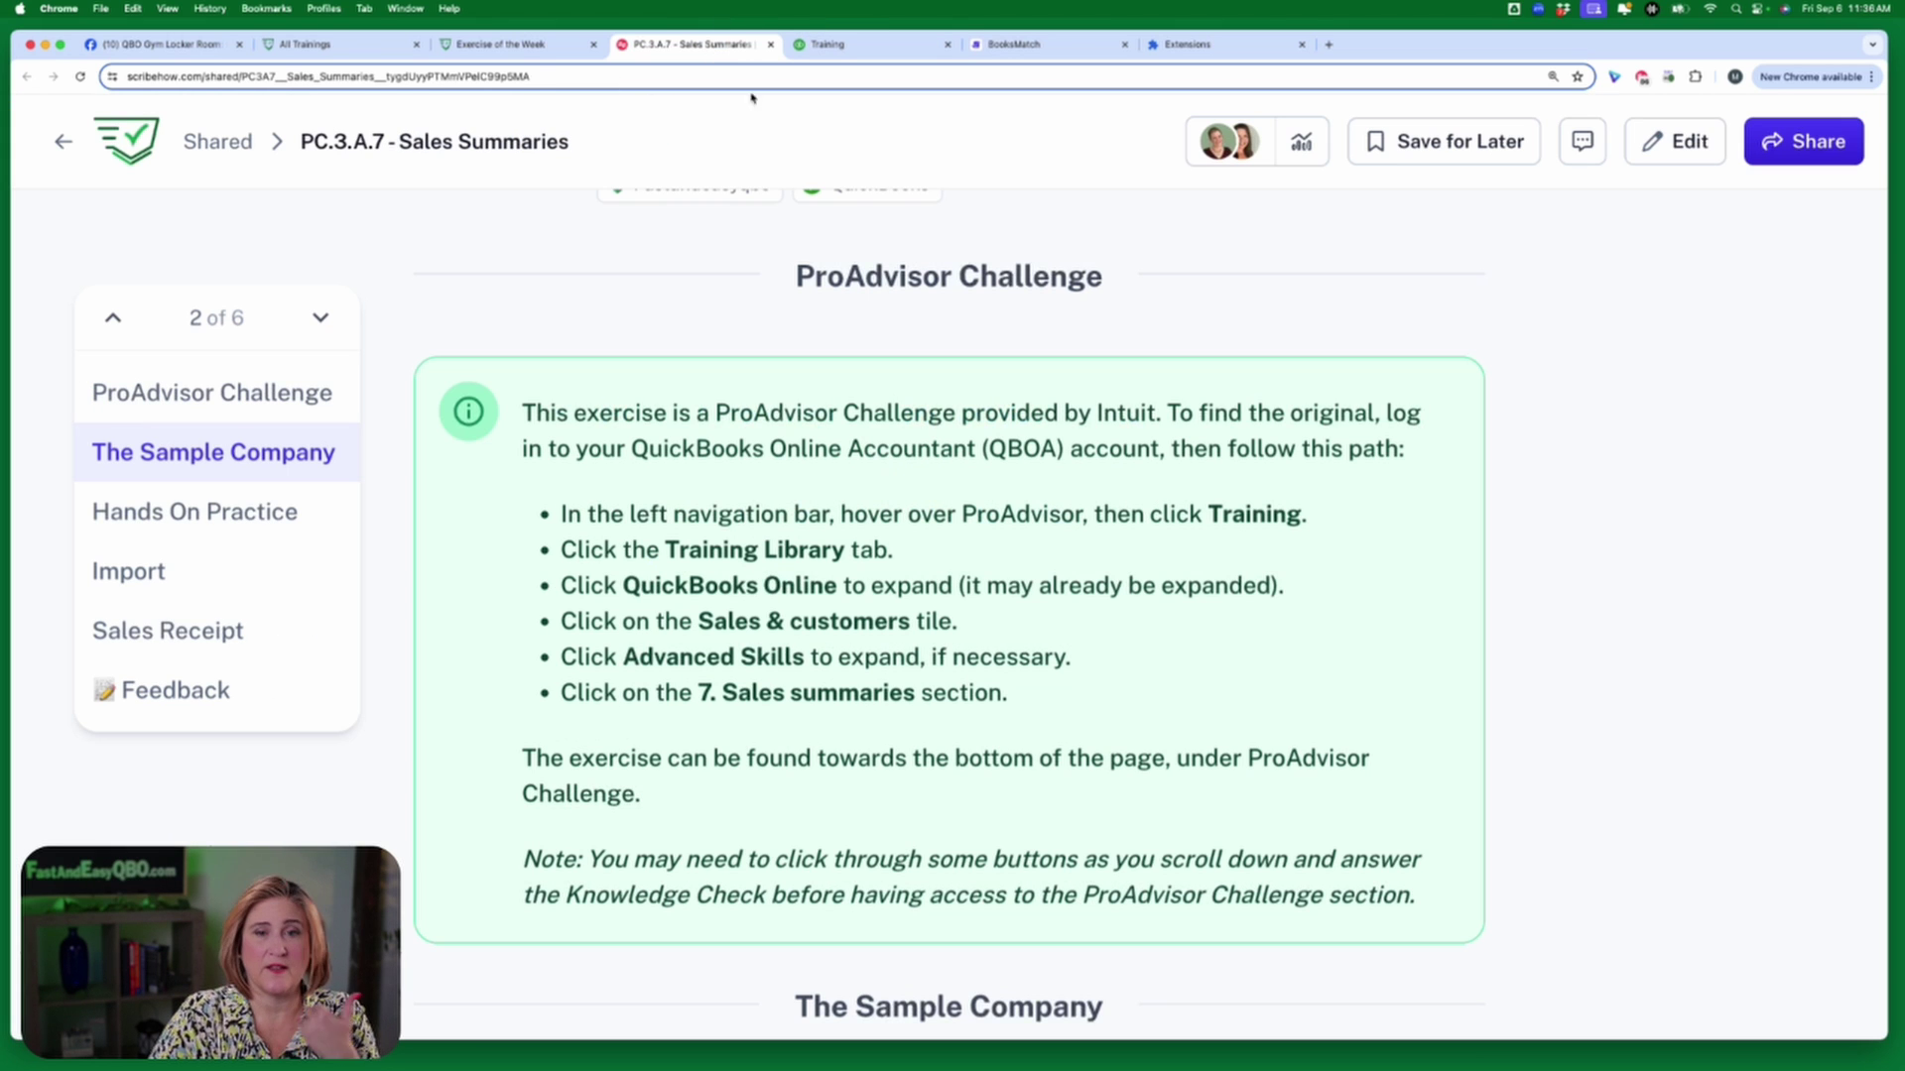
scroll(1409, 574, "down", 6)
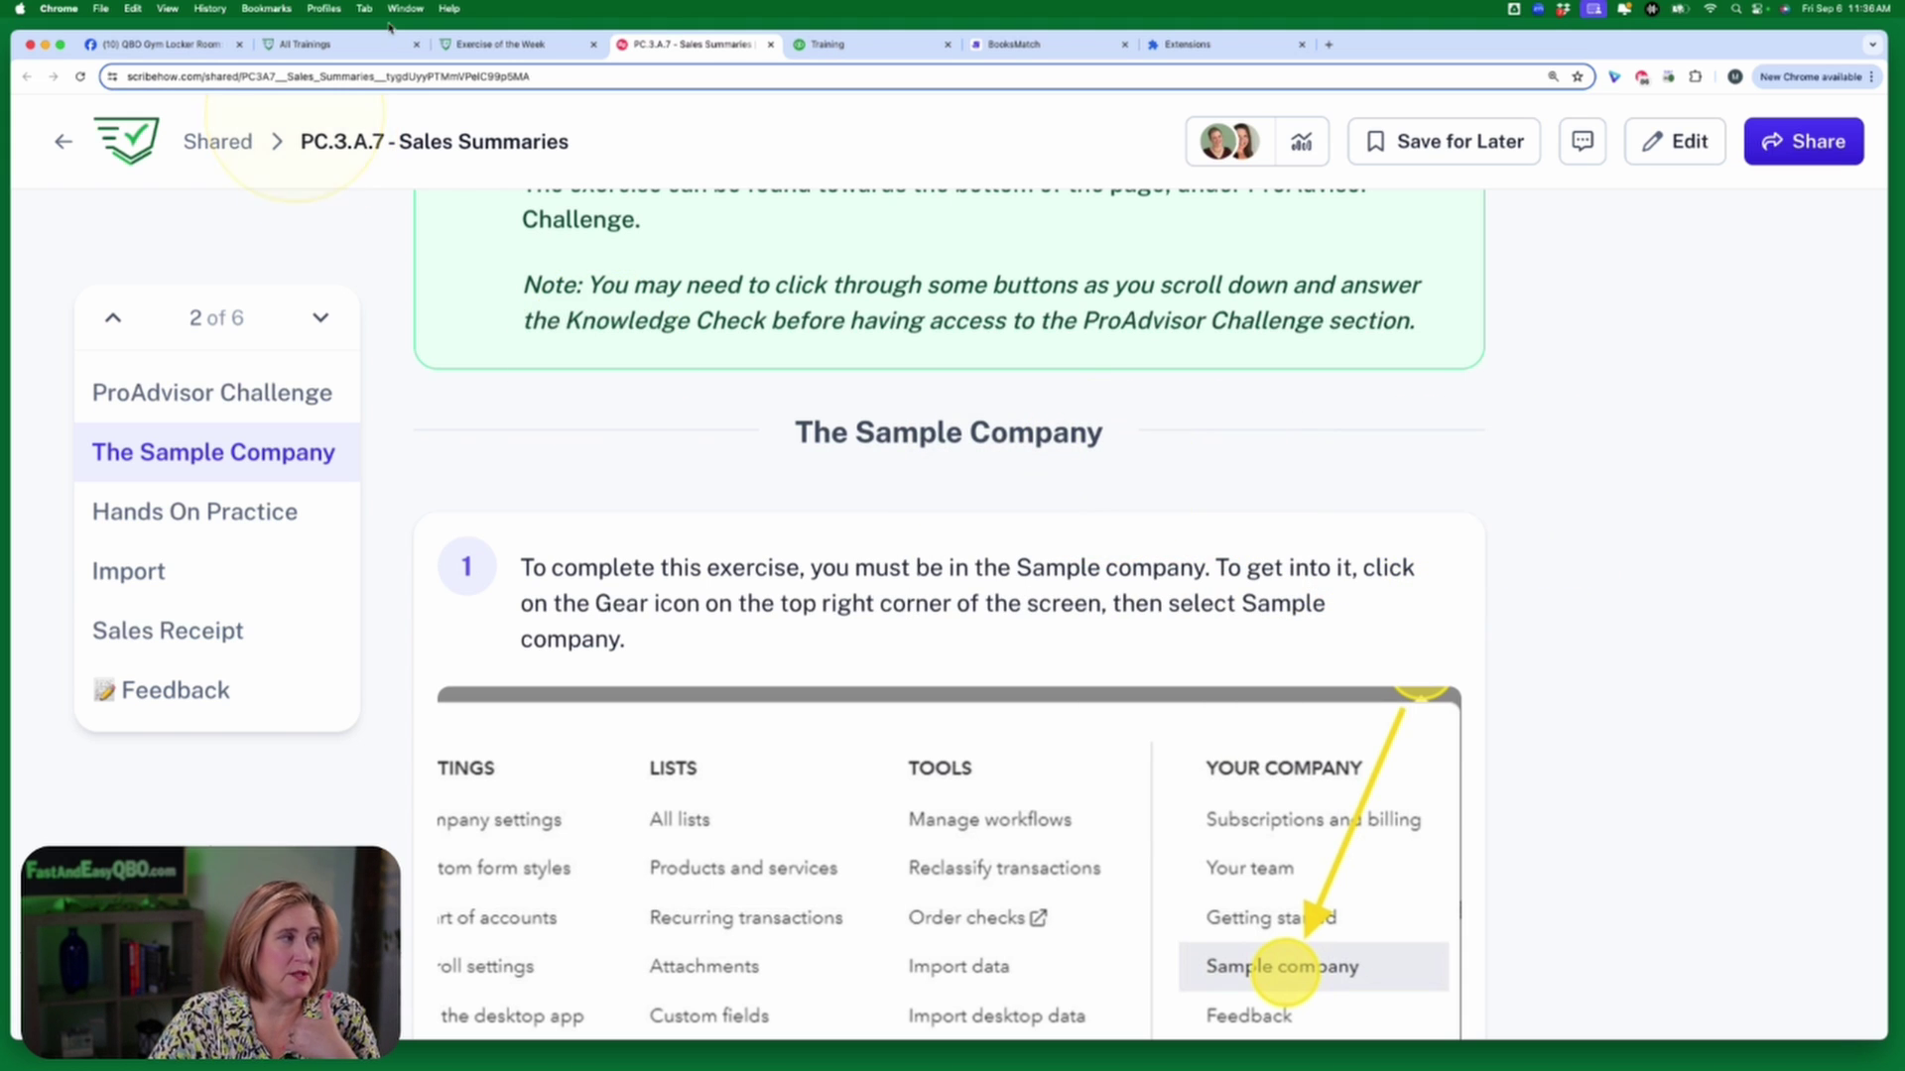
left_click(874, 48)
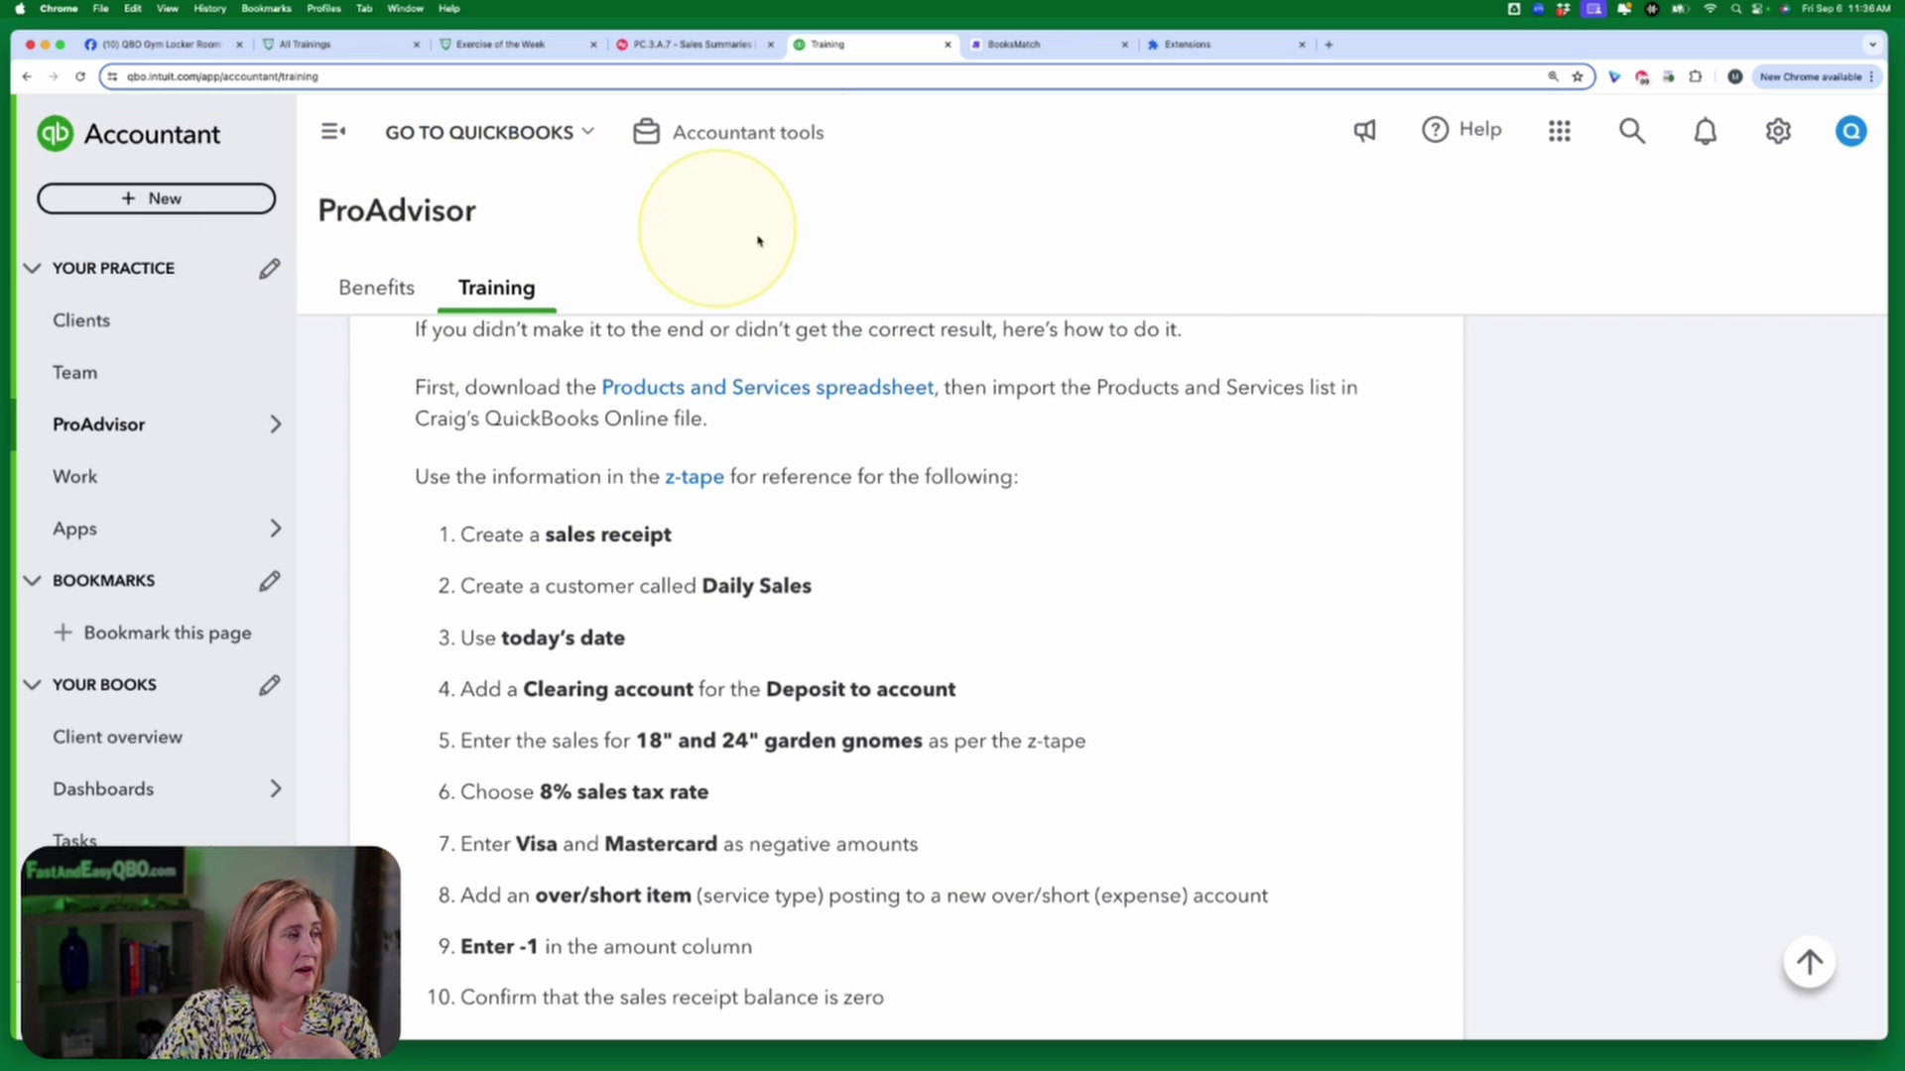
scroll(1235, 374, "up", 3)
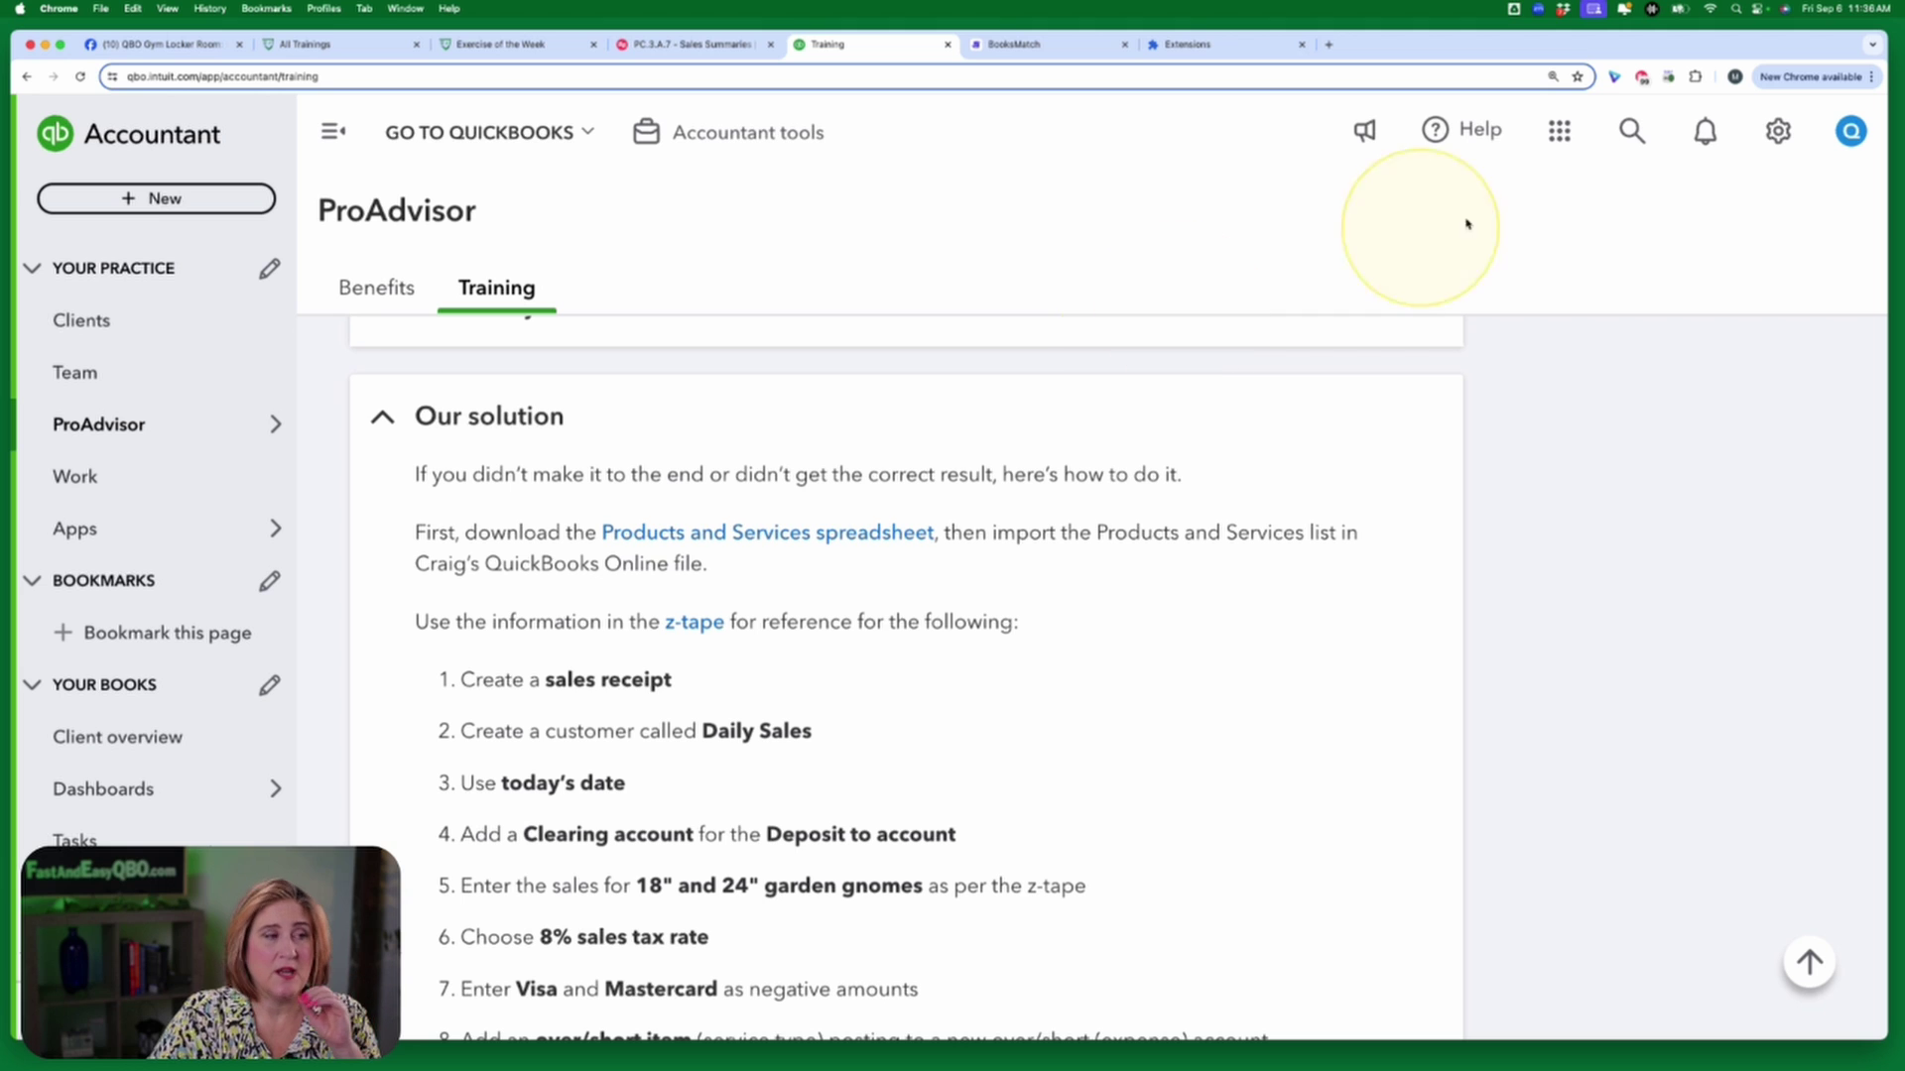
left_click(1779, 134)
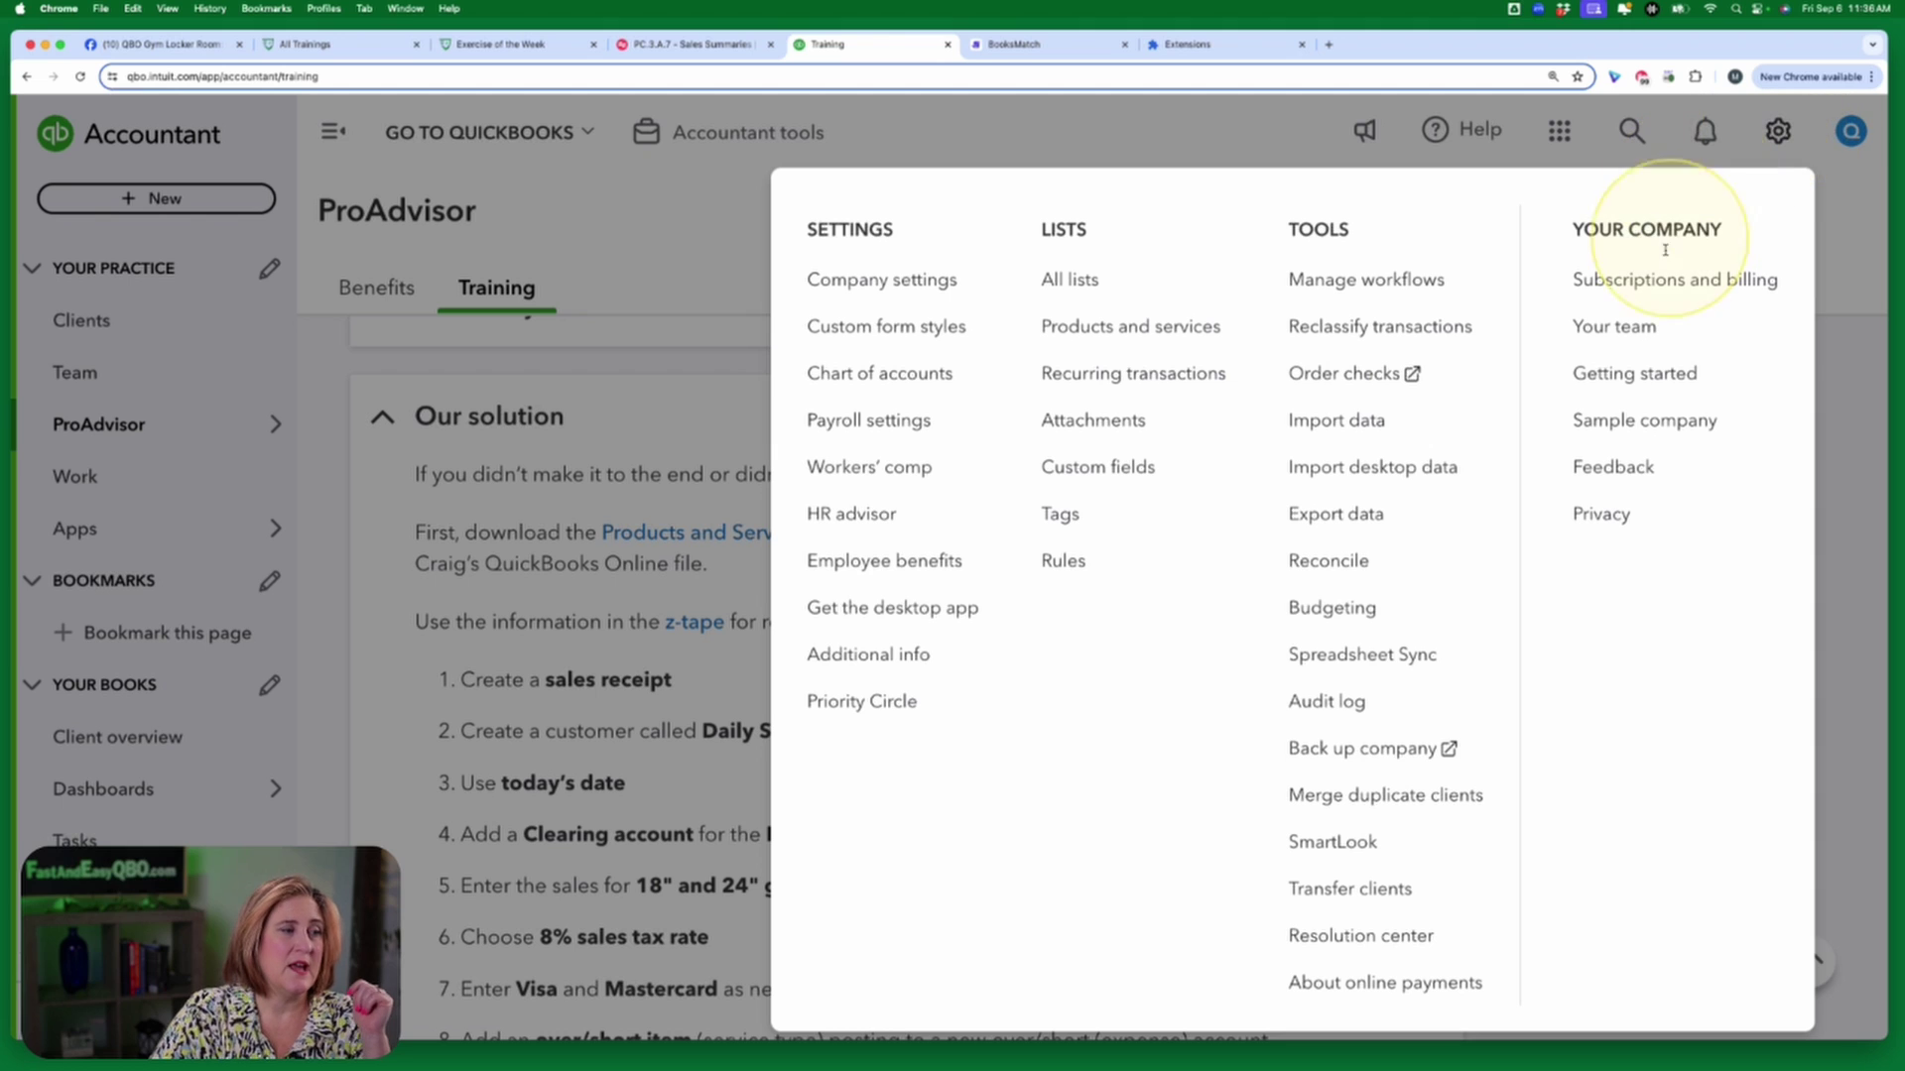
left_click(1640, 424)
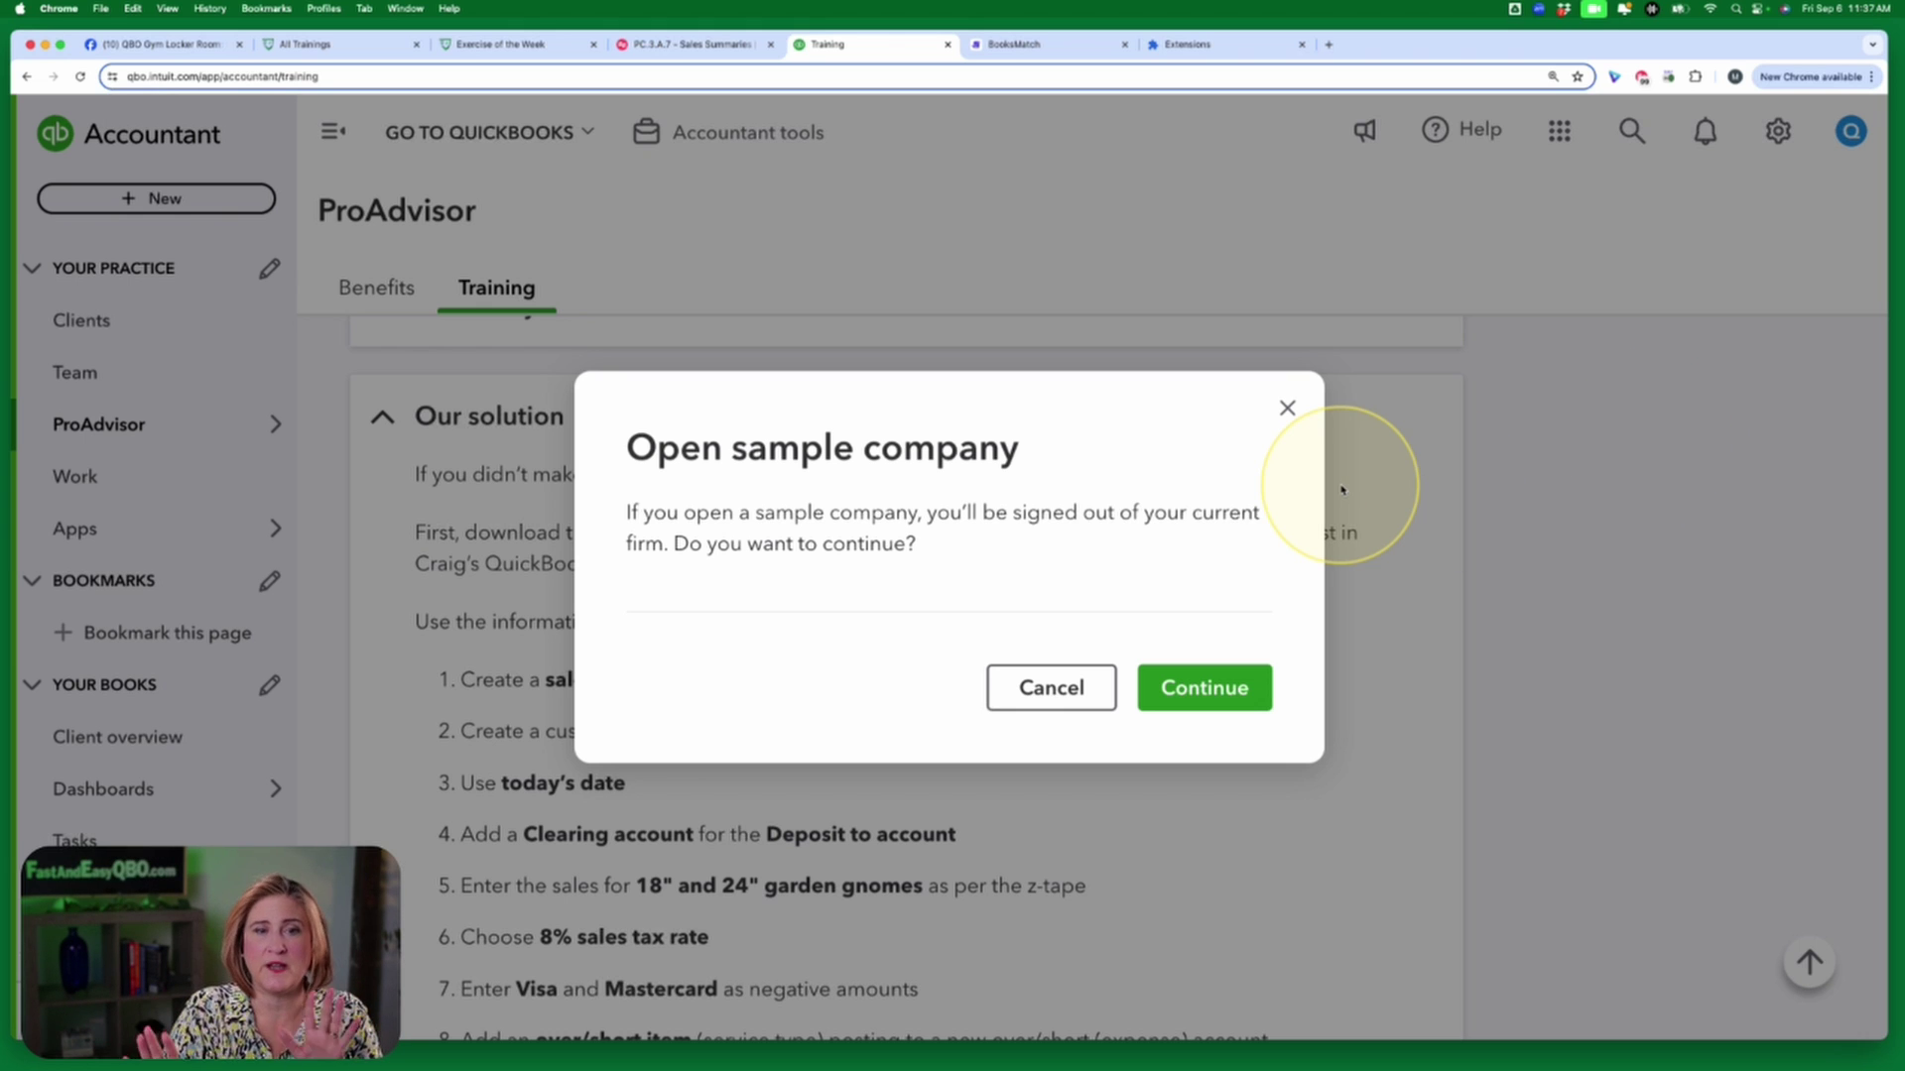
left_click(1180, 710)
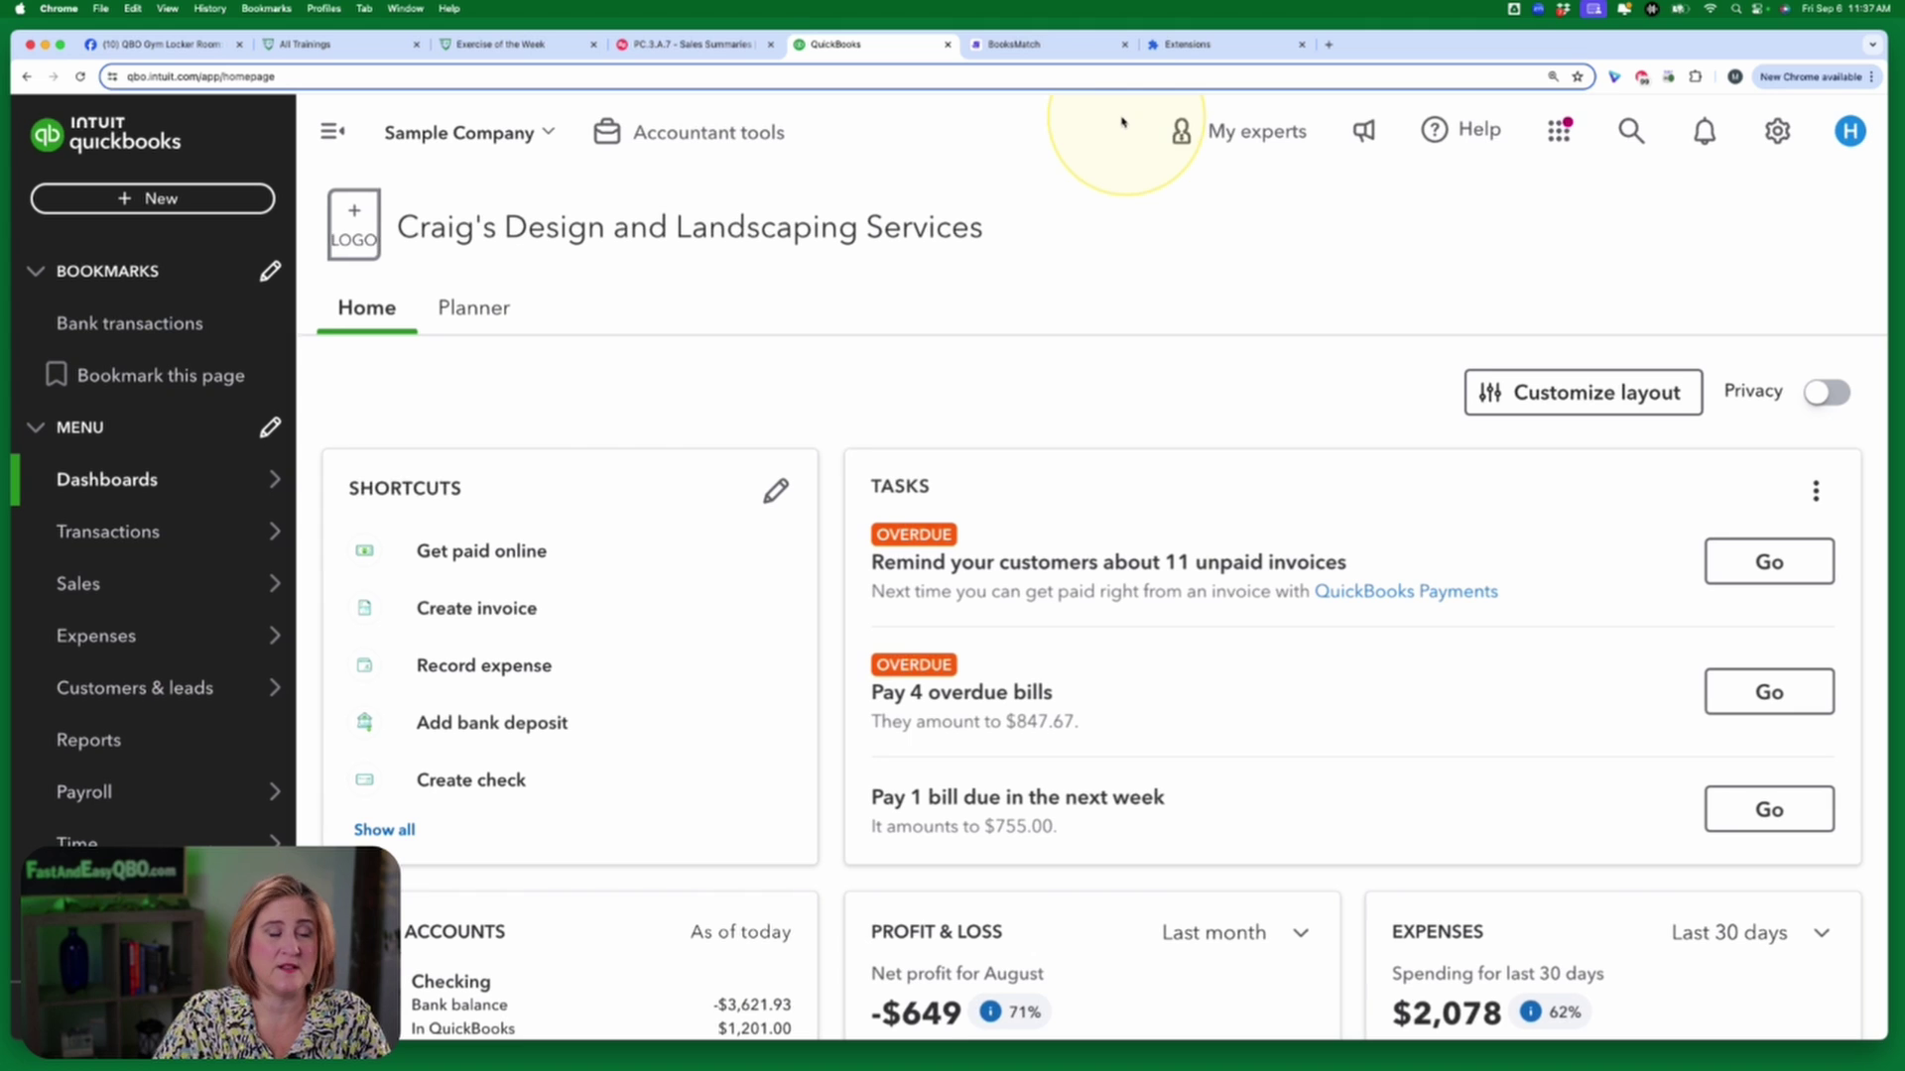
Return to the PC.3.A.7 guide and read the scenario and task list under Hands On Practice.
left_click(694, 46)
scroll(1069, 663, "down", 10)
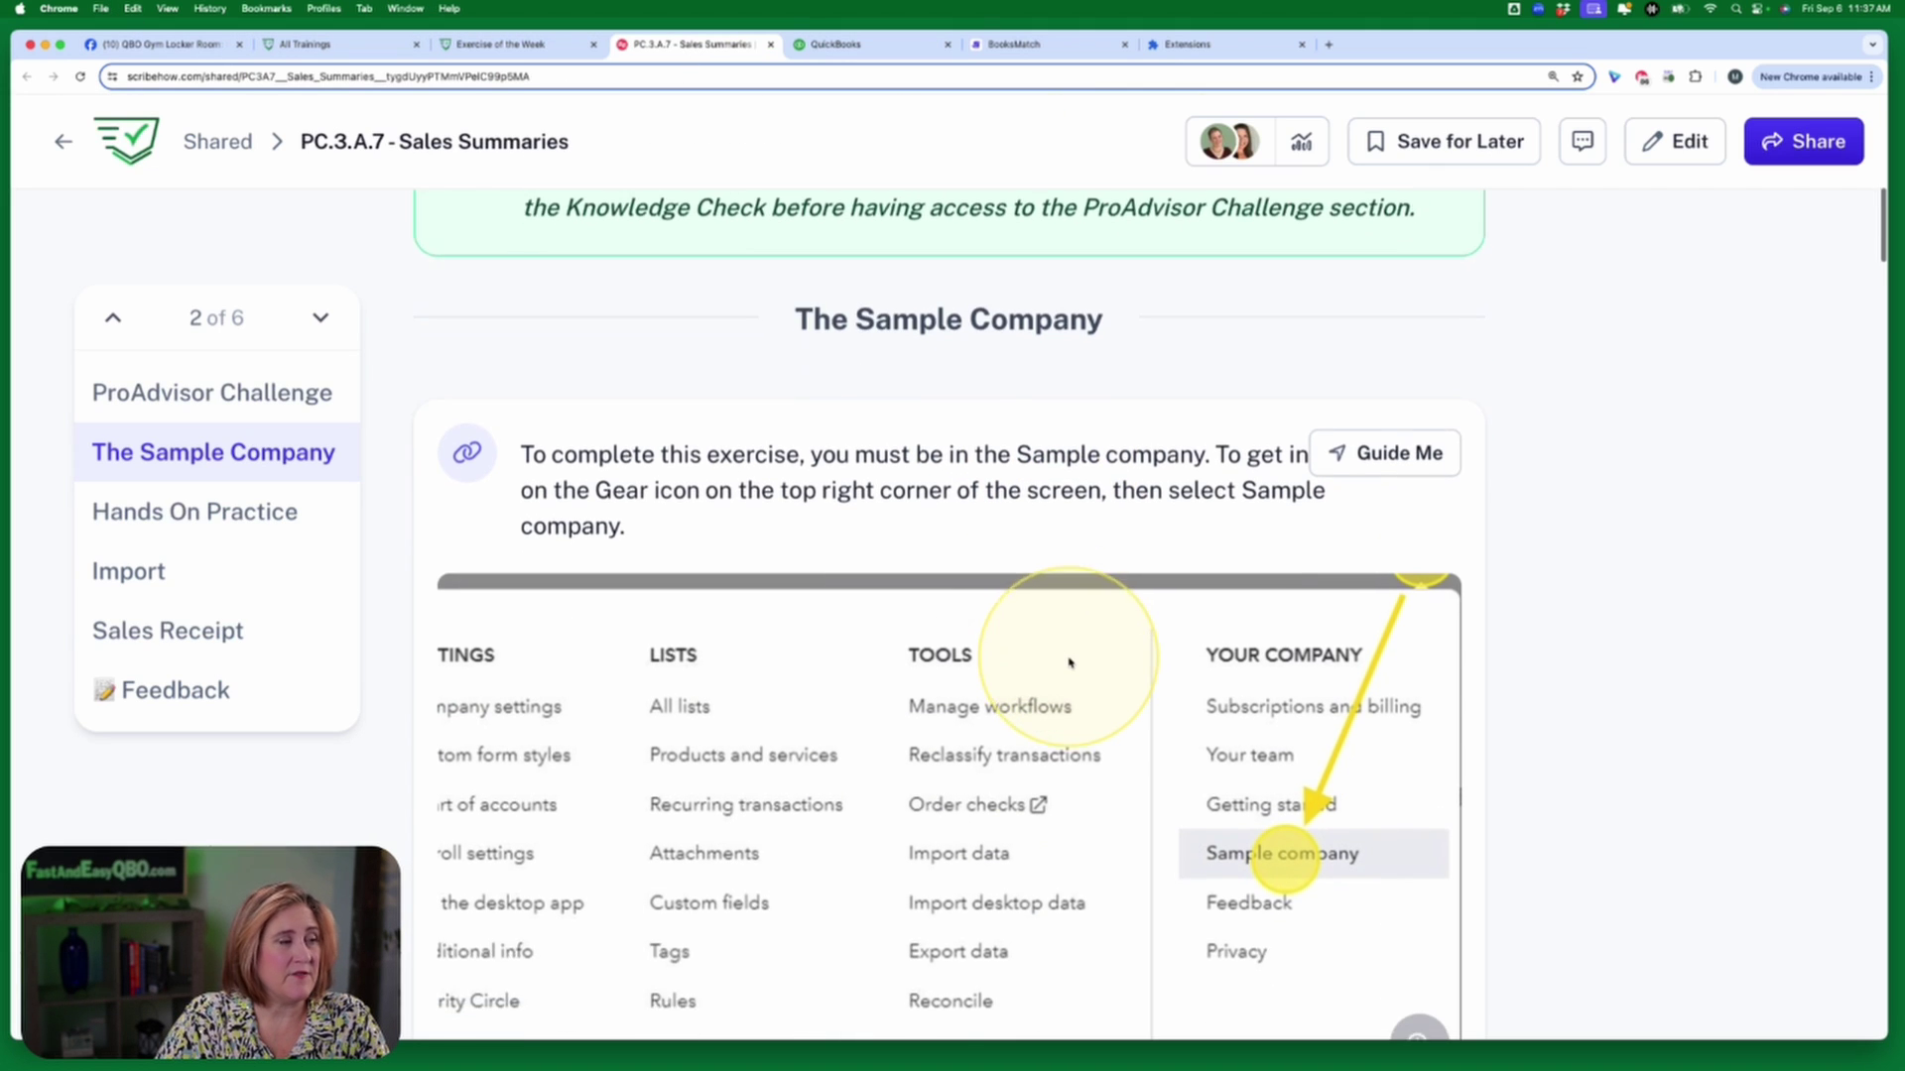
scroll(1070, 663, "down", 8)
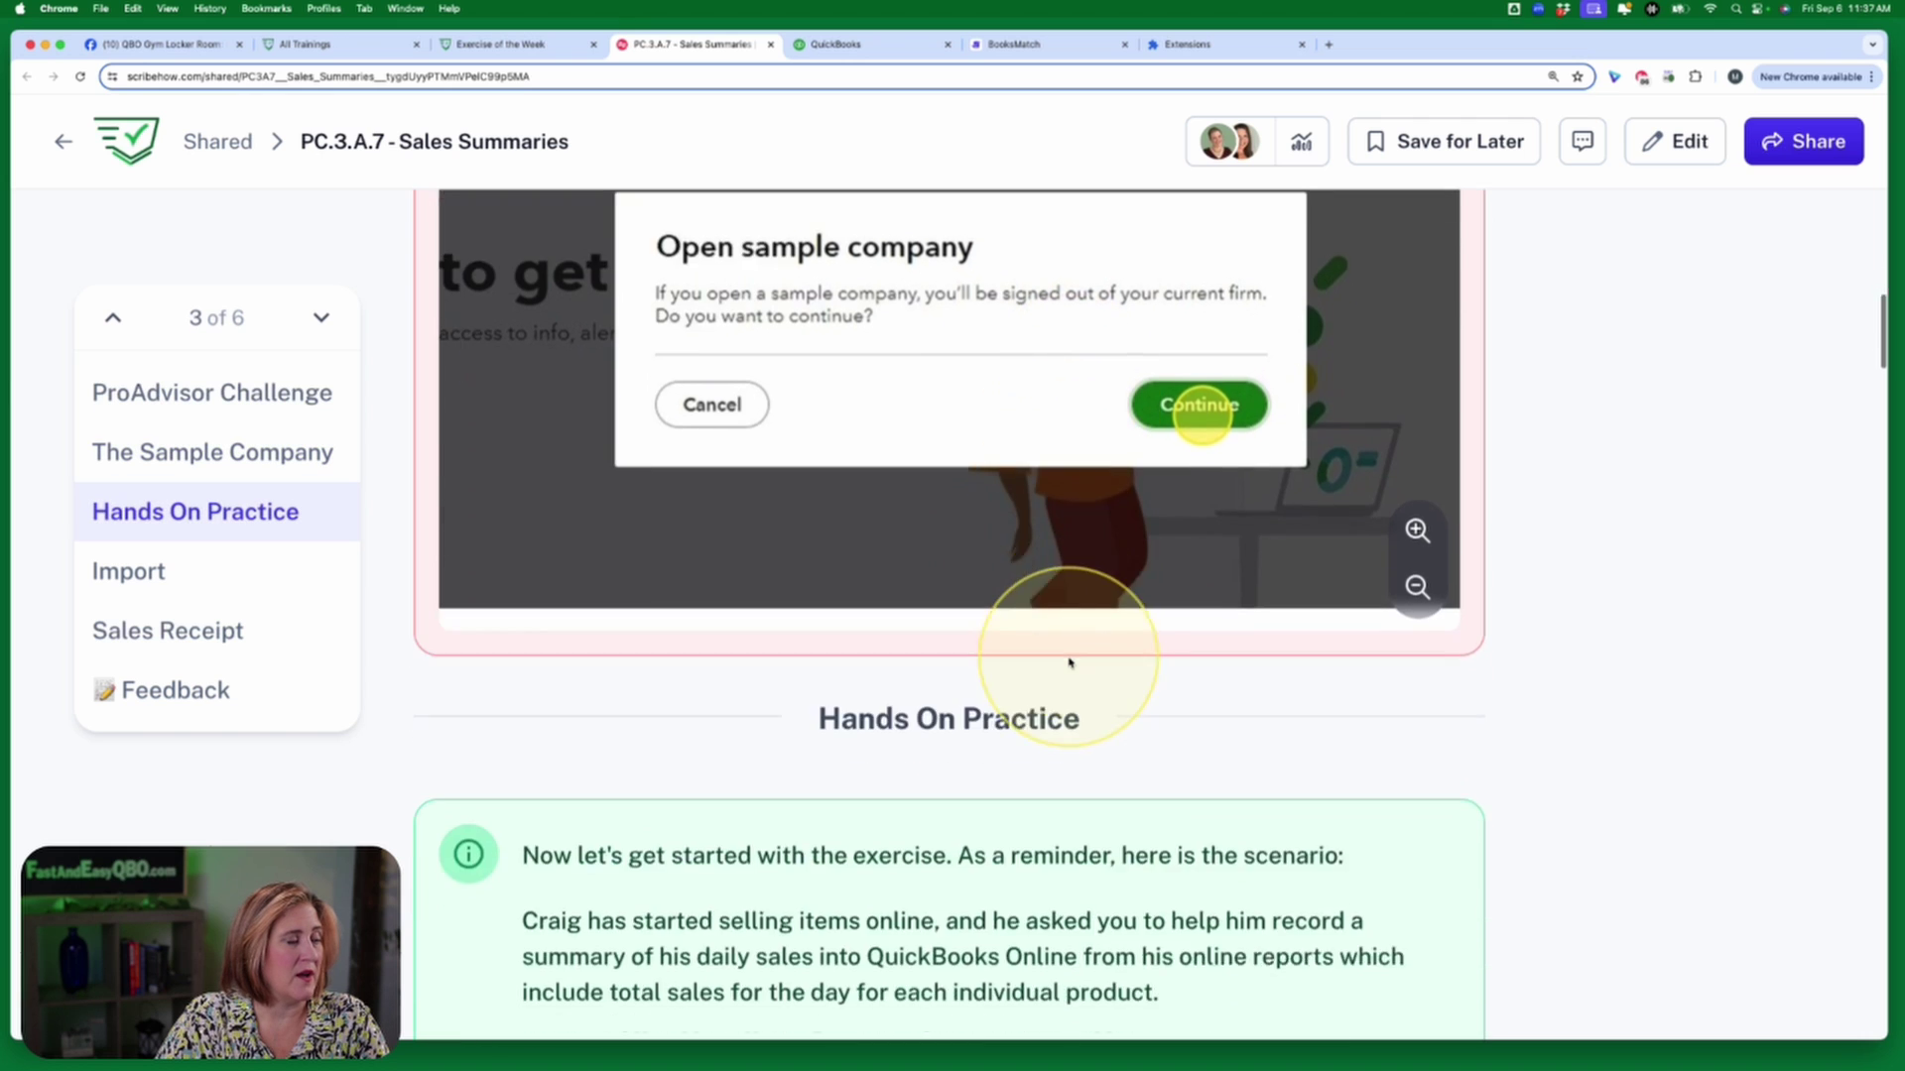
scroll(1070, 662, "up", 3)
scroll(1069, 662, "down", 1)
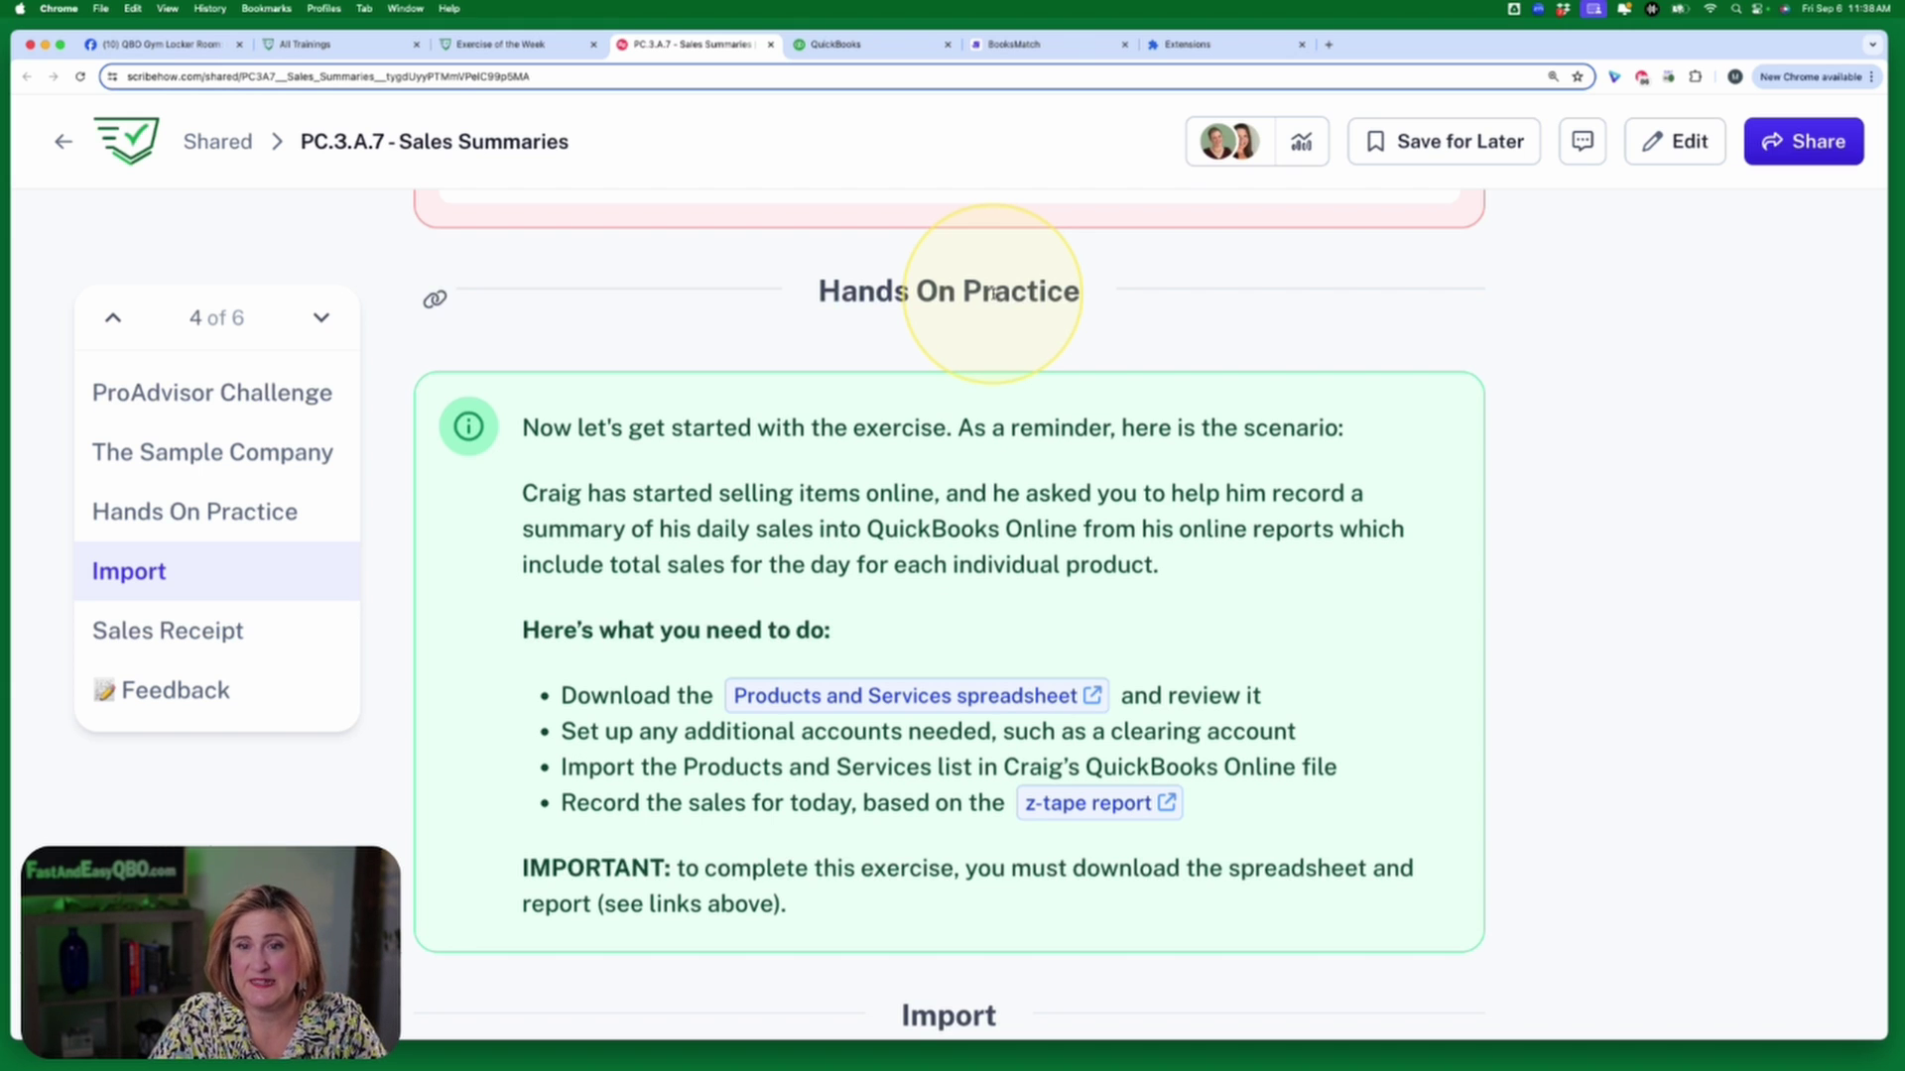
scroll(993, 294, "up", 1)
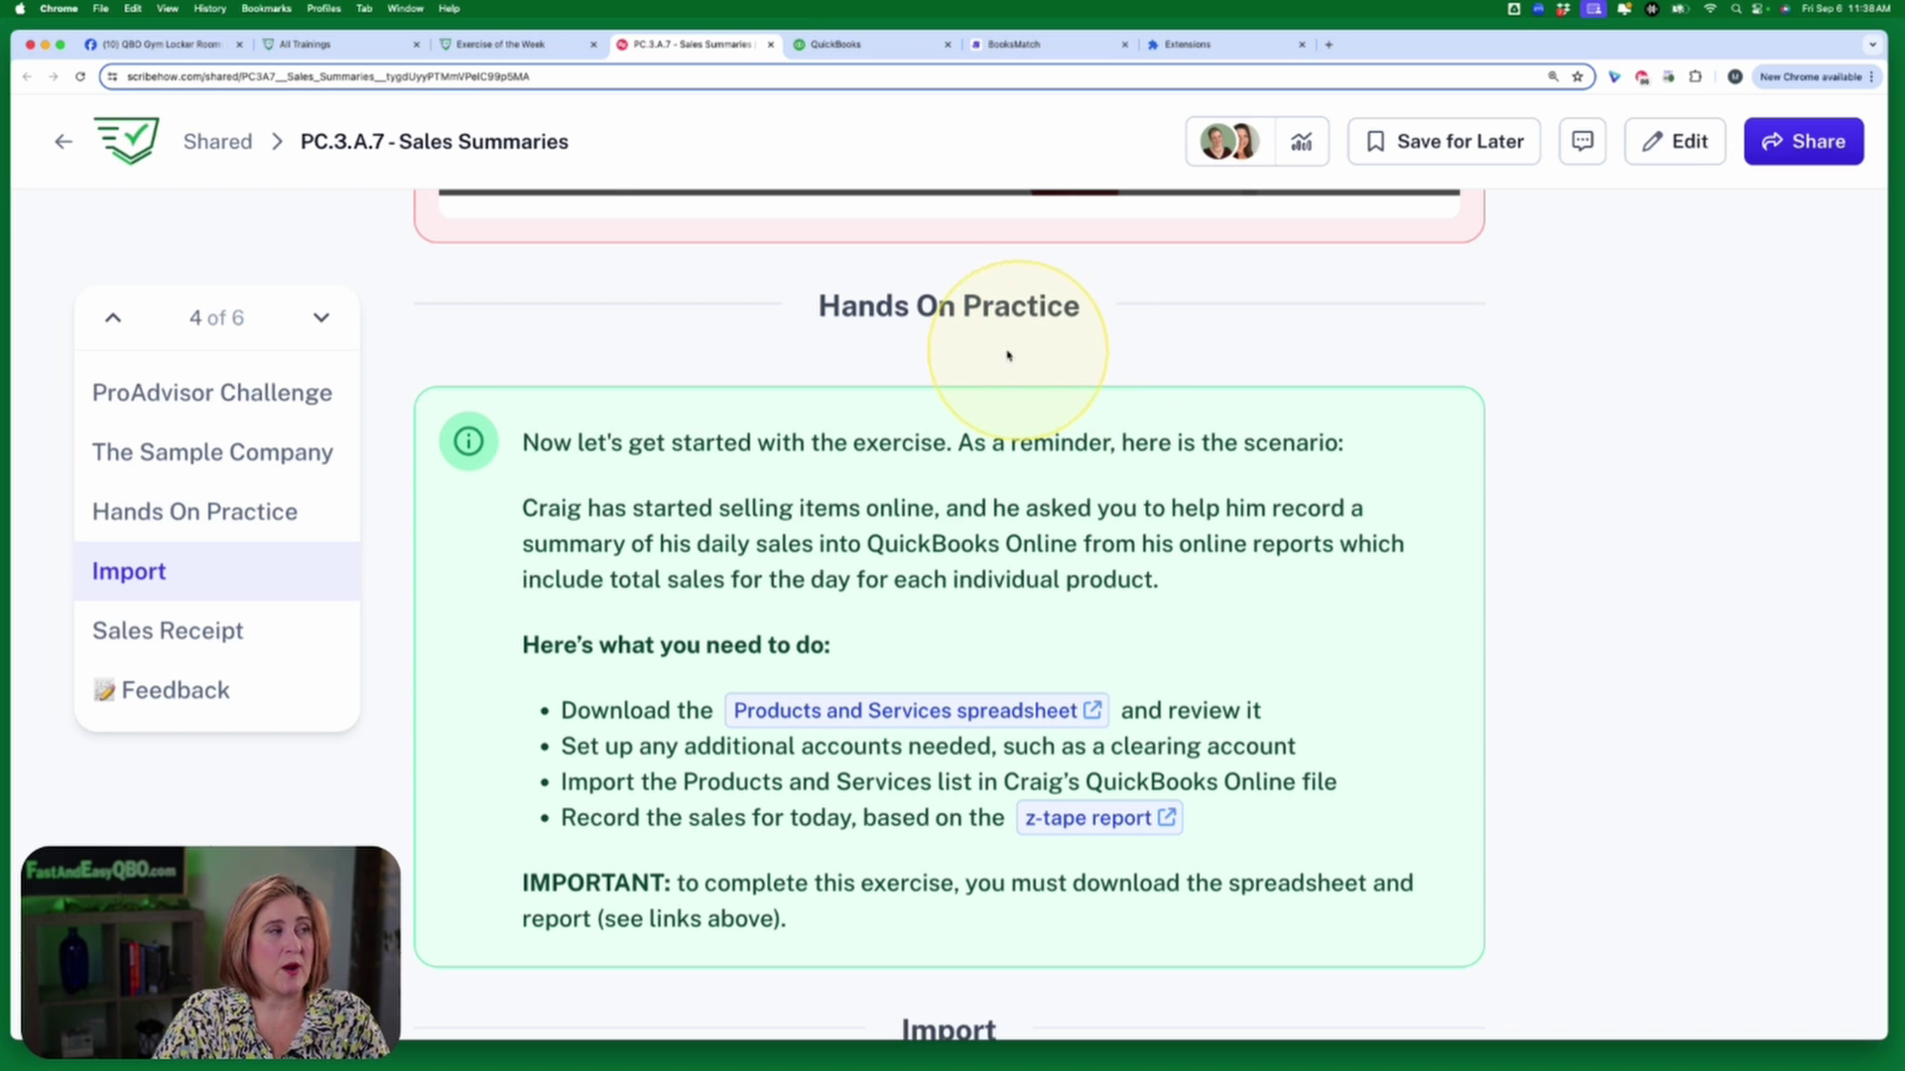
Check the installed Scribe extension in the browser, then look through the guide's Import section and return to step 1, The Sample Company.
left_click(1220, 46)
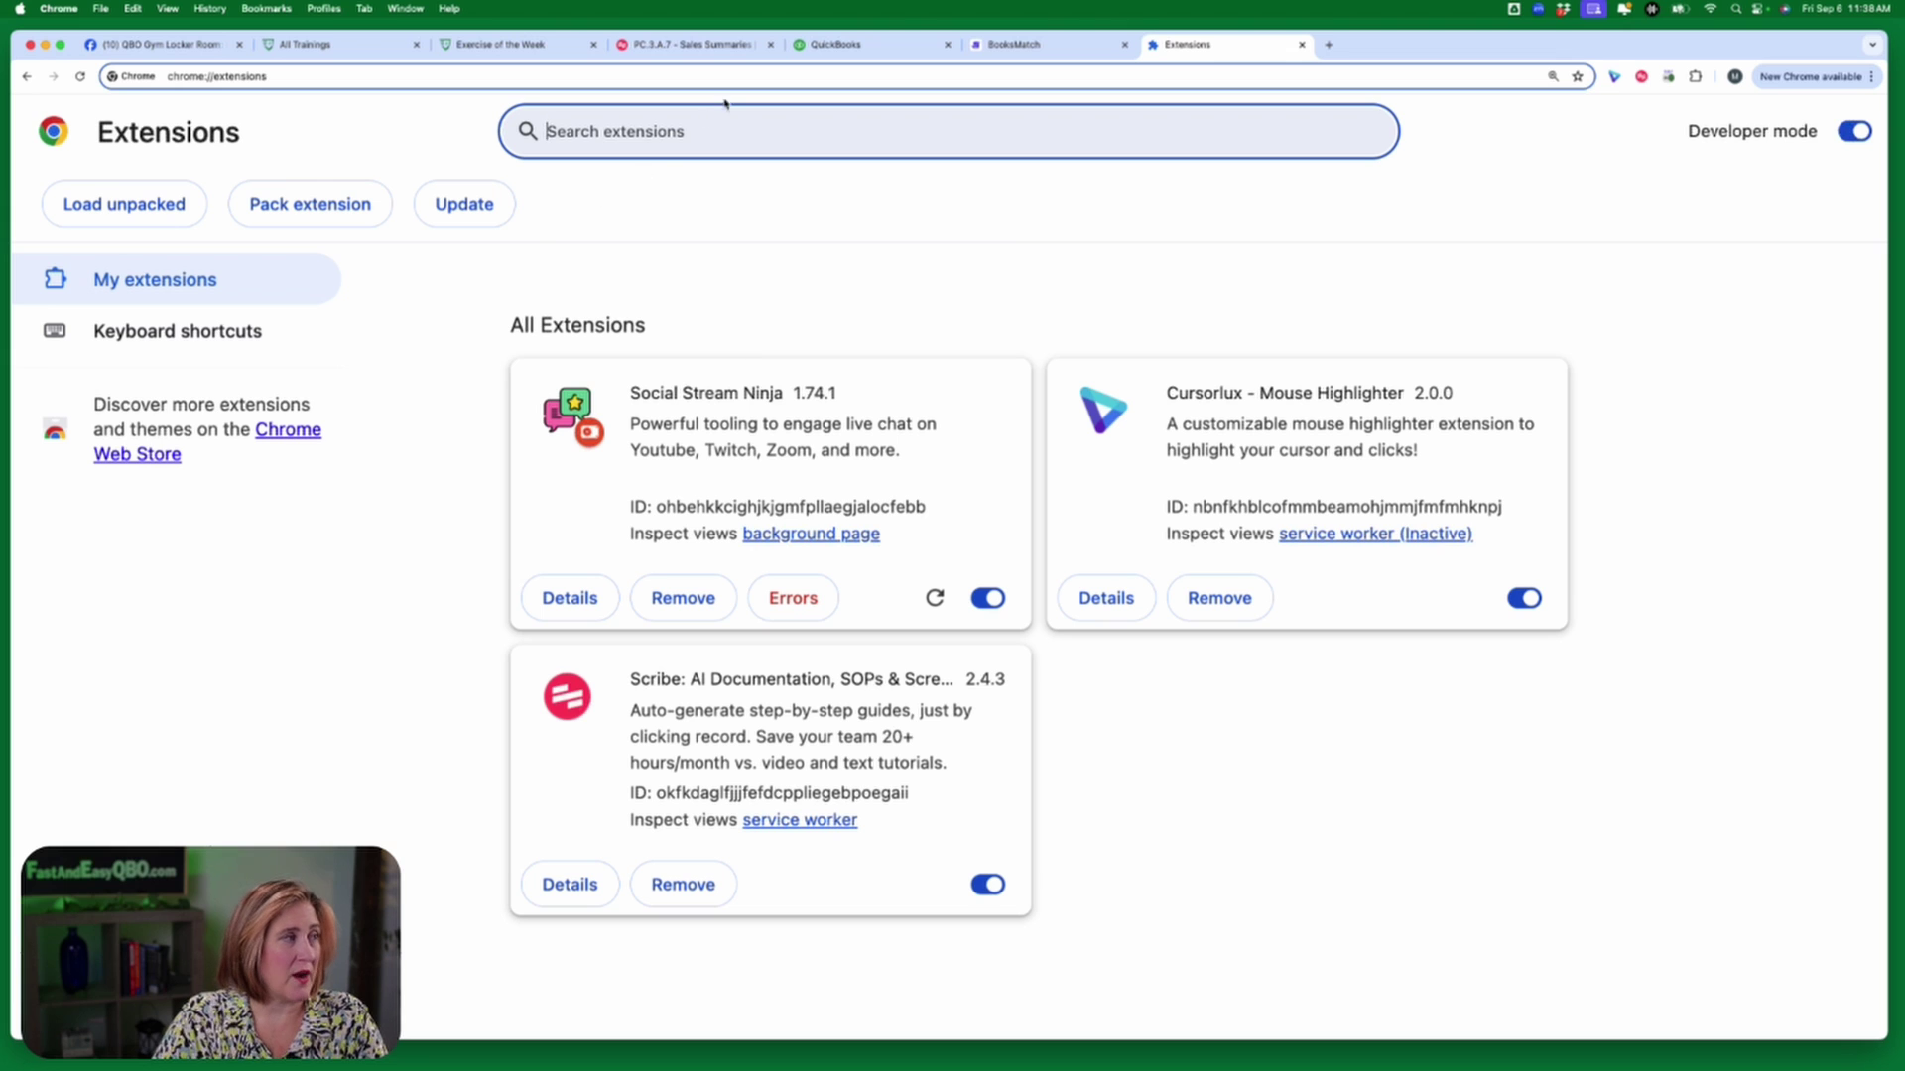
left_click(700, 46)
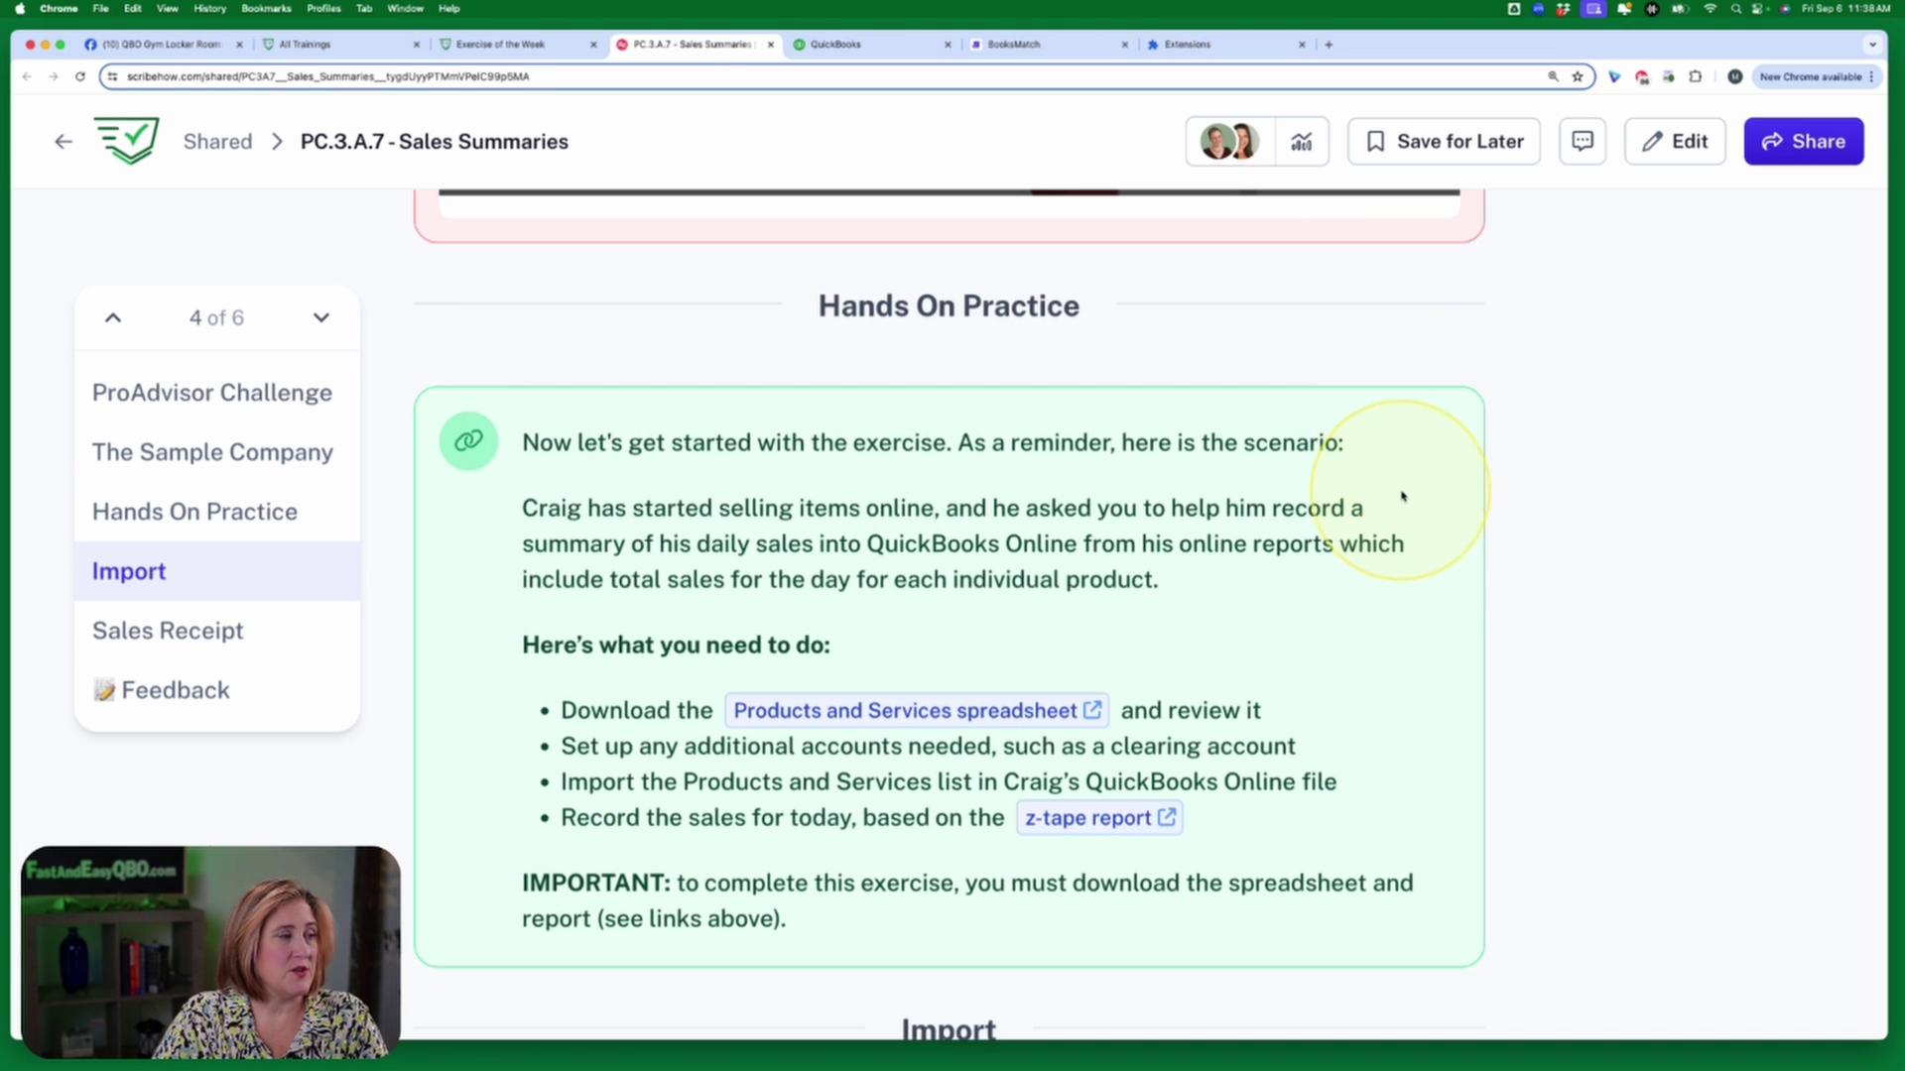
scroll(1402, 496, "down", 8)
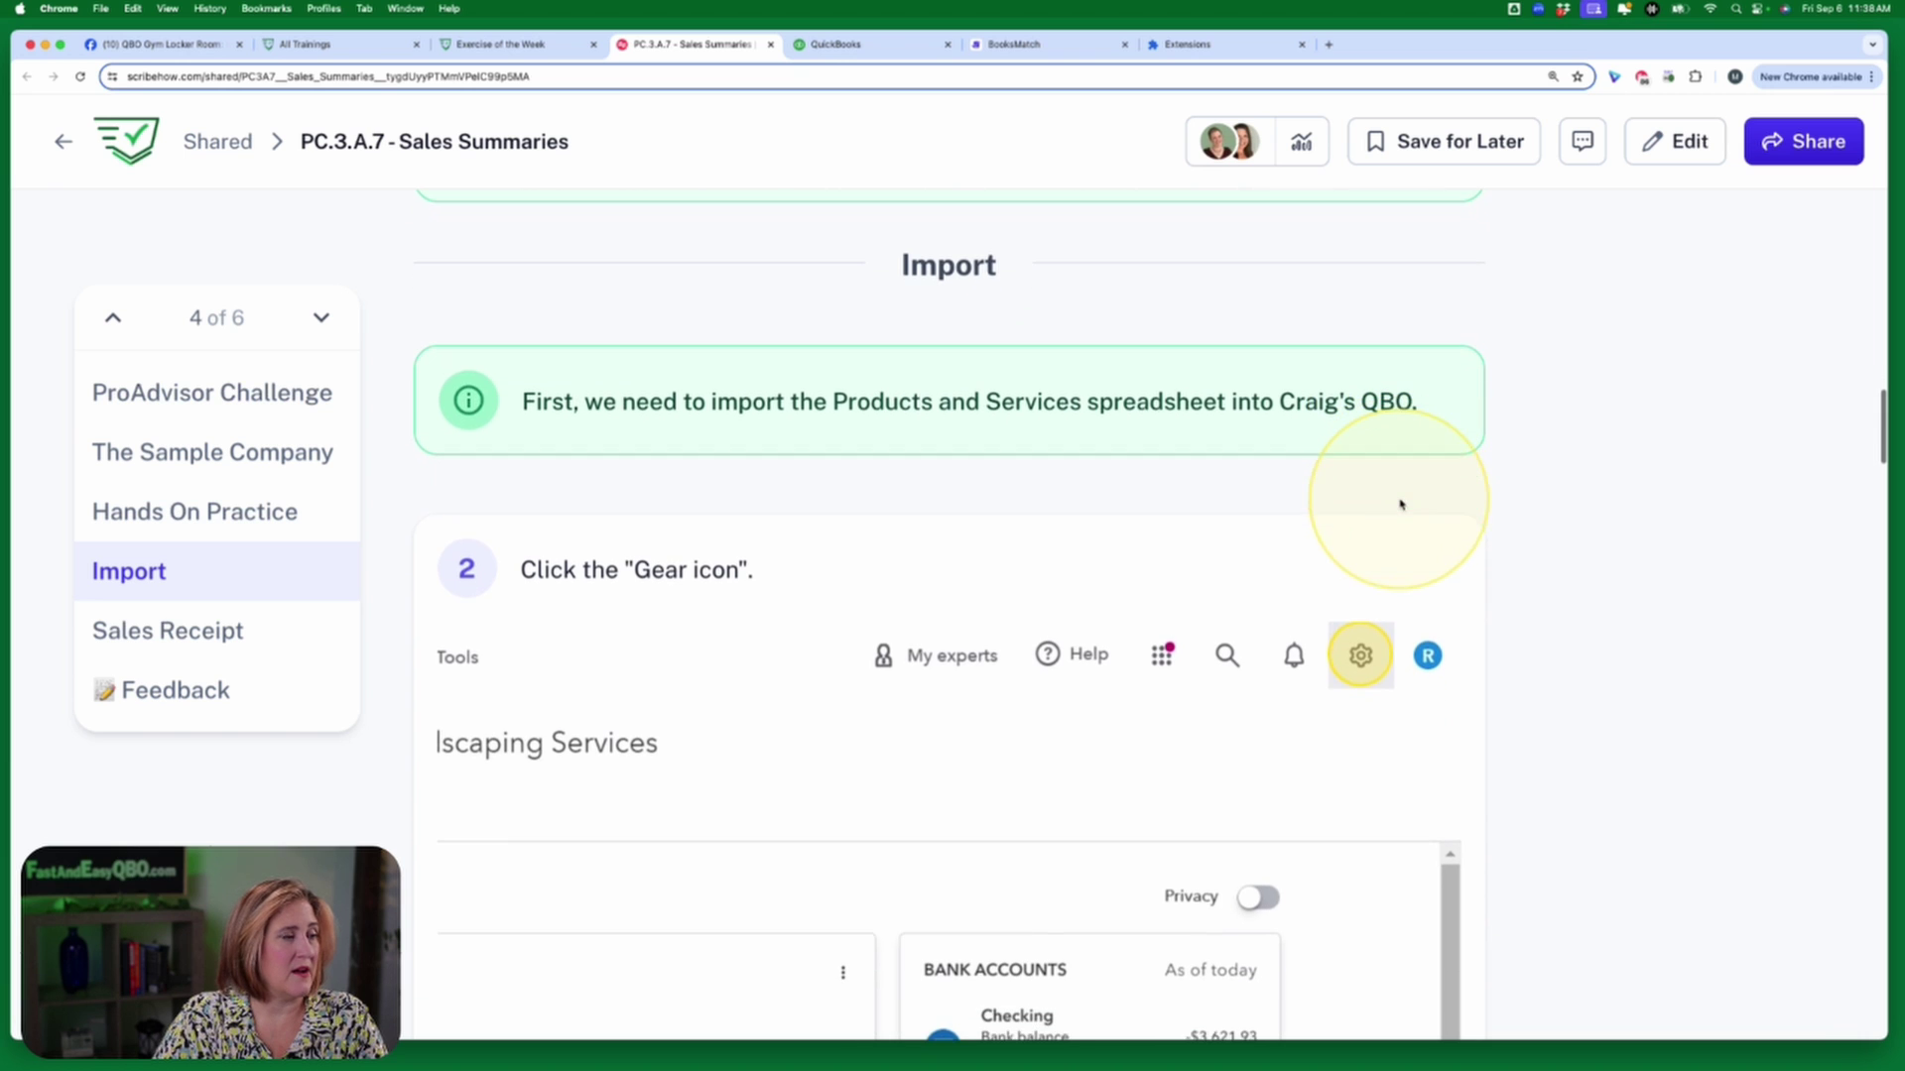
scroll(1399, 476, "up", 10)
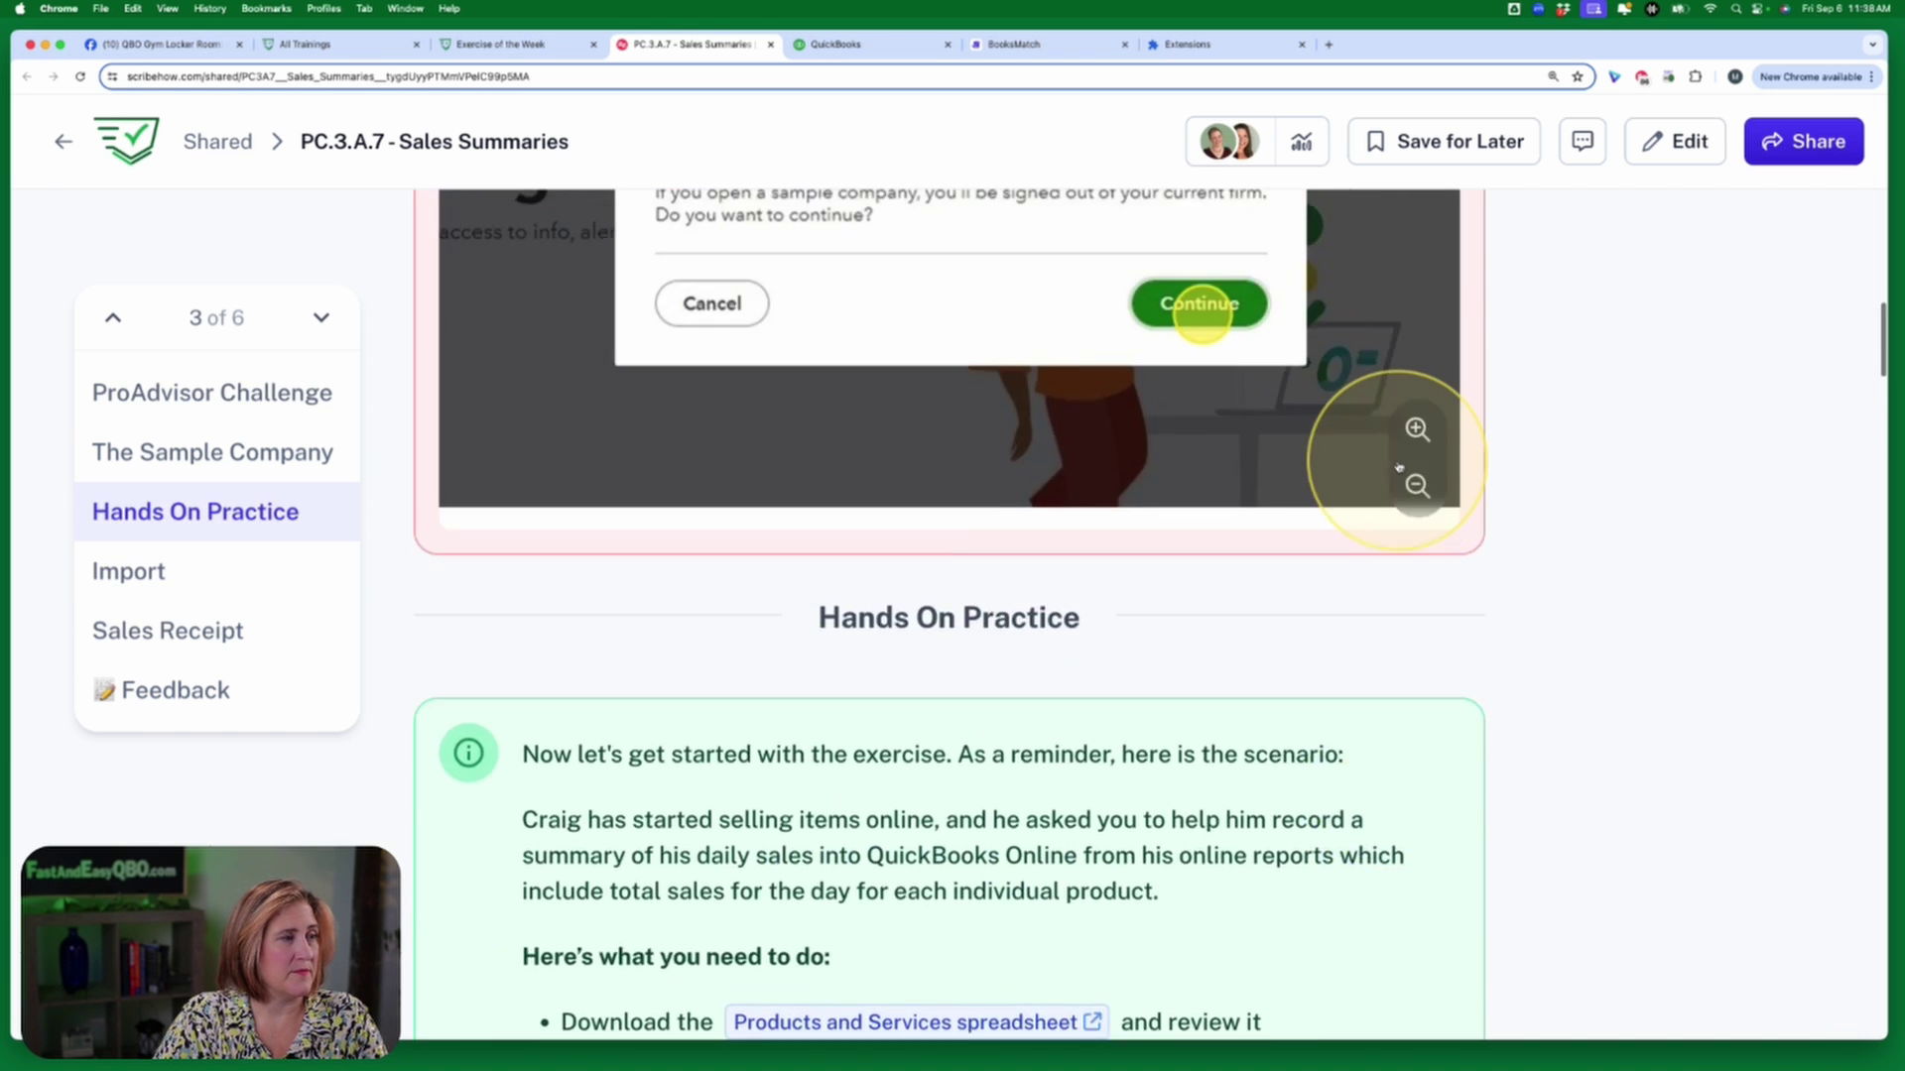
scroll(1399, 466, "up", 10)
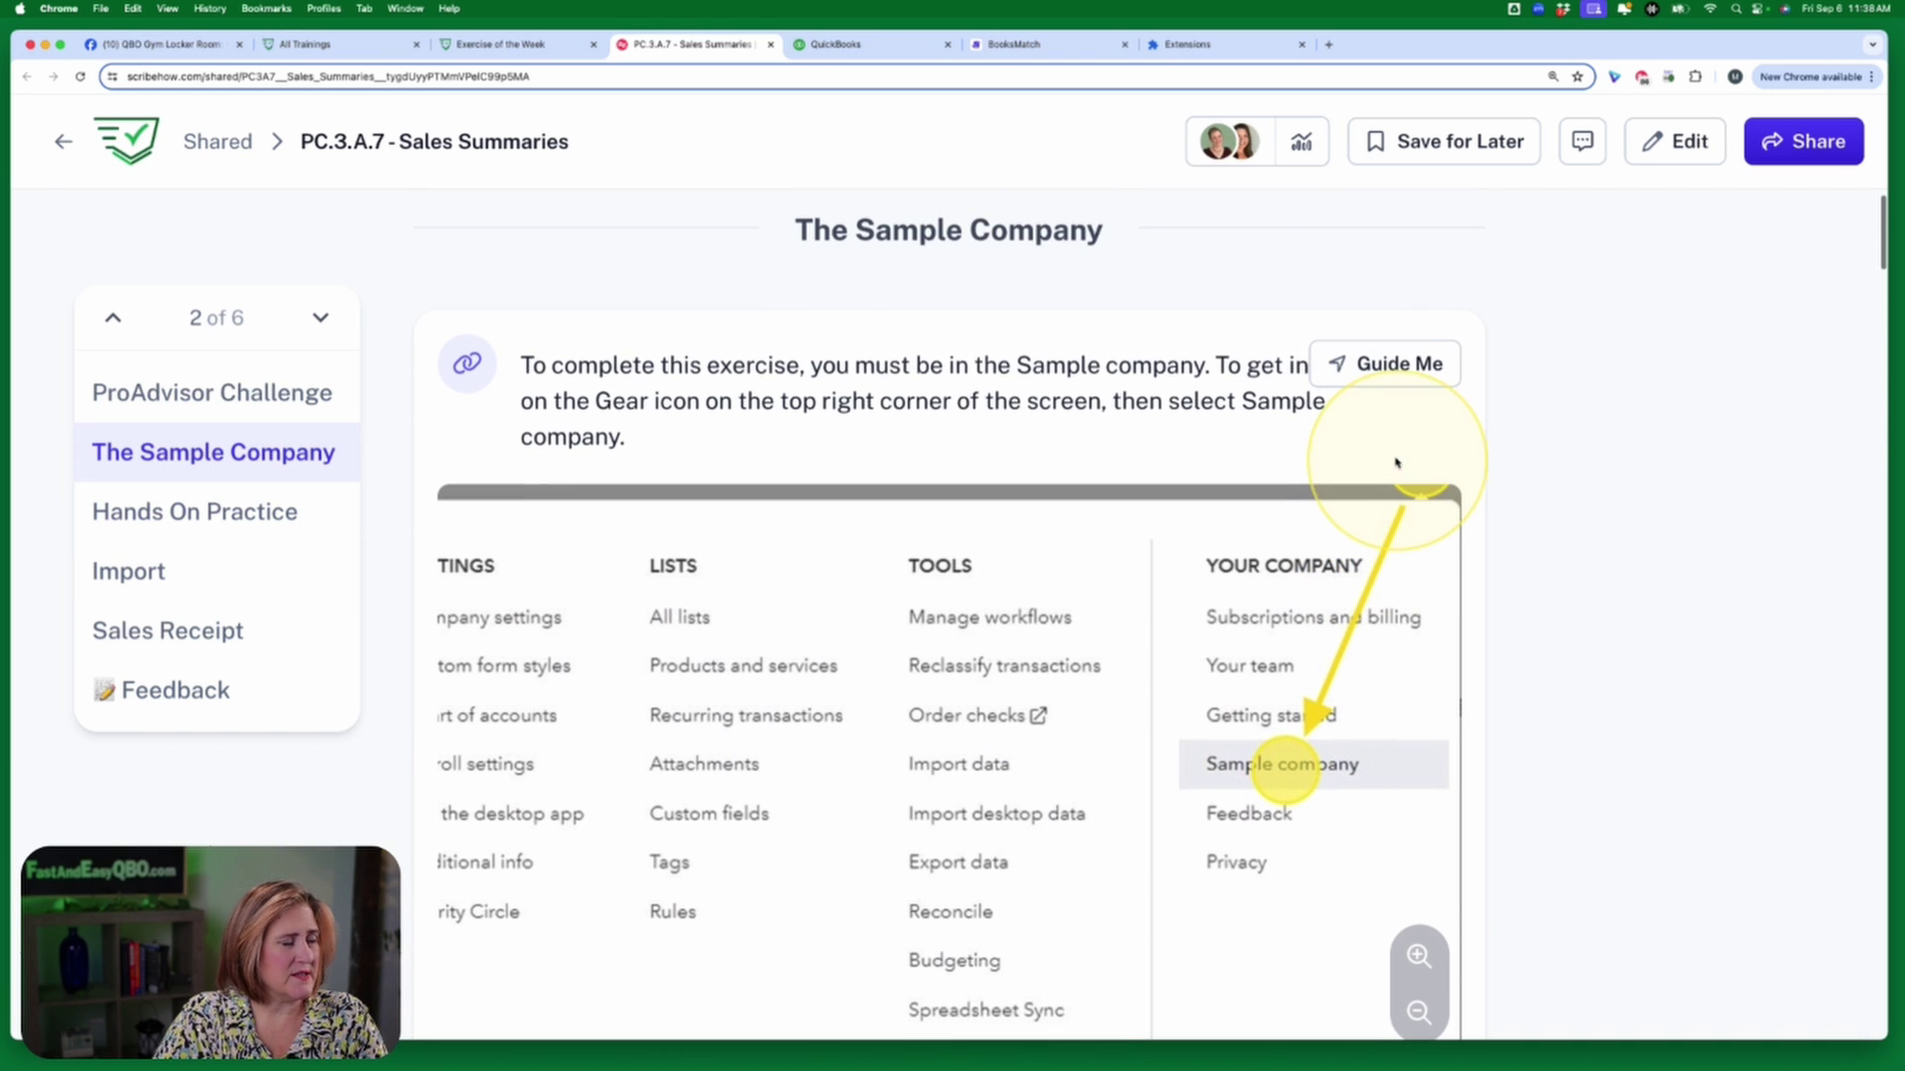
Start Guide Me from step 1 of the guide and open the sample company's Home dashboard beside the instructions.
mouse_move(1387, 372)
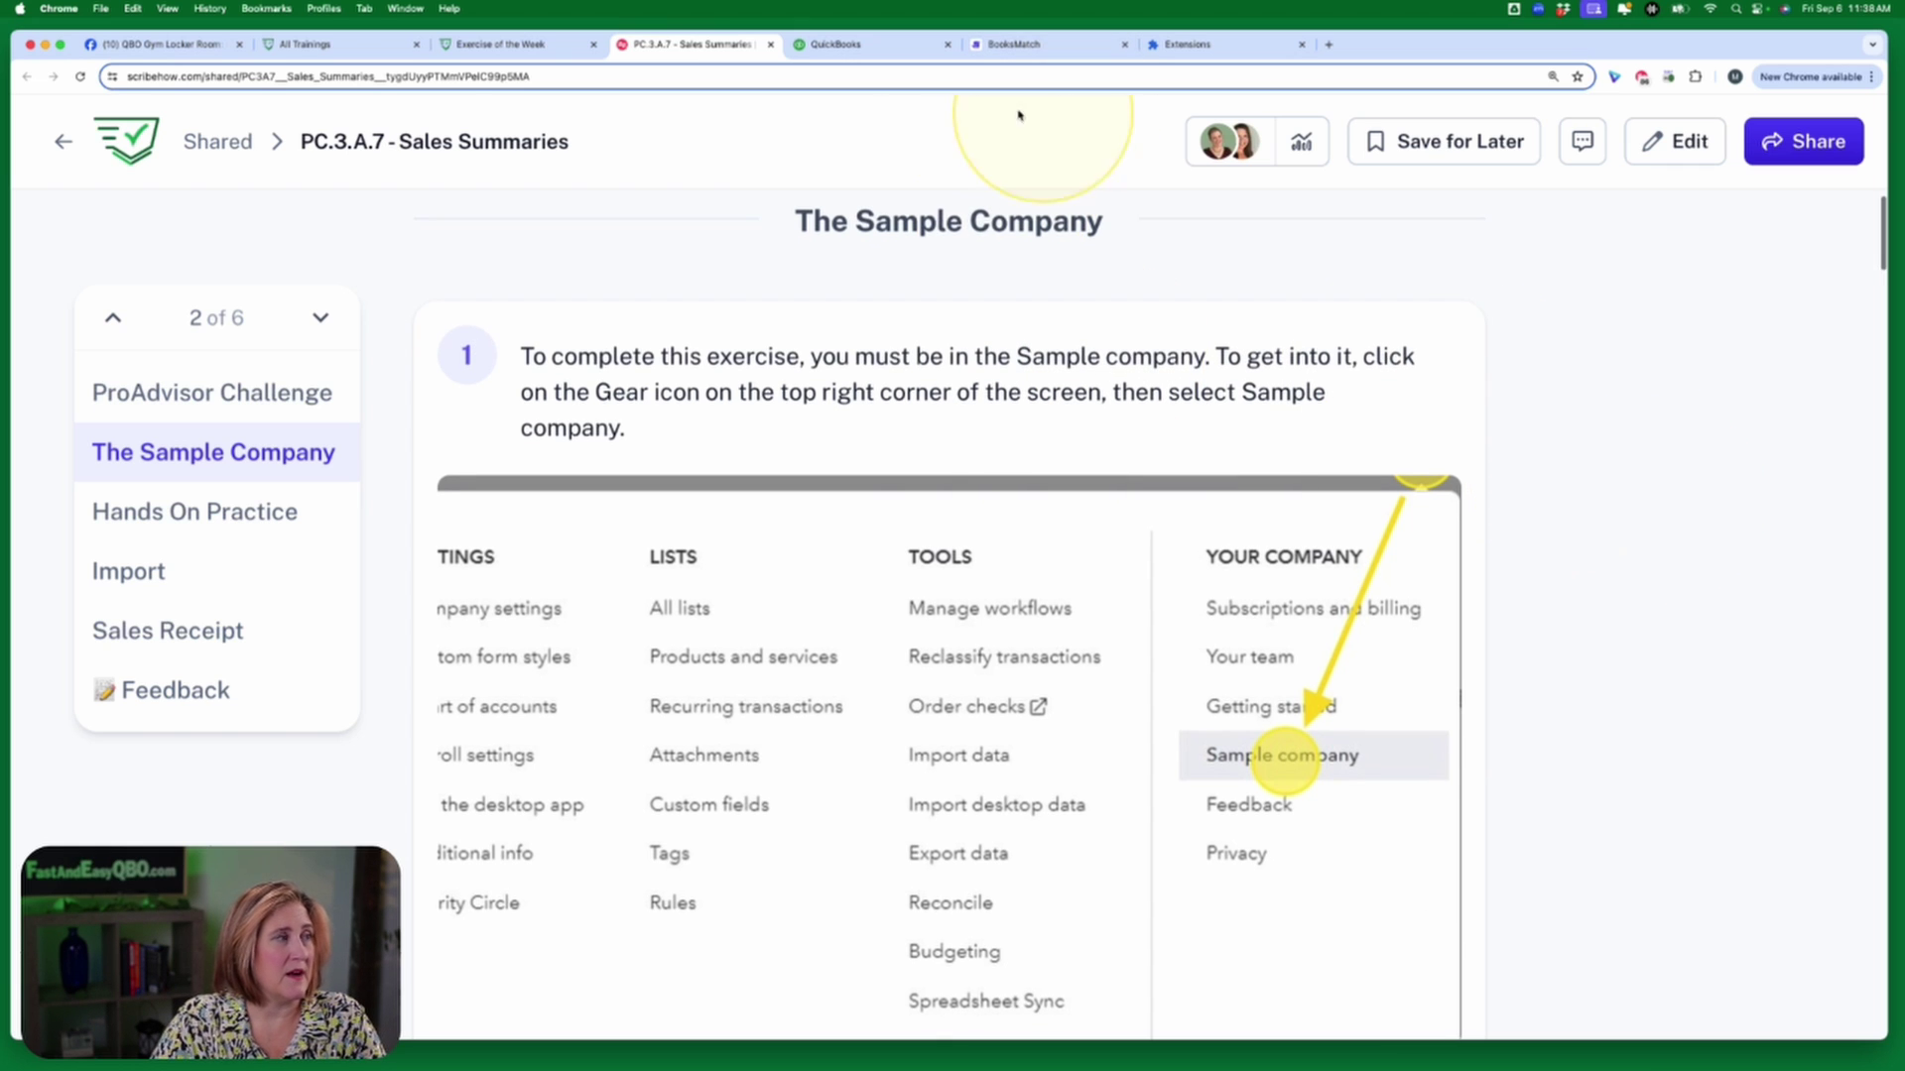
left_click(869, 46)
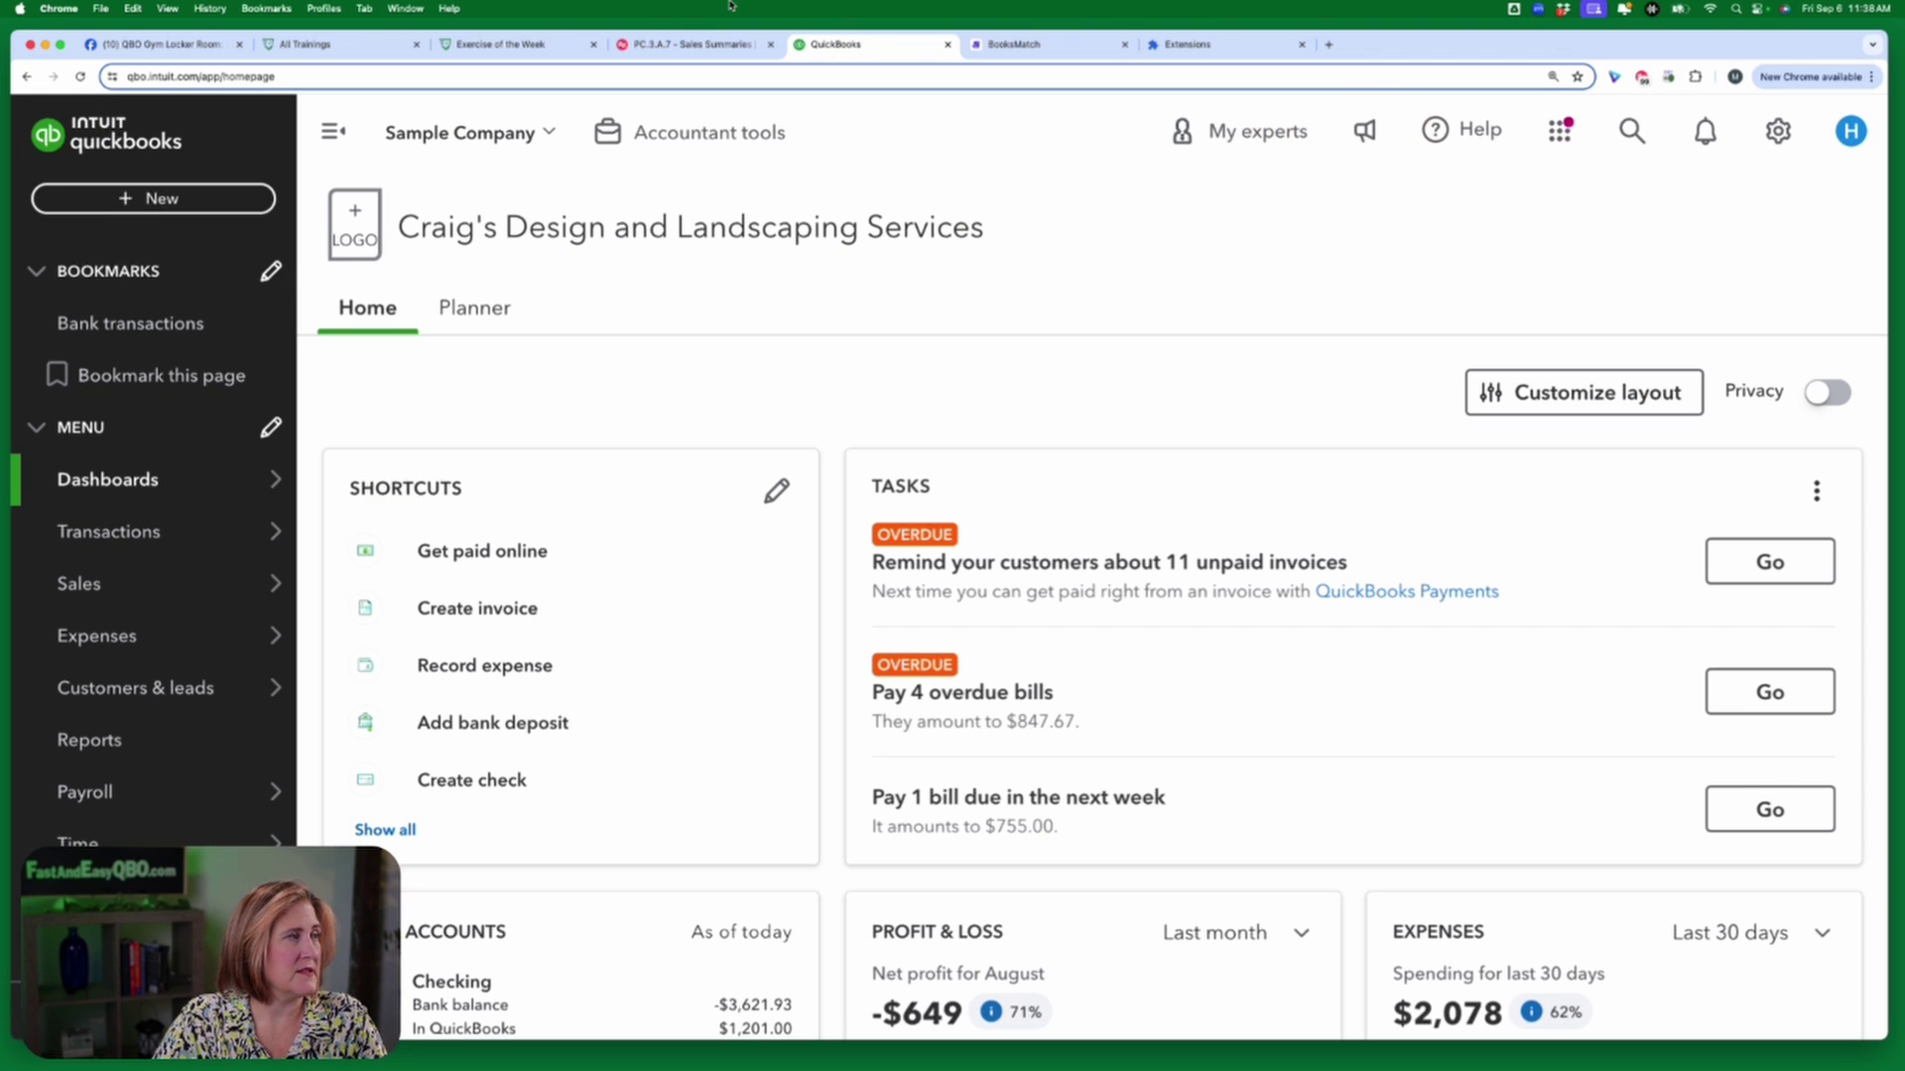
left_click(707, 46)
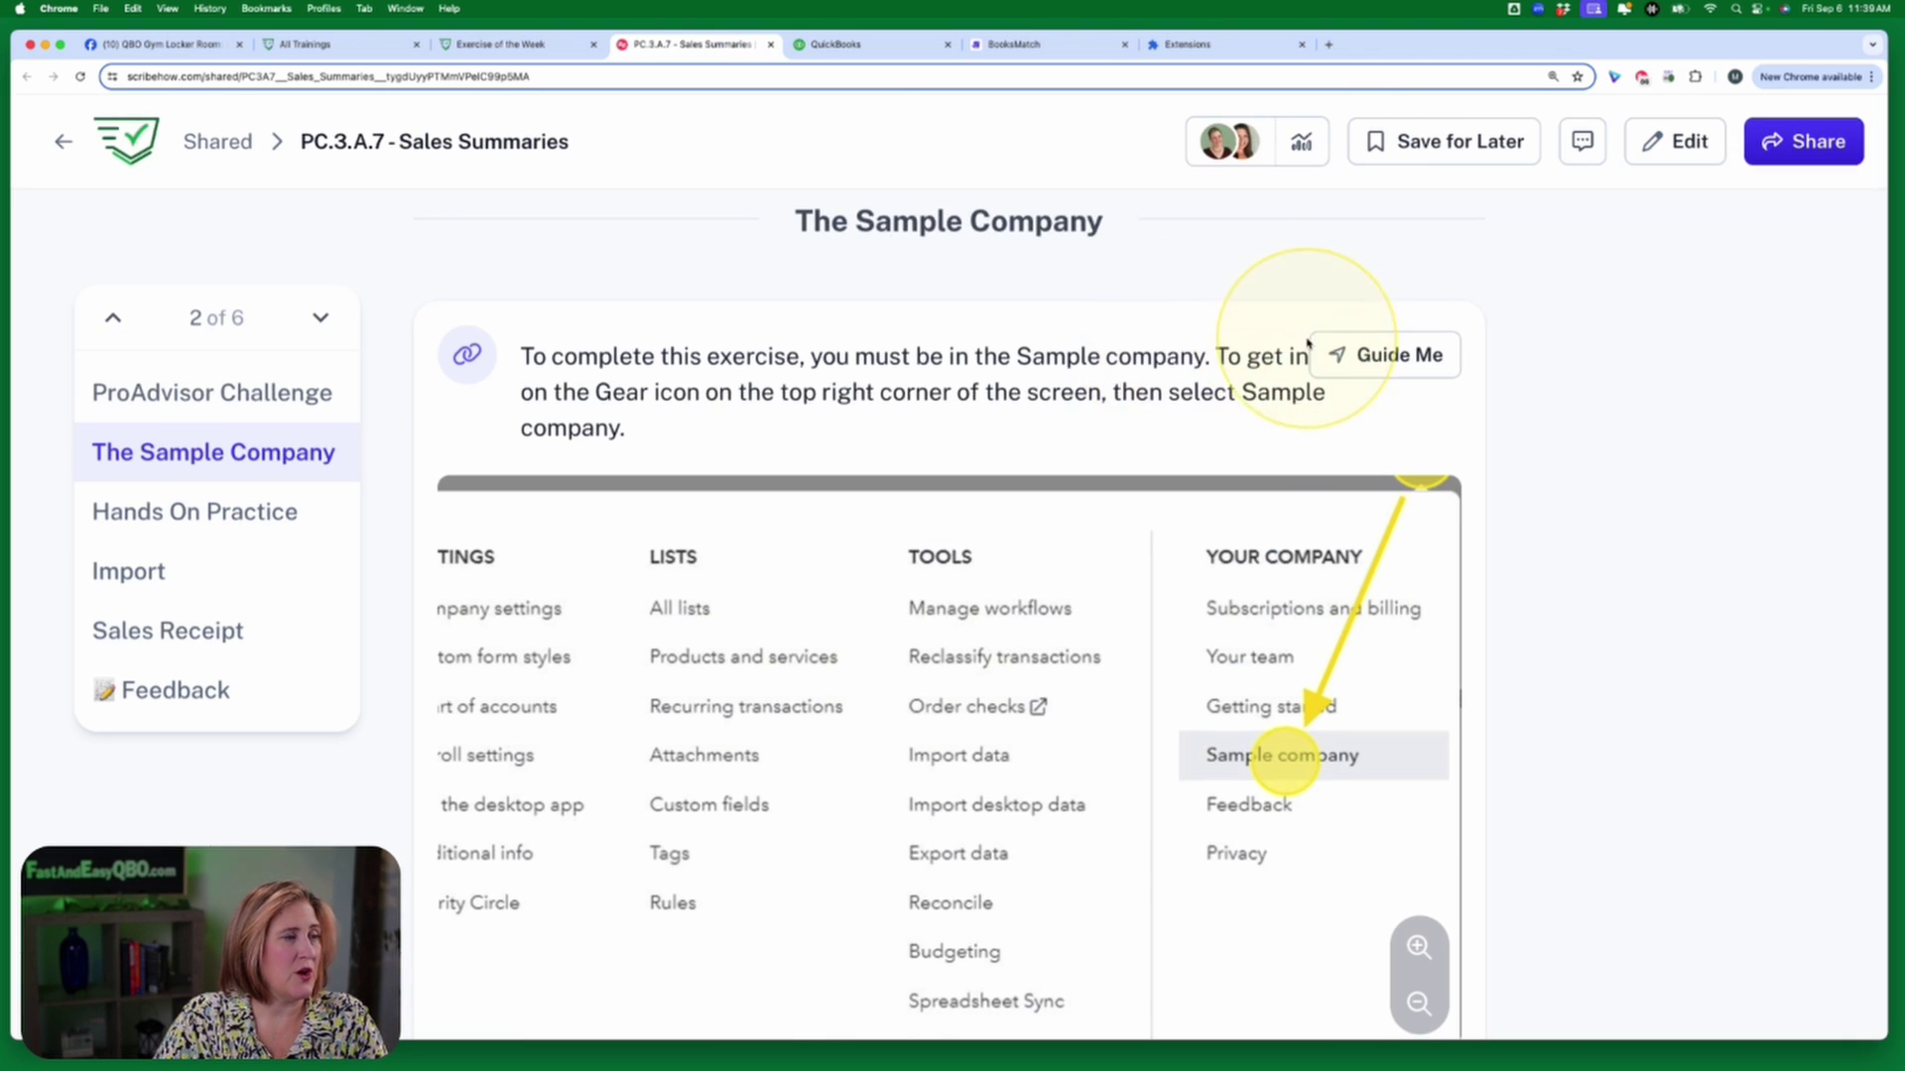
left_click(1383, 359)
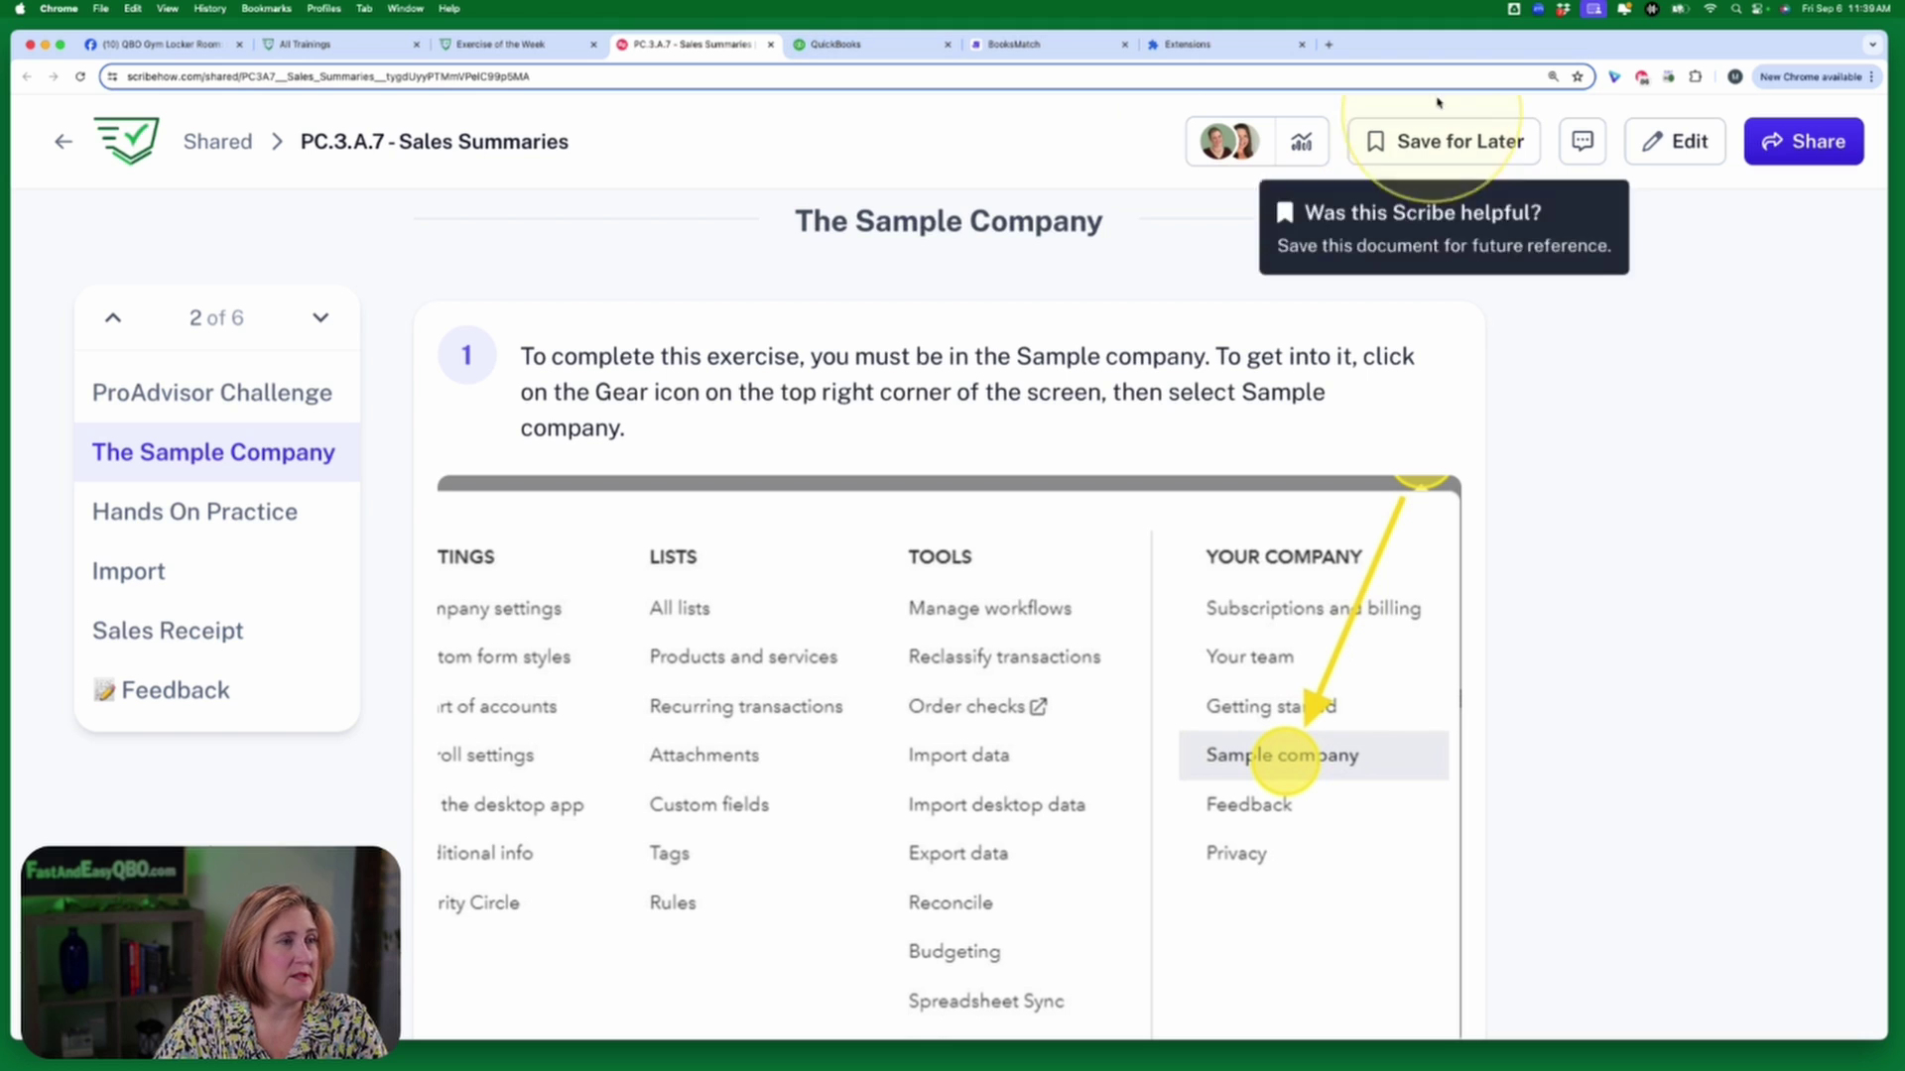
left_click(1642, 80)
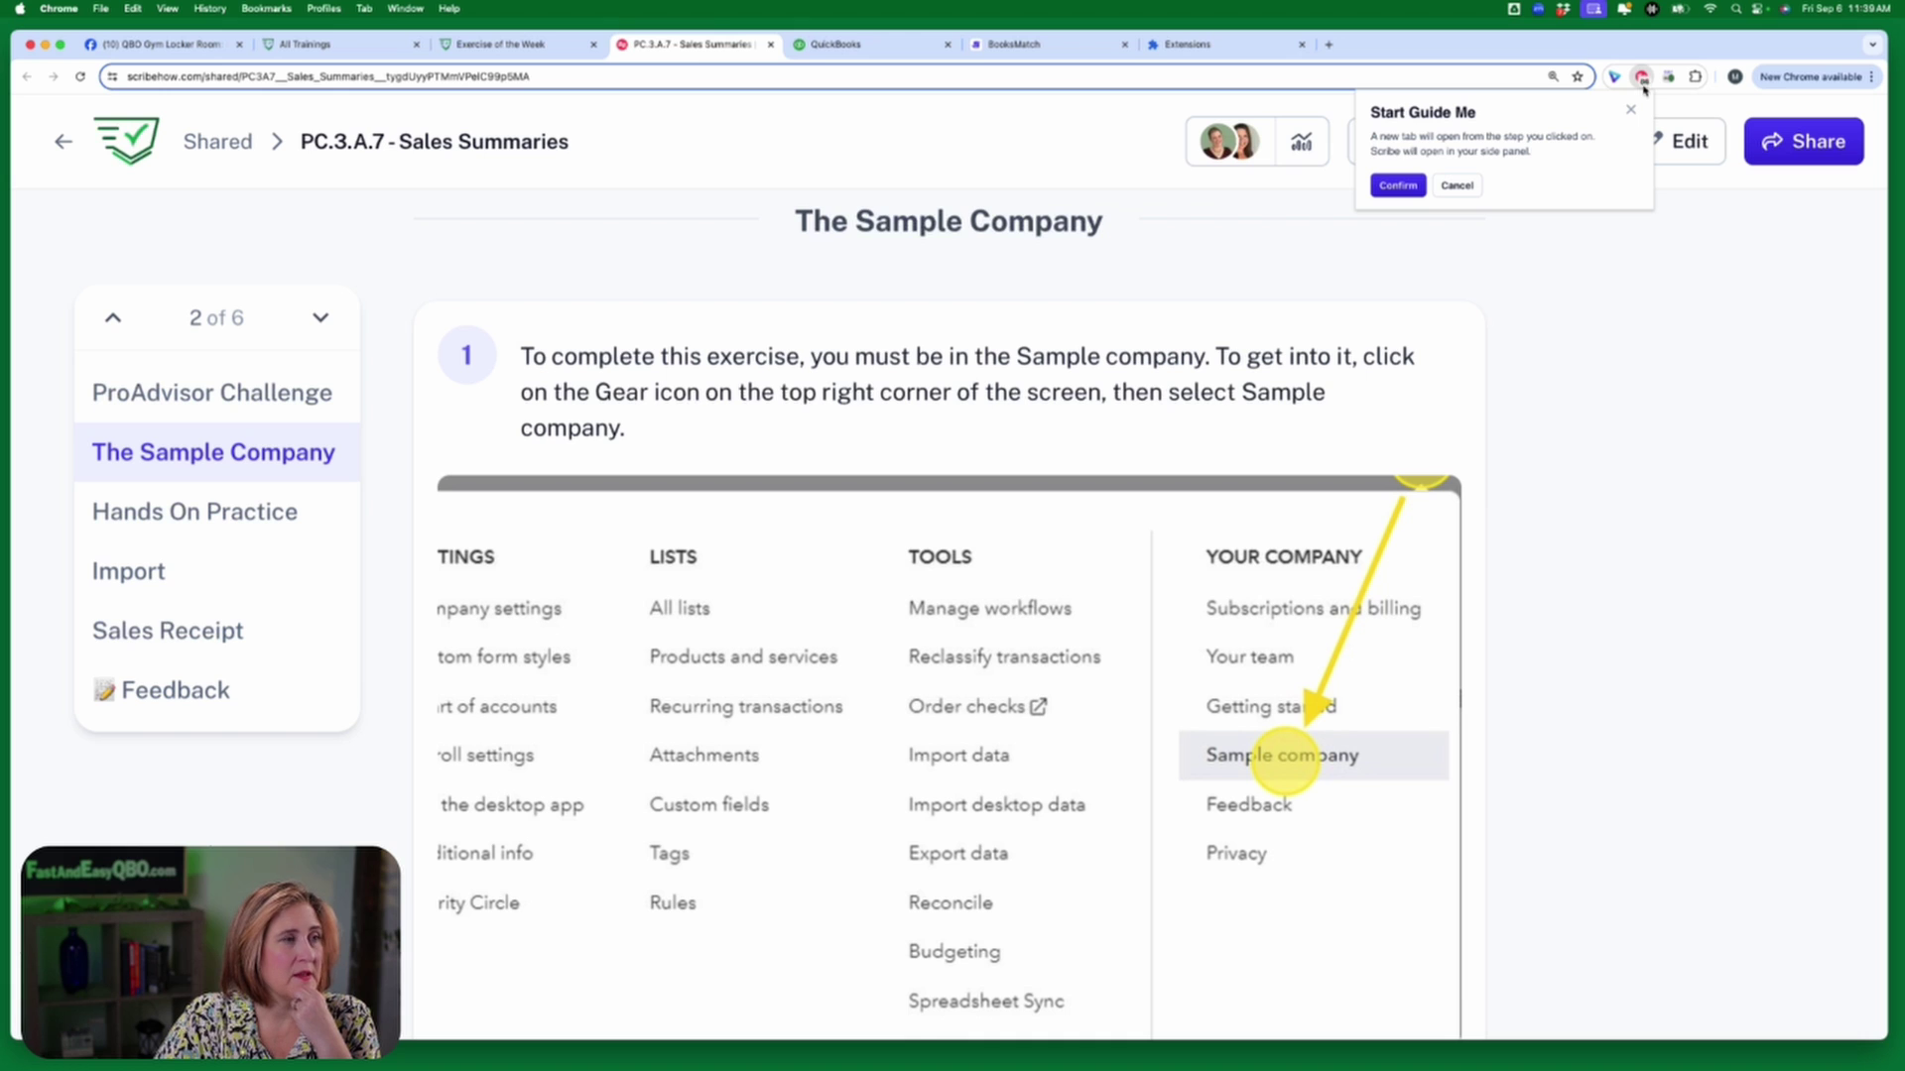
left_click(1398, 186)
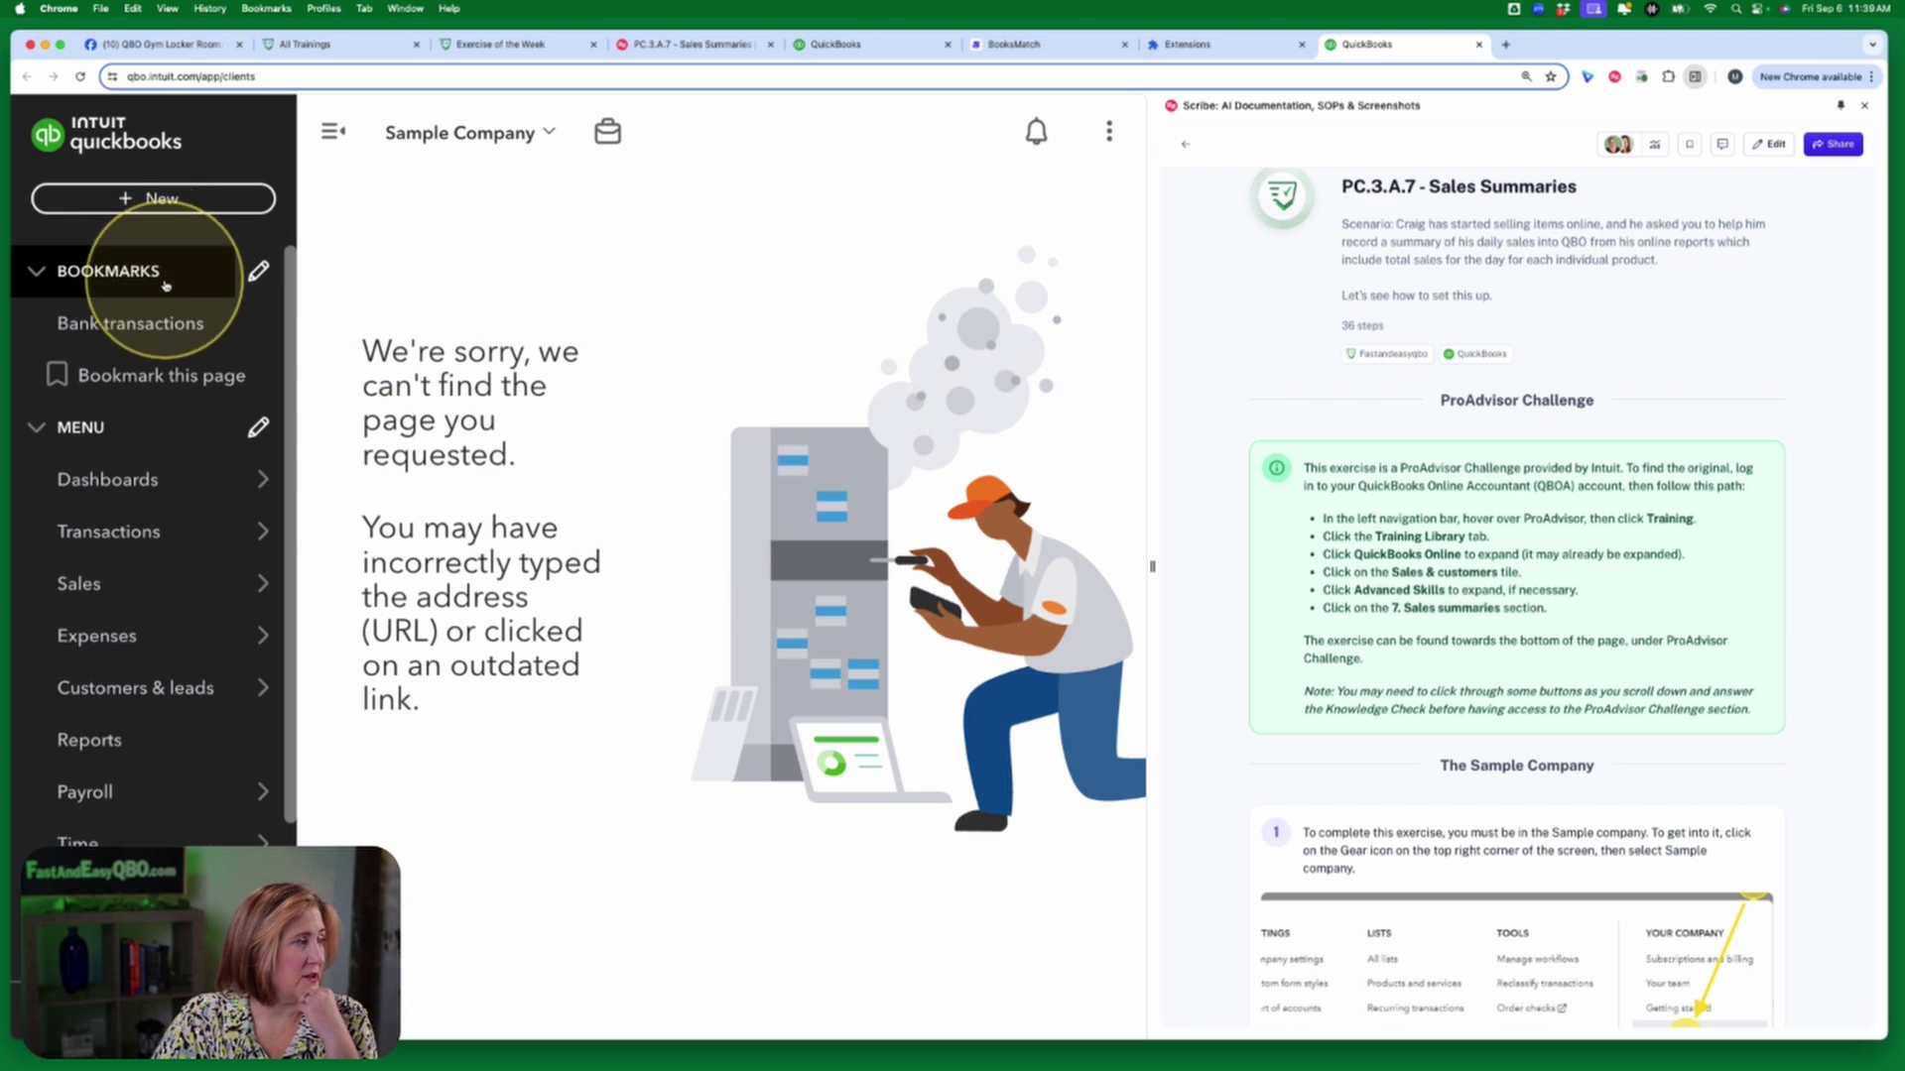
mouse_move(129, 479)
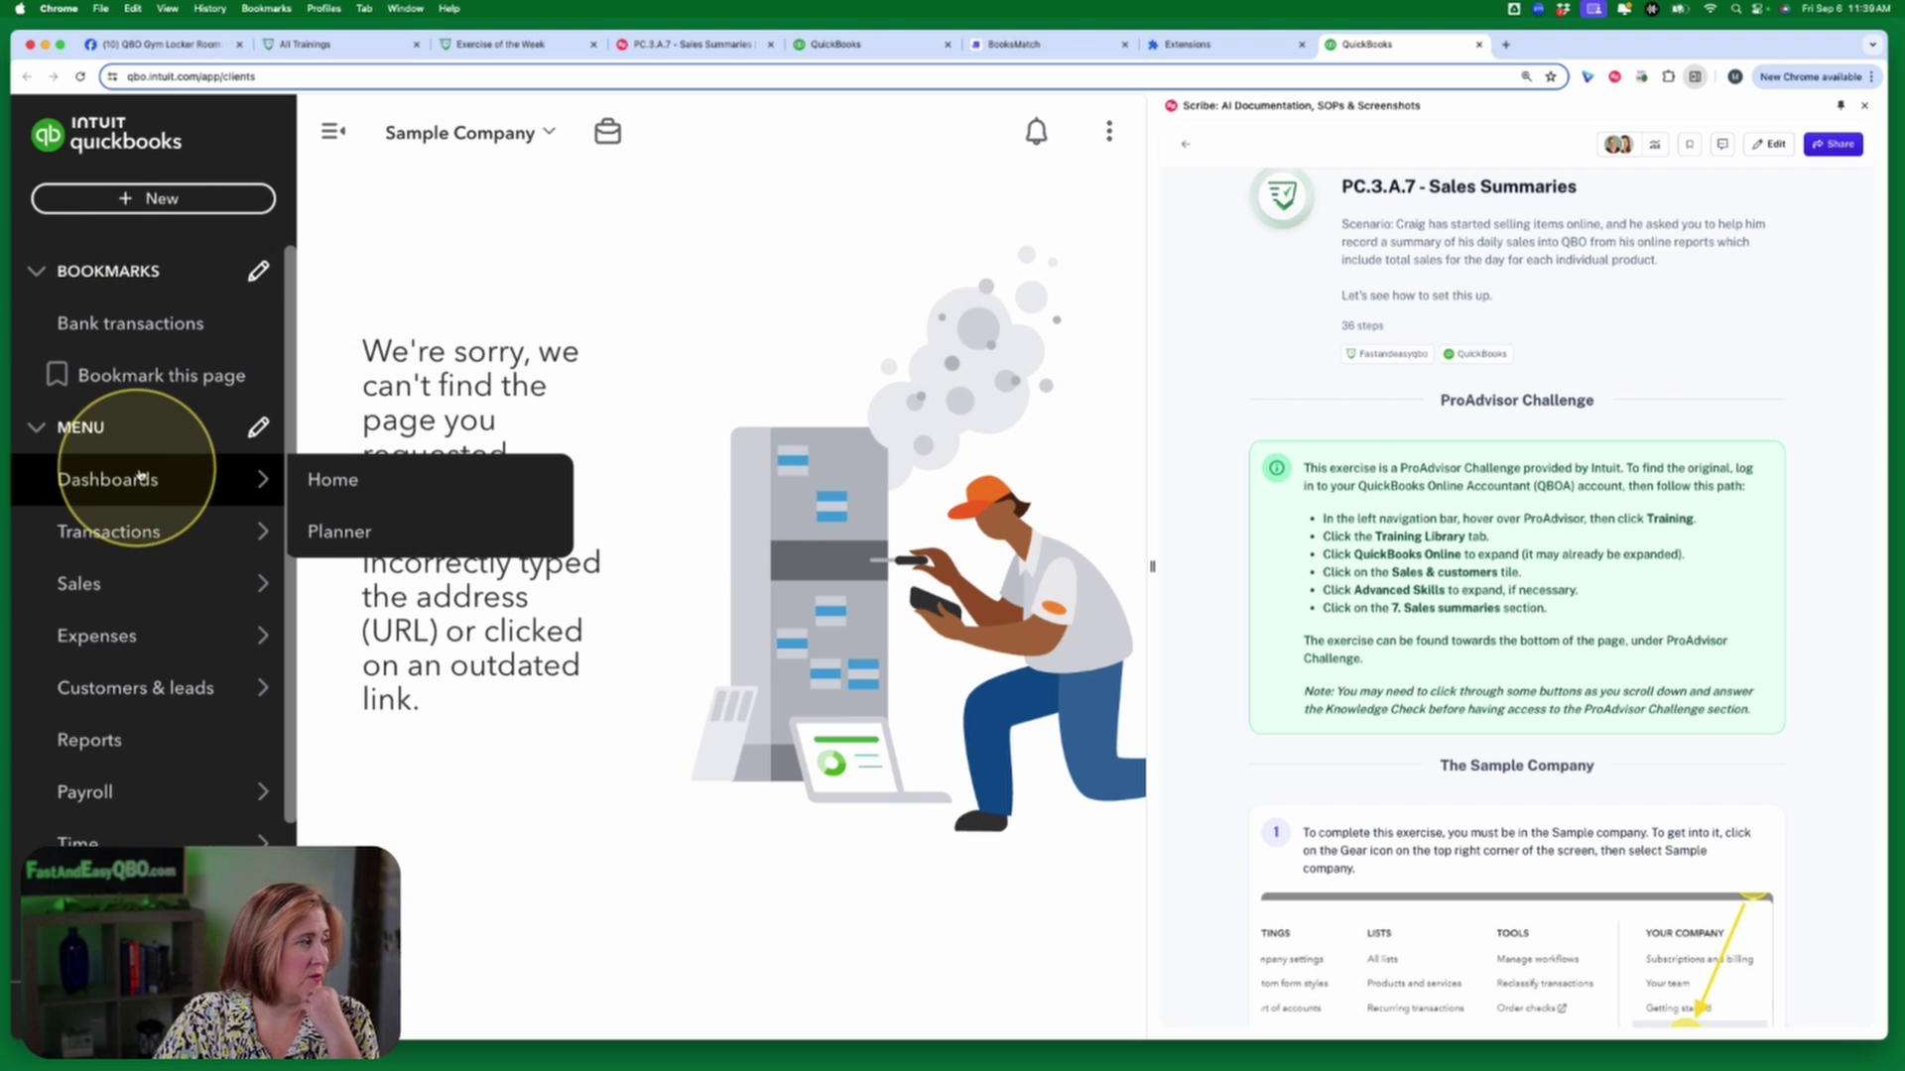
left_click(357, 482)
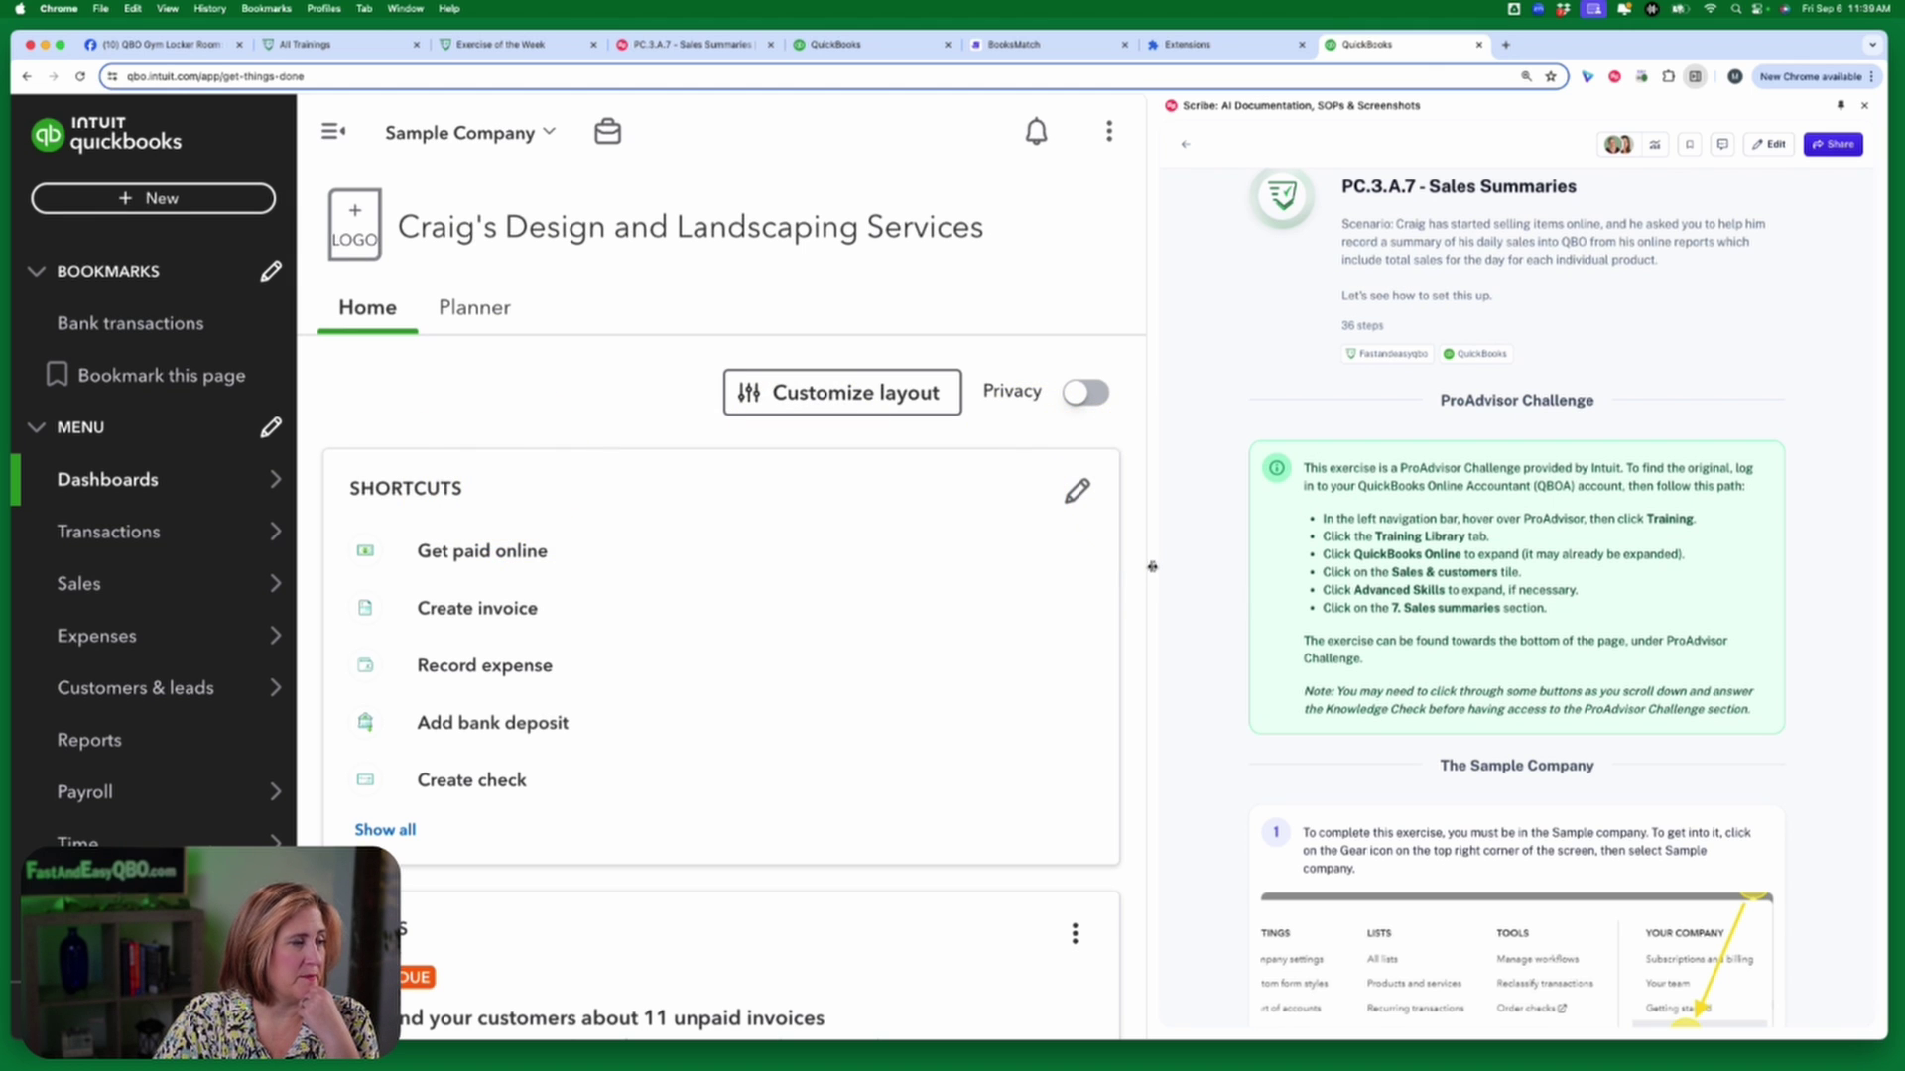
Narrow the Scribe guide beside the QuickBooks dashboard and read through it to the Hands On Practice task list.
left_click_drag(1152, 566, 1345, 569)
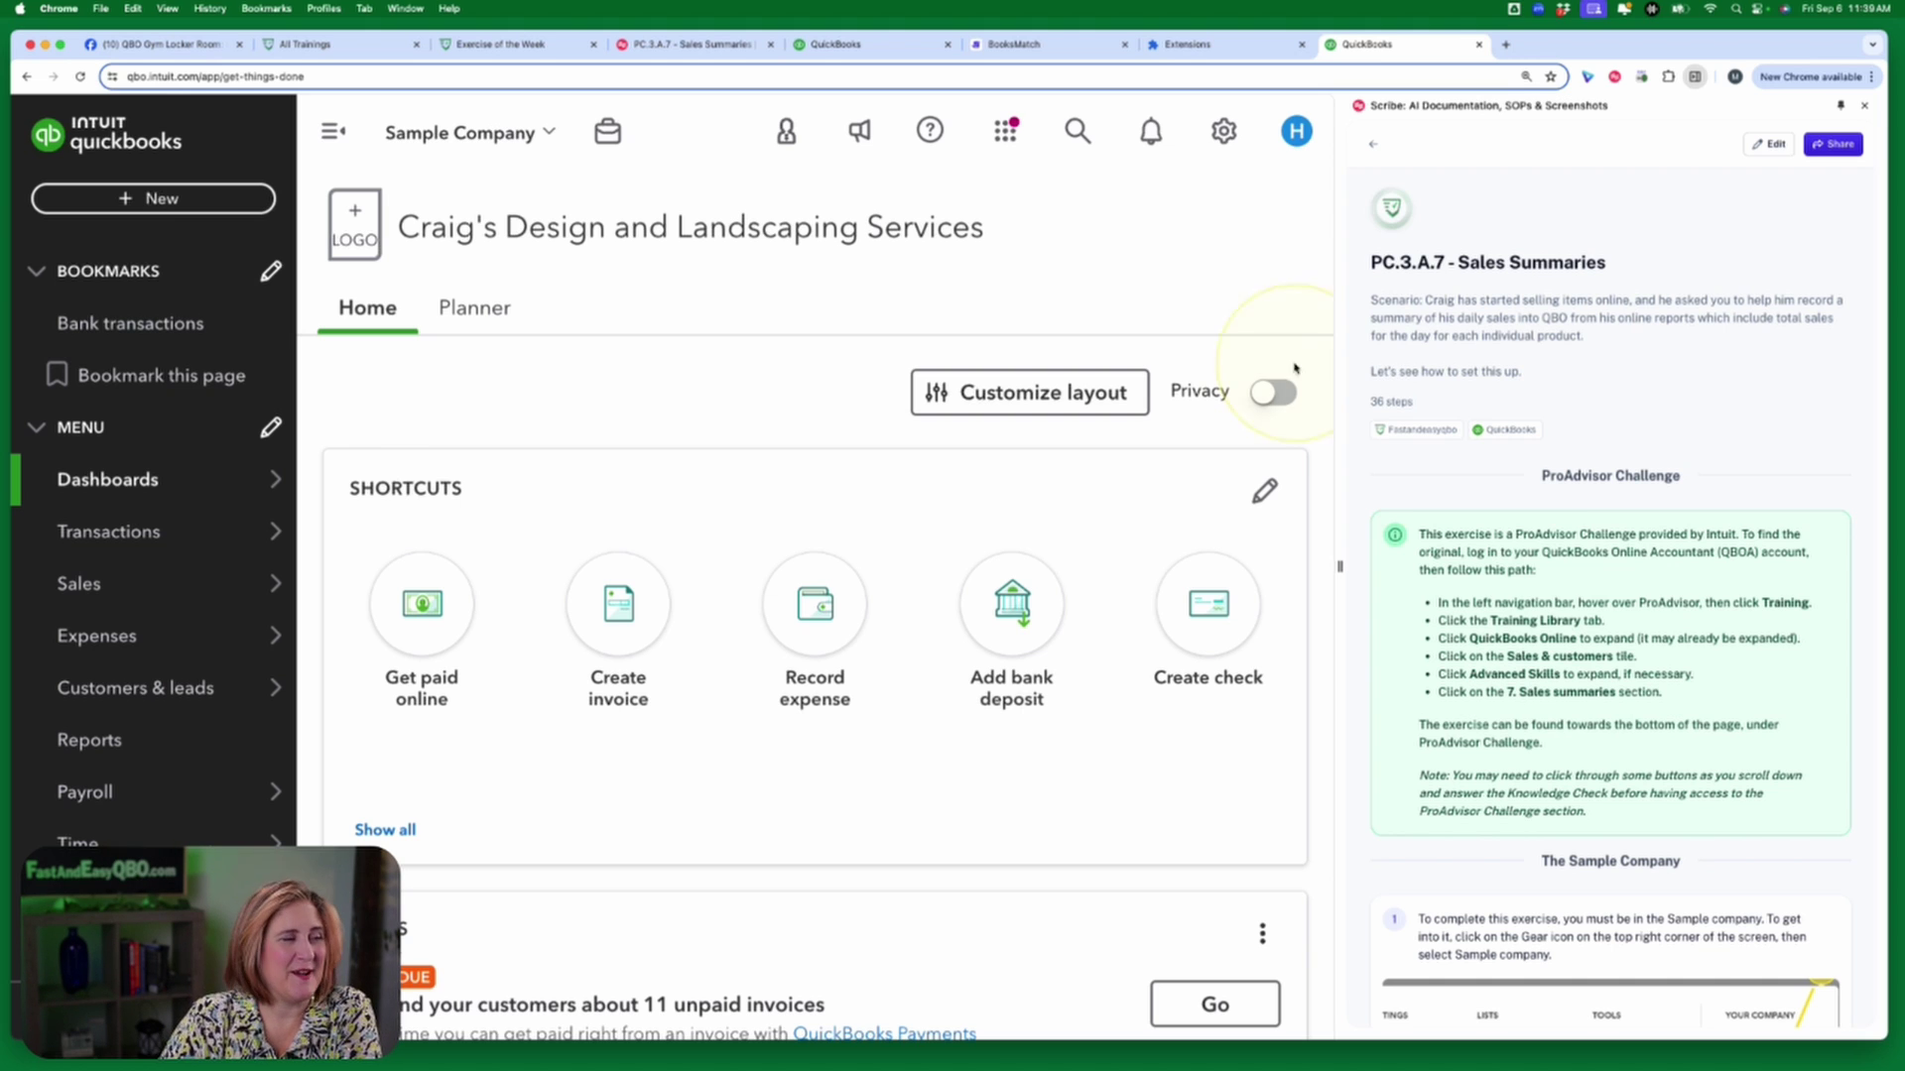
scroll(1646, 574, "down", 5)
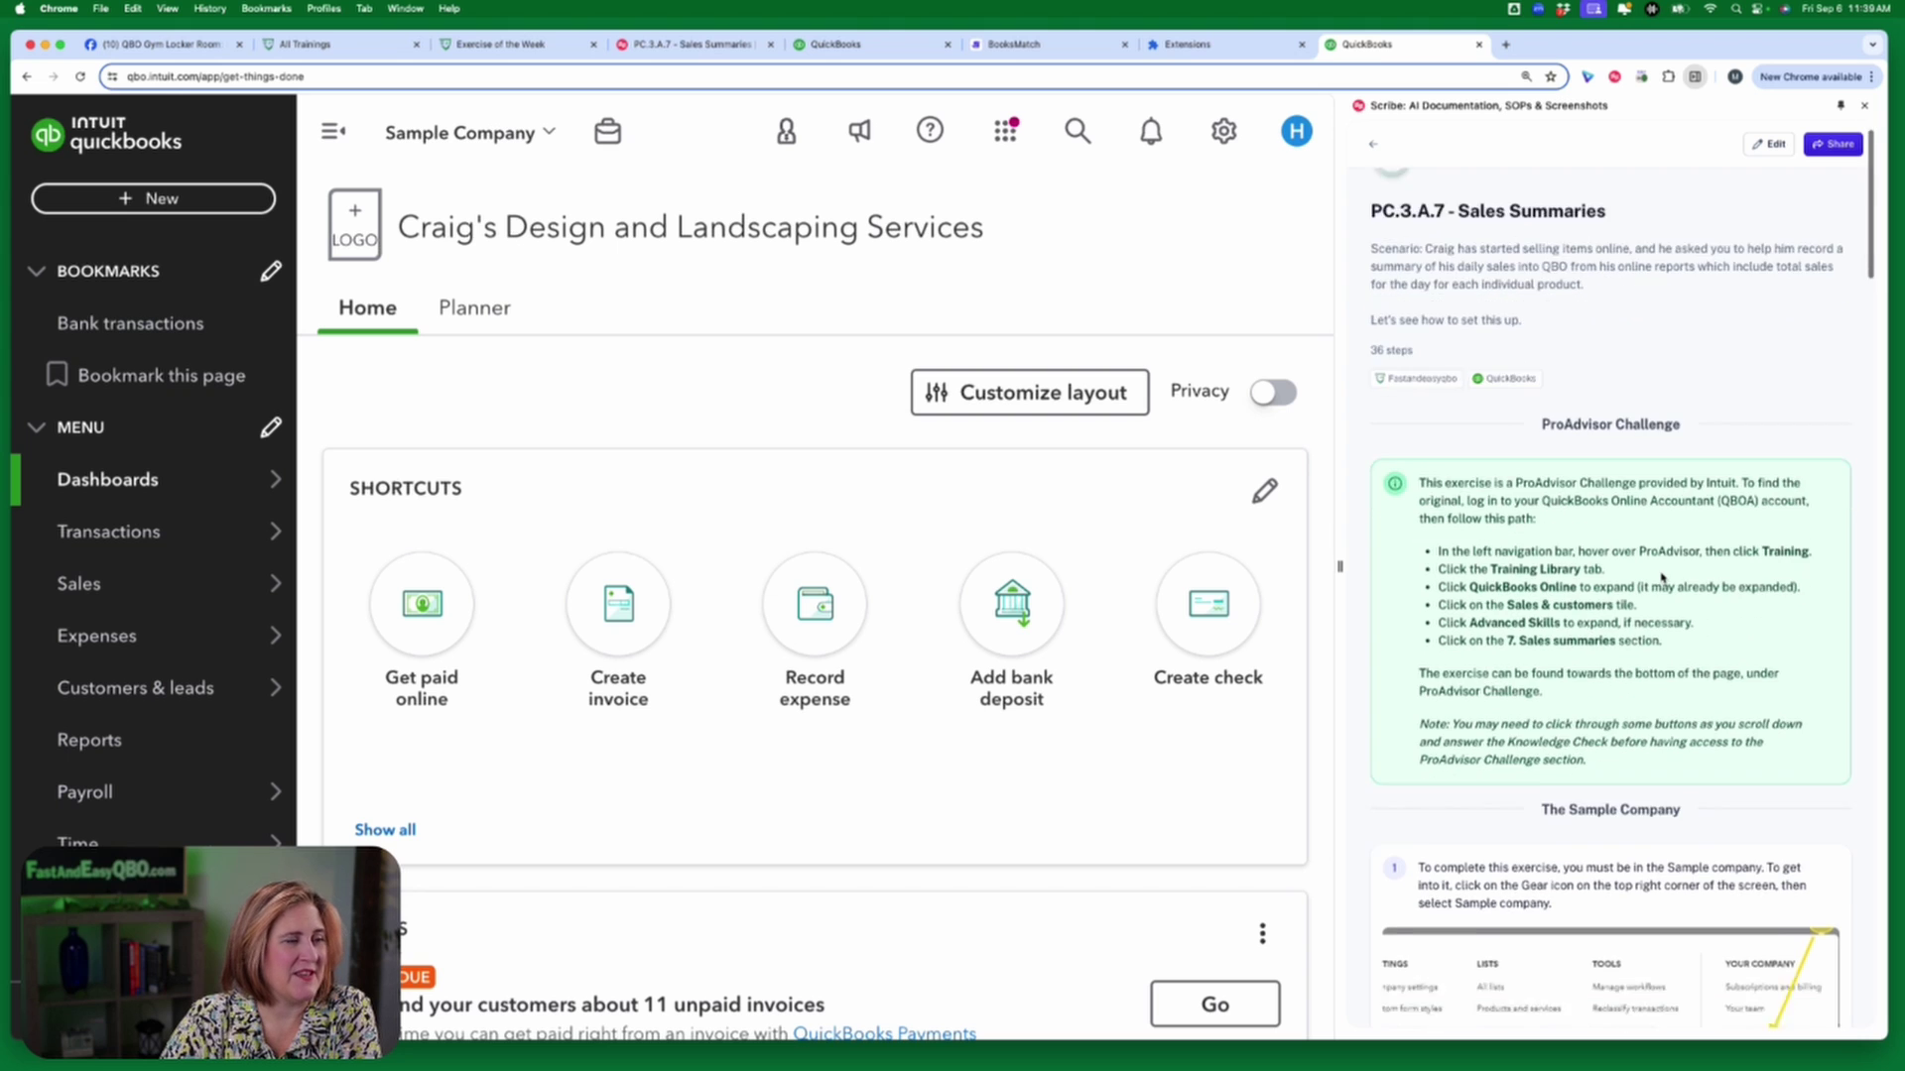
scroll(1663, 579, "down", 1)
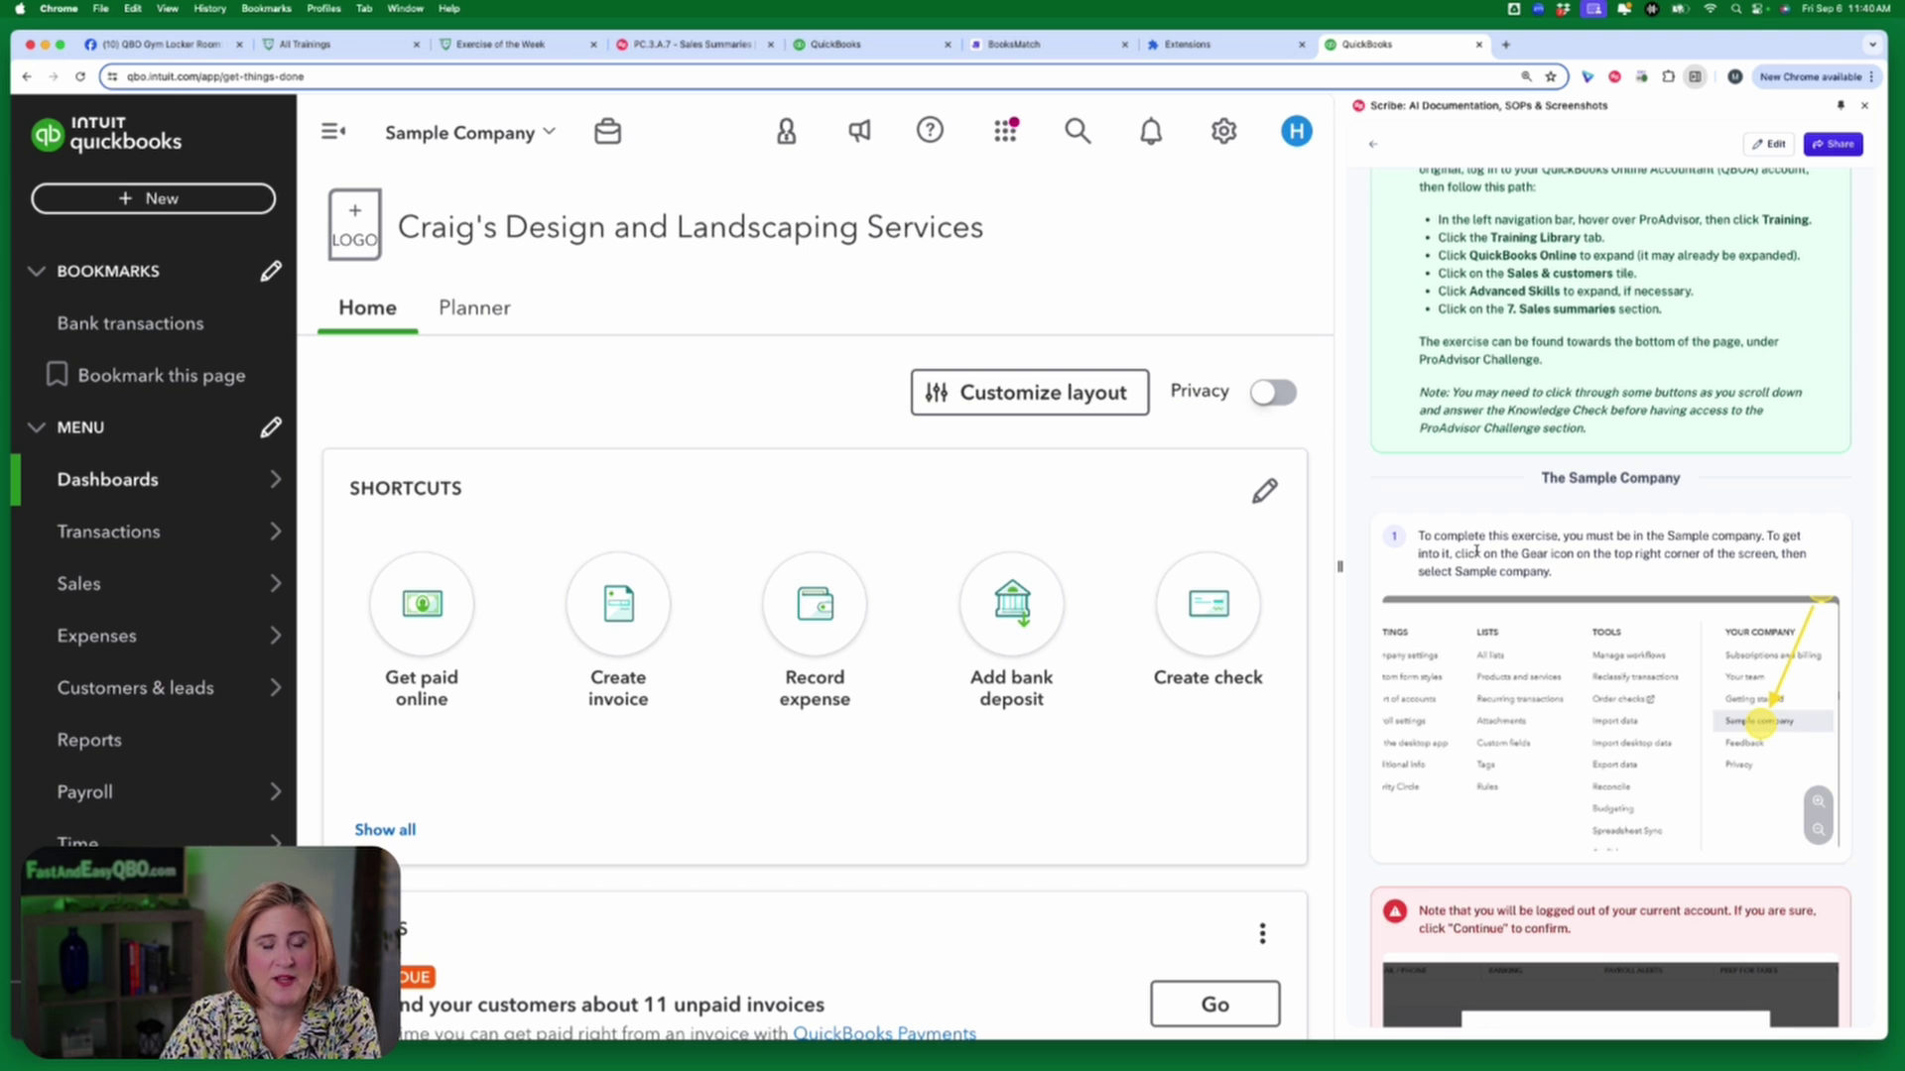
scroll(1613, 607, "down", 10)
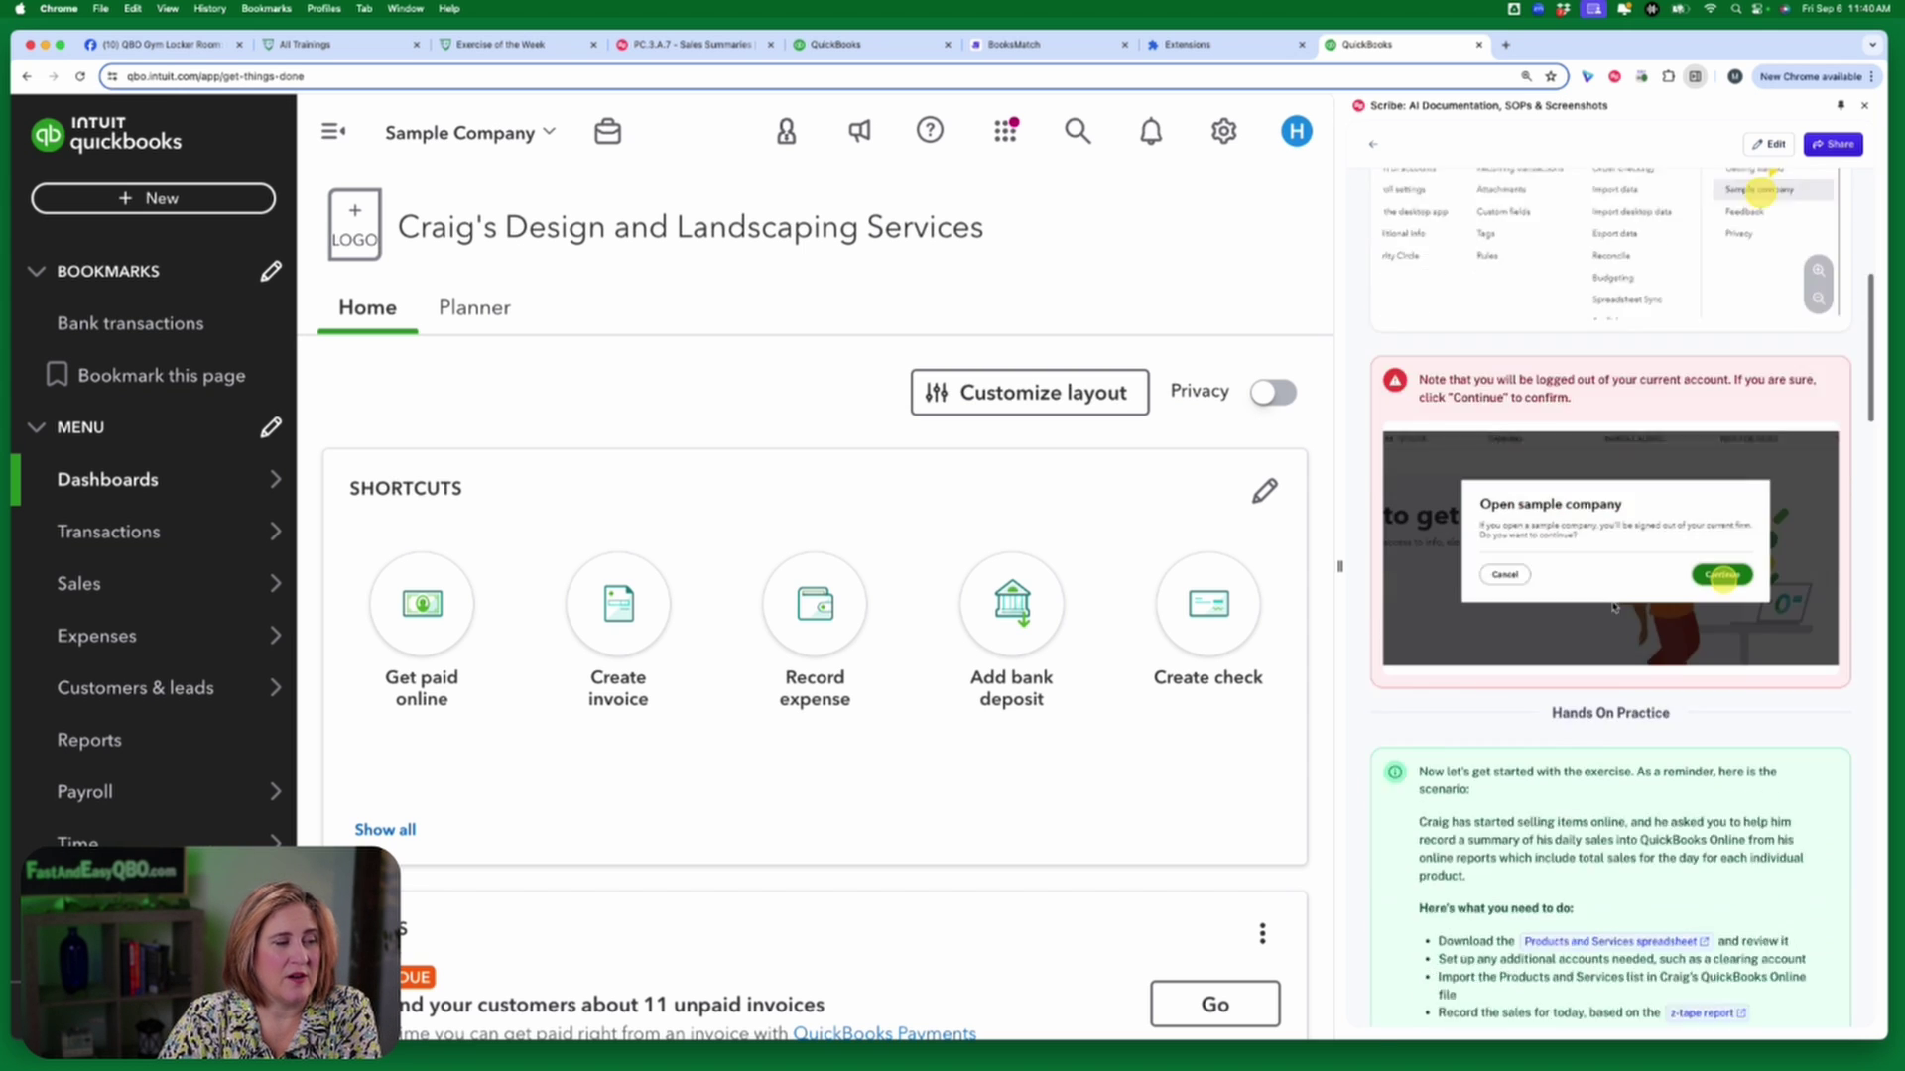
scroll(1613, 607, "down", 1)
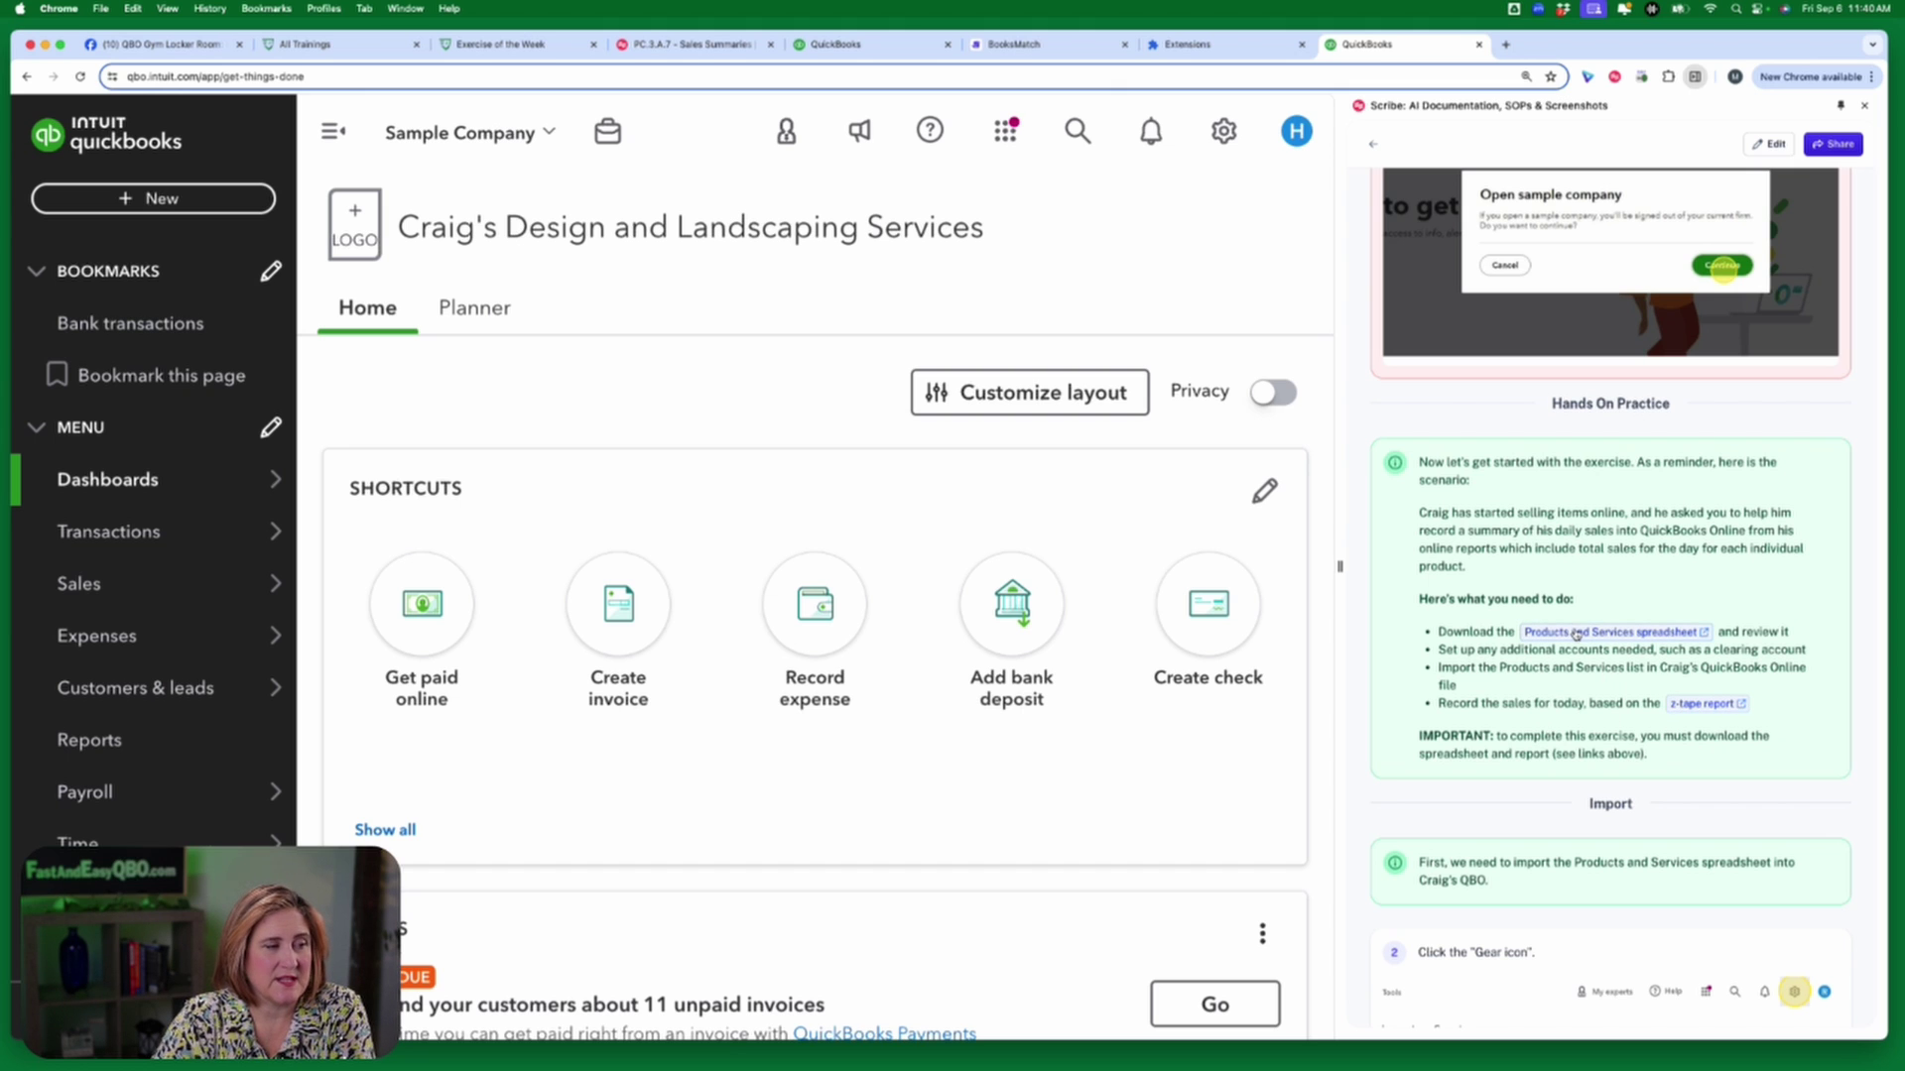
Download the z-tape report linked in the guide and open the downloaded Z-Out.xlsx in Excel.
left_click(1699, 707)
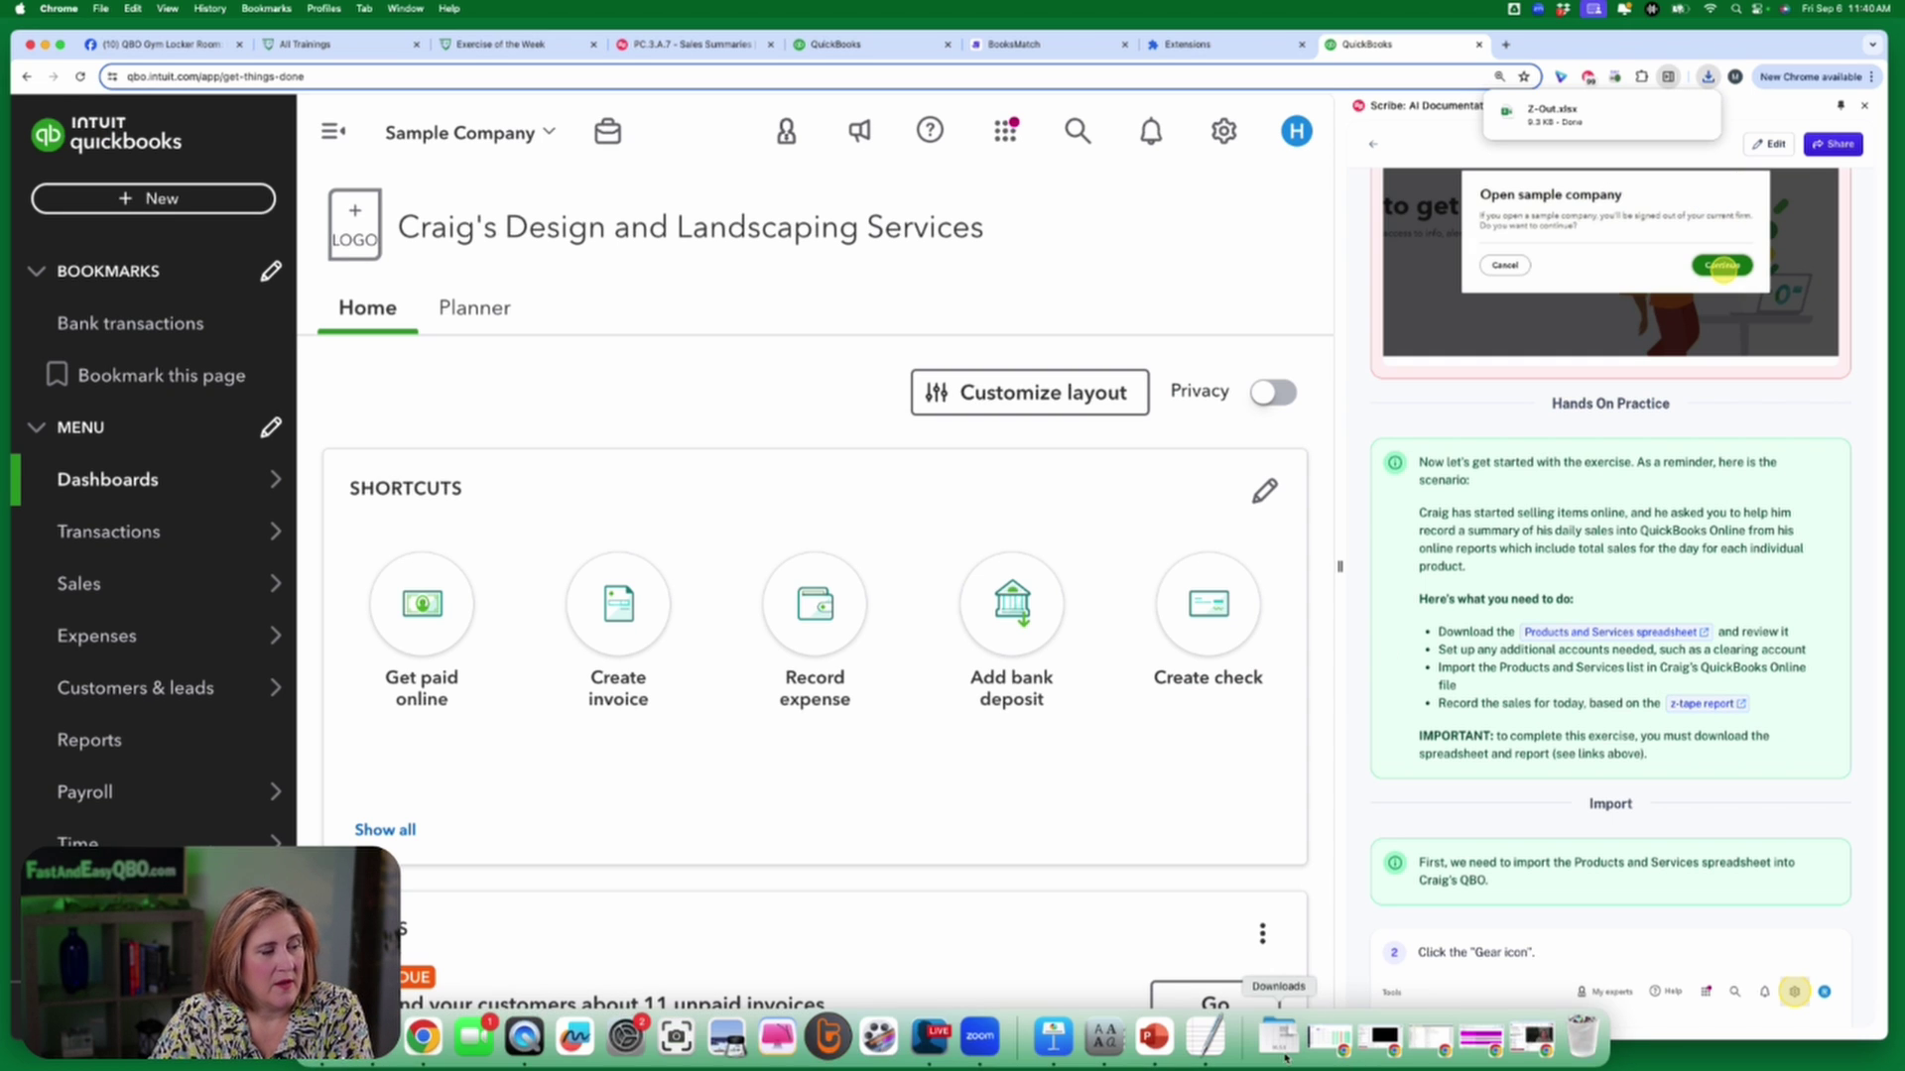
left_click(1278, 1038)
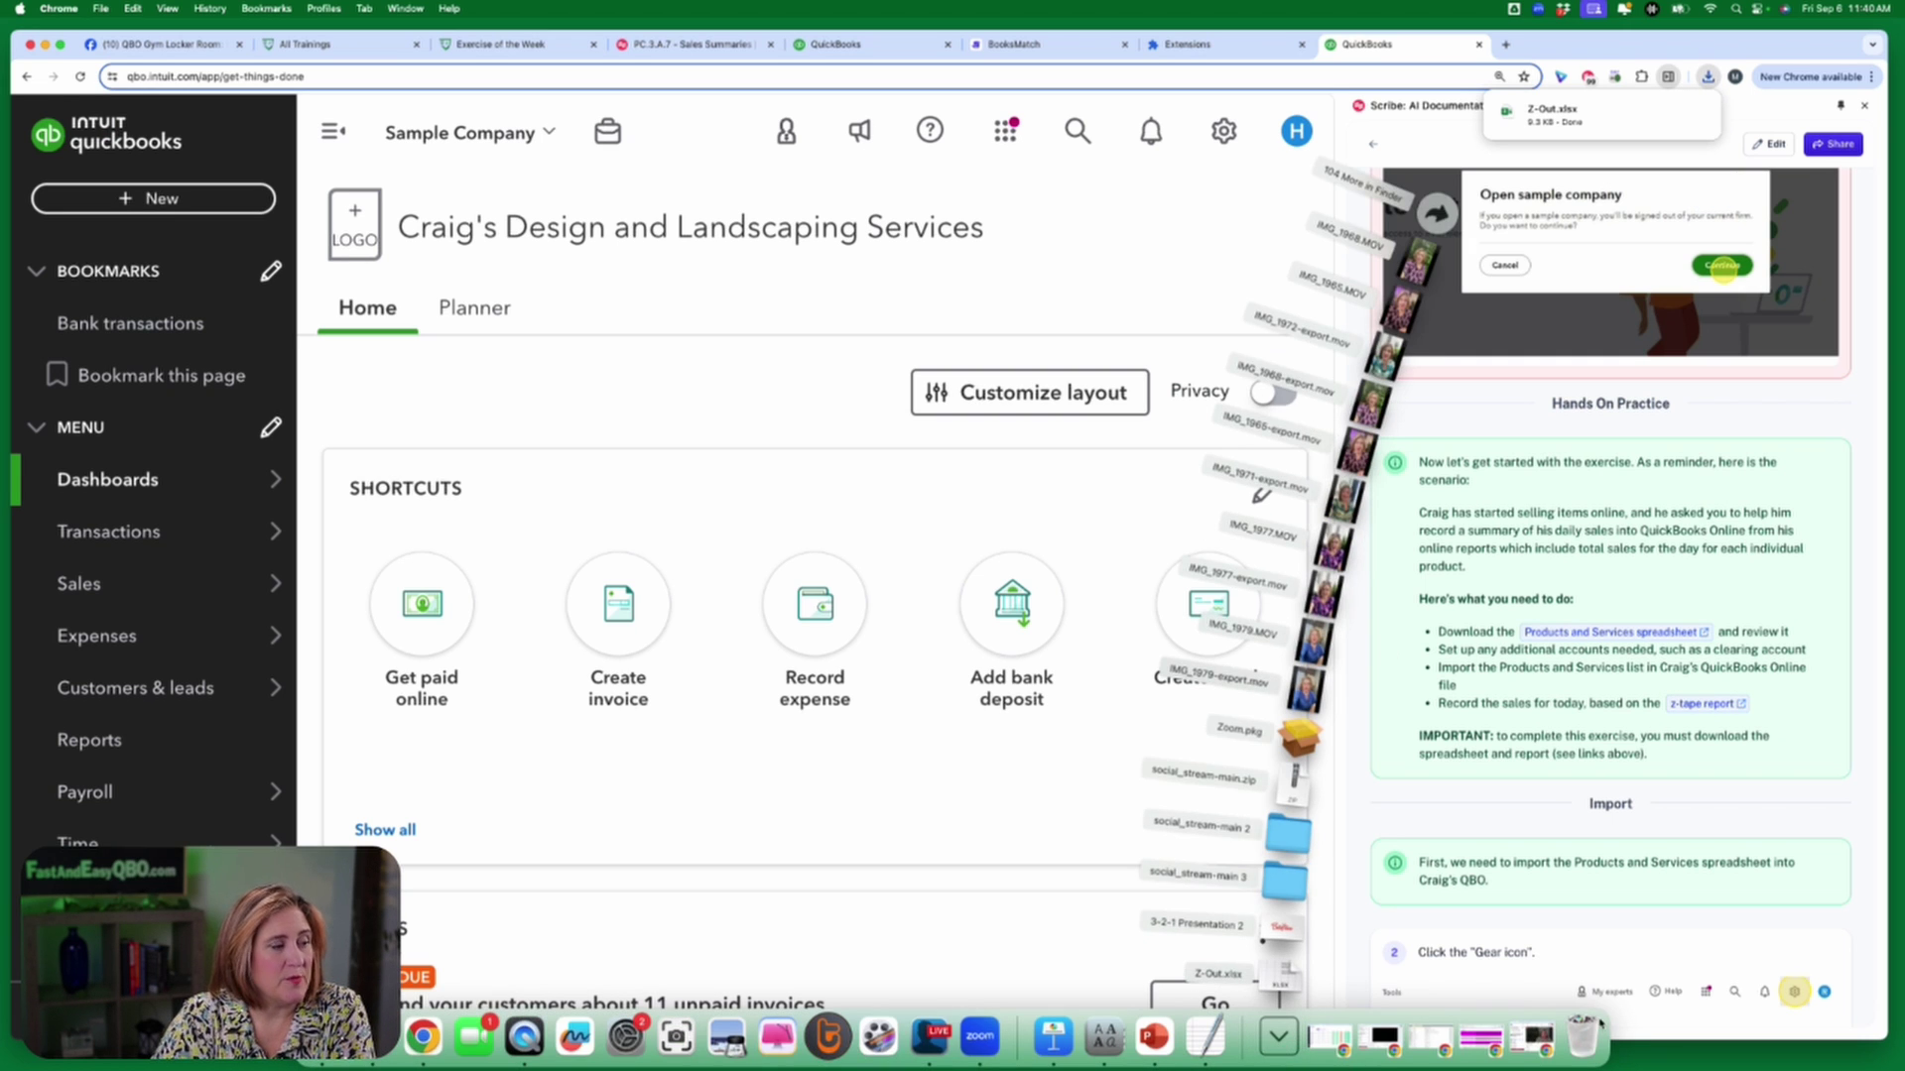
left_click(1272, 980)
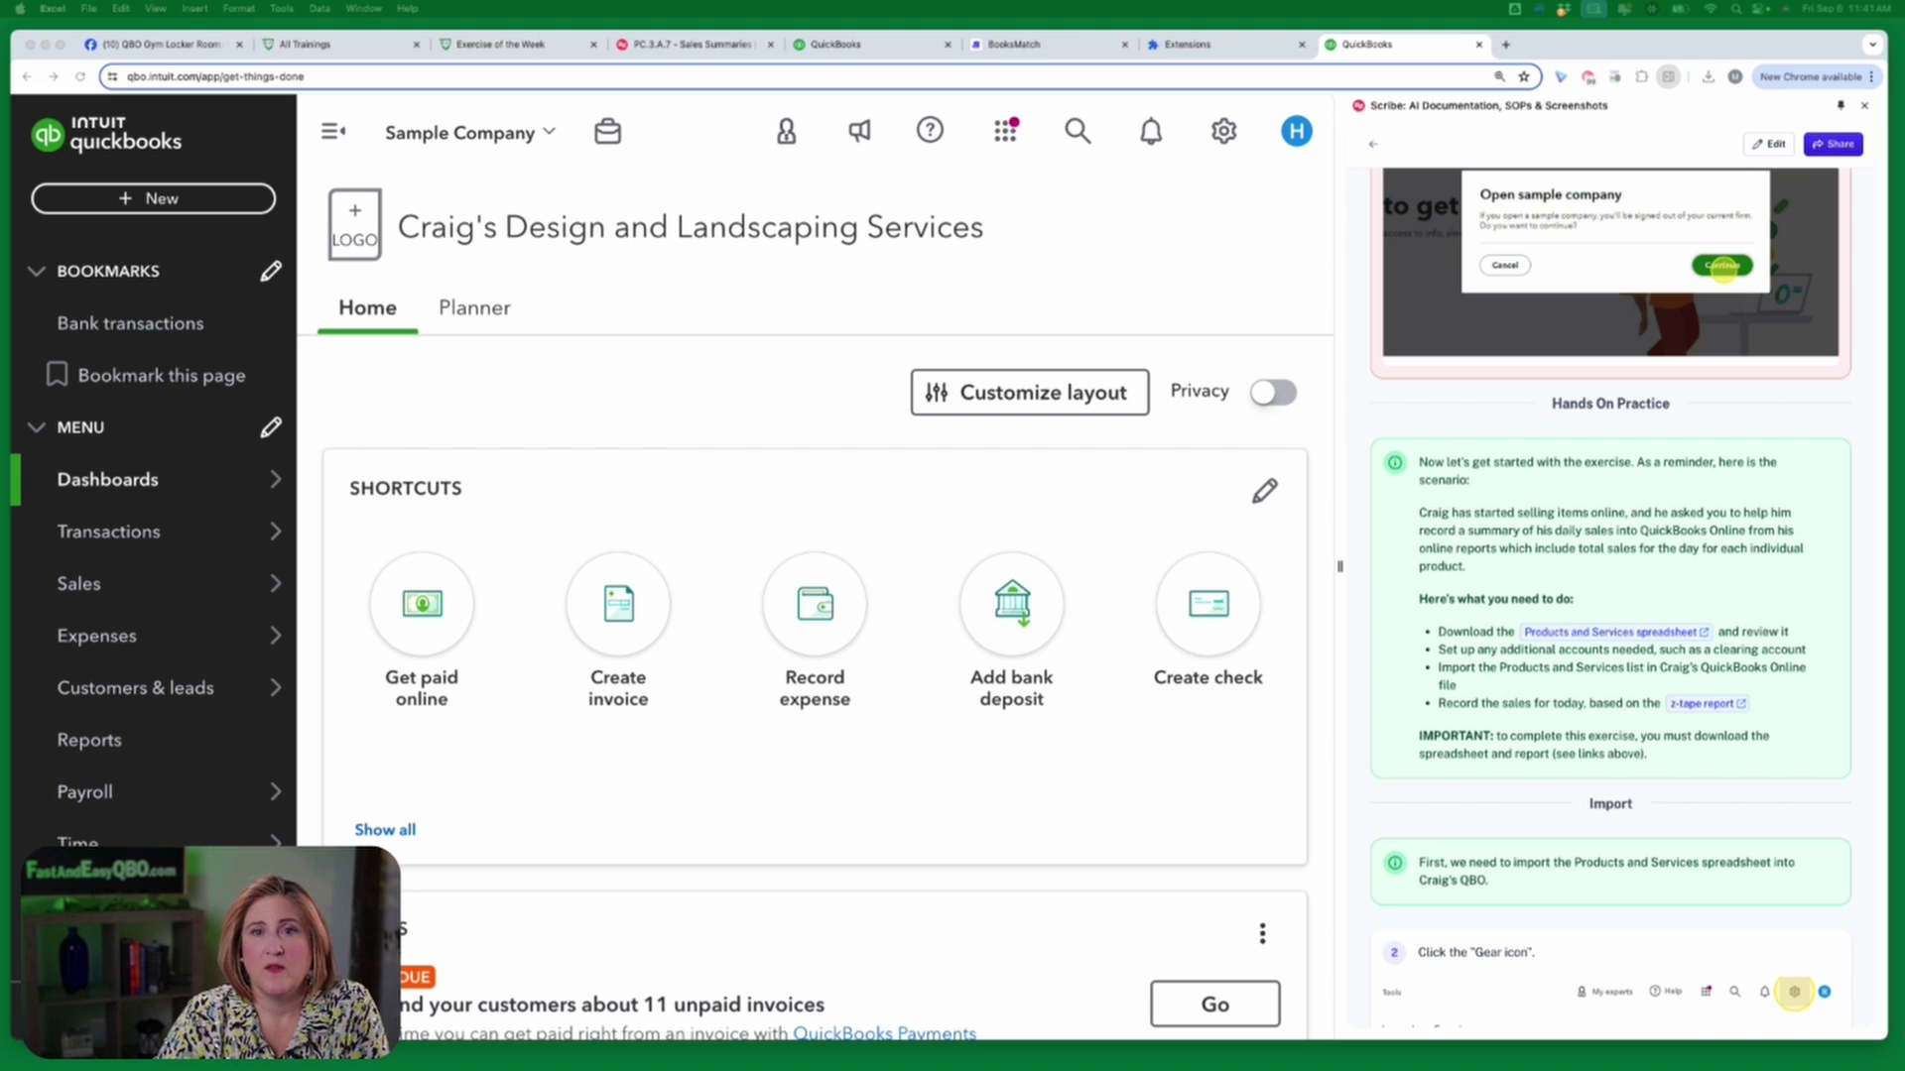
Bring the Z-Out workbook in front of QuickBooks, enlarge its window and magnify the sheet so the daily sales summary is readable.
left_click_drag(1904, 132, 1124, 87)
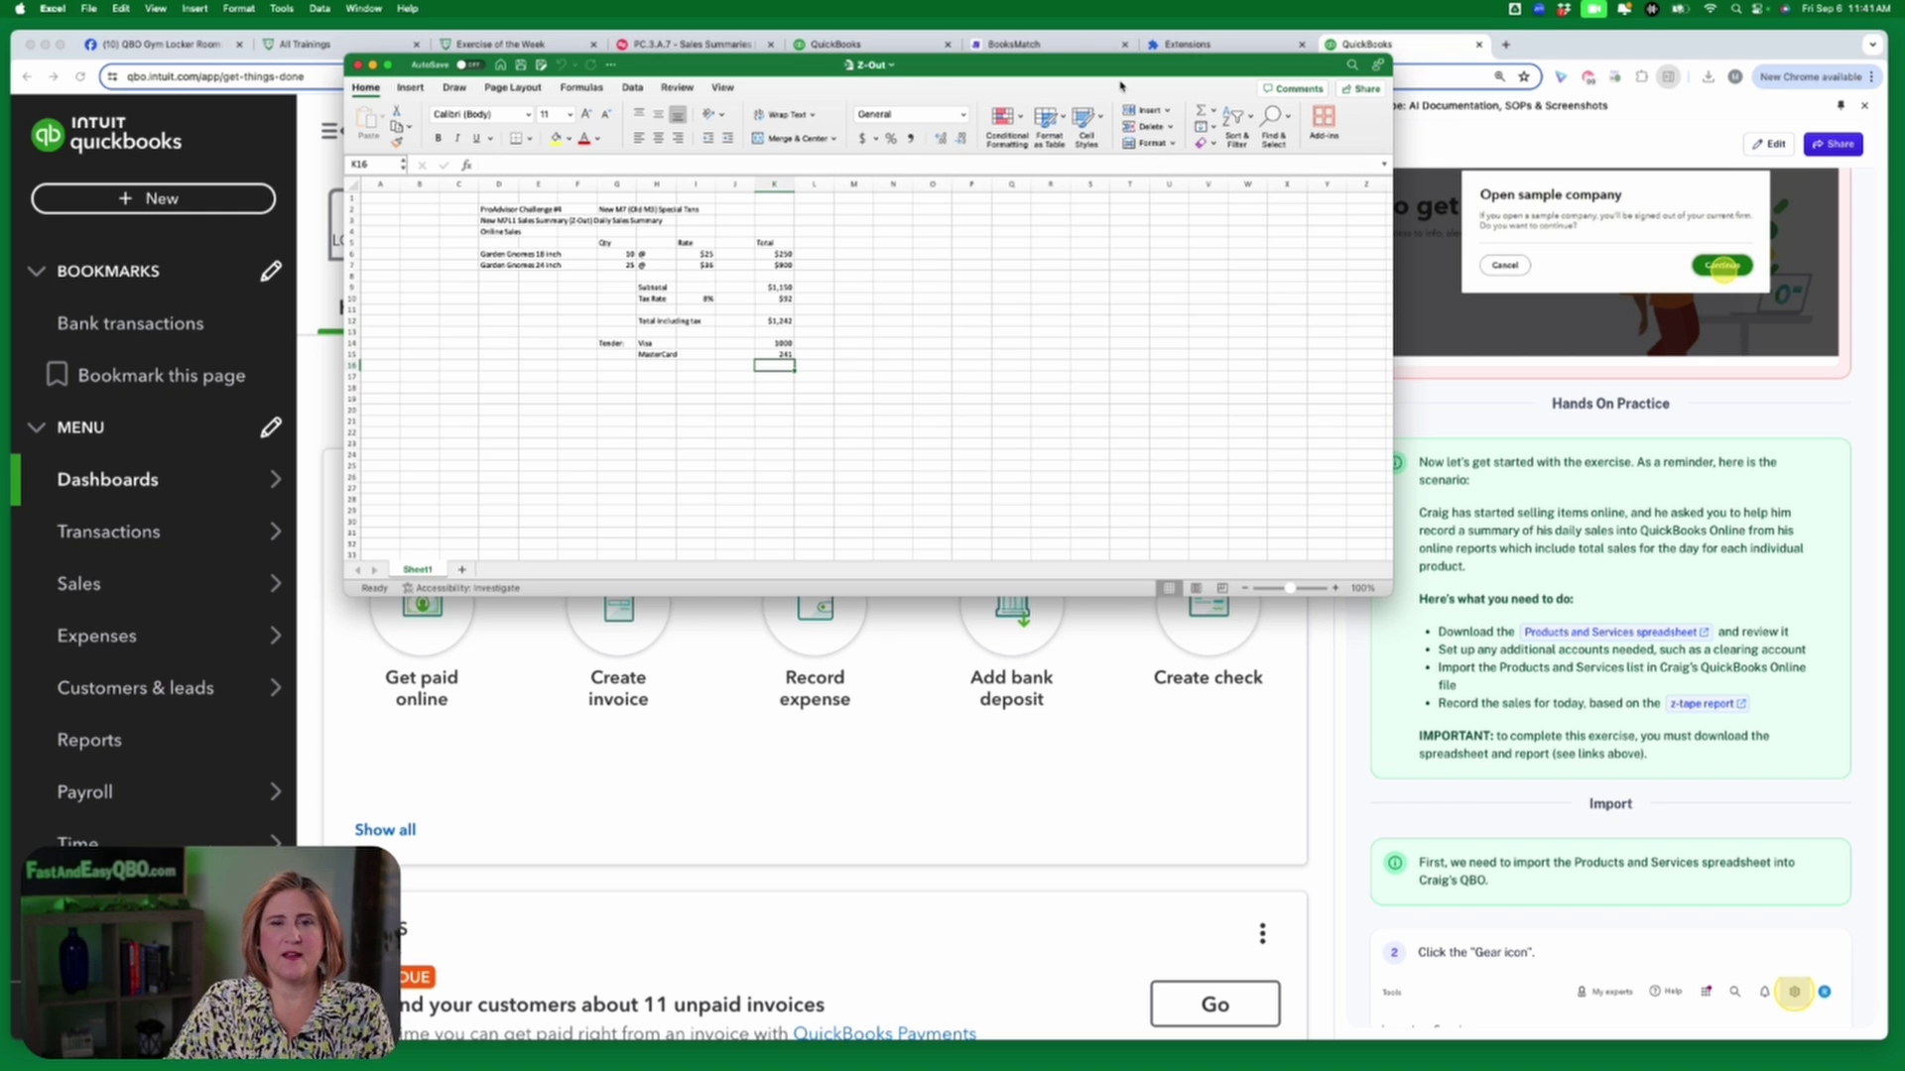
left_click_drag(906, 62, 759, 117)
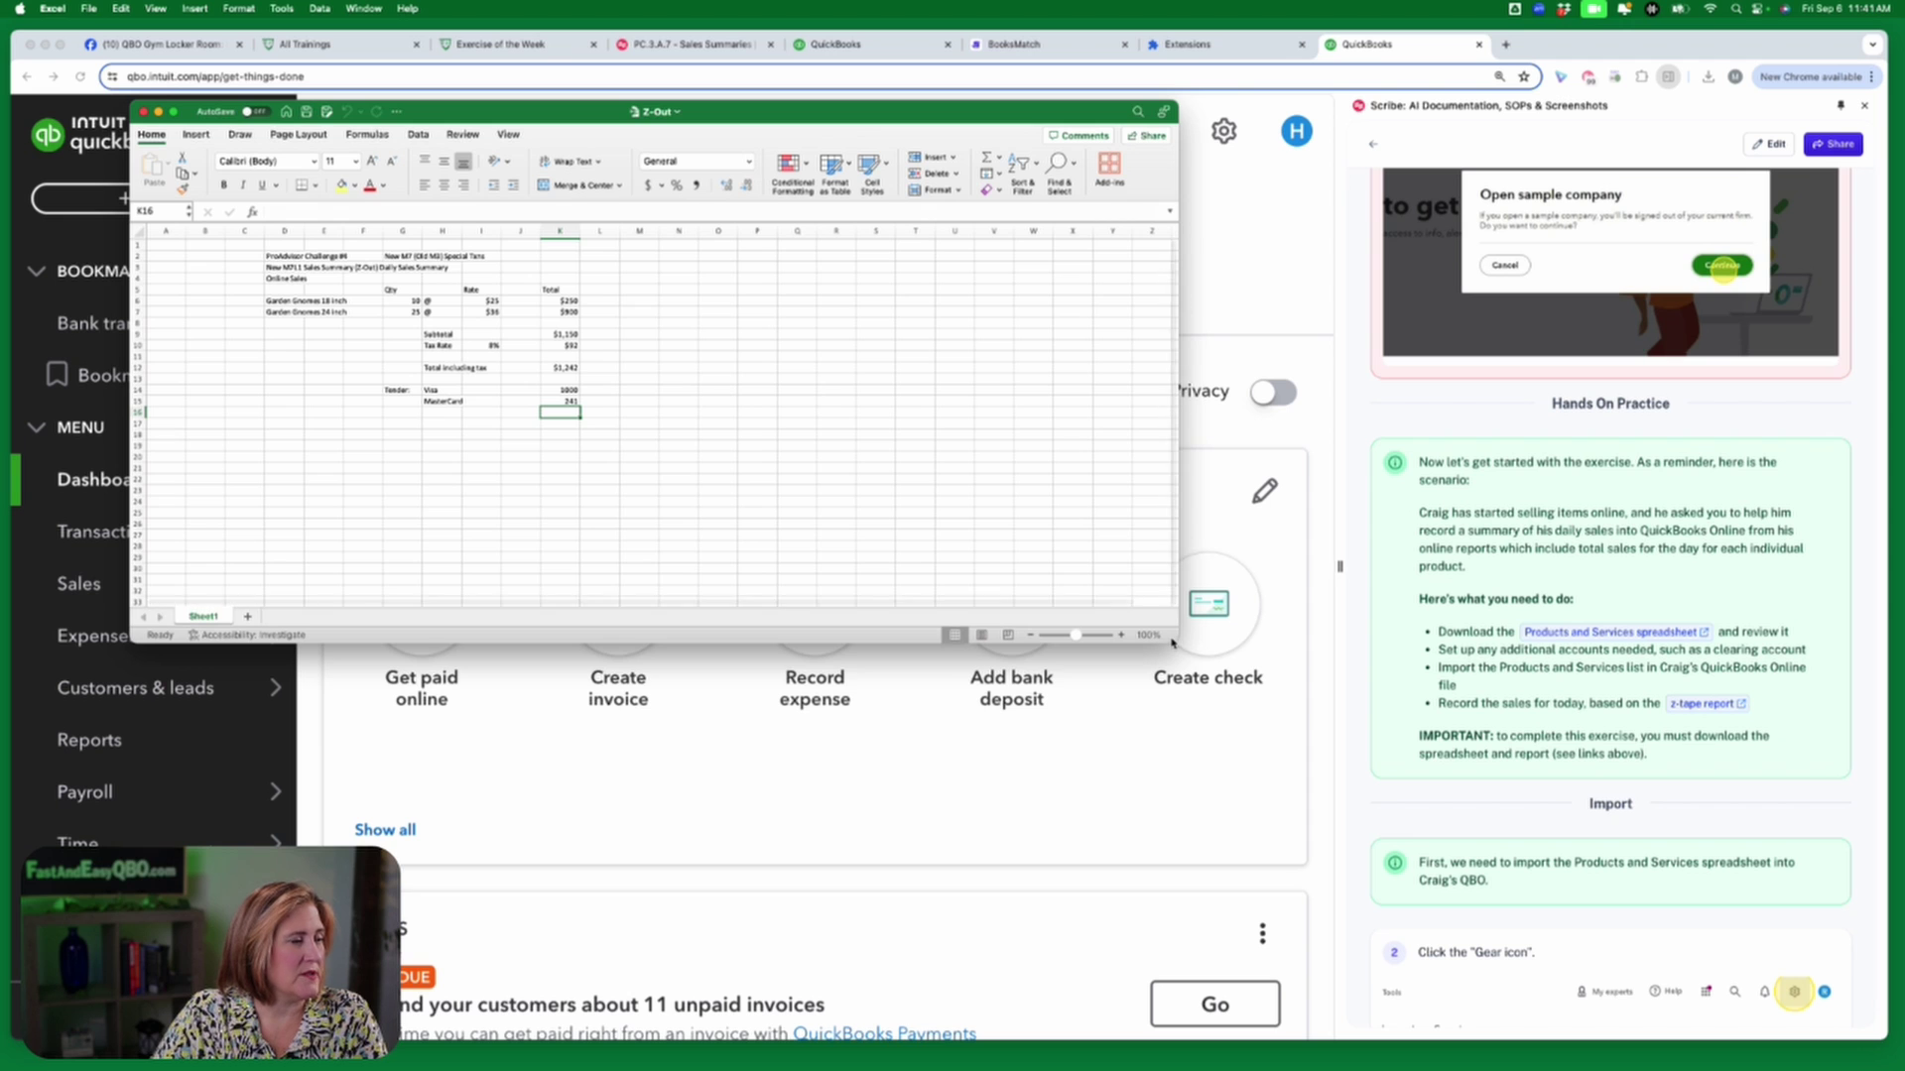
left_click_drag(1190, 638, 1392, 824)
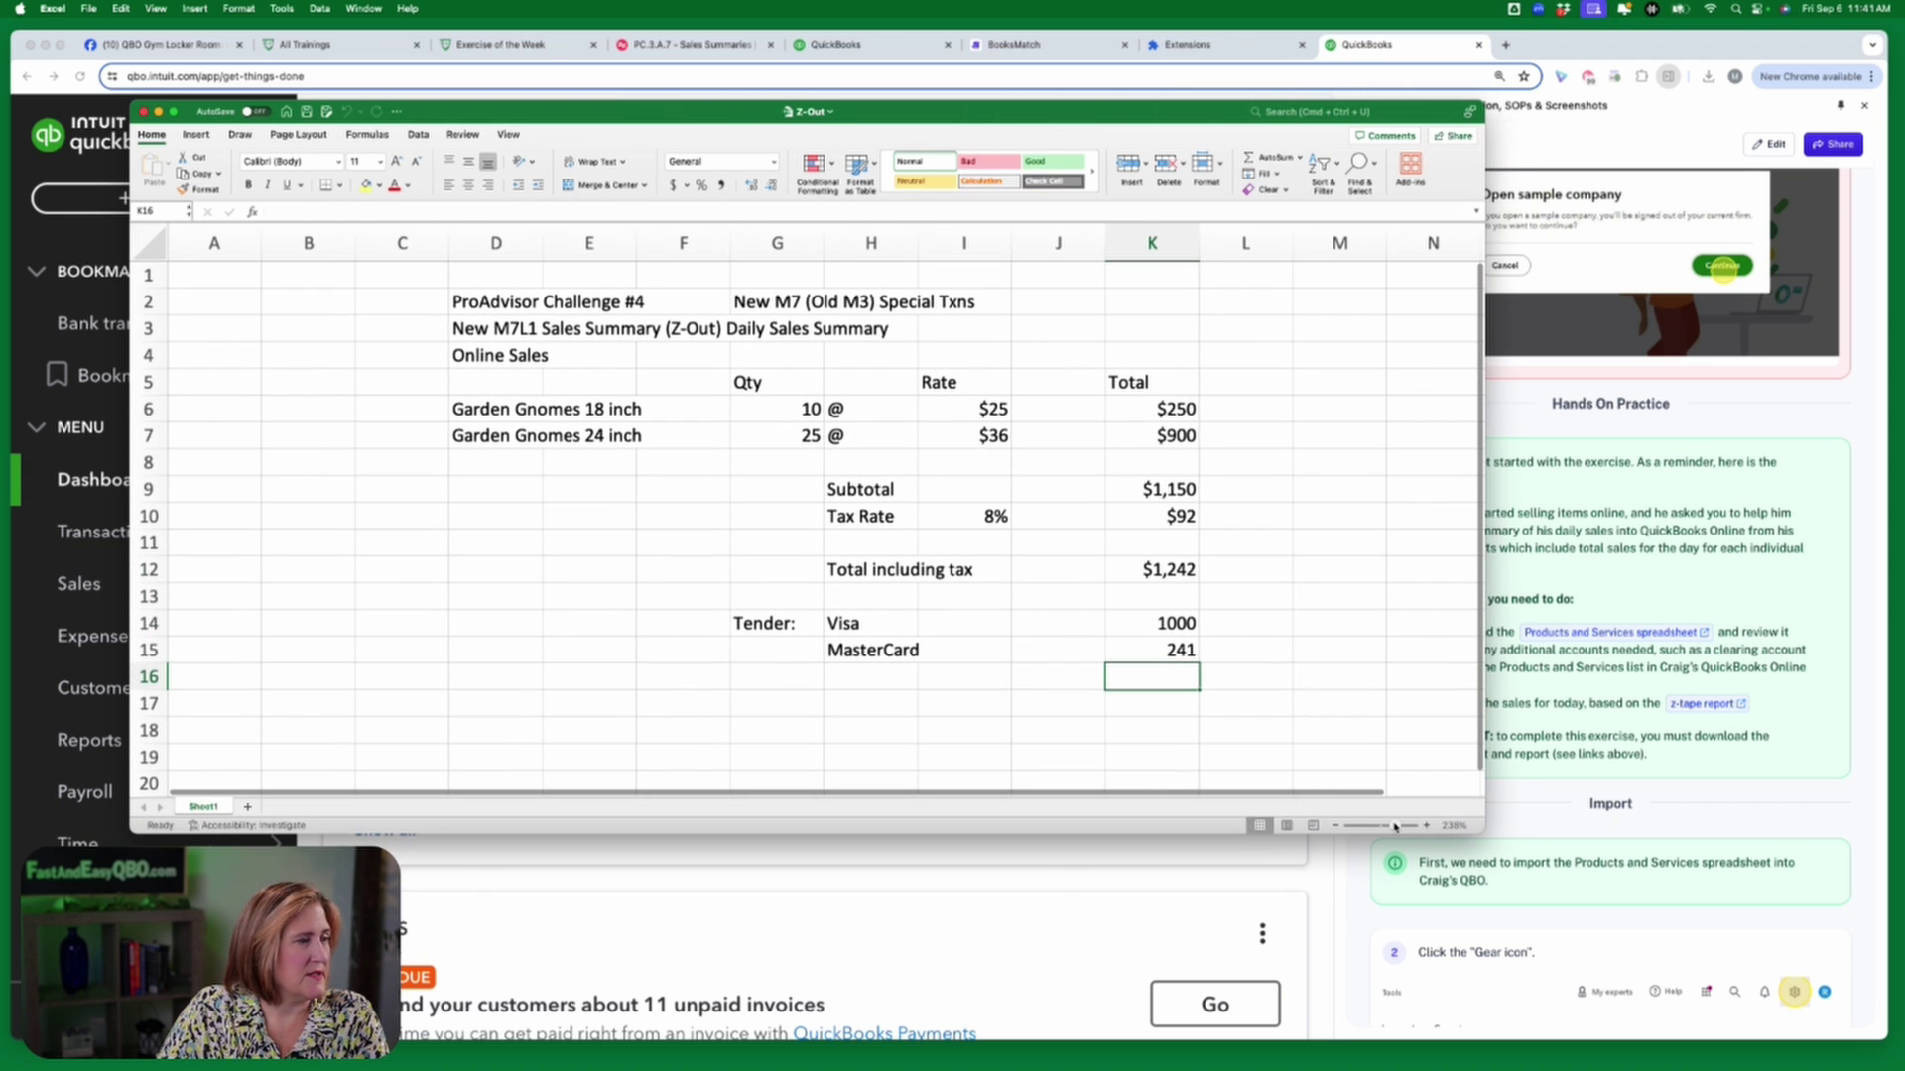
left_click_drag(1258, 794, 1367, 801)
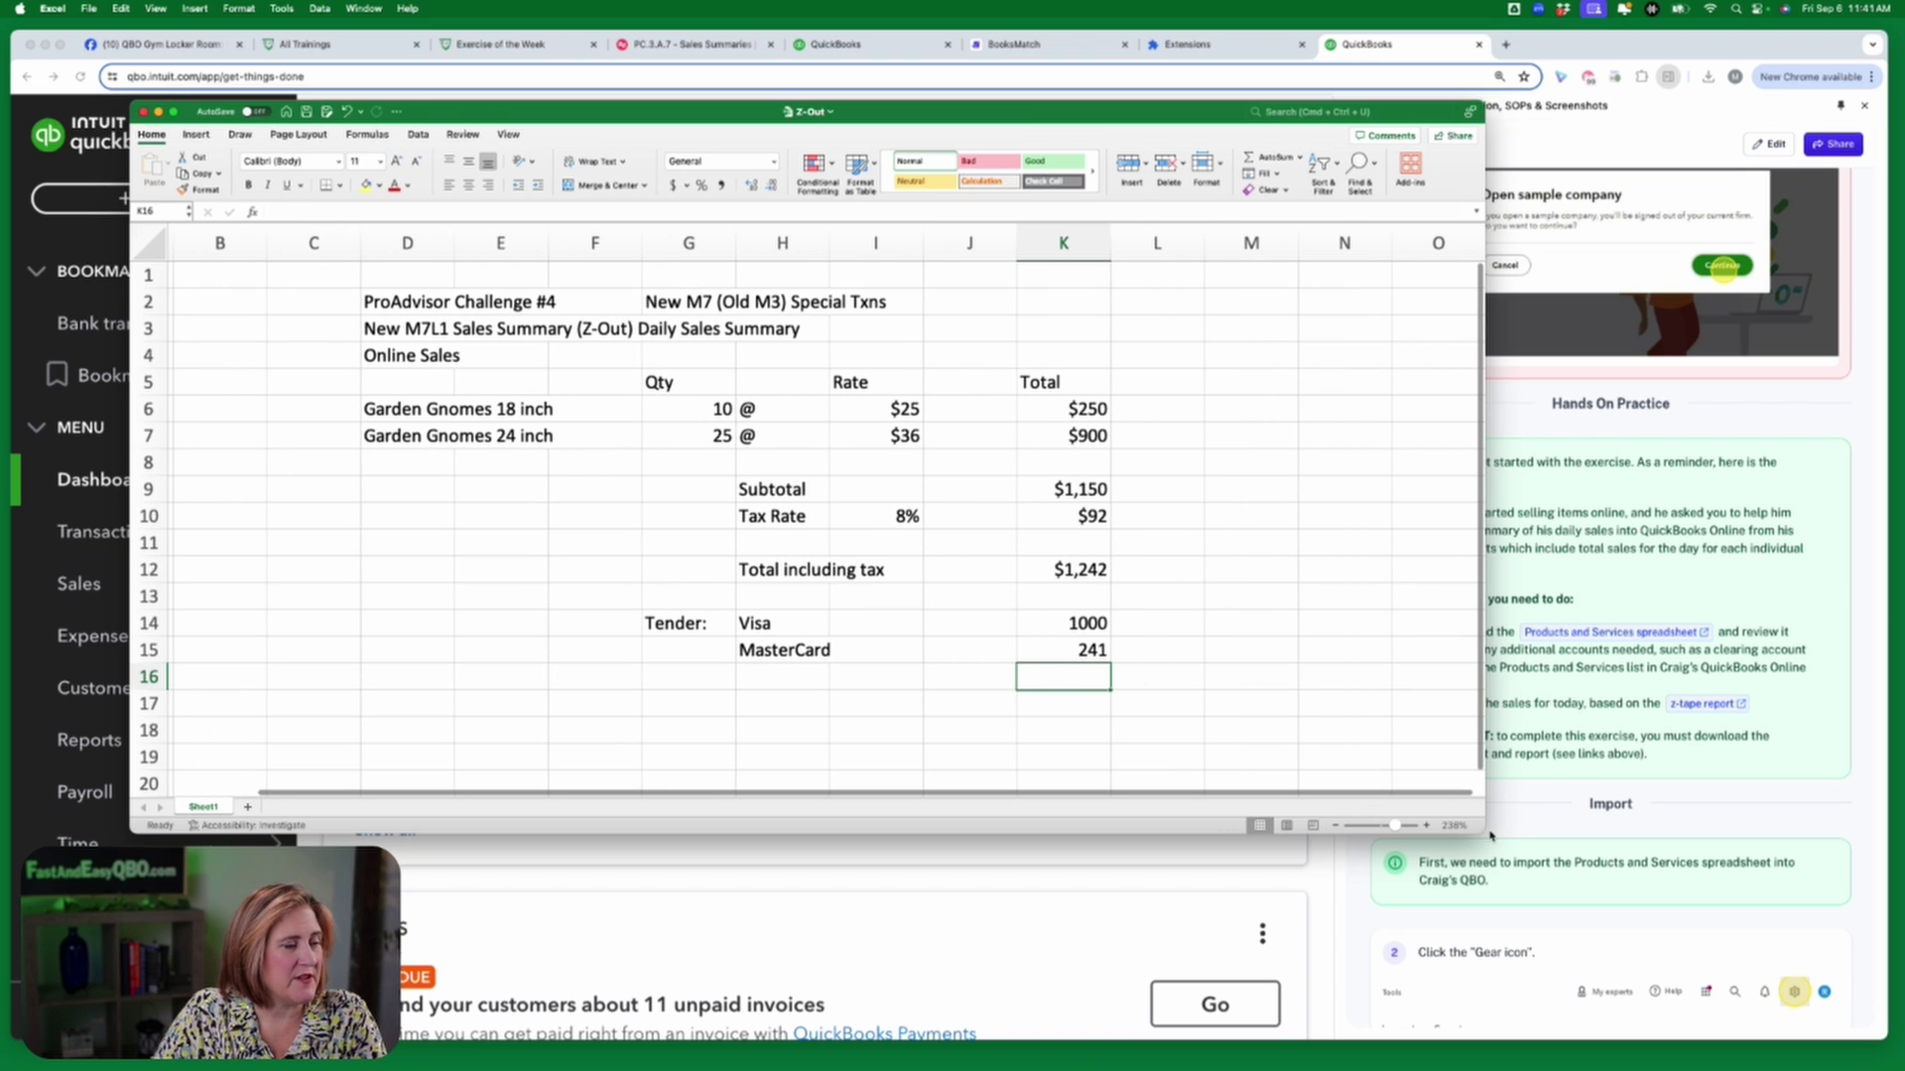
left_click_drag(1485, 834, 1637, 940)
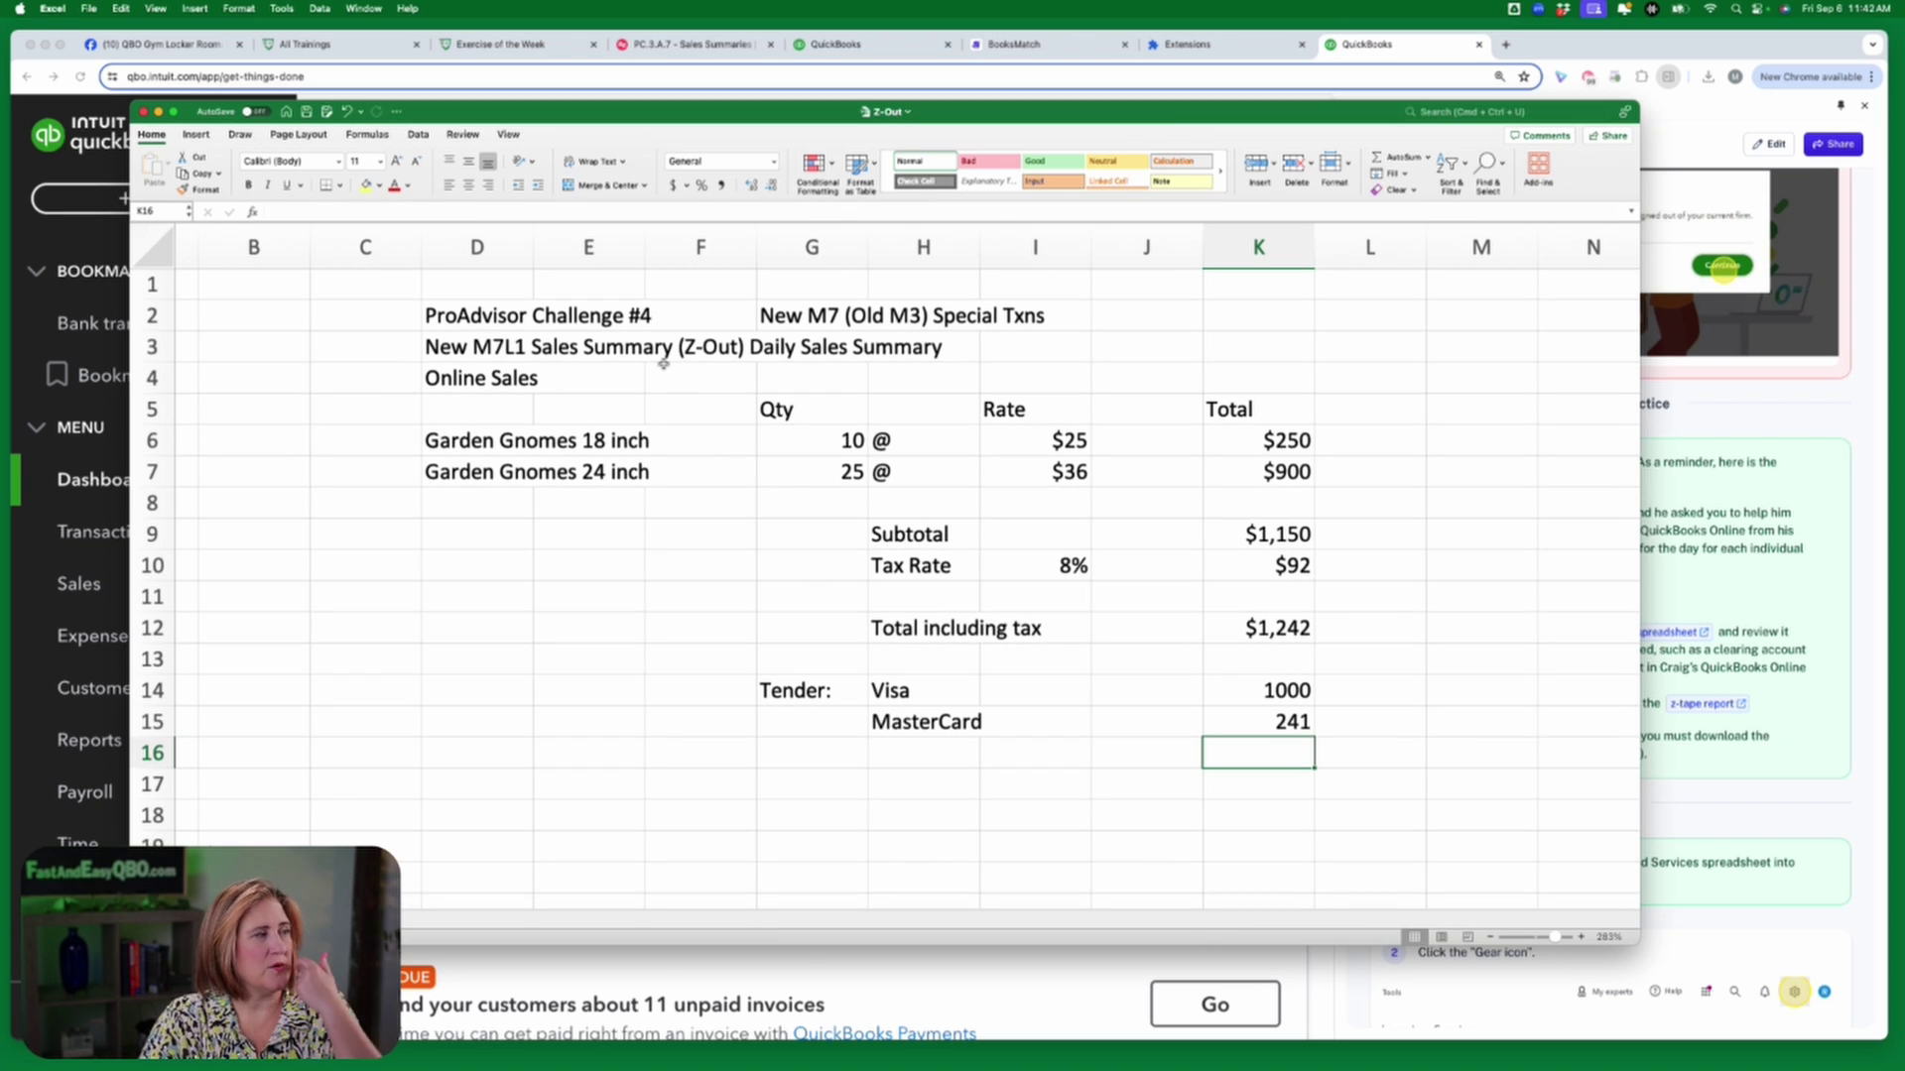
Review the quantity, rate and total of the Garden Gnomes 18 inch and 24 inch lines in the sales summary.
left_click(969, 474)
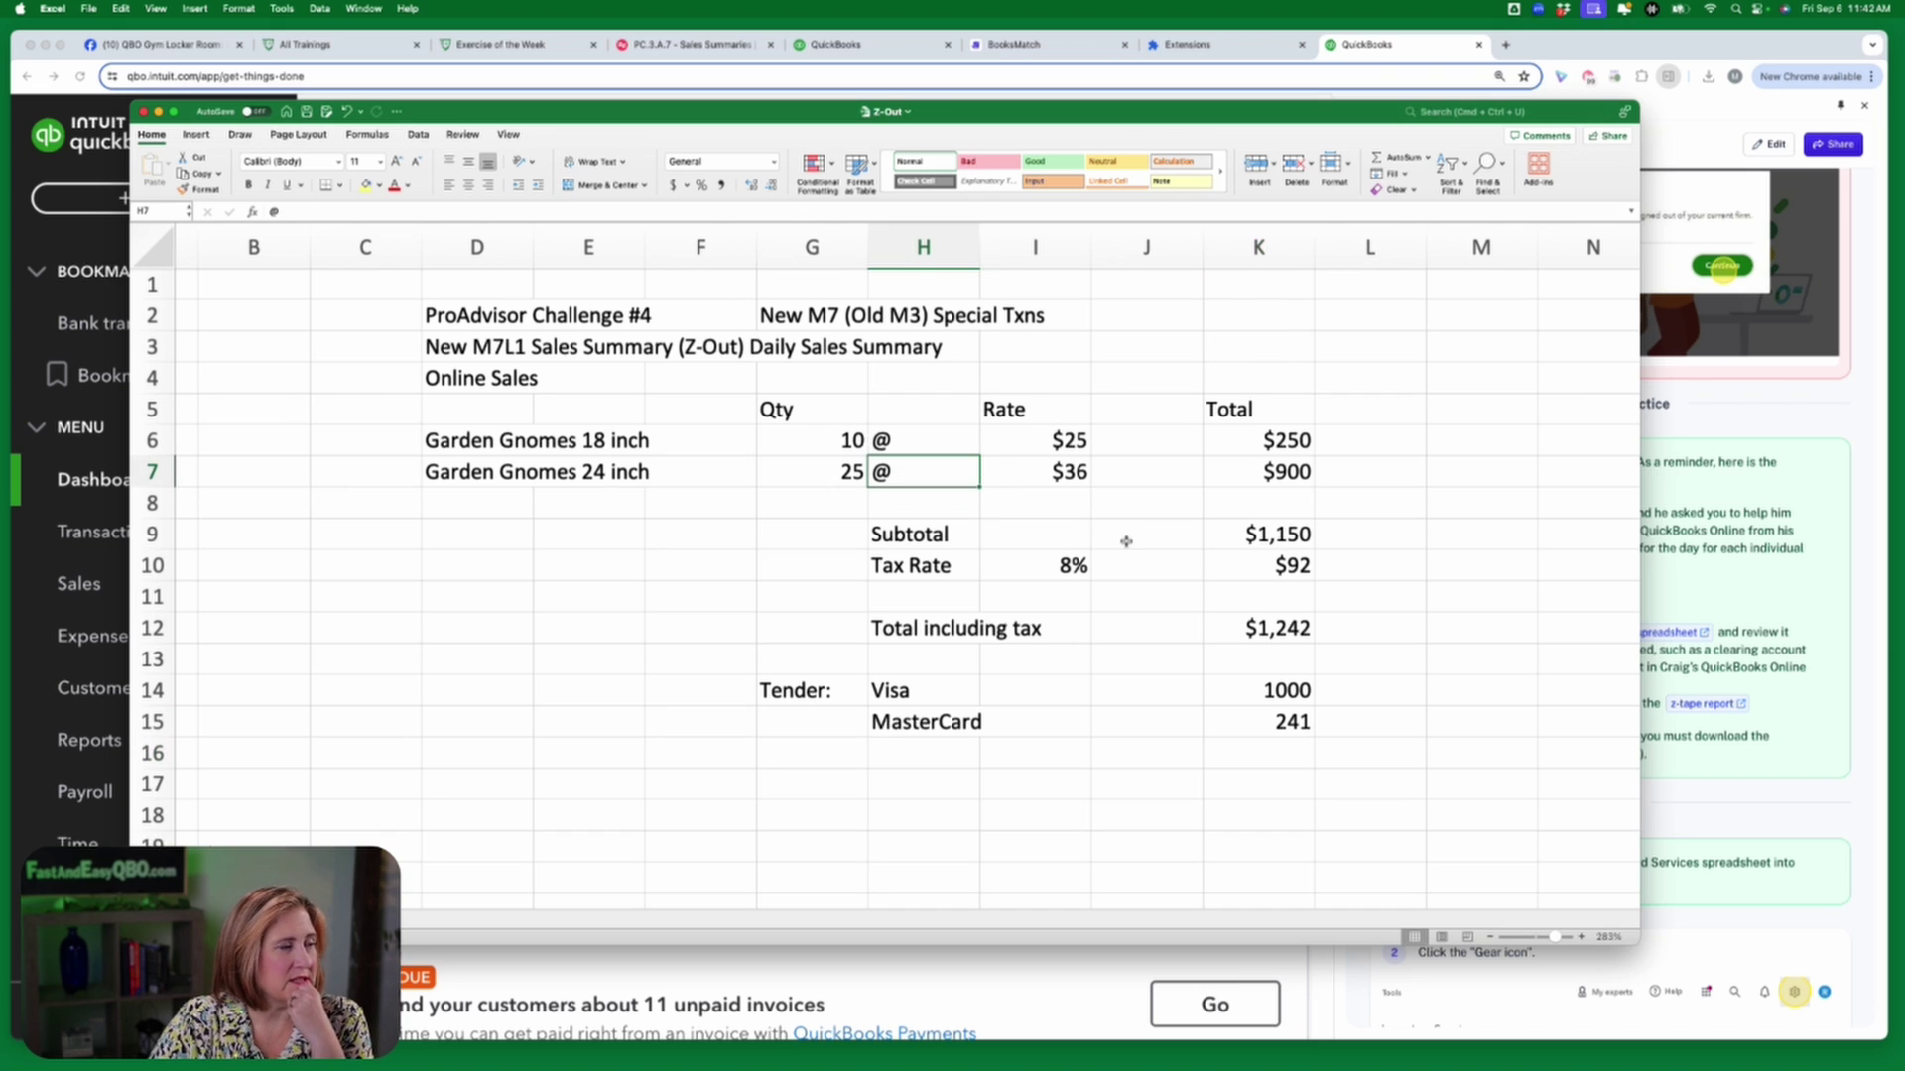
left_click(1382, 548)
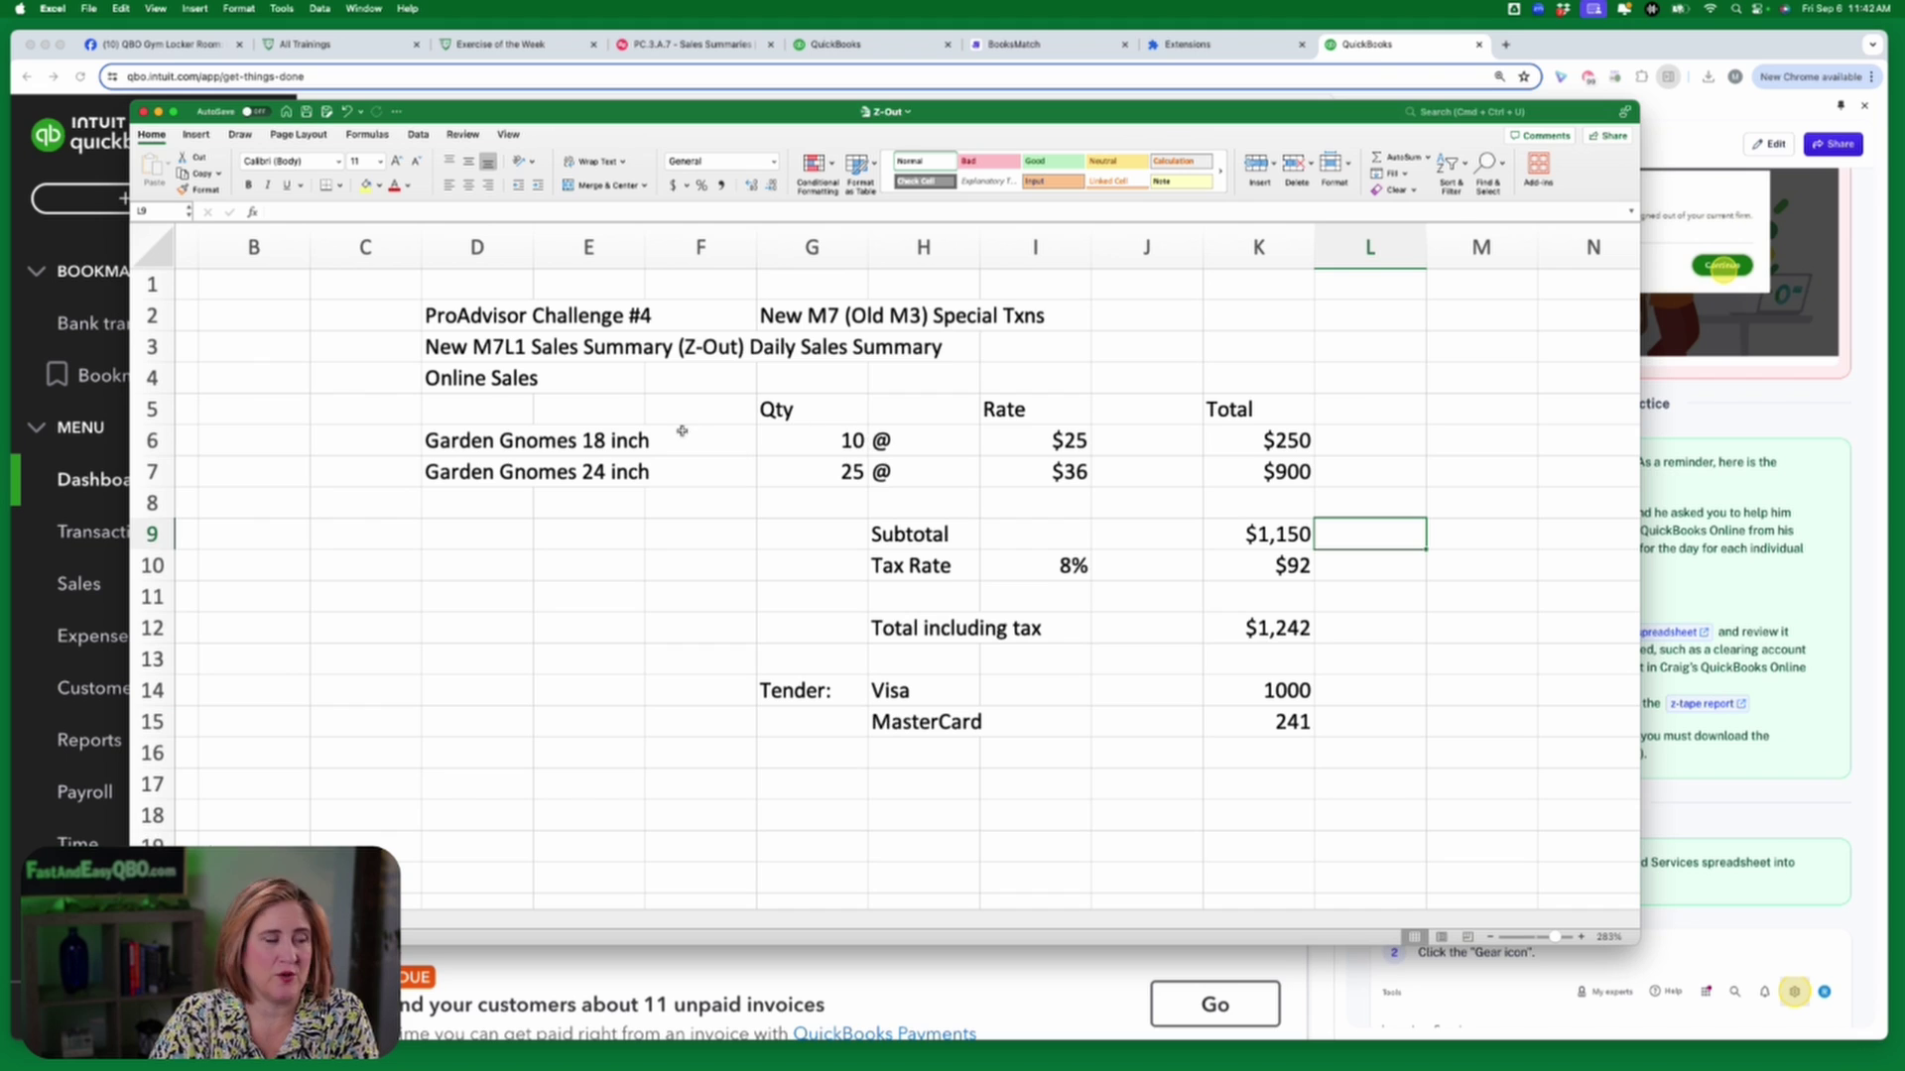
left_click(599, 450)
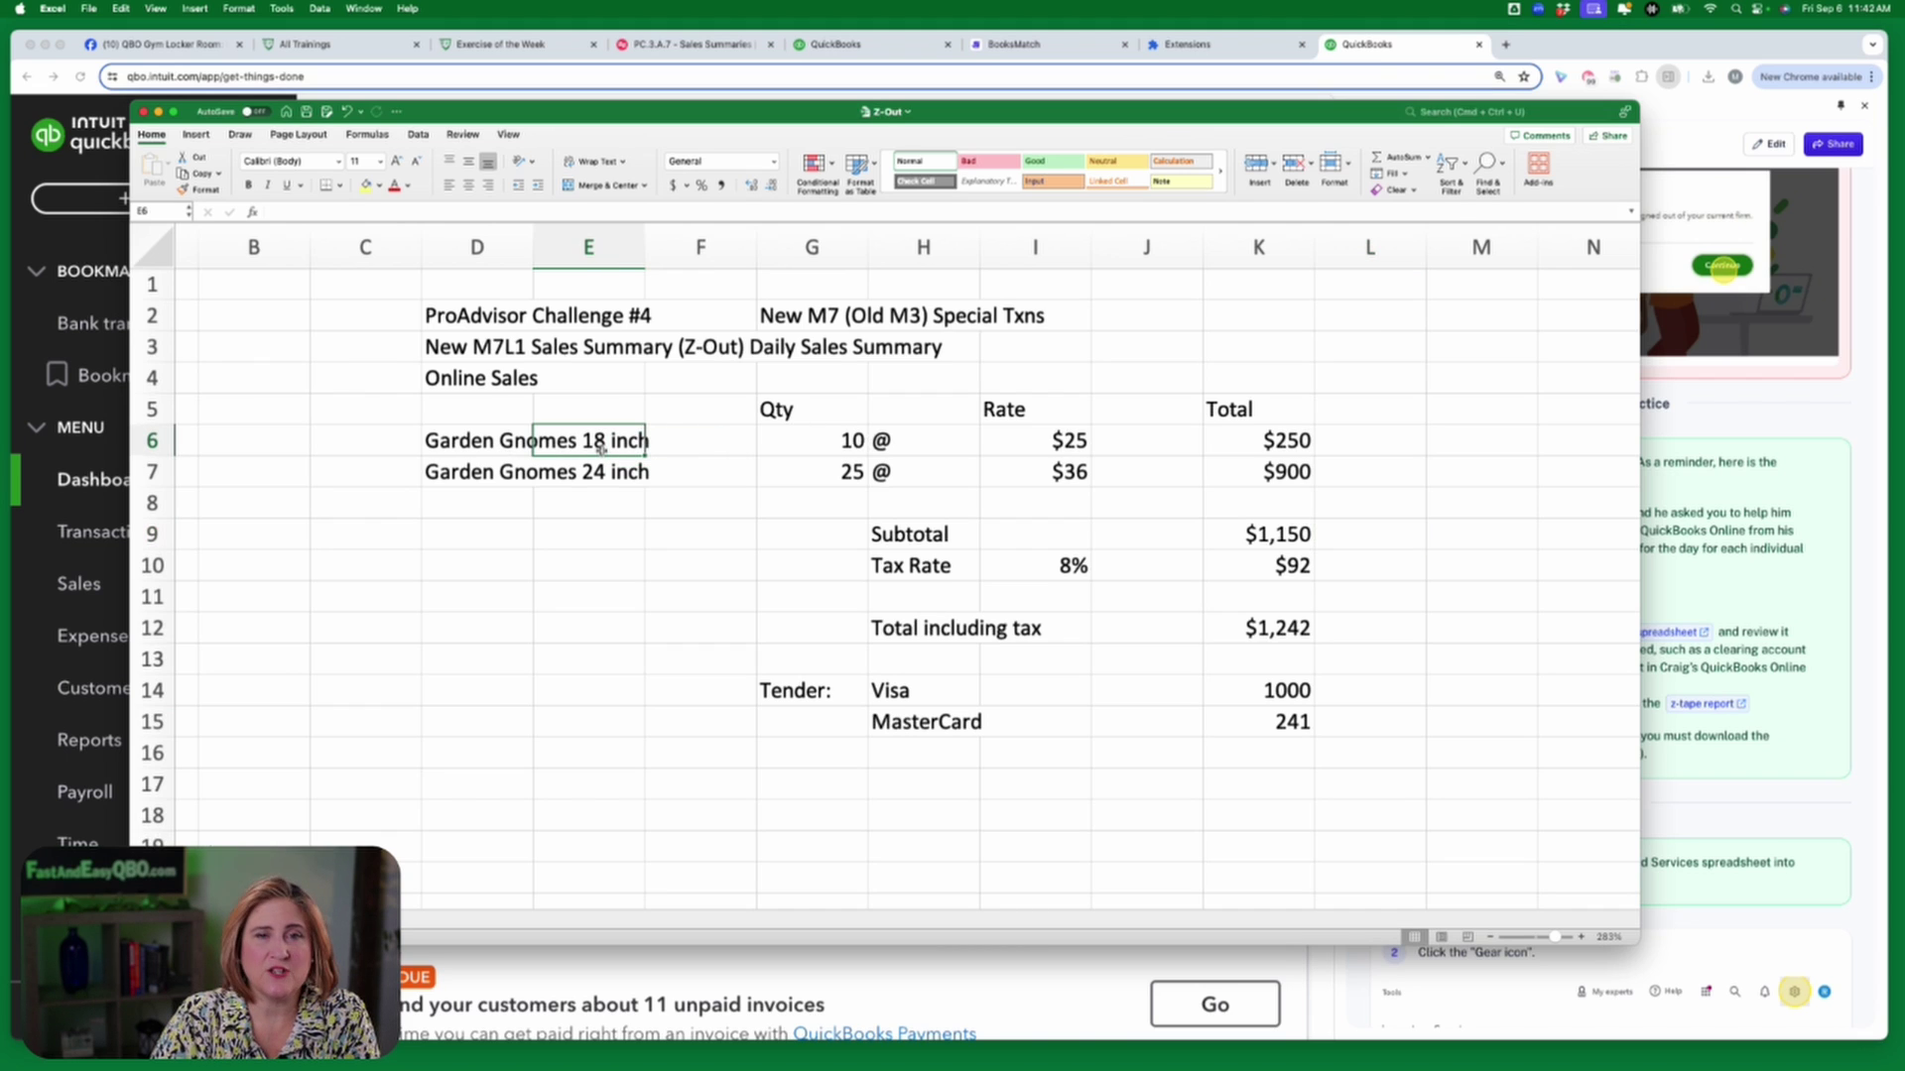
left_click(602, 476)
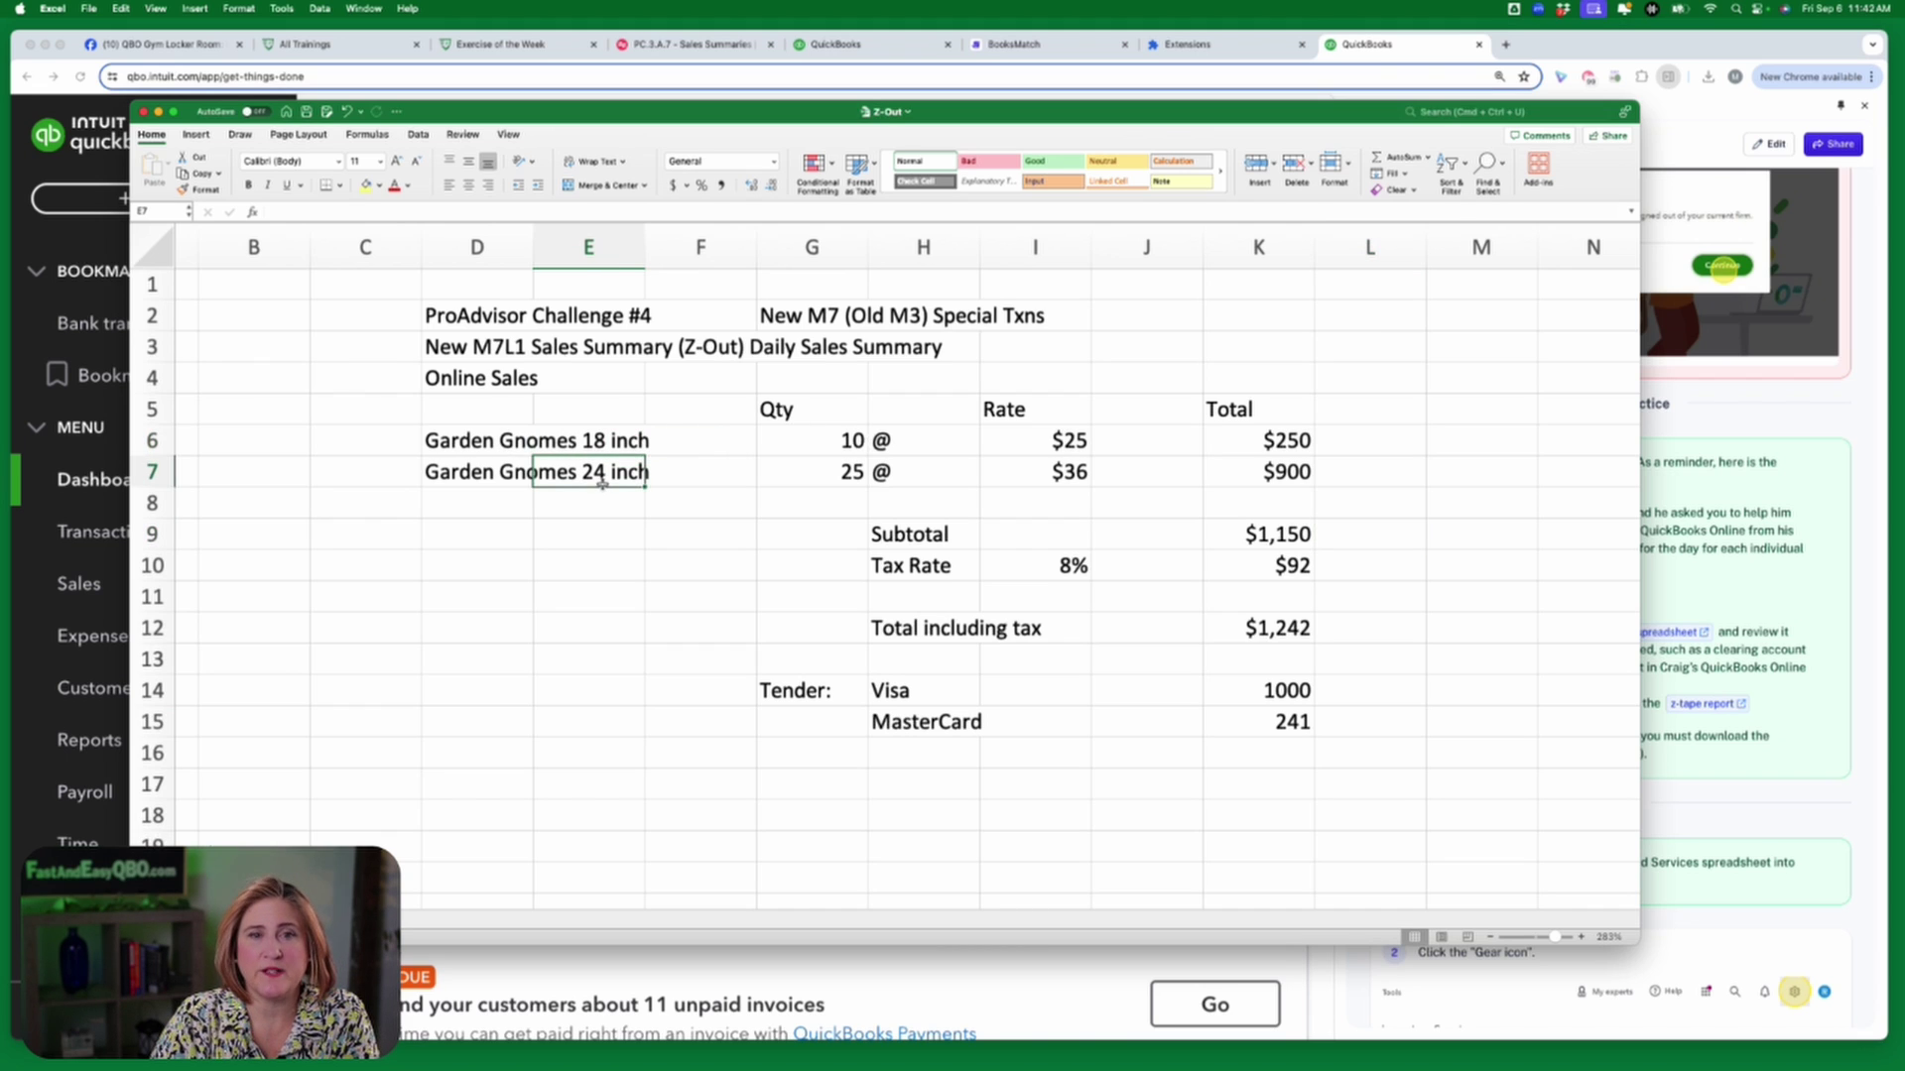
left_click(787, 459)
left_click(792, 449)
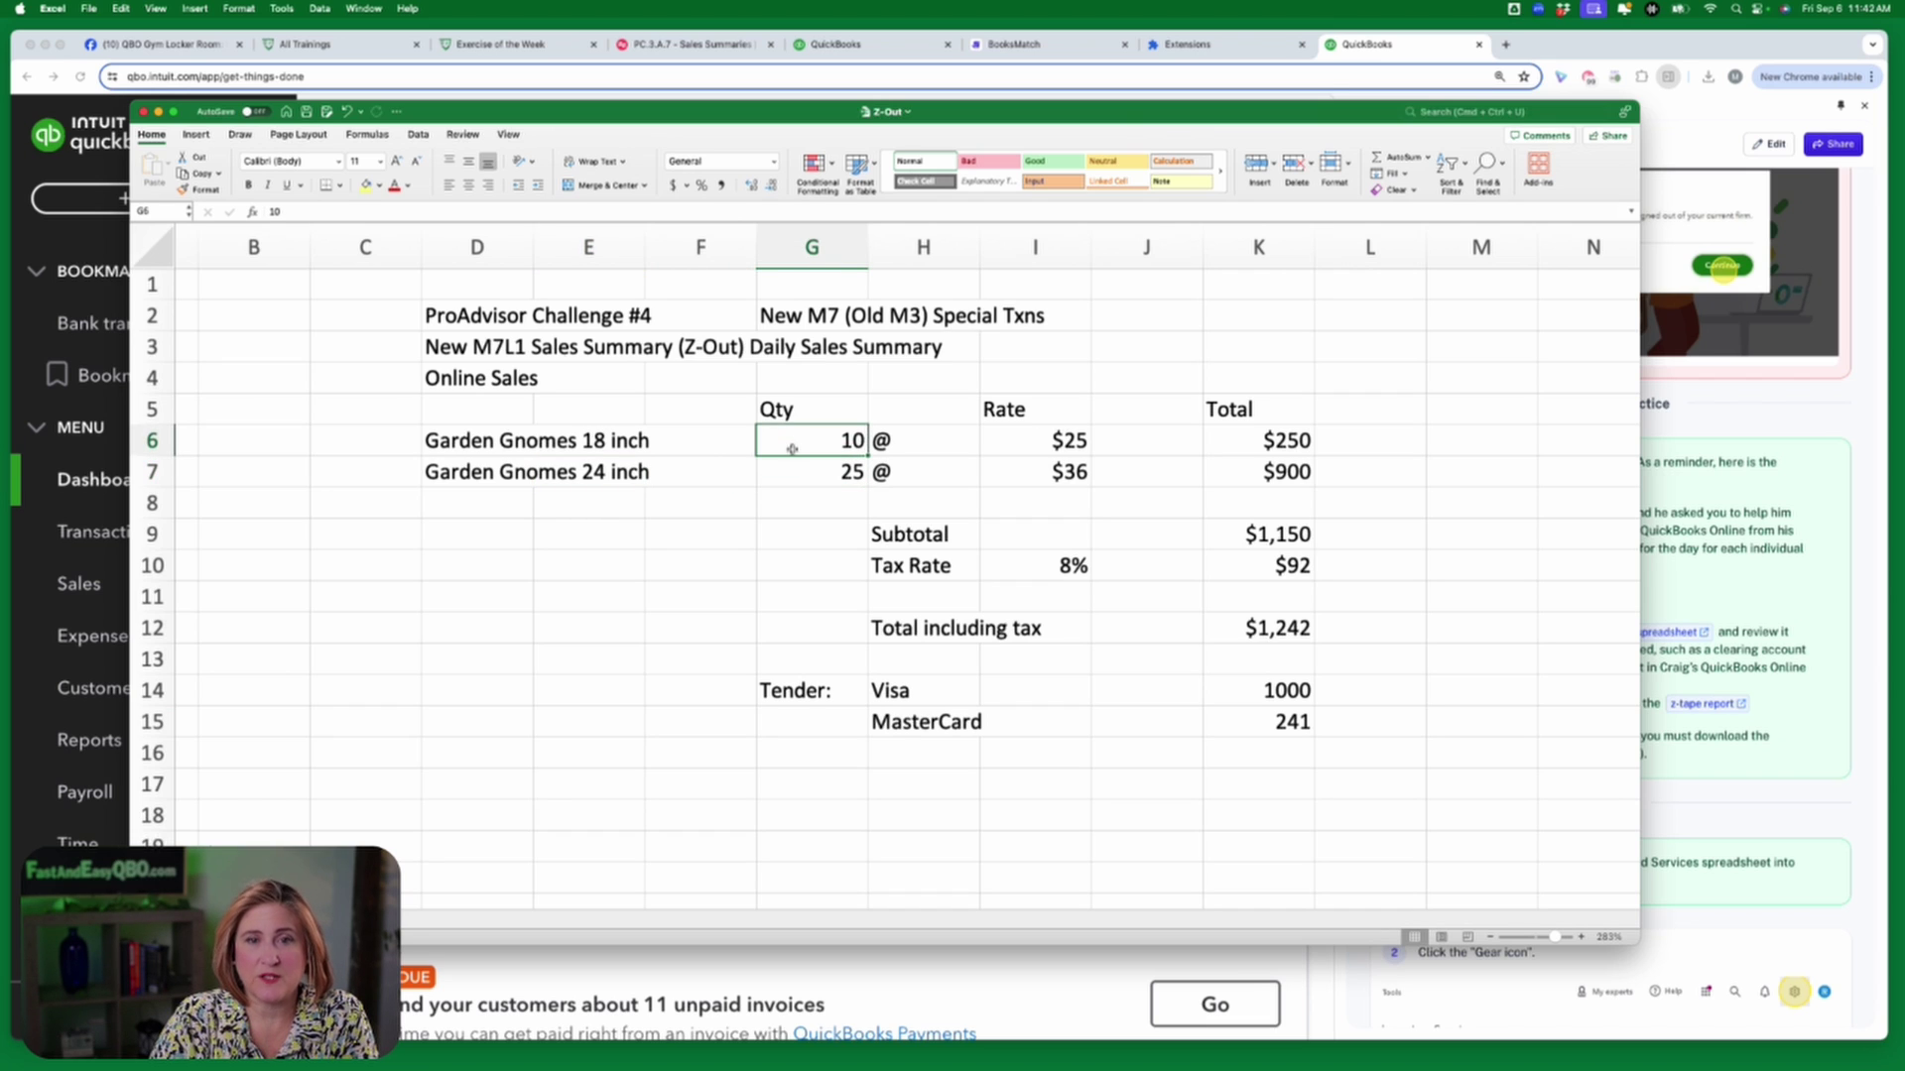
left_click(791, 478)
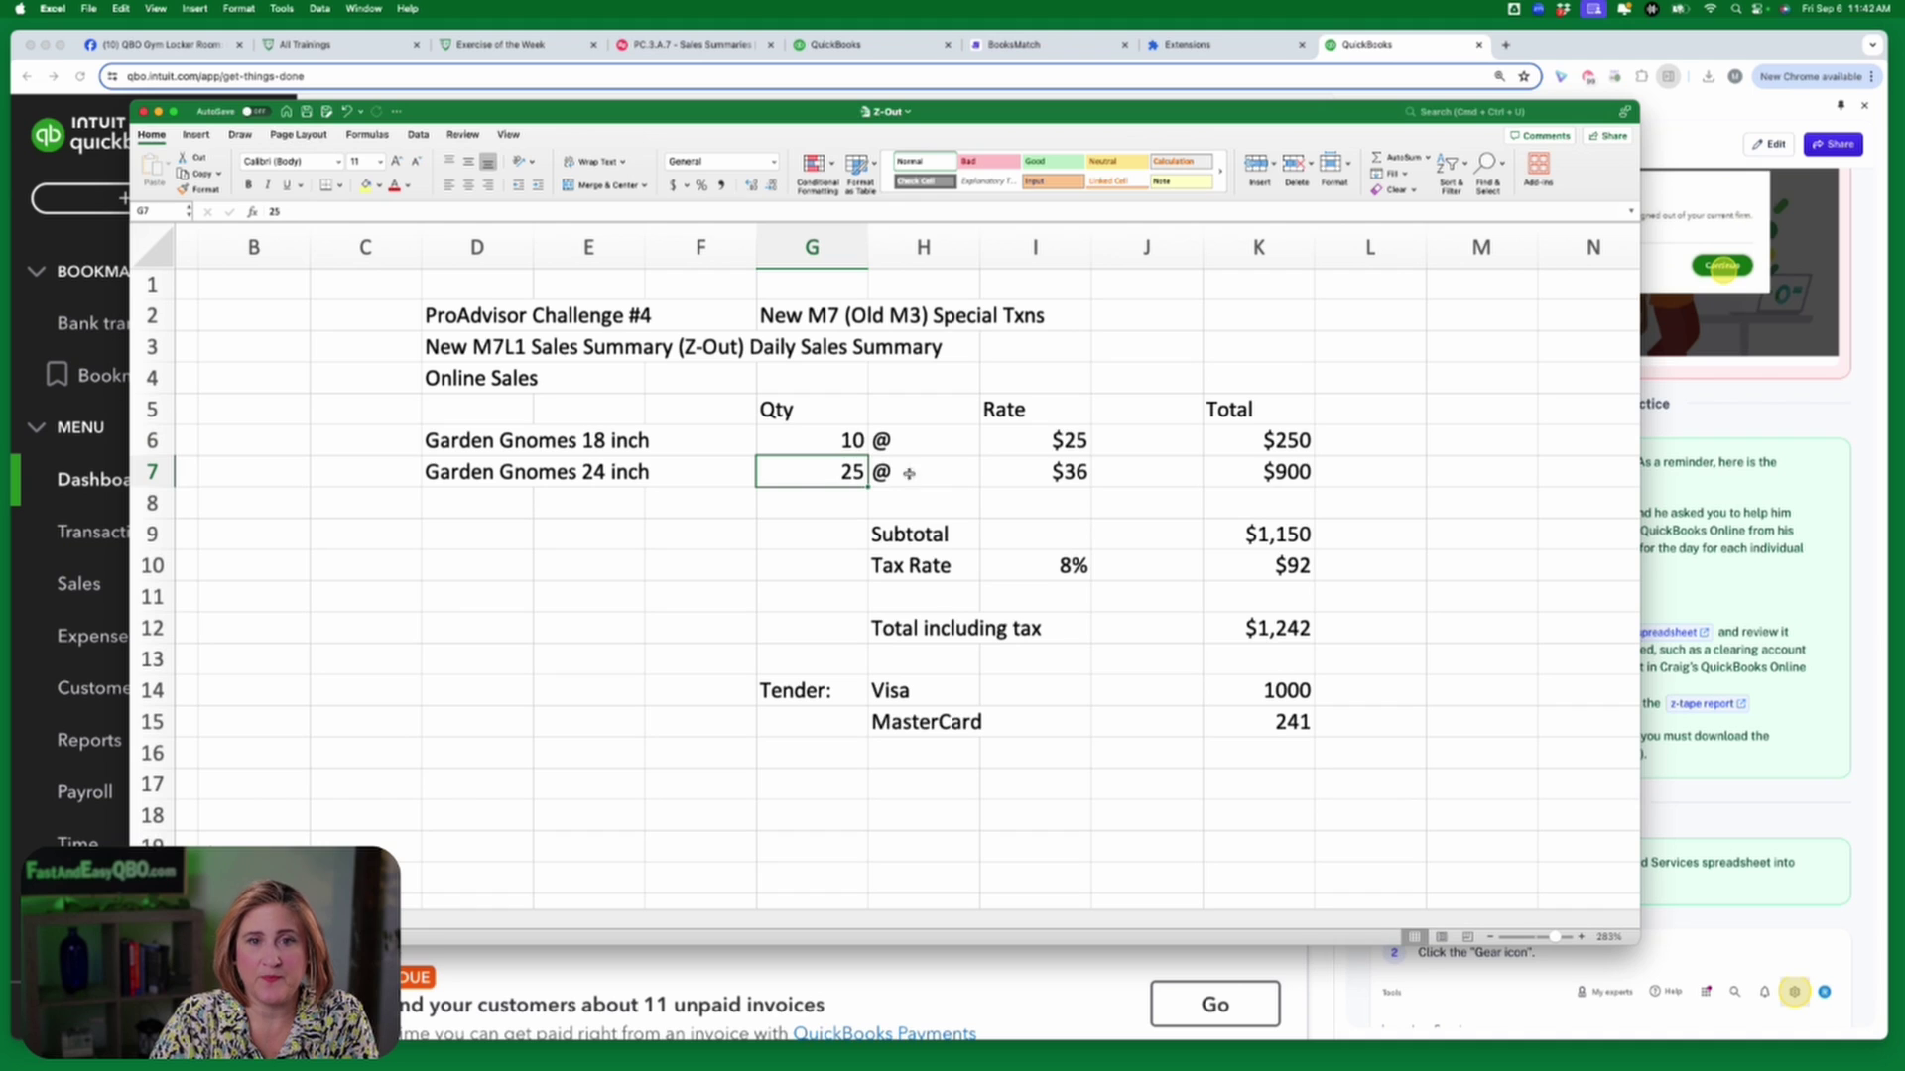
left_click(1022, 445)
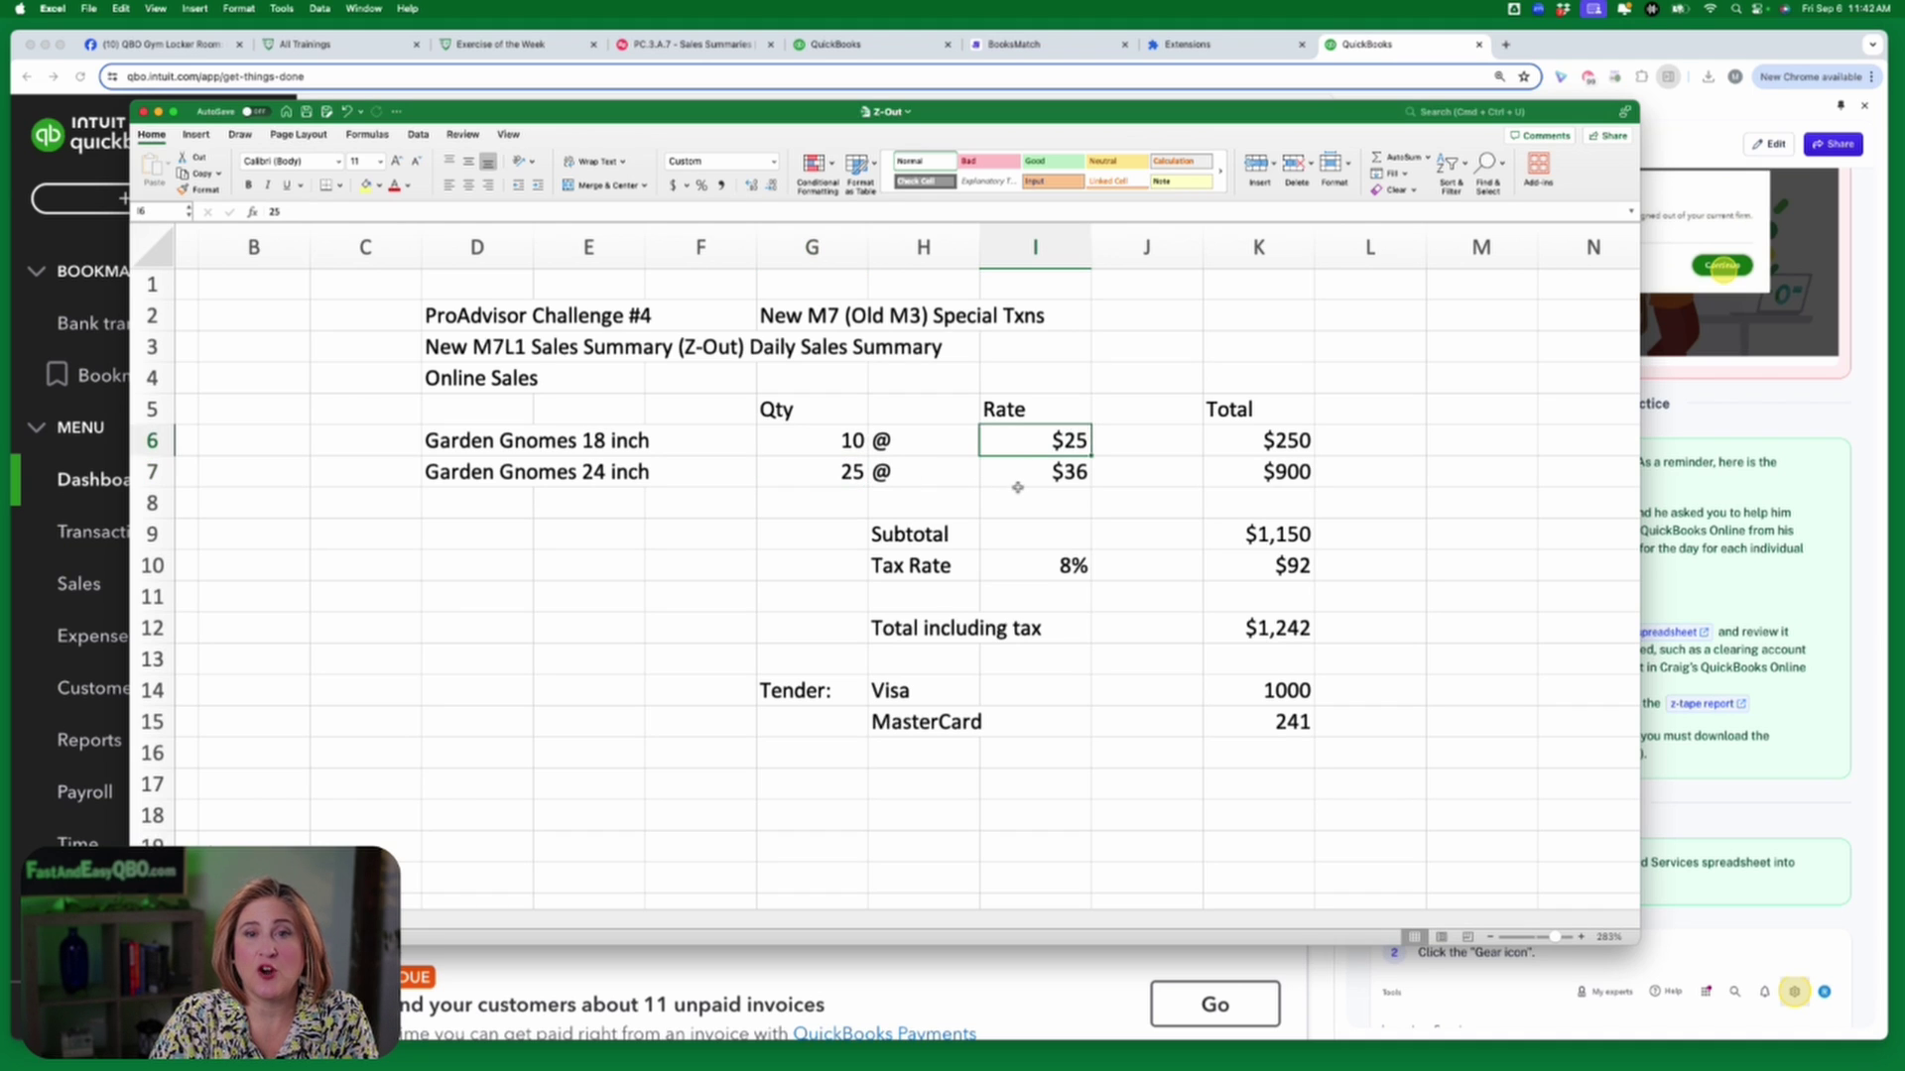
left_click(1017, 490)
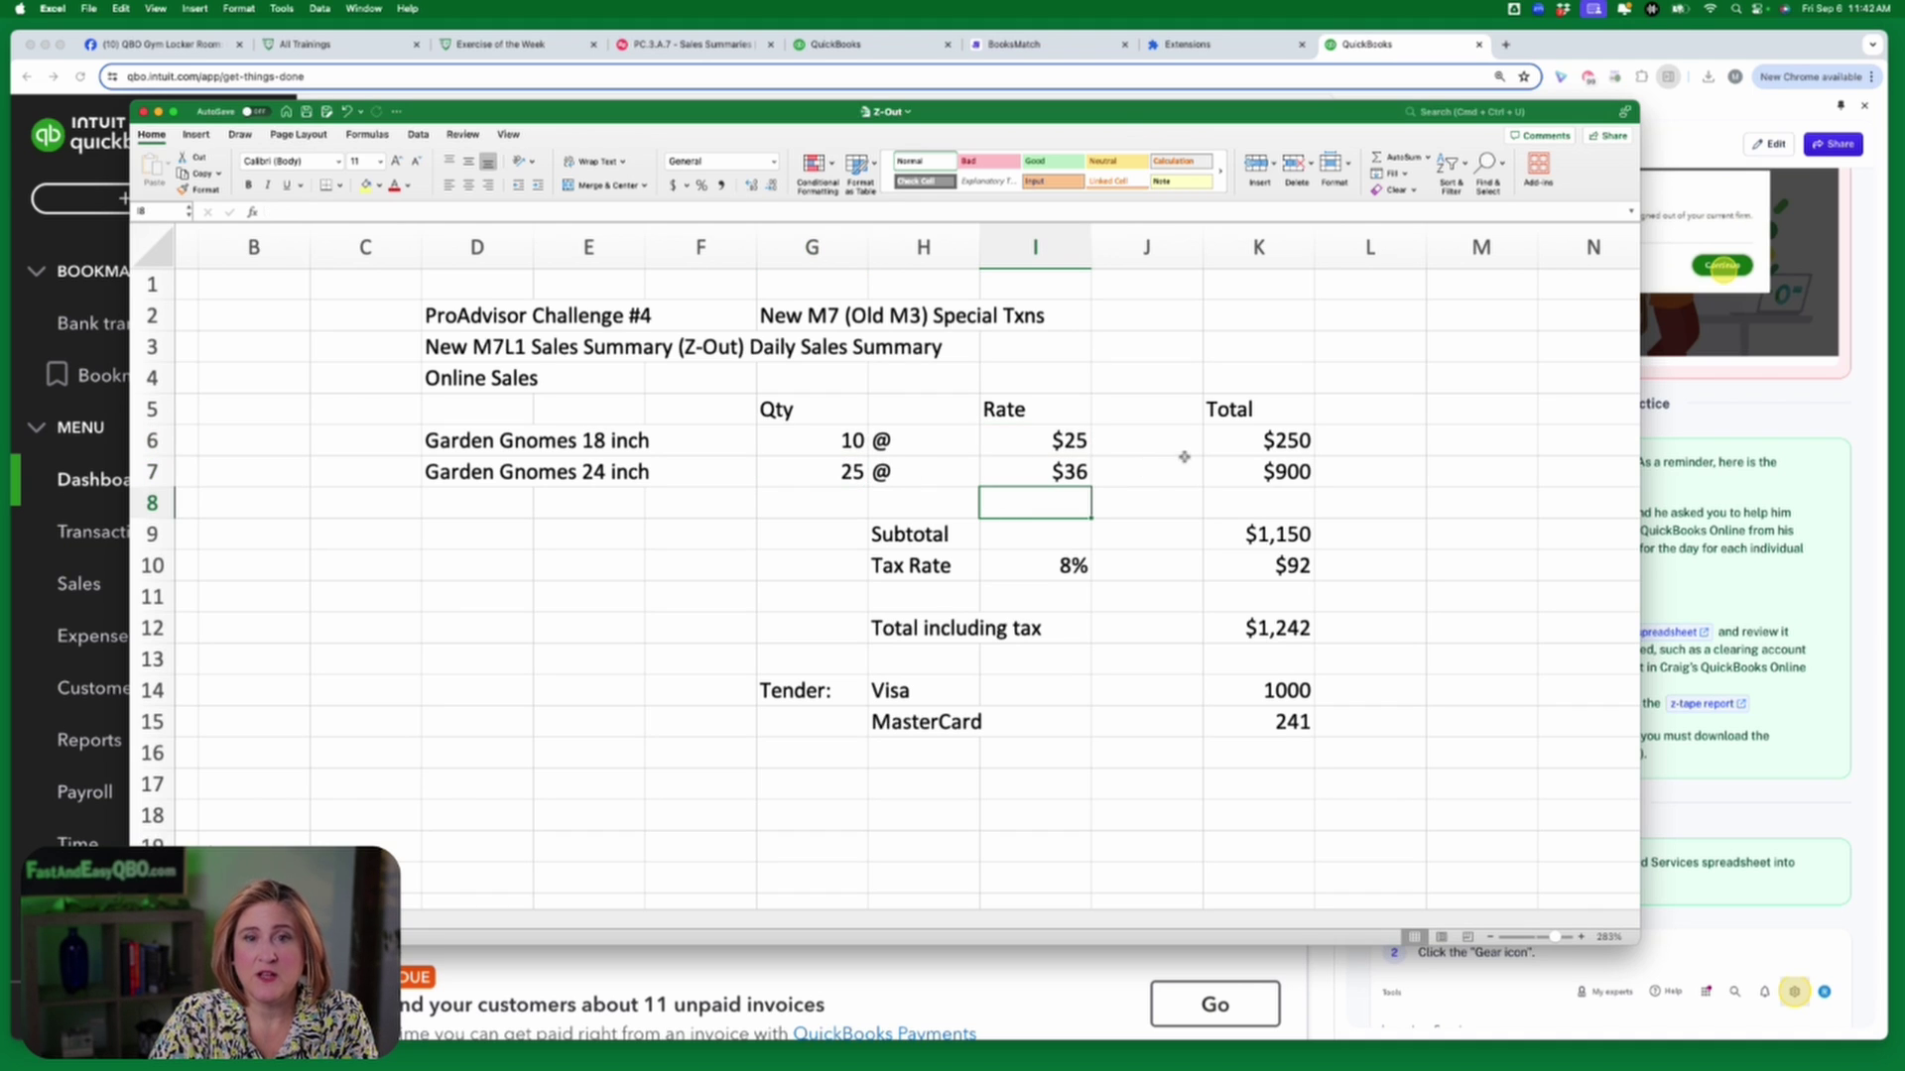
left_click(1236, 461)
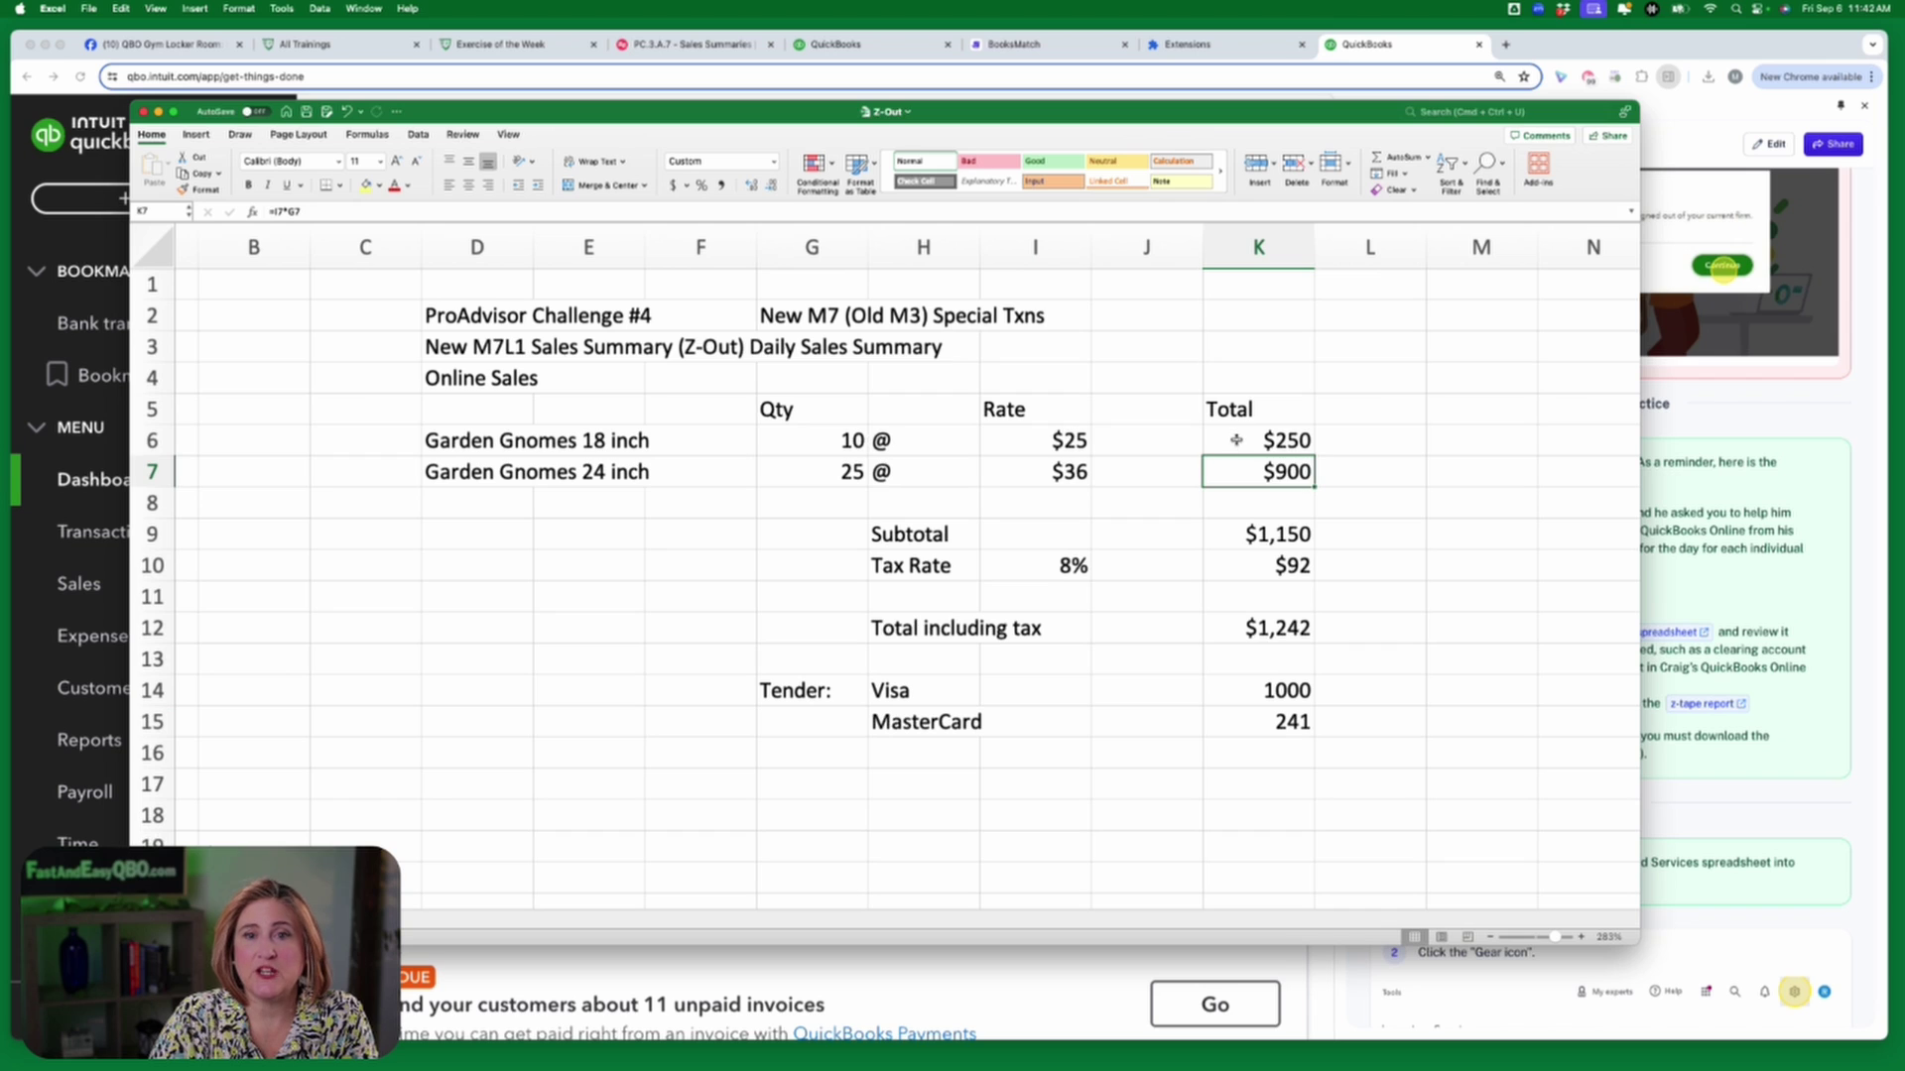
left_click(1235, 441)
left_click(1237, 475)
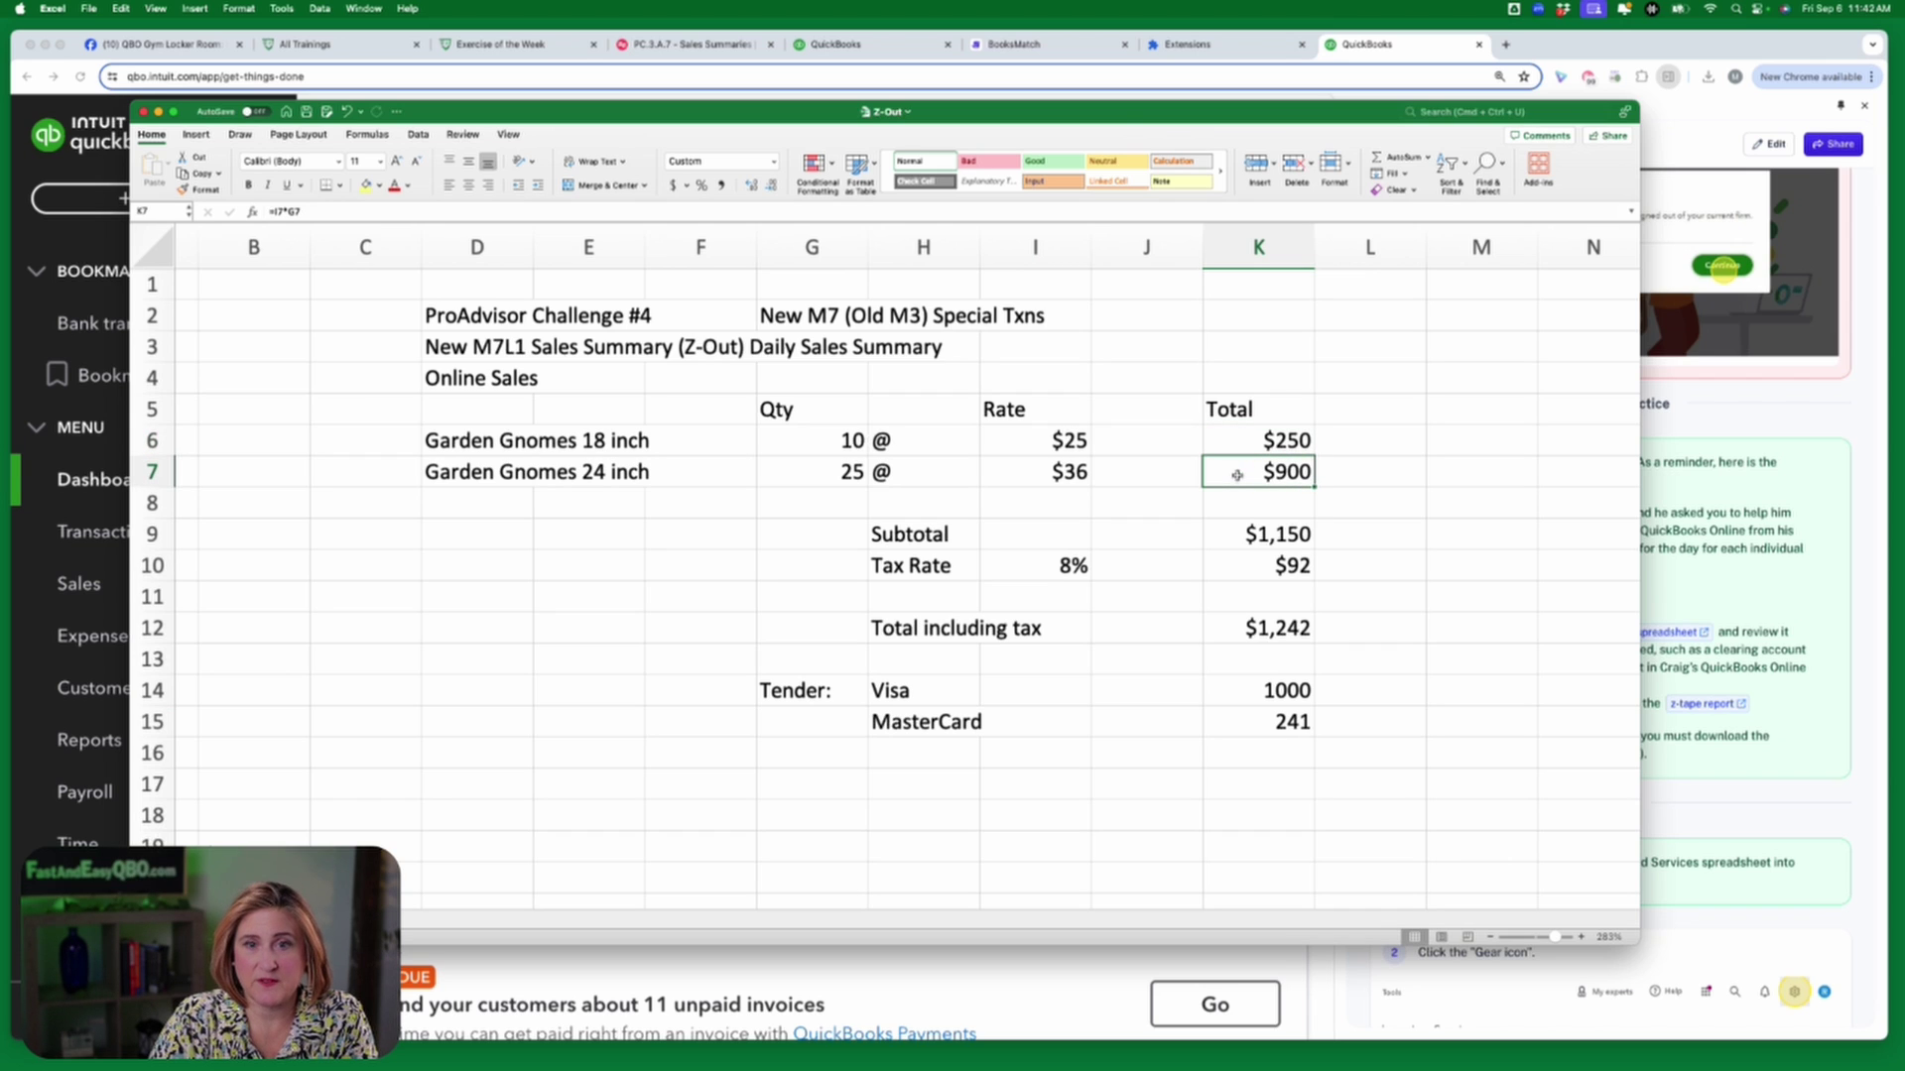
Check the subtotal, sales tax and total including tax on the Z-Out sheet.
left_click(1242, 544)
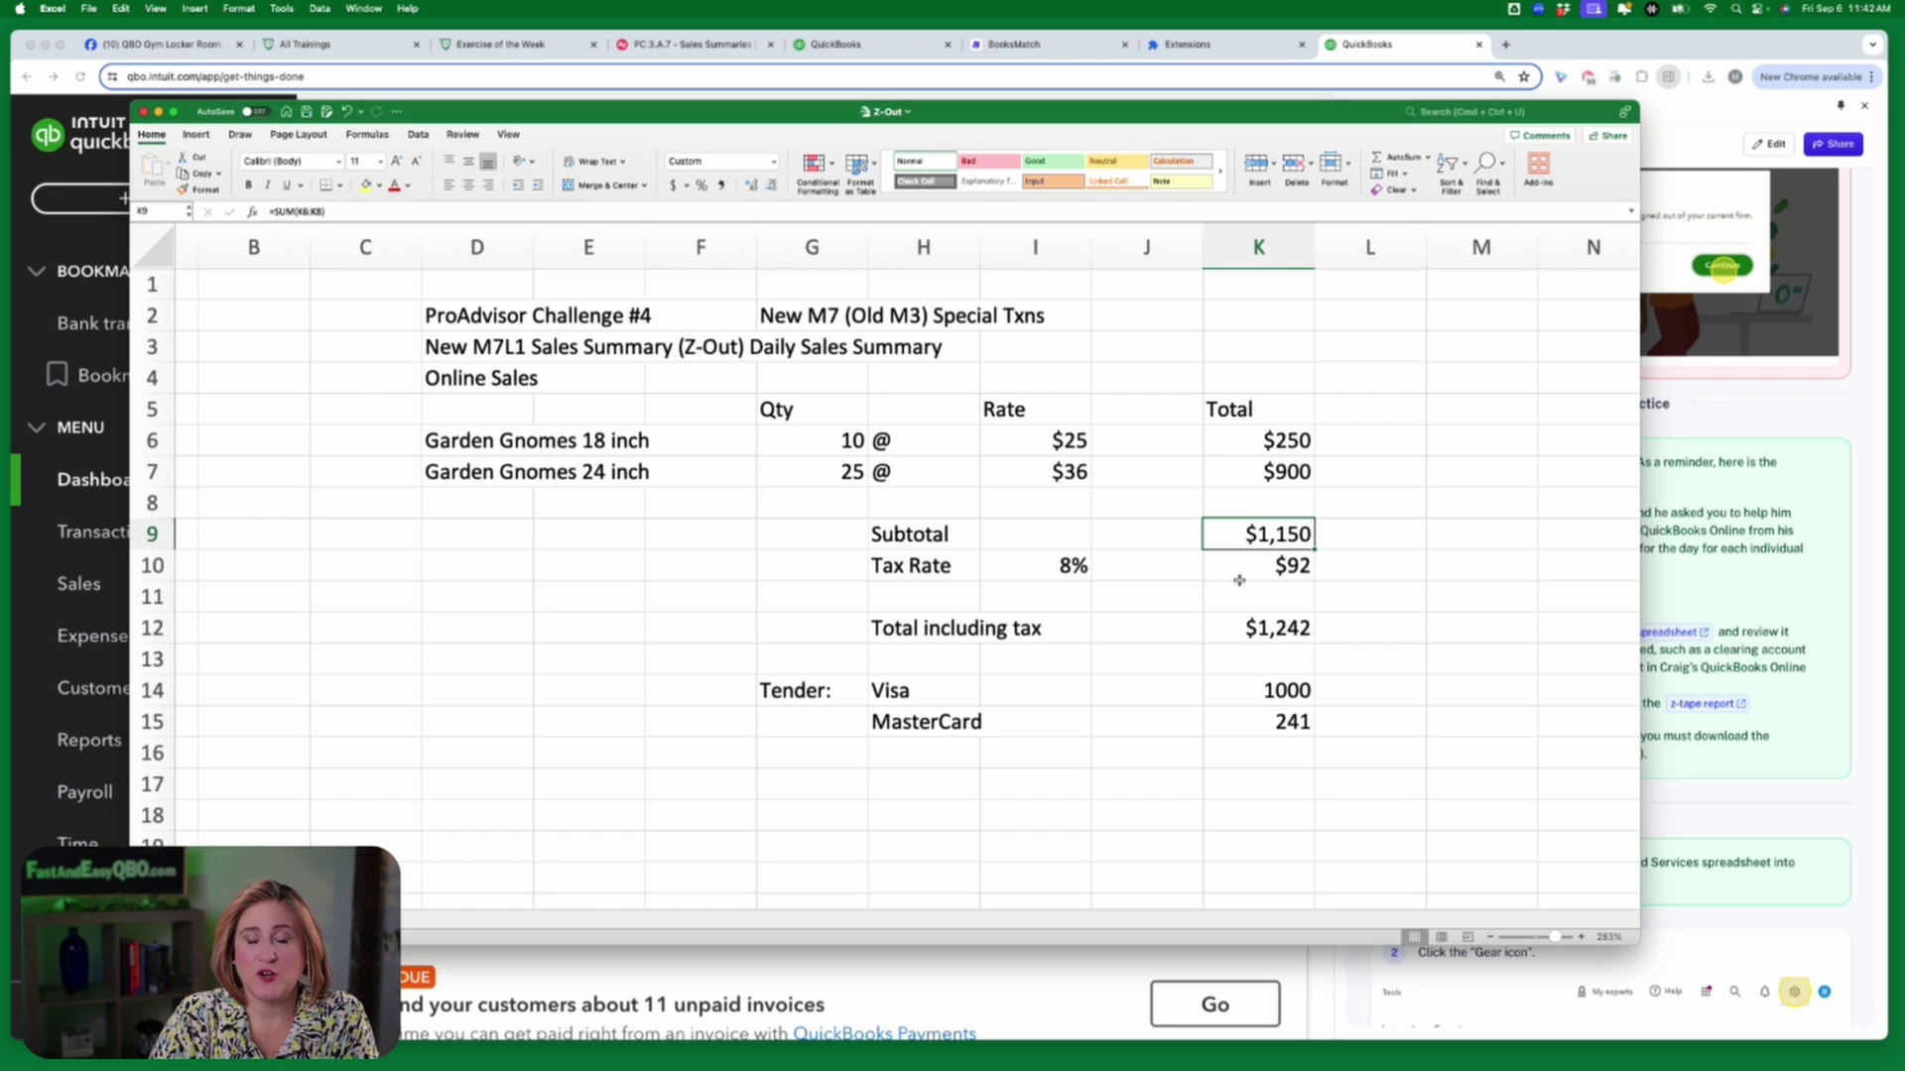
left_click(1246, 579)
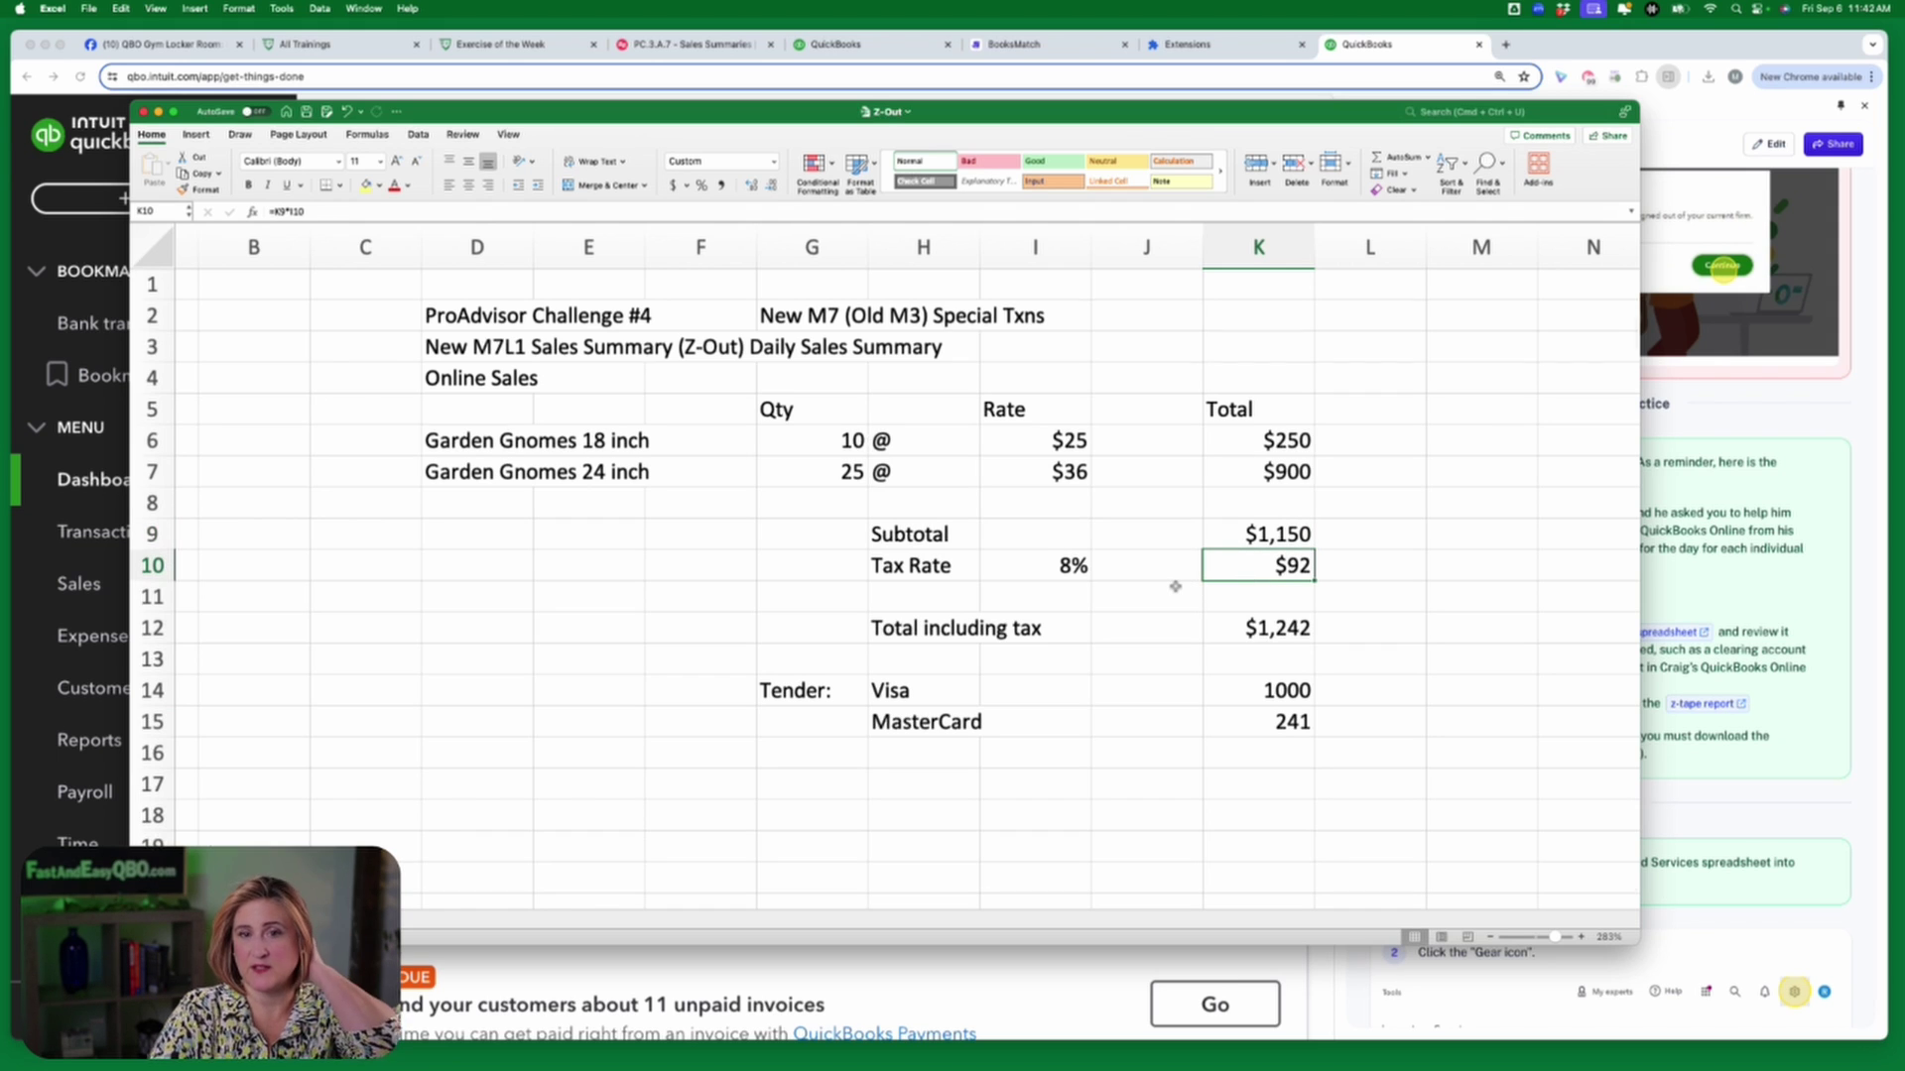
left_click(1254, 626)
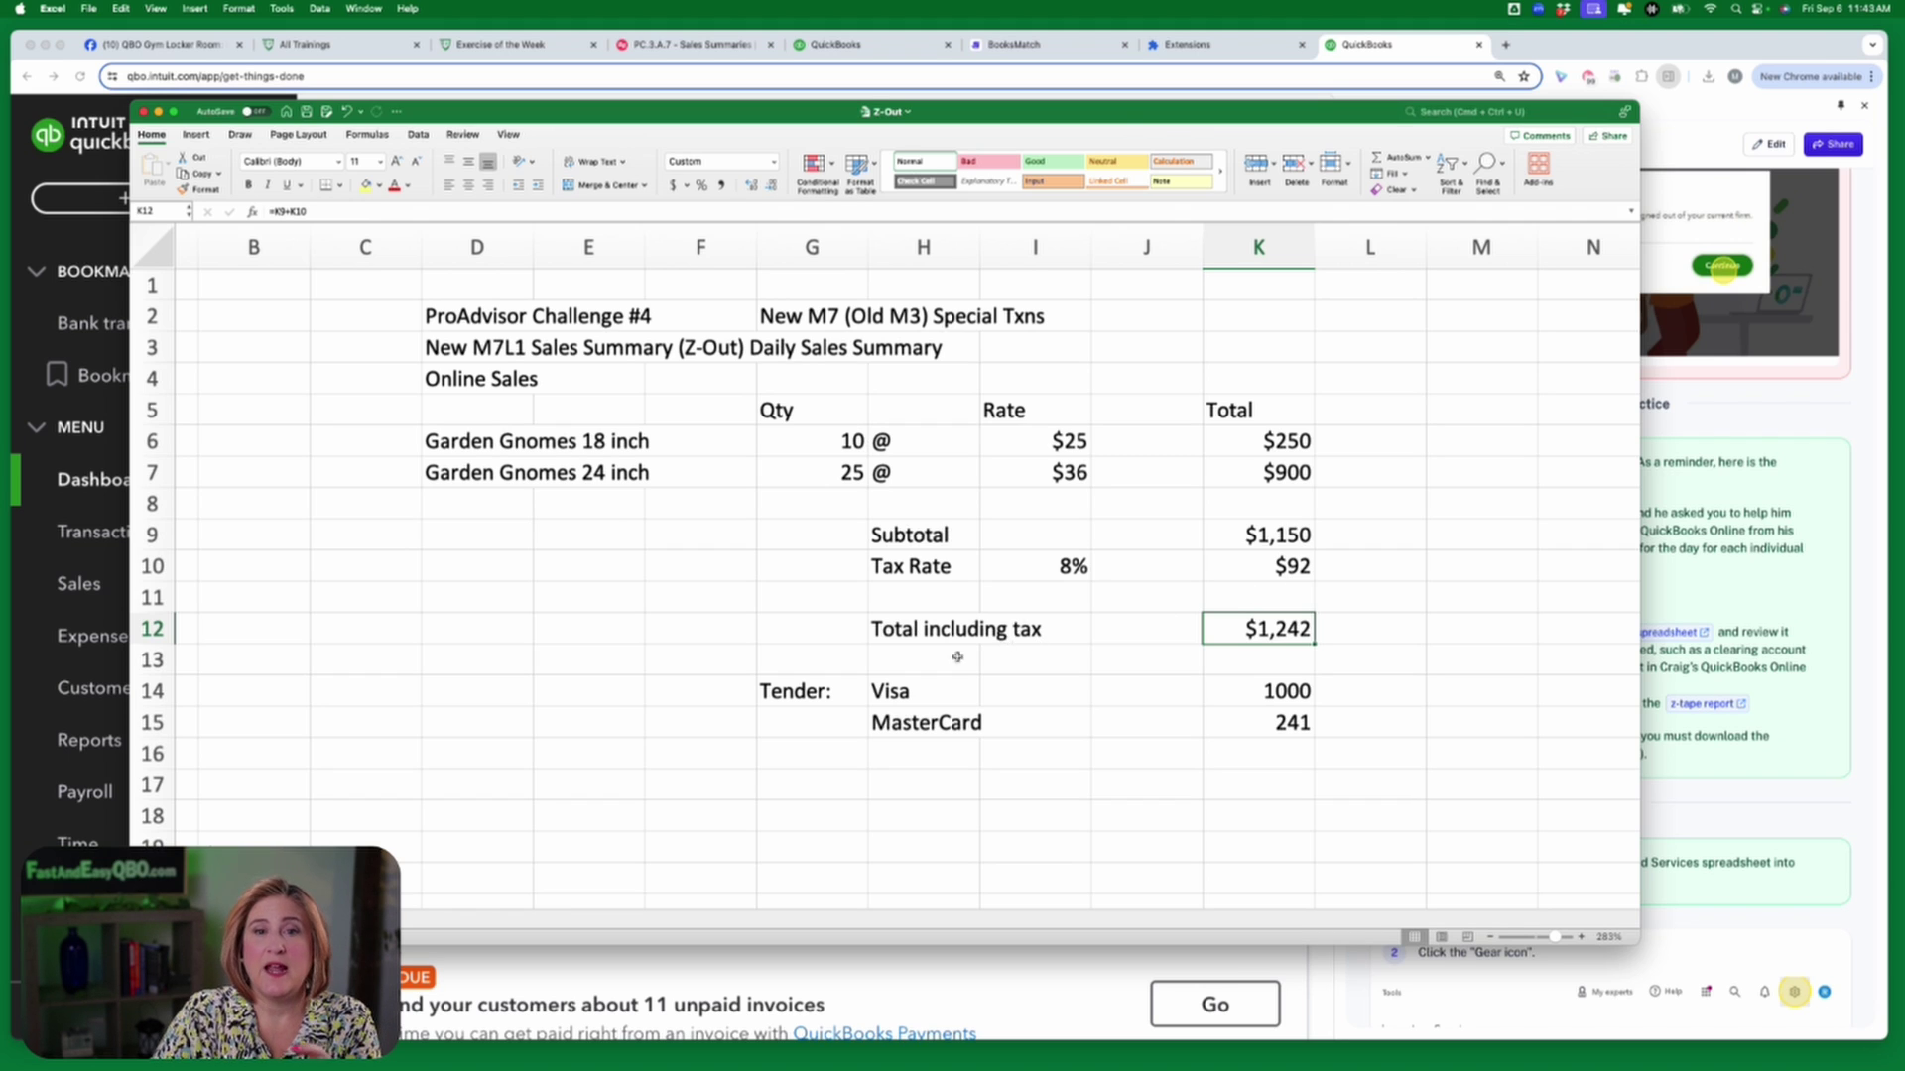
Compare the Visa and MasterCard tender amounts with the total including tax.
left_click_drag(812, 693, 1240, 721)
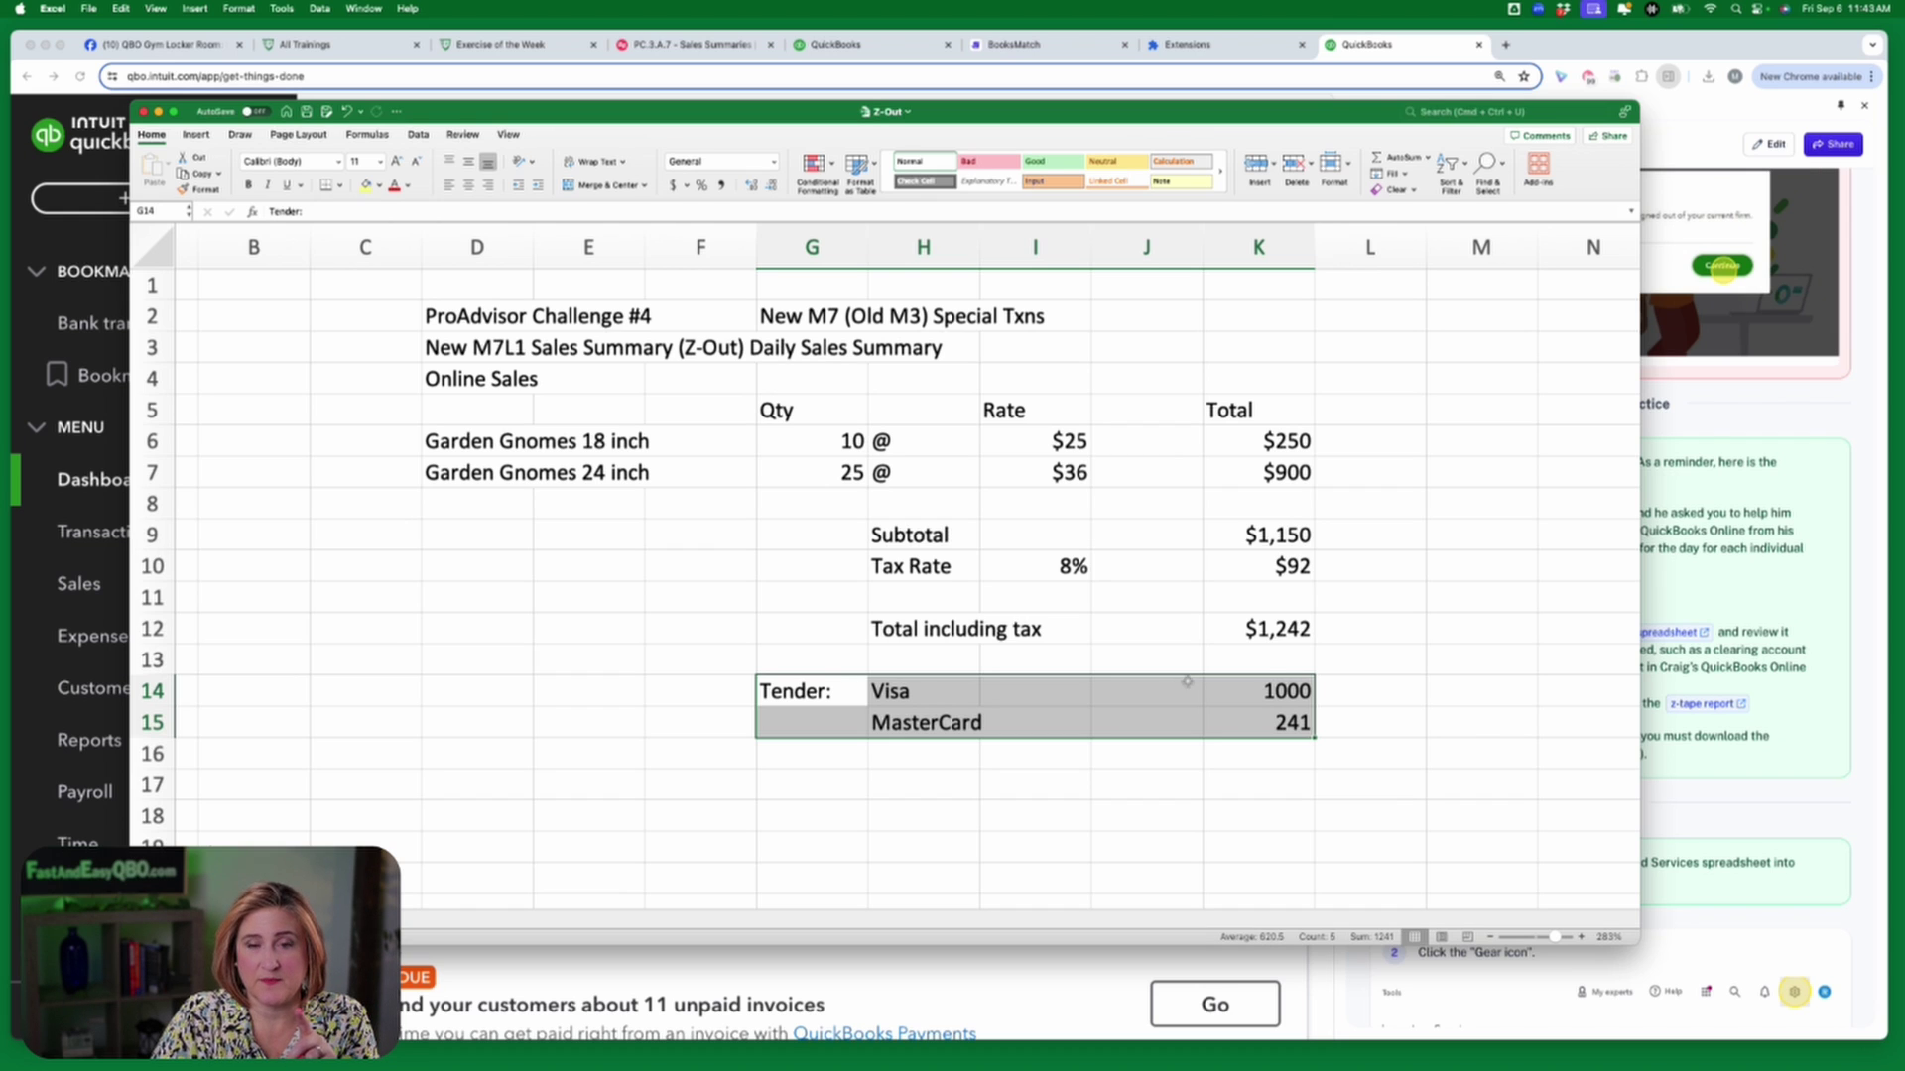
left_click(1372, 729)
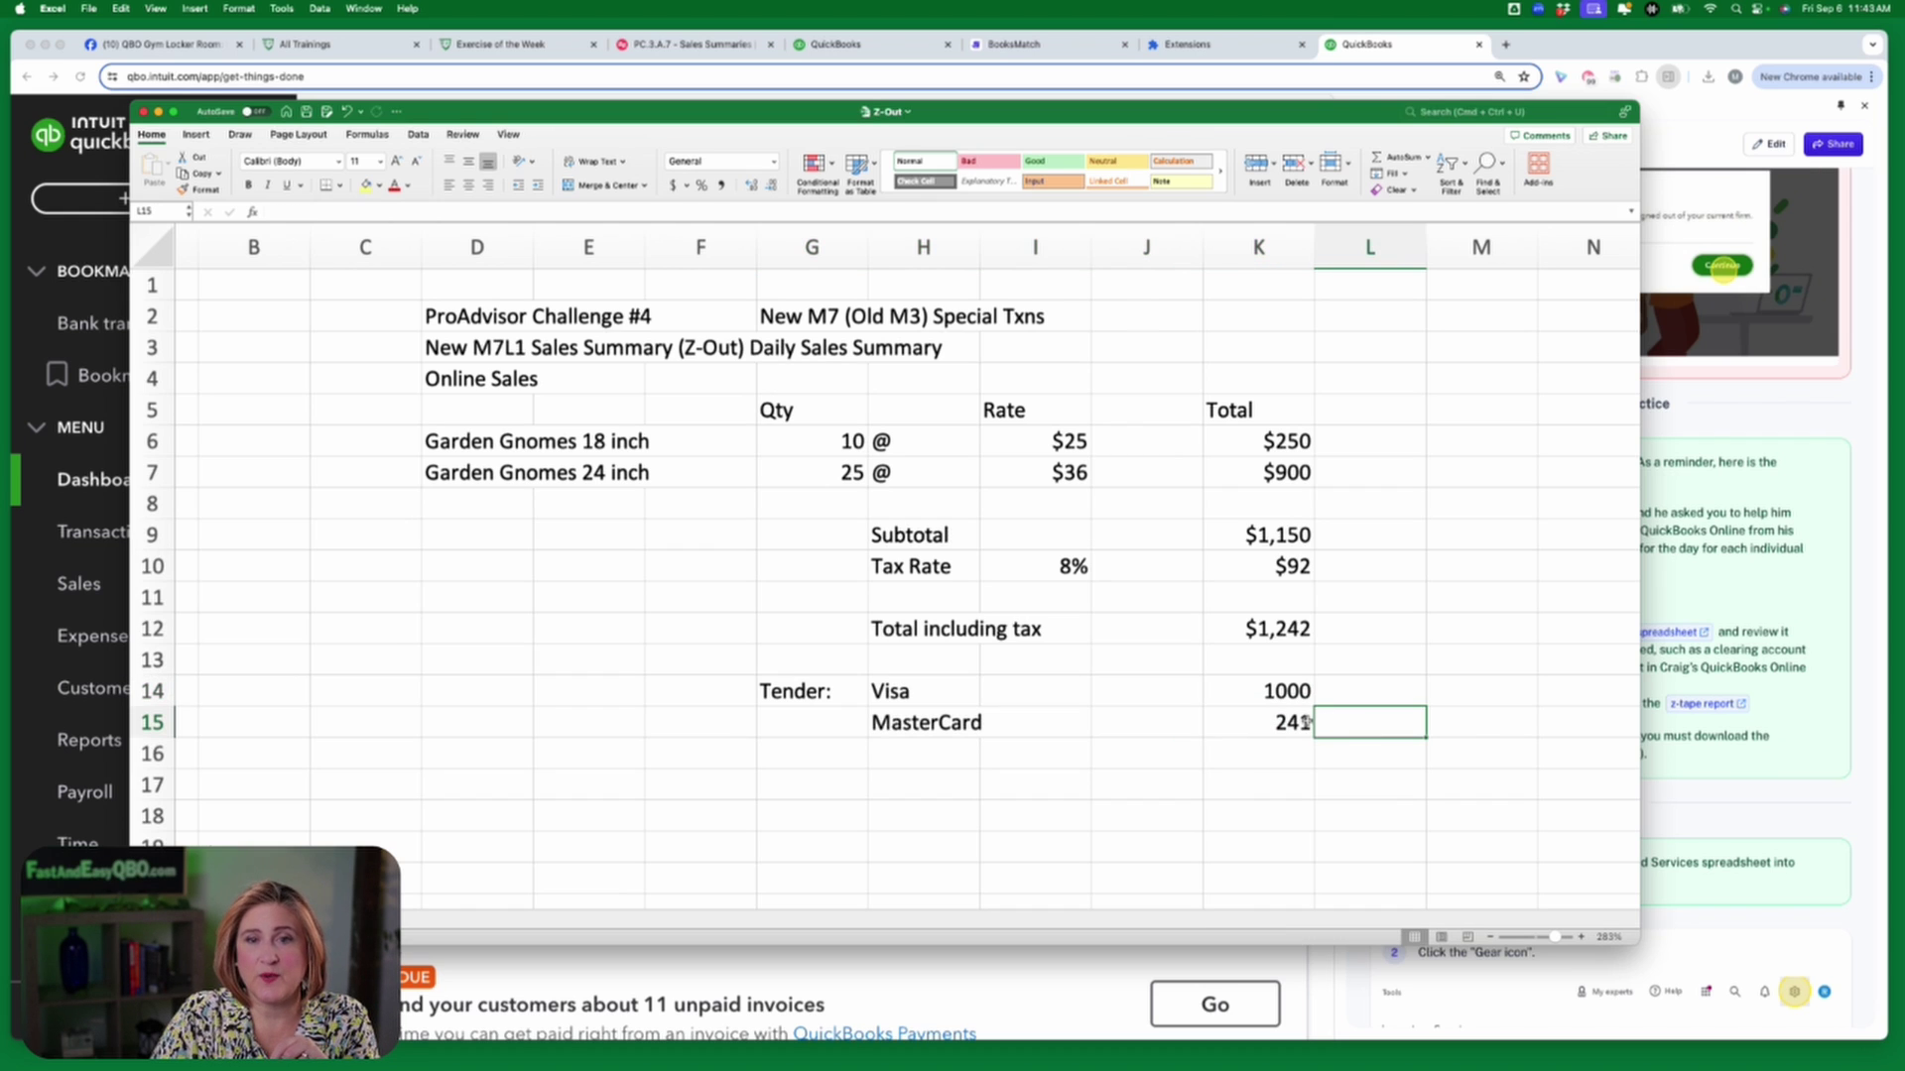
left_click_drag(1267, 698, 1258, 722)
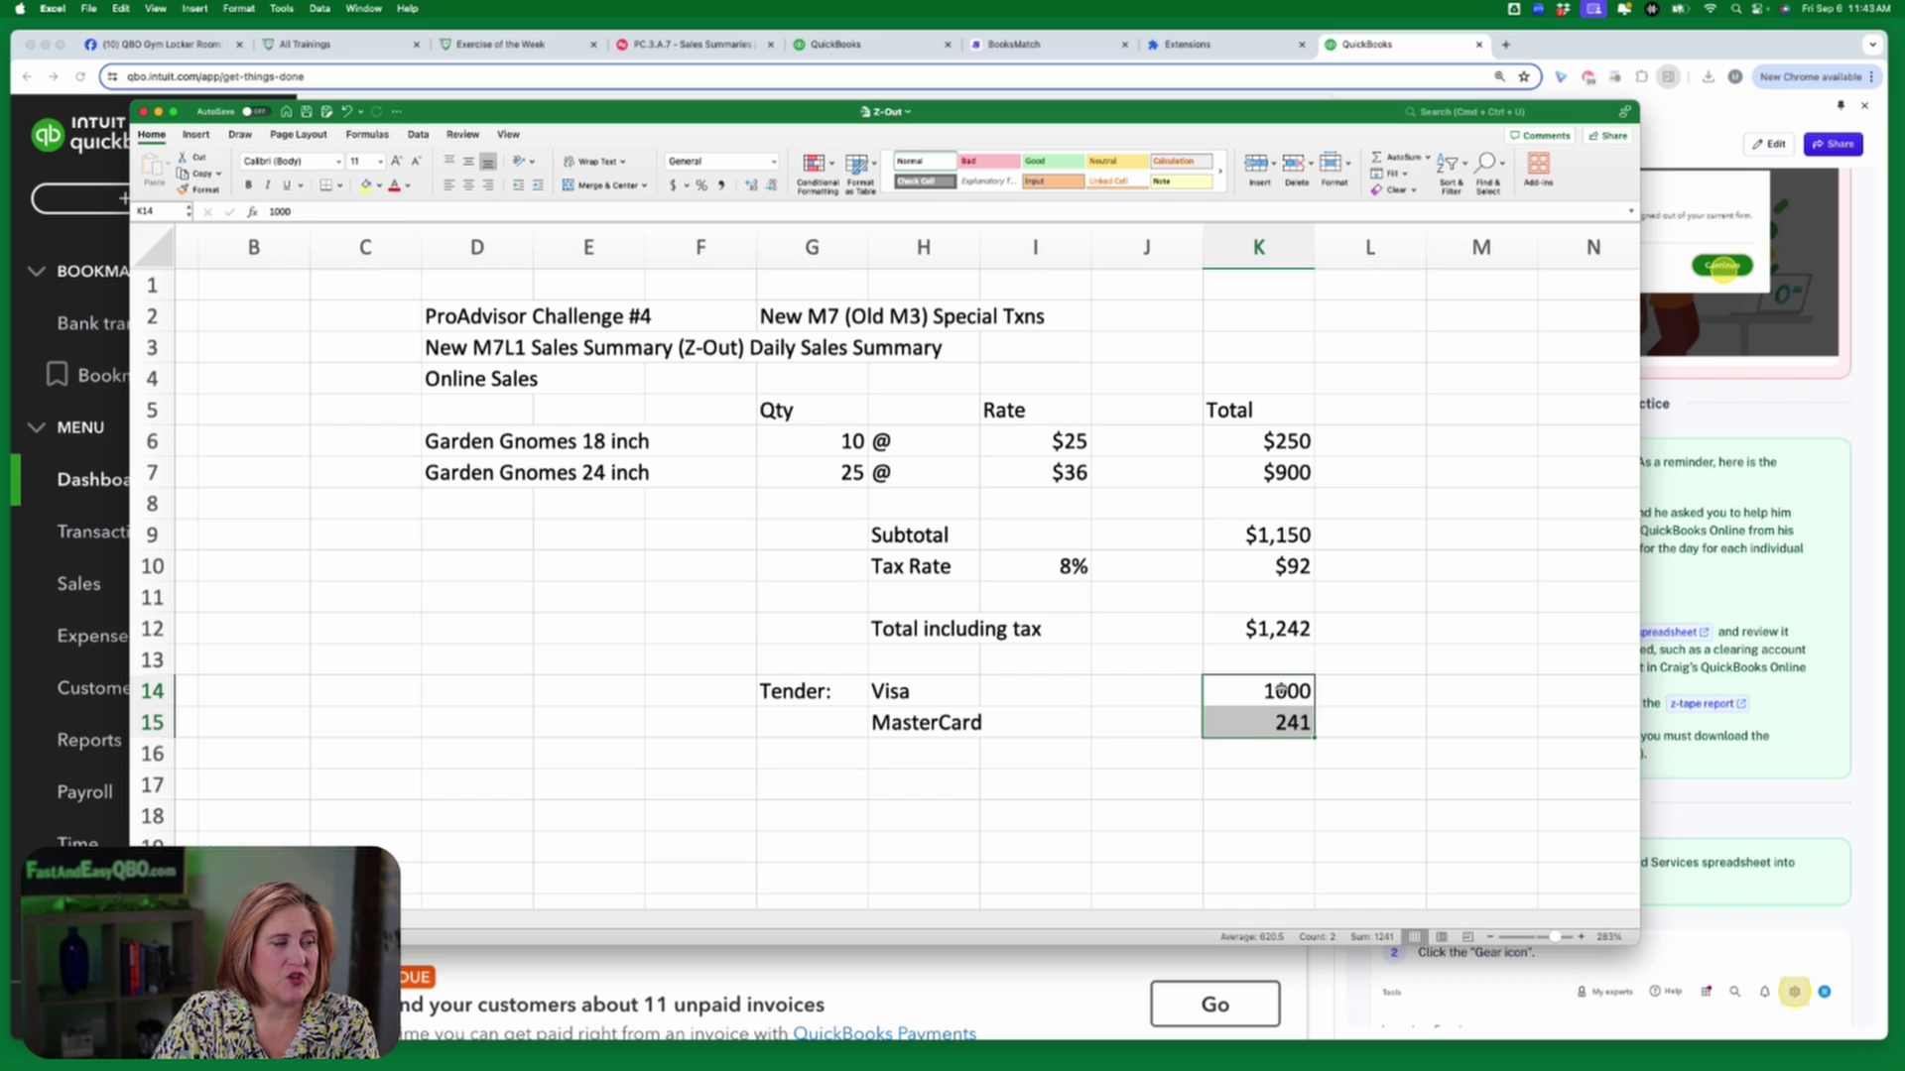
left_click(1322, 746)
left_click(1290, 732)
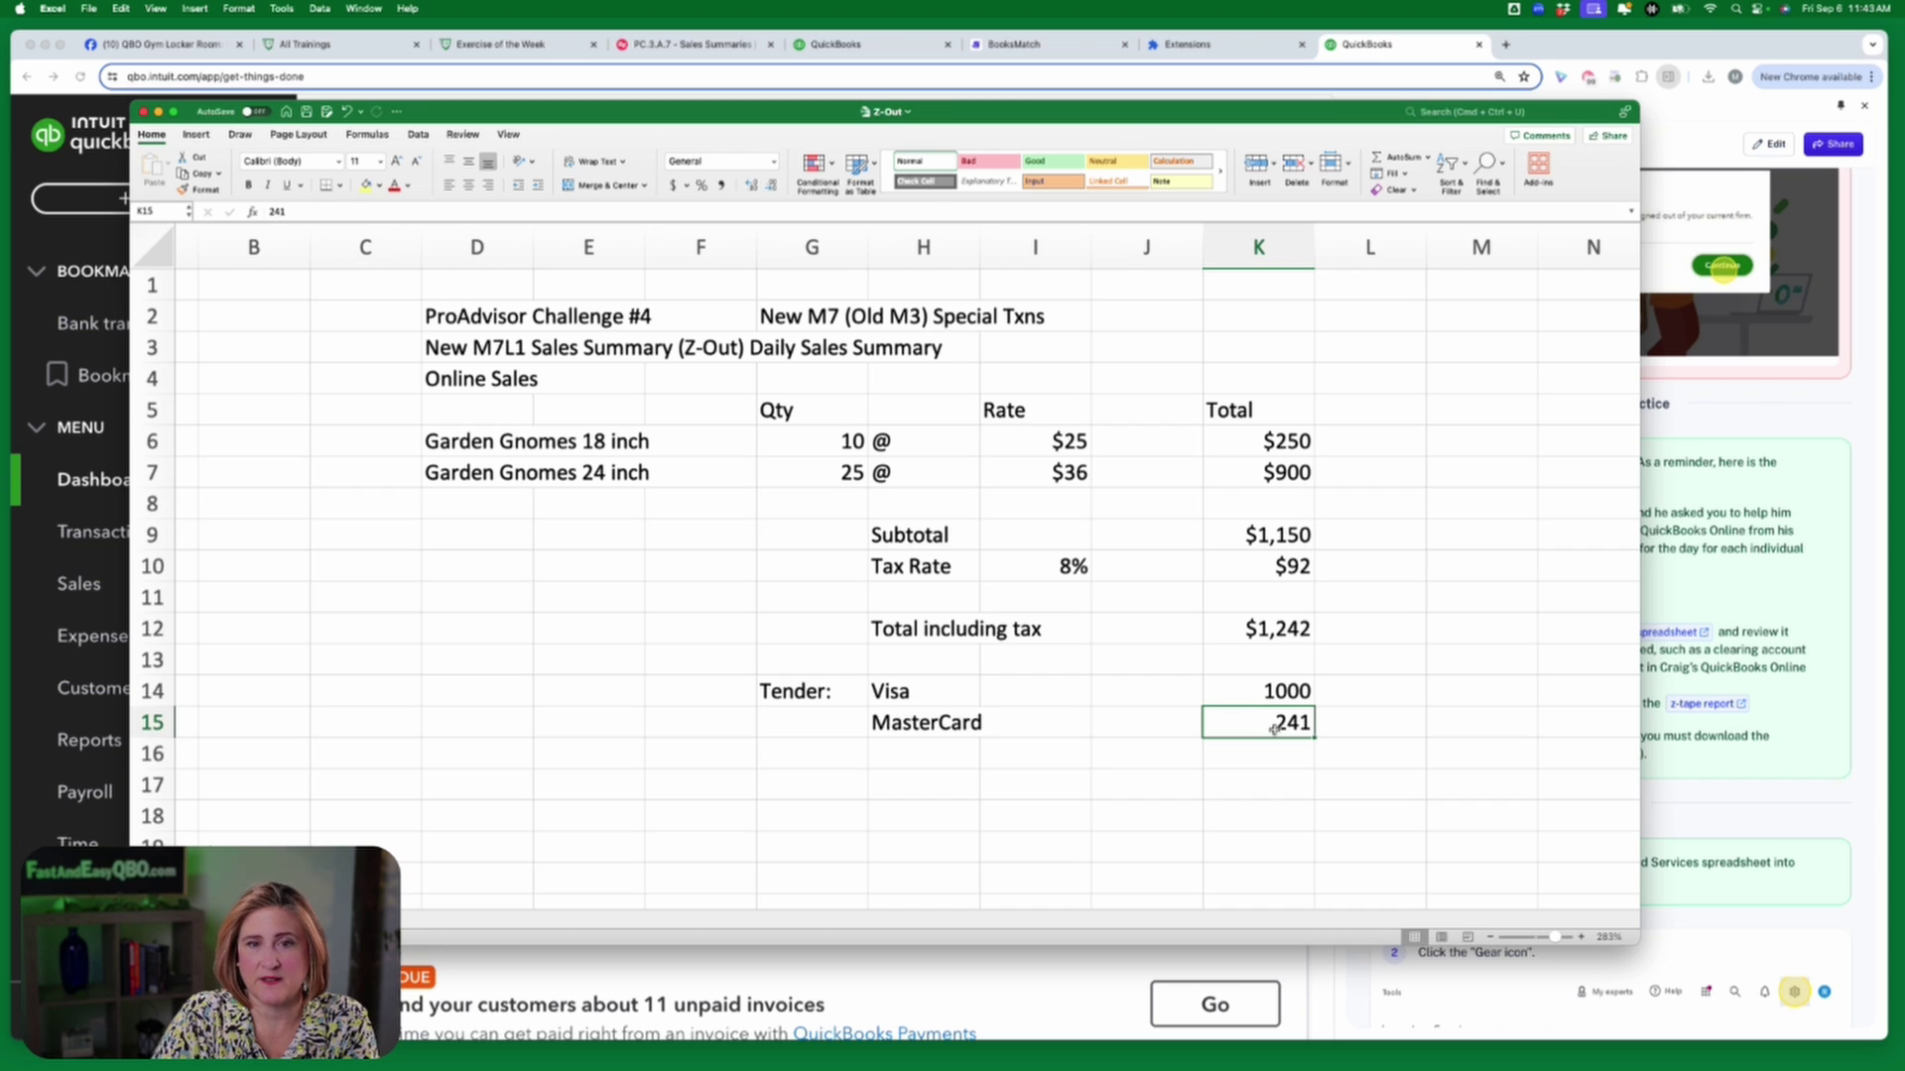
left_click(1252, 659)
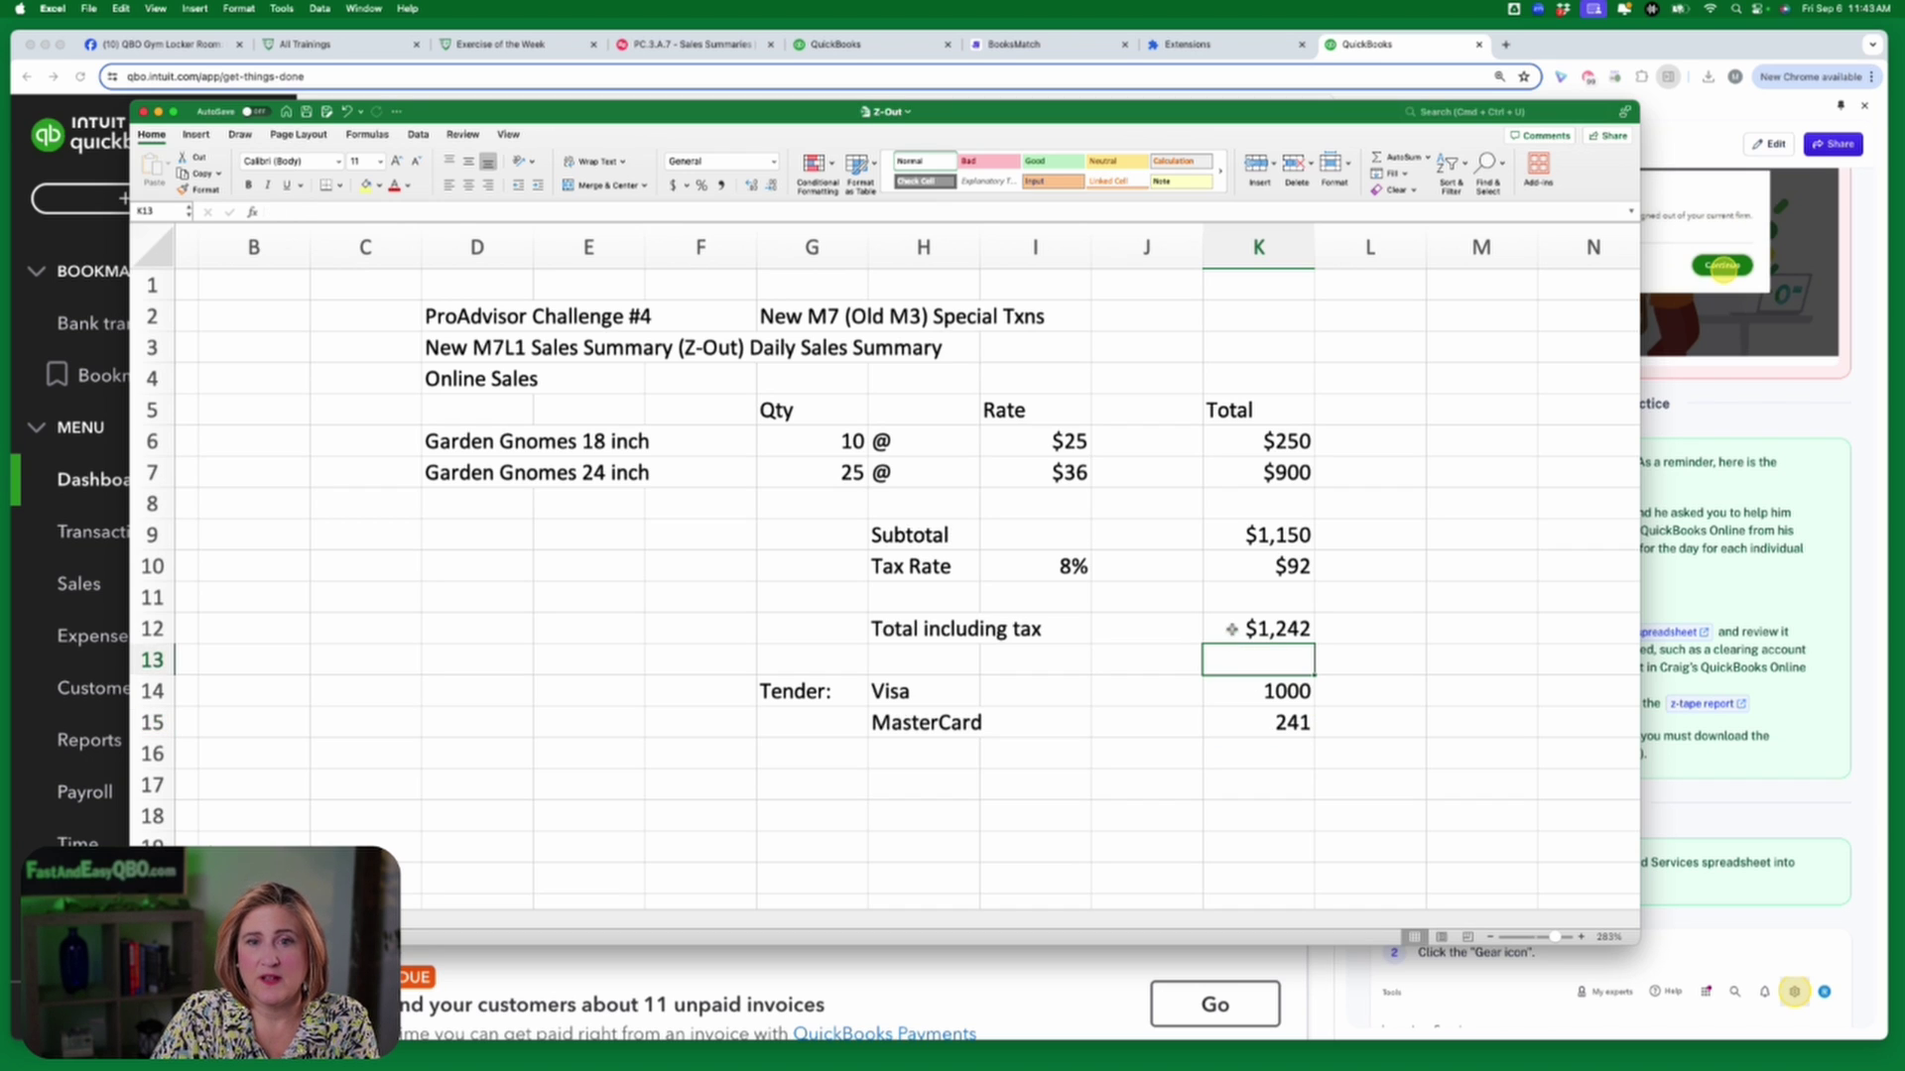
left_click(1231, 629)
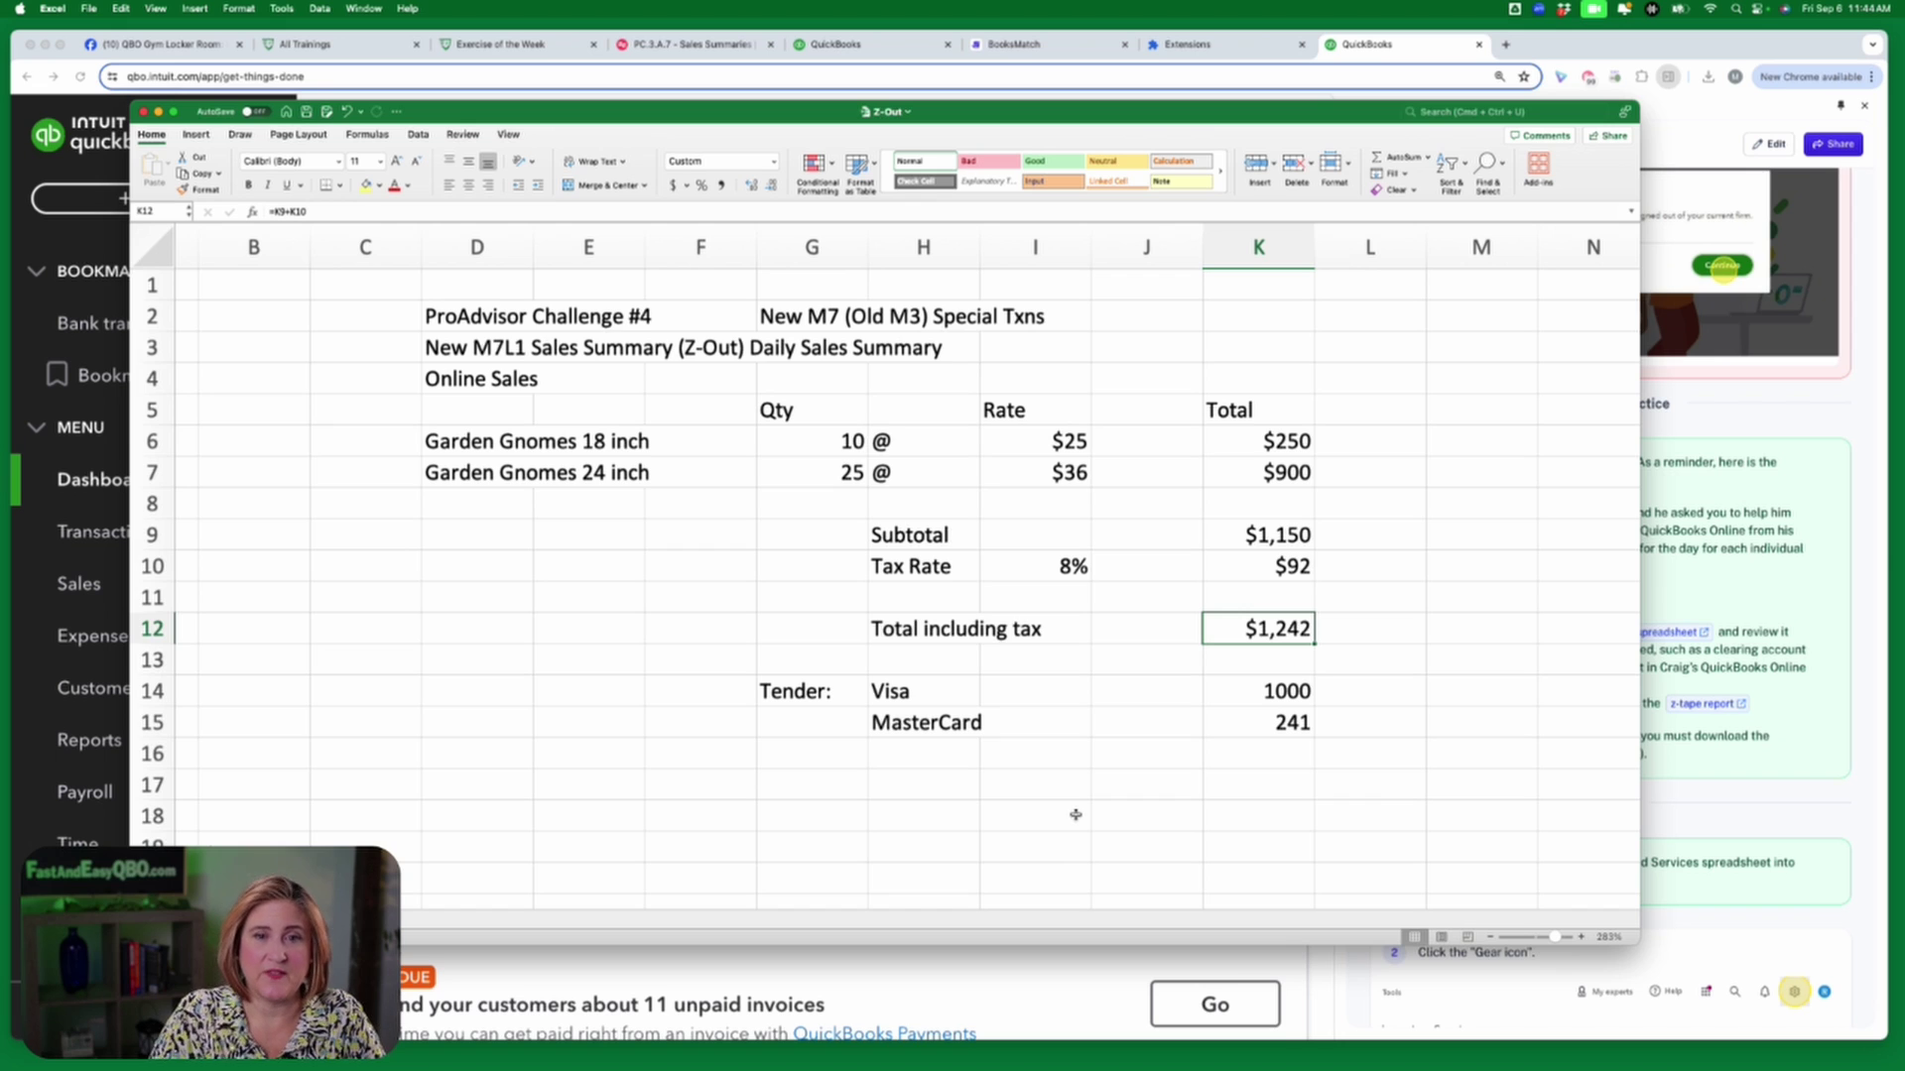
left_click(1274, 733)
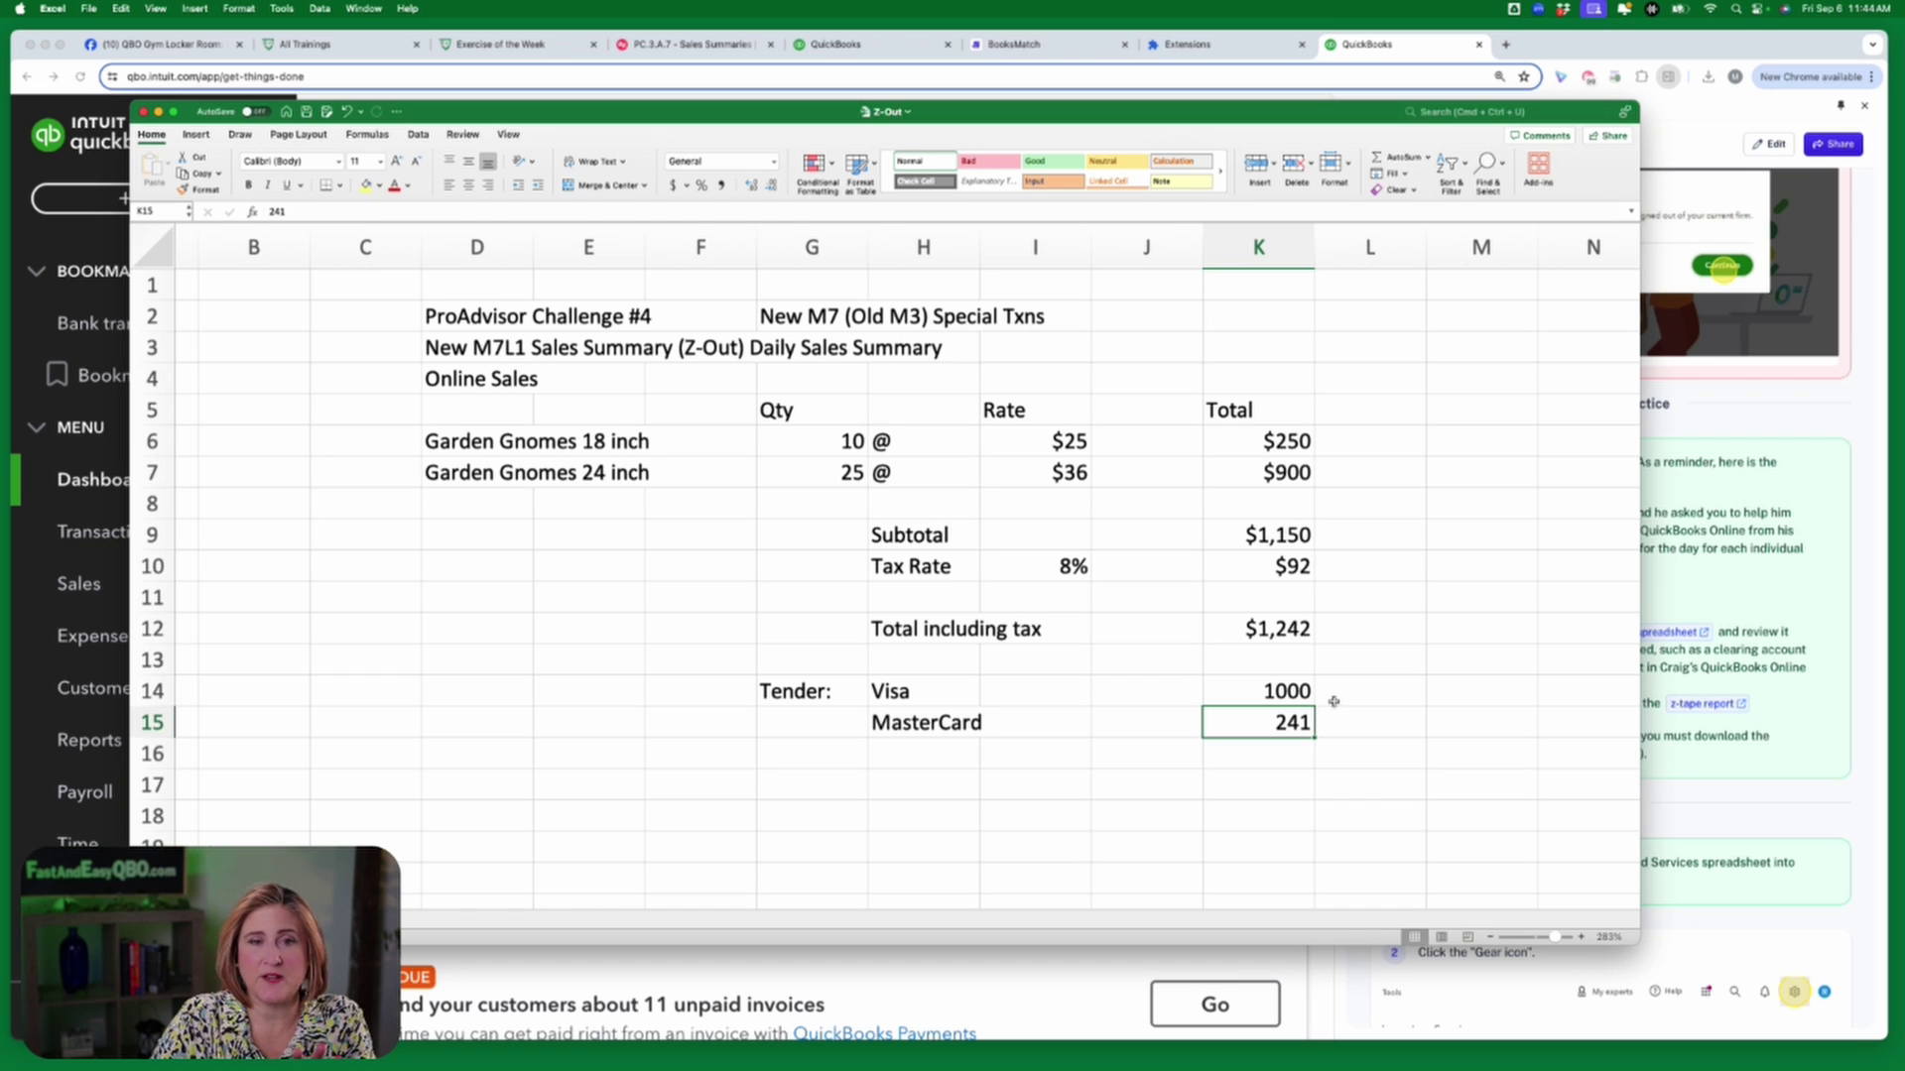
Recheck the two Garden Gnomes product lines and minimize the Z-Out workbook to return to QuickBooks.
scroll(593, 526, "down", 1)
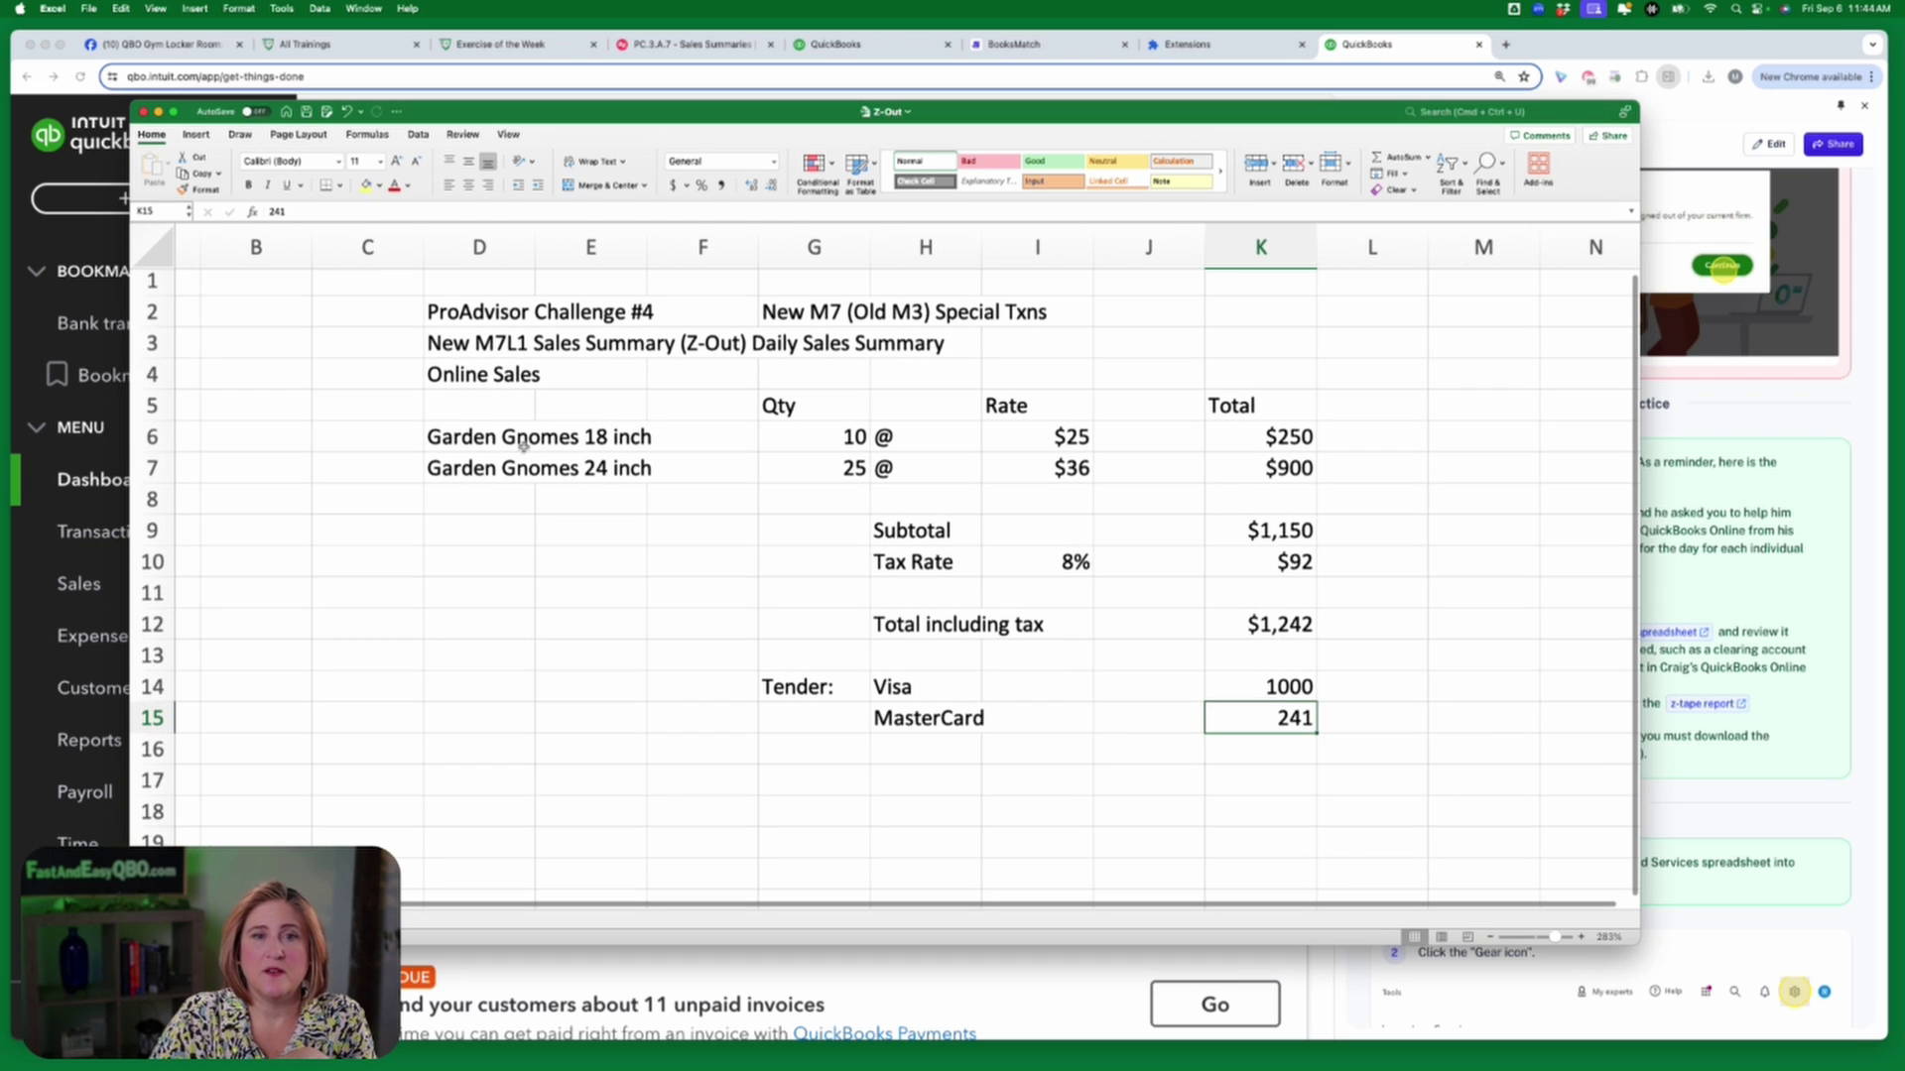
left_click(523, 445)
left_click(538, 473)
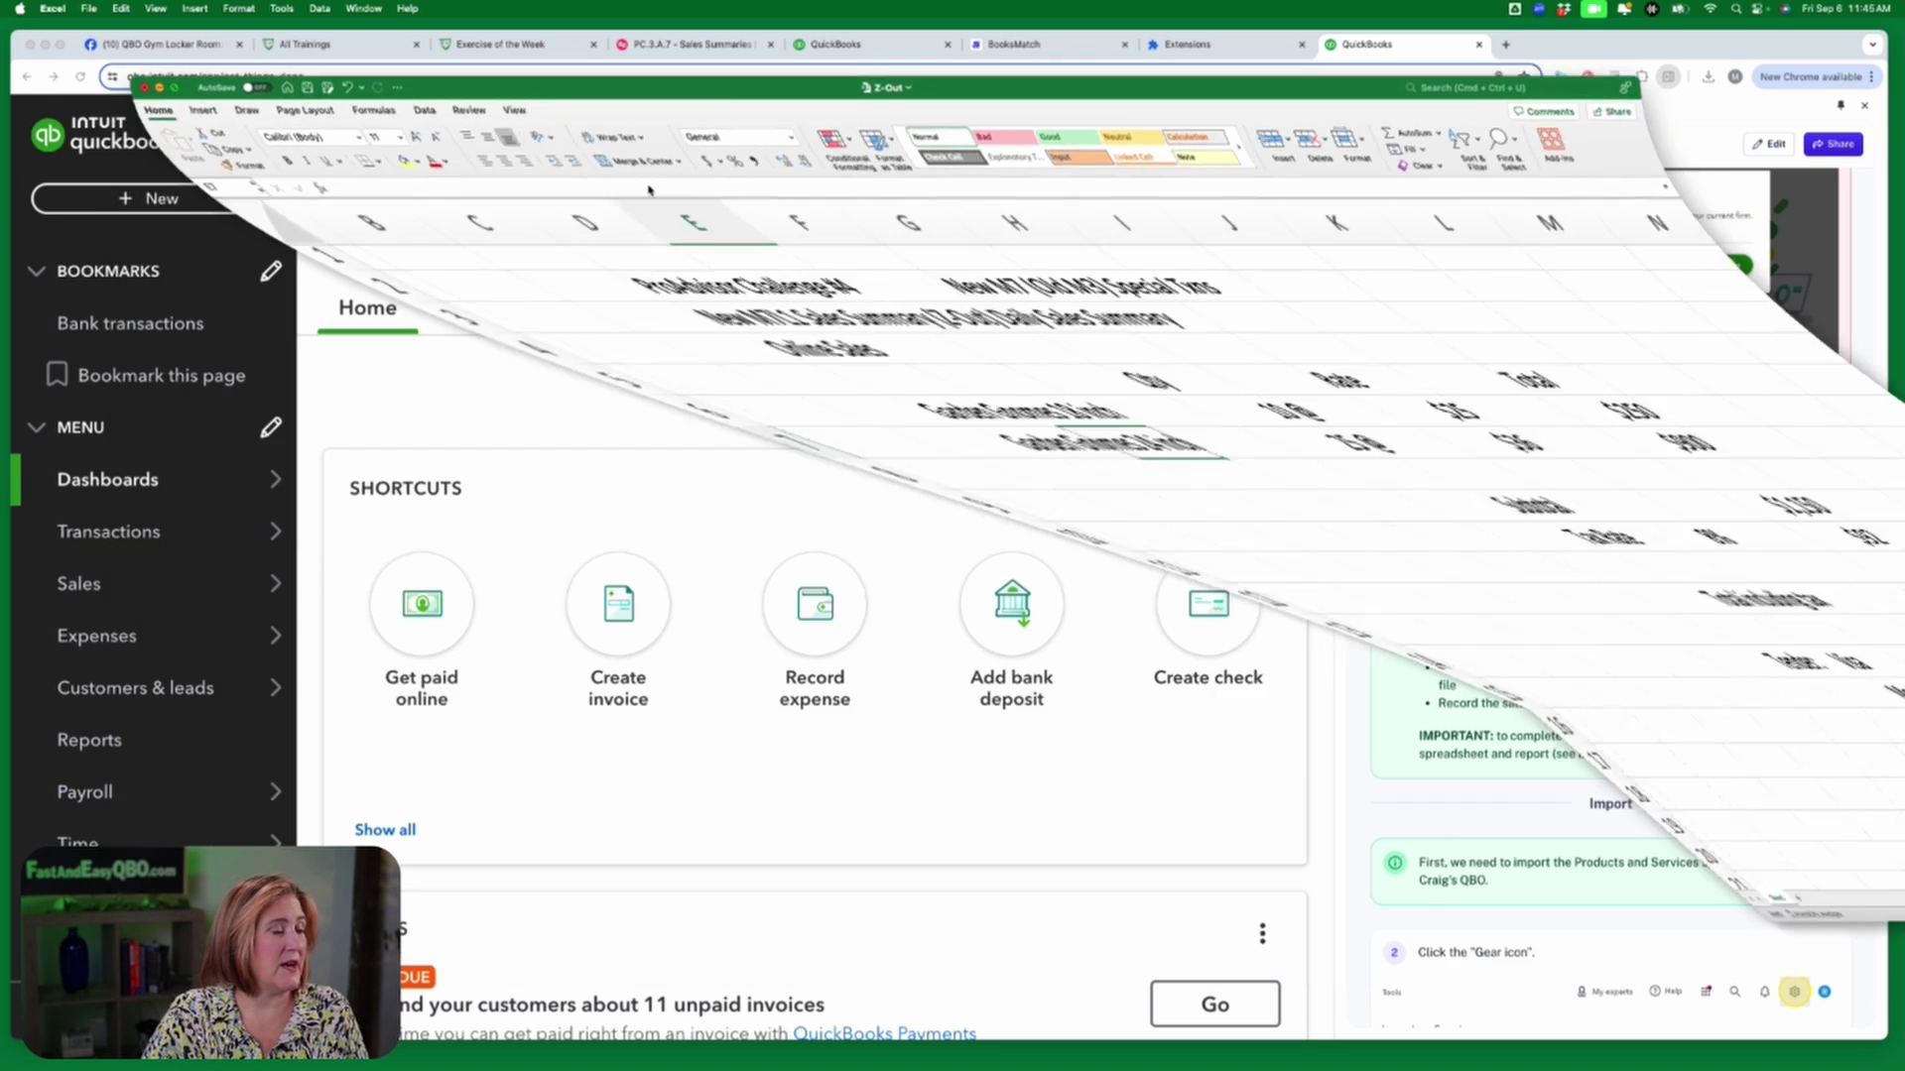
Open the Products and Services spreadsheet linked in the Scribe guide and review the two Garden Gnomes product names.
left_click(159, 111)
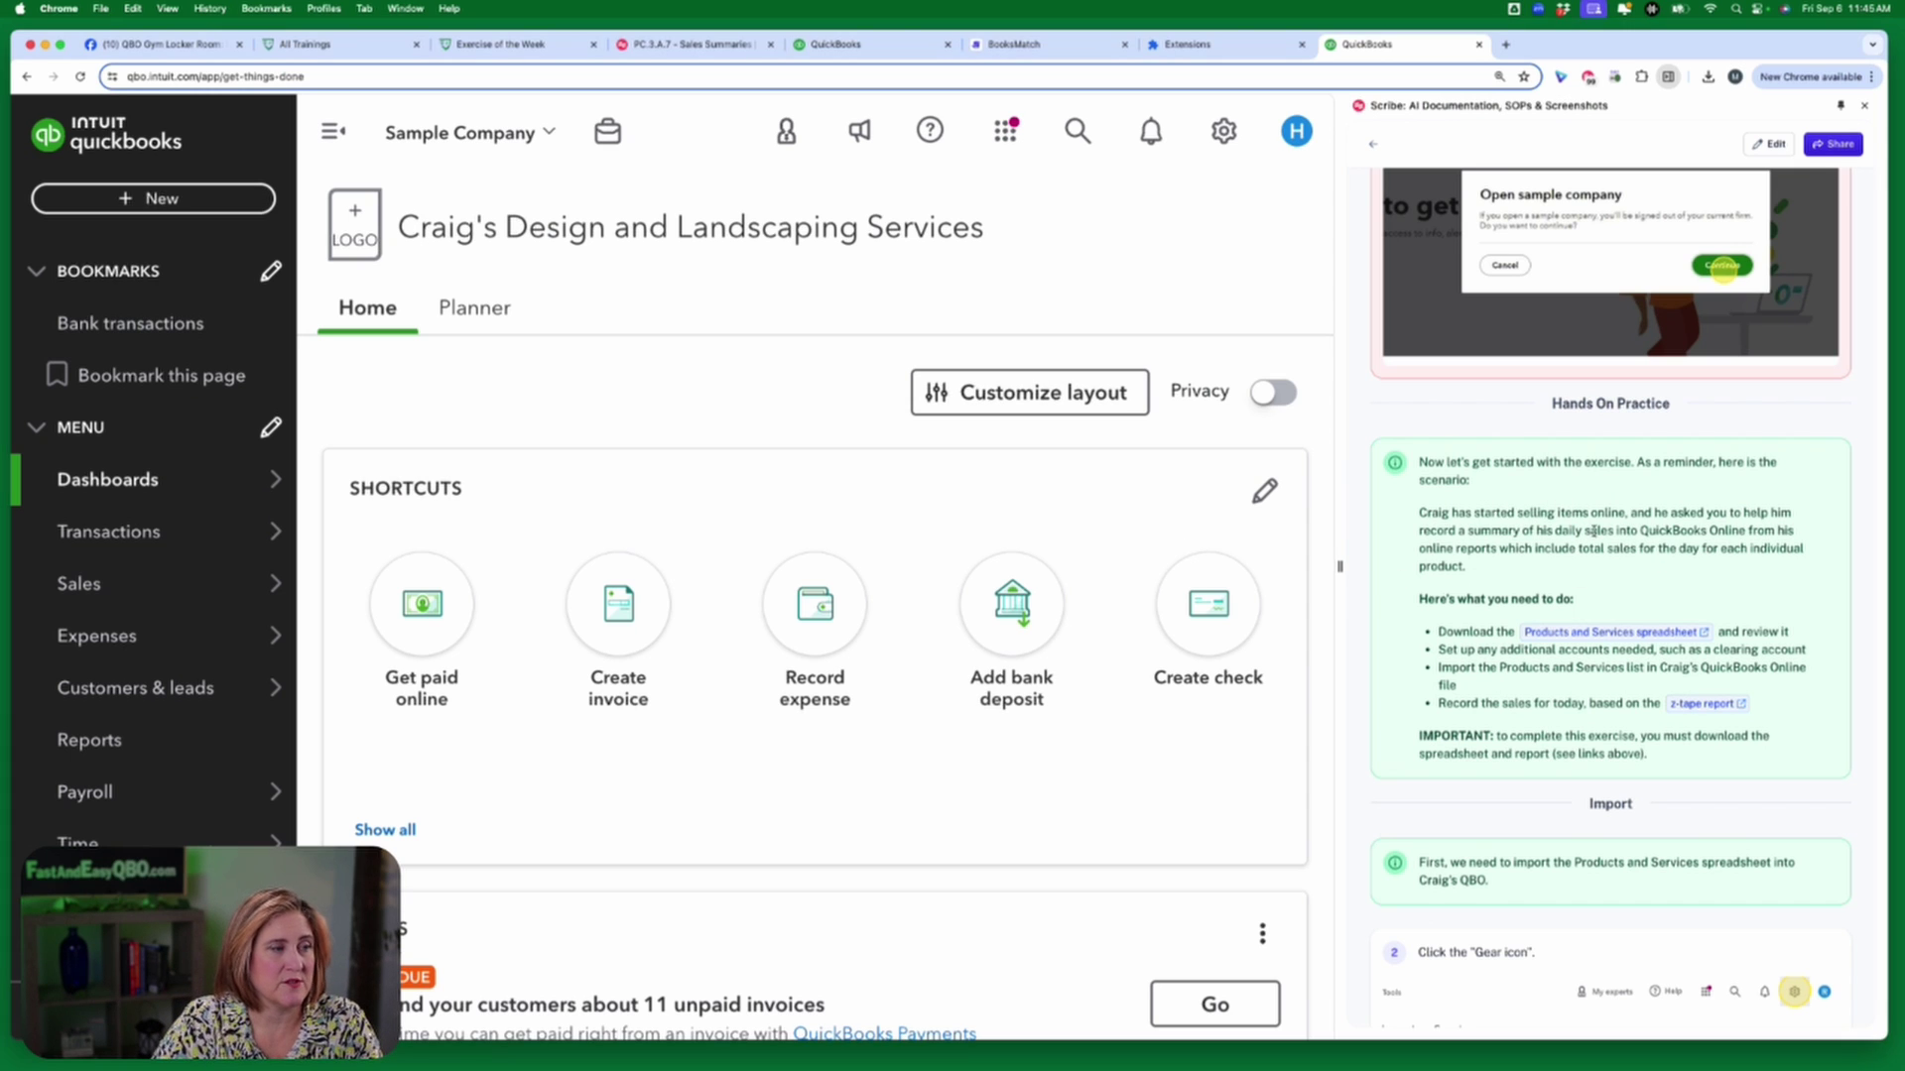
left_click(1611, 633)
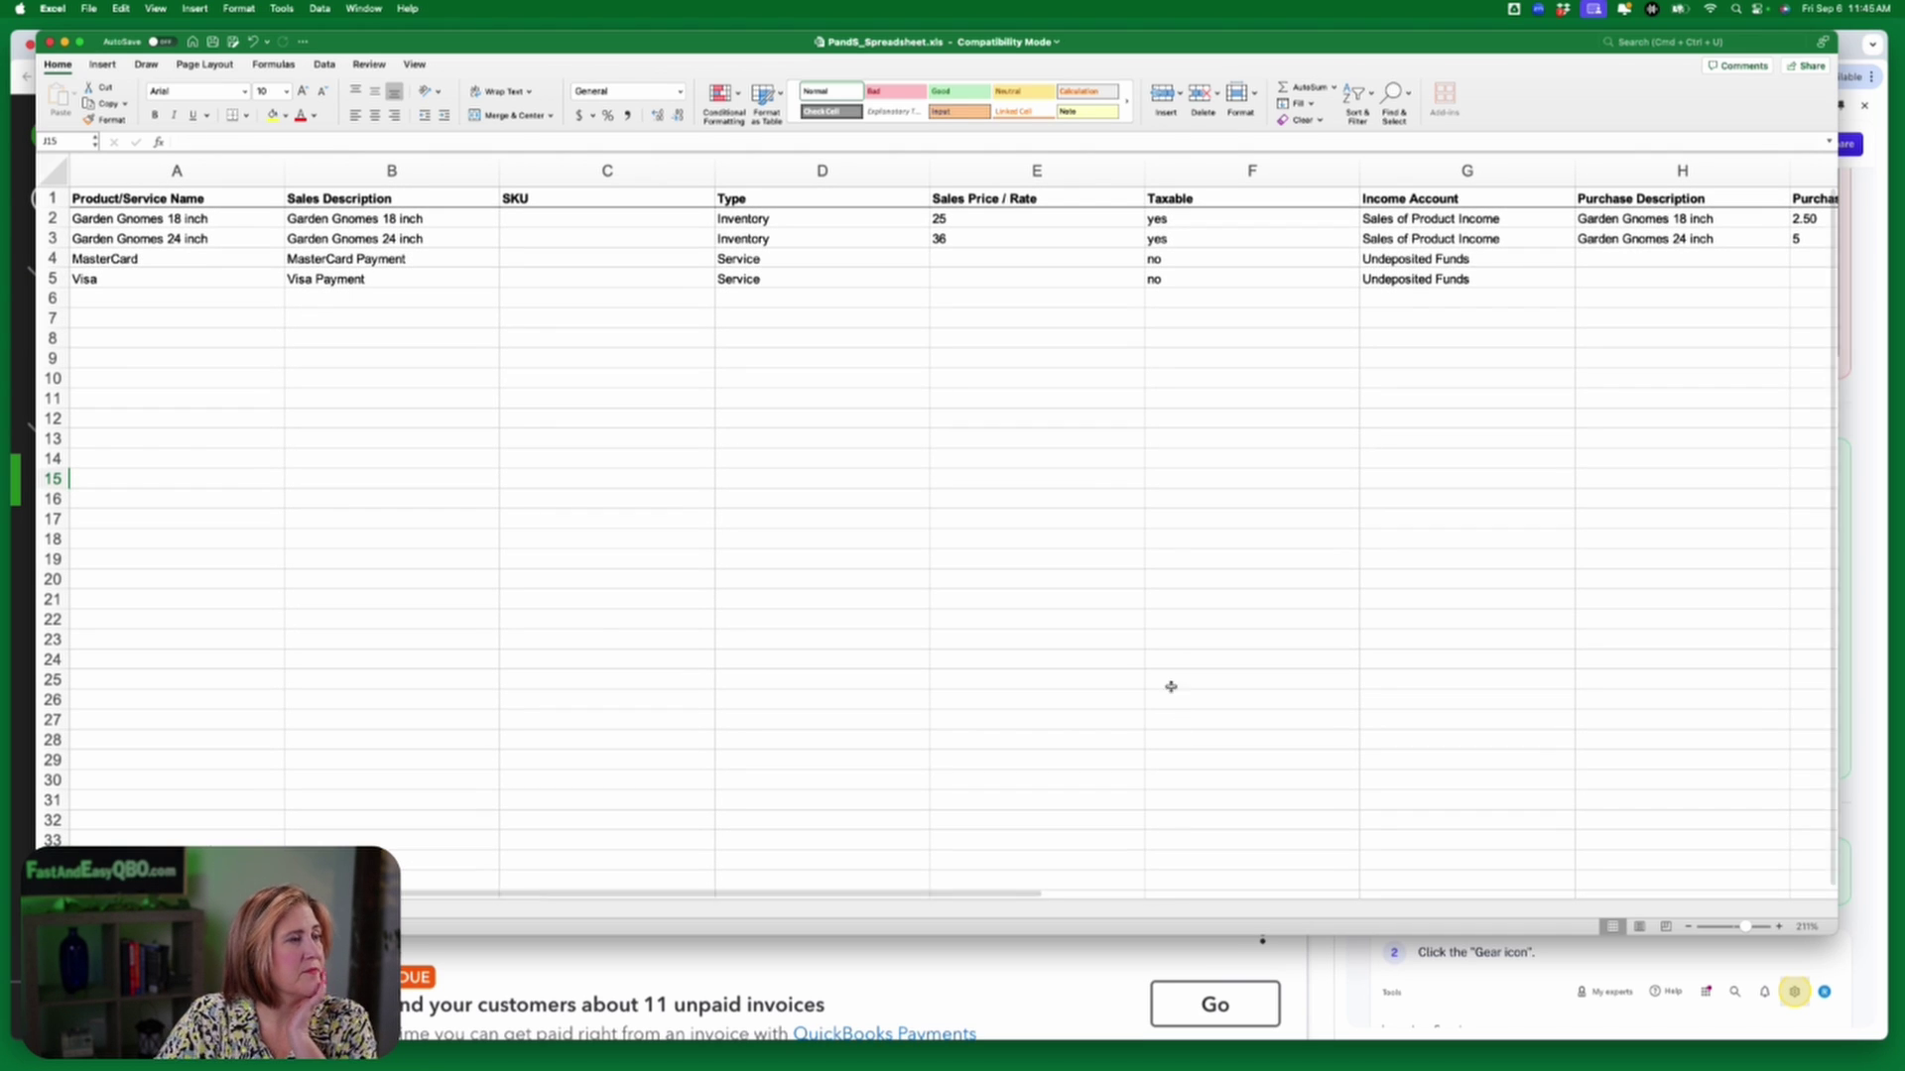
left_click(117, 223)
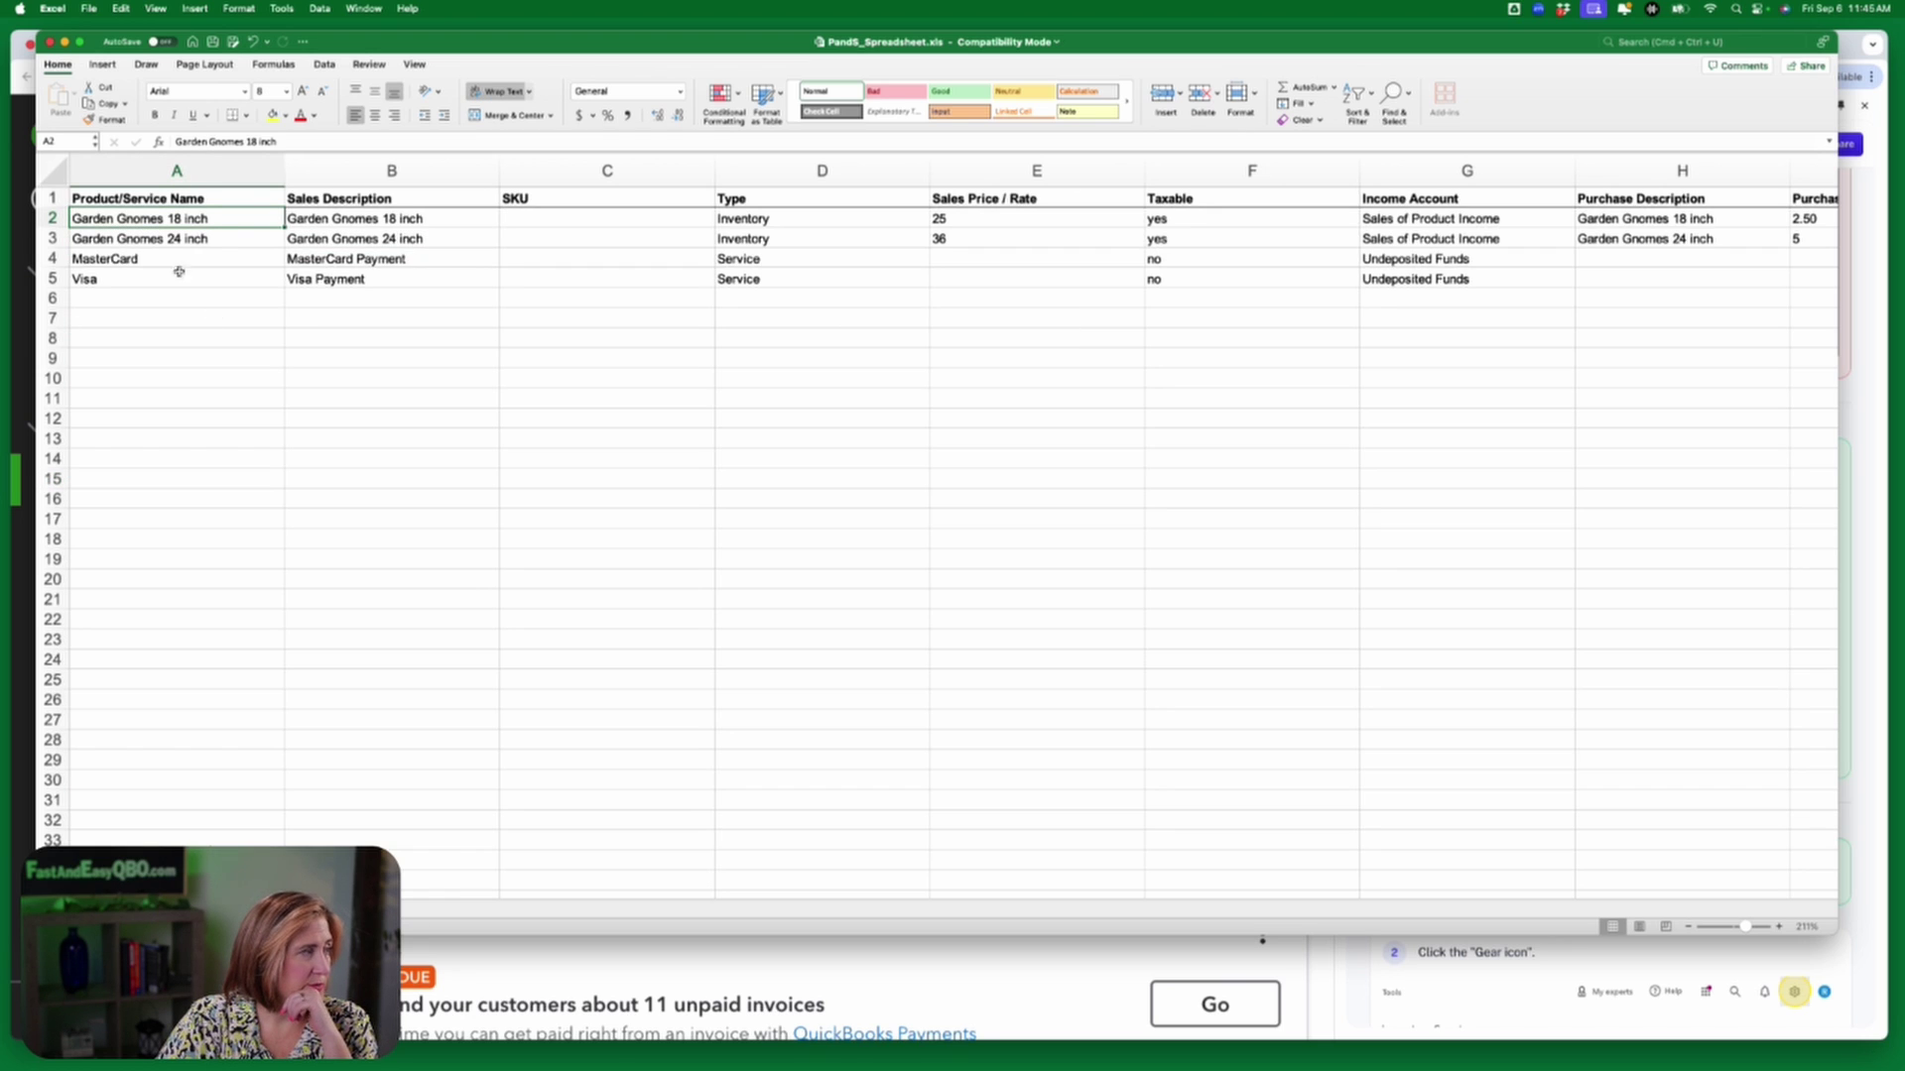
left_click(228, 241)
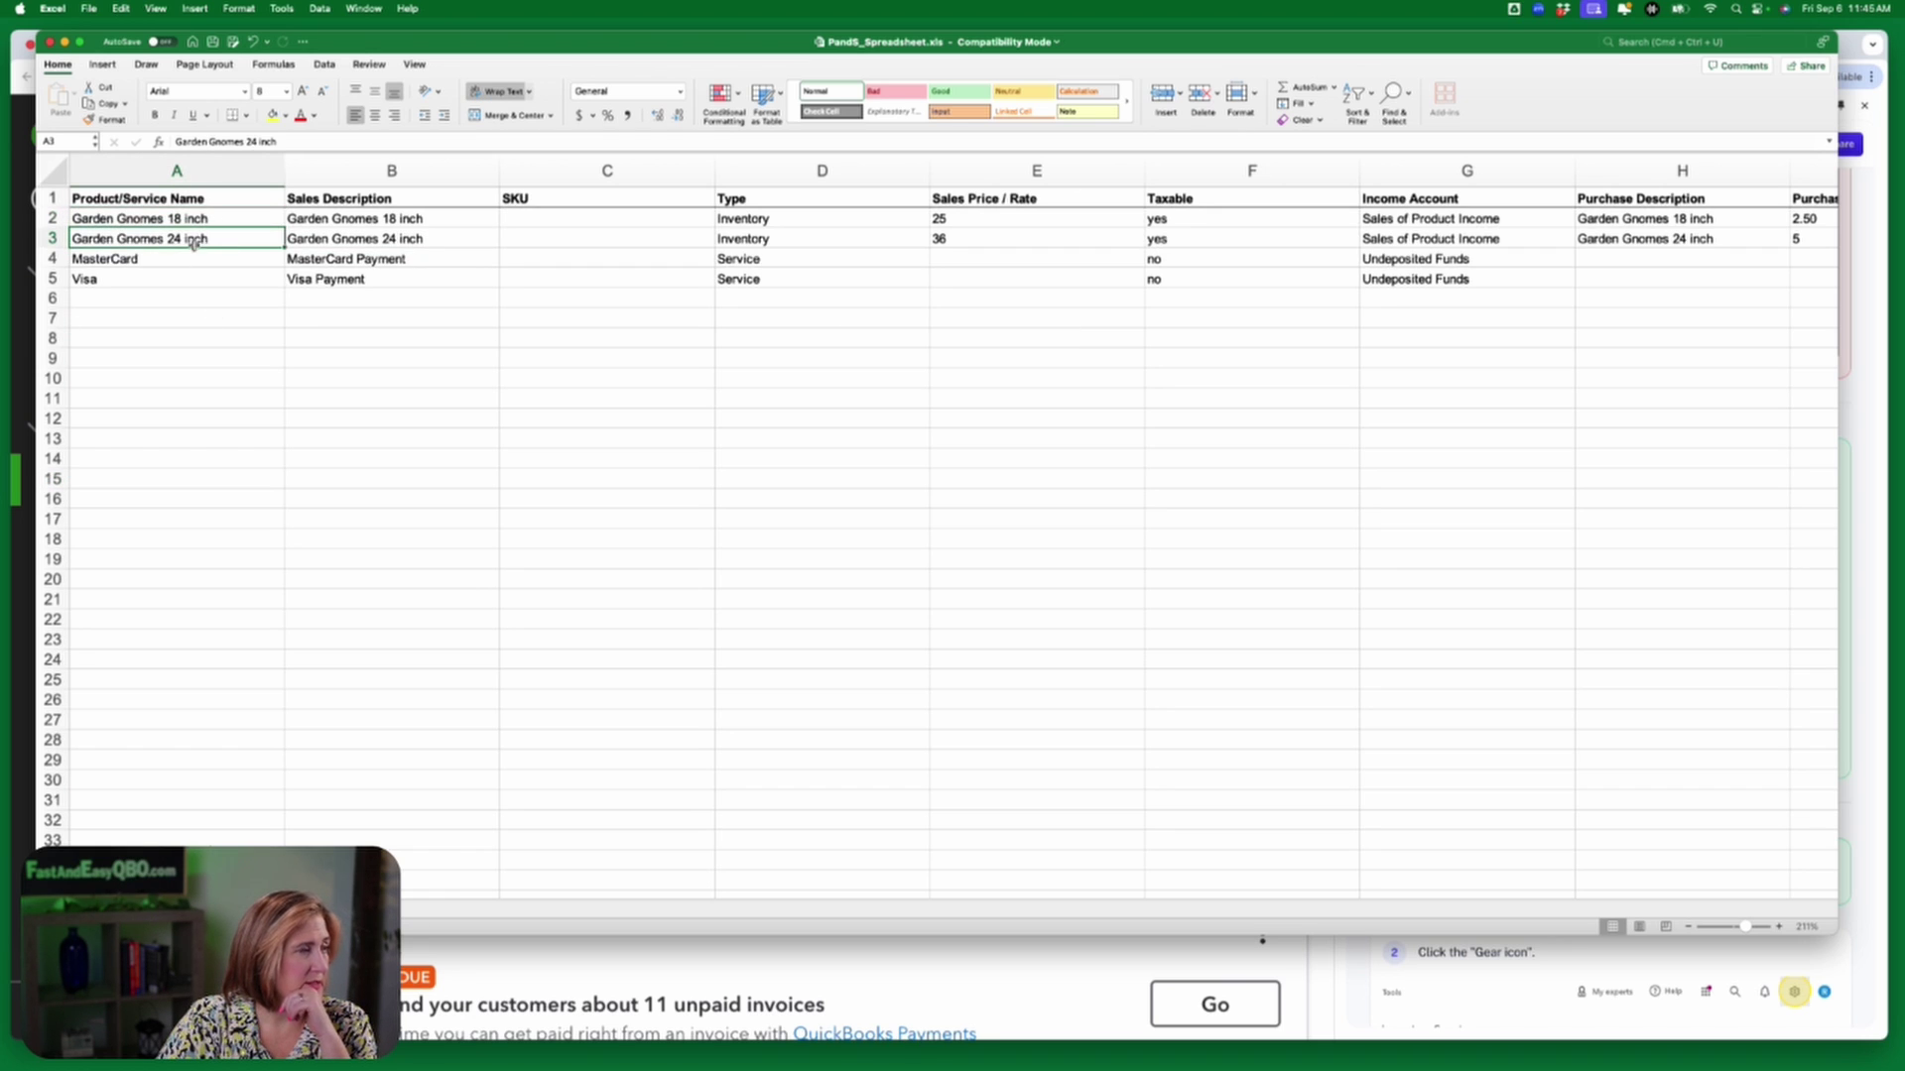
Check the type, sales price and taxable setting of the Garden Gnomes 18 inch and 24 inch rows.
left_click(804, 220)
left_click(805, 238)
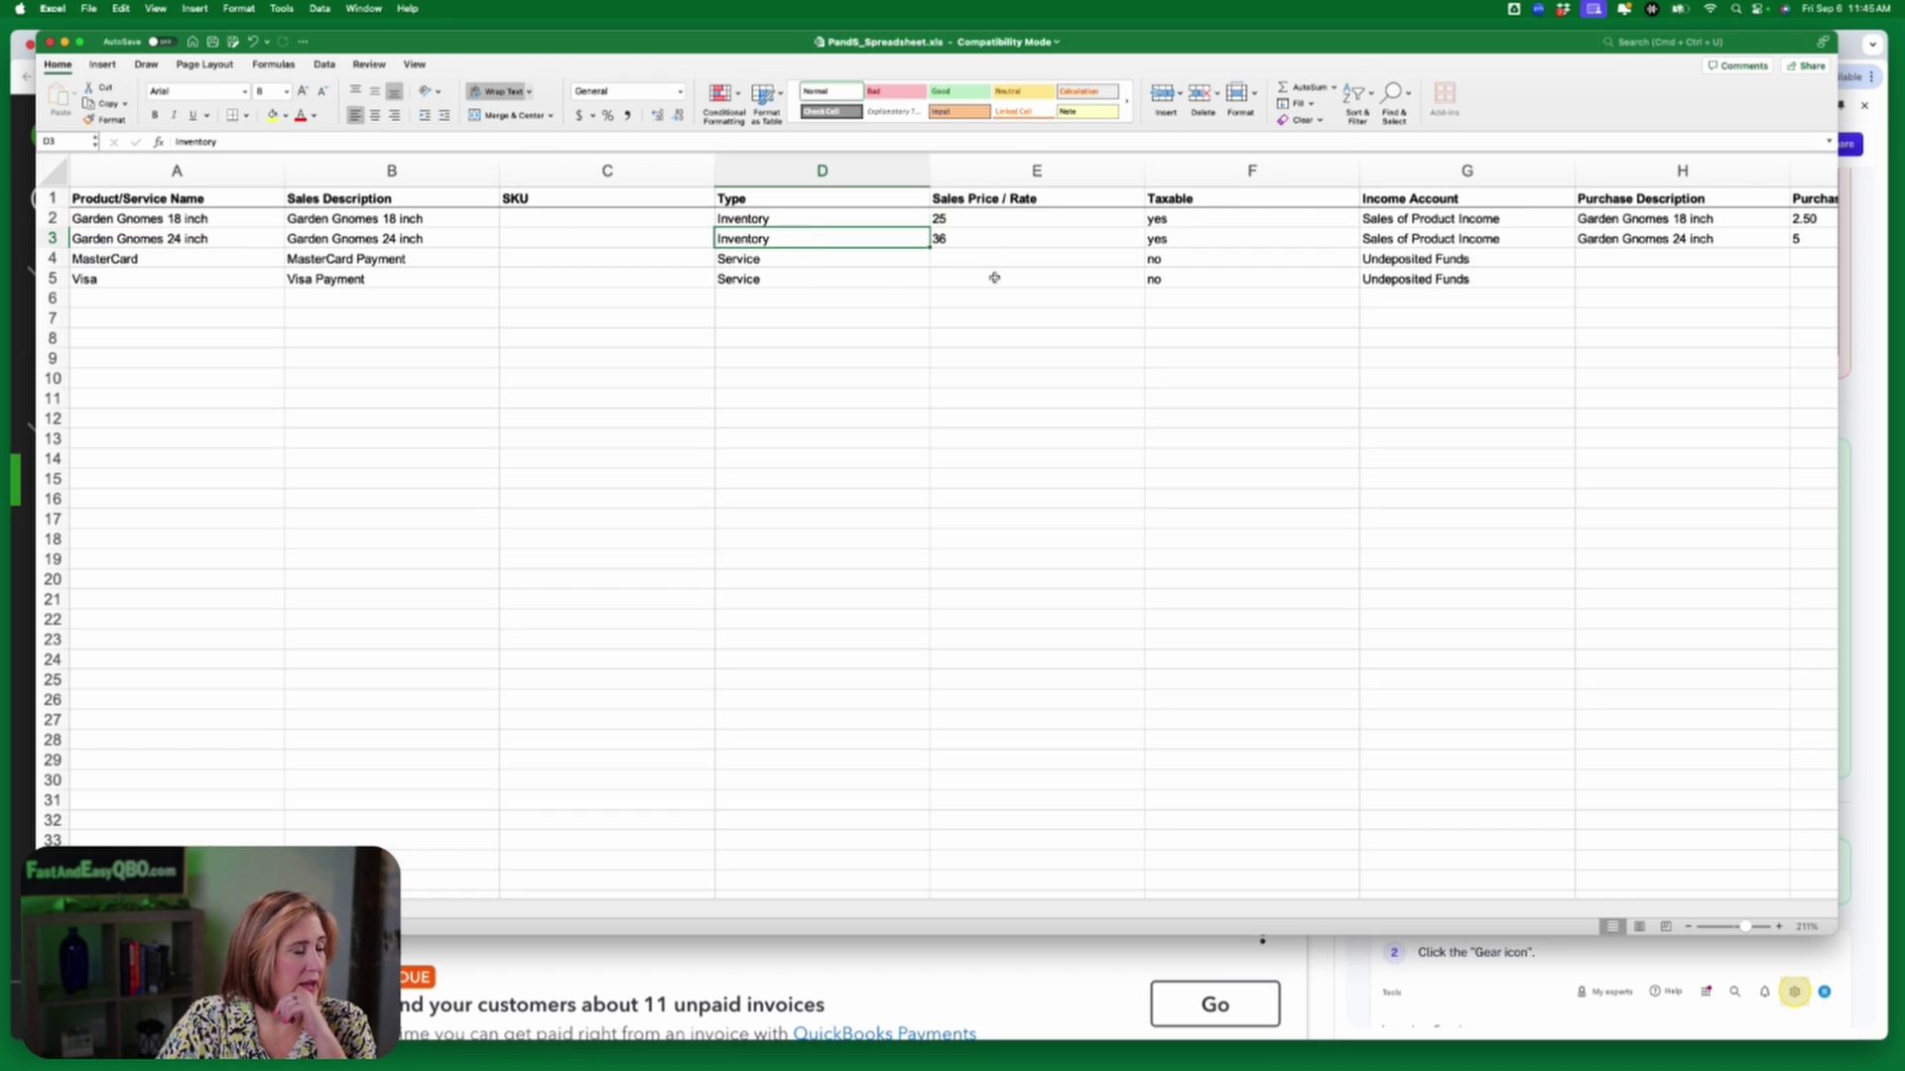
left_click(997, 220)
left_click(997, 236)
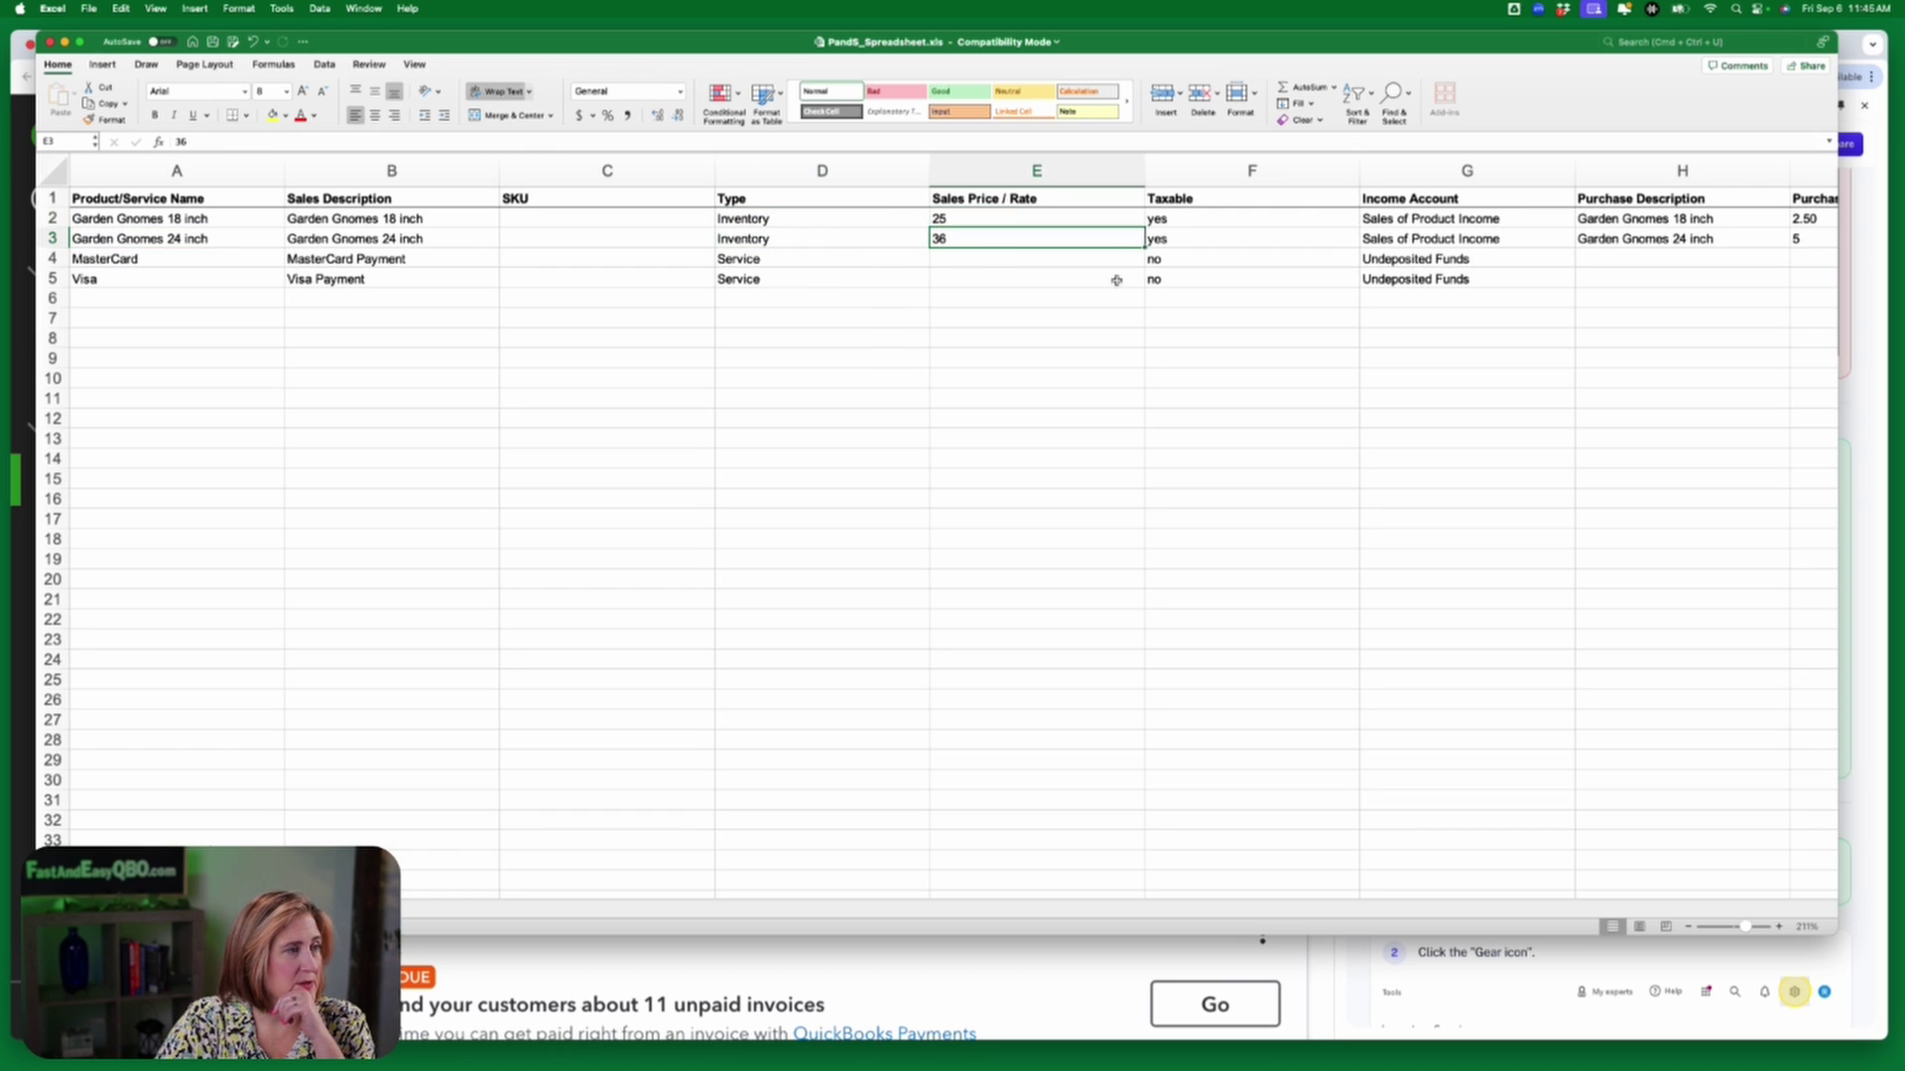
left_click(1210, 220)
left_click(1212, 238)
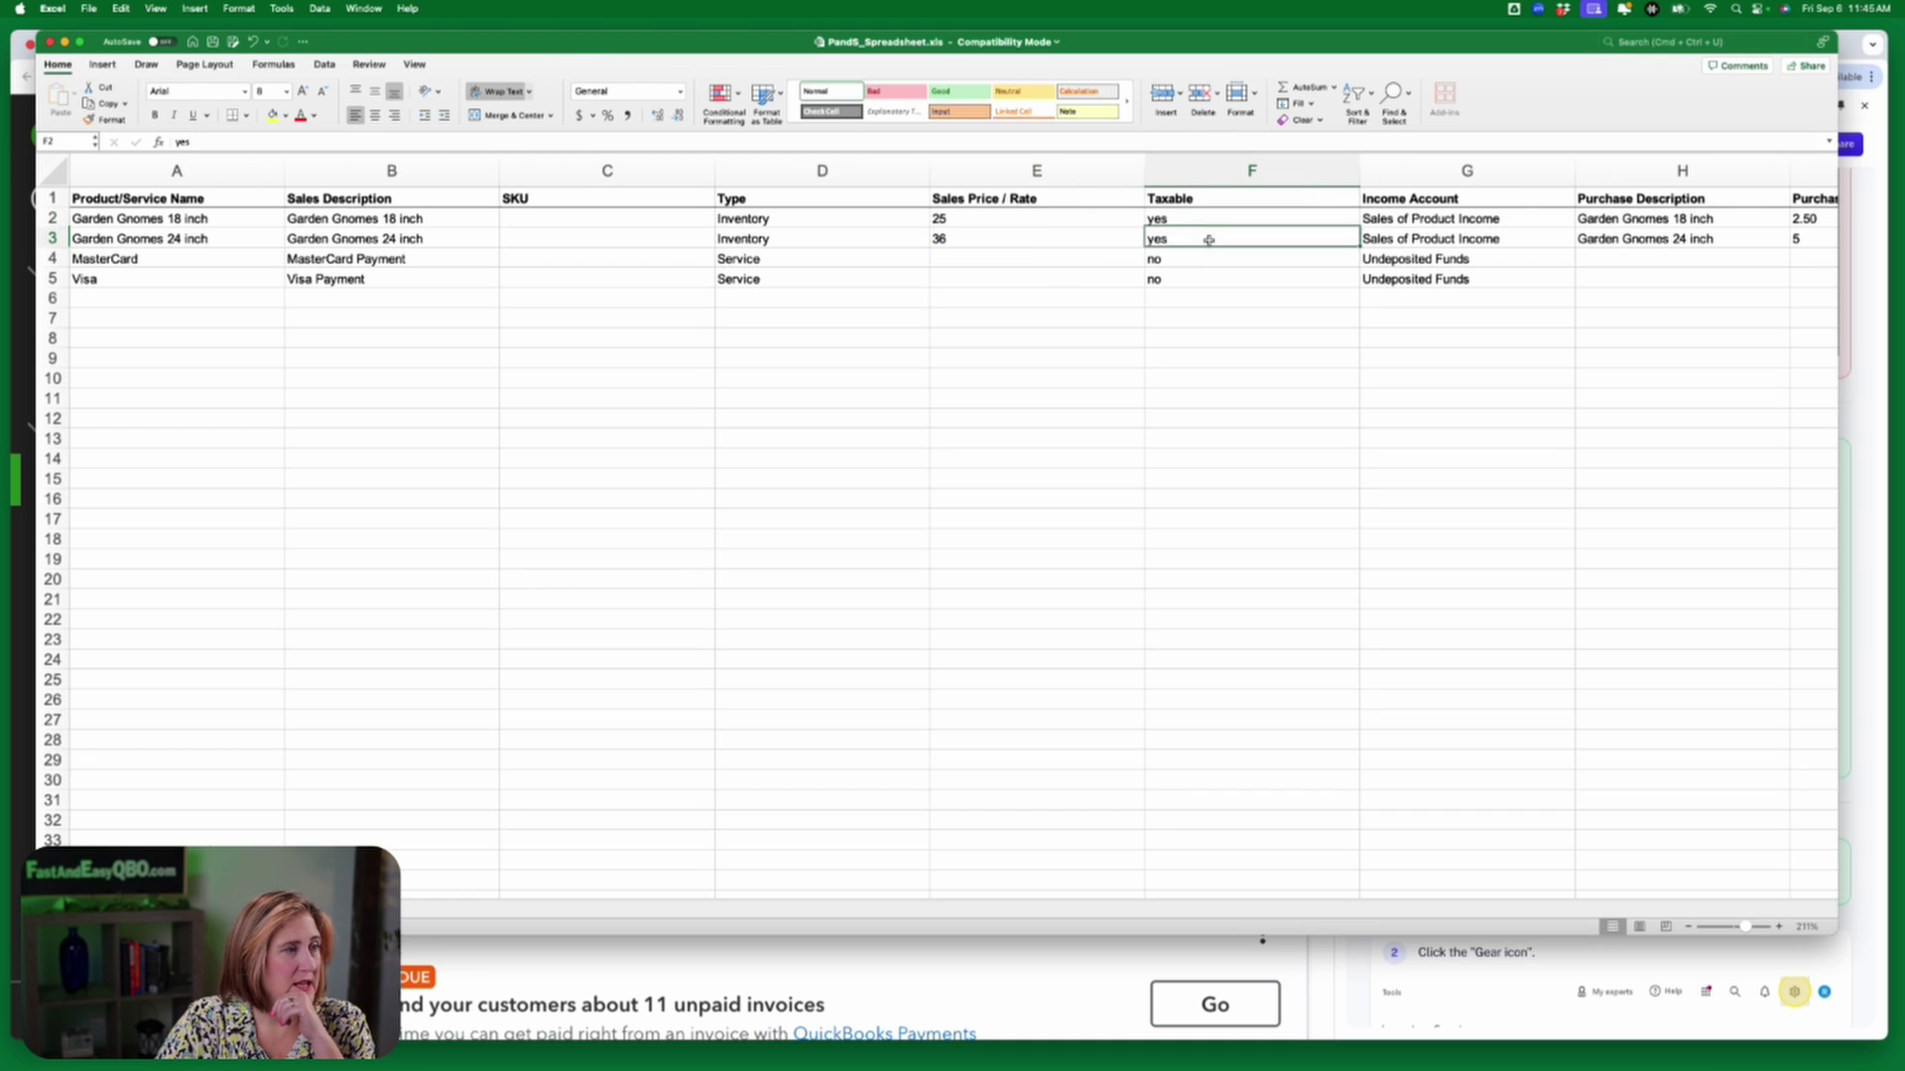
Review the income account, purchase description and expense account of both Garden Gnomes products.
scroll(1227, 301, "right", 4)
scroll(1226, 300, "right", 3)
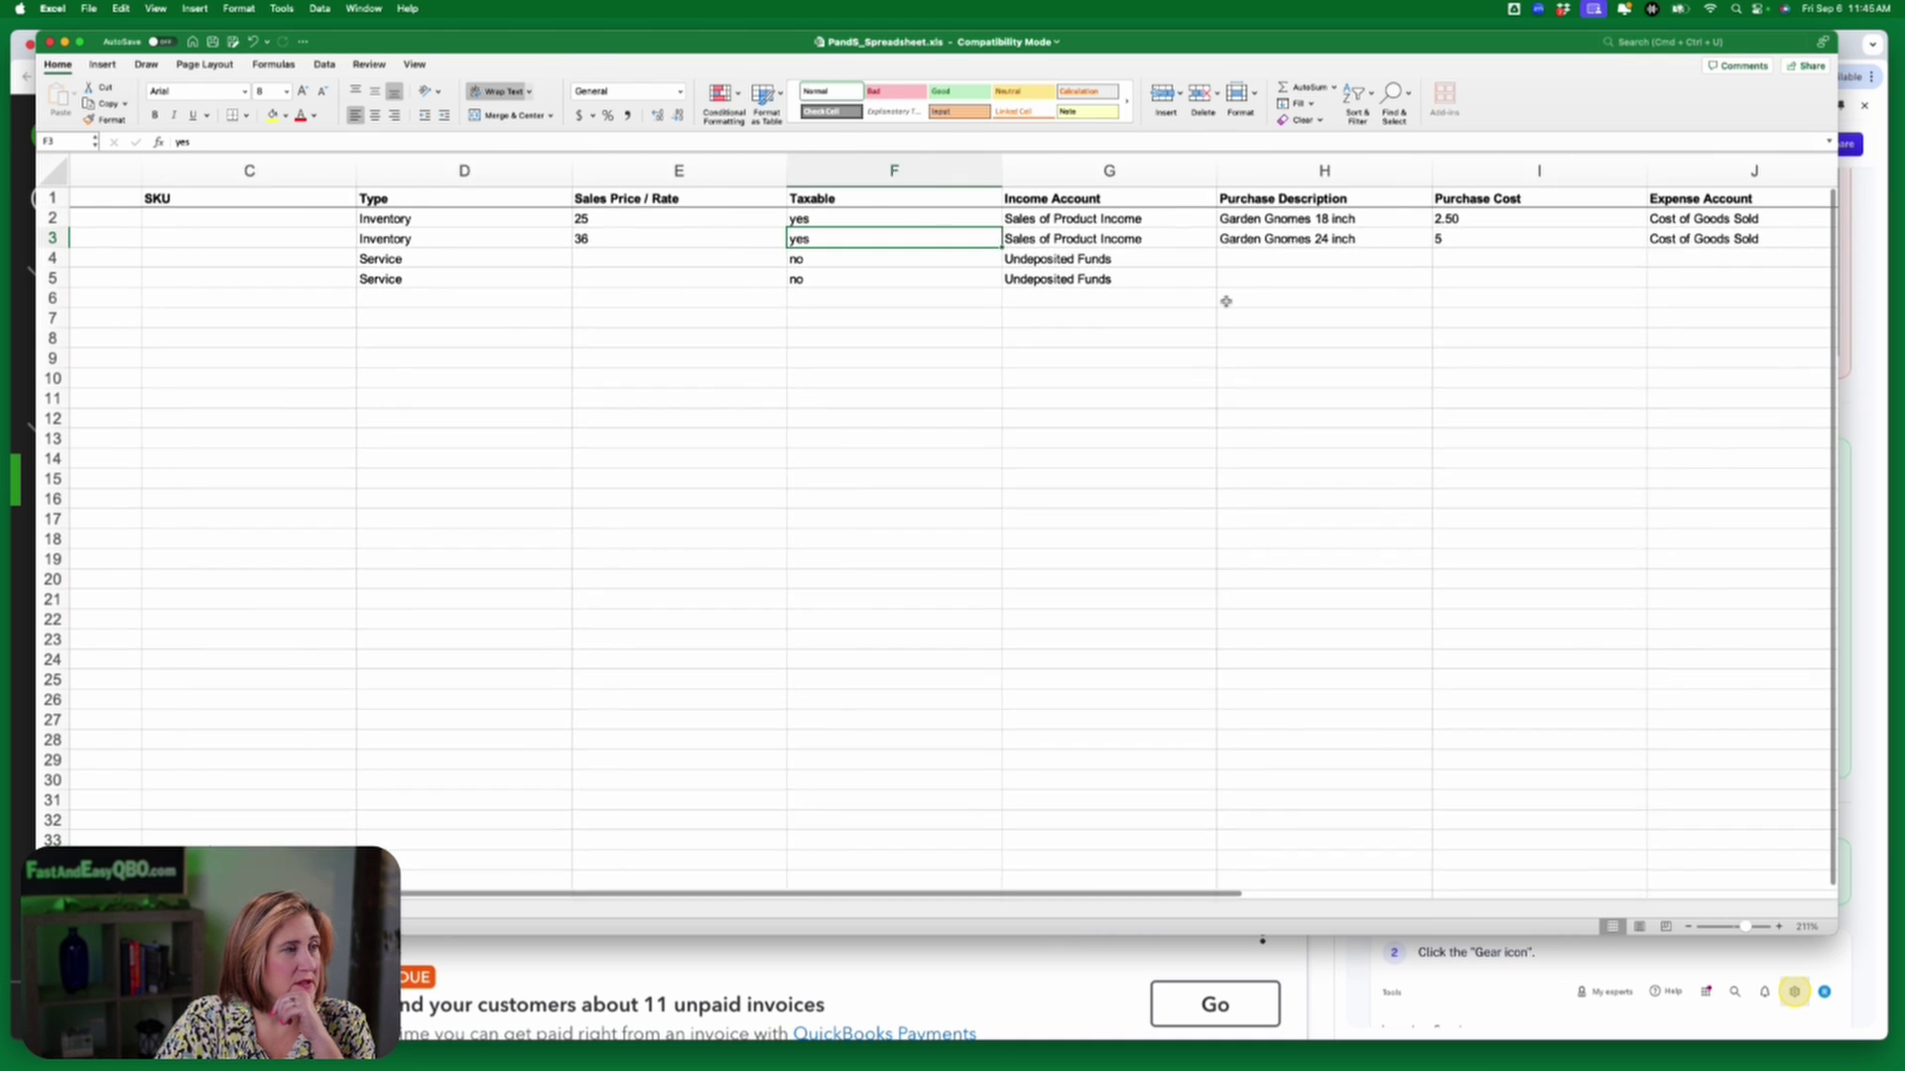
left_click(1021, 221)
left_click(1026, 243)
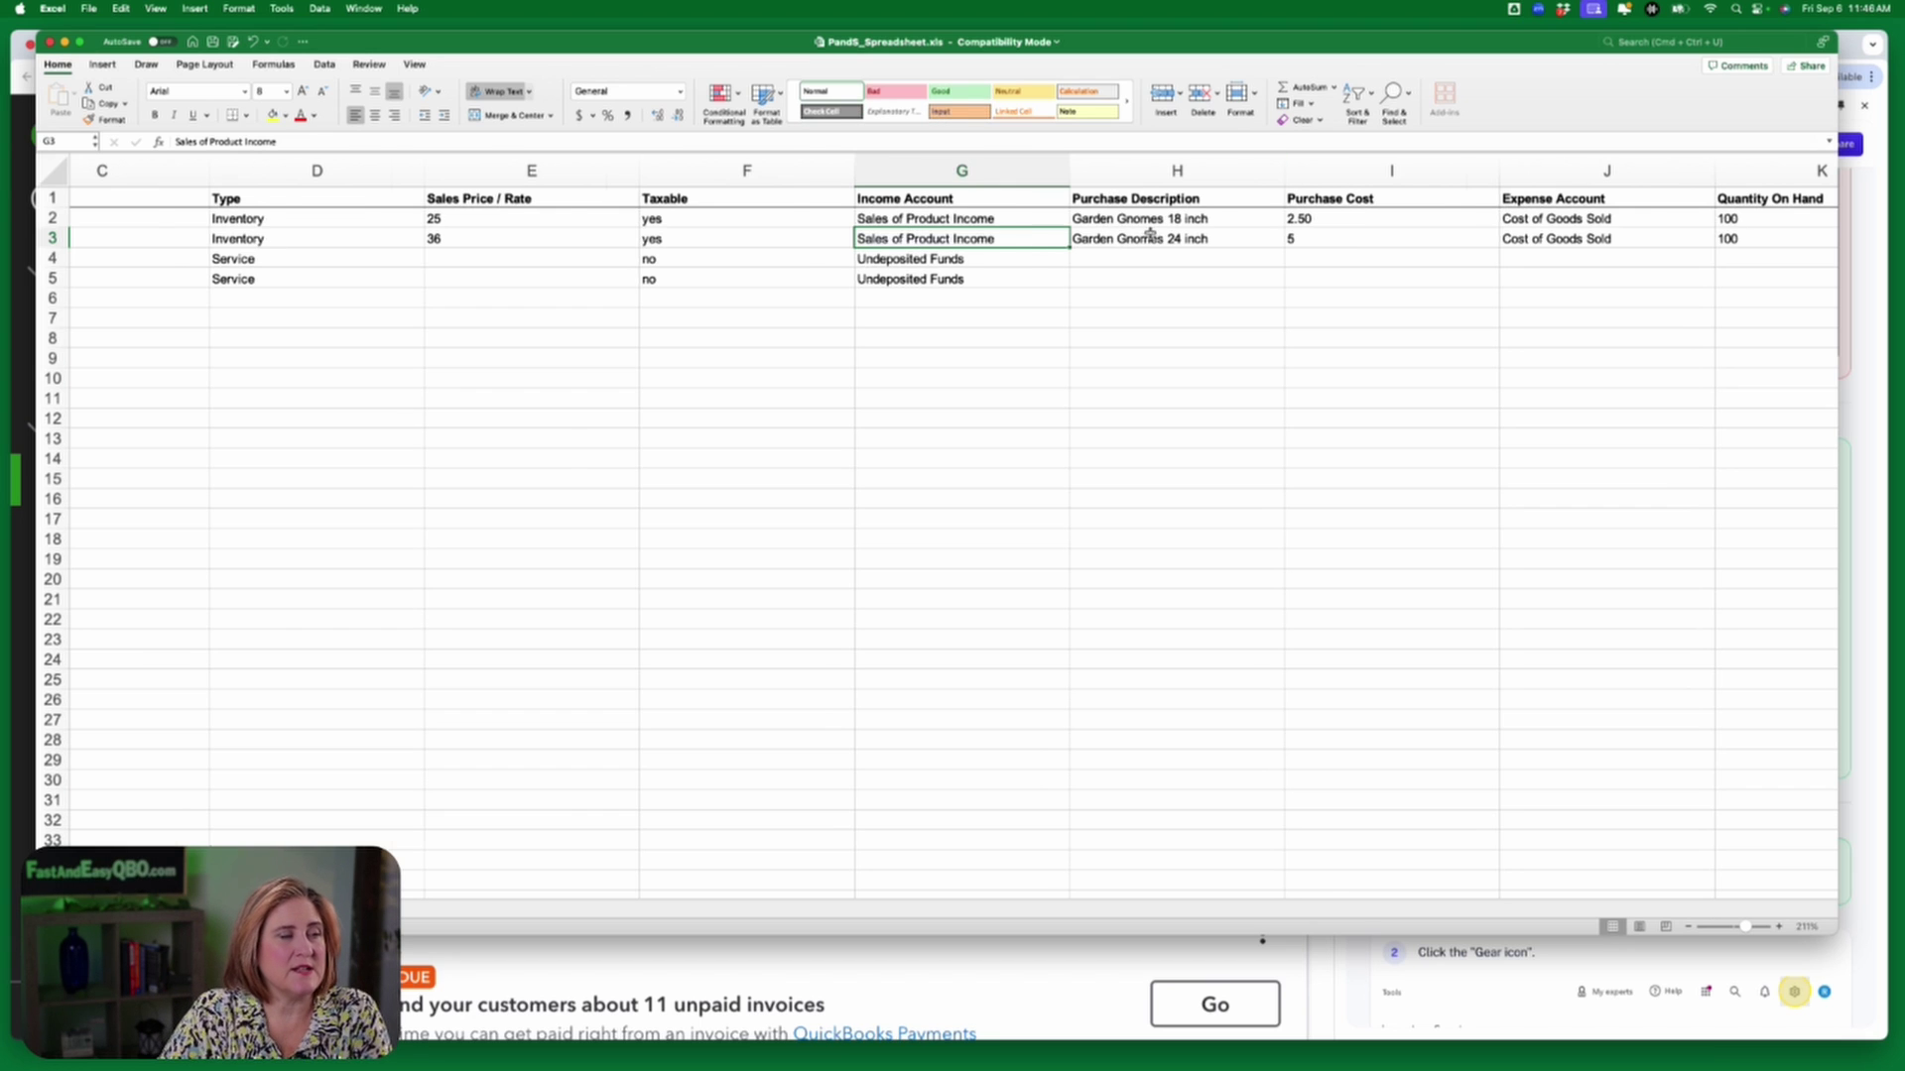
scroll(1150, 234, "right", 3)
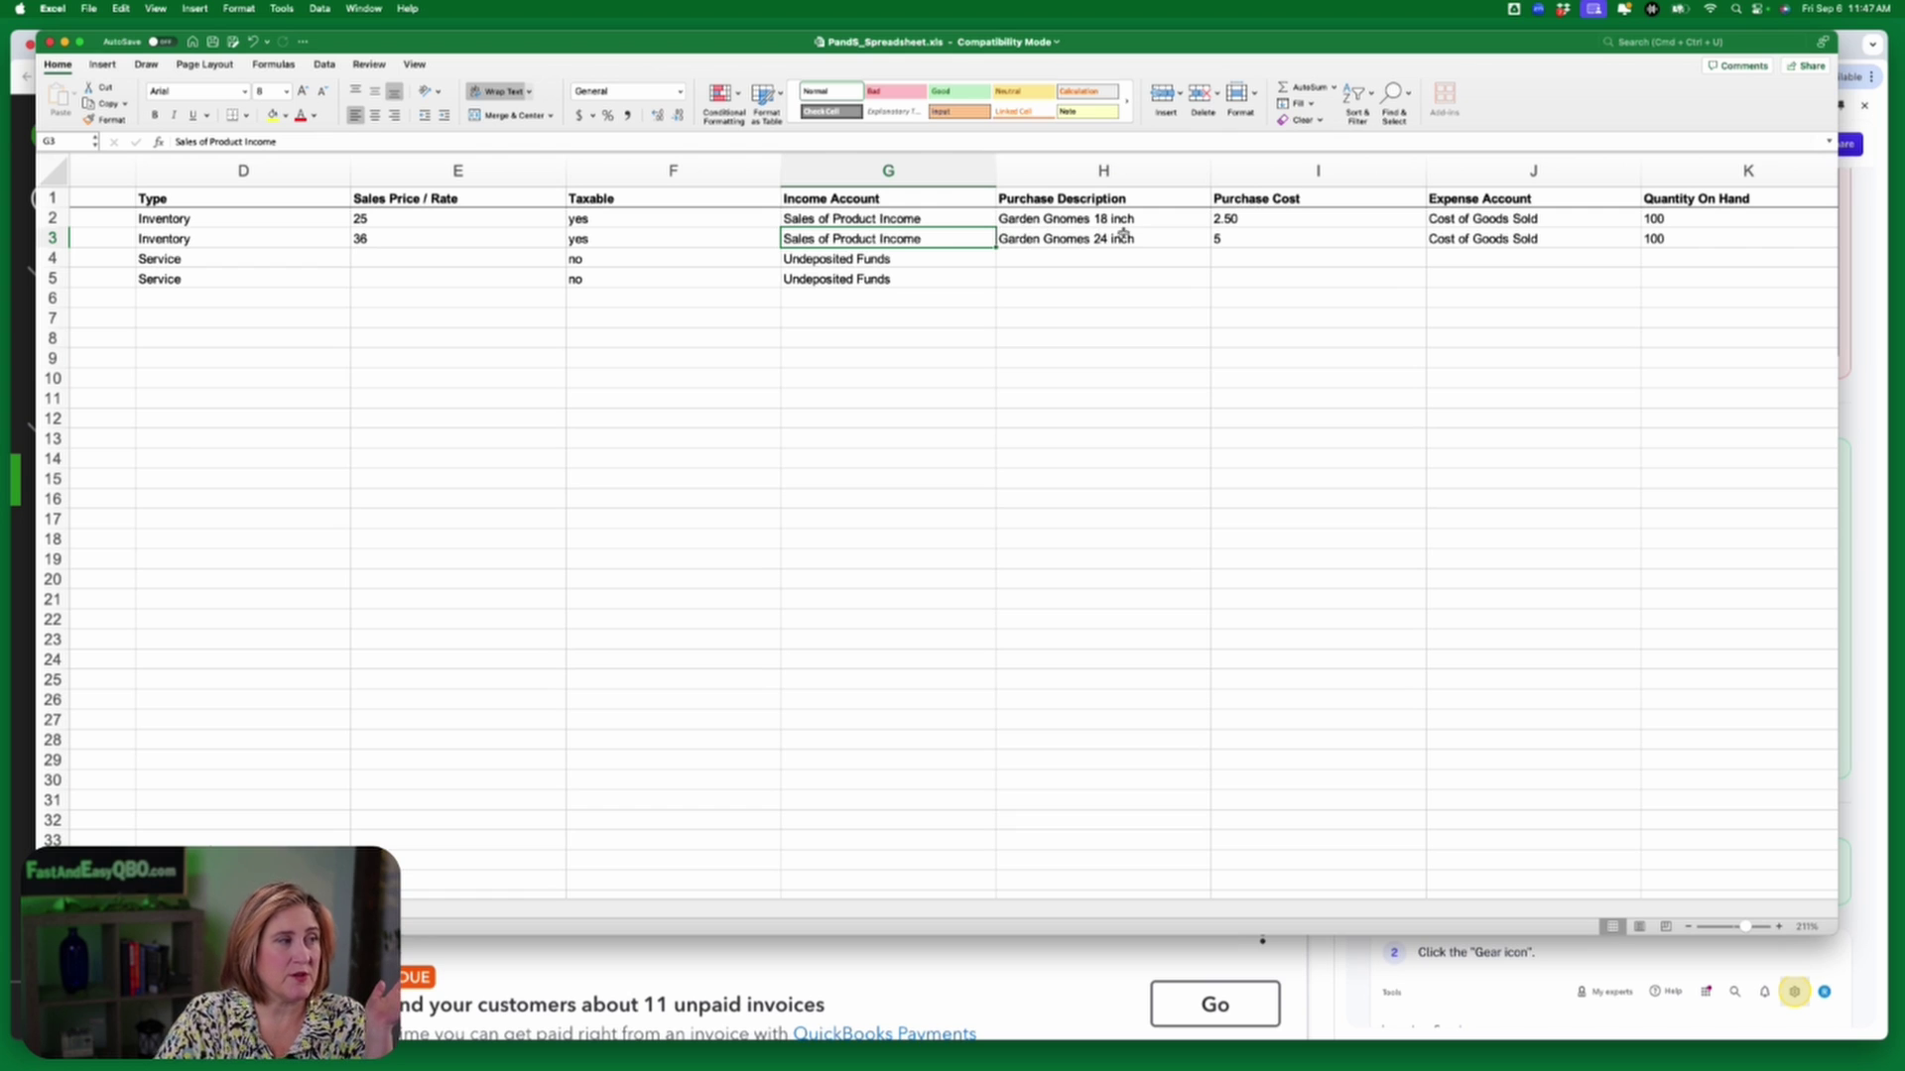
scroll(1083, 231, "right", 2)
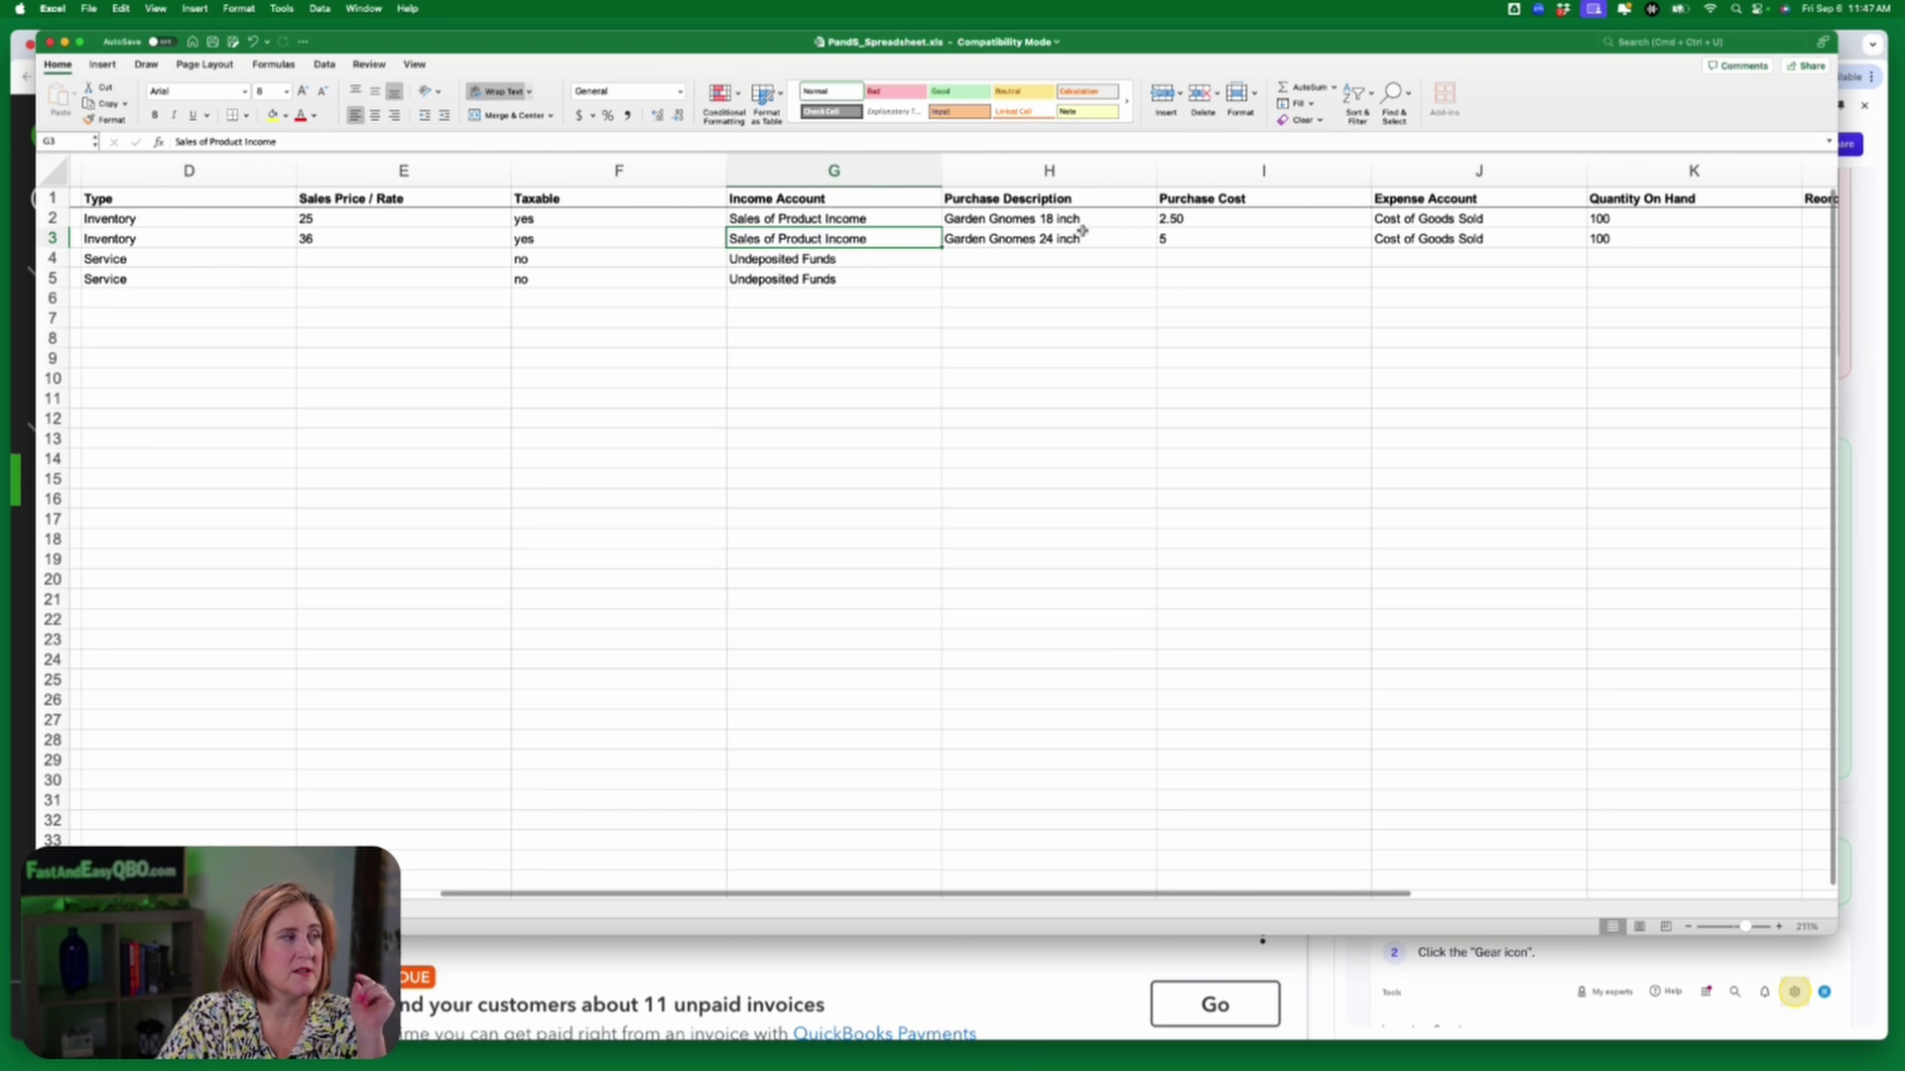
scroll(1082, 231, "right", 3)
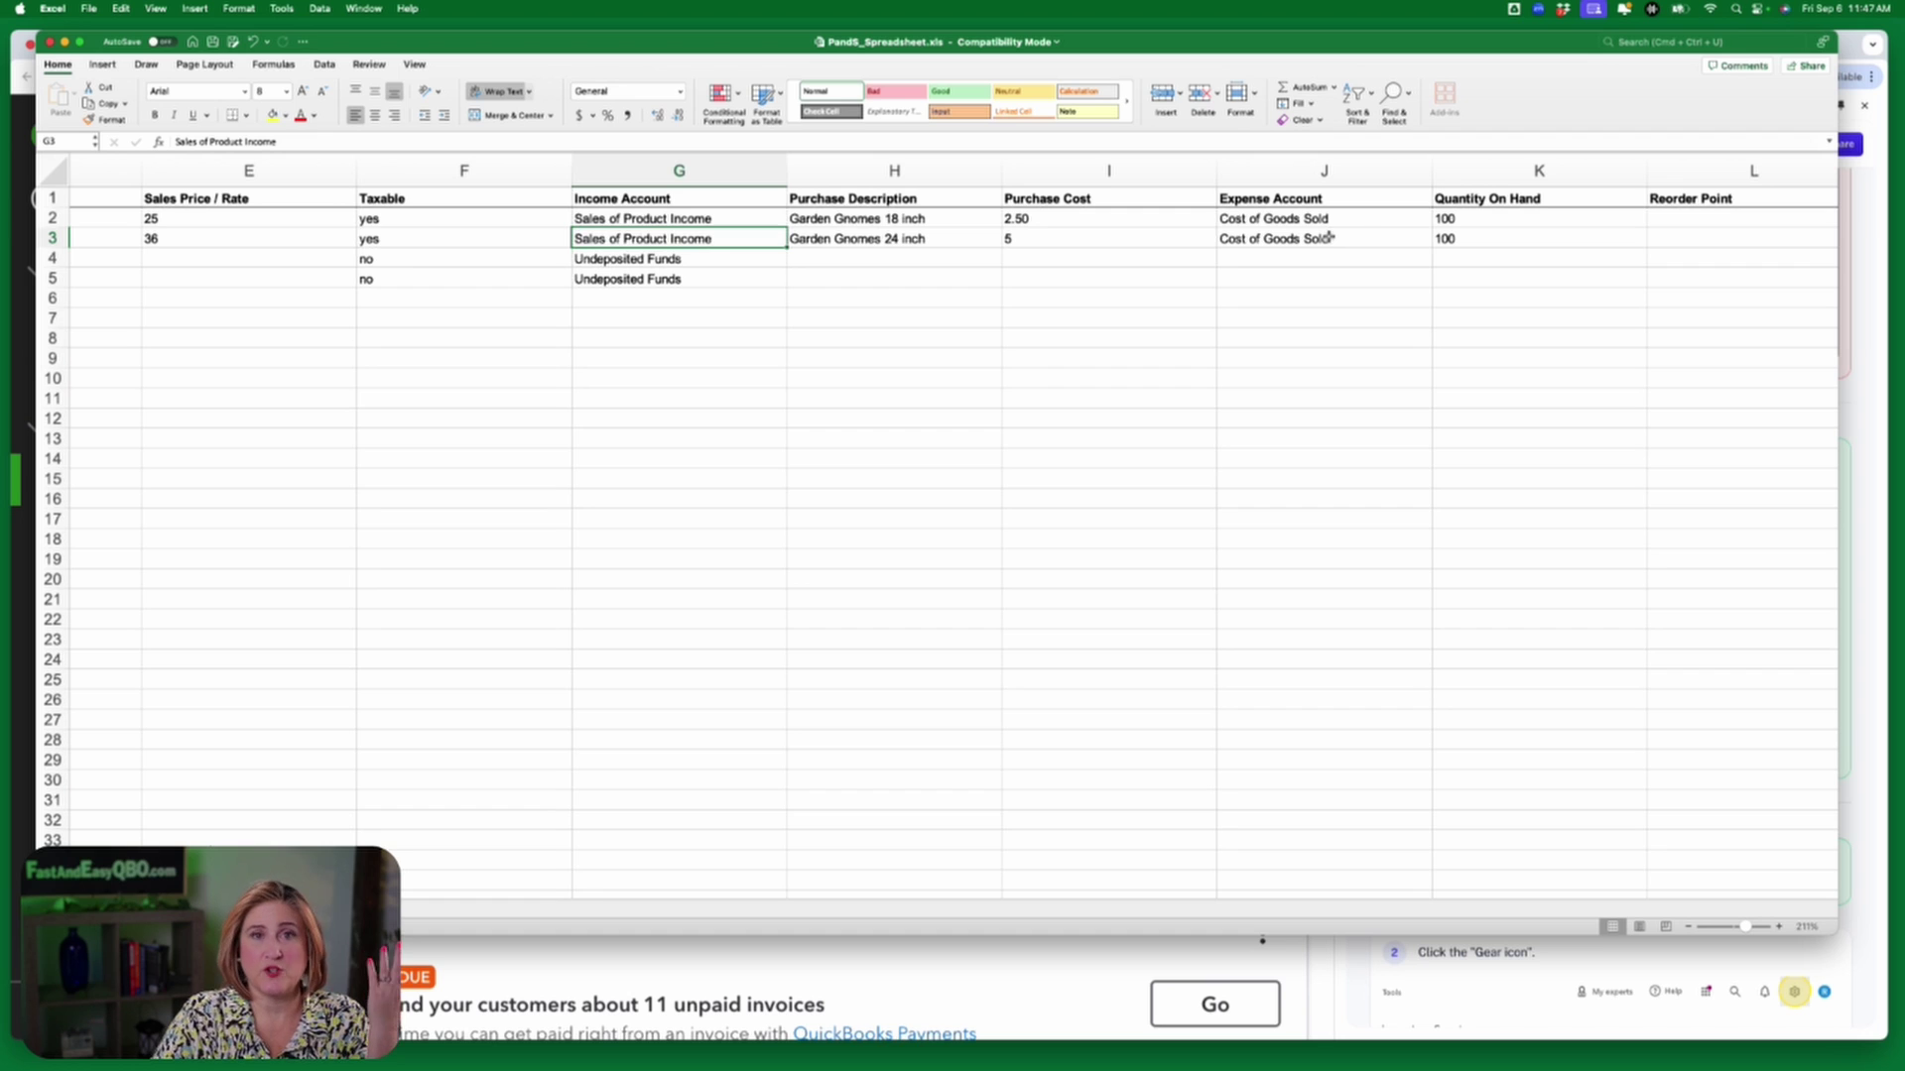
Compare the purchase cost of the Garden Gnomes 18 inch with its sales price.
left_click(1081, 222)
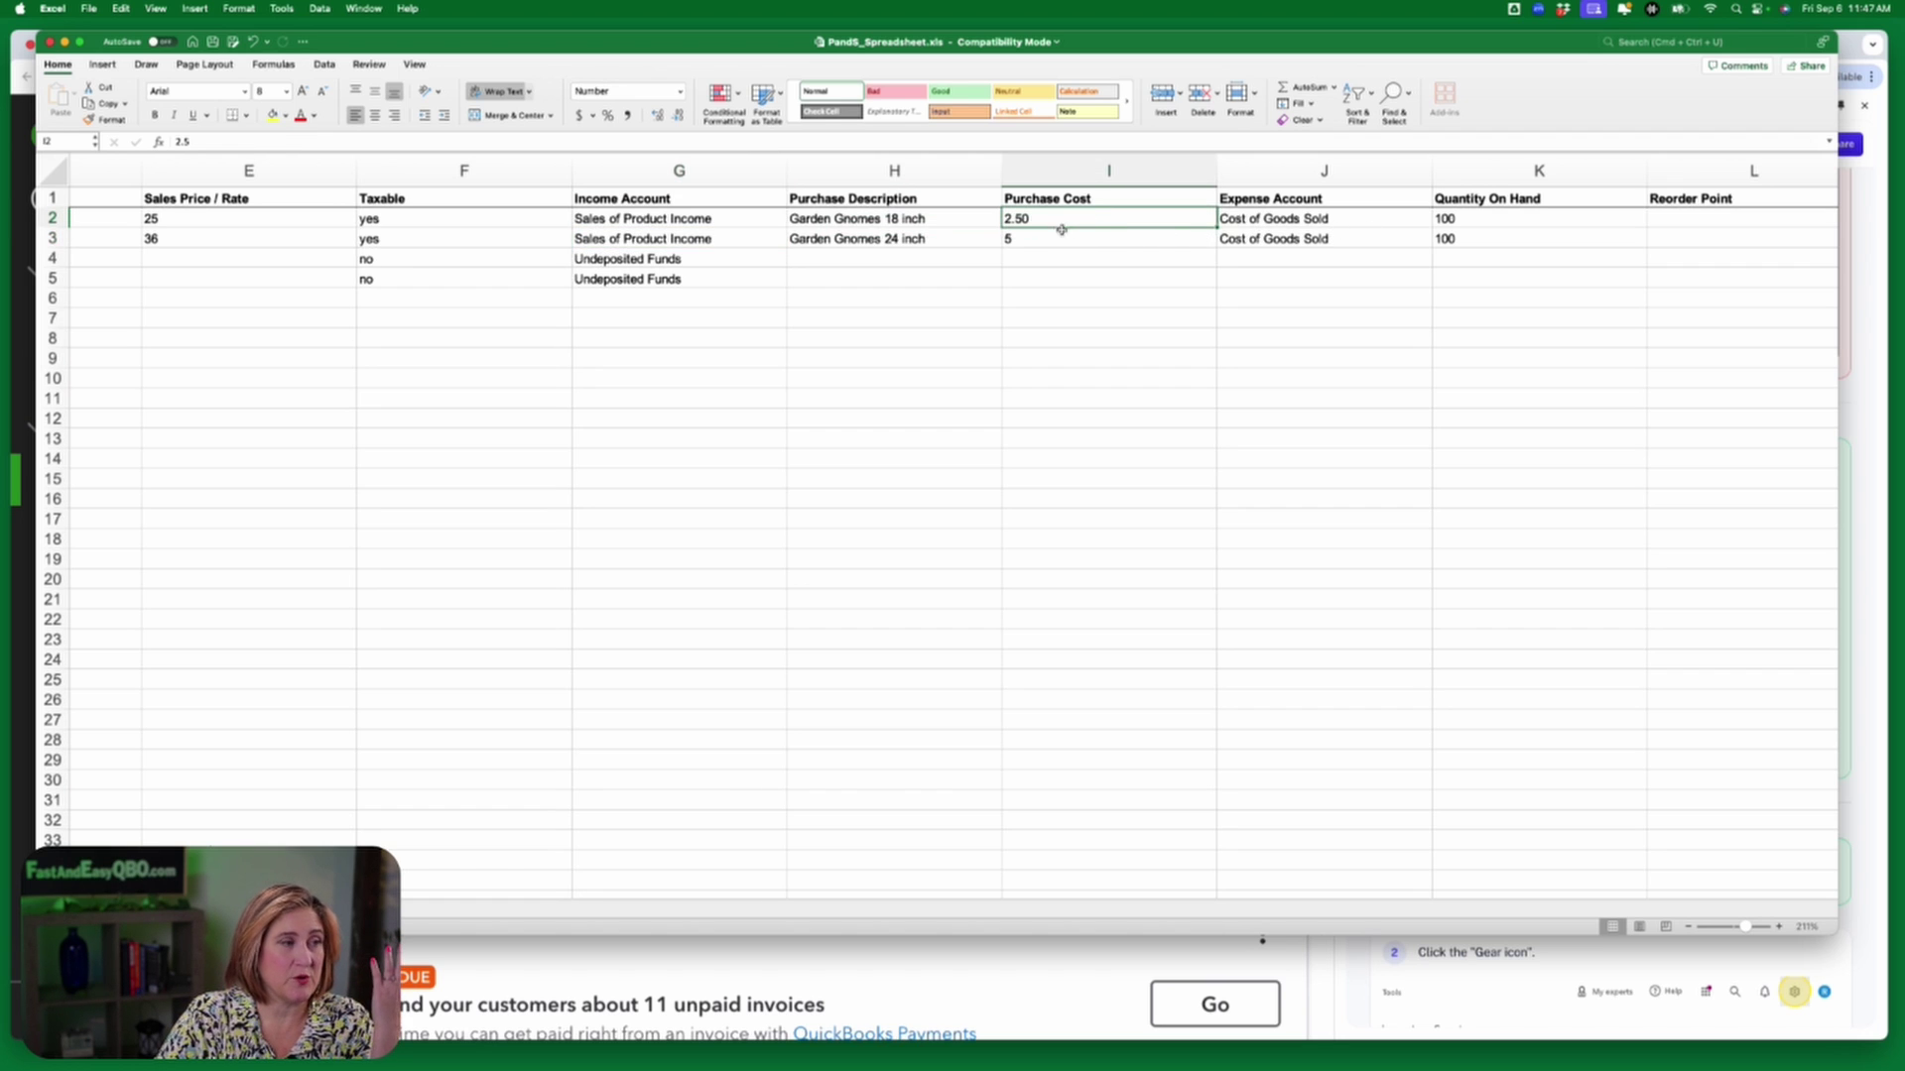
scroll(1113, 246, "left", 4)
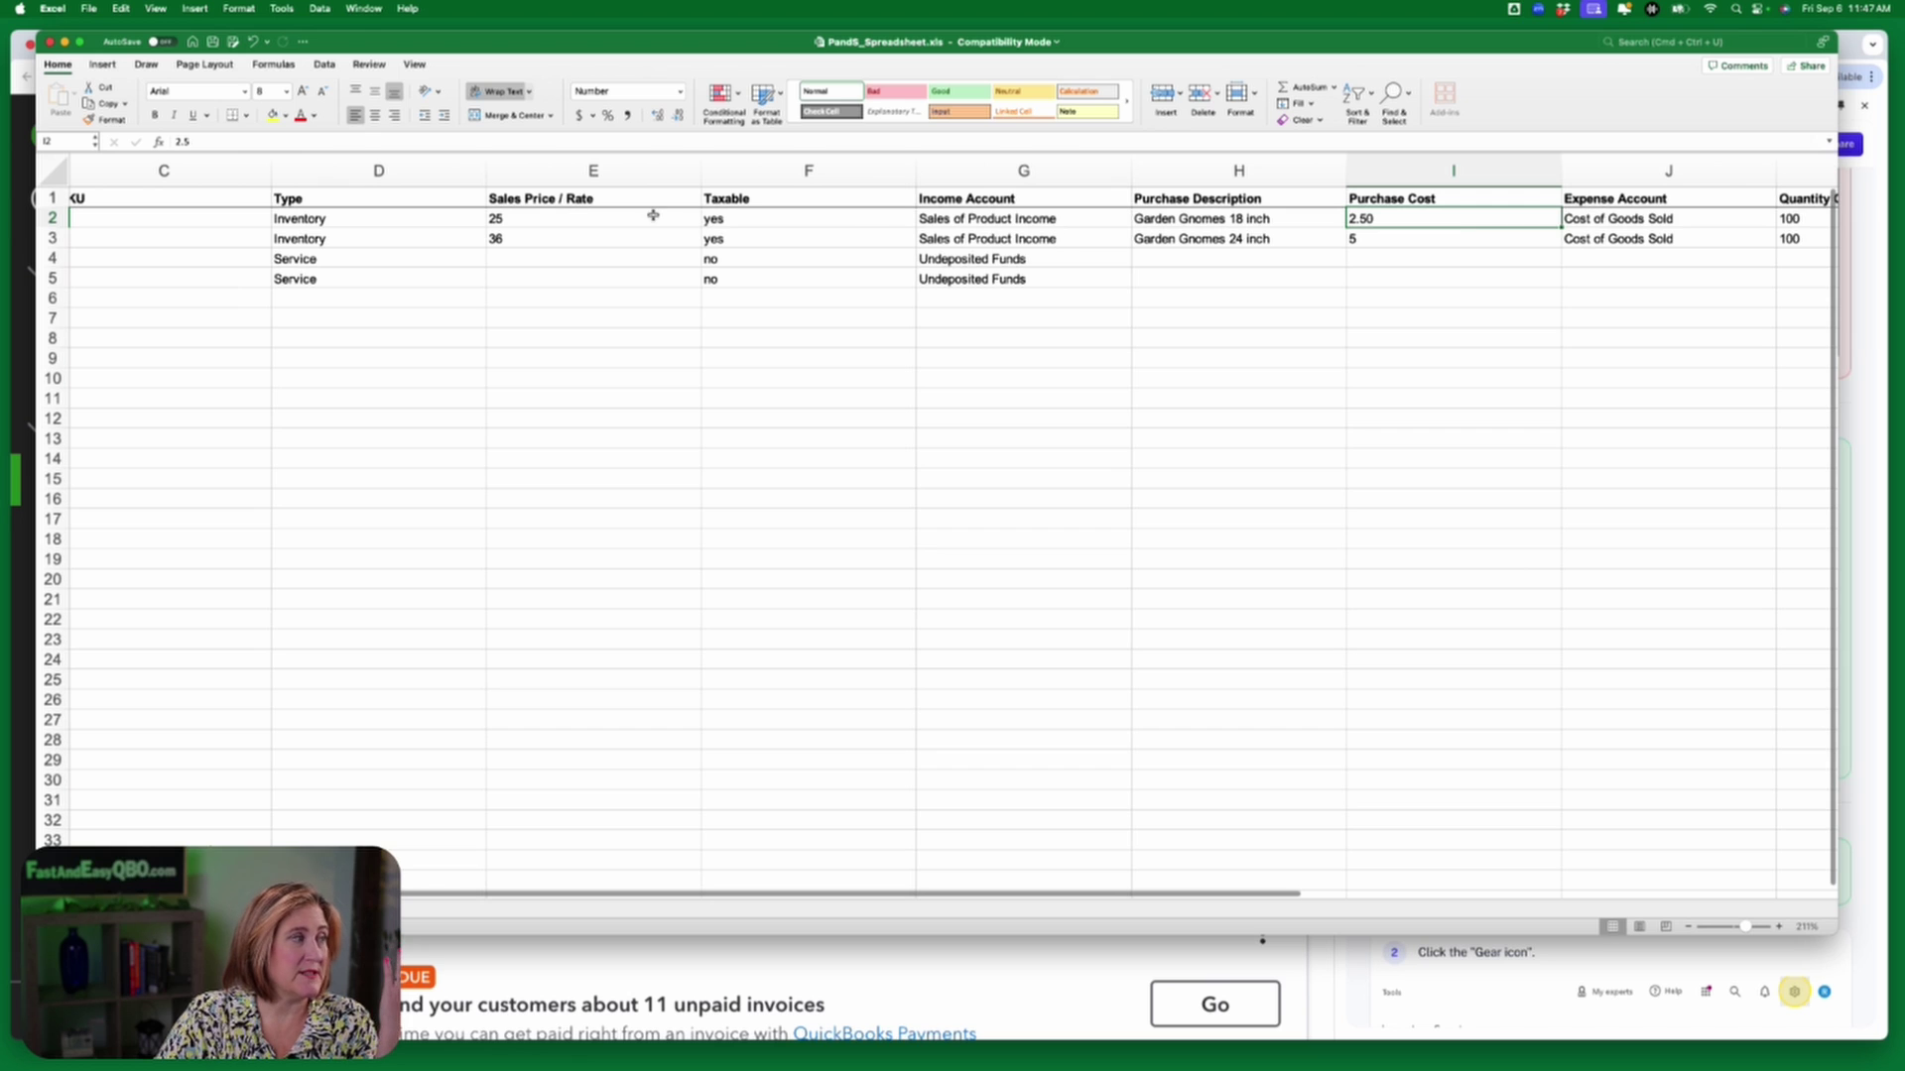
left_click(579, 218)
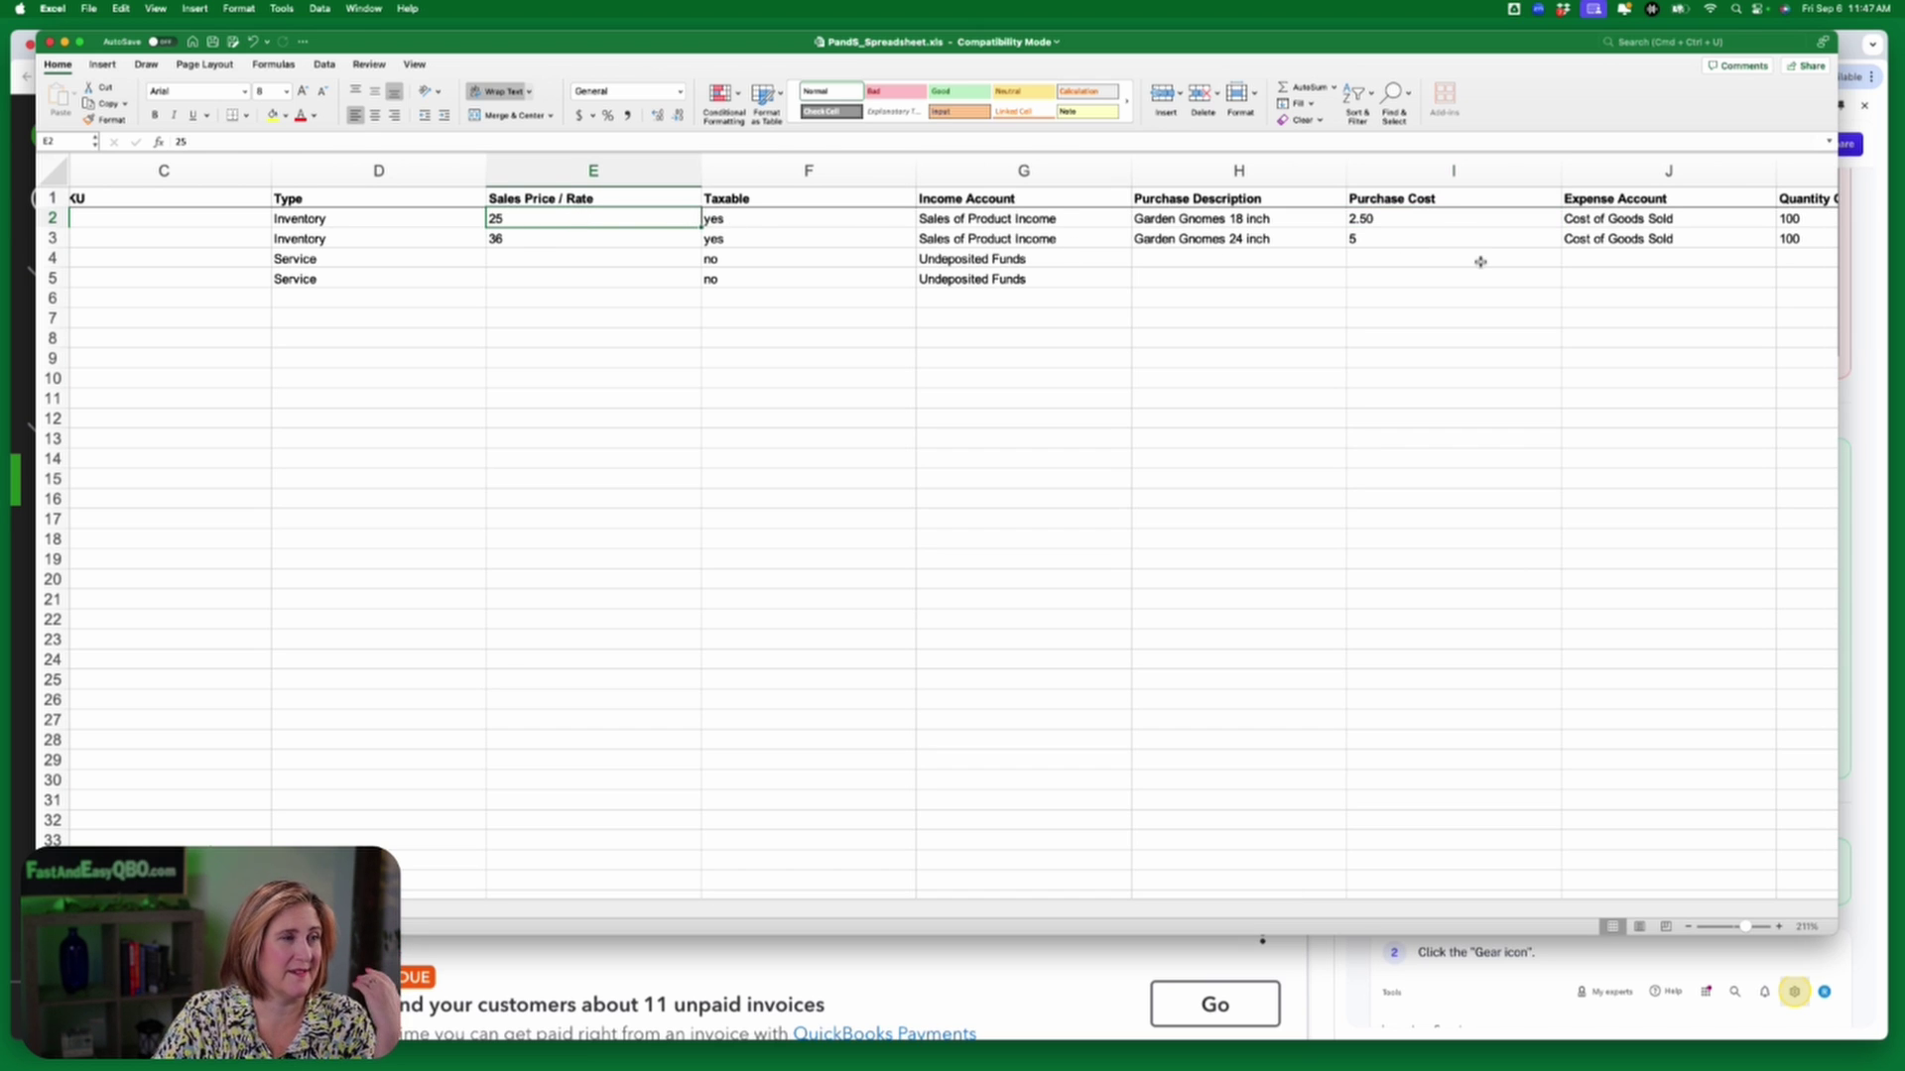
Check the quantity on hand, inventory asset account and quantity as-of date for both Garden Gnomes products.
scroll(1480, 262, "right", 4)
left_click(1409, 220)
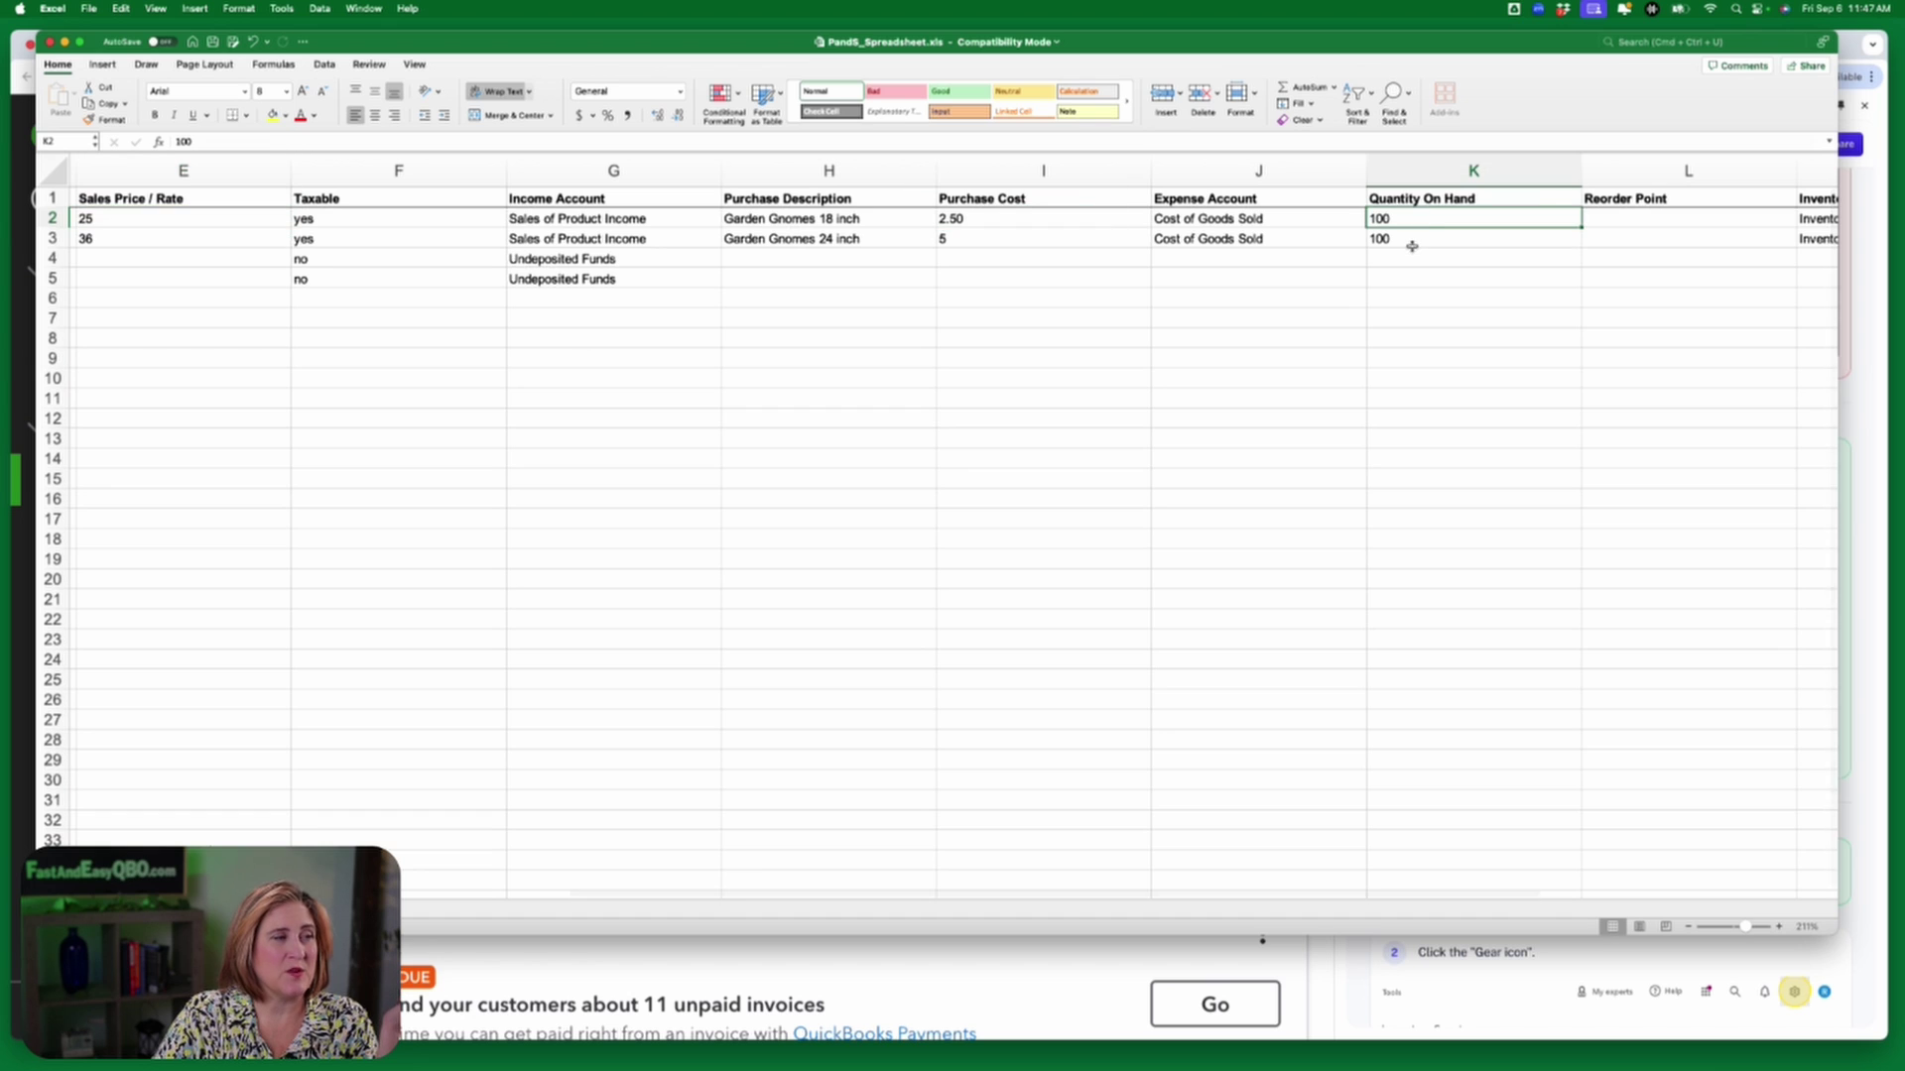
left_click(1412, 243)
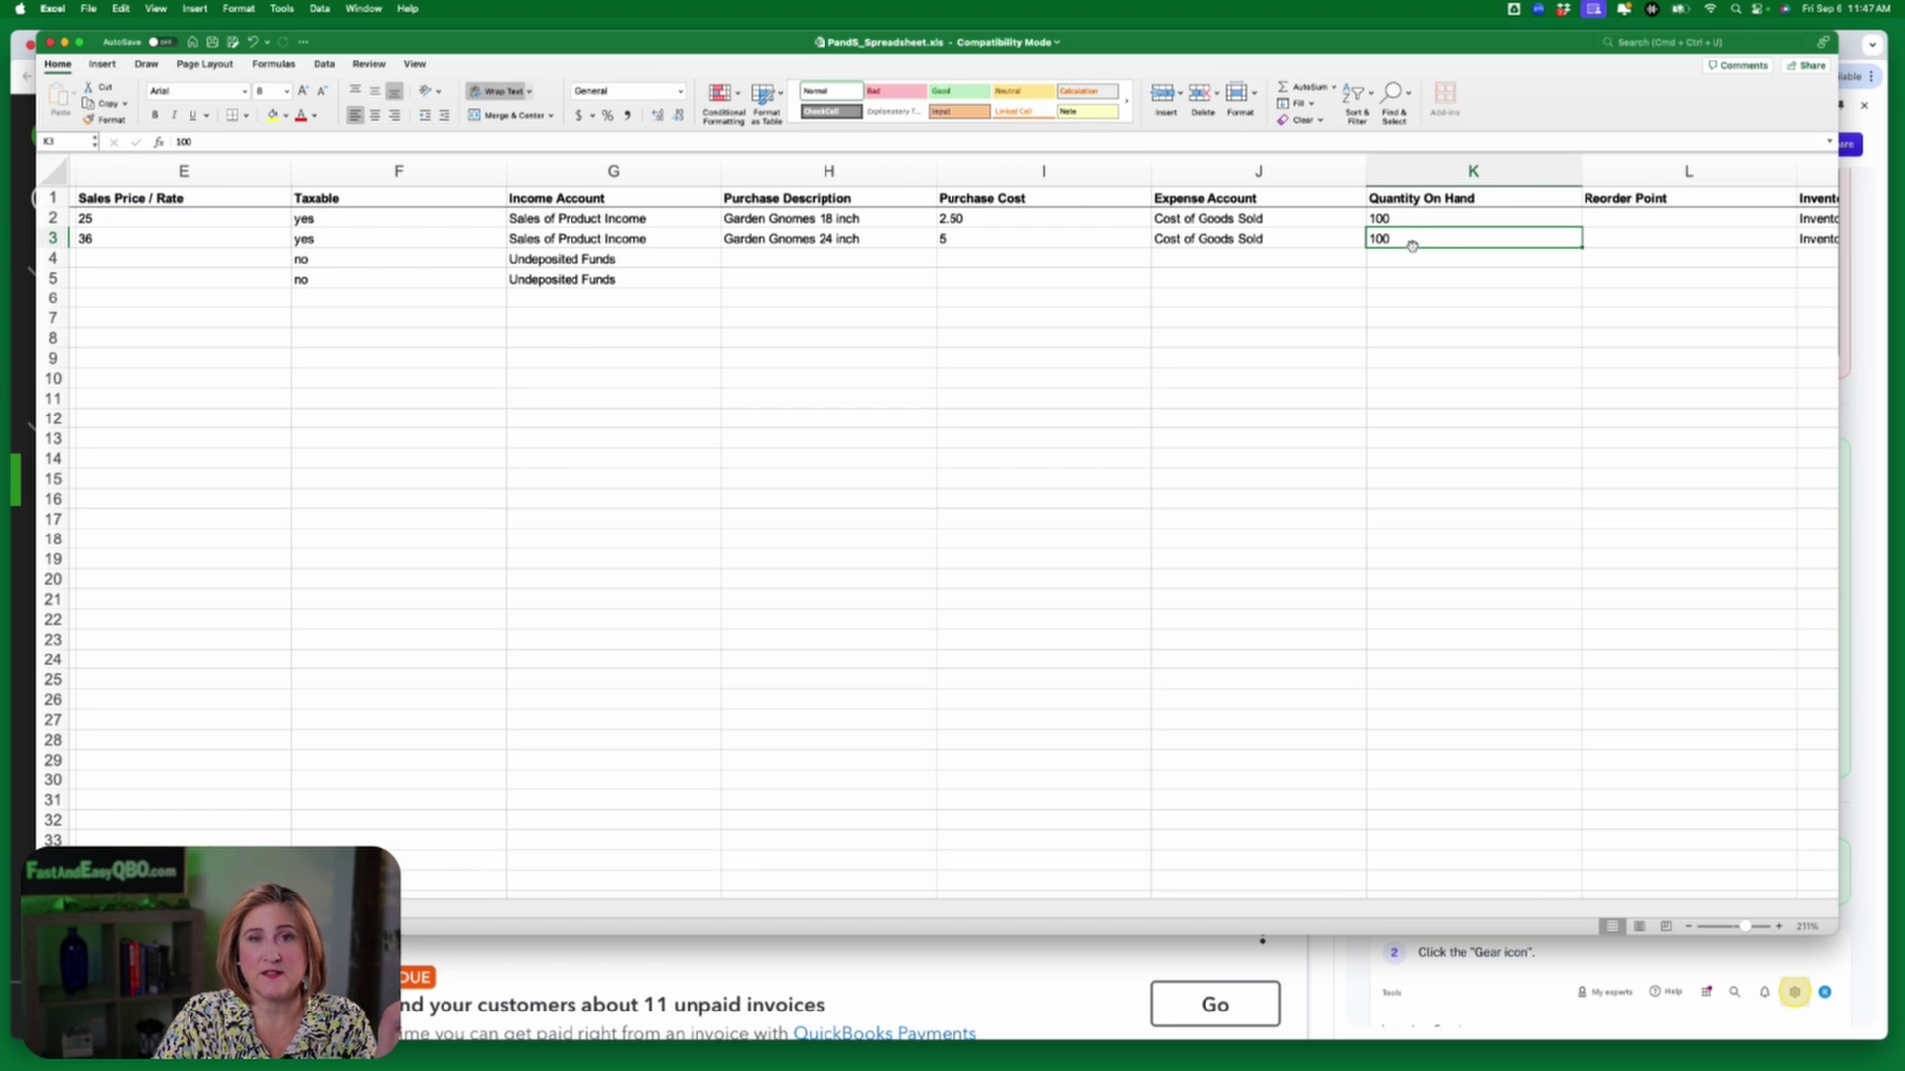
scroll(1437, 241, "right", 6)
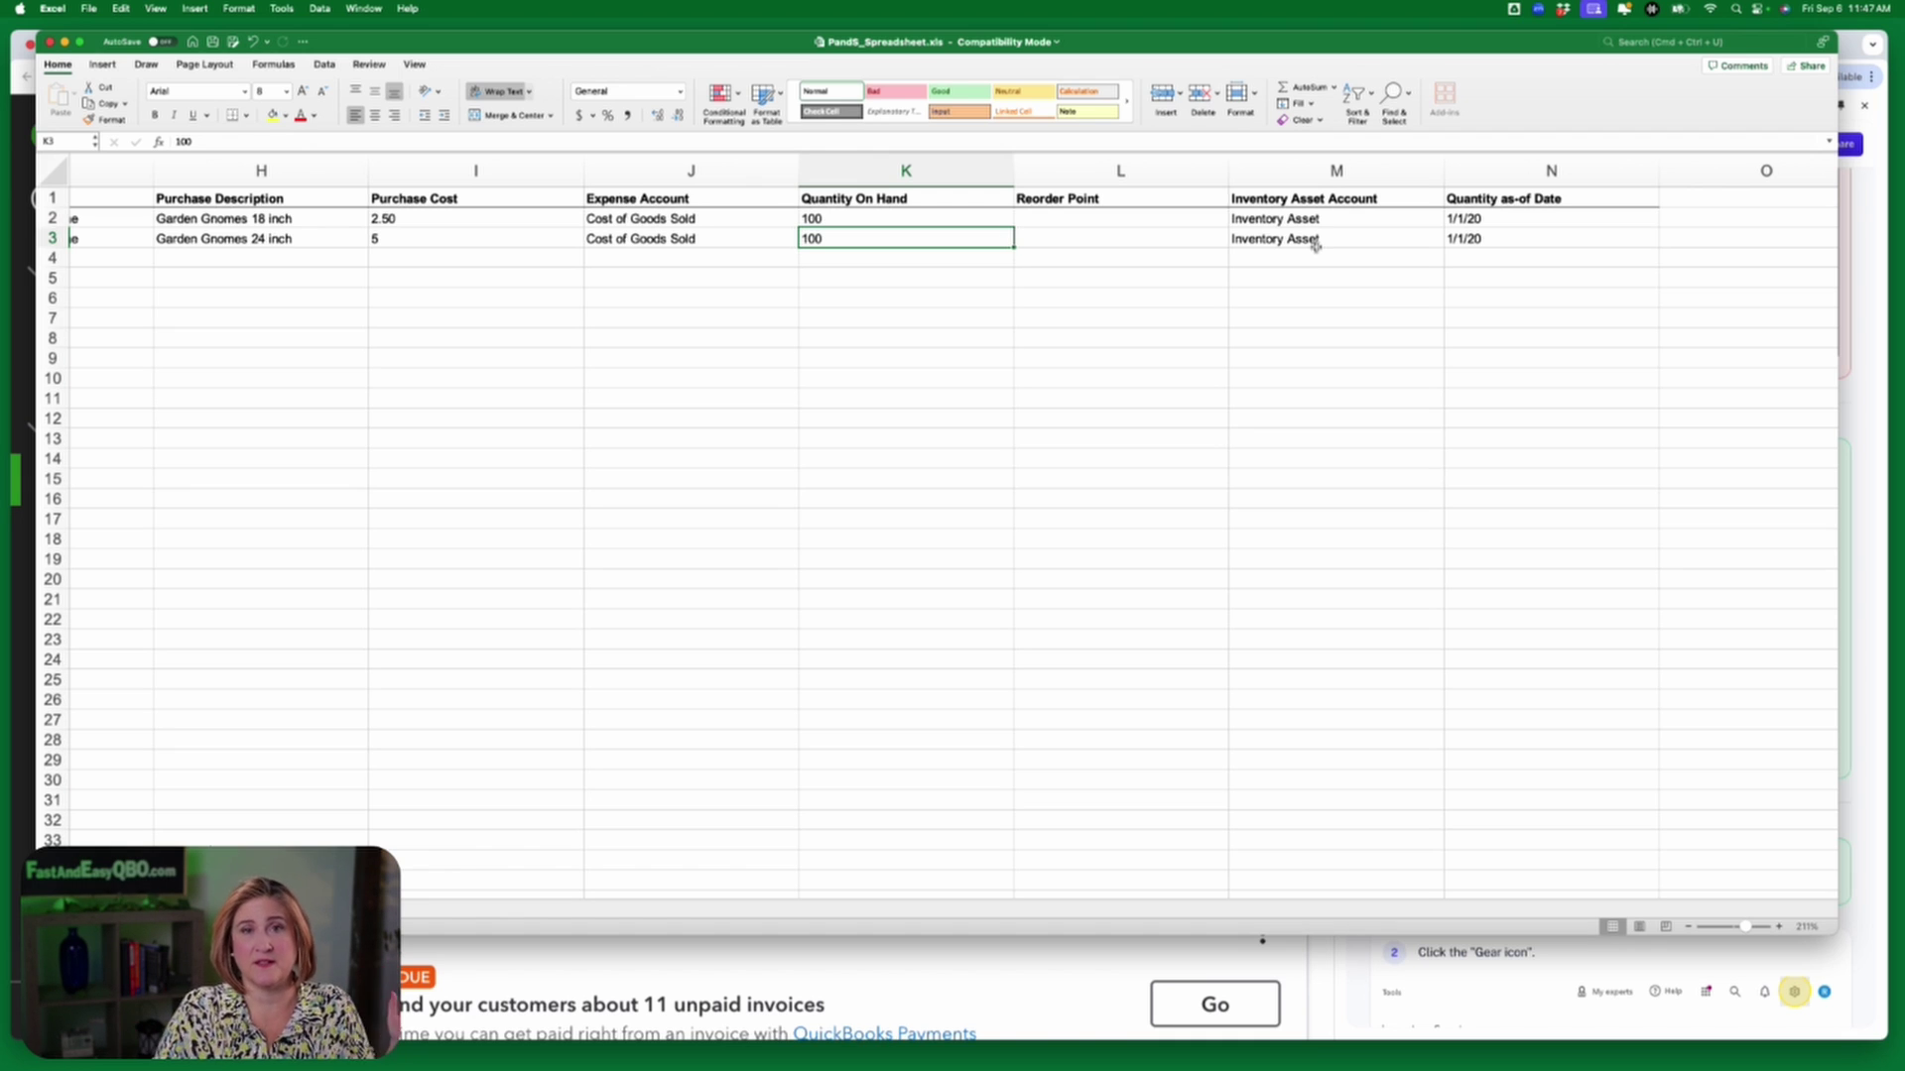
Review the MasterCard and Visa payment service rows and minimize the spreadsheet to return to QuickBooks.
scroll(1122, 413, "left", 10)
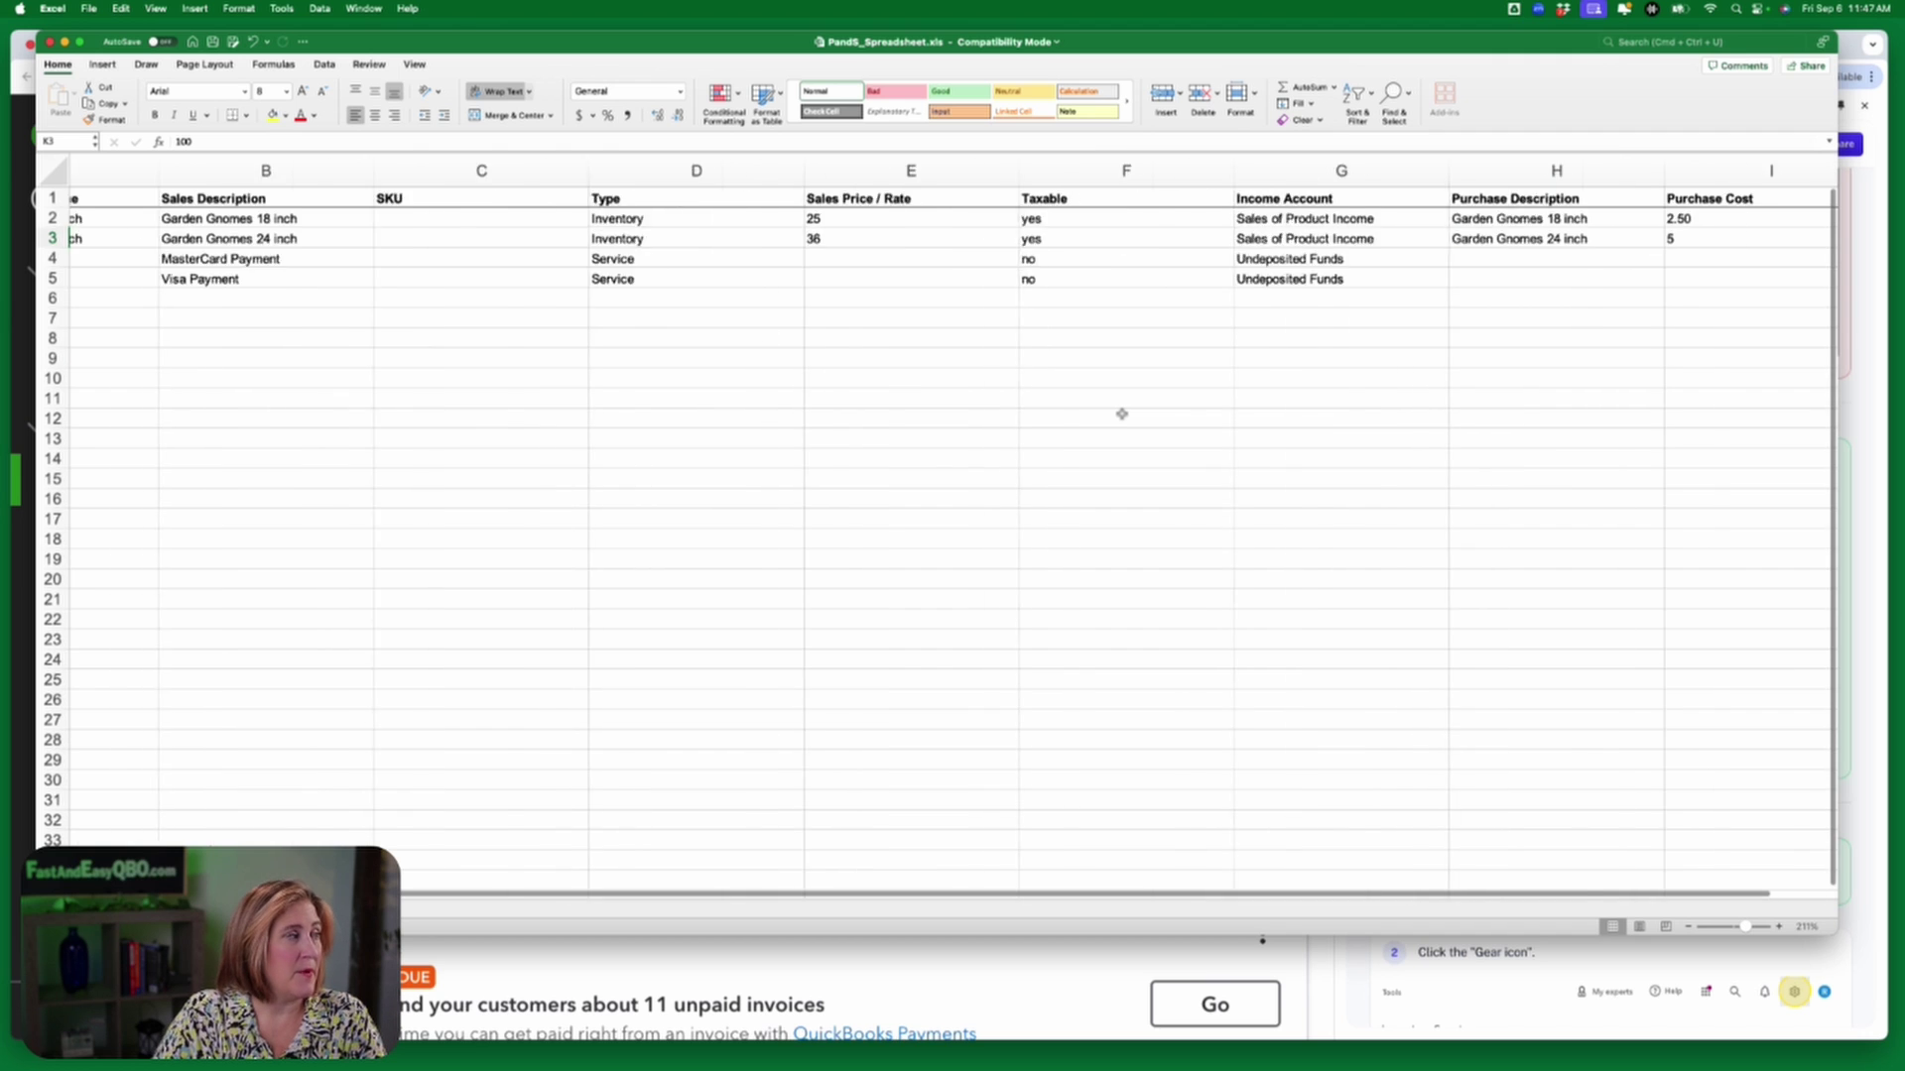
scroll(979, 314, "right", 3)
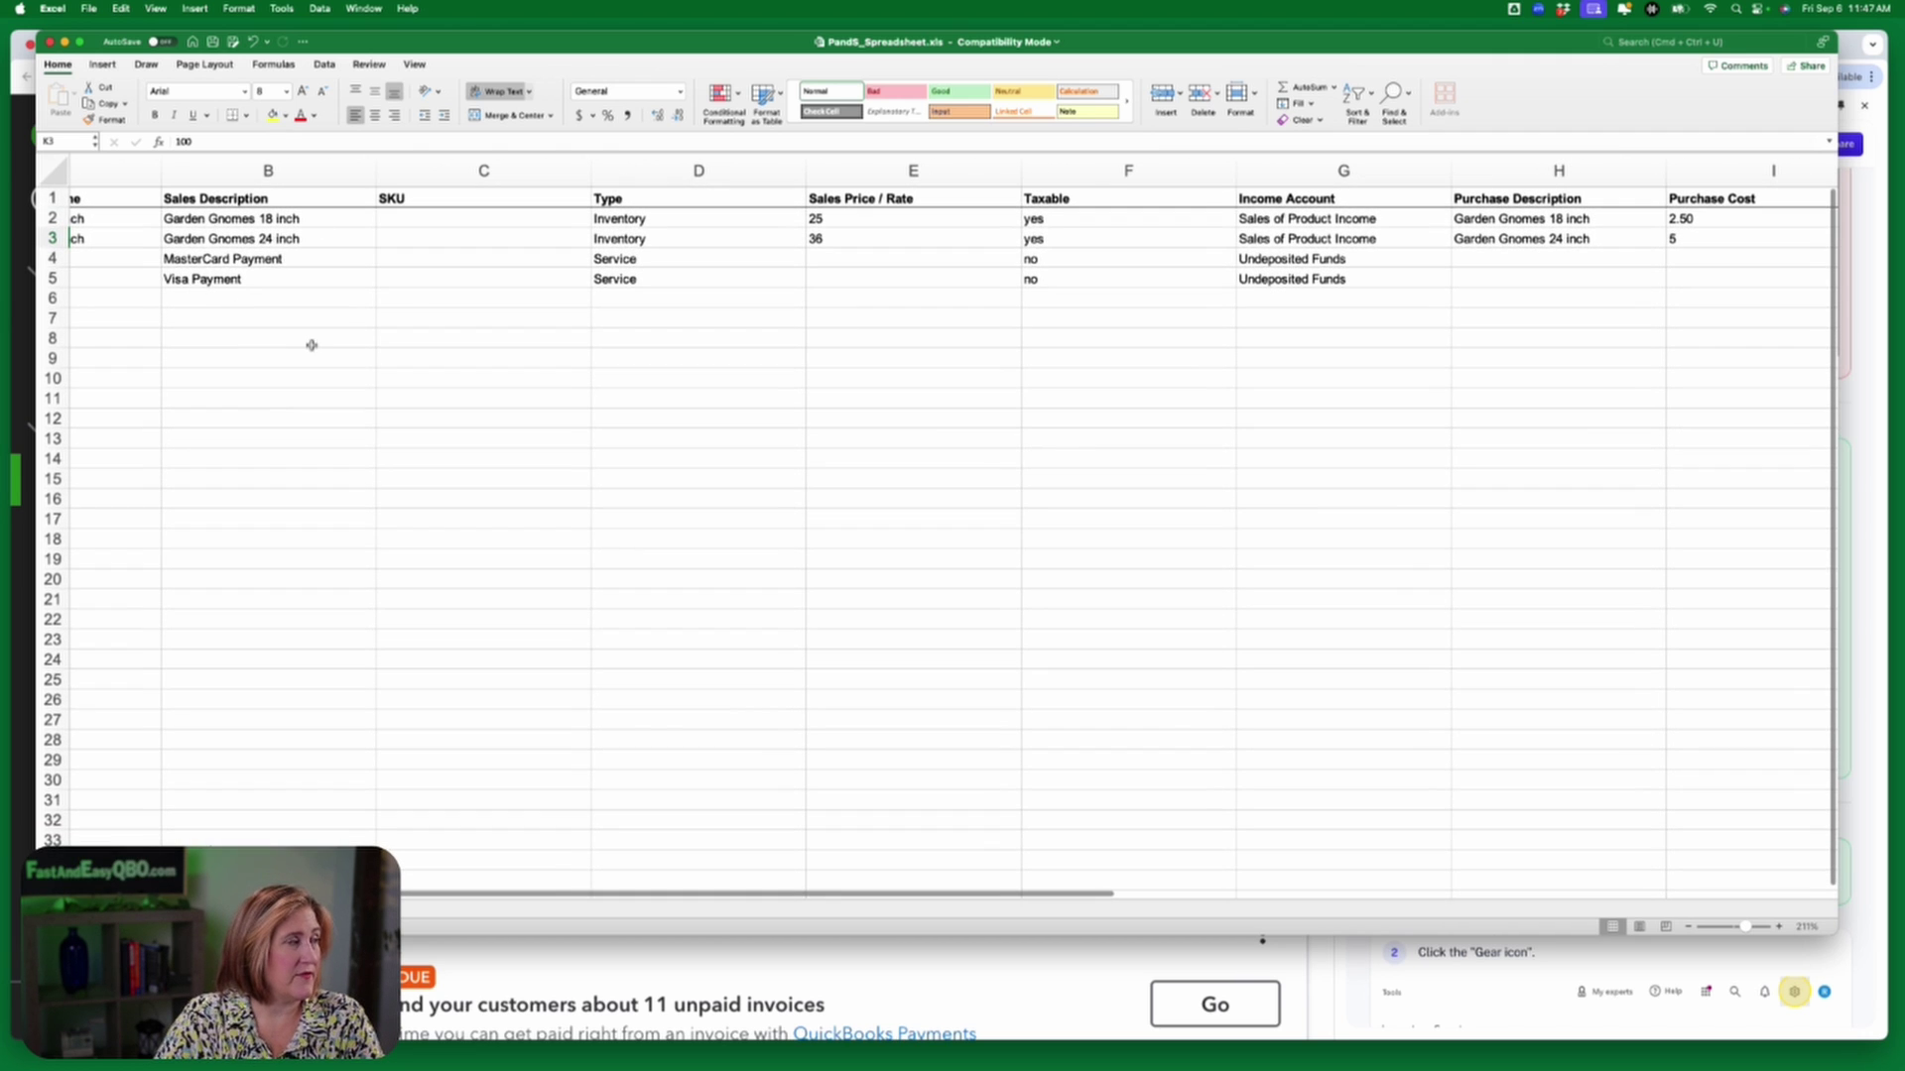
scroll(315, 345, "up", 1)
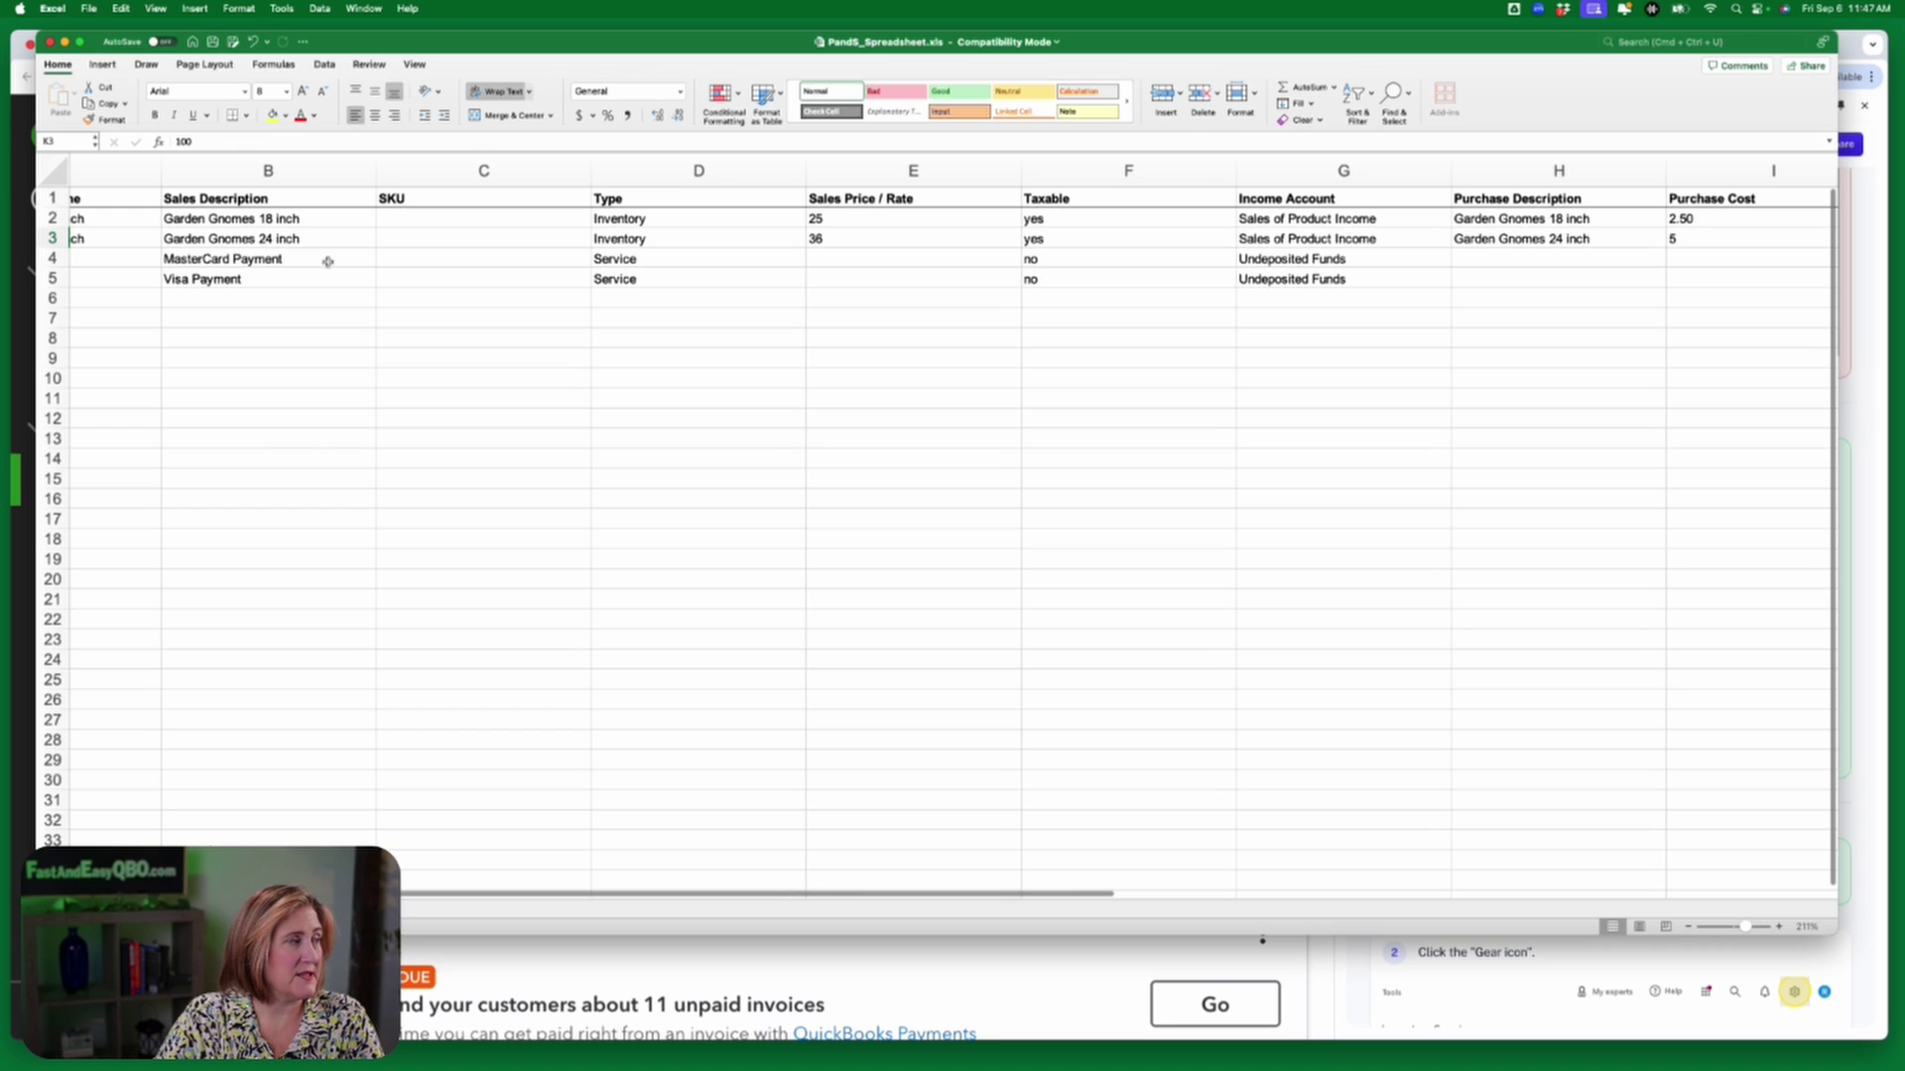
left_click(328, 260)
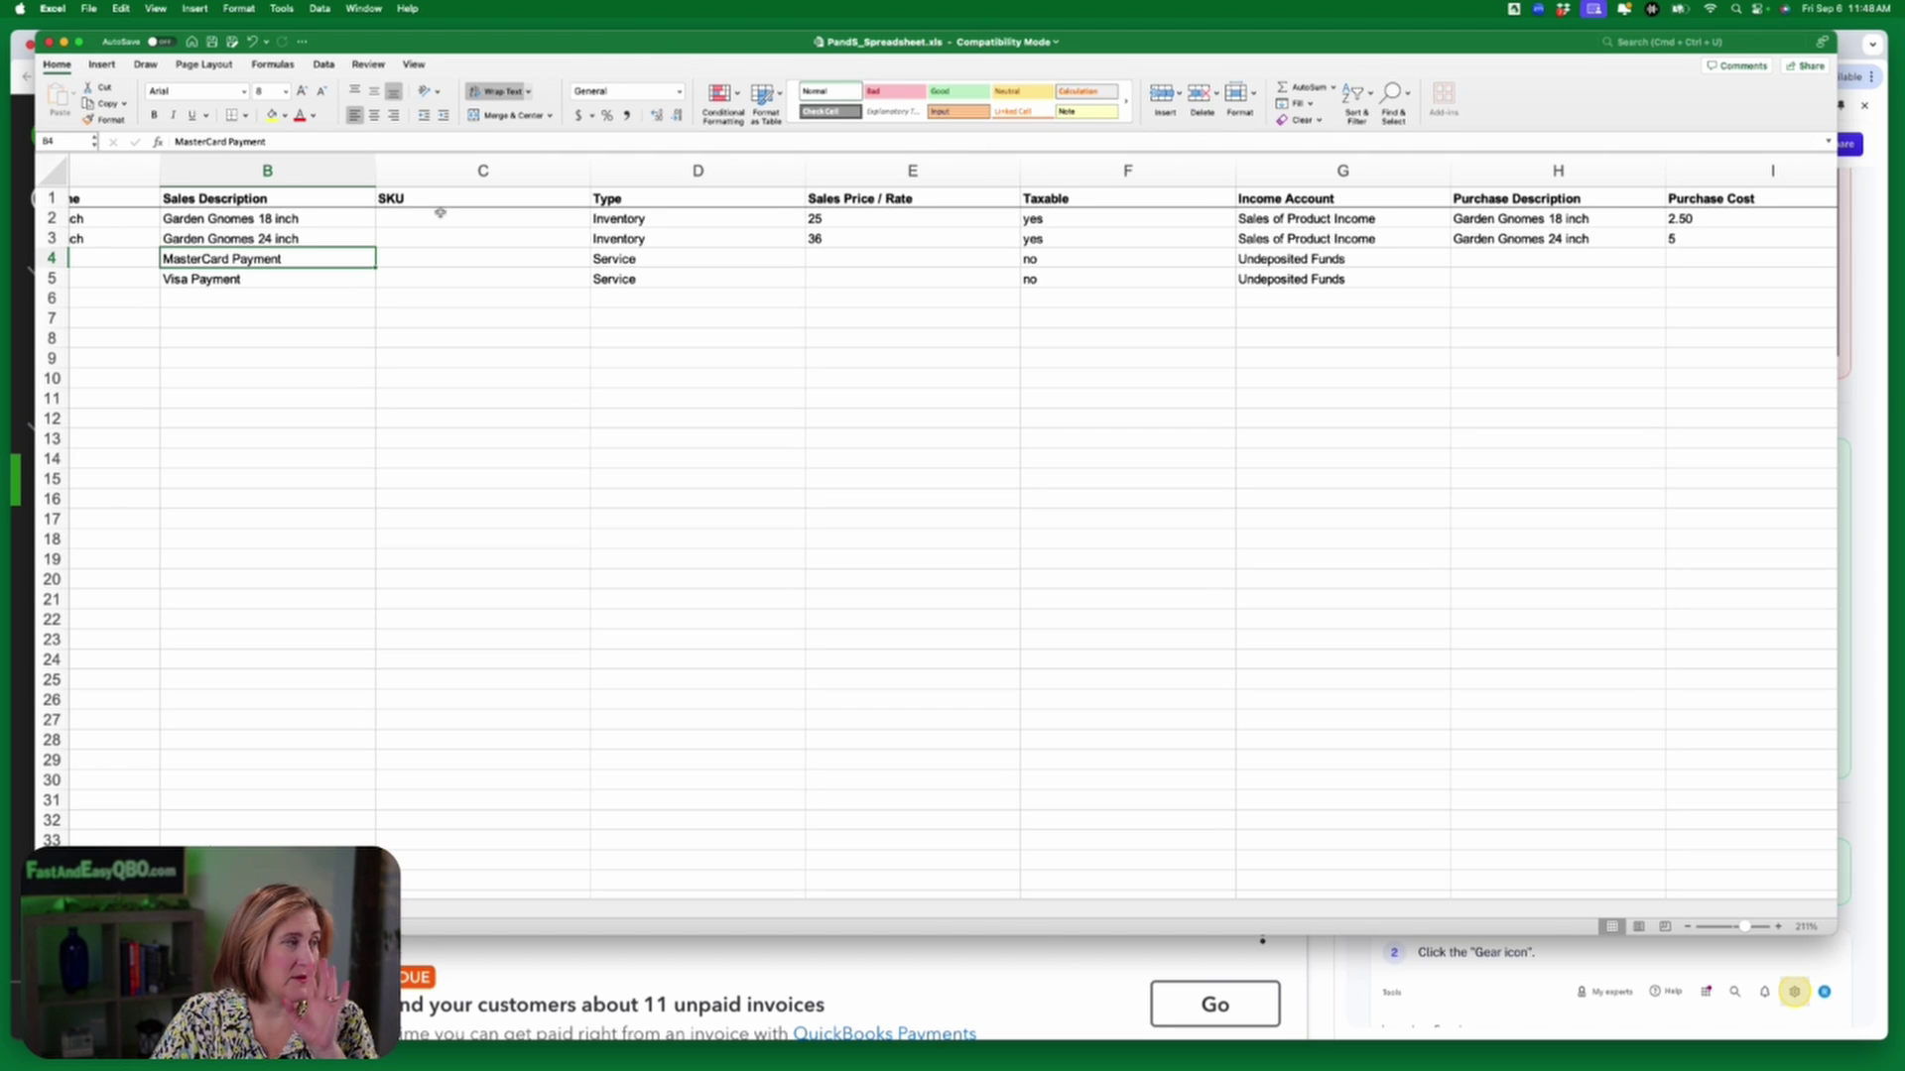
left_click(63, 42)
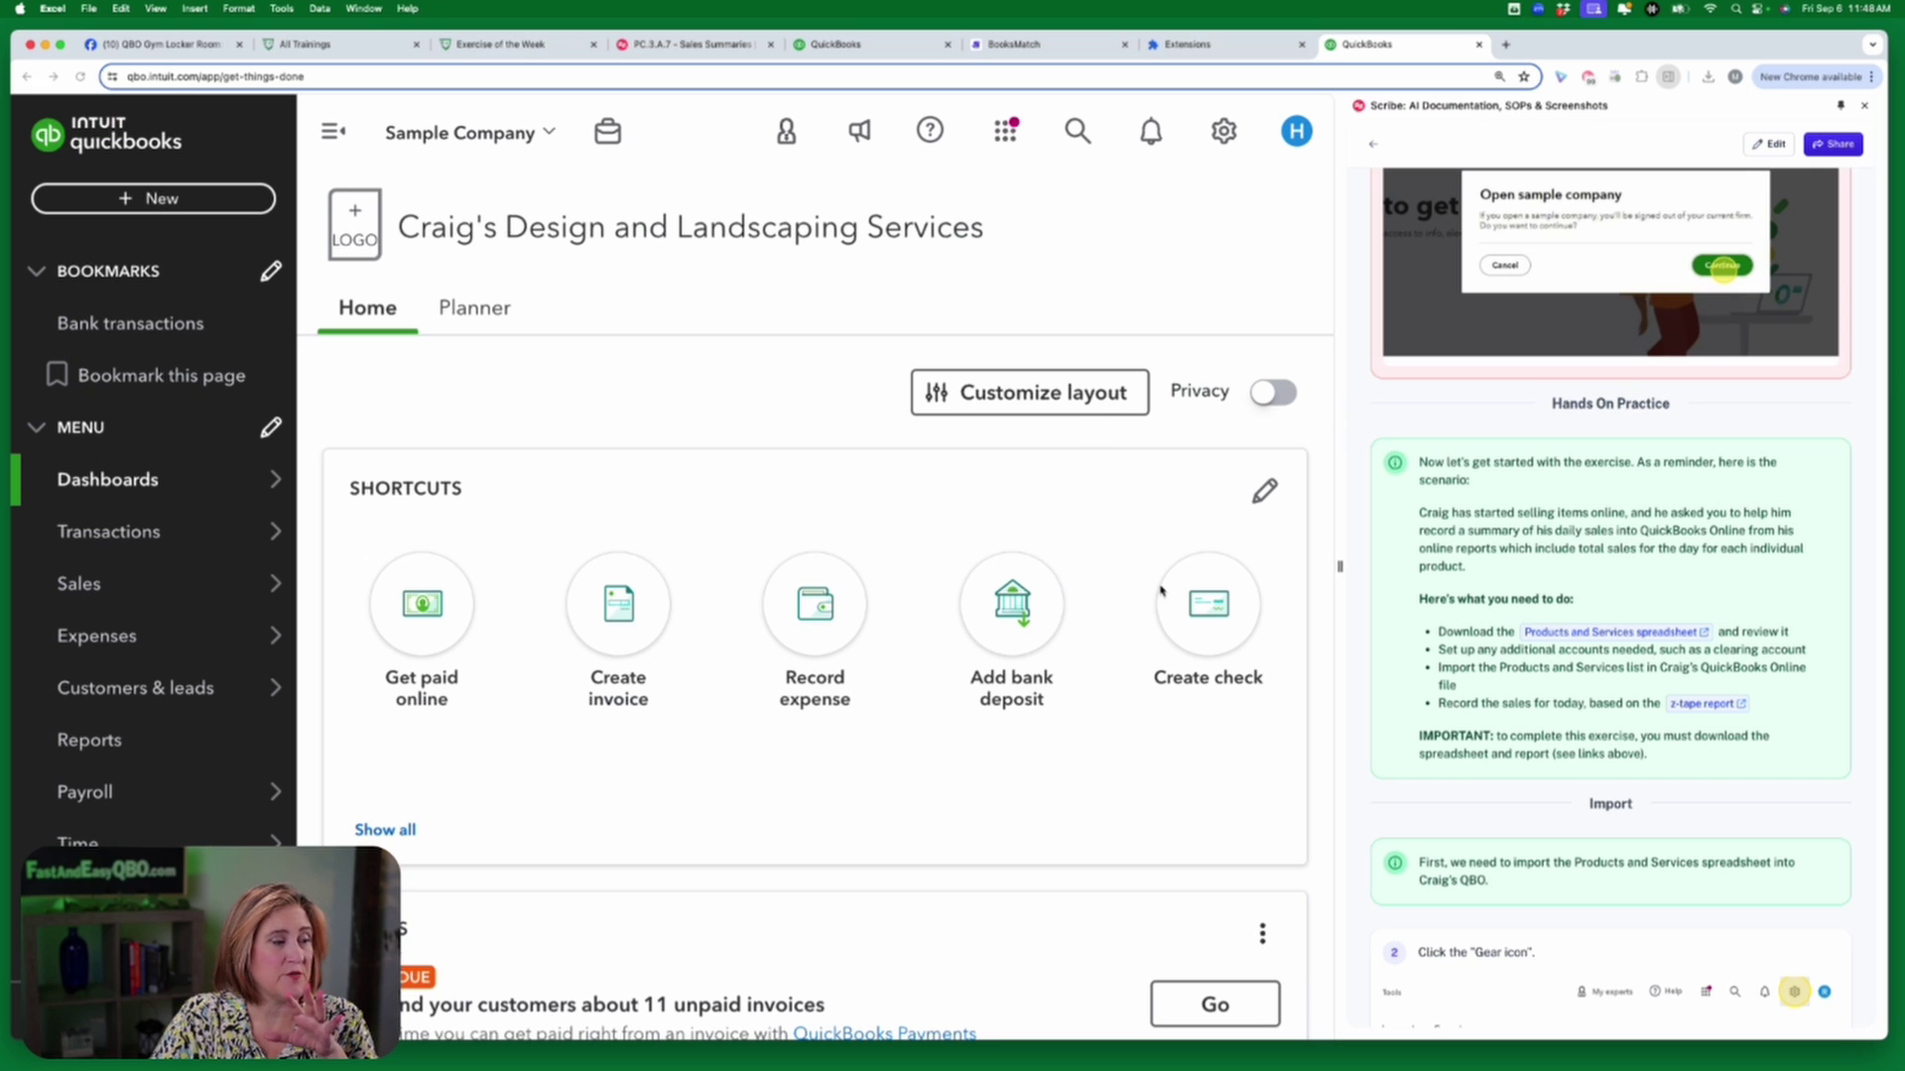
Follow the guide's import instructions and open the Import data page in QuickBooks.
scroll(1581, 763, "down", 5)
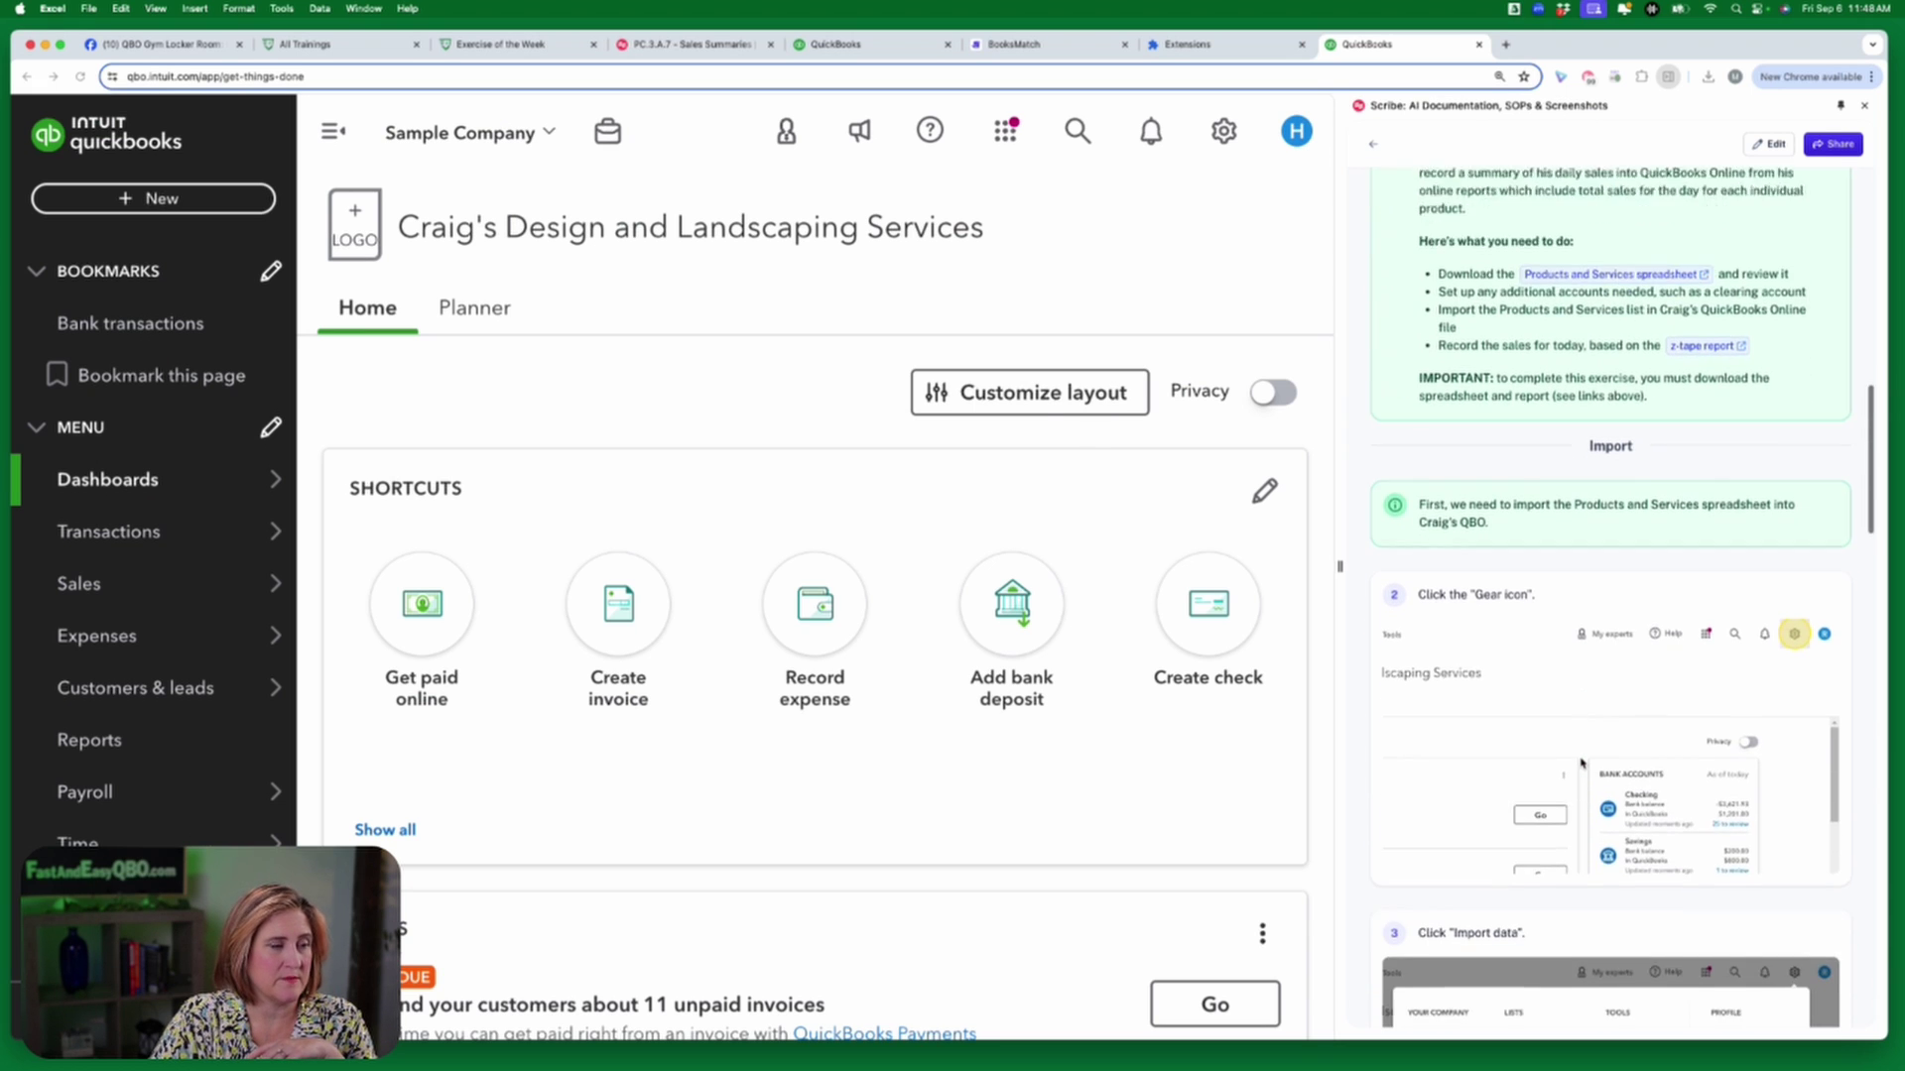
scroll(1579, 762, "down", 2)
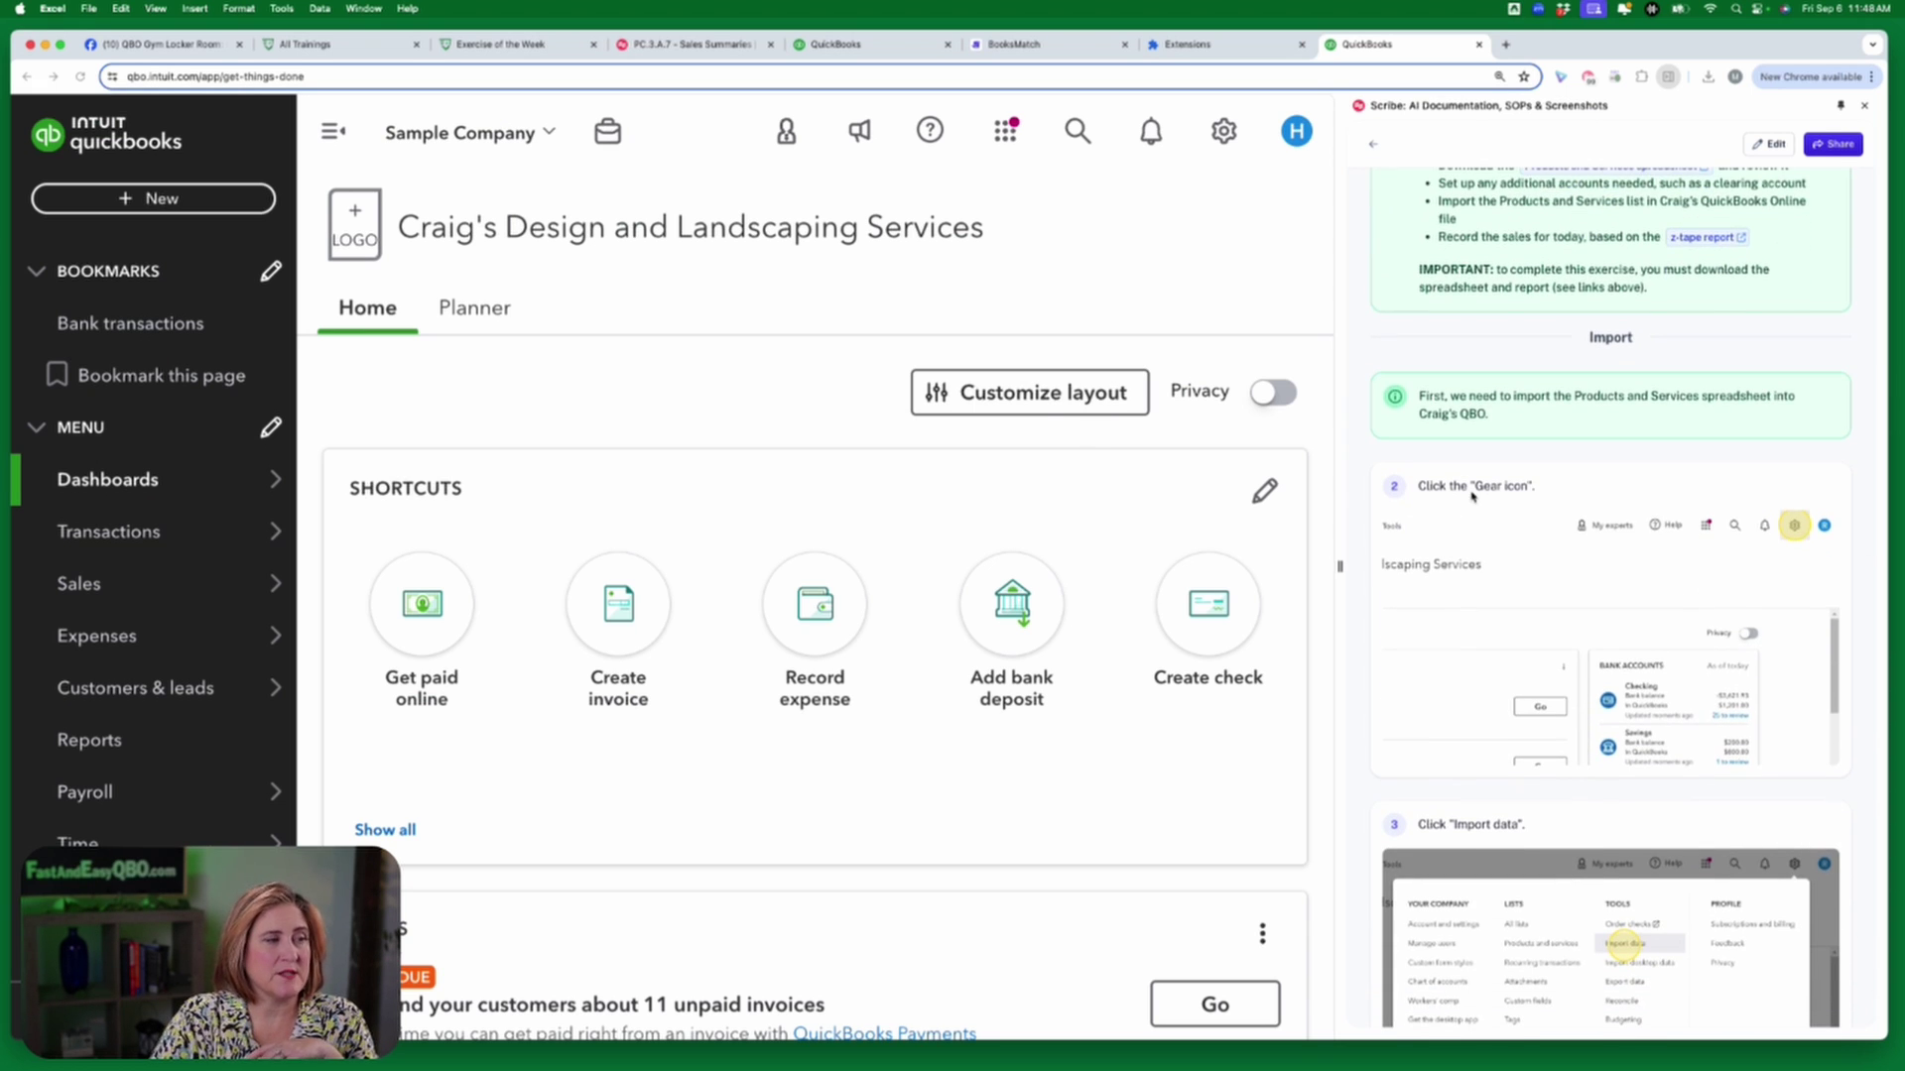
scroll(1773, 554, "down", 1)
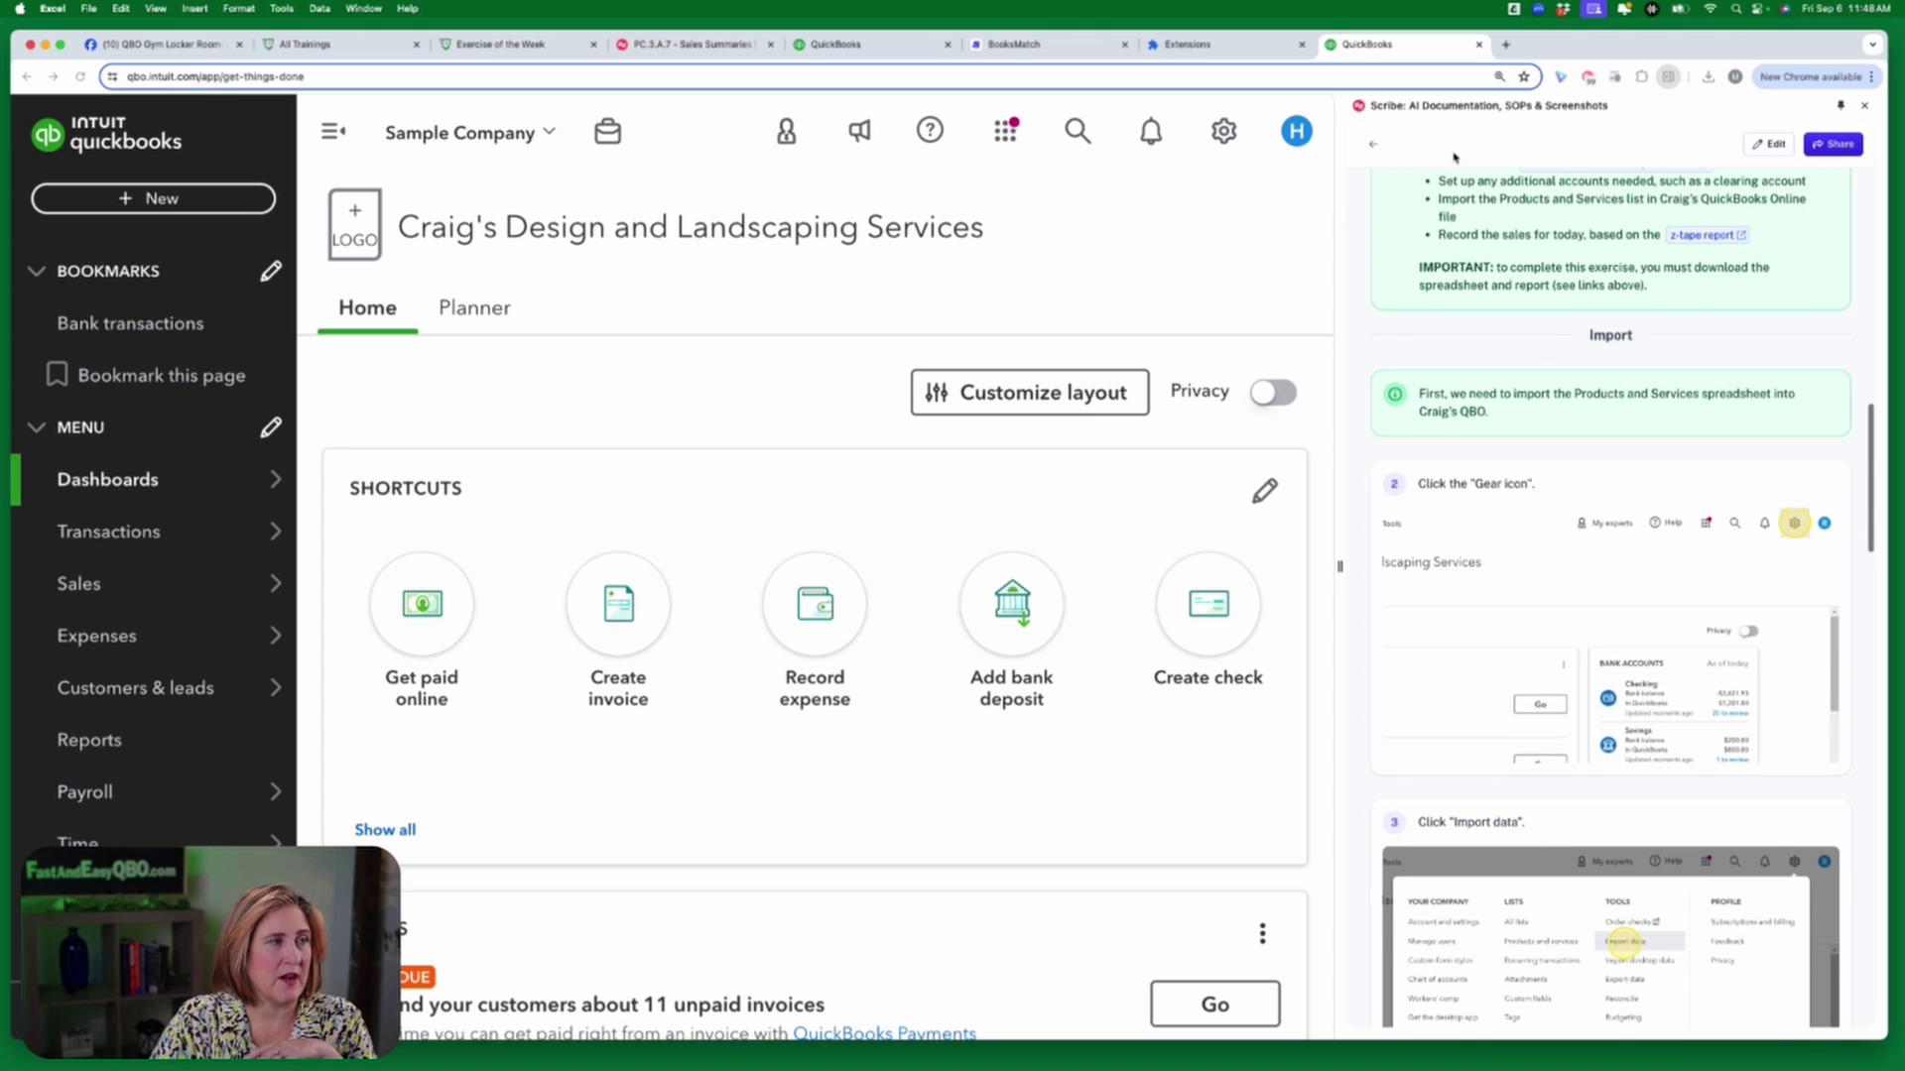
left_click(1224, 131)
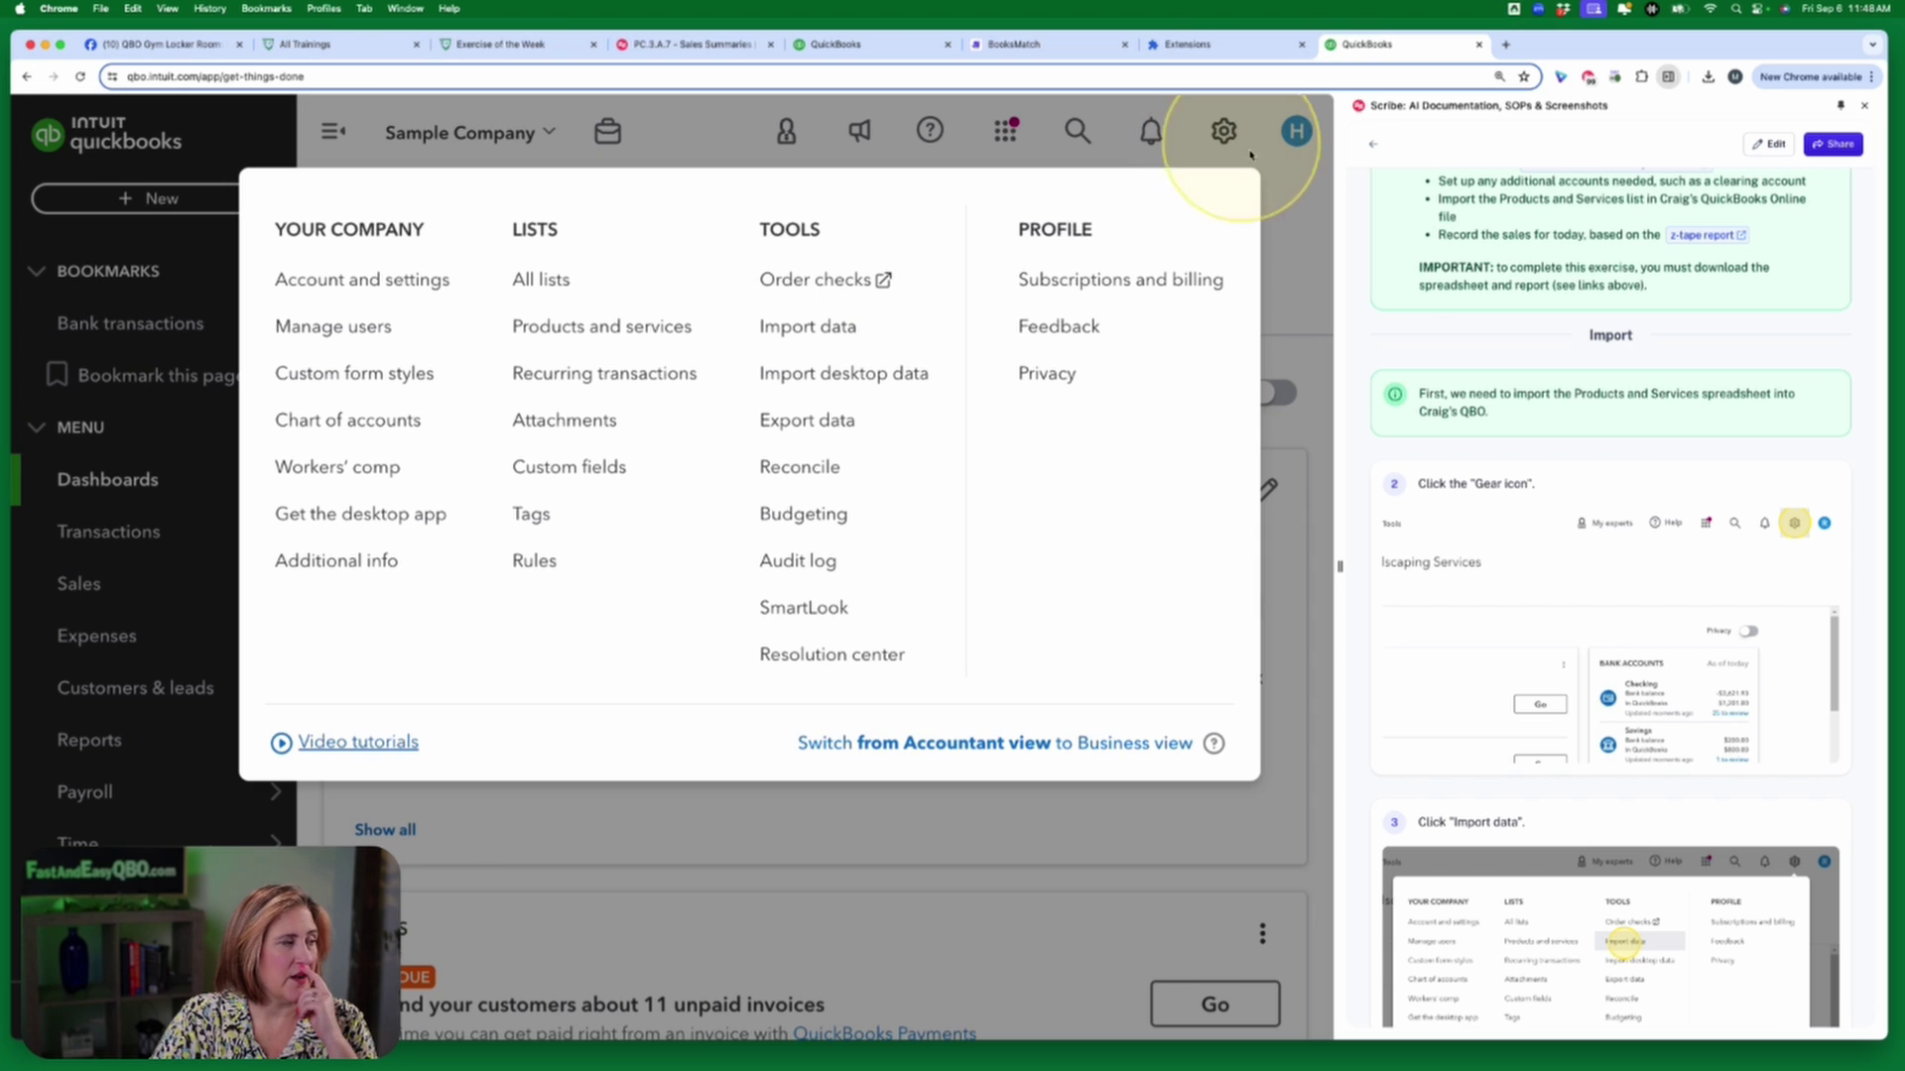
scroll(1564, 629, "down", 5)
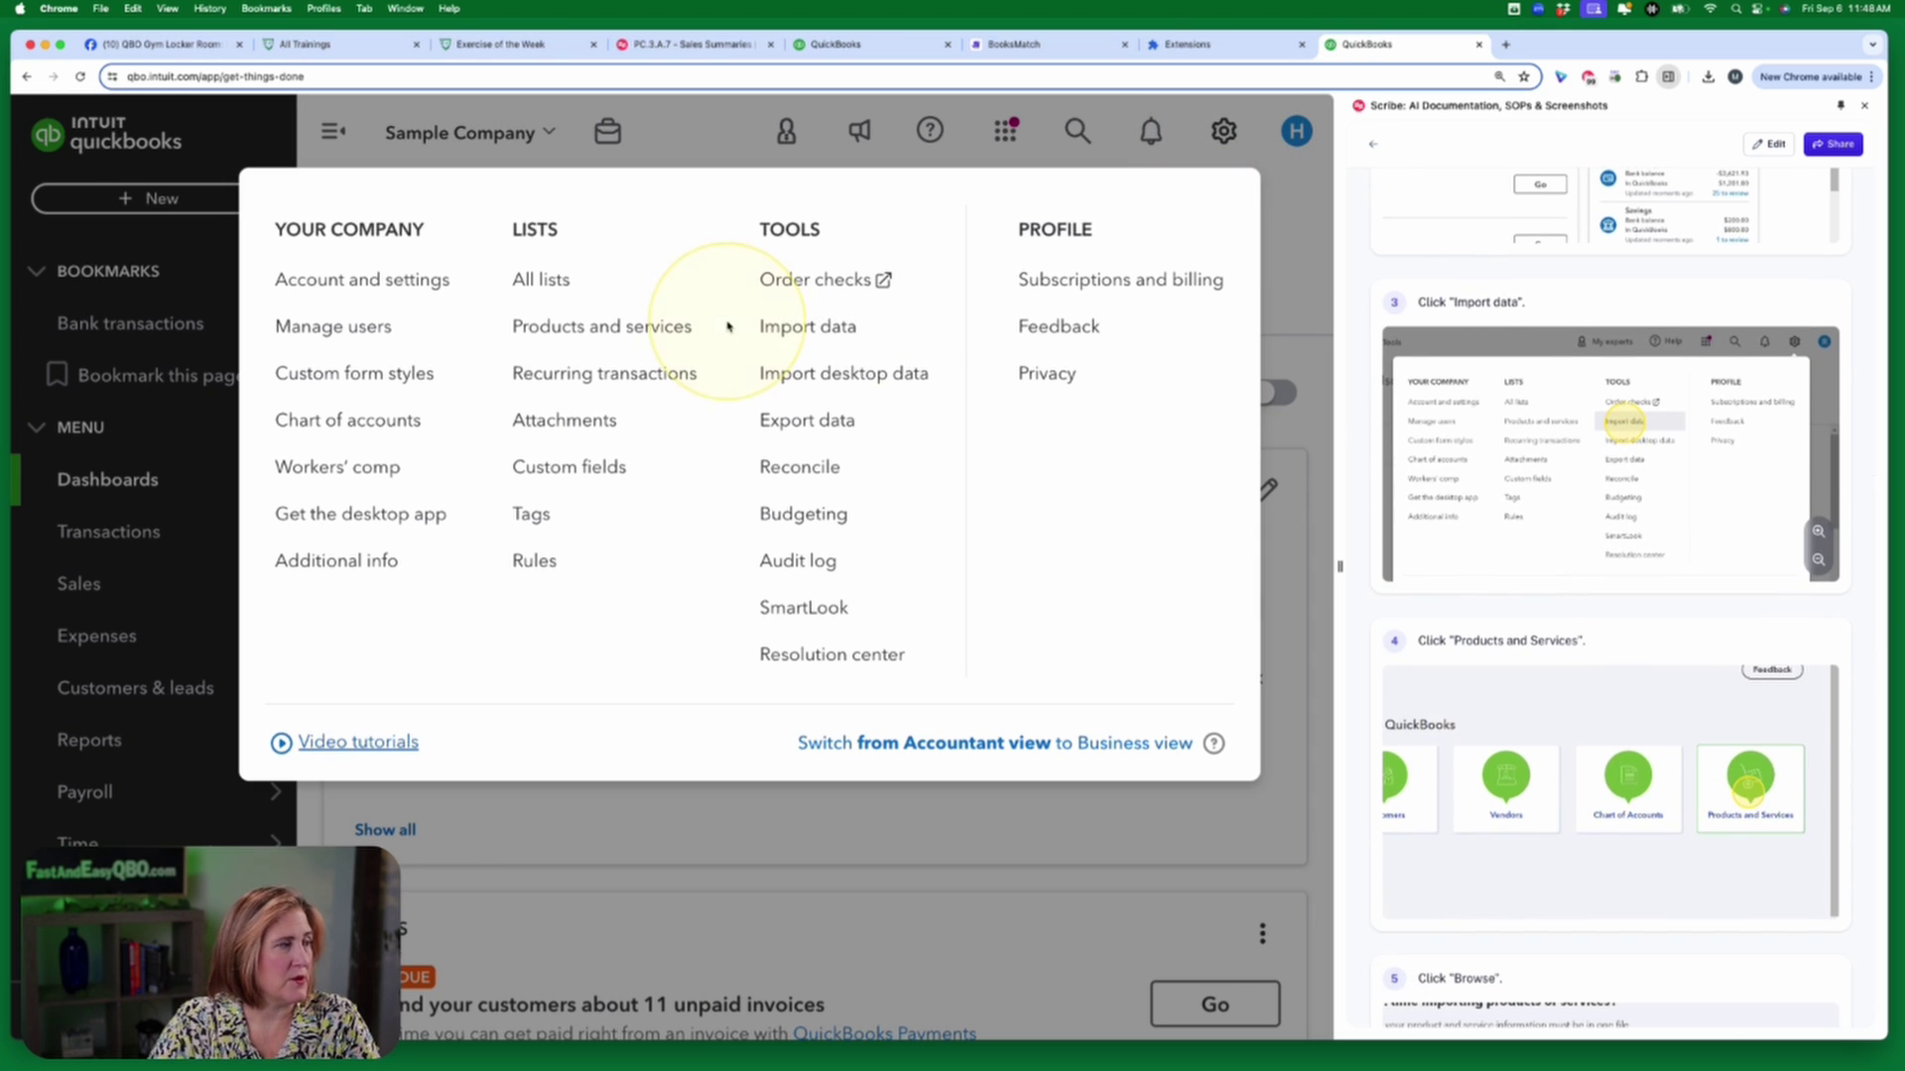
left_click(833, 326)
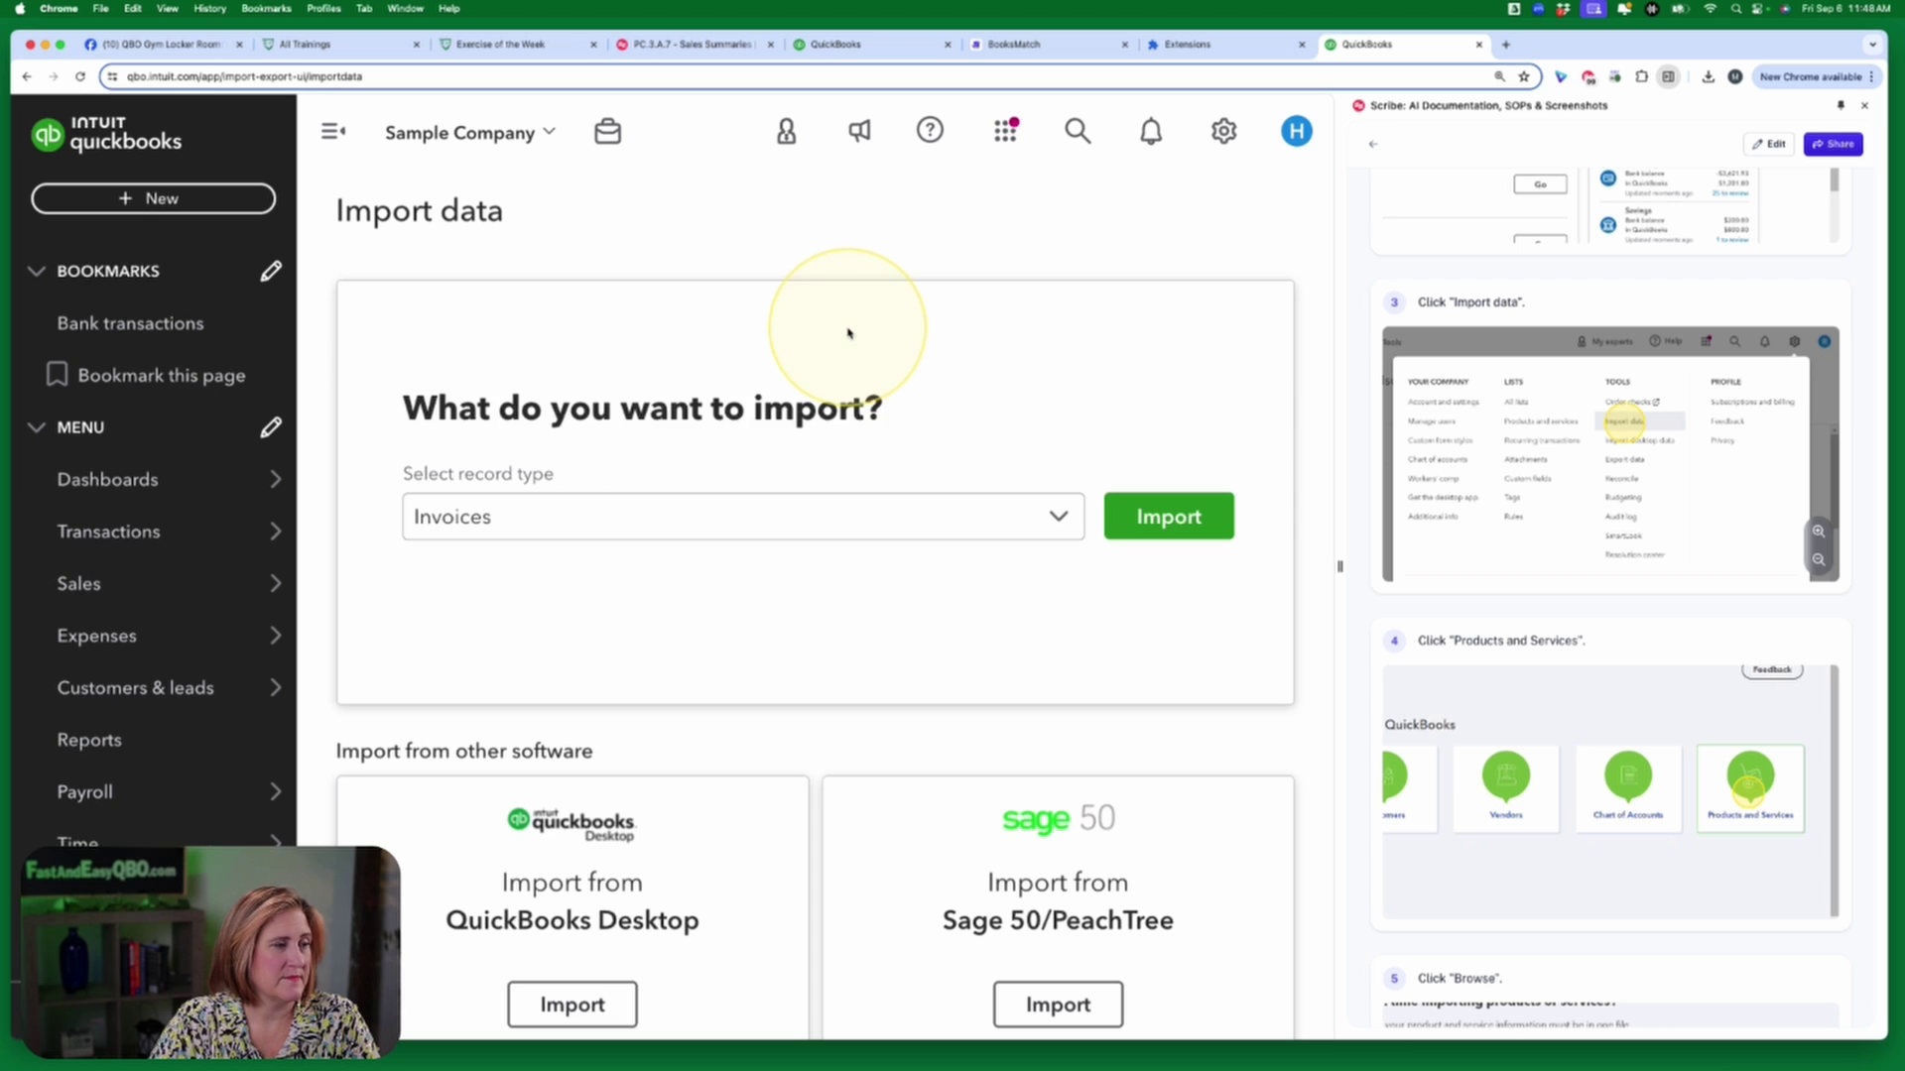
Compare the Import data page with the guide's Products and Services and Browse instructions.
scroll(1567, 637, "down", 3)
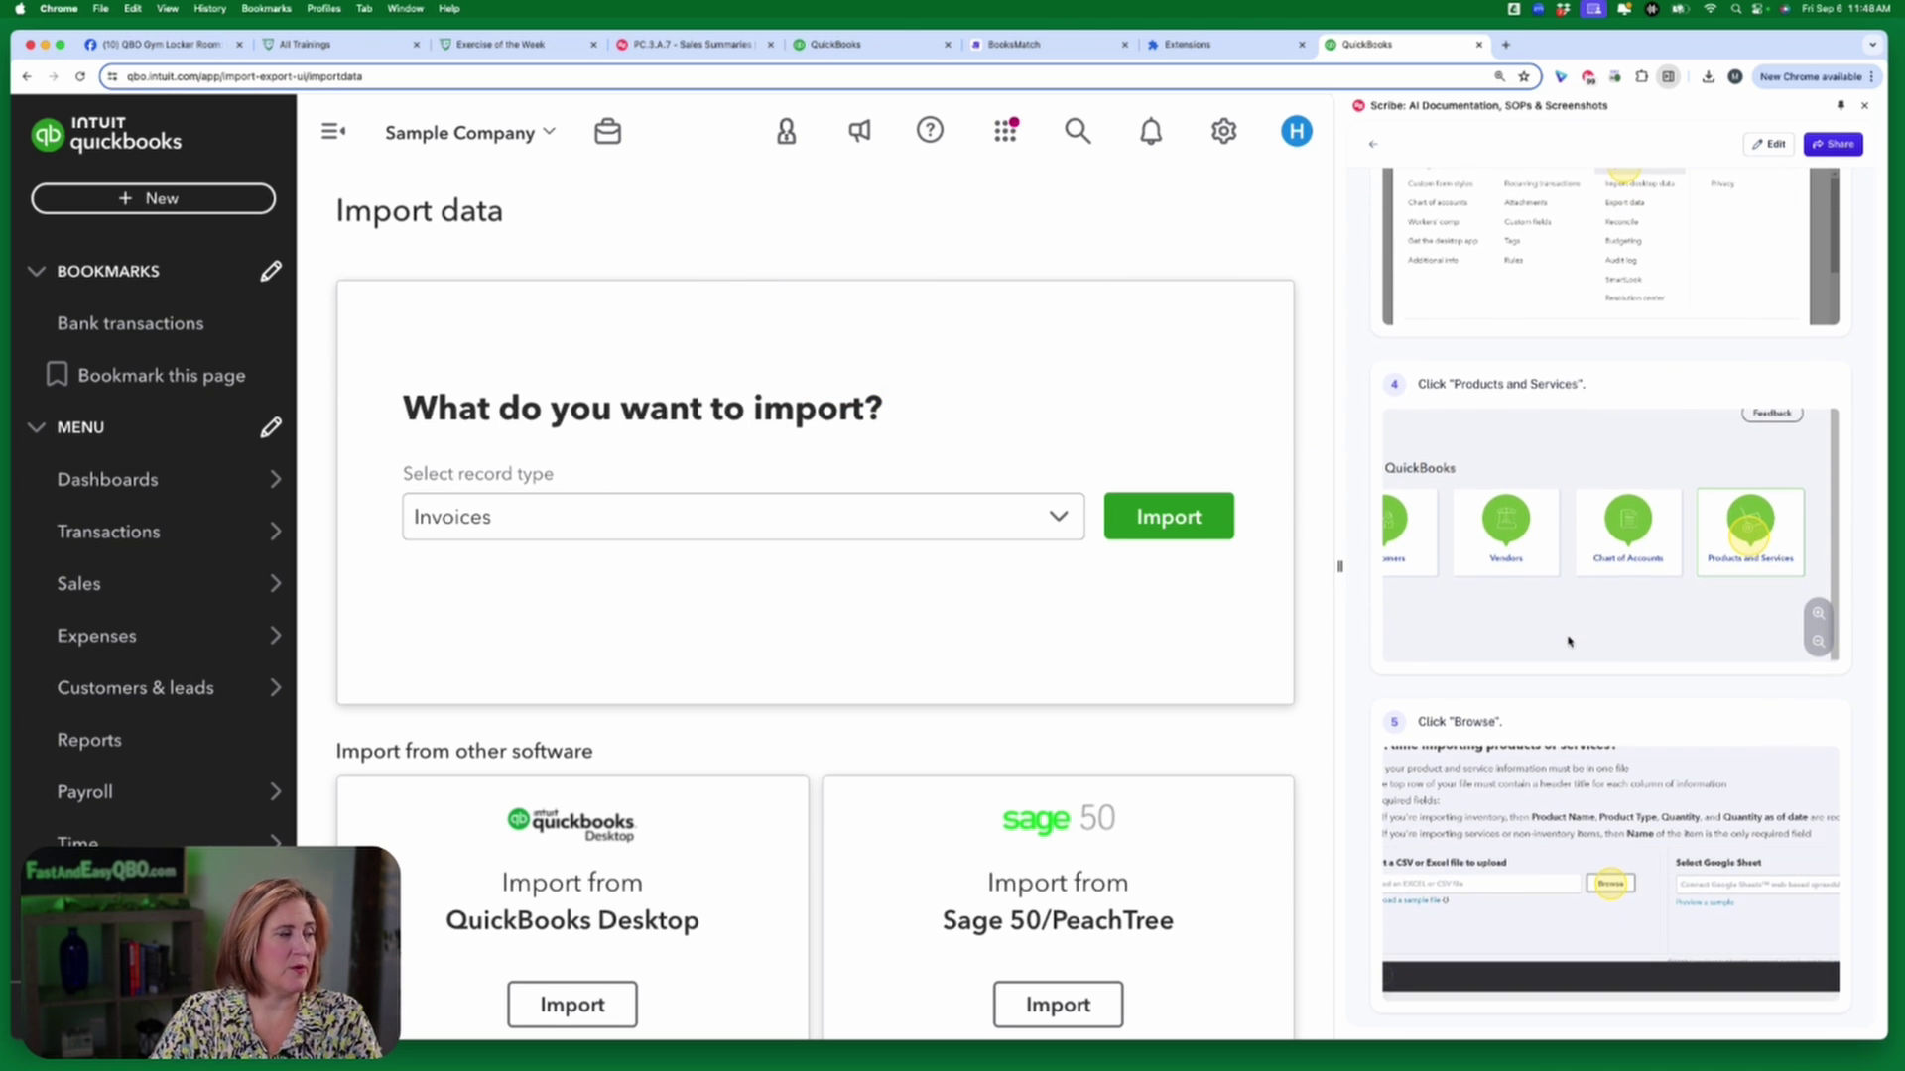
scroll(1076, 725, "down", 2)
scroll(1076, 724, "down", 2)
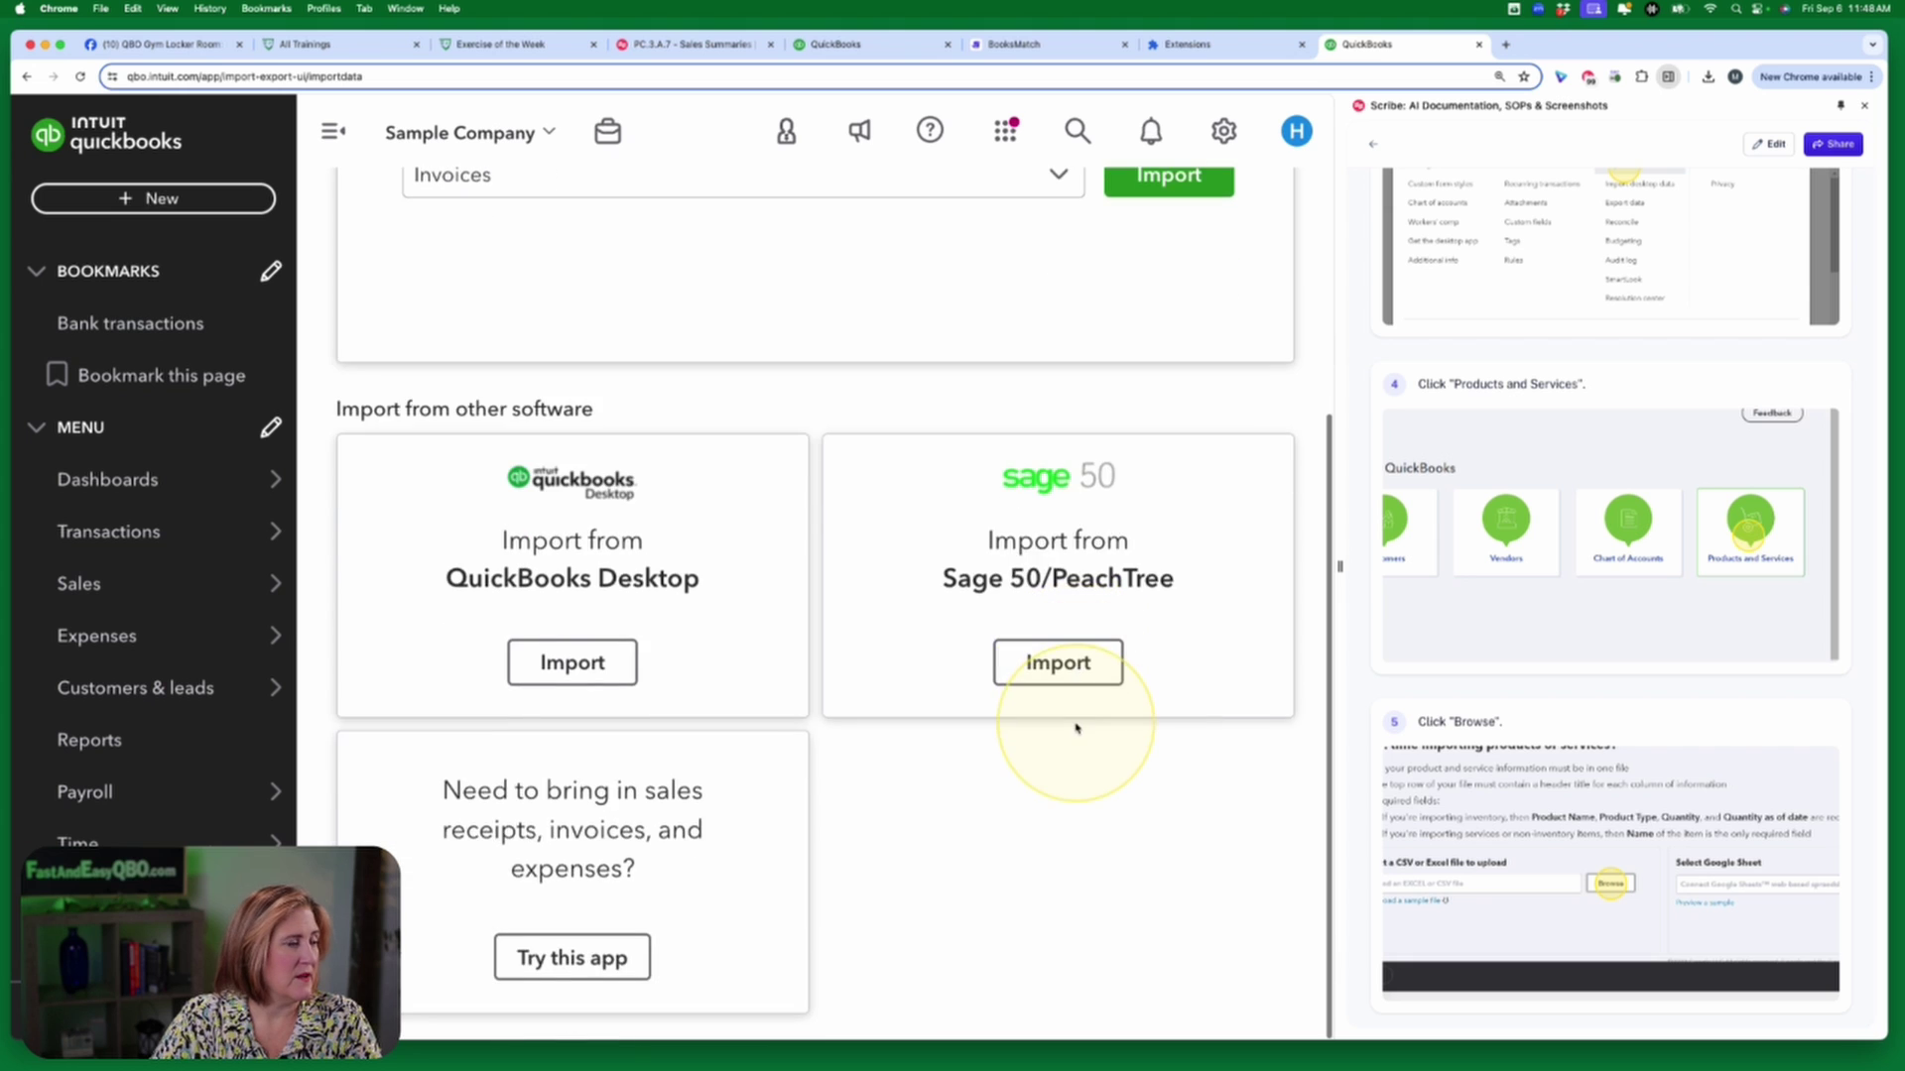
scroll(1076, 715, "up", 4)
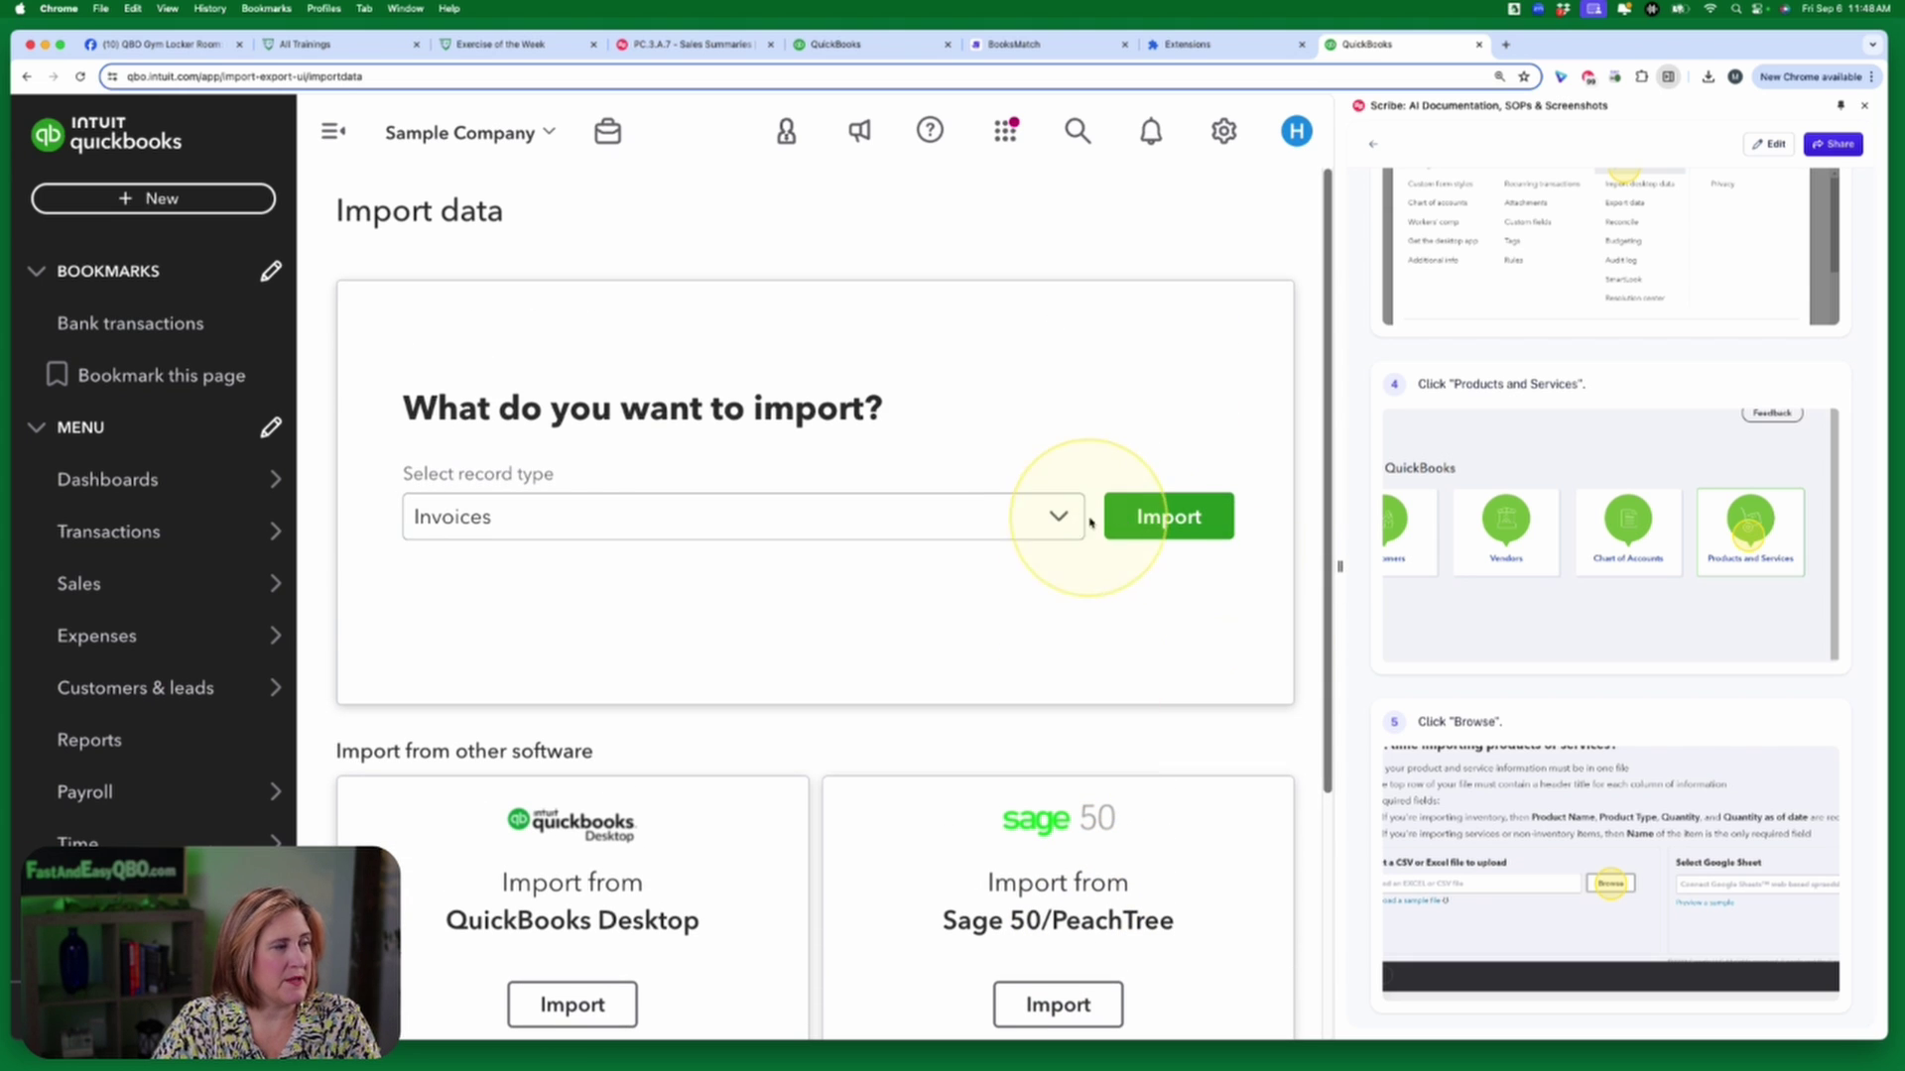
View the available import record types without changing the selection, and narrow the Scribe guide to widen the QuickBooks page.
left_click(1056, 515)
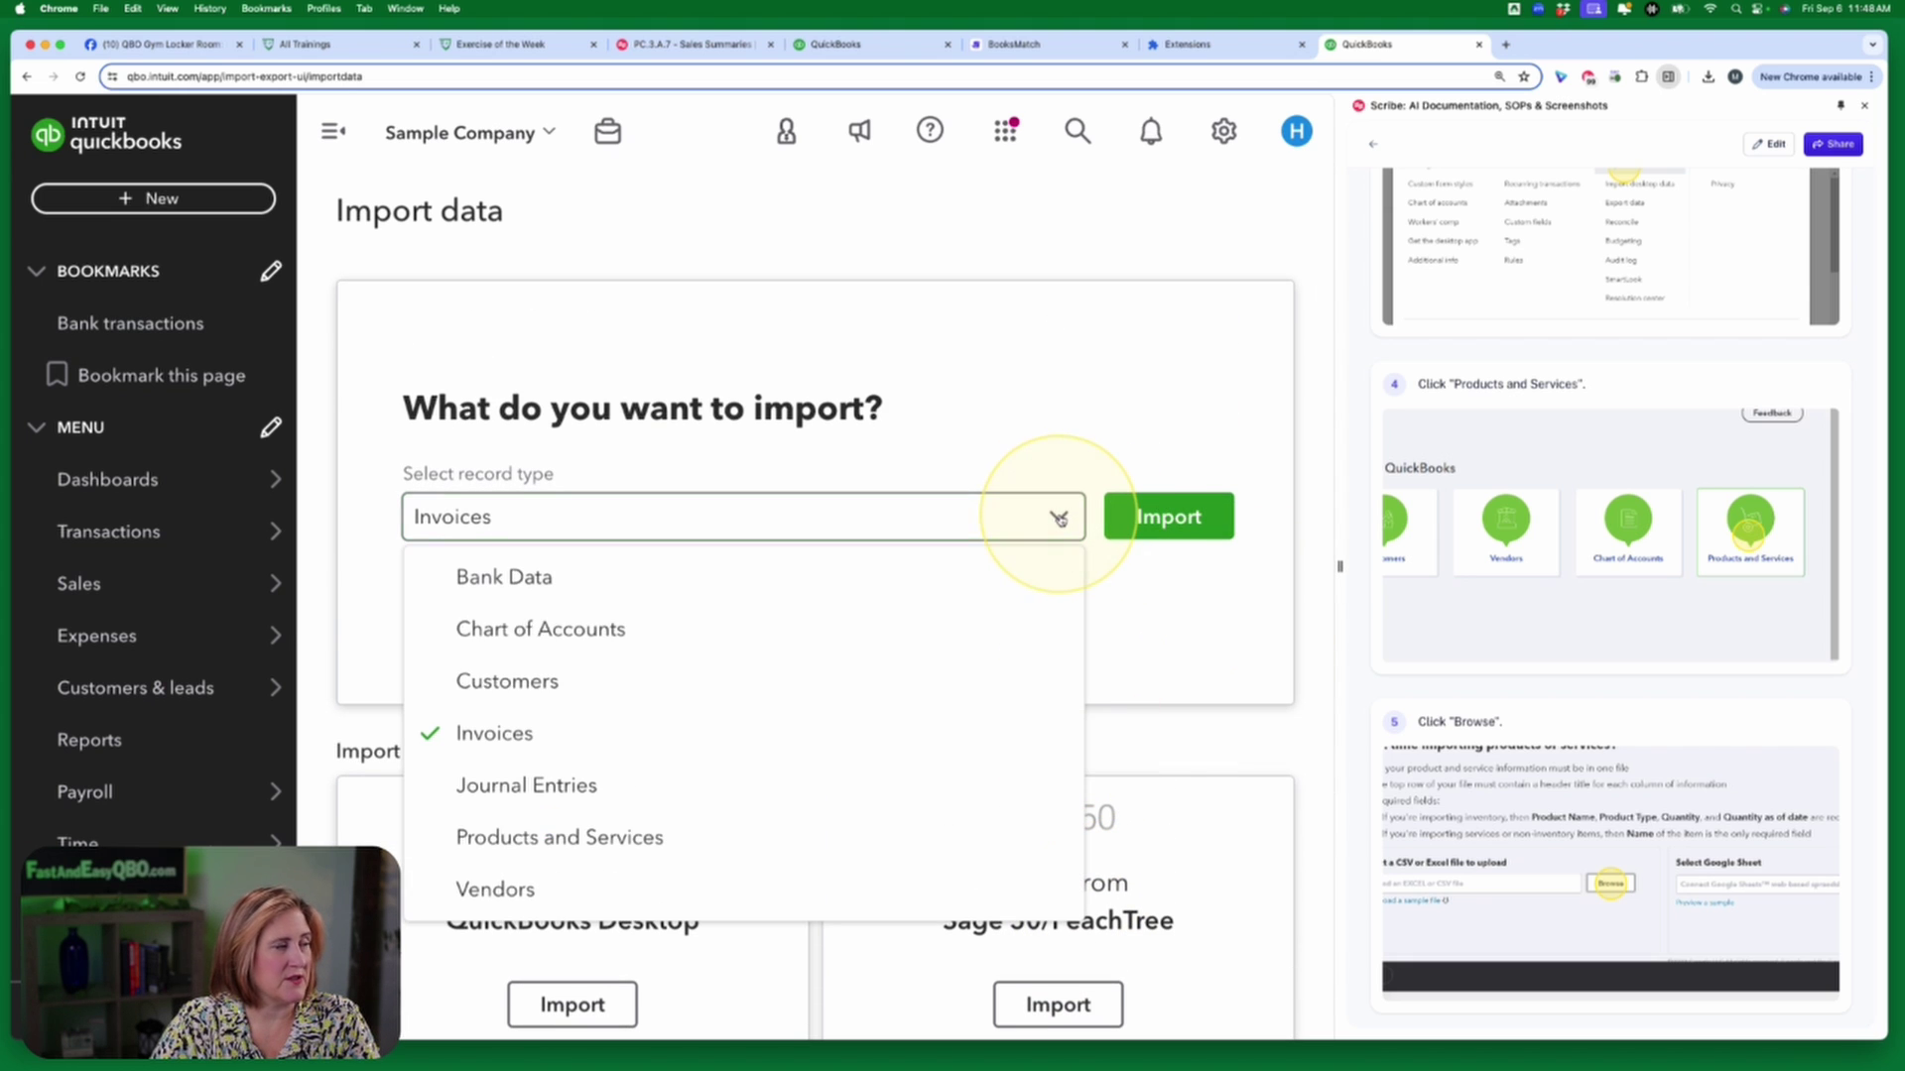
left_click(1103, 449)
left_click(1256, 536)
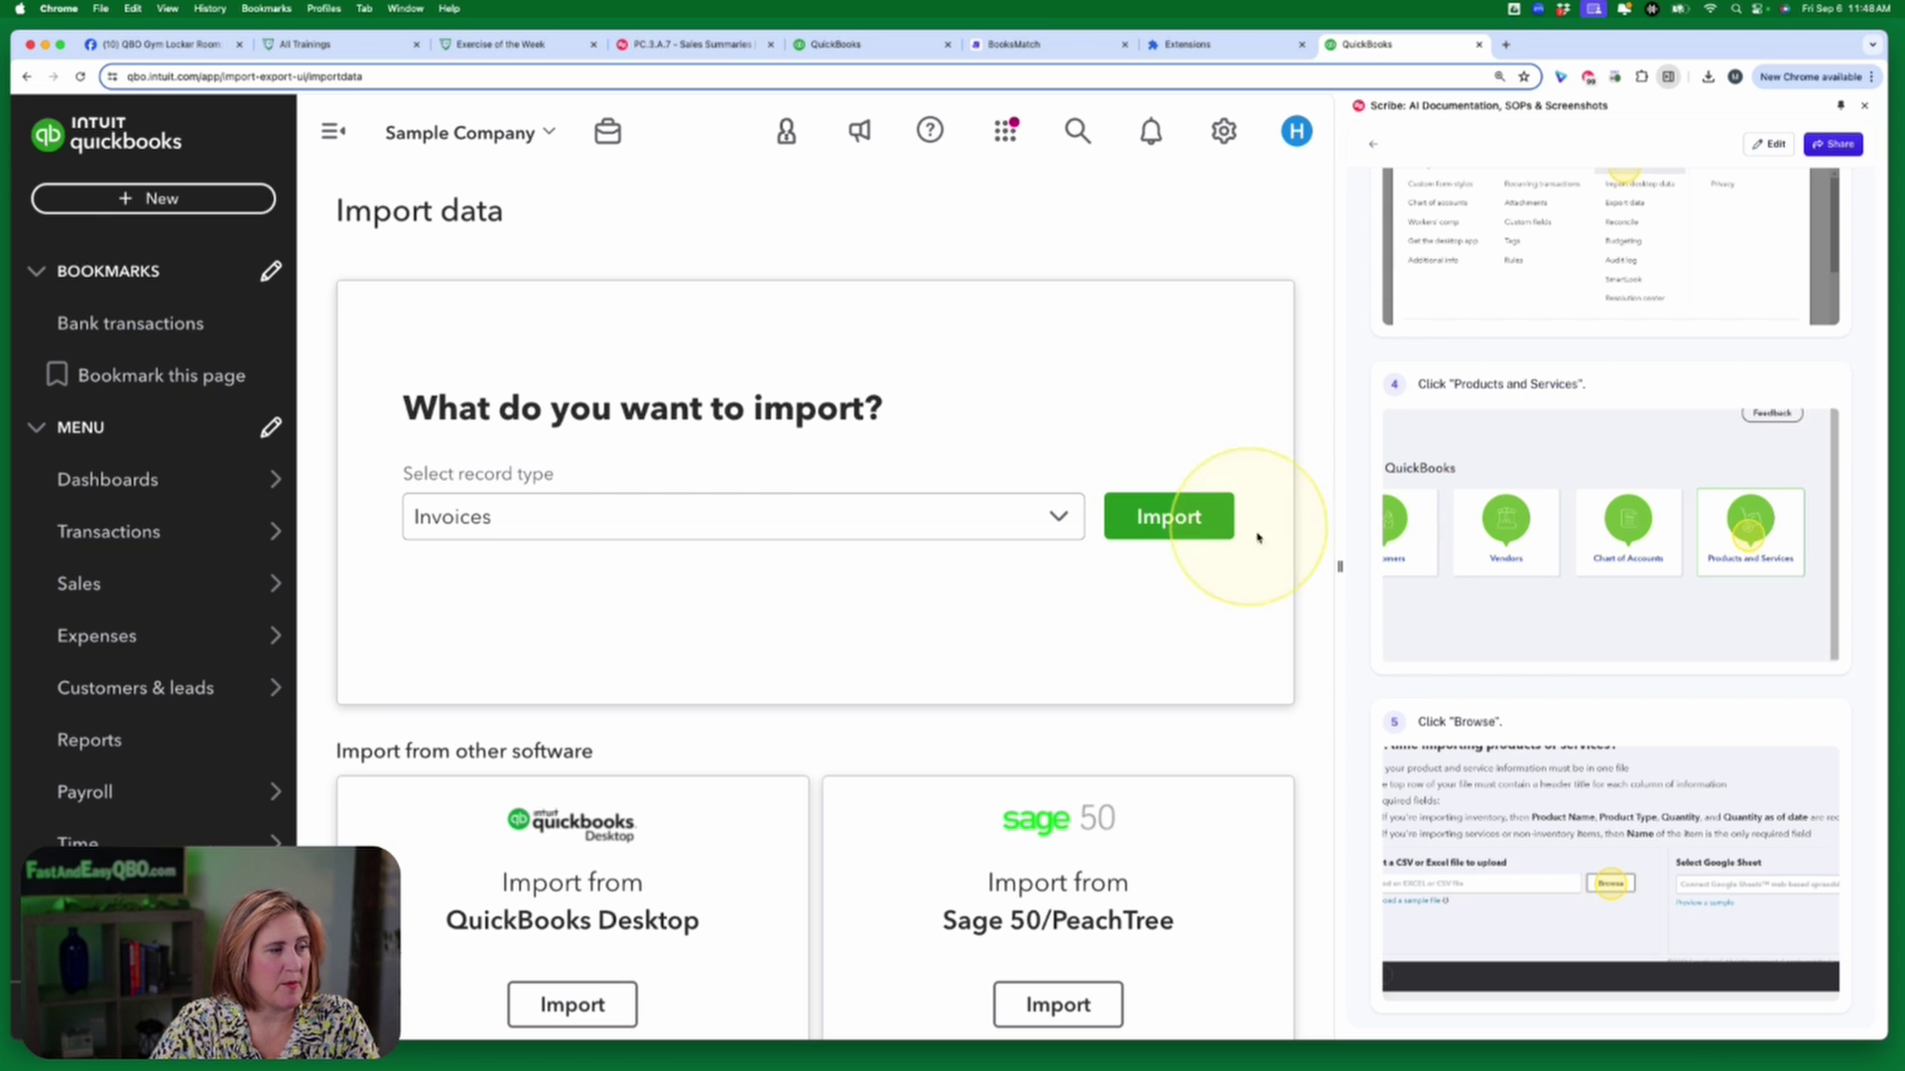
left_click_drag(1339, 566, 1458, 583)
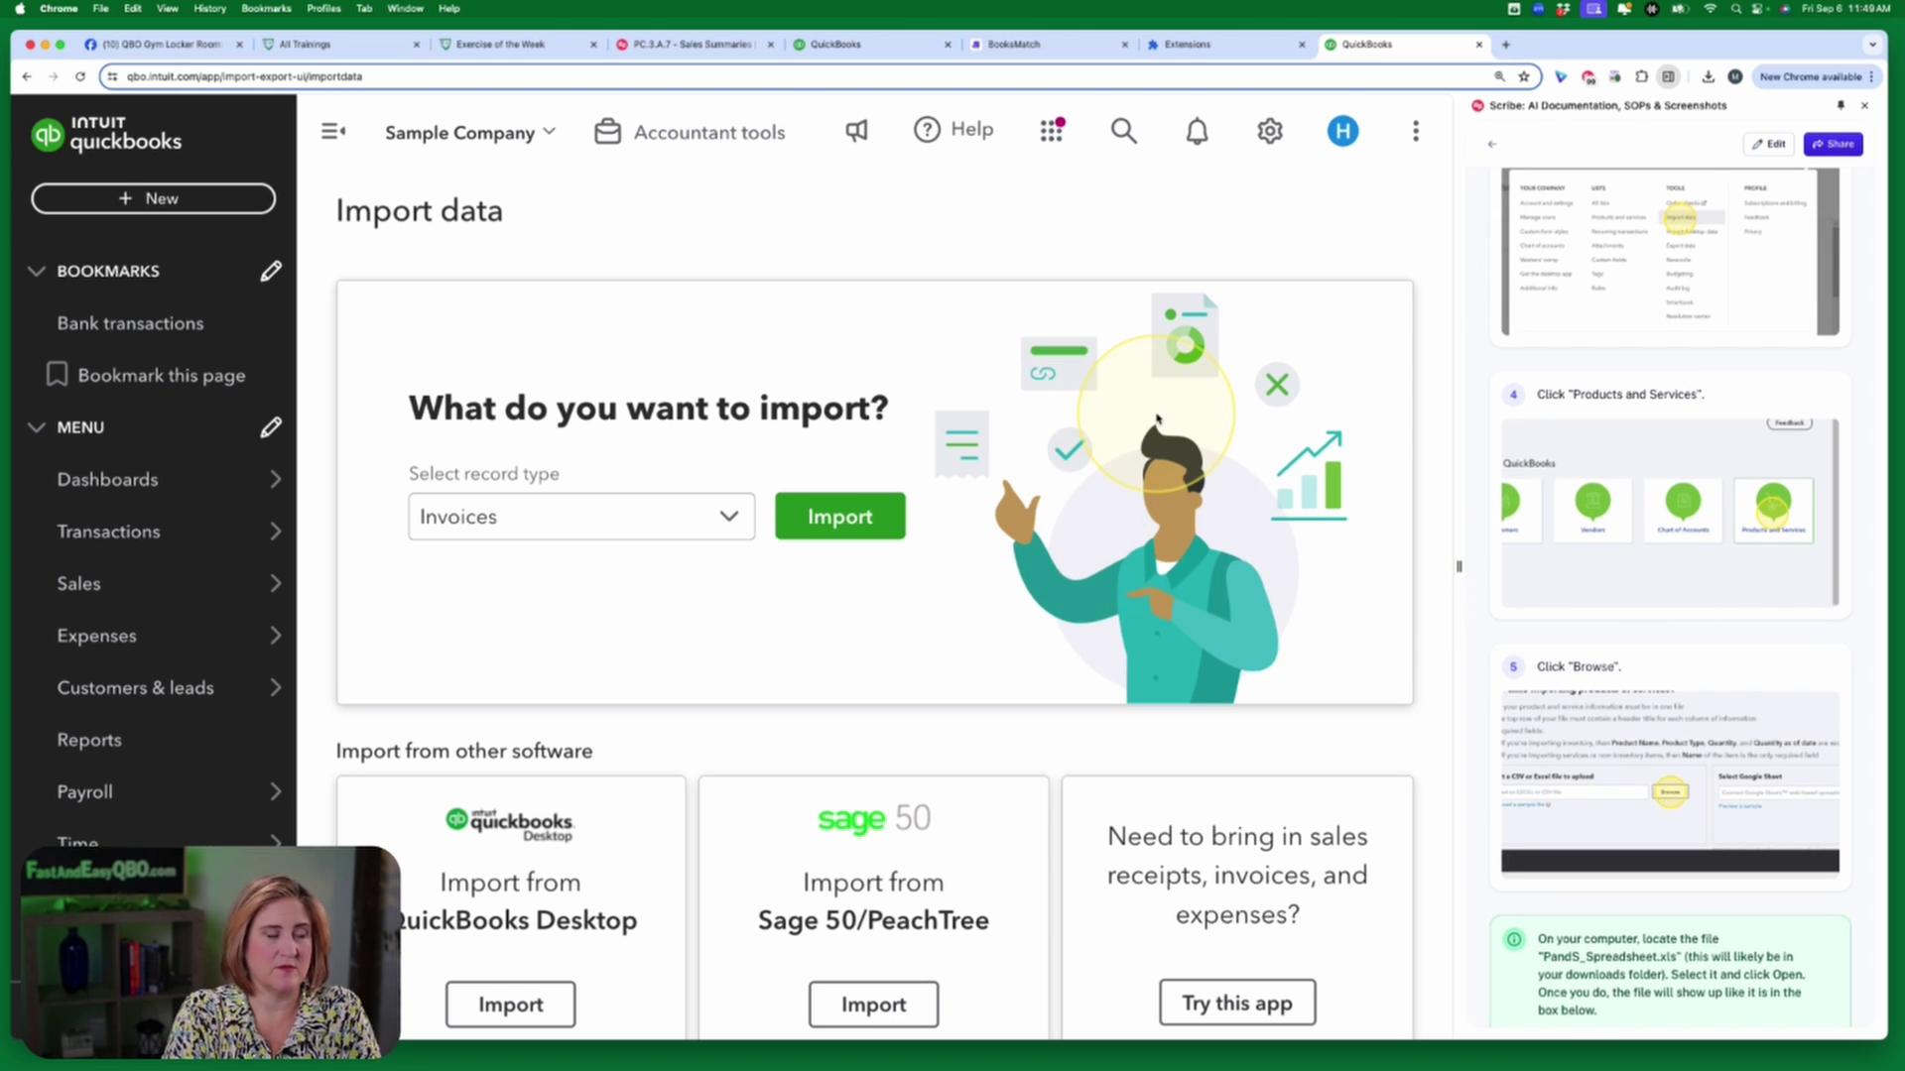
key("super+minus")
key("super+minus")
key("super+minus")
key("super+minus")
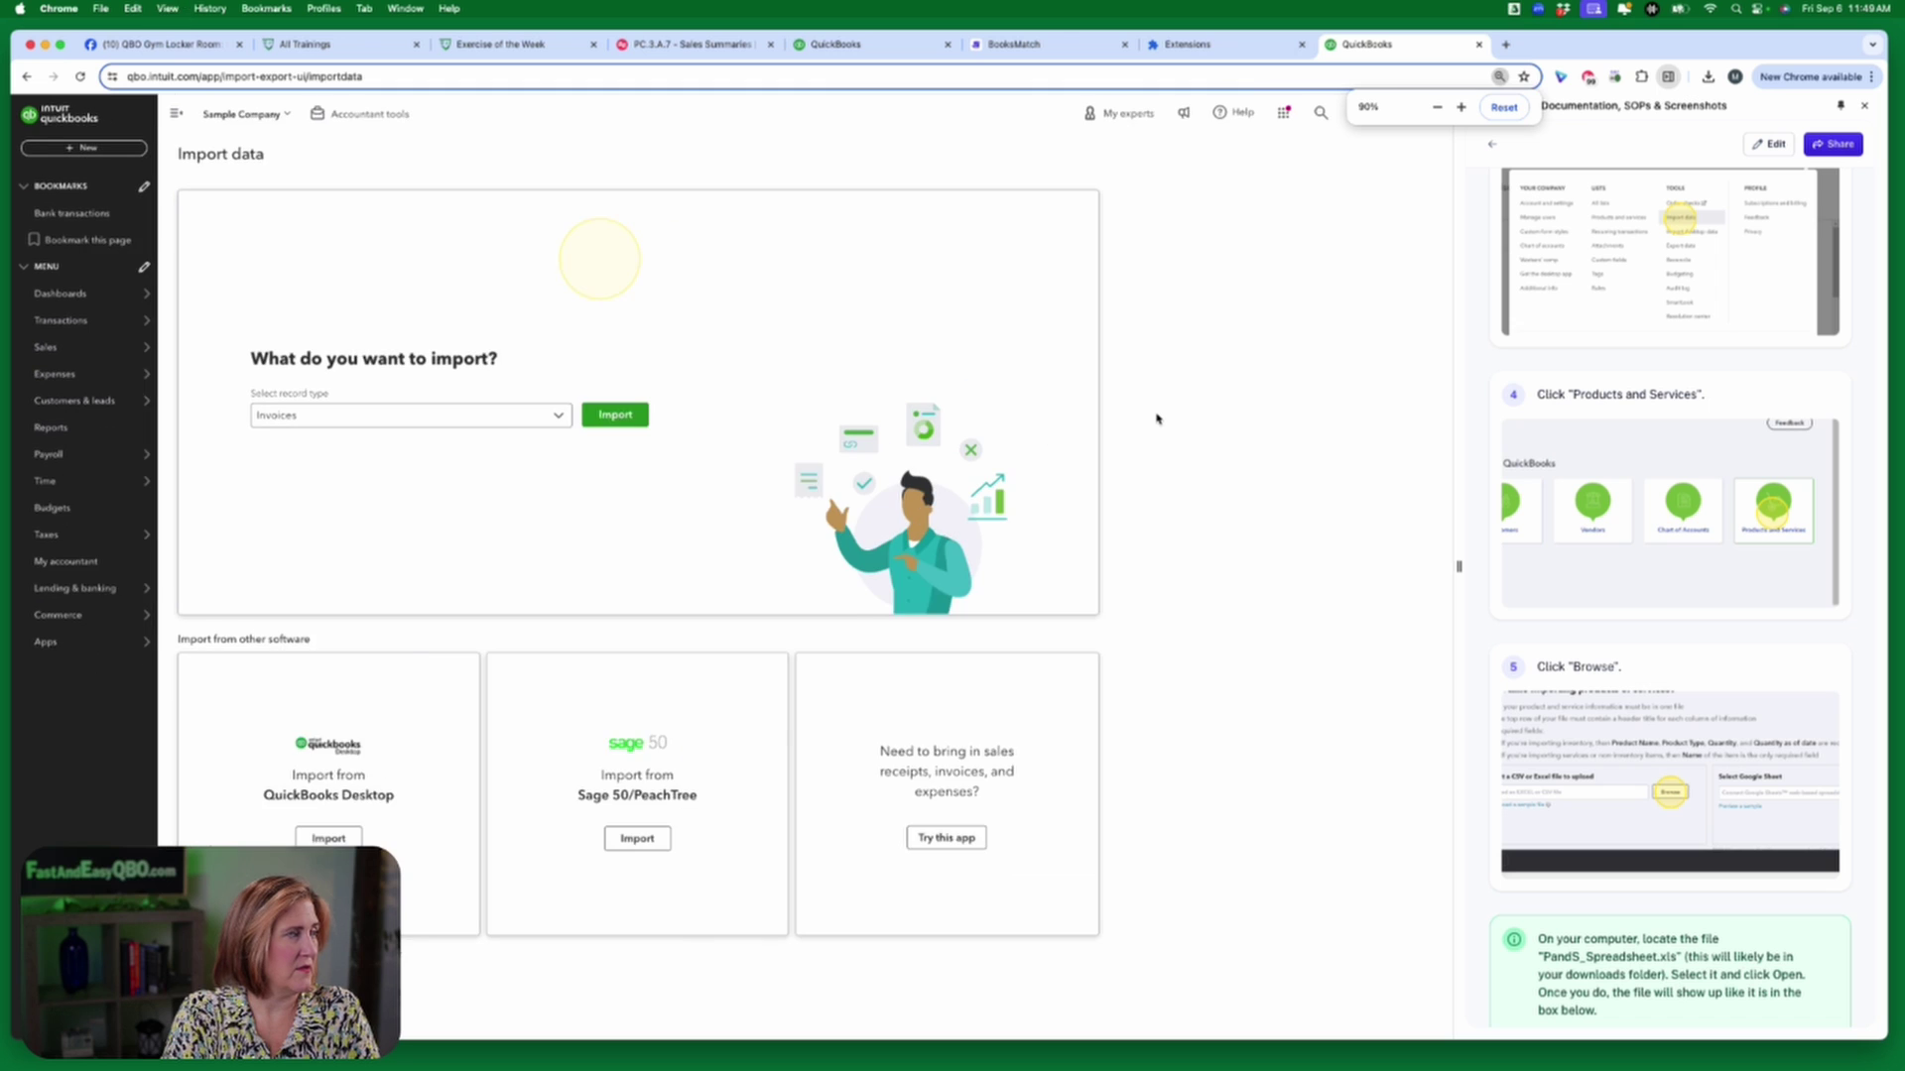
key("super+minus")
key("super+minus")
key("super+minus")
key("super+minus")
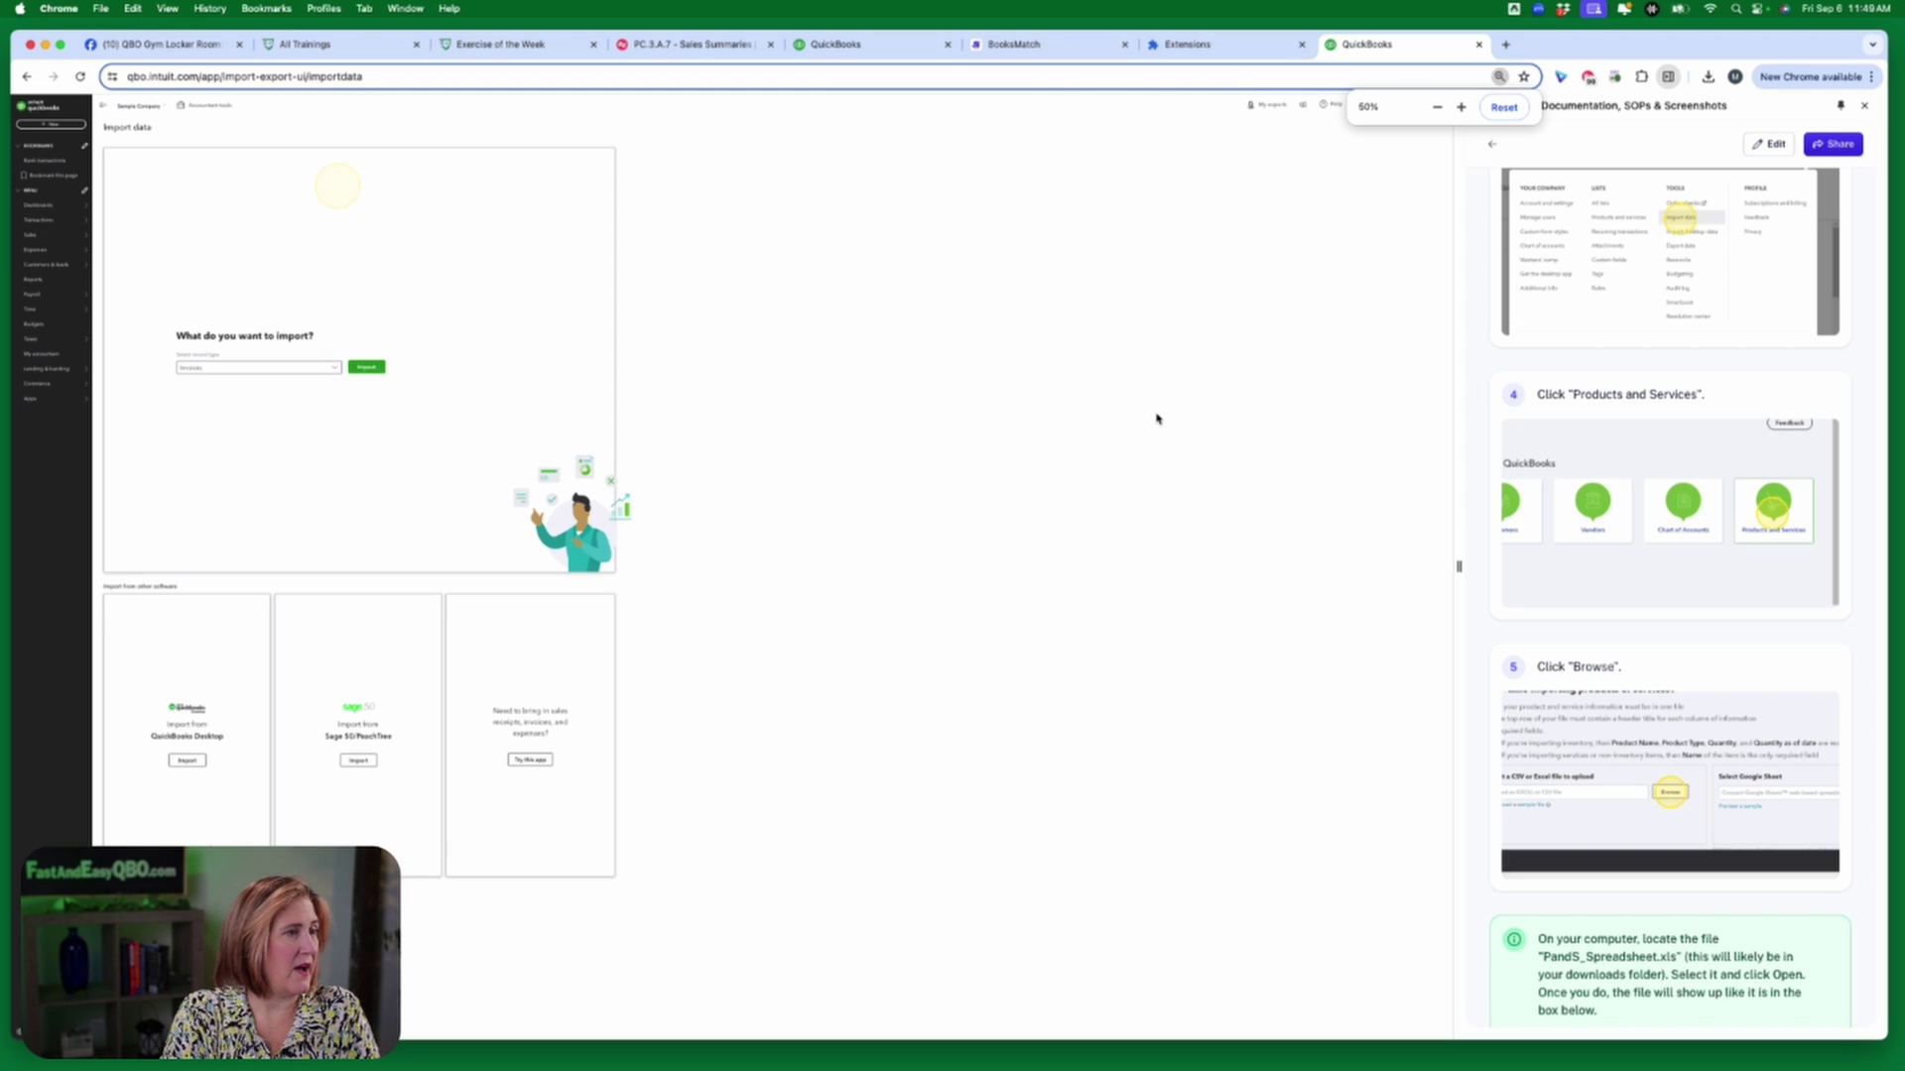
key("super+0")
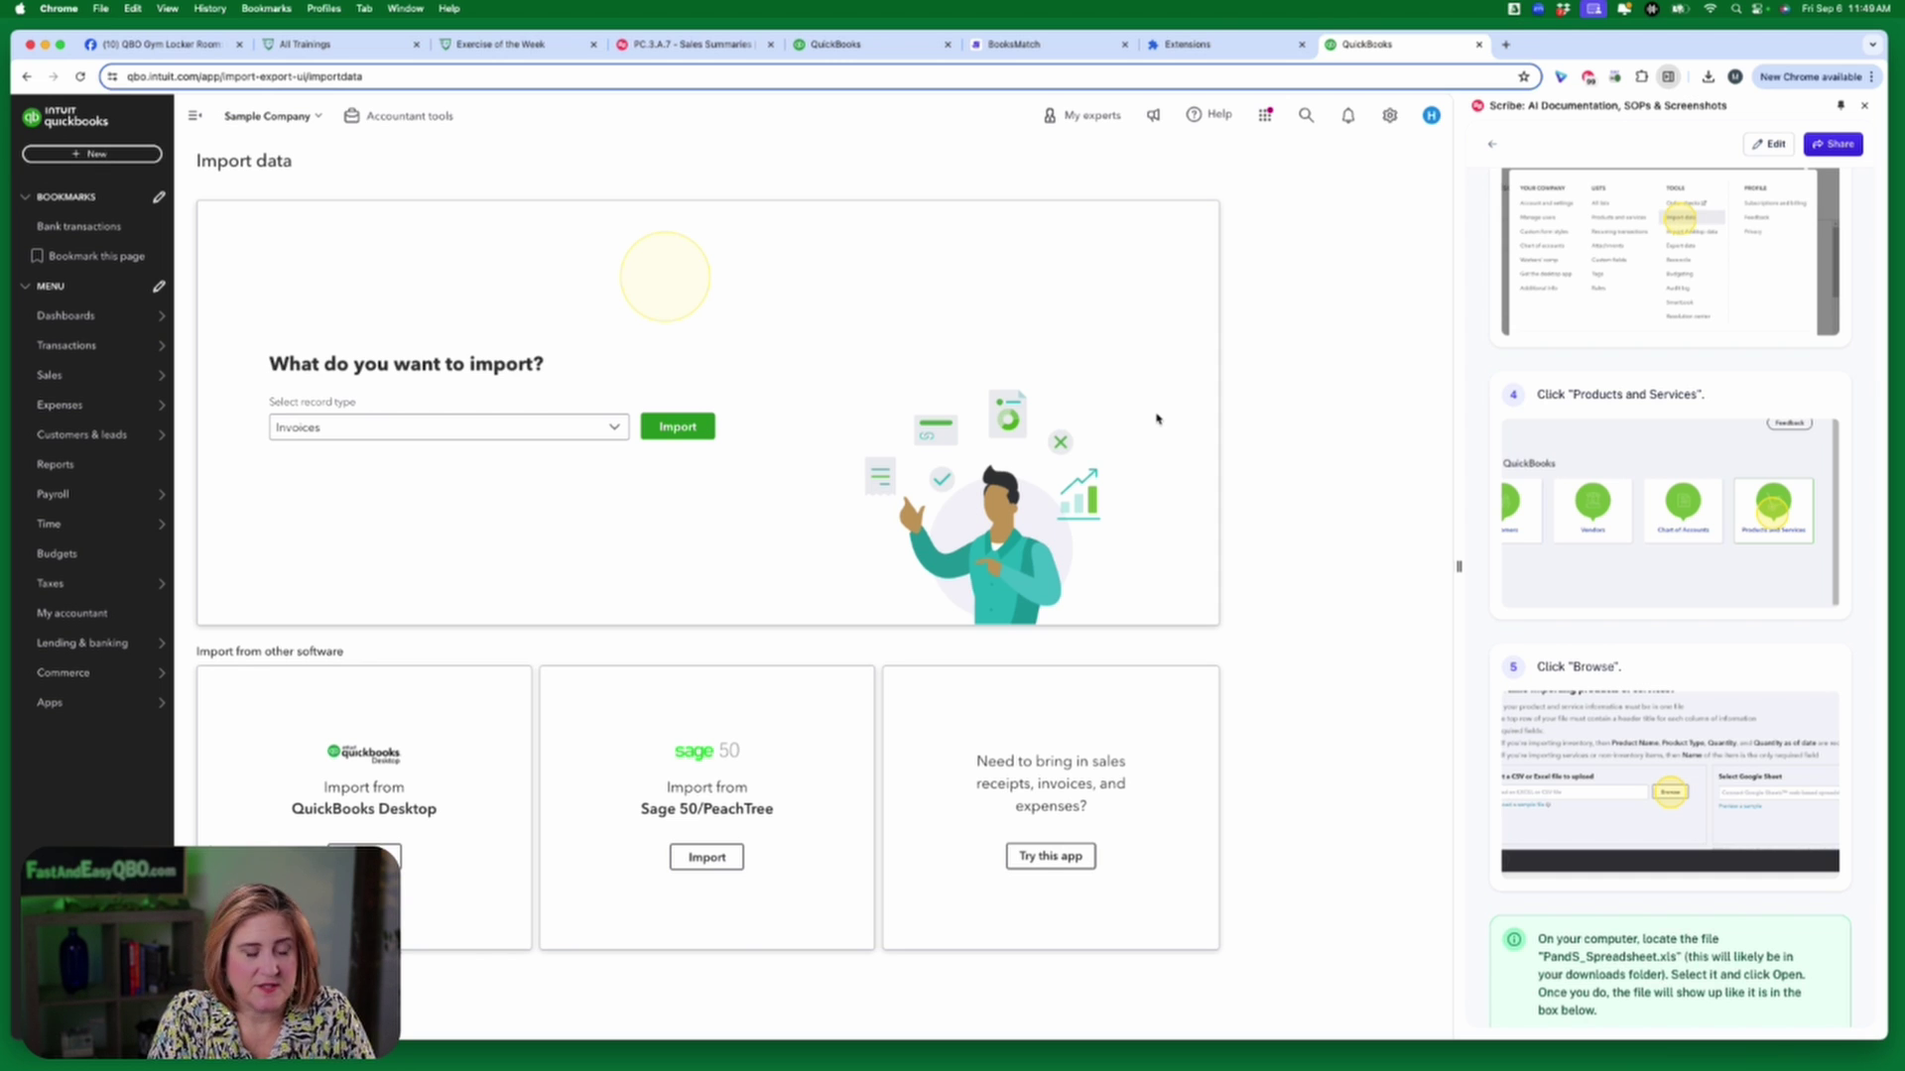
key("super+equal")
key("super+equal")
key("super+equal")
key("super+equal")
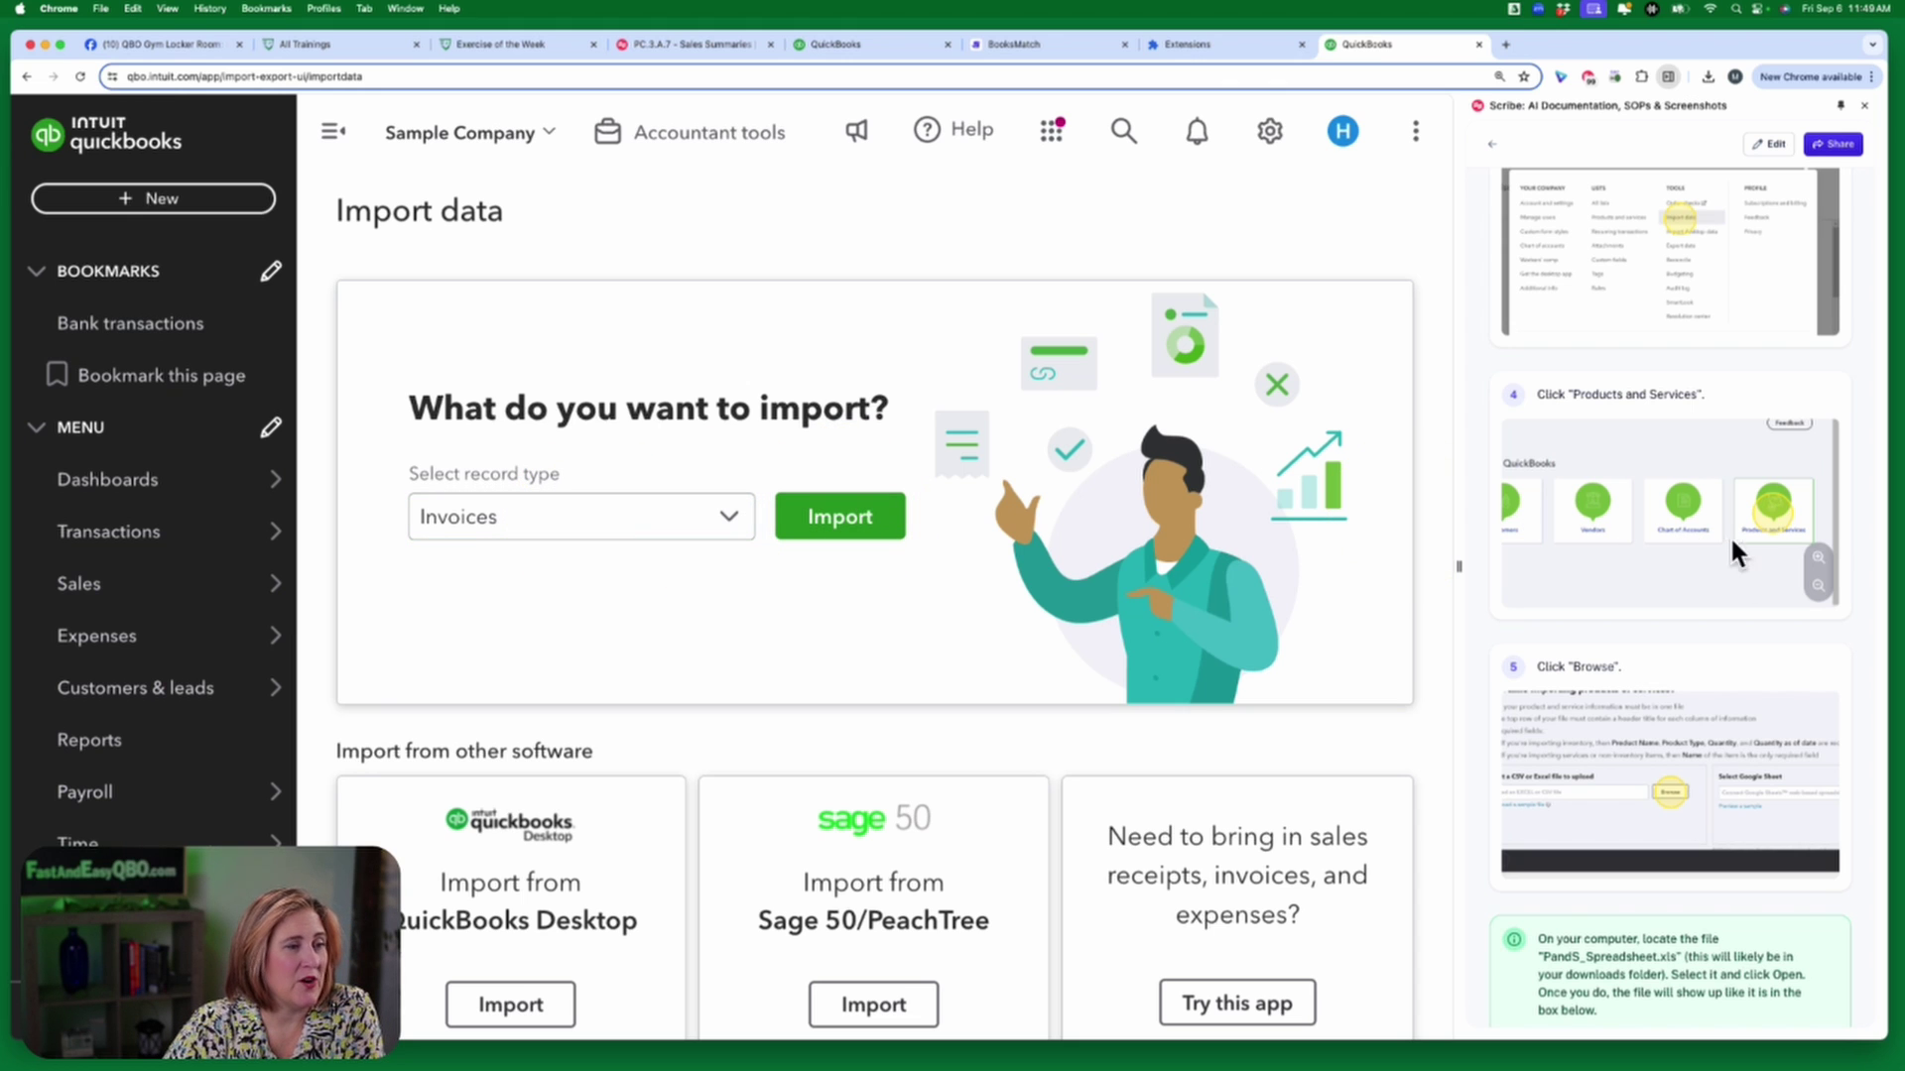
Choose Products and Services as the record type and start its import.
left_click(733, 516)
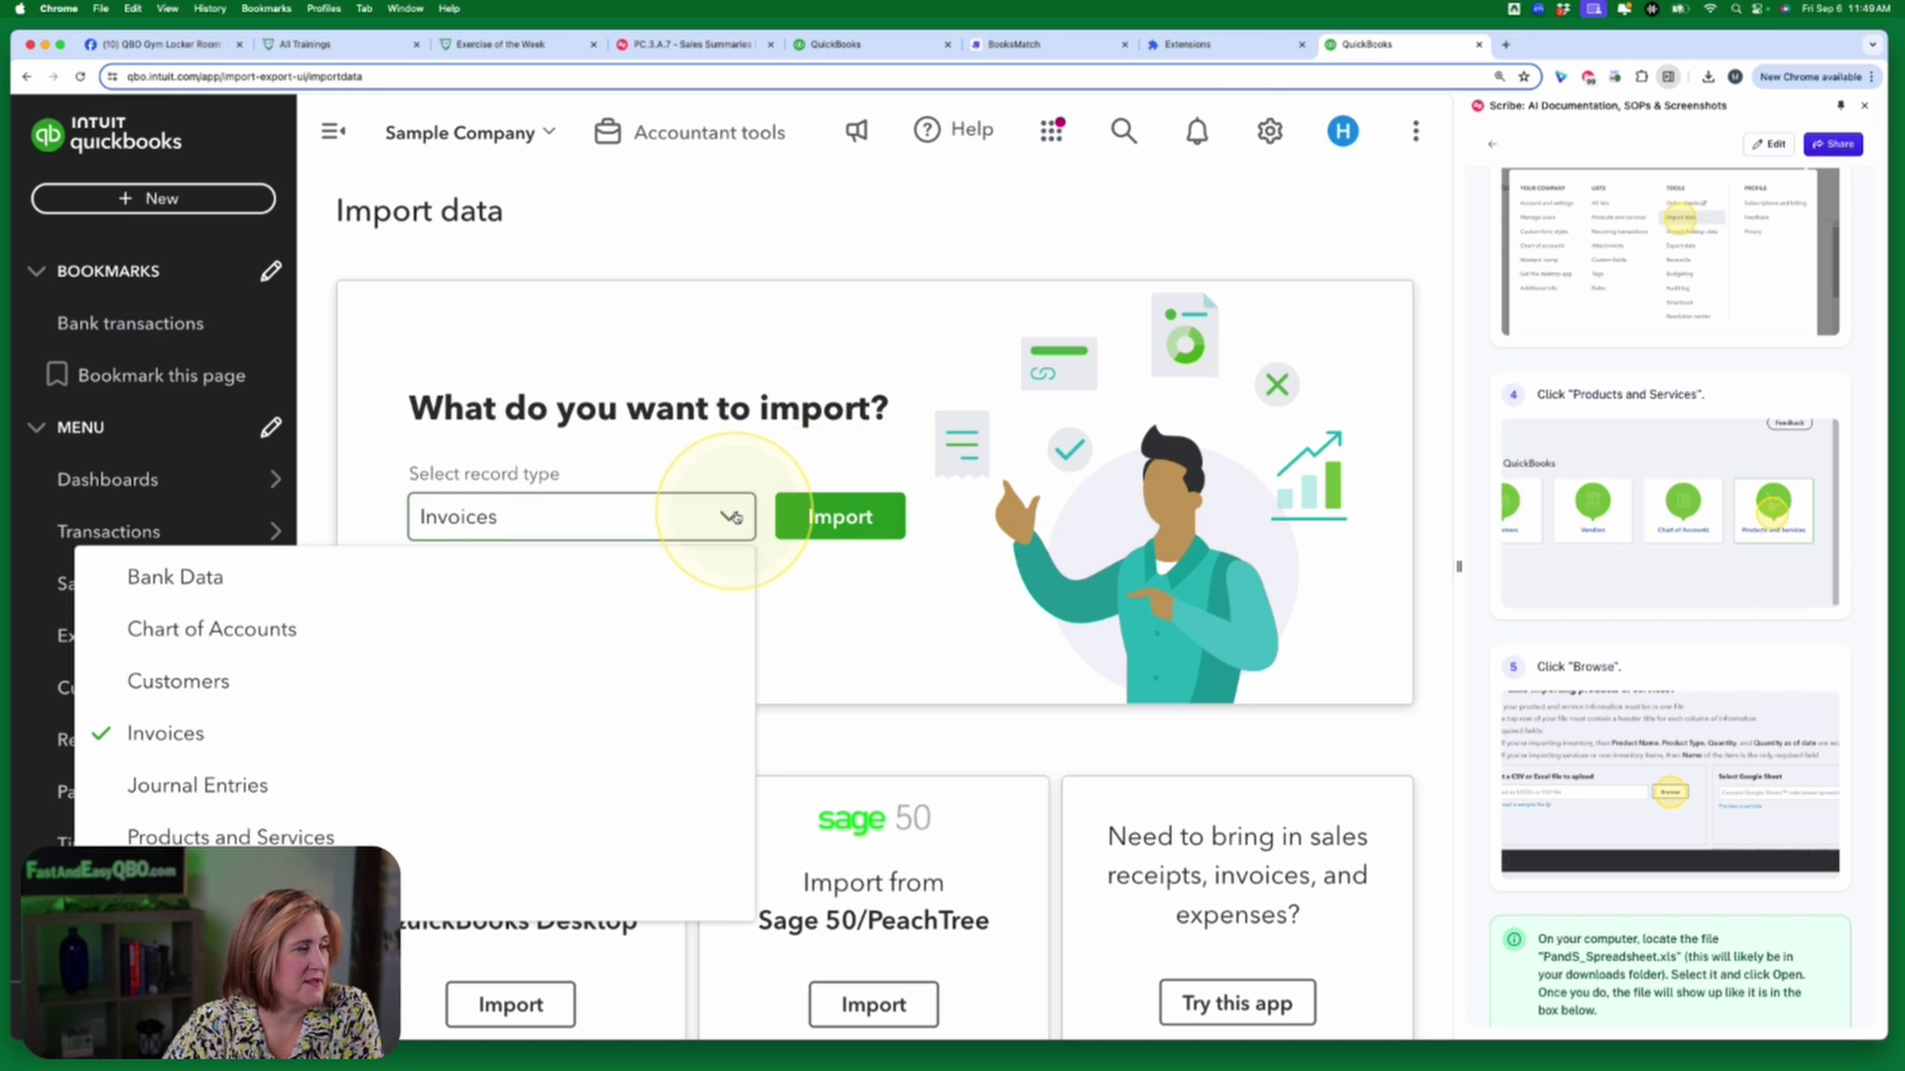
left_click(349, 841)
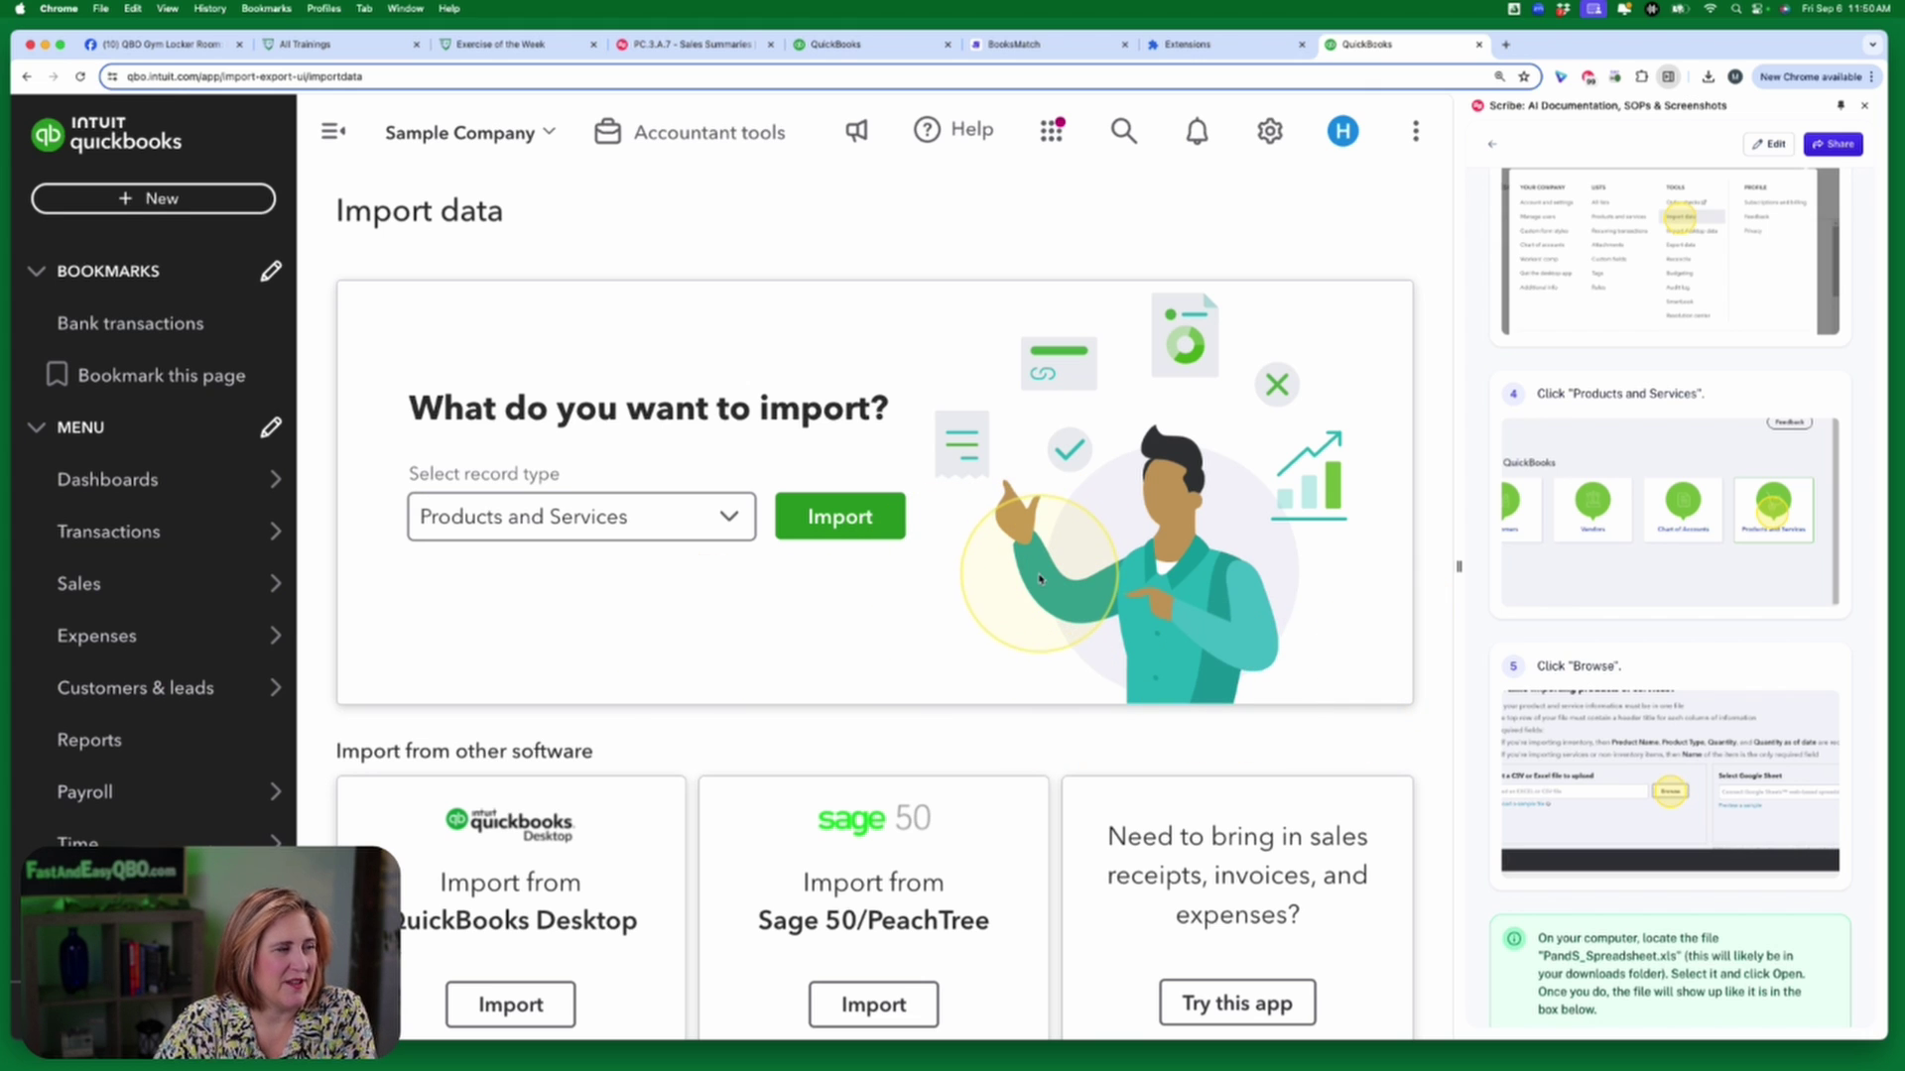
left_click(847, 519)
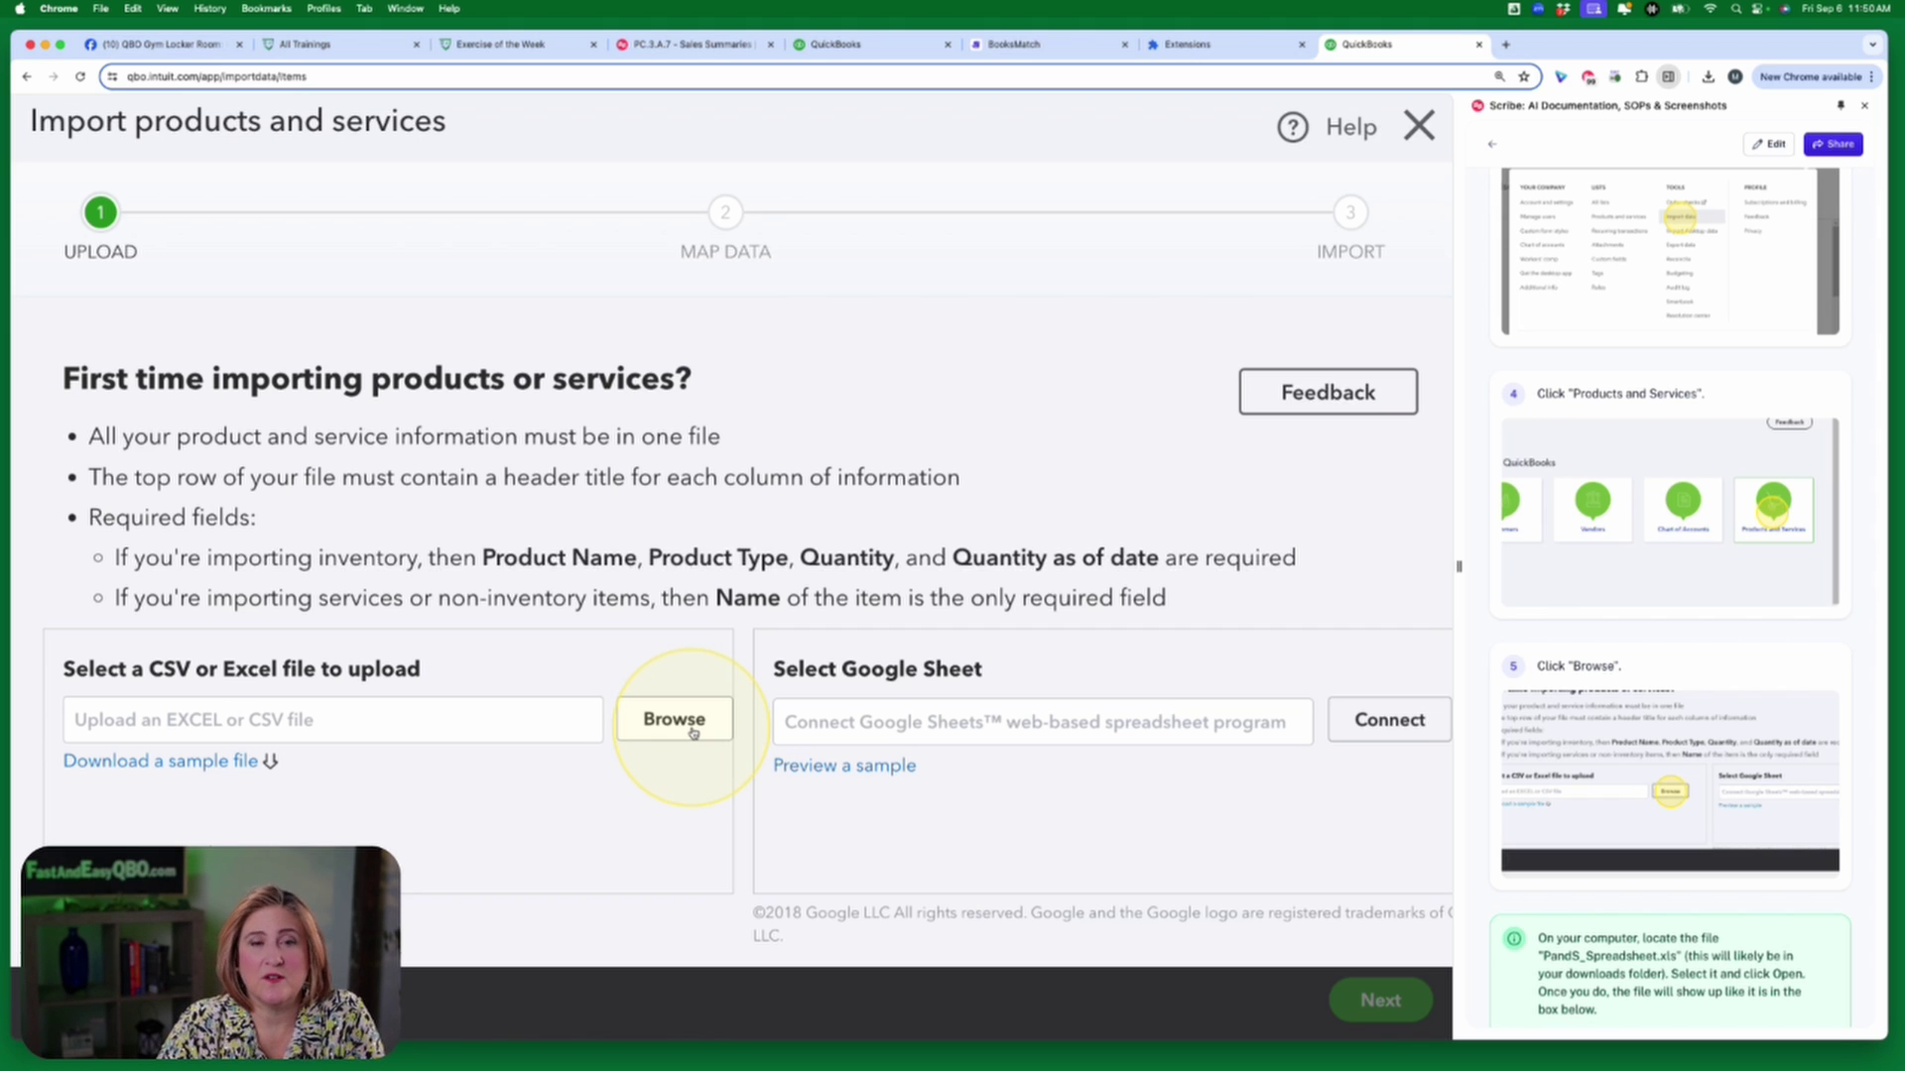
Select PandS_Spreadsheet.xls from the Downloads folder as the Excel file to upload.
left_click(201, 764)
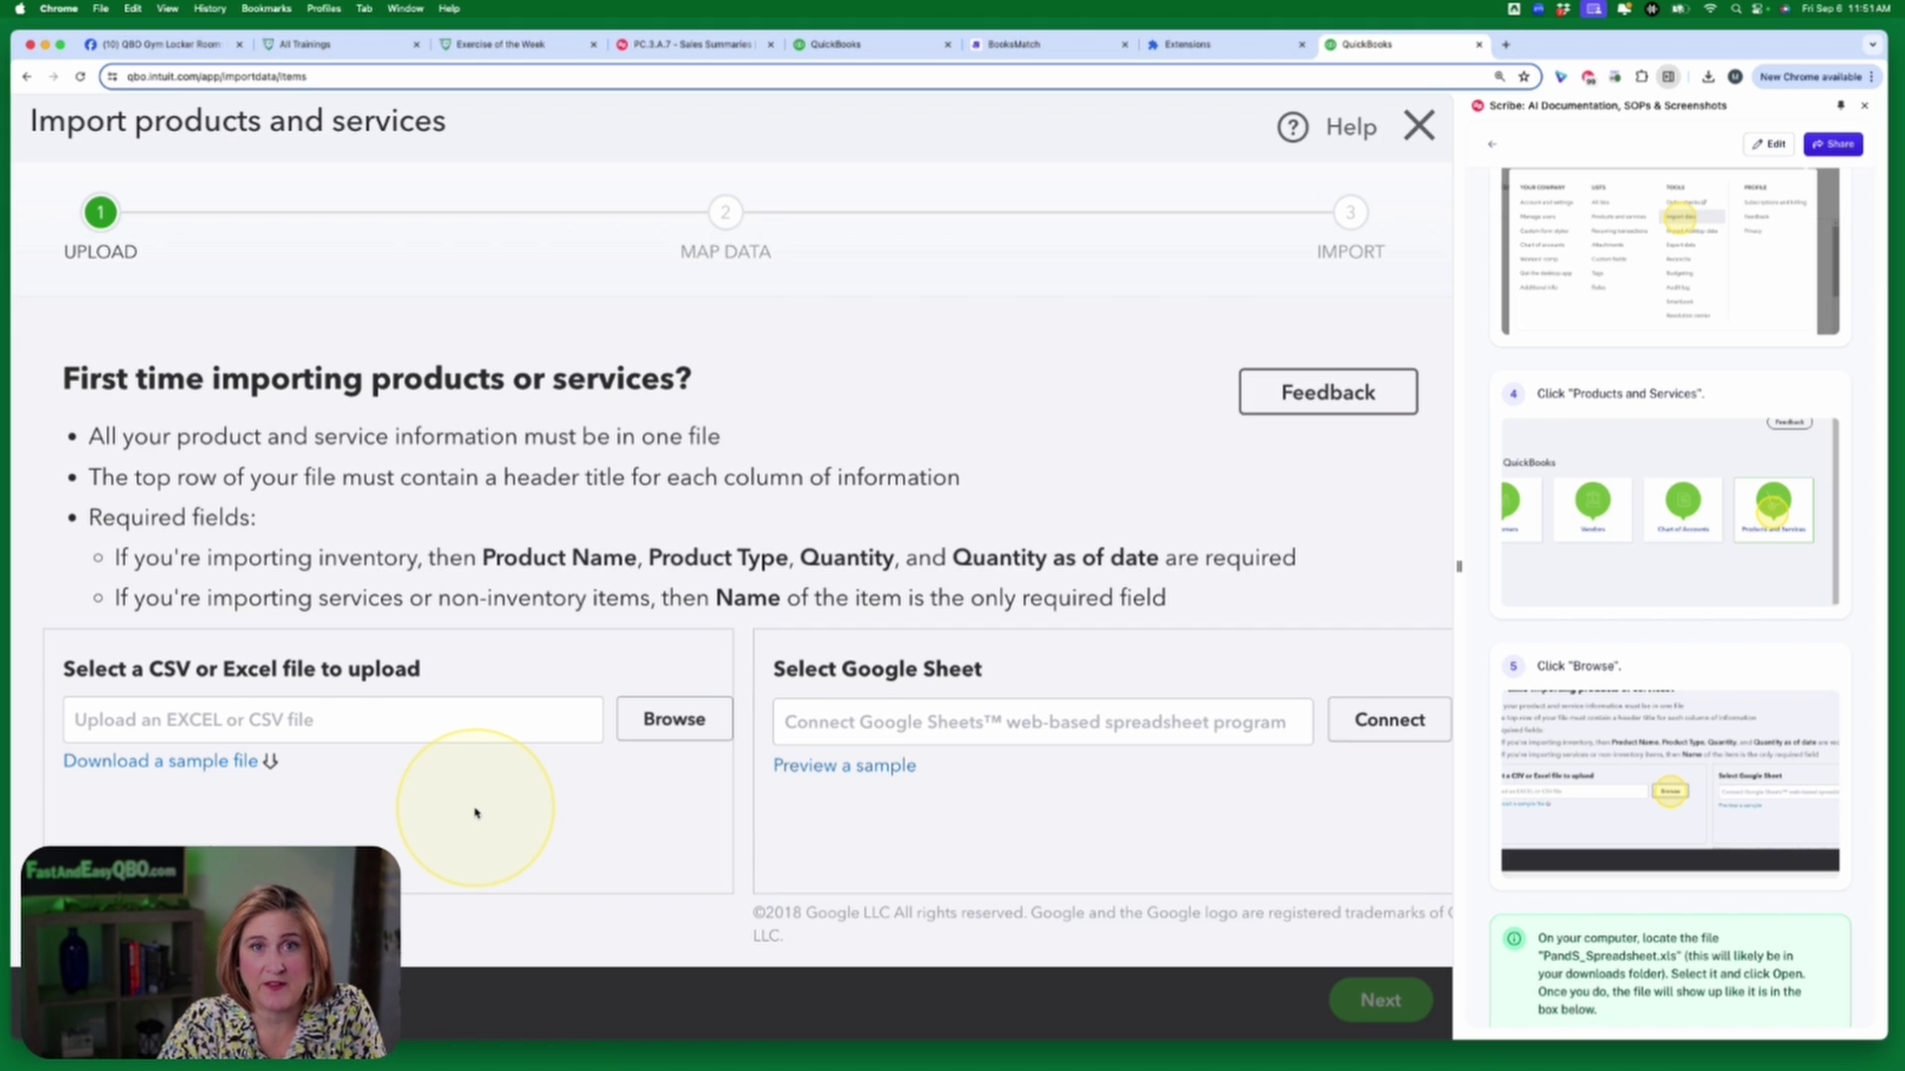
left_click(679, 731)
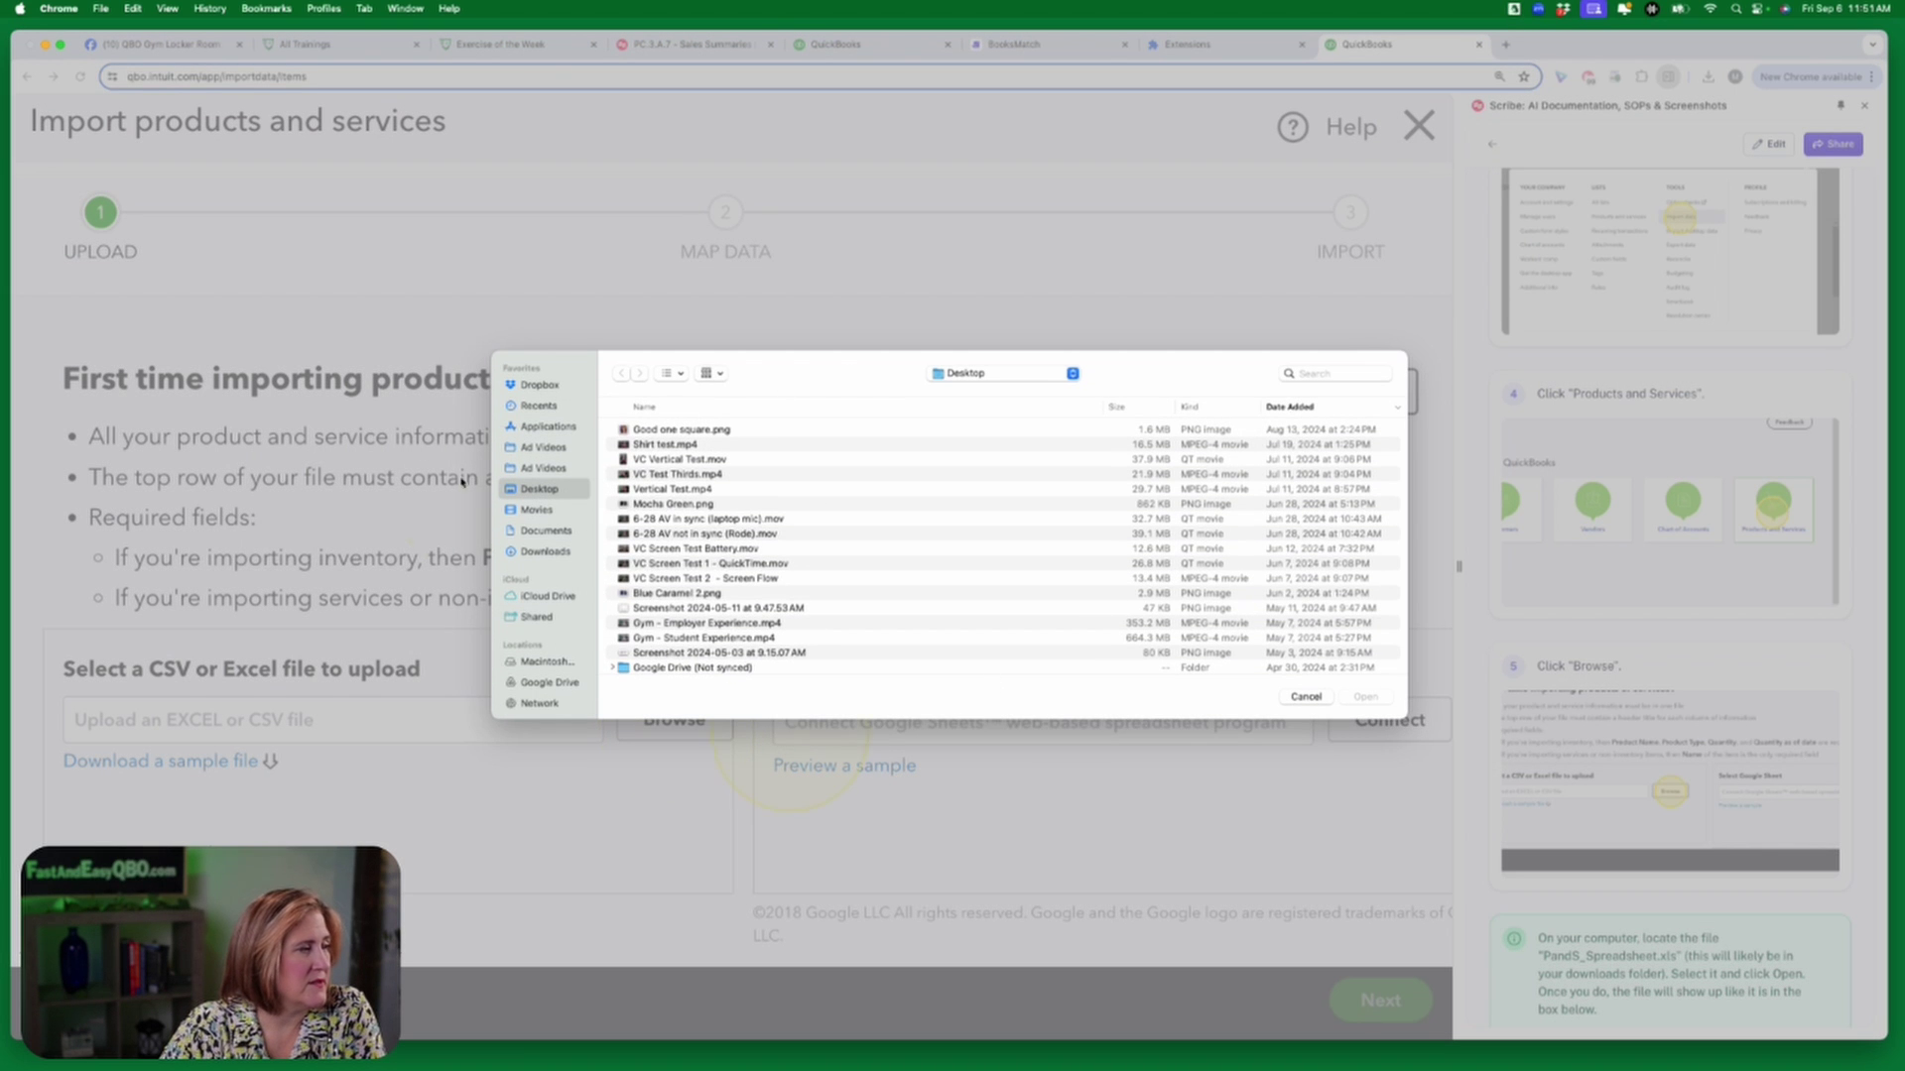
left_click(546, 552)
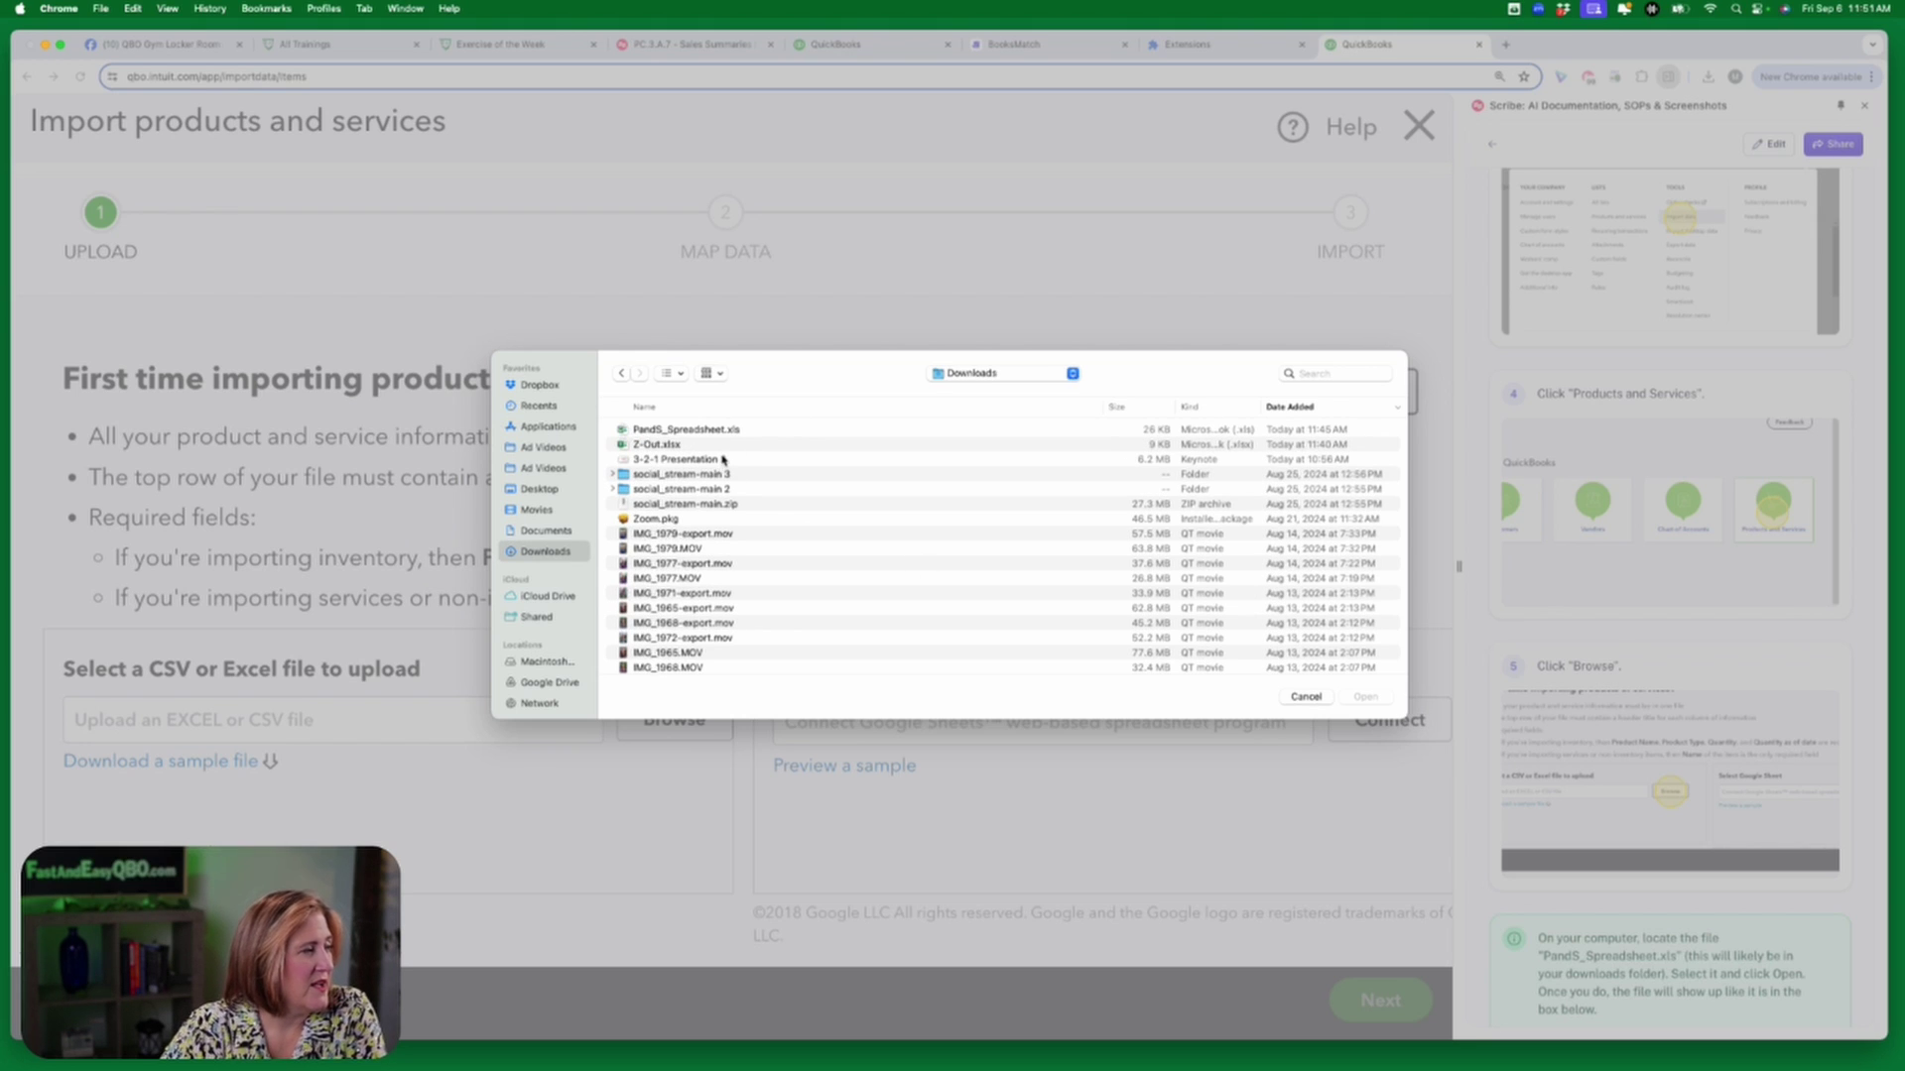
left_click(682, 430)
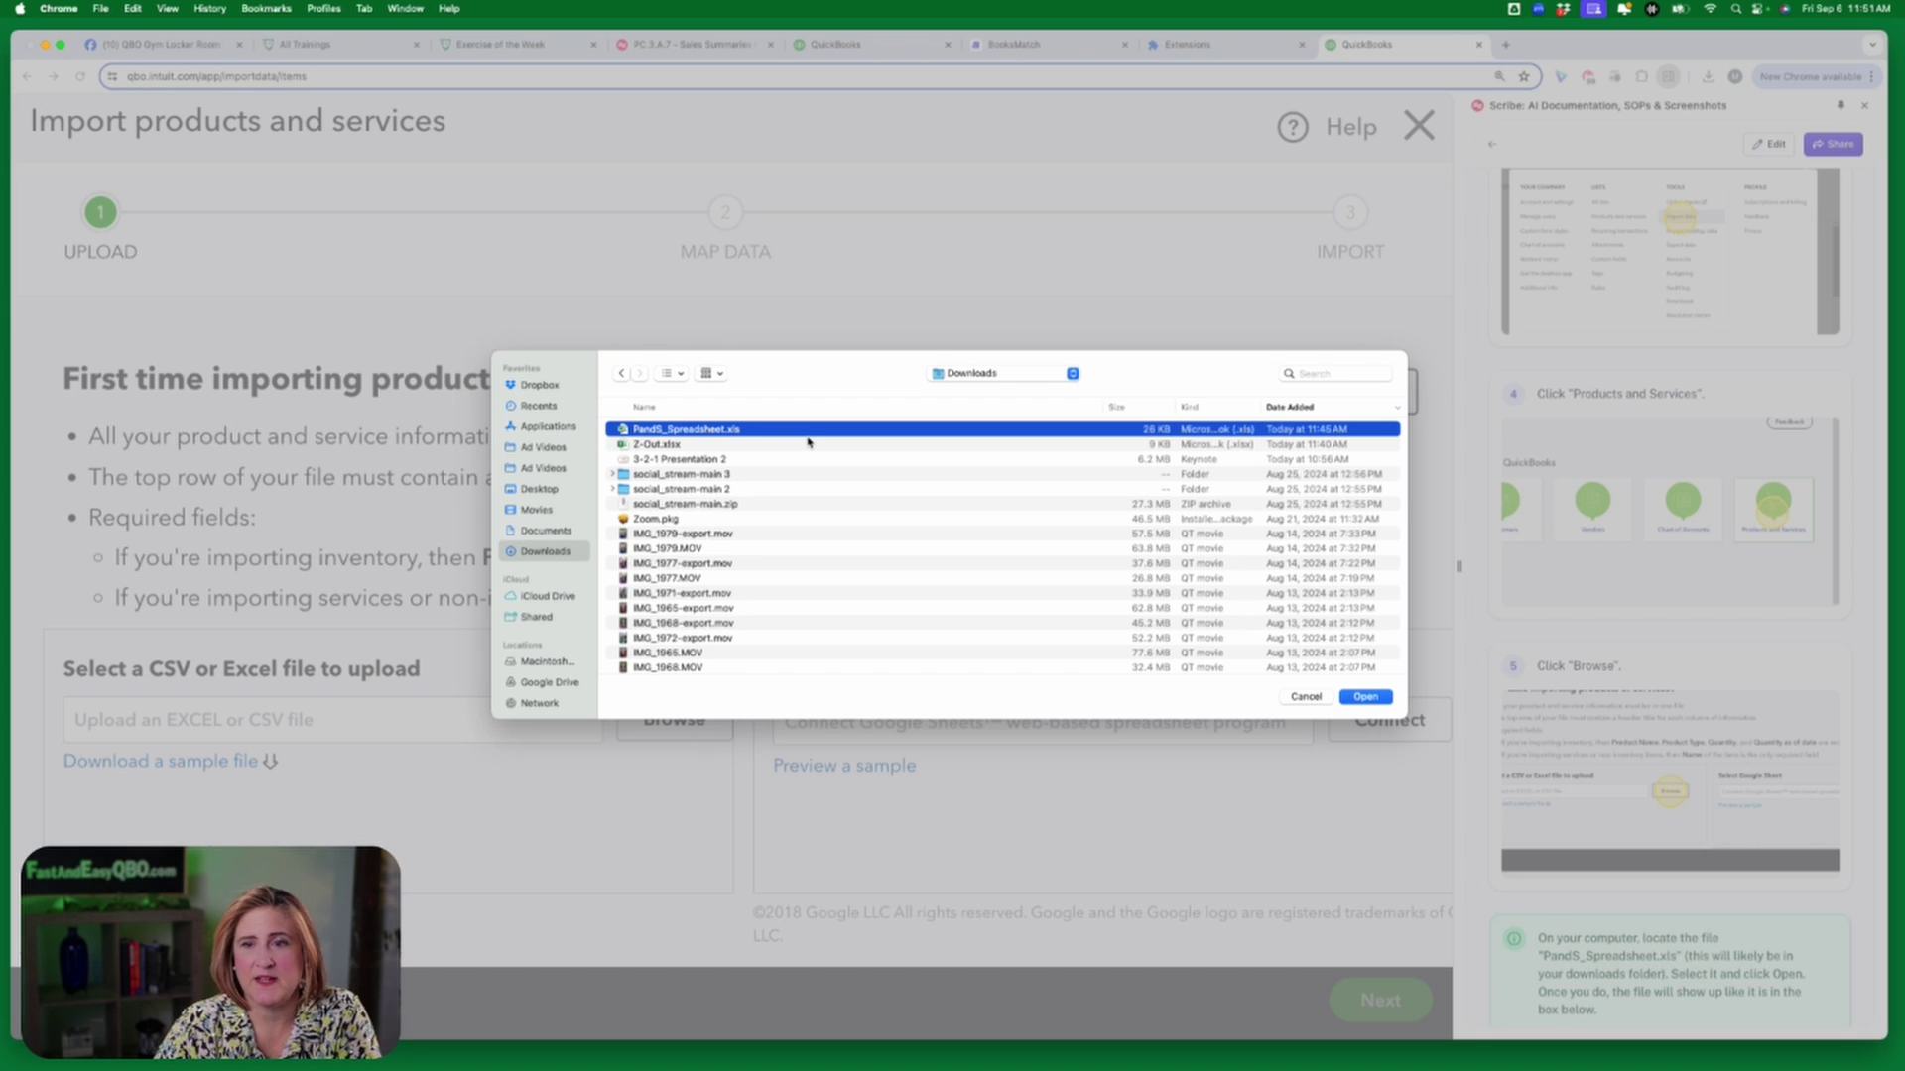
left_click(644, 448)
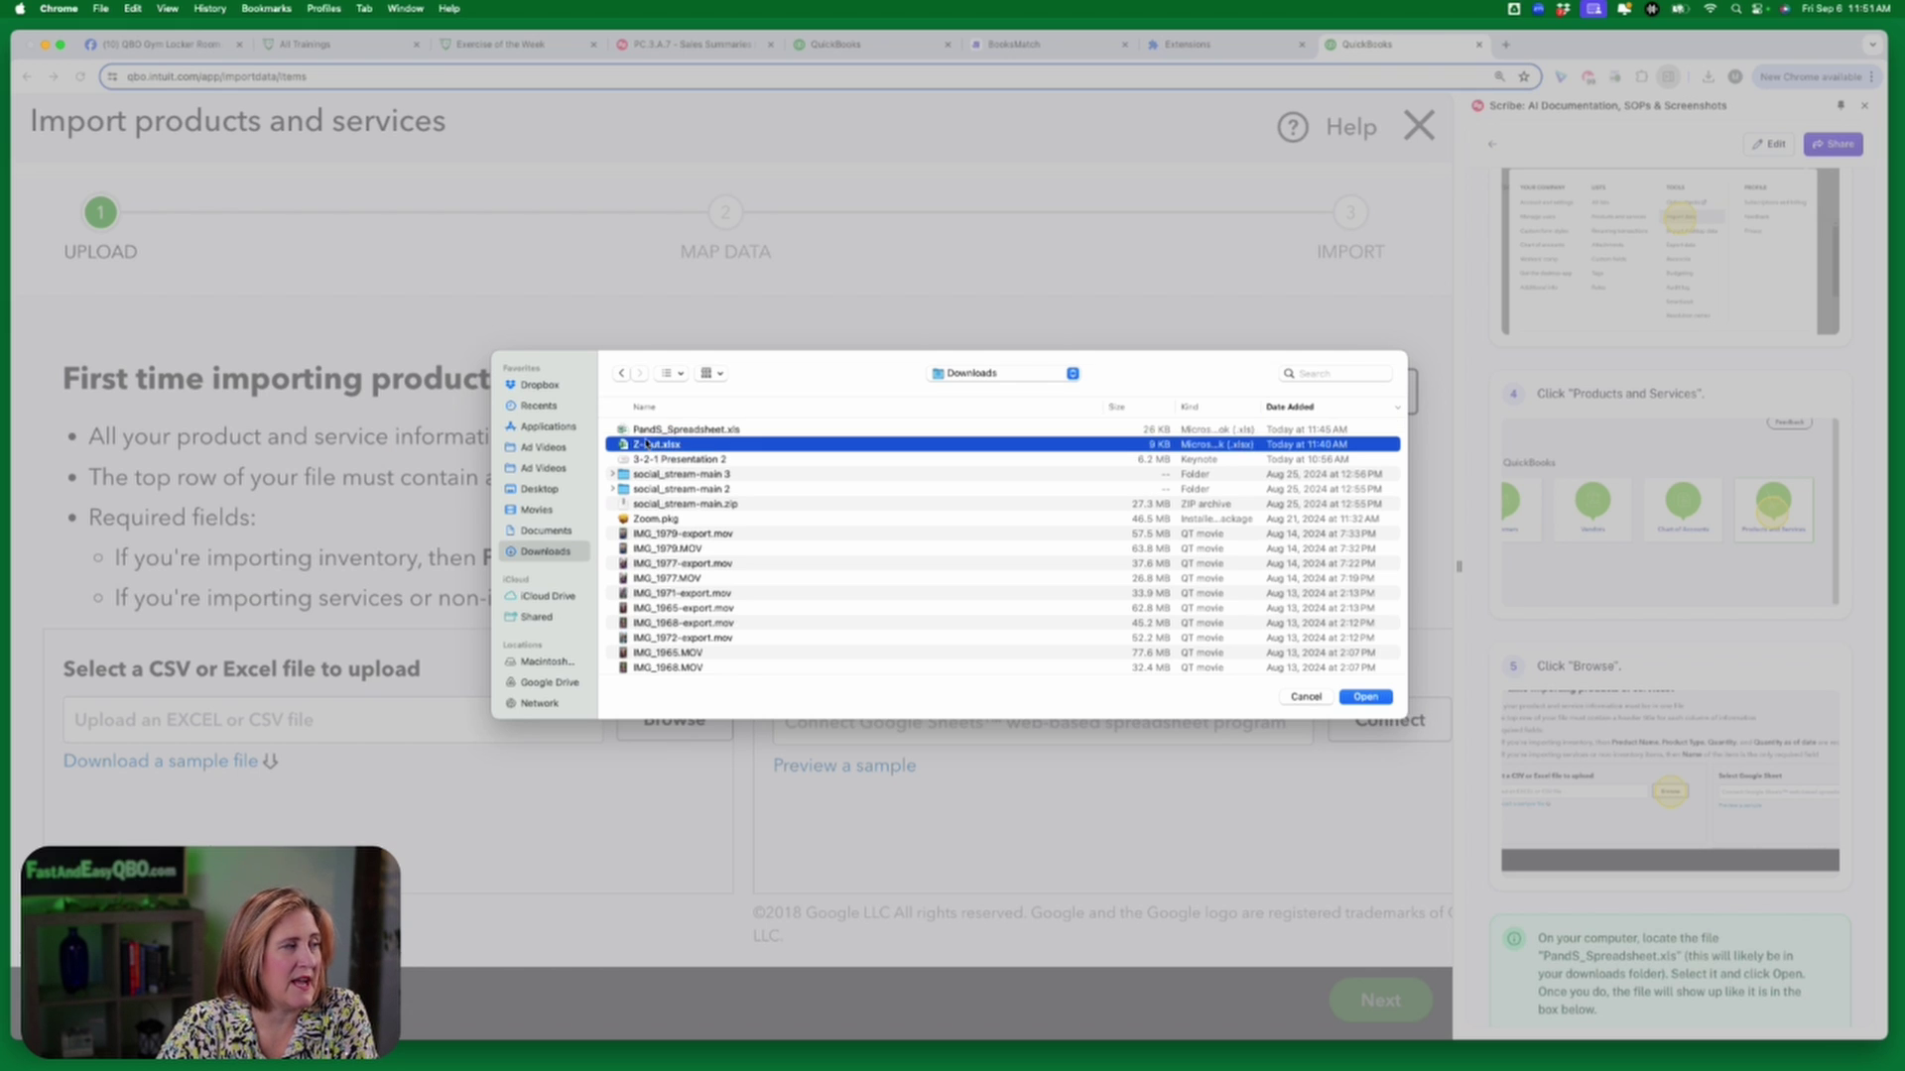
left_click(647, 434)
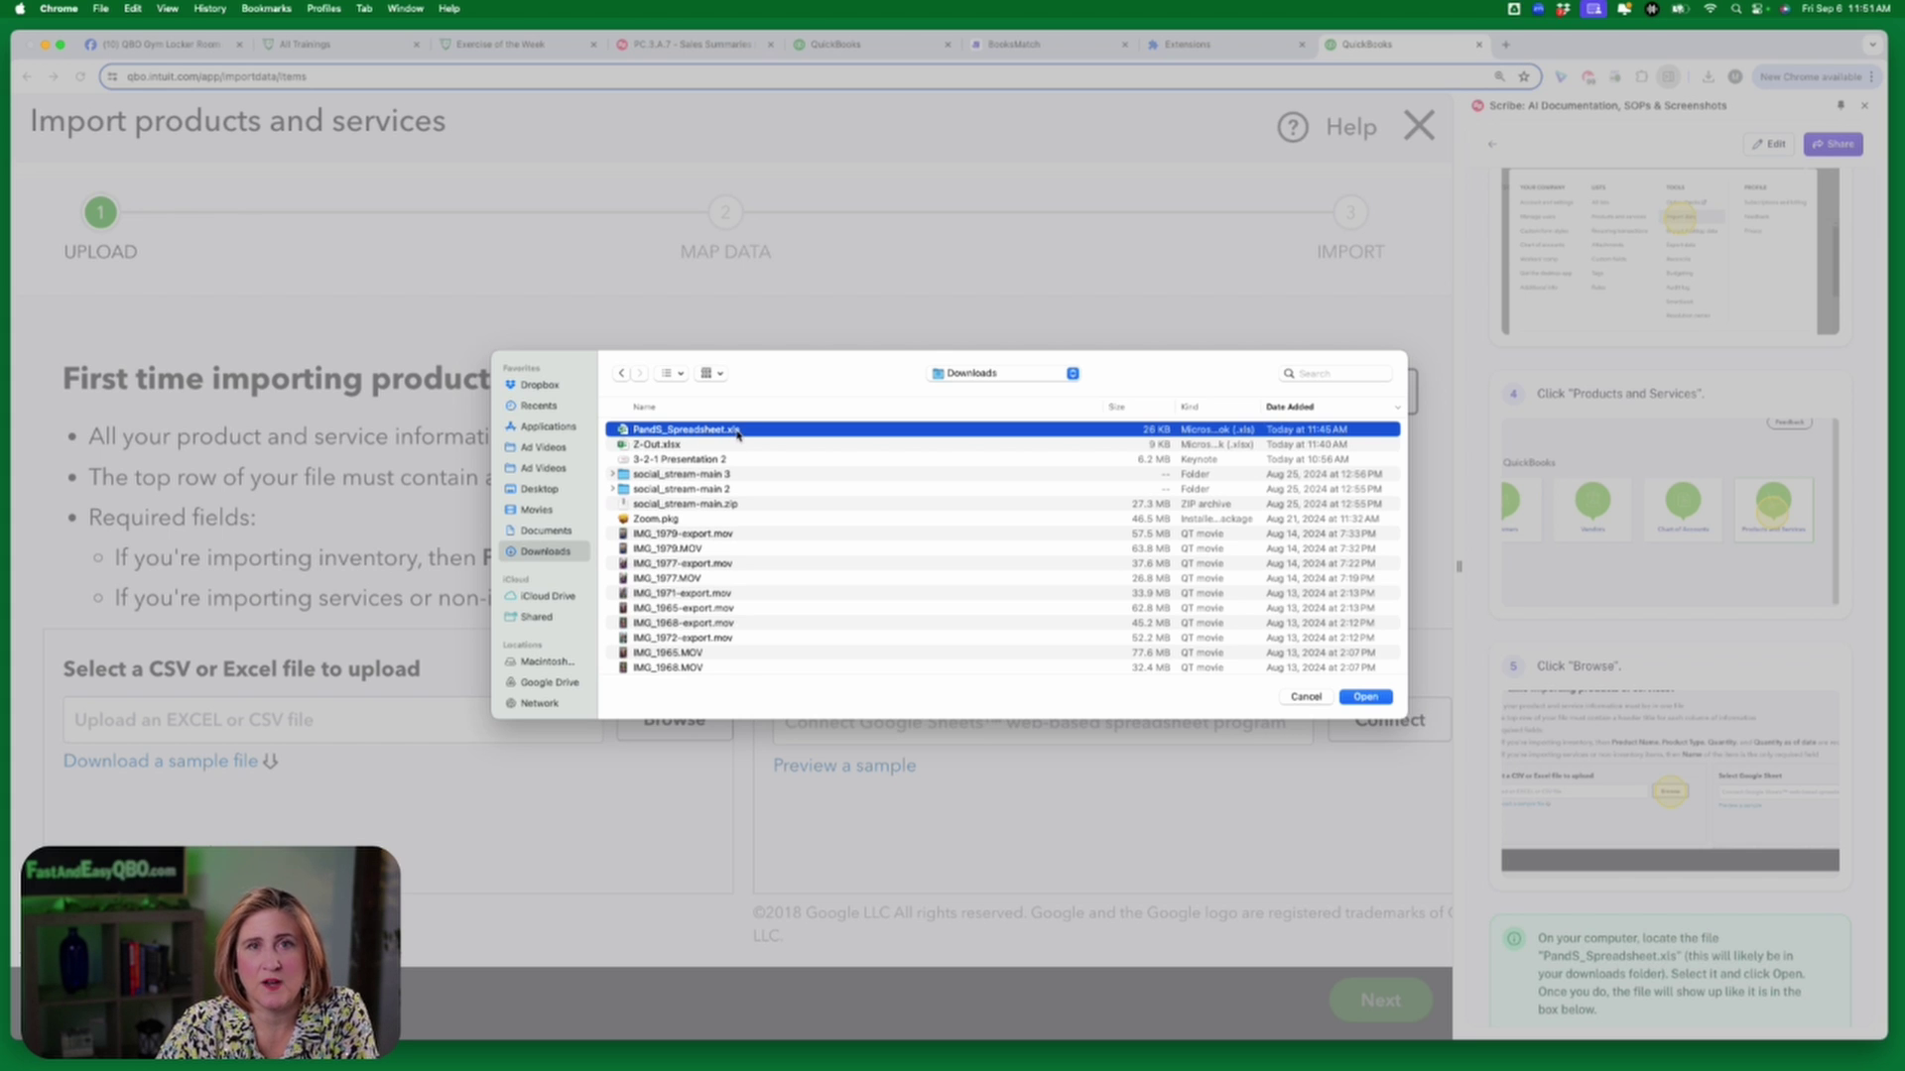
left_click(1366, 700)
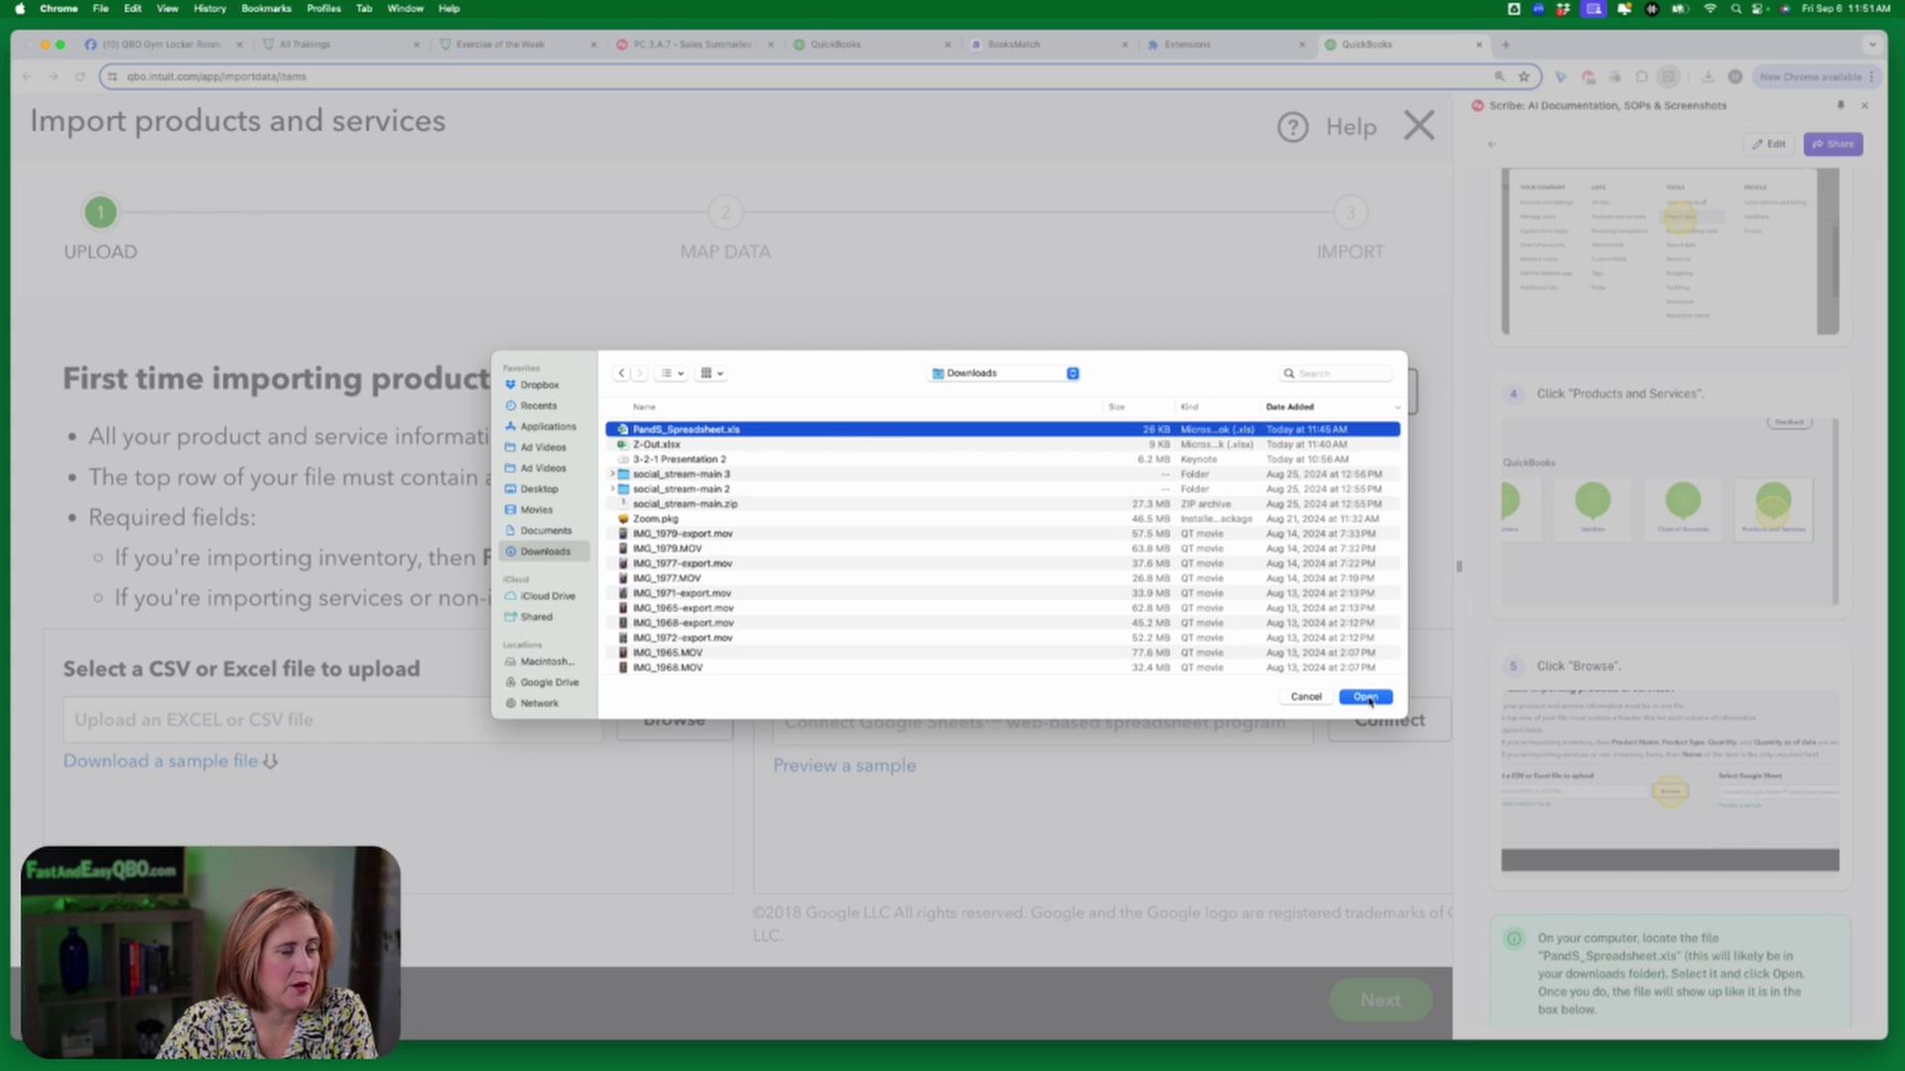
Check the guide's upload and mapping instructions and advance the import to the Map Data stage.
scroll(1646, 813, "down", 3)
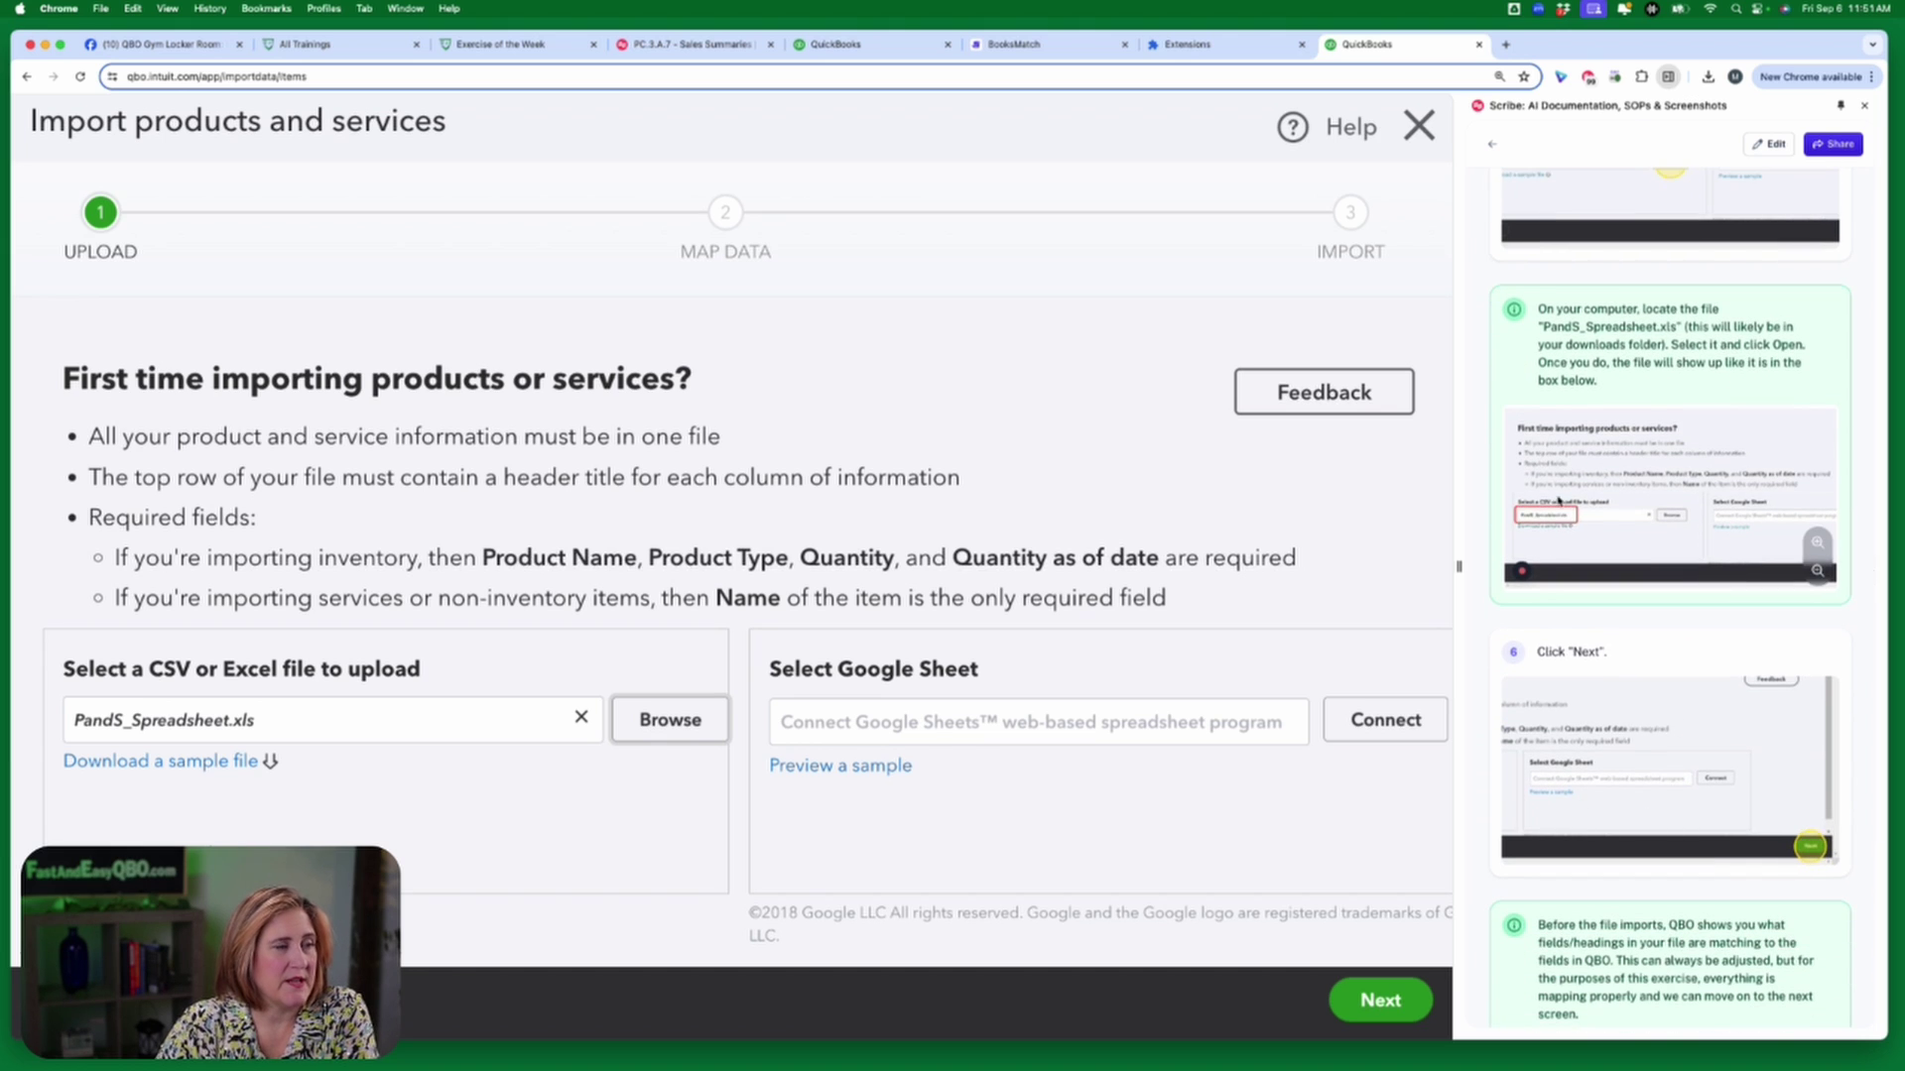
scroll(1667, 496, "down", 1)
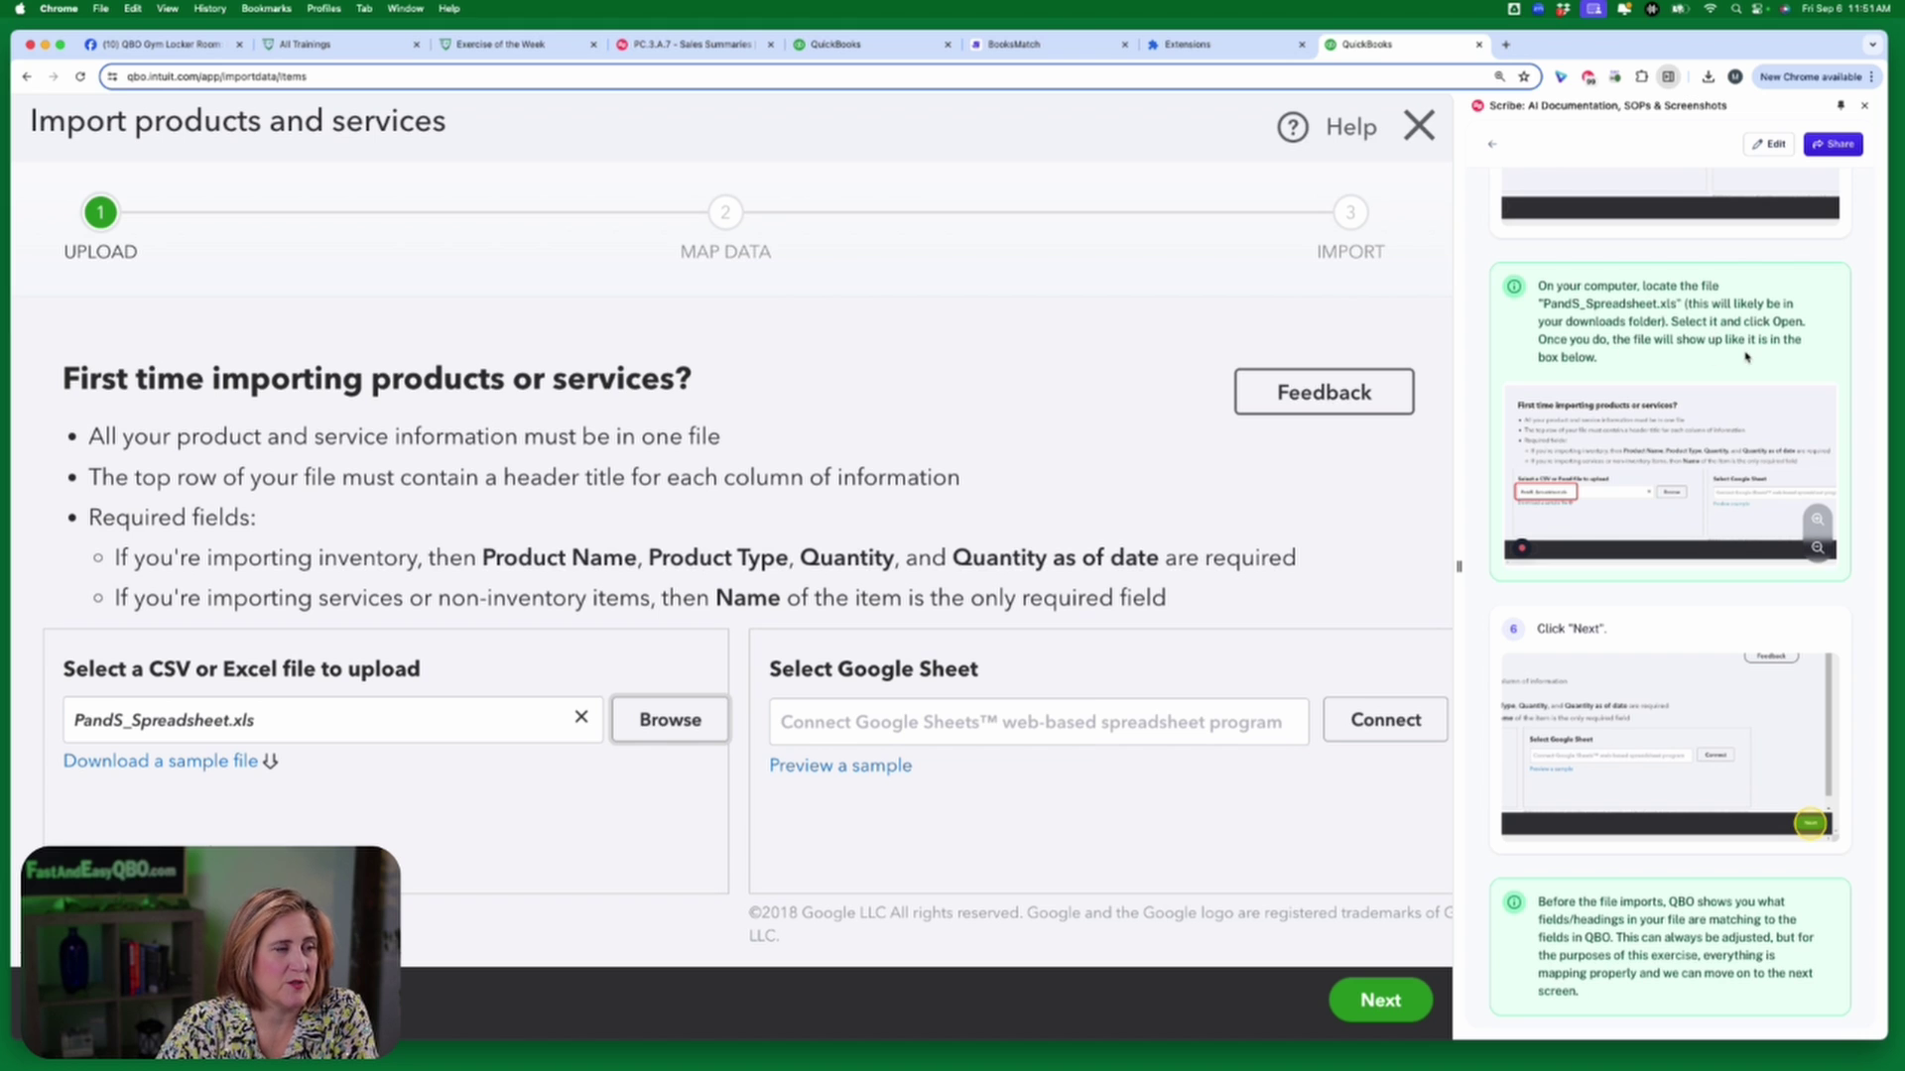
scroll(1744, 356, "down", 5)
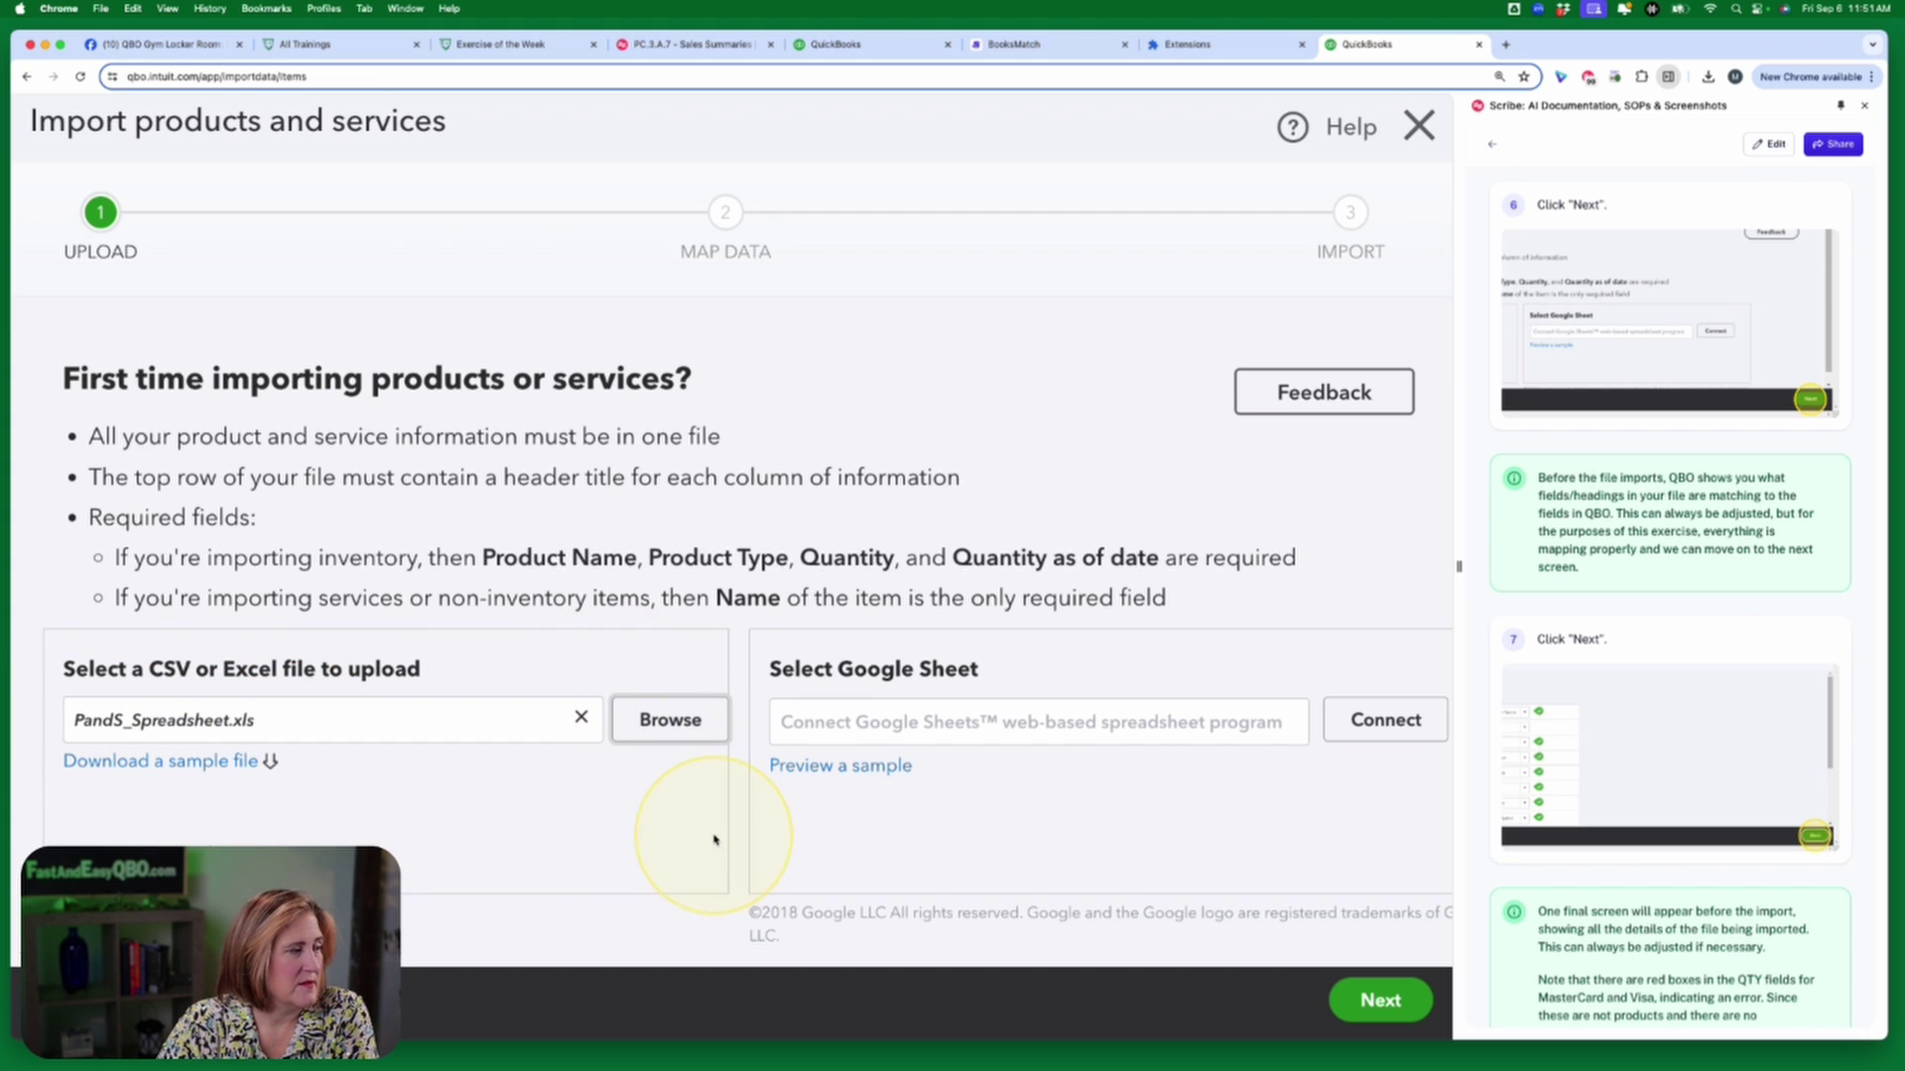
left_click(1392, 1006)
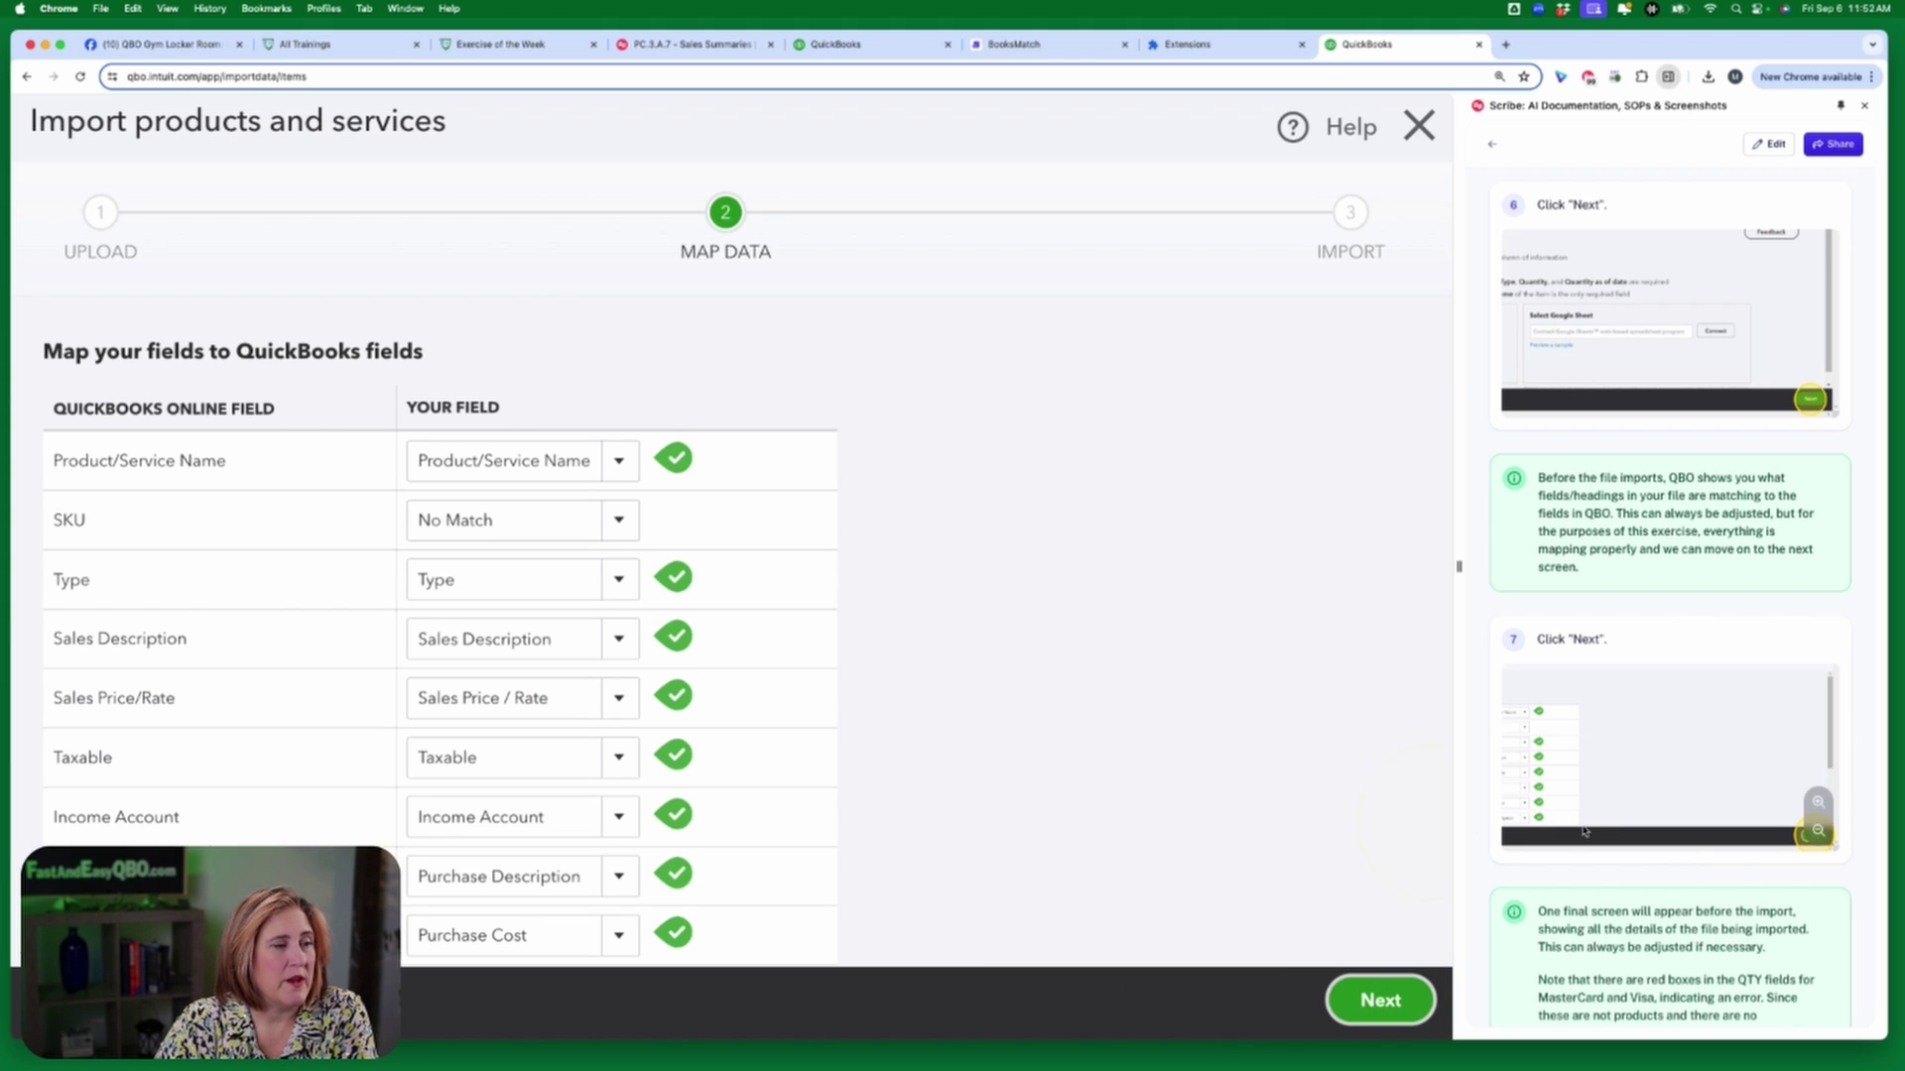
Review how the spreadsheet columns map to the QuickBooks fields, including the columns available as a match for SKU.
scroll(1604, 823, "down", 1)
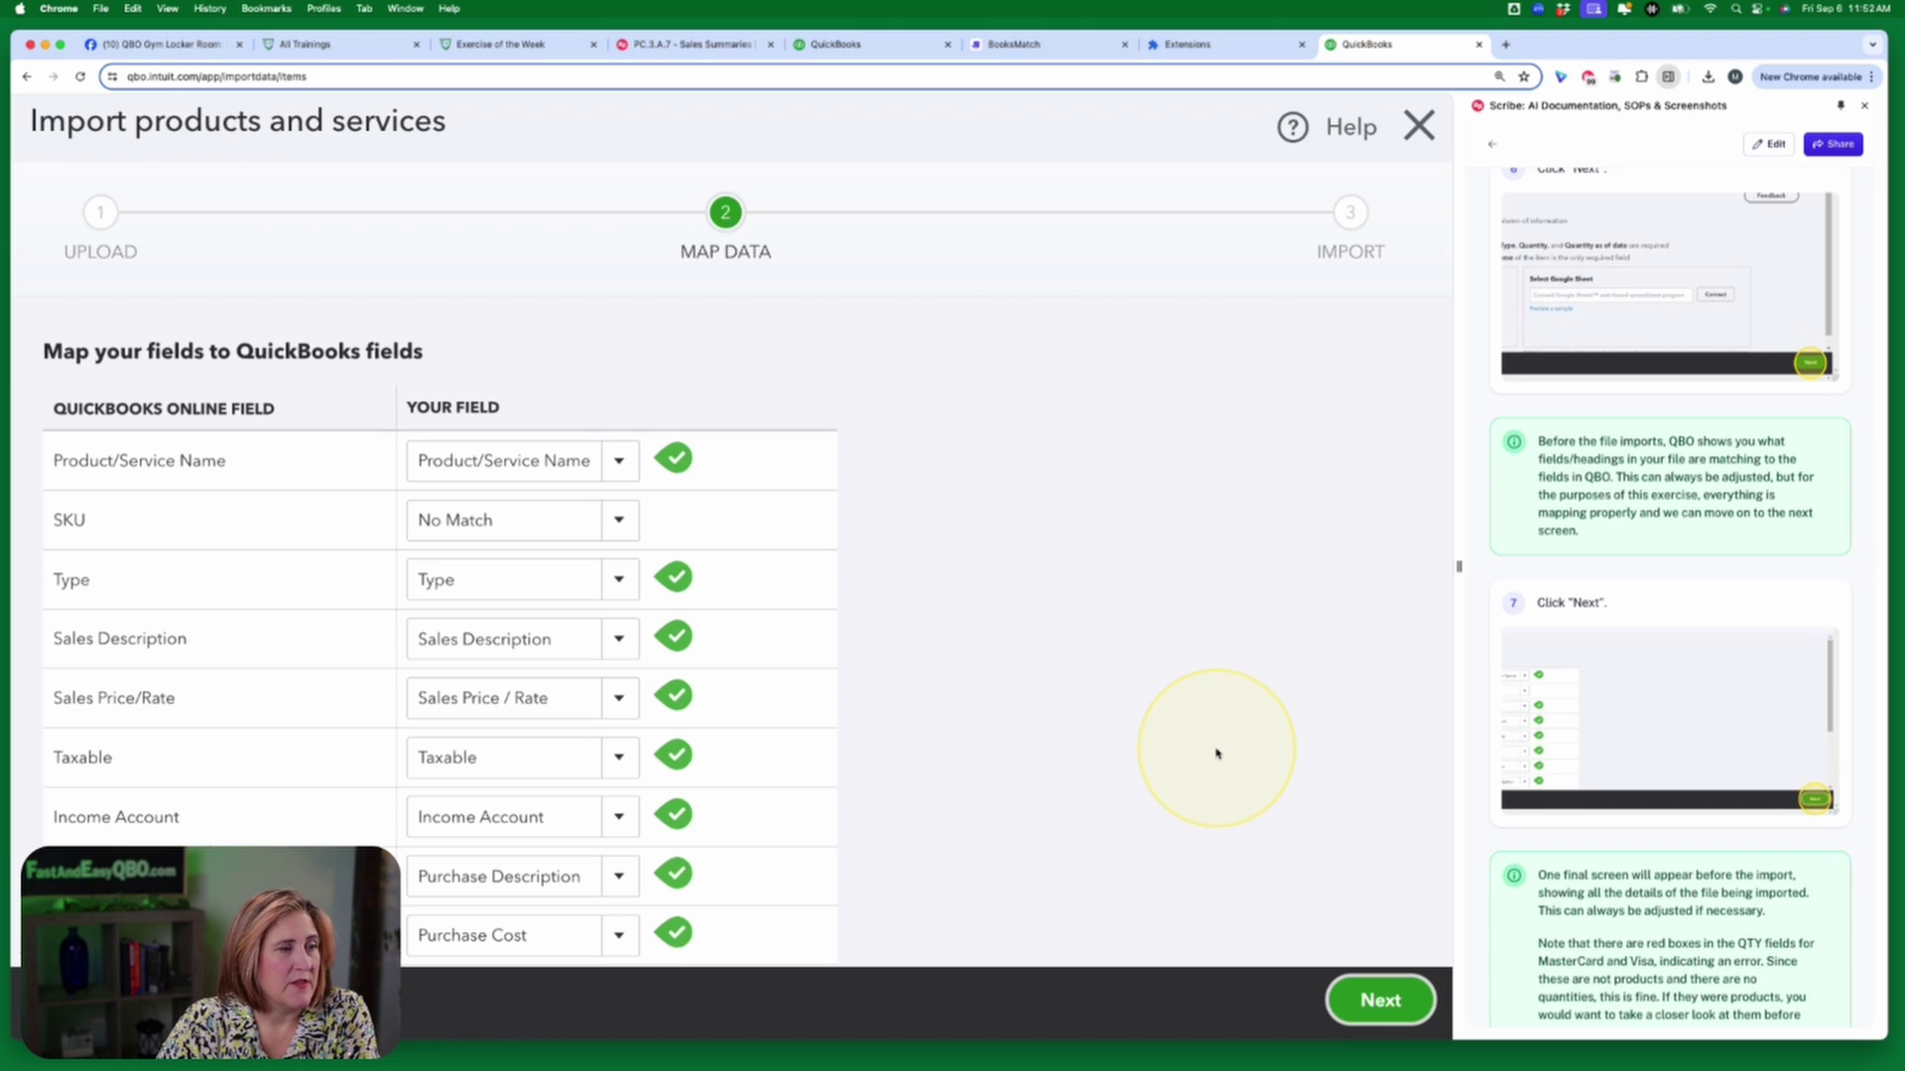
scroll(1217, 754, "down", 1)
scroll(1218, 754, "down", 1)
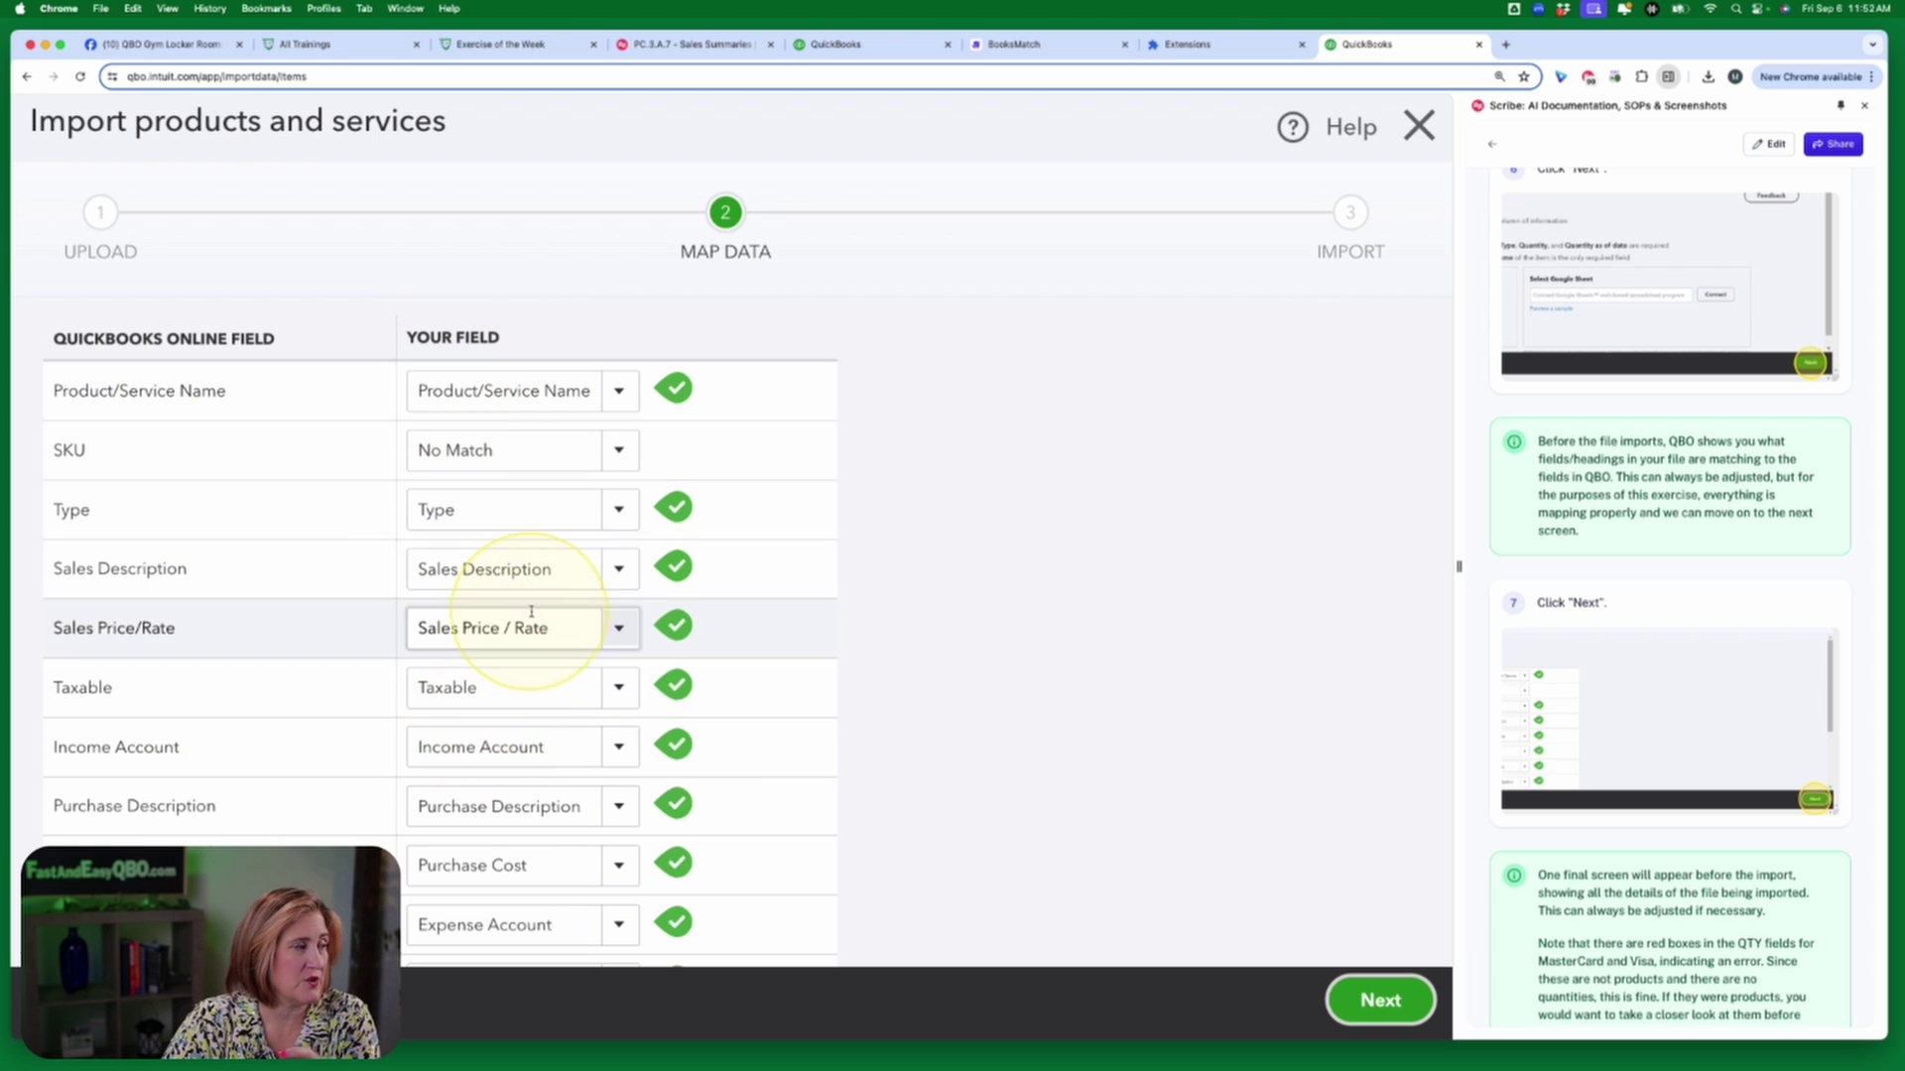
scroll(525, 783, "down", 3)
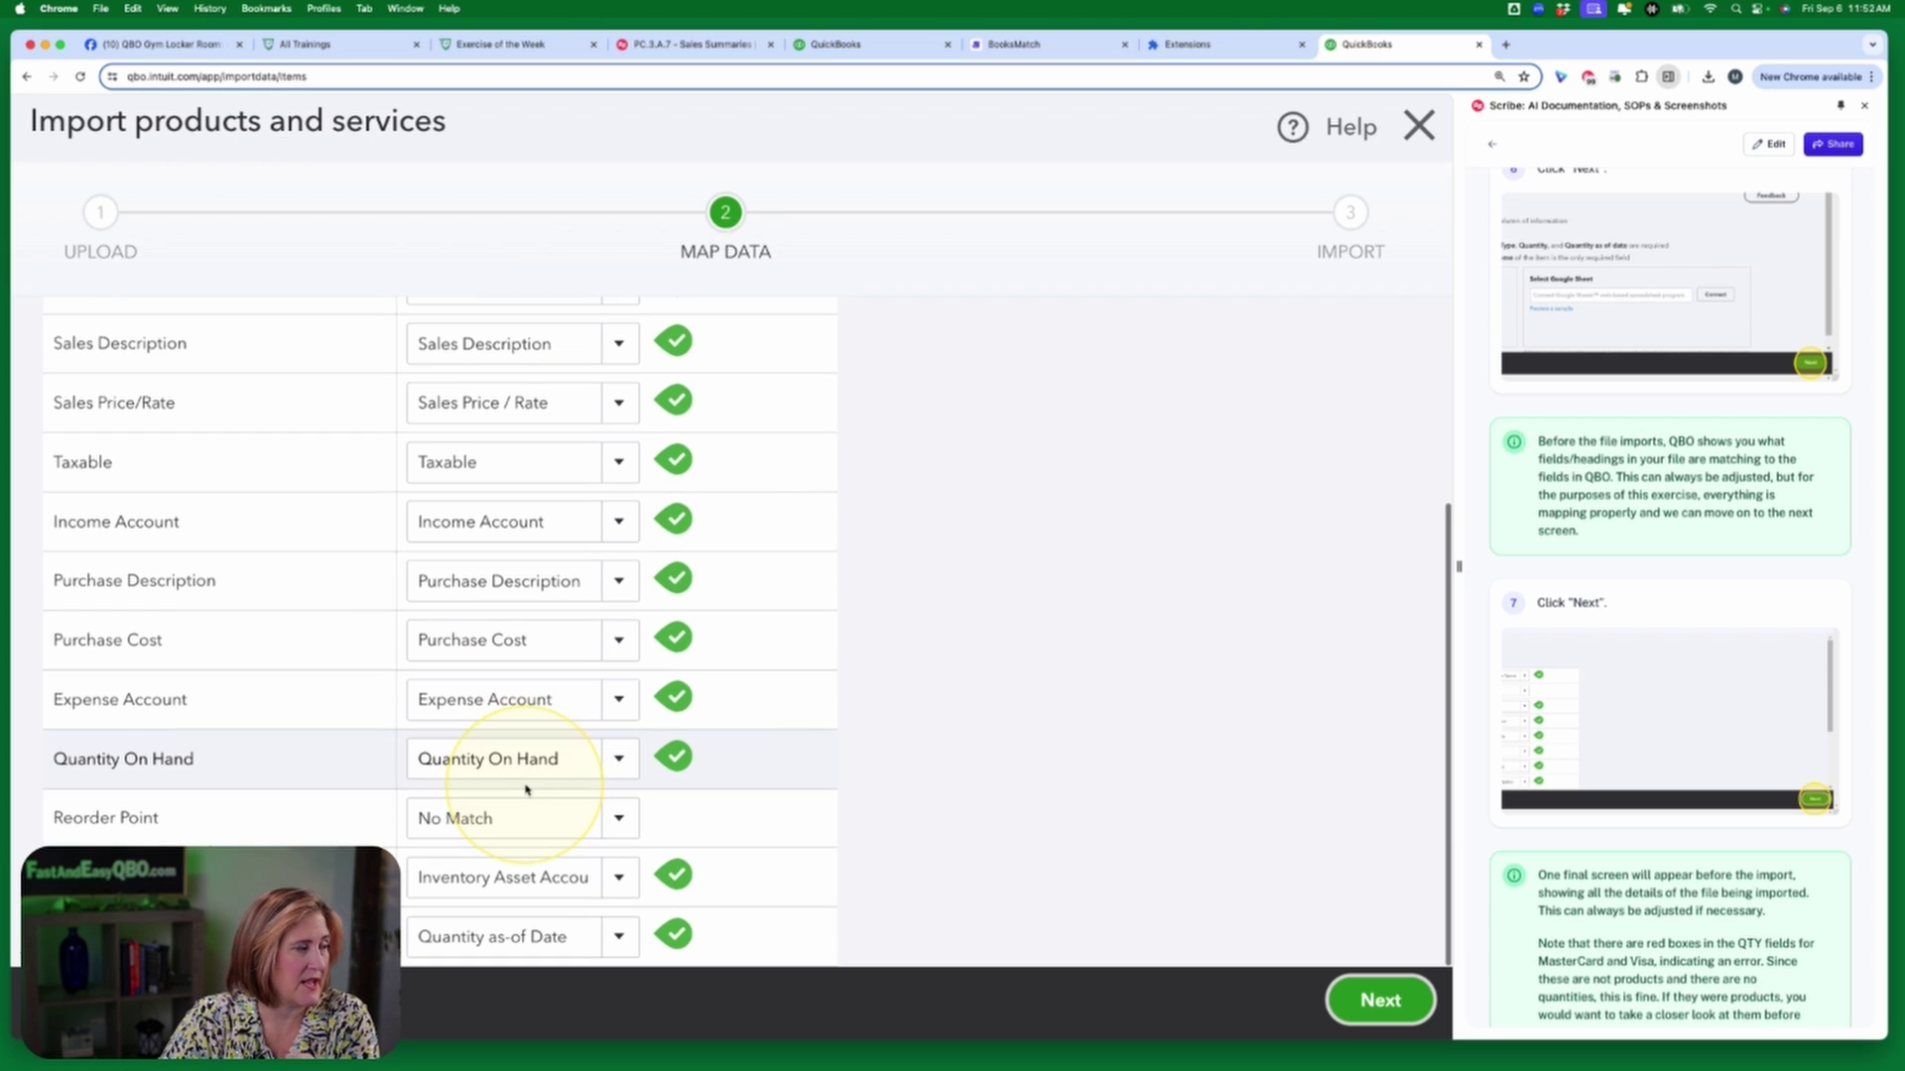
scroll(526, 789, "up", 4)
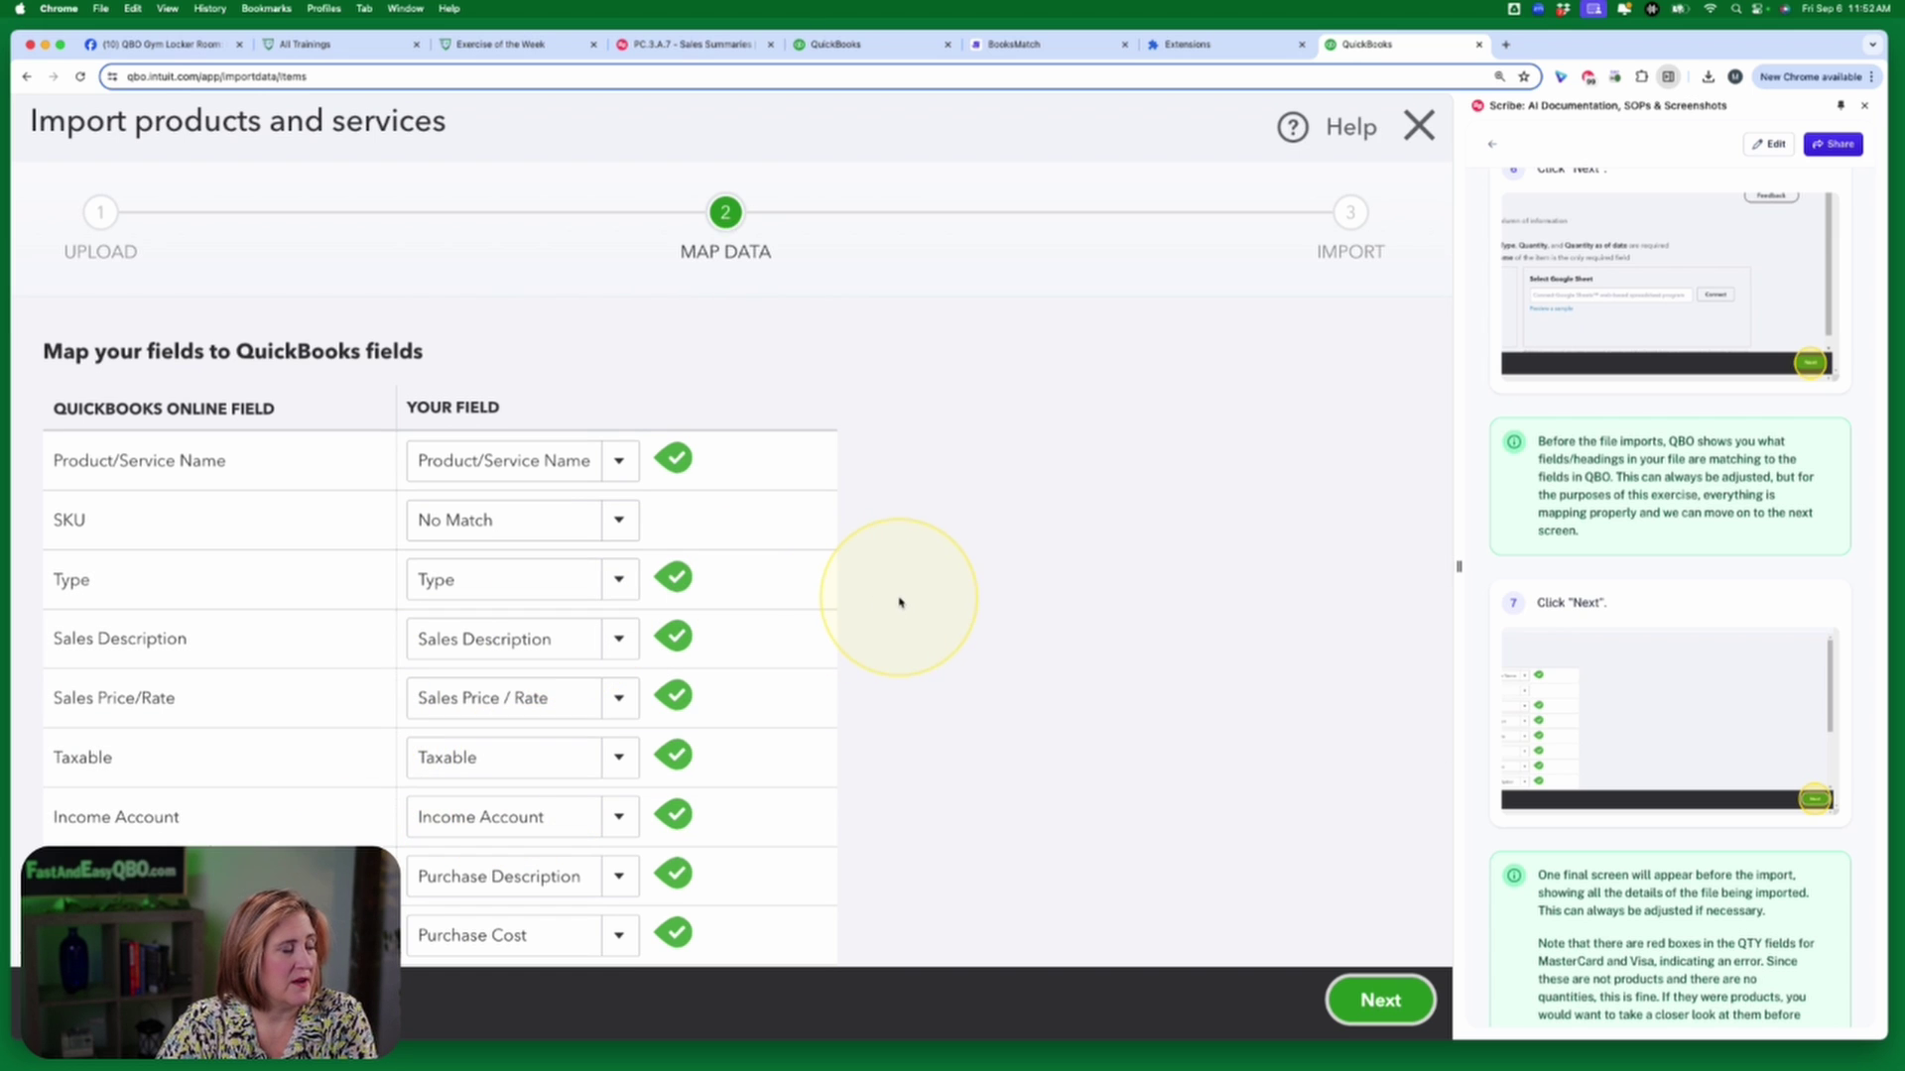
left_click(621, 522)
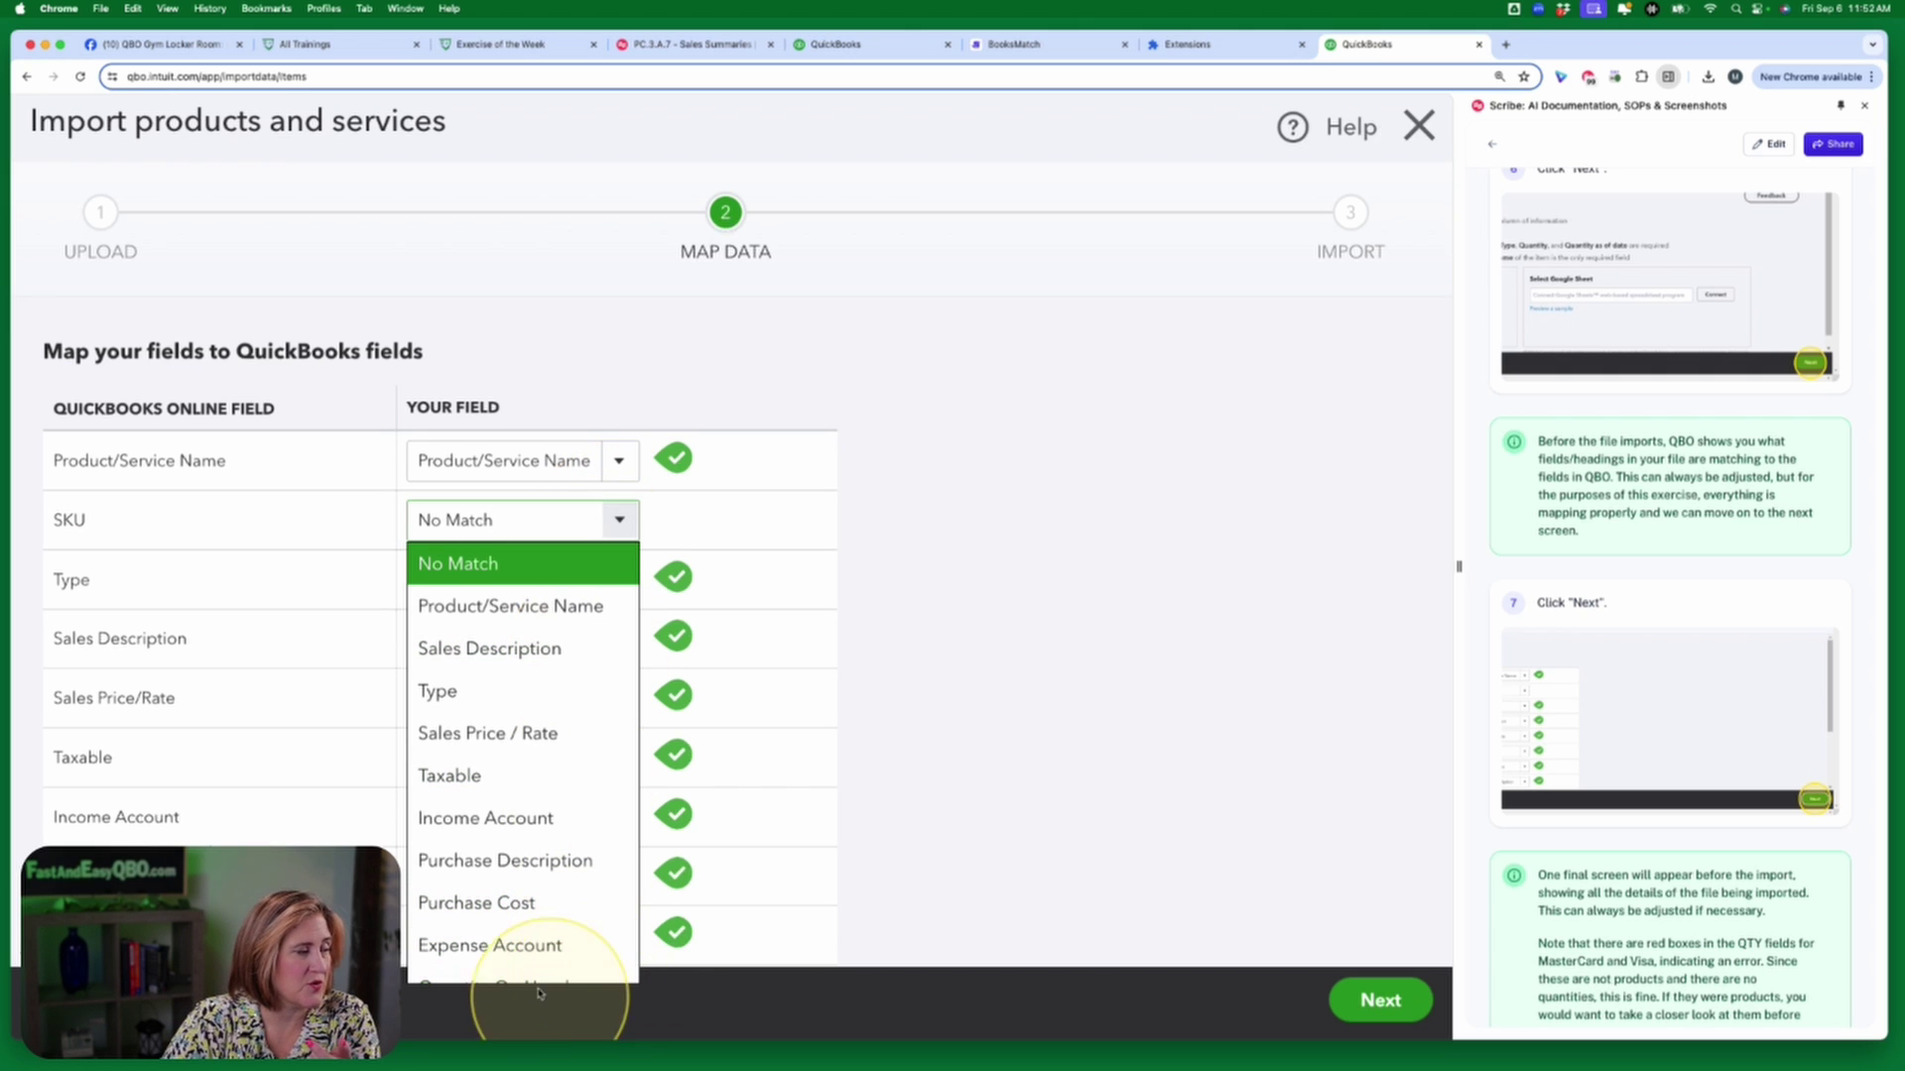
scroll(549, 933, "down", 2)
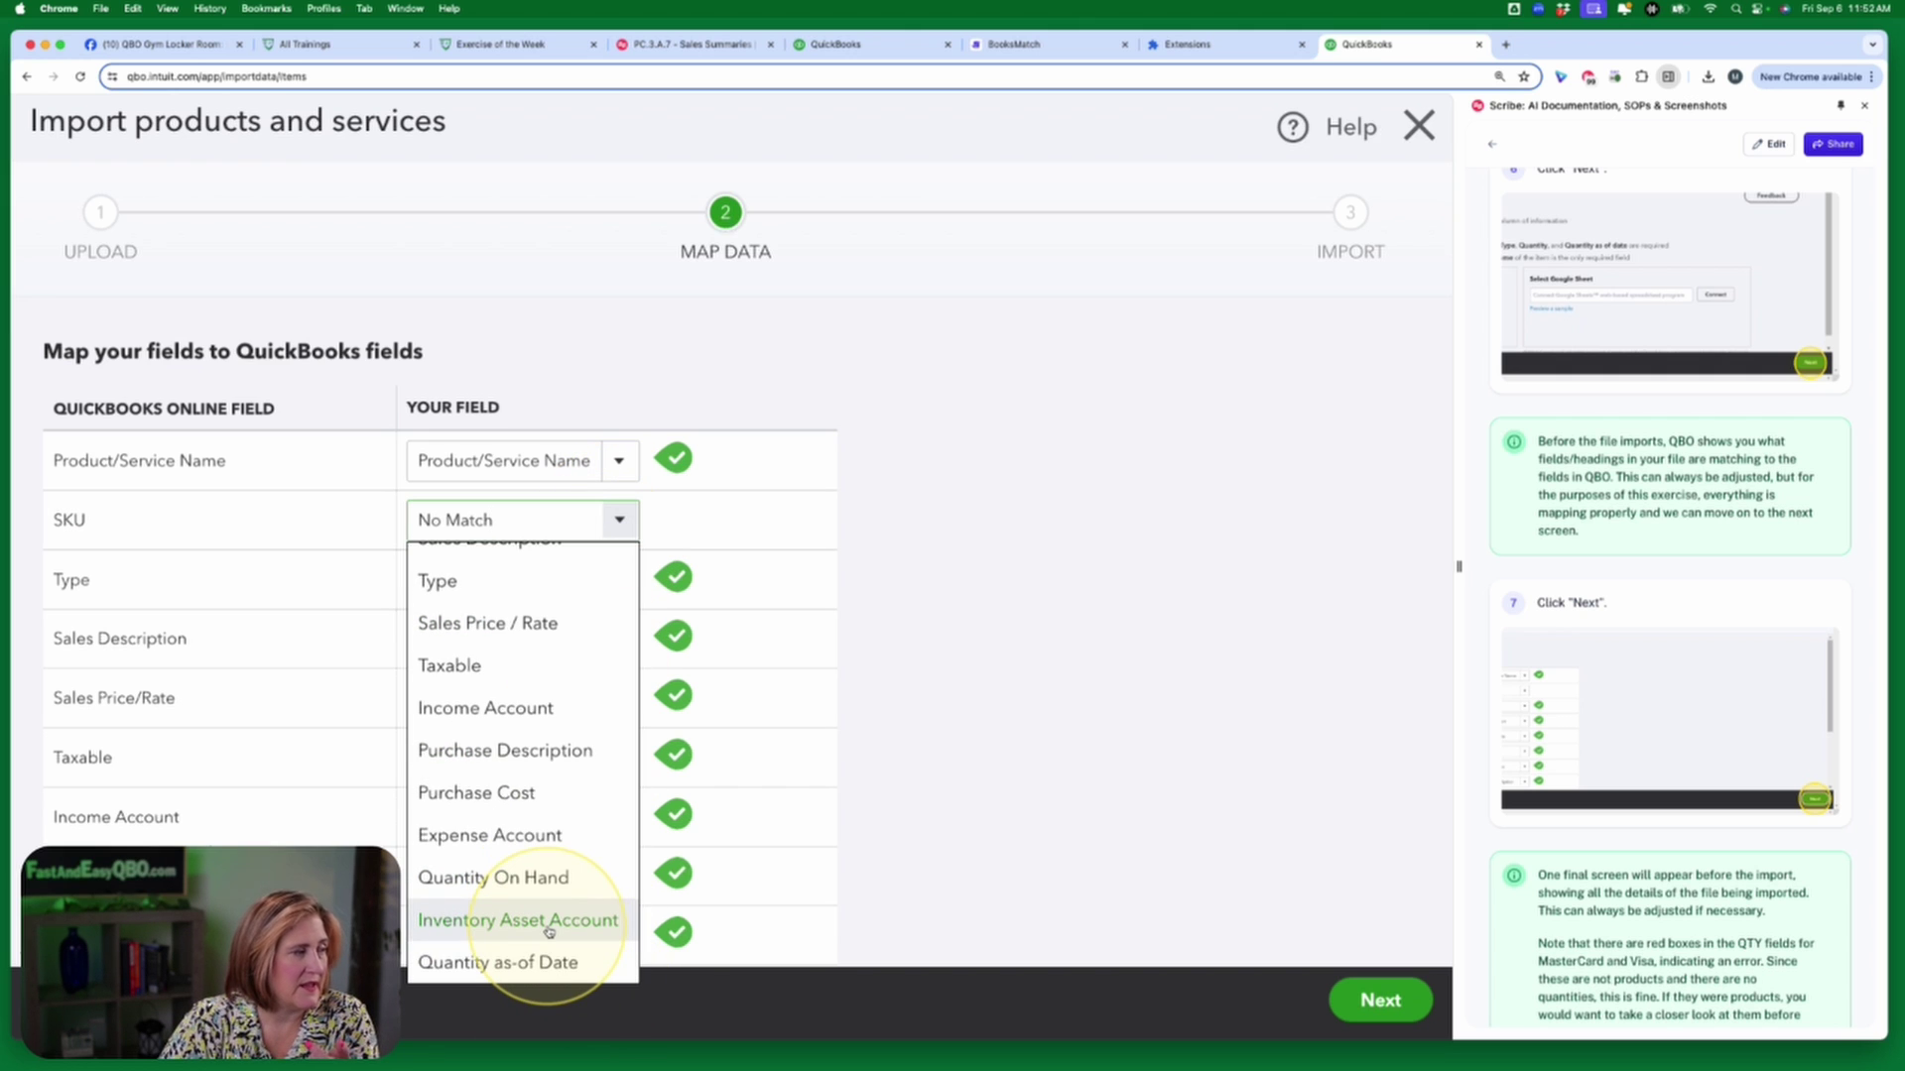
scroll(548, 932, "up", 2)
left_click(969, 668)
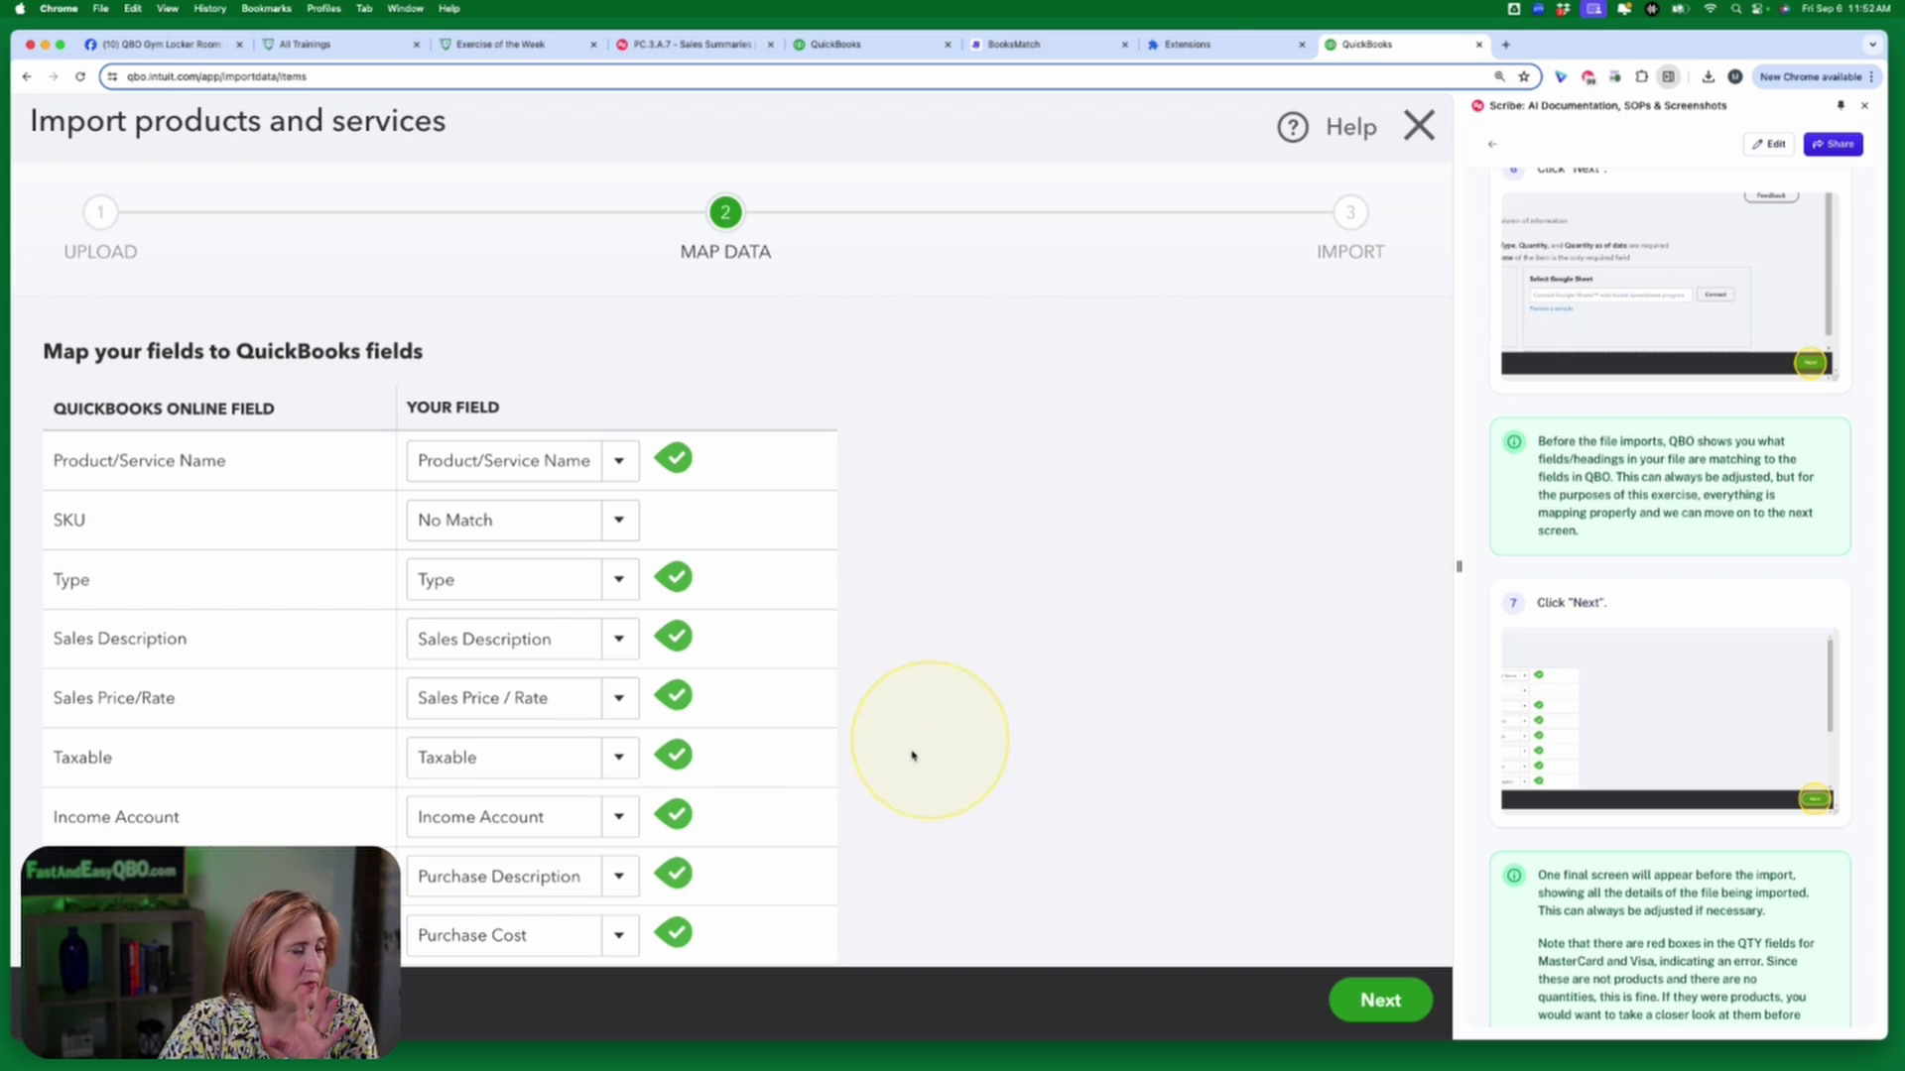
Read the guide's notes on the final import screen and advance from field mapping to the Import stage.
scroll(1645, 794, "down", 1)
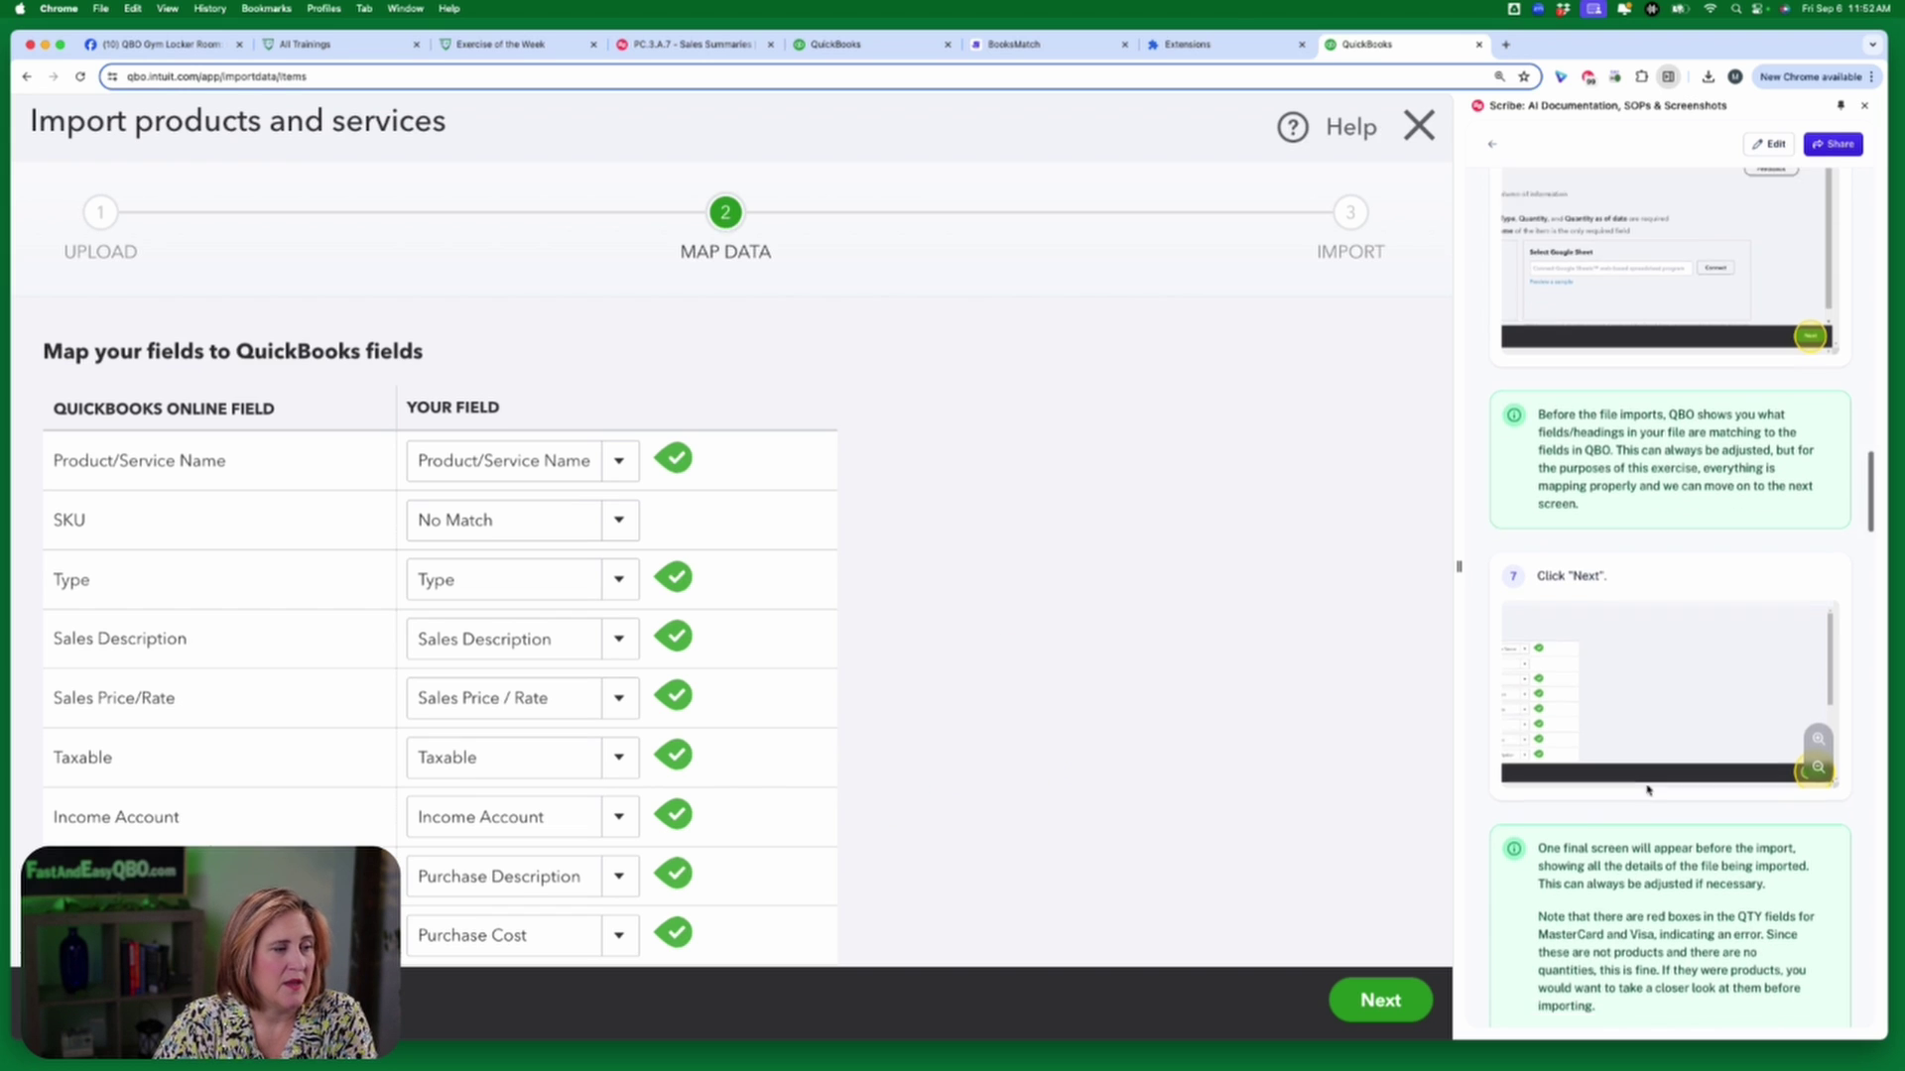
scroll(1647, 790, "down", 10)
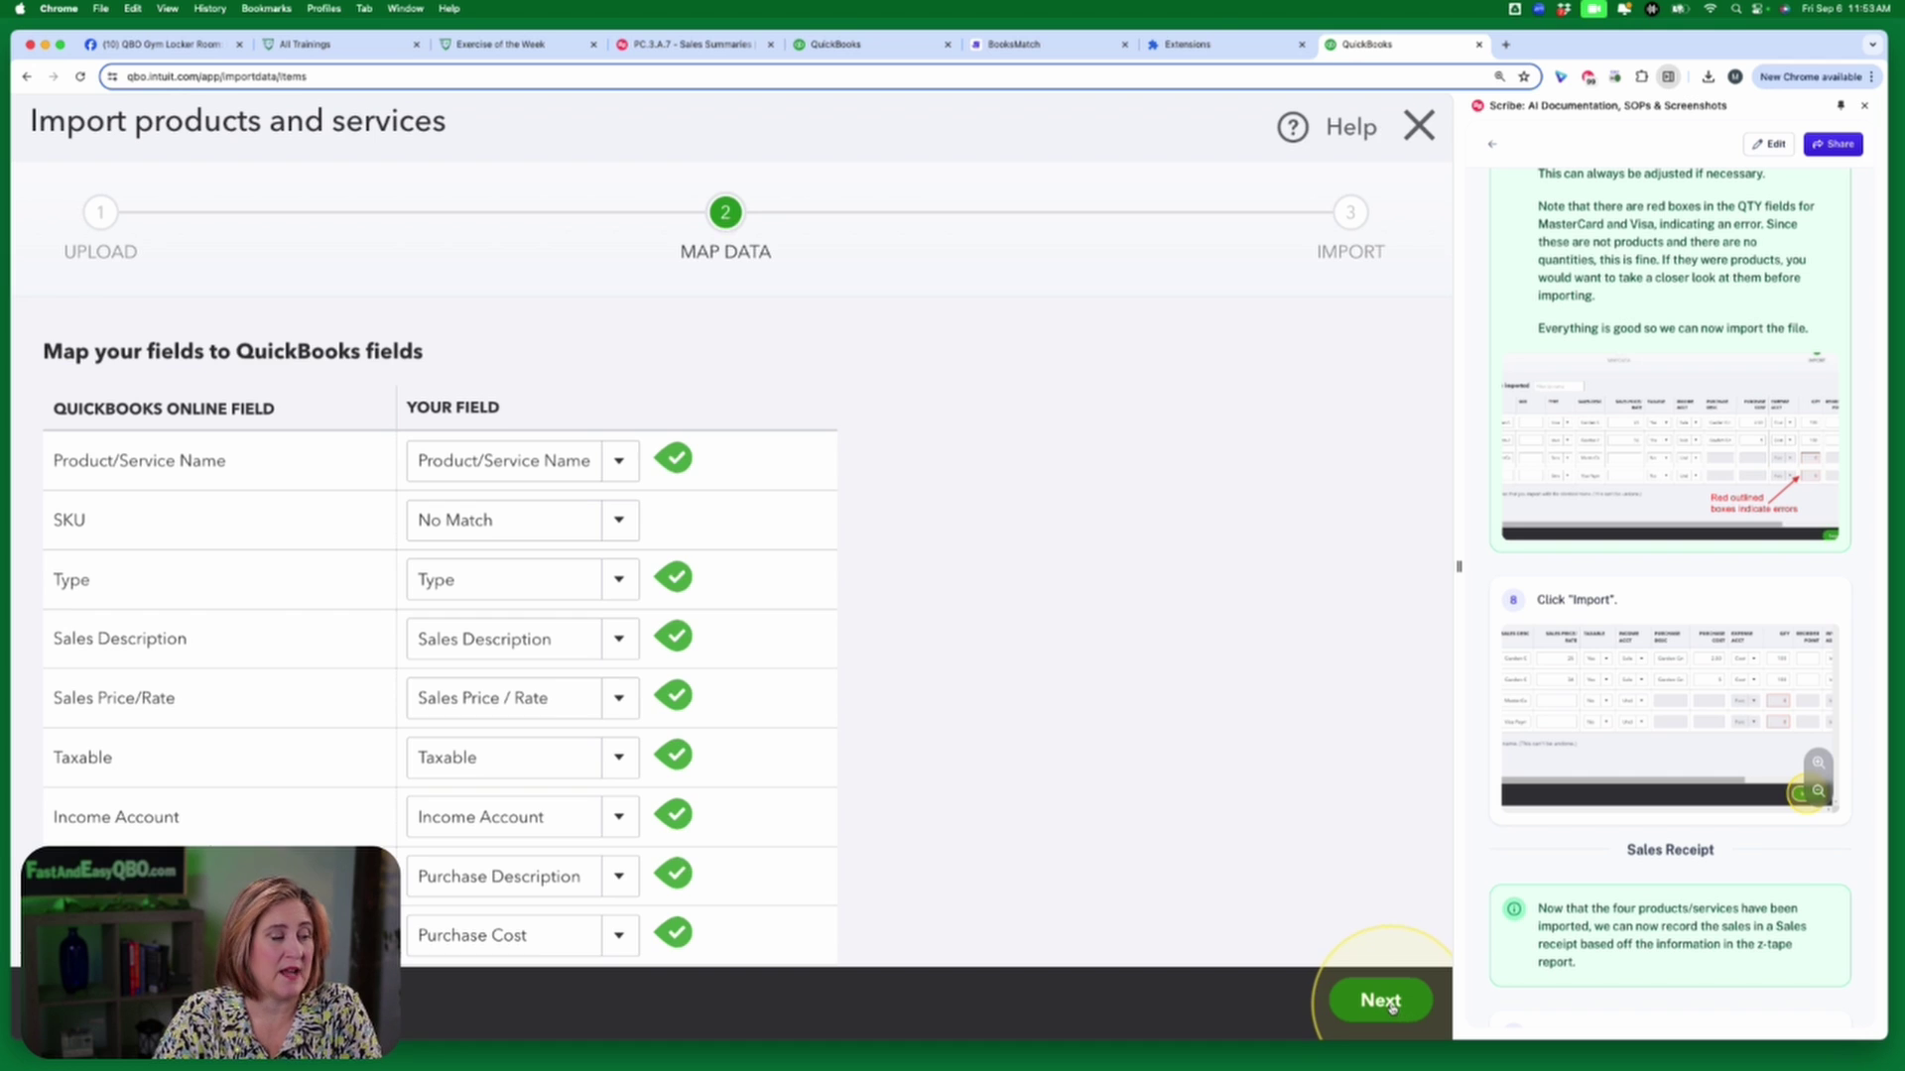
left_click(1402, 1010)
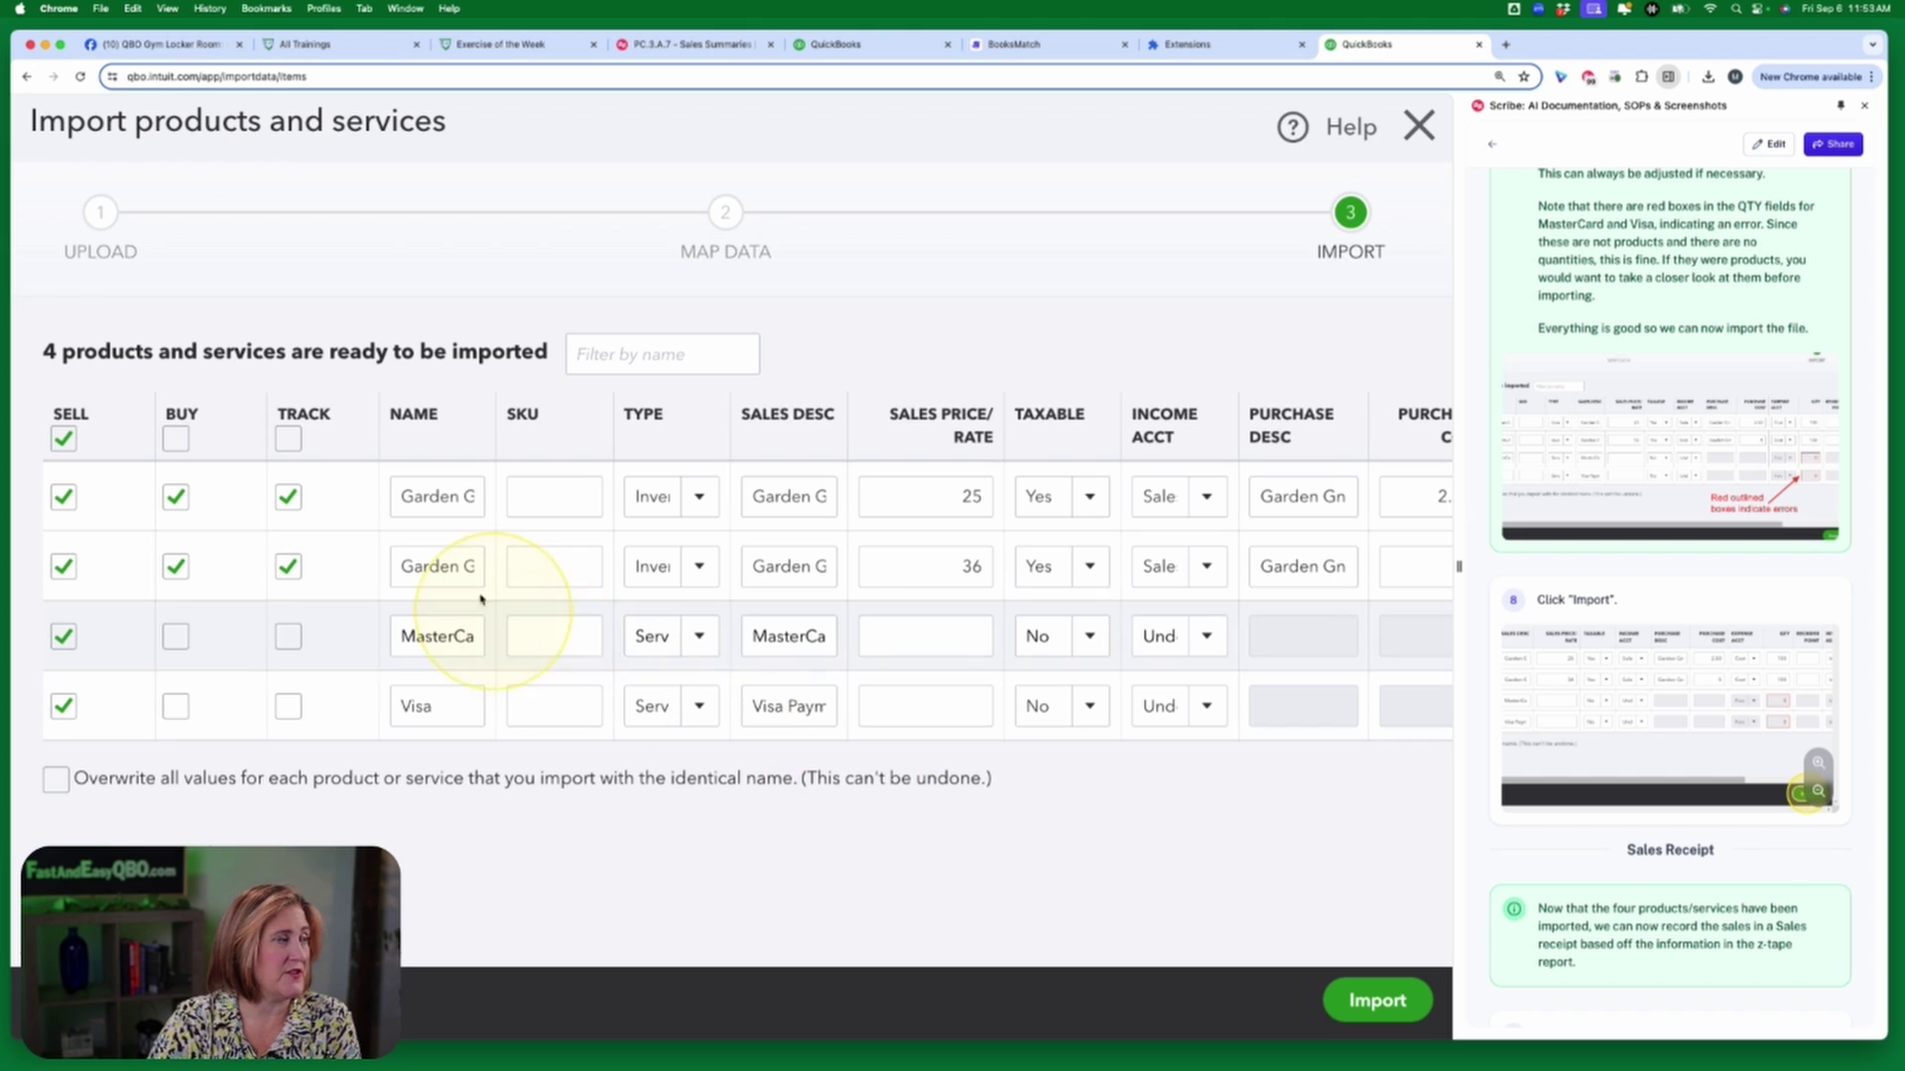
Inspect the full names of the two garden items, MasterCard and Visa in the list of records ready for import.
left_click_drag(460, 503, 533, 505)
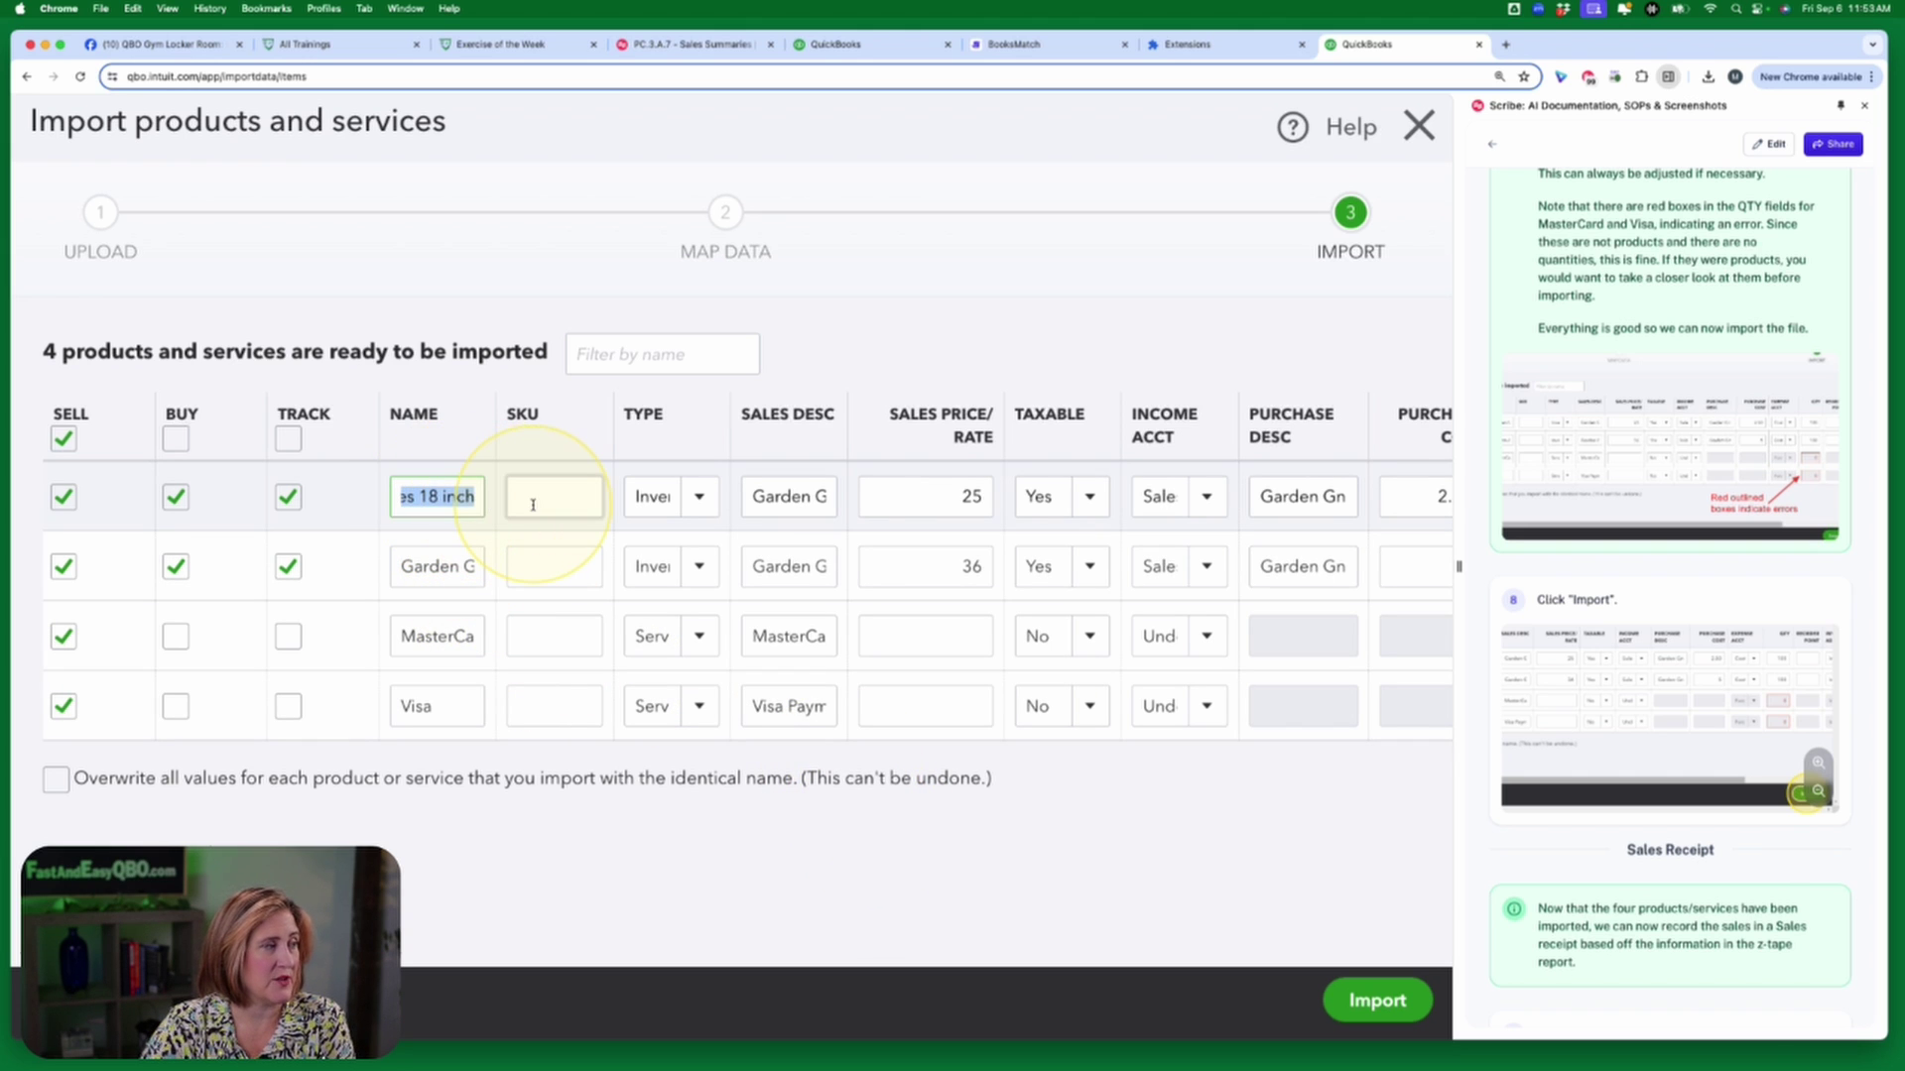
left_click_drag(437, 561, 598, 581)
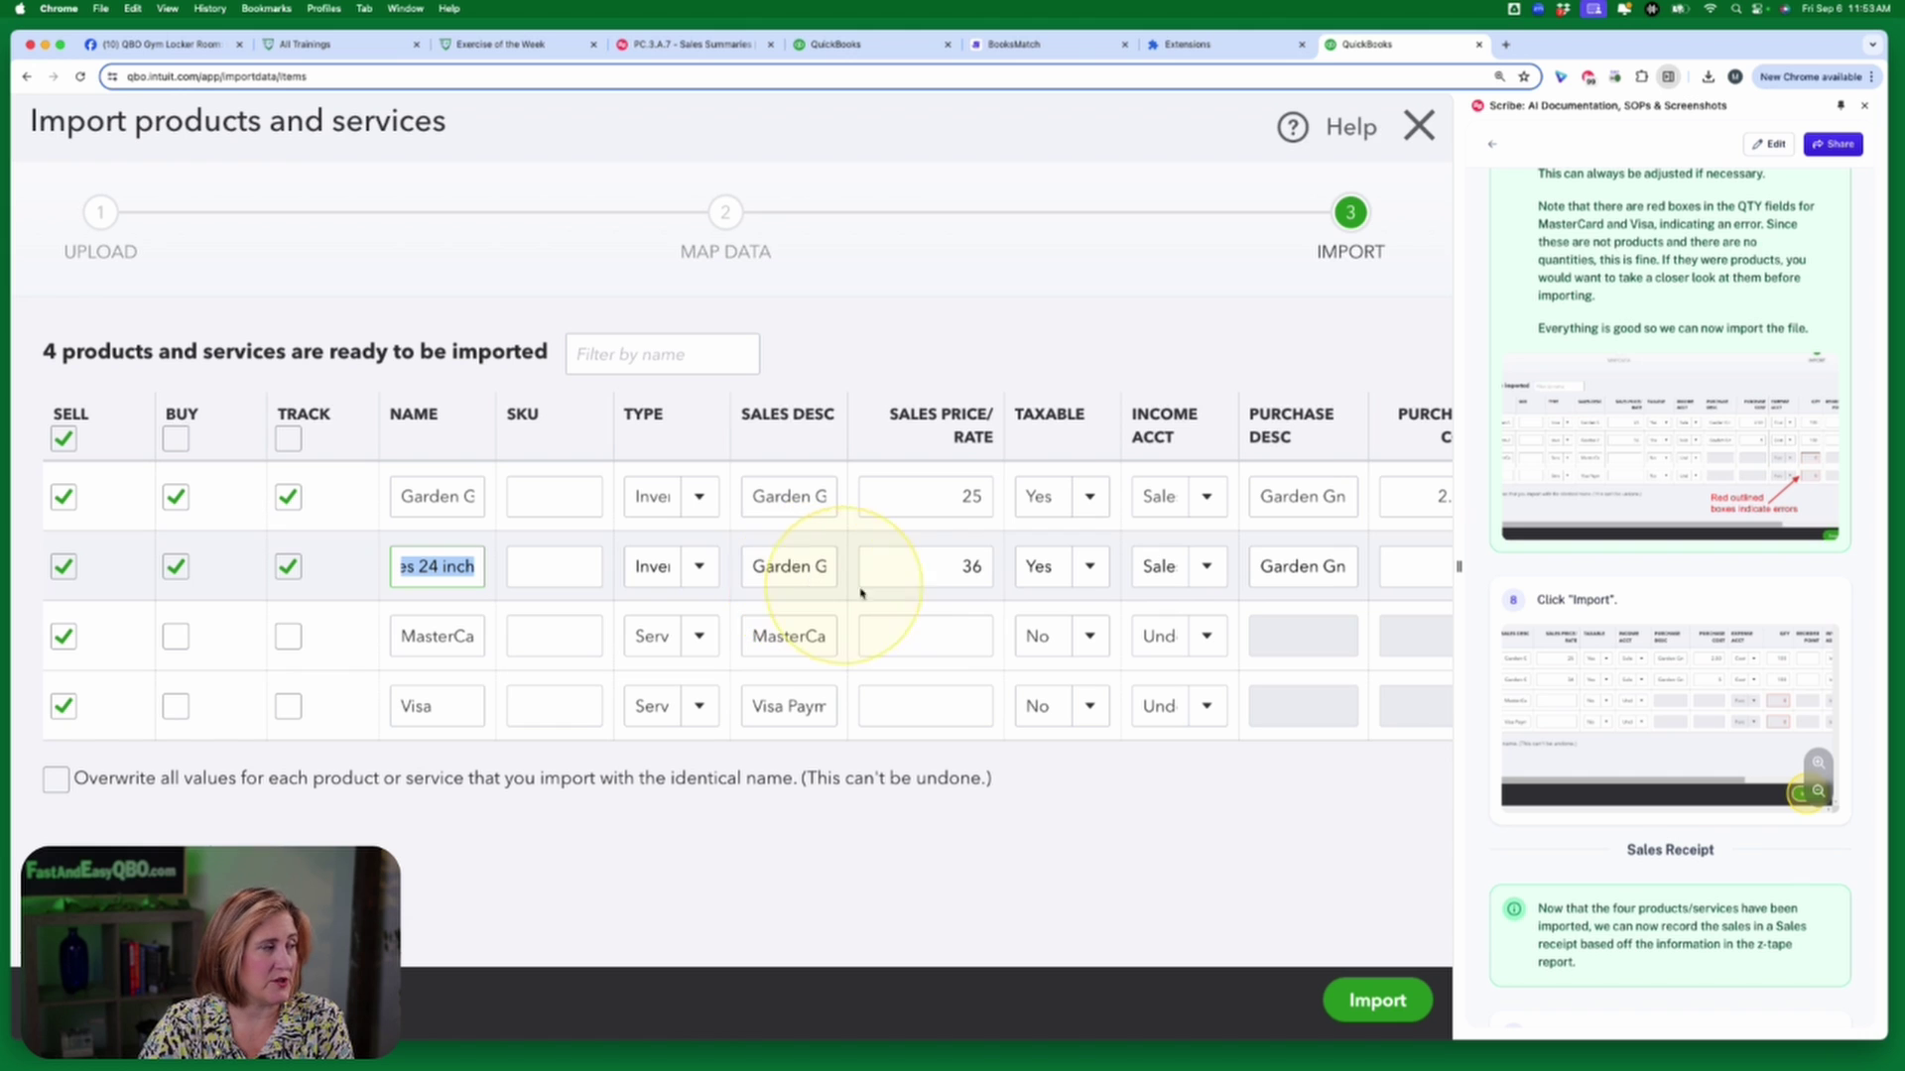
left_click_drag(437, 636, 532, 640)
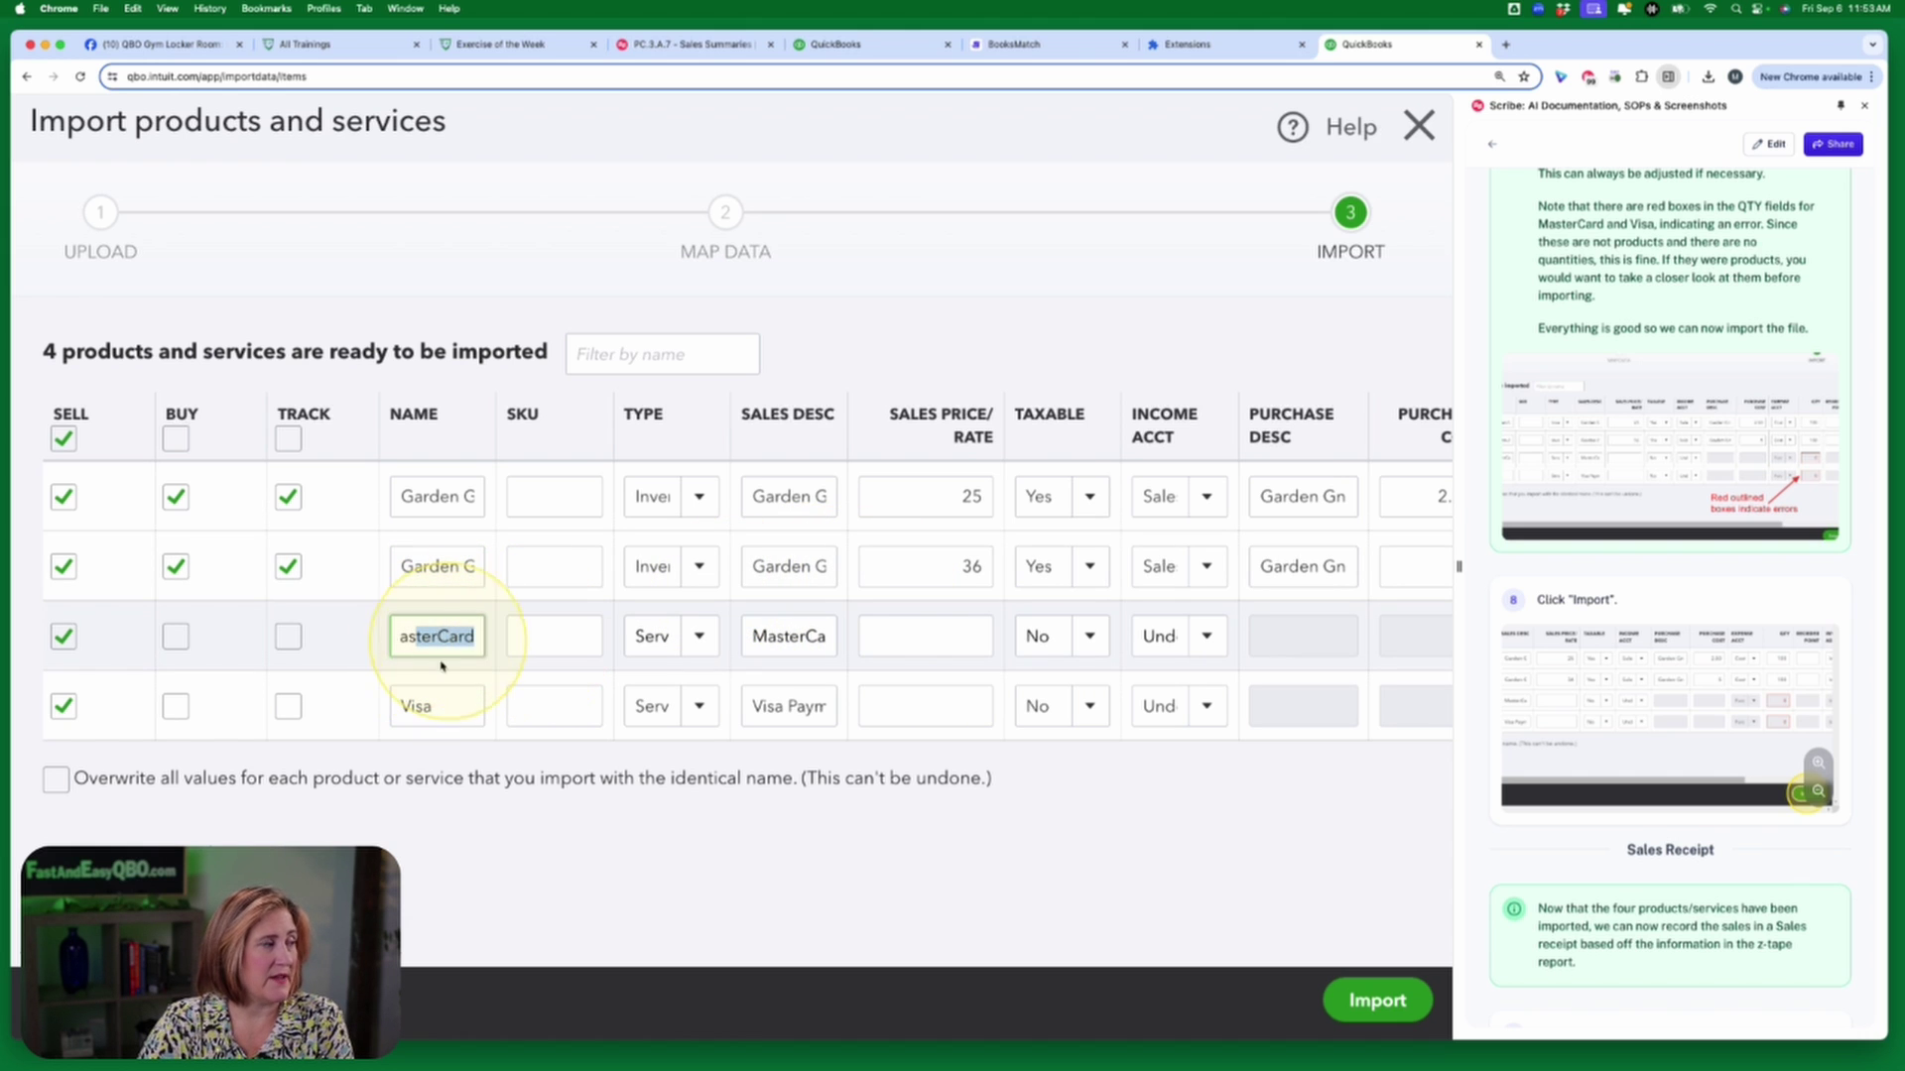
left_click(436, 707)
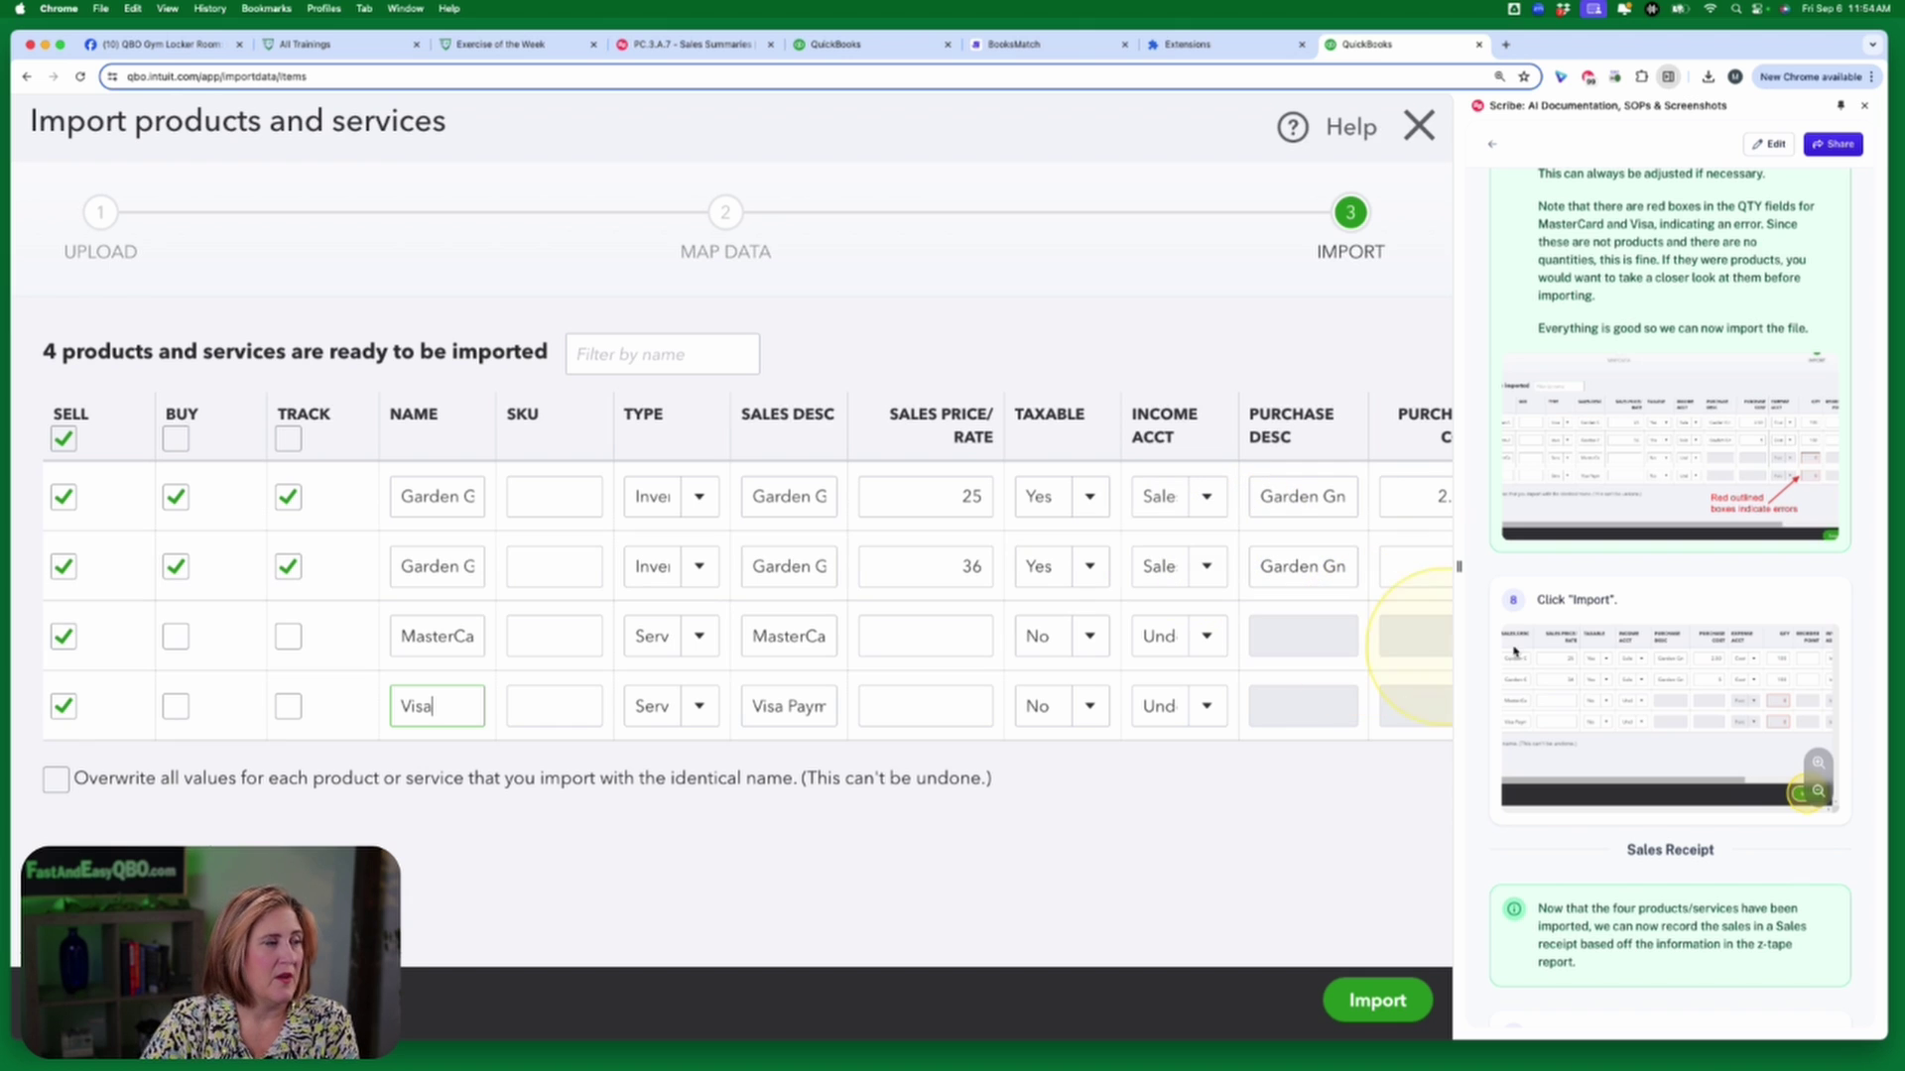
Review the guide's note on the red QTY boxes for MasterCard and Visa, and widen the Scribe guide to enlarge its screenshots.
scroll(1719, 441, "down", 1)
scroll(1719, 441, "up", 5)
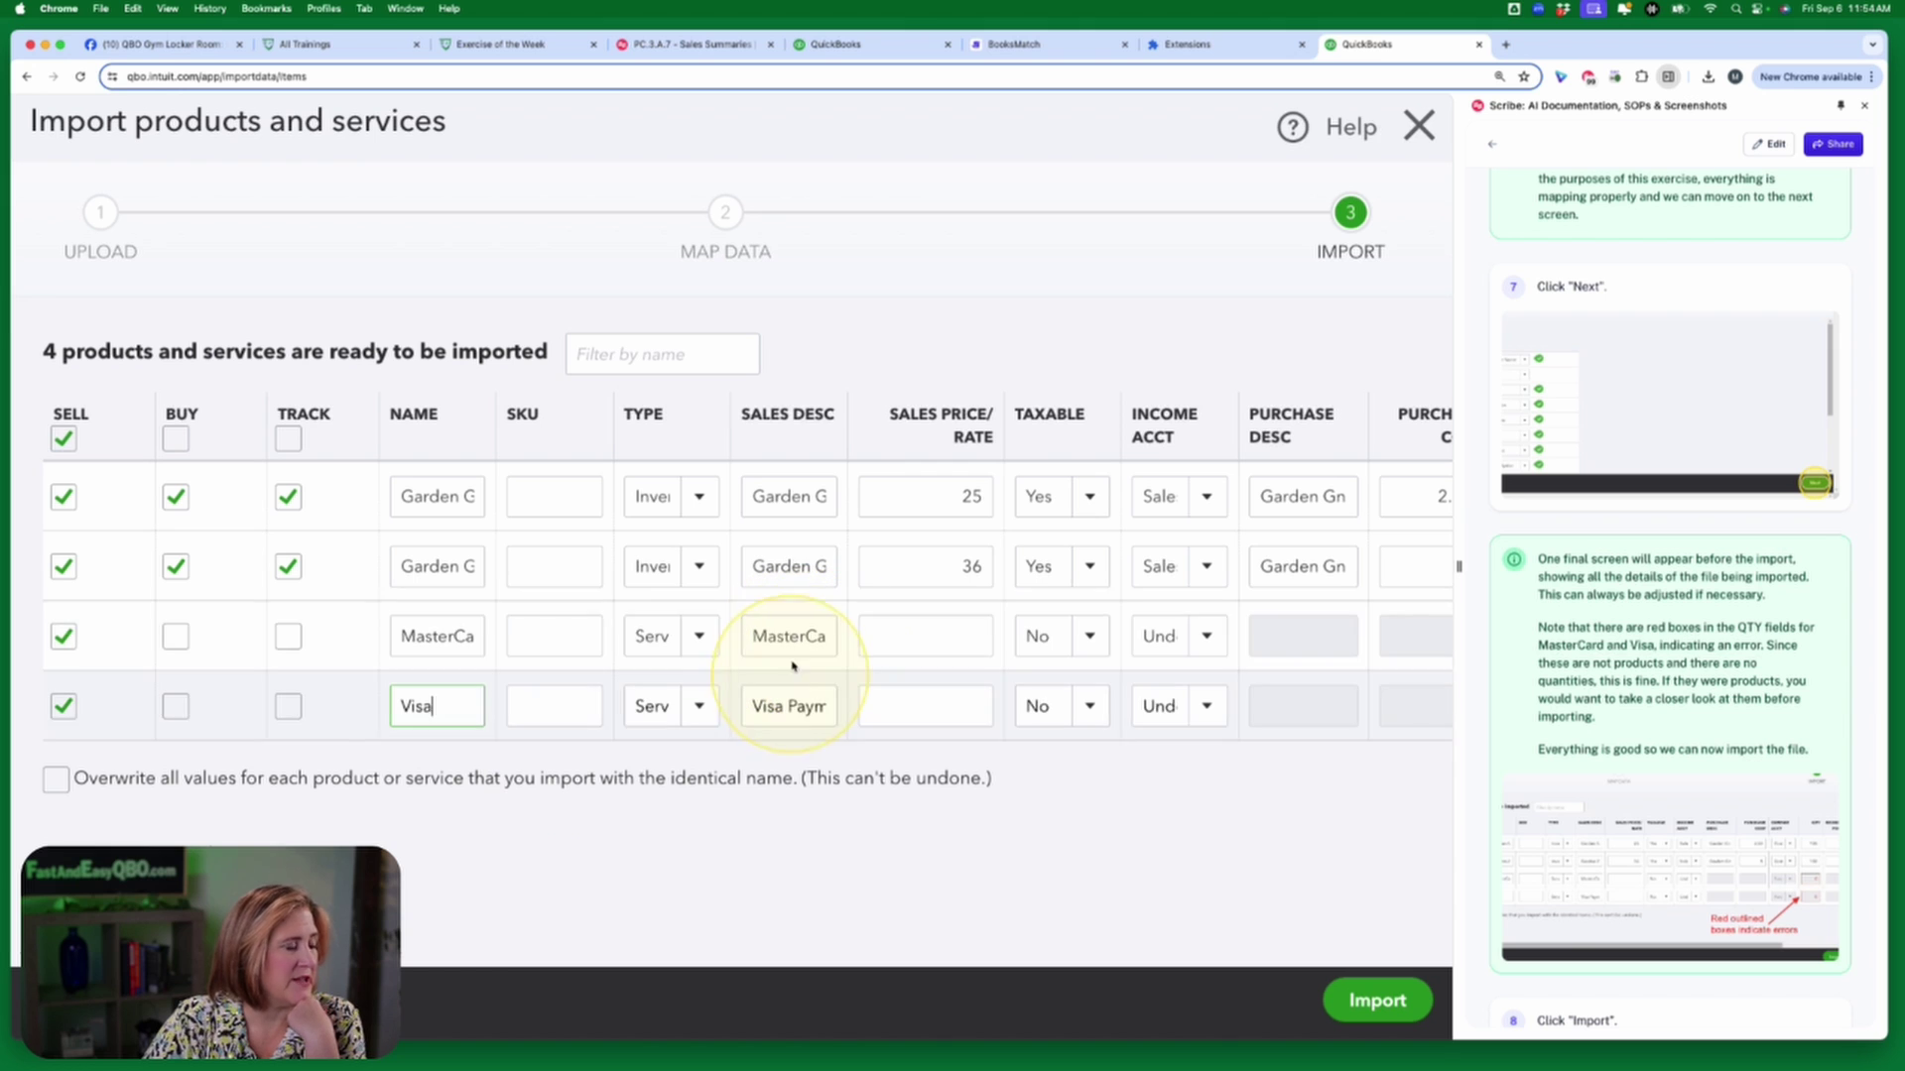
scroll(1674, 671, "down", 3)
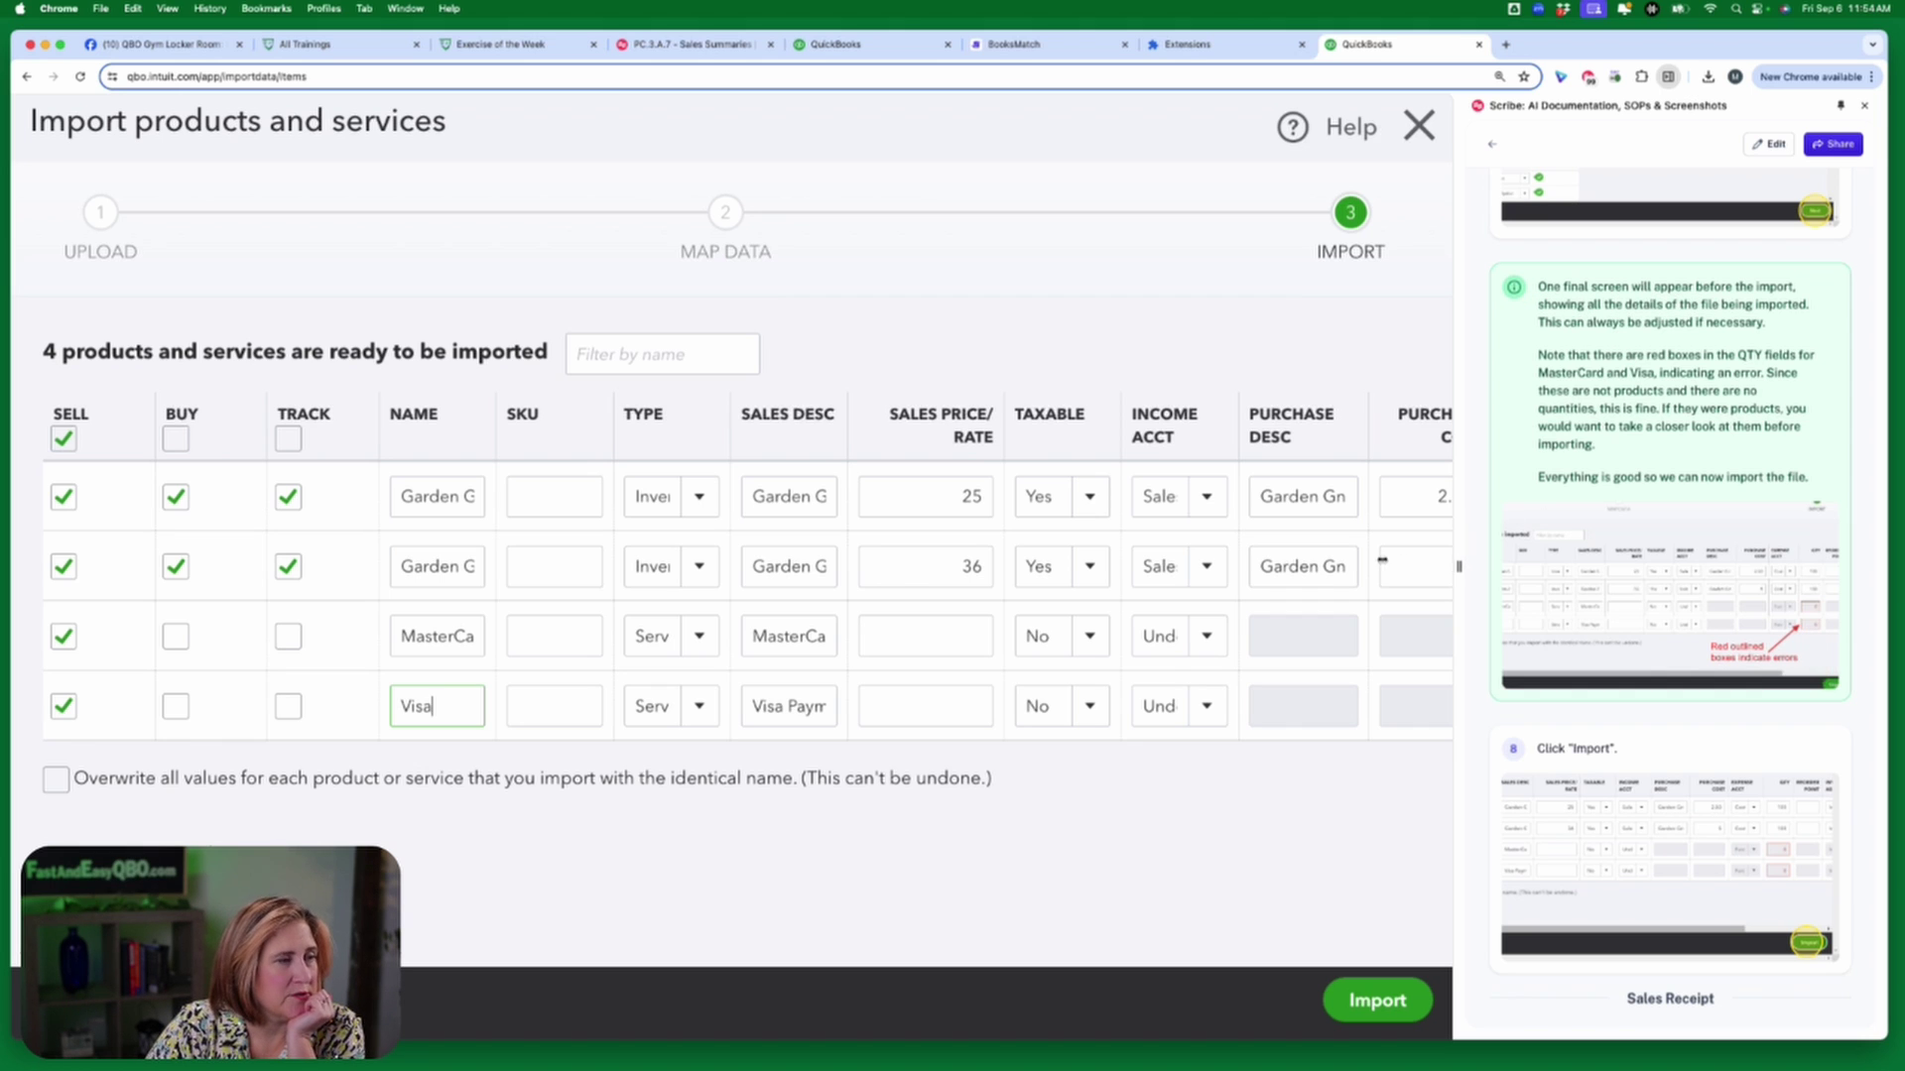
left_click_drag(1458, 567, 1309, 567)
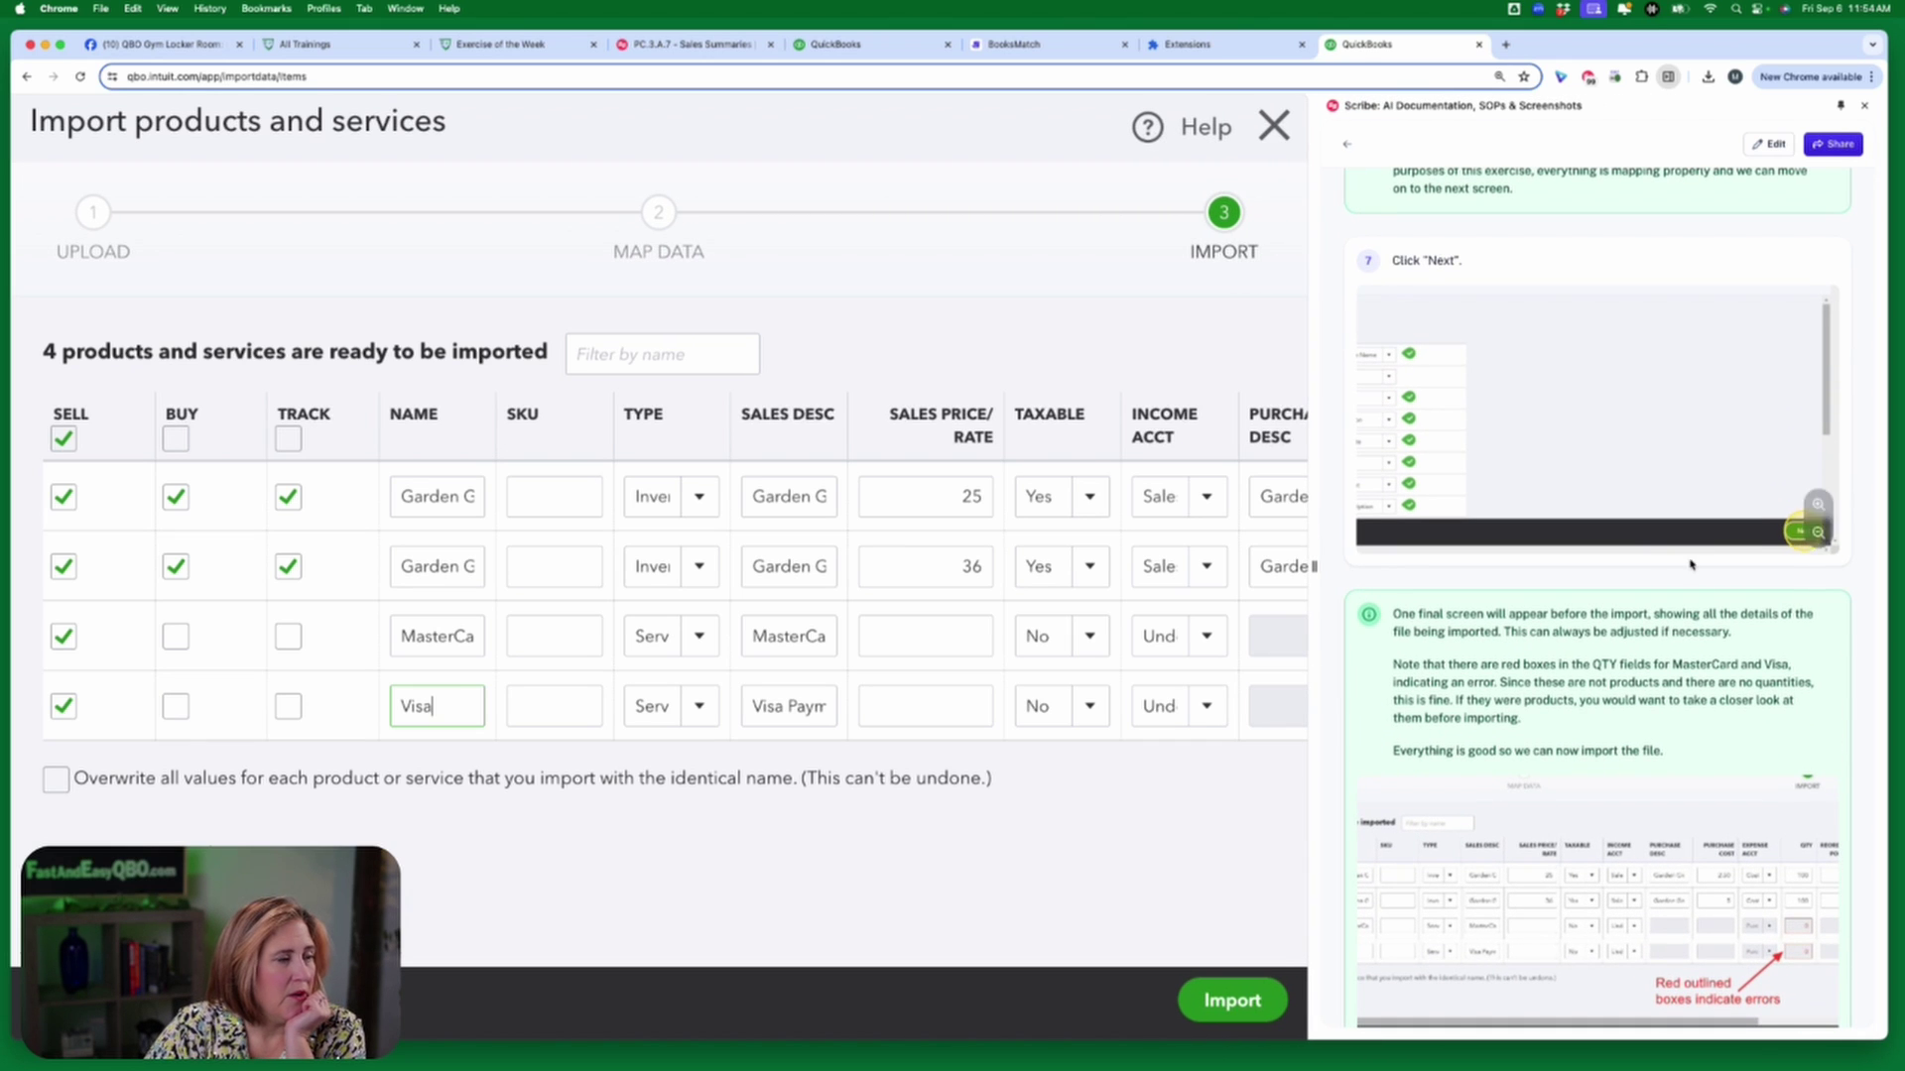
Check the purchase, expense and QTY columns against the guide's note on red boxes, and import the four products and services.
scroll(1699, 697, "down", 5)
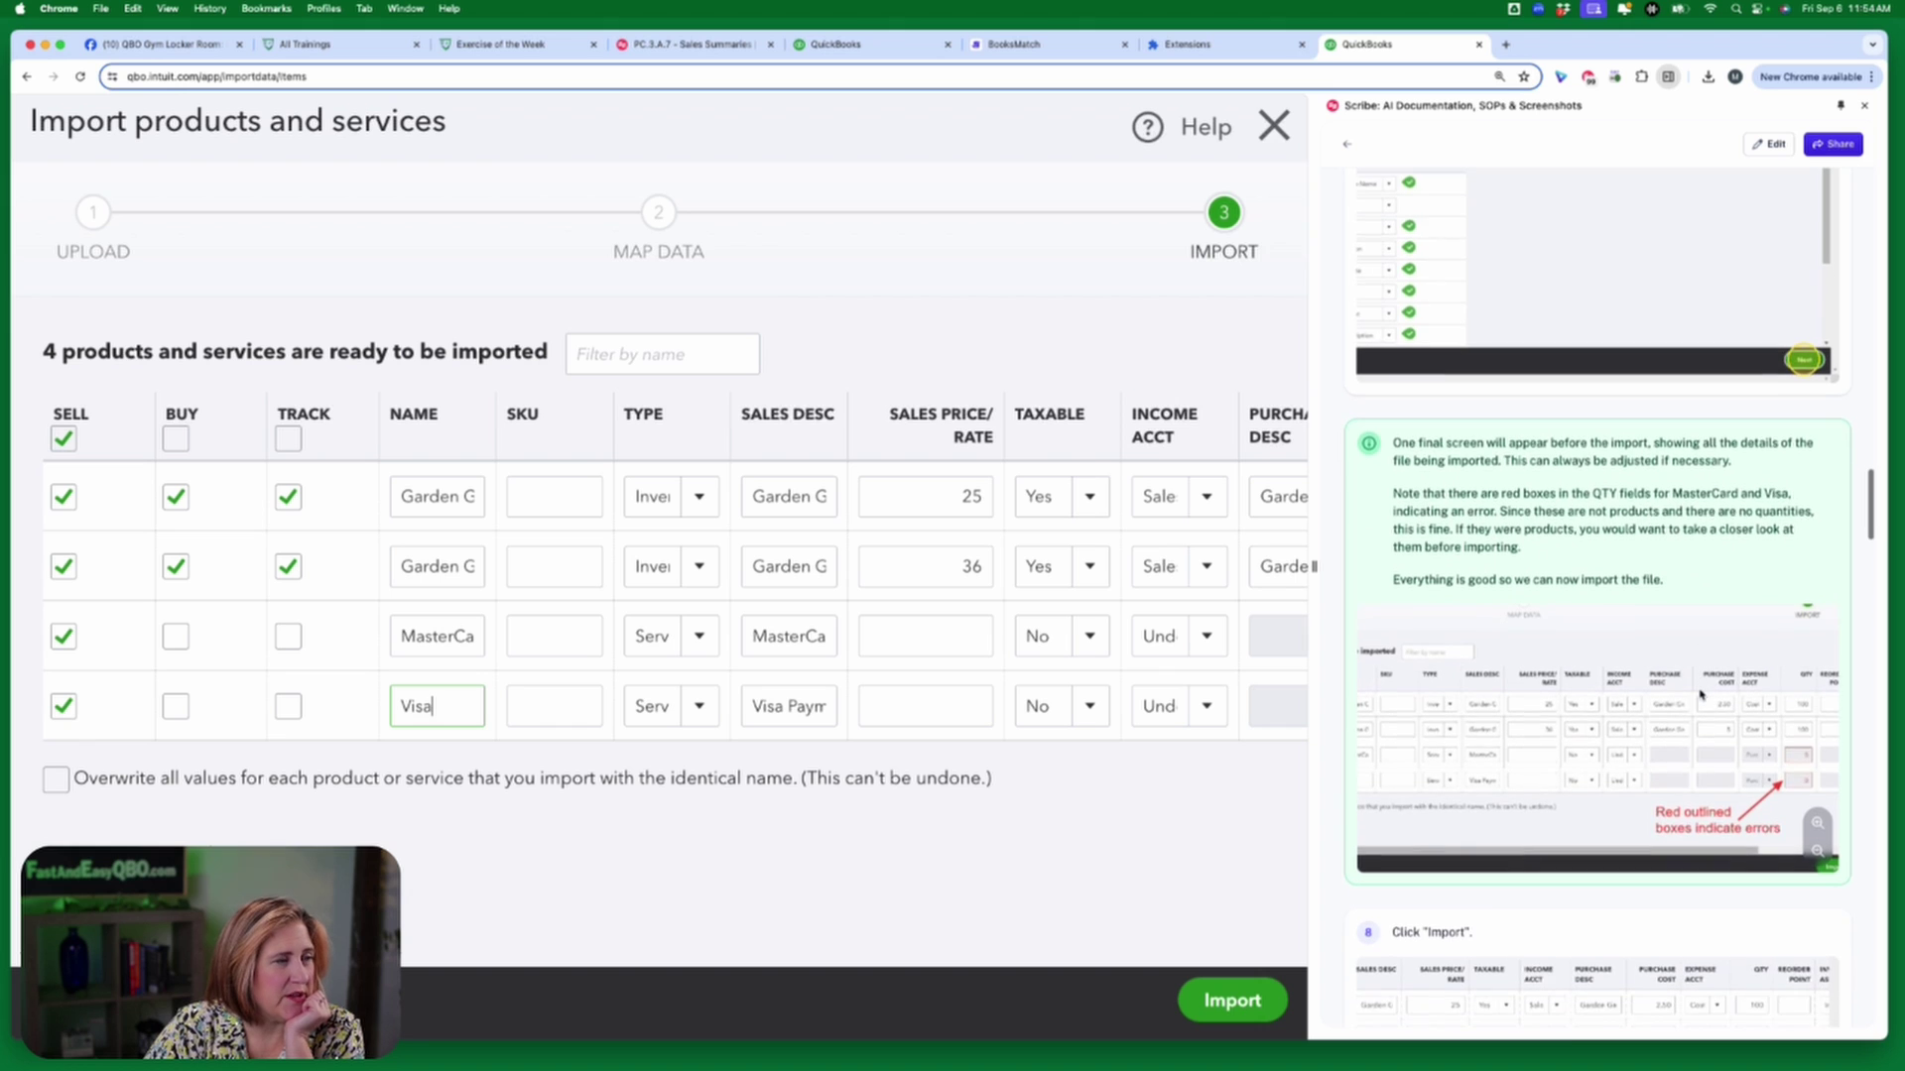
scroll(1699, 694, "down", 1)
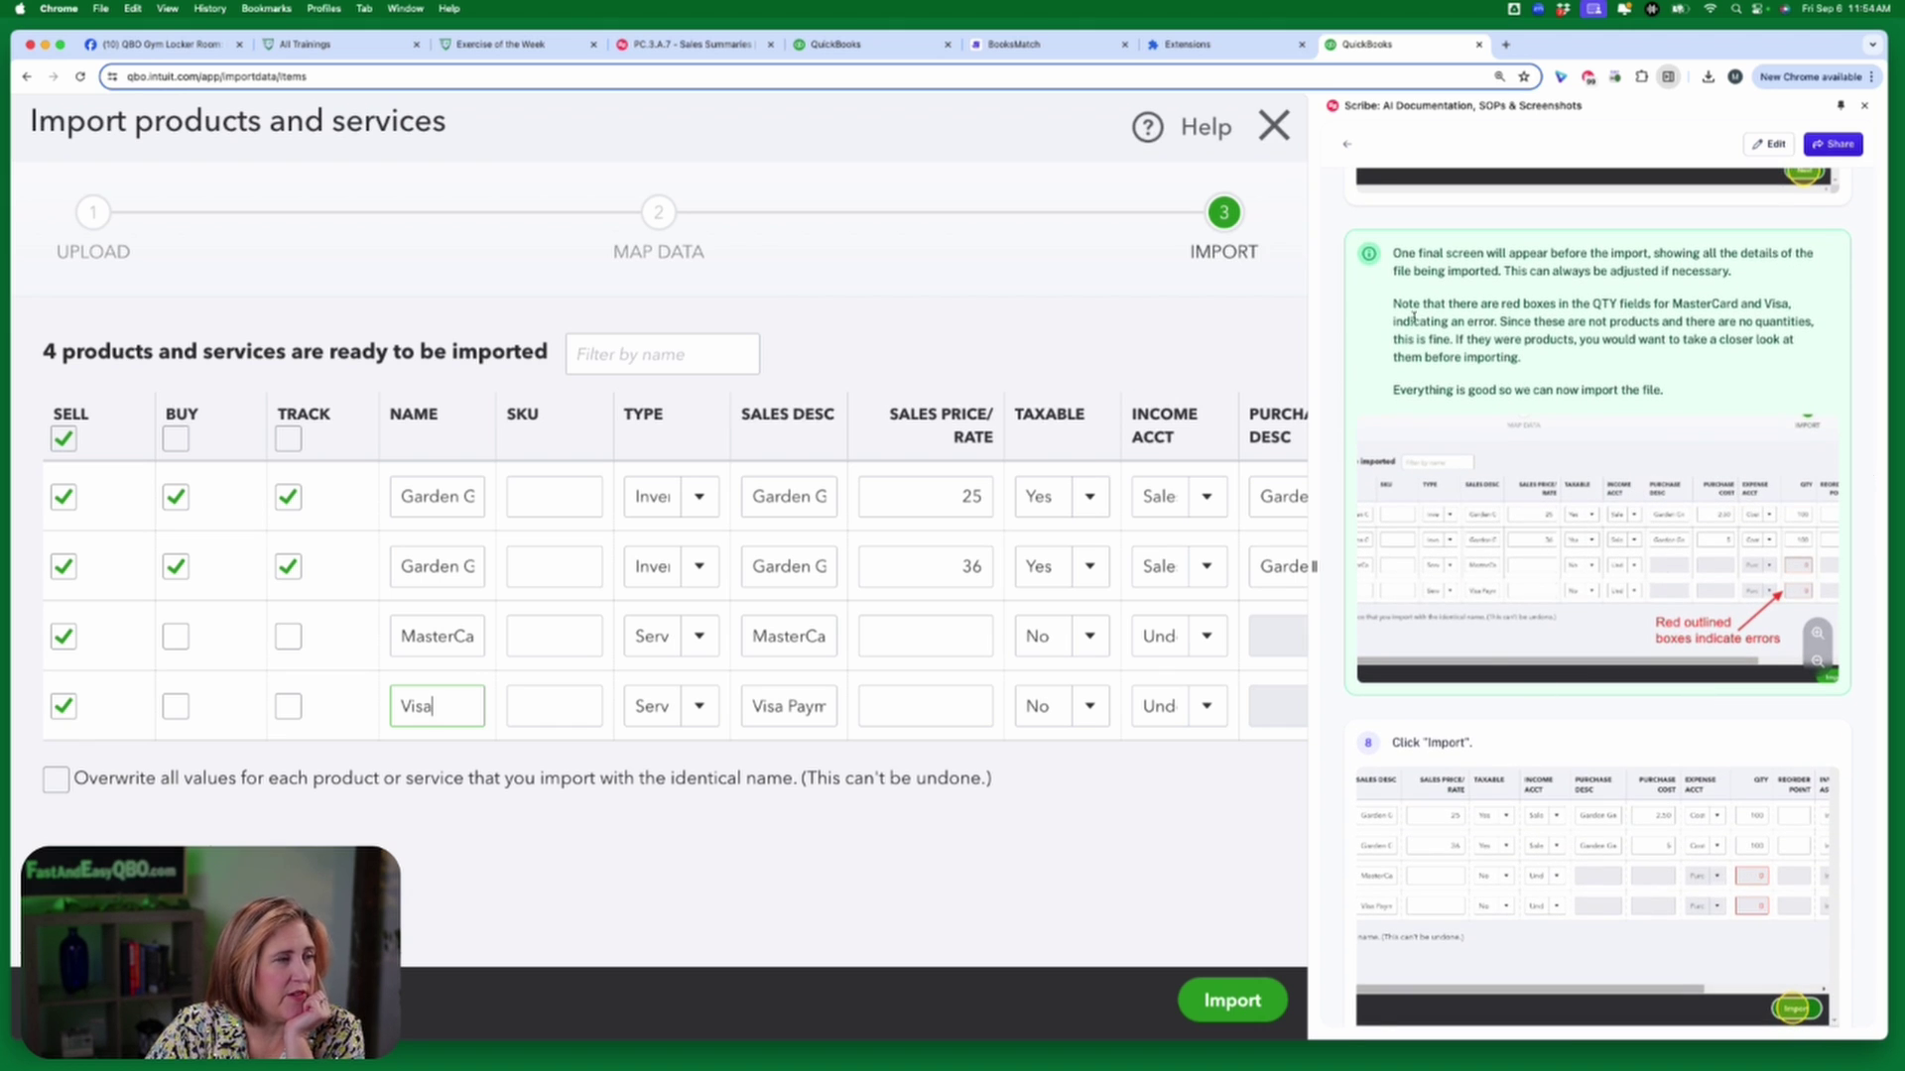
scroll(1417, 278, "down", 1)
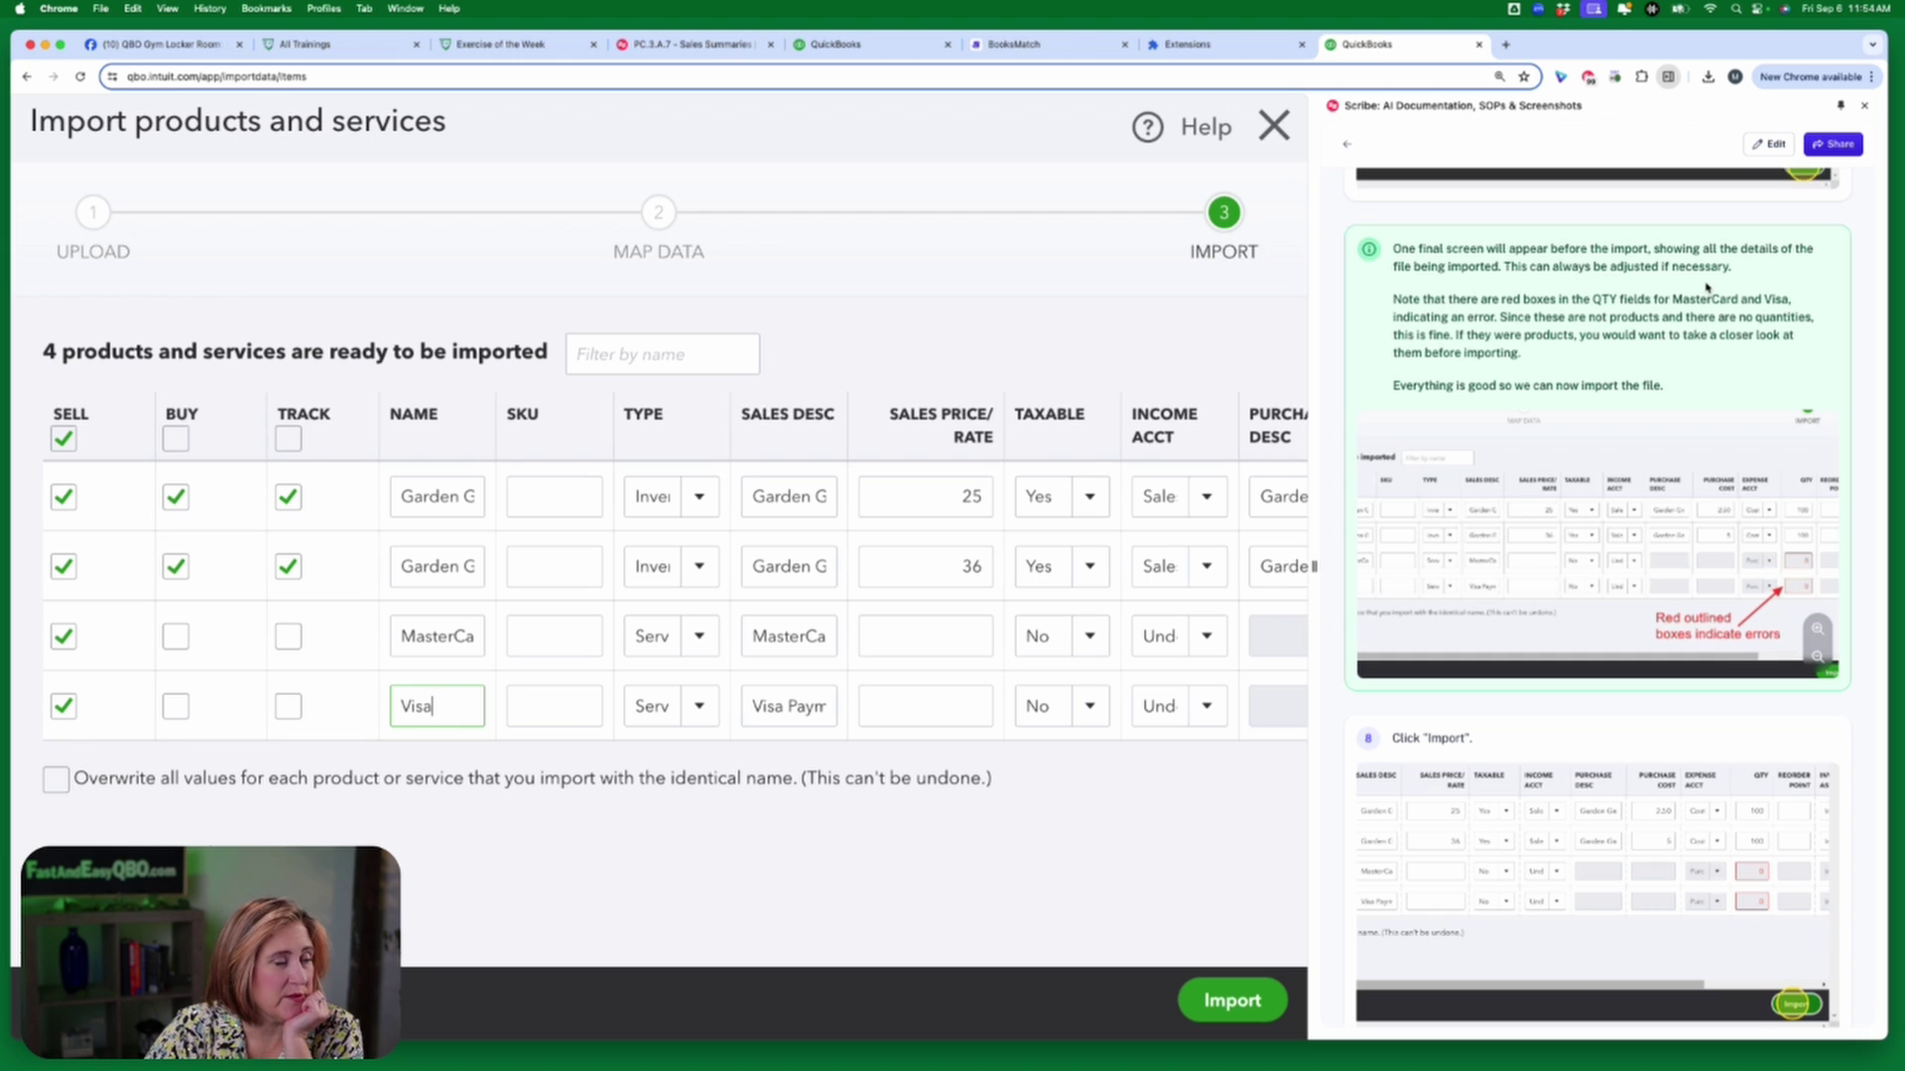
scroll(1708, 289, "up", 1)
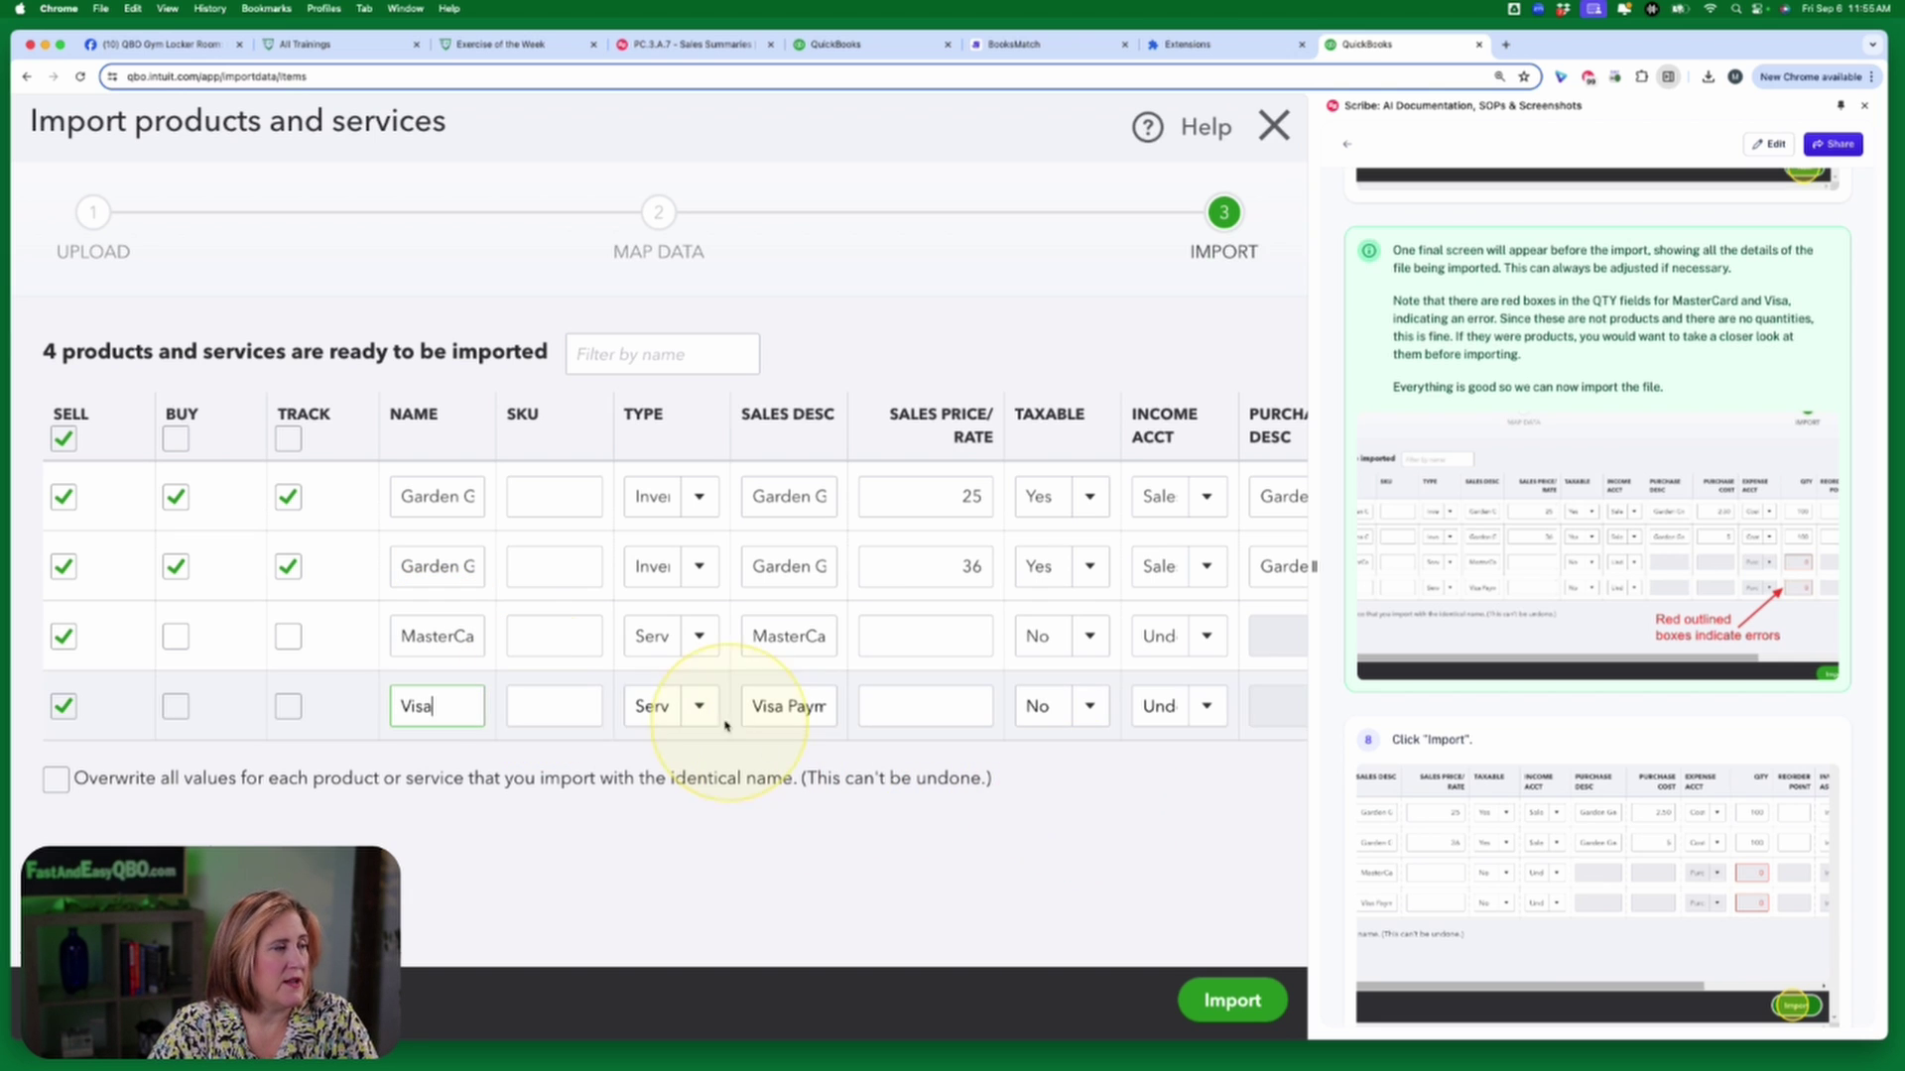
scroll(486, 821, "right", 5)
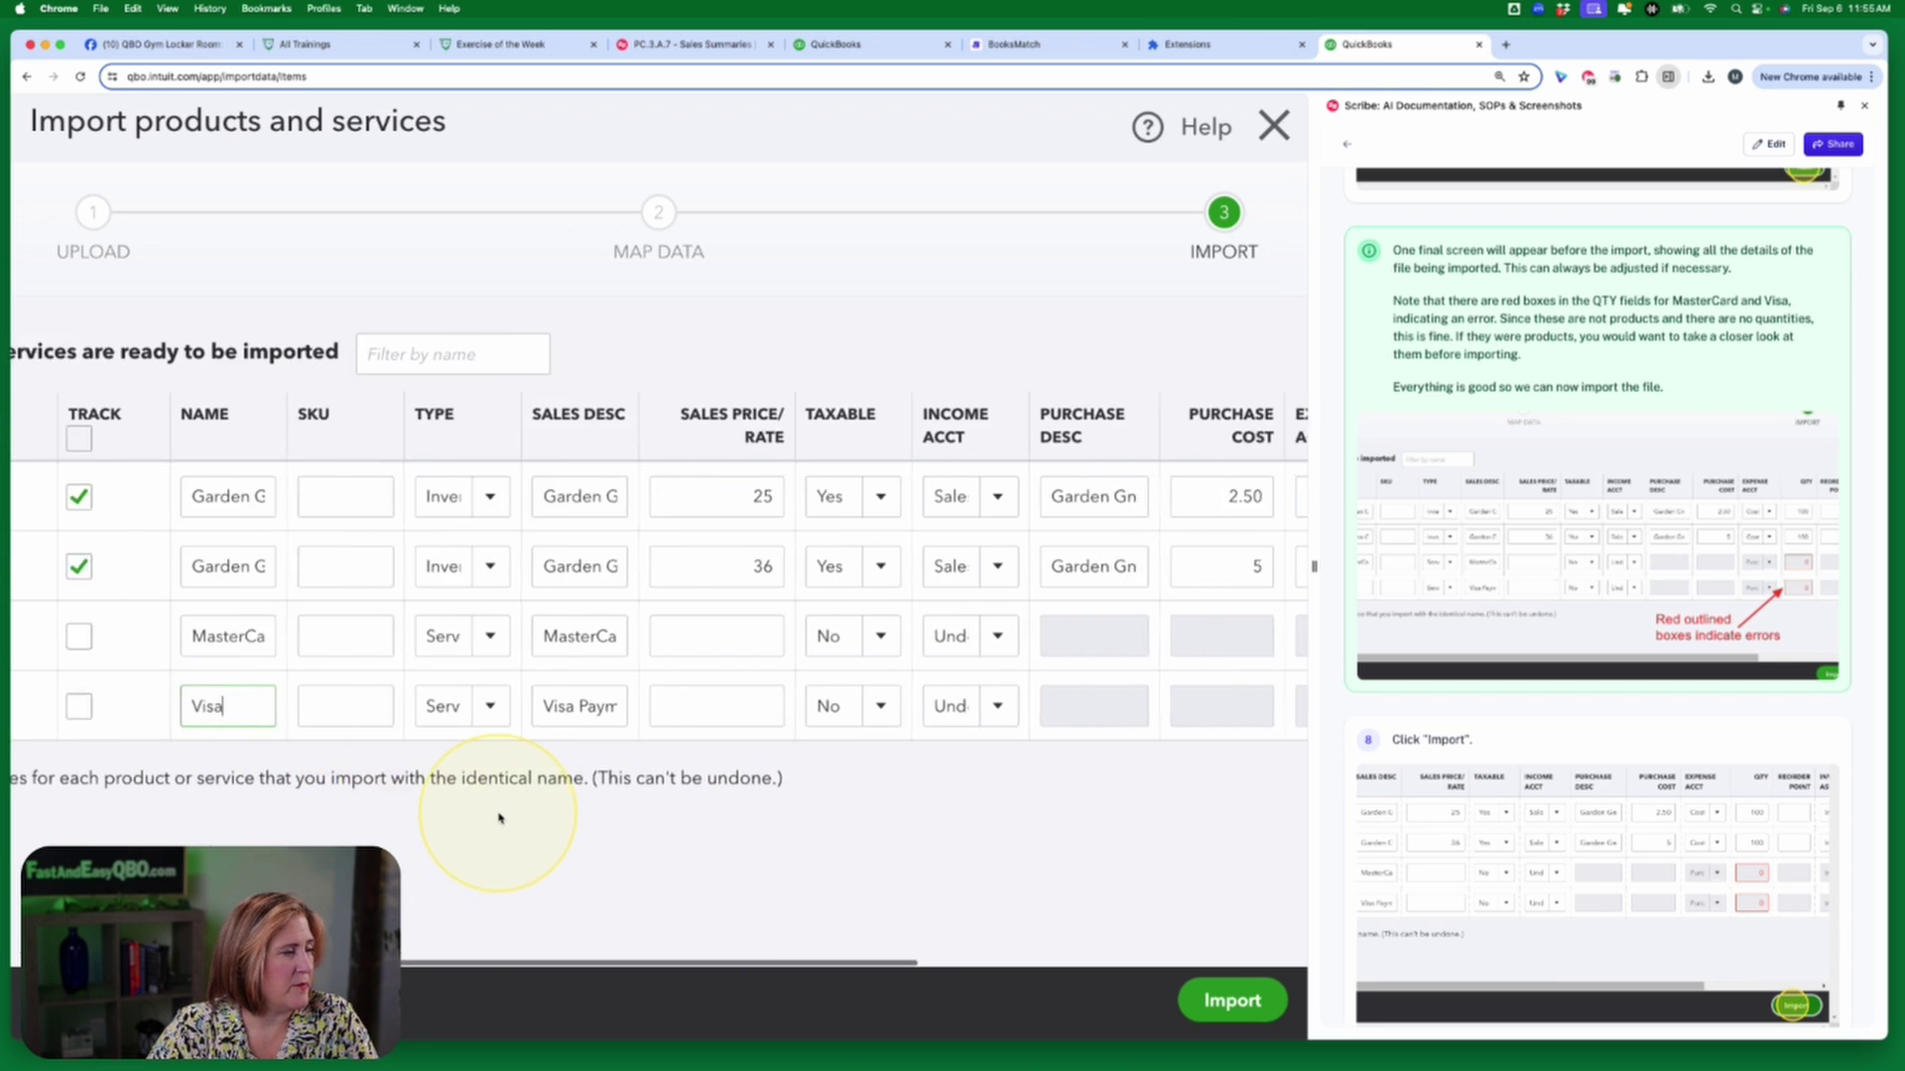
scroll(499, 819, "right", 5)
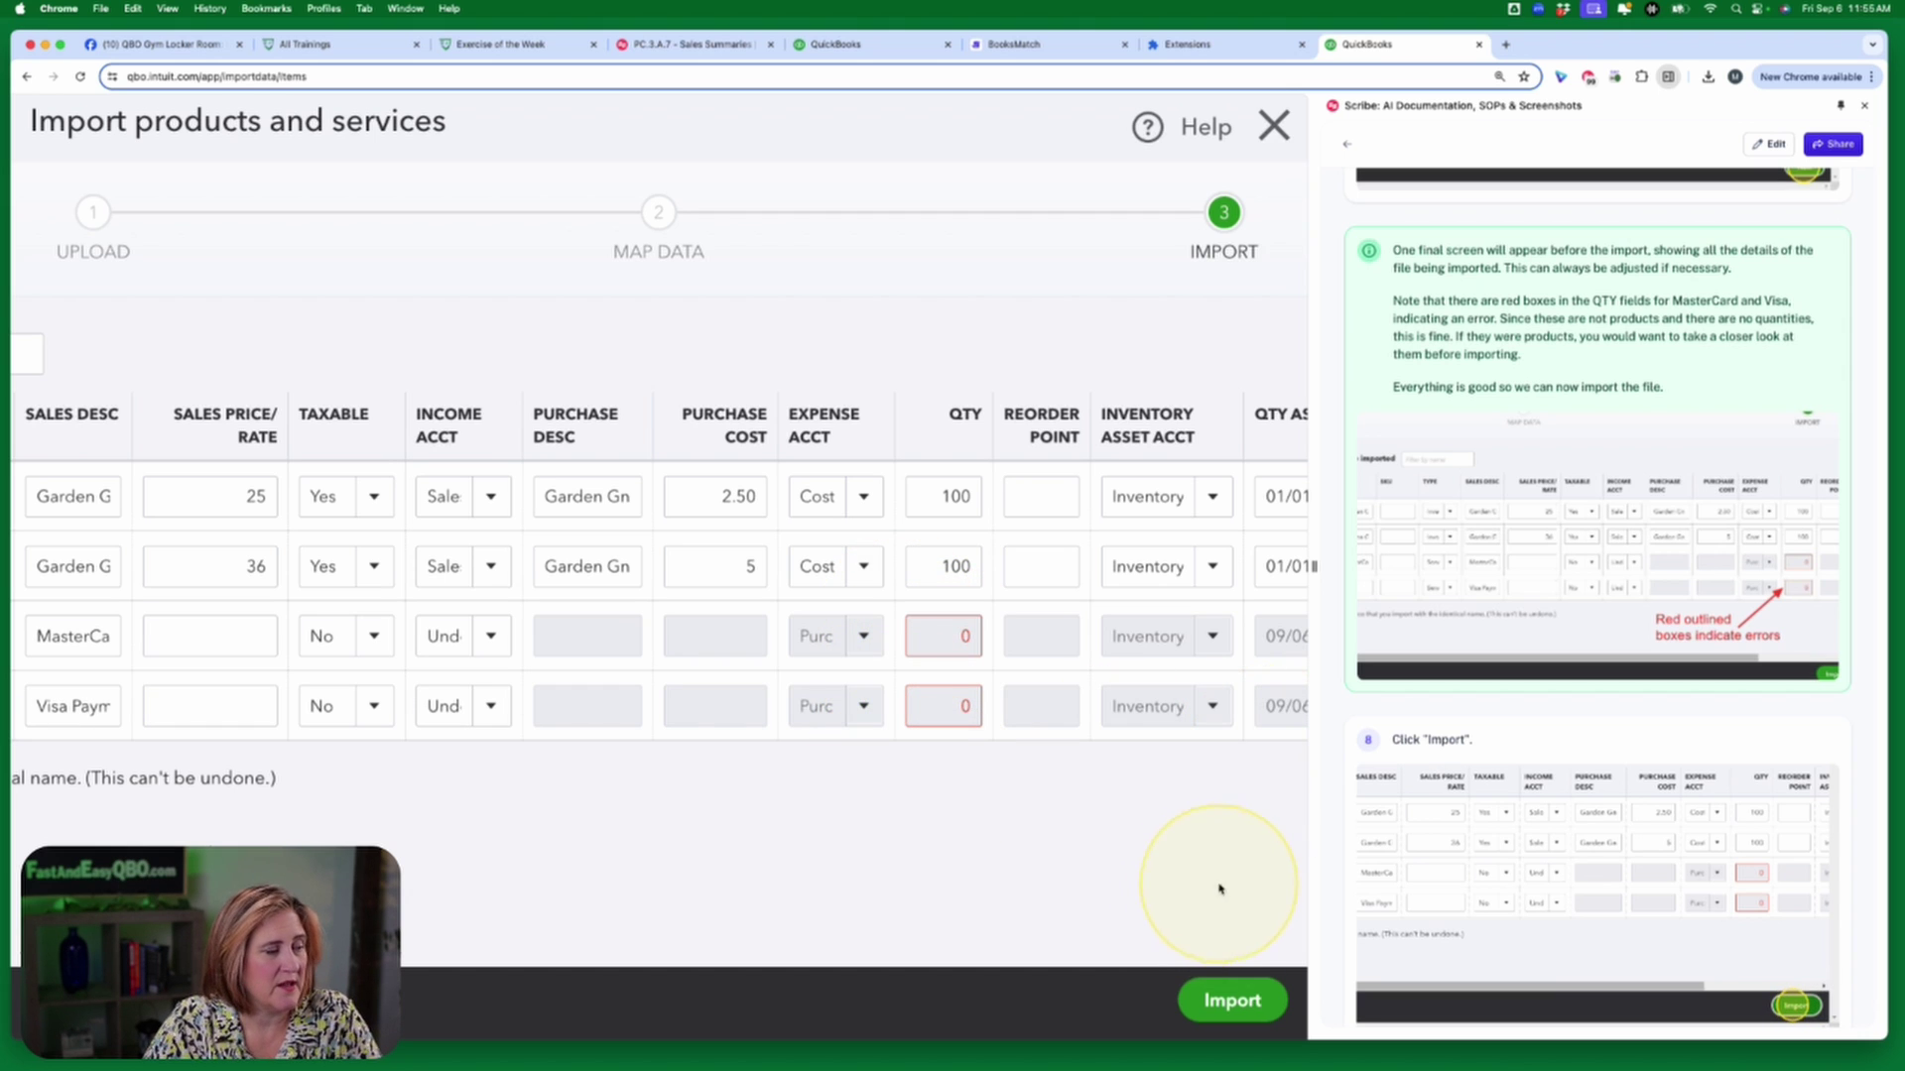
left_click(1233, 999)
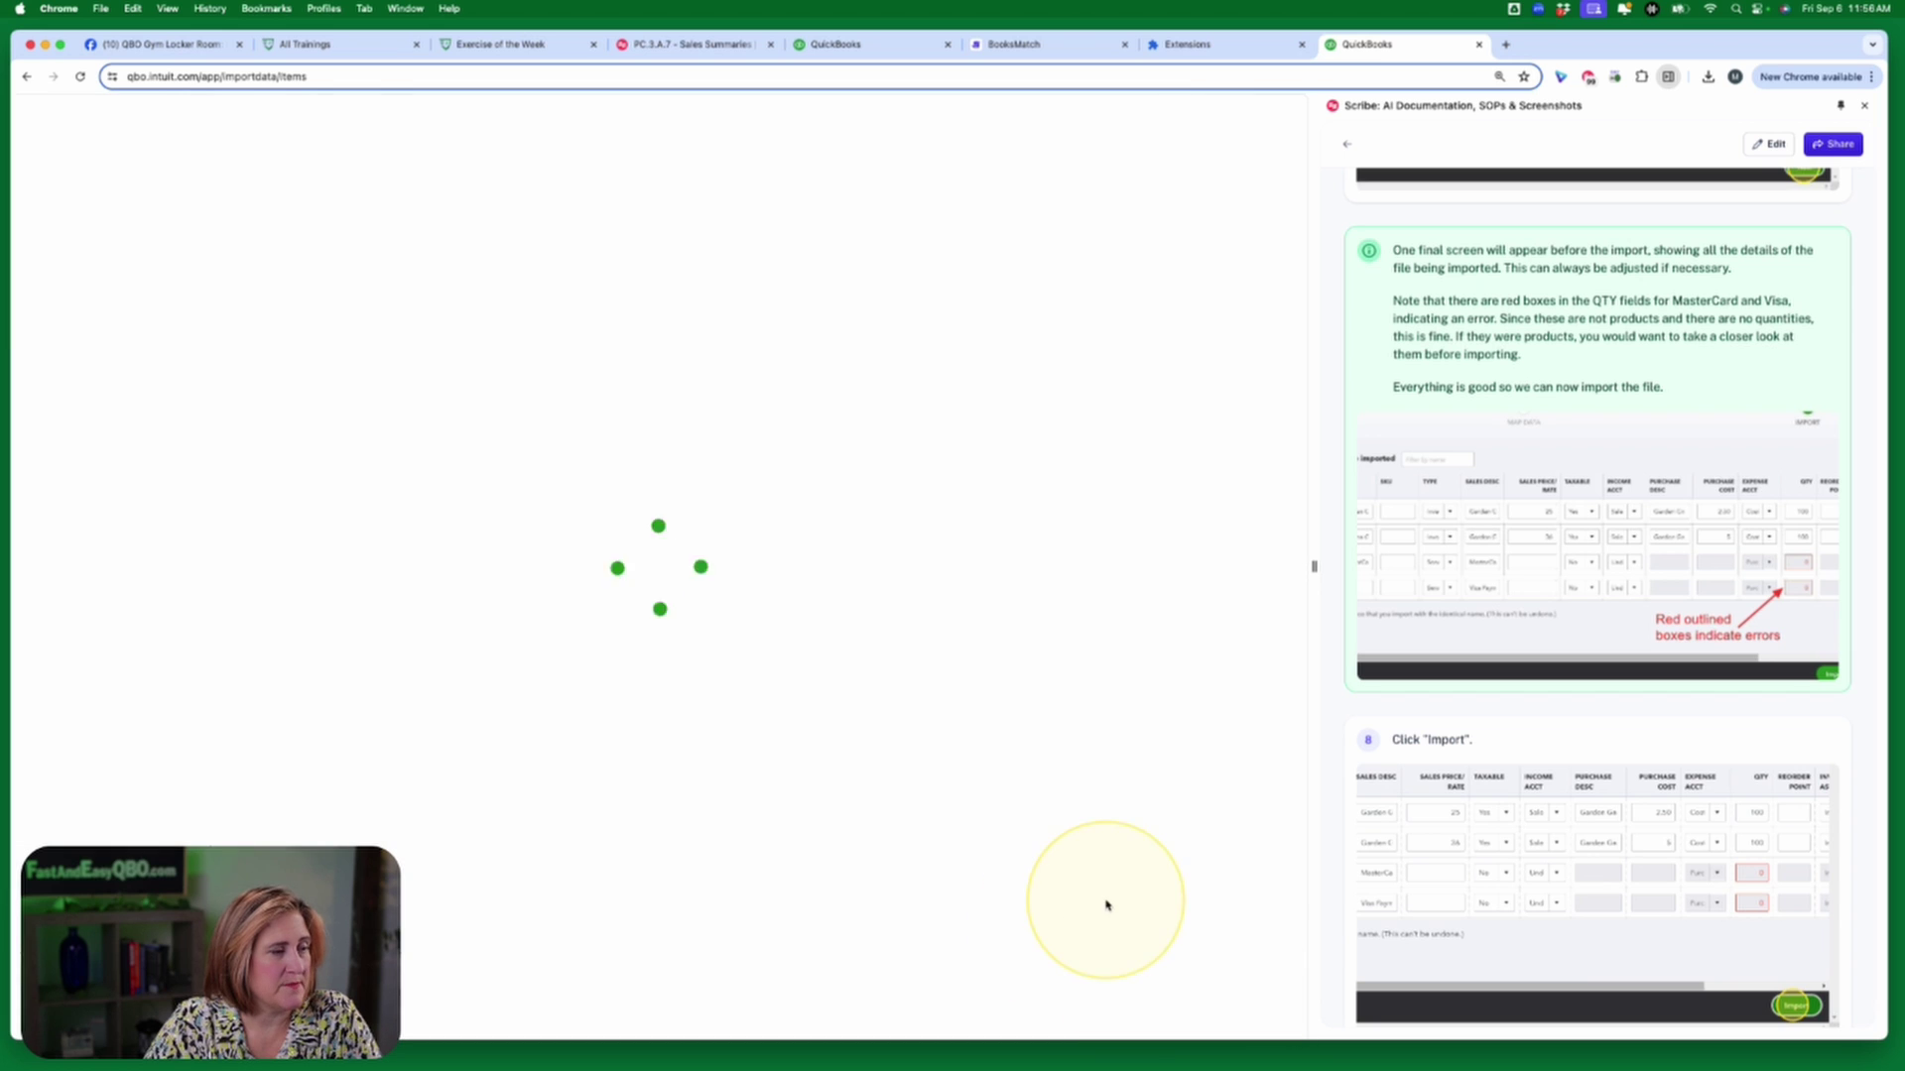
Read the guide's Sales Receipt introduction and start a new sales receipt.
scroll(1562, 904, "down", 10)
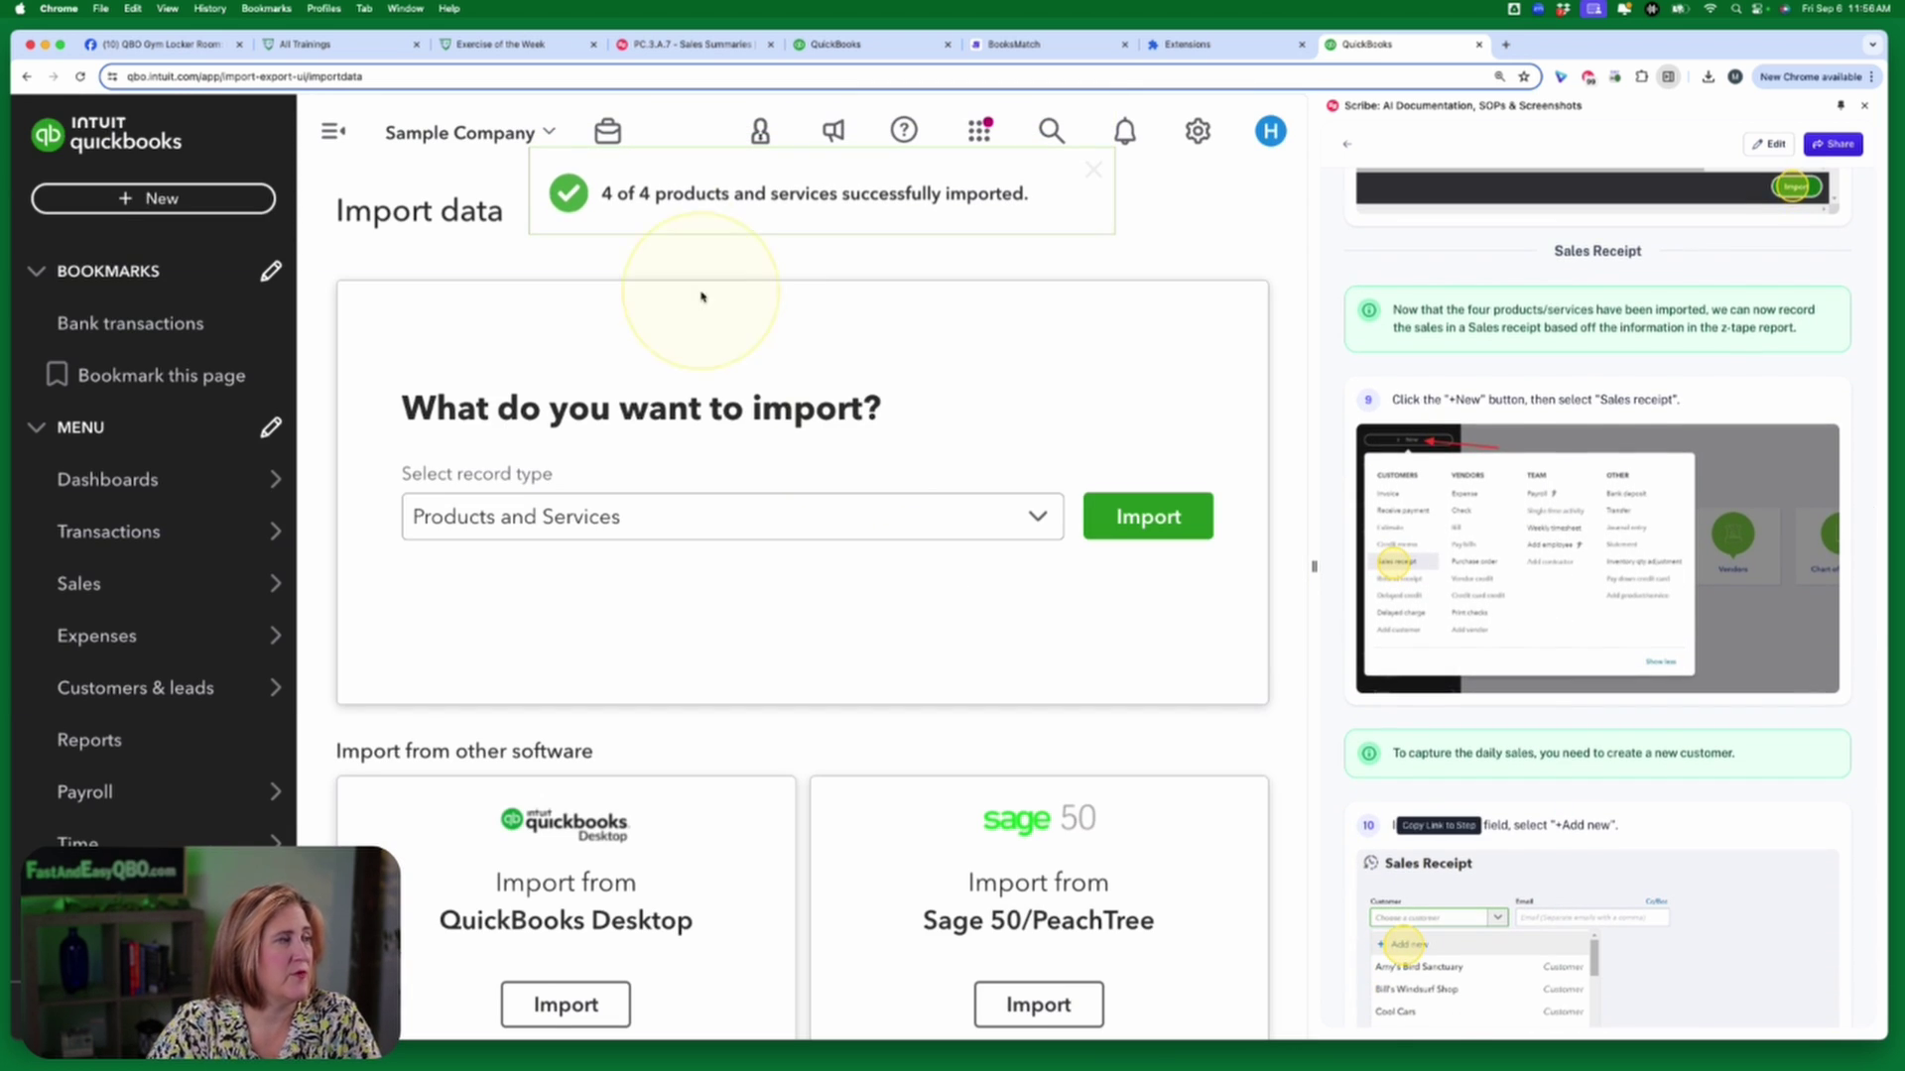
scroll(1008, 307, "down", 1)
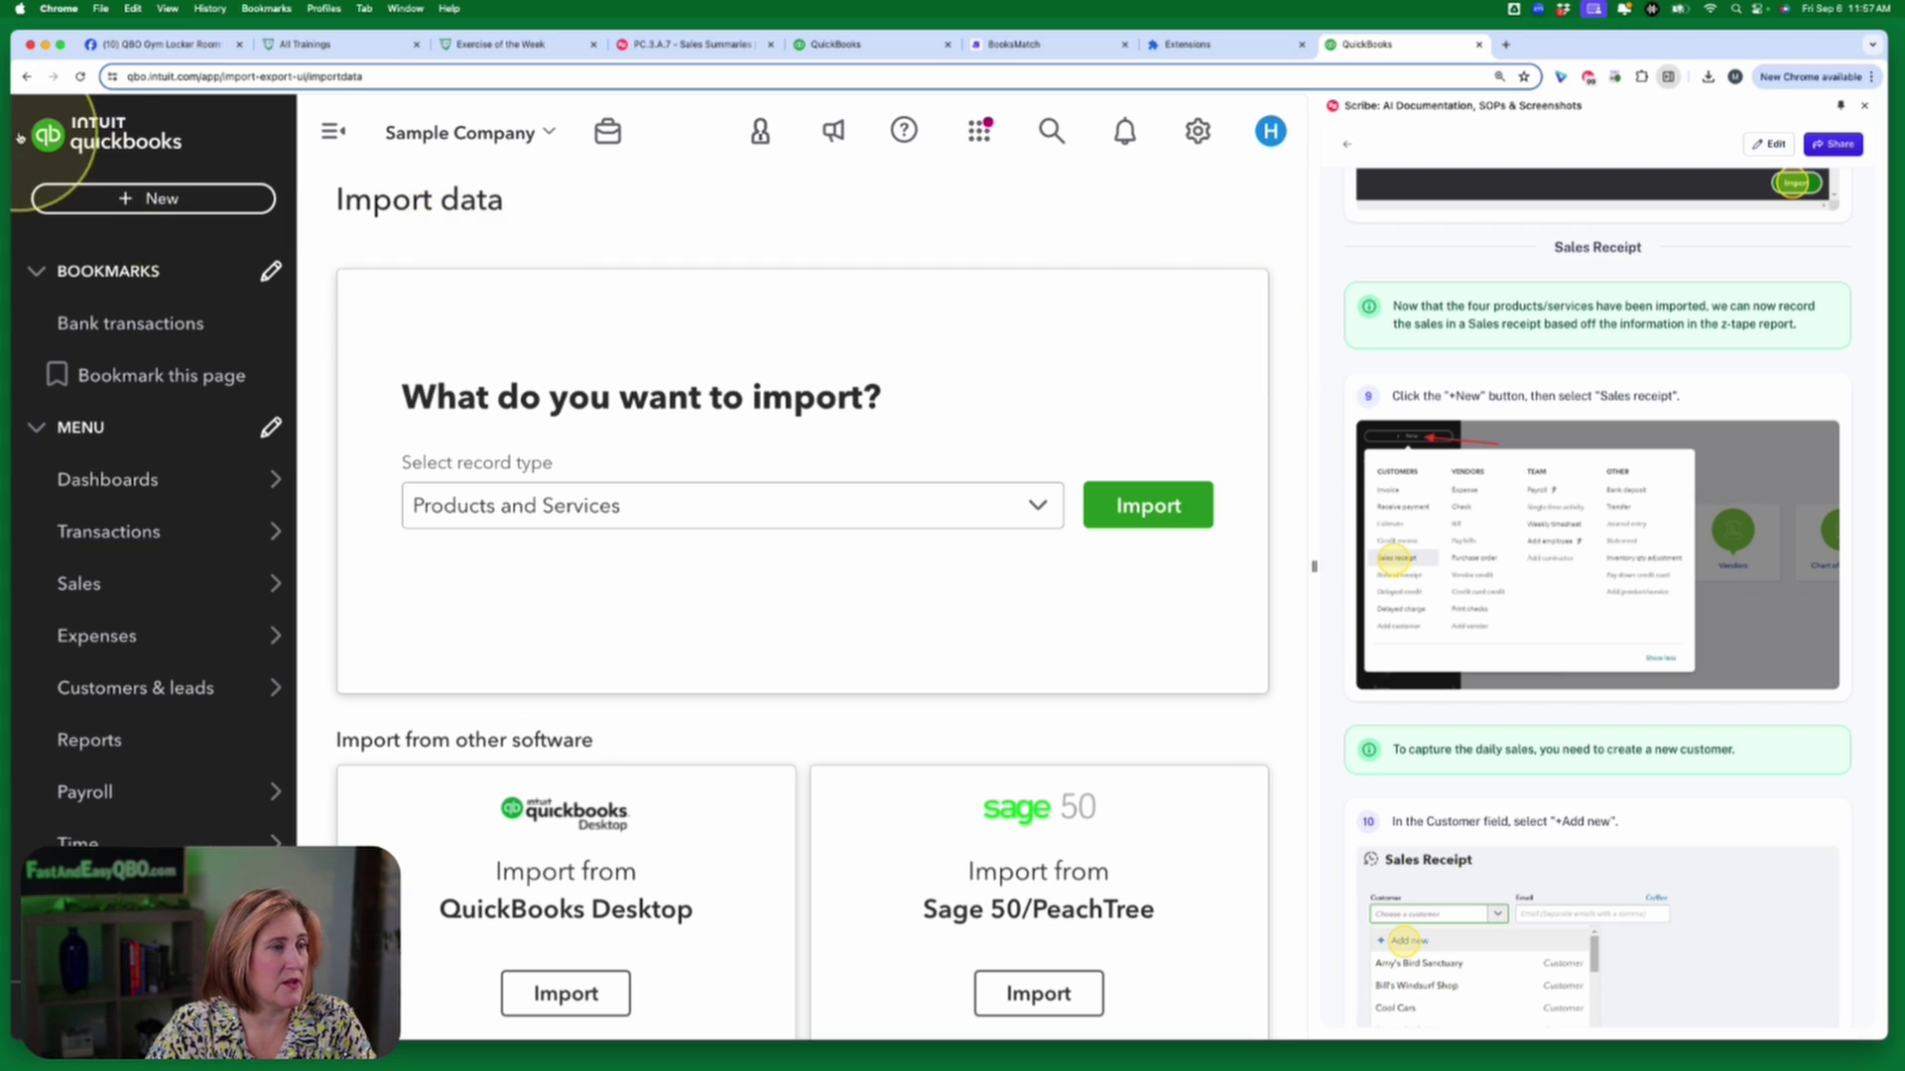
left_click(168, 196)
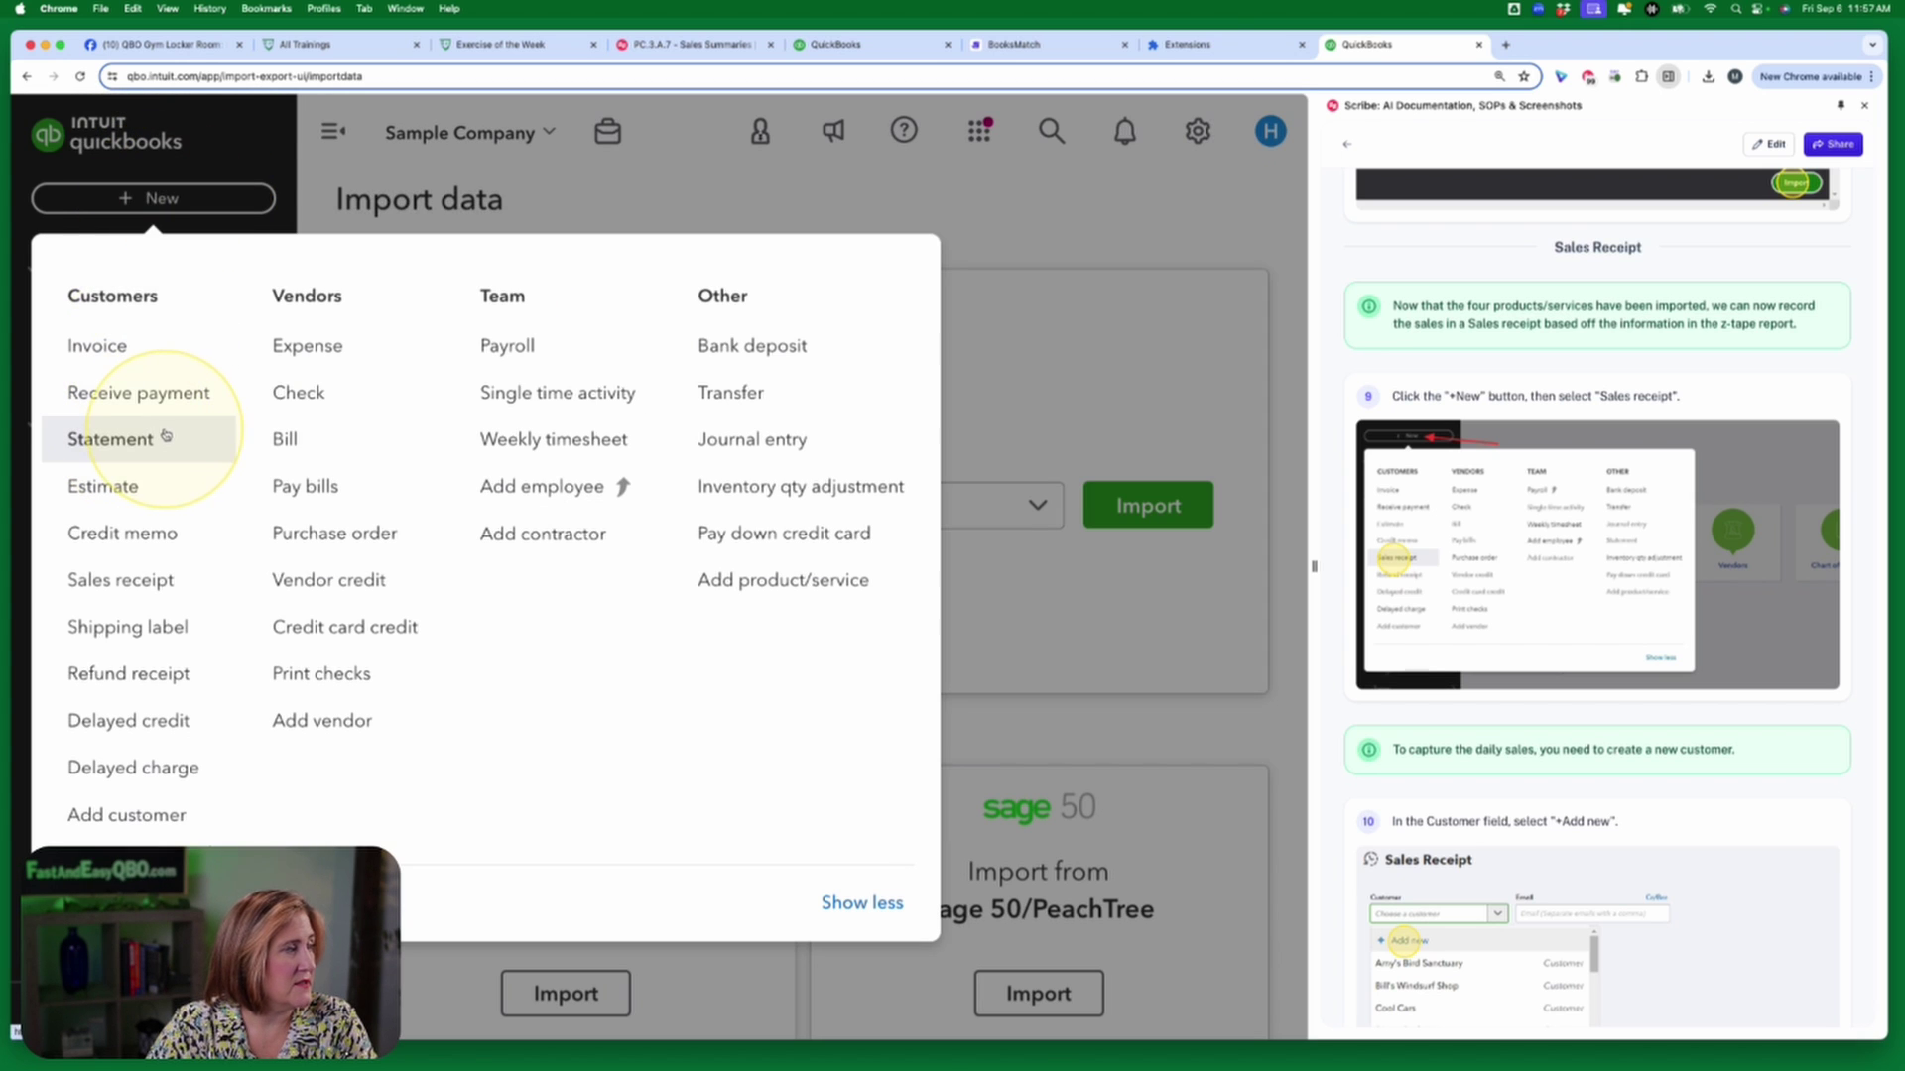
left_click(129, 579)
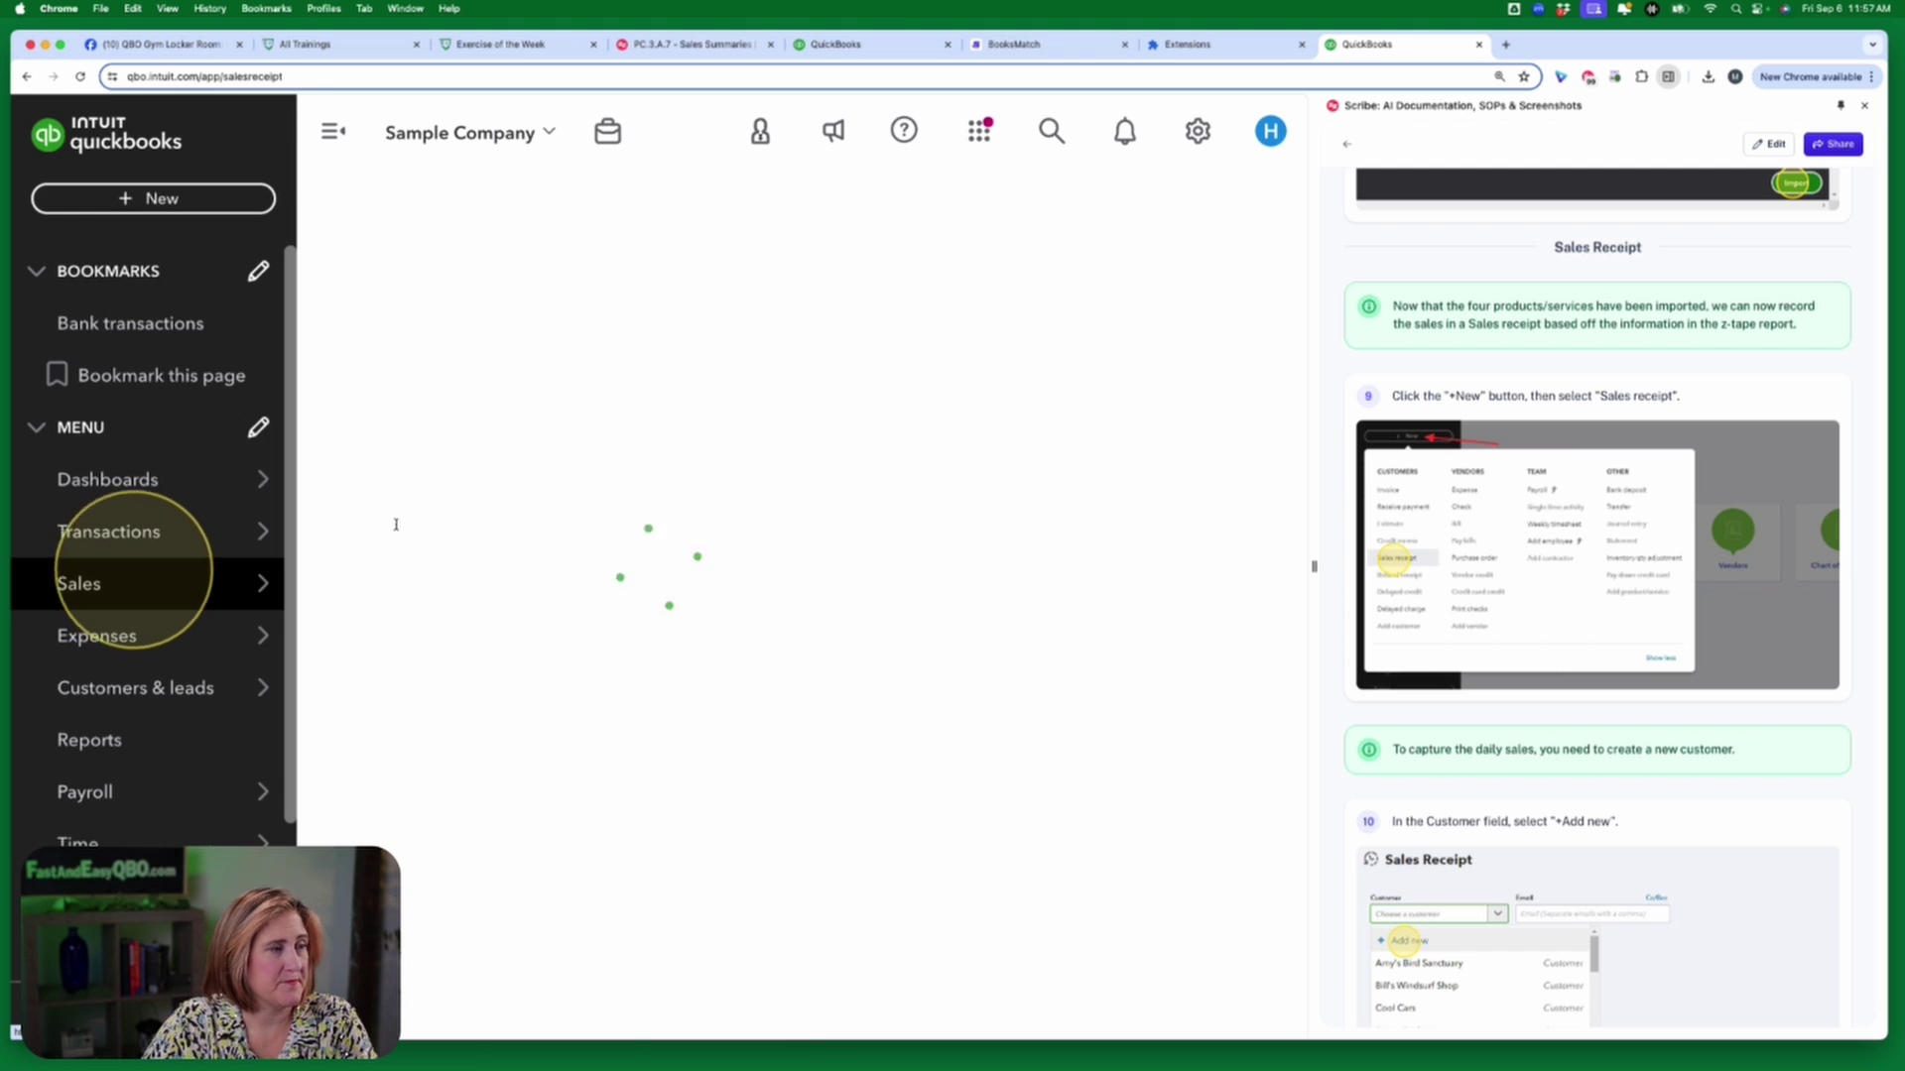
Add a new customer from the sales receipt with the display name Daily Sales, and save it.
scroll(1571, 587, "down", 3)
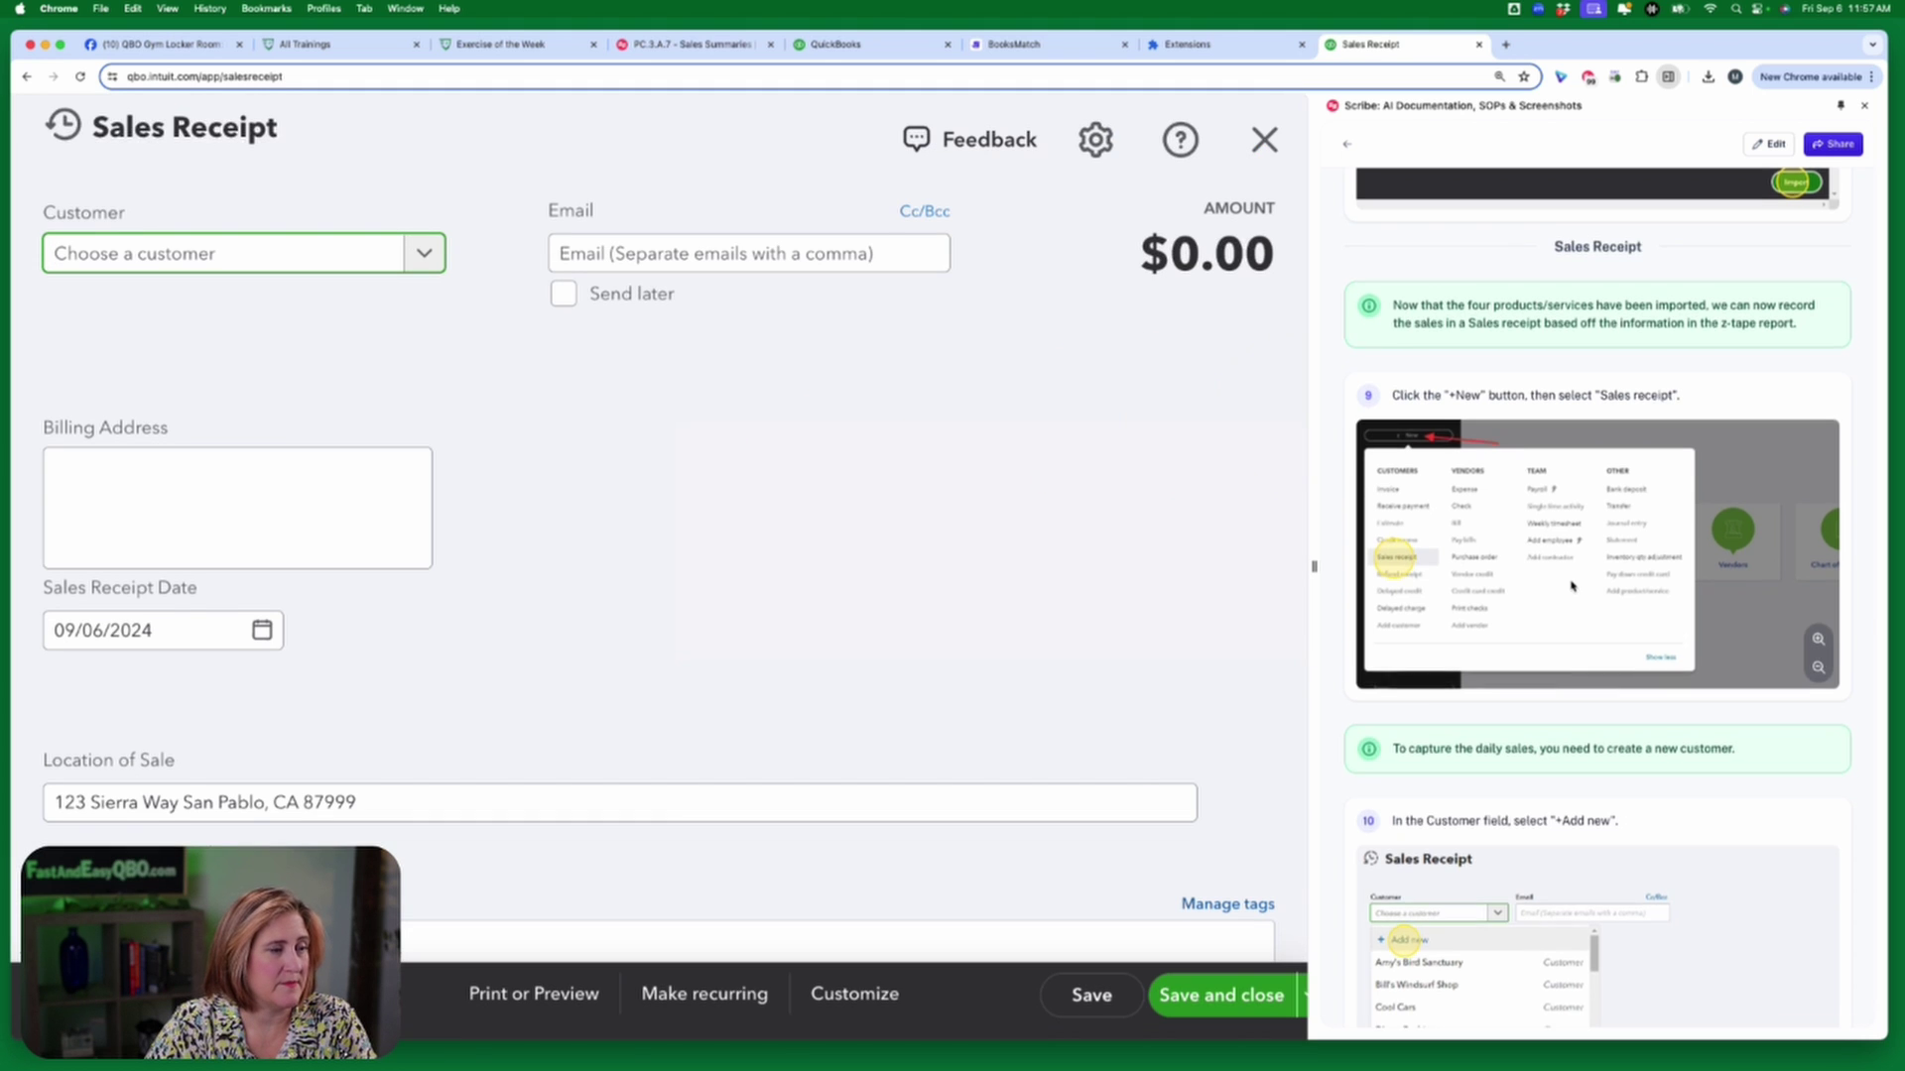
scroll(1571, 586, "down", 4)
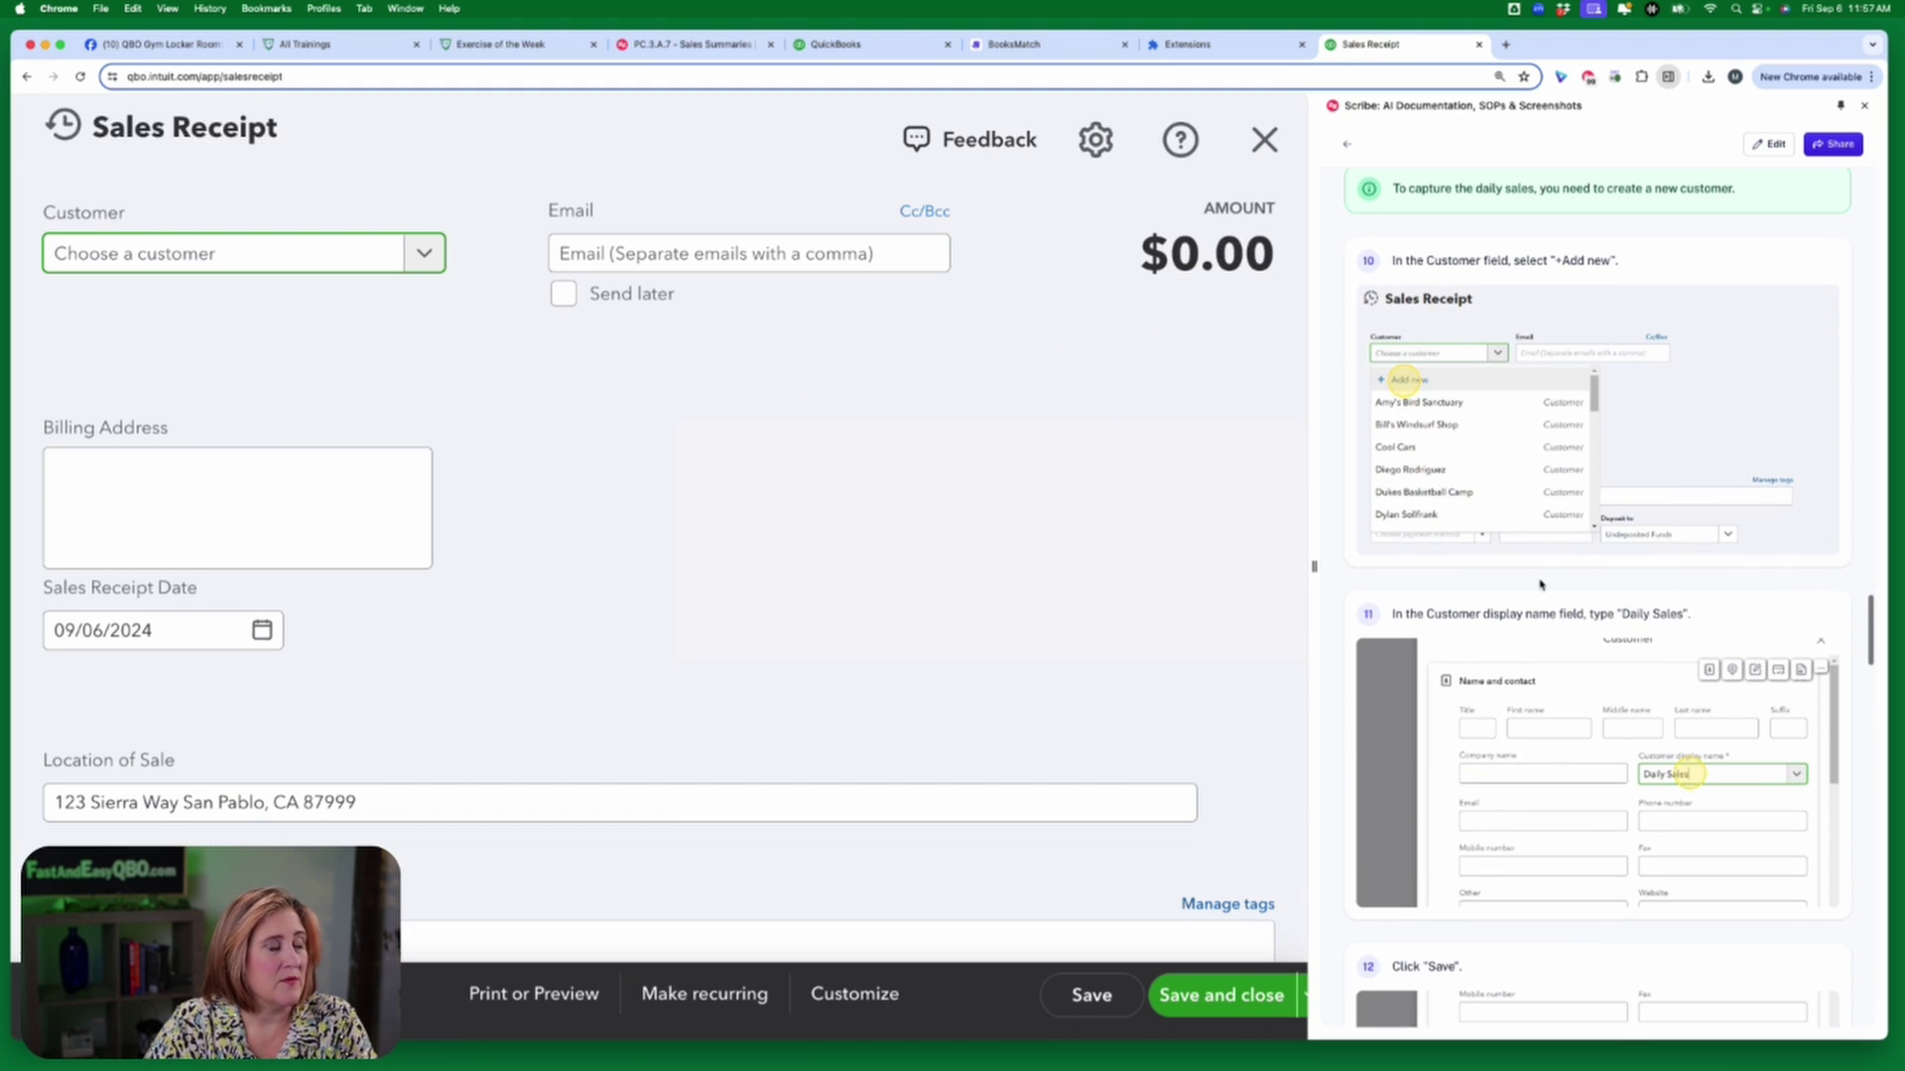
left_click(699, 358)
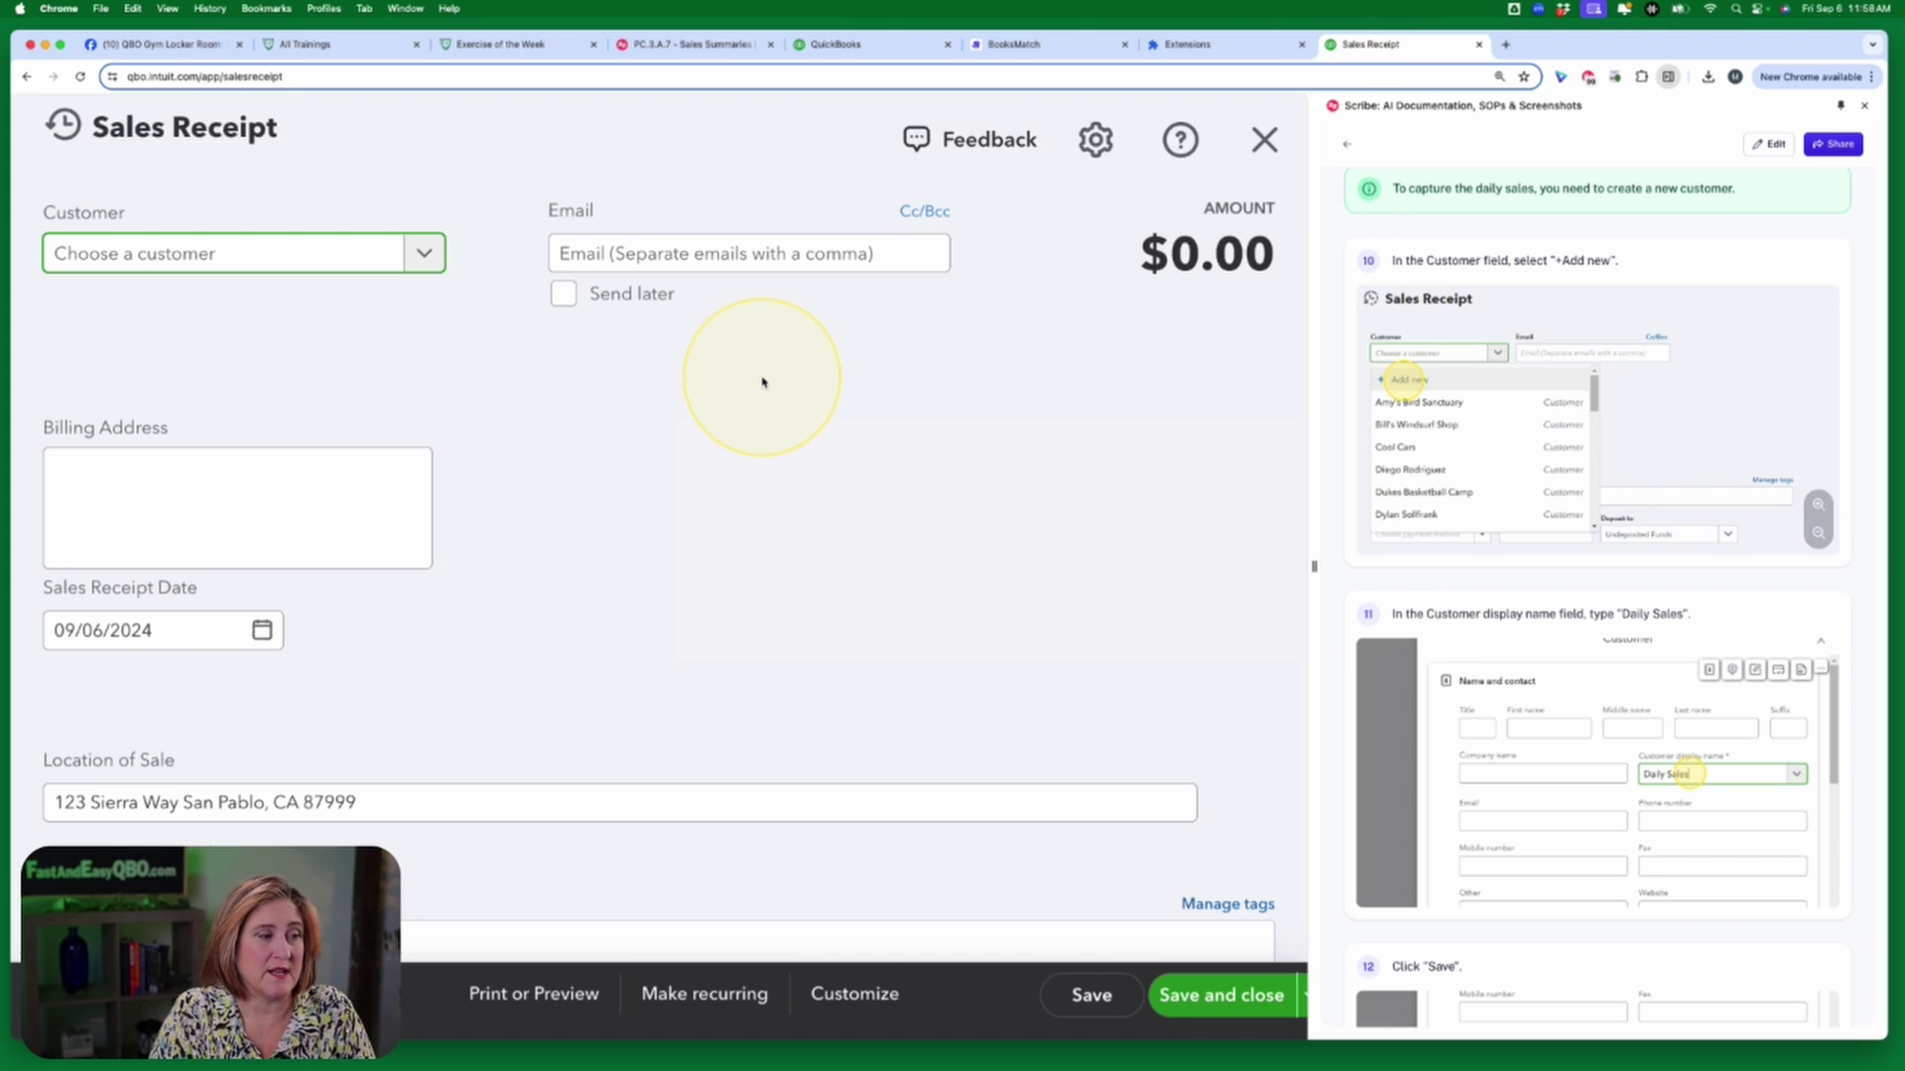
left_click(165, 256)
left_click(134, 312)
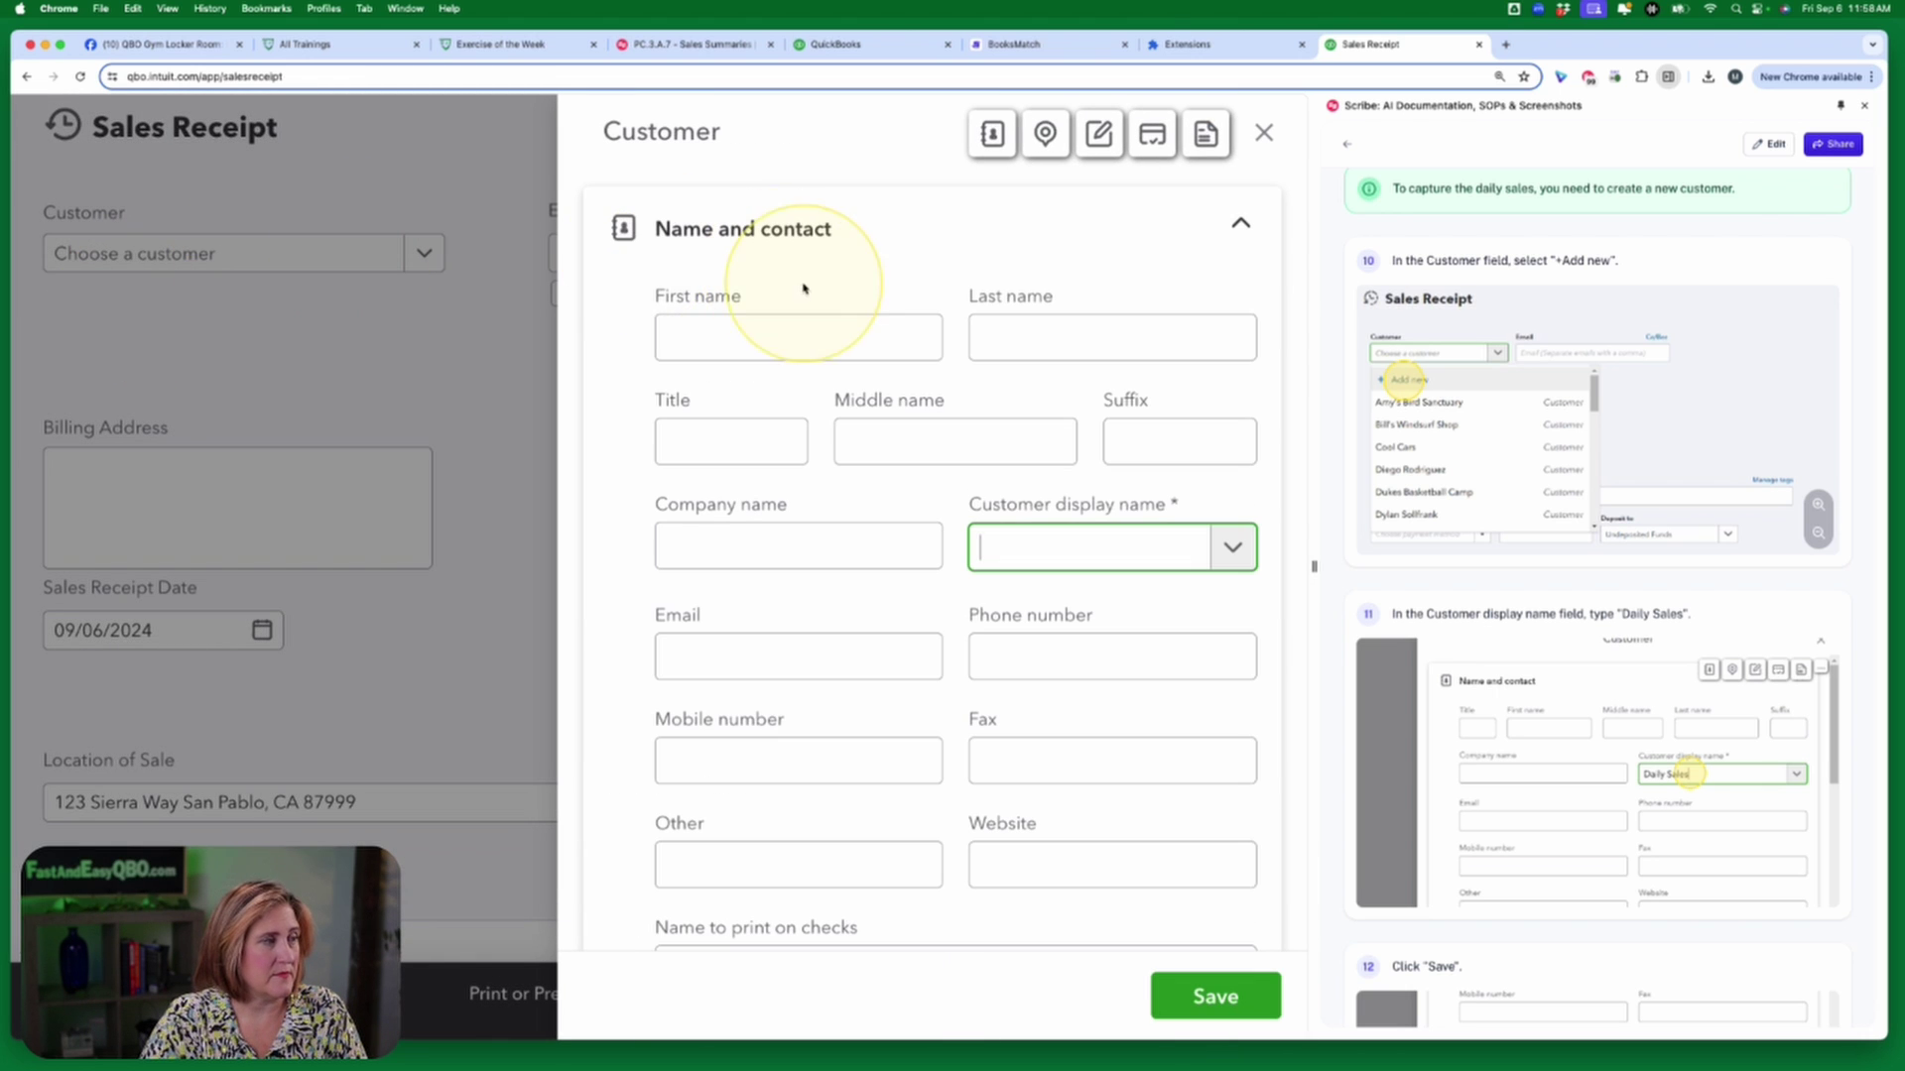
scroll(1659, 797, "down", 4)
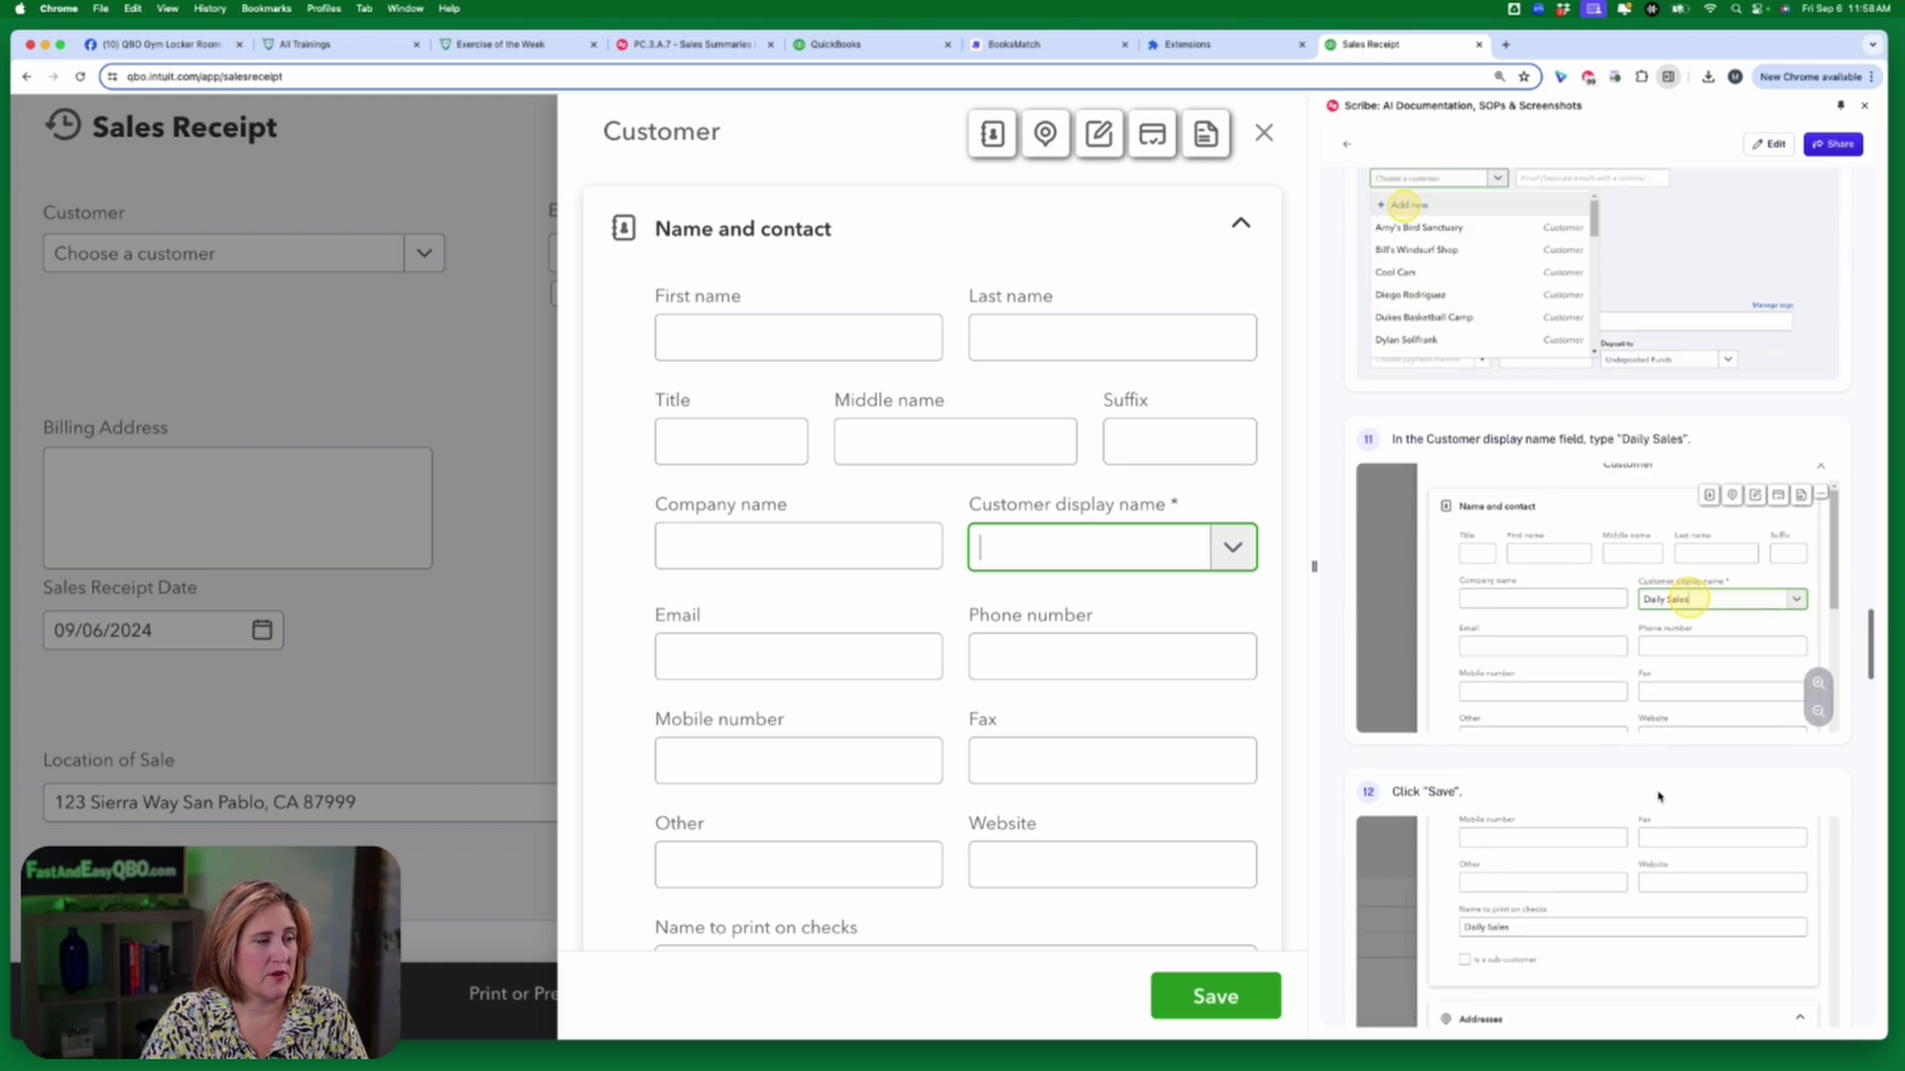
left_click(1135, 548)
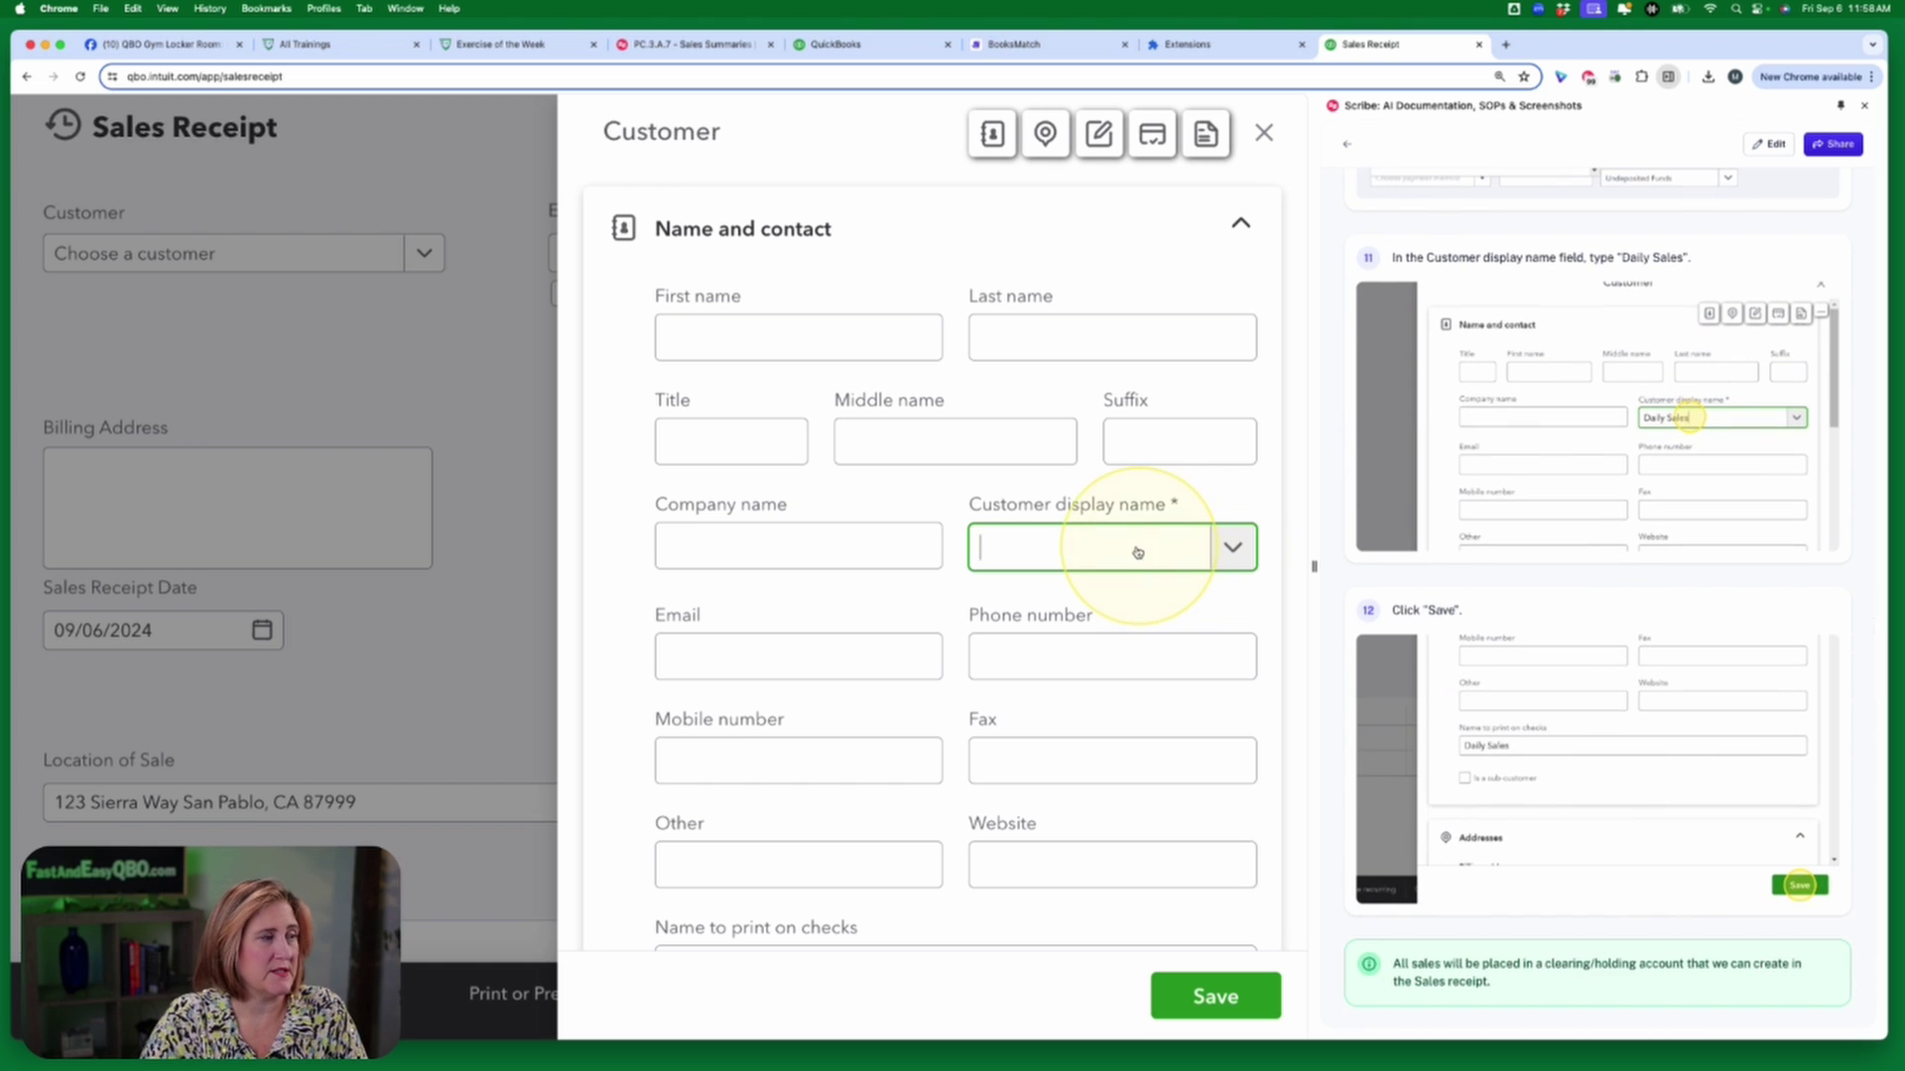
type("Daily Sales")
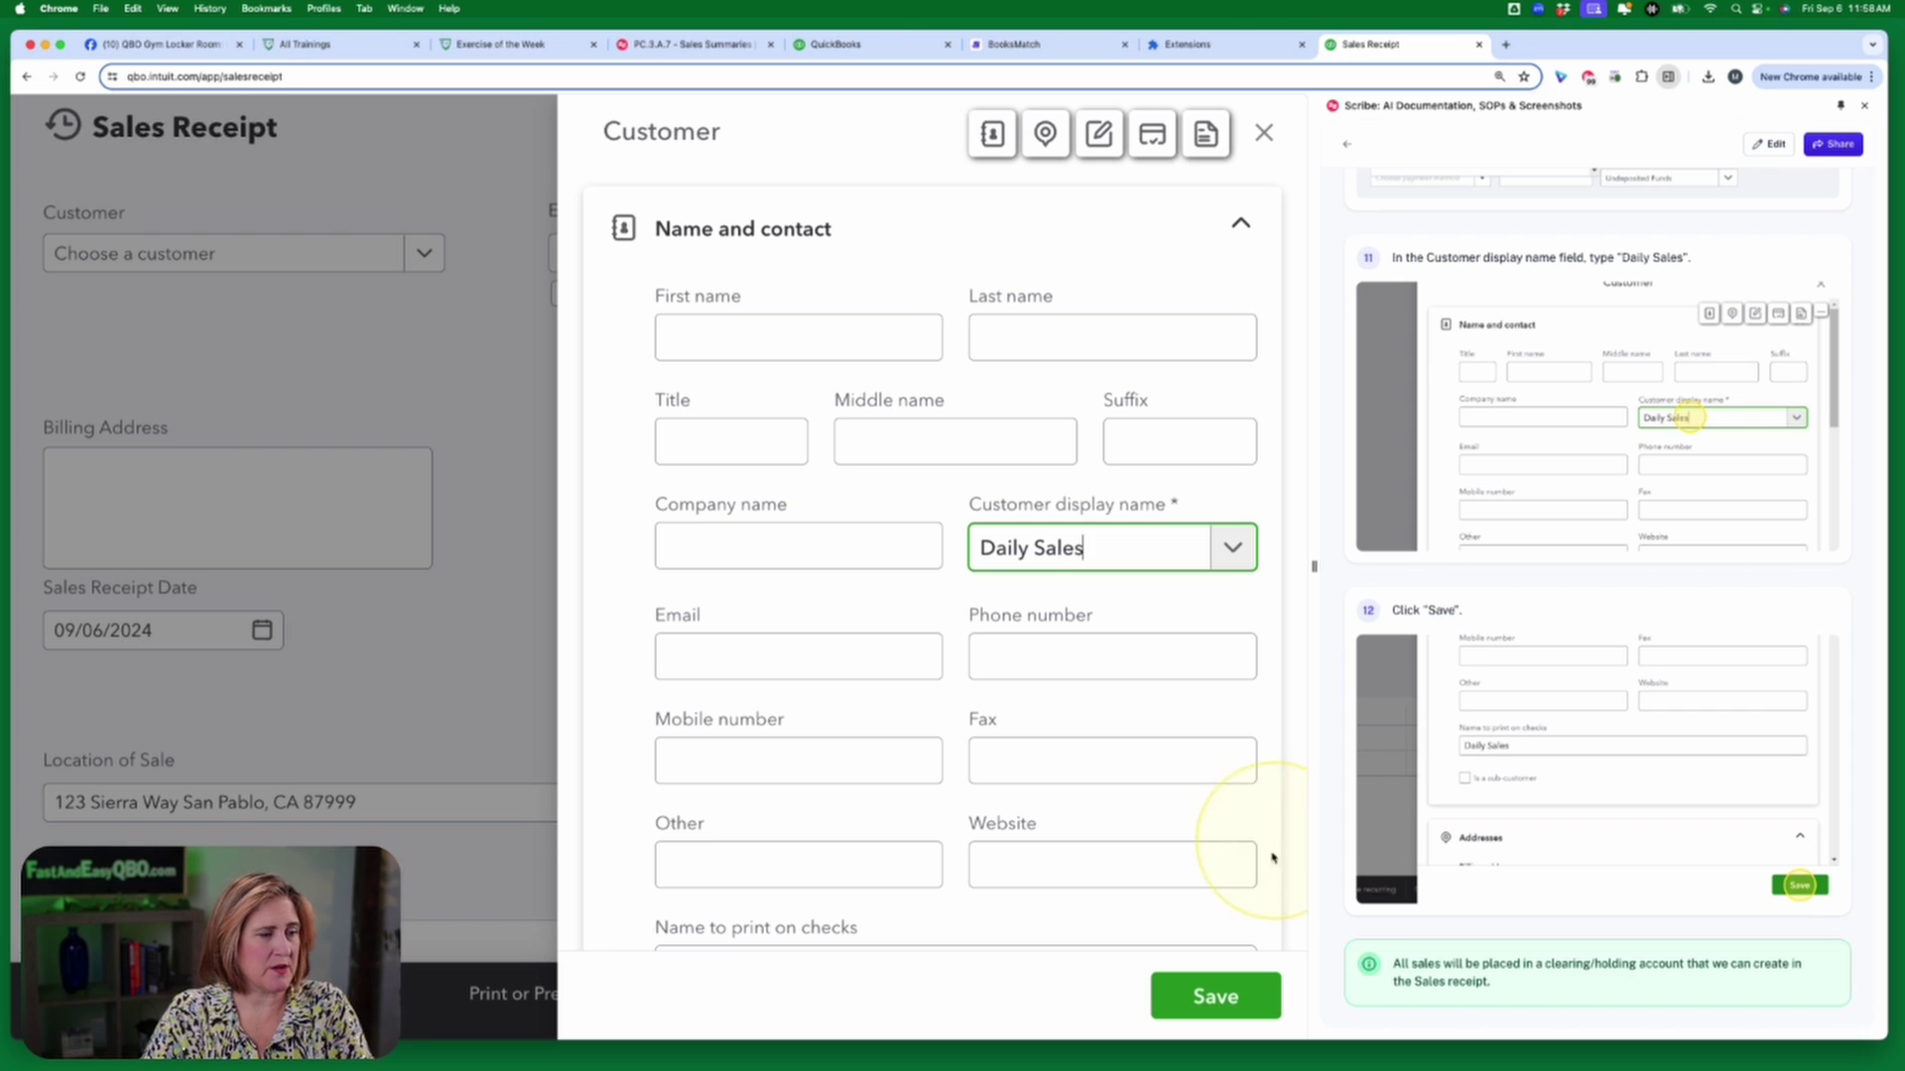
left_click(1212, 999)
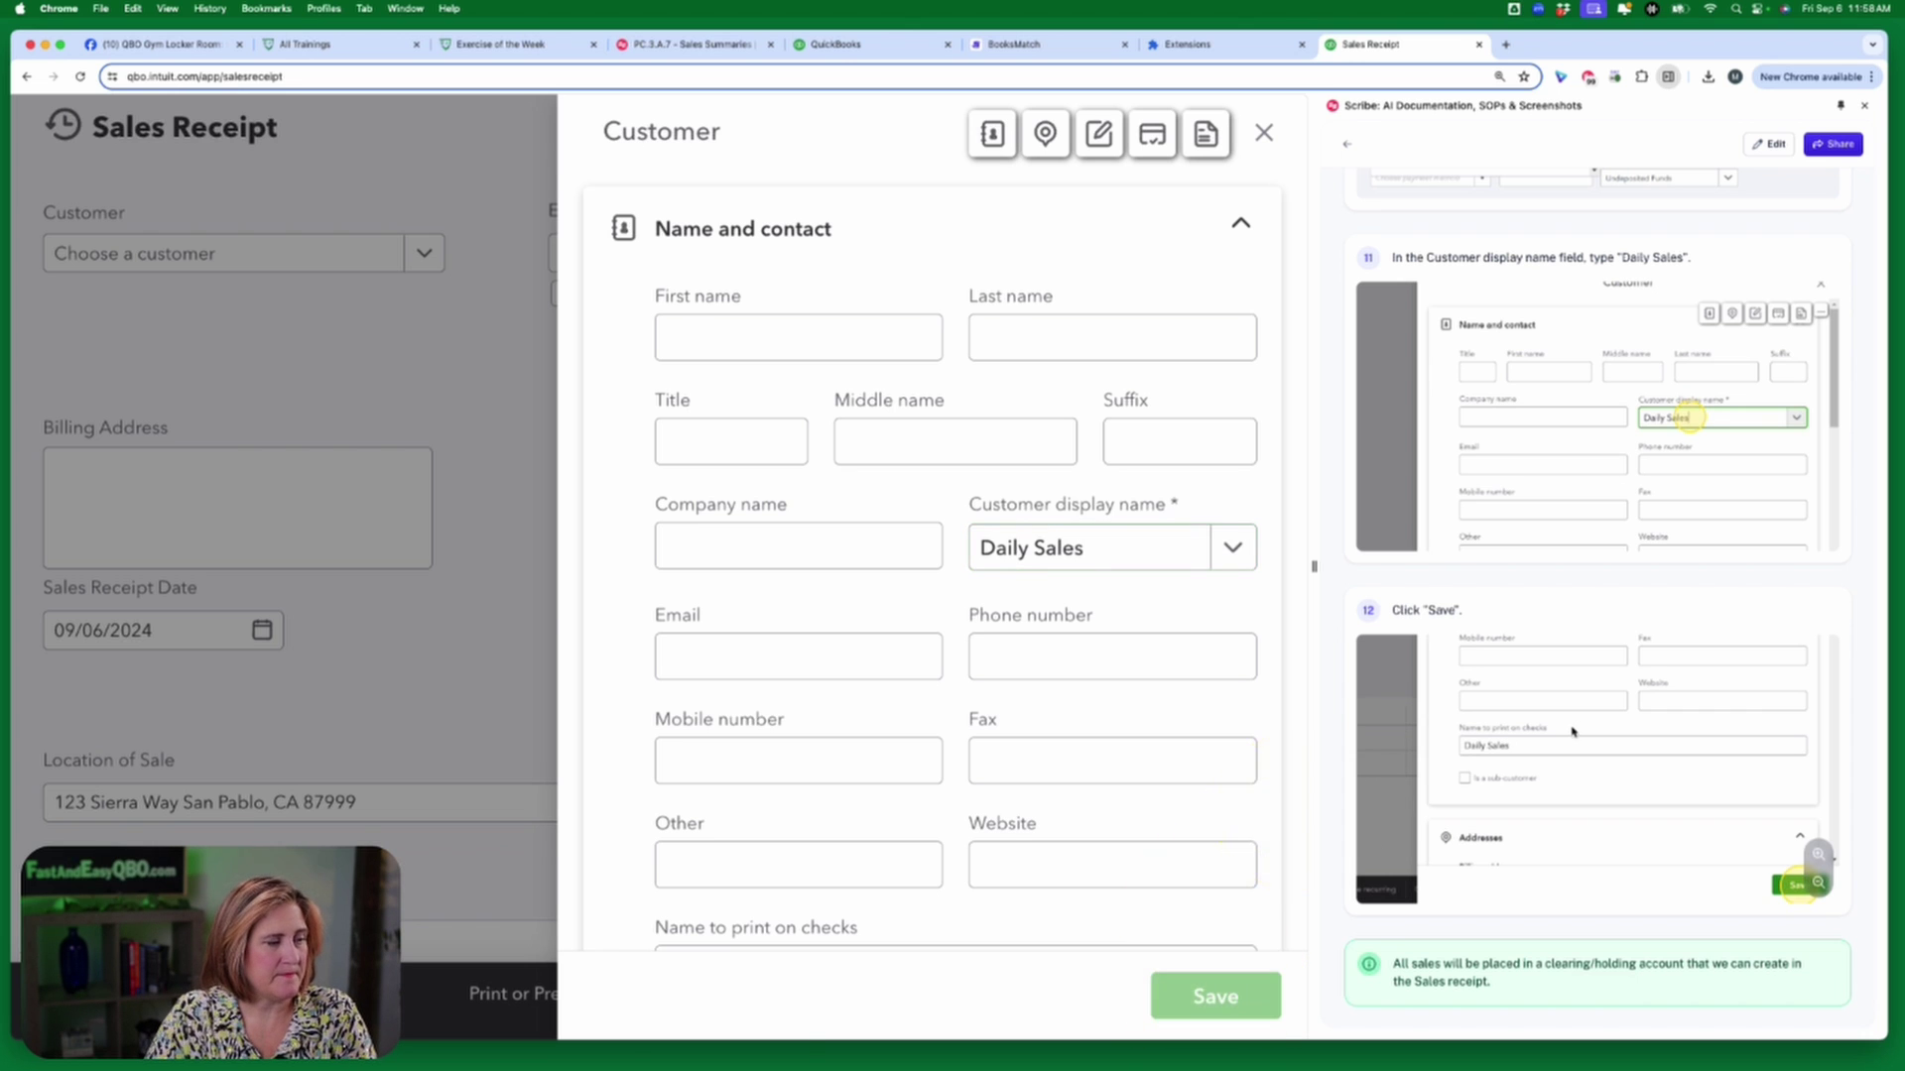
Read the guide's note on the clearing account and start adding a new account for the receipt's Deposit To field.
scroll(1686, 833, "down", 1)
scroll(1606, 818, "down", 6)
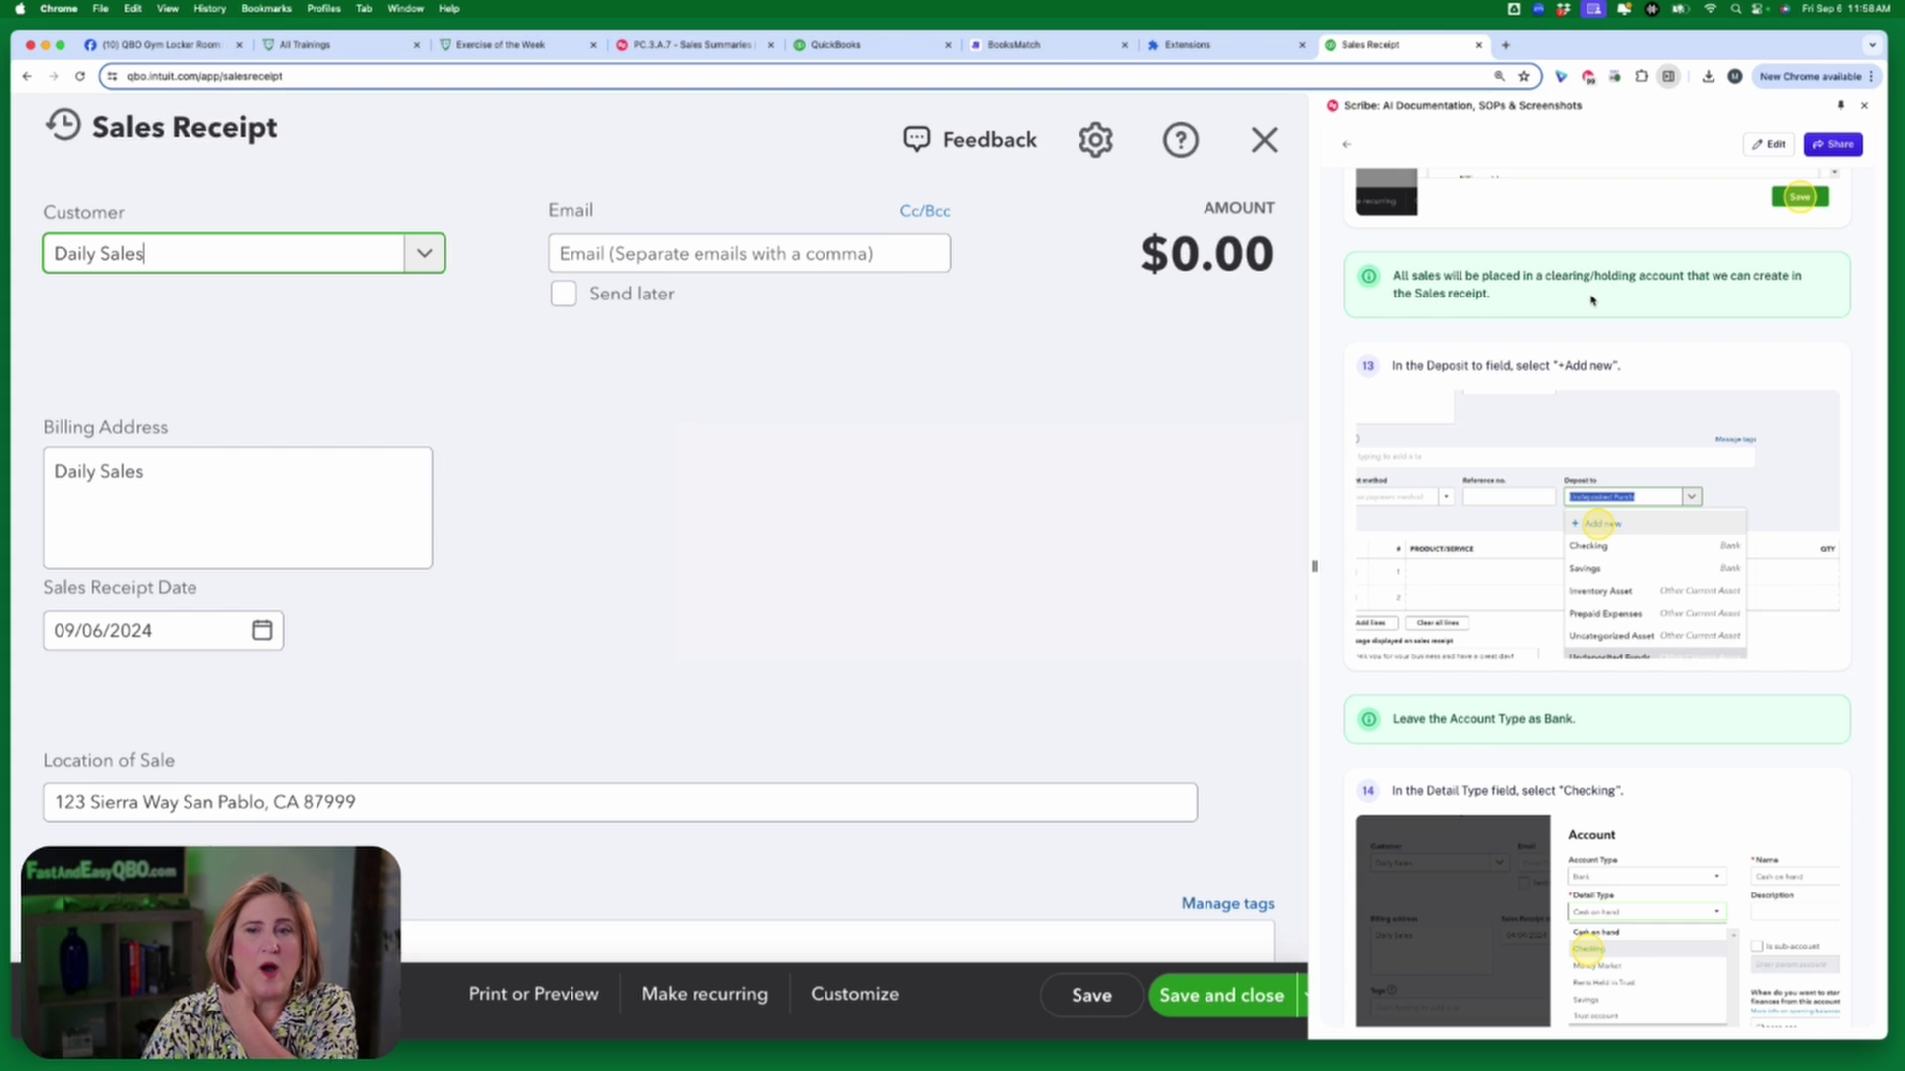
scroll(1591, 299, "down", 1)
left_click(1095, 139)
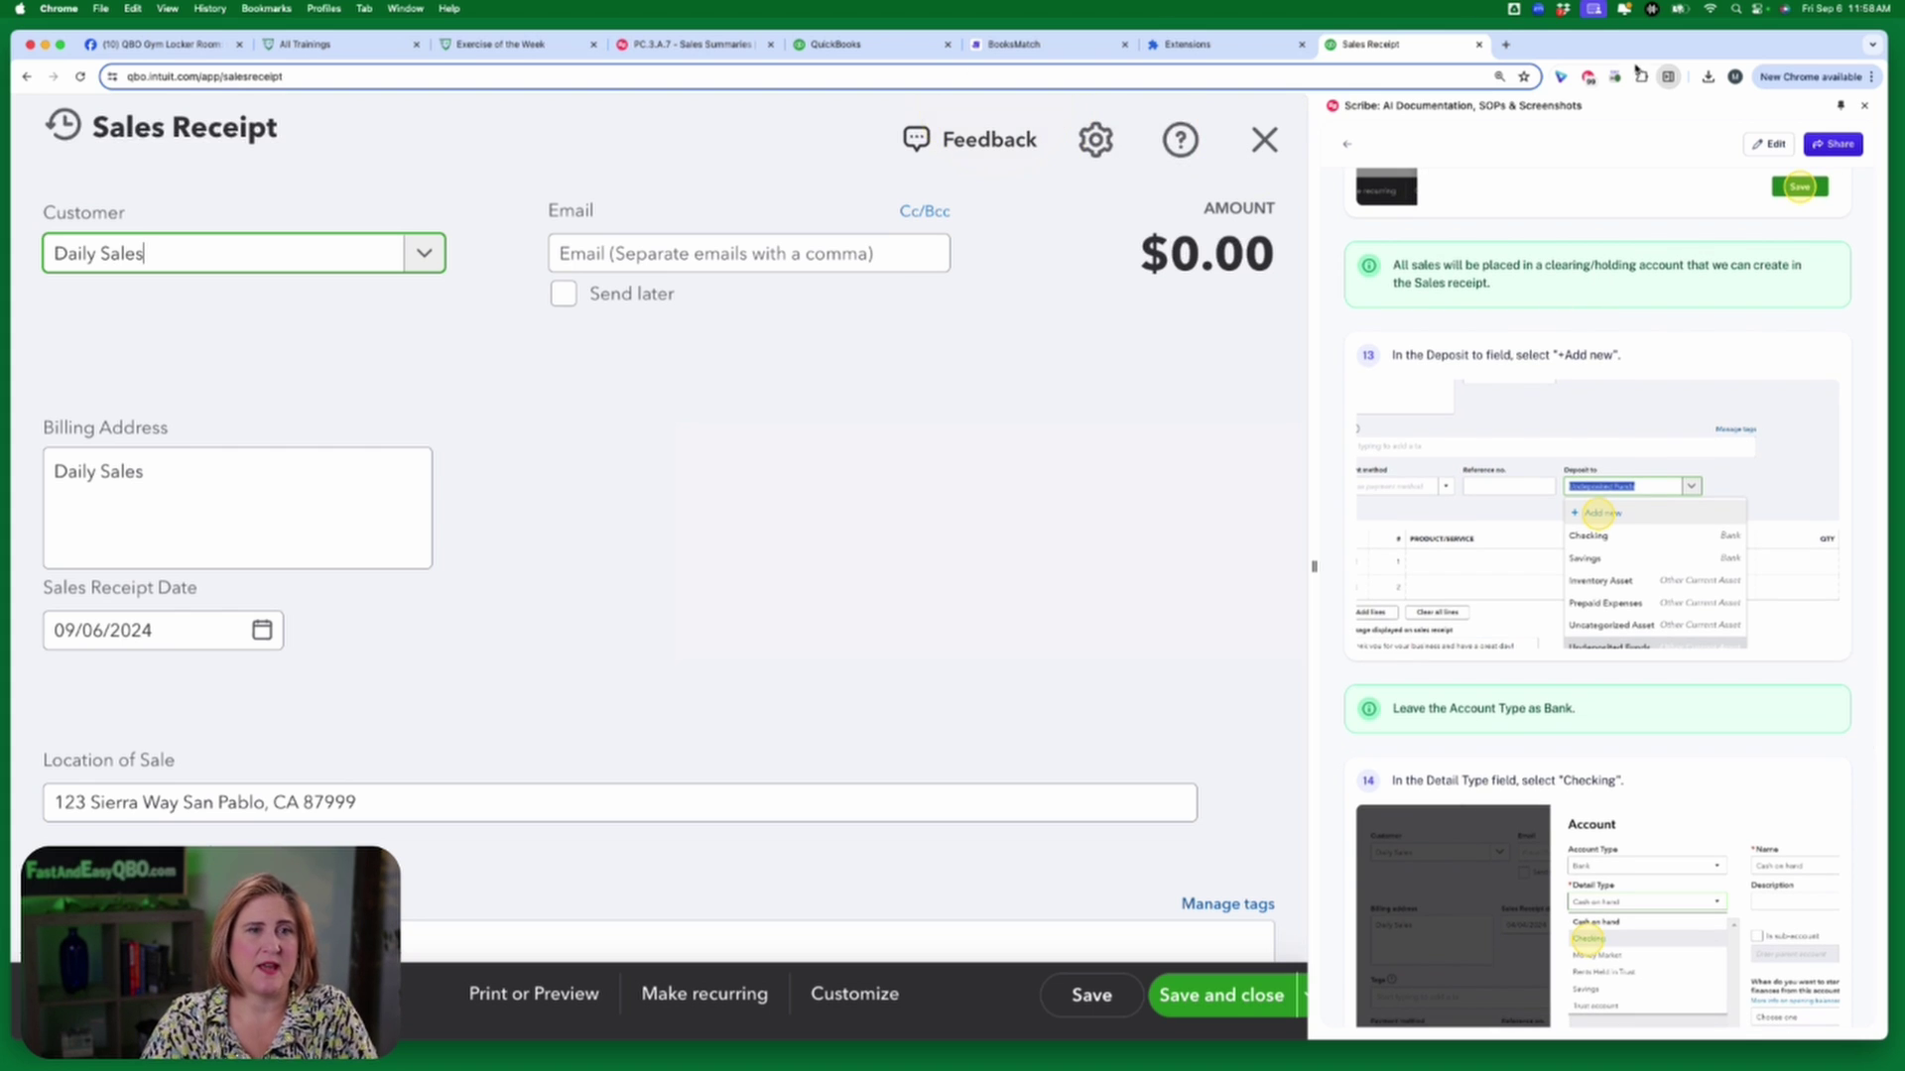
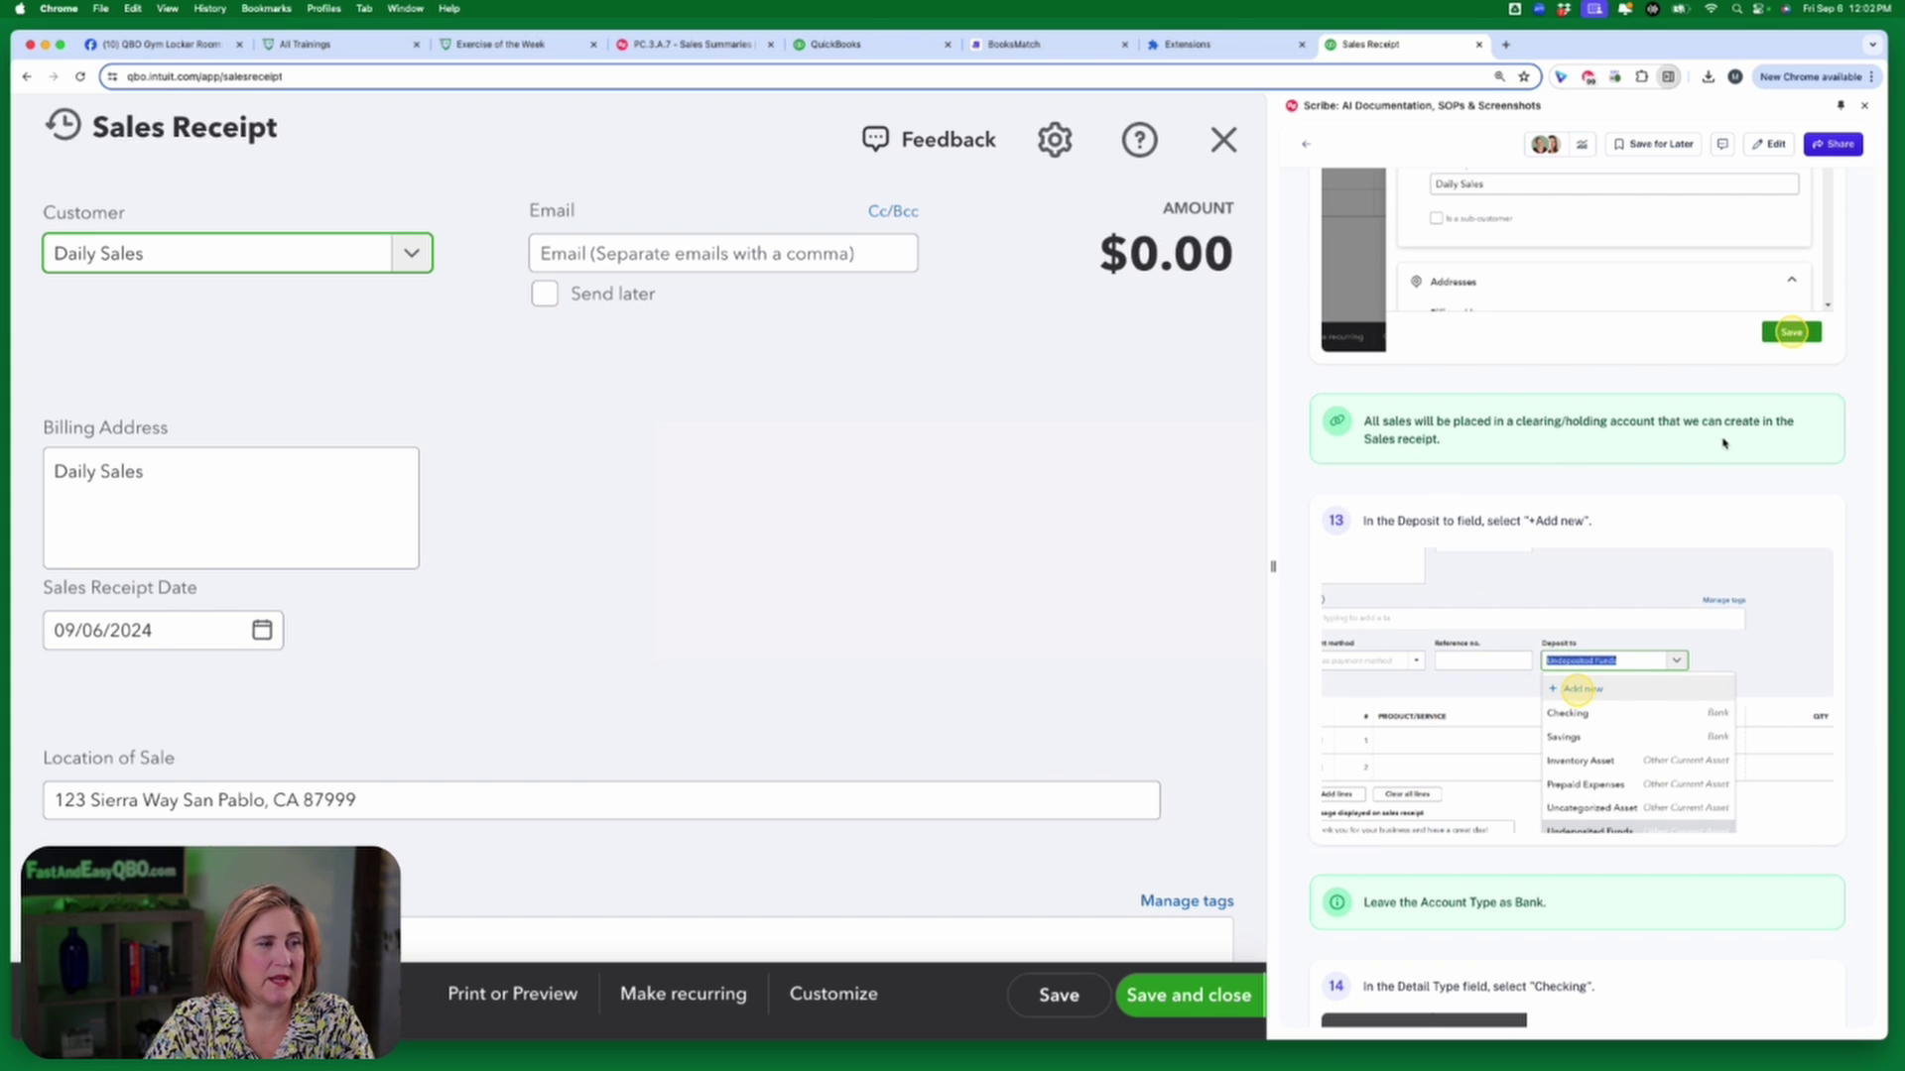
scroll(1722, 441, "down", 2)
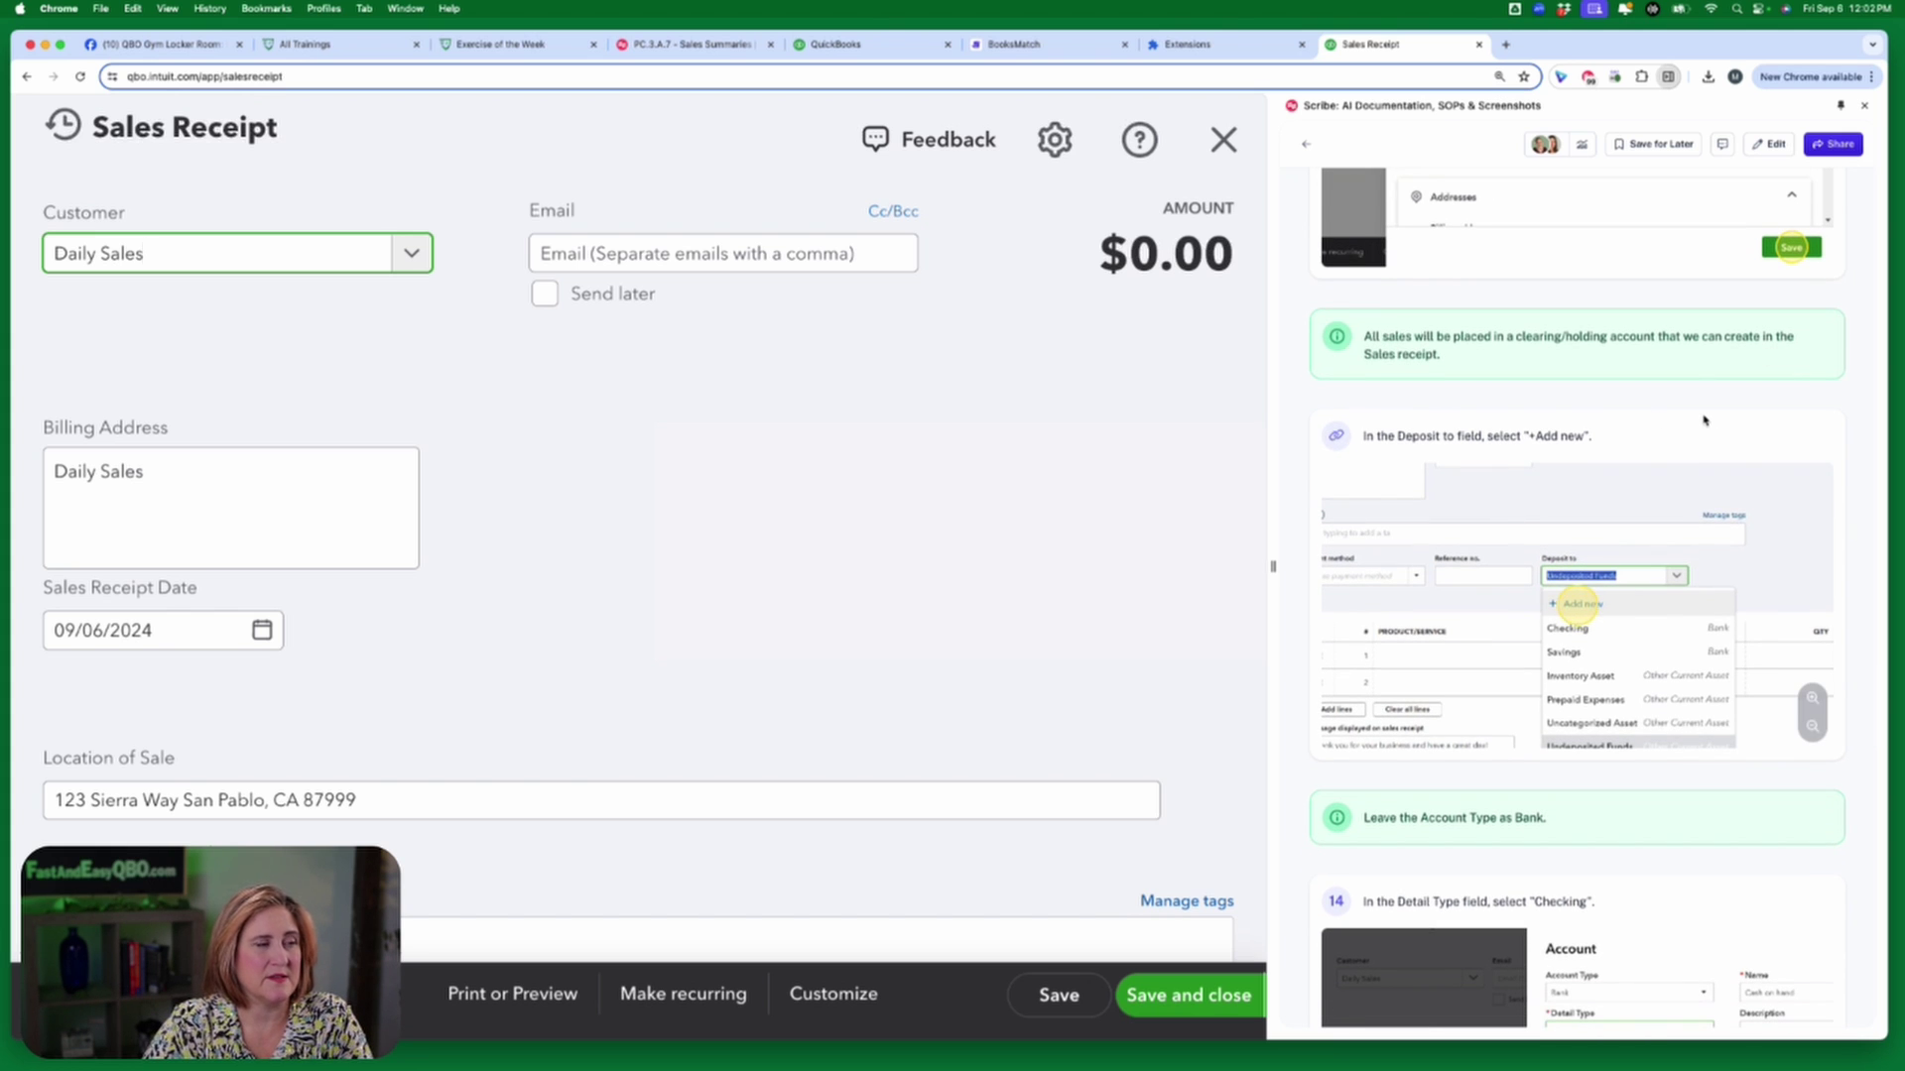
scroll(1704, 421, "down", 3)
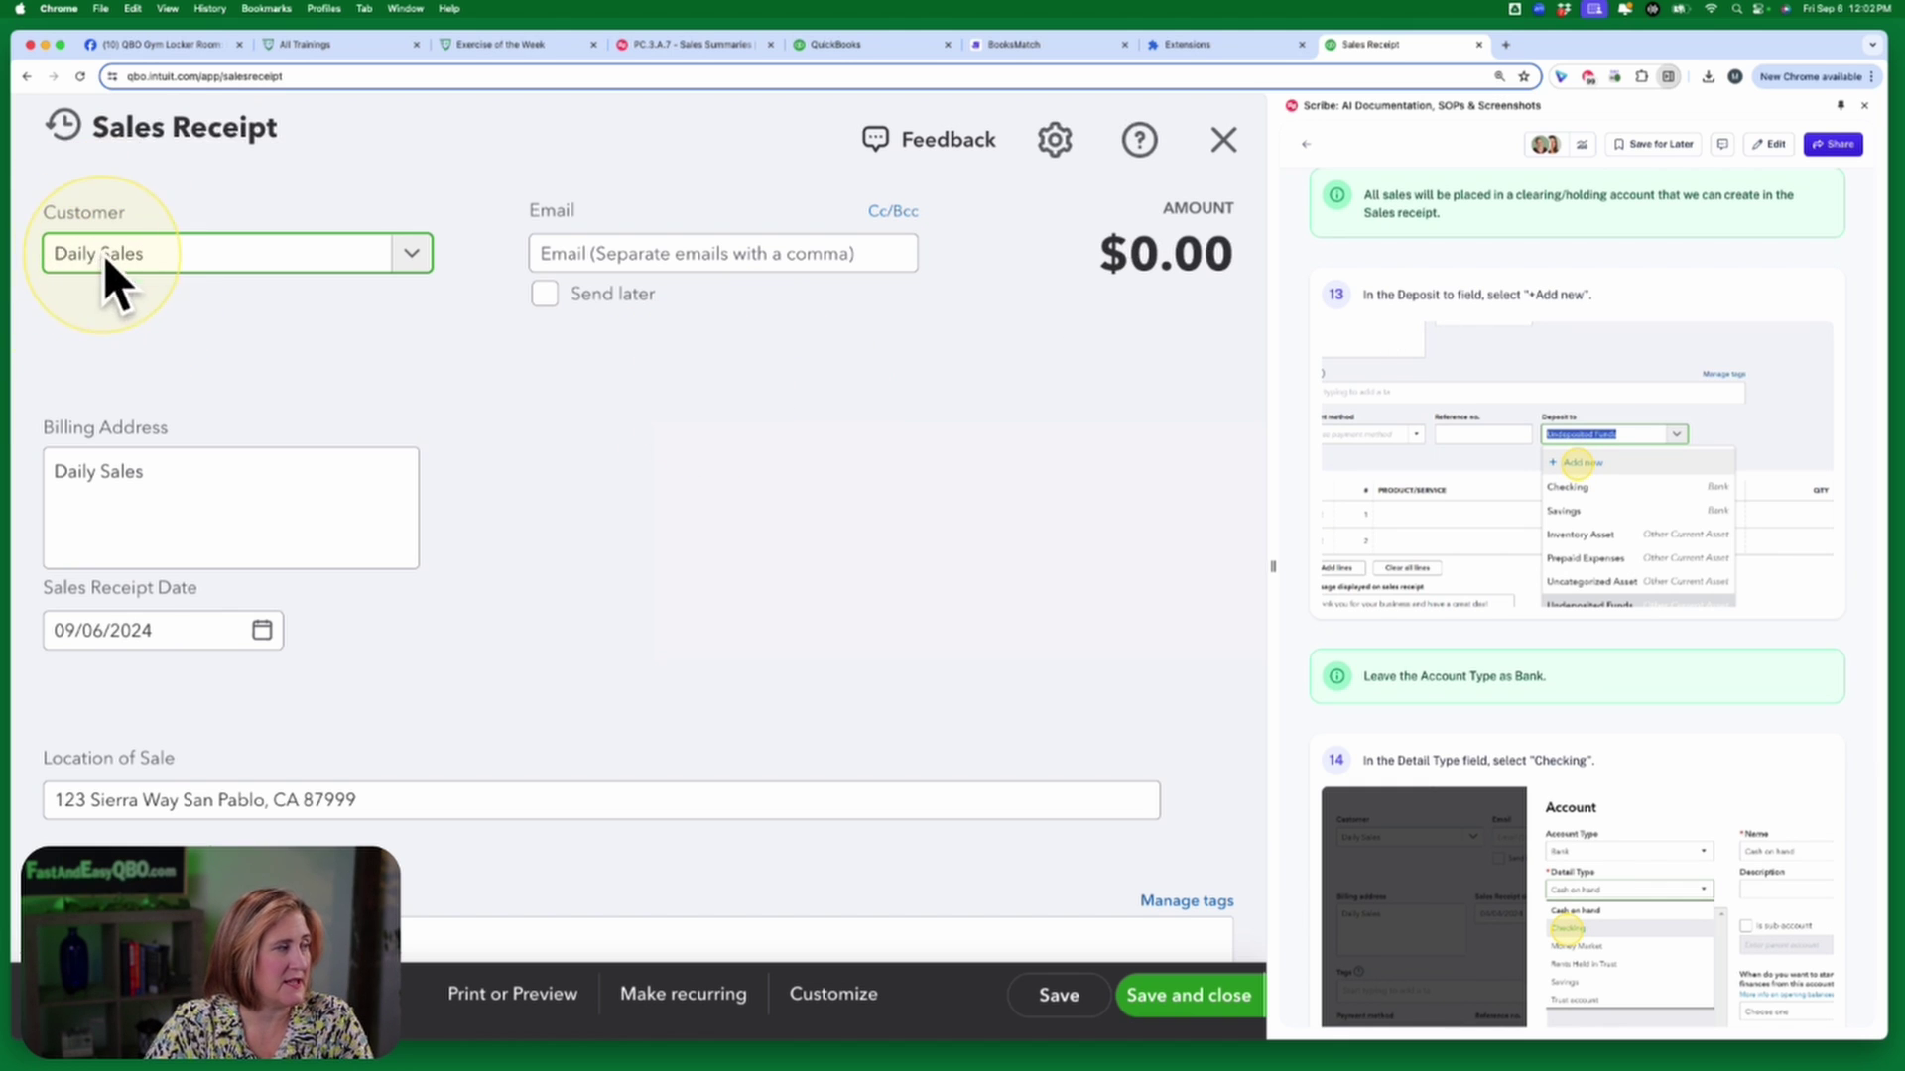
scroll(544, 477, "down", 3)
scroll(544, 477, "down", 10)
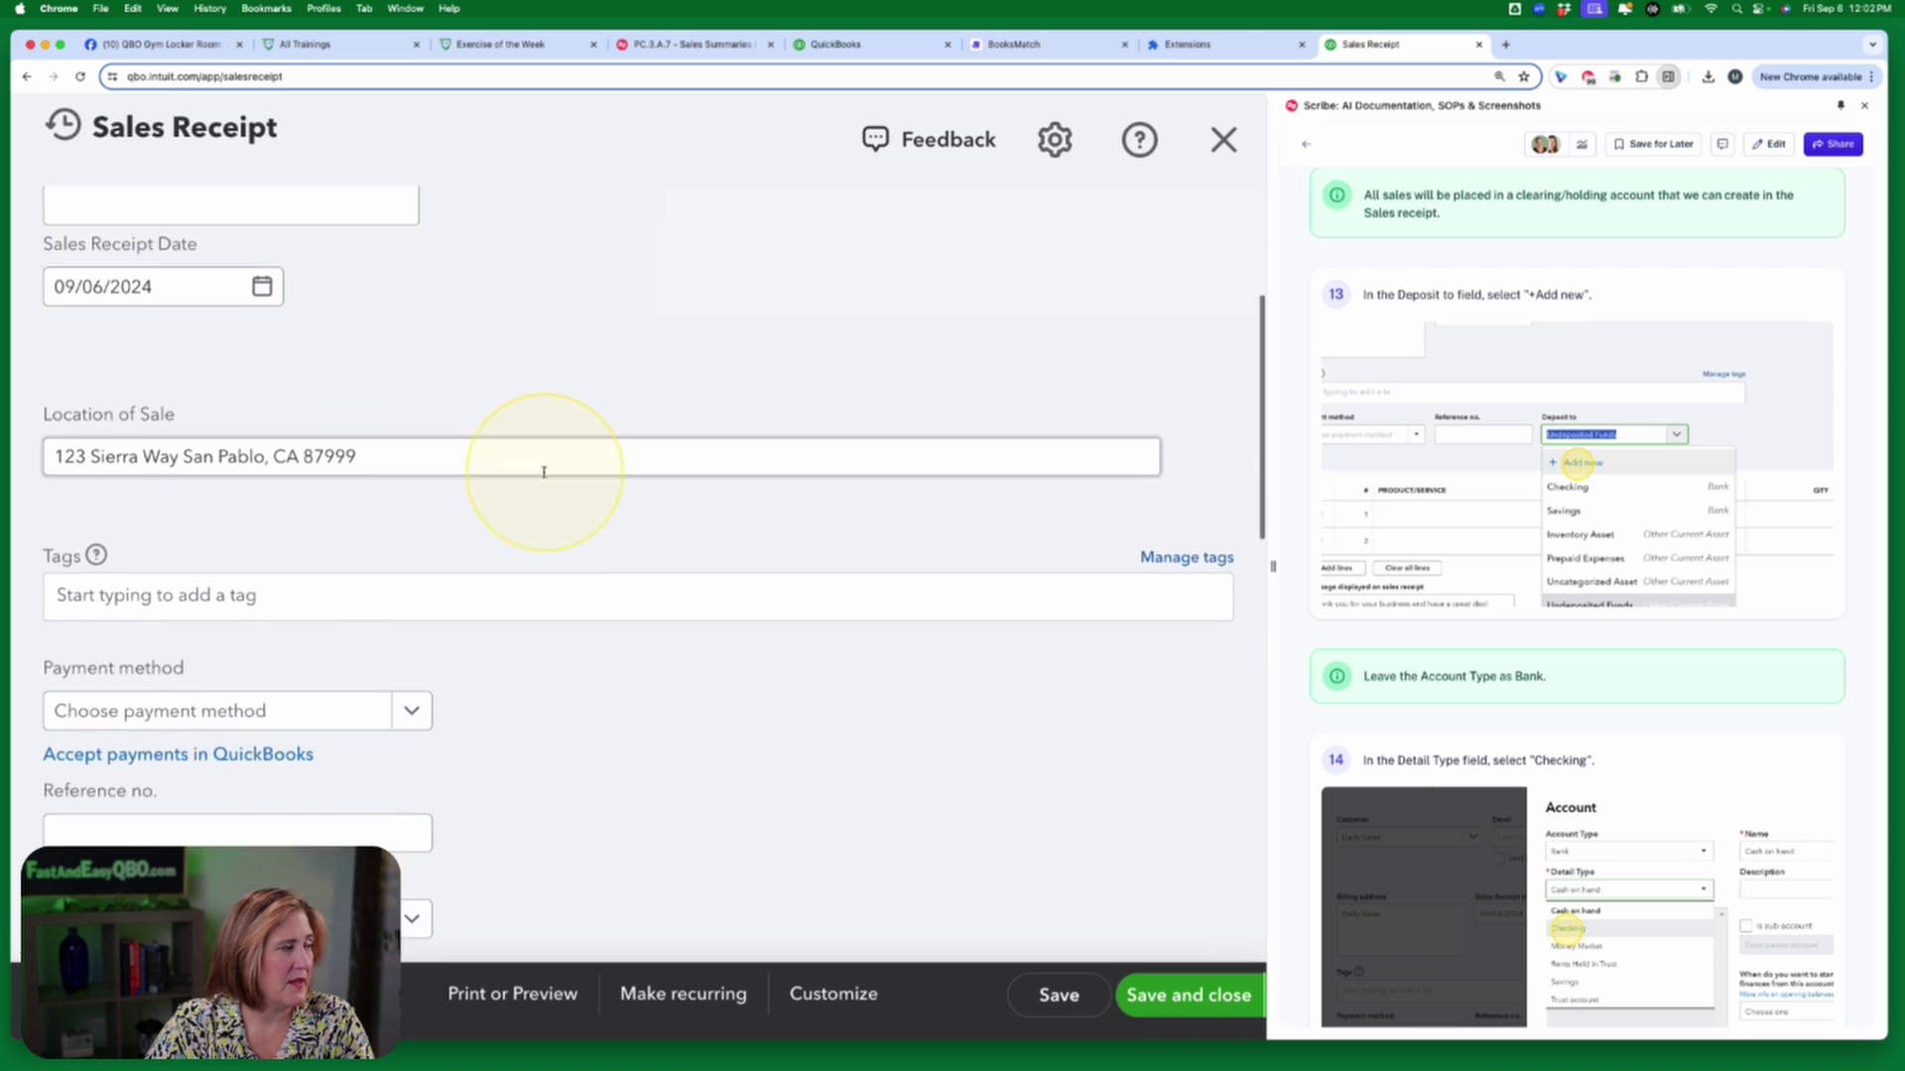
scroll(545, 477, "down", 2)
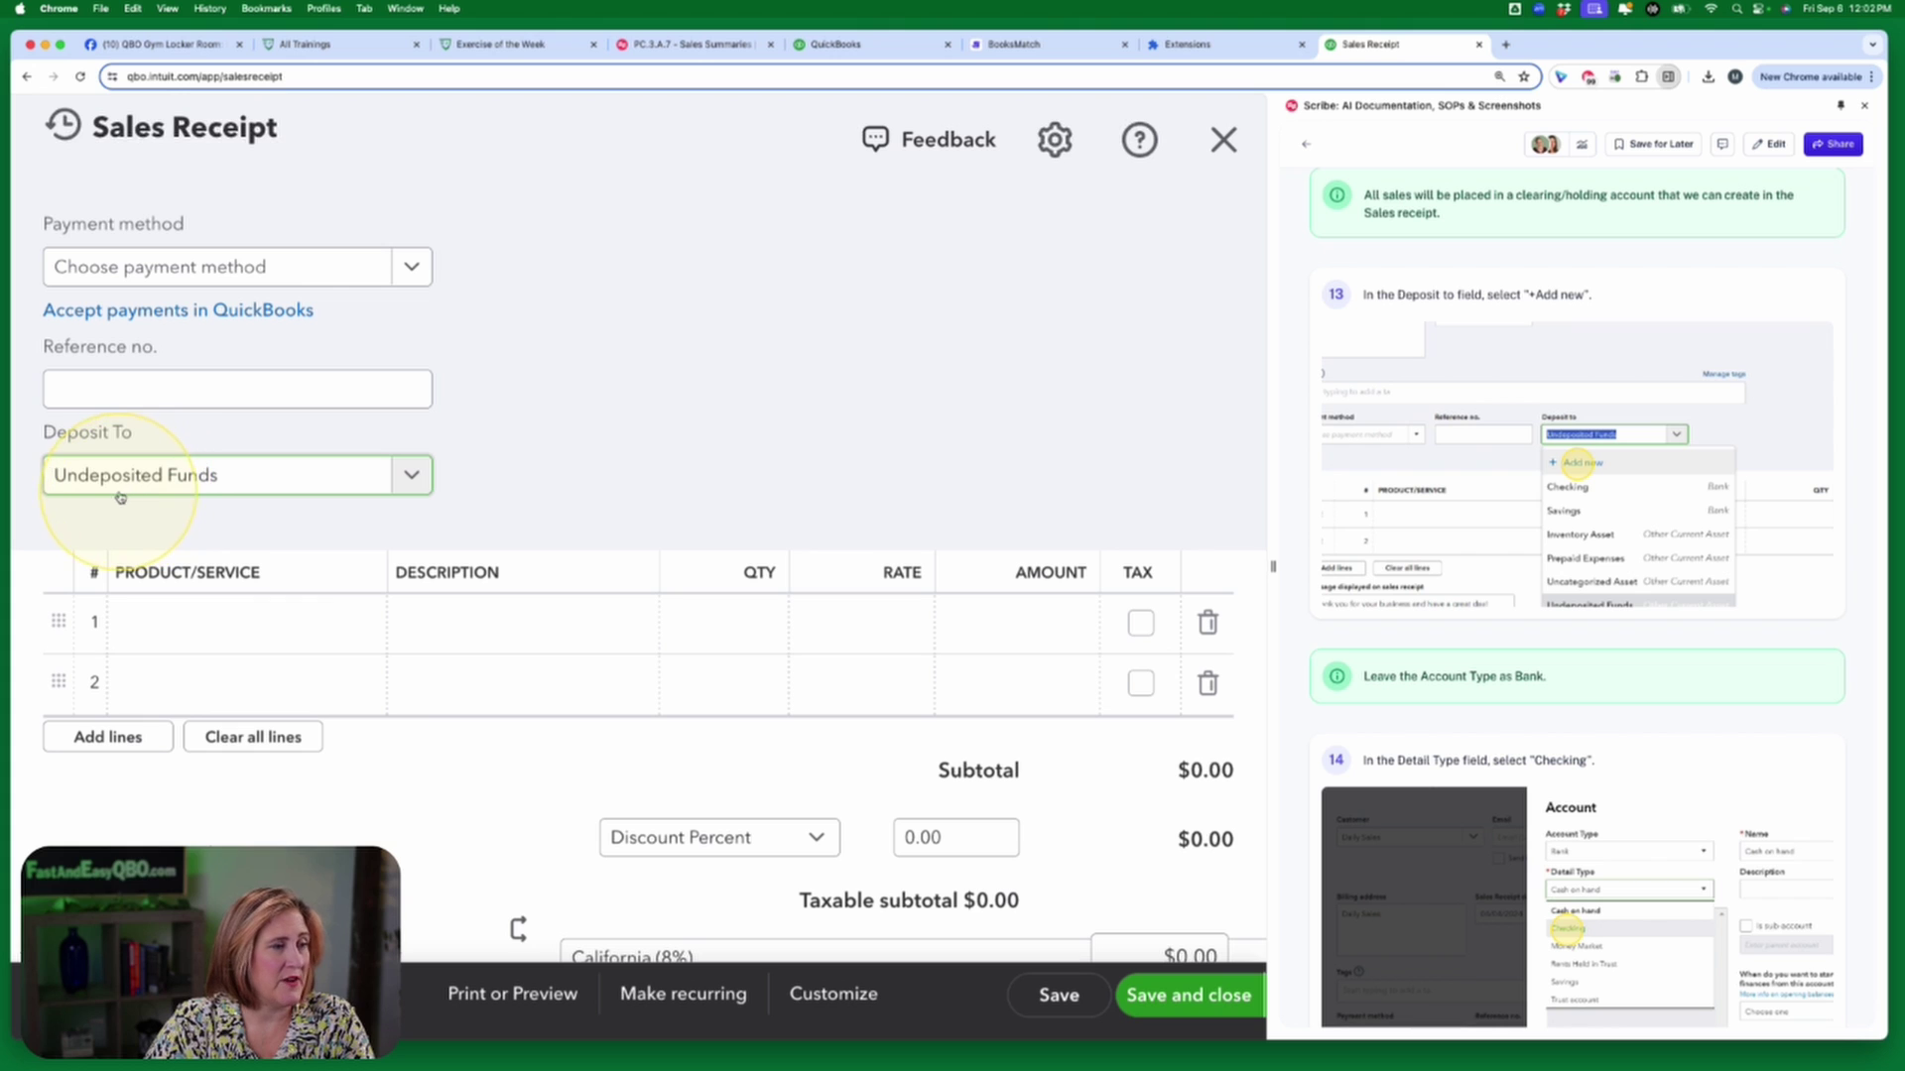
left_click(411, 475)
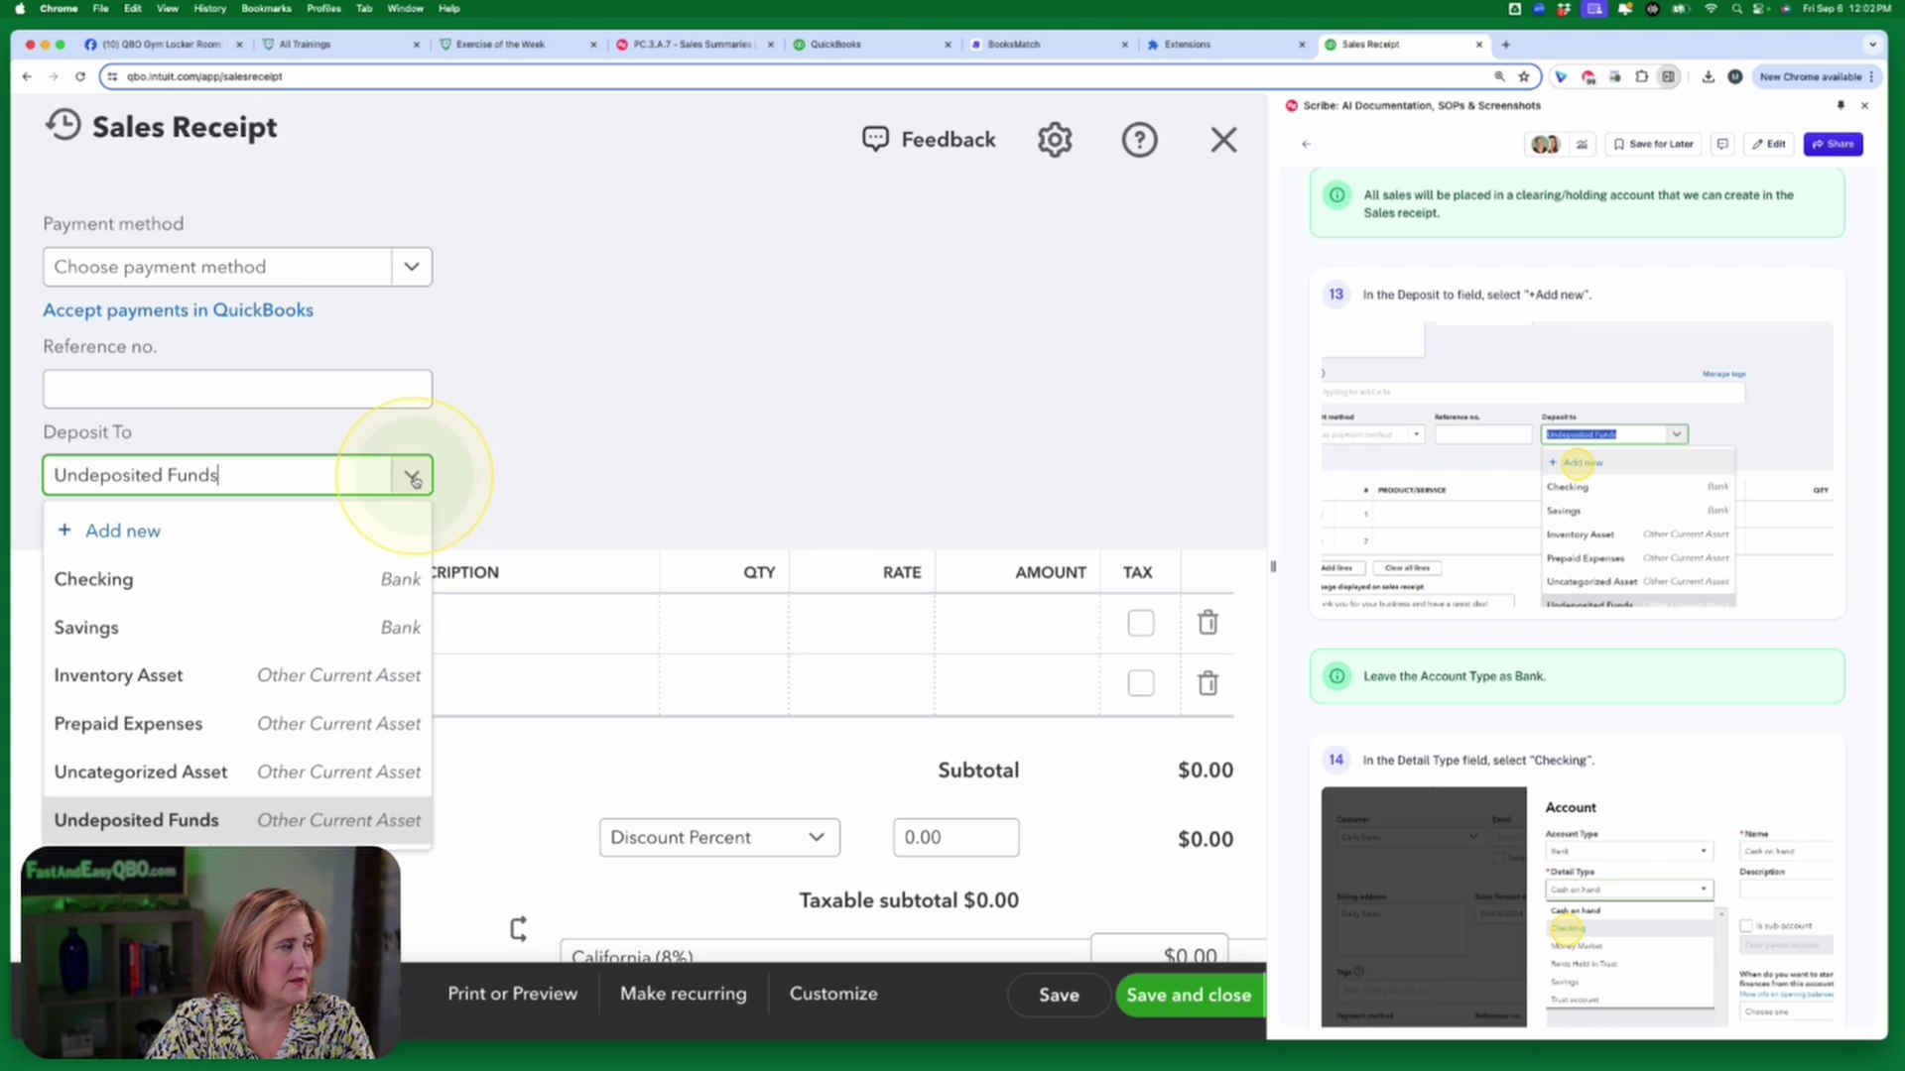
left_click(188, 532)
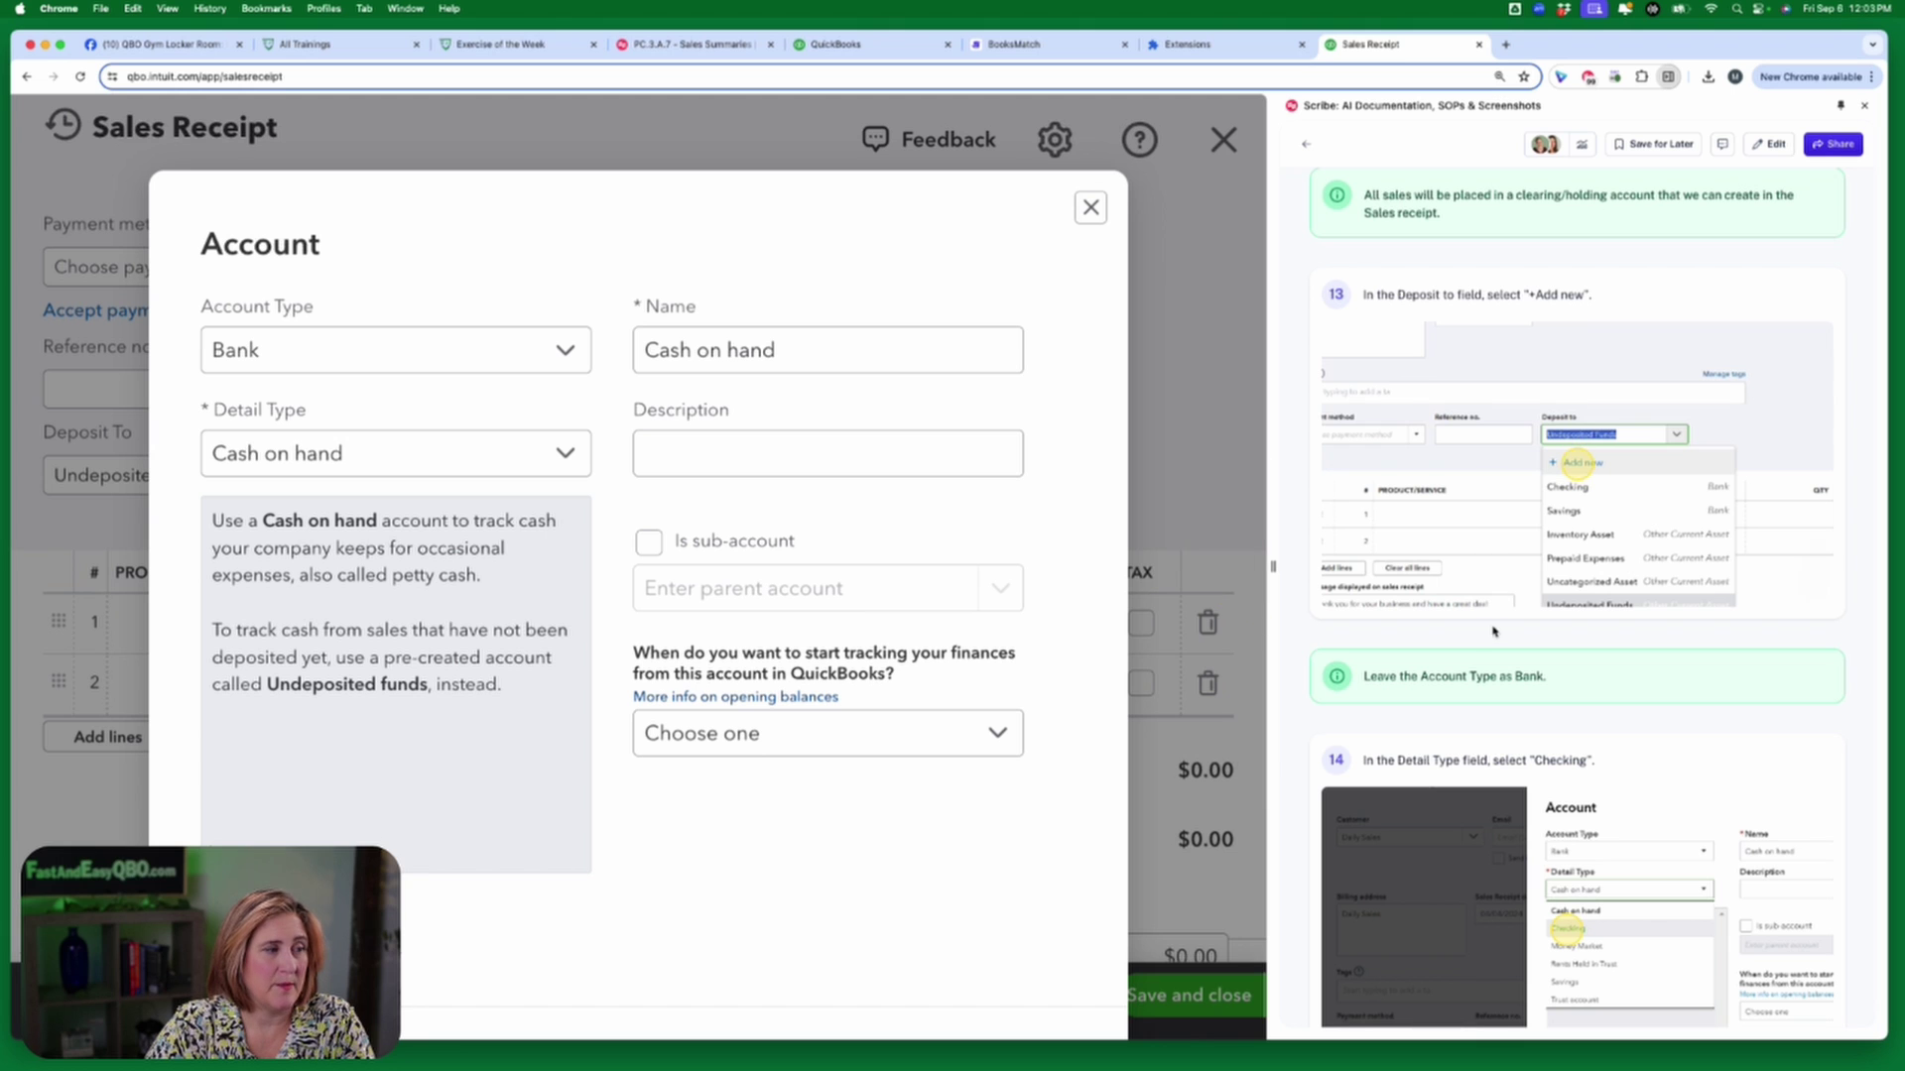
Set the new account's detail type to Checking, as the guide directs, keeping Bank as the account type.
scroll(1492, 629, "down", 10)
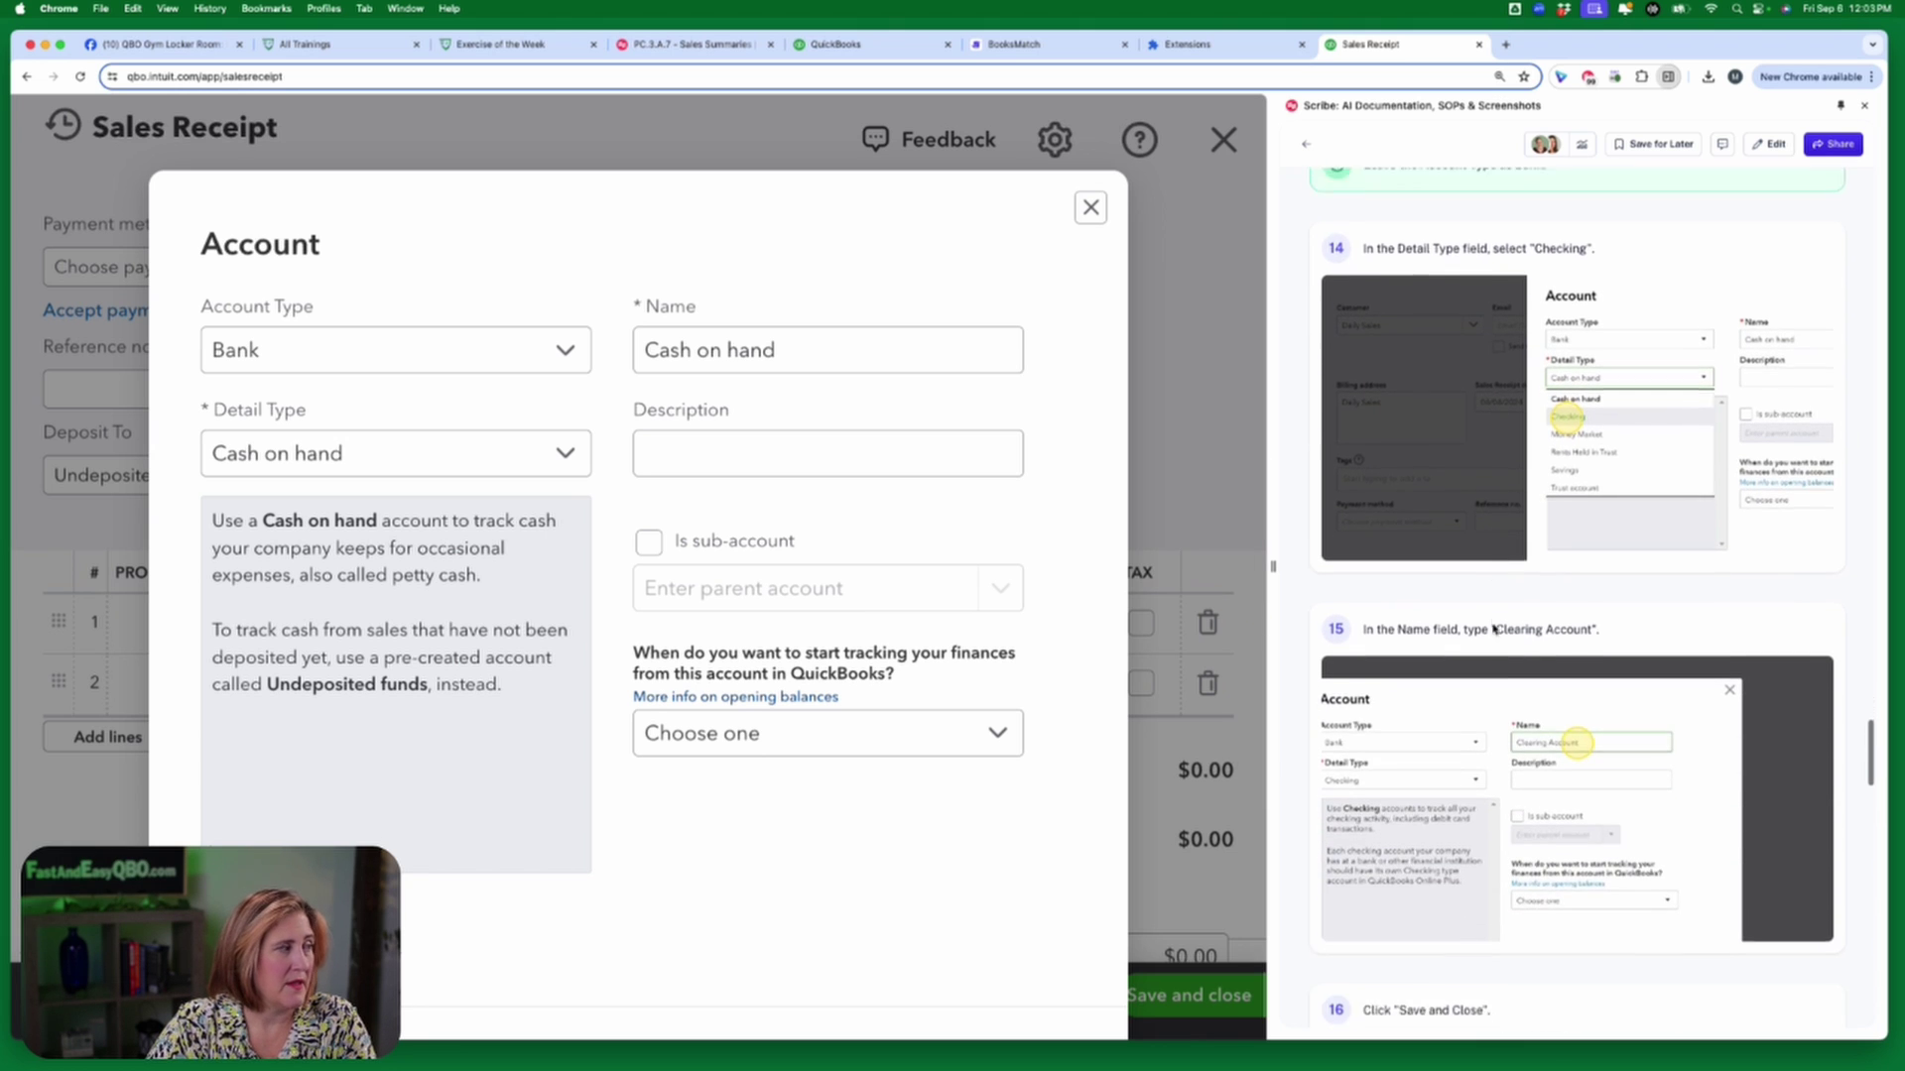
scroll(1494, 629, "up", 2)
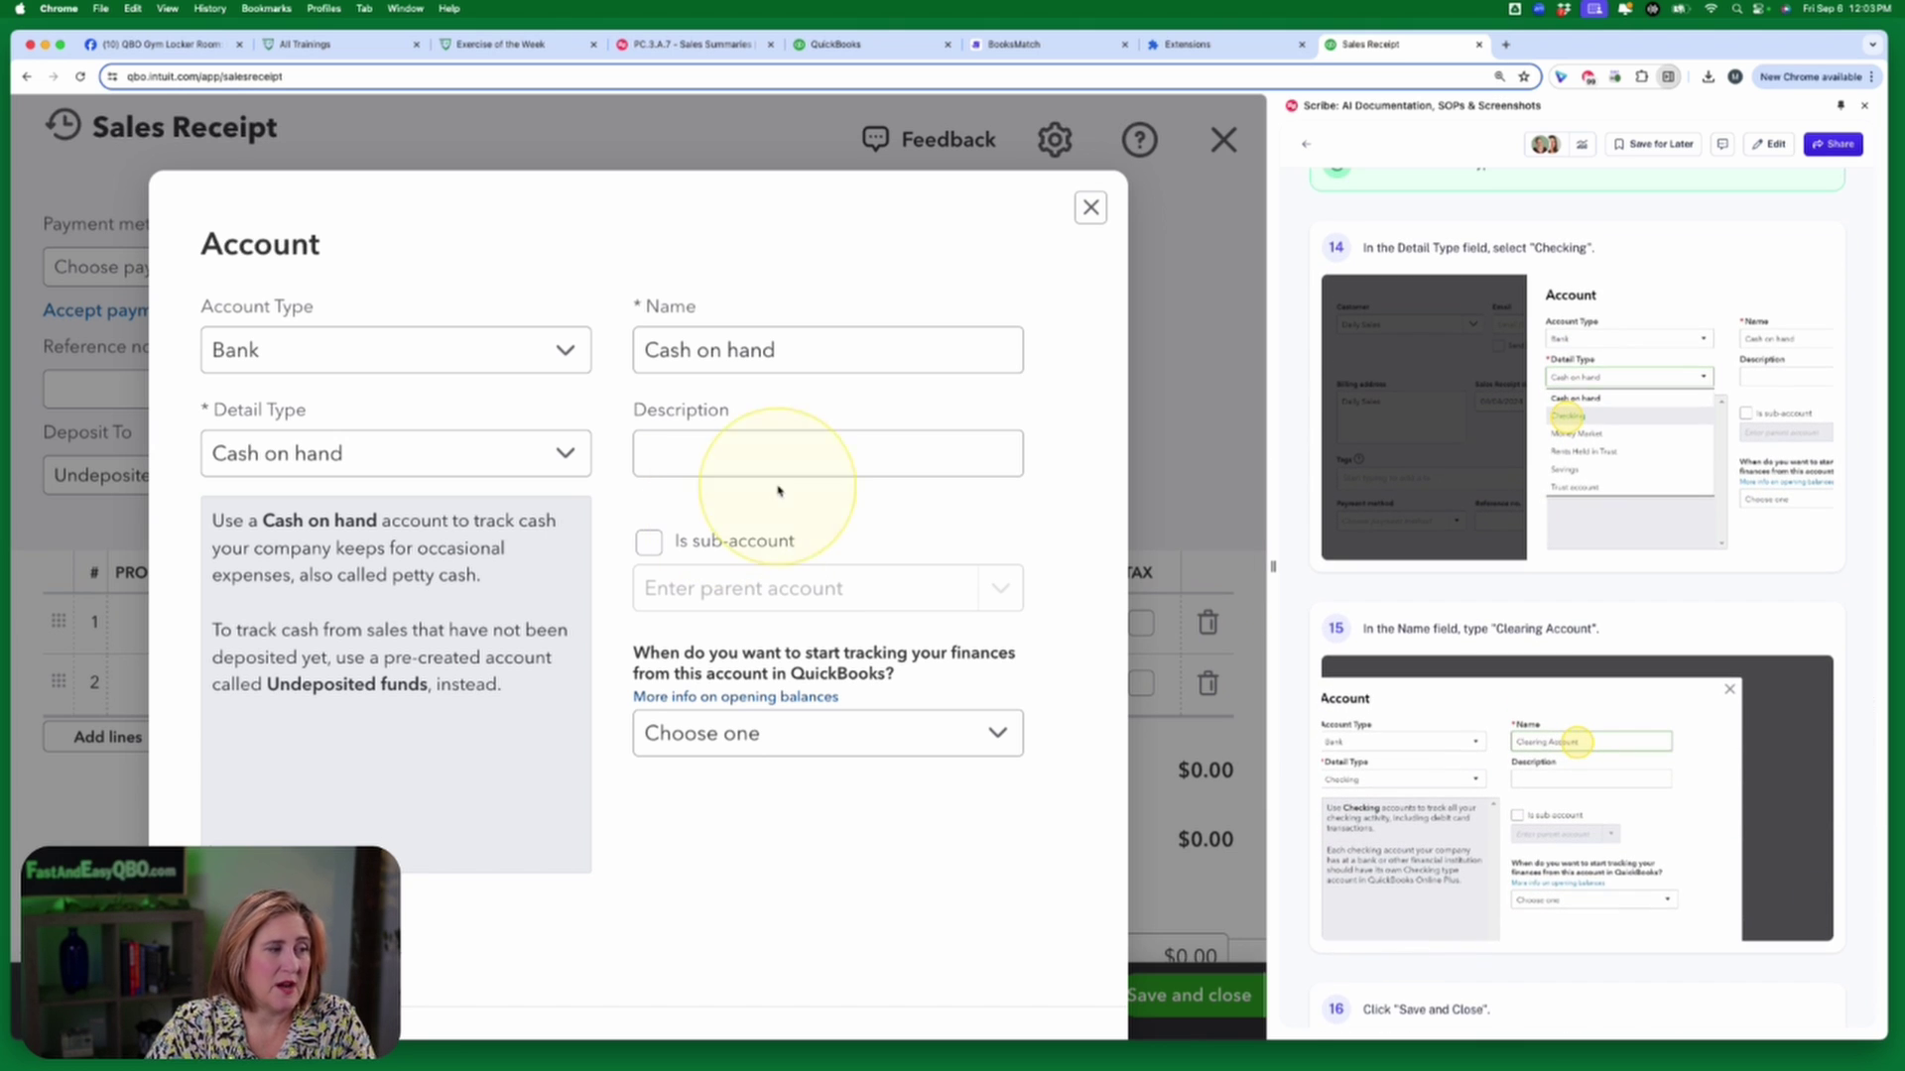
left_click(576, 455)
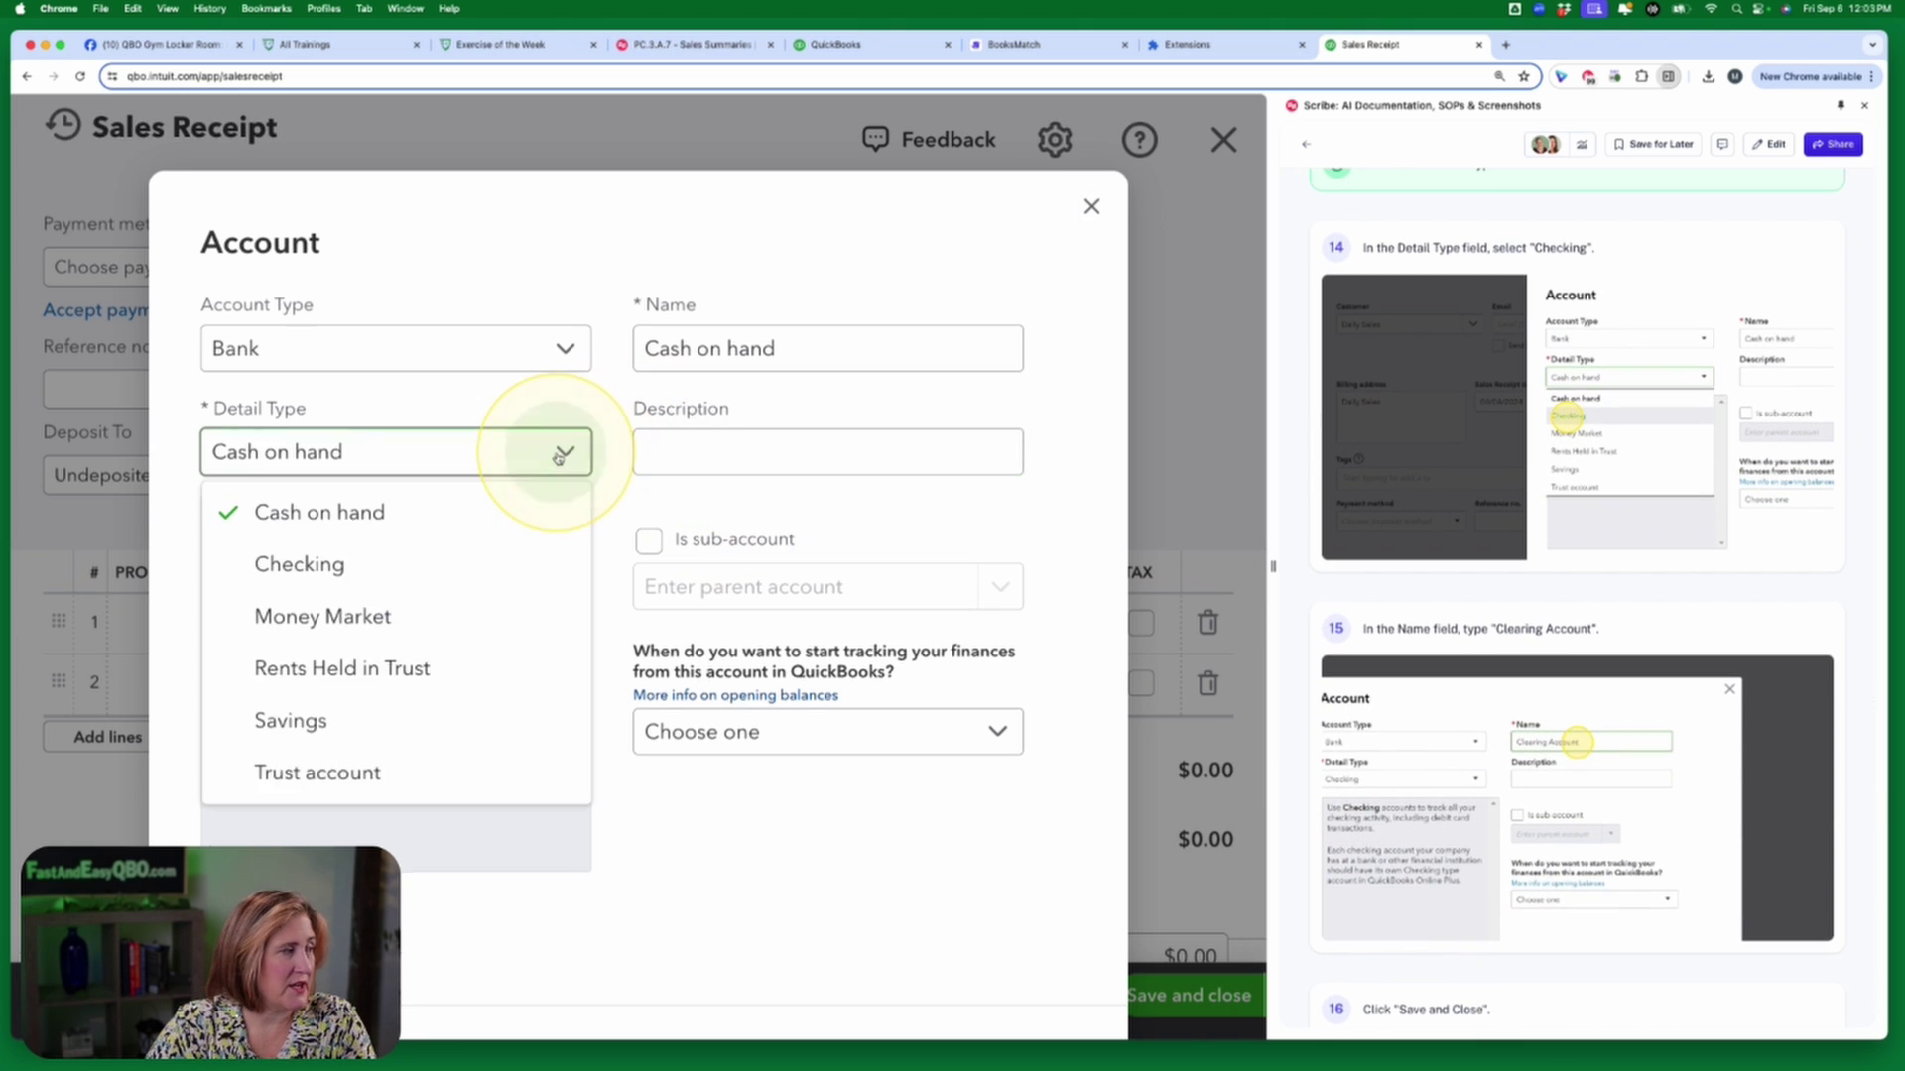
left_click(309, 565)
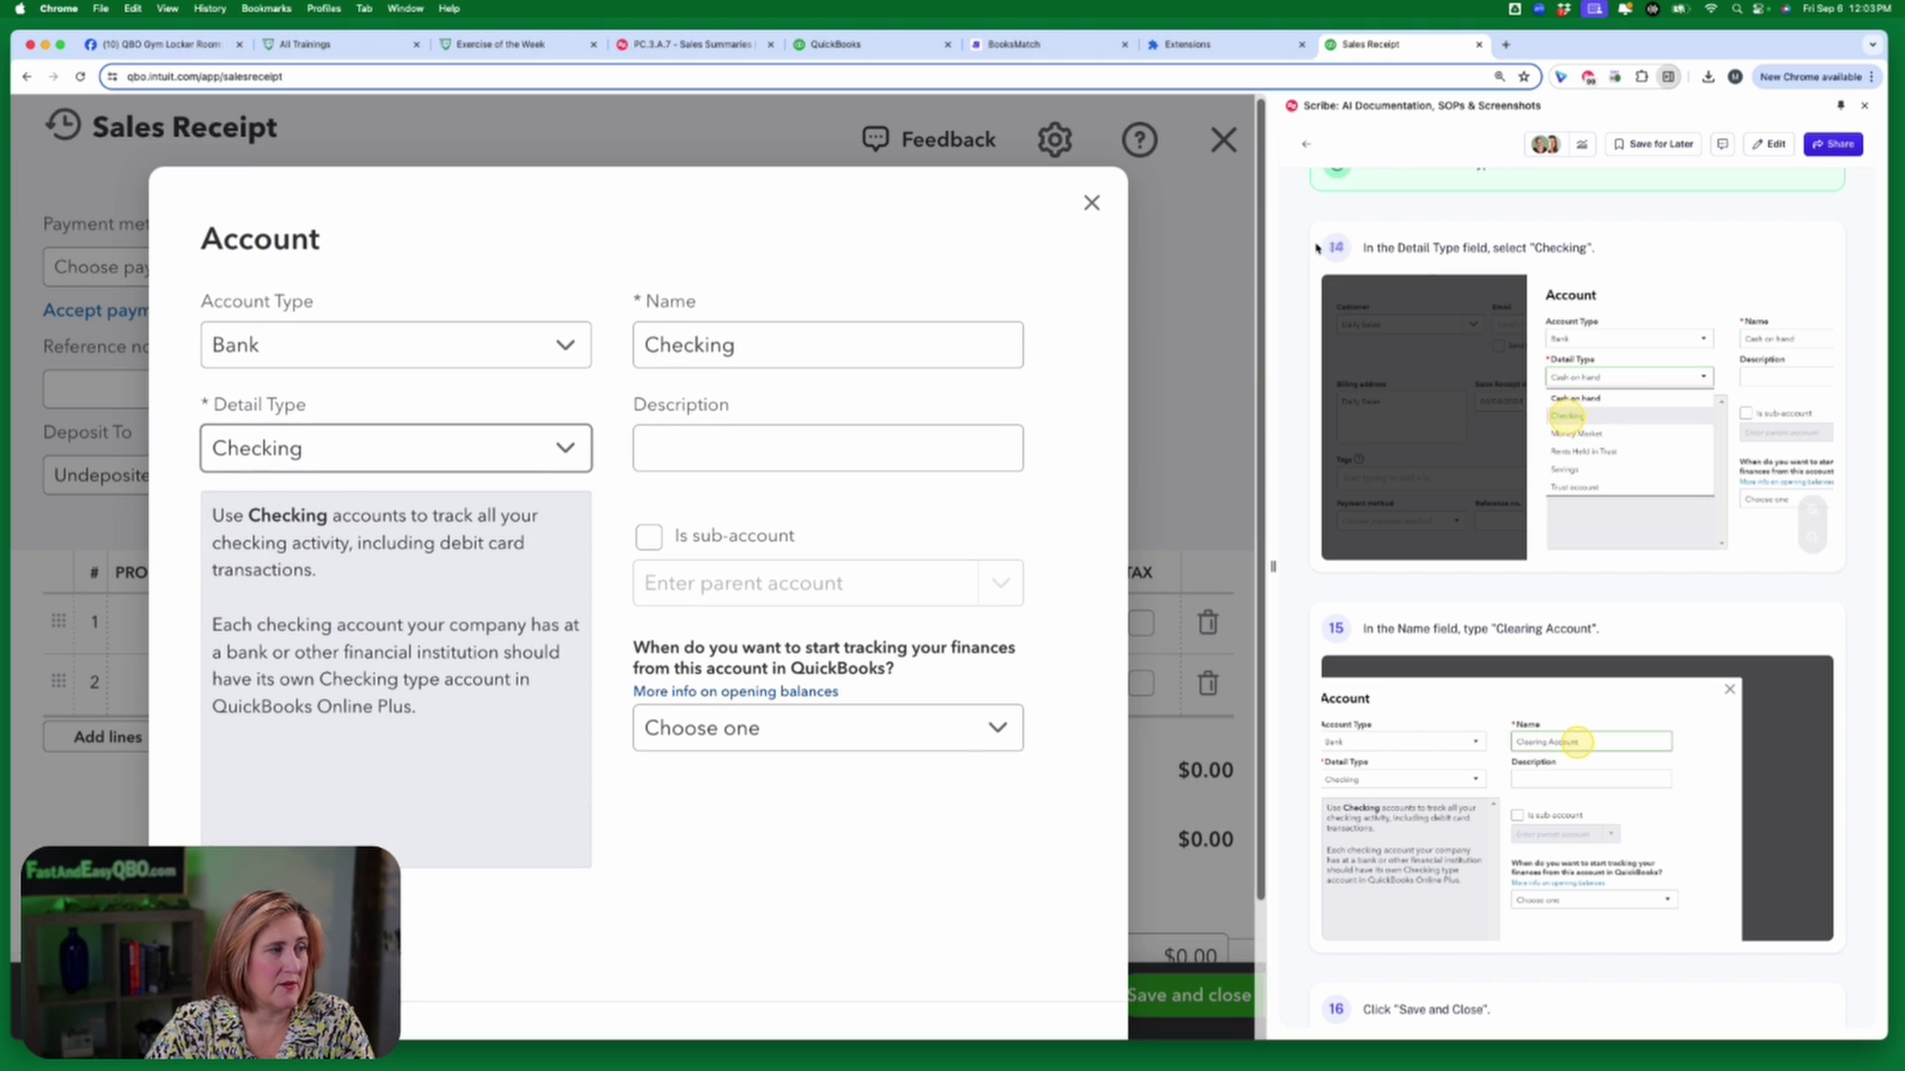
Name the new bank account Clearing Account, as the guide directs.
scroll(1390, 274, "up", 1)
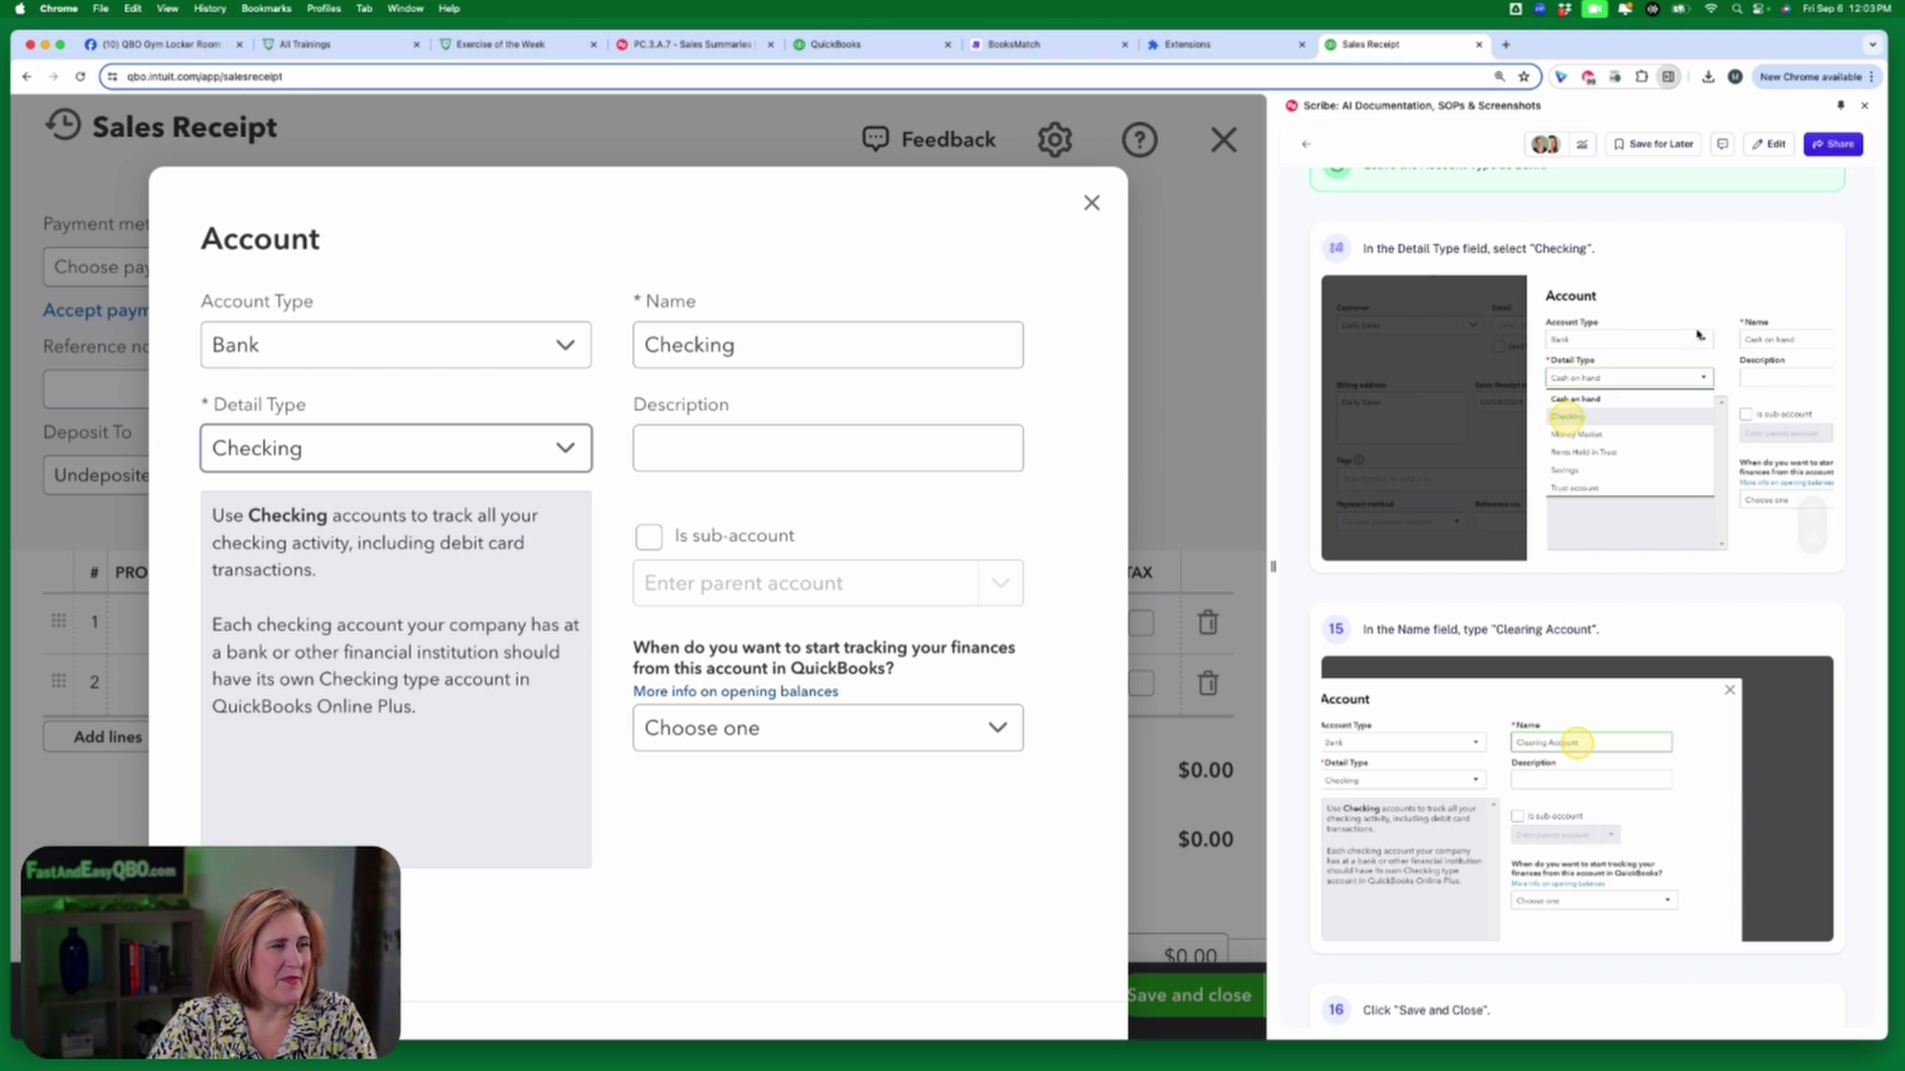
scroll(1444, 441, "down", 1)
scroll(1577, 595, "down", 3)
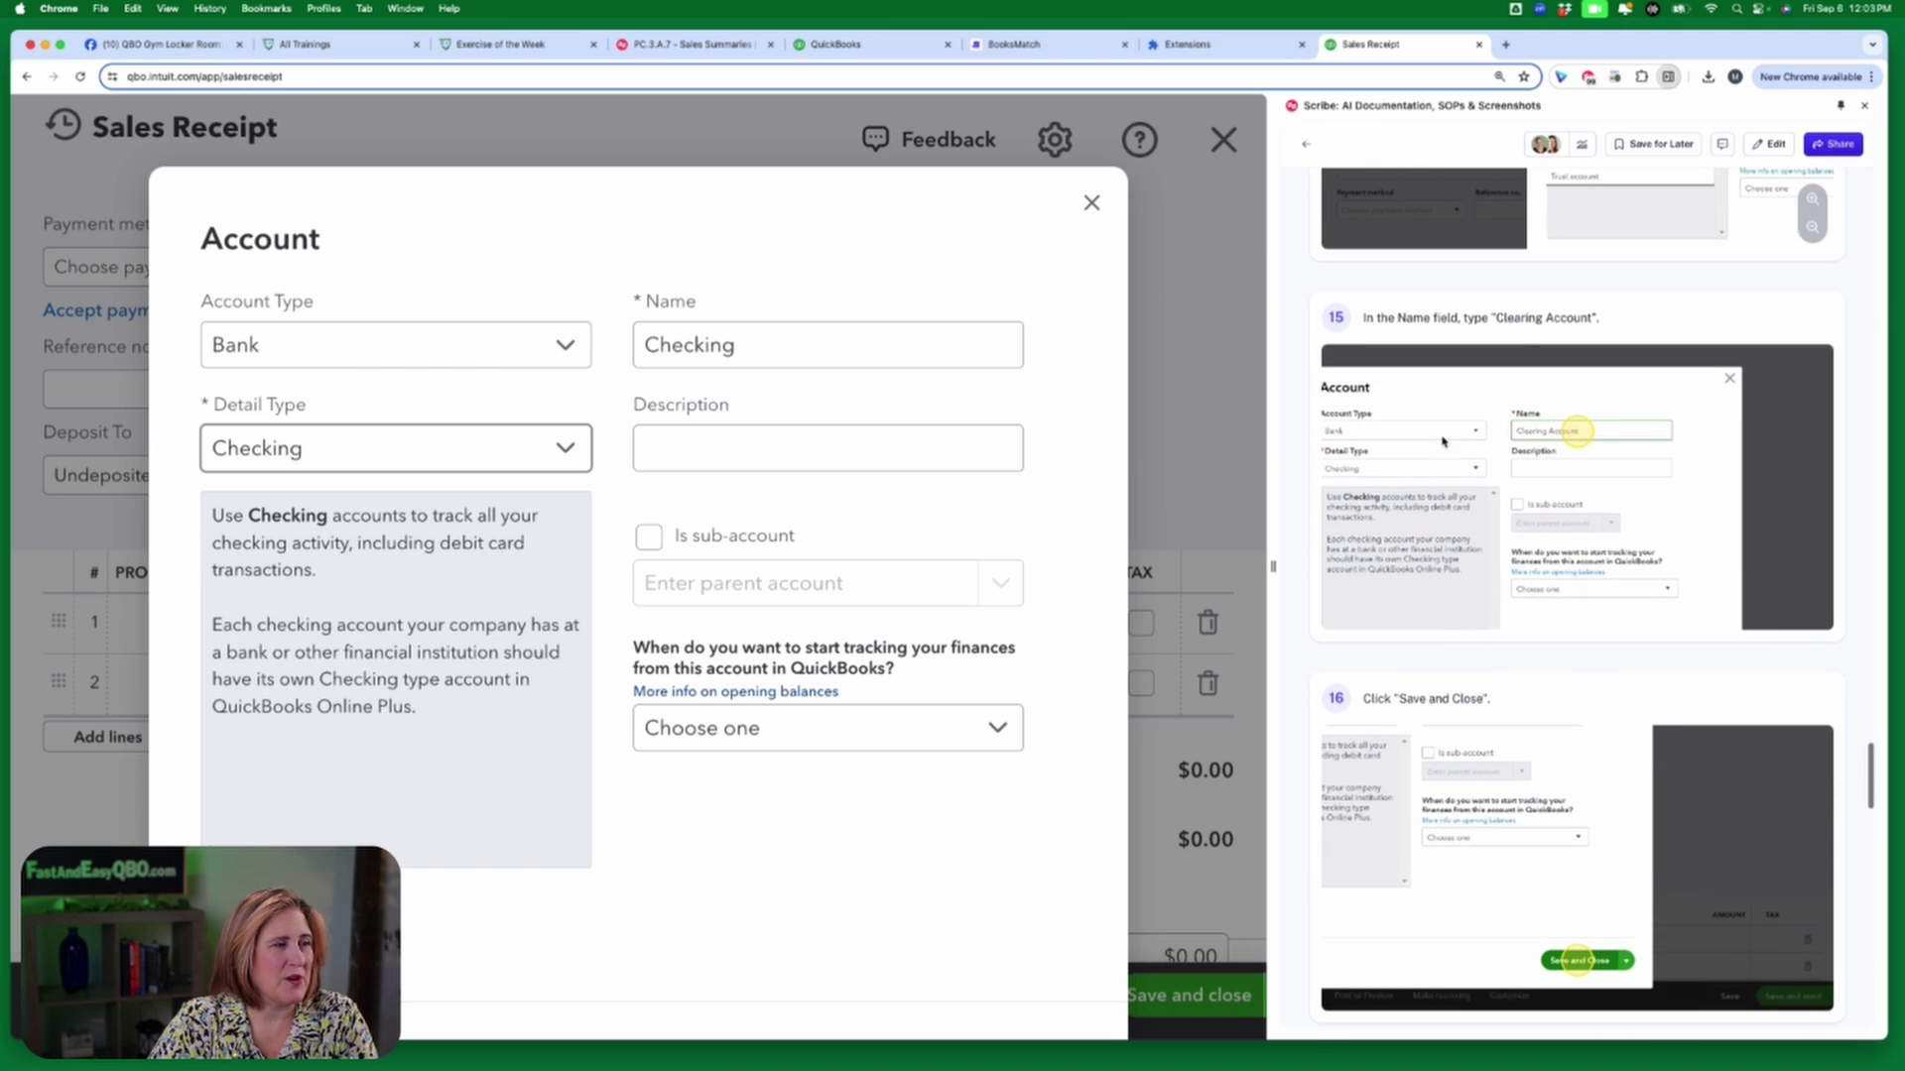
left_click(690, 362)
double_click(690, 351)
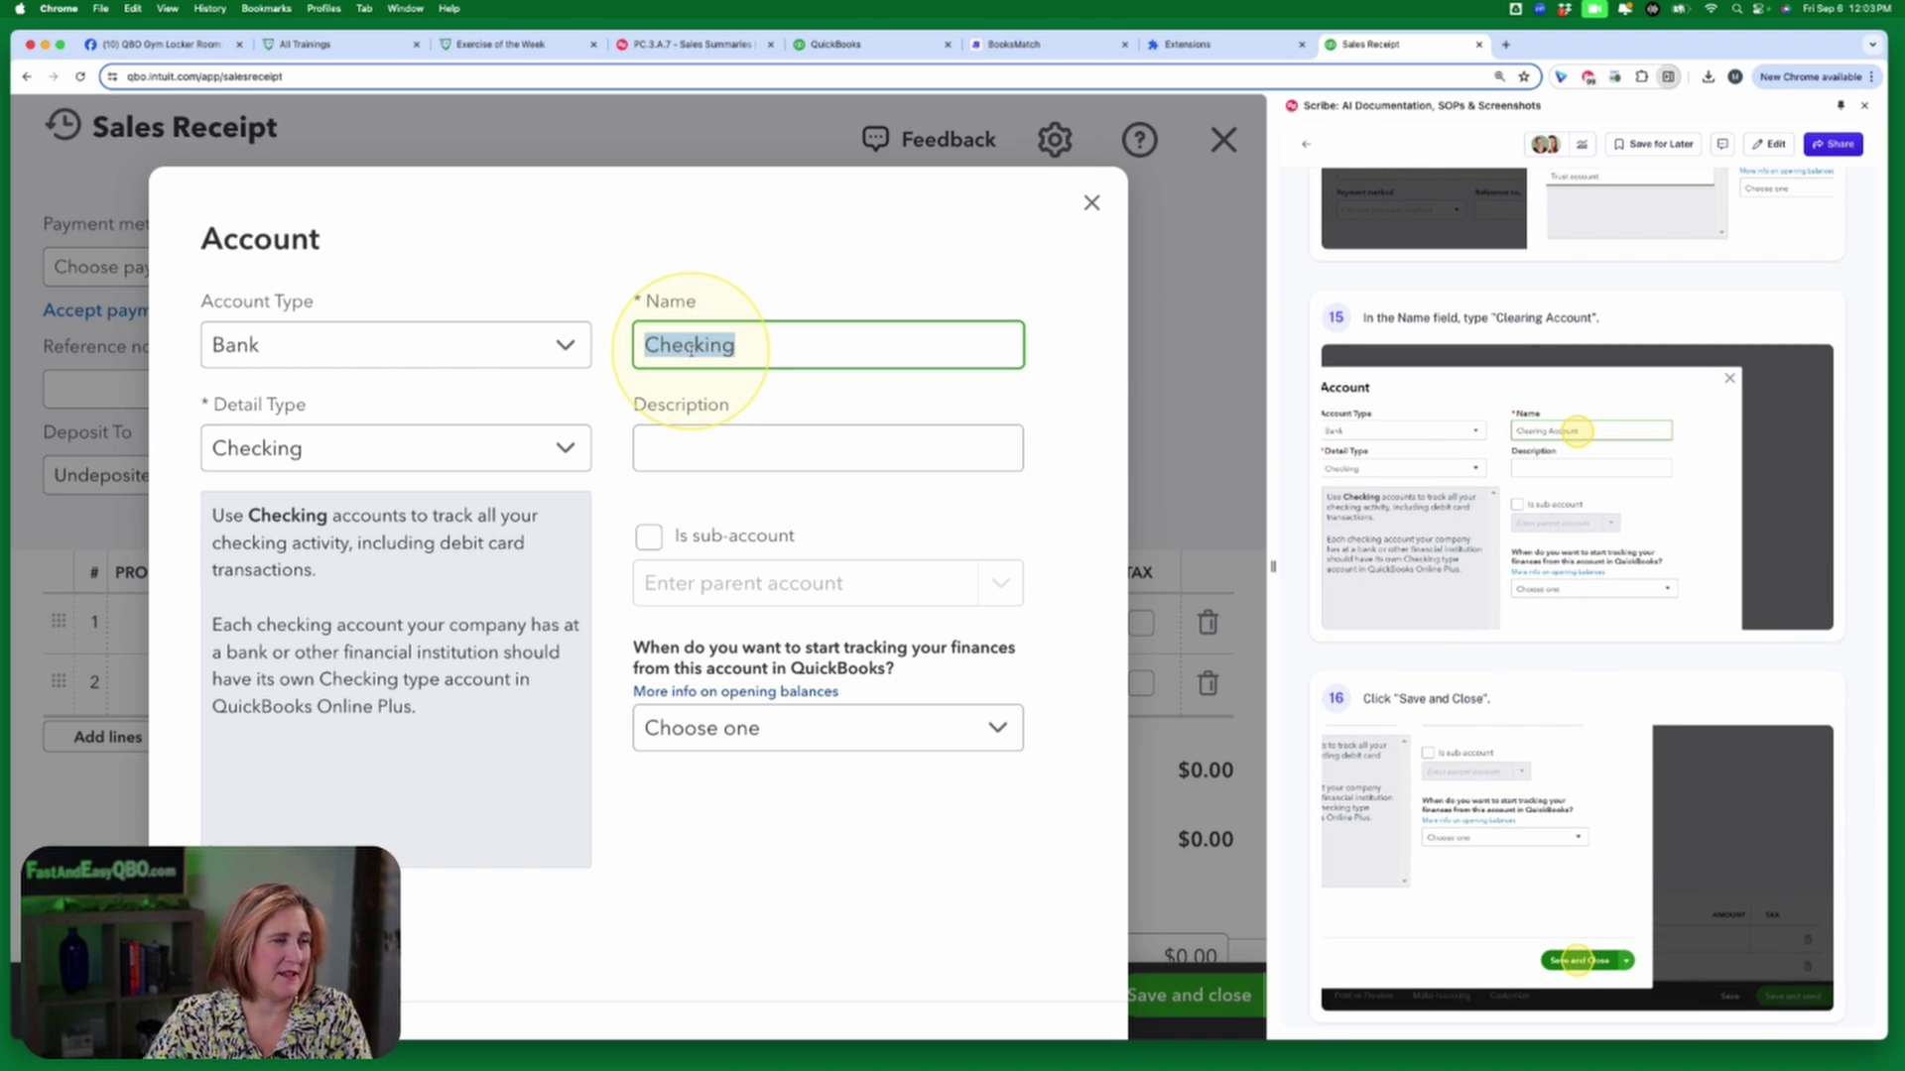
type("Cler")
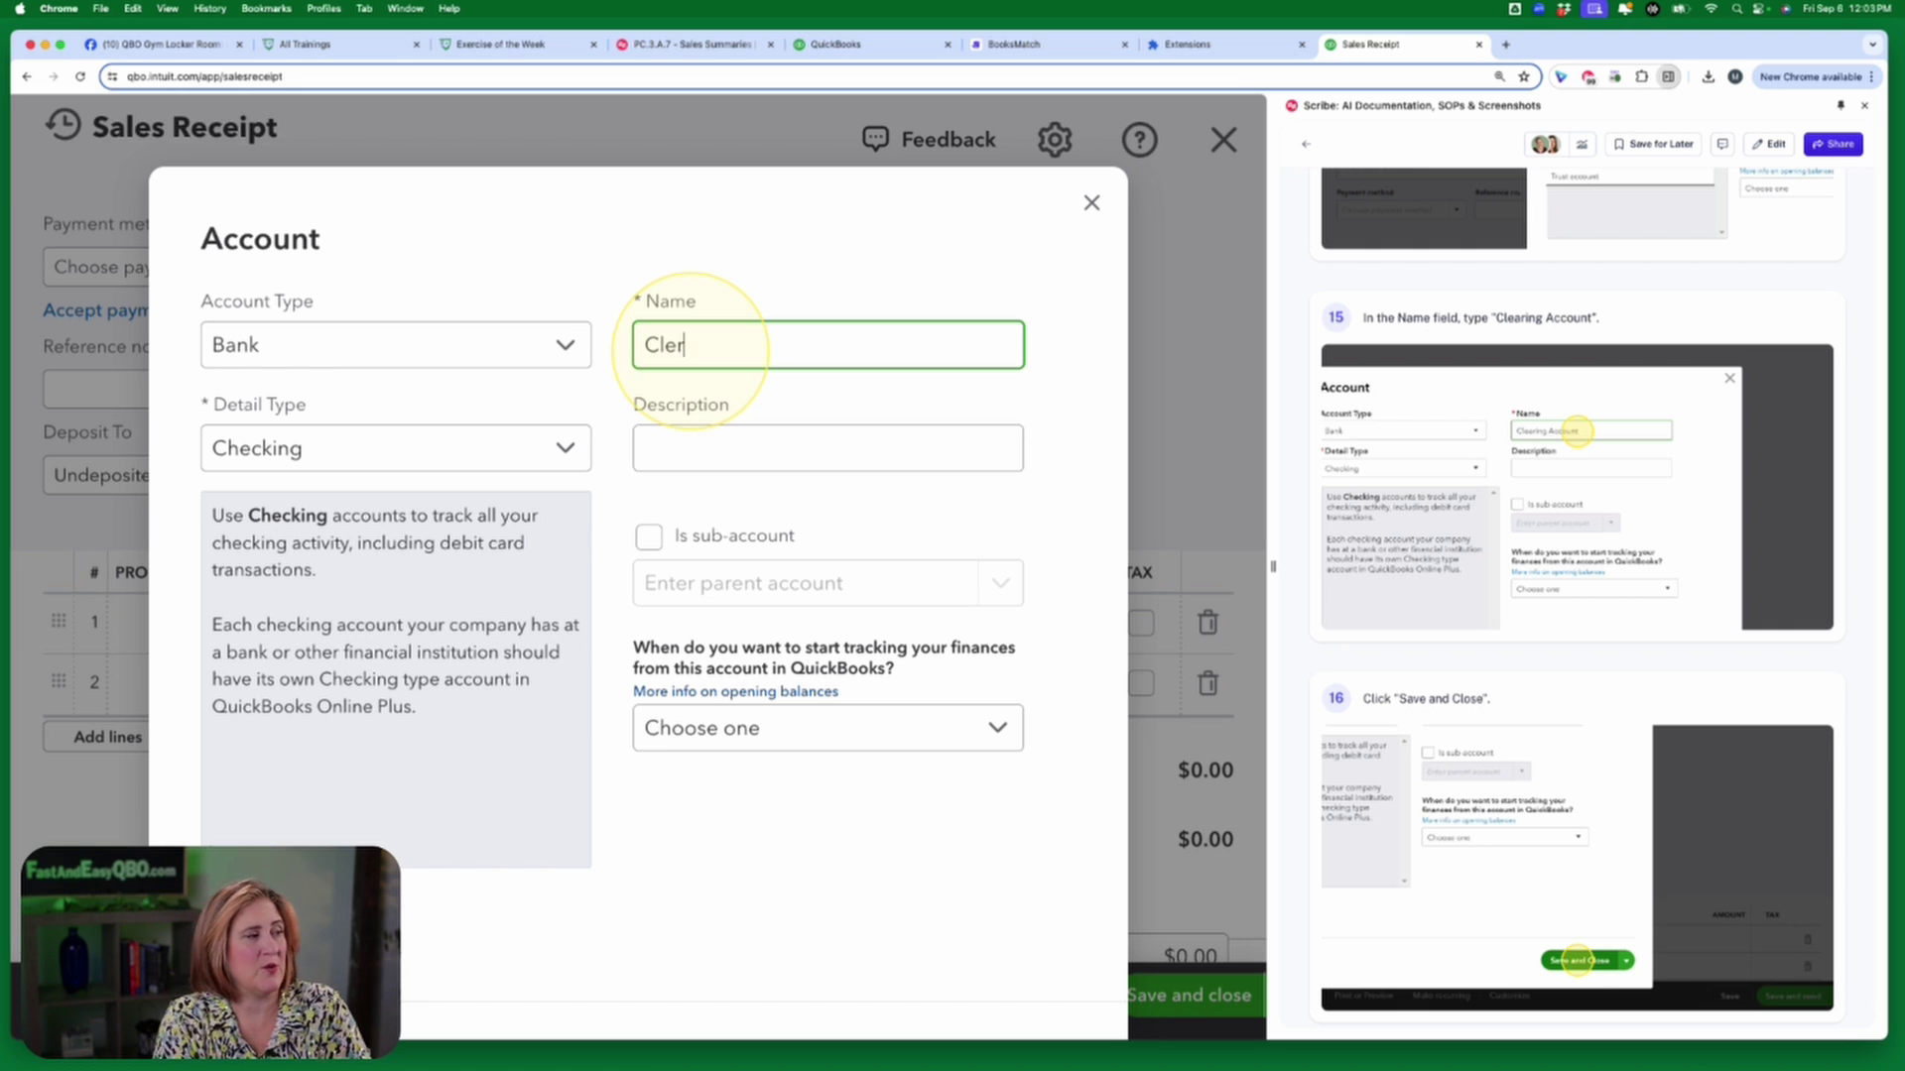
key("BackSpace")
type("ar")
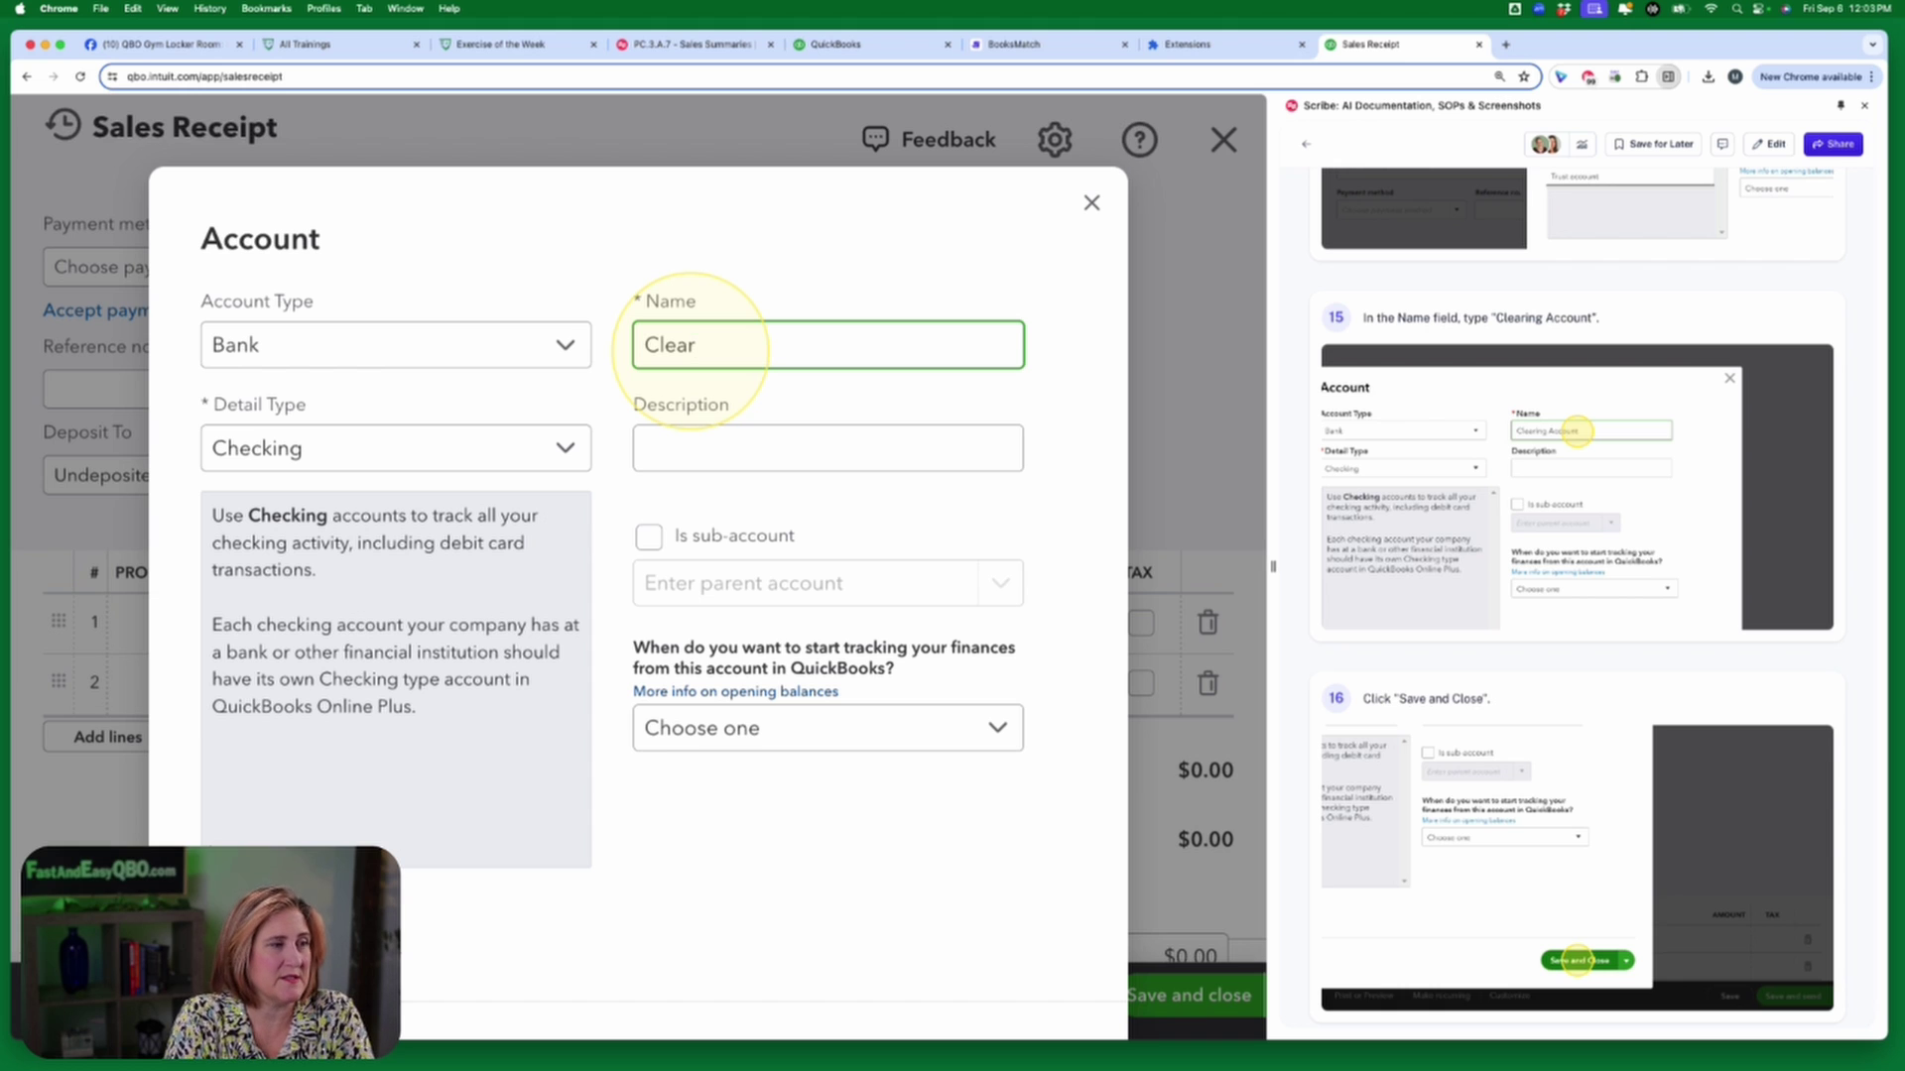
type("ing Account")
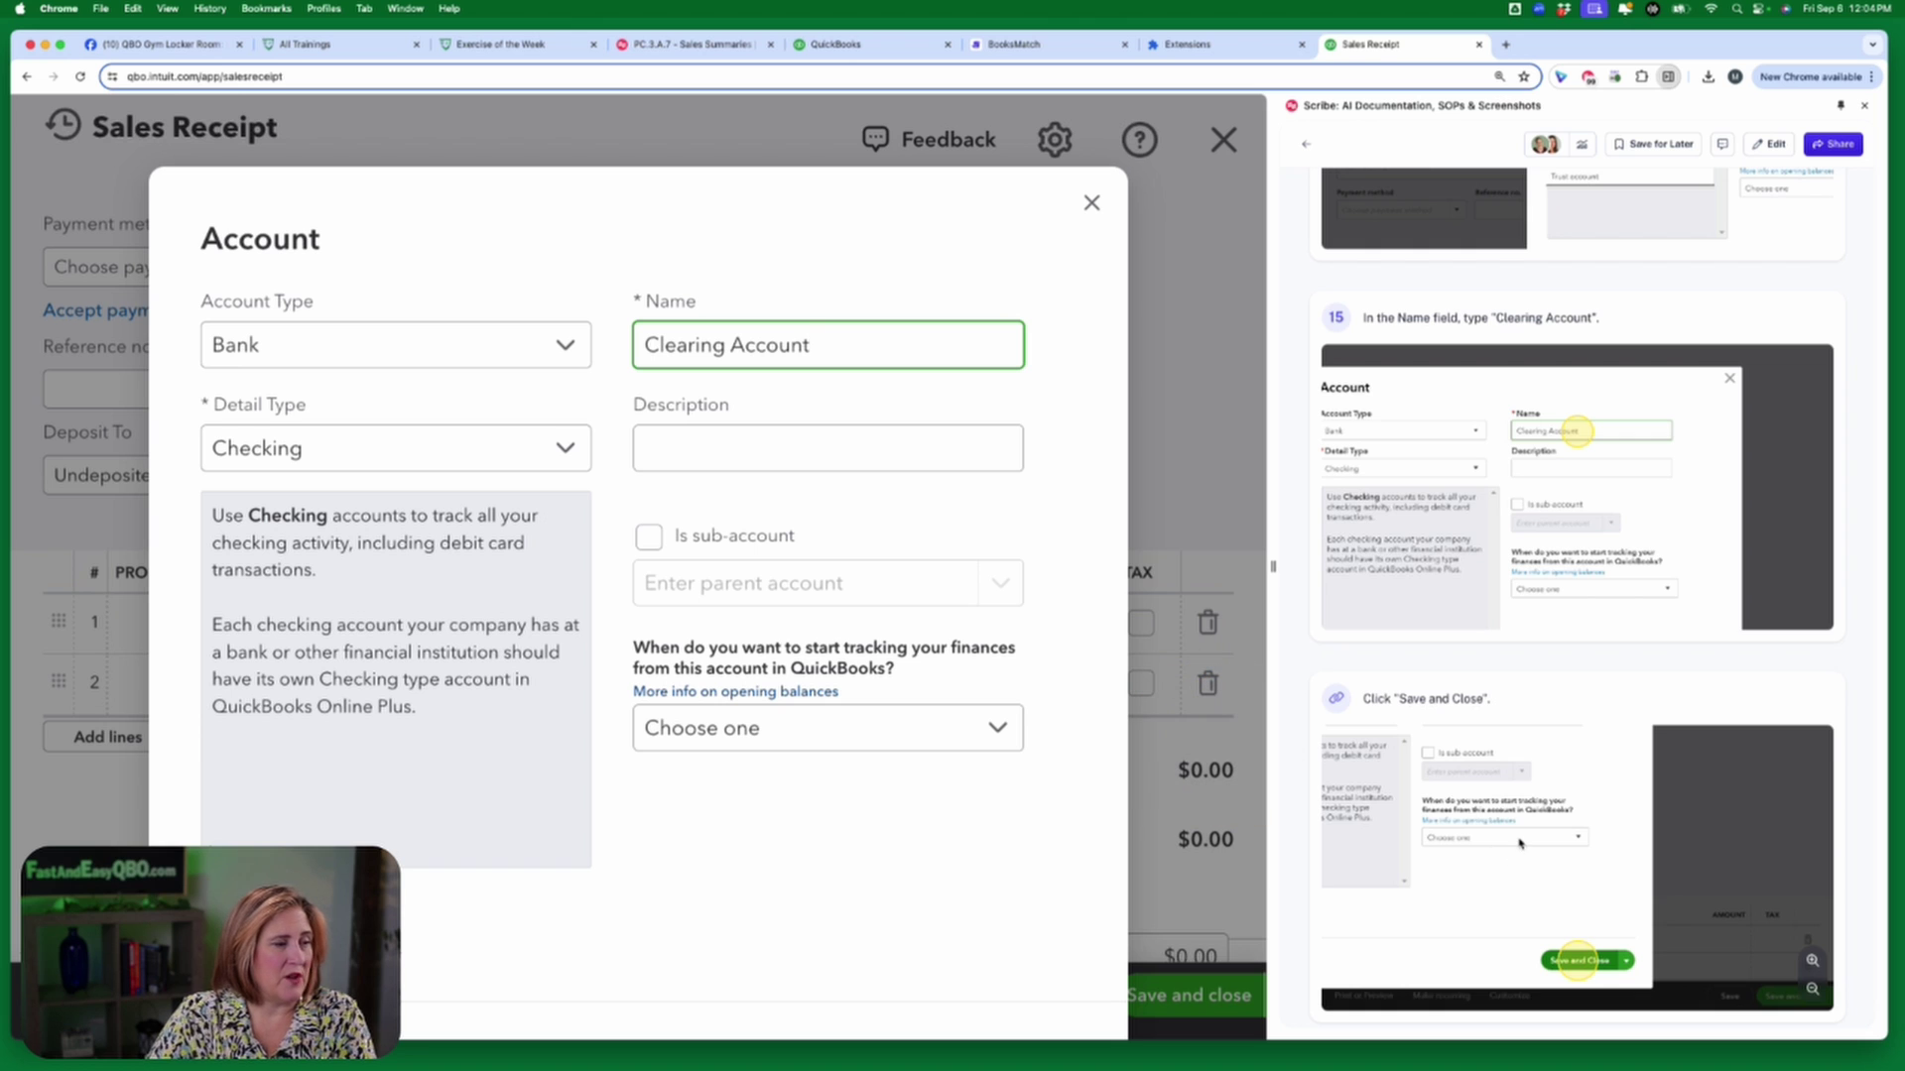
Save and close the new account so it fills the receipt's Deposit To field.
scroll(1518, 843, "down", 3)
scroll(1519, 843, "down", 5)
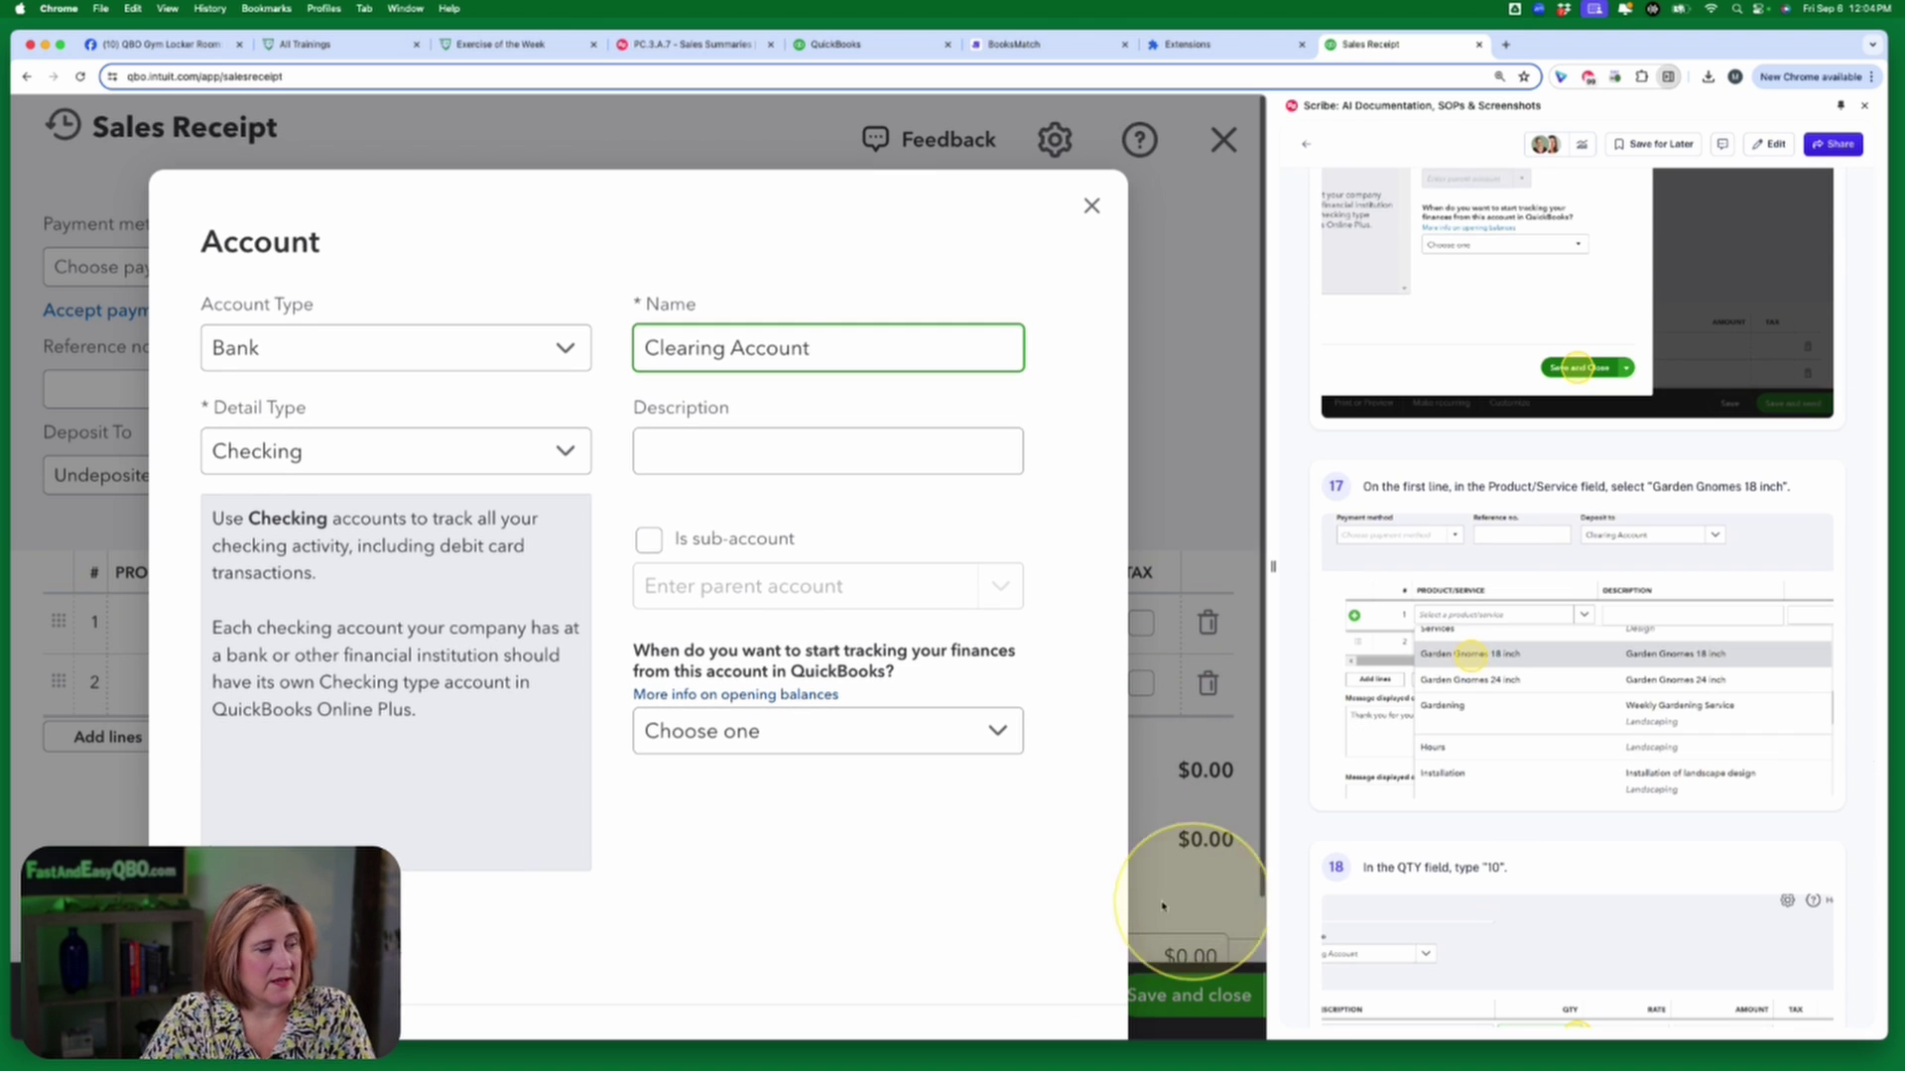
scroll(1014, 916, "down", 3)
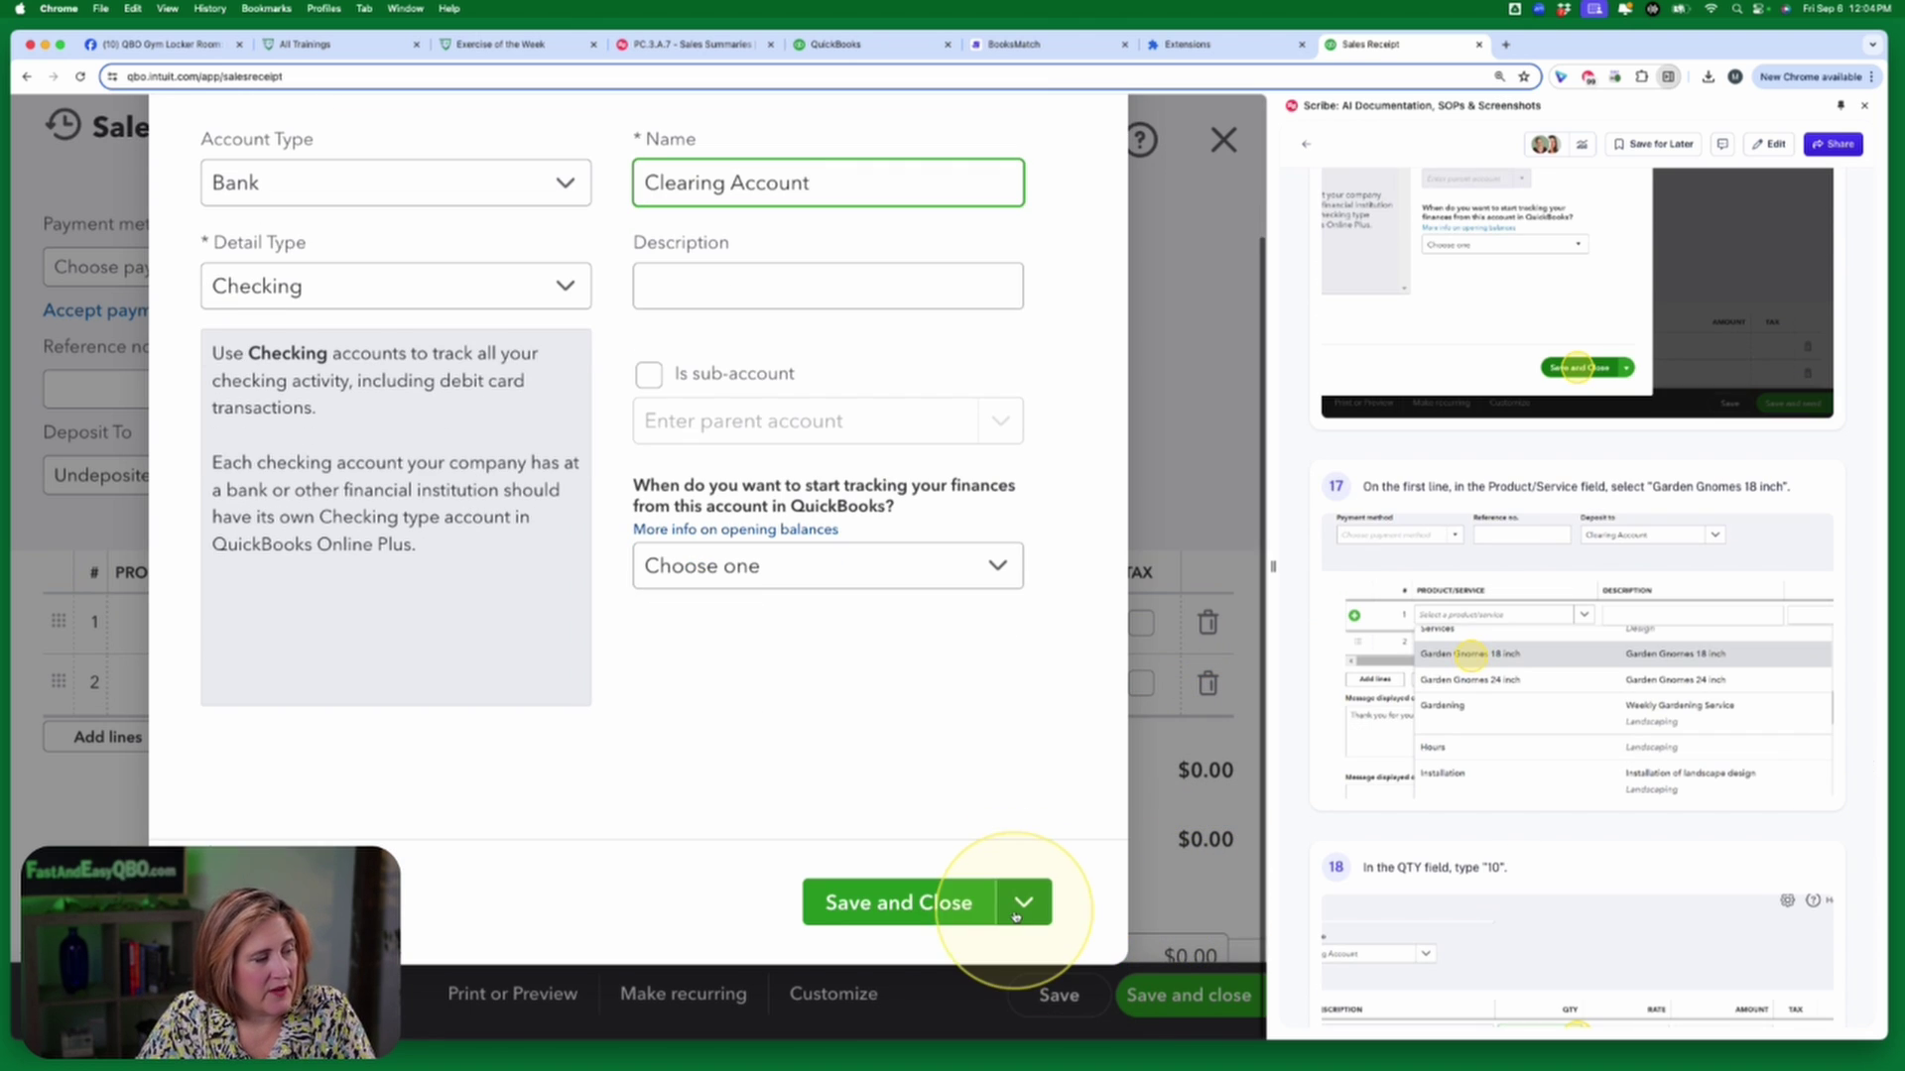
left_click(902, 902)
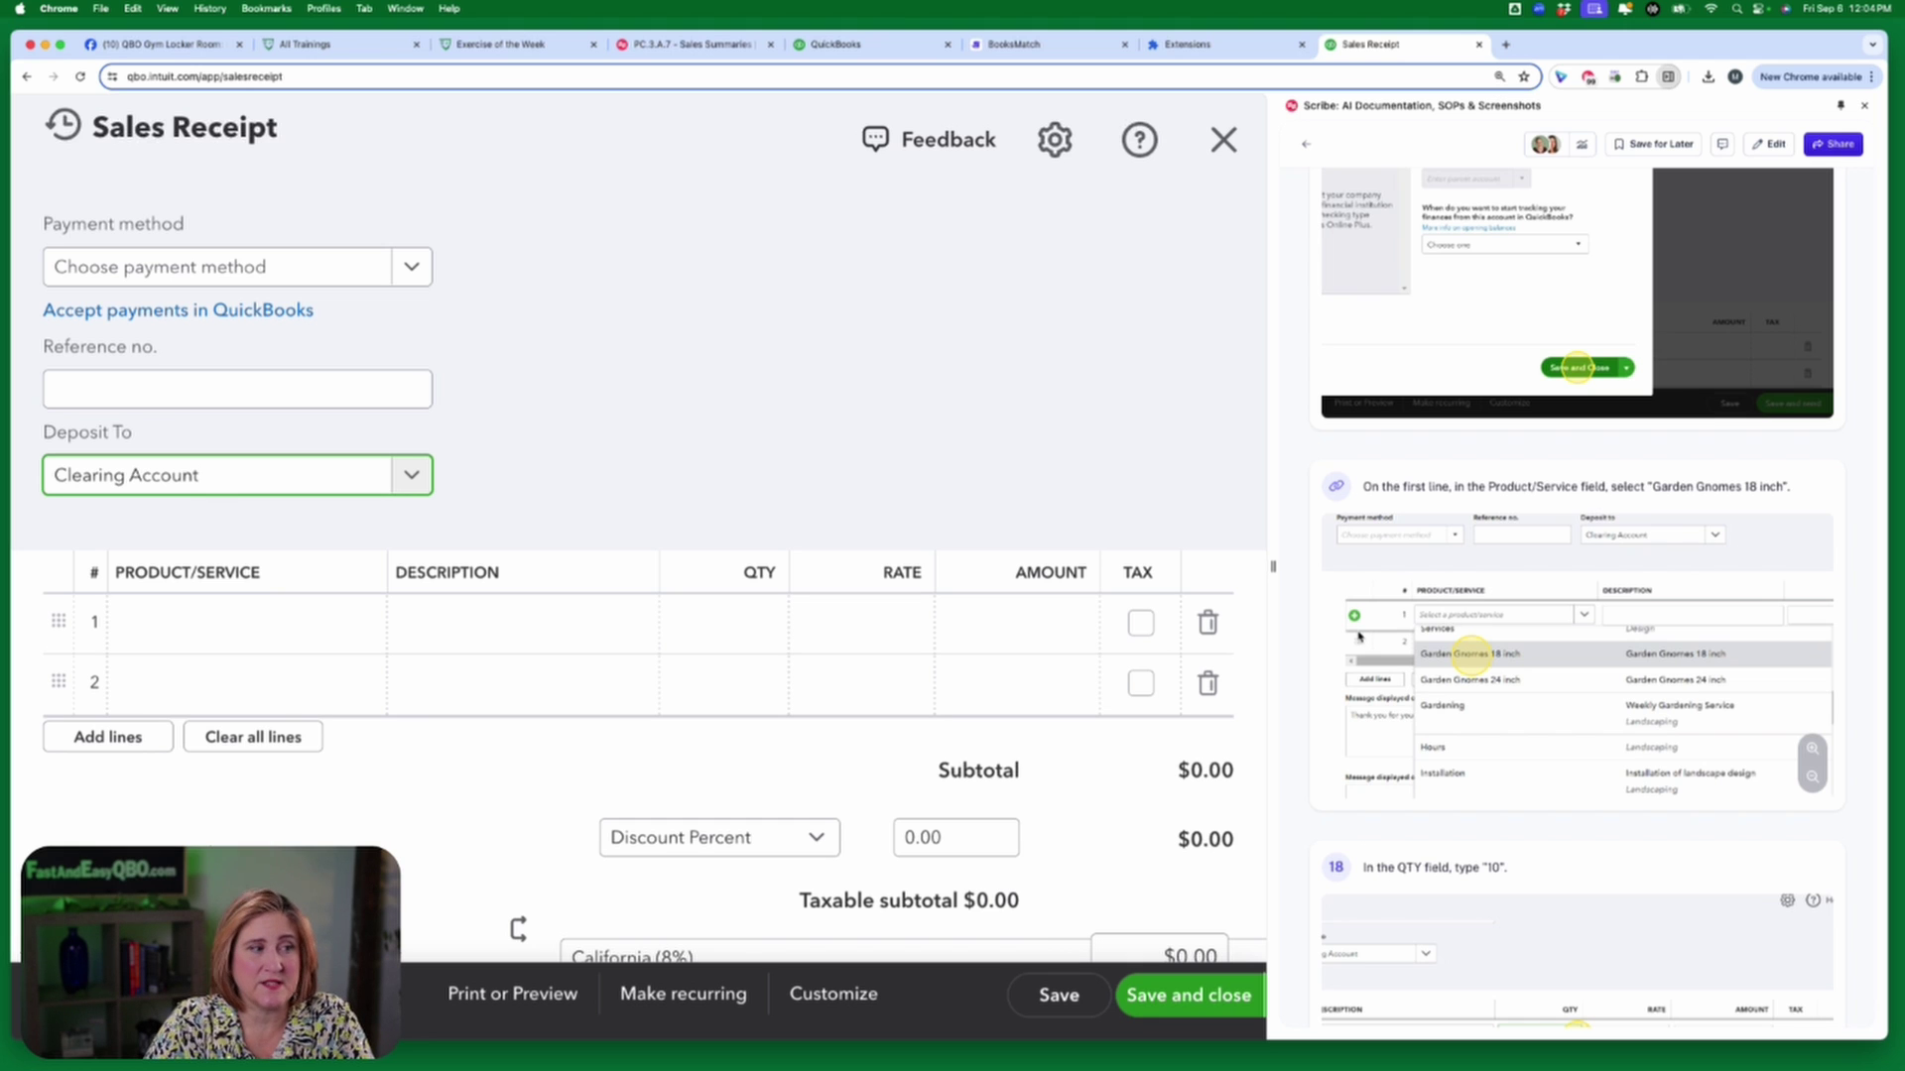
Check the guide's first product line instruction, open the Z-Out workbook for the daily sales figures, and move its window off the receipt.
scroll(1728, 469, "up", 3)
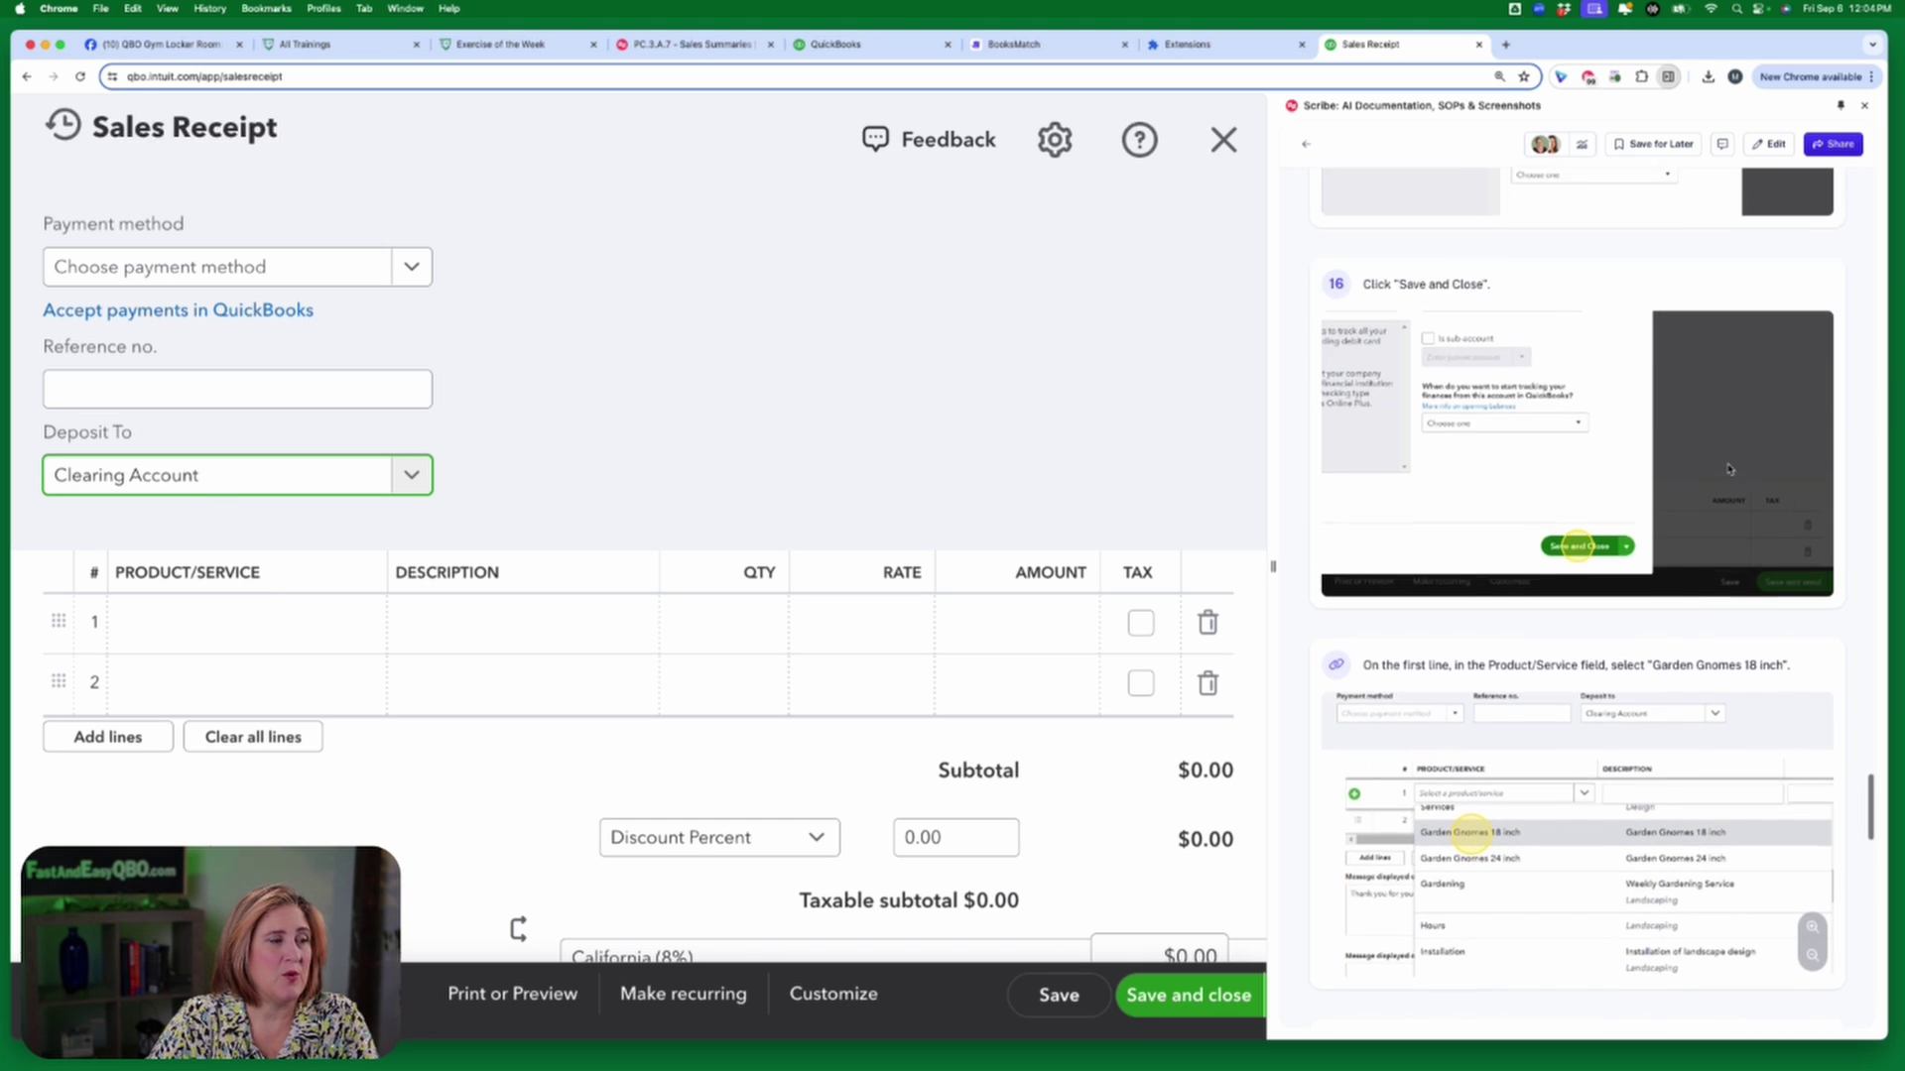
scroll(1728, 469, "down", 5)
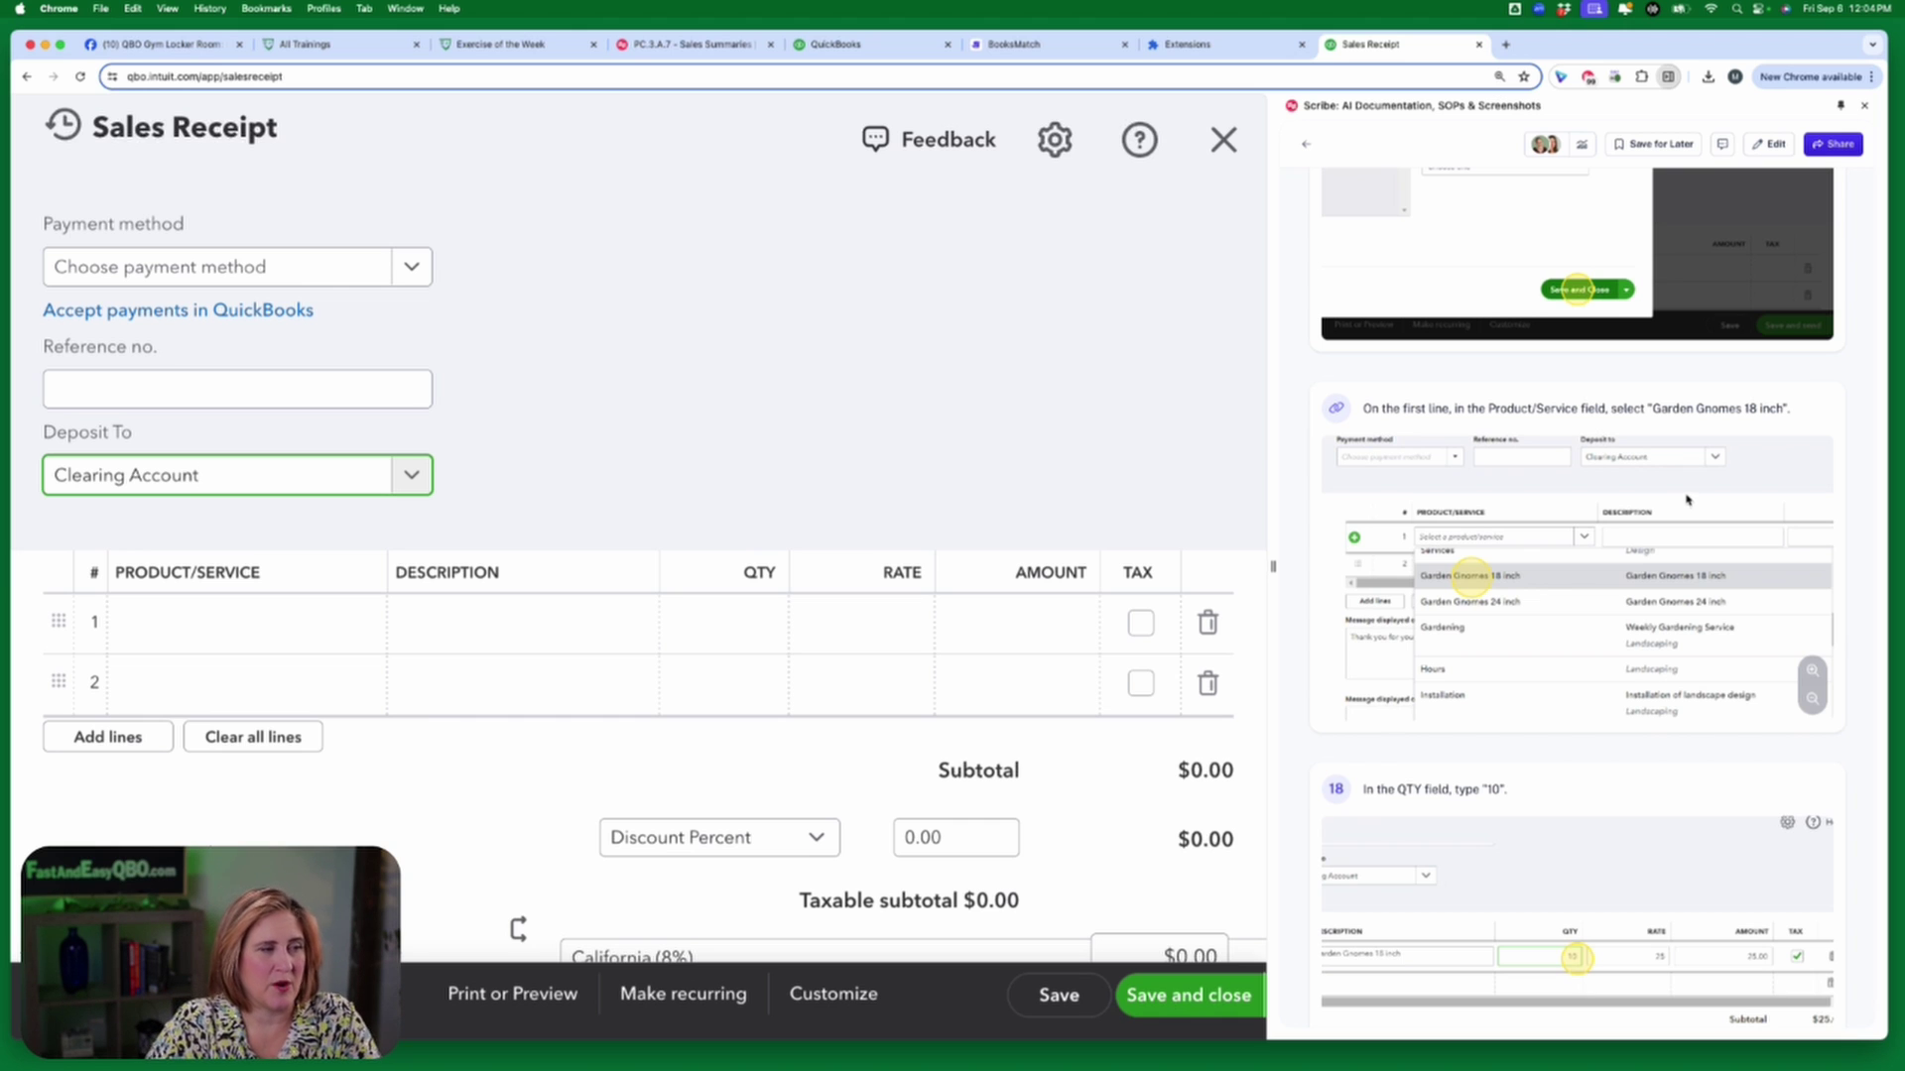
mouse_move(1365, 1067)
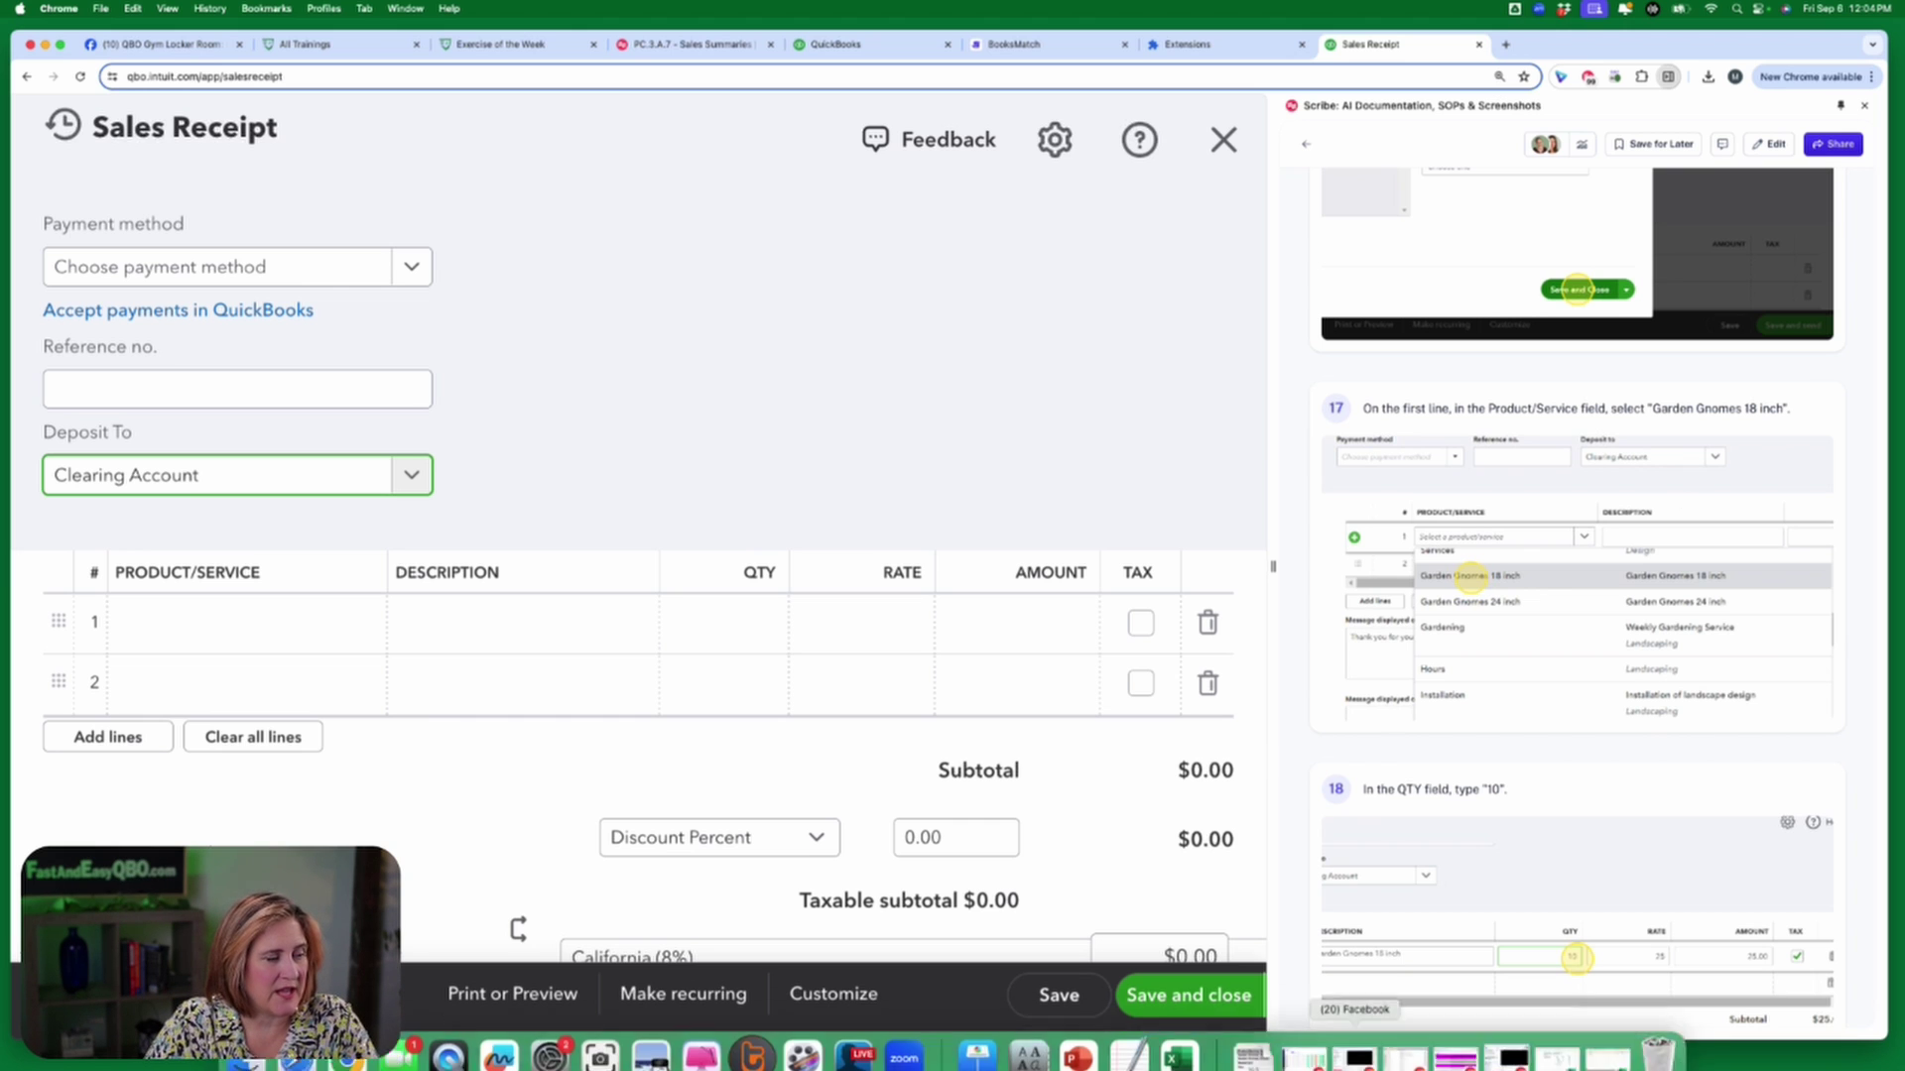
left_click(1258, 1039)
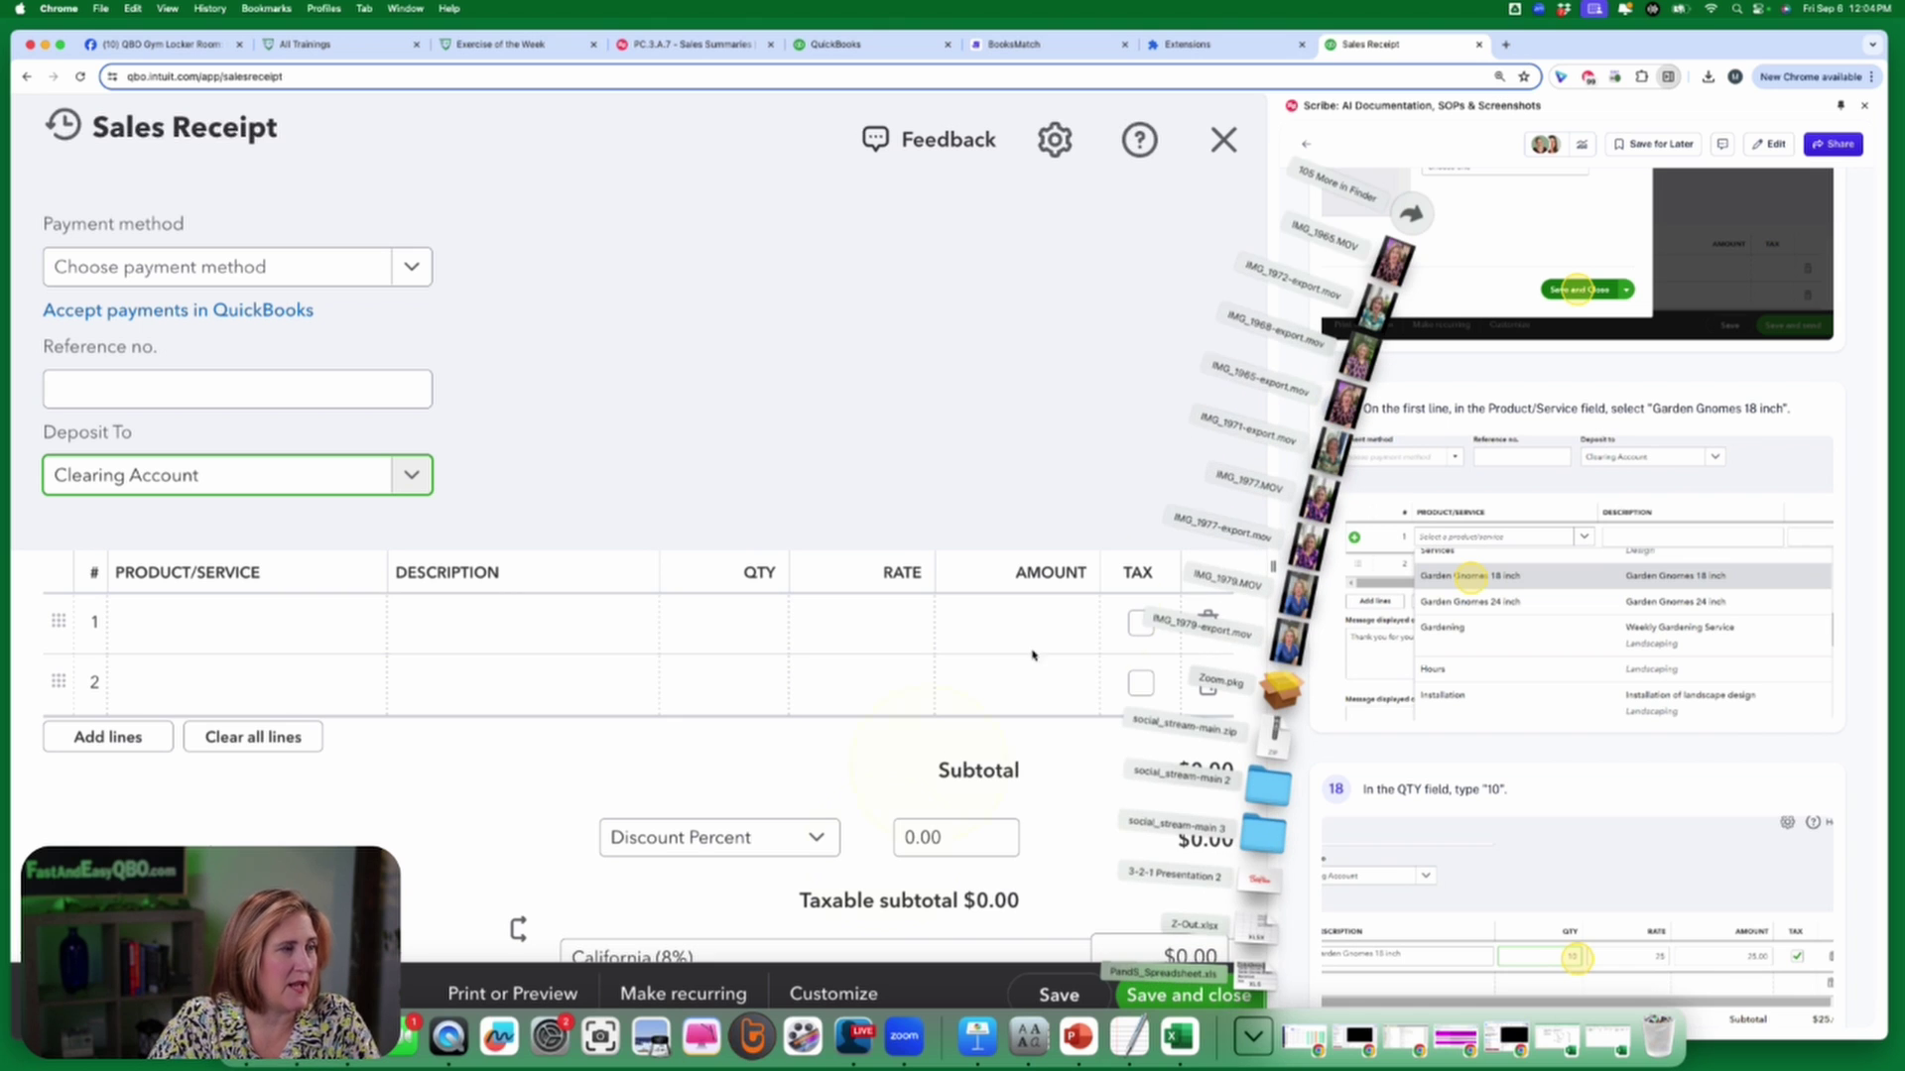
left_click(1259, 929)
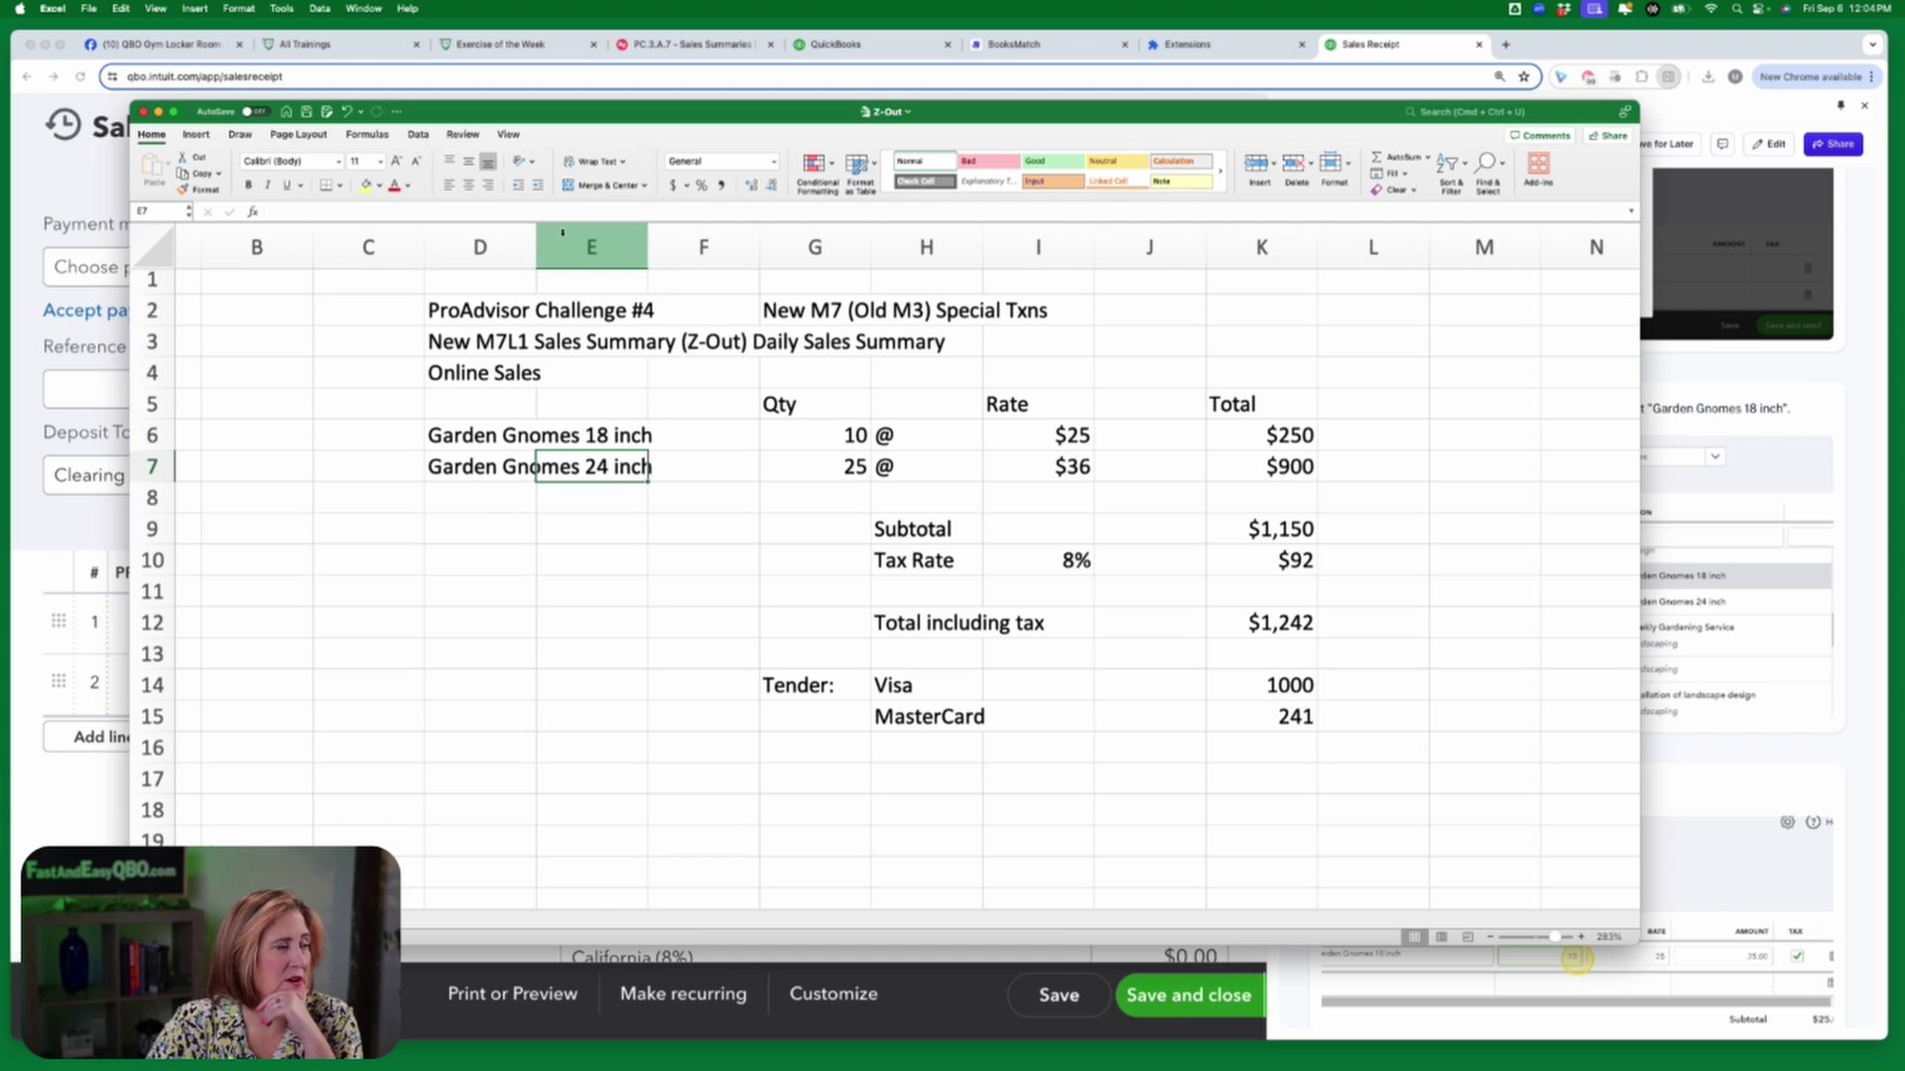
left_click_drag(691, 111, 1903, 263)
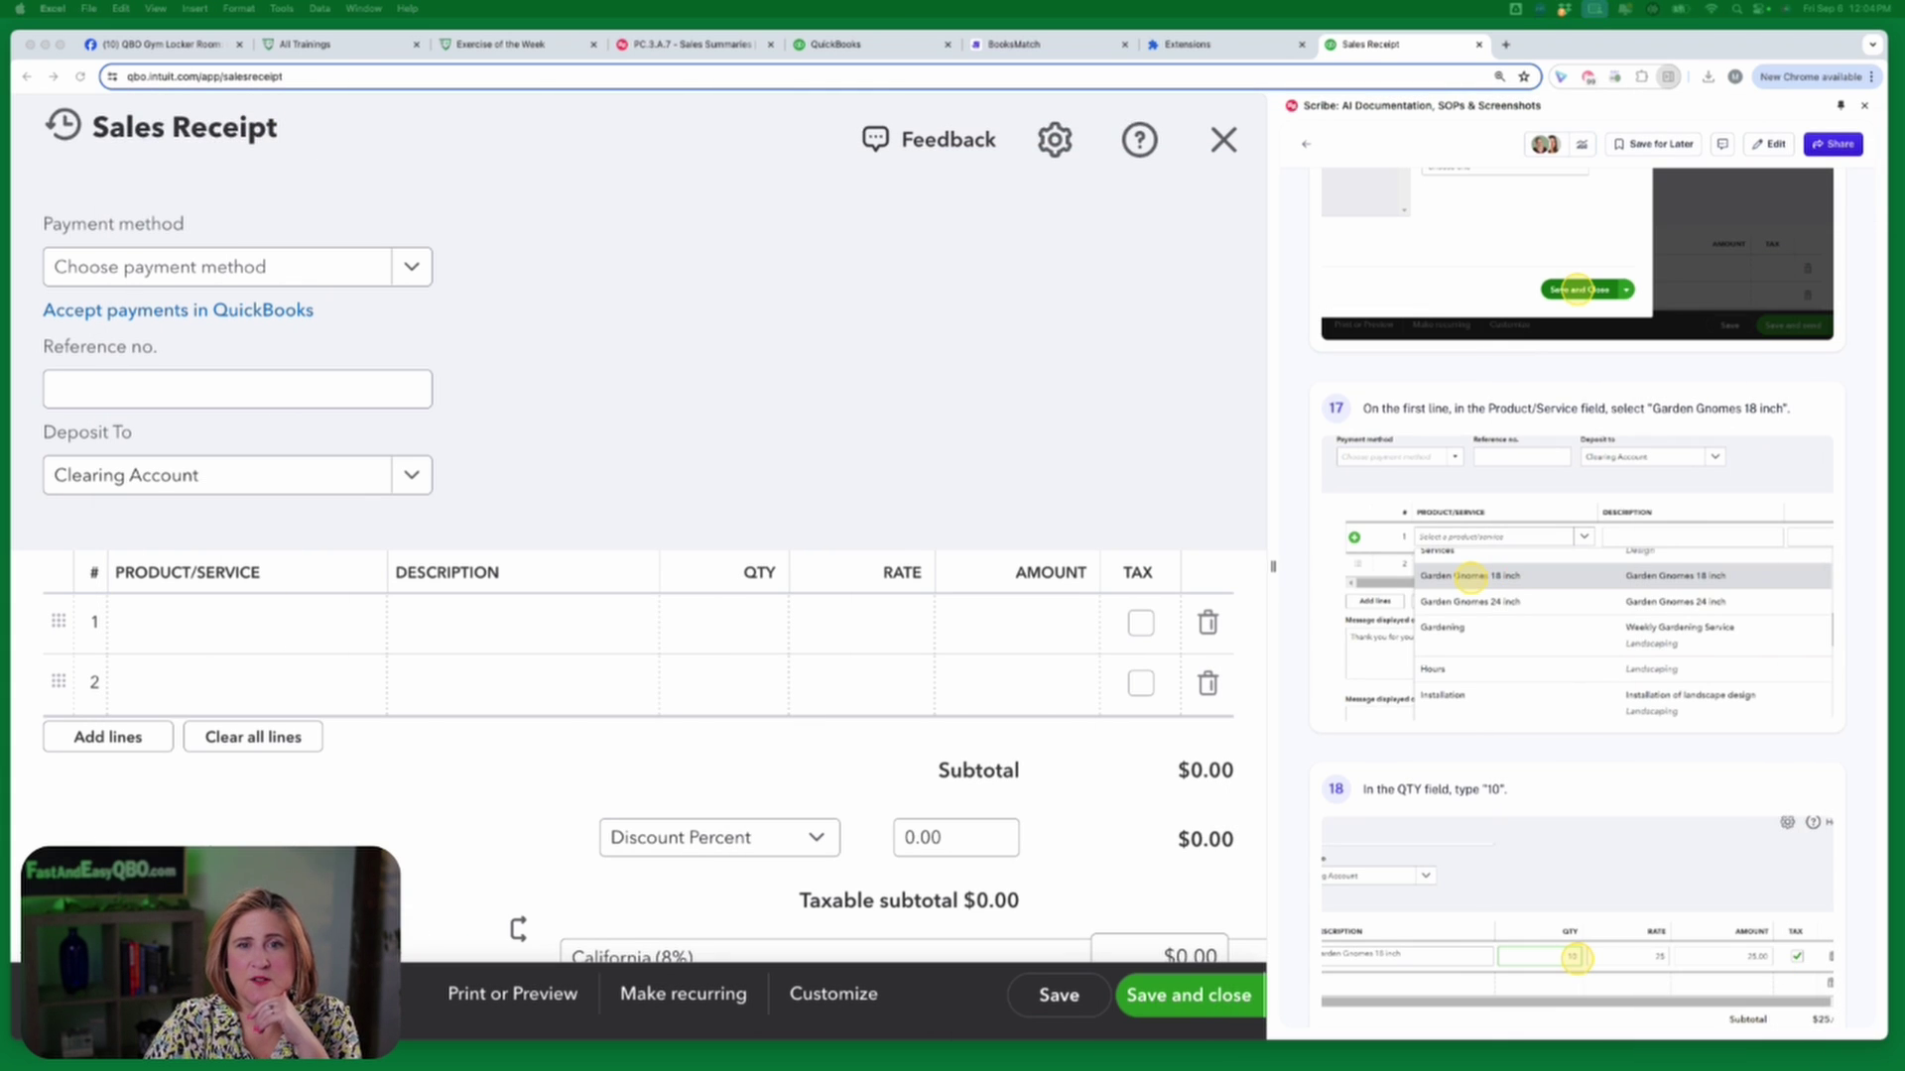
Add Garden Gnomes 18 inch on the receipt's first line with a quantity of 10.
left_click(182, 636)
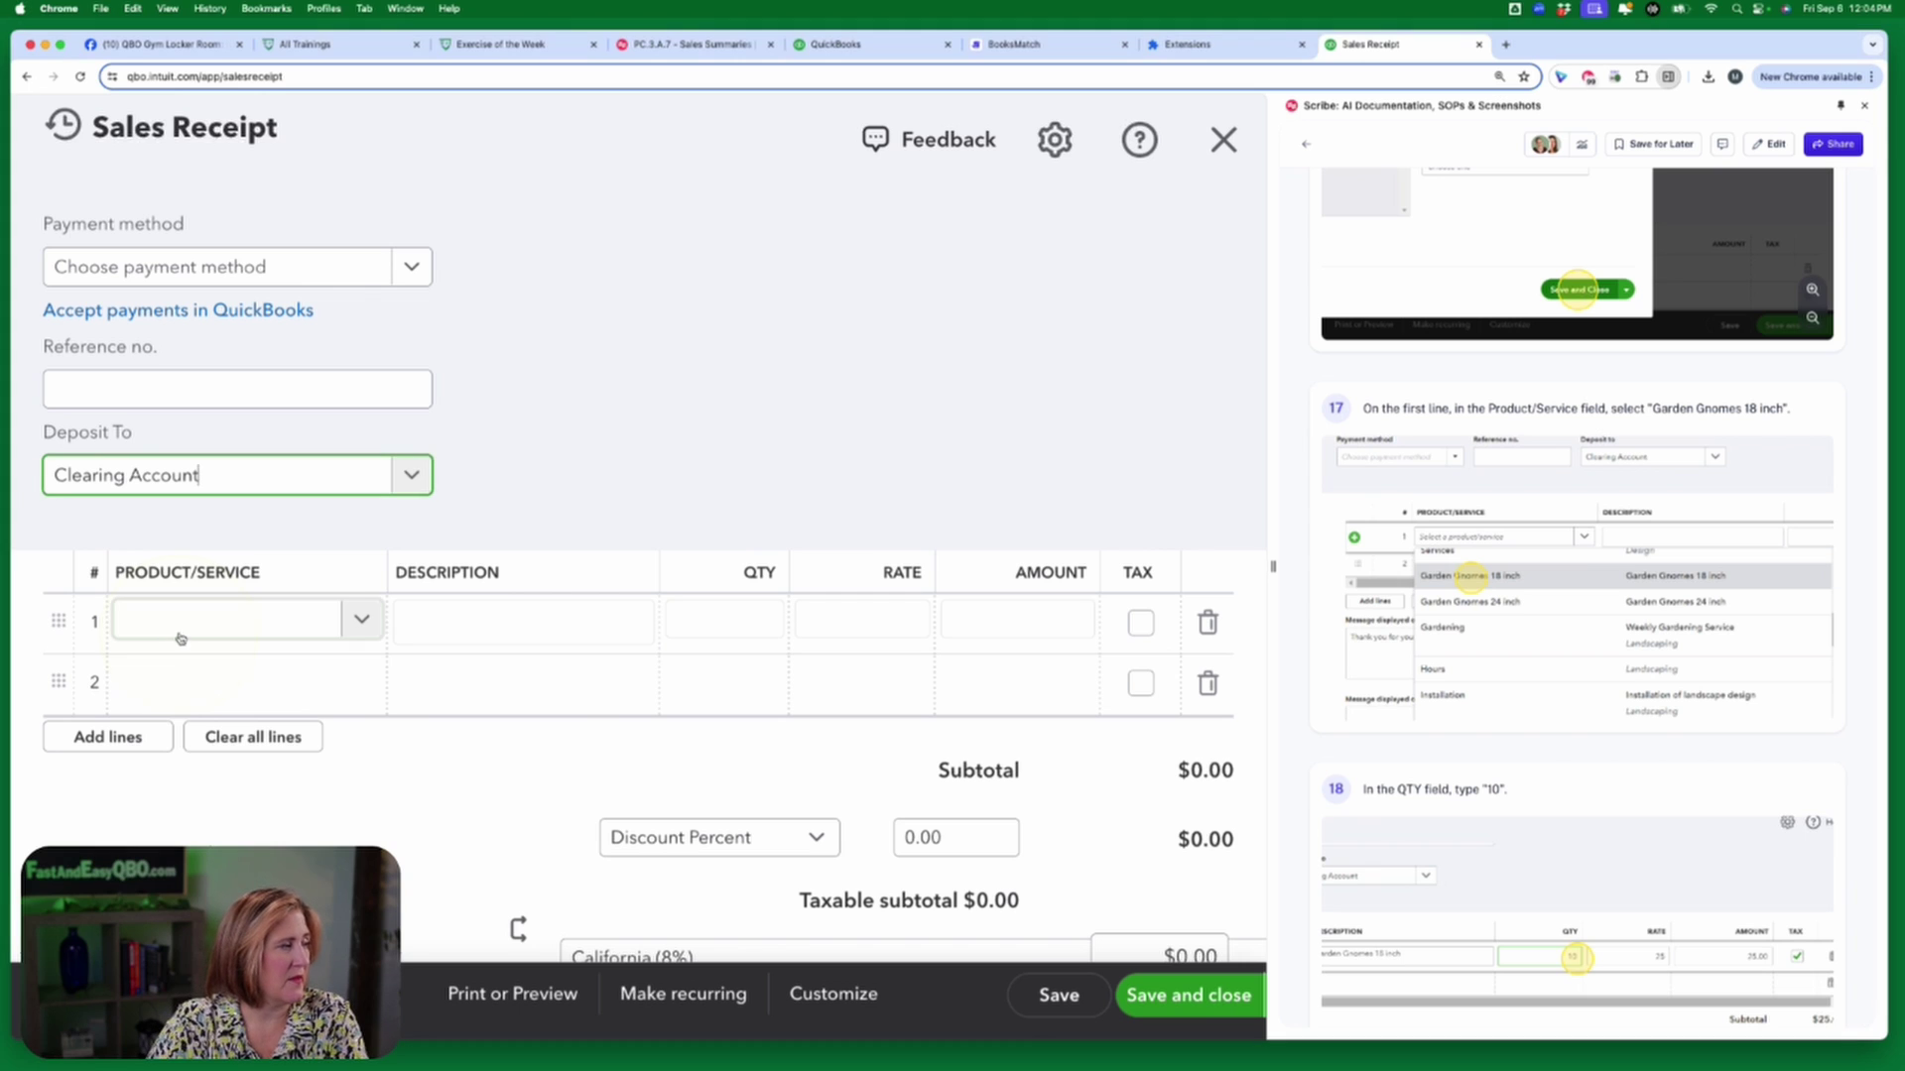
left_click(170, 627)
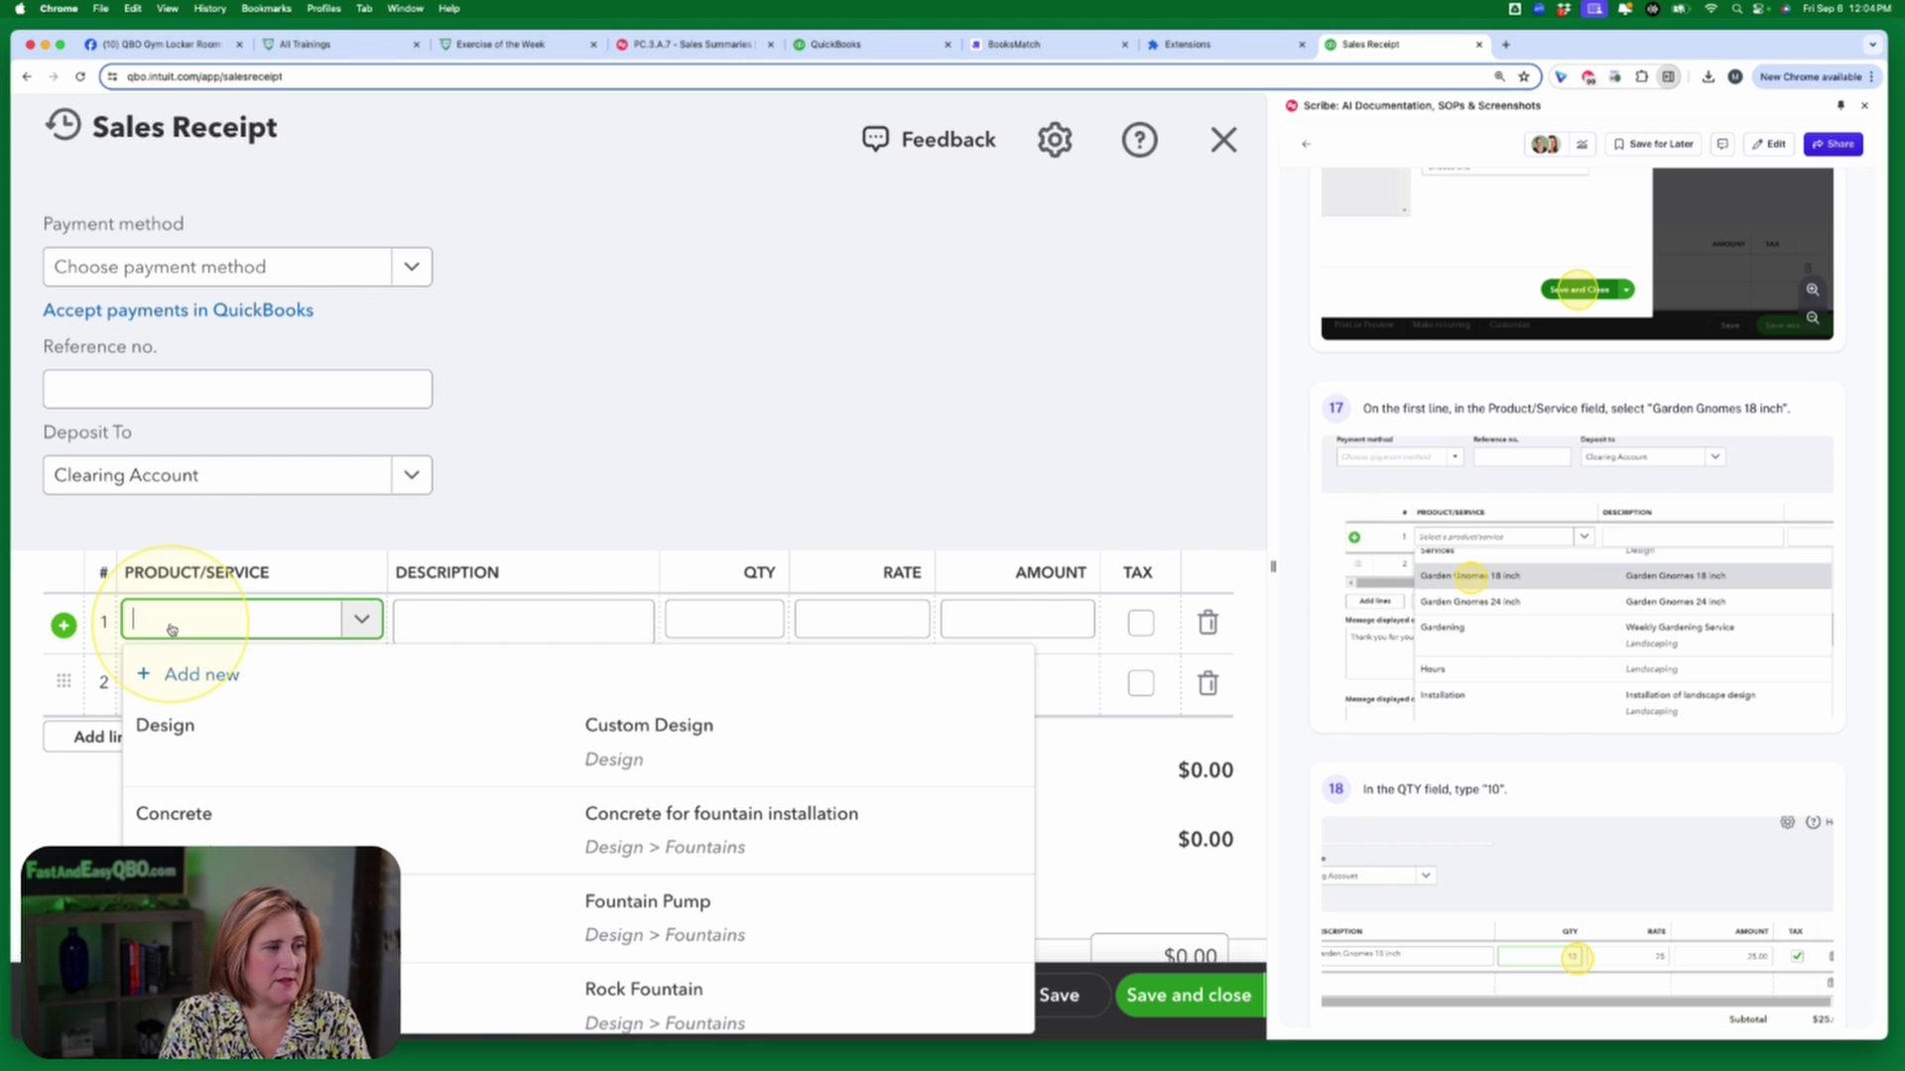
type("gh")
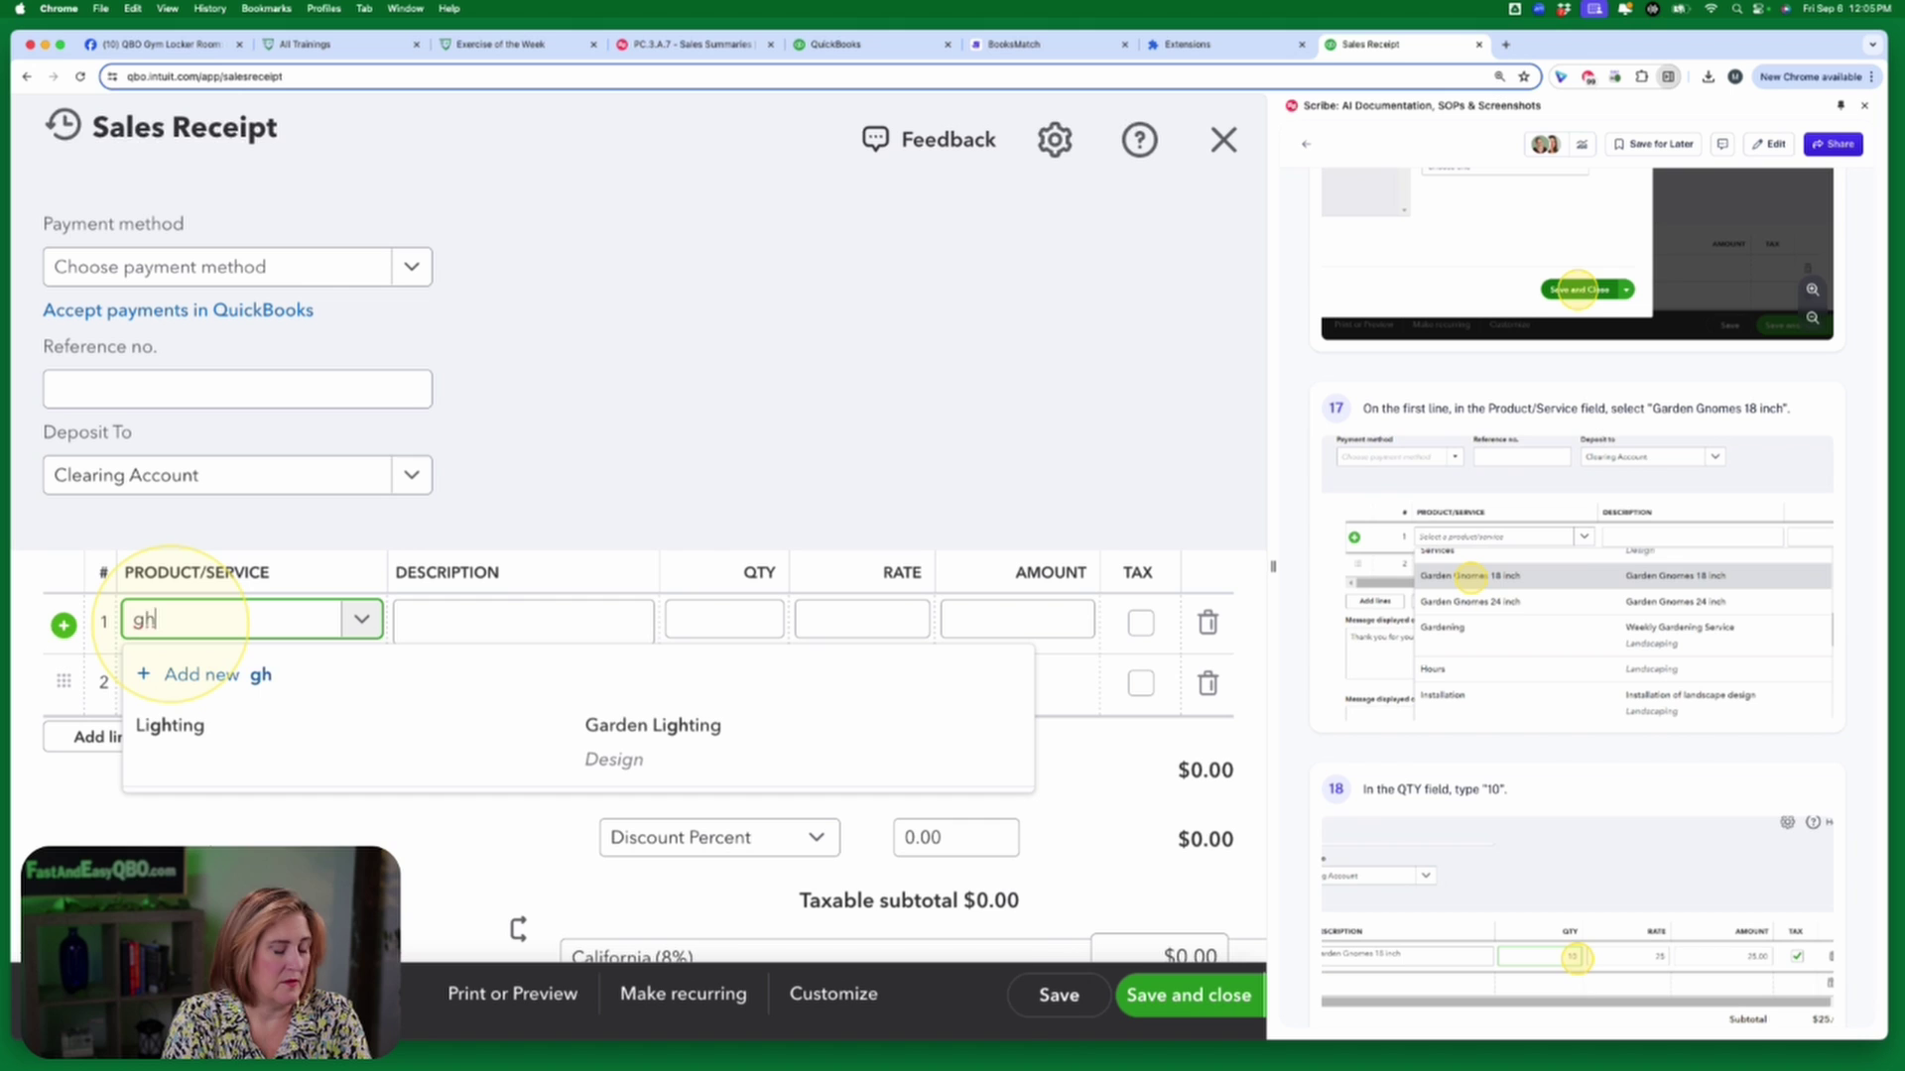
key("BackSpace")
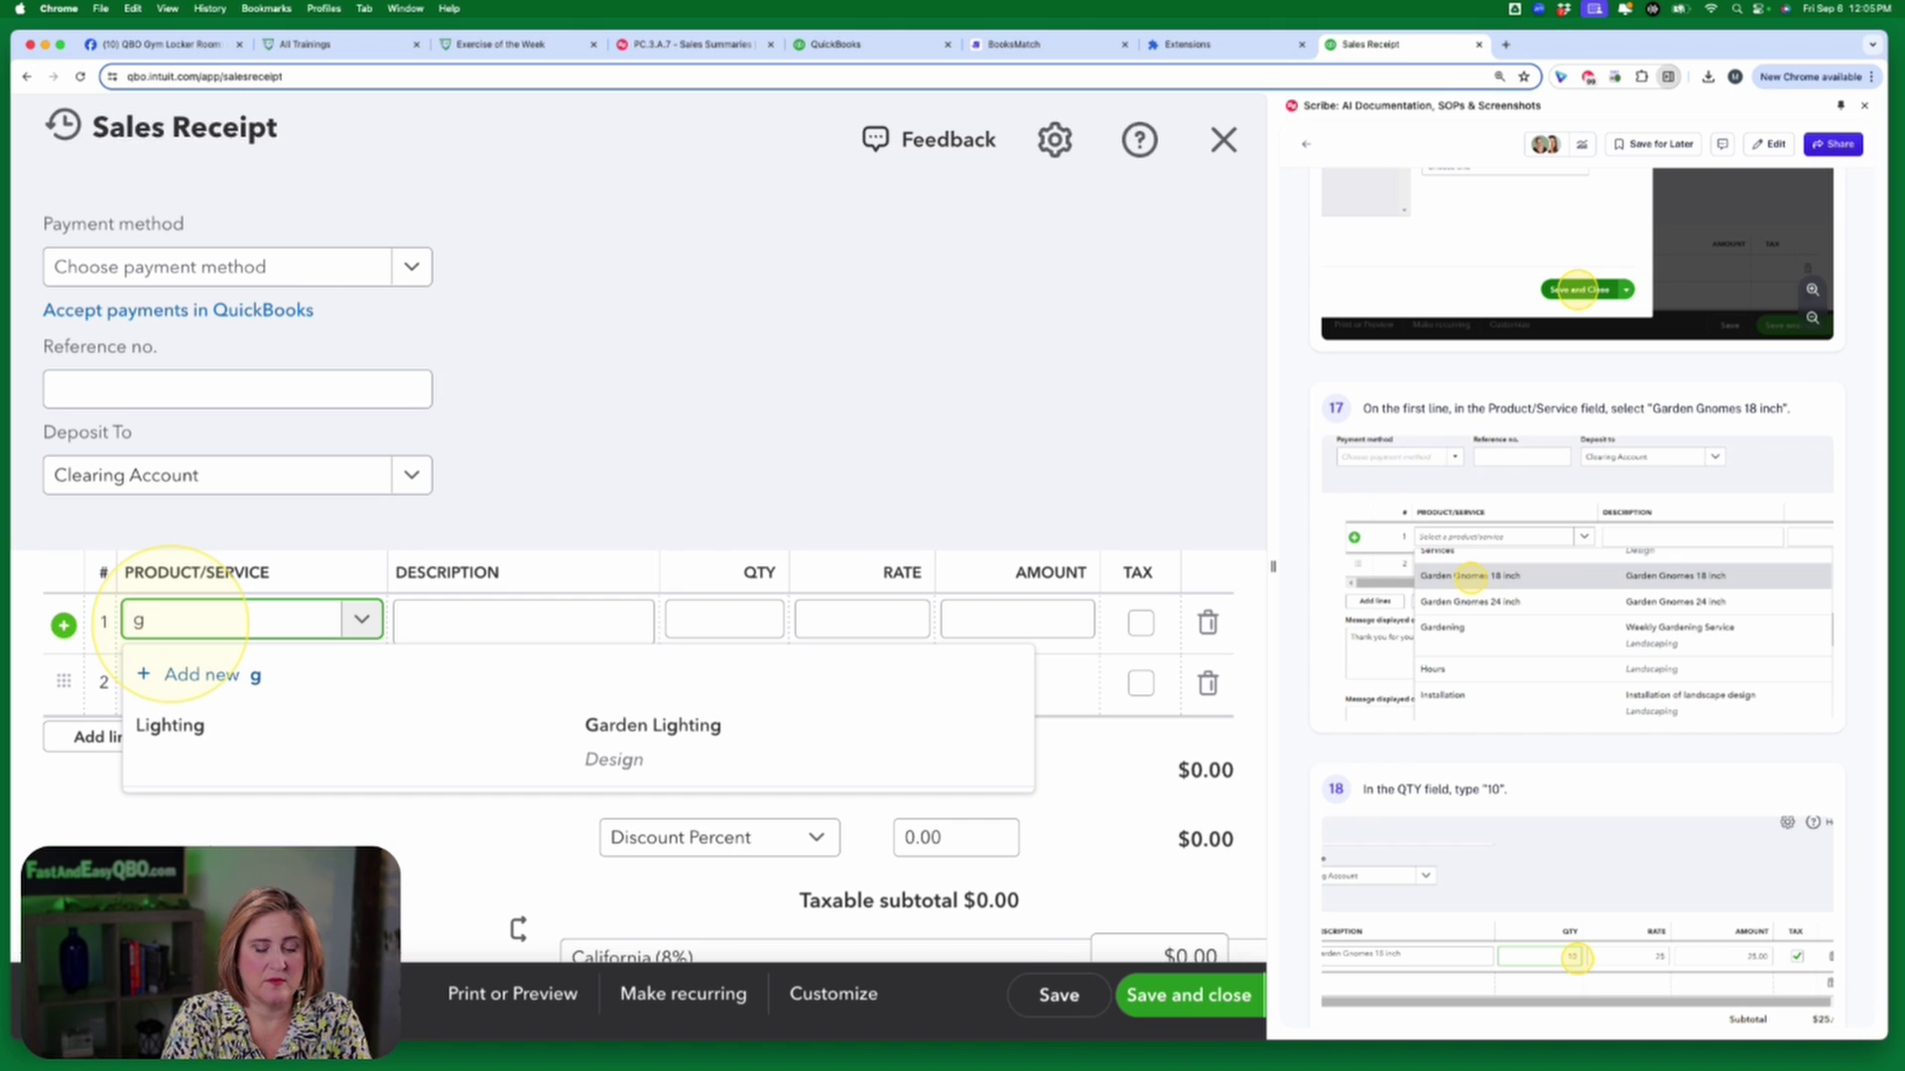
type("no")
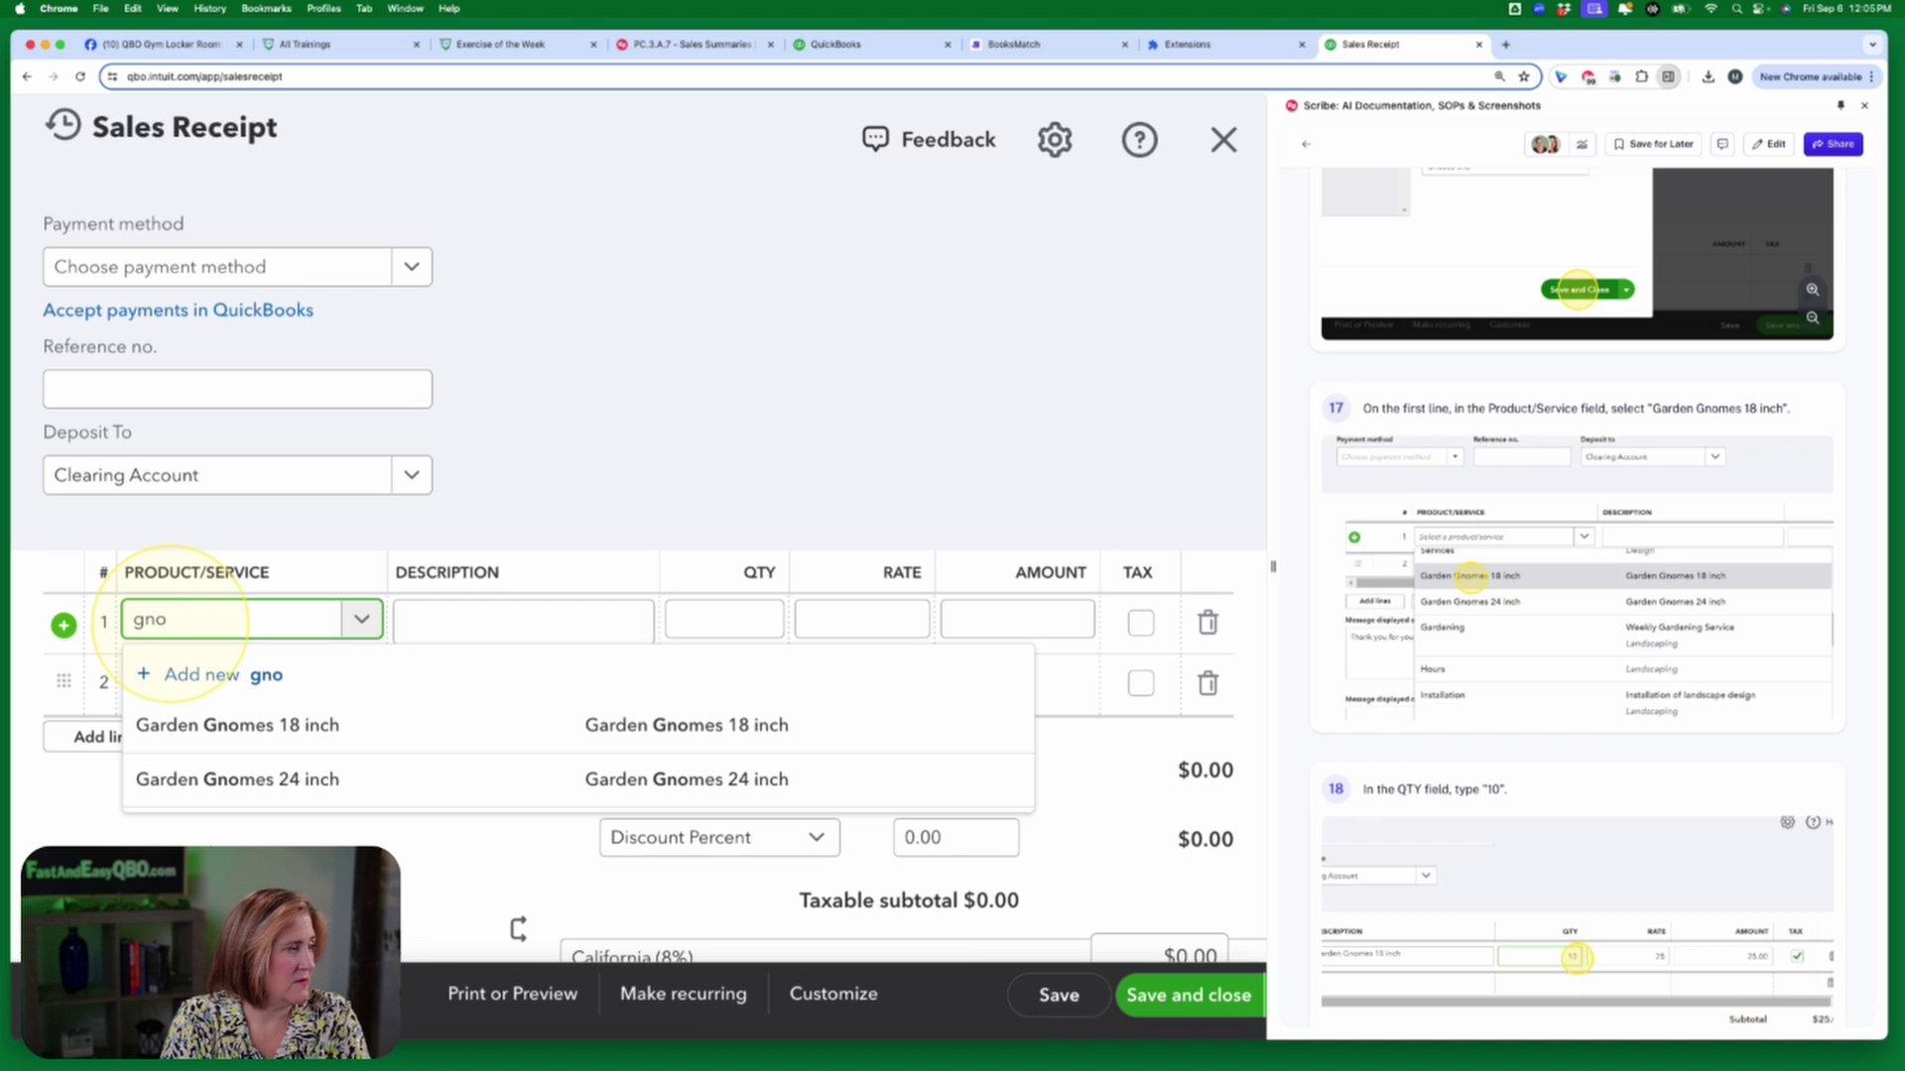
left_click(457, 742)
left_click(753, 619)
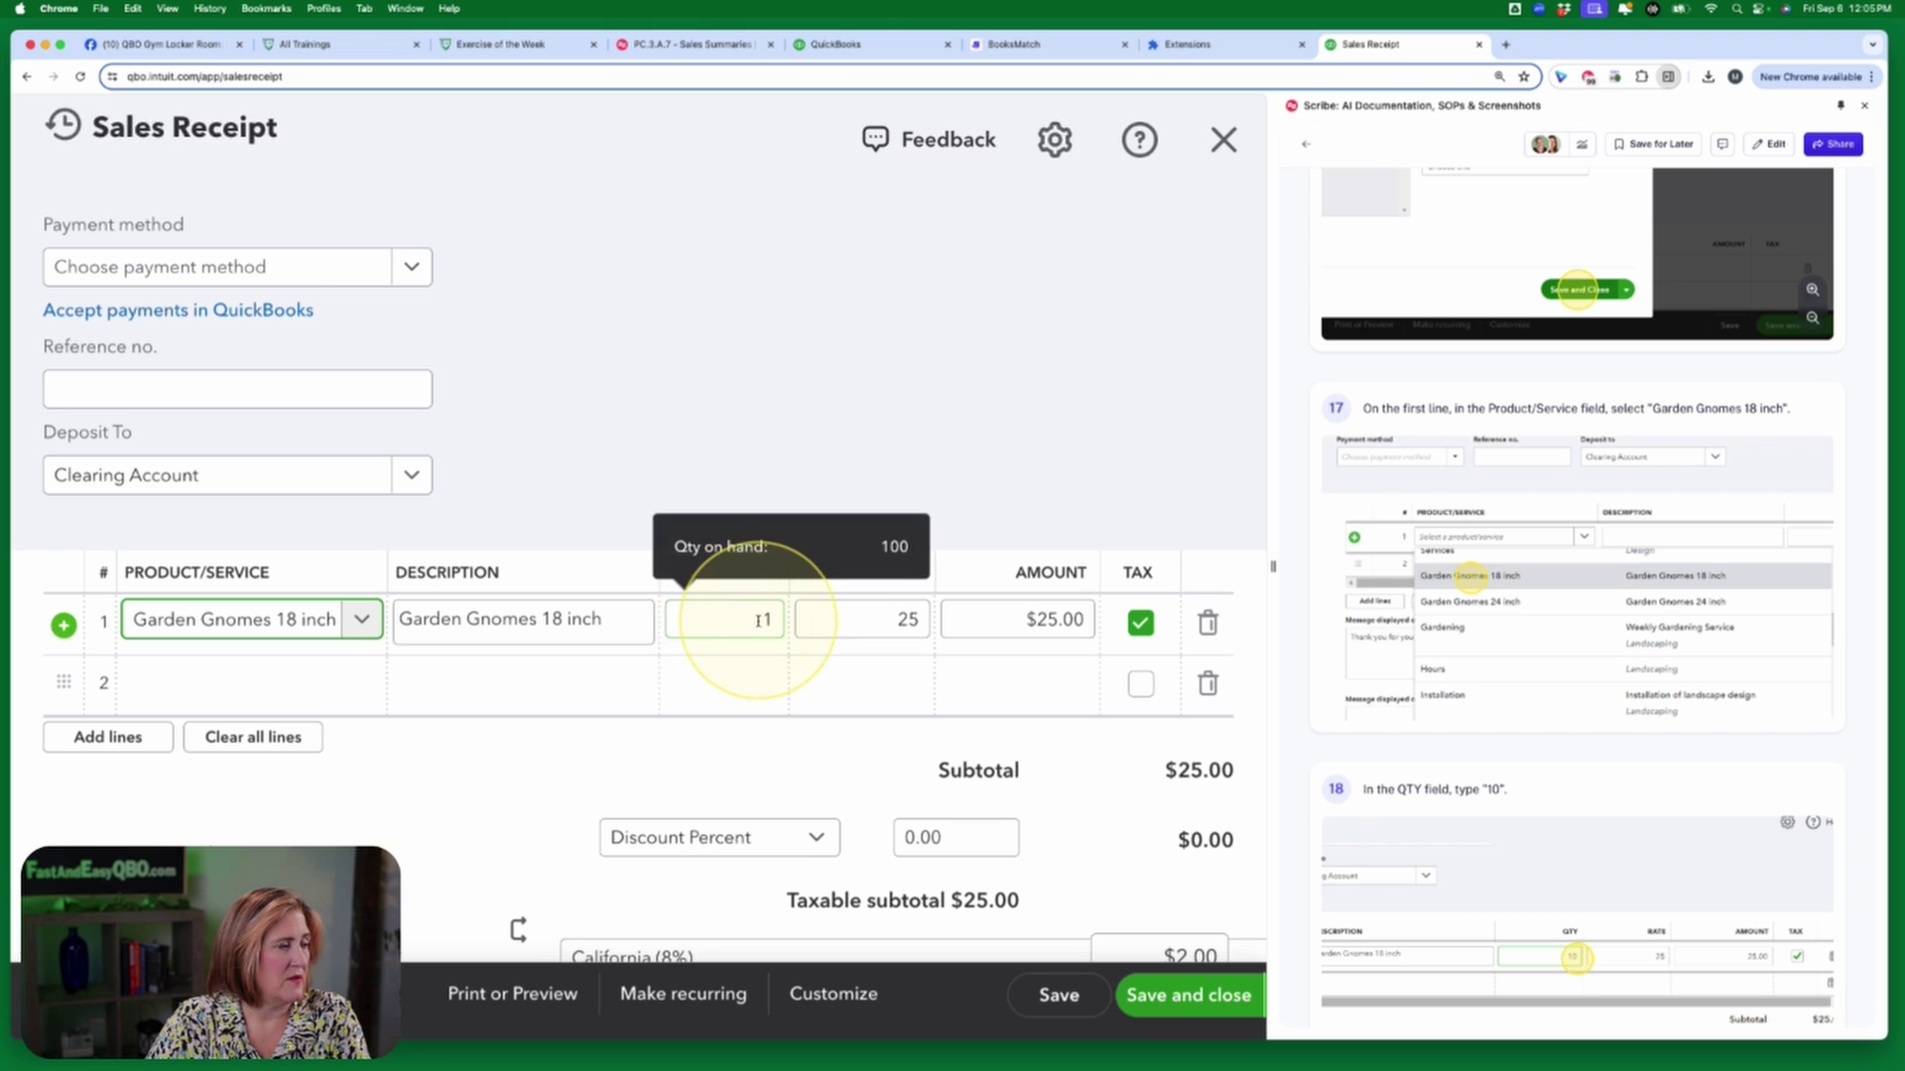
type("10")
key("Tab")
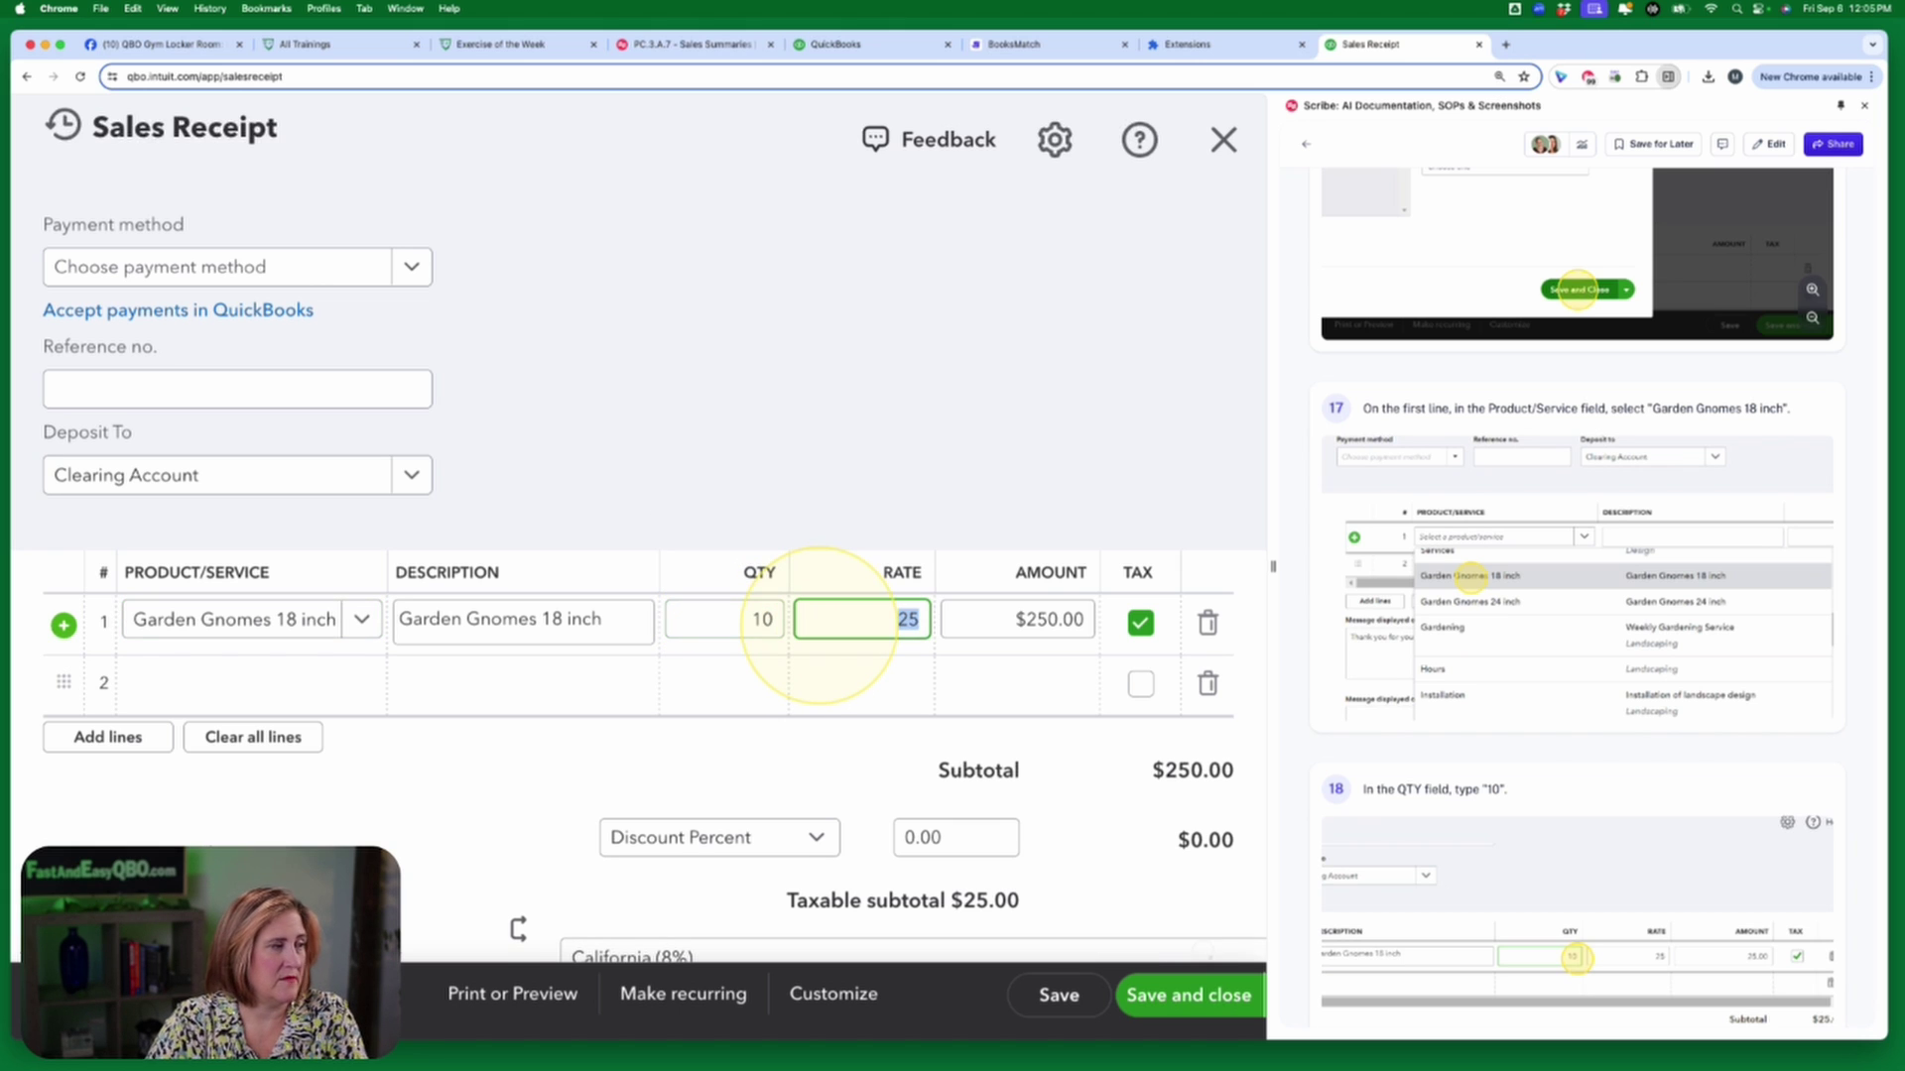
Add Garden Gnomes 24 inch on the receipt's second line with a quantity of 25.
left_click(283, 684)
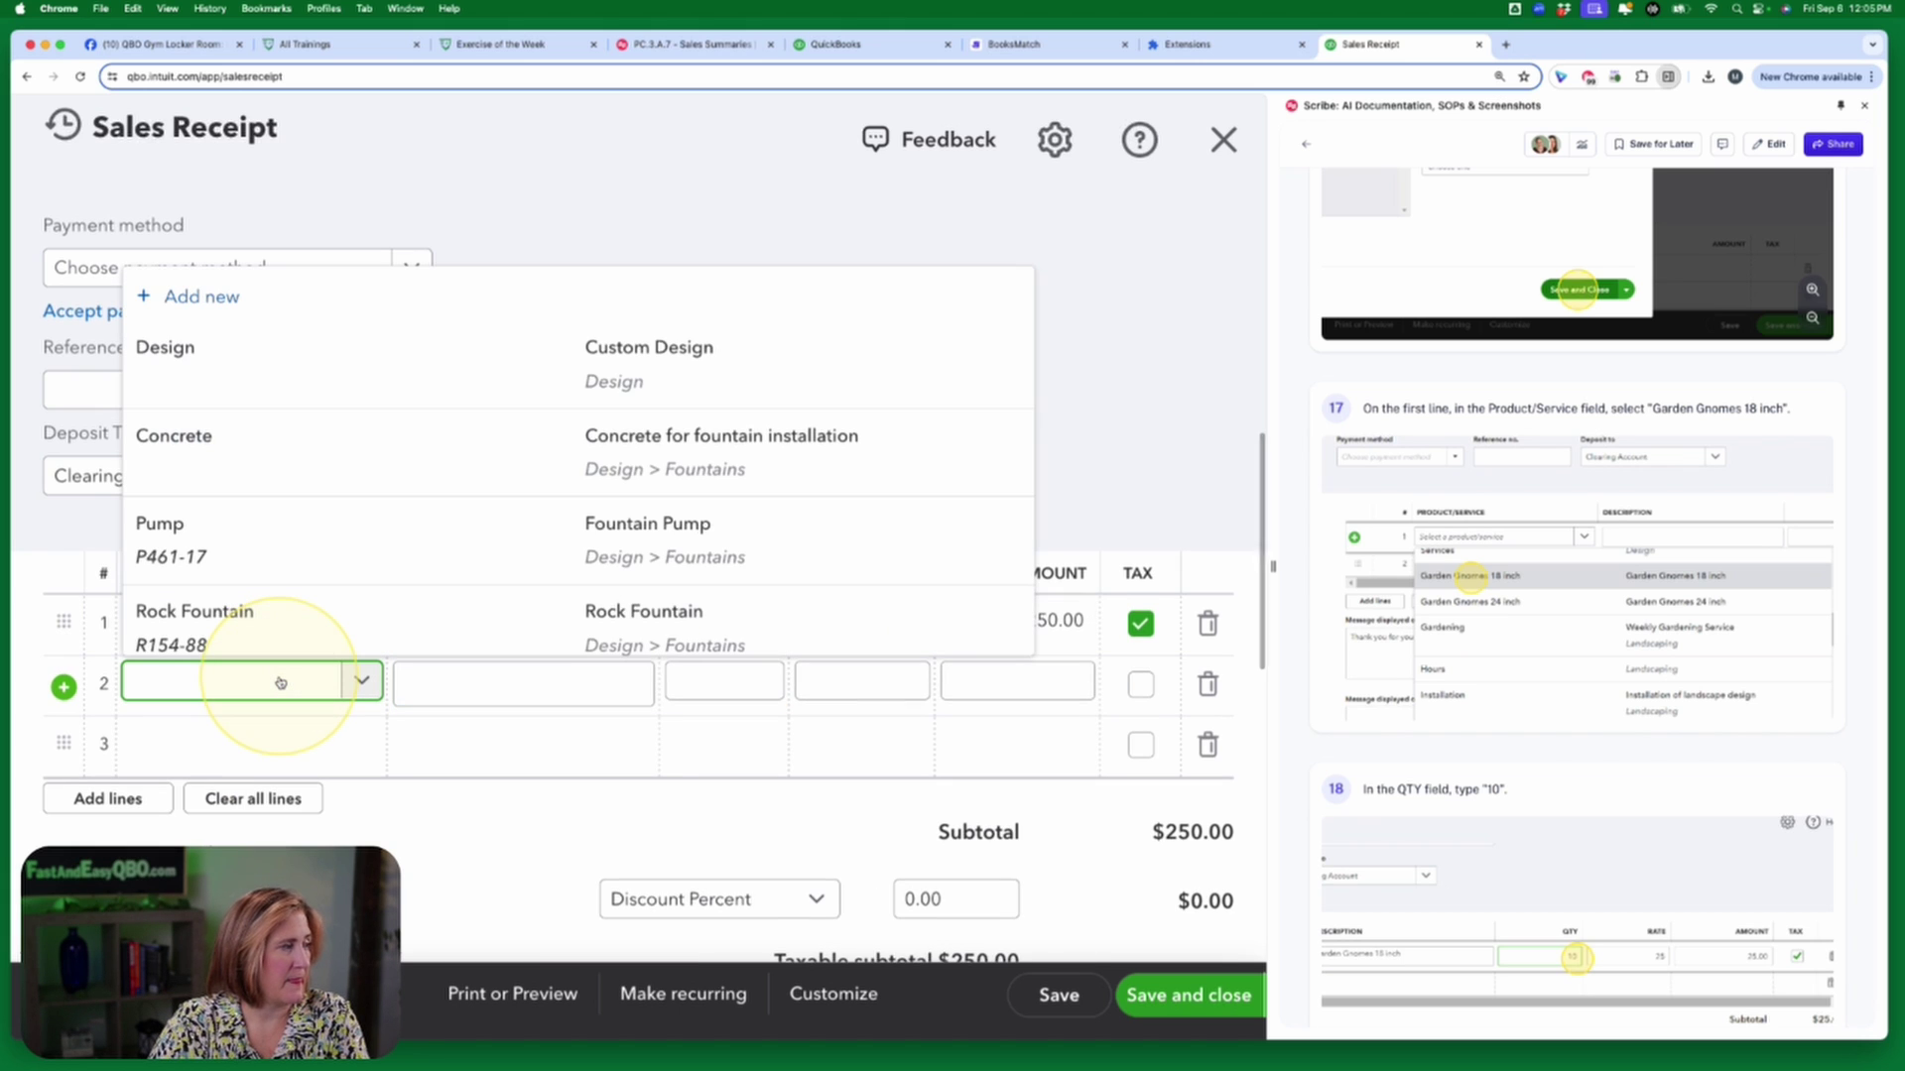
type("gnom")
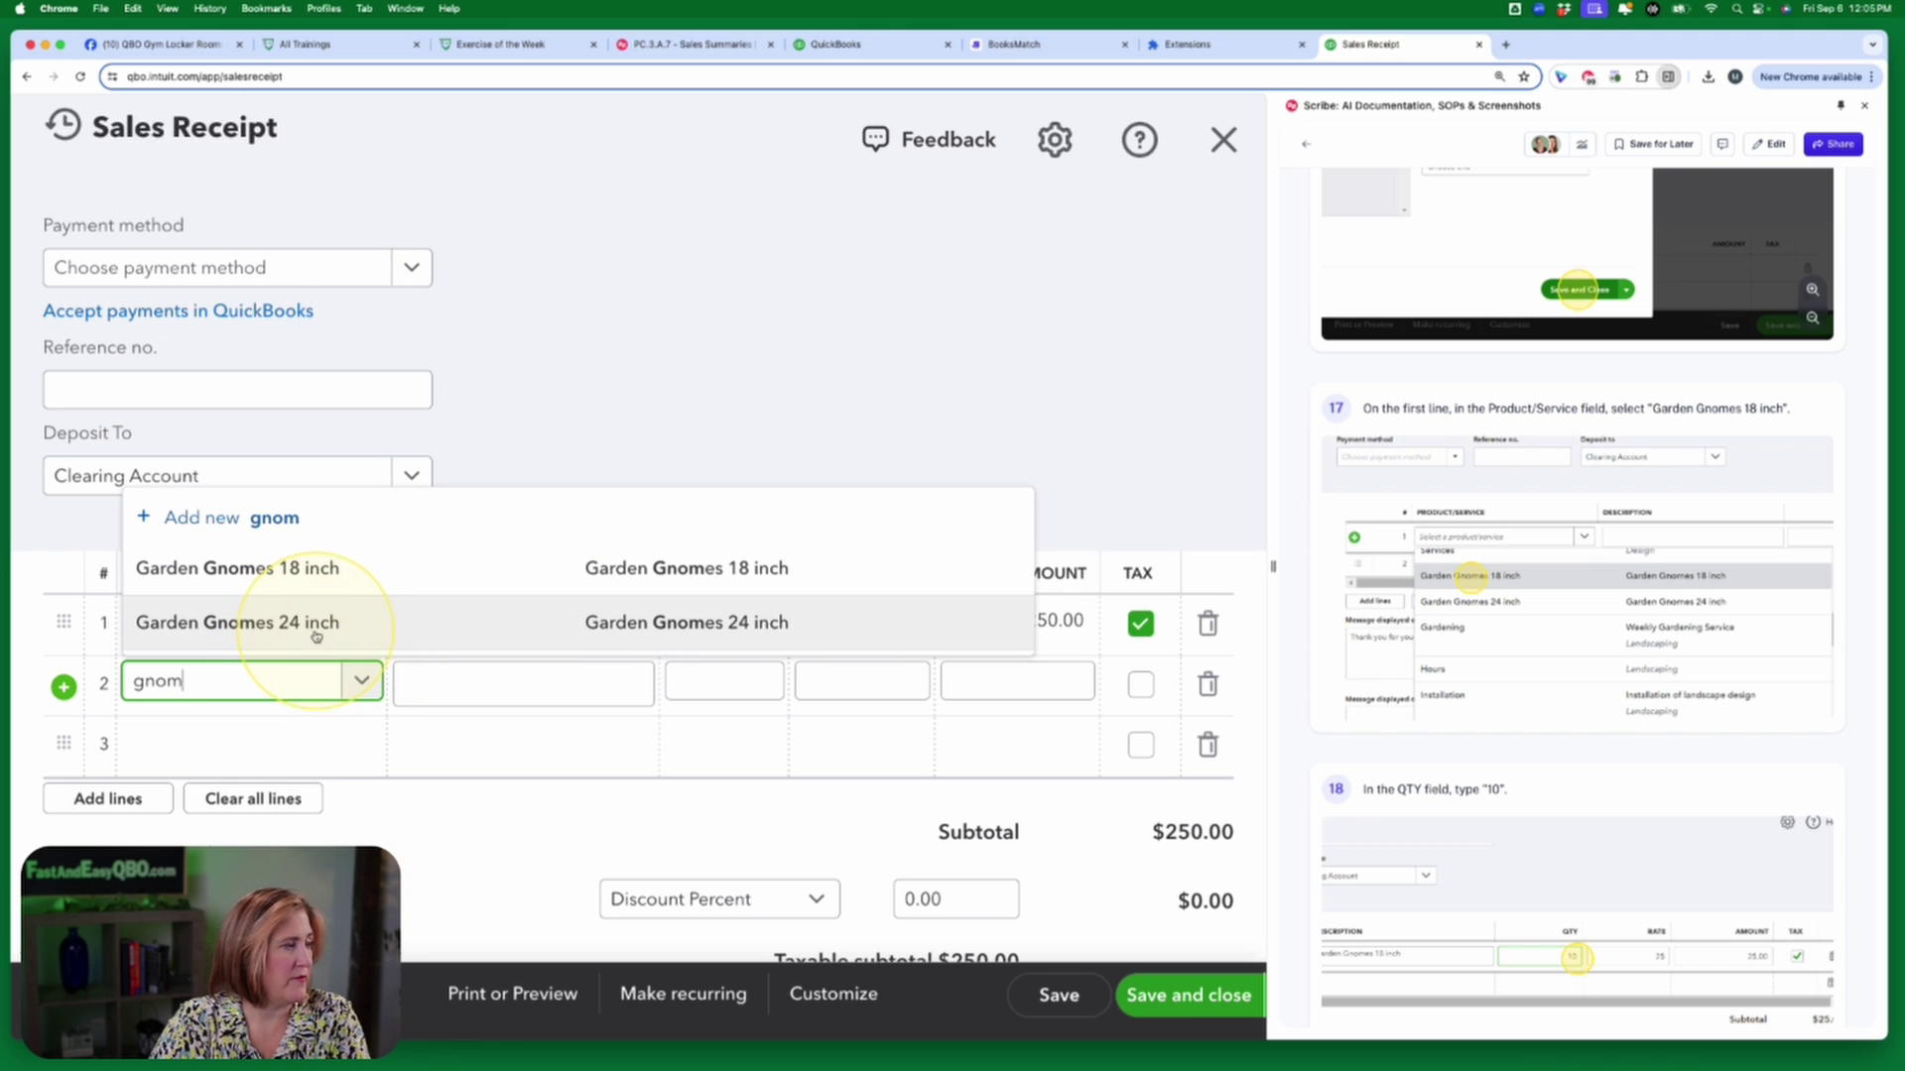
left_click(315, 635)
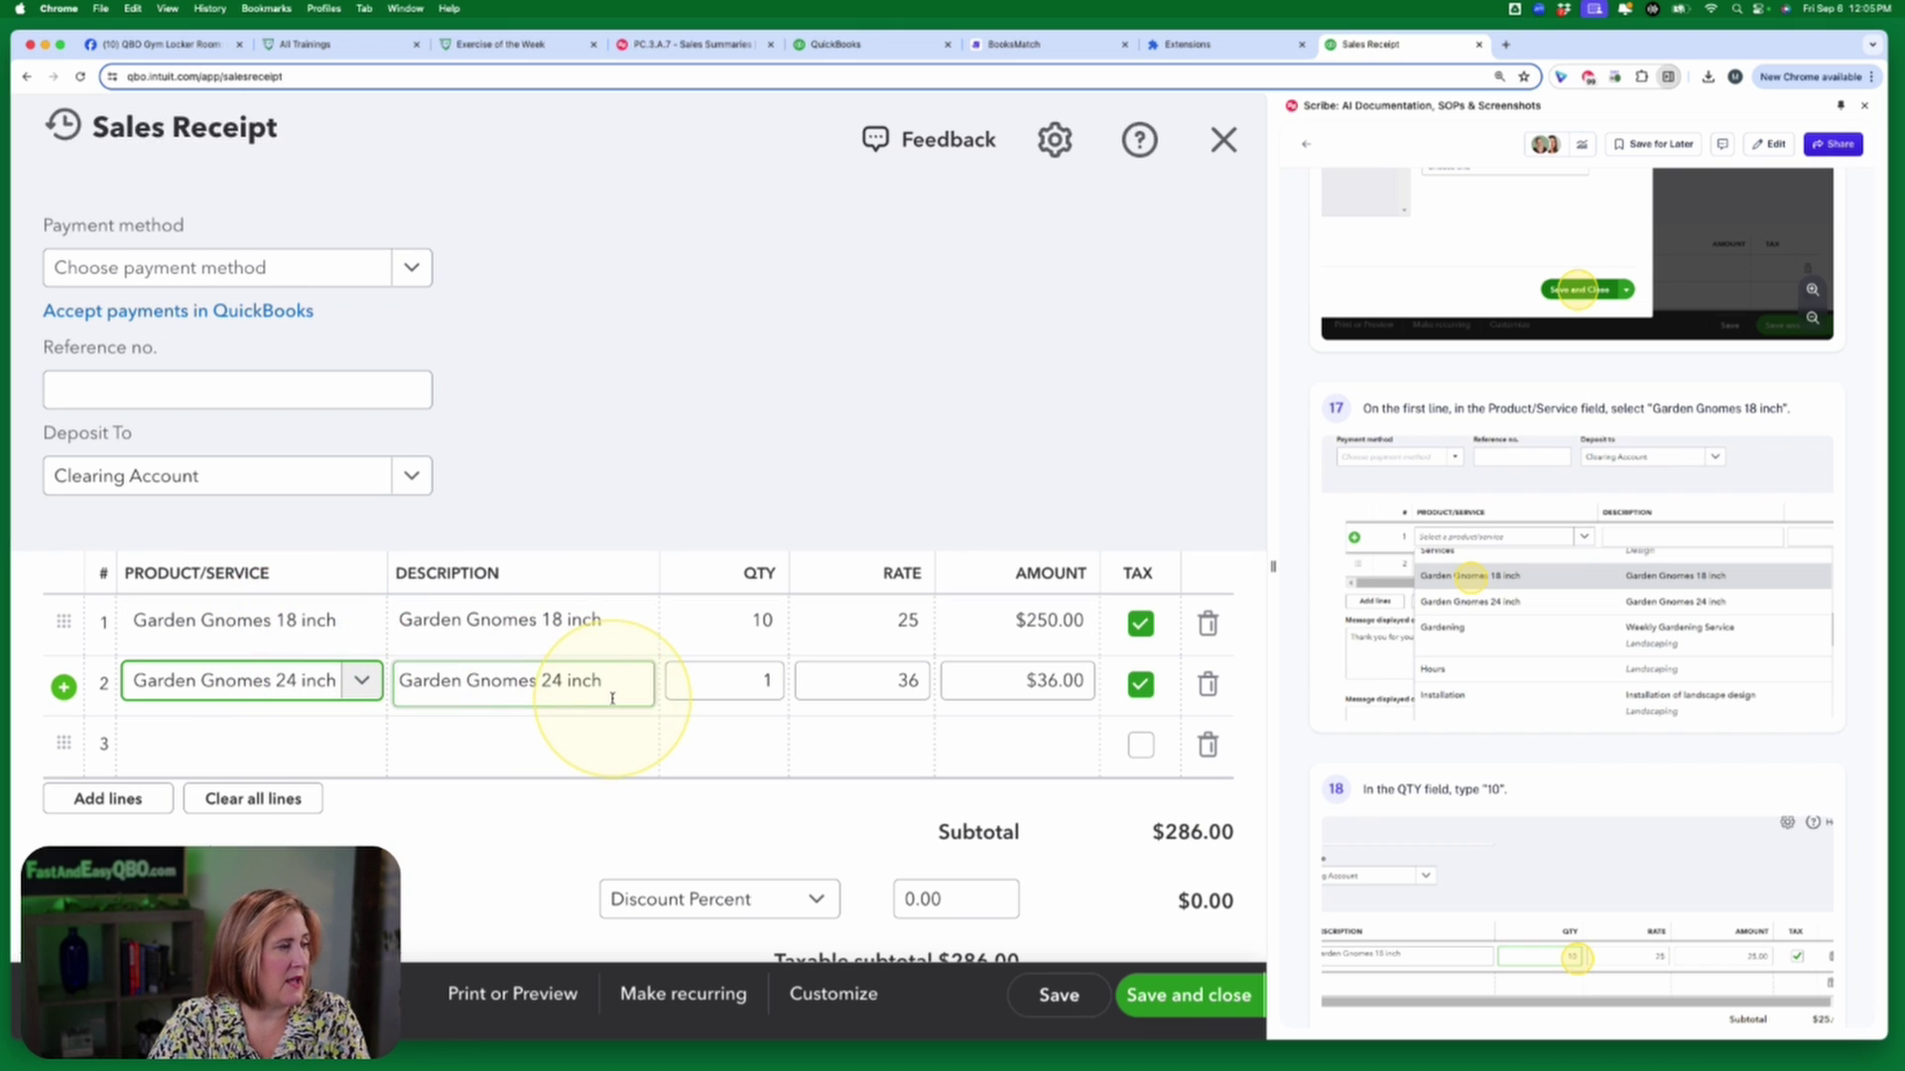
left_click(742, 694)
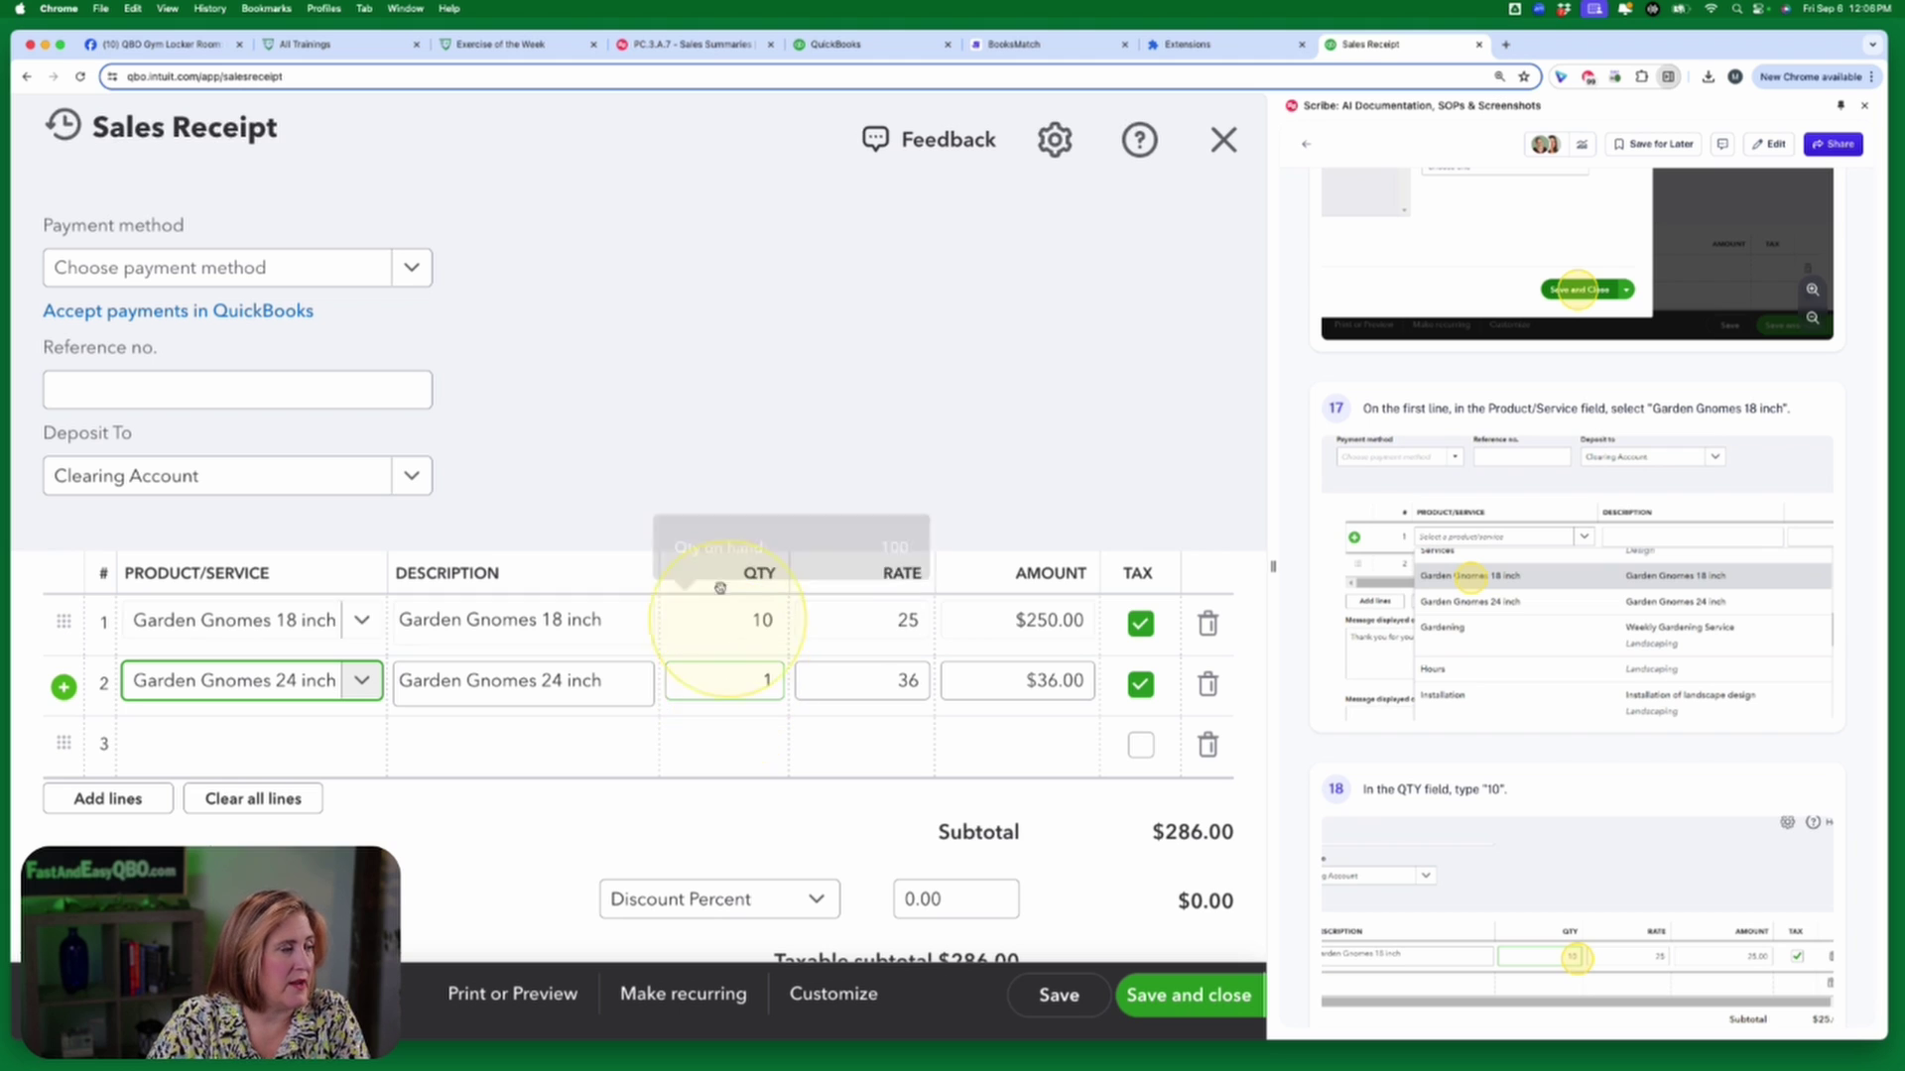
left_click(759, 683)
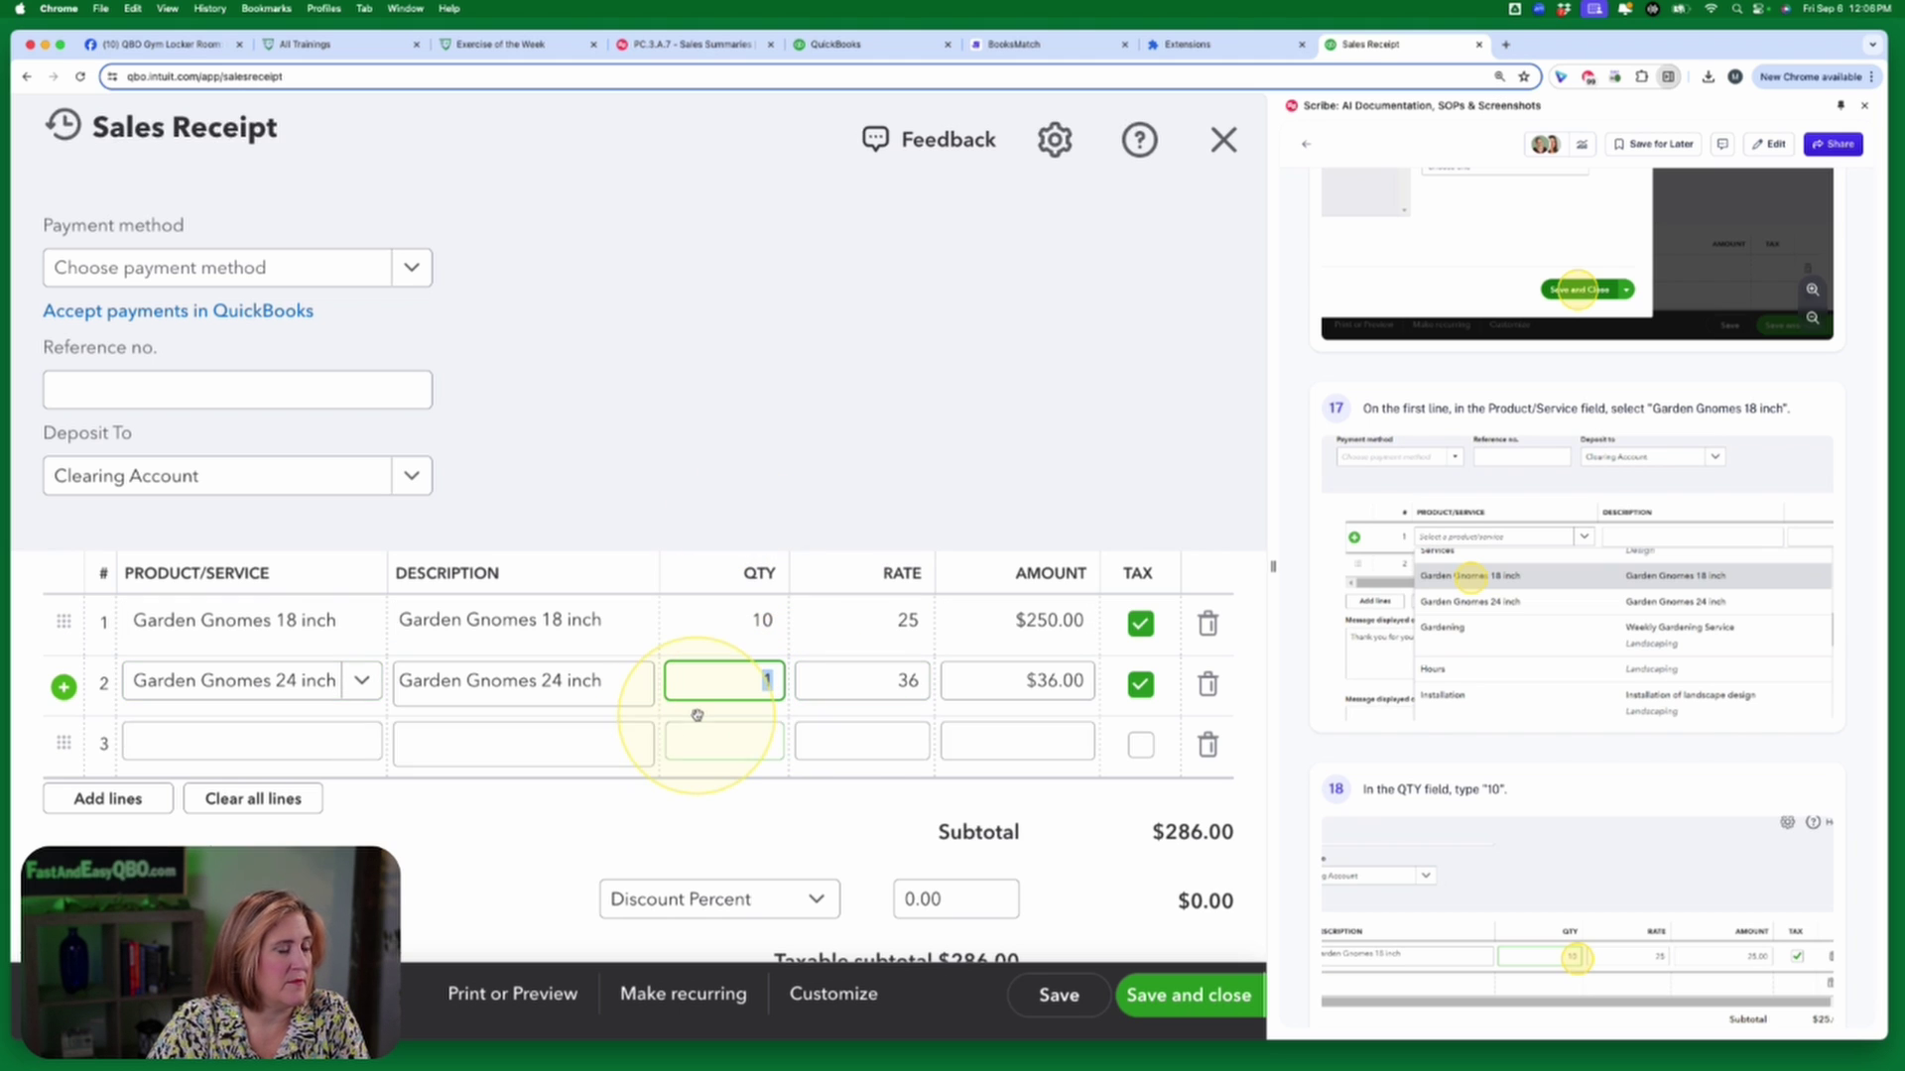
type("25")
key("Tab")
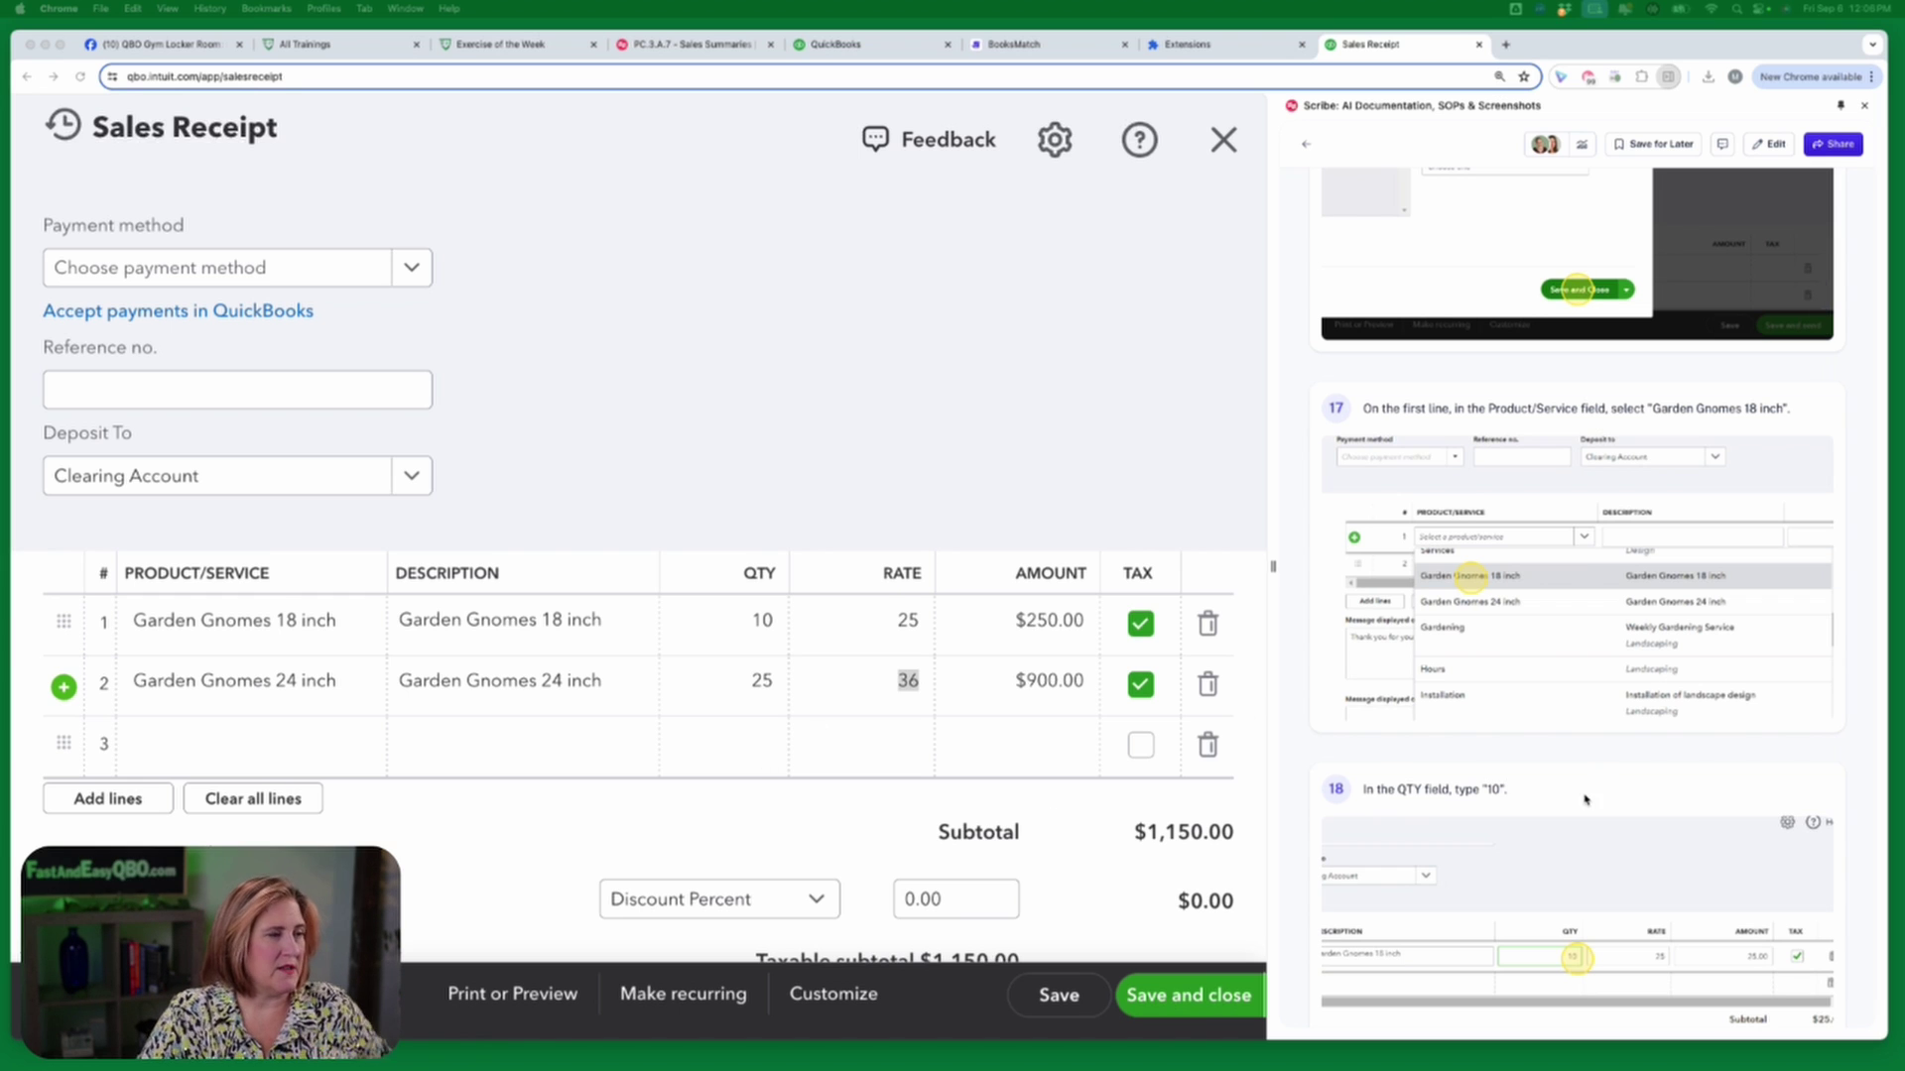
Compare the receipt's sales tax rate and totals with the guide's 8% check, and read the note on the Visa and MasterCard breakdown.
scroll(1586, 800, "down", 1)
scroll(1586, 800, "down", 10)
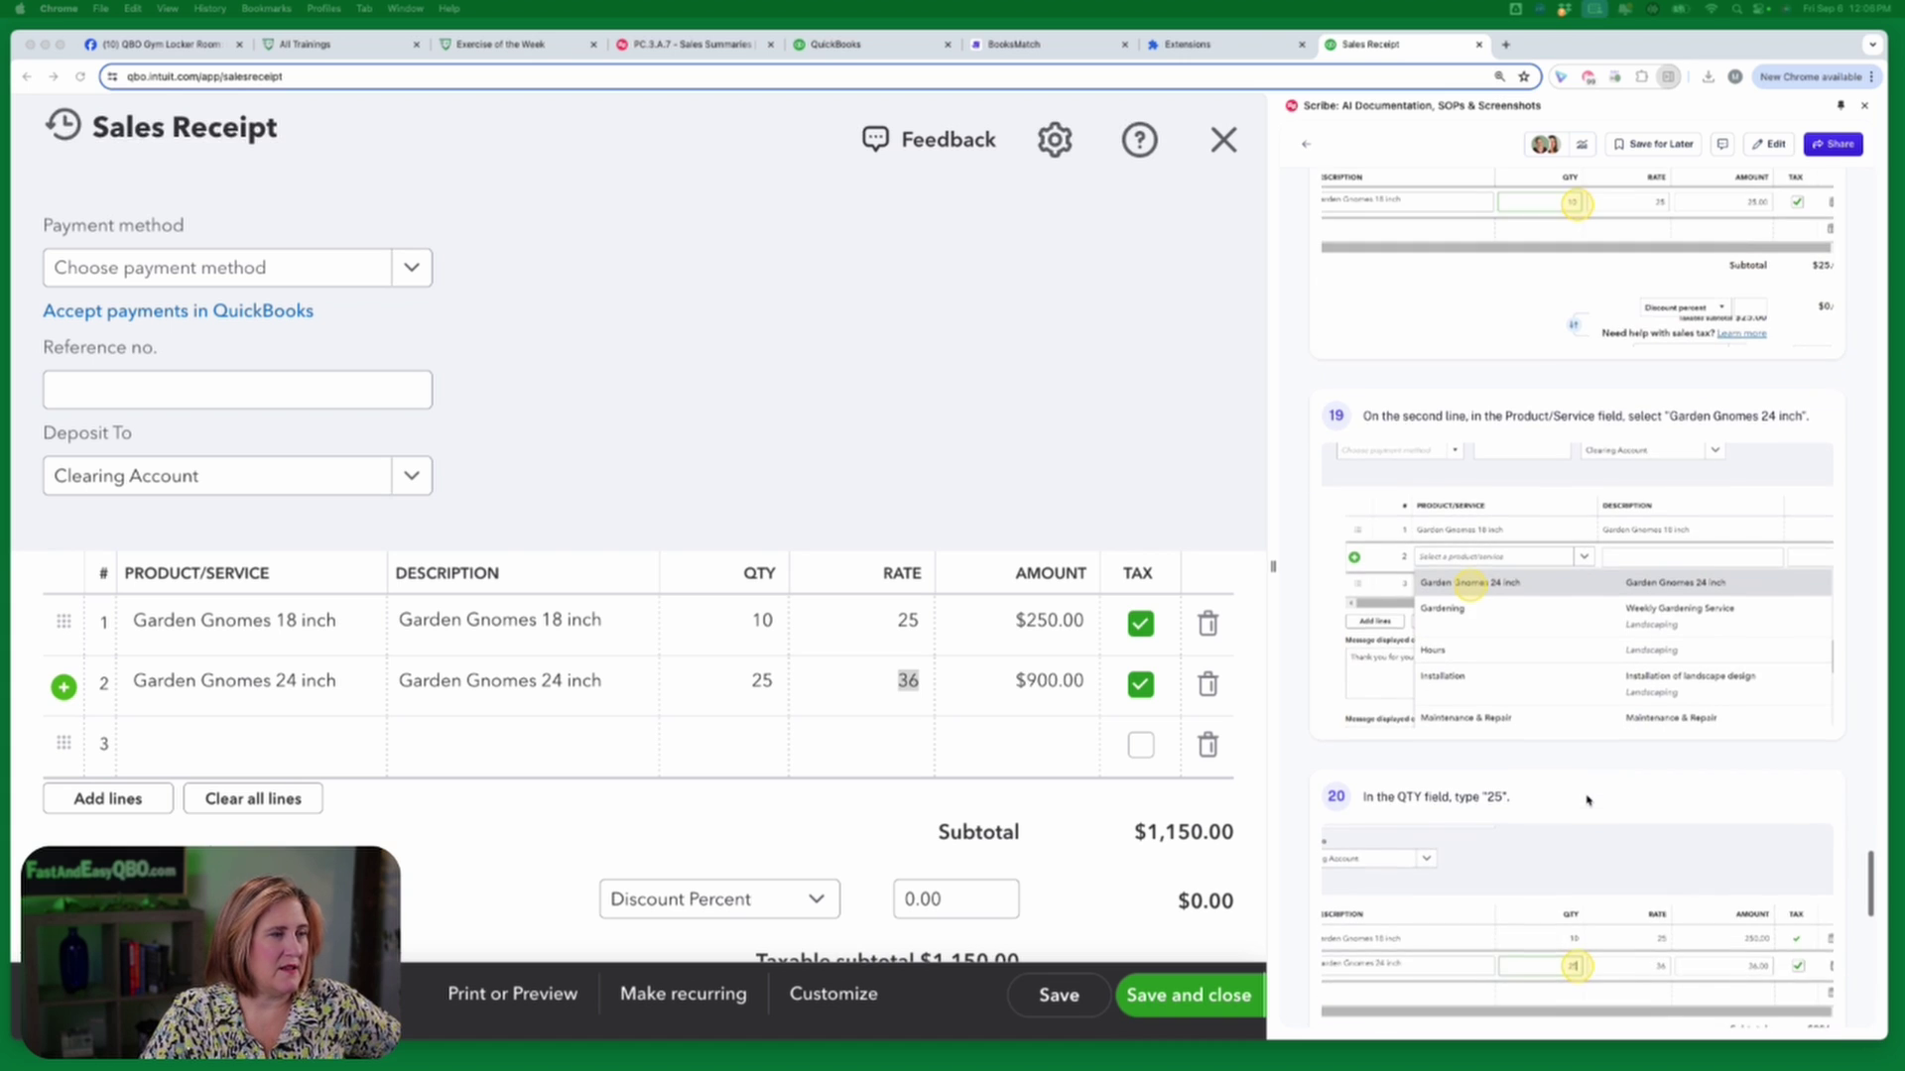
scroll(1586, 800, "down", 2)
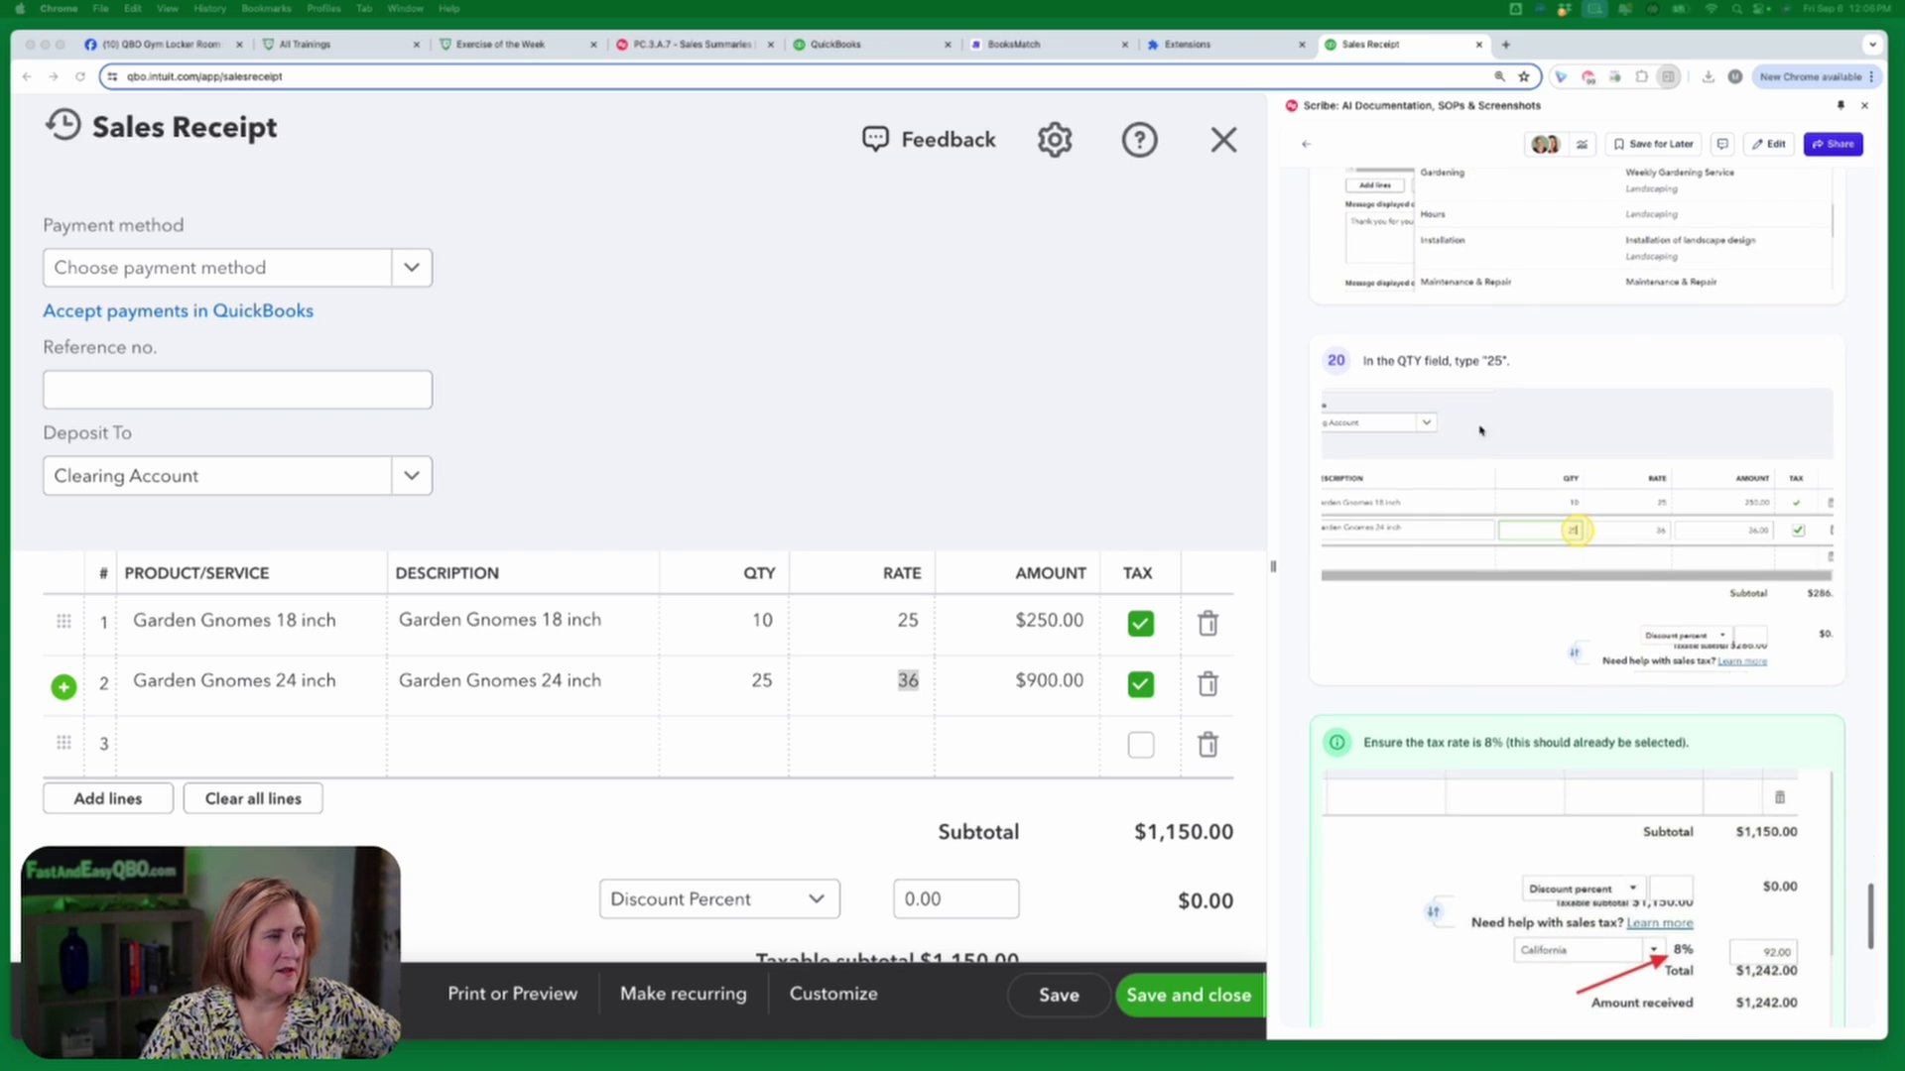
scroll(1567, 694, "down", 4)
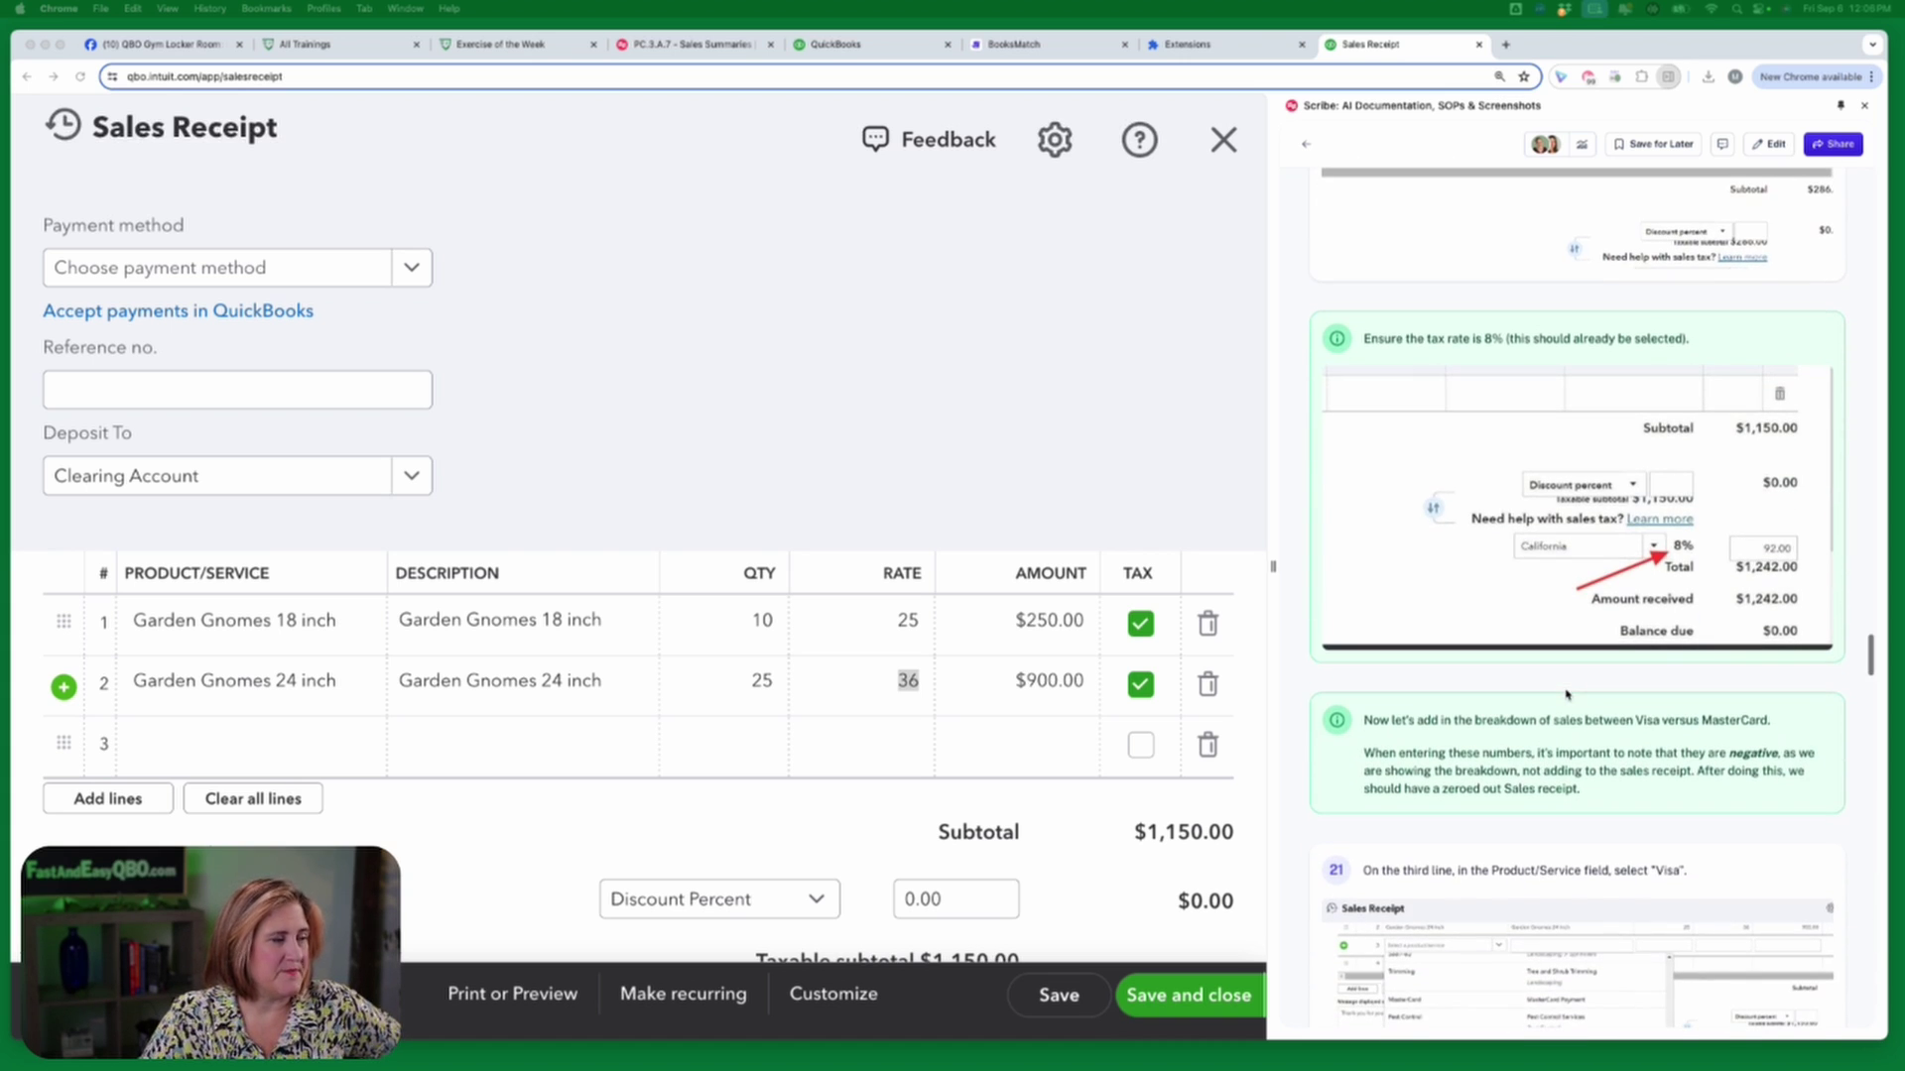
scroll(1068, 802, "down", 4)
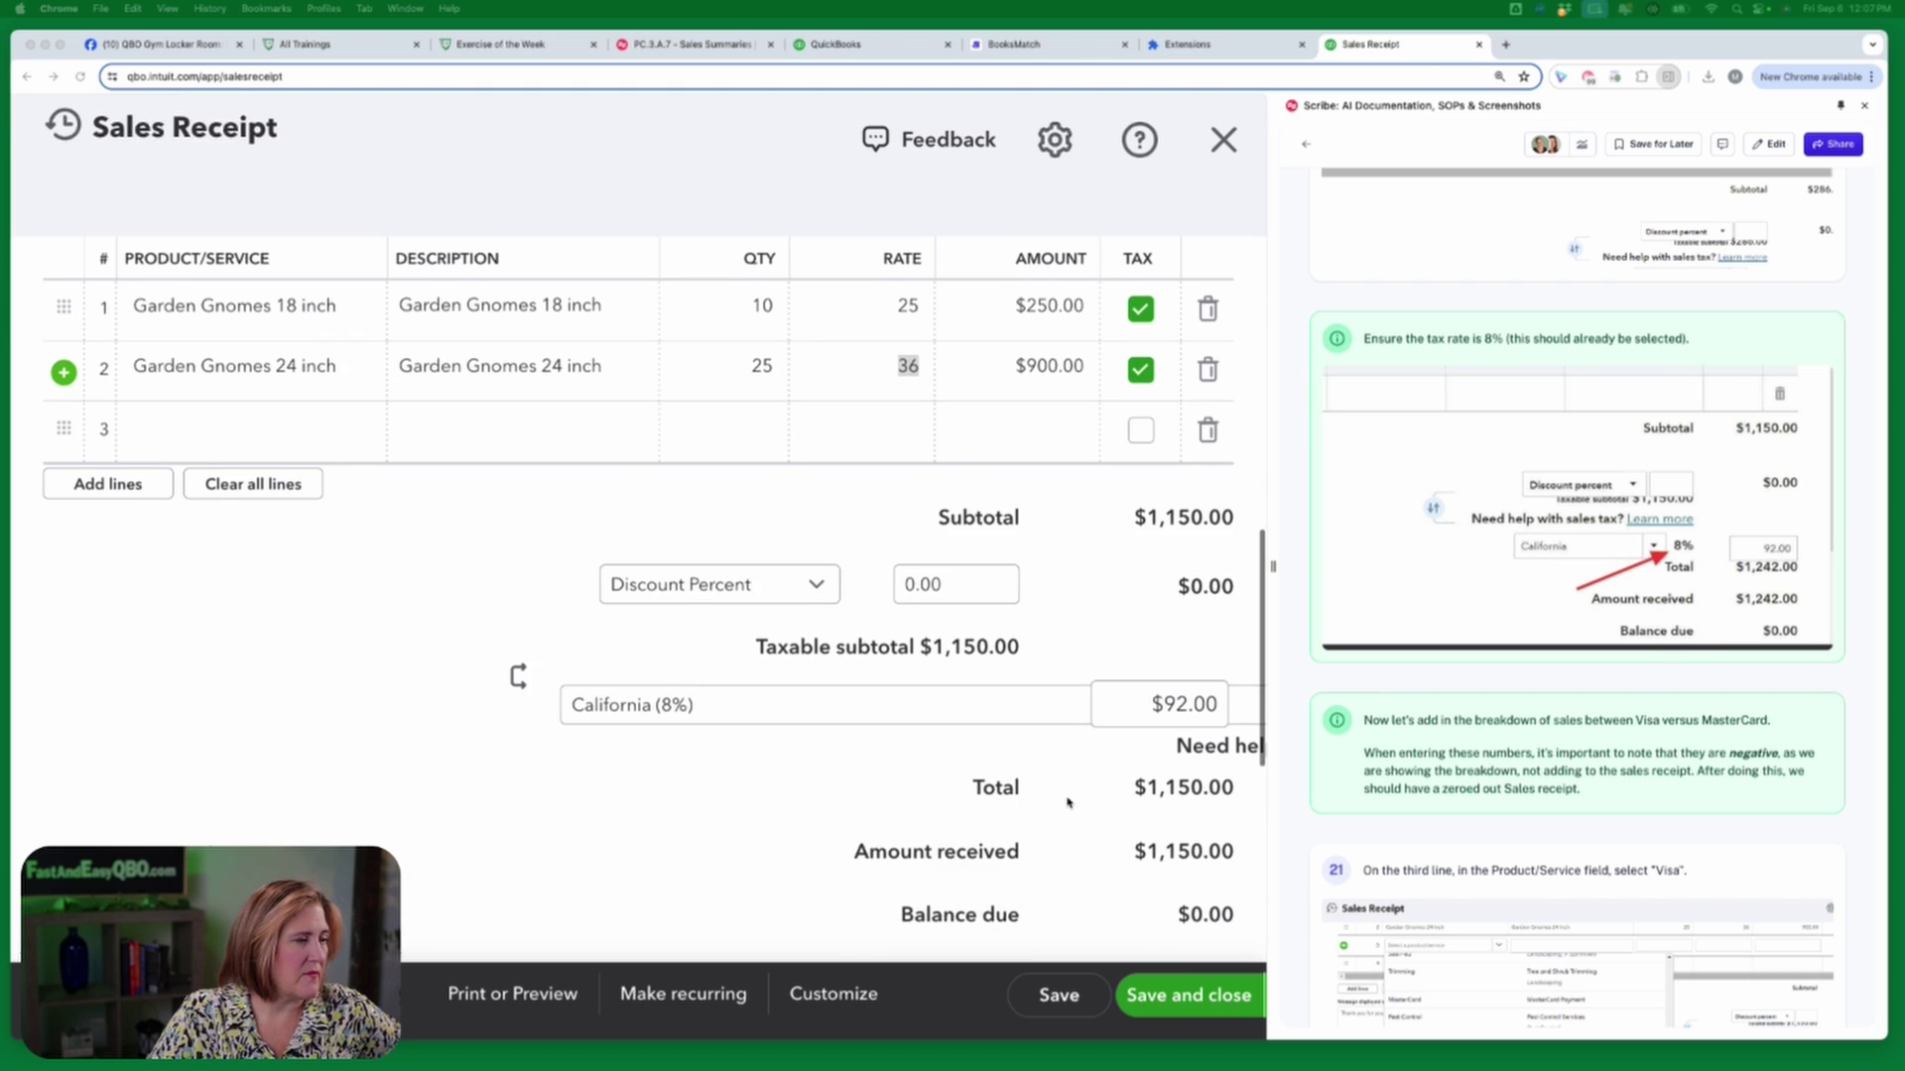
scroll(1068, 801, "down", 1)
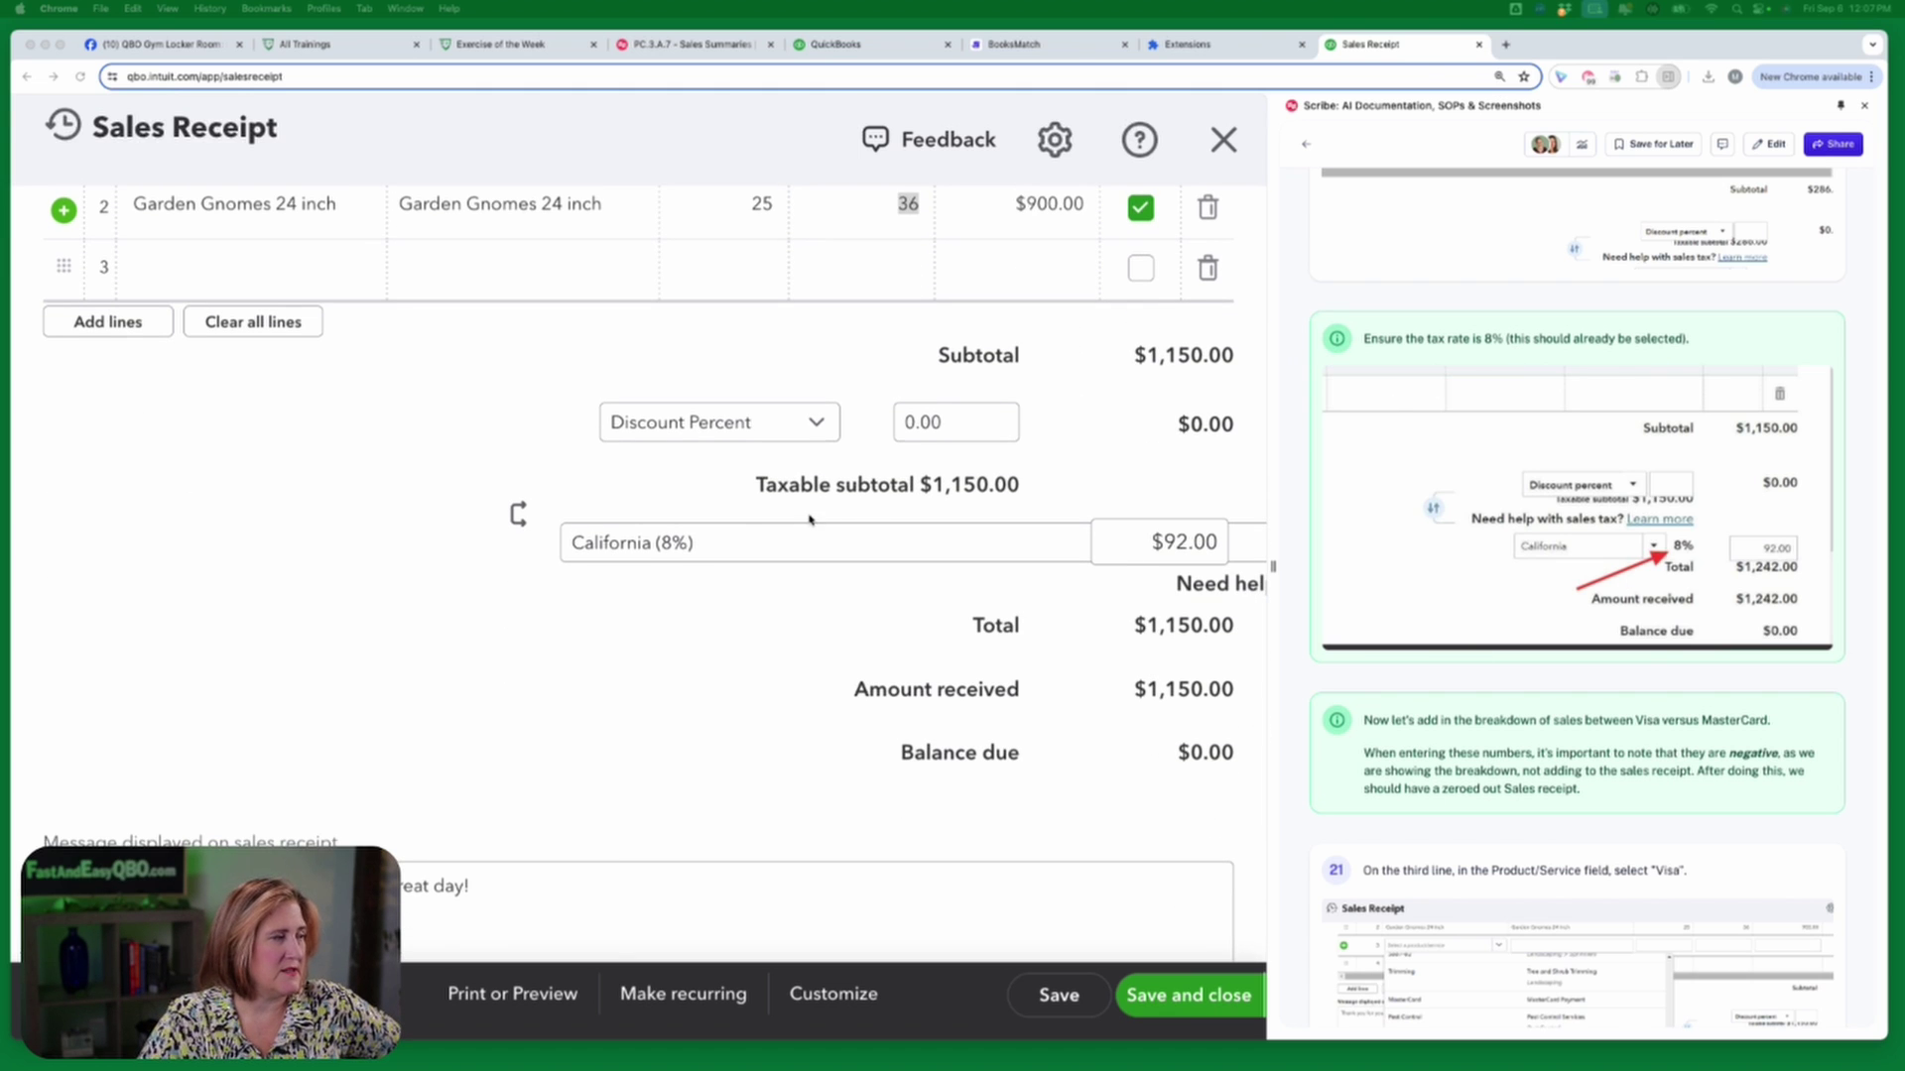
scroll(1538, 397, "down", 1)
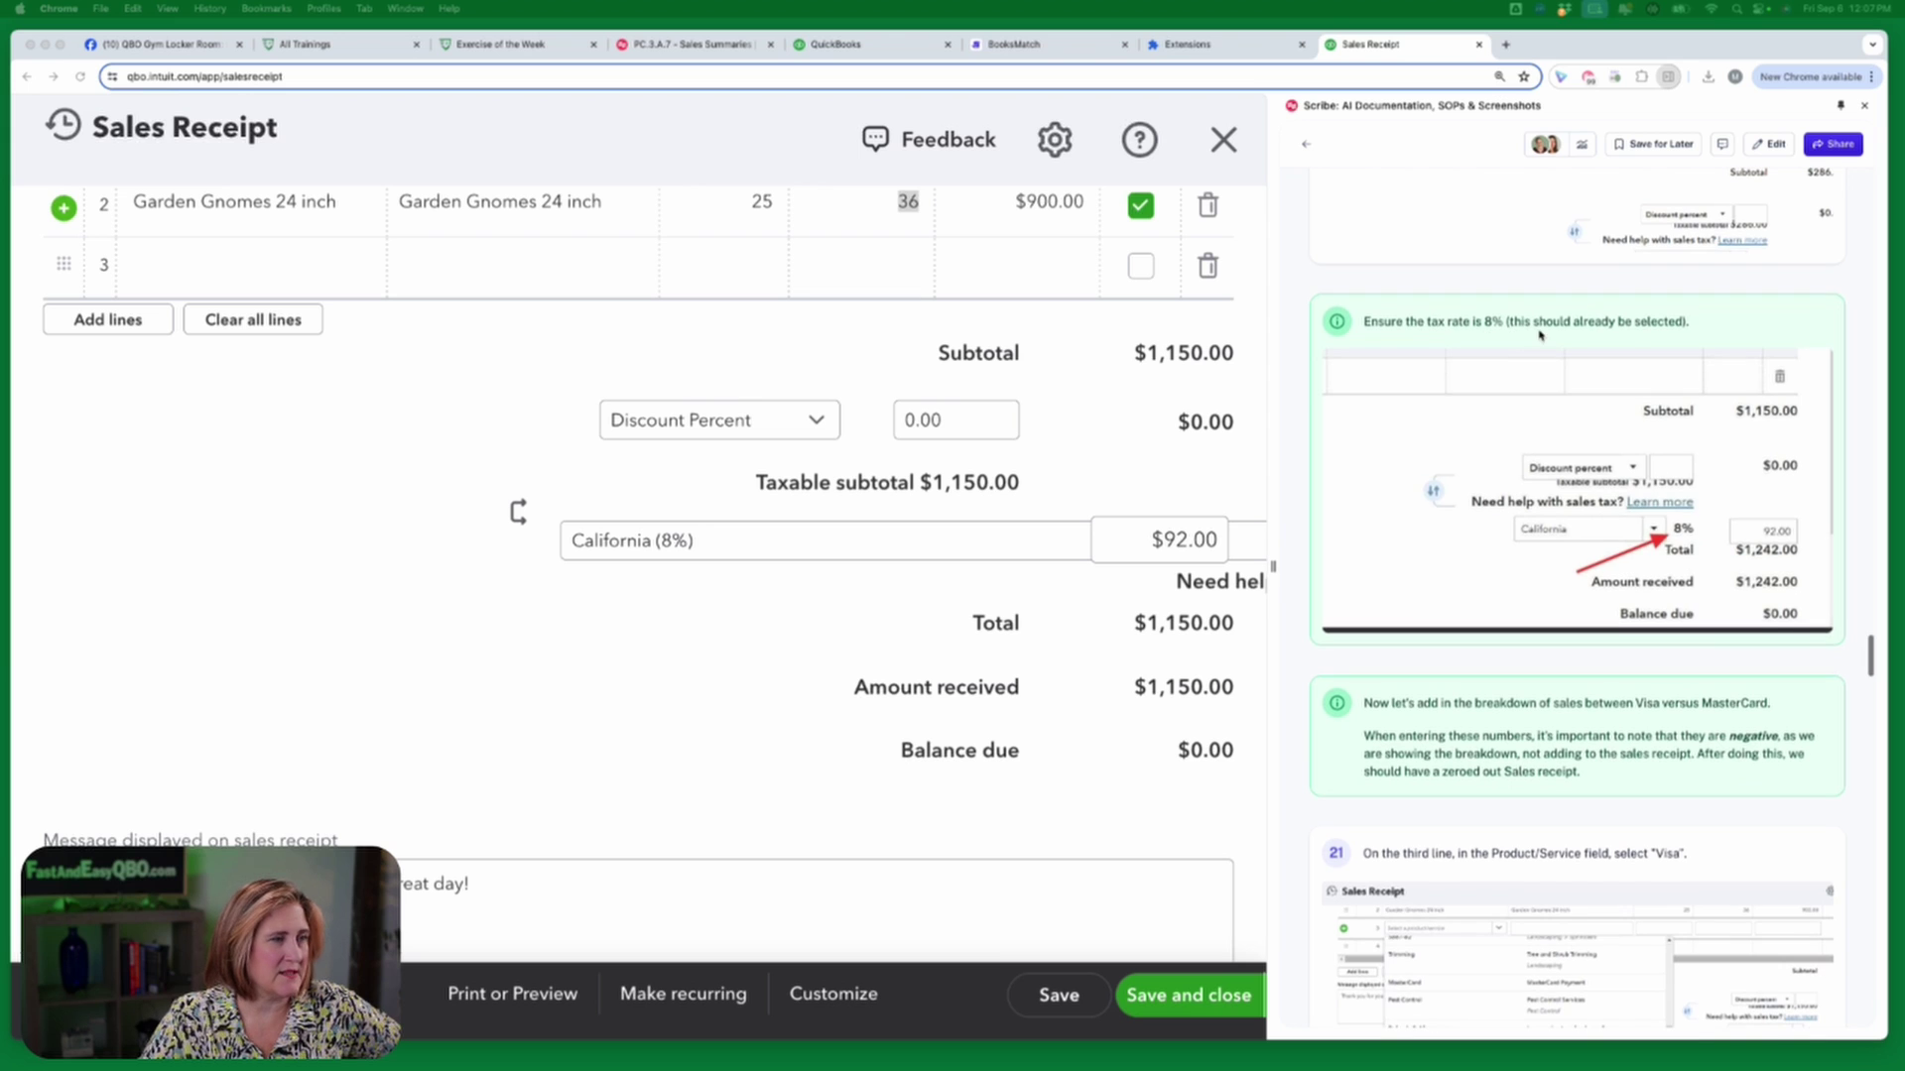
scroll(999, 558, "up", 1)
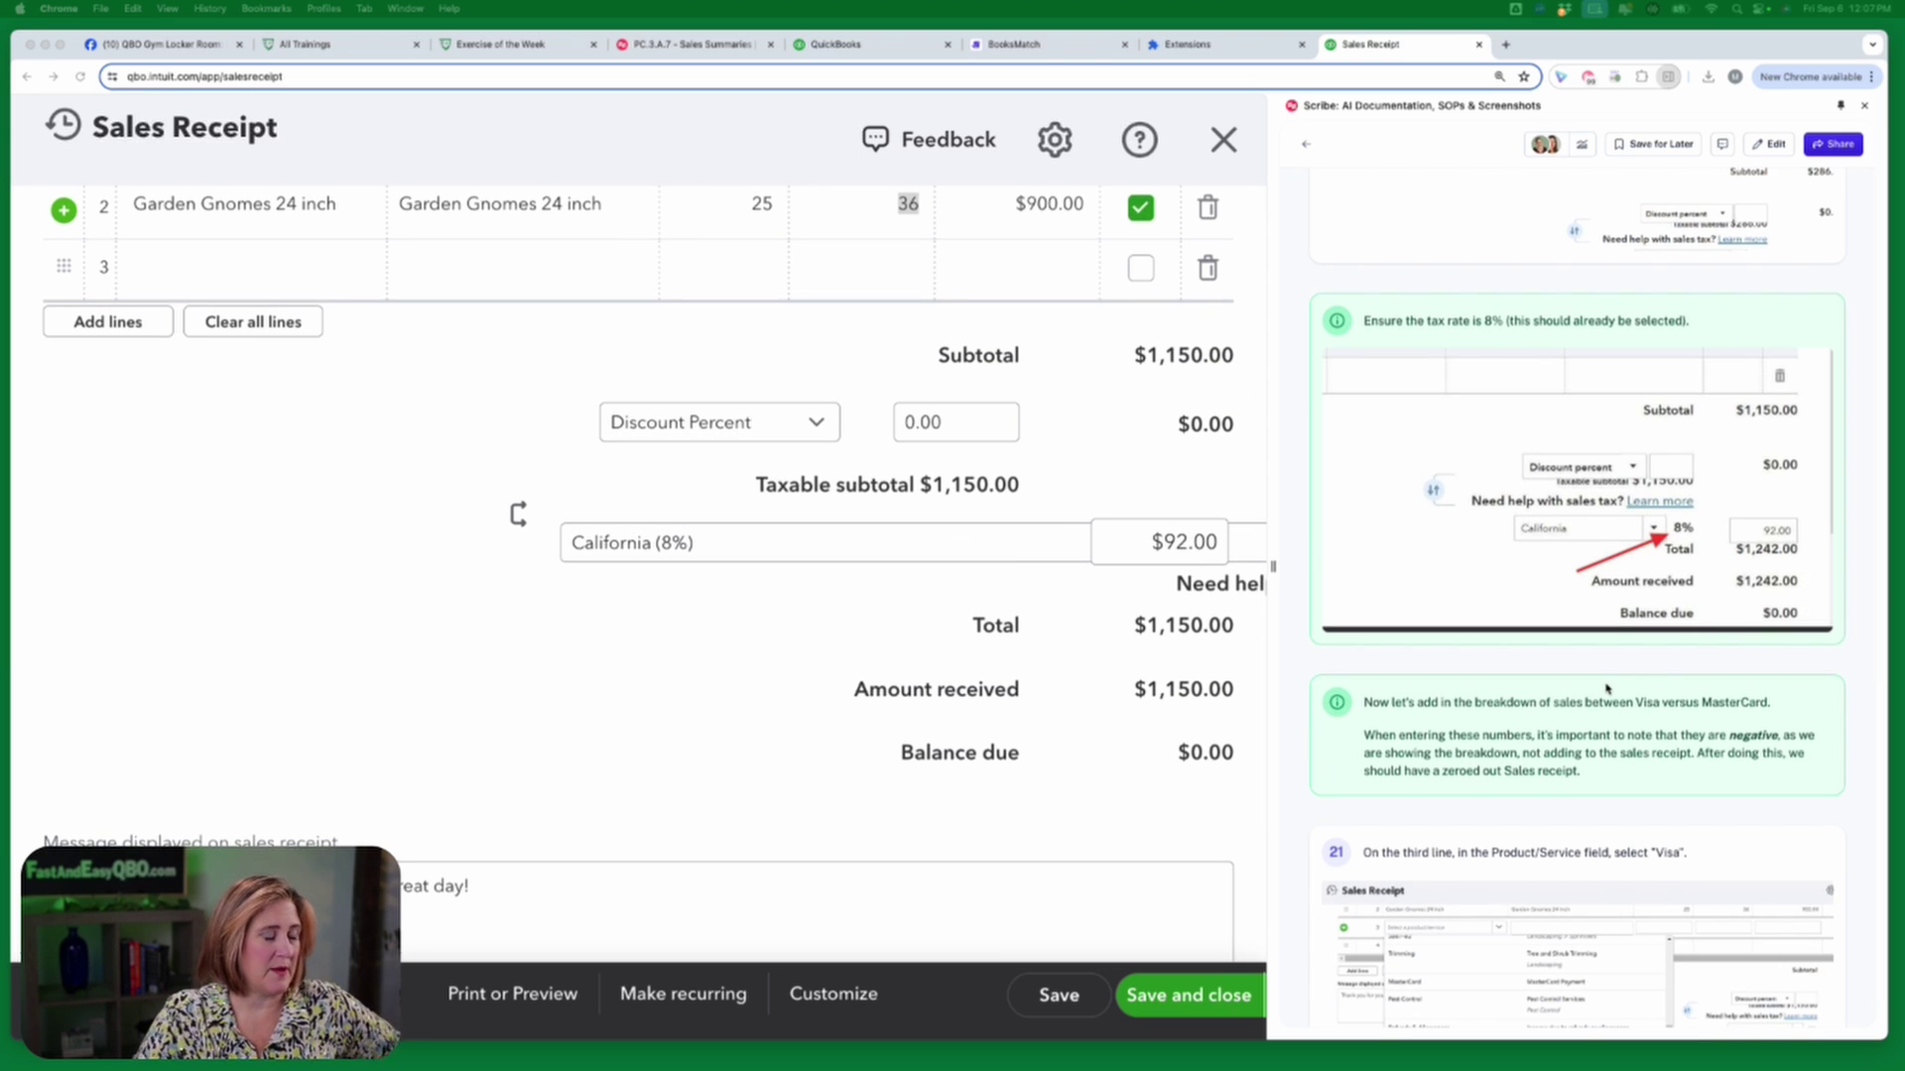
Read the guide's instructions for the Visa line and its negative amount, and look over the receipt's existing product lines.
scroll(1606, 689, "down", 4)
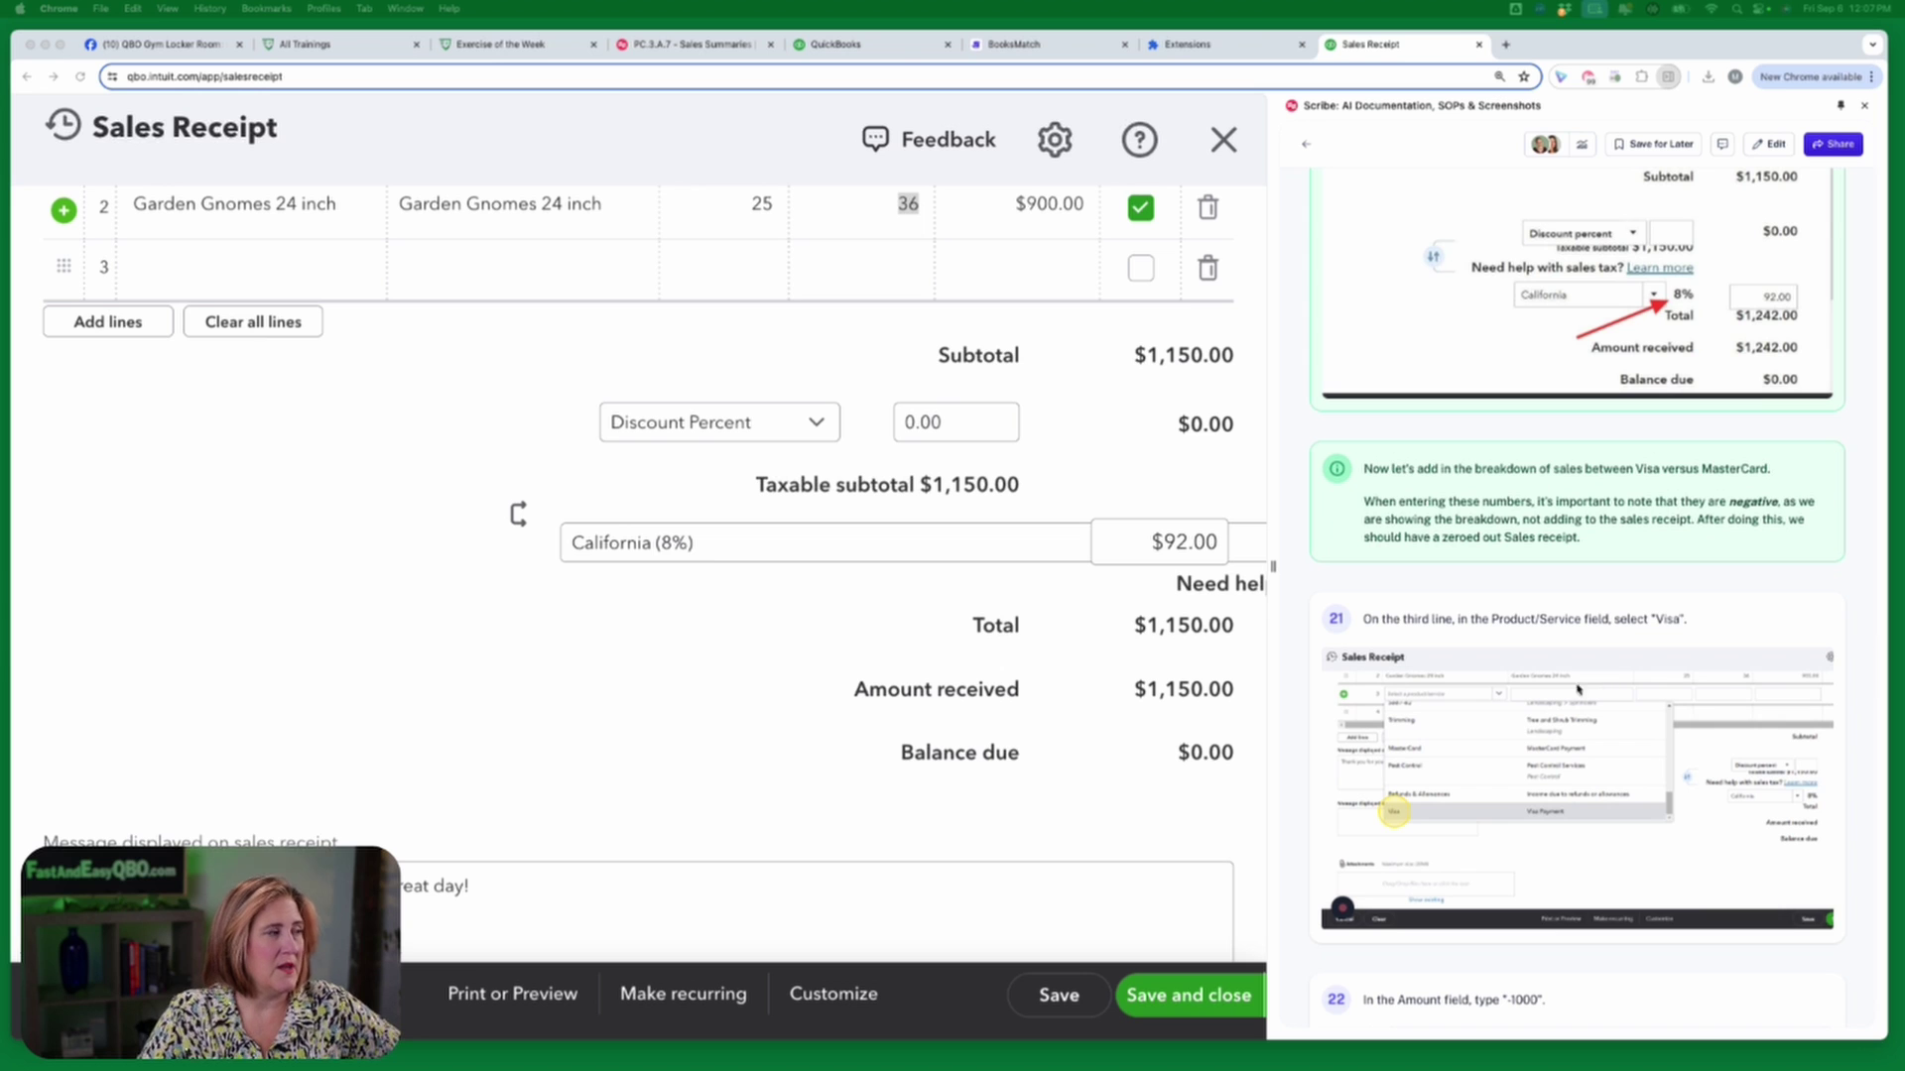
scroll(478, 527, "up", 4)
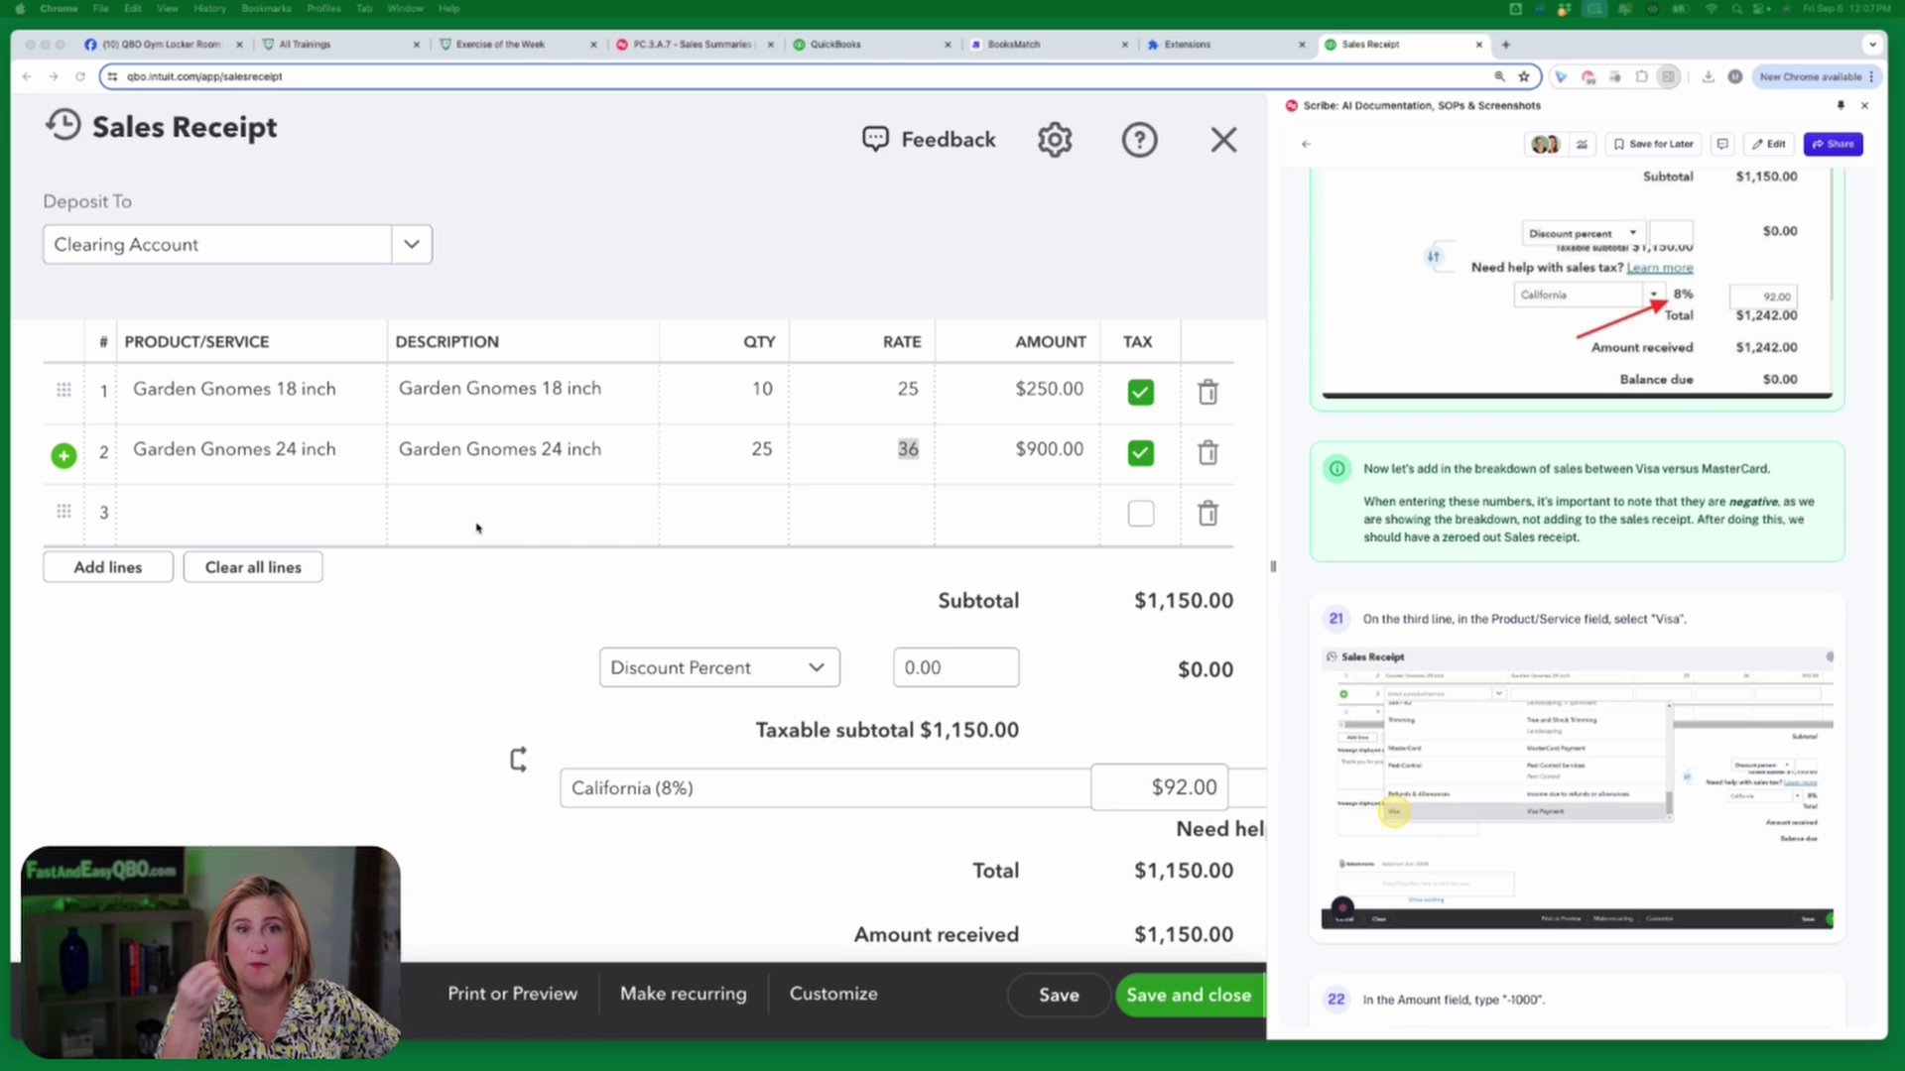
scroll(625, 293, "up", 1)
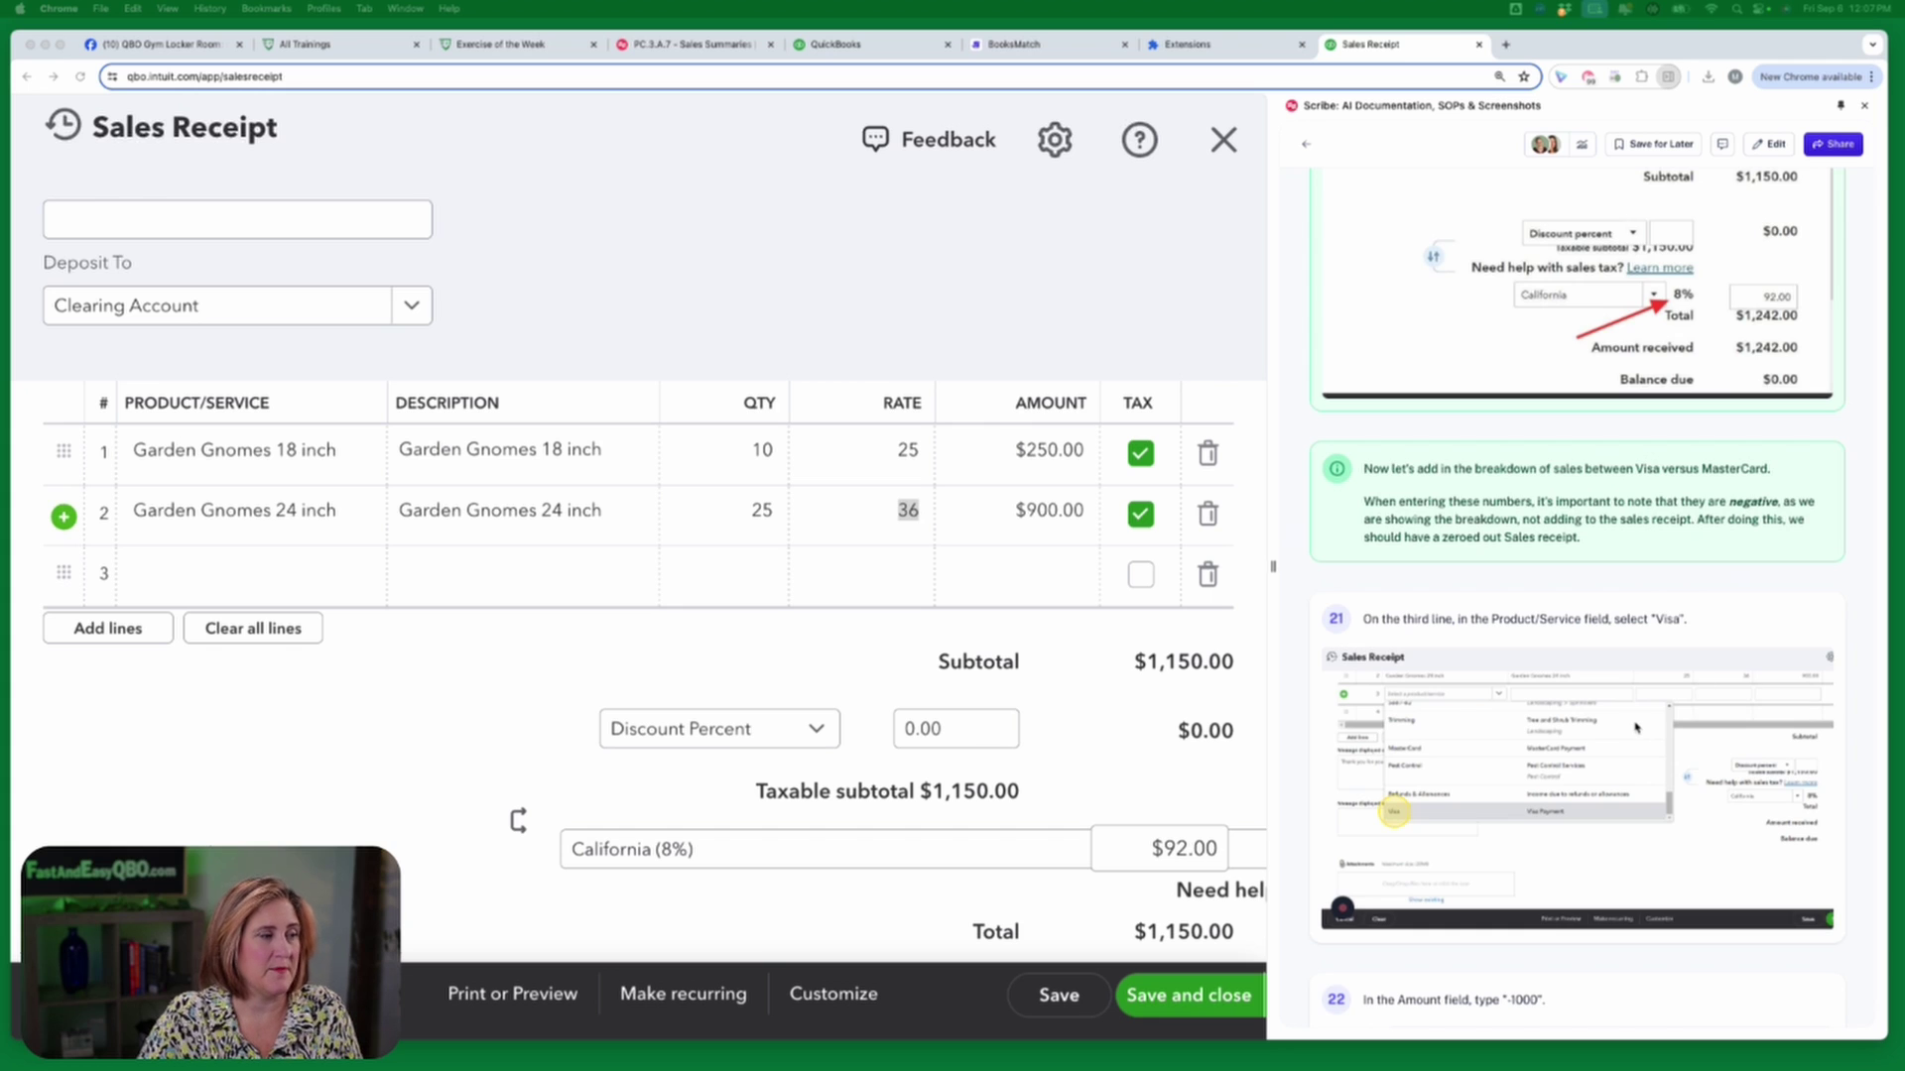
scroll(1635, 727, "down", 3)
scroll(1635, 727, "down", 2)
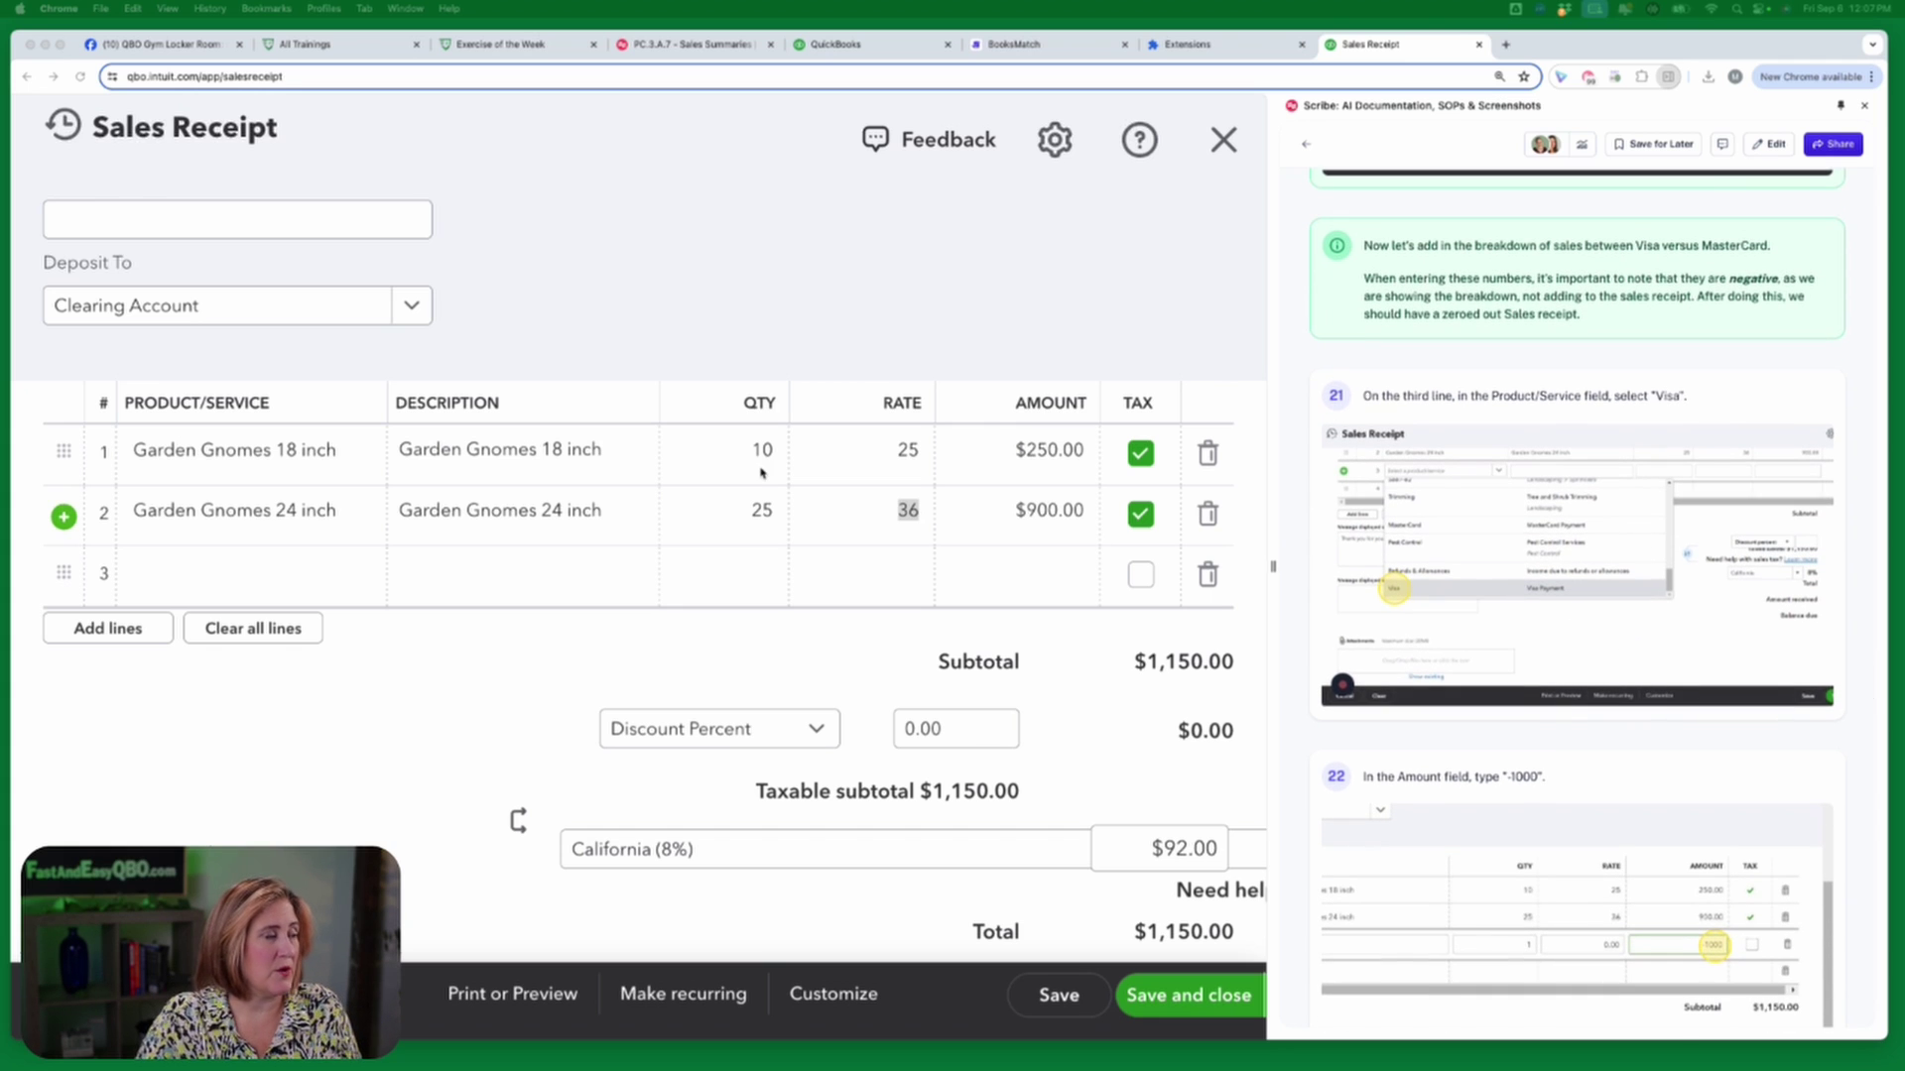
Open the Z-Out workbook from the downloads to check the Visa and MasterCard tender amounts, and return to the sales receipt.
mouse_move(830, 1070)
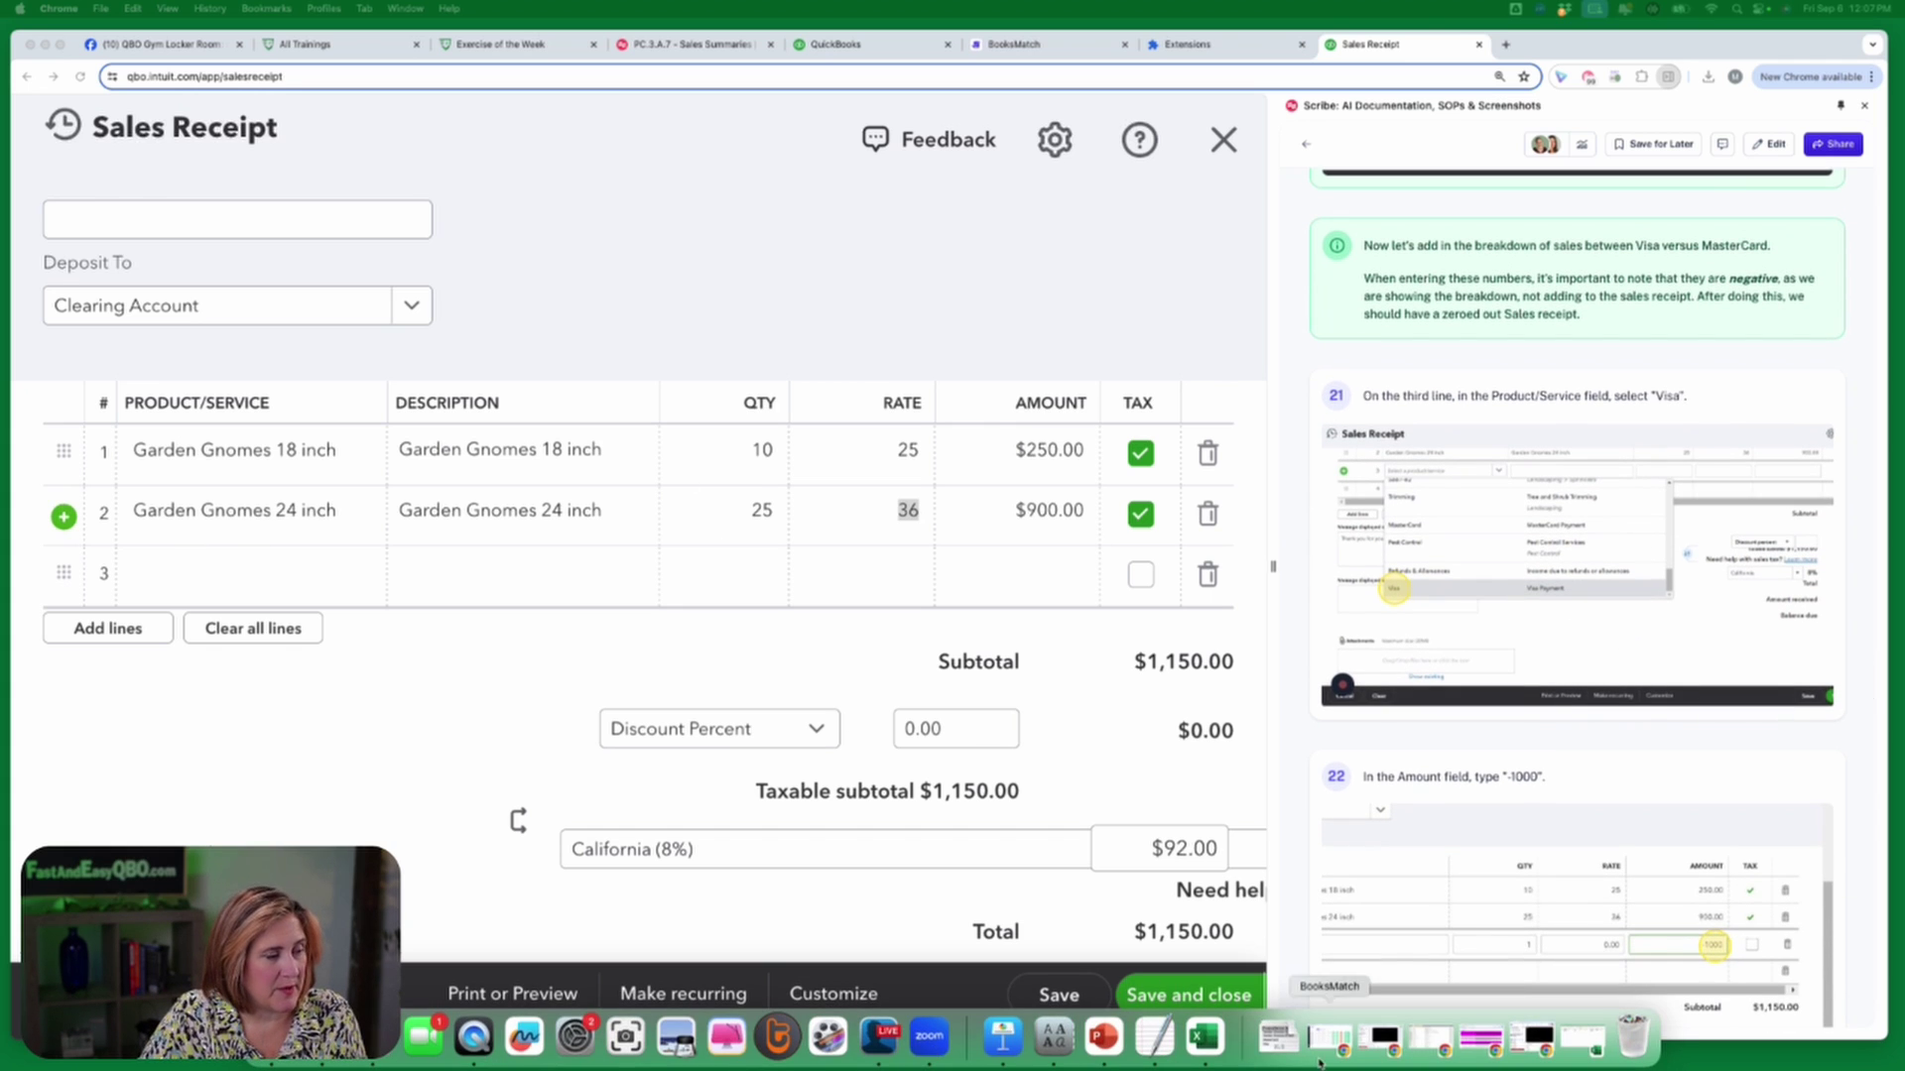
left_click(1279, 1037)
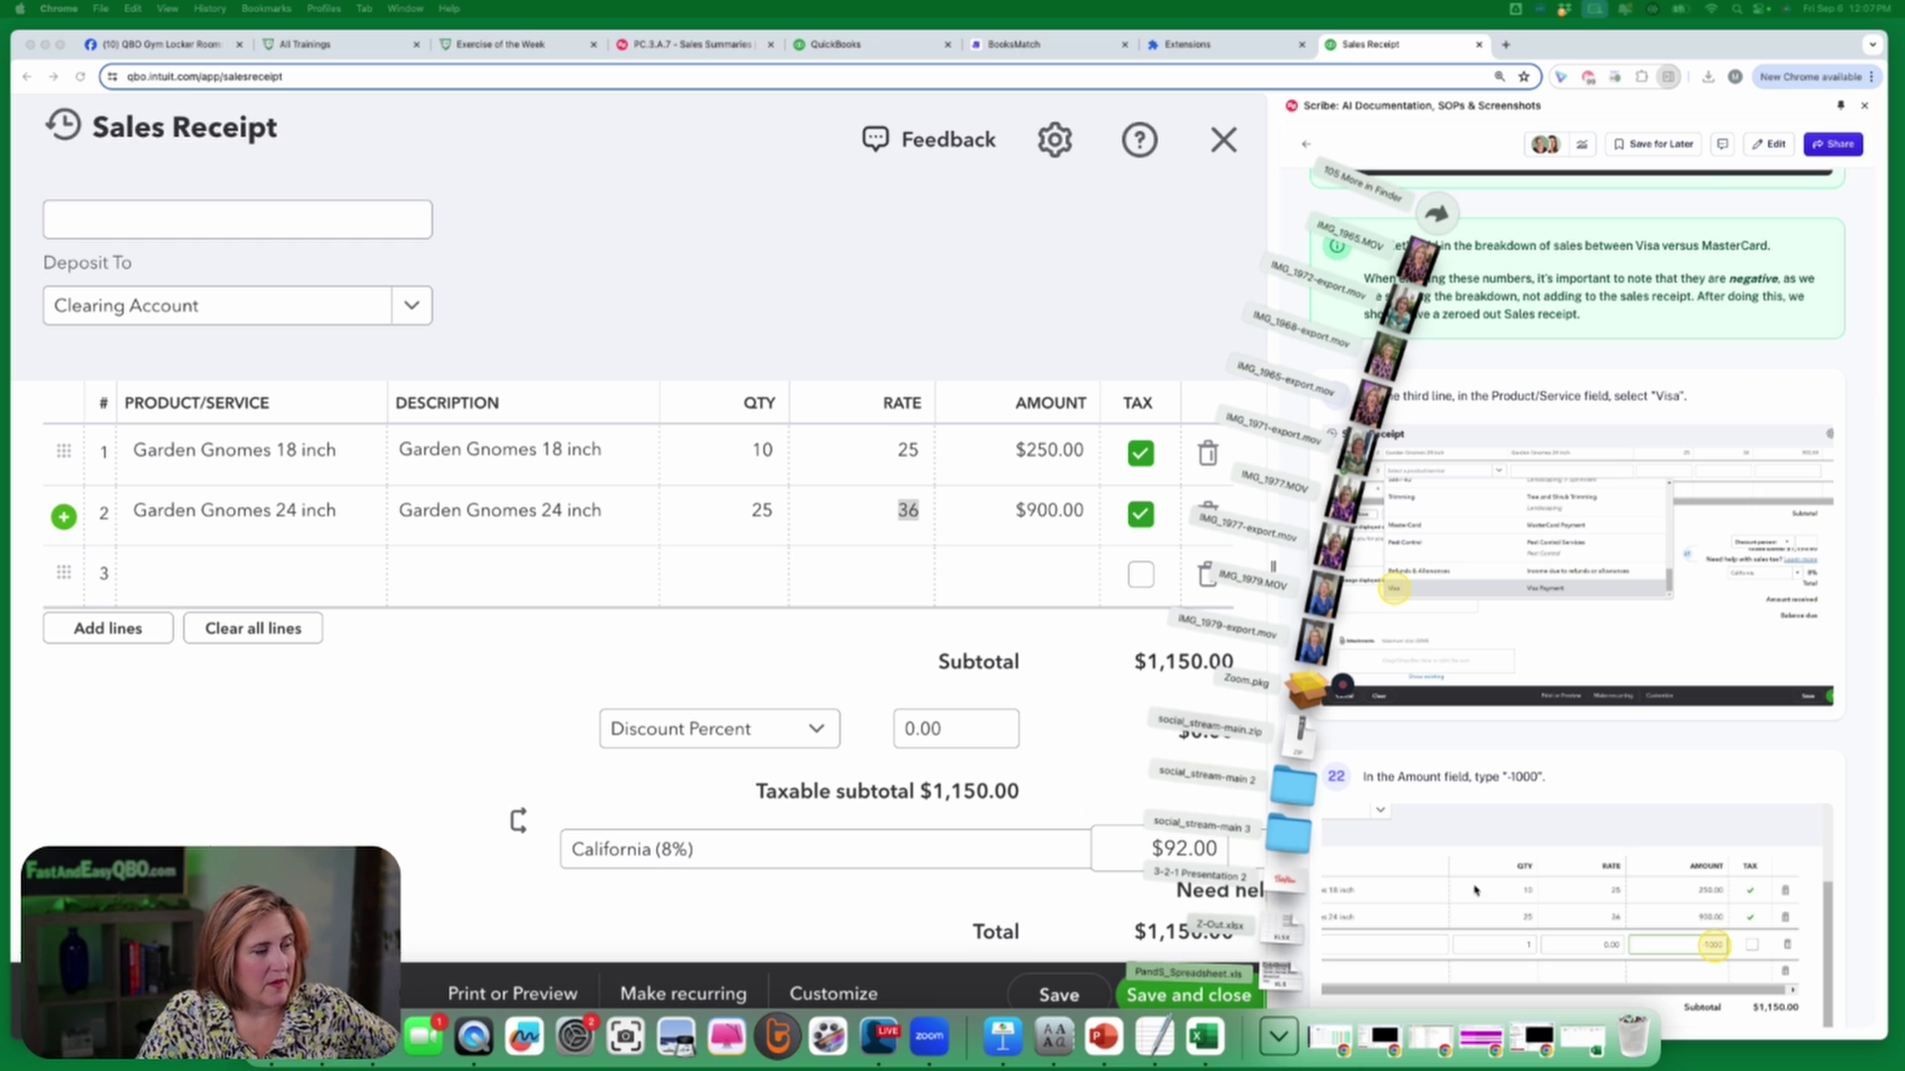
left_click(1284, 925)
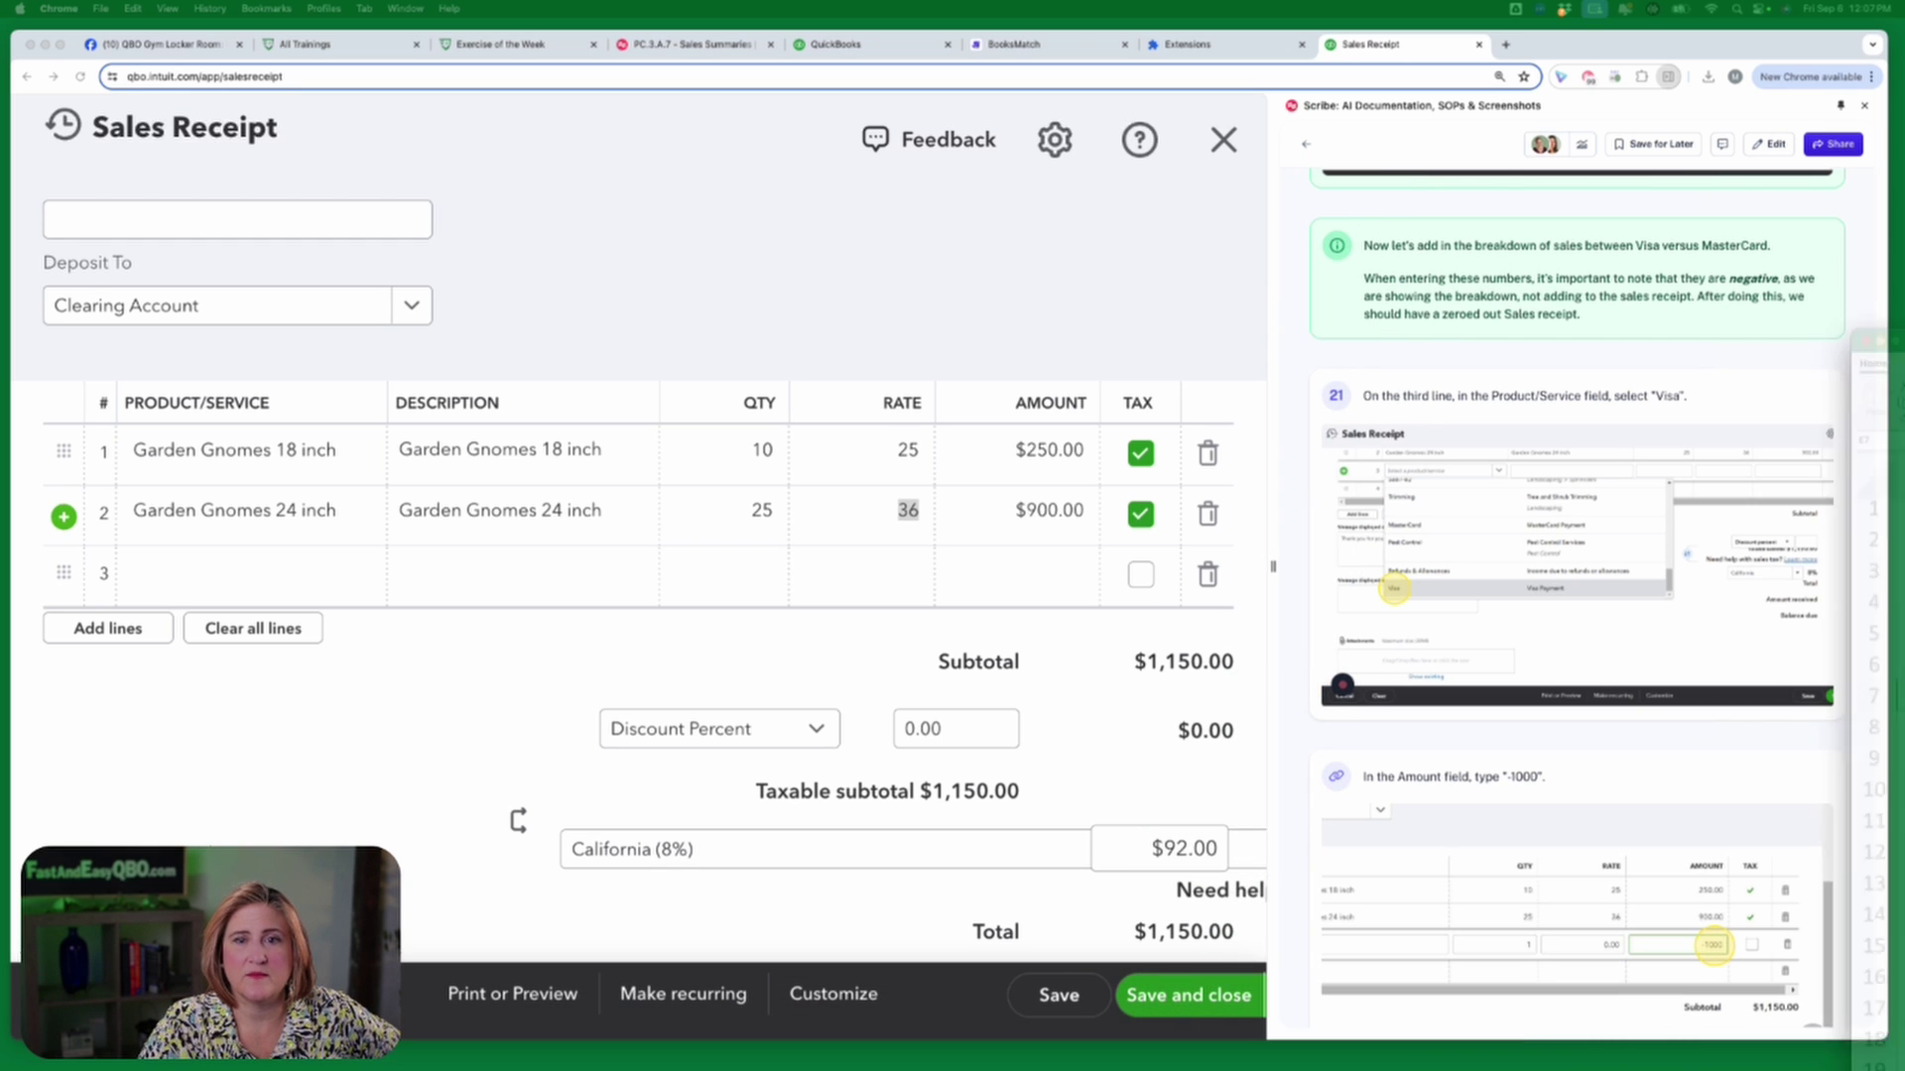
double_click(1064, 281)
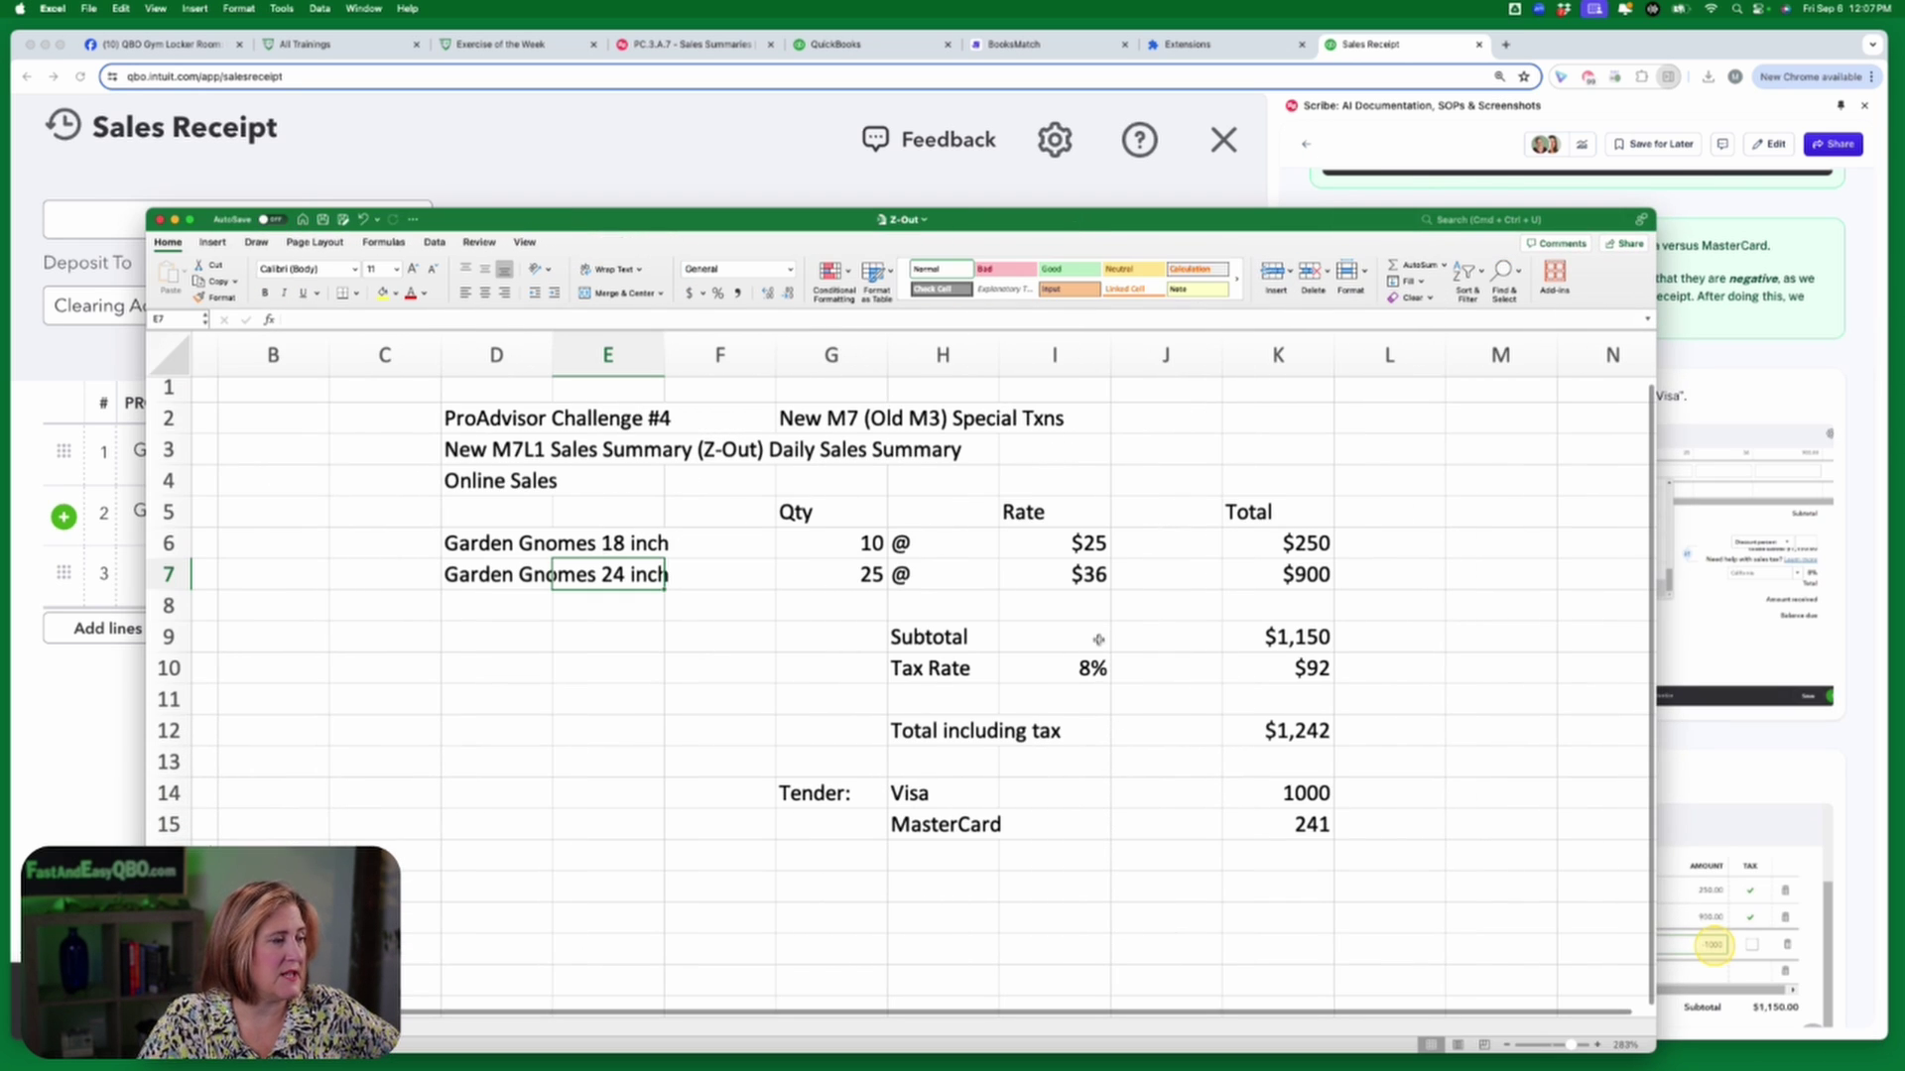
scroll(1084, 724, "down", 3)
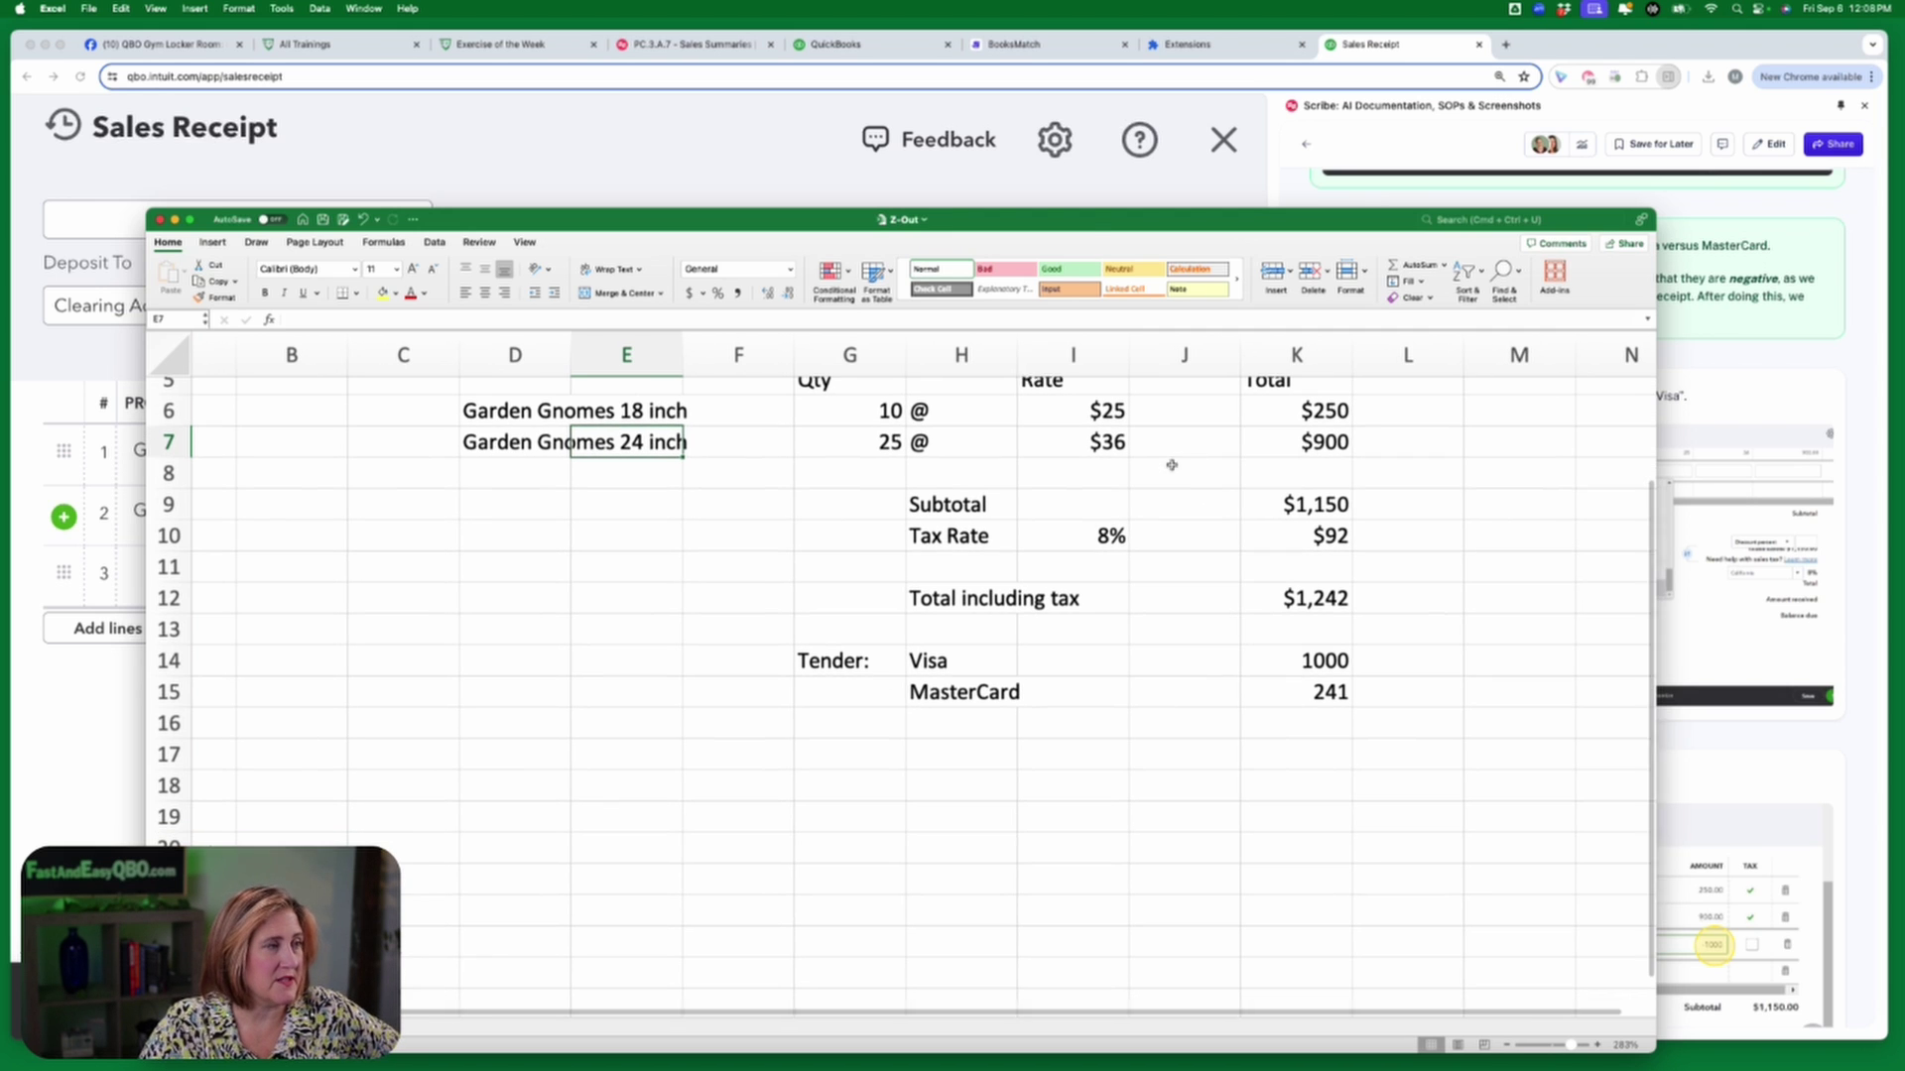
scroll(1171, 466, "down", 1)
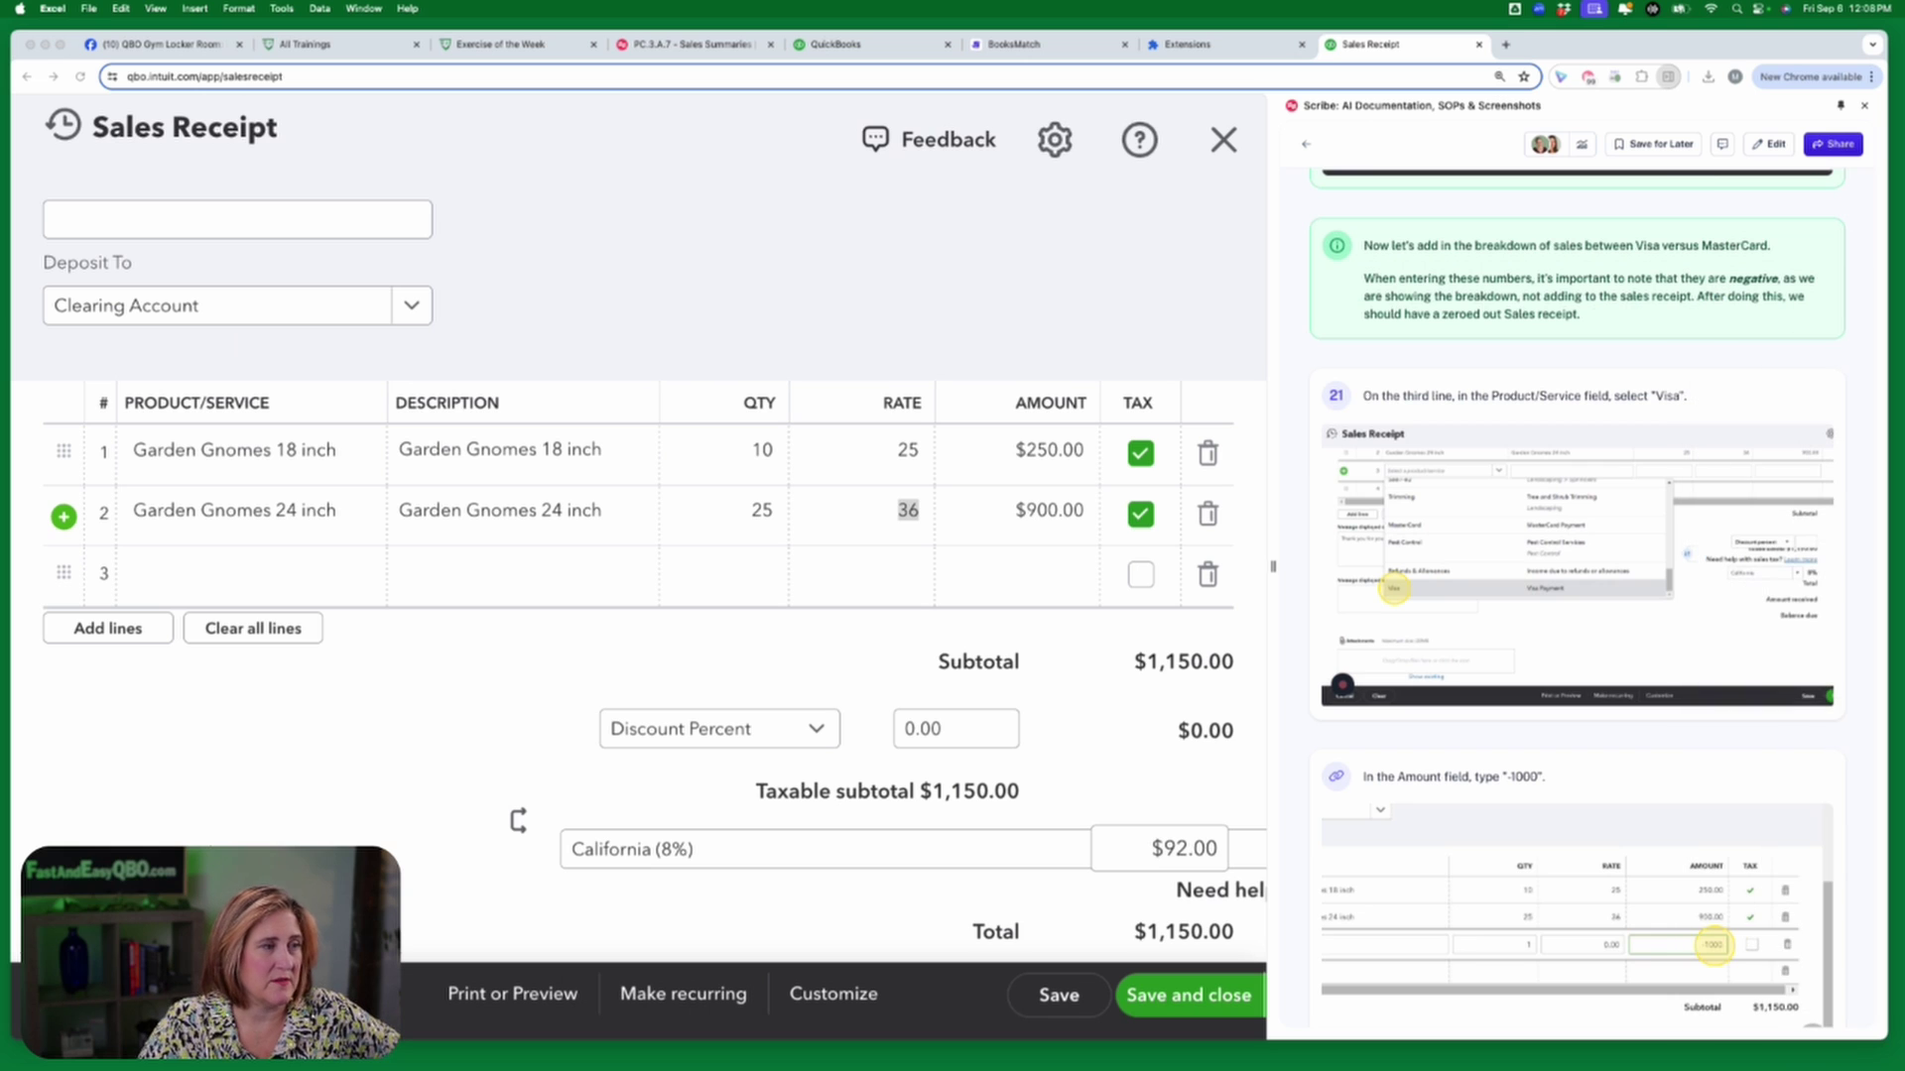
left_click(904, 508)
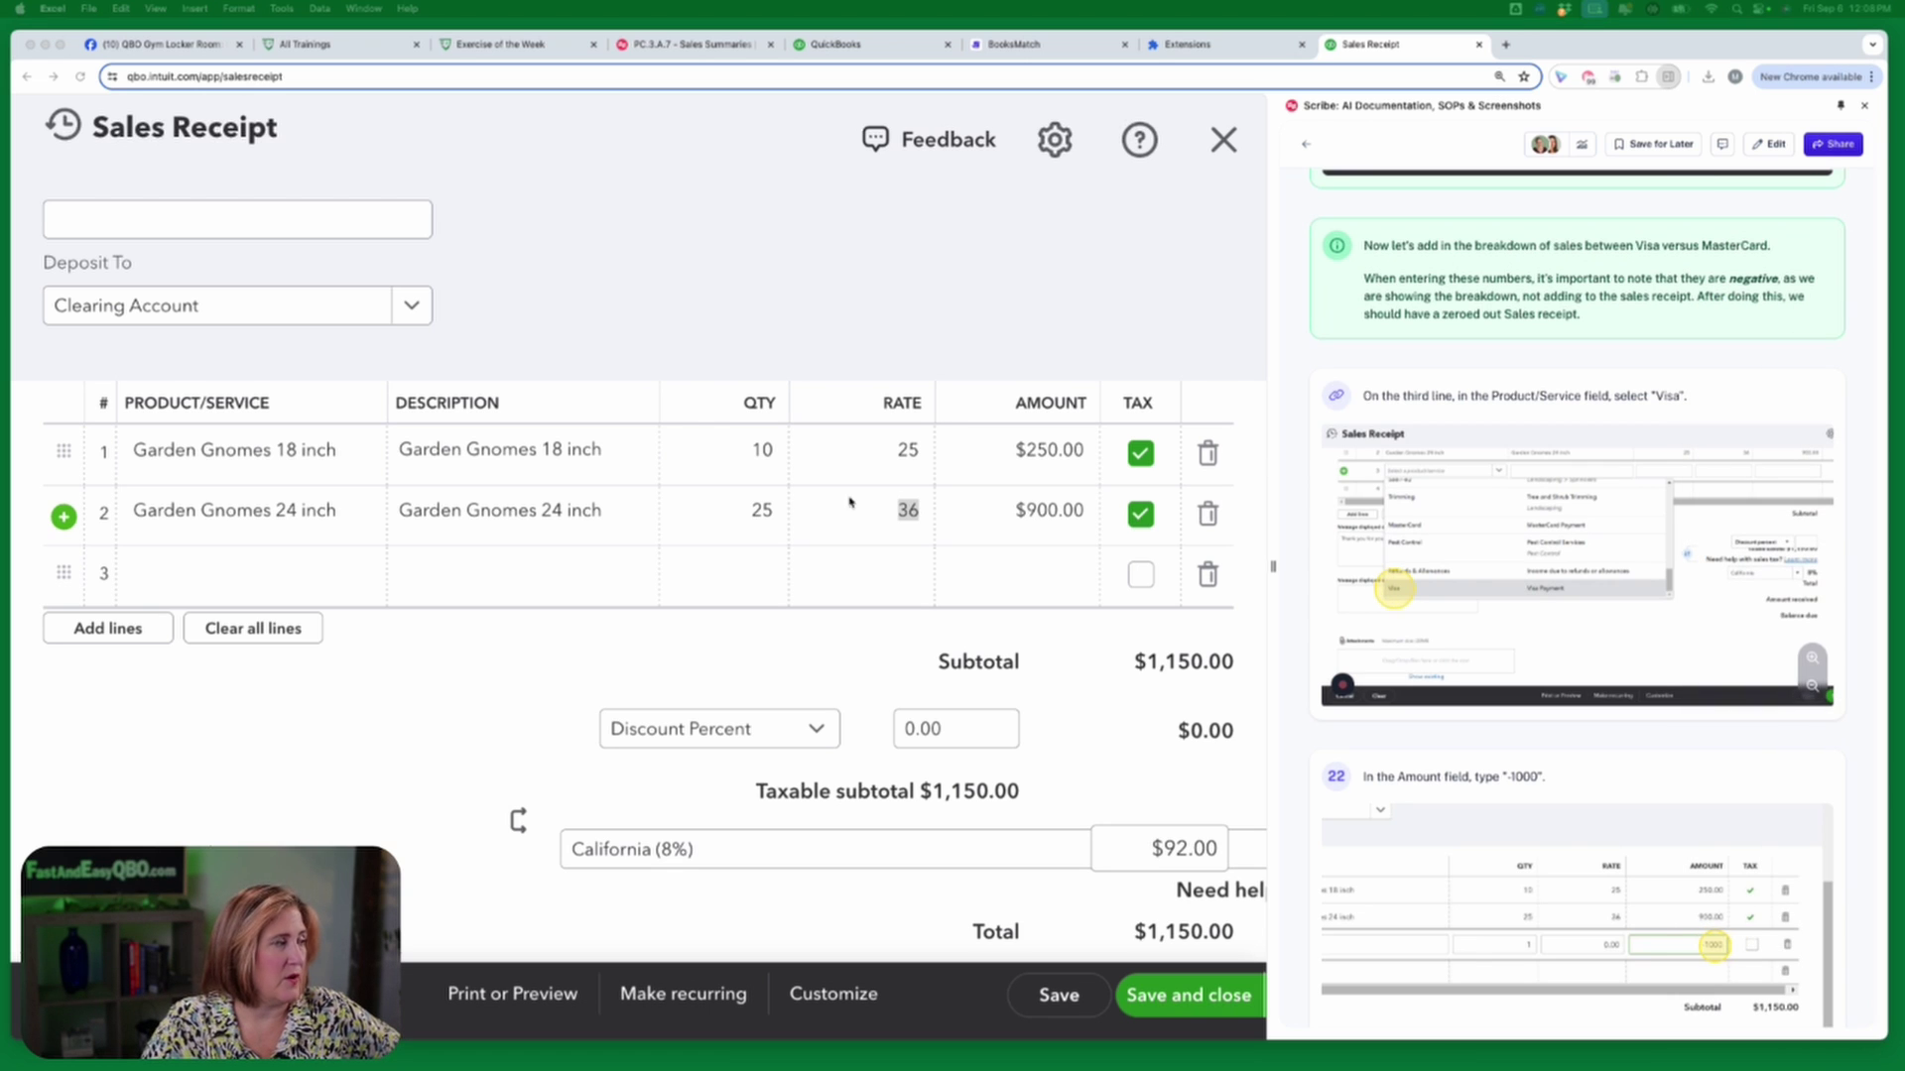
Add Visa on the receipt's third line with an amount of -1000.
left_click(274, 575)
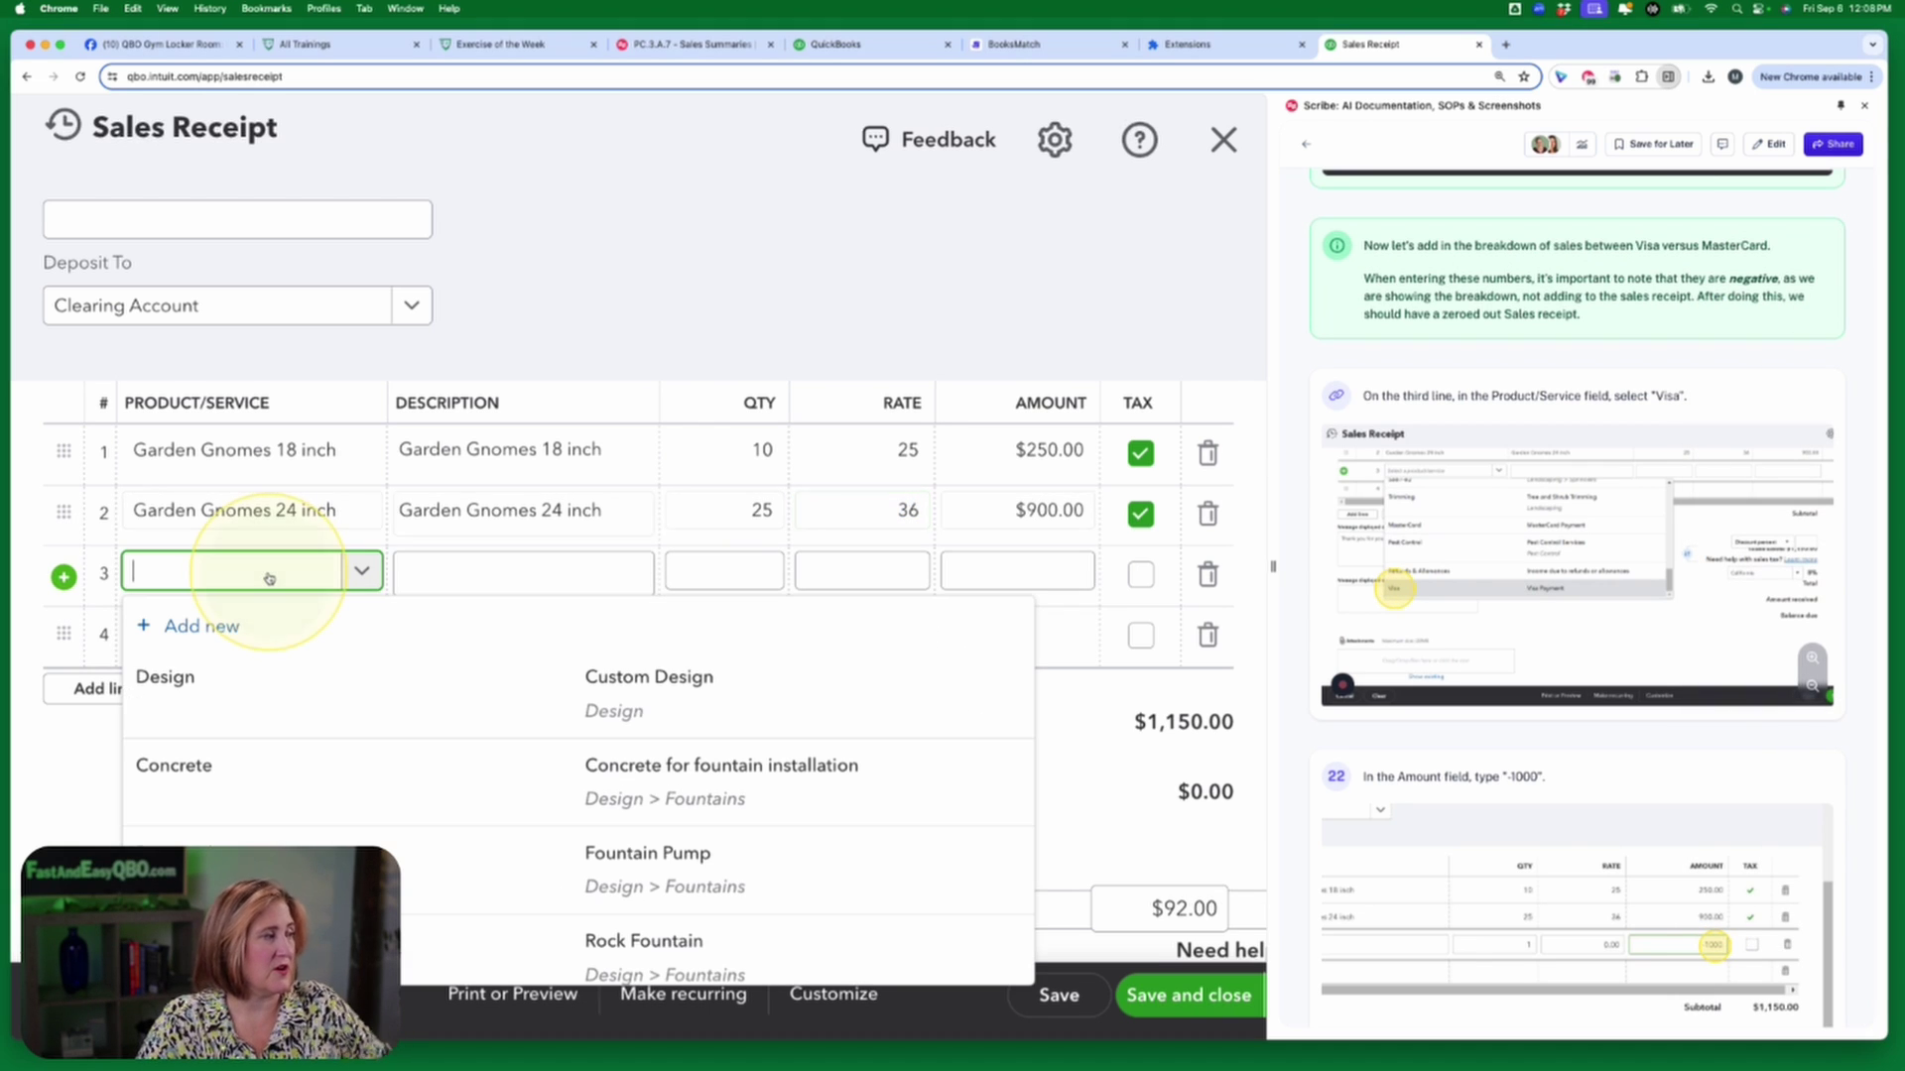
type("Visa")
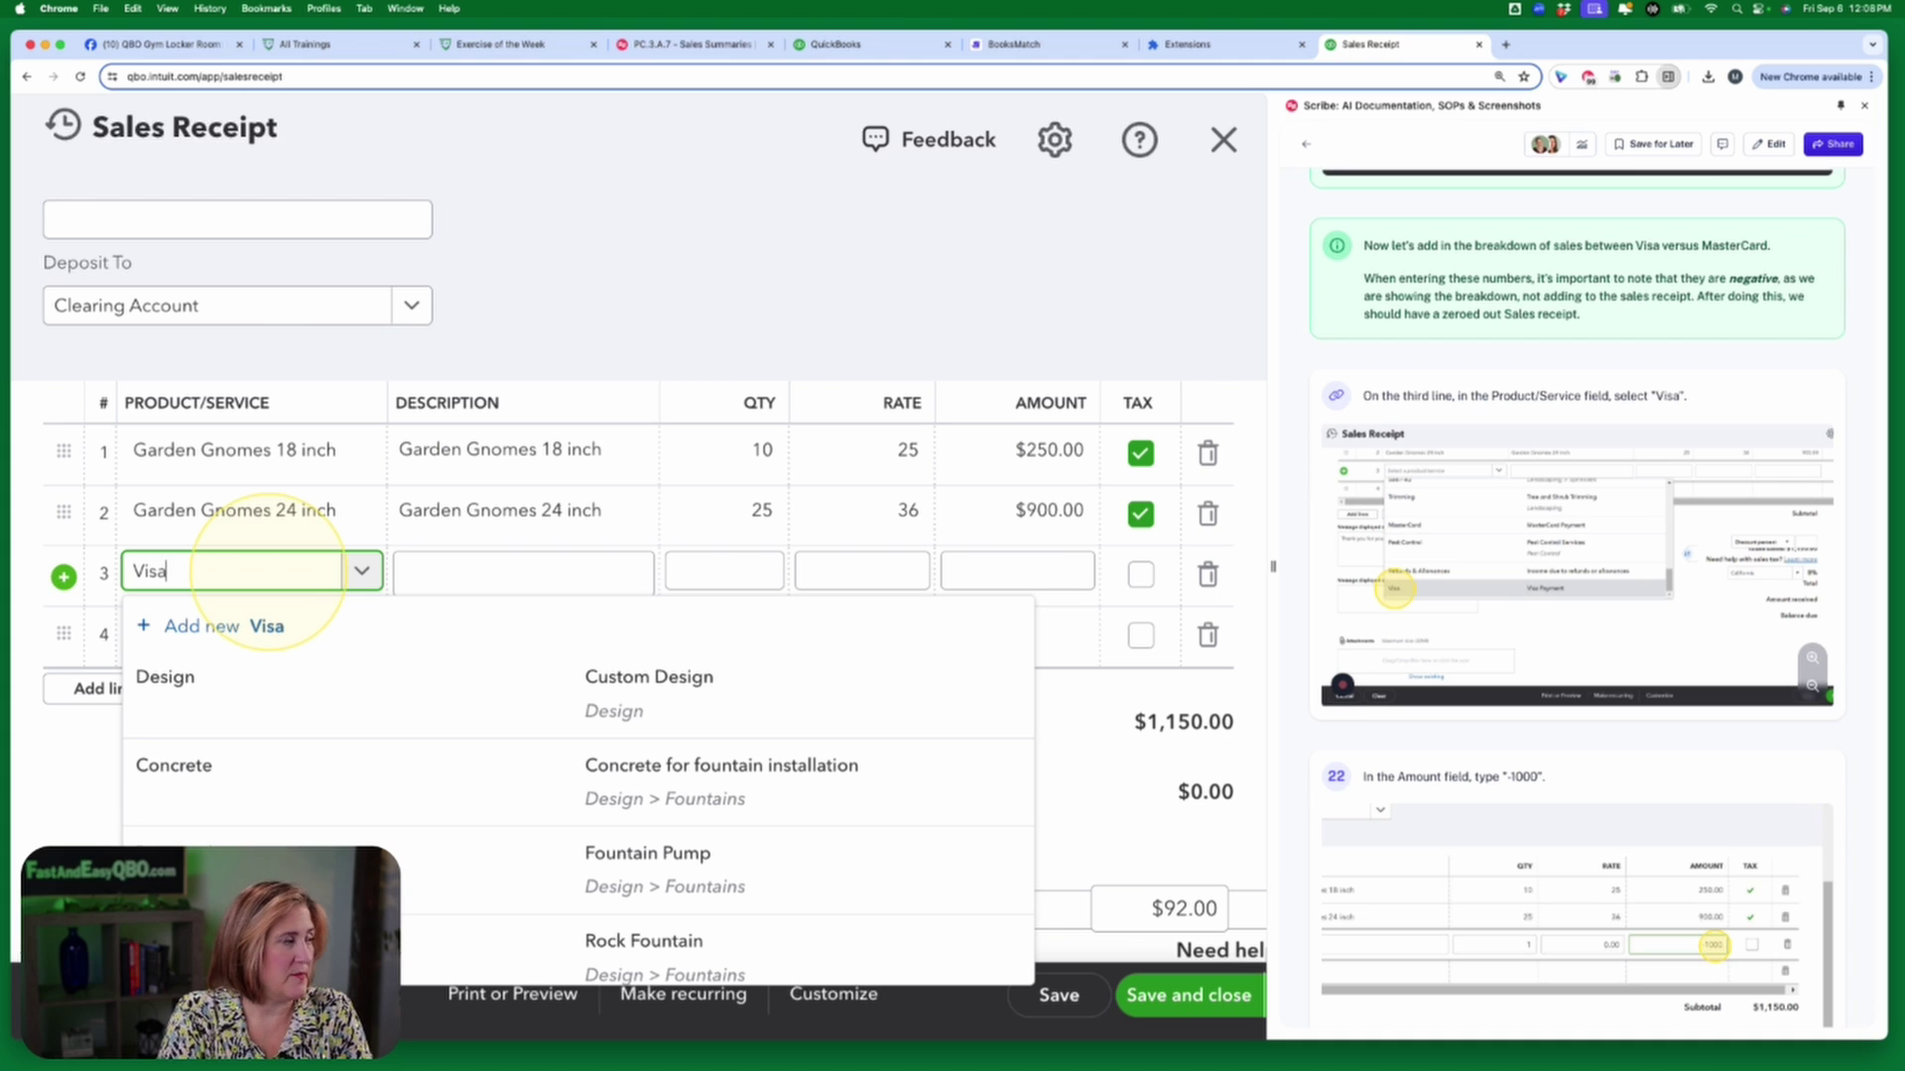
key("Tab")
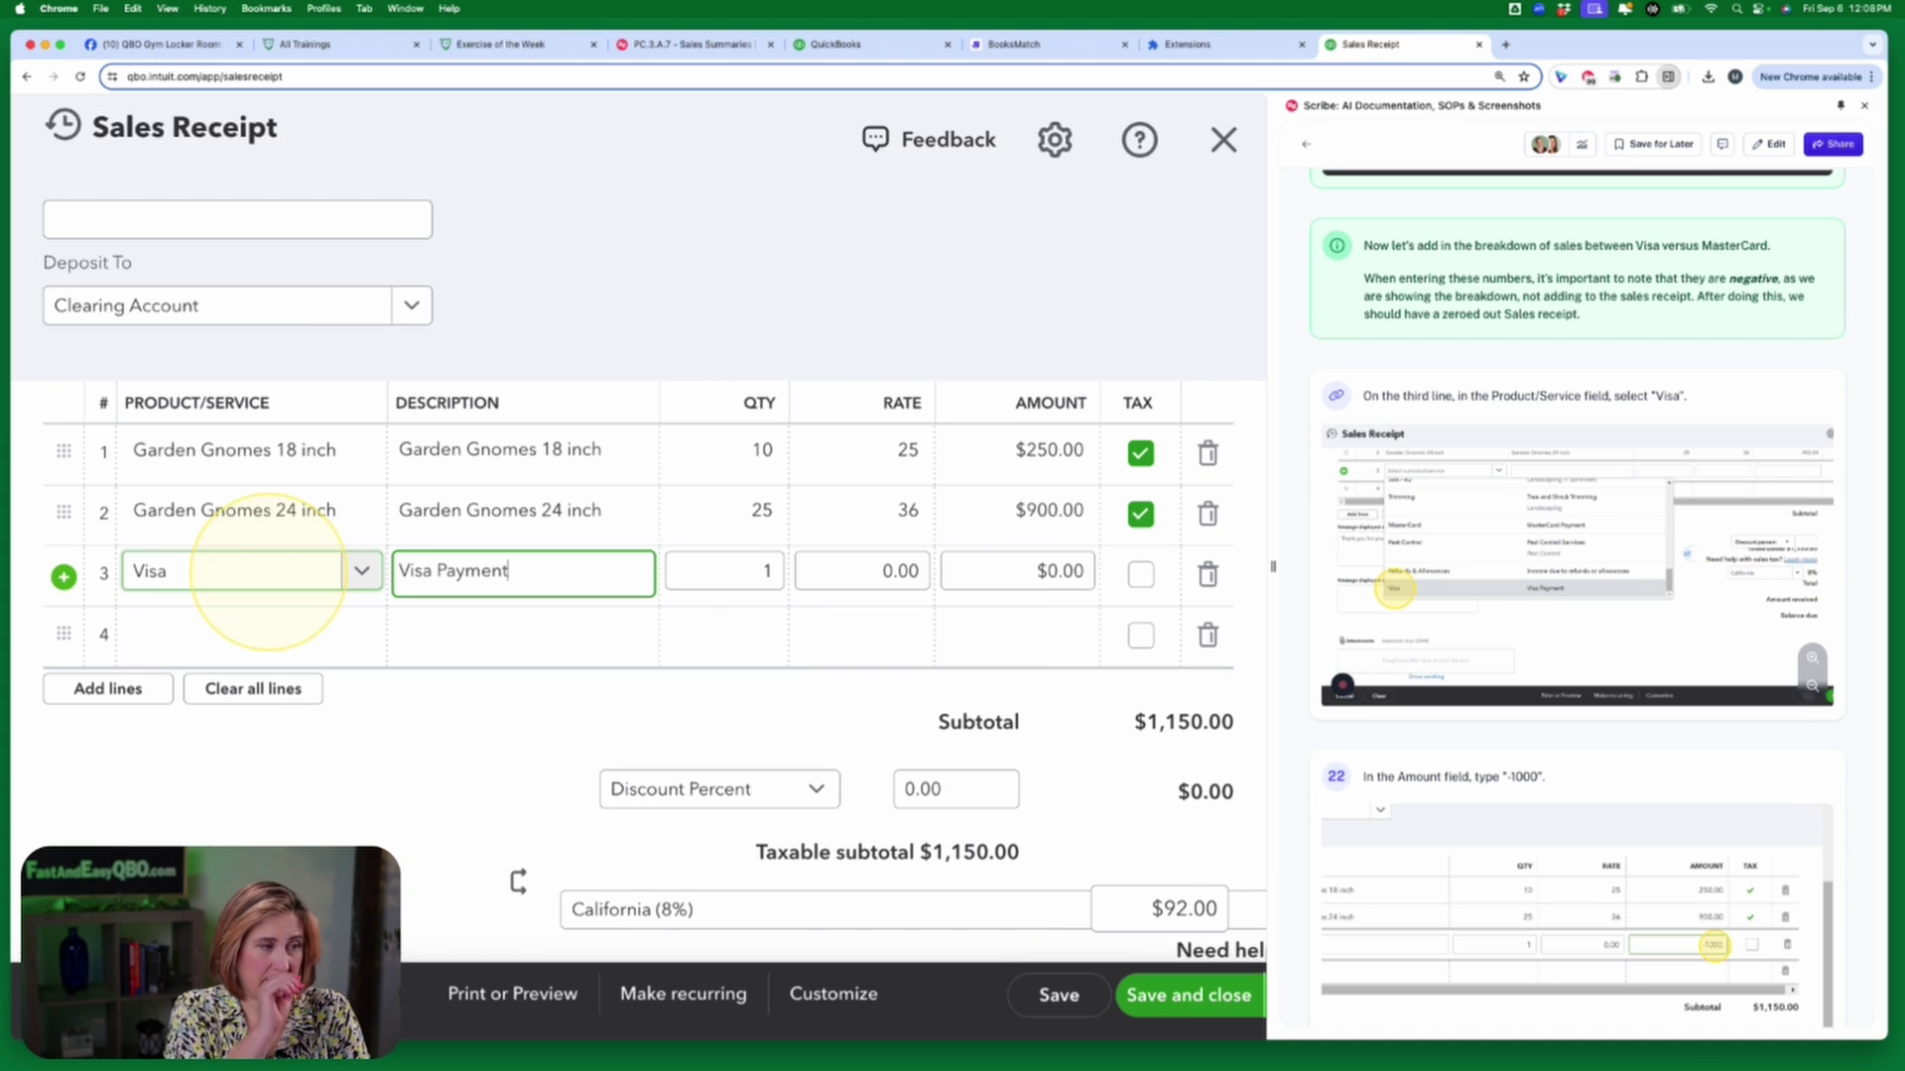
key("Tab")
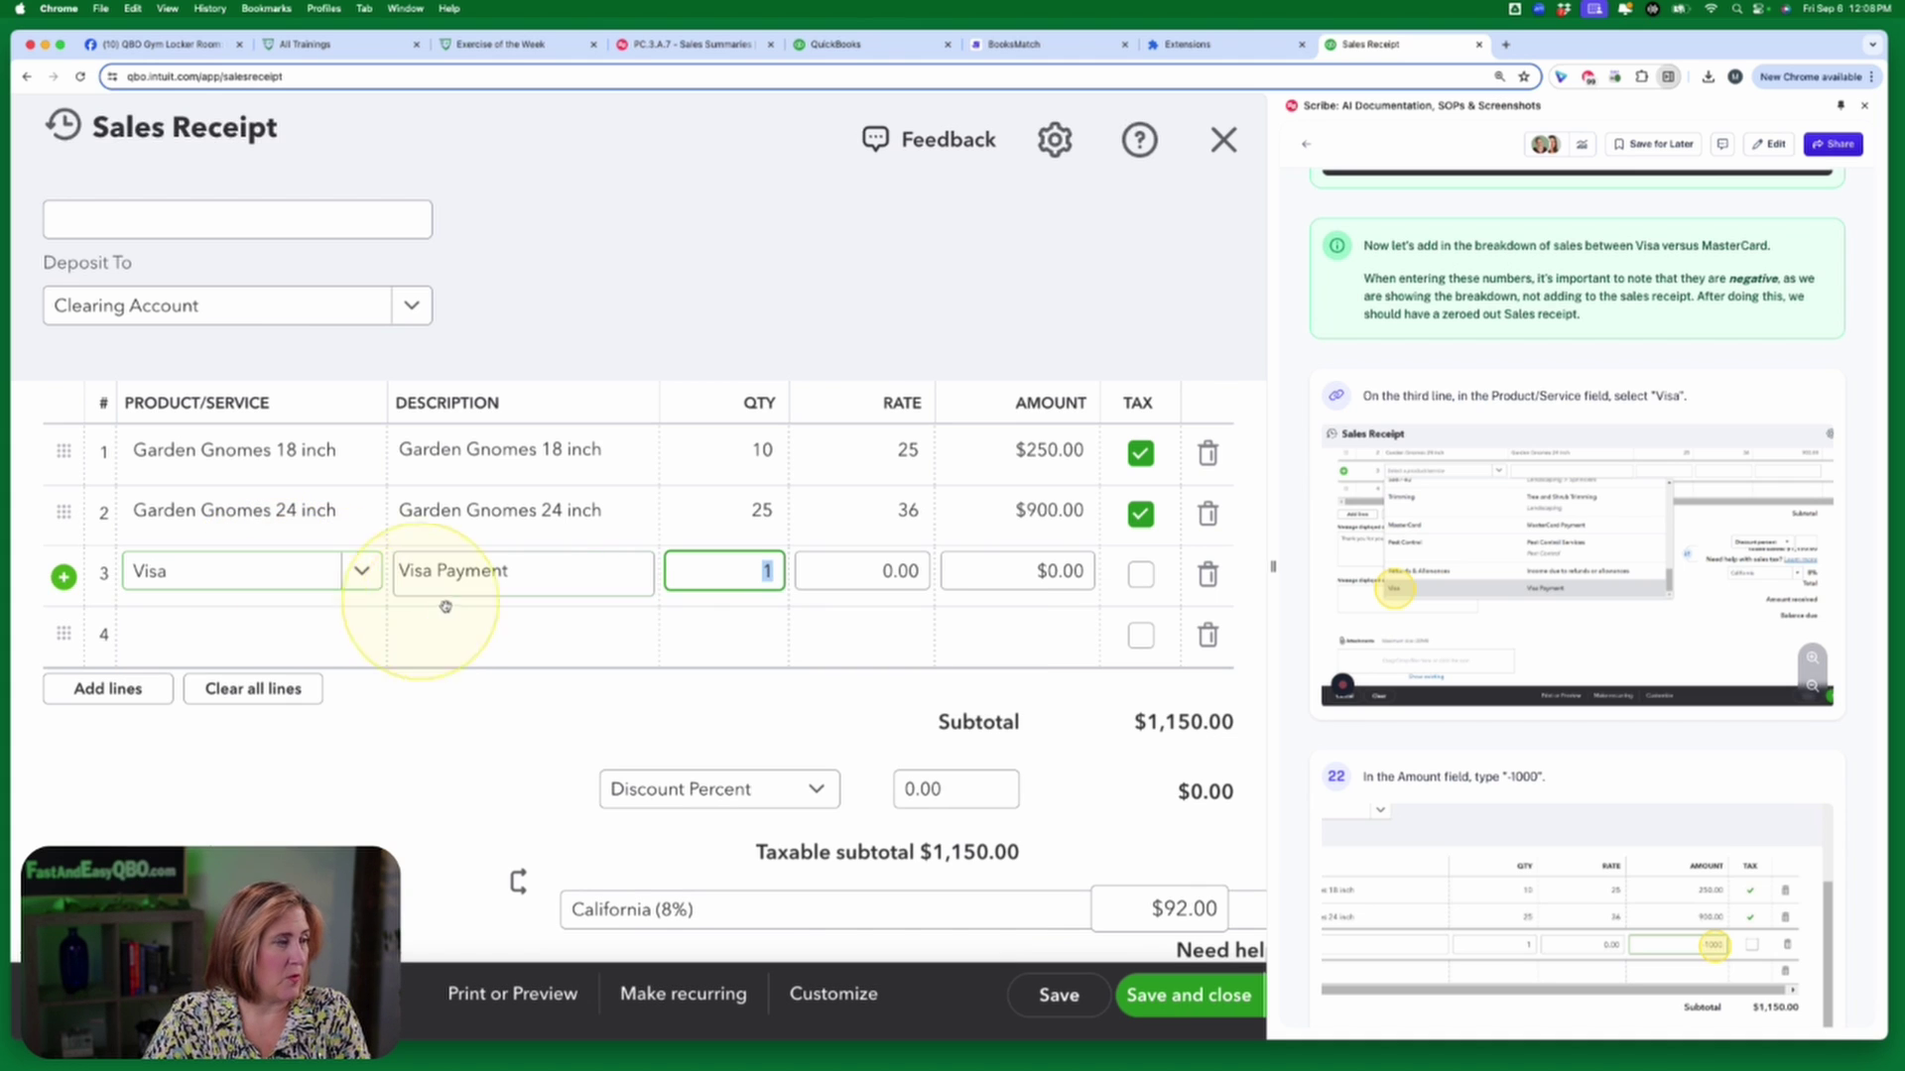
key("Tab")
key("Tab")
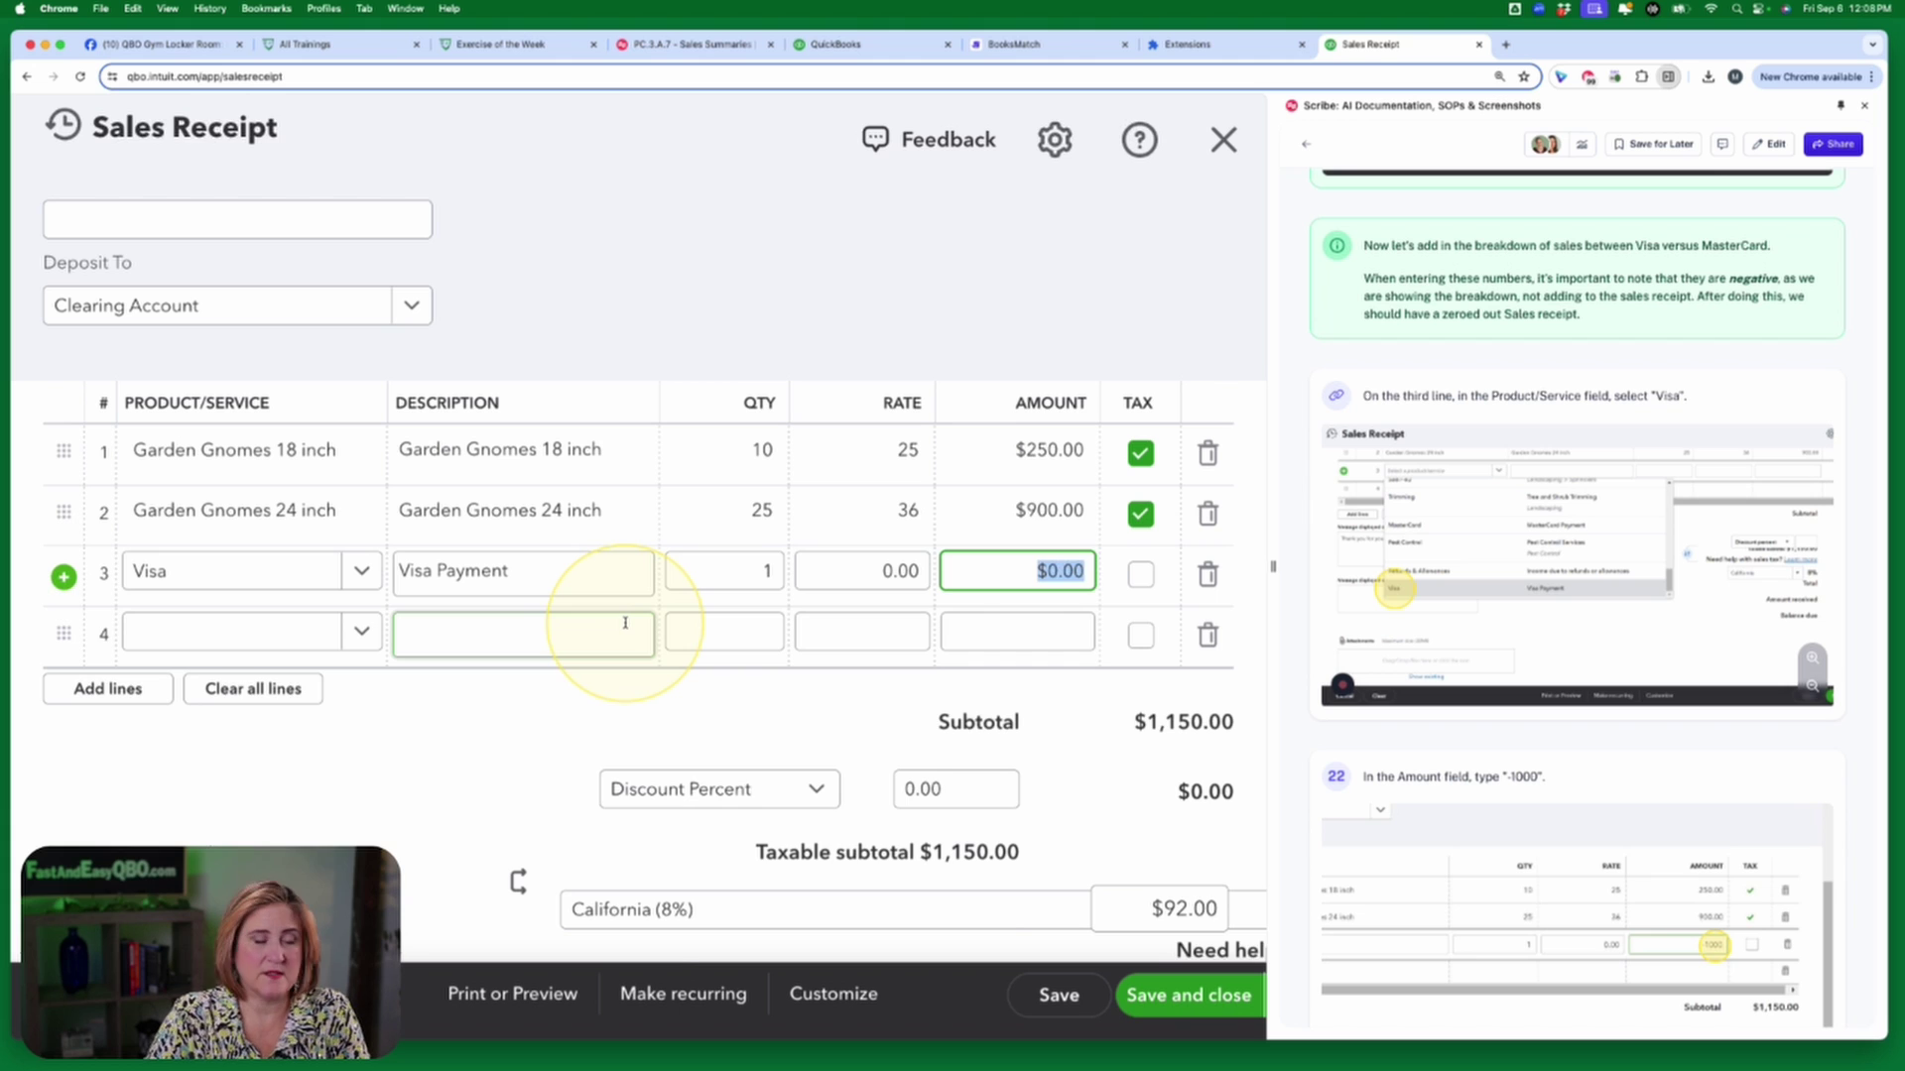
type("-$1,0")
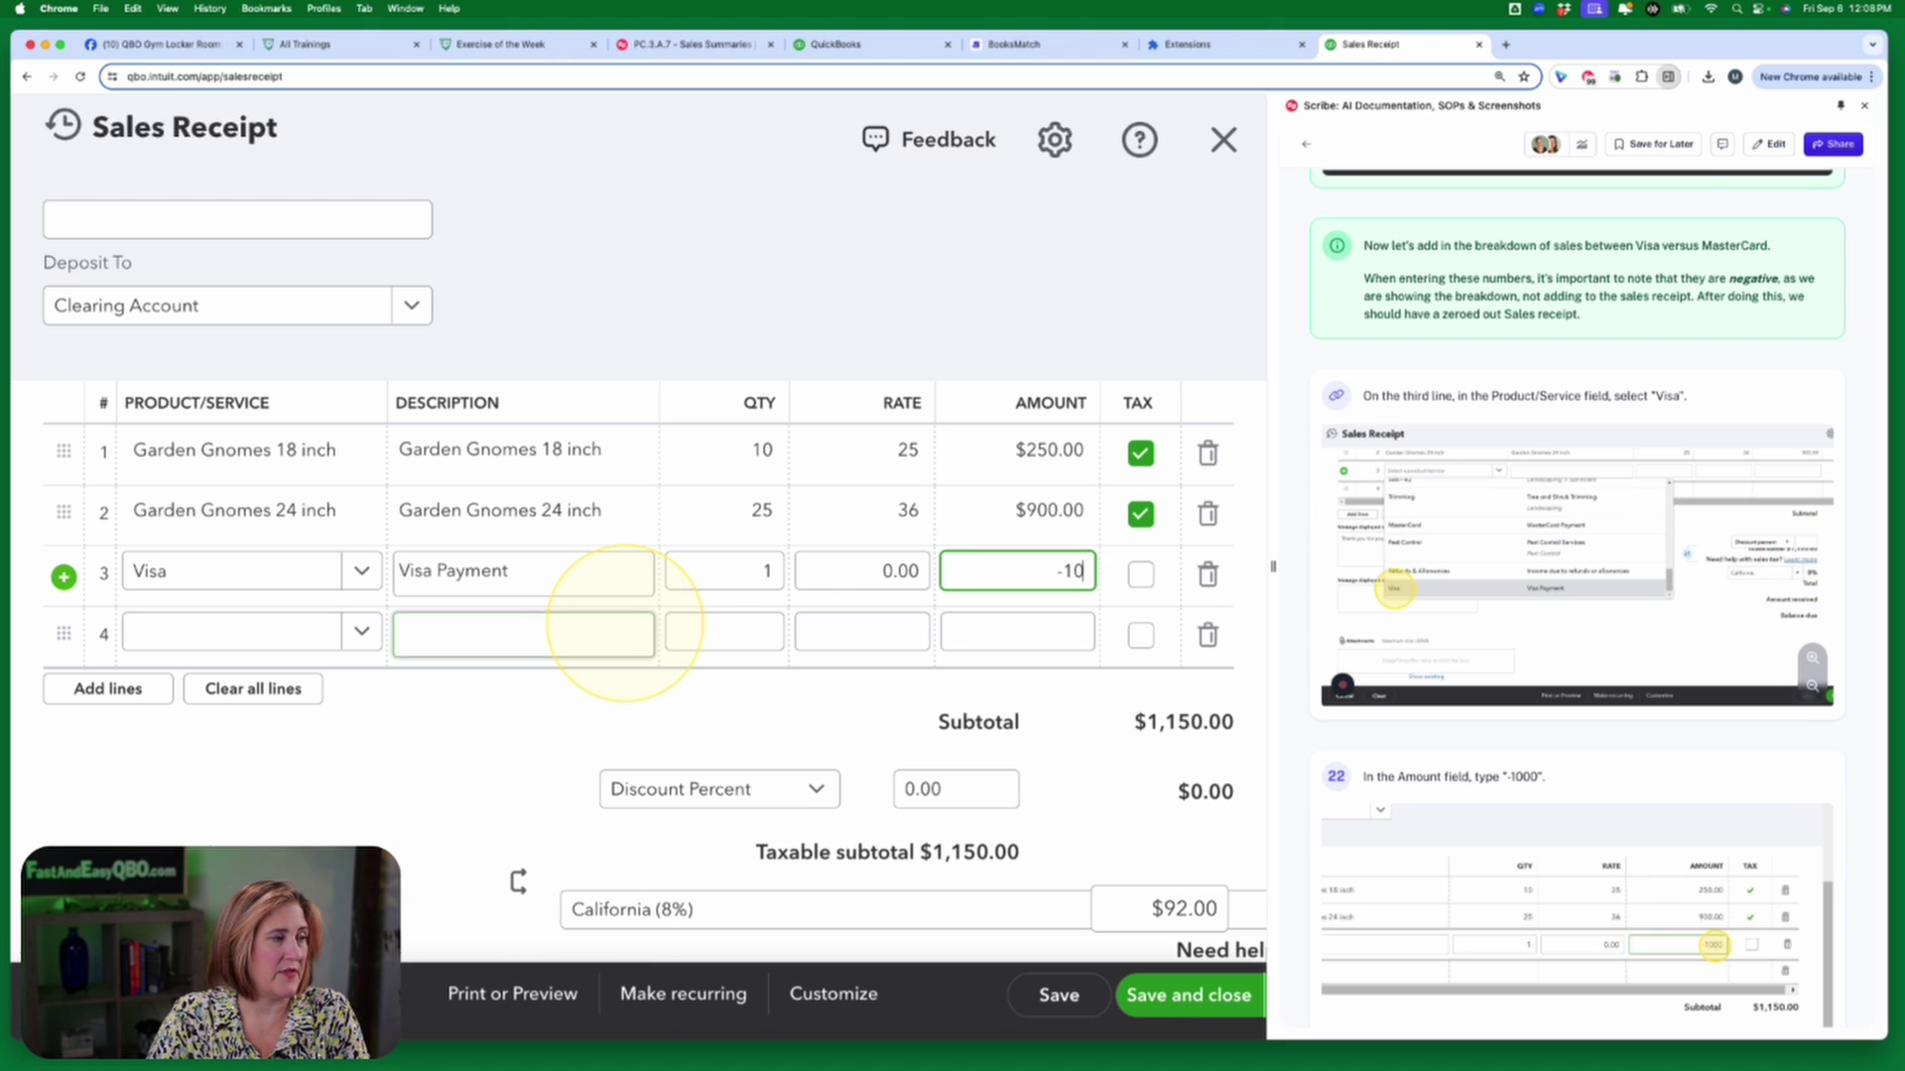
type("00")
key("Tab")
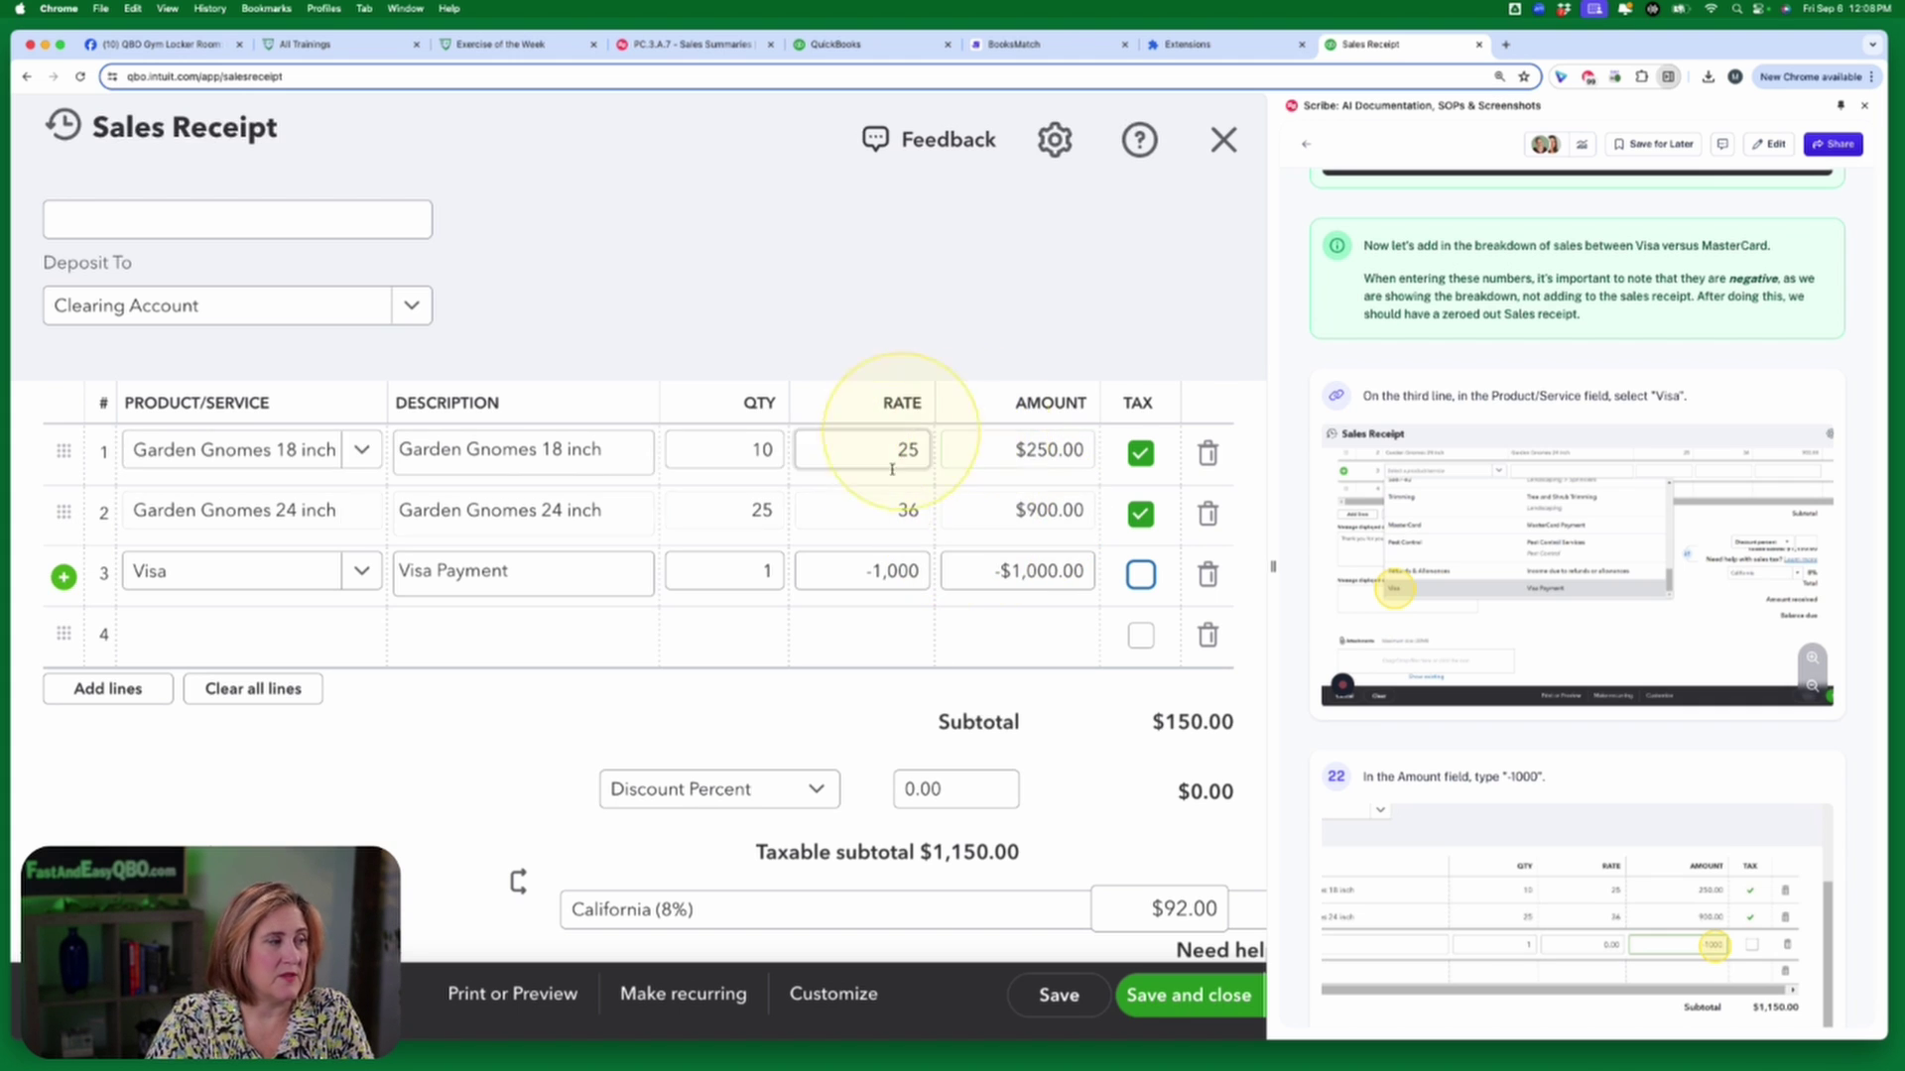
left_click(971, 441)
left_click(977, 572)
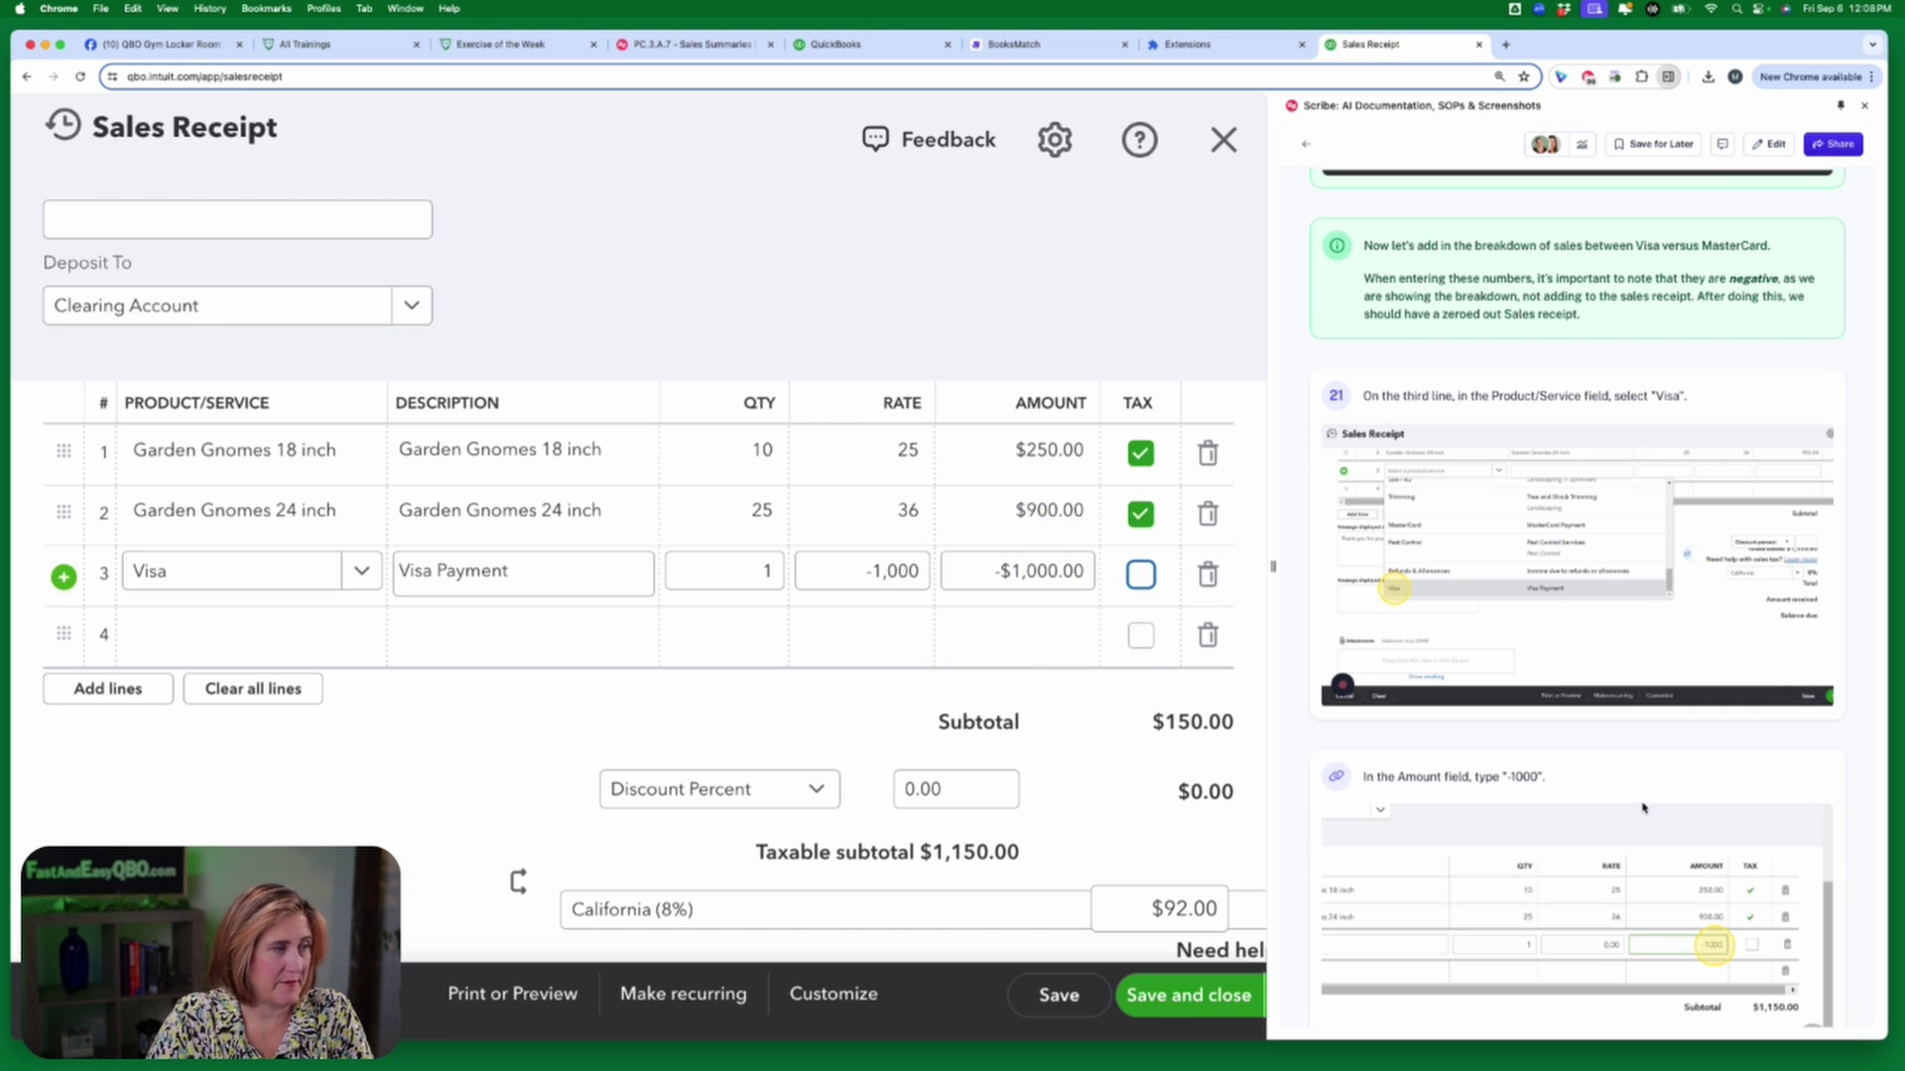
Add MasterCard on the receipt's fourth line with a rate of -241.
scroll(1644, 809, "down", 3)
scroll(1644, 810, "down", 6)
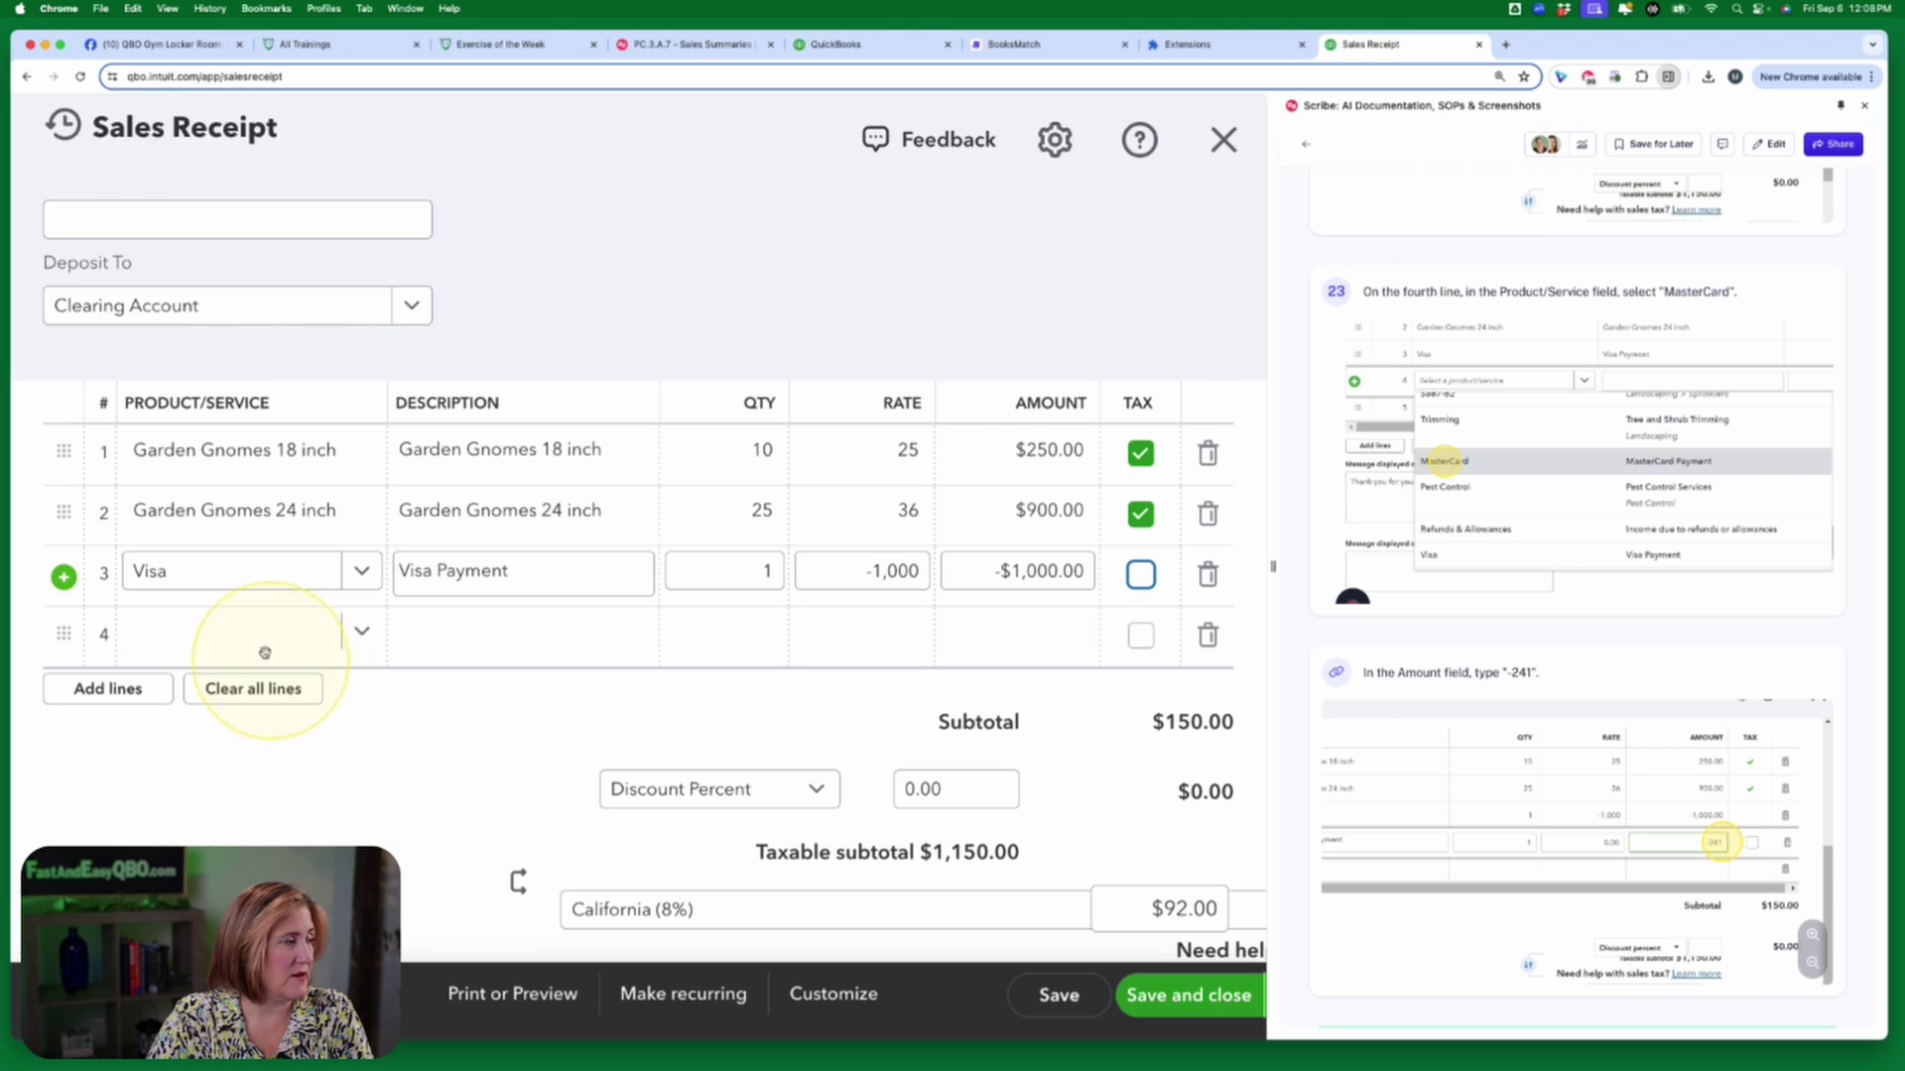
left_click(259, 640)
type("master")
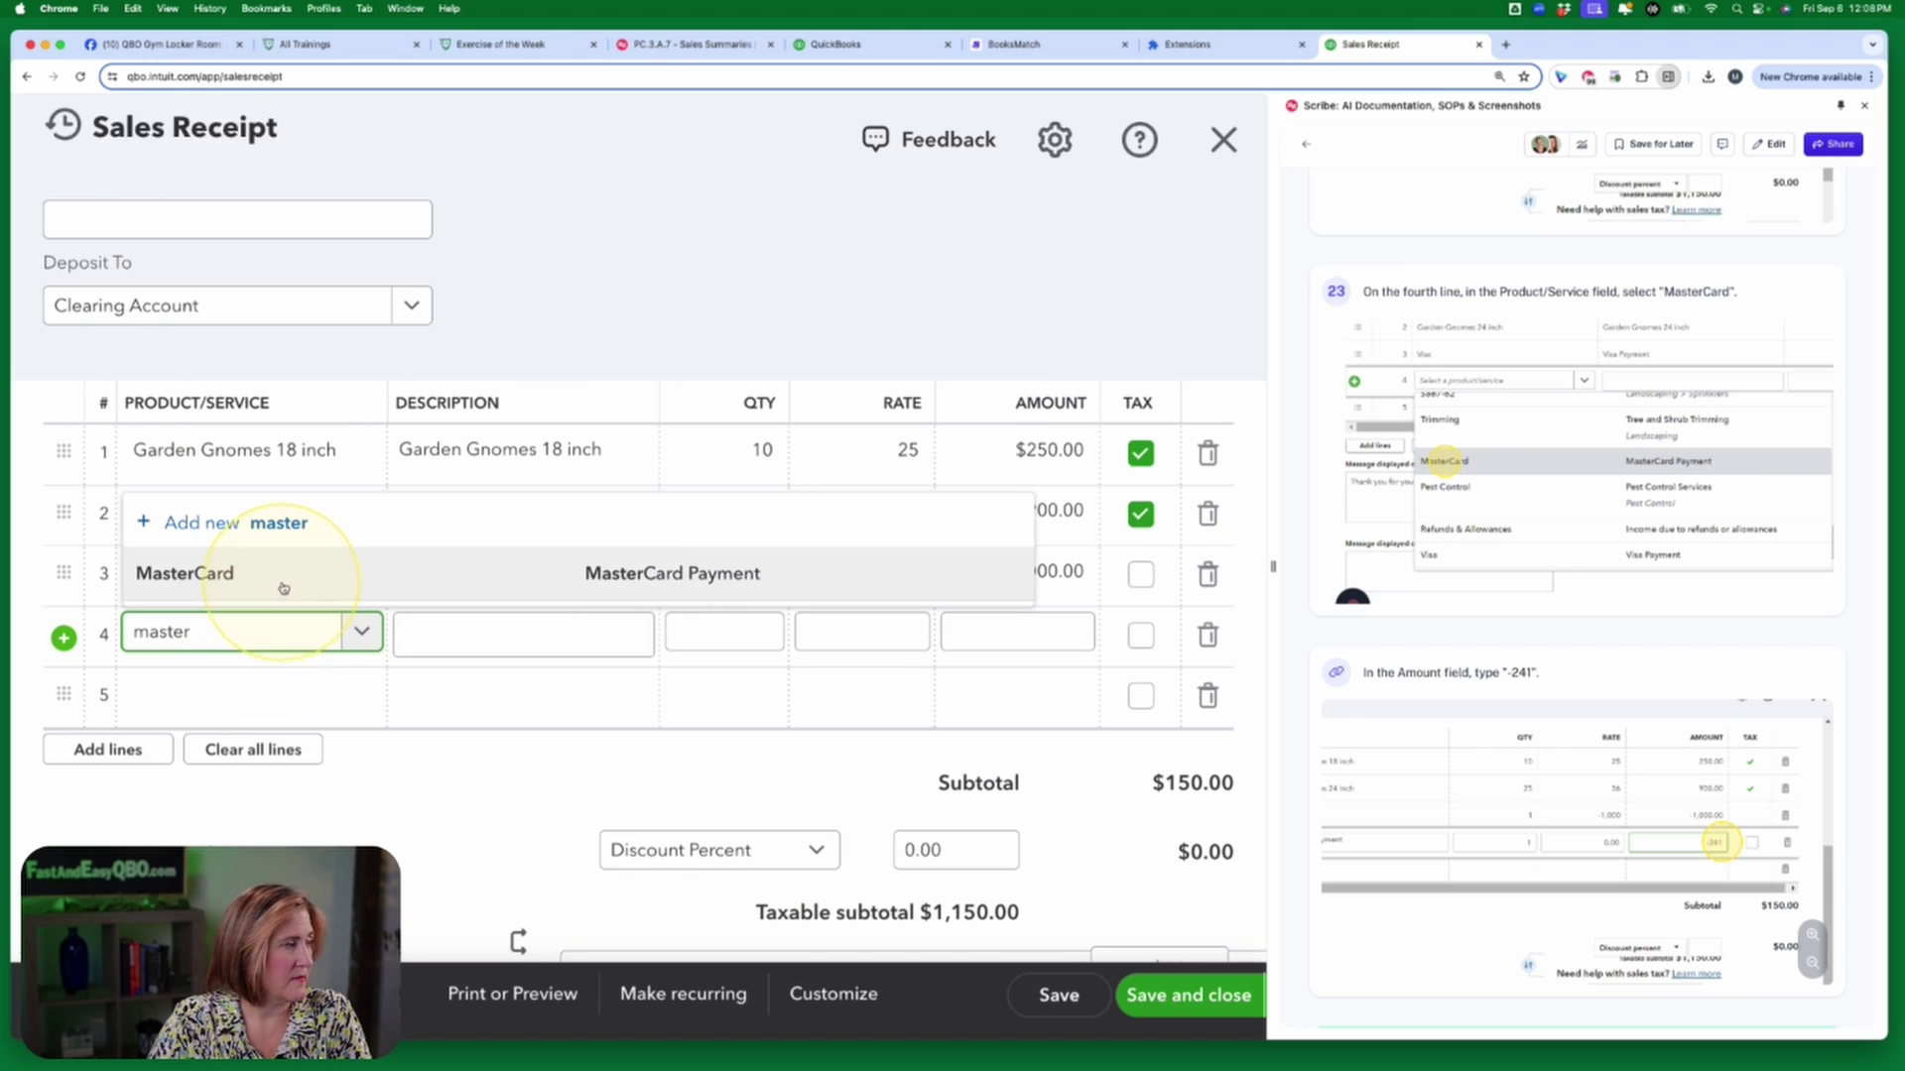
left_click(264, 585)
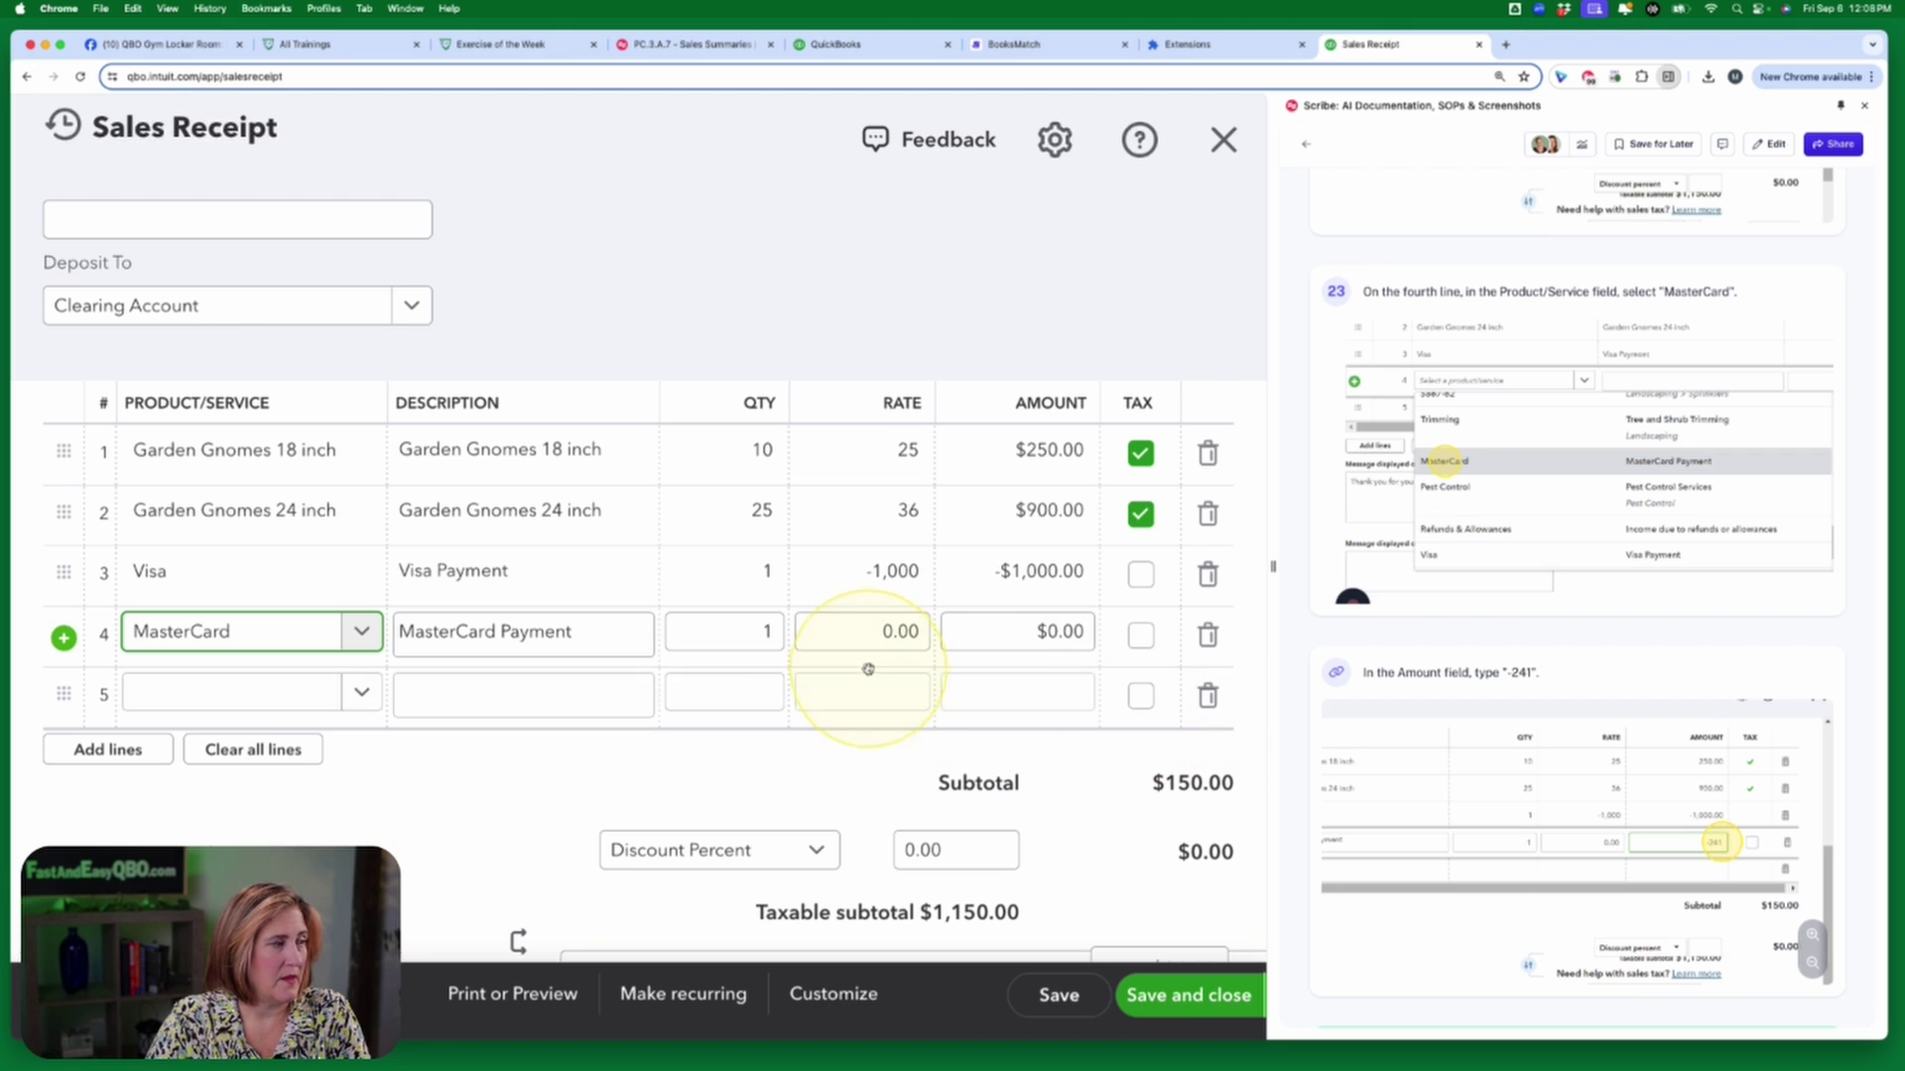
left_click(848, 635)
double_click(848, 635)
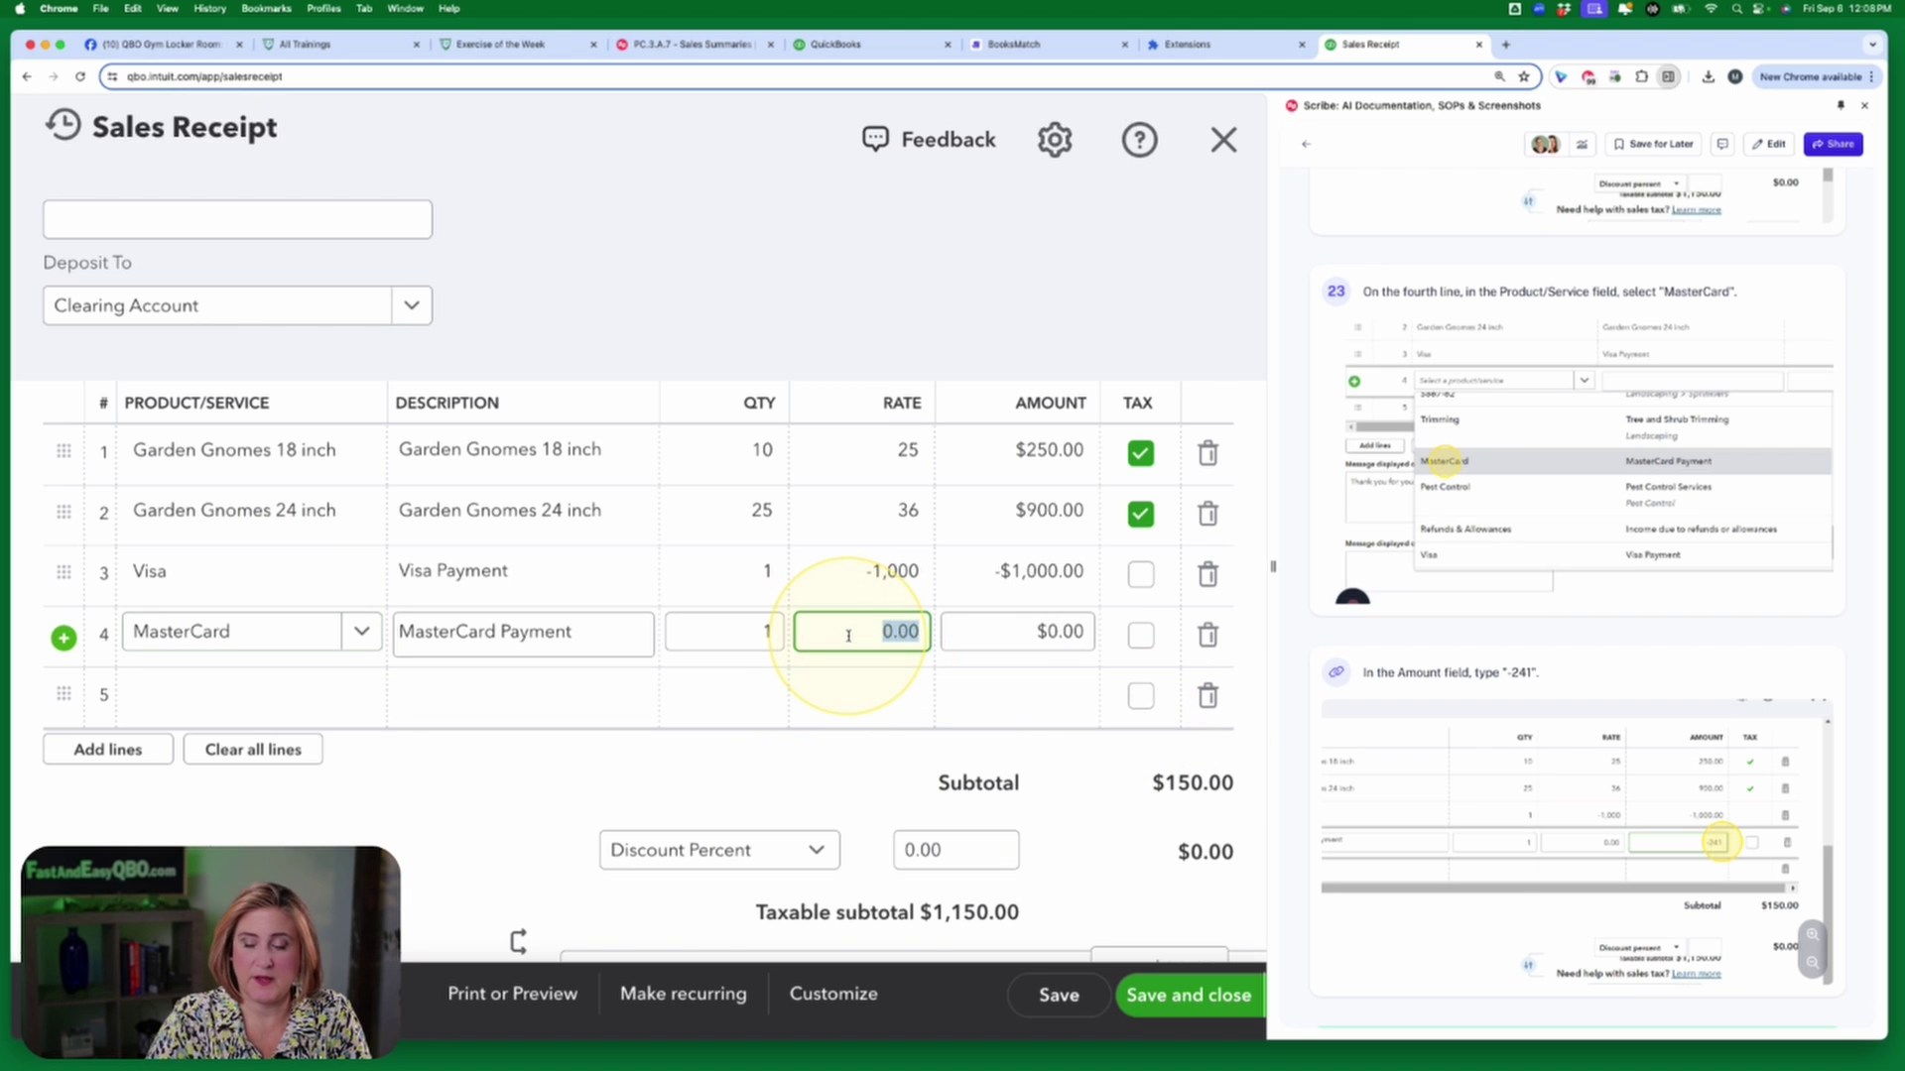
type("-241")
key("Tab")
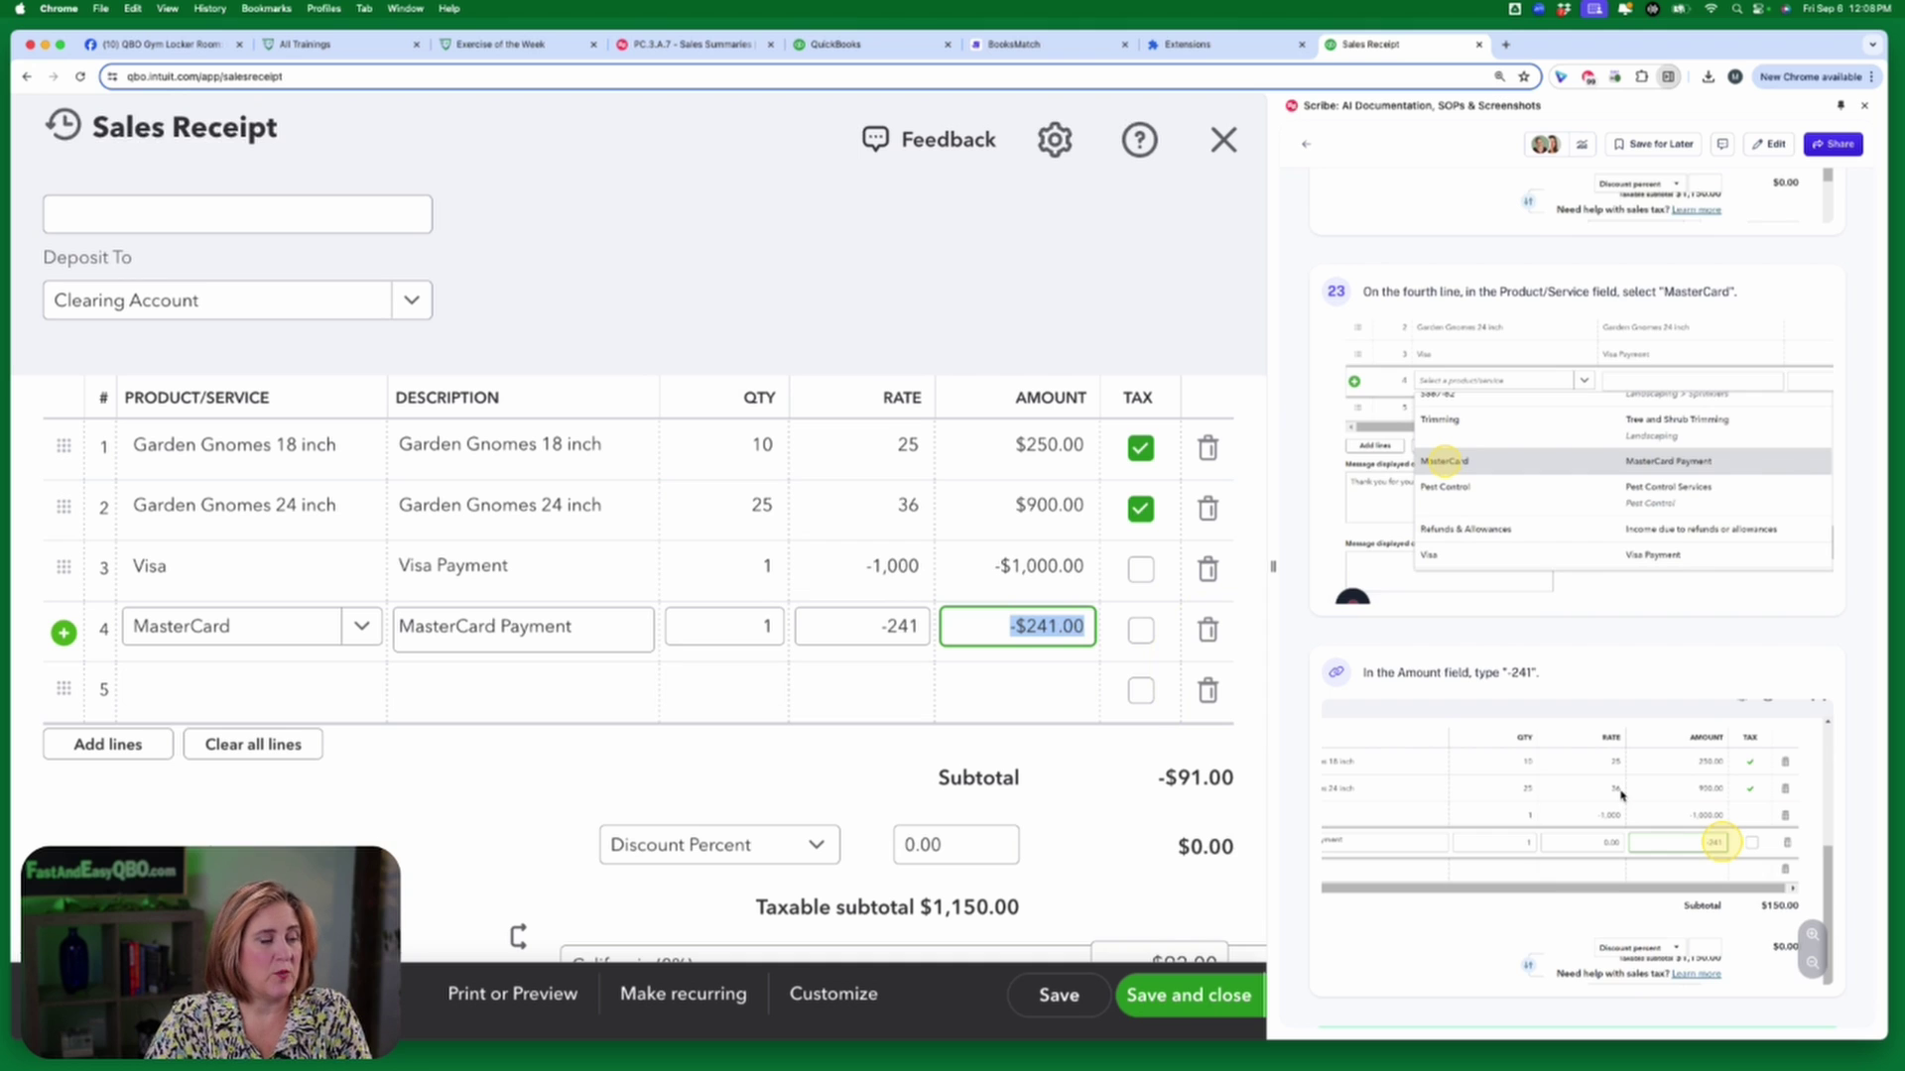
Read the guide's note on zeroing out the receipt with an Over/Short item, and compare its totals with the receipt's.
scroll(1621, 793, "down", 10)
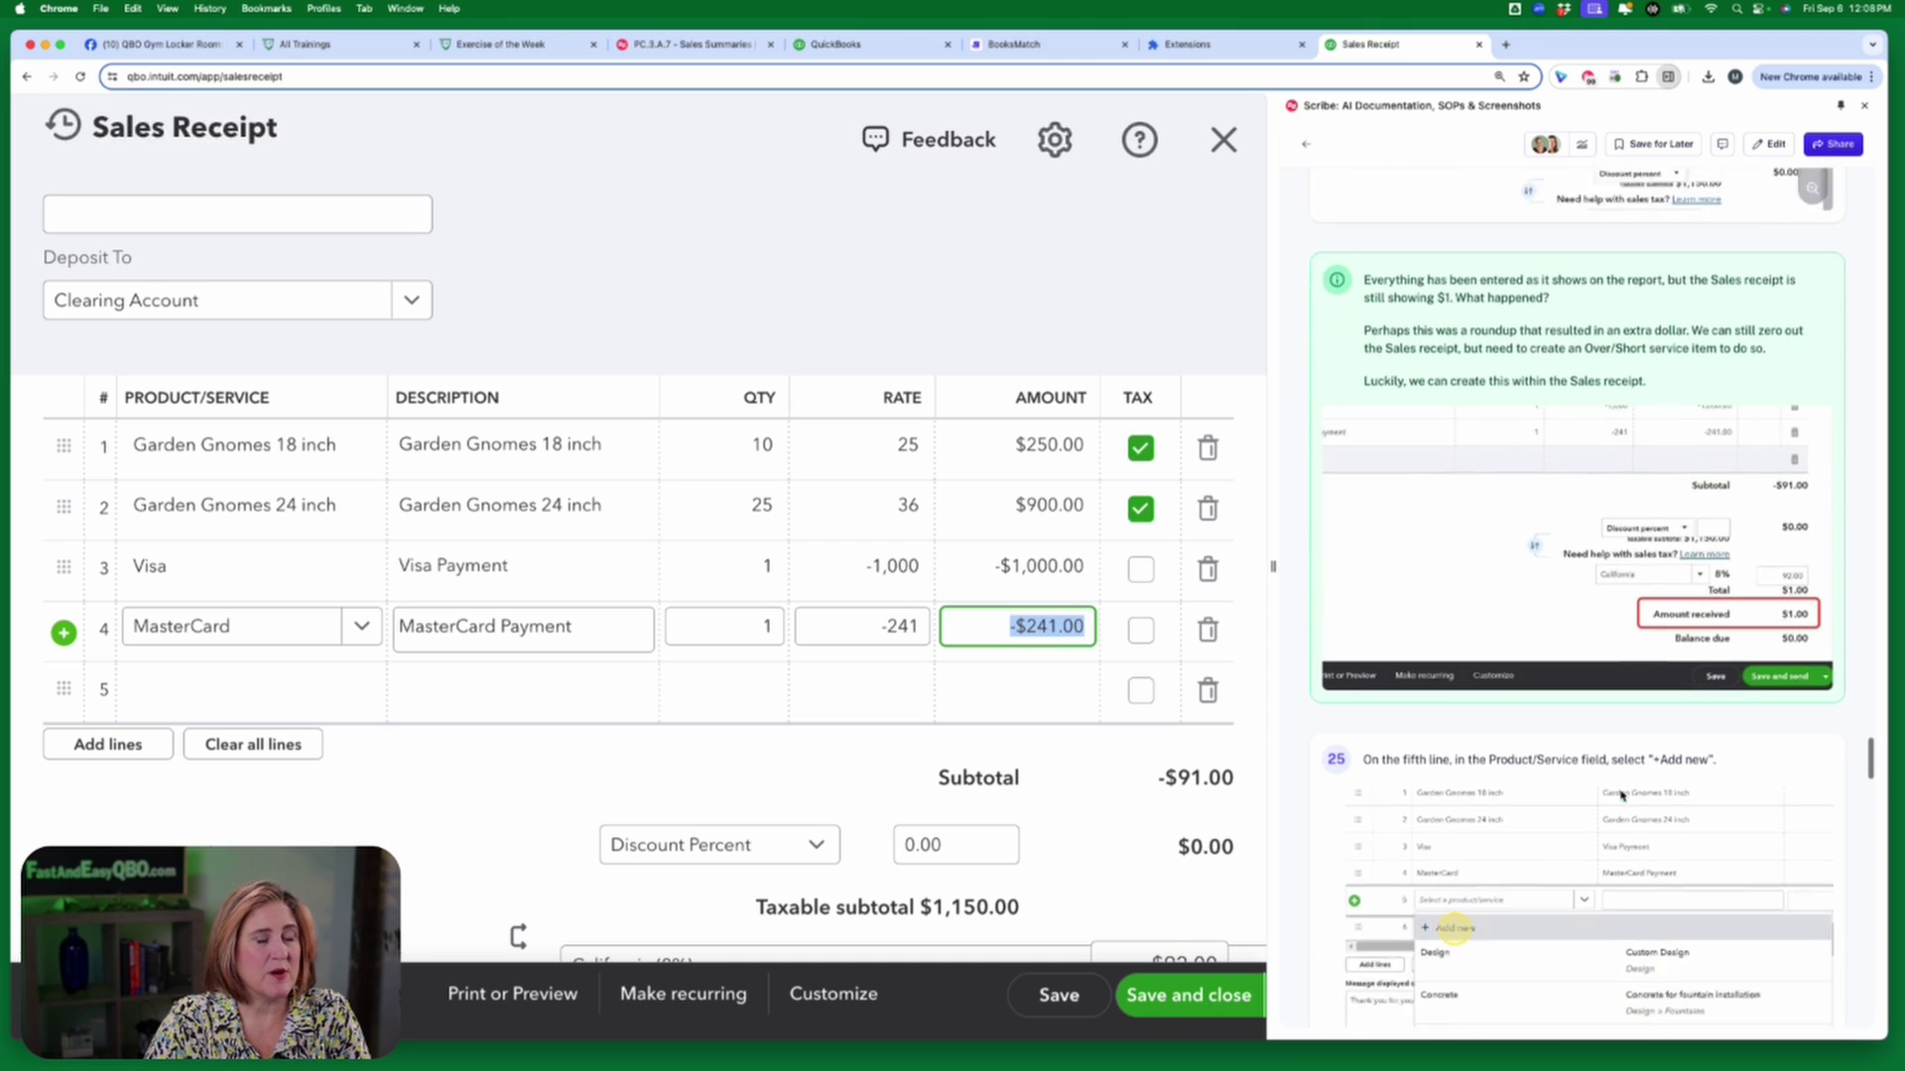
scroll(1621, 794, "down", 3)
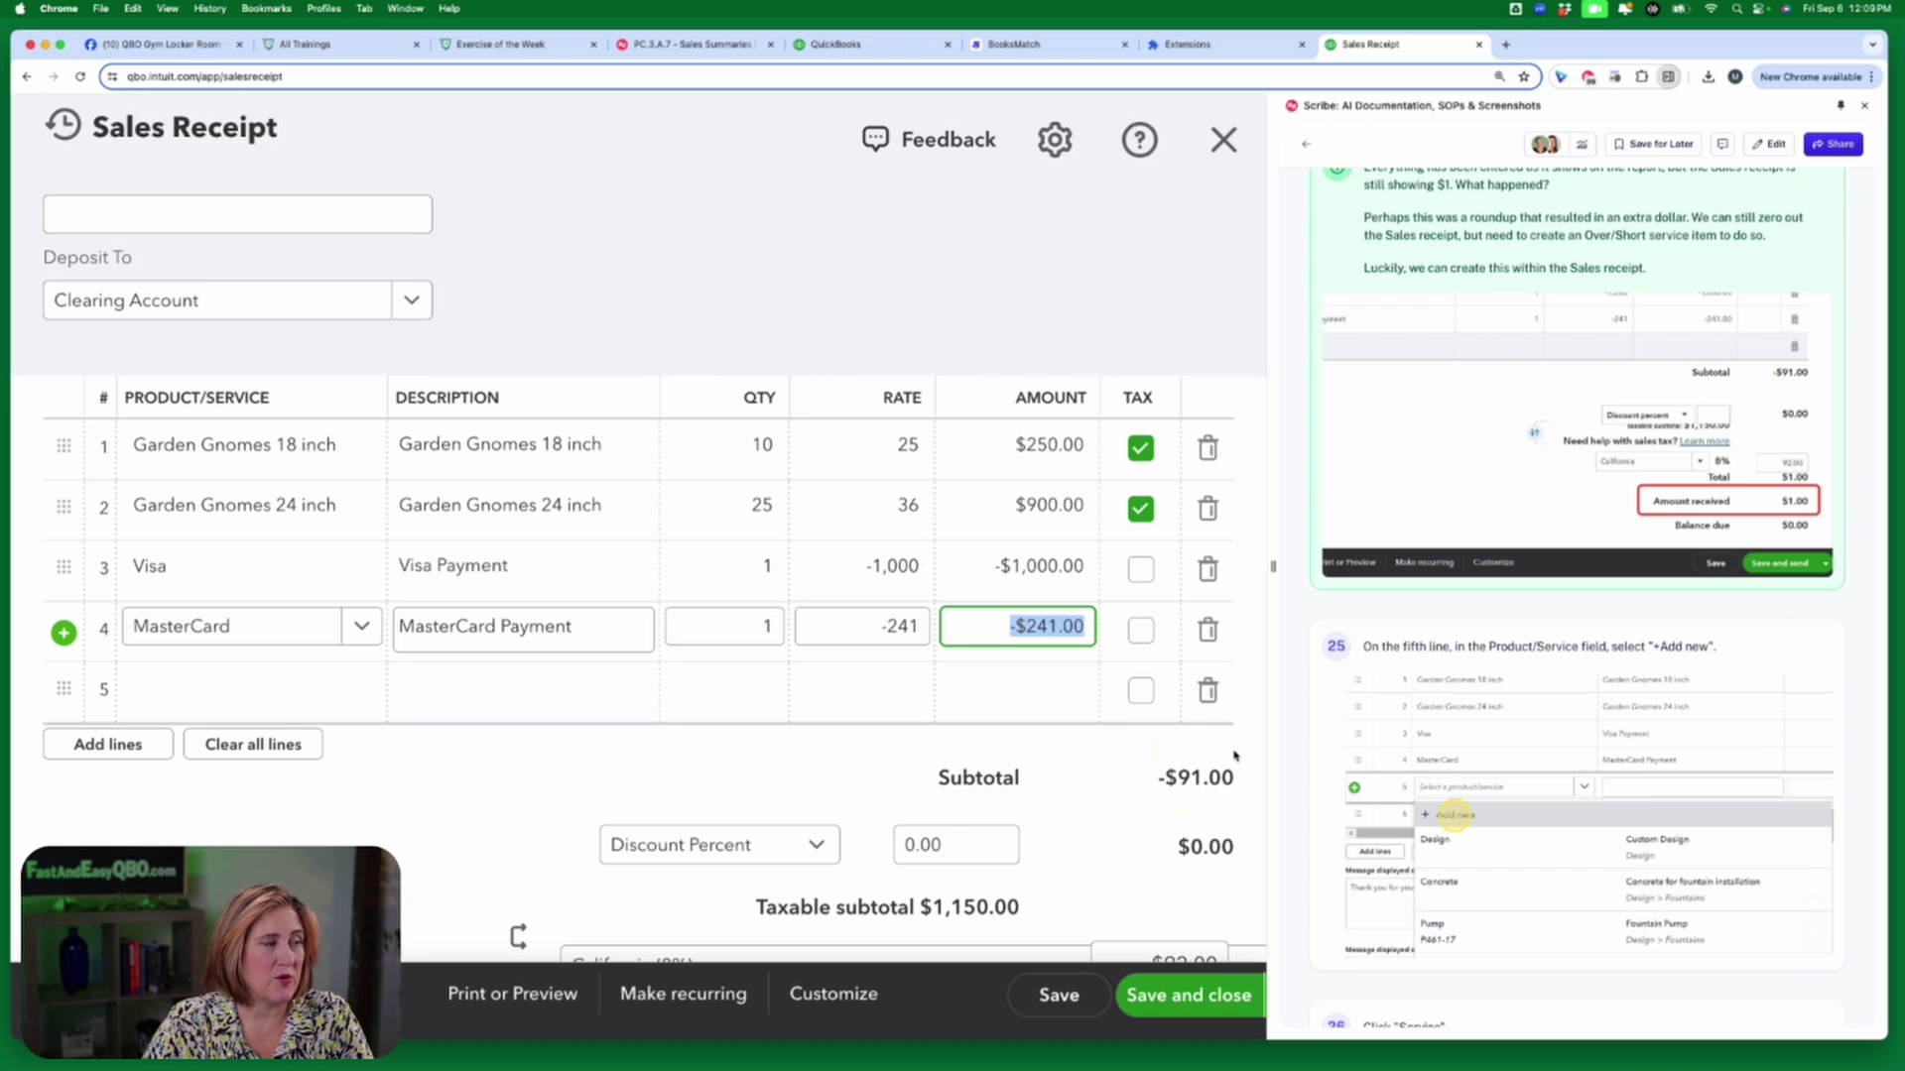
scroll(992, 772, "down", 5)
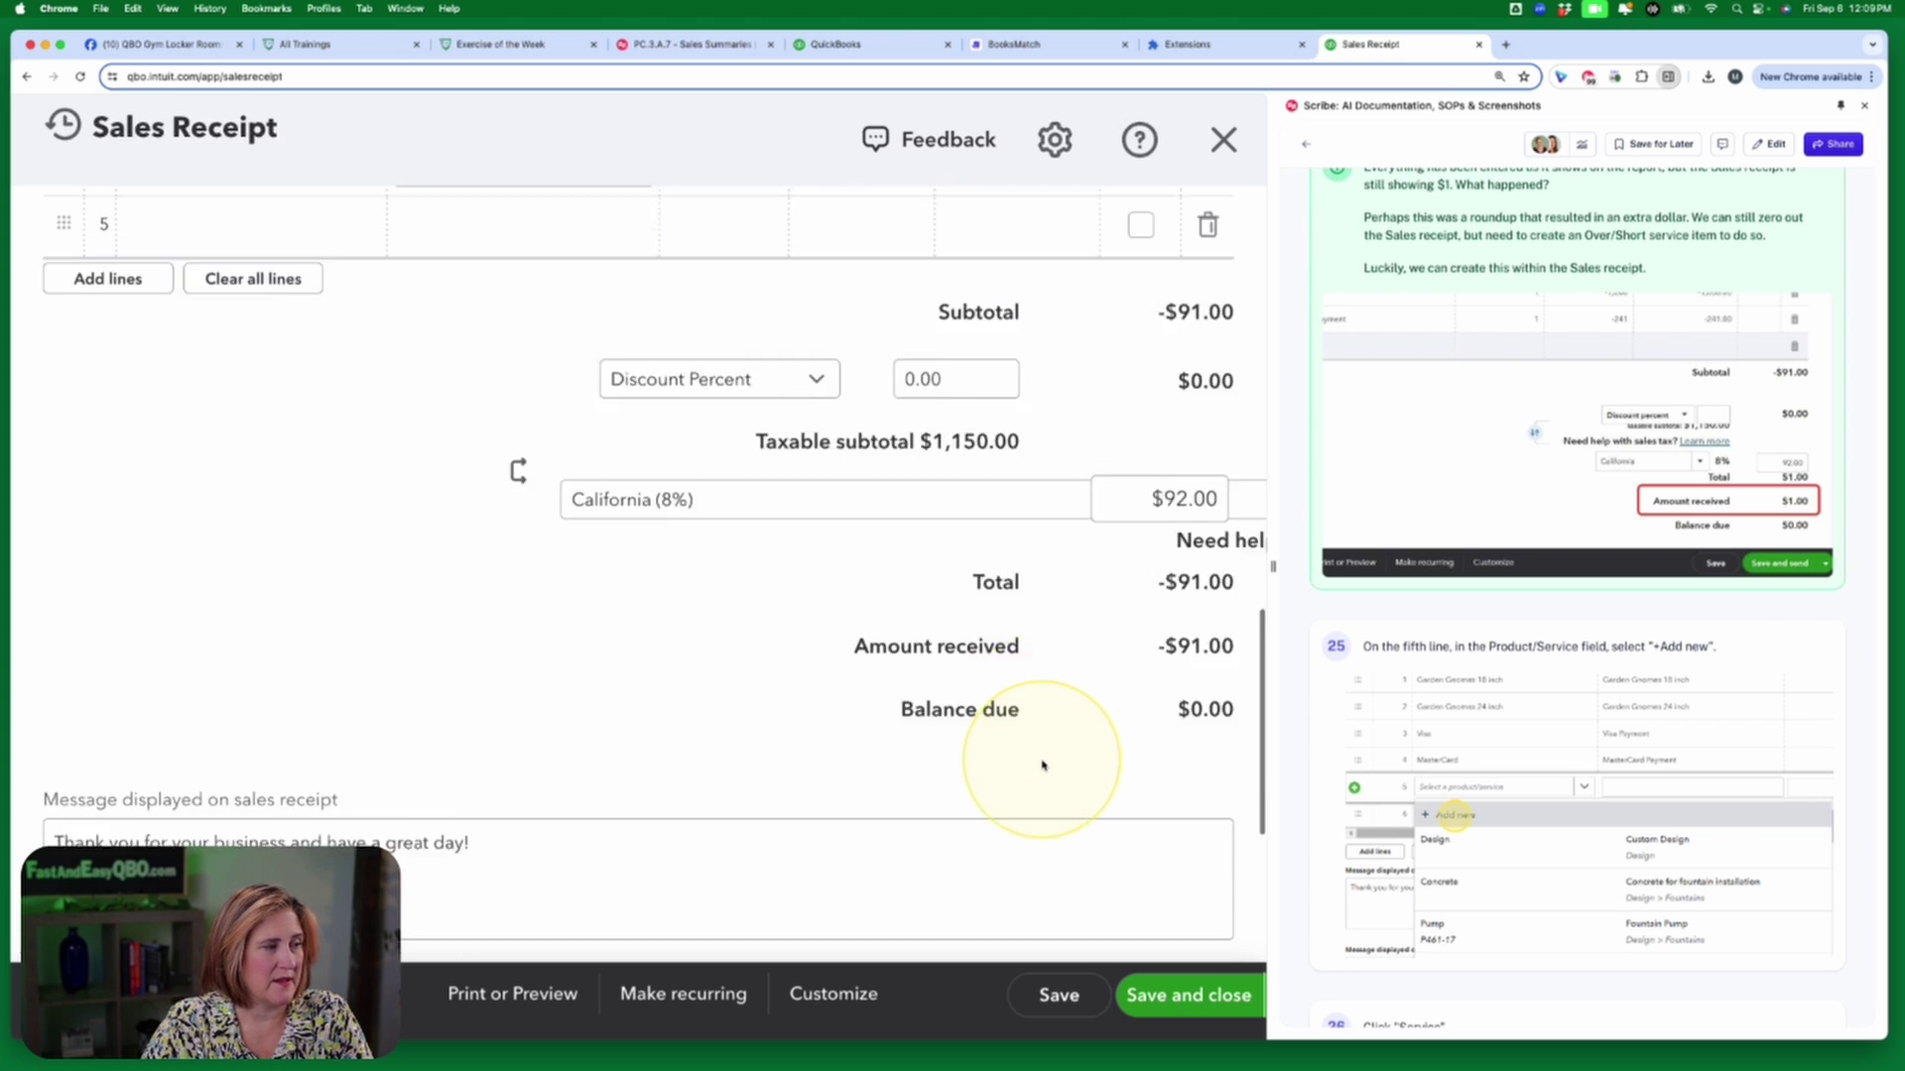
scroll(1042, 765, "down", 2)
scroll(1041, 765, "up", 2)
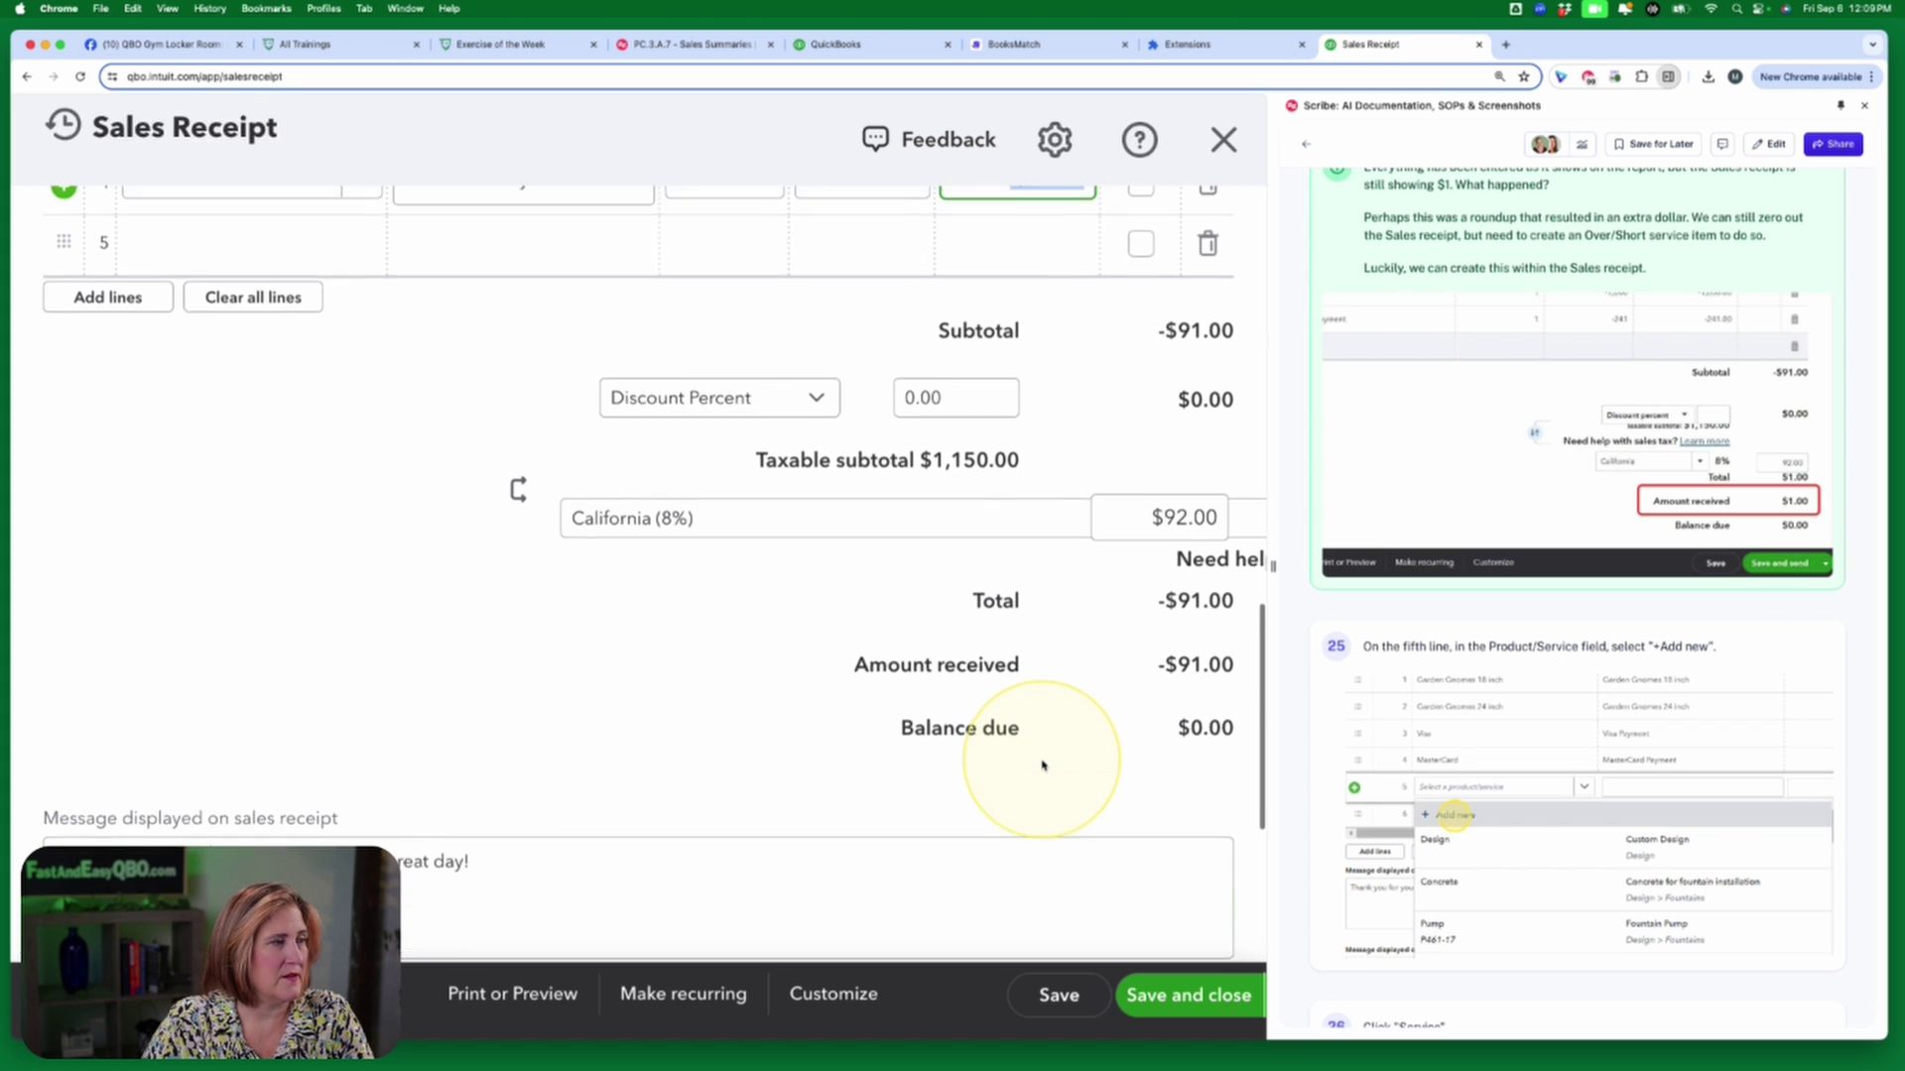
scroll(1042, 765, "up", 2)
key("Tab")
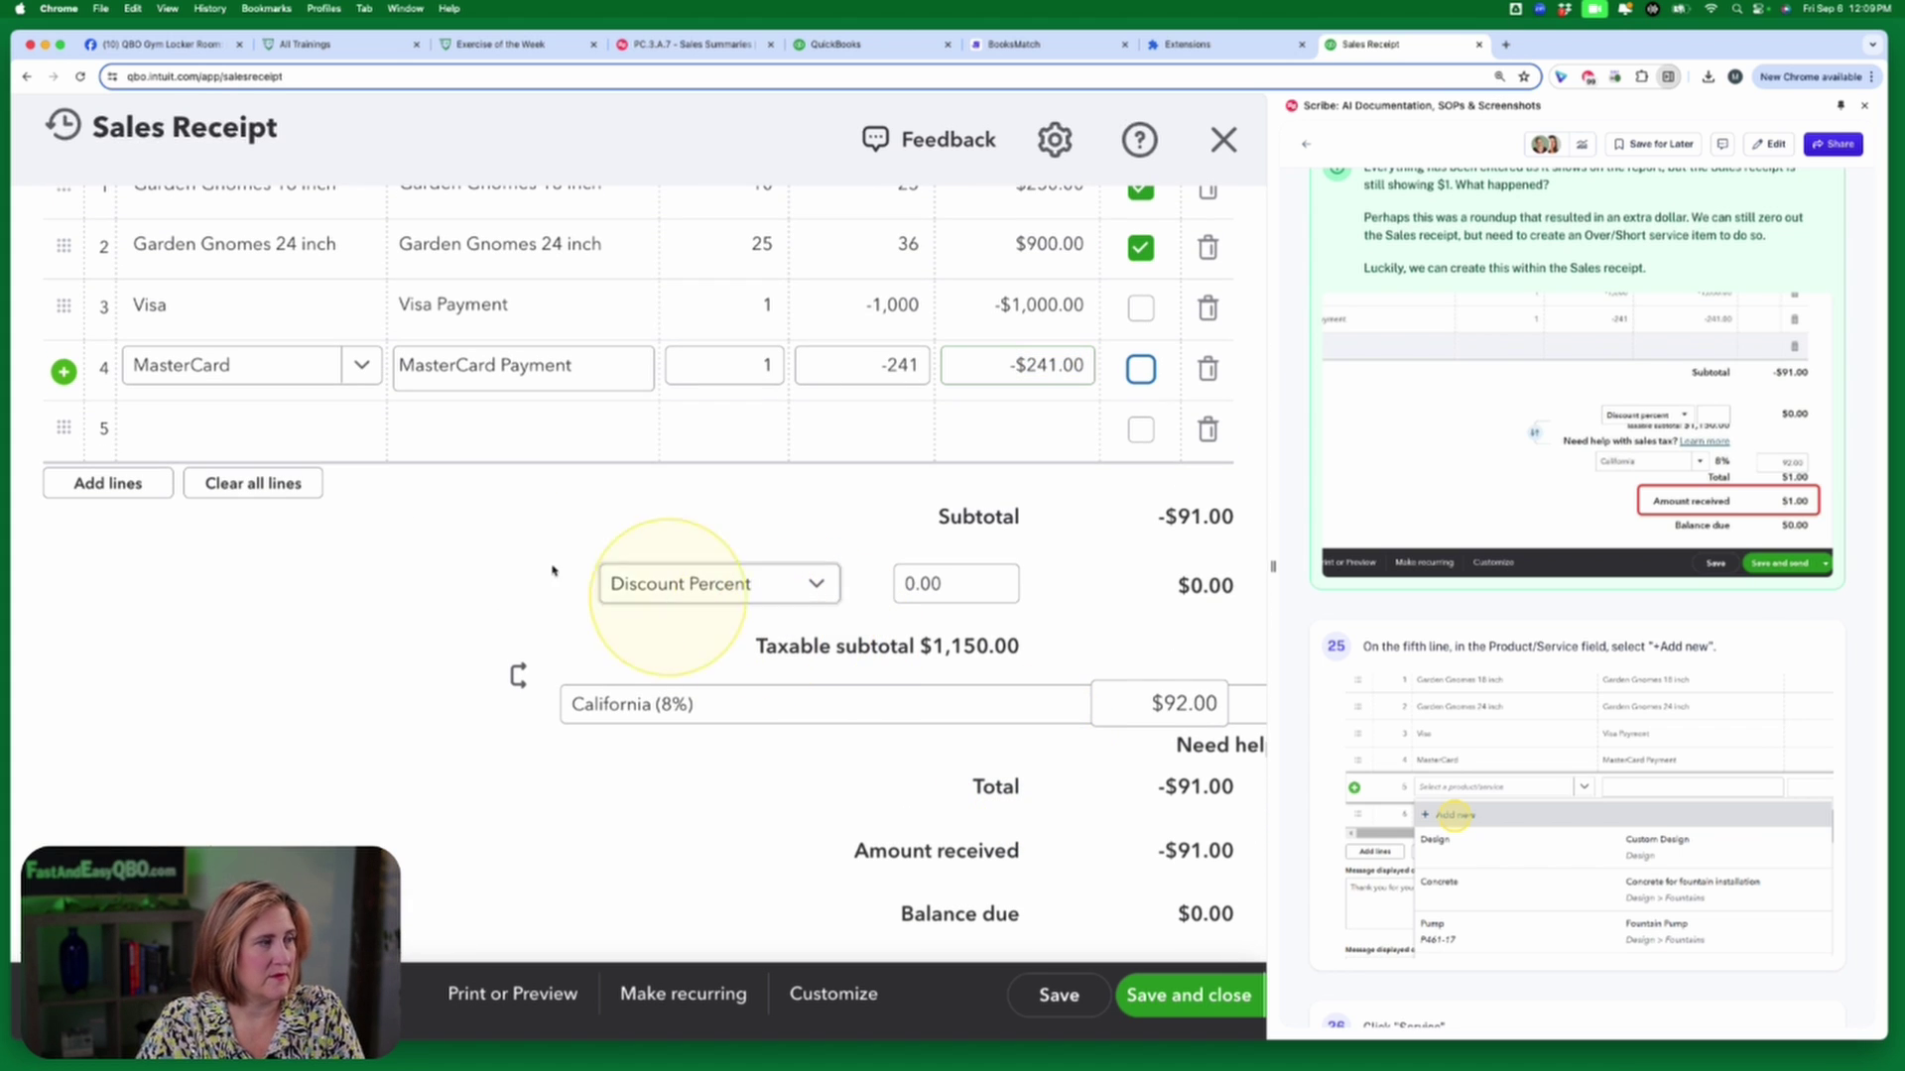
Recheck the receipt's sales tax, total and amount received against its line entries and the guide's Visa and MasterCard steps.
scroll(300, 632, "down", 1)
scroll(300, 632, "down", 3)
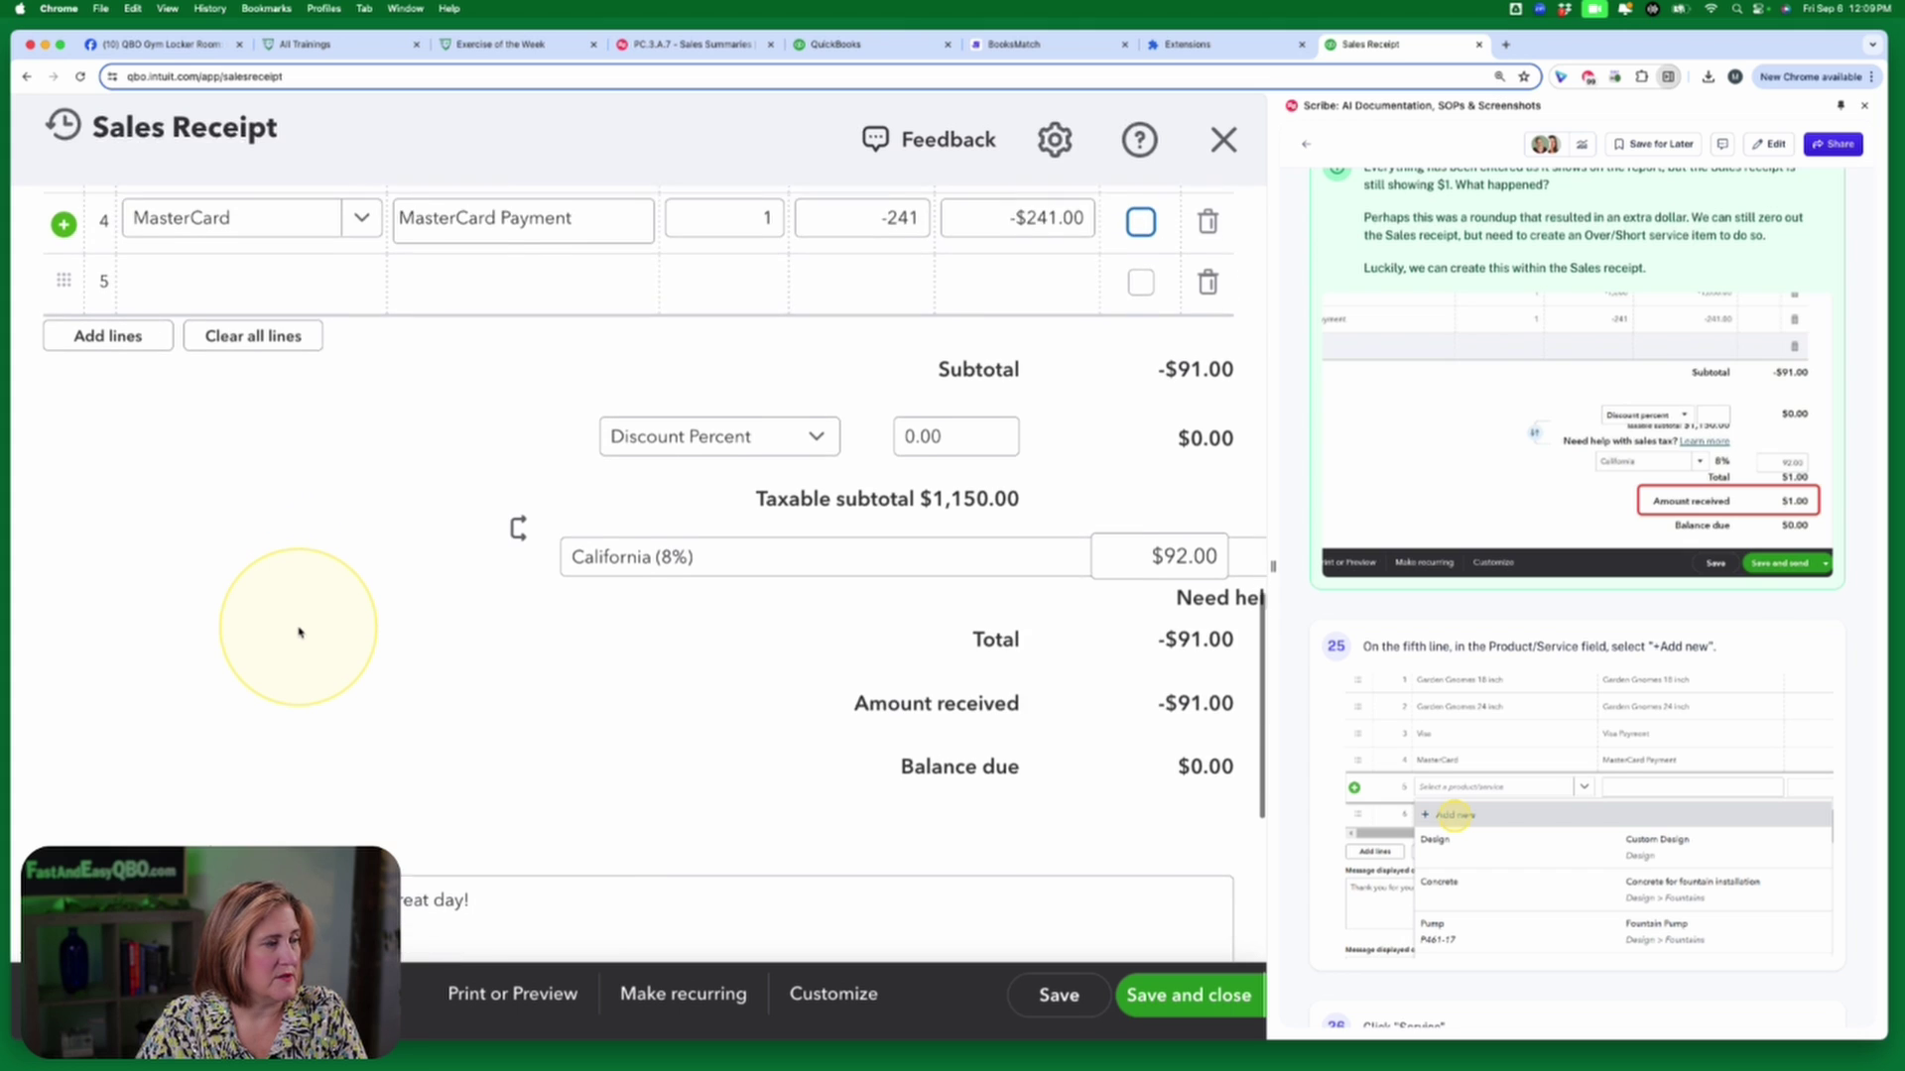
scroll(298, 632, "down", 3)
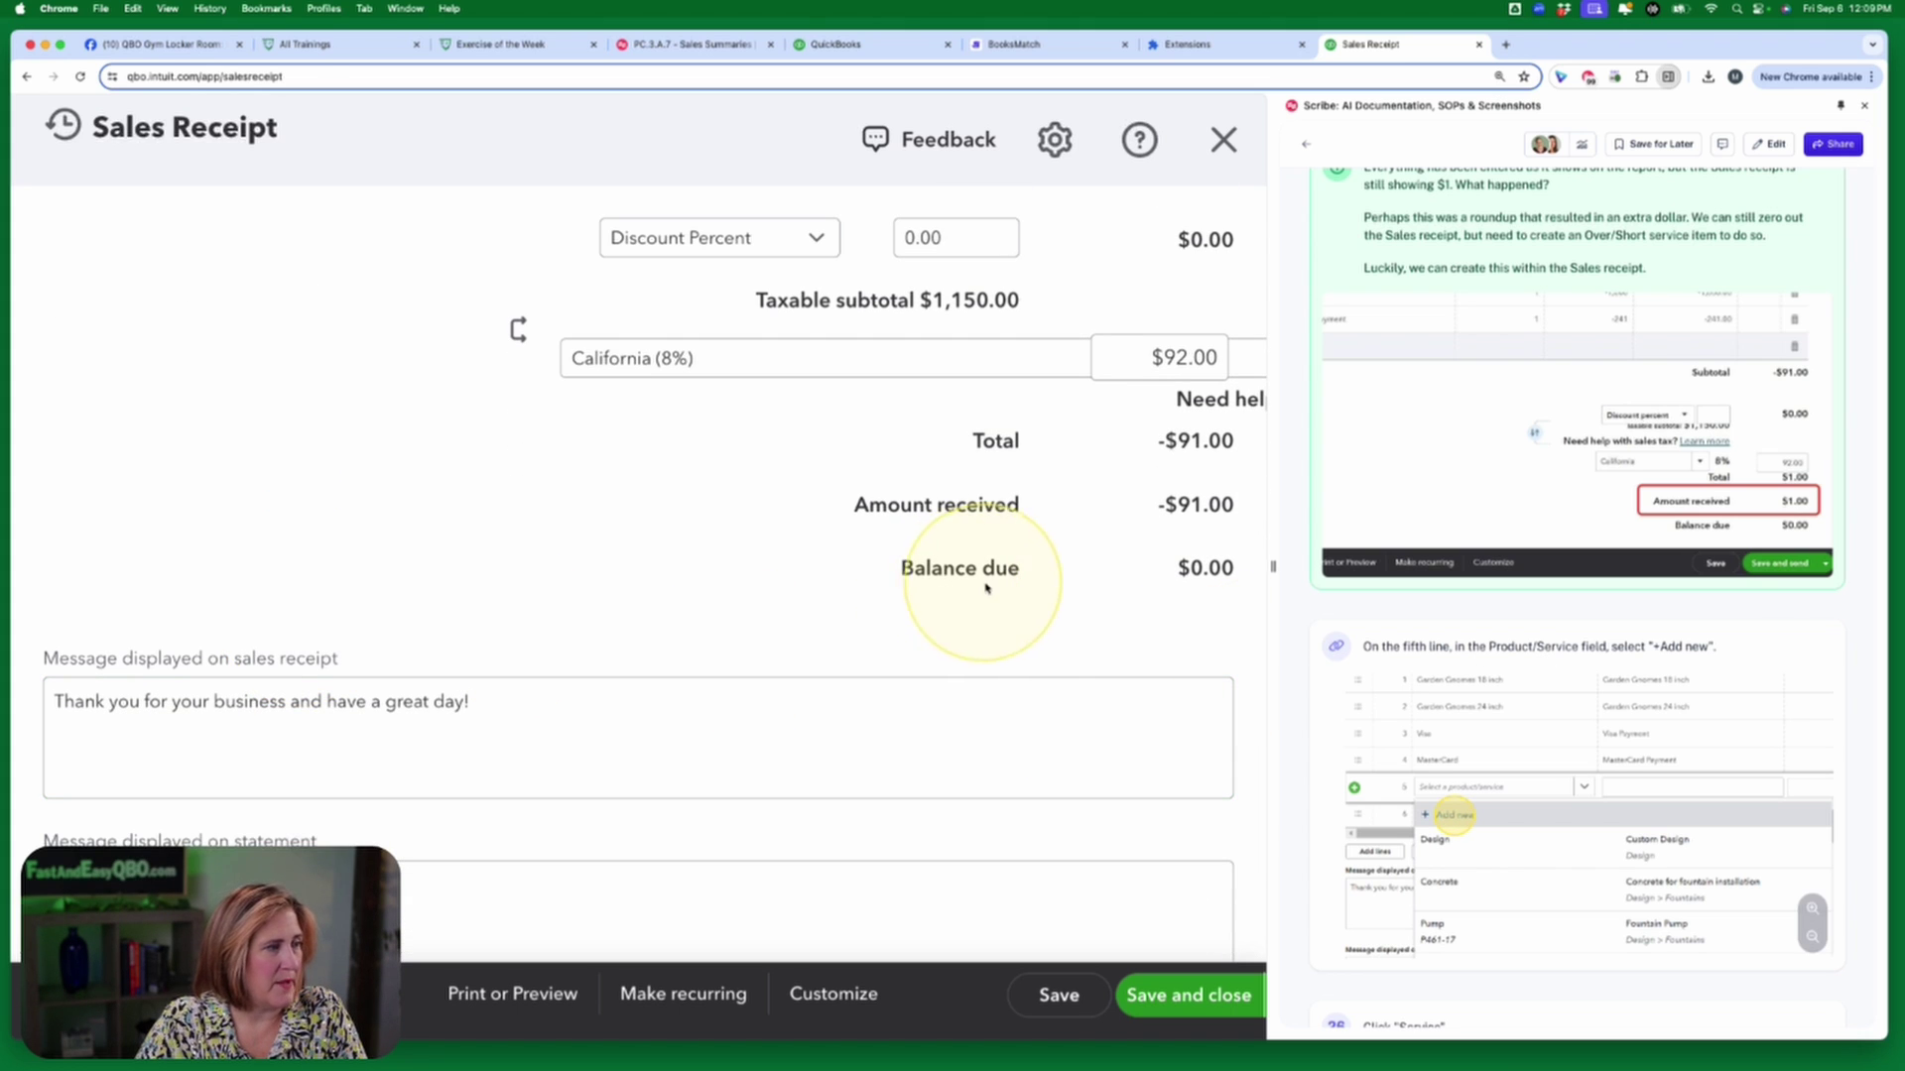
scroll(1046, 599, "up", 1)
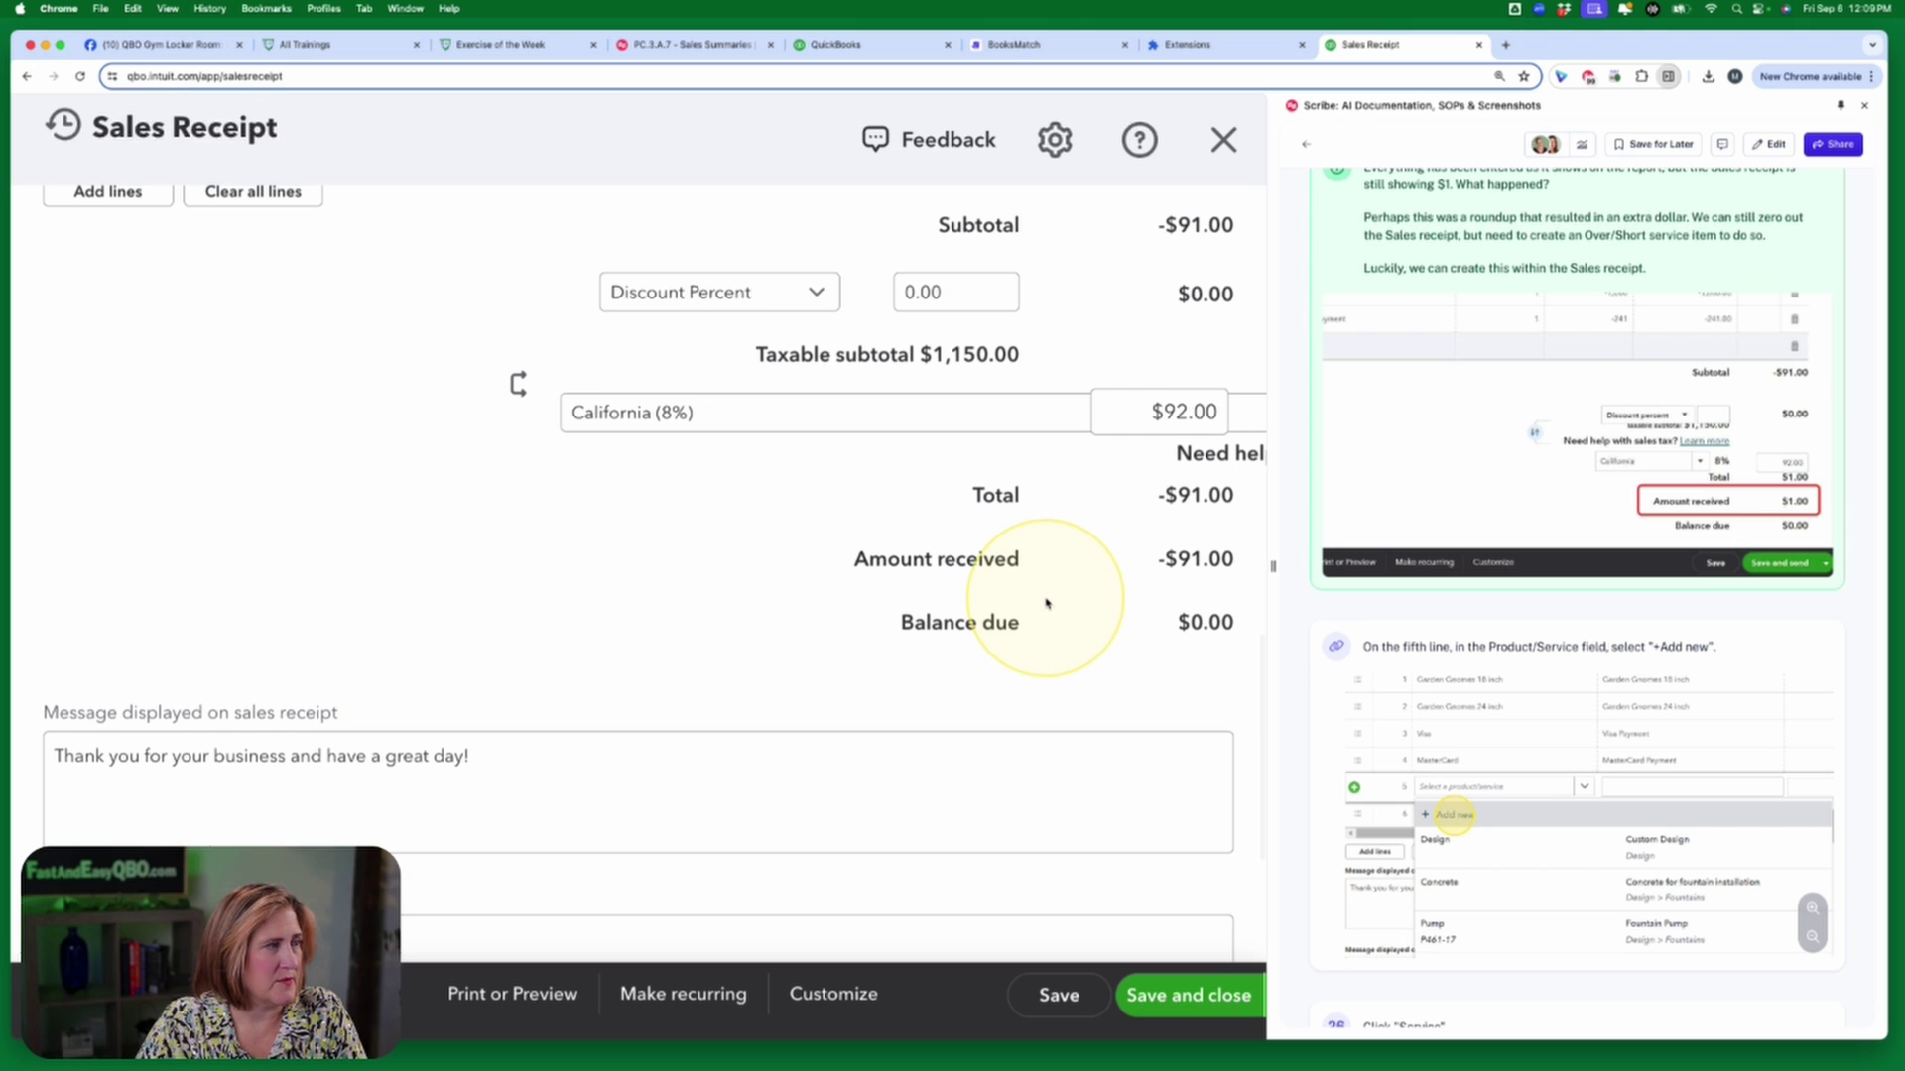
scroll(1046, 602, "up", 1)
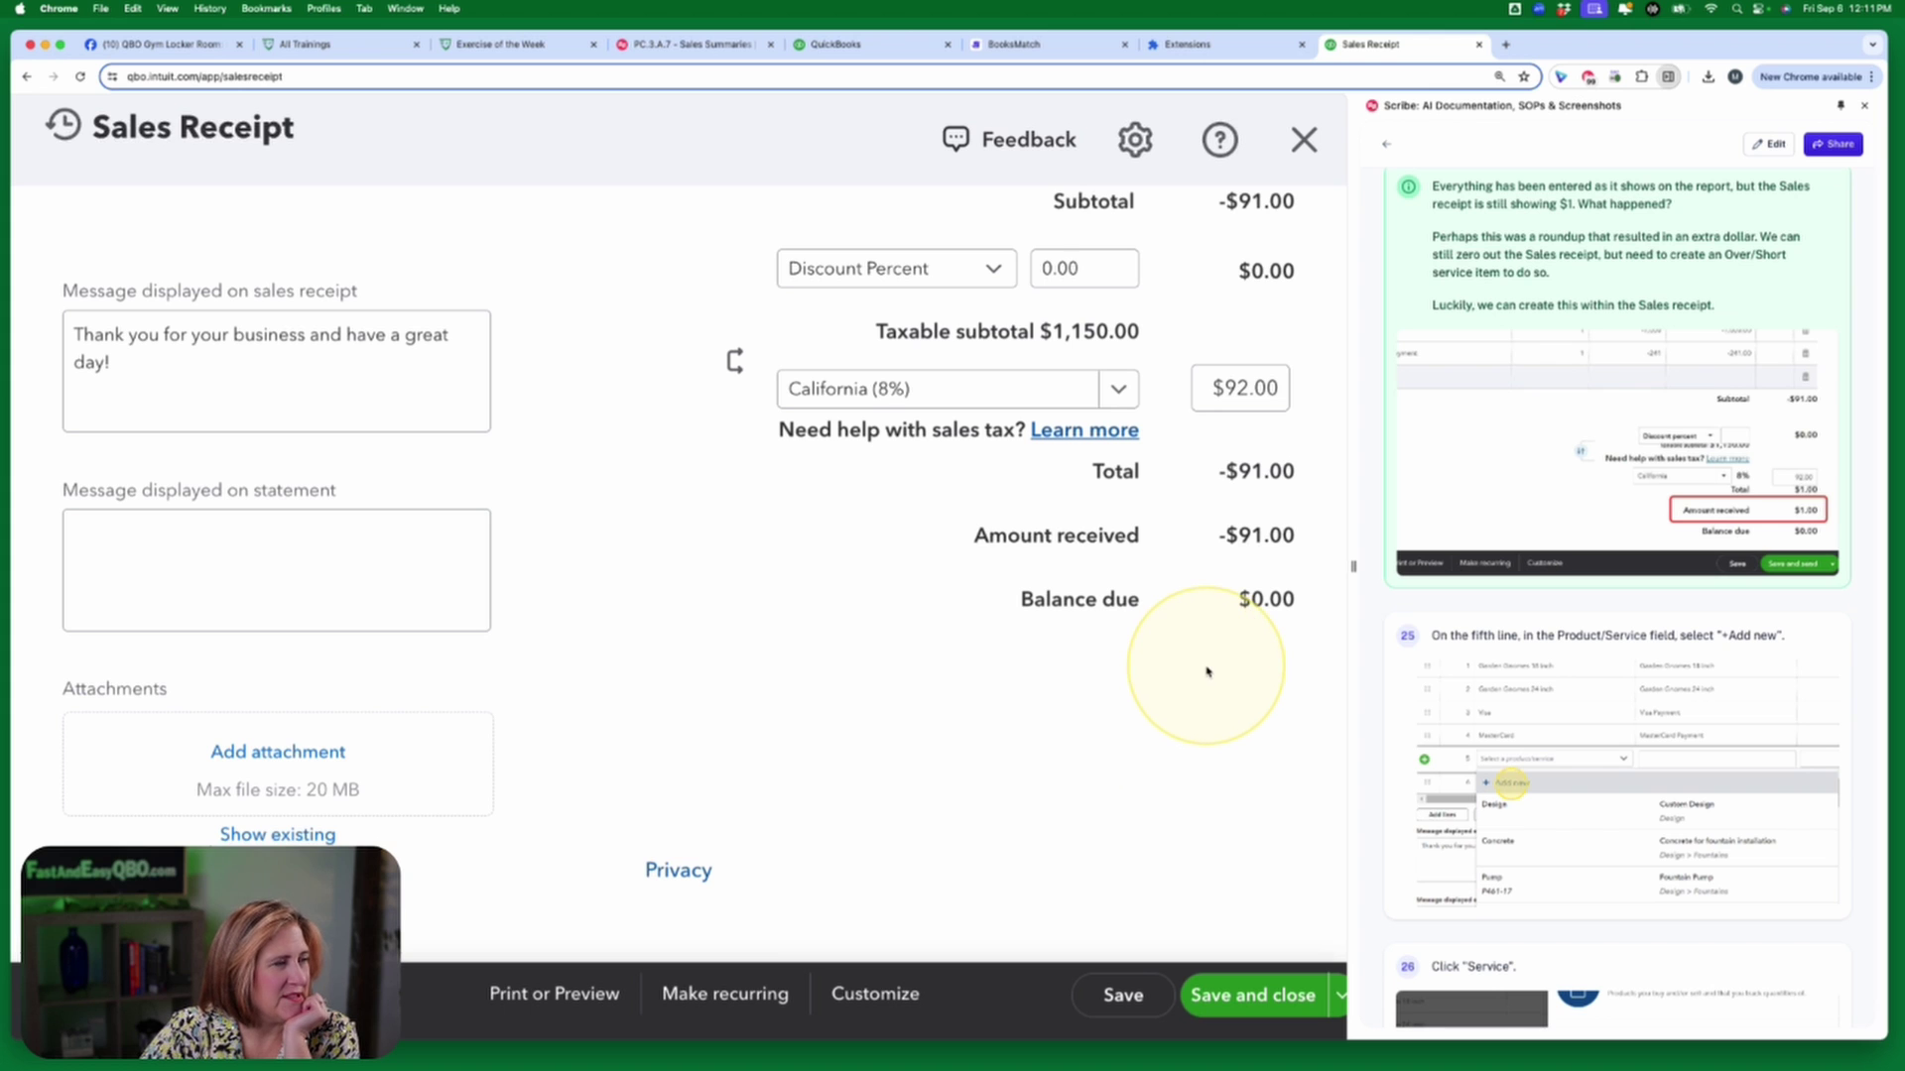
scroll(1207, 672, "up", 8)
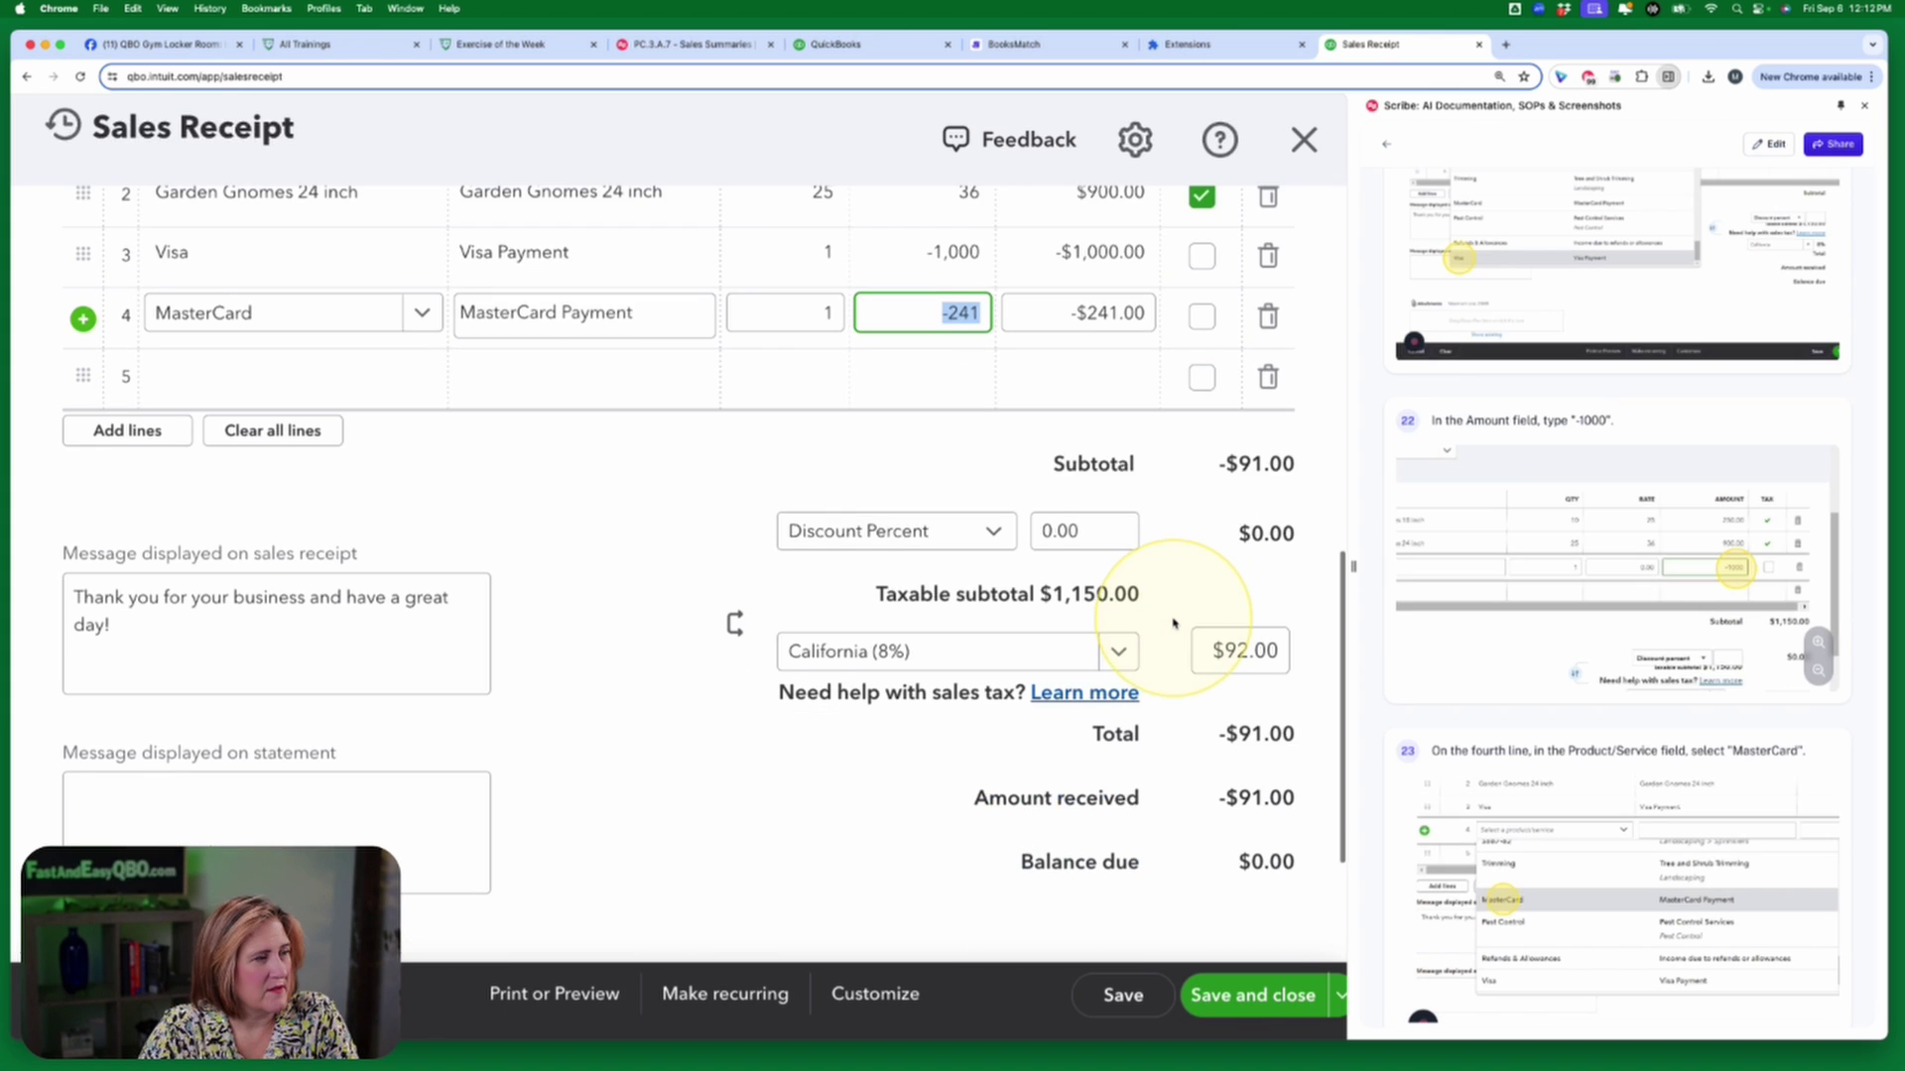
scroll(1174, 623, "down", 2)
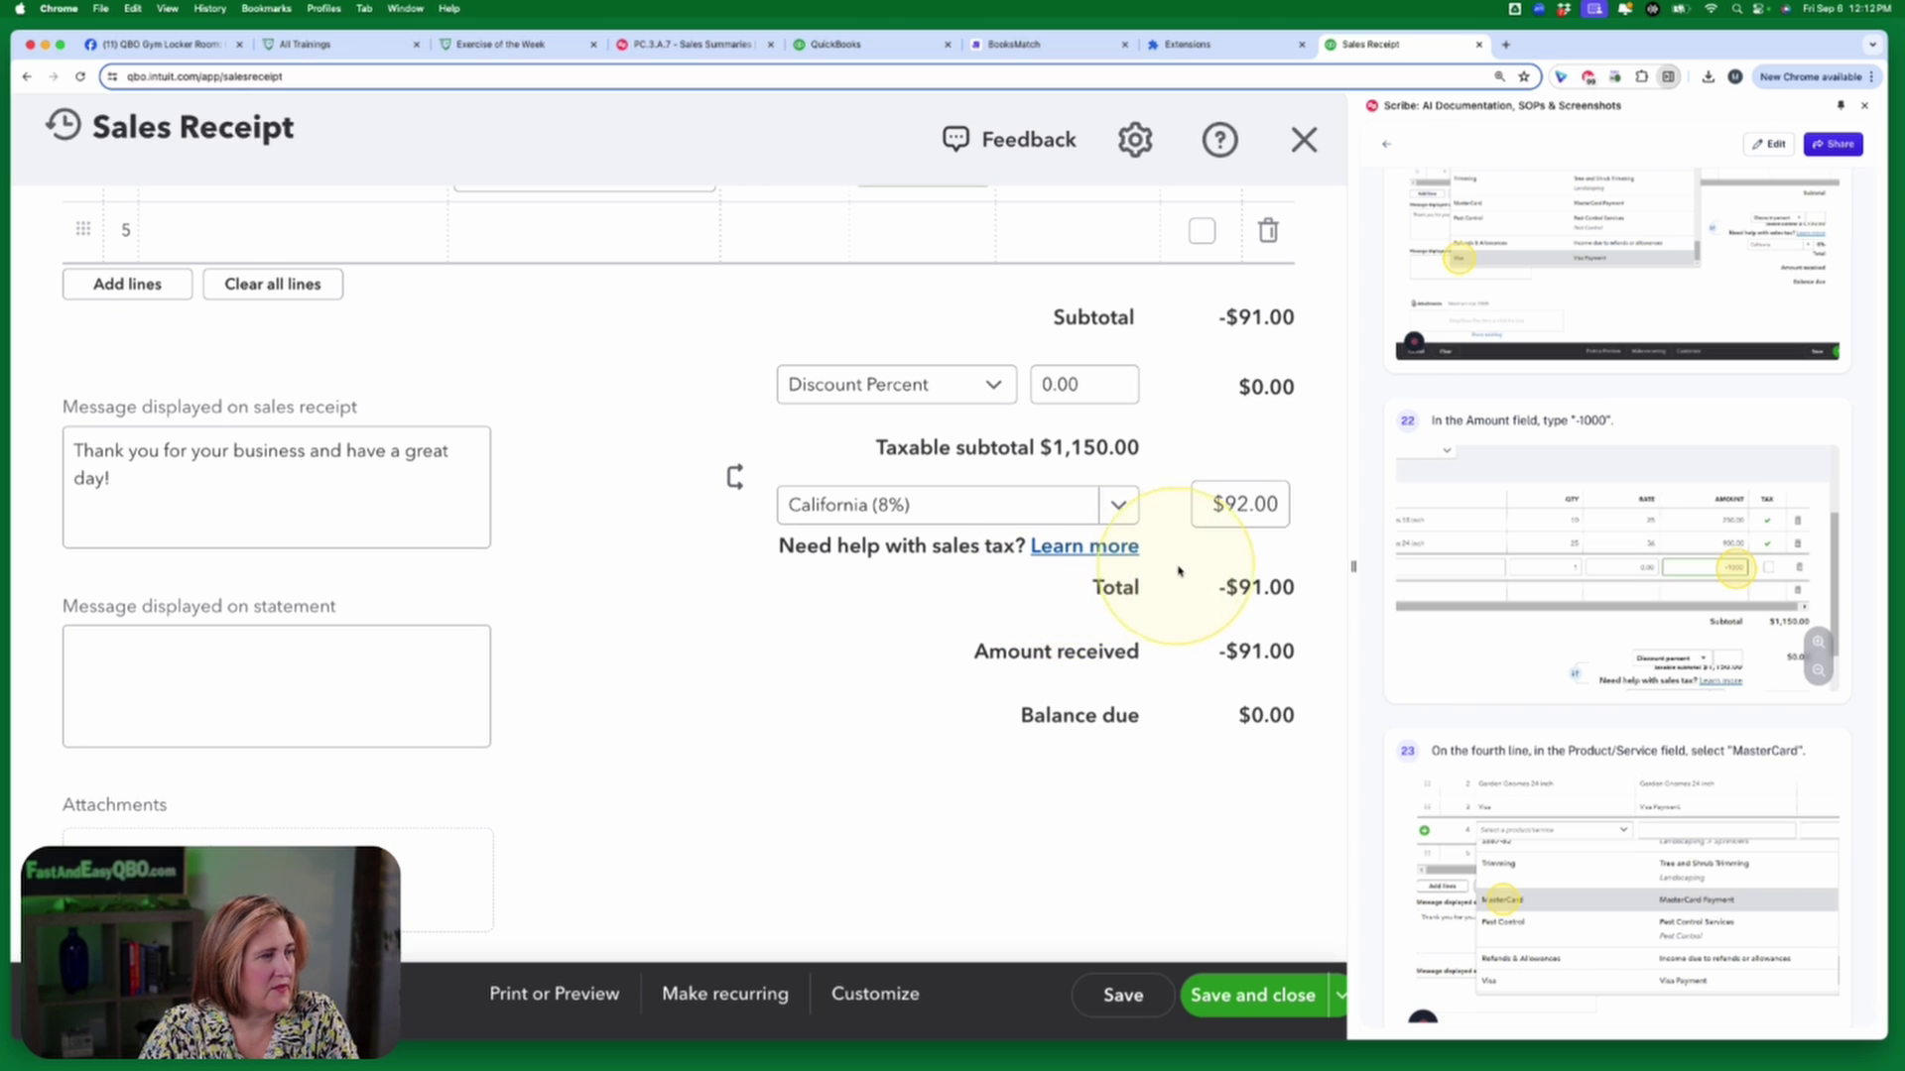
Try to make the receipt's total recalculate by stepping through the California (8%) tax rate and sales tax amount without changing them.
left_click(1235, 503)
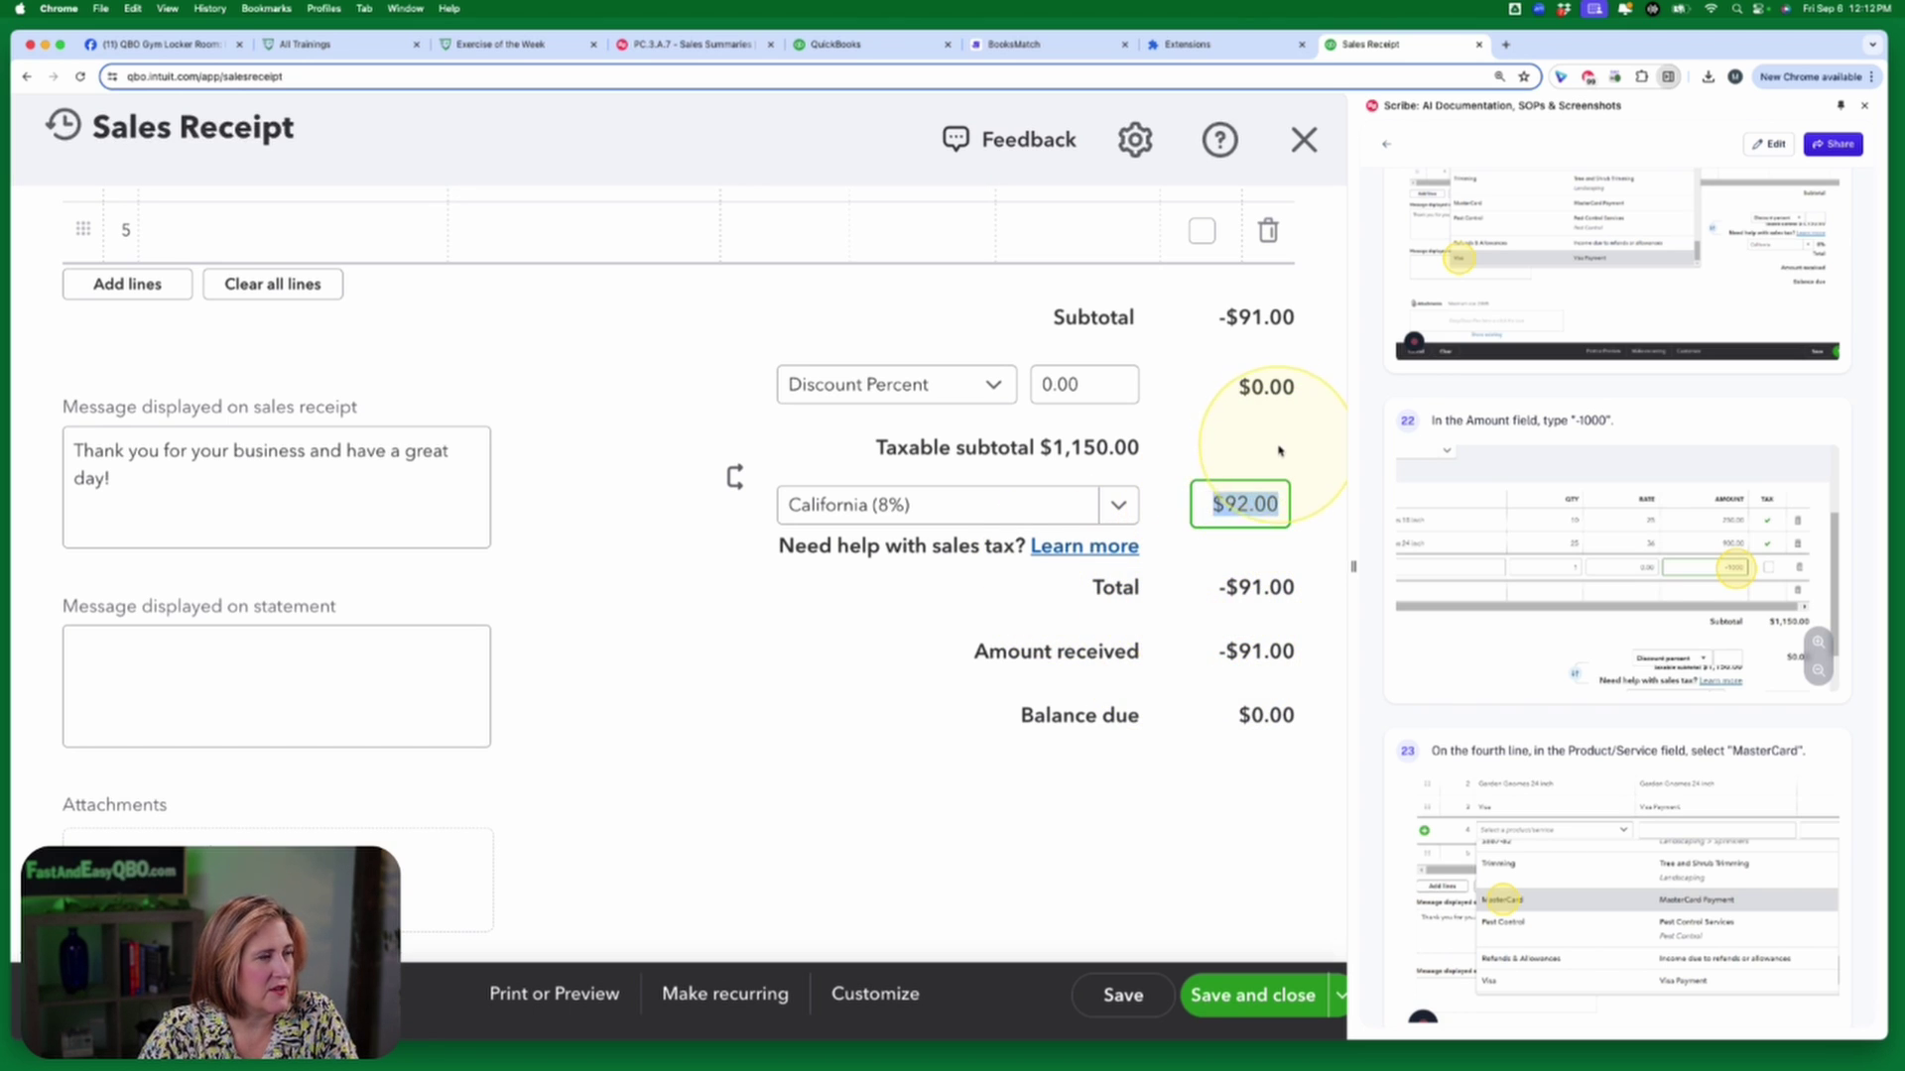
left_click(1280, 488)
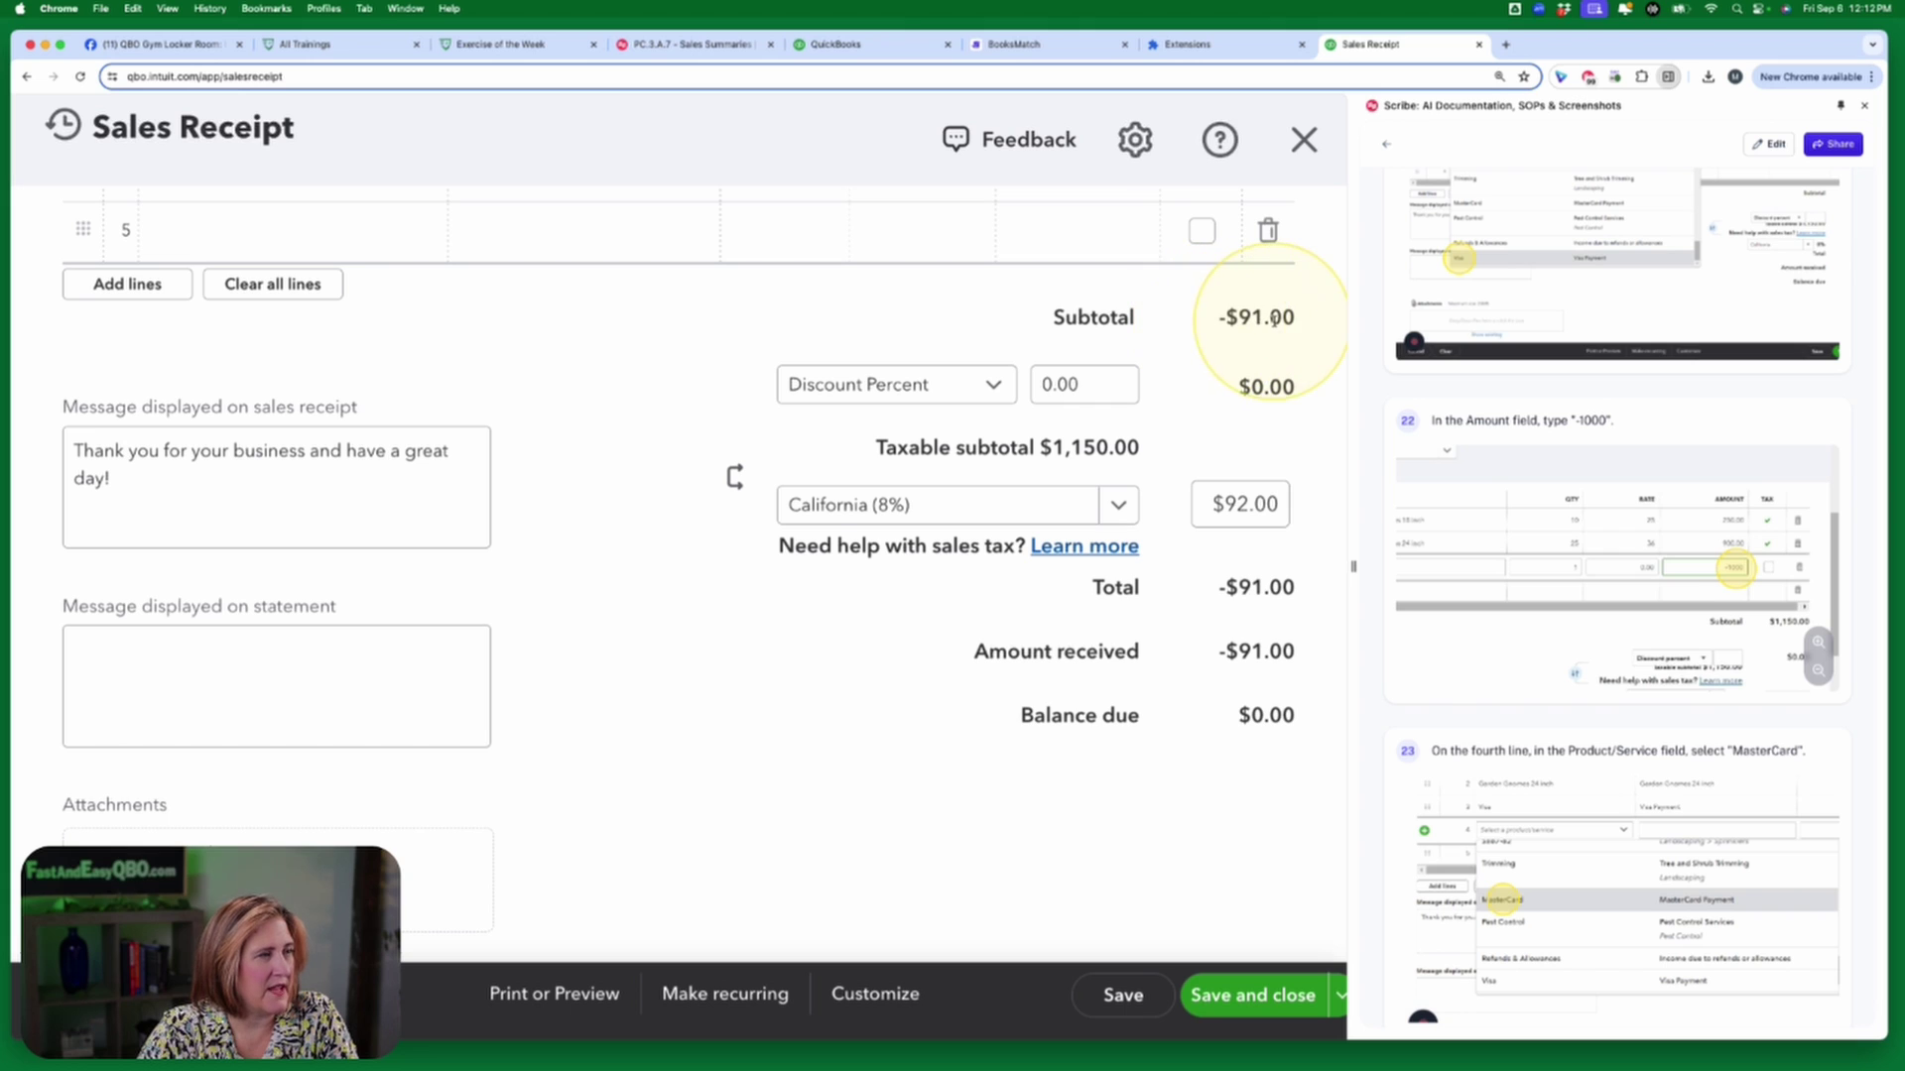
left_click(1200, 499)
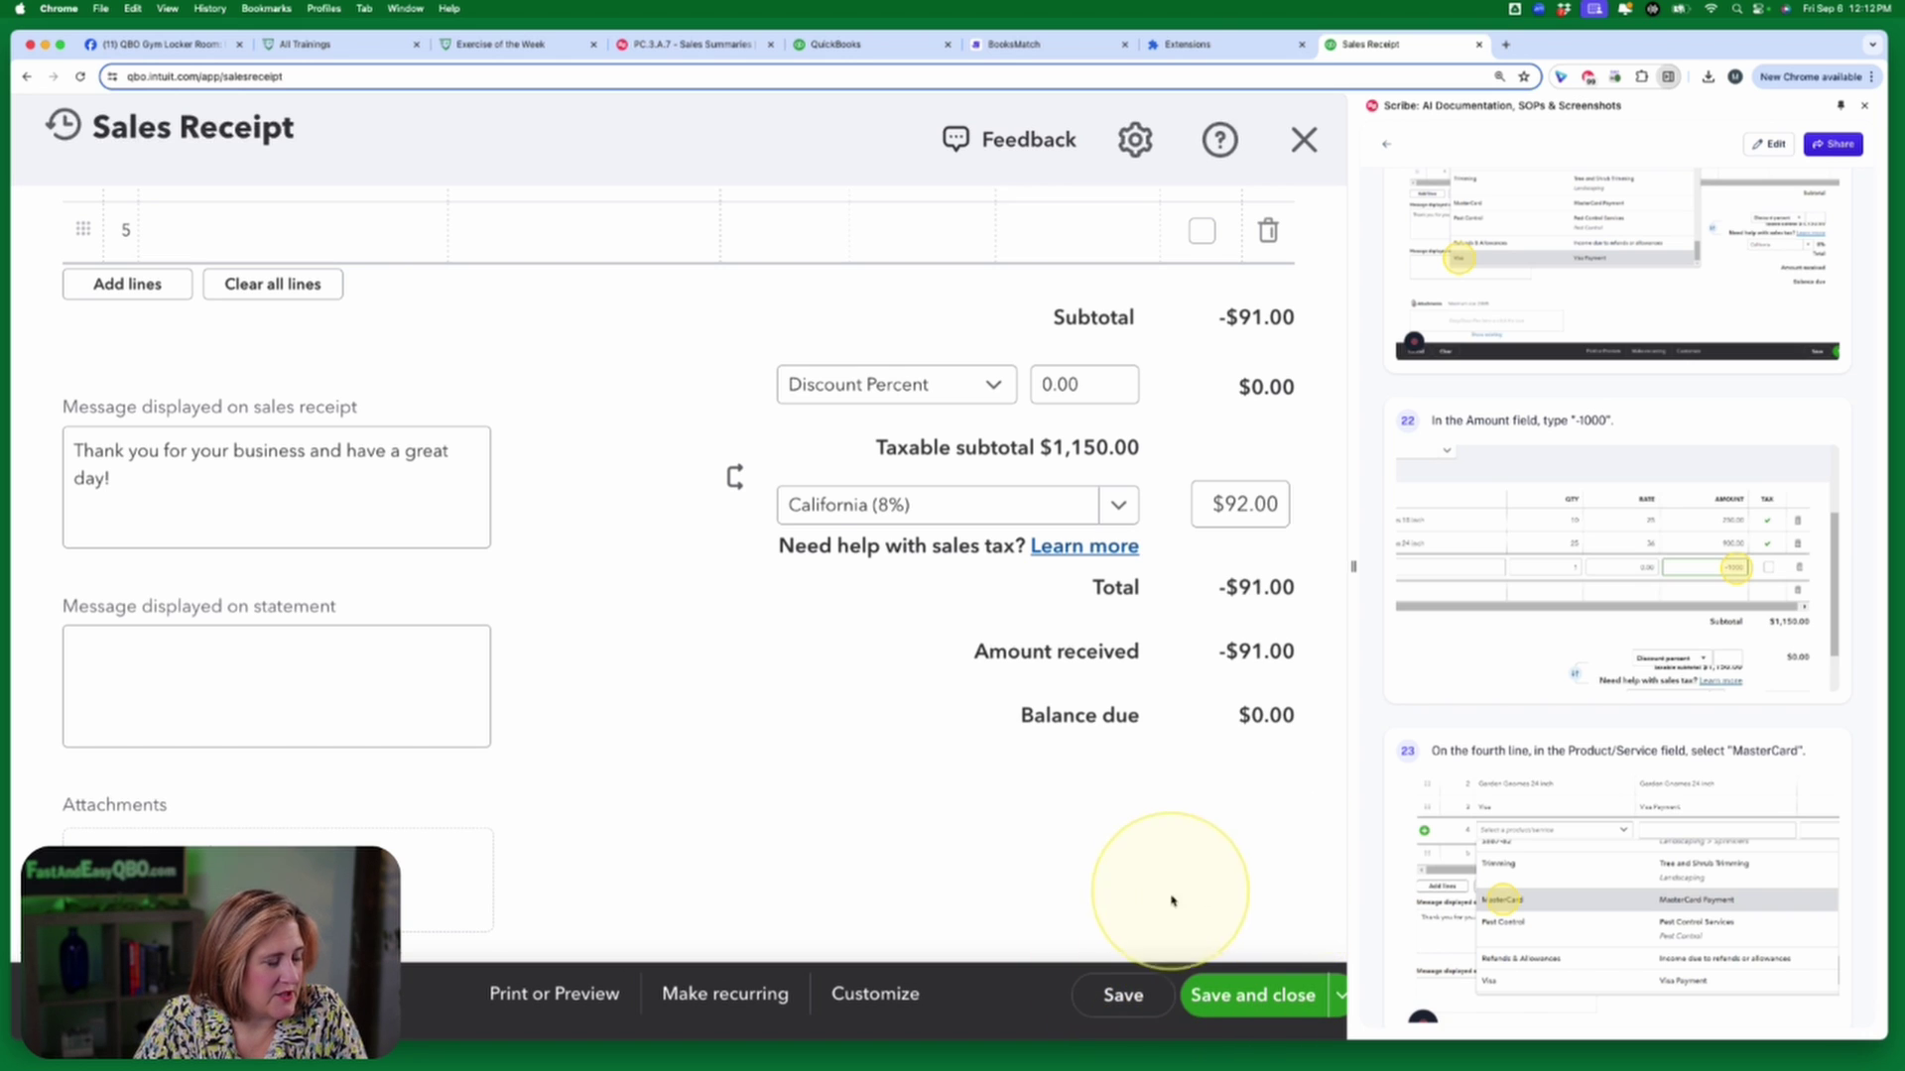
left_click(1117, 504)
left_click(1033, 557)
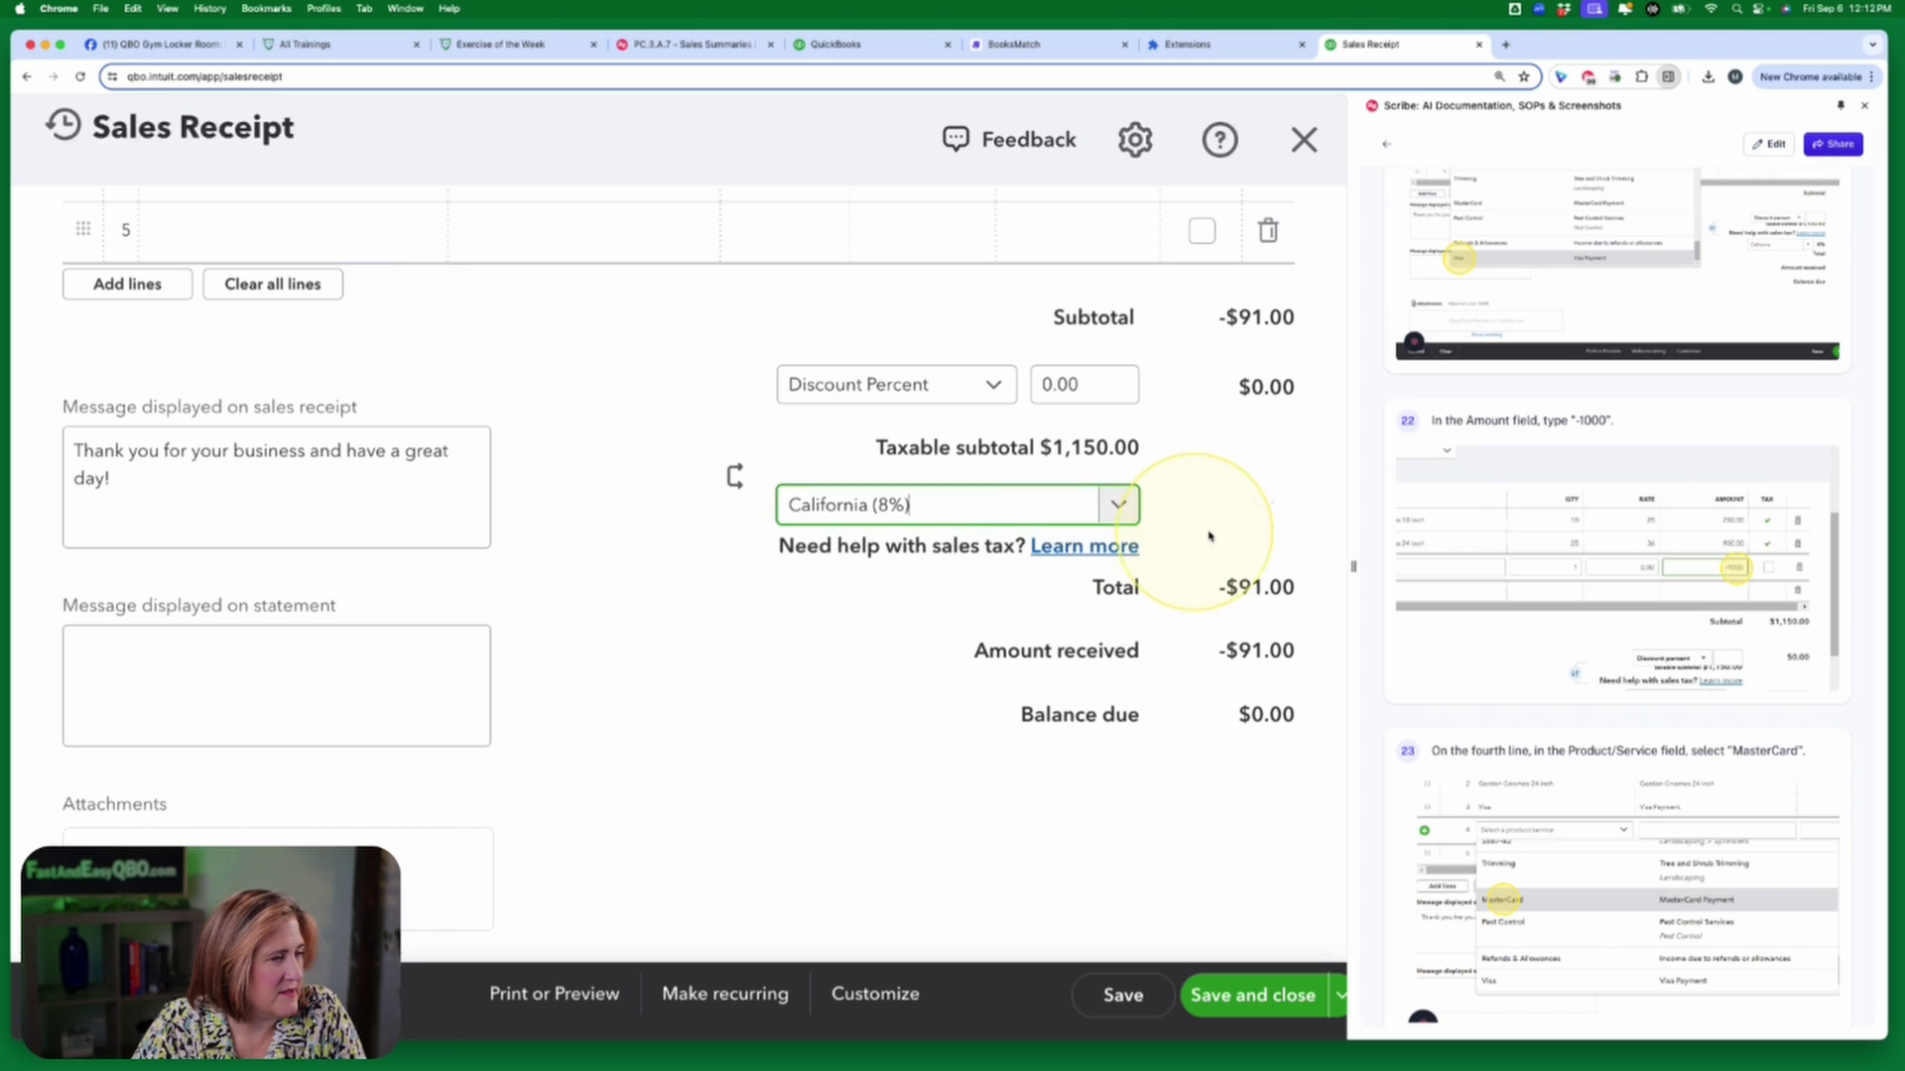
key("Tab")
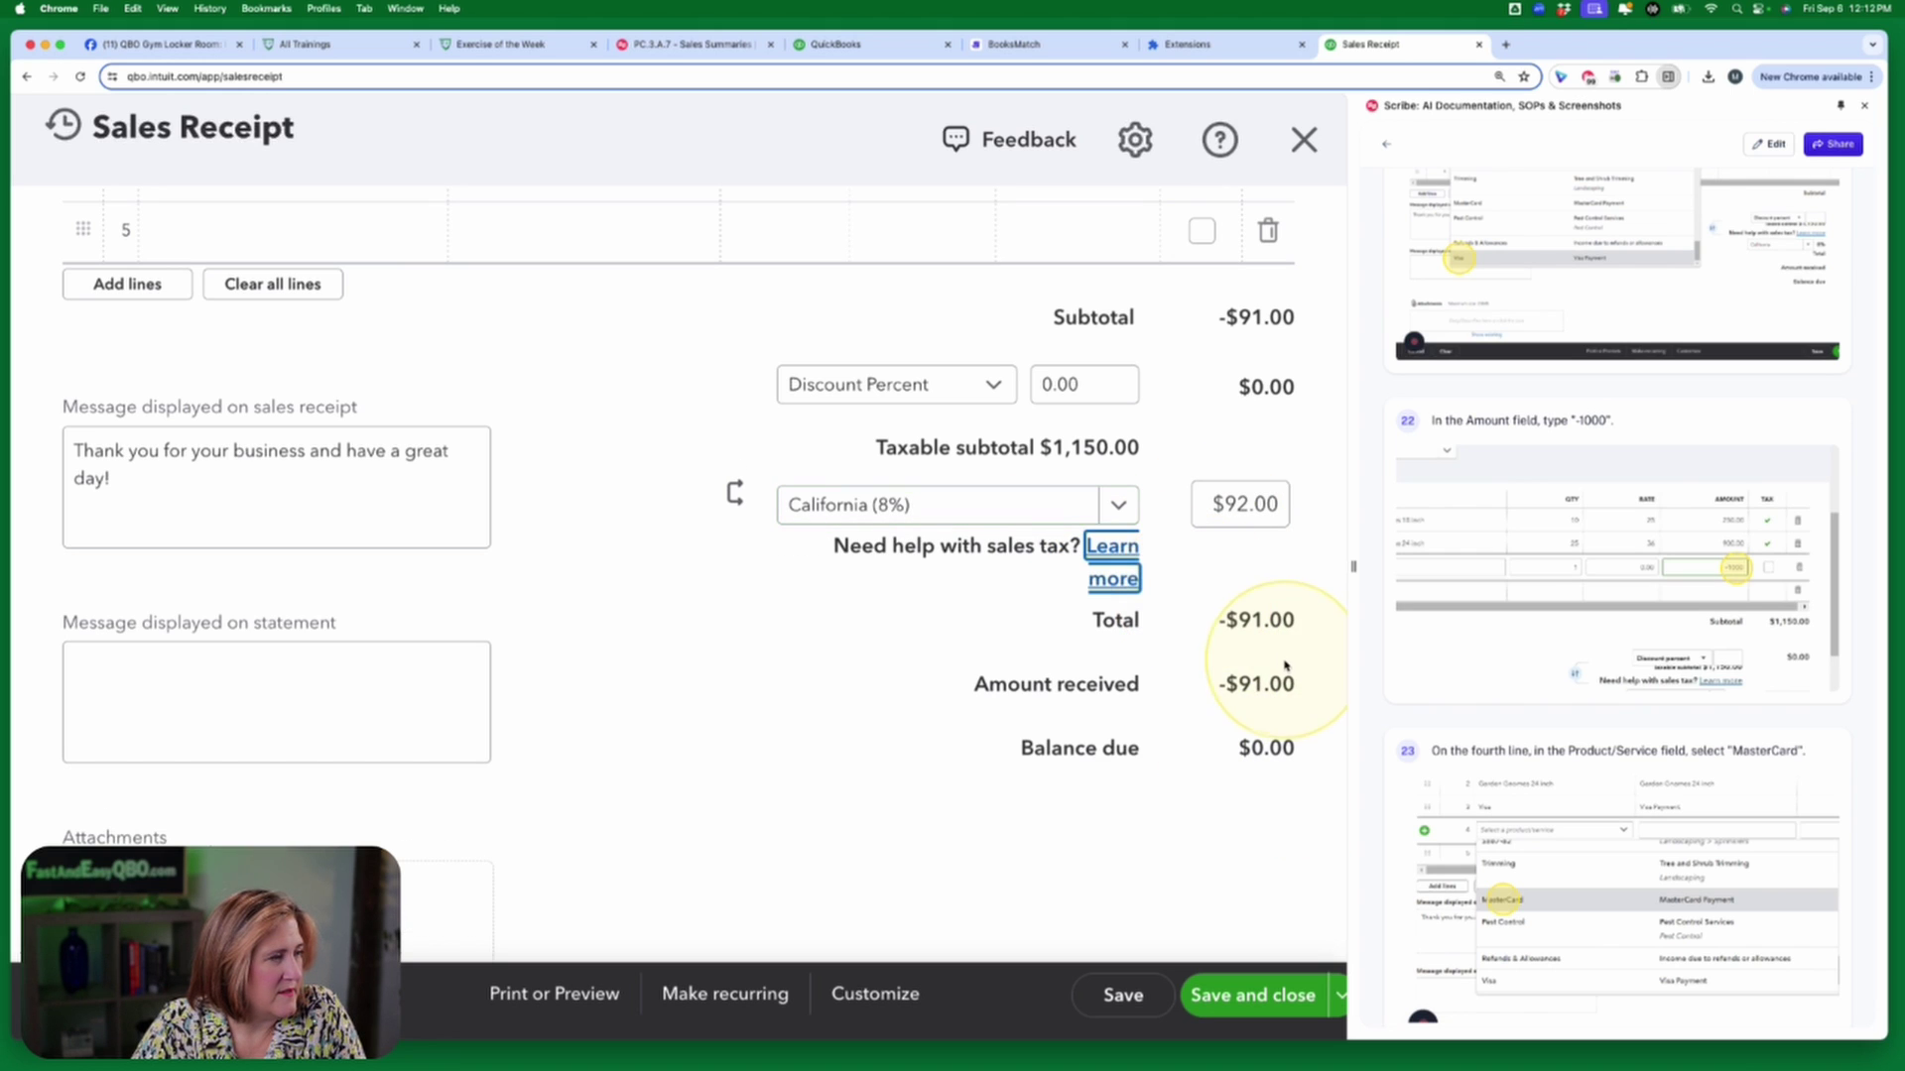
key("Tab")
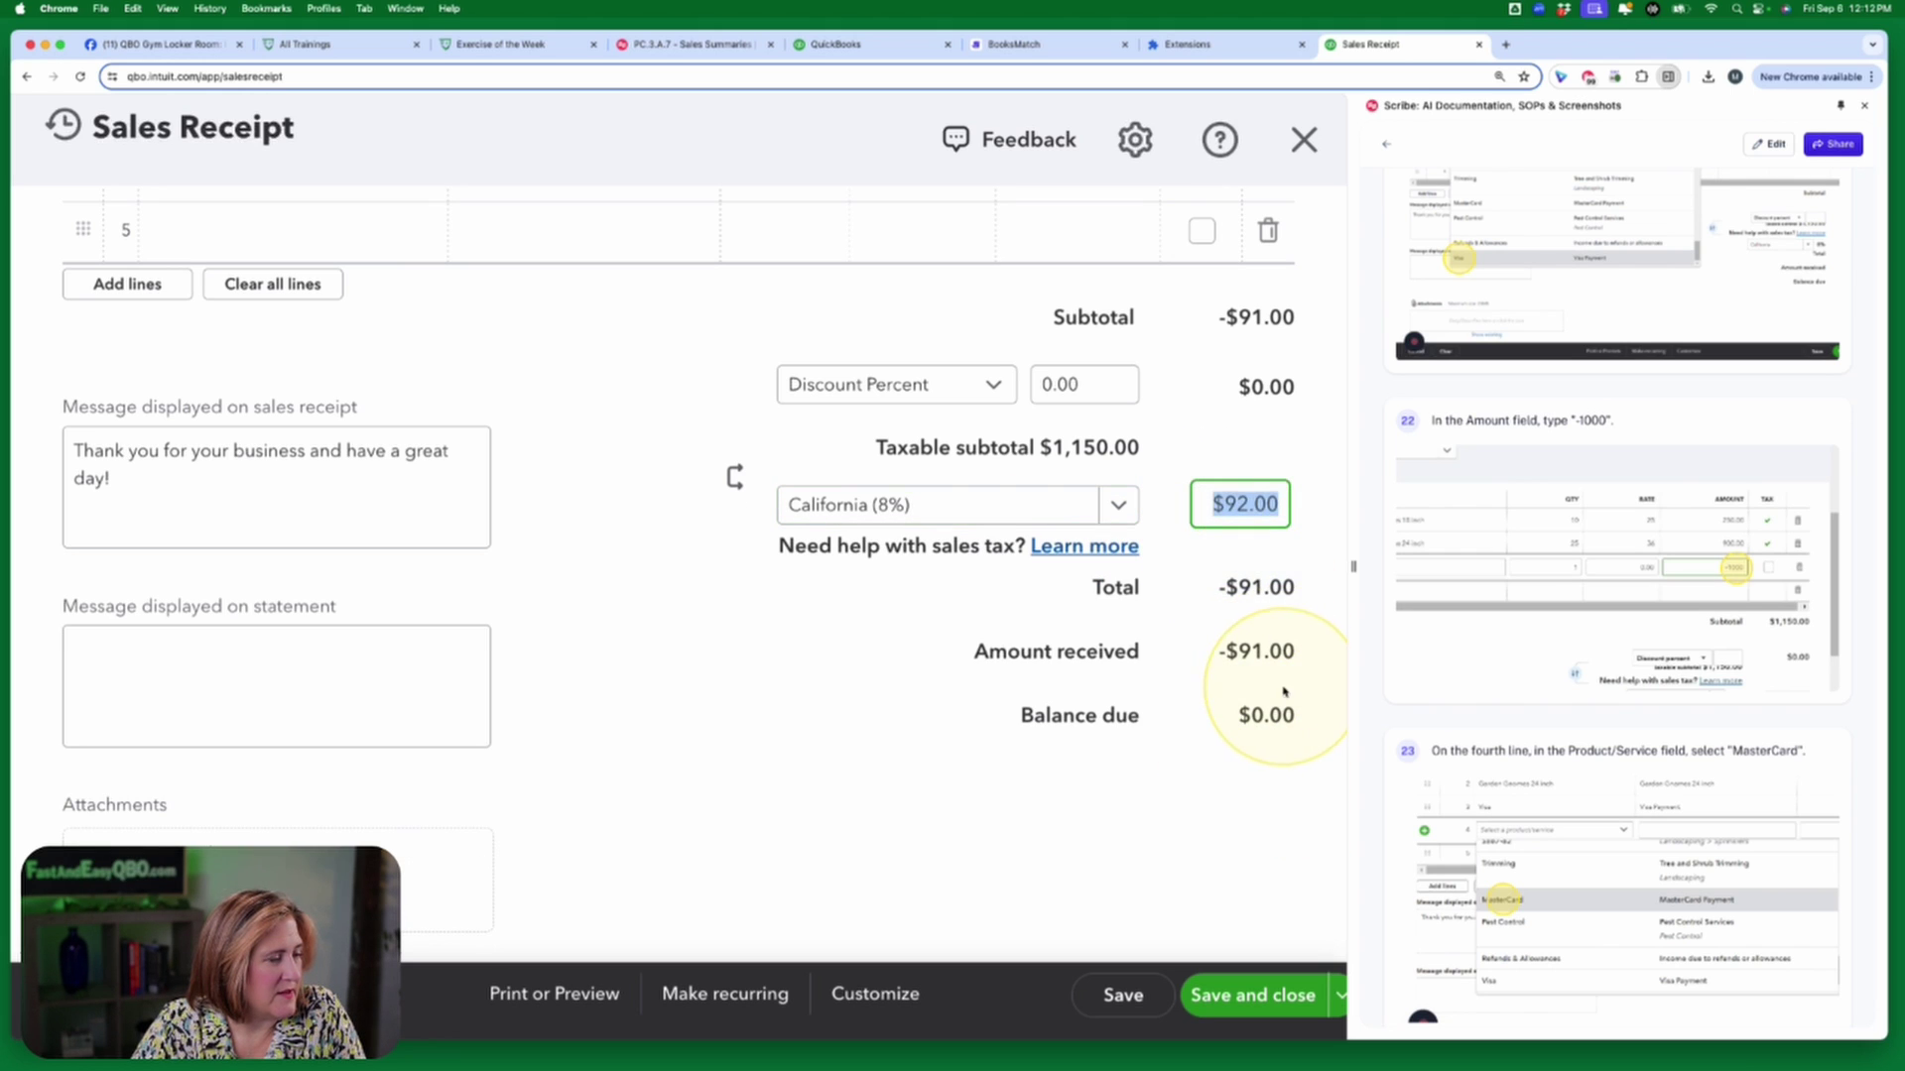
key("Tab")
left_click(1171, 789)
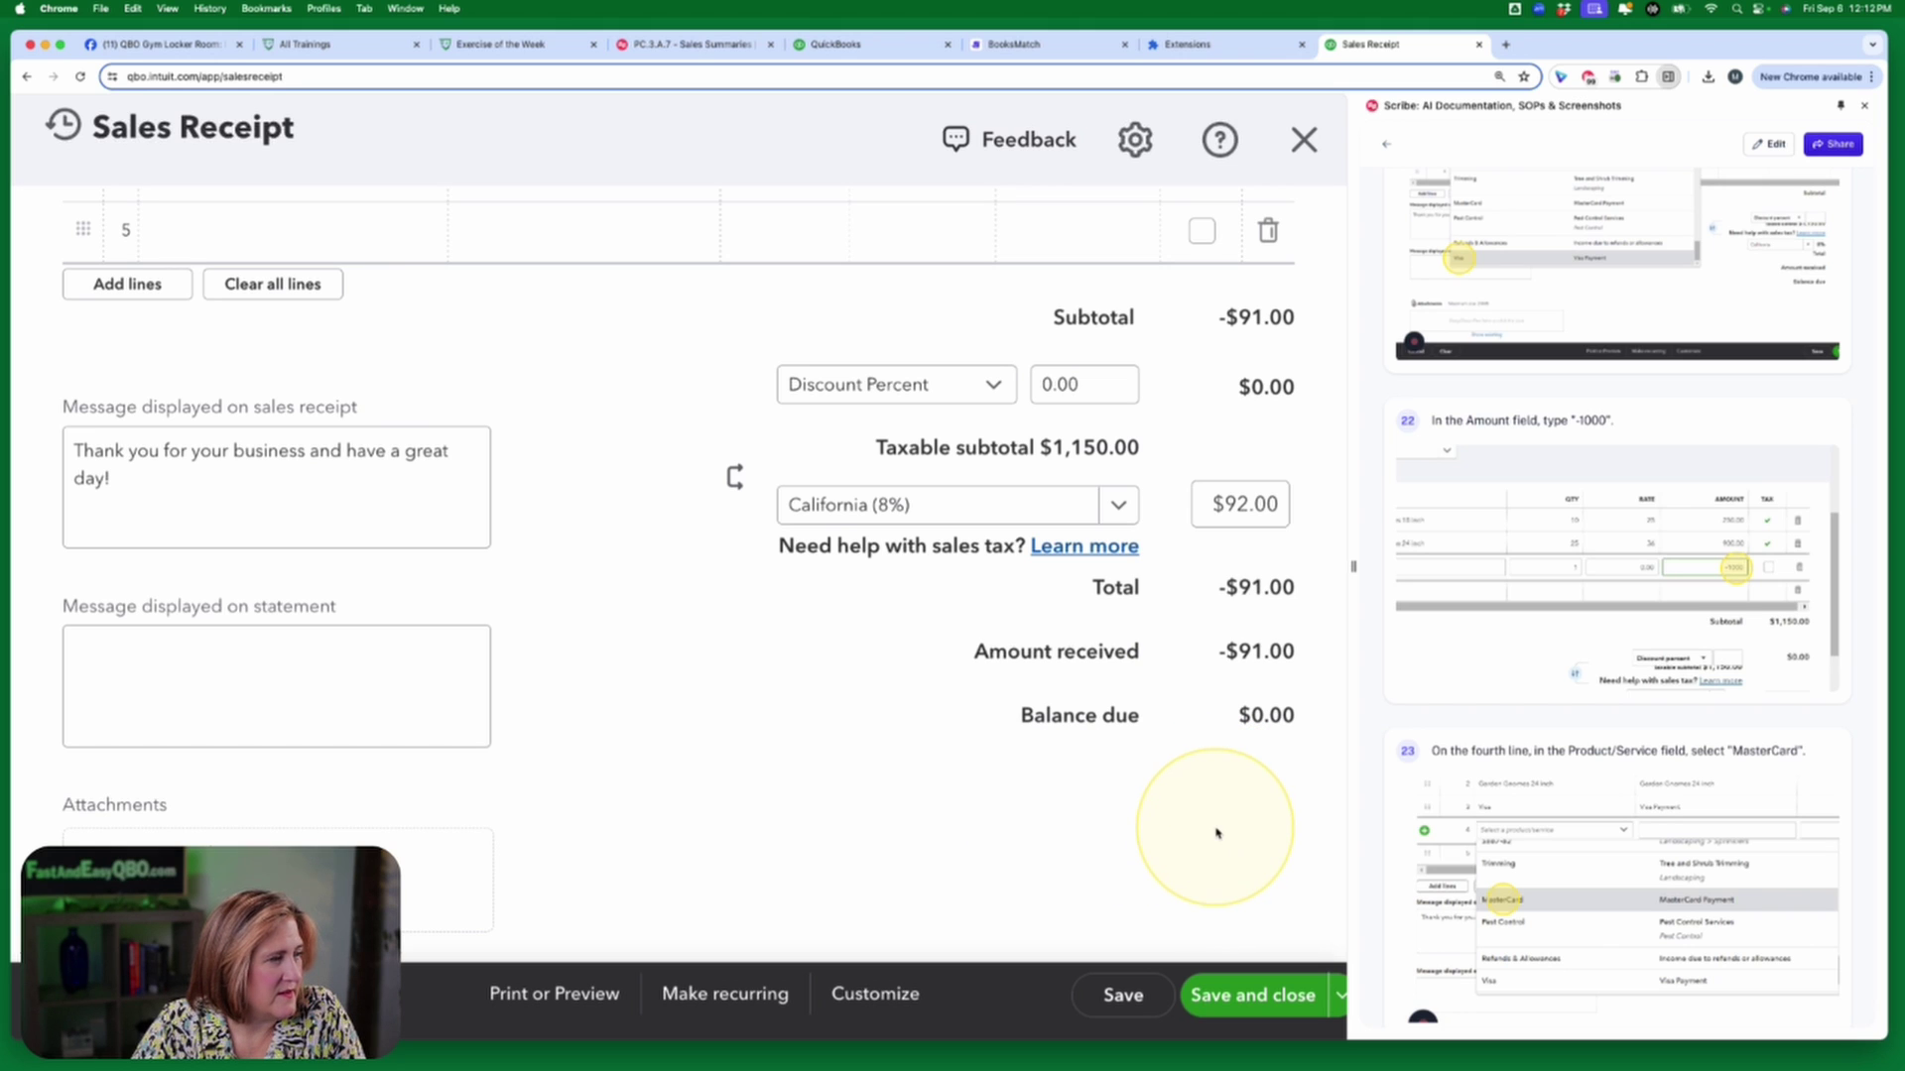
Save the sales receipt without closing it and check its line entries against the totals.
left_click(1122, 996)
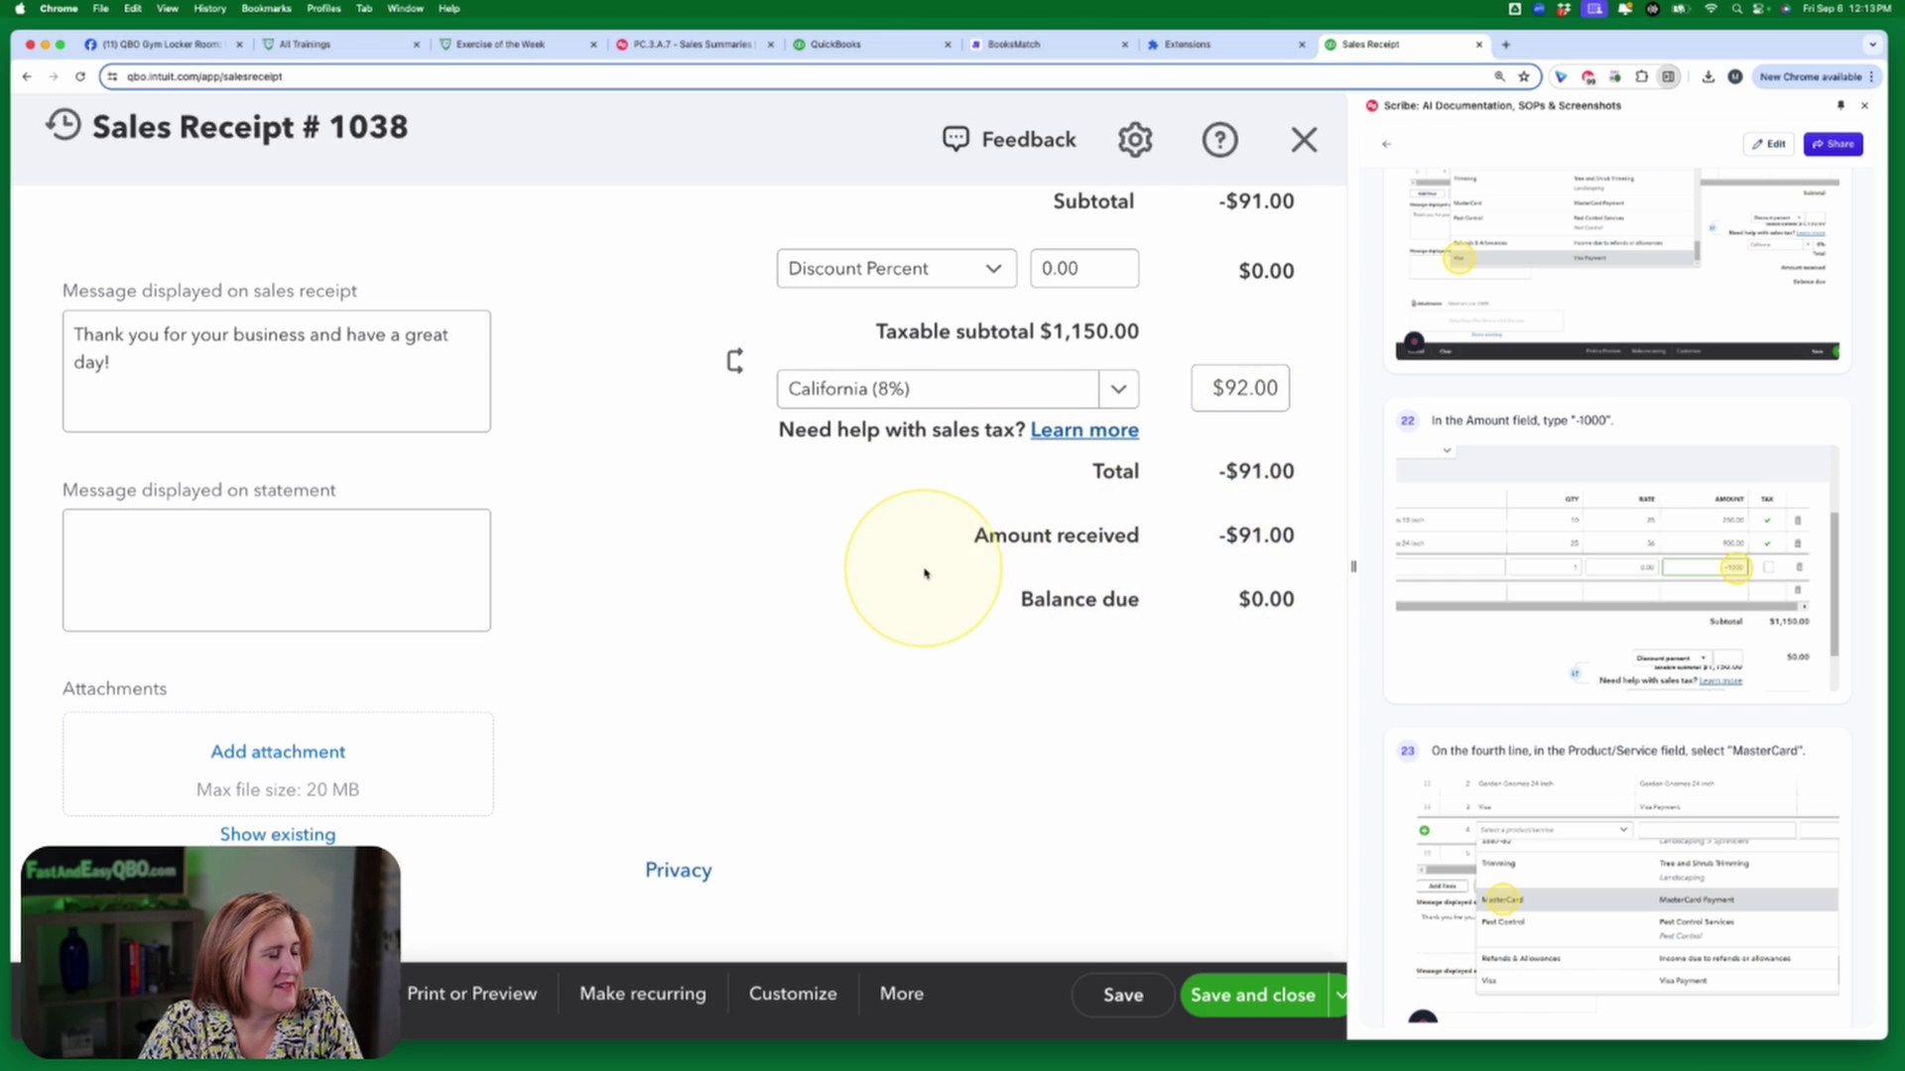
scroll(923, 571, "up", 3)
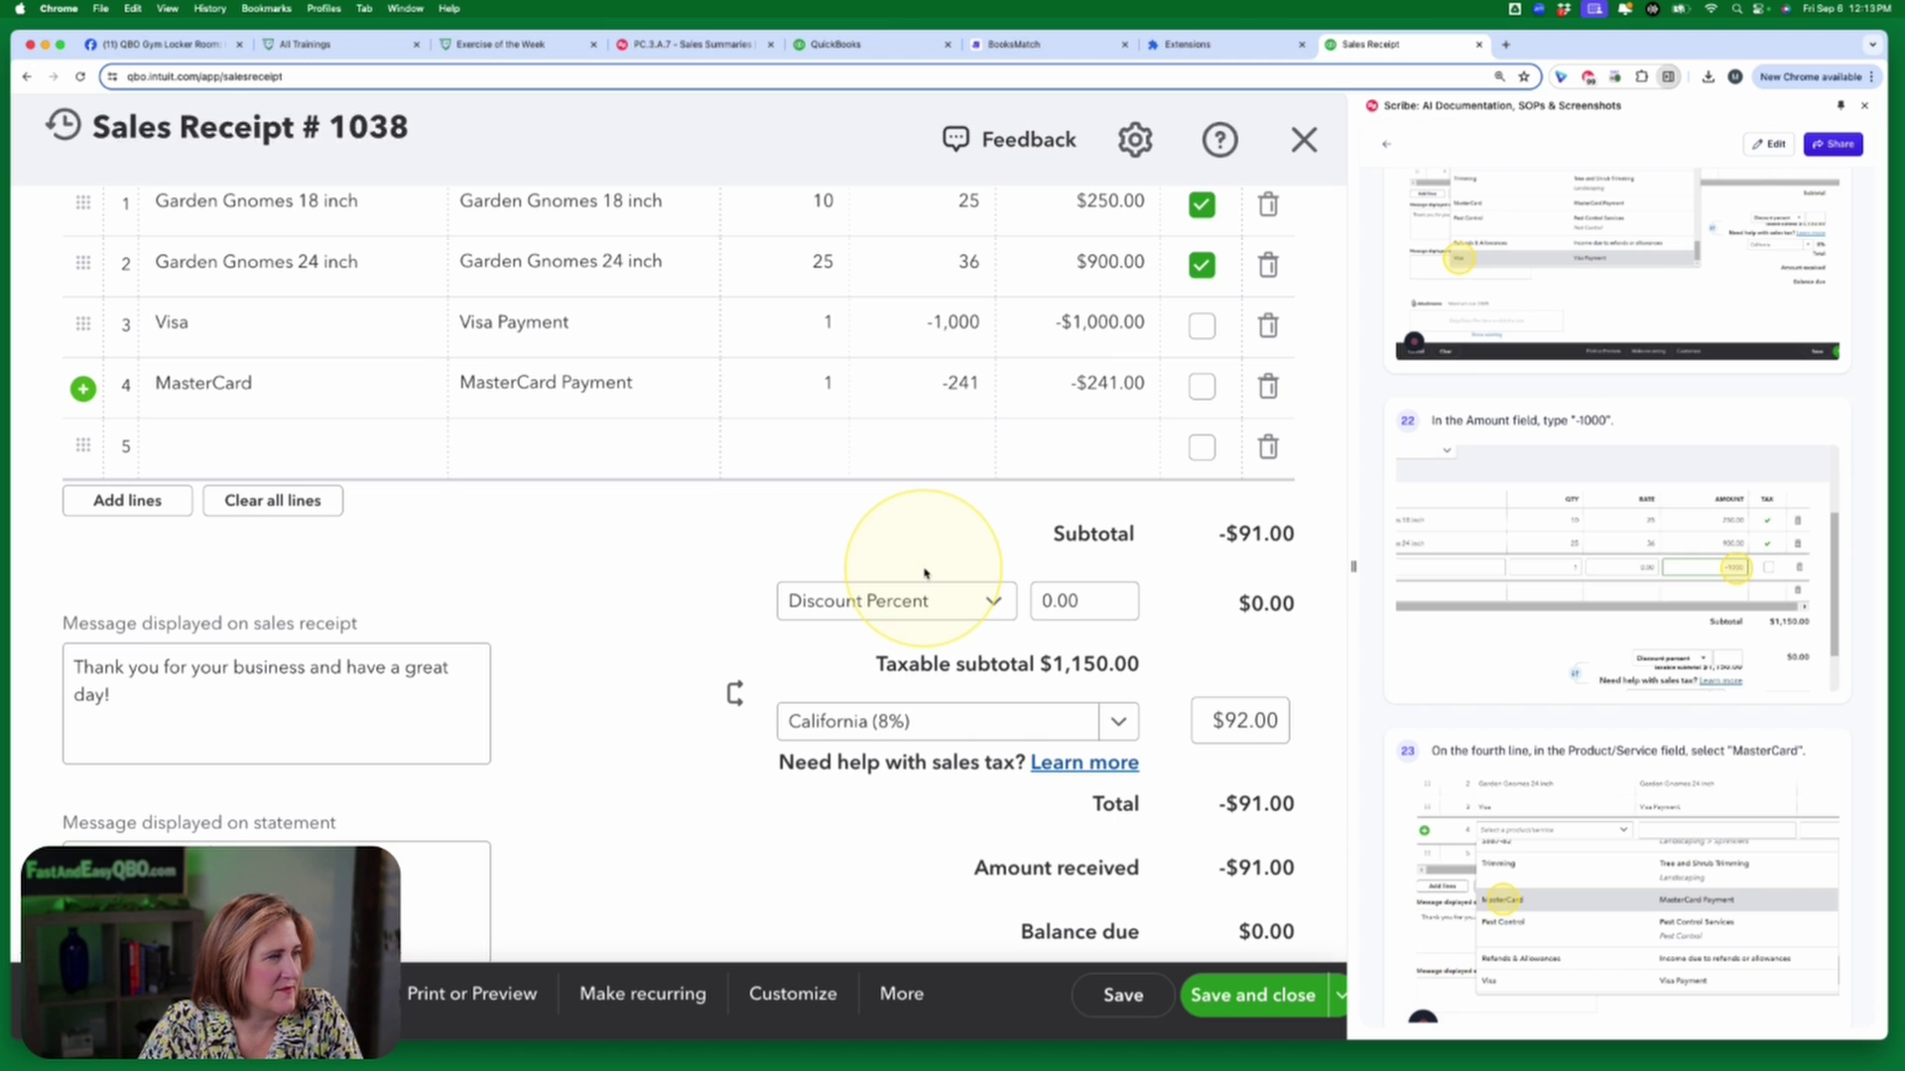
scroll(923, 572, "down", 2)
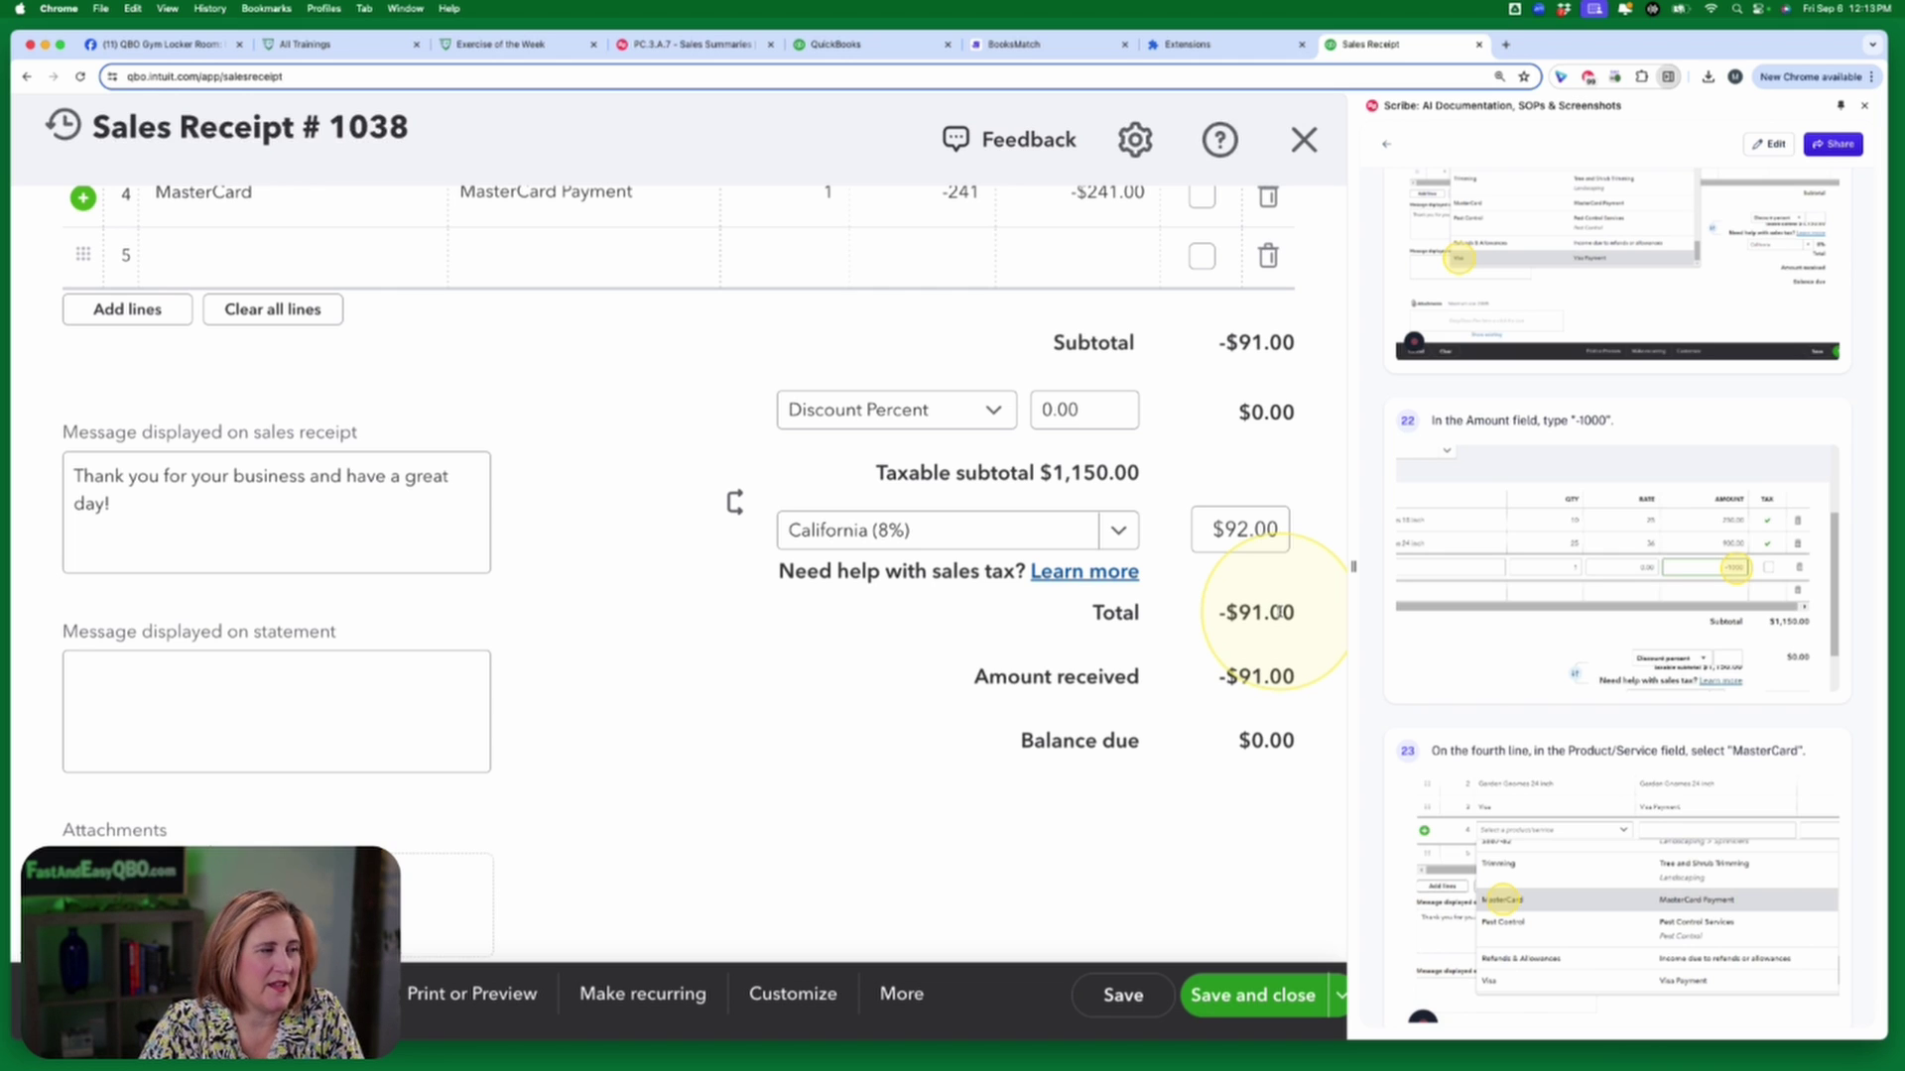
scroll(1131, 710, "down", 1)
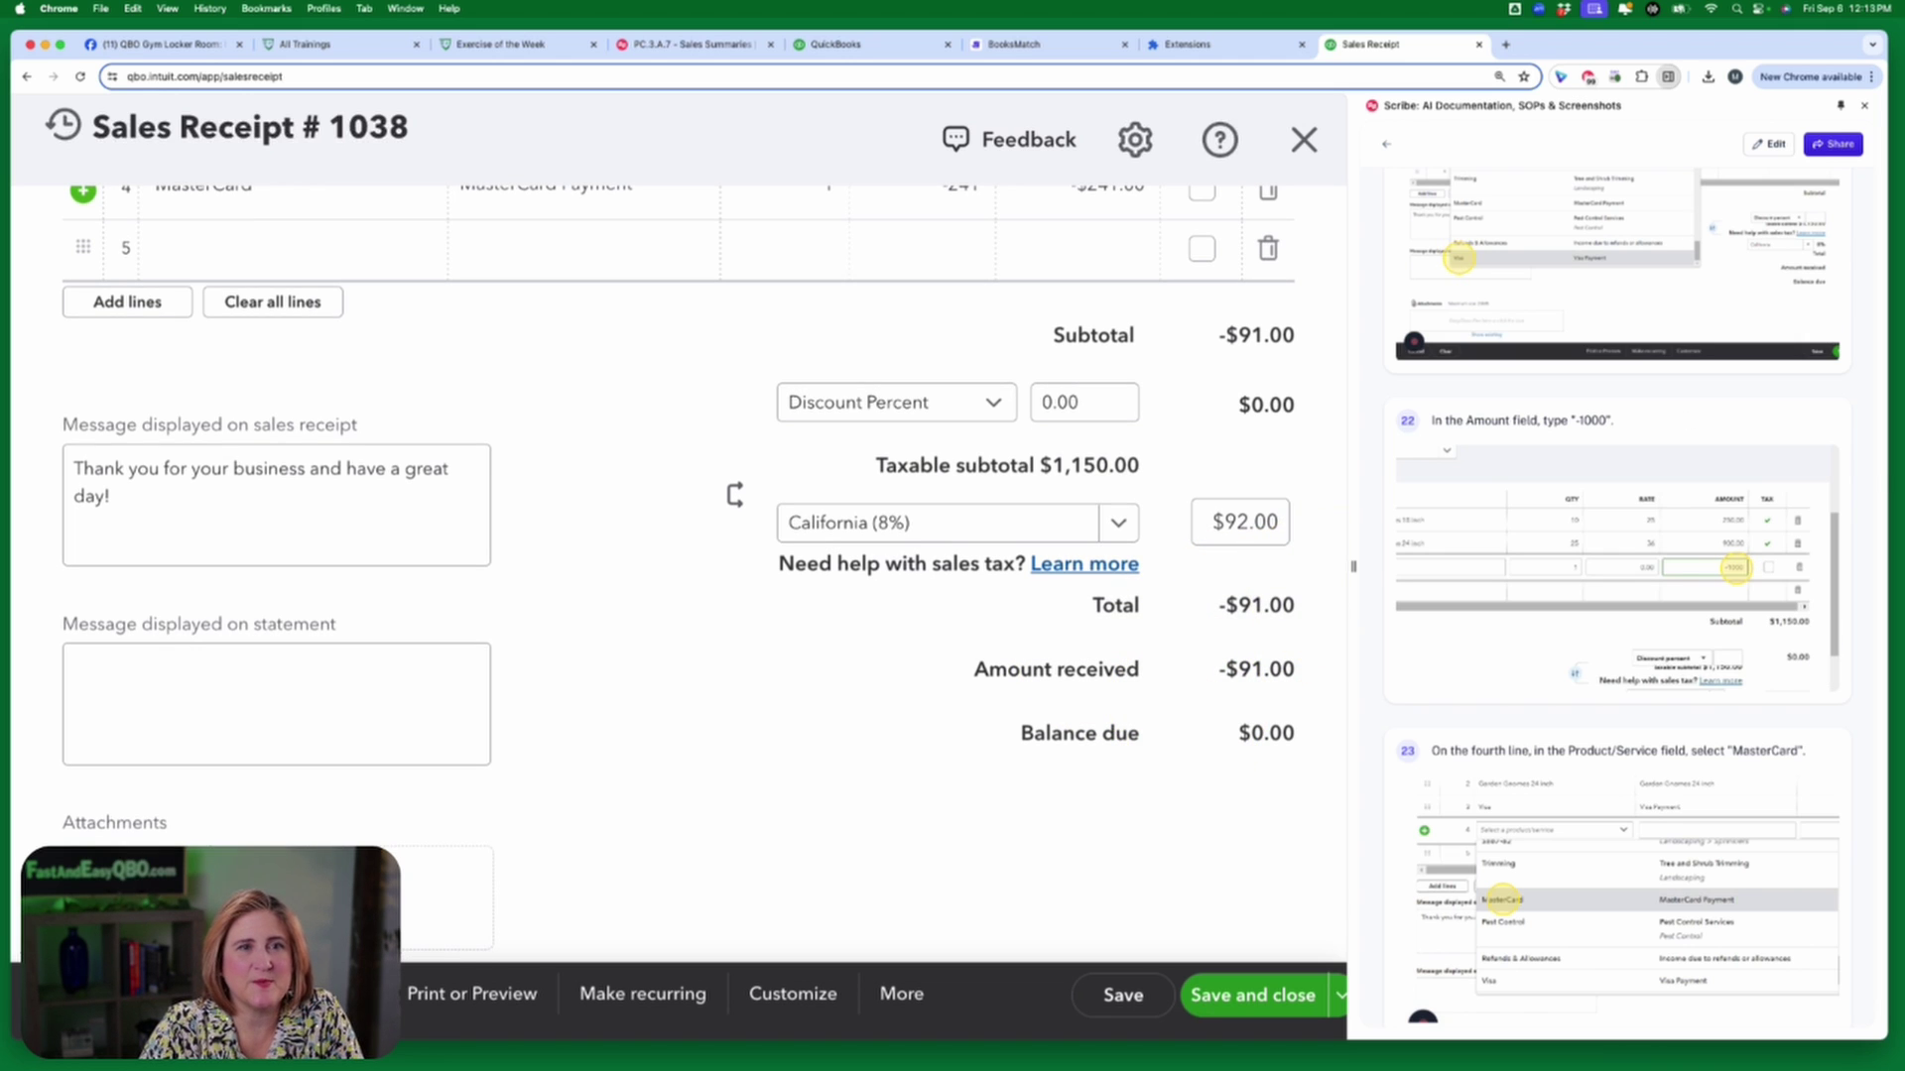
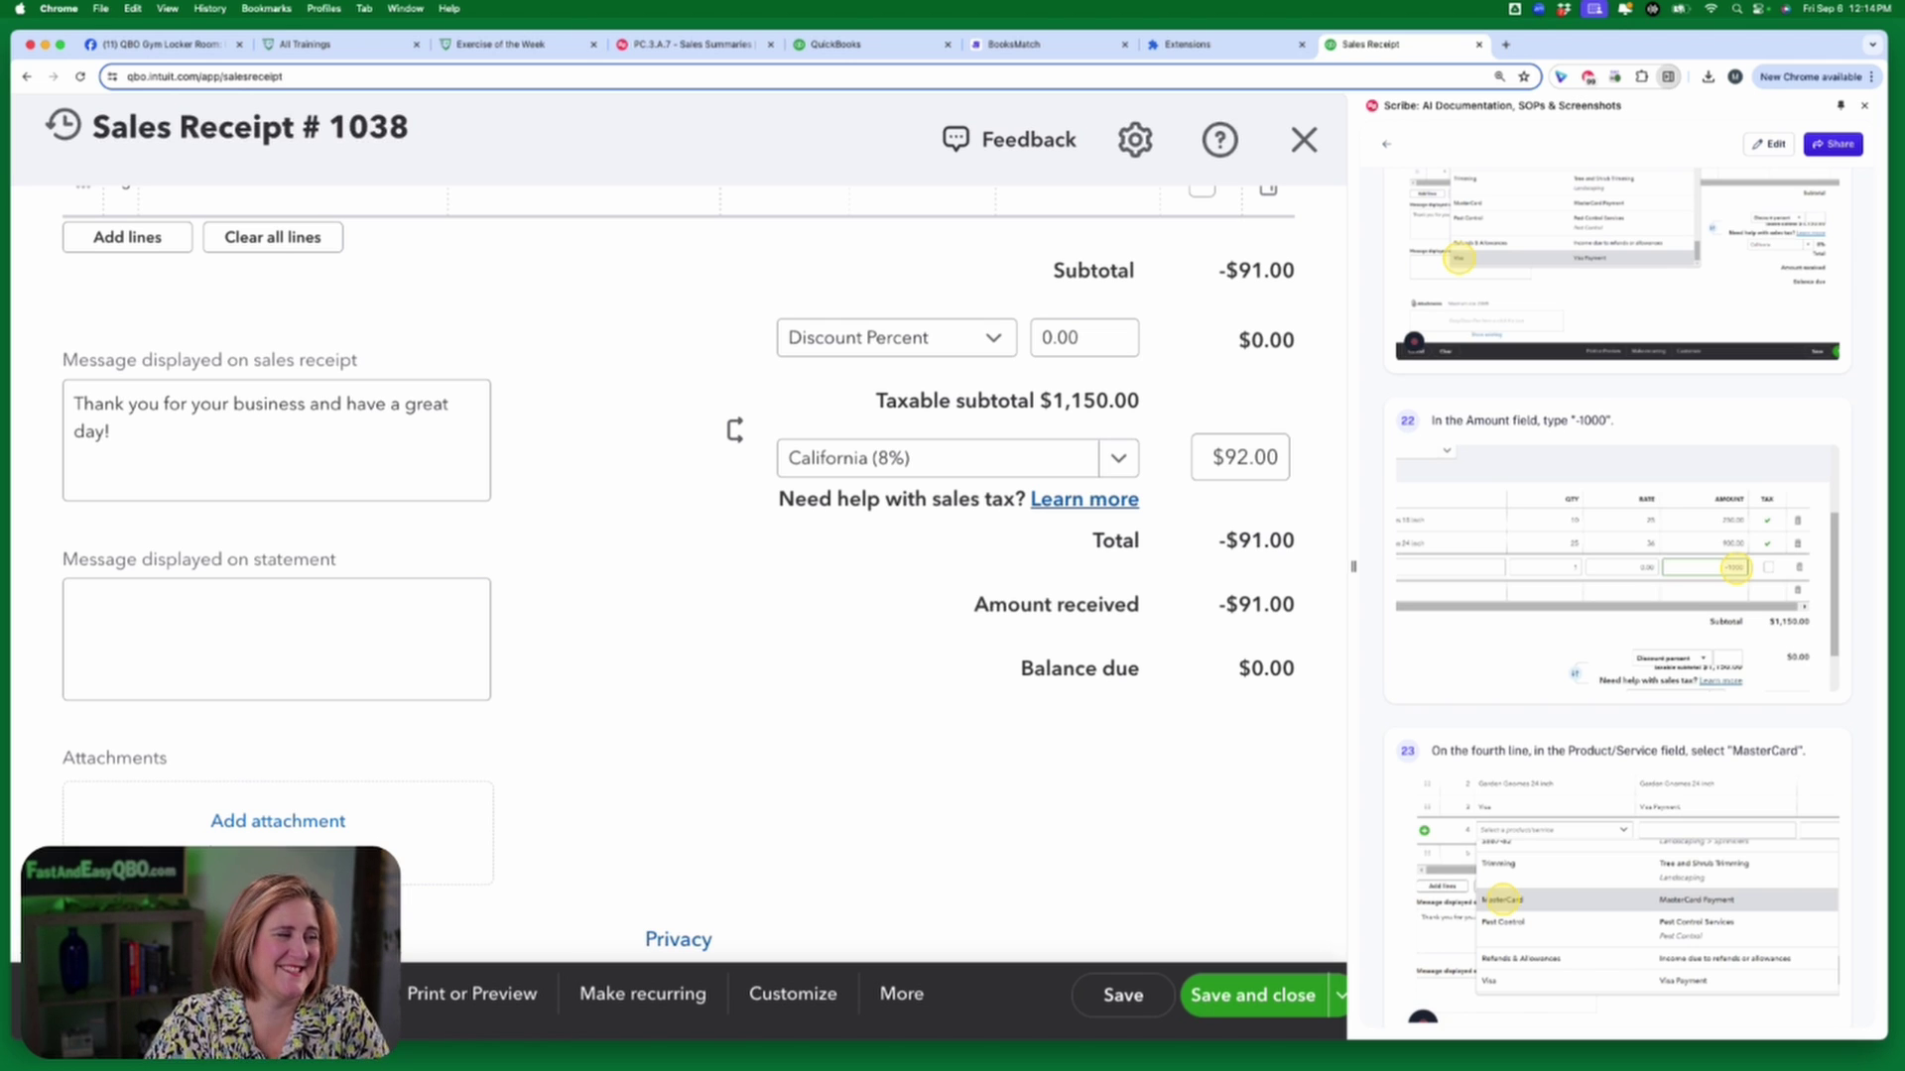
Try to force the receipt's total to recalculate by overriding the sales tax amount with 0 and clearing that override.
left_click(1218, 458)
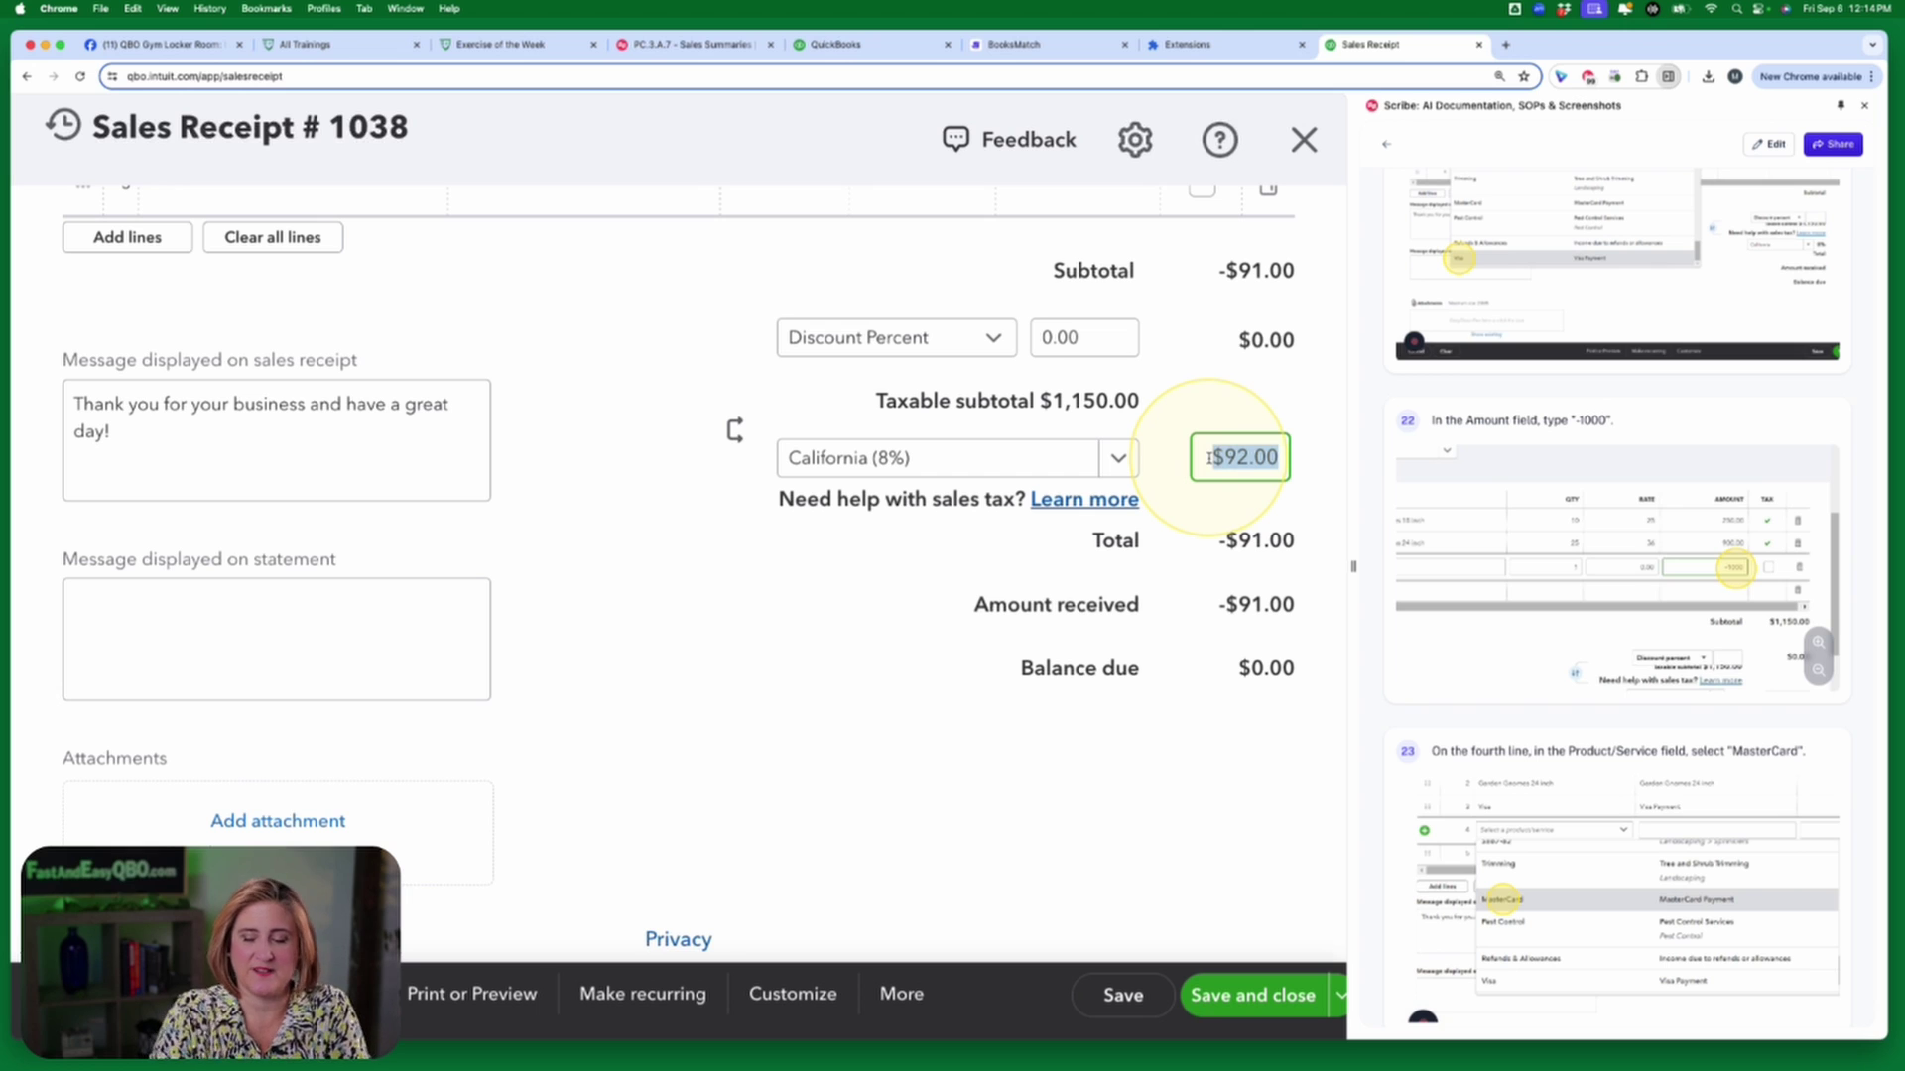
type("0")
key("Tab")
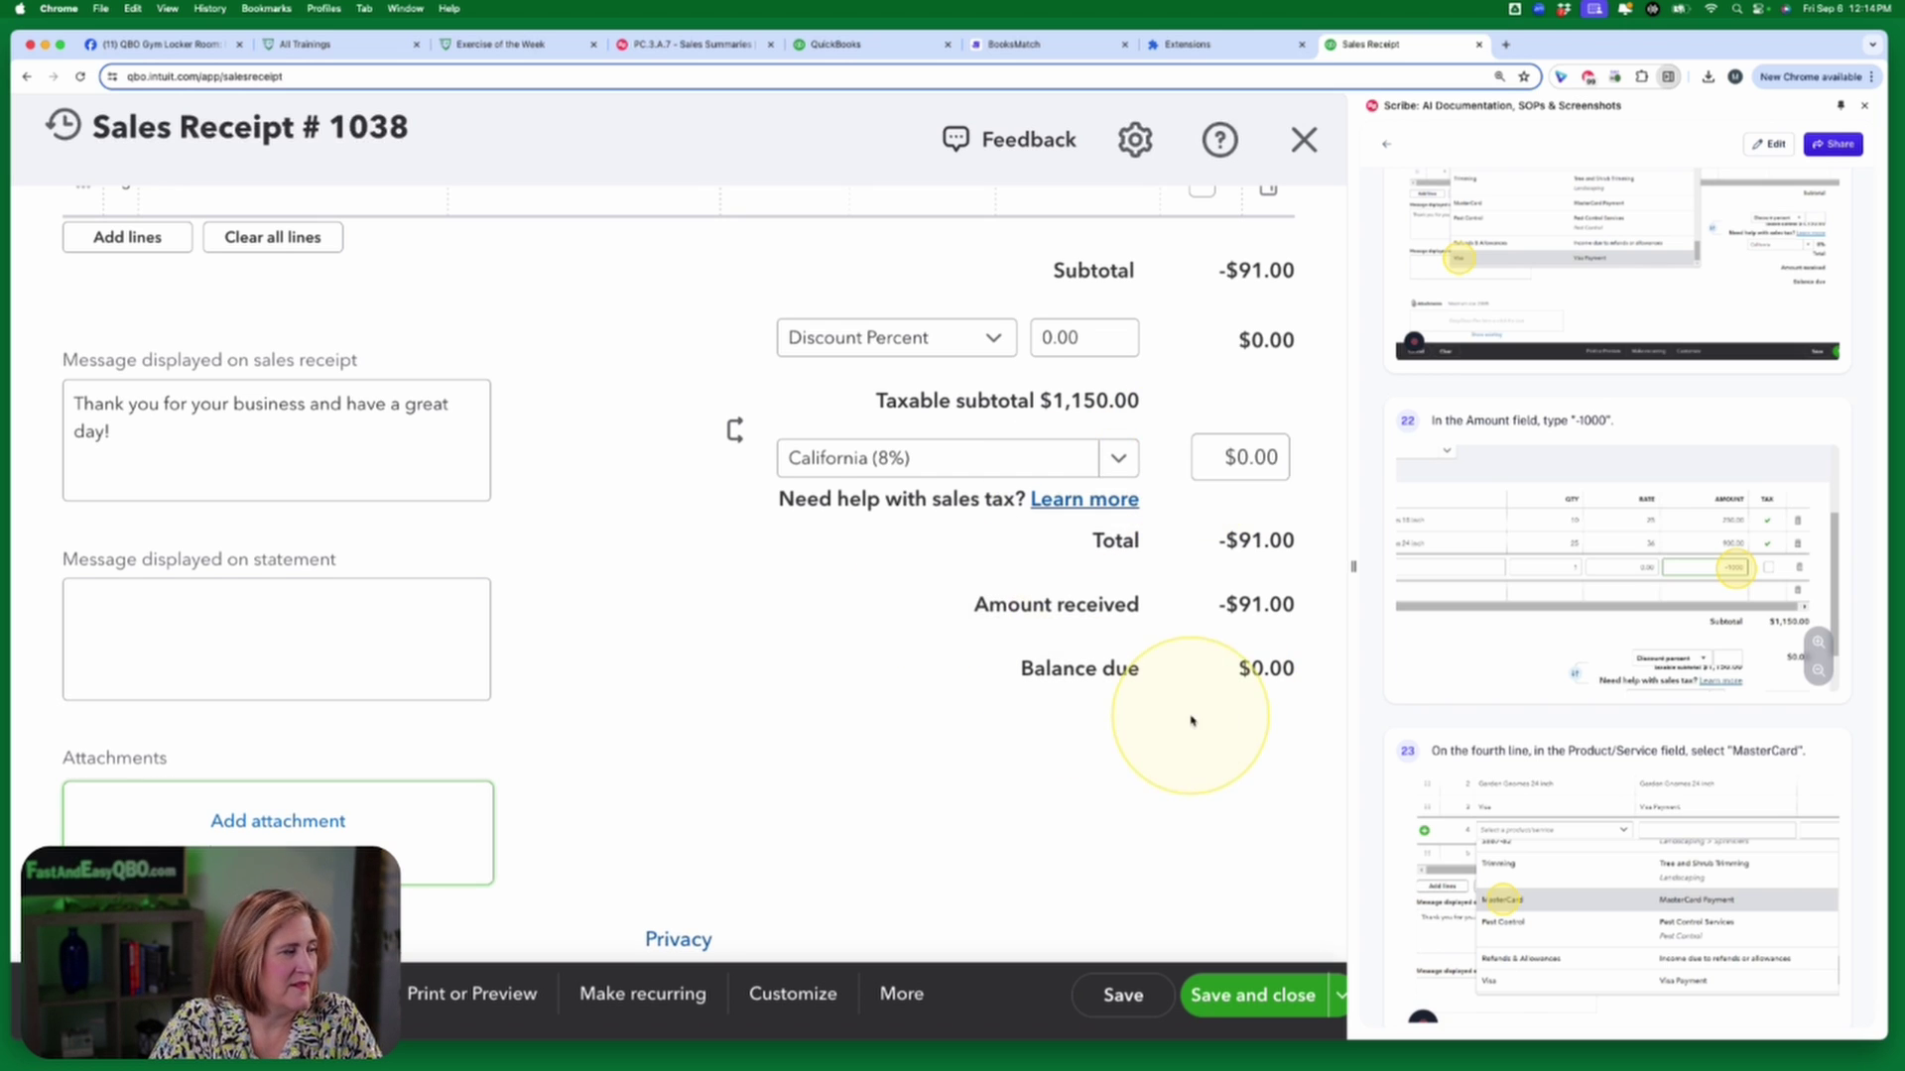
left_click(1169, 785)
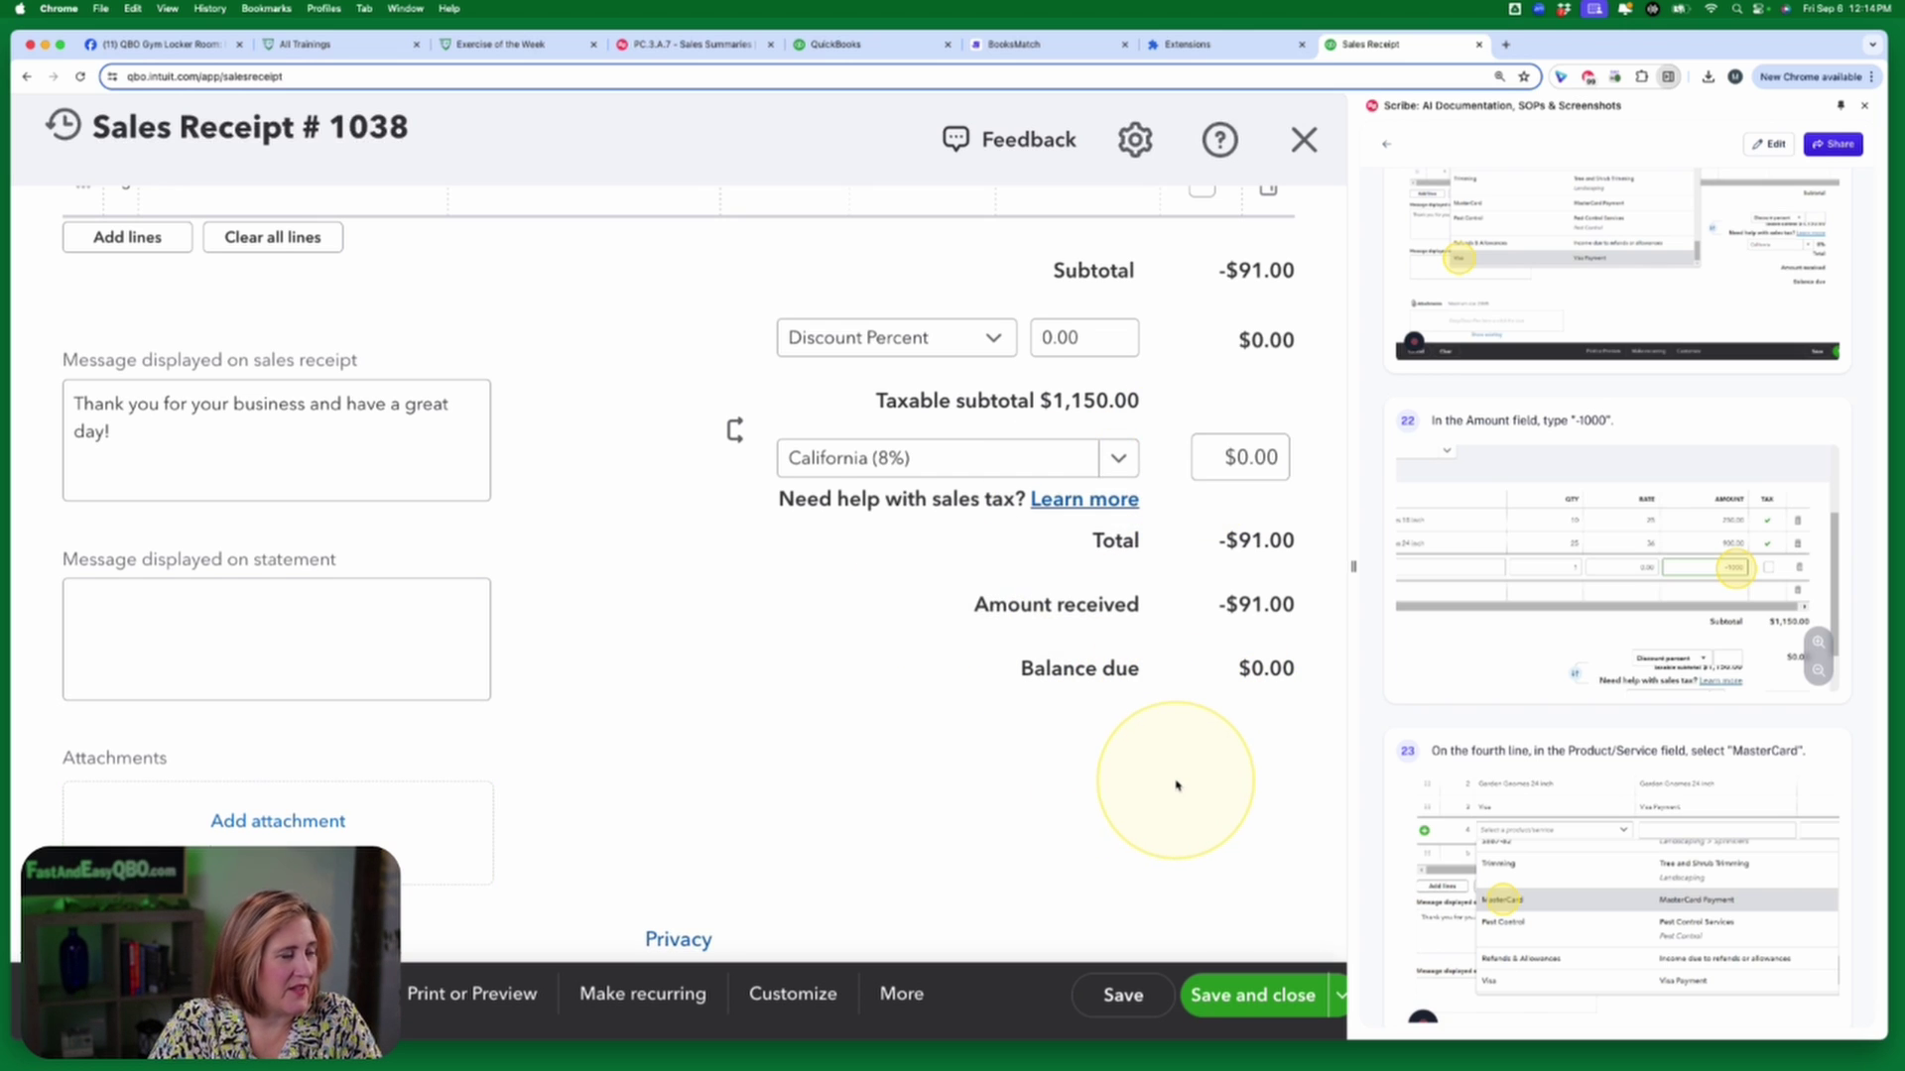
left_click(1240, 457)
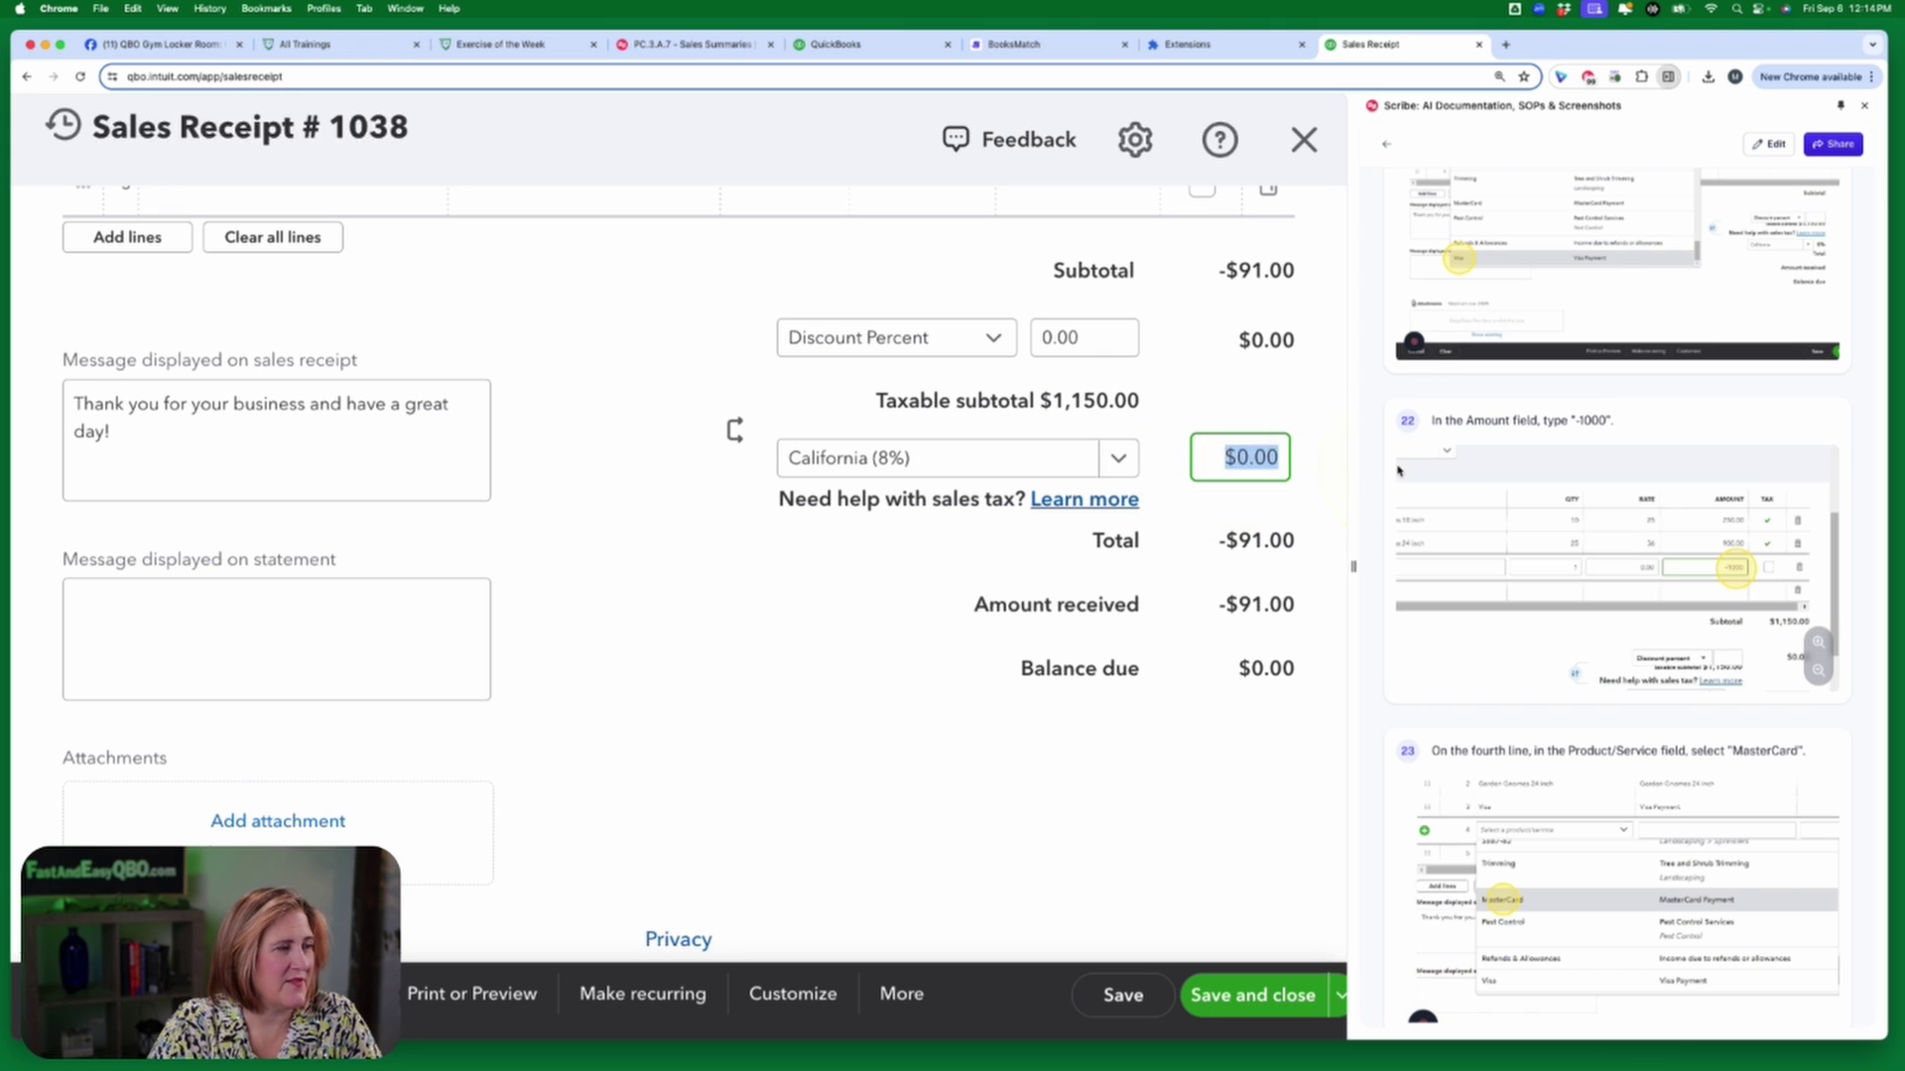
key("BackSpace")
key("Tab")
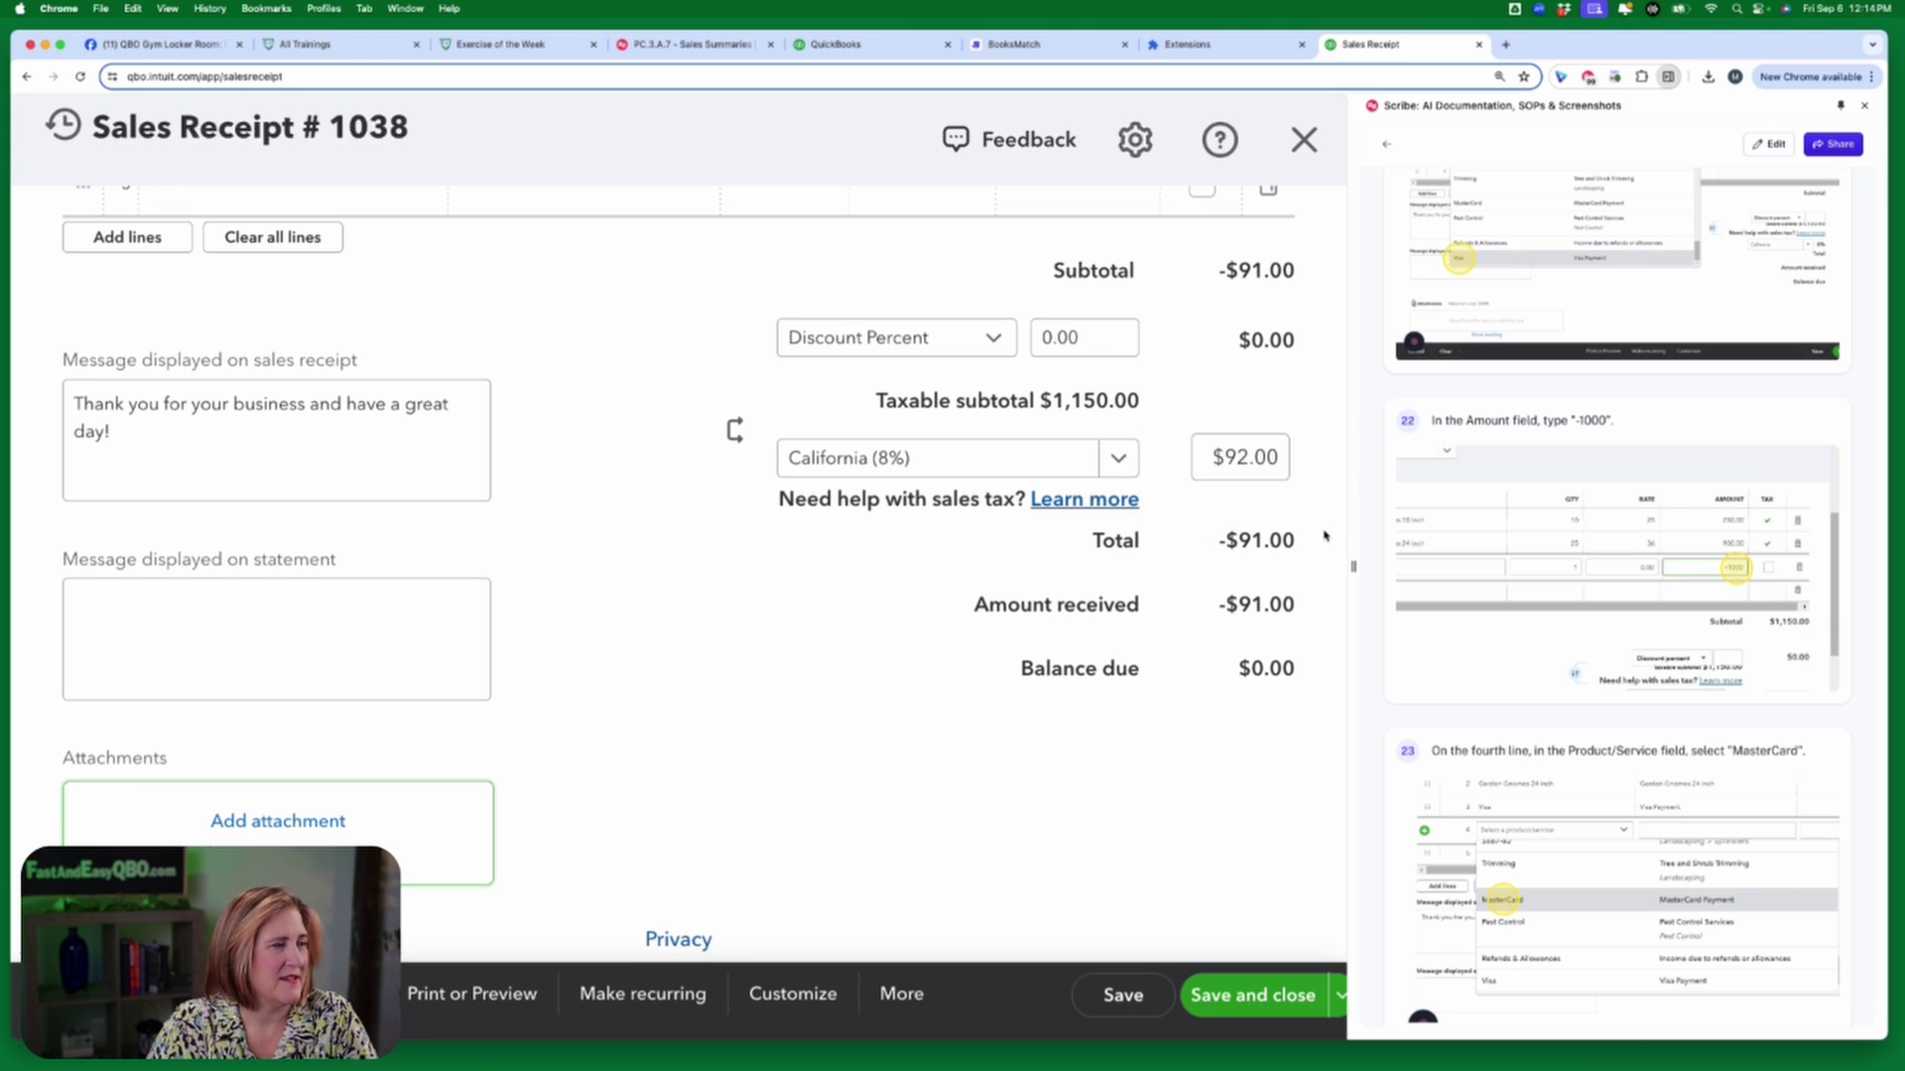
left_click(943, 723)
Compare the receipt's item lines and totals with the guide's MasterCard amount step and its note on the Over/Short item.
scroll(989, 731, "down", 1)
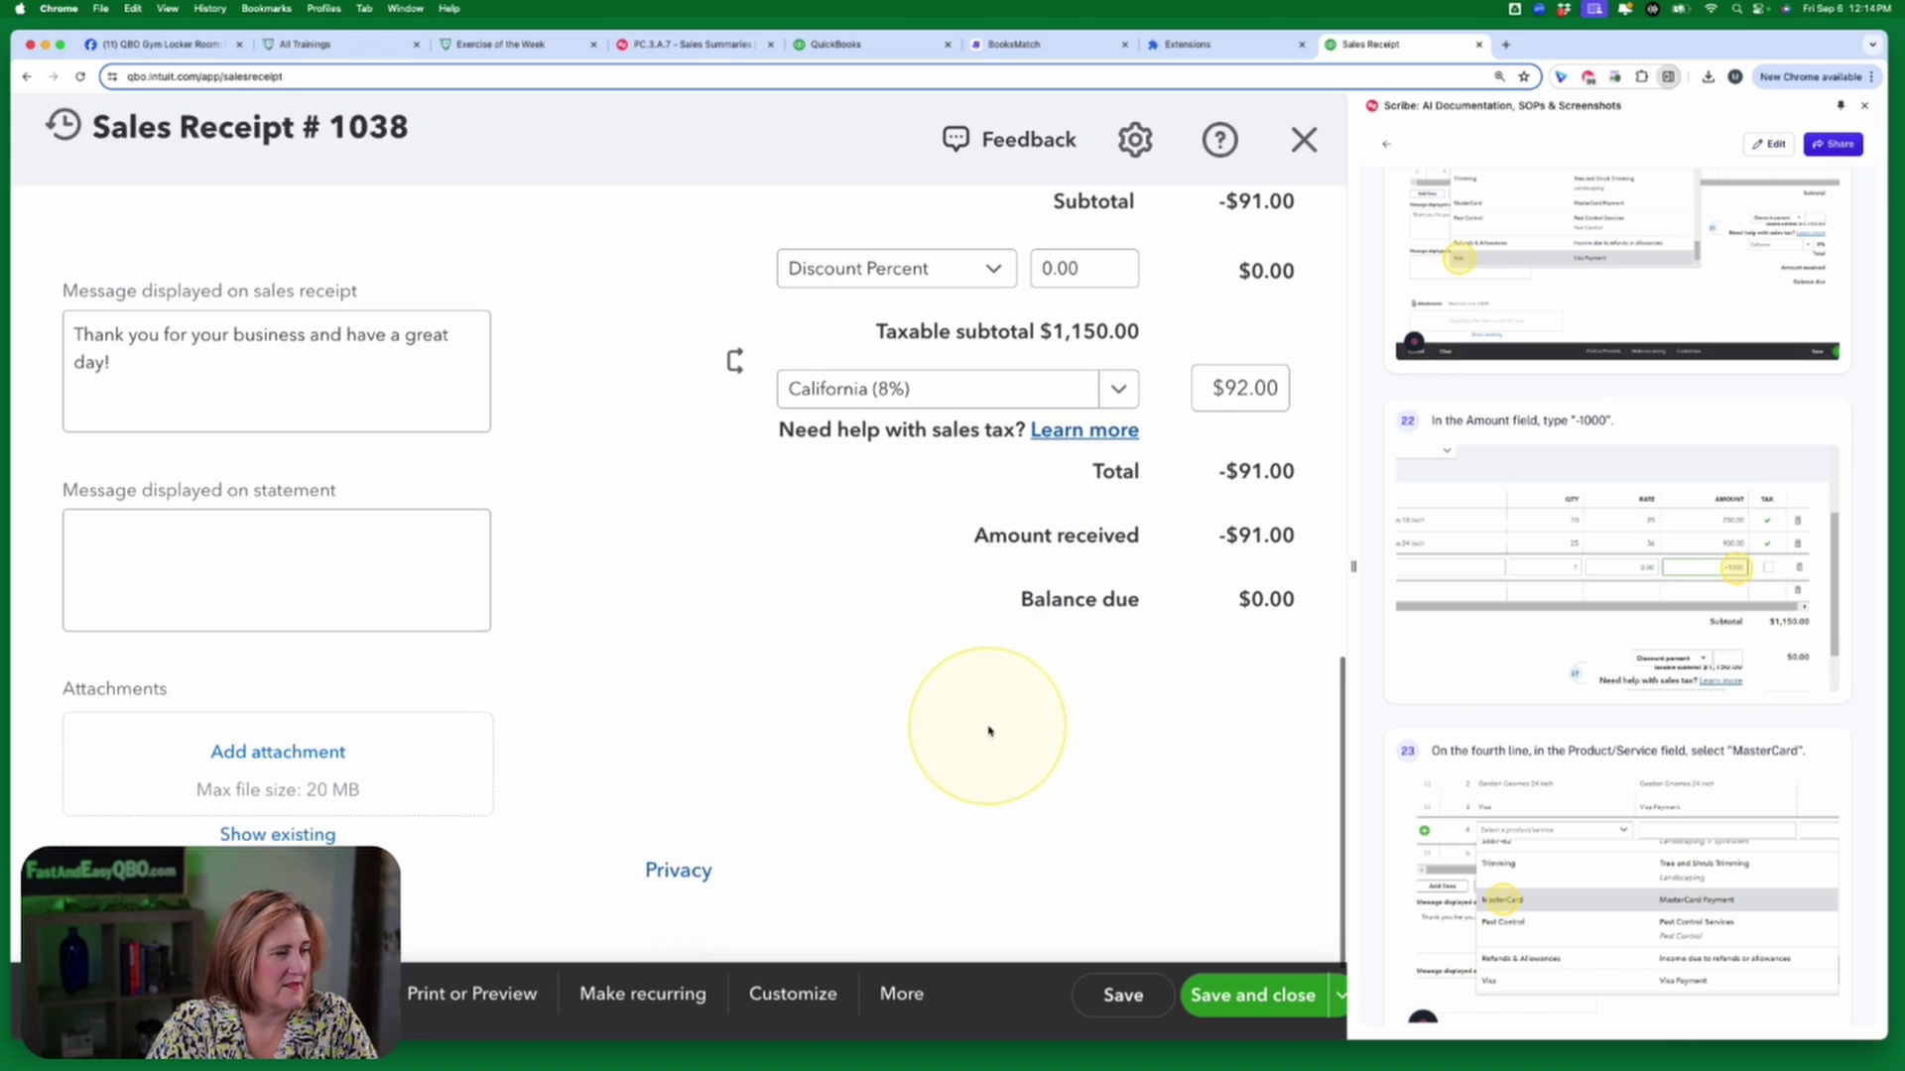
scroll(1087, 714, "up", 4)
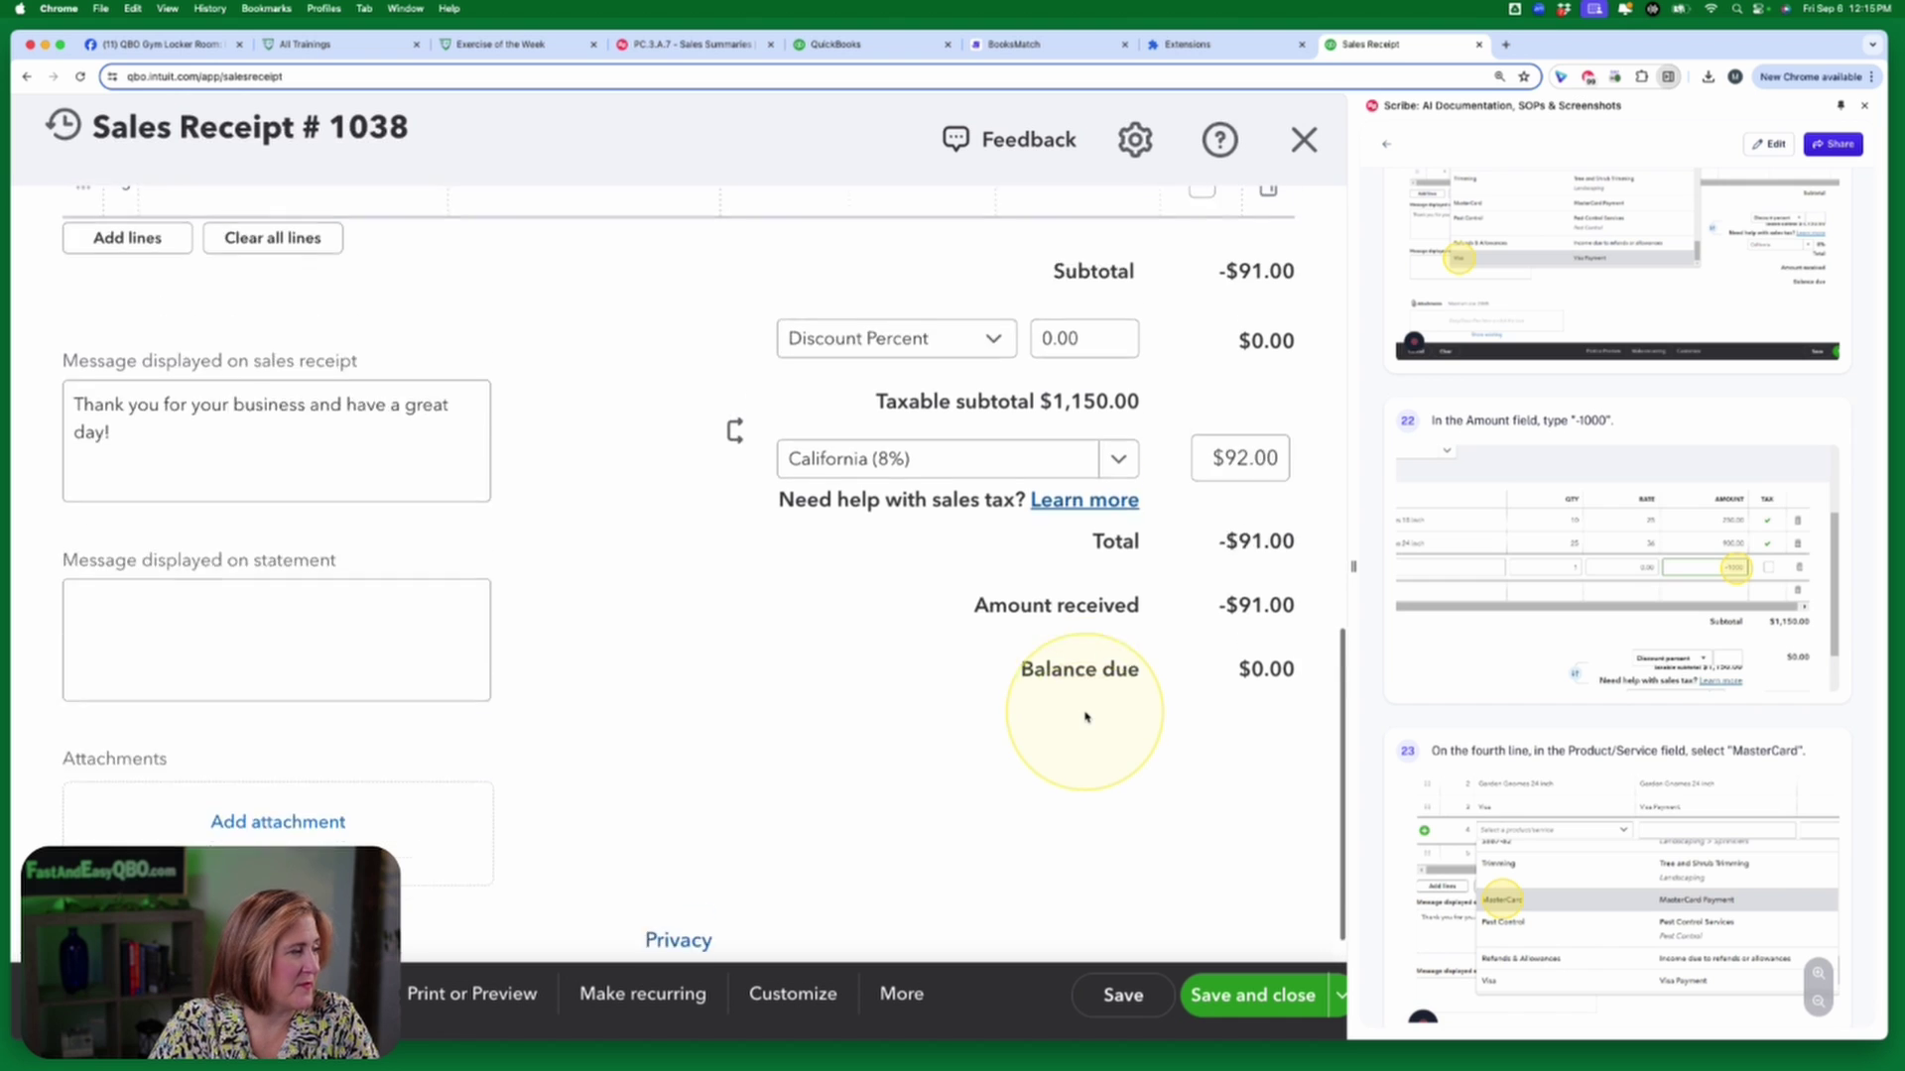
scroll(1086, 714, "up", 3)
left_click(1046, 541)
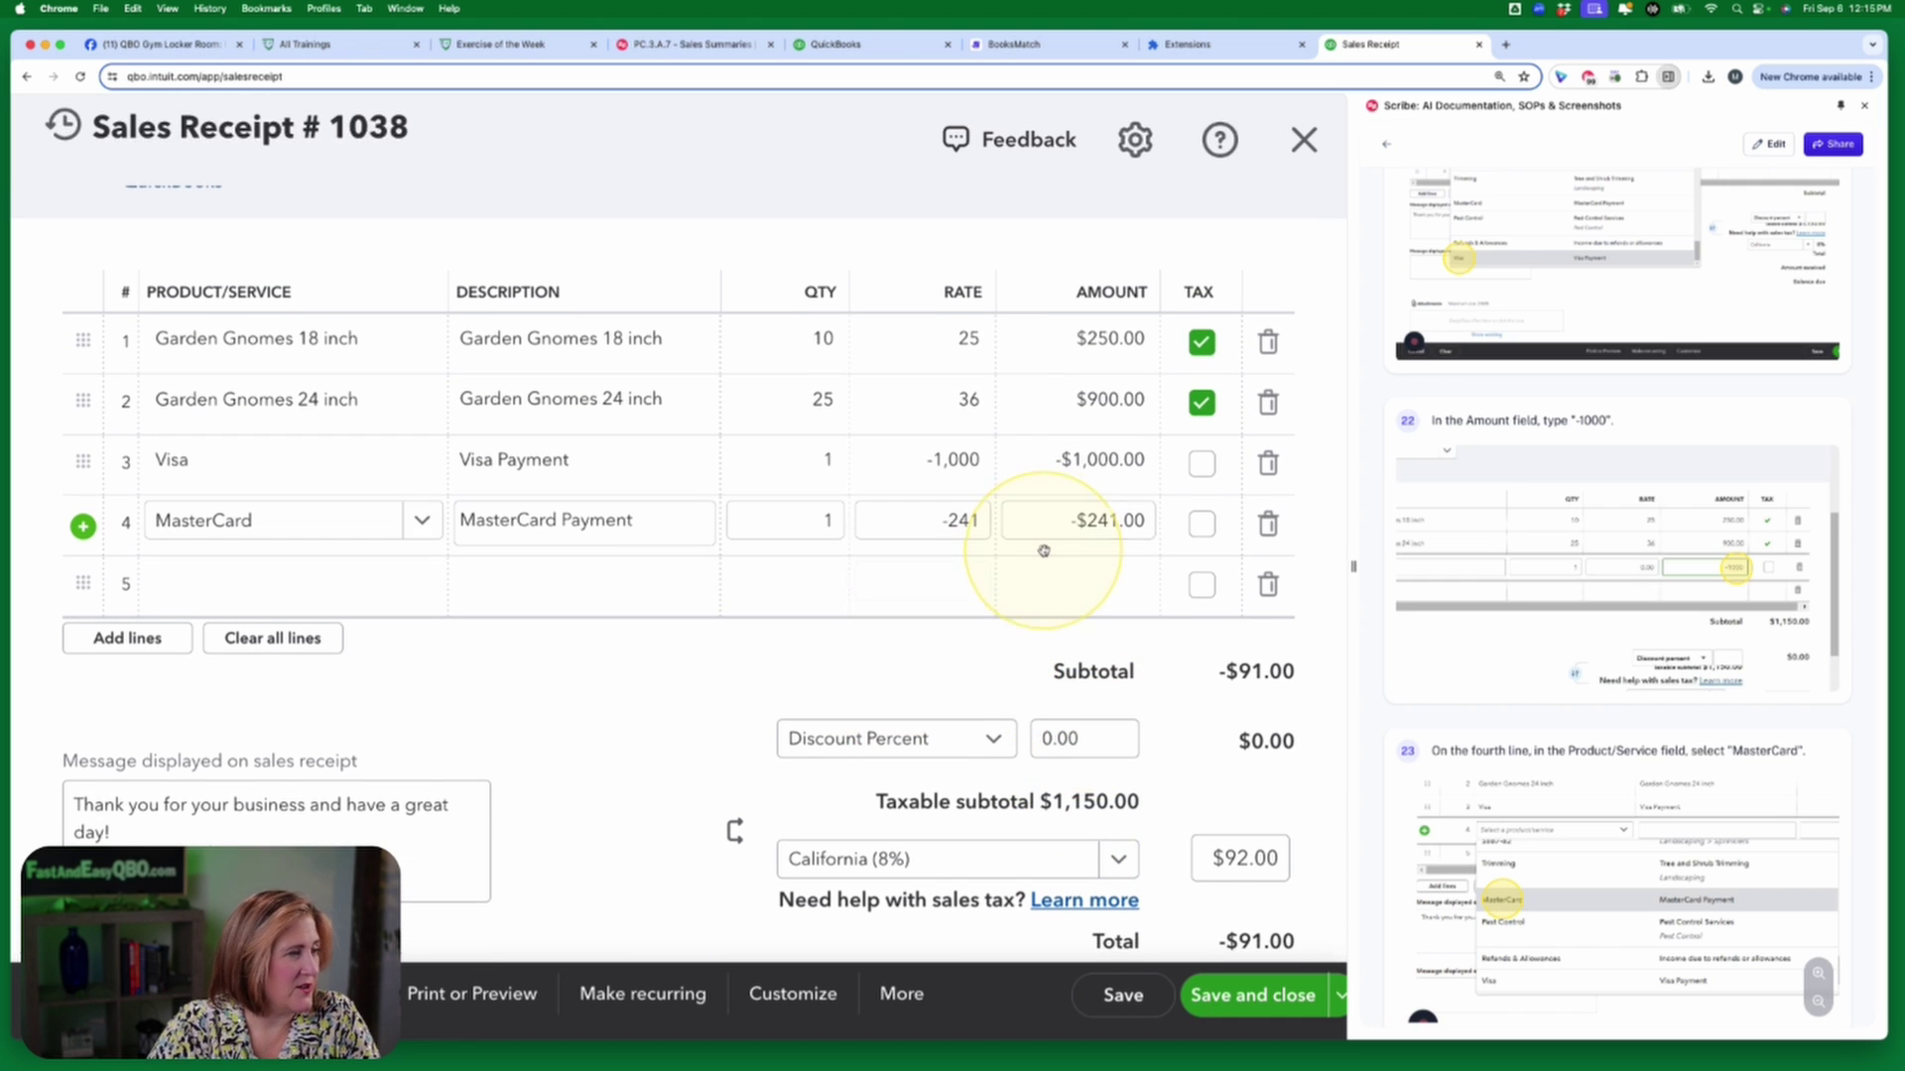
left_click(268, 586)
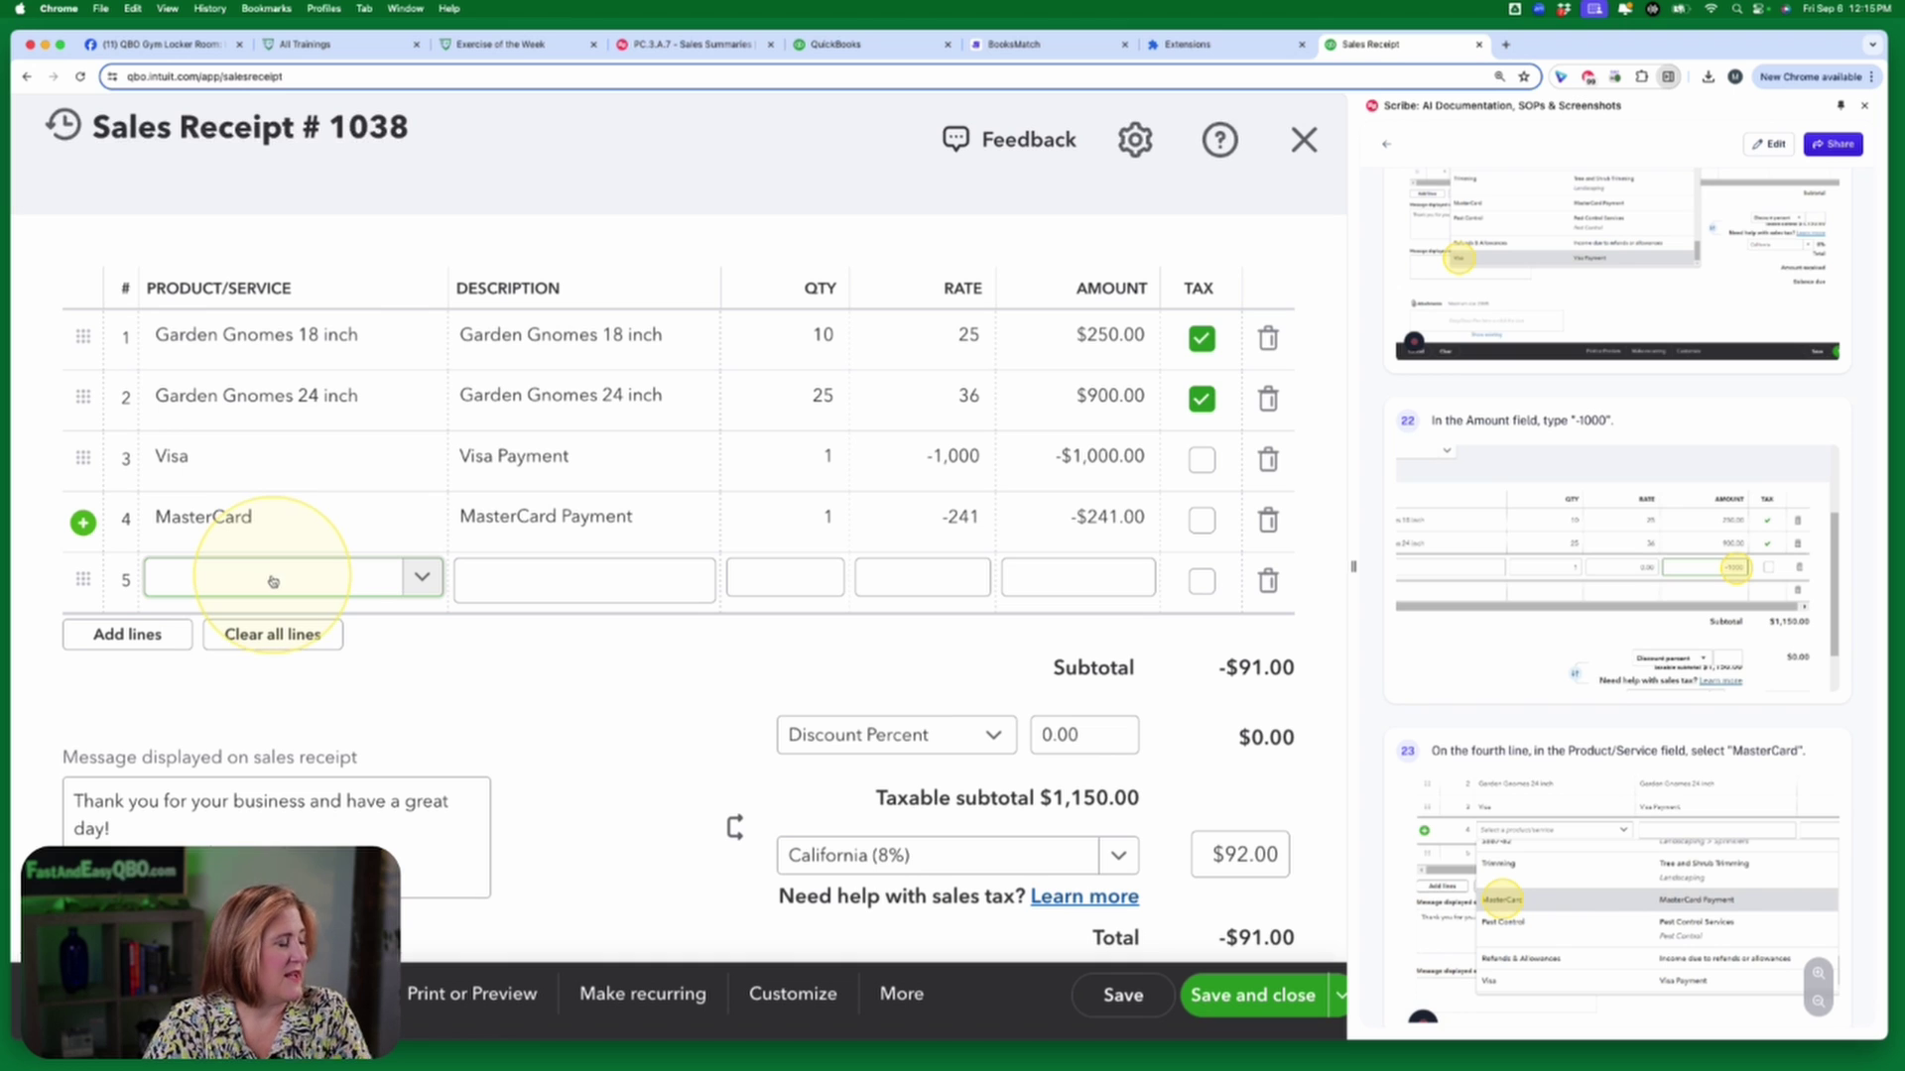
left_click(718, 680)
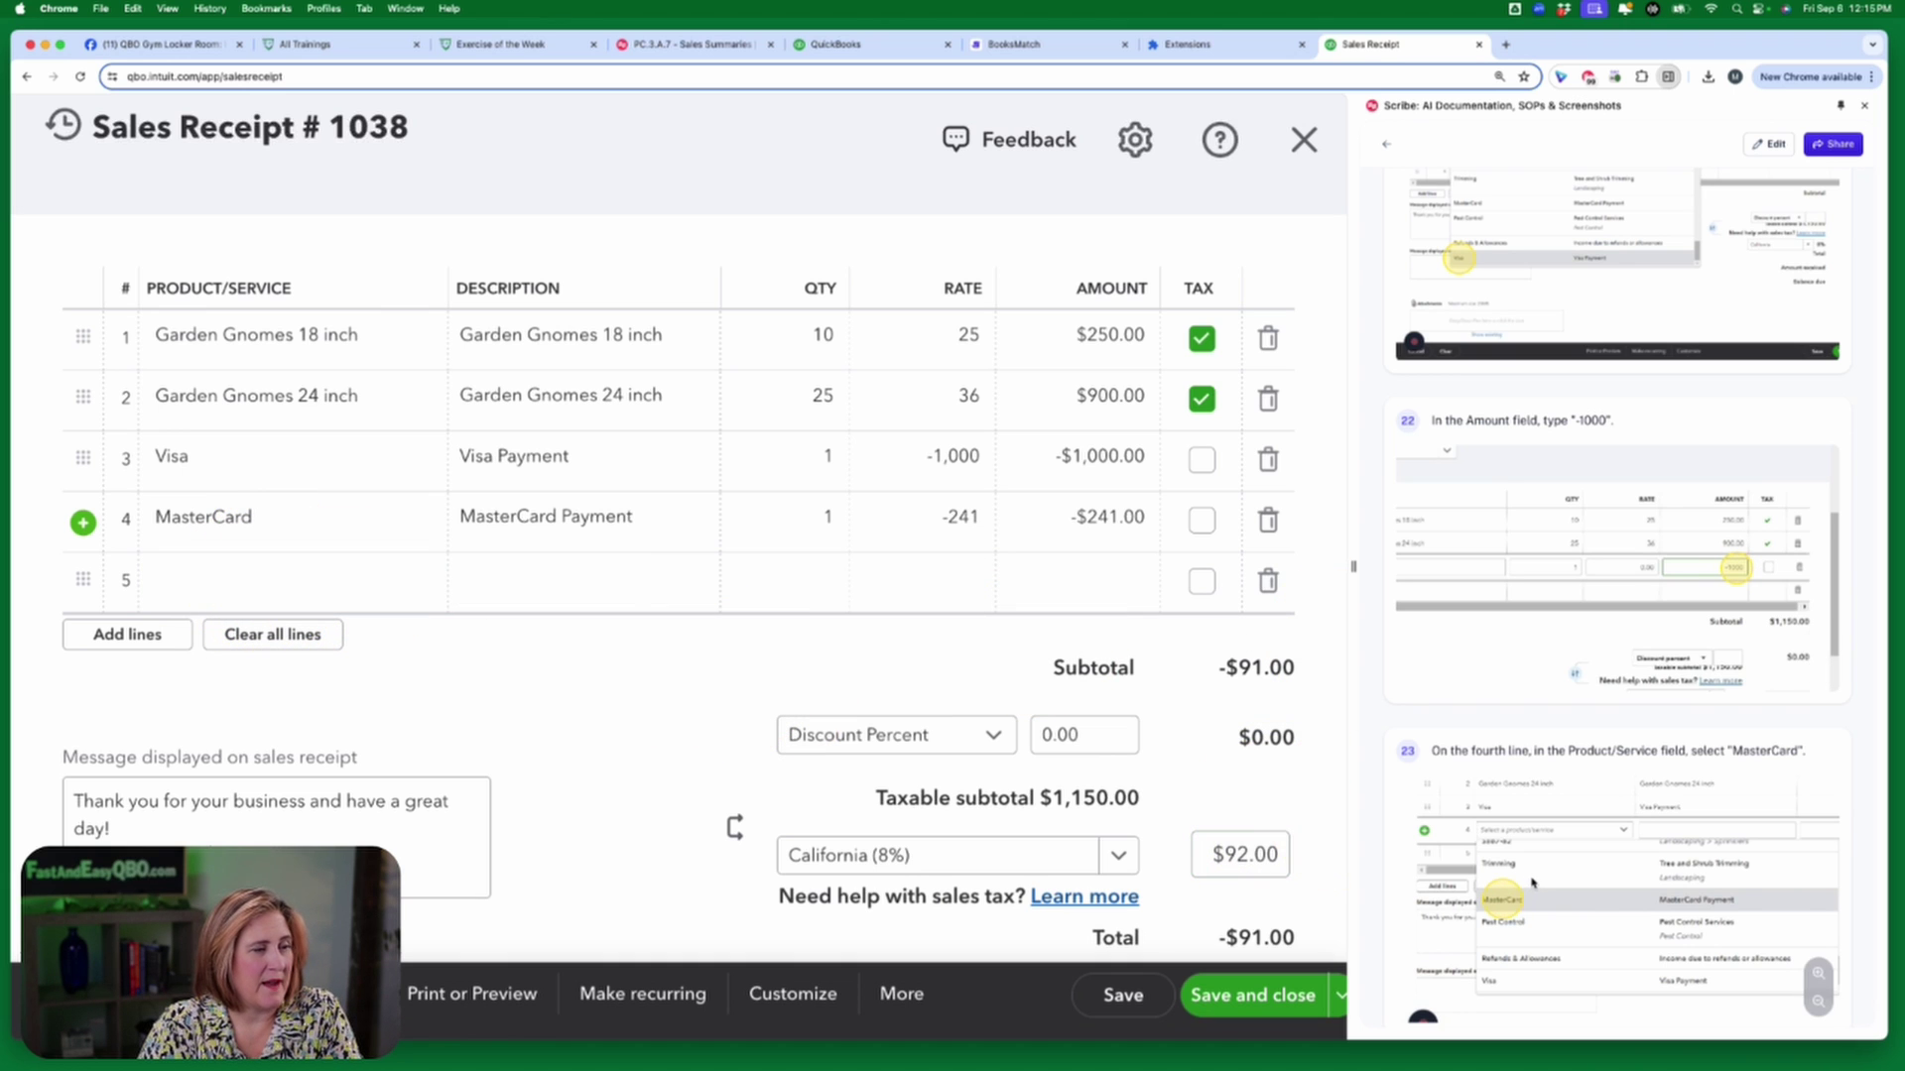
scroll(1533, 883, "down", 2)
scroll(1532, 883, "down", 5)
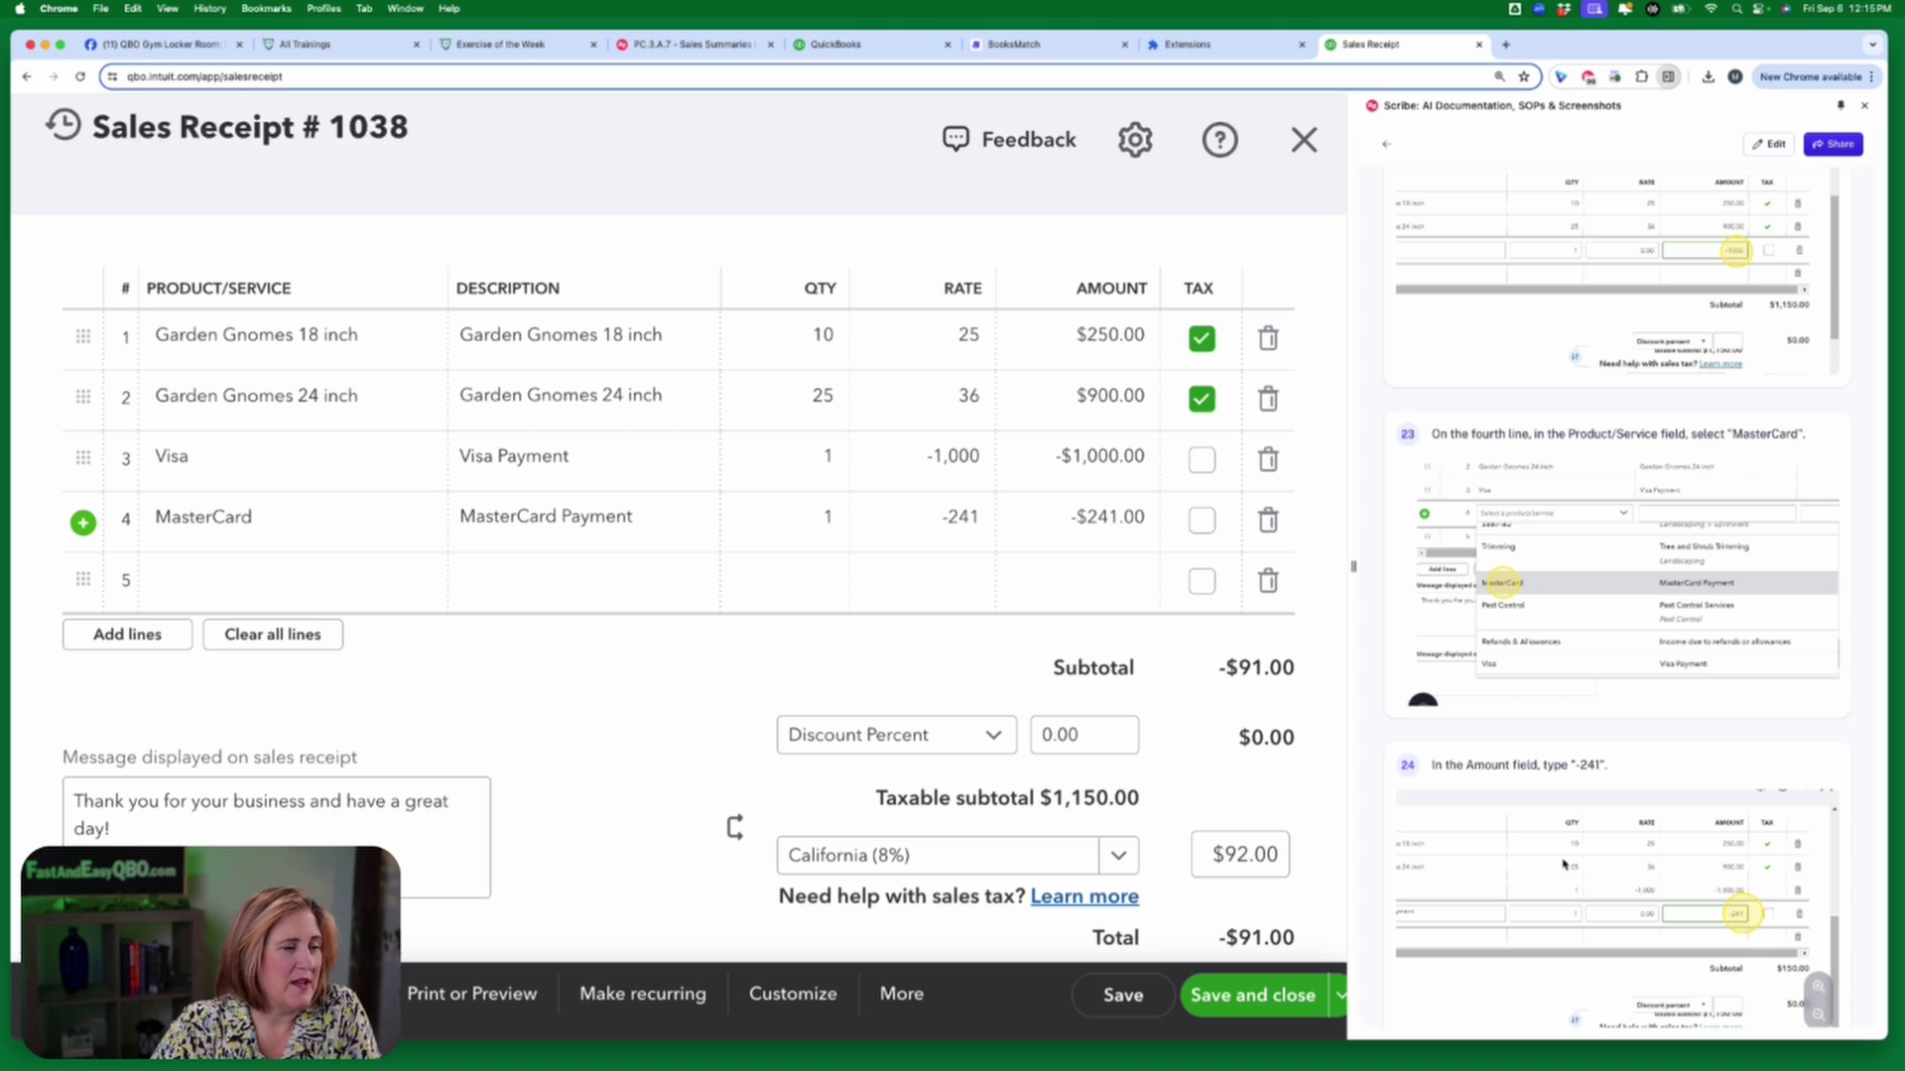
scroll(1553, 819, "down", 8)
scroll(1553, 820, "down", 3)
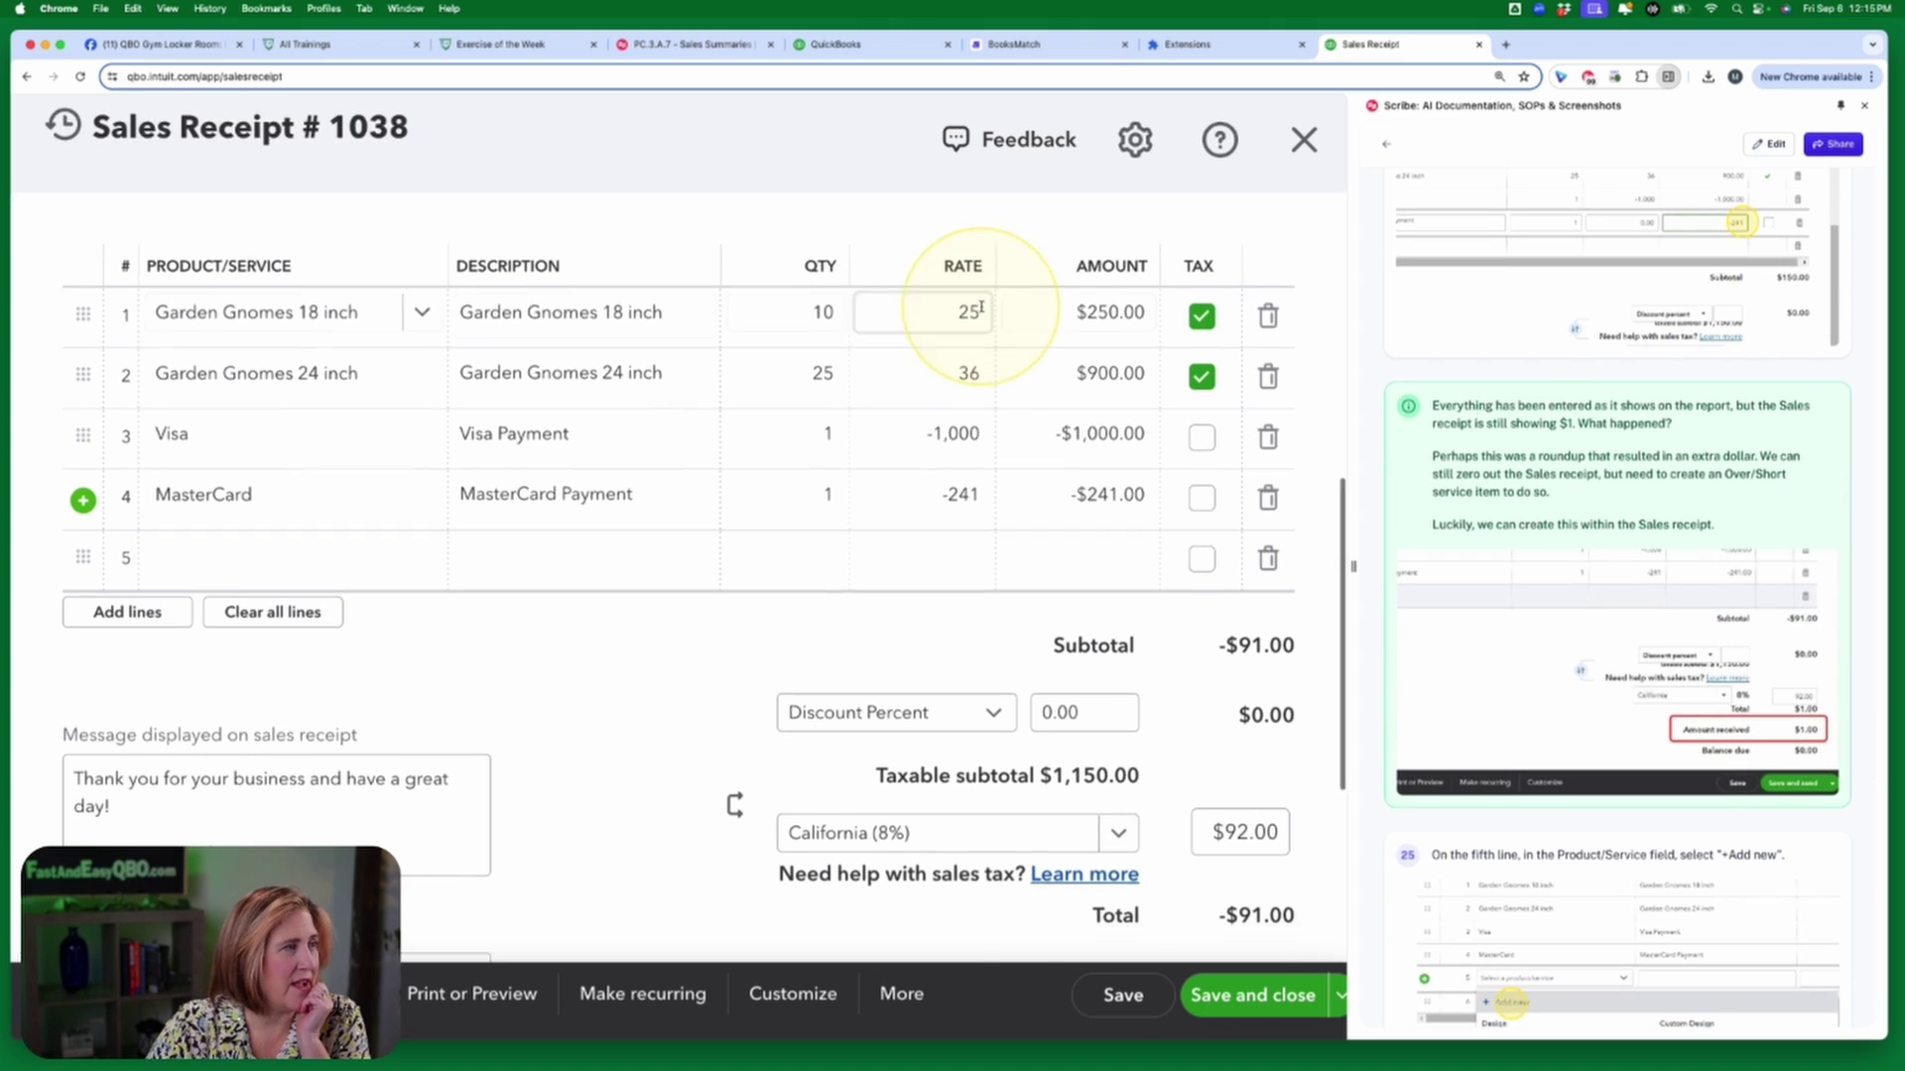
scroll(969, 318, "down", 1)
Switch to the full-page PC.3.A.7 guide, close its side panel copy, and read through the Sales Receipt section to step 13.
left_click(700, 42)
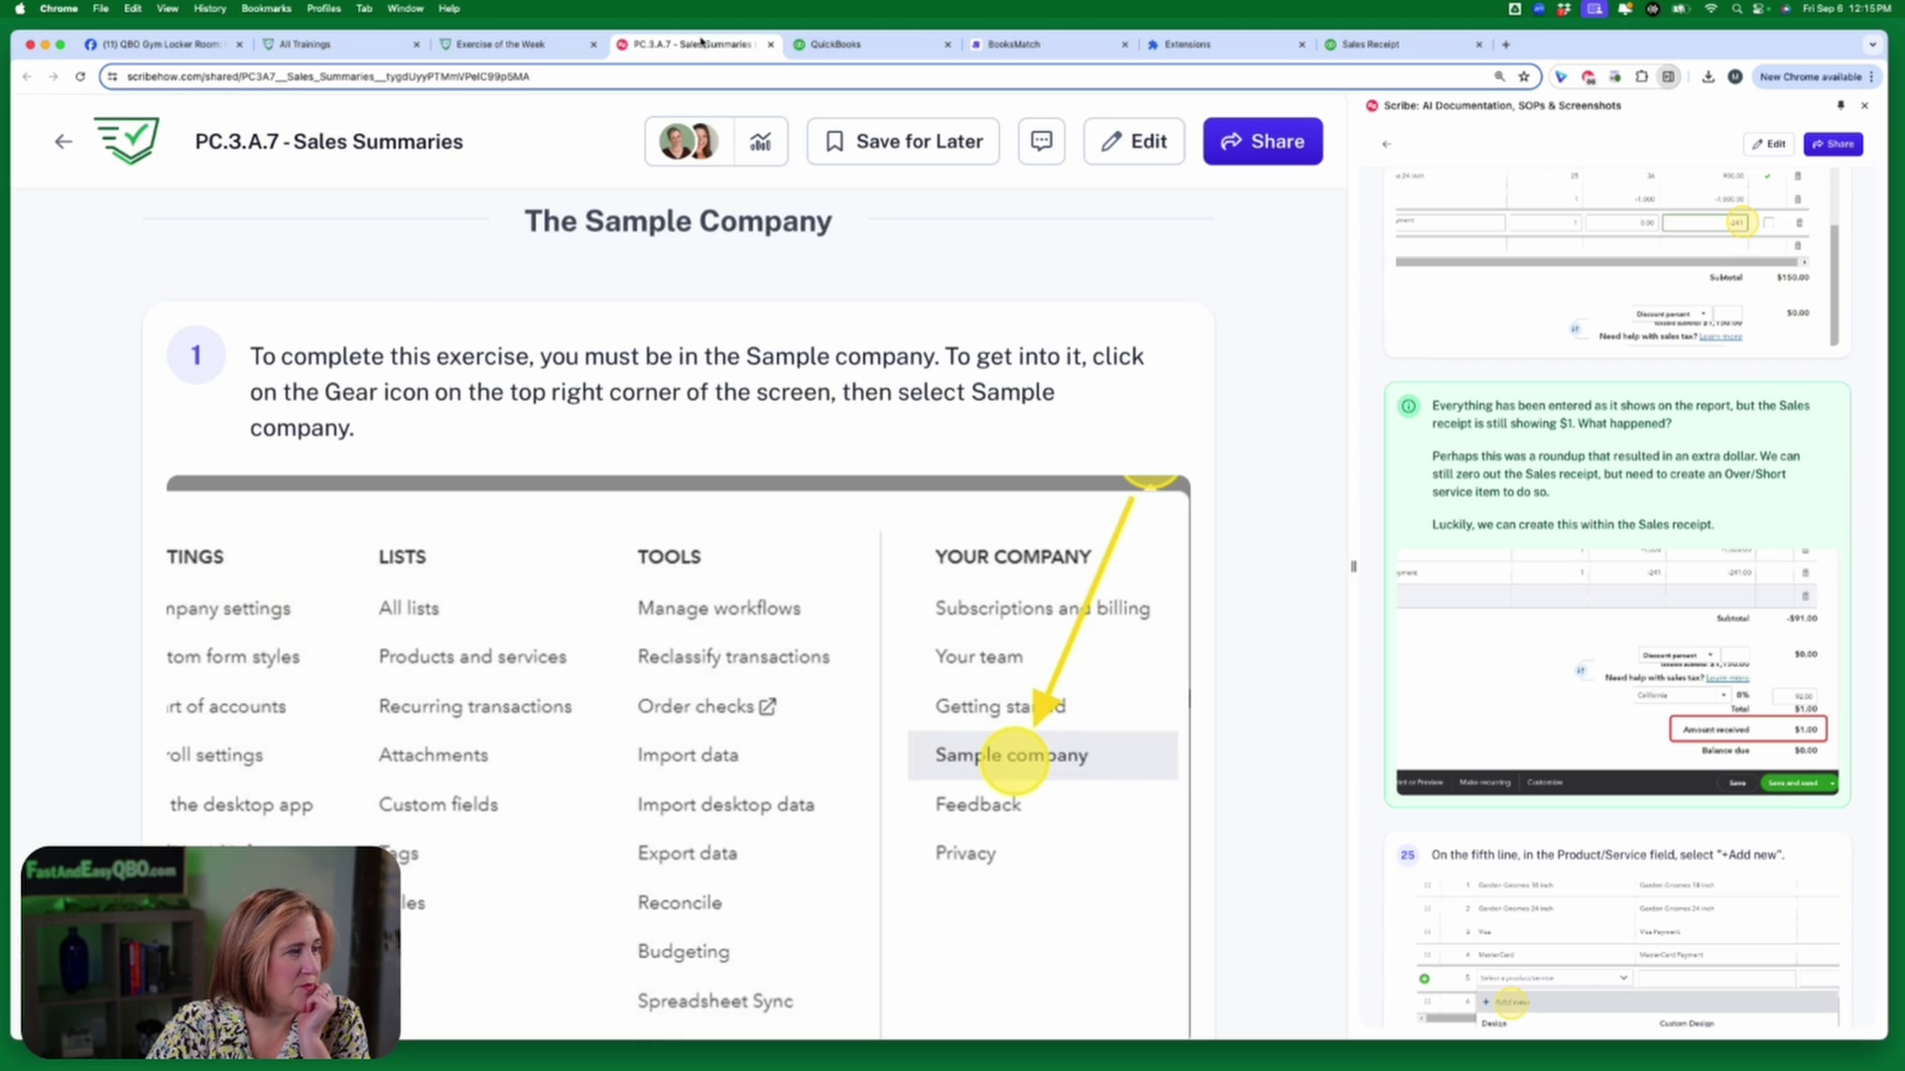
scroll(1773, 171, "down", 1)
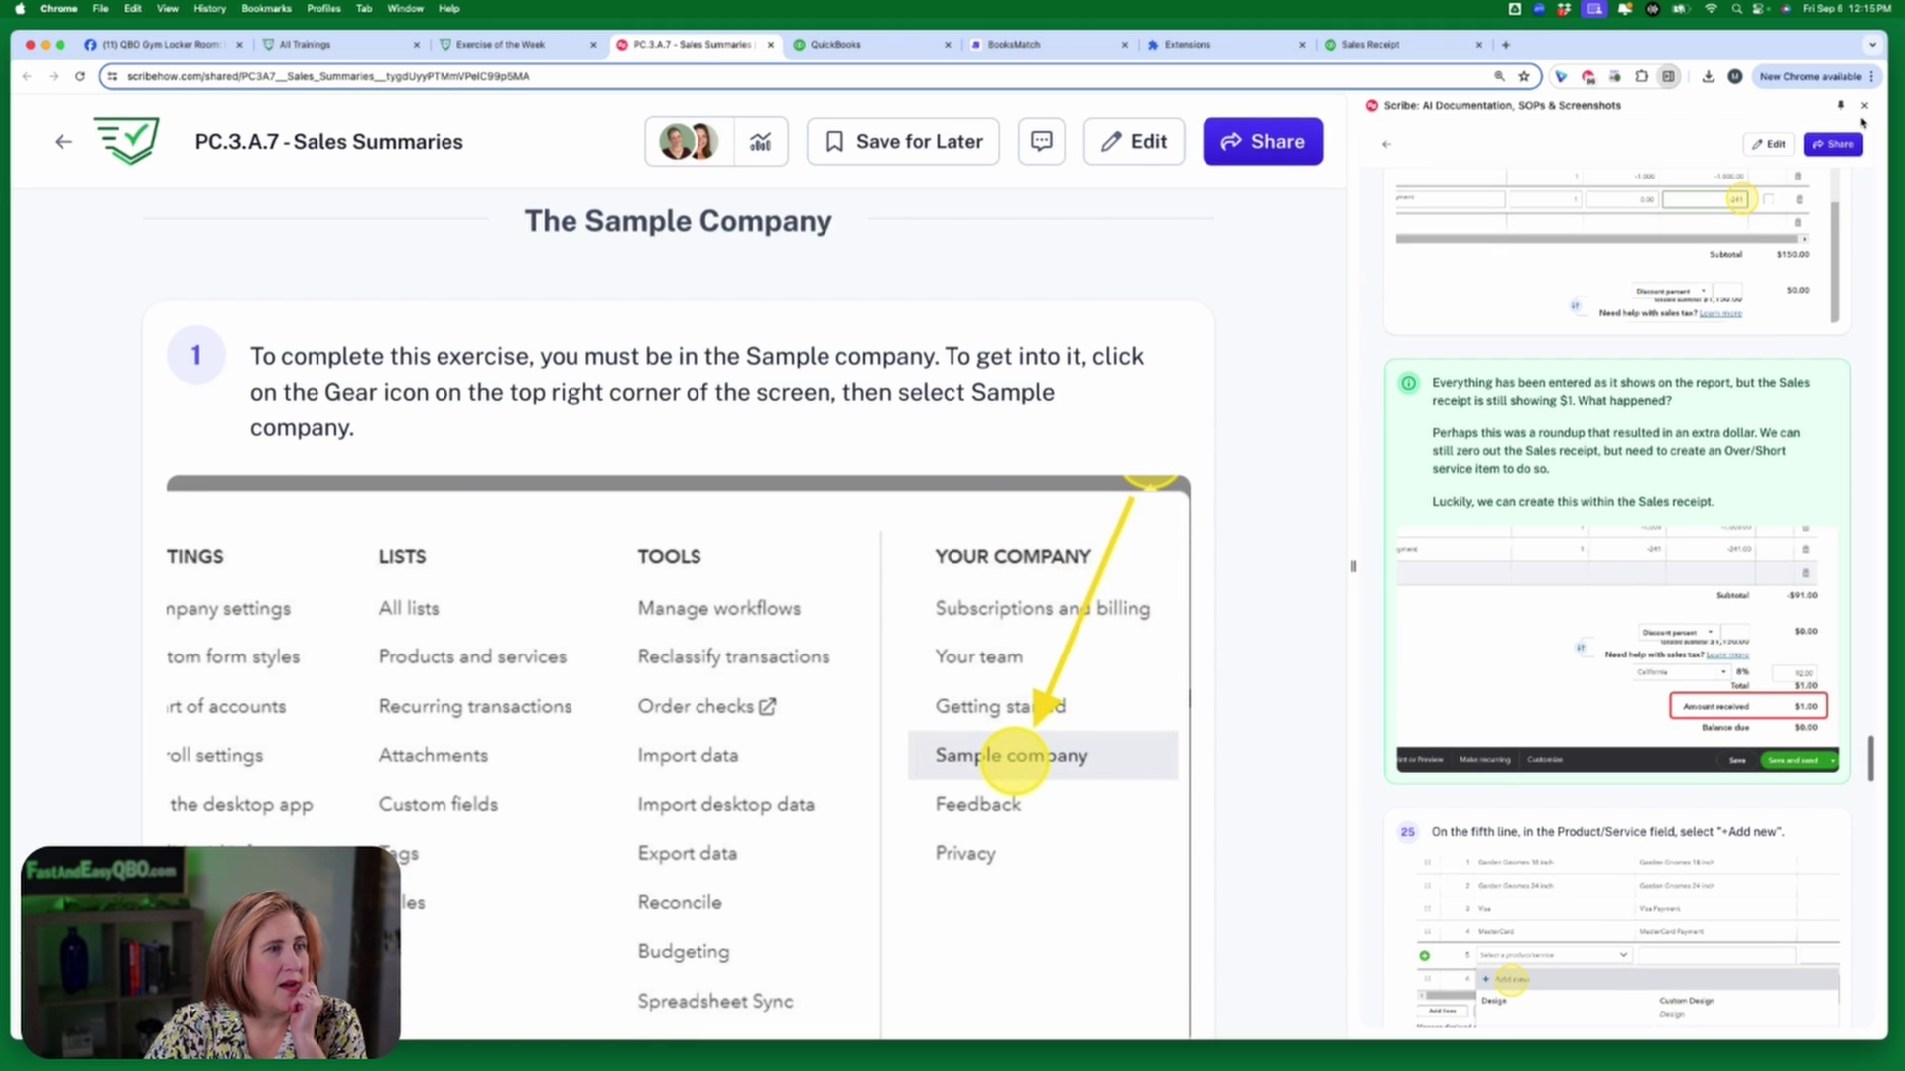
left_click(1864, 105)
scroll(1525, 769, "down", 15)
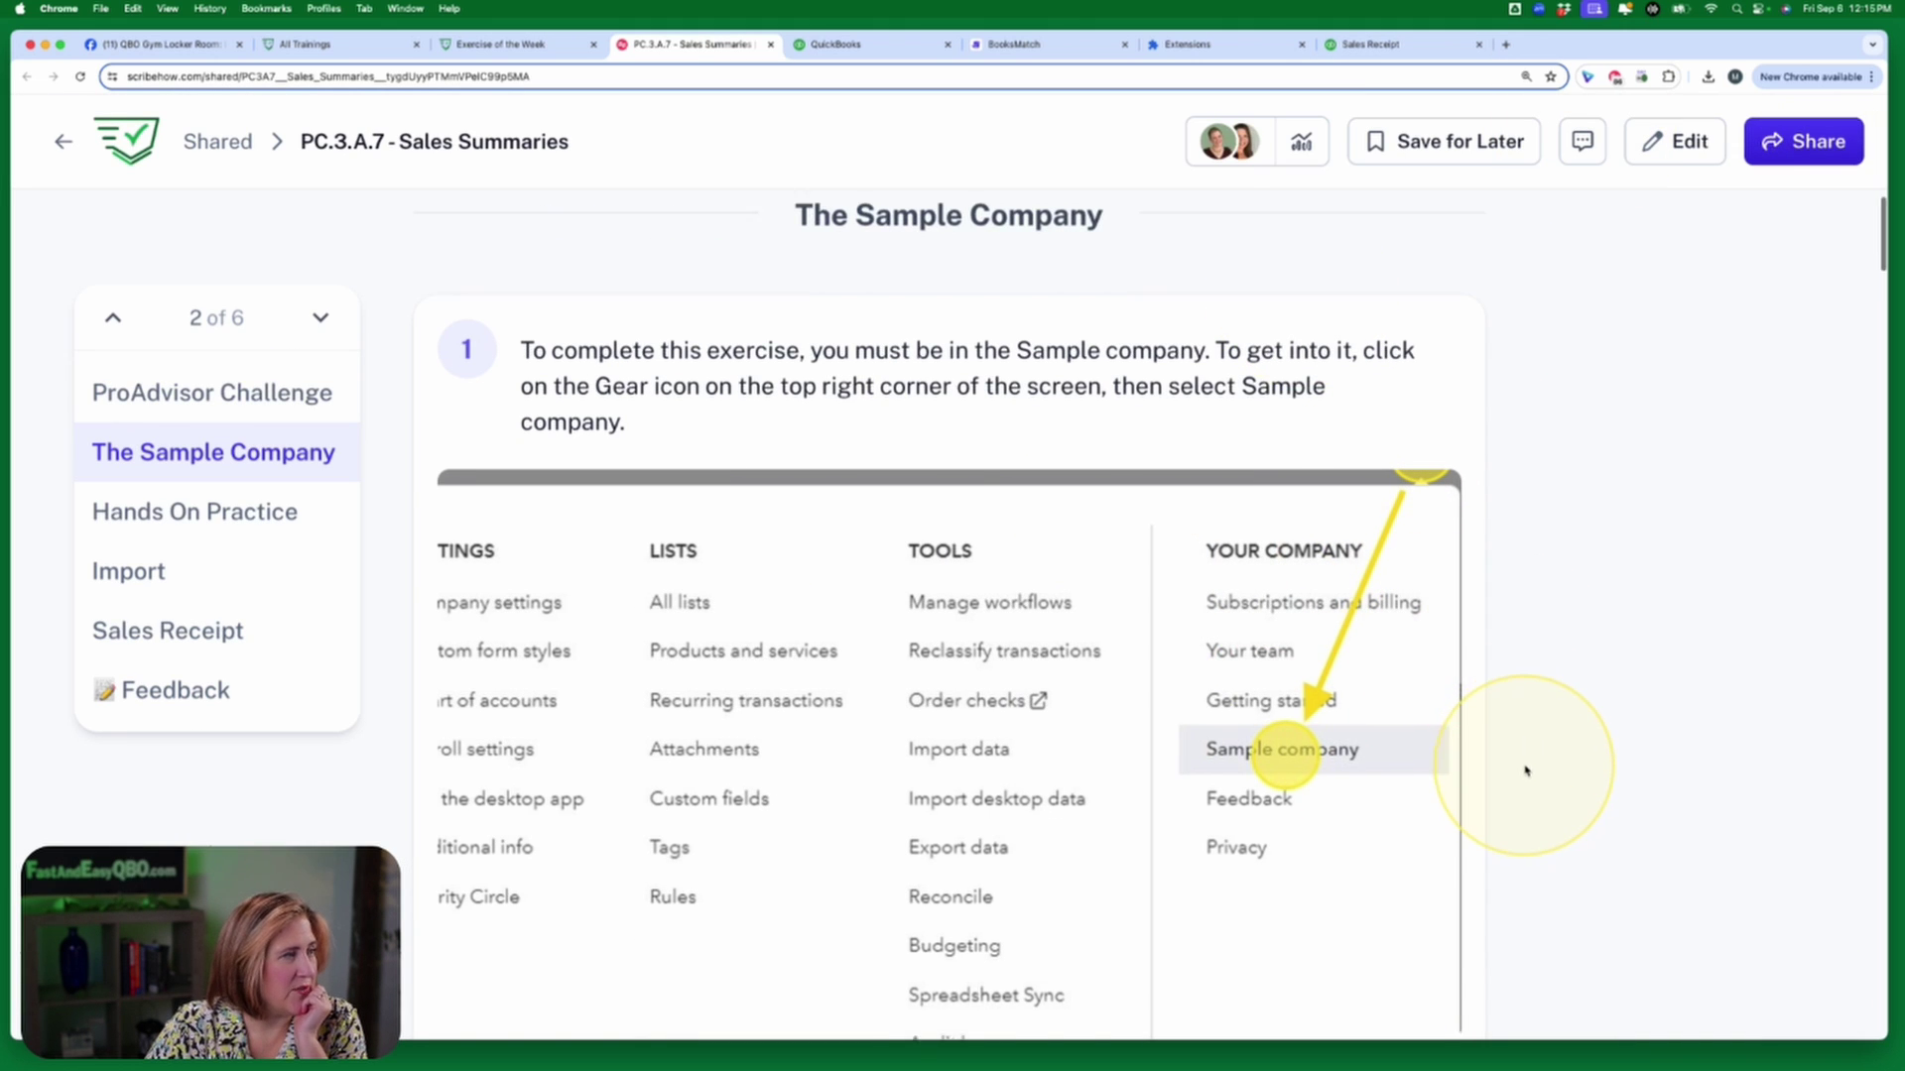
scroll(1524, 769, "down", 20)
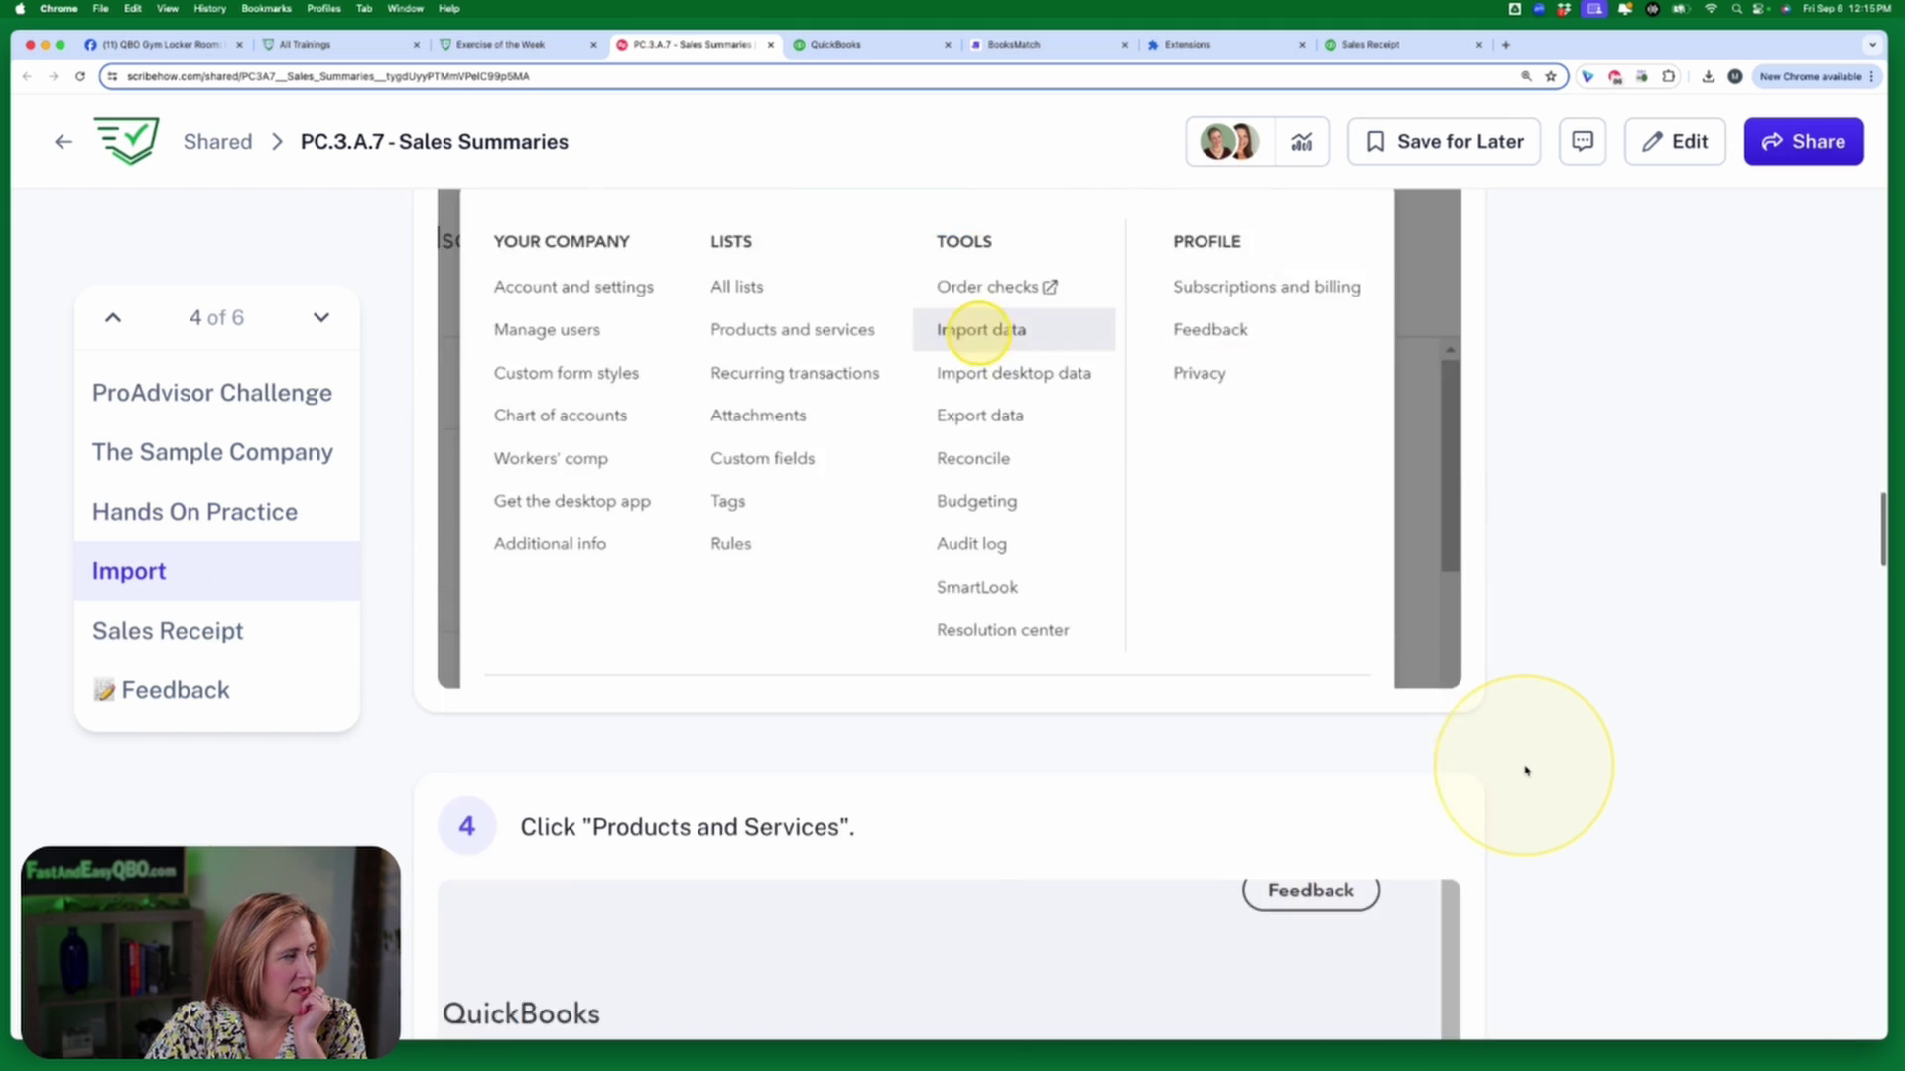
scroll(1525, 769, "down", 15)
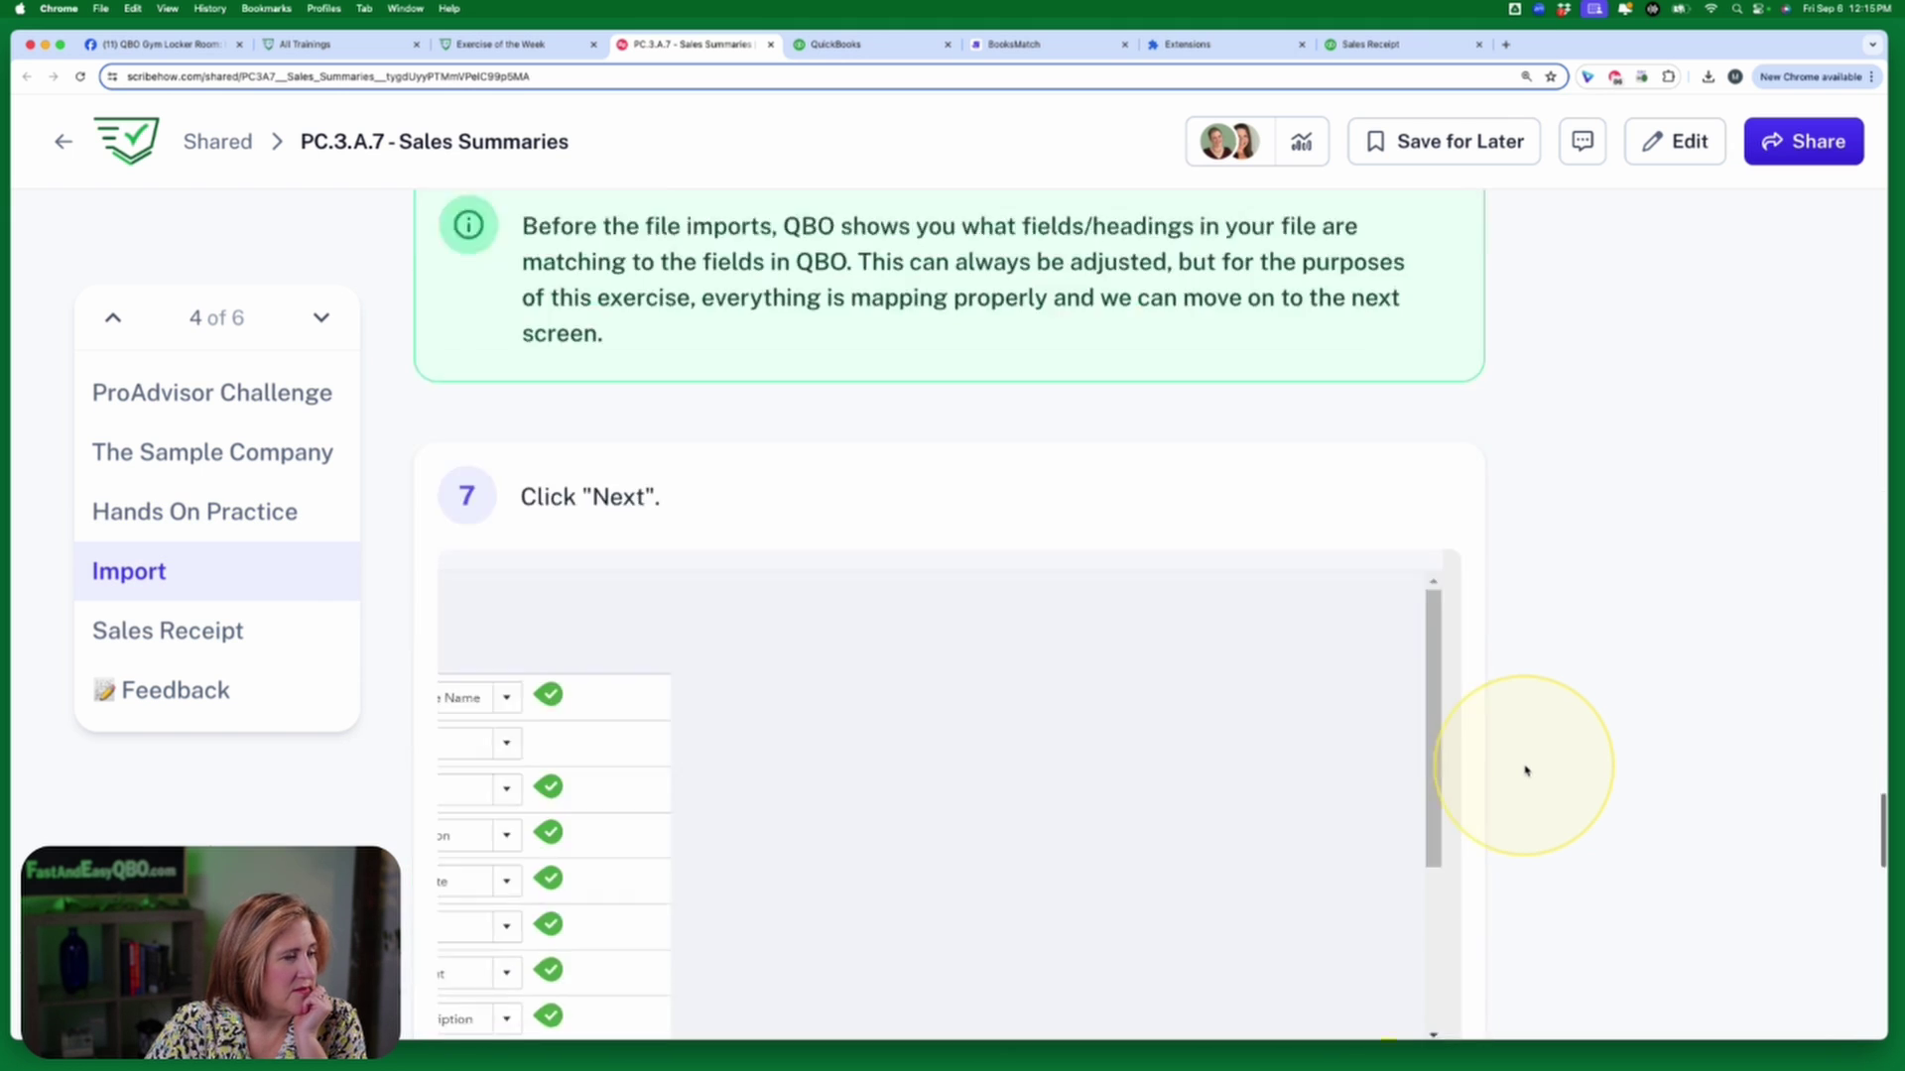
scroll(1525, 769, "down", 15)
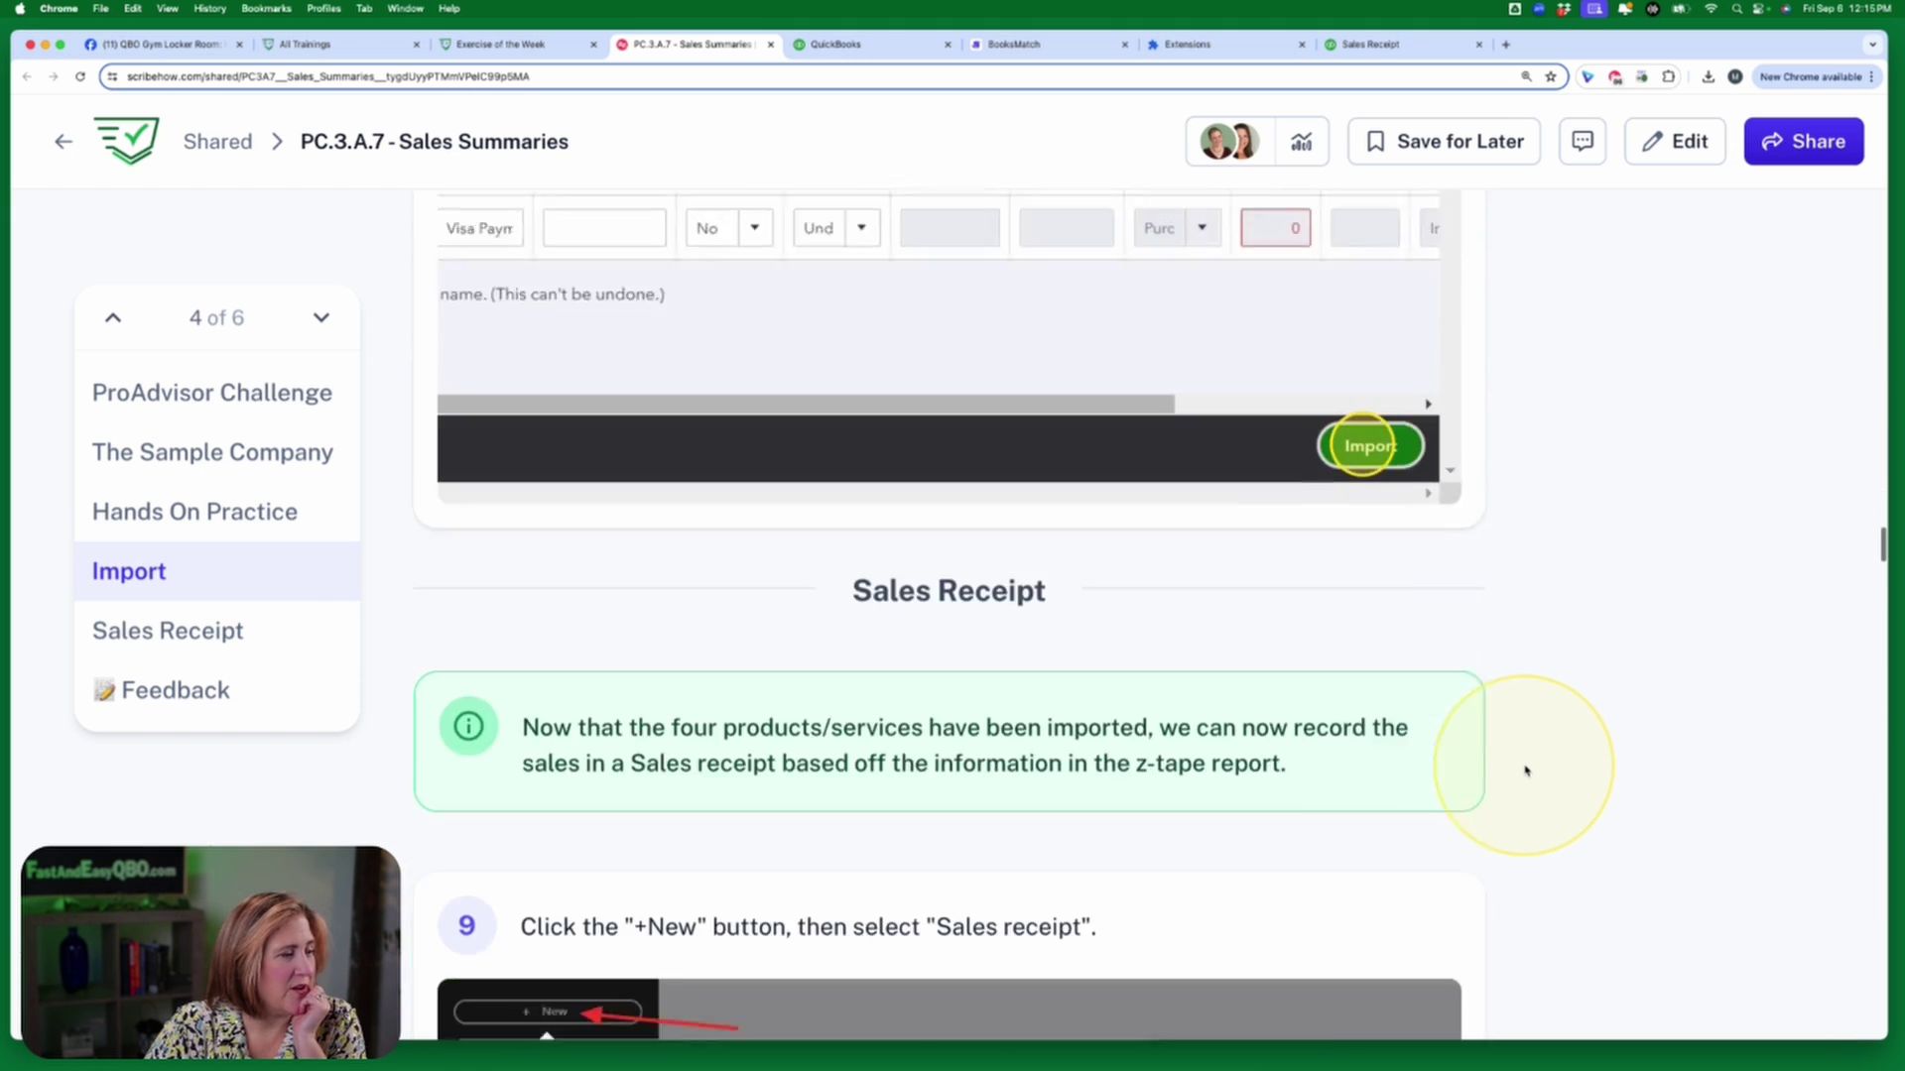
scroll(1525, 769, "down", 15)
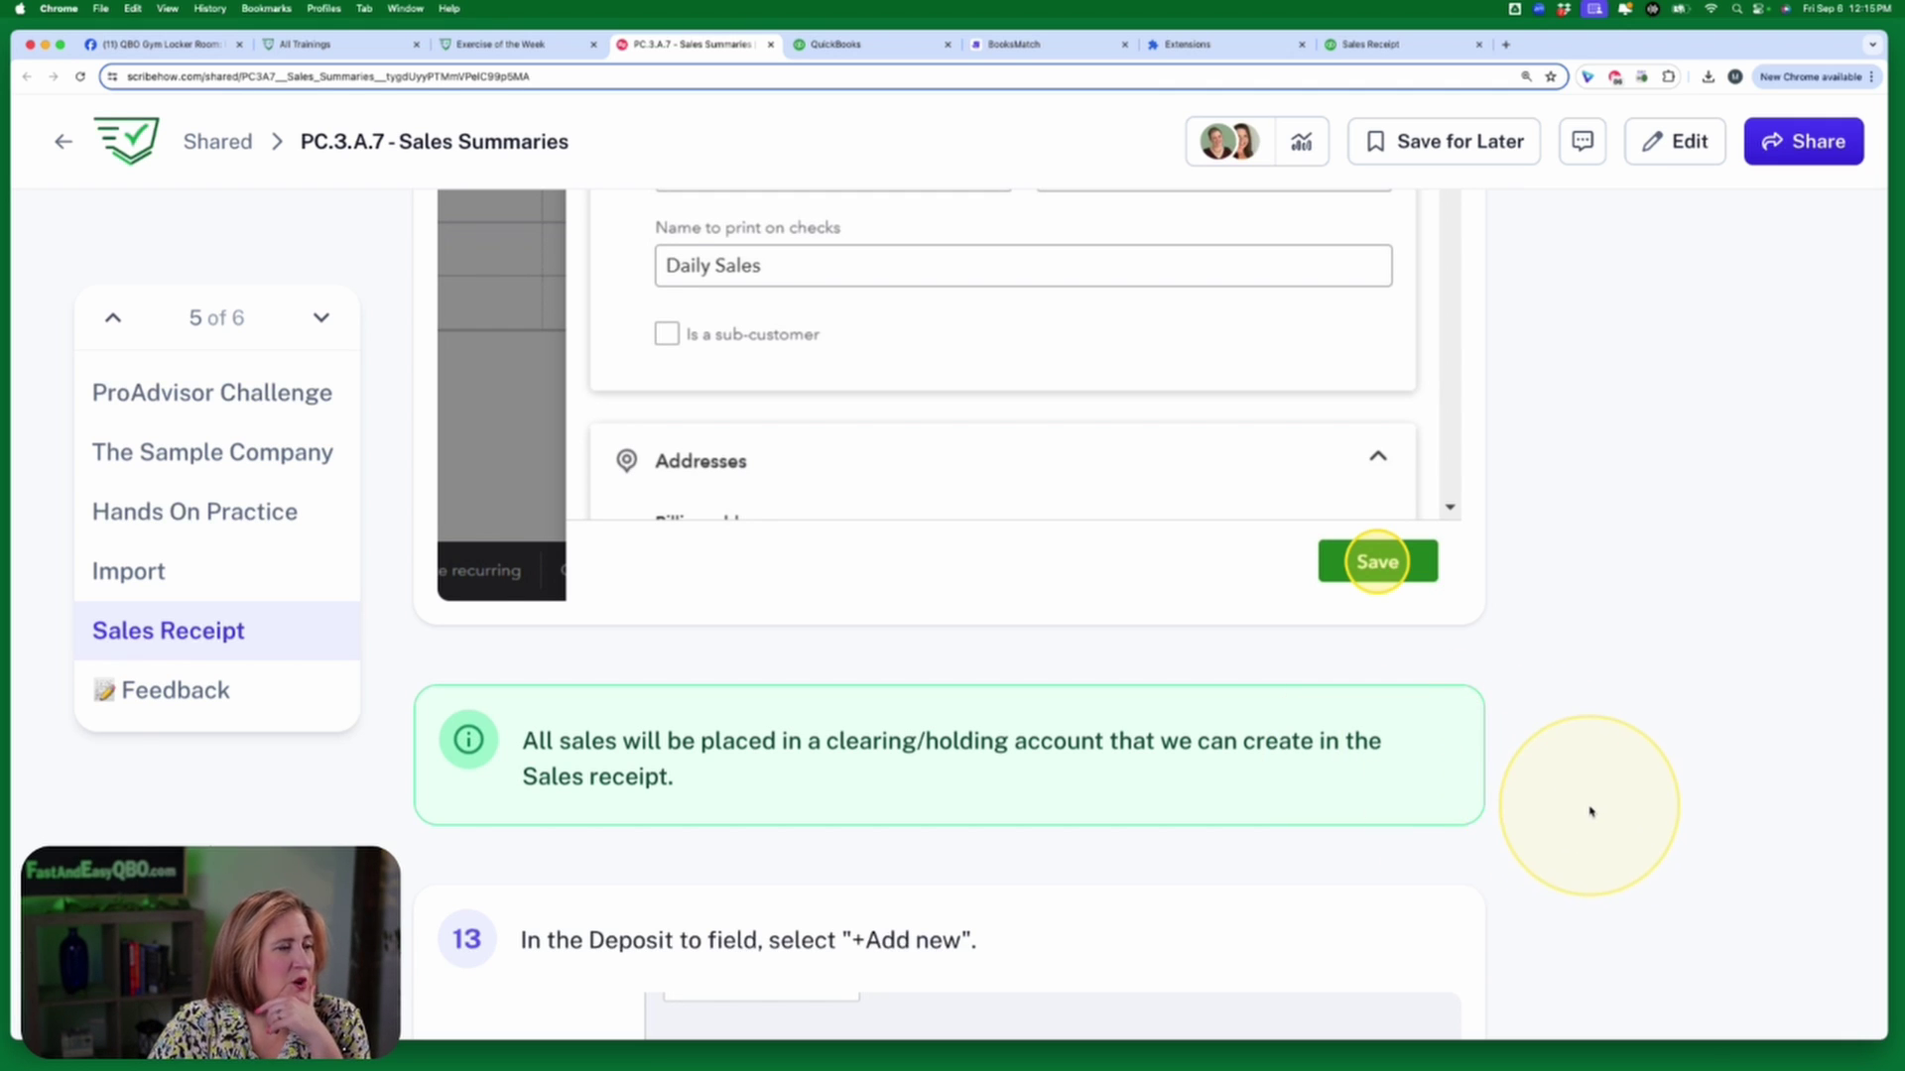
scroll(1586, 808, "down", 2)
scroll(1589, 812, "down", 5)
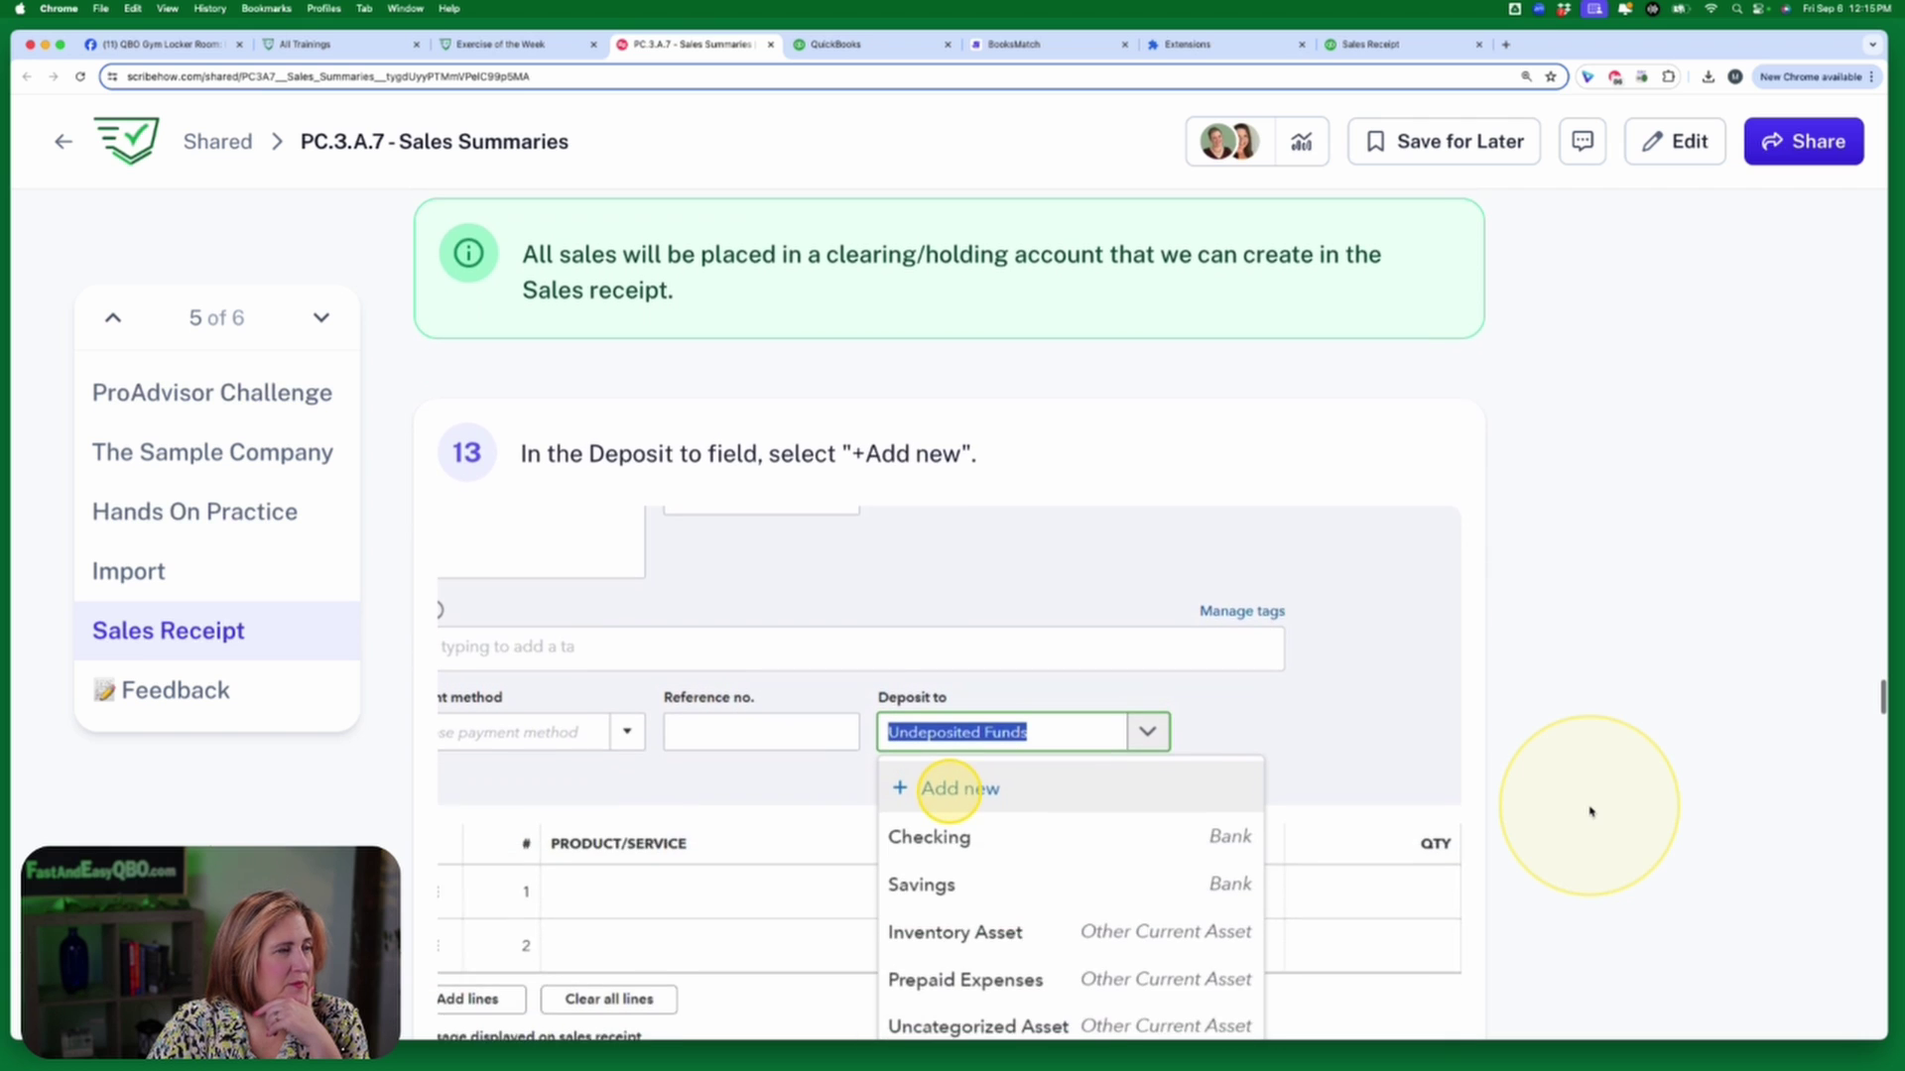
Open the product choices on the sales receipt's fifth line and relaunch the guide beside the receipt from its step 13.
left_click(1385, 45)
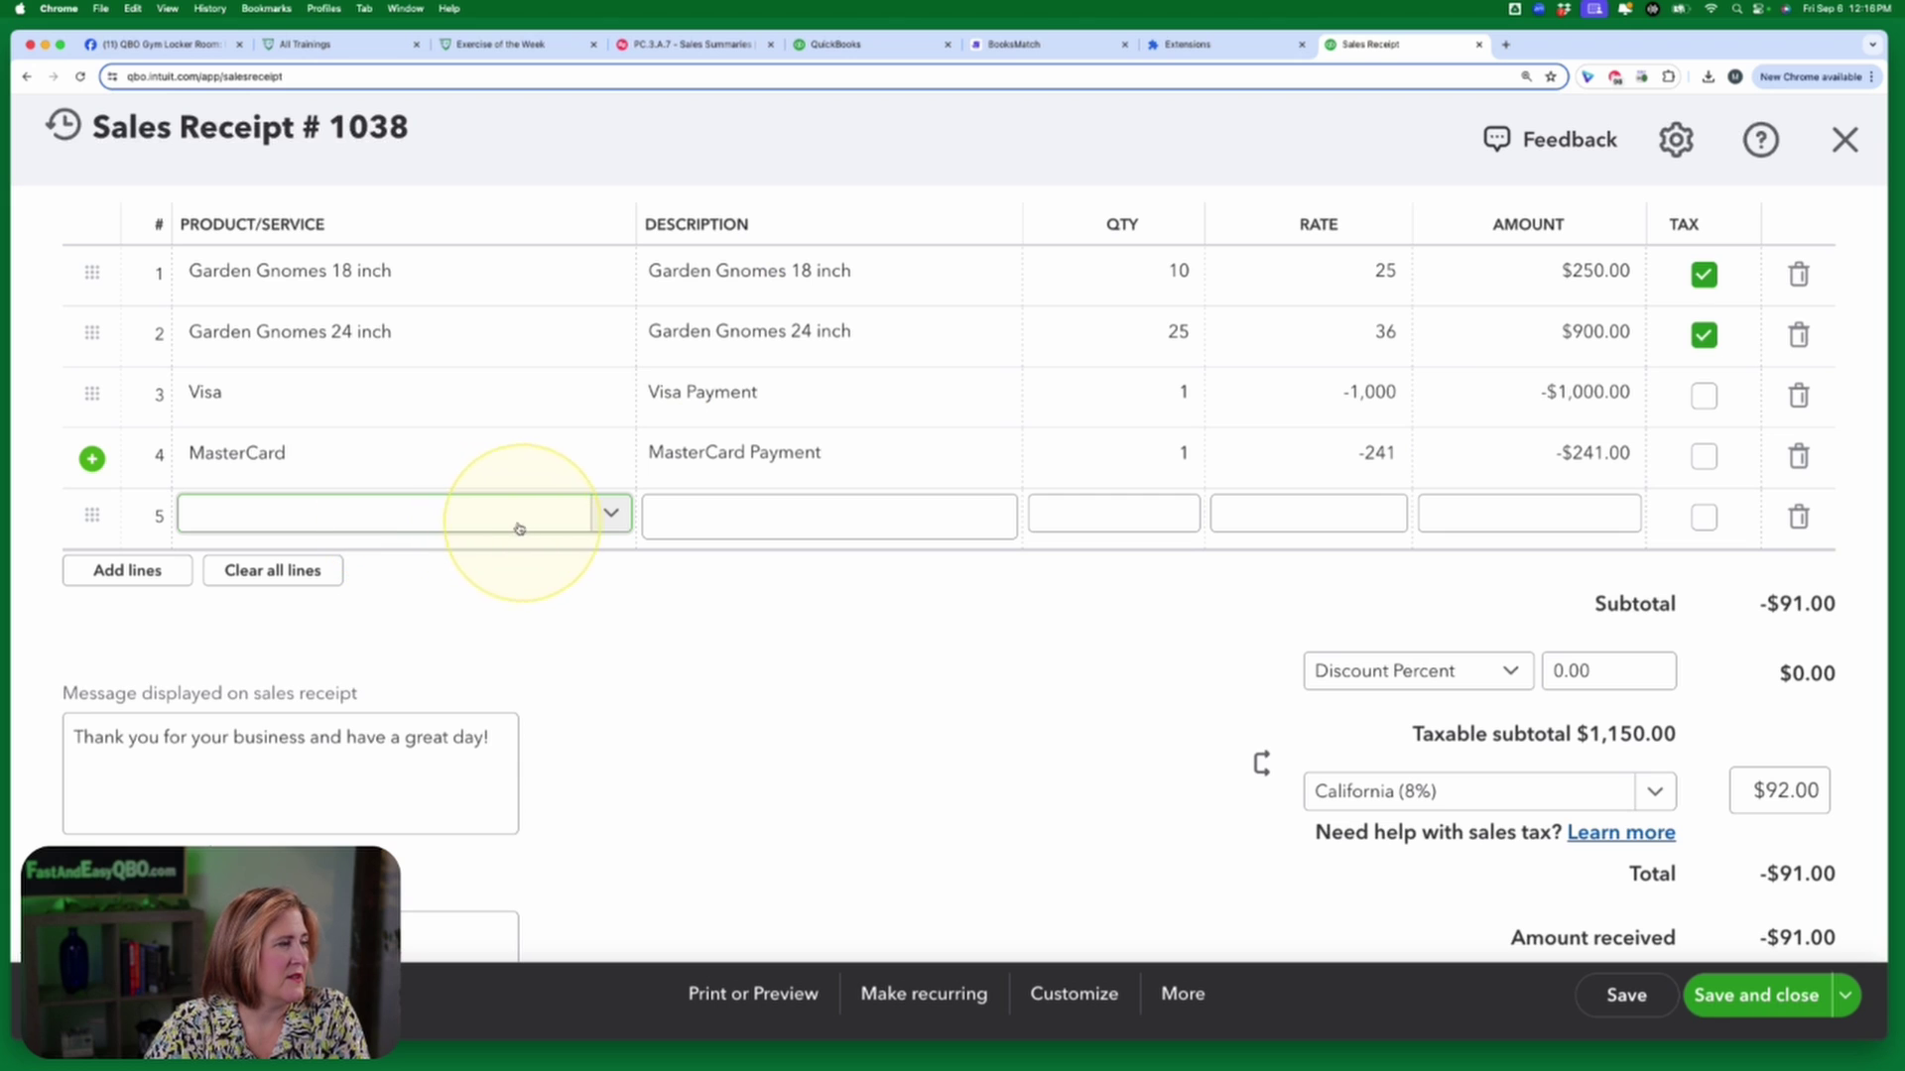
left_click(480, 523)
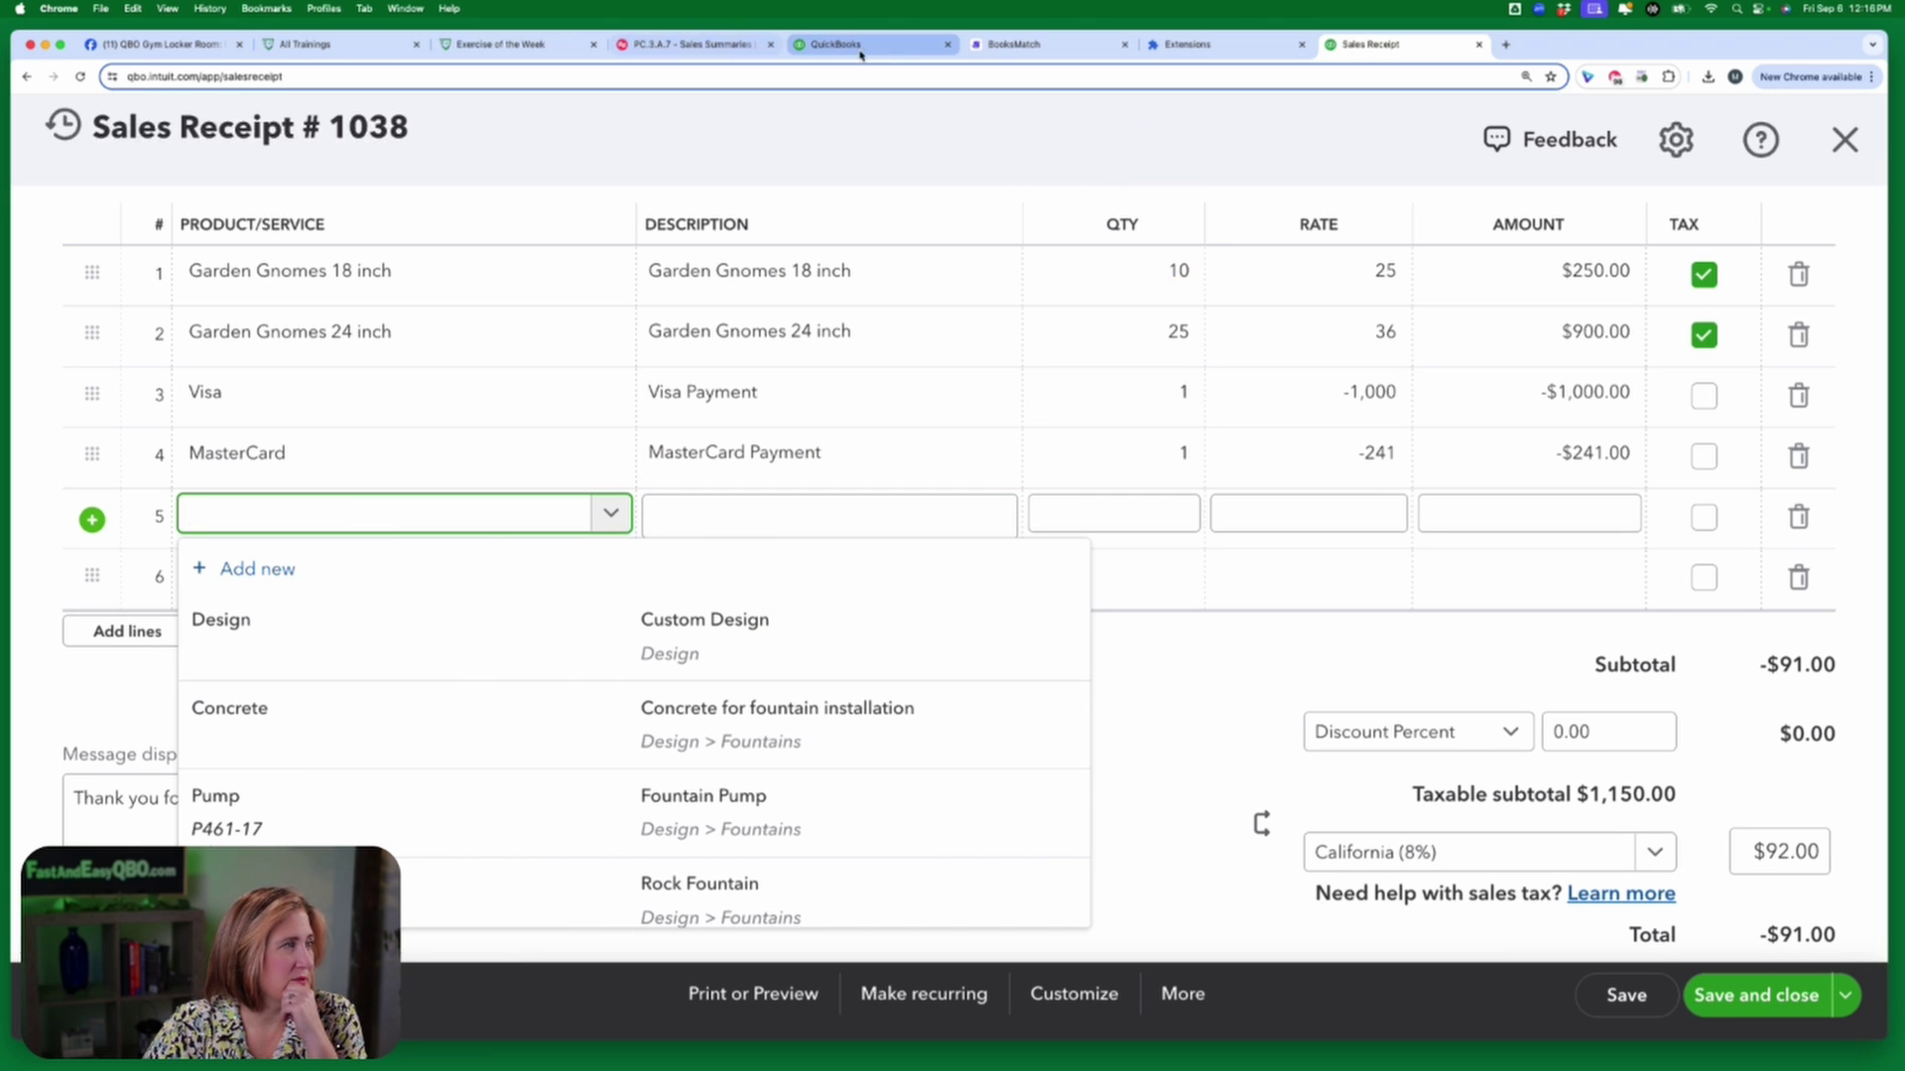
left_click(715, 47)
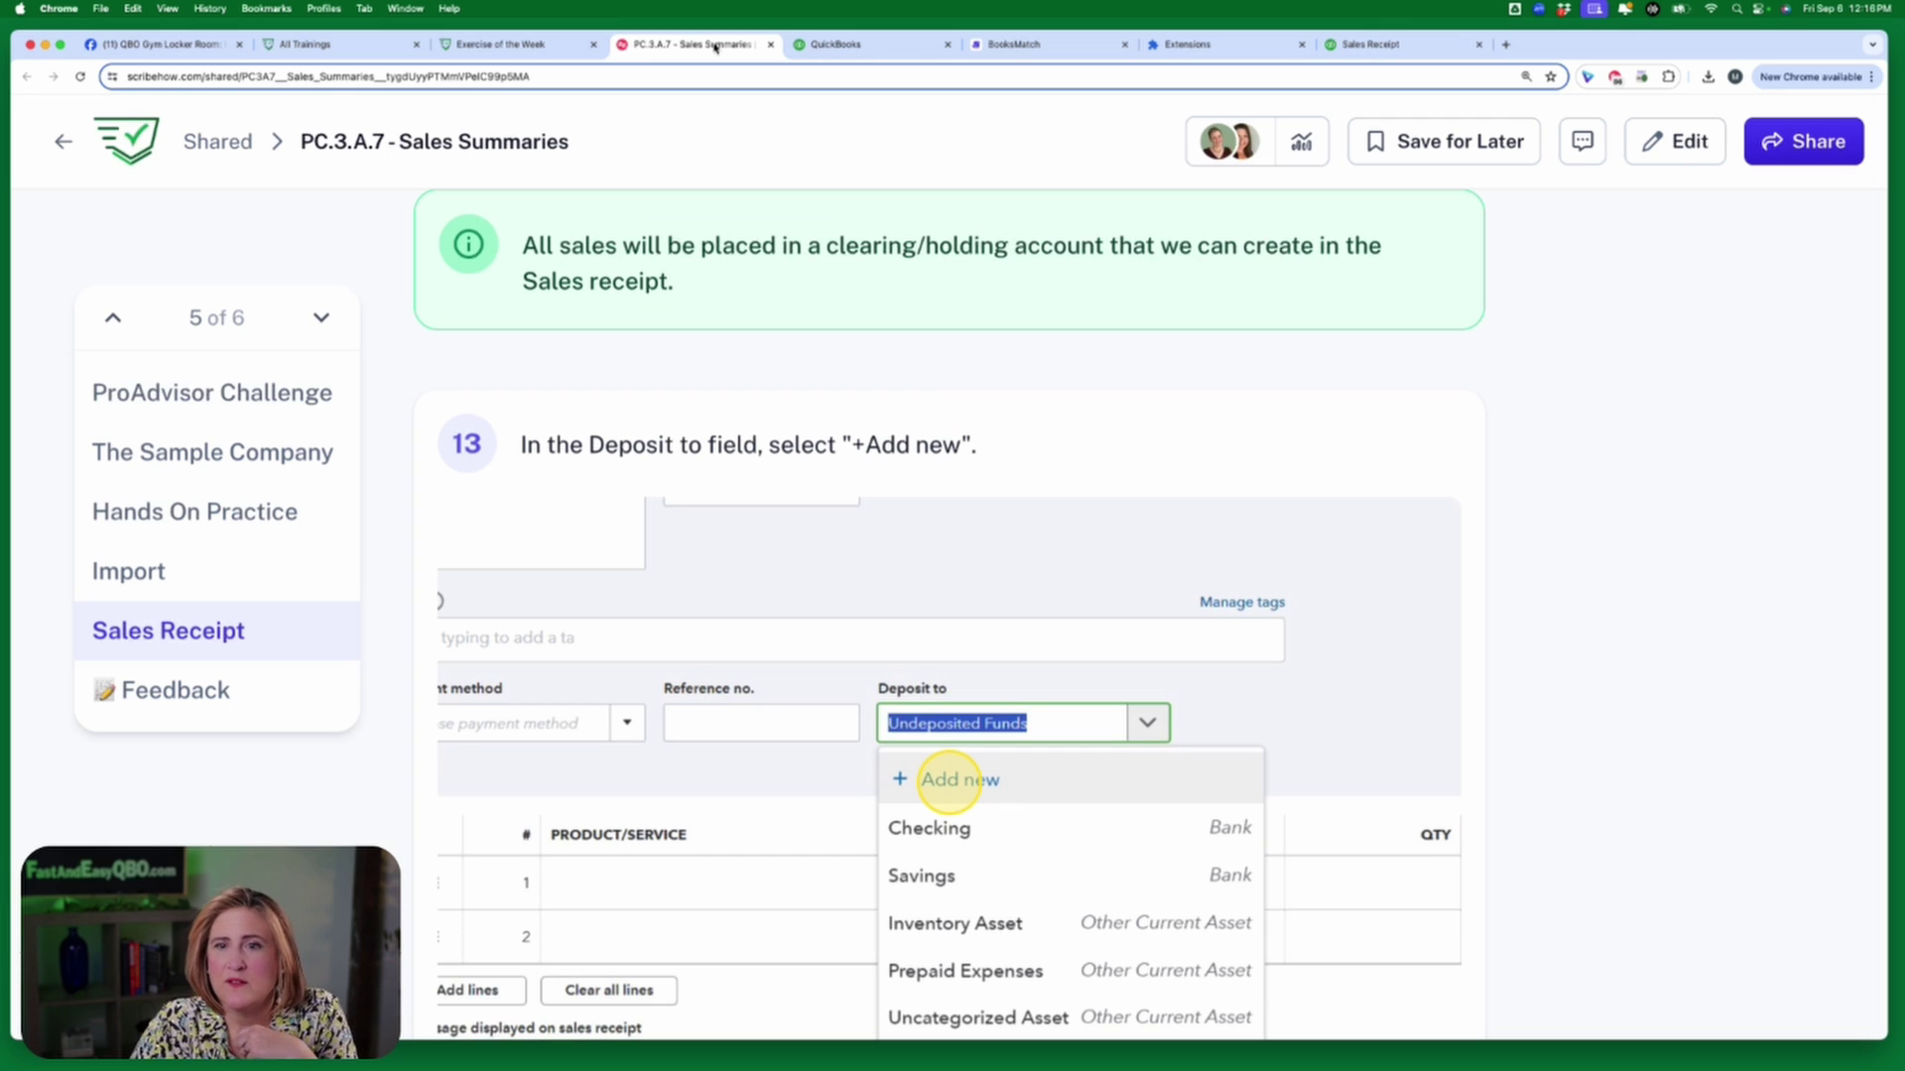
left_click(1263, 147)
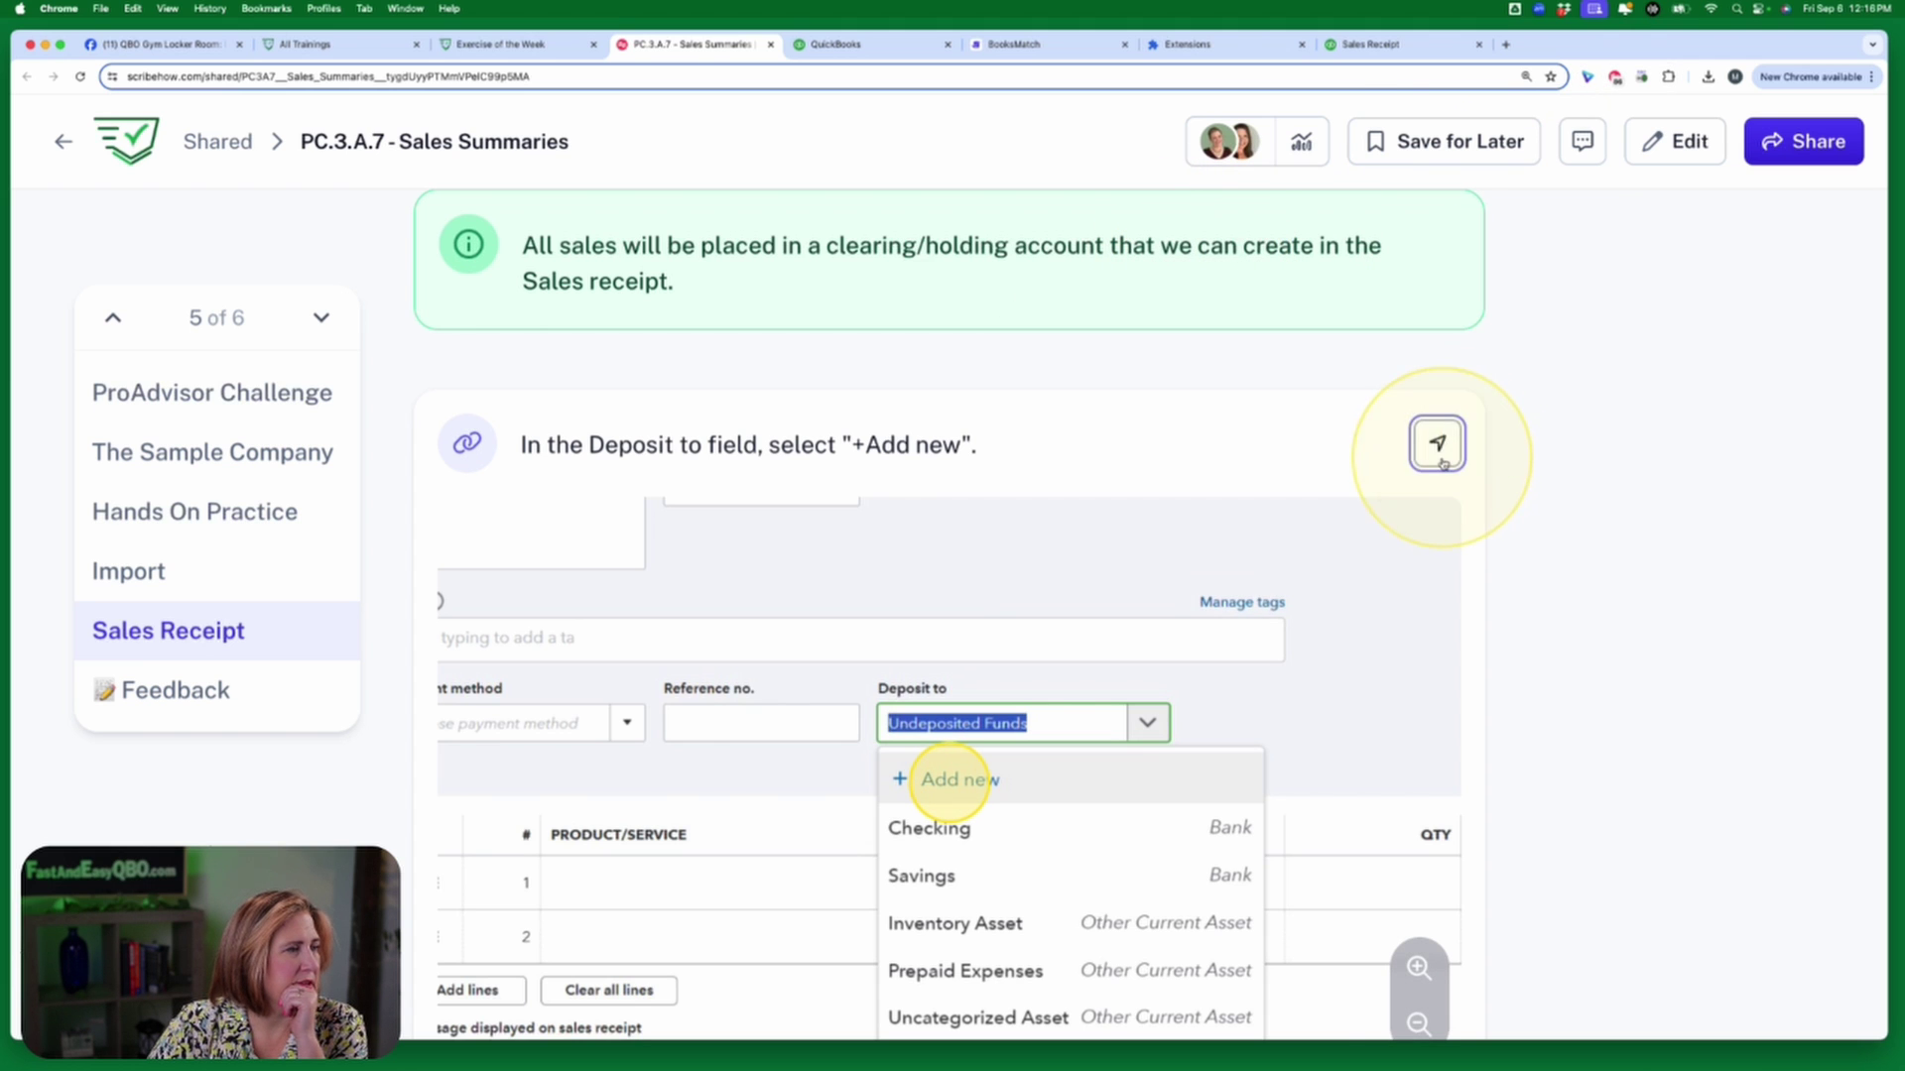
left_click(1437, 443)
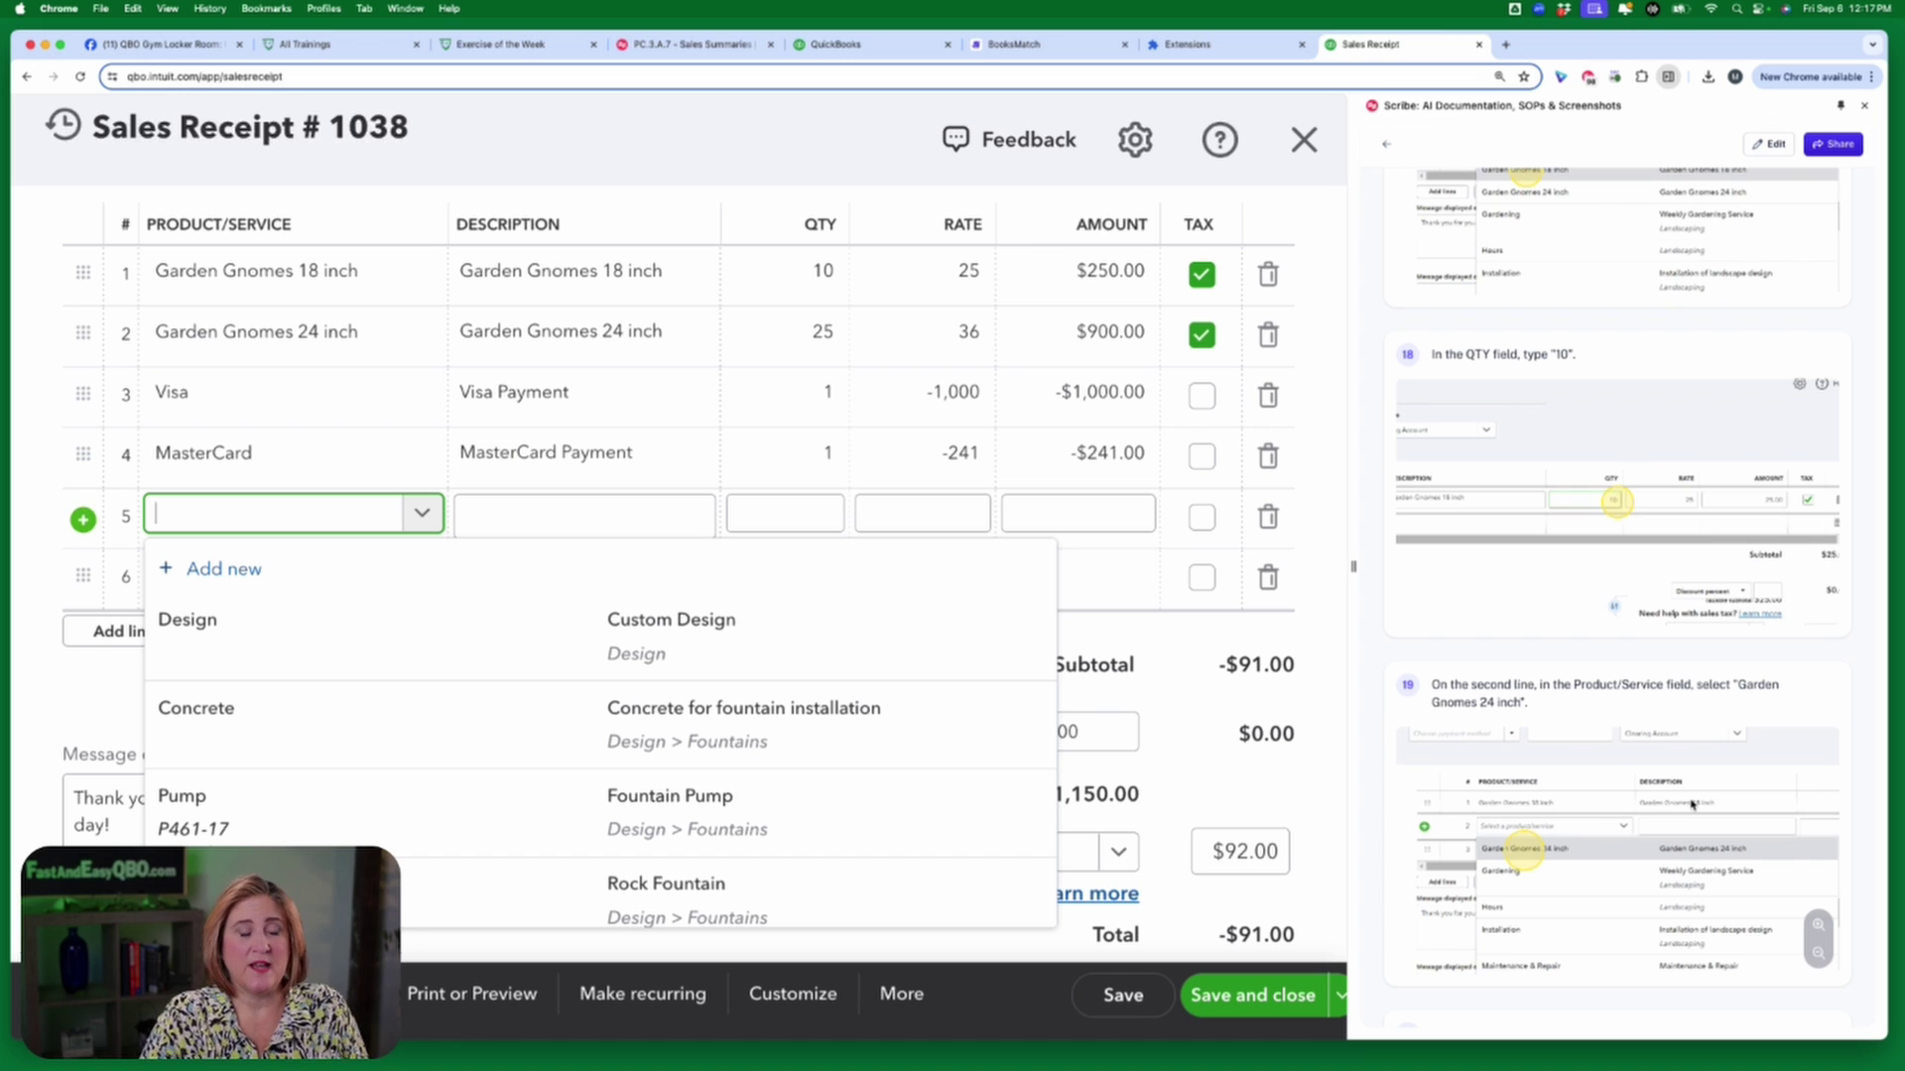
Read the side guide from the Garden Gnomes lines through the MasterCard amount and Over/Short note to step 25.
scroll(1652, 823, "down", 8)
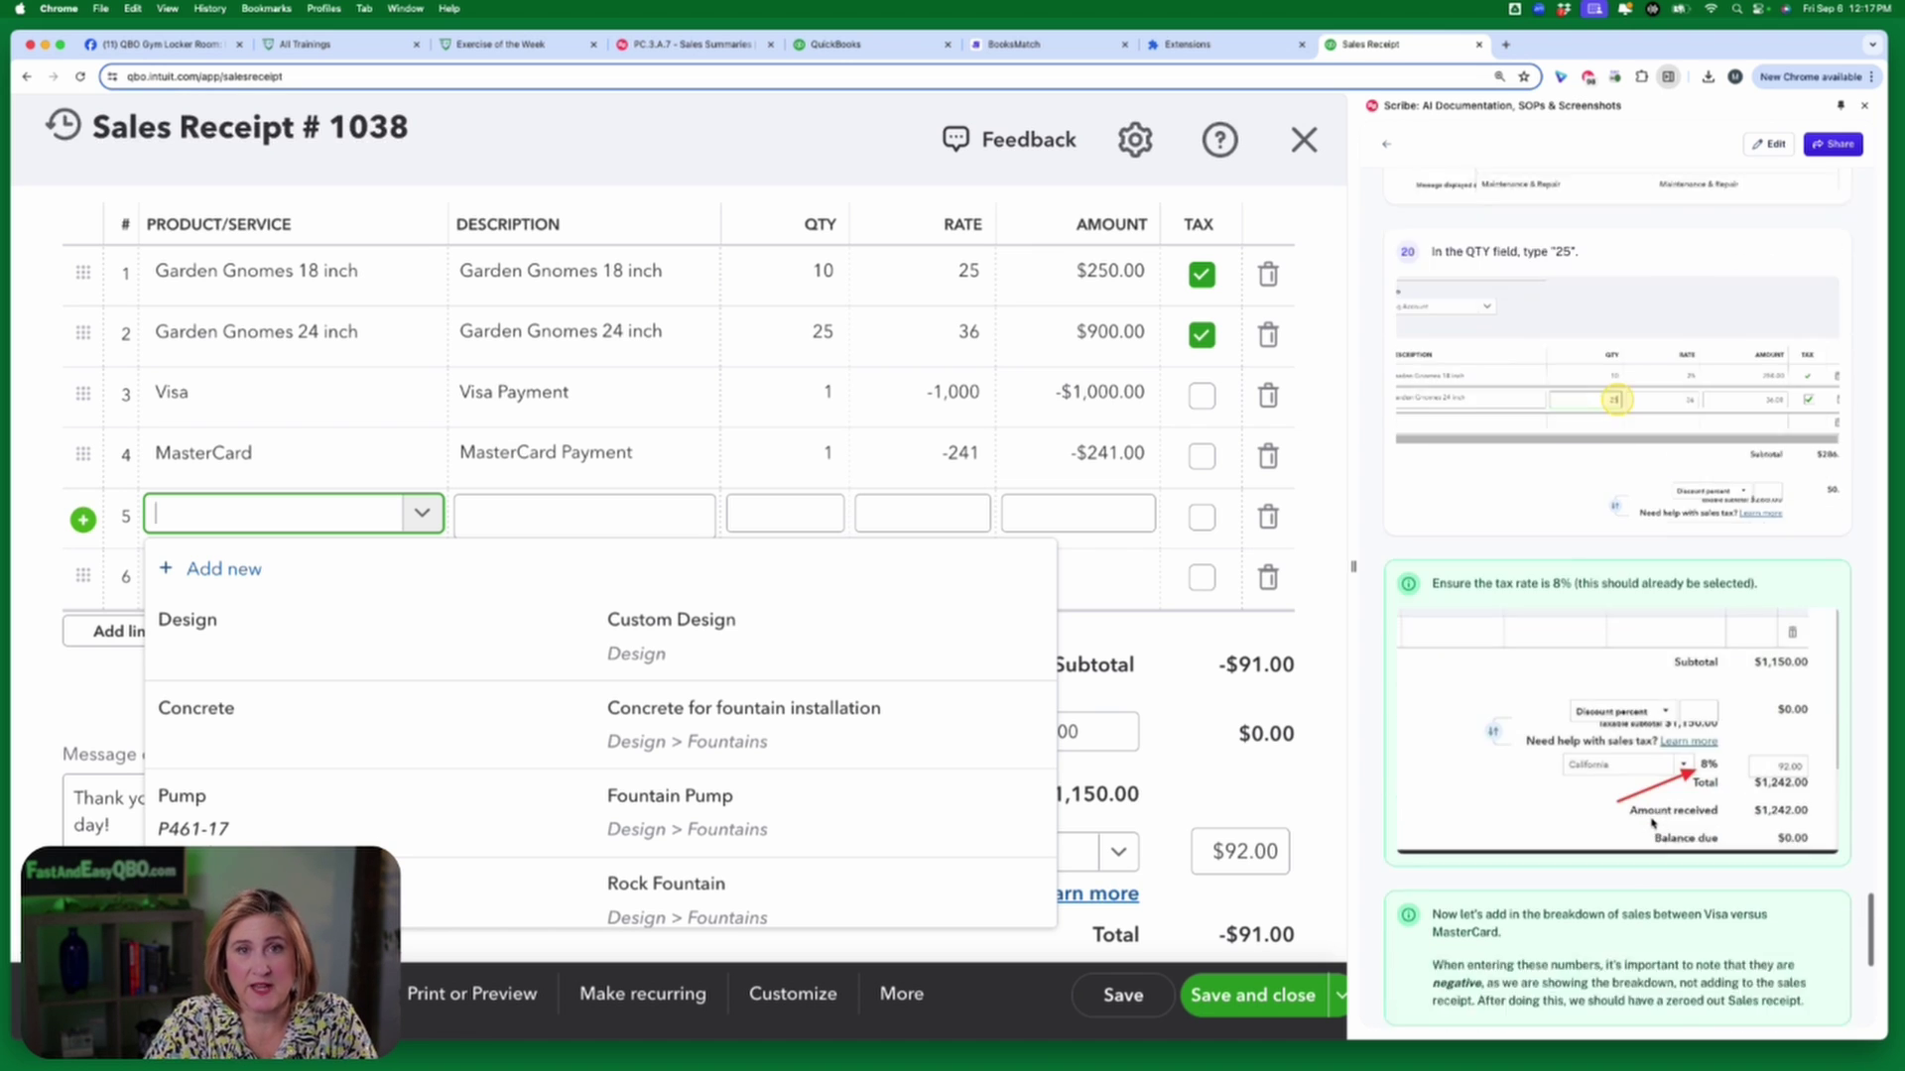
scroll(1652, 824, "down", 15)
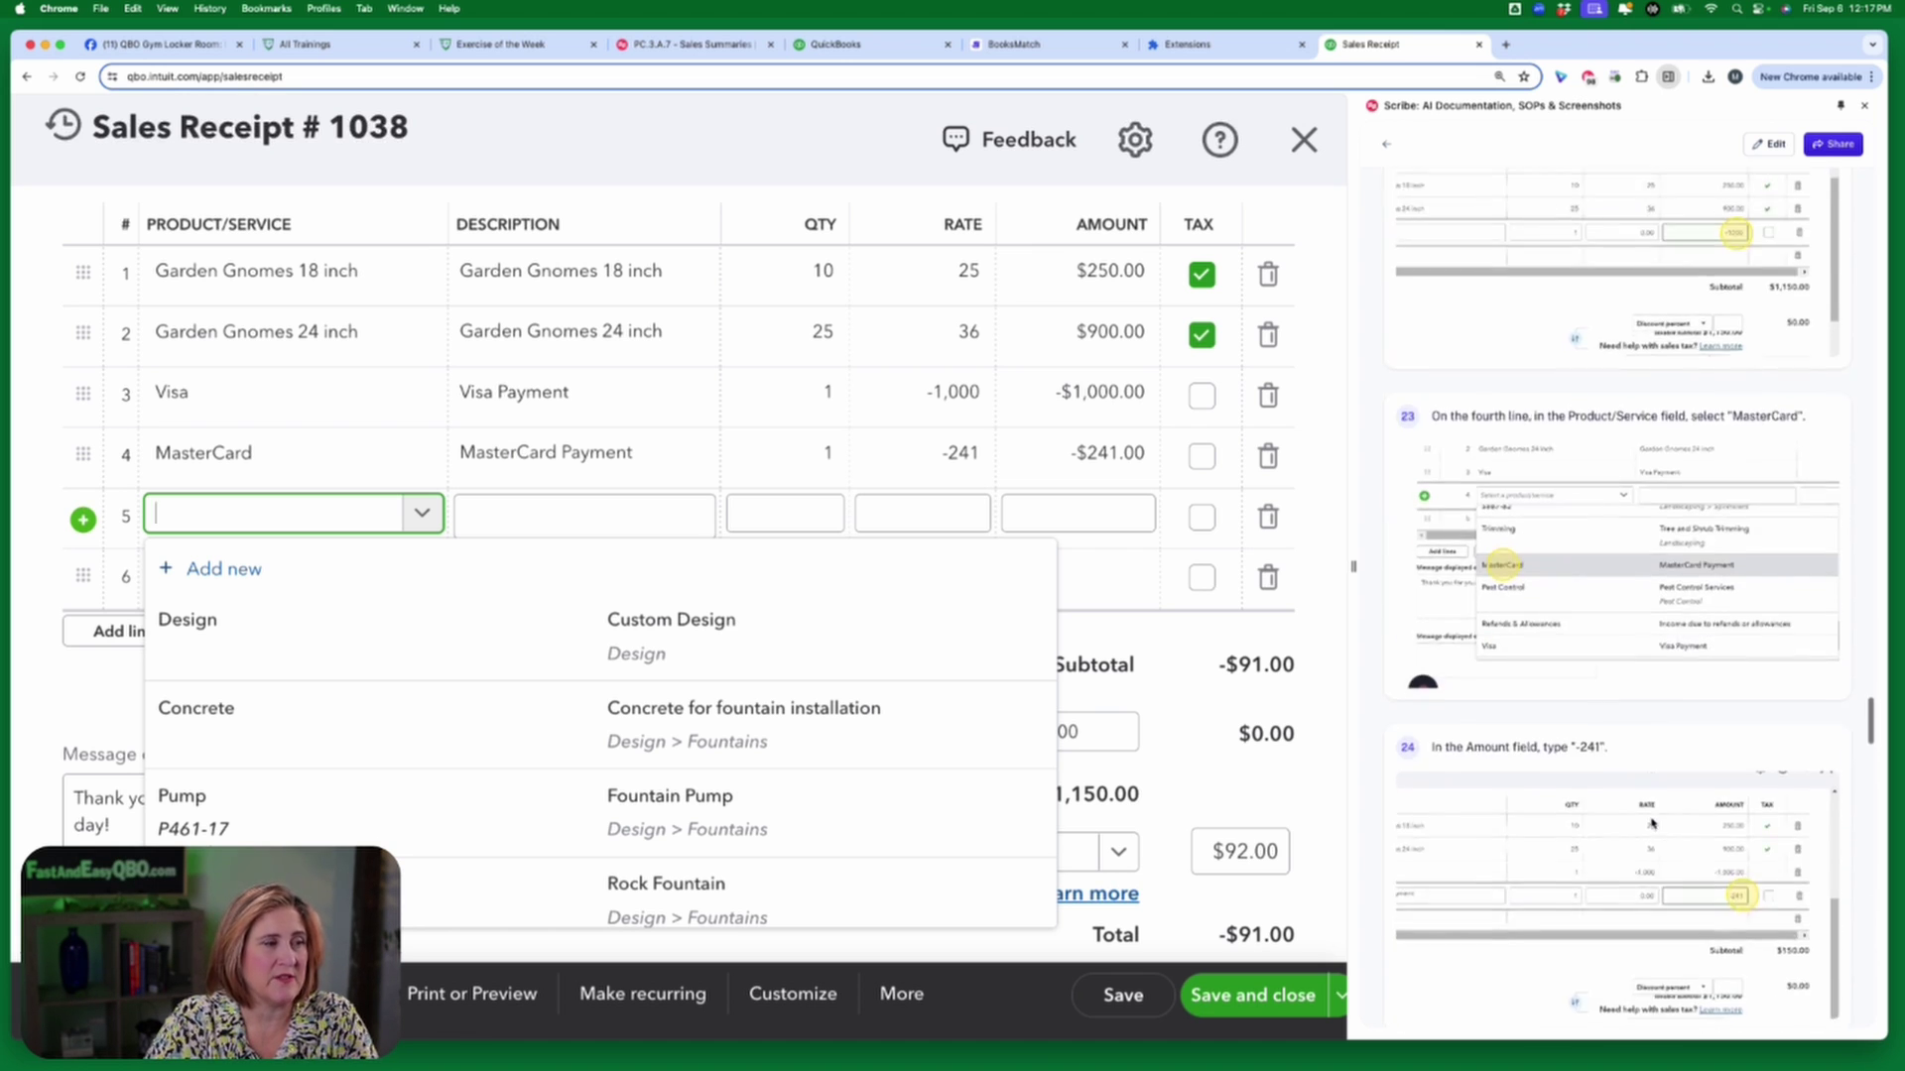
scroll(1652, 824, "down", 10)
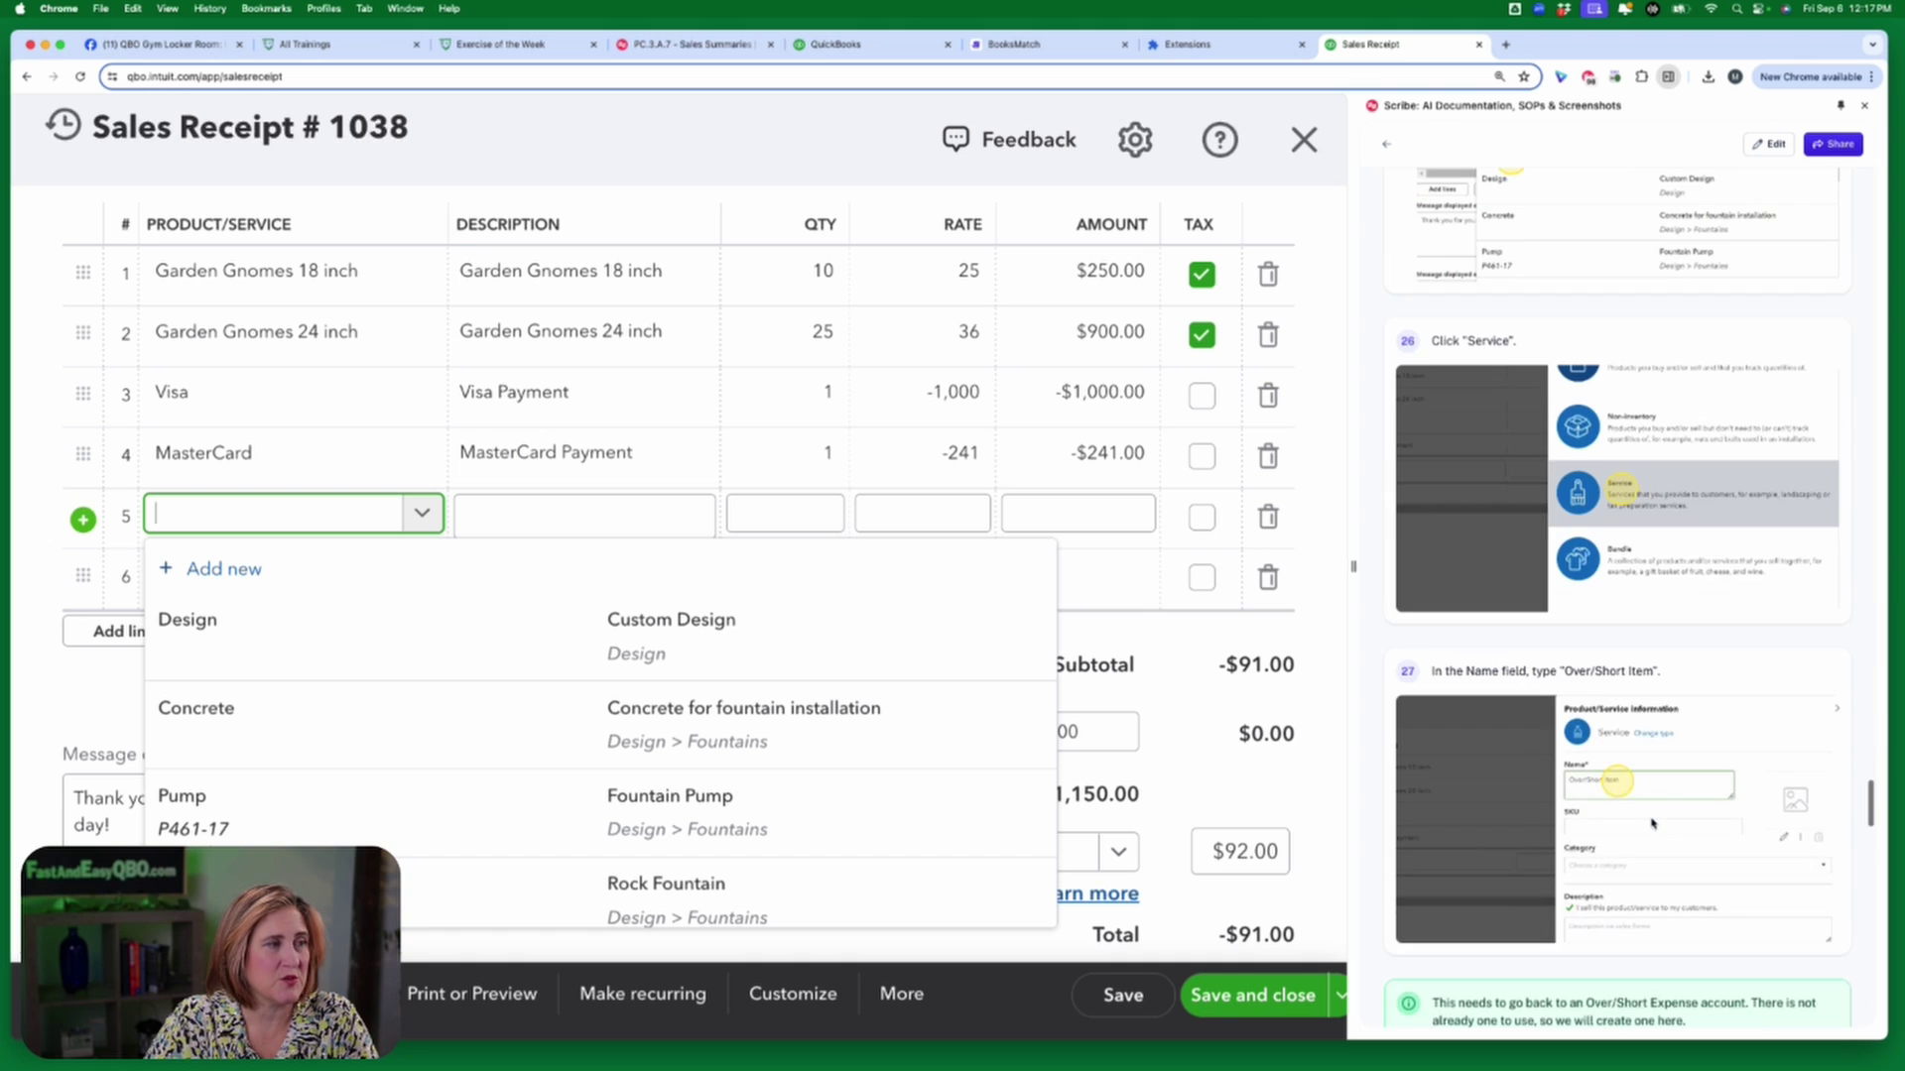
scroll(1651, 824, "up", 8)
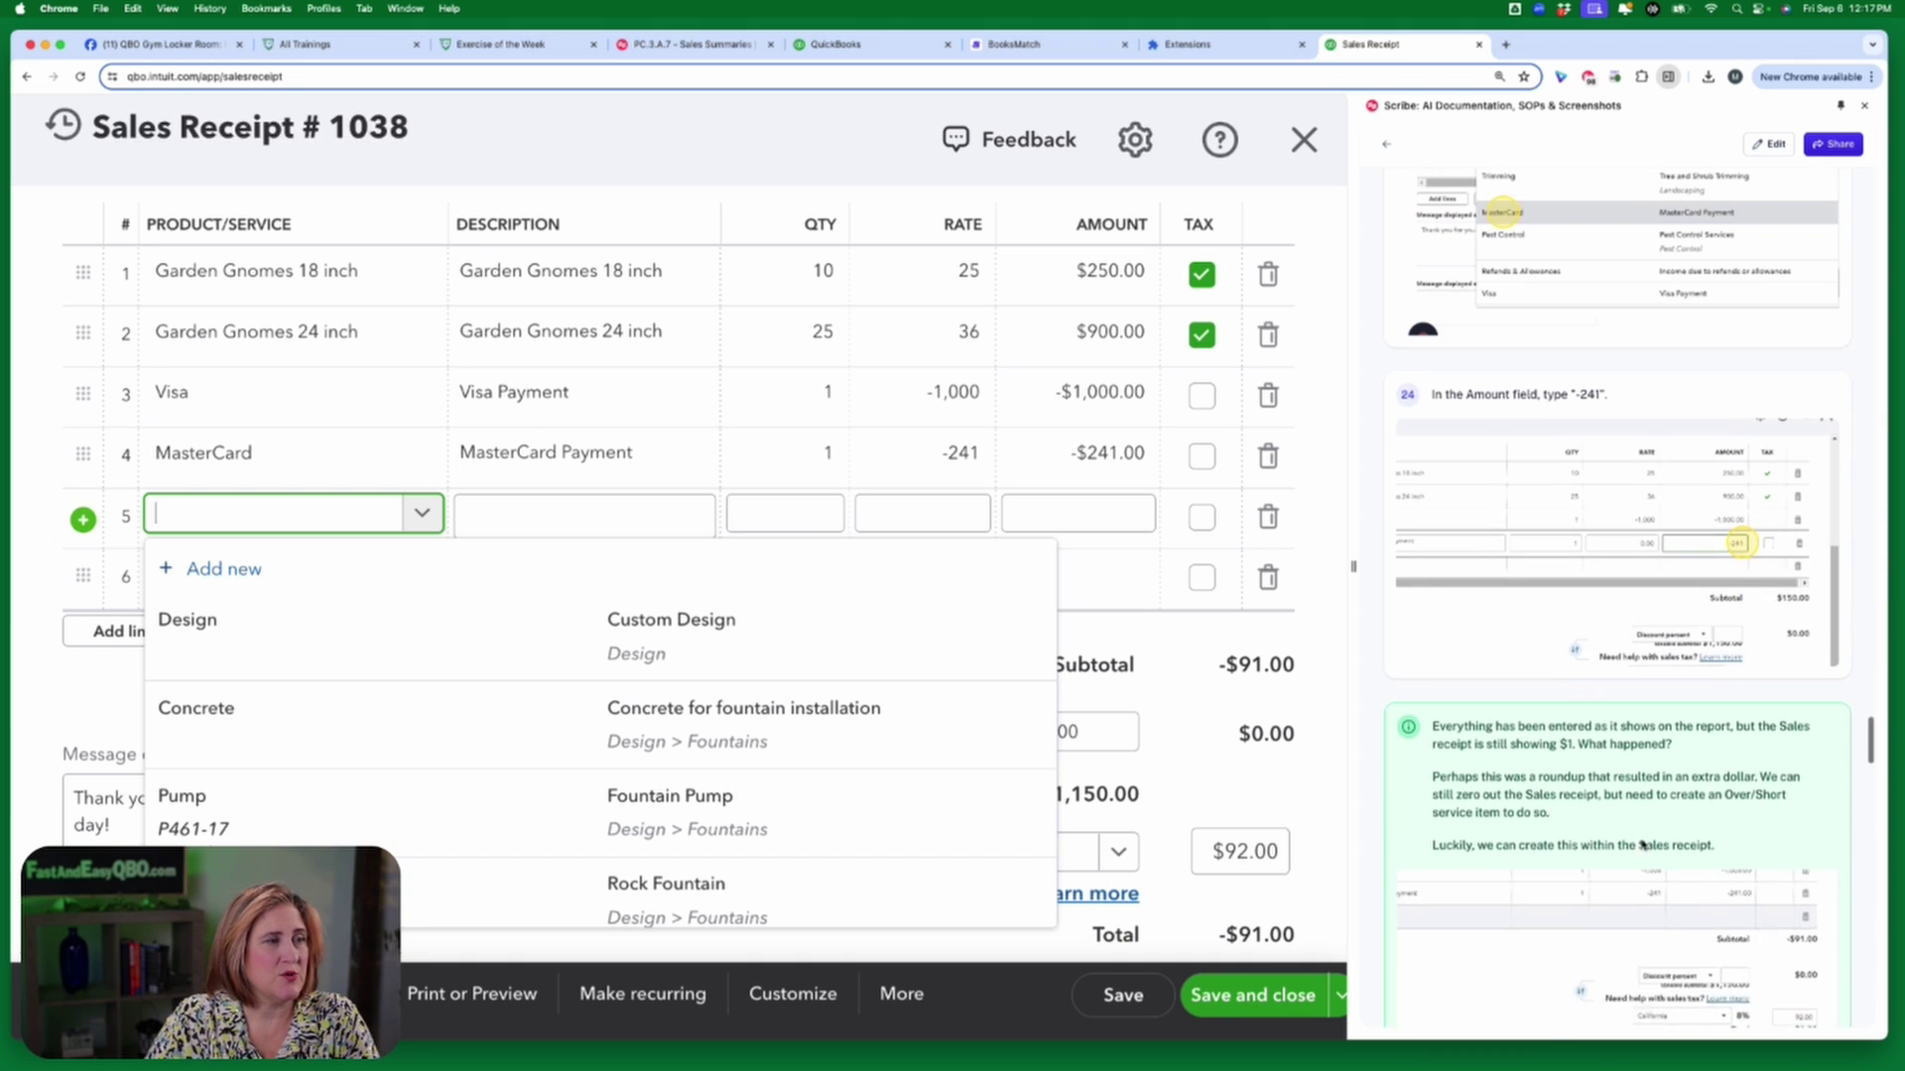
scroll(1642, 844, "up", 1)
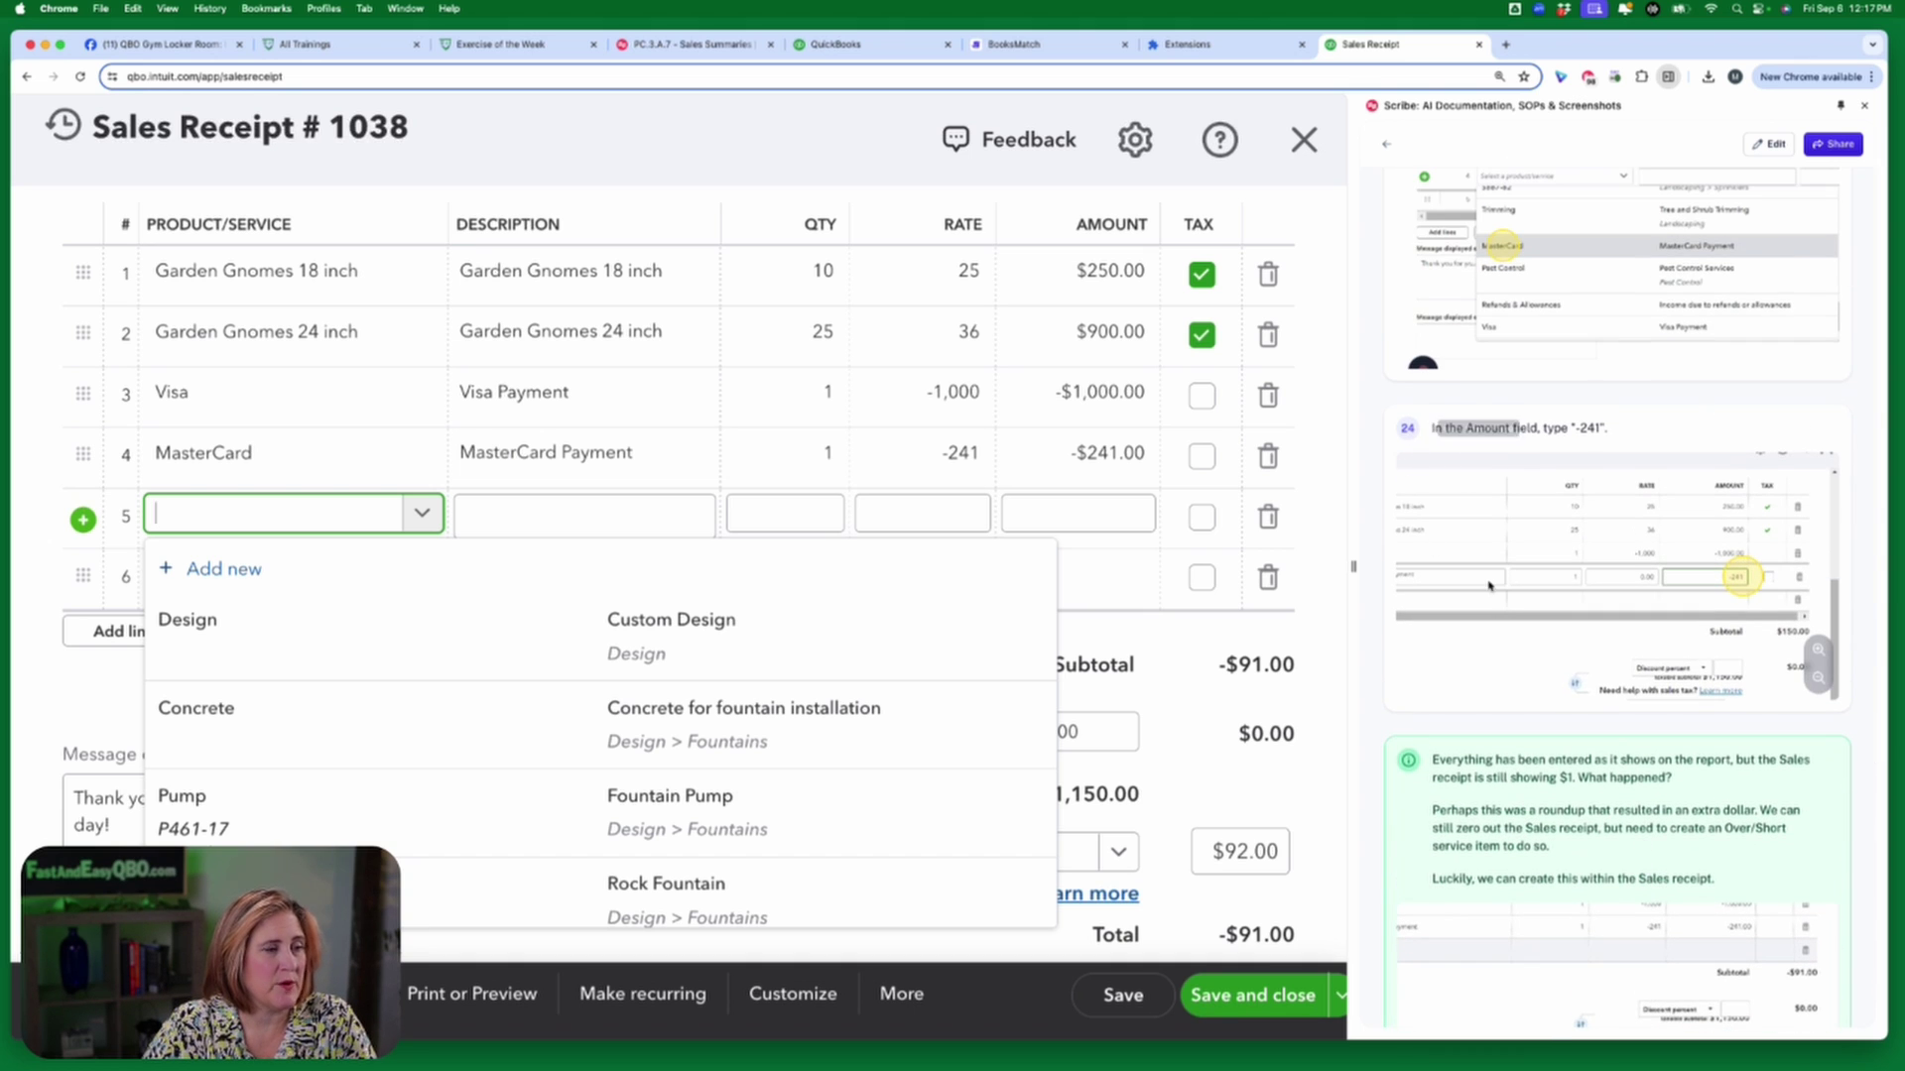
scroll(1515, 585, "down", 4)
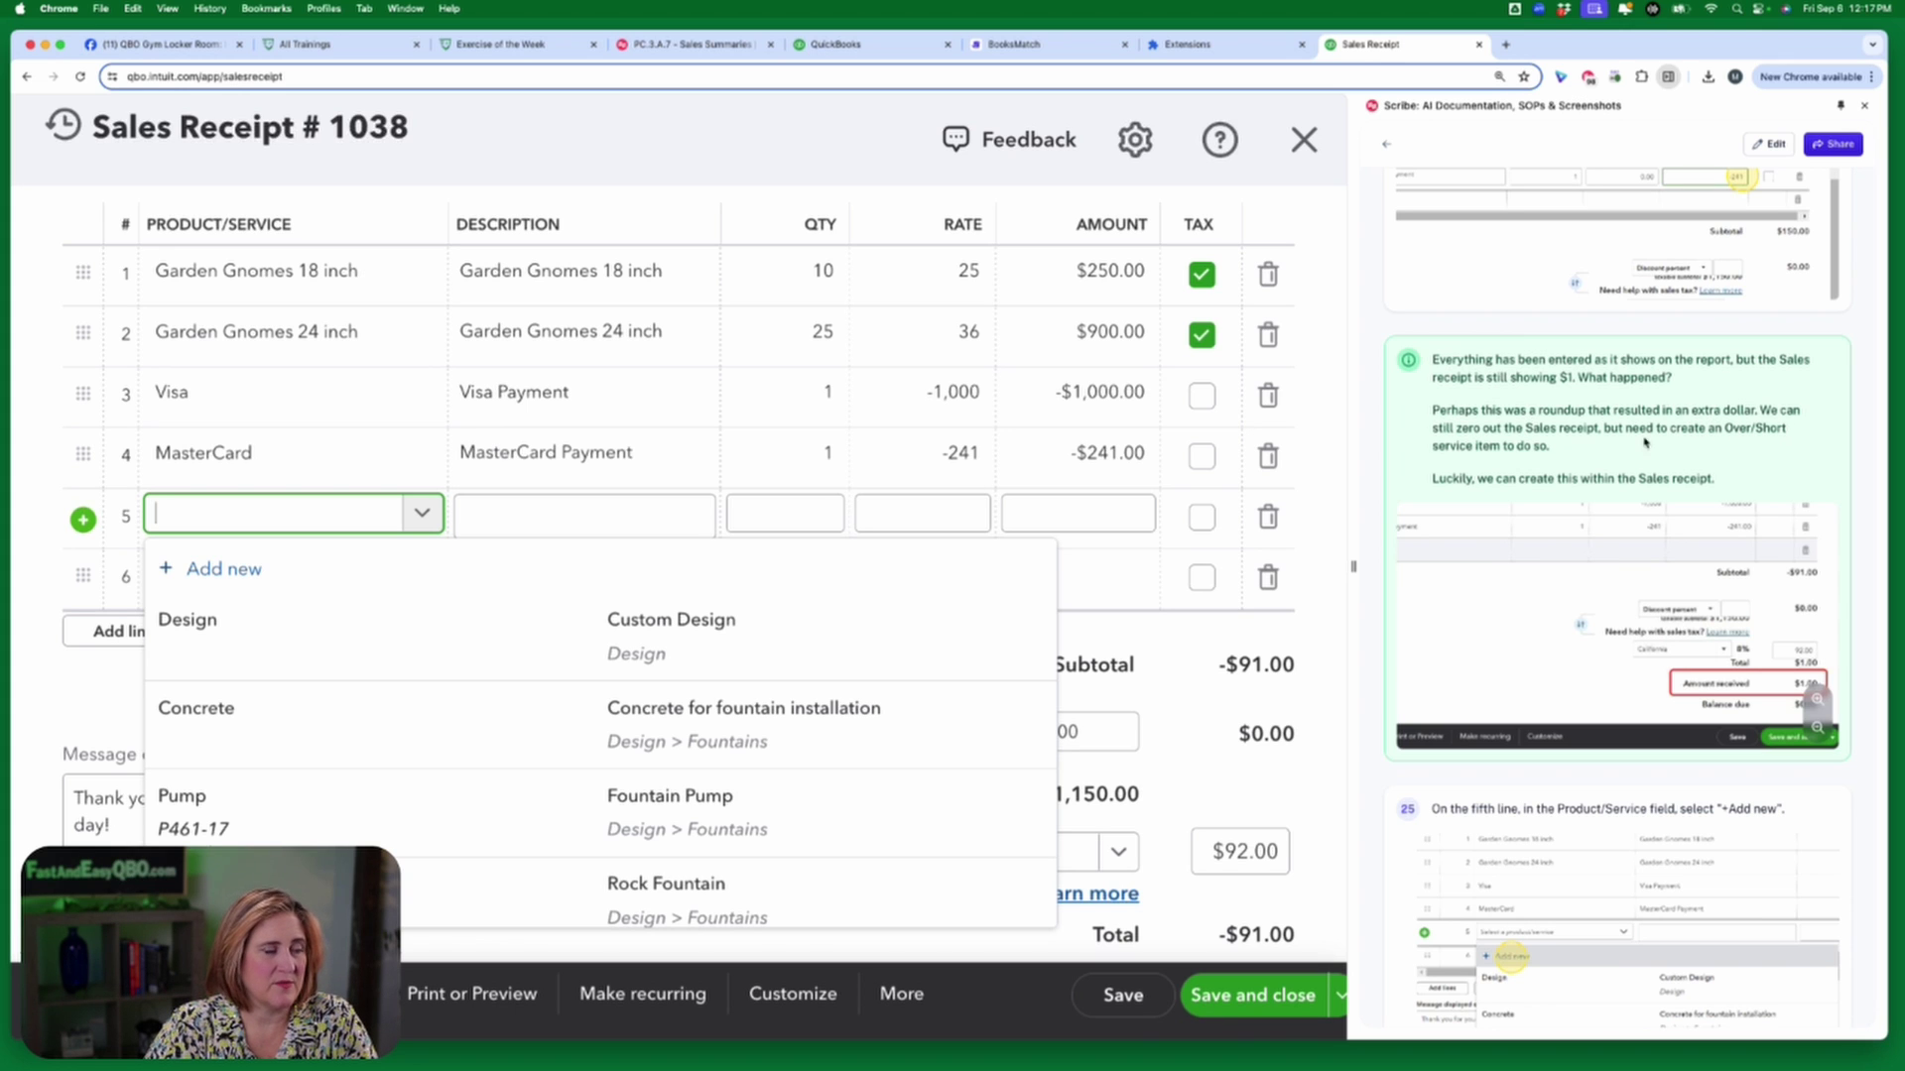
scroll(1694, 445, "down", 2)
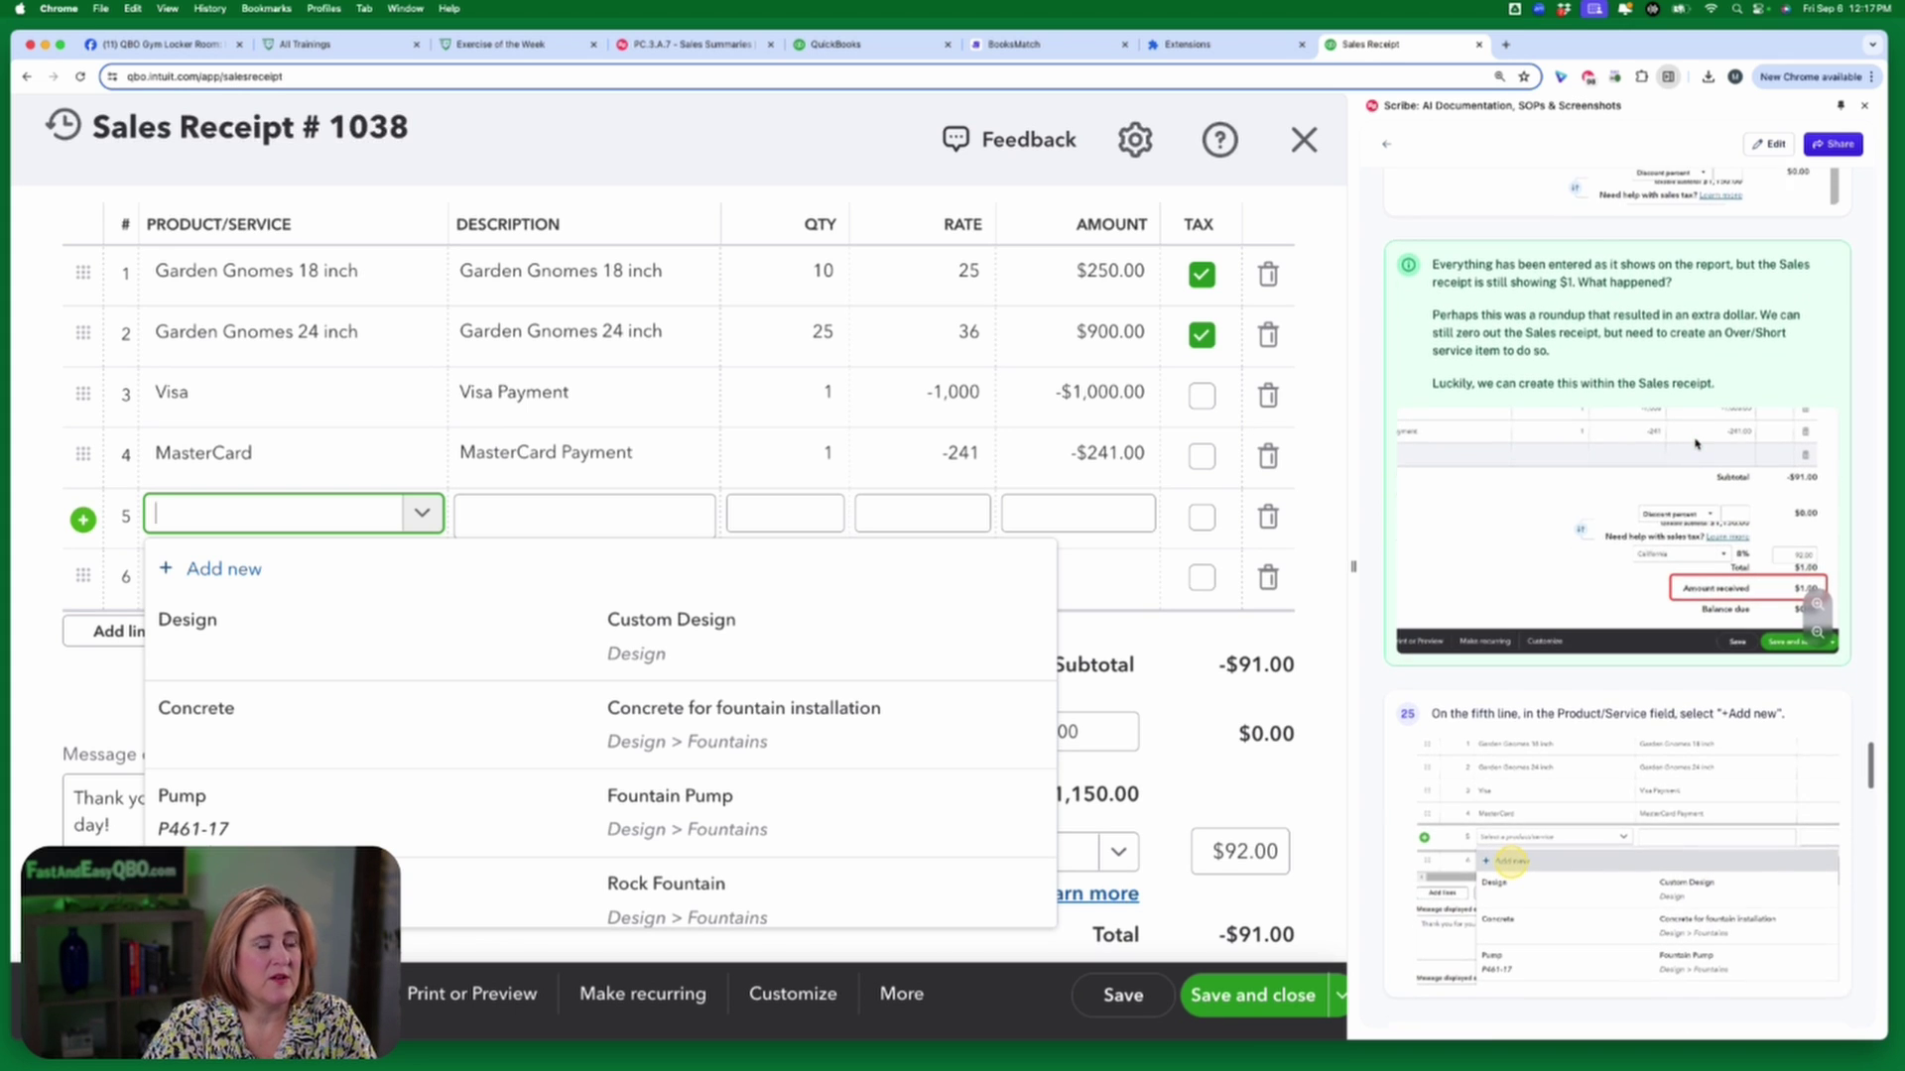
scroll(1694, 444, "down", 2)
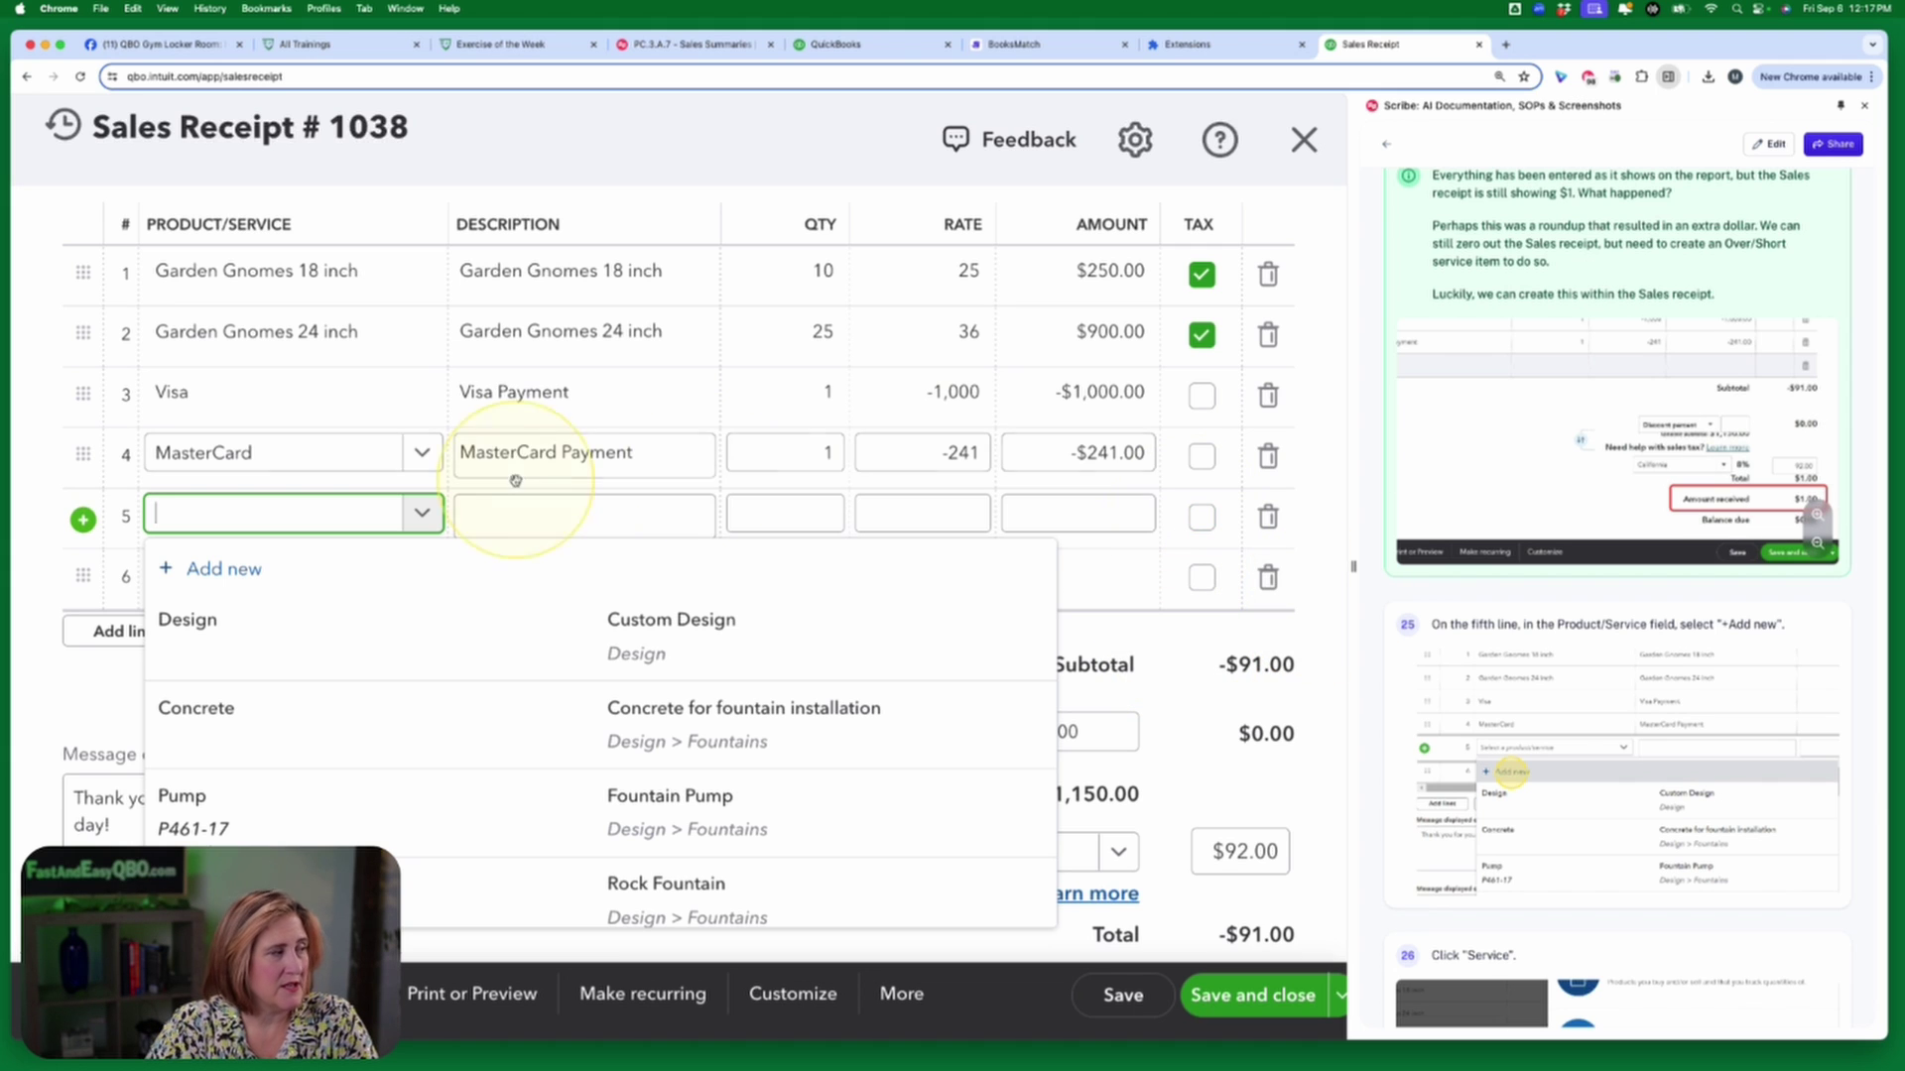
Add a new Service item from the receipt's fifth line and name it "Over/Short item".
left_click(238, 571)
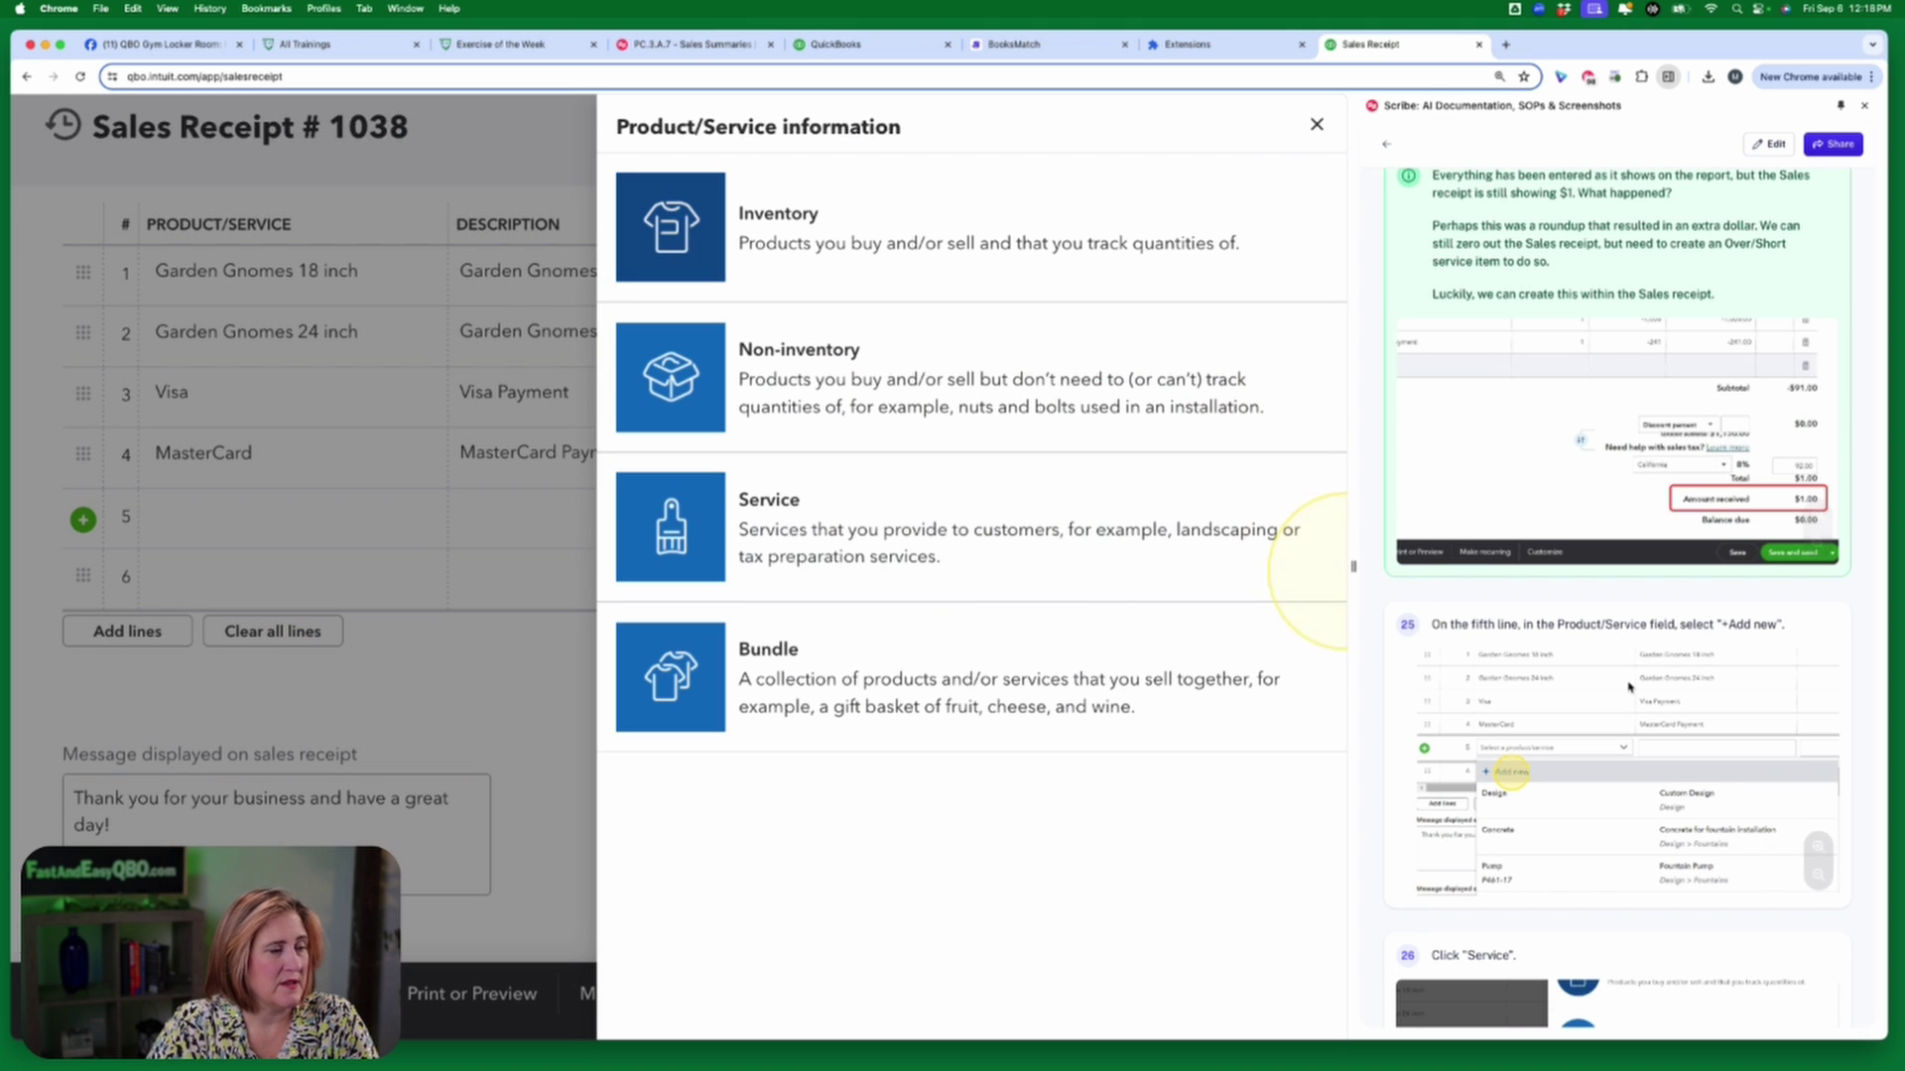
scroll(1399, 593, "down", 8)
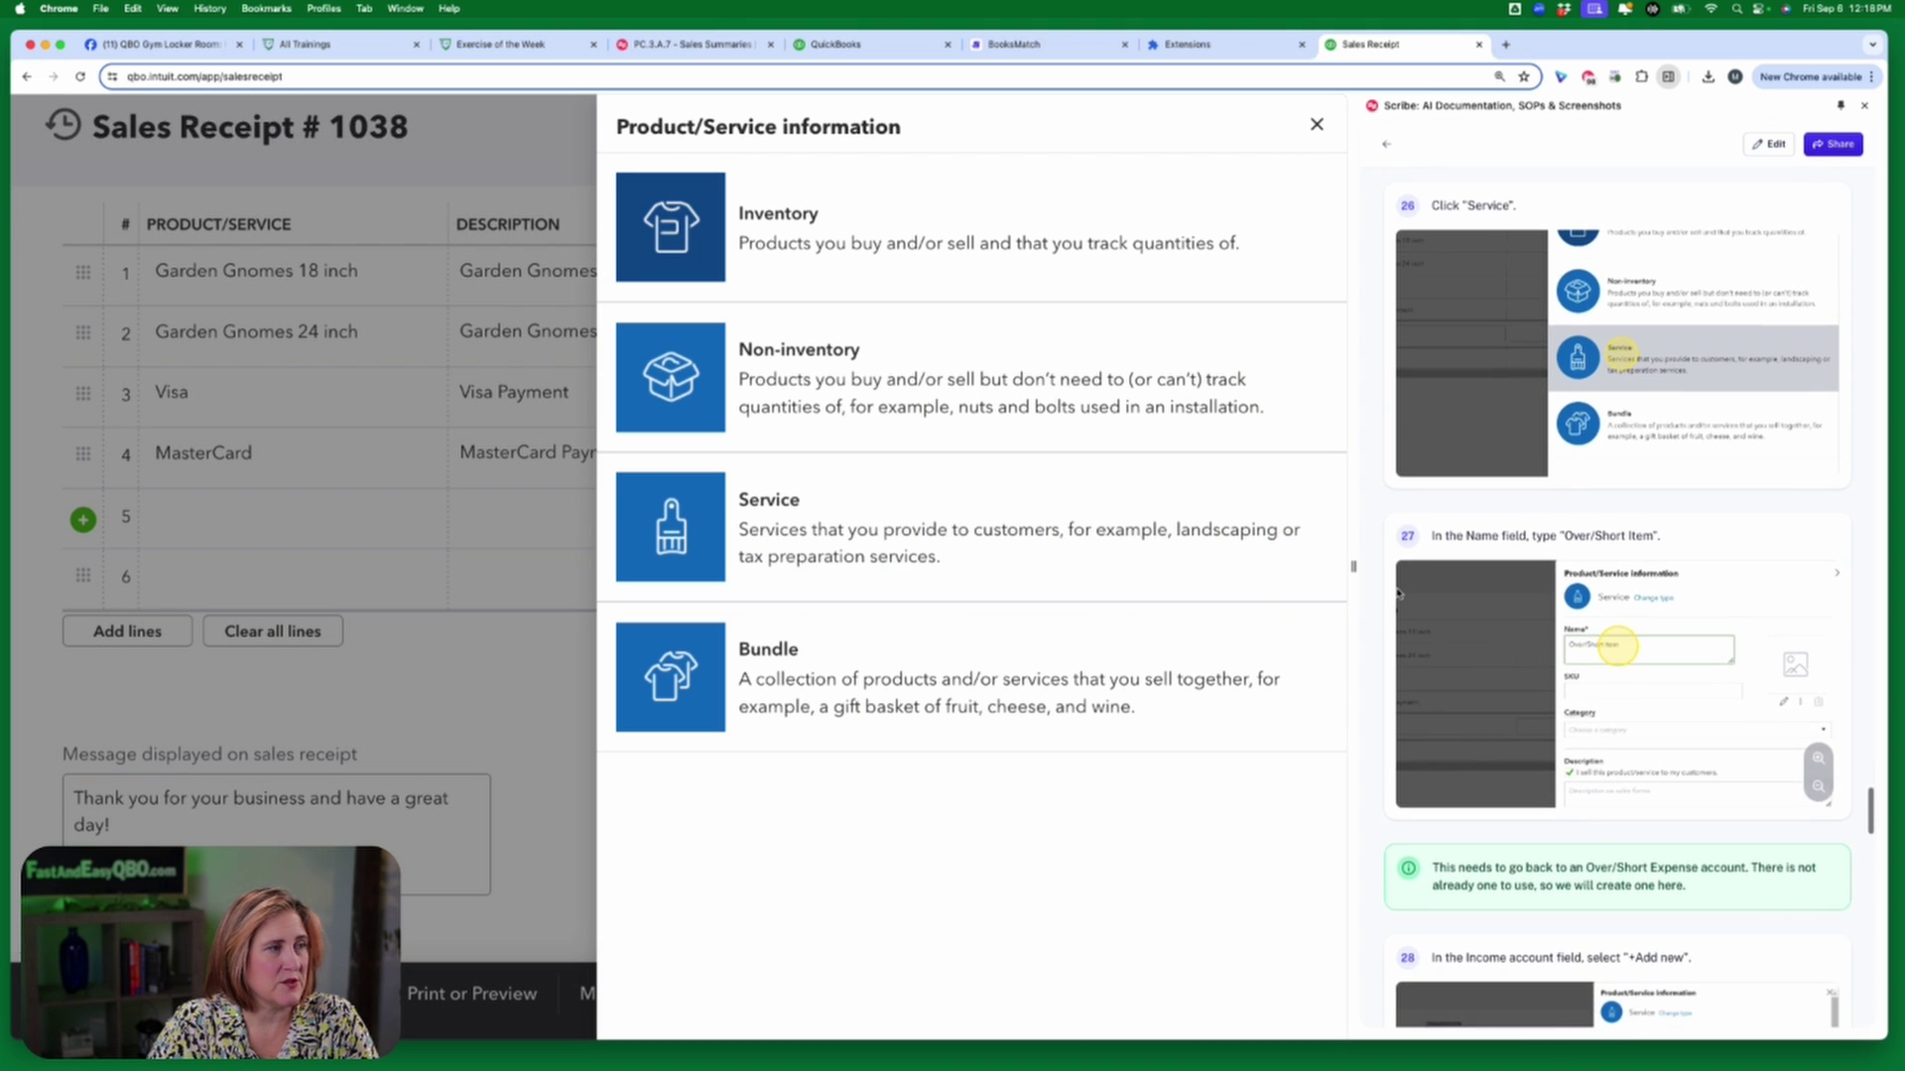
left_click(977, 511)
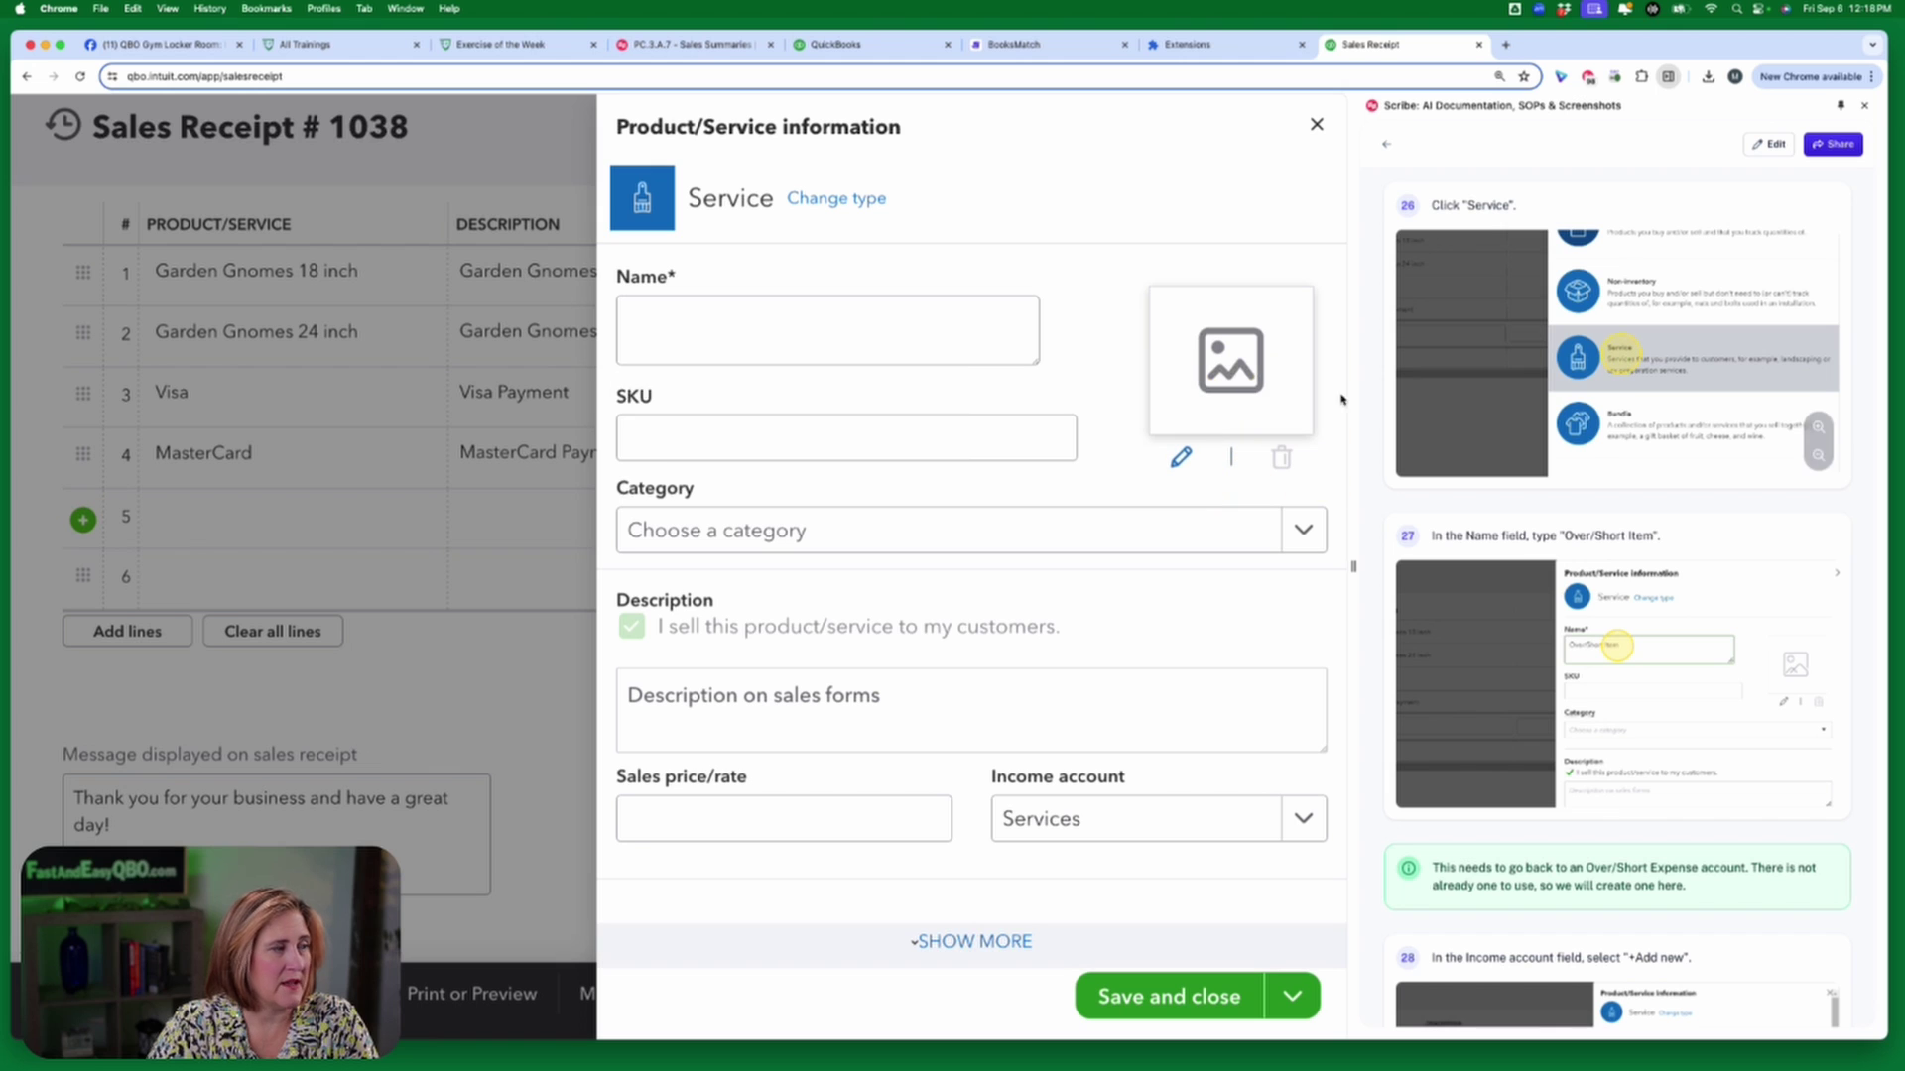
left_click(767, 315)
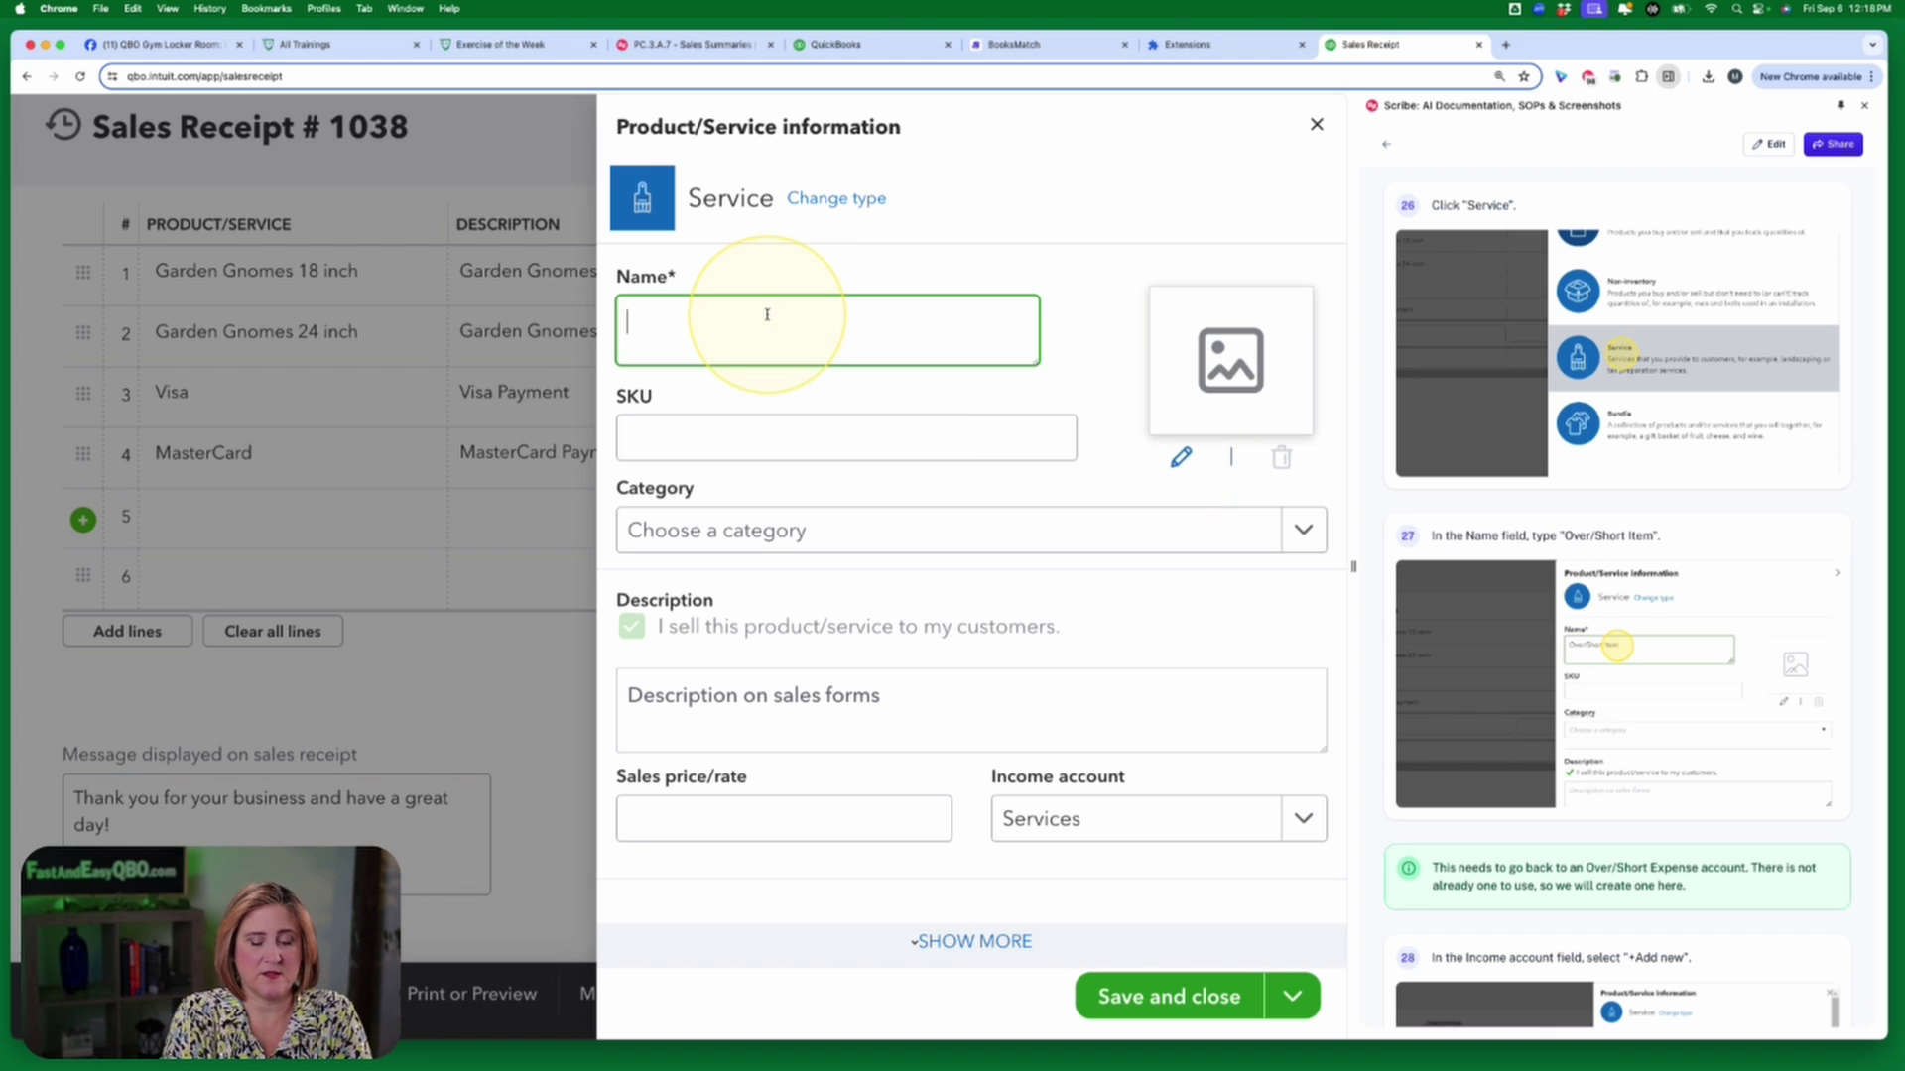
type("Over/")
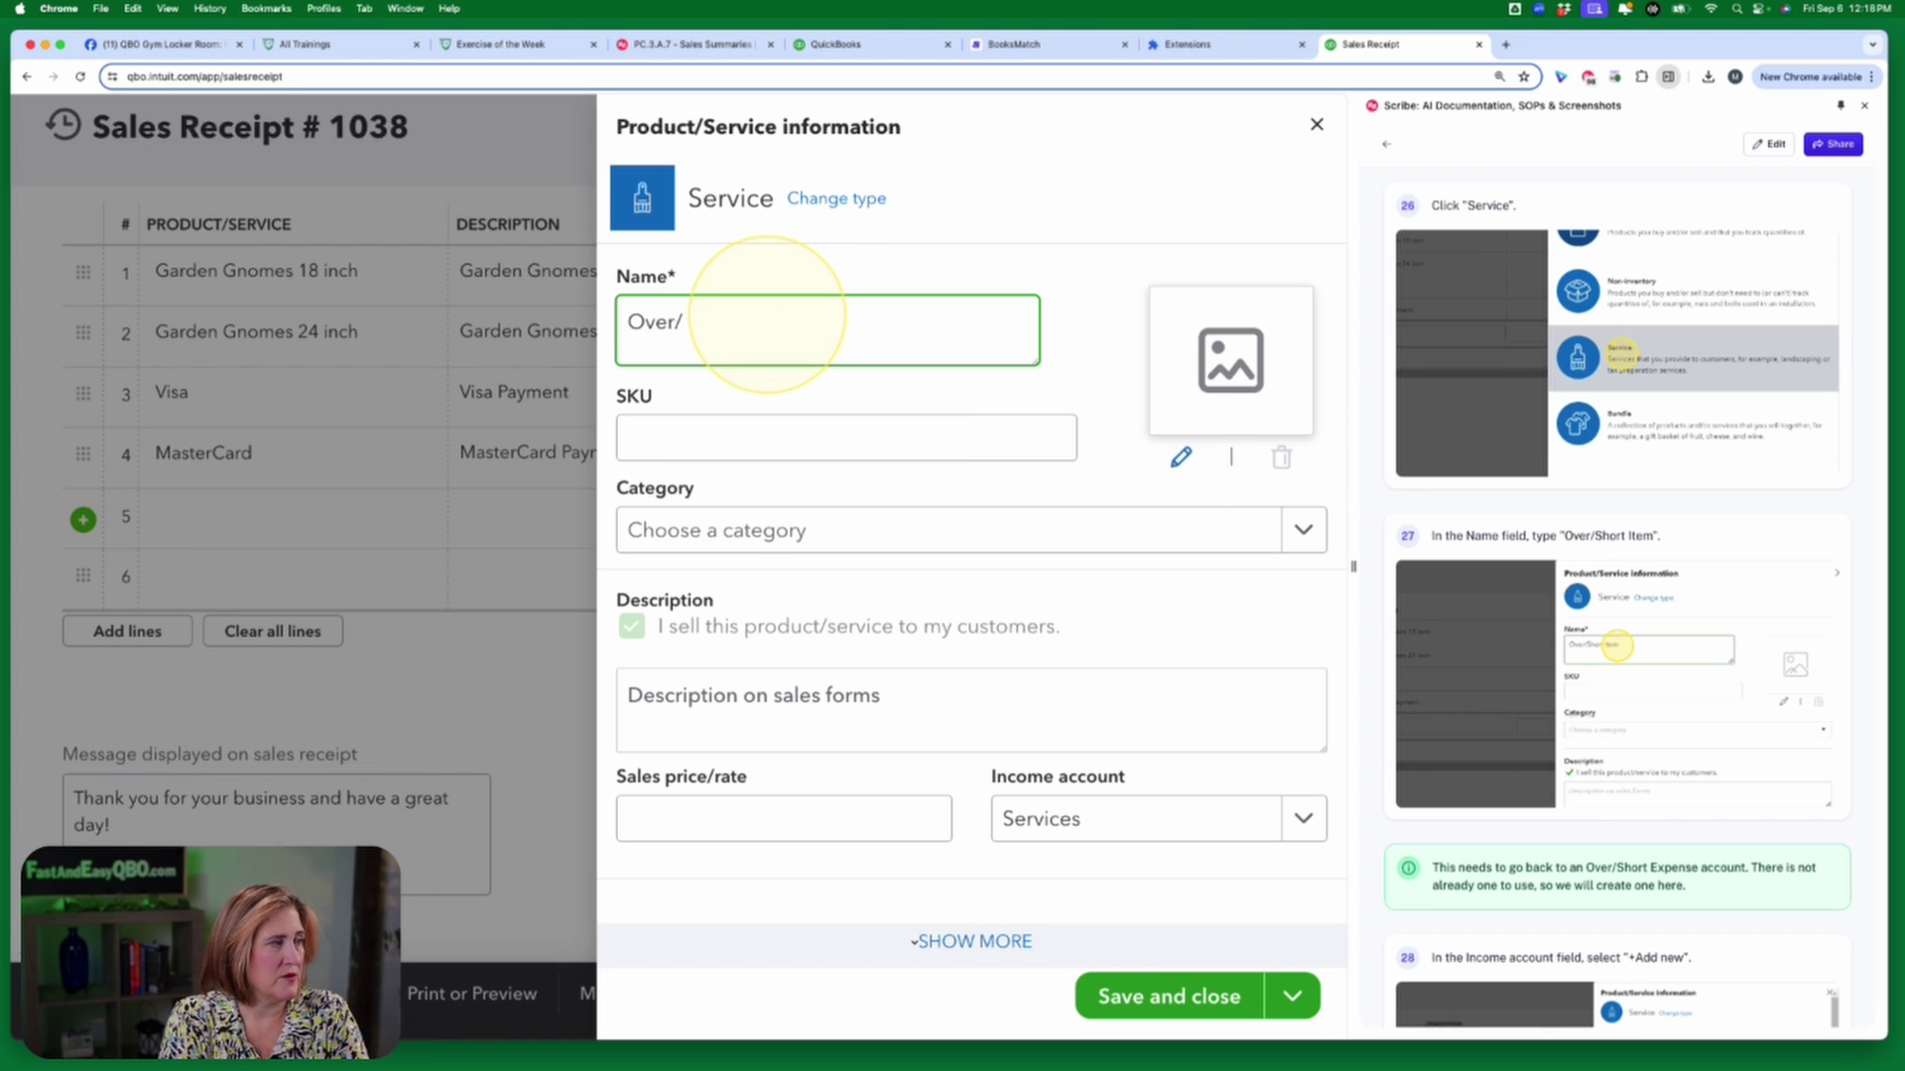
type("sShort item")
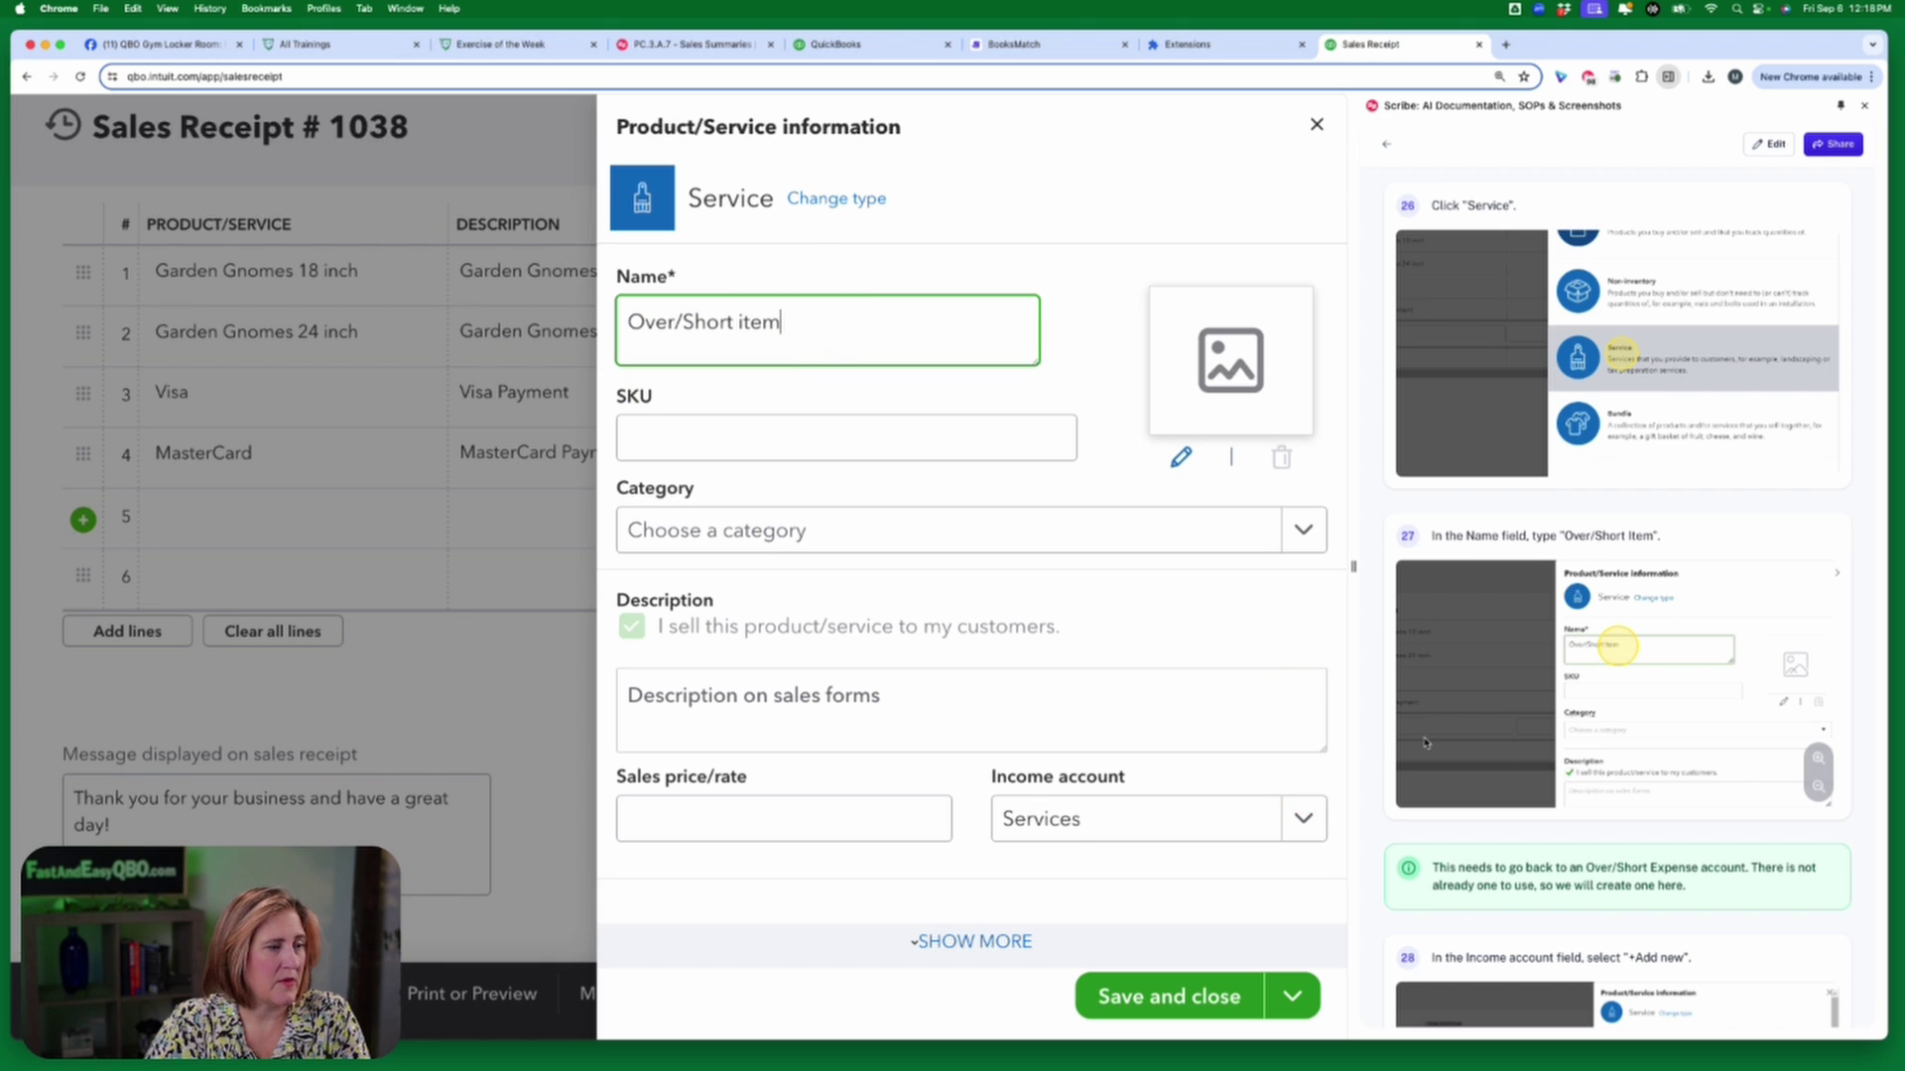
Start a new account for the Over/Short item's income account, following guide step 28.
scroll(1425, 742, "down", 2)
scroll(1425, 742, "down", 5)
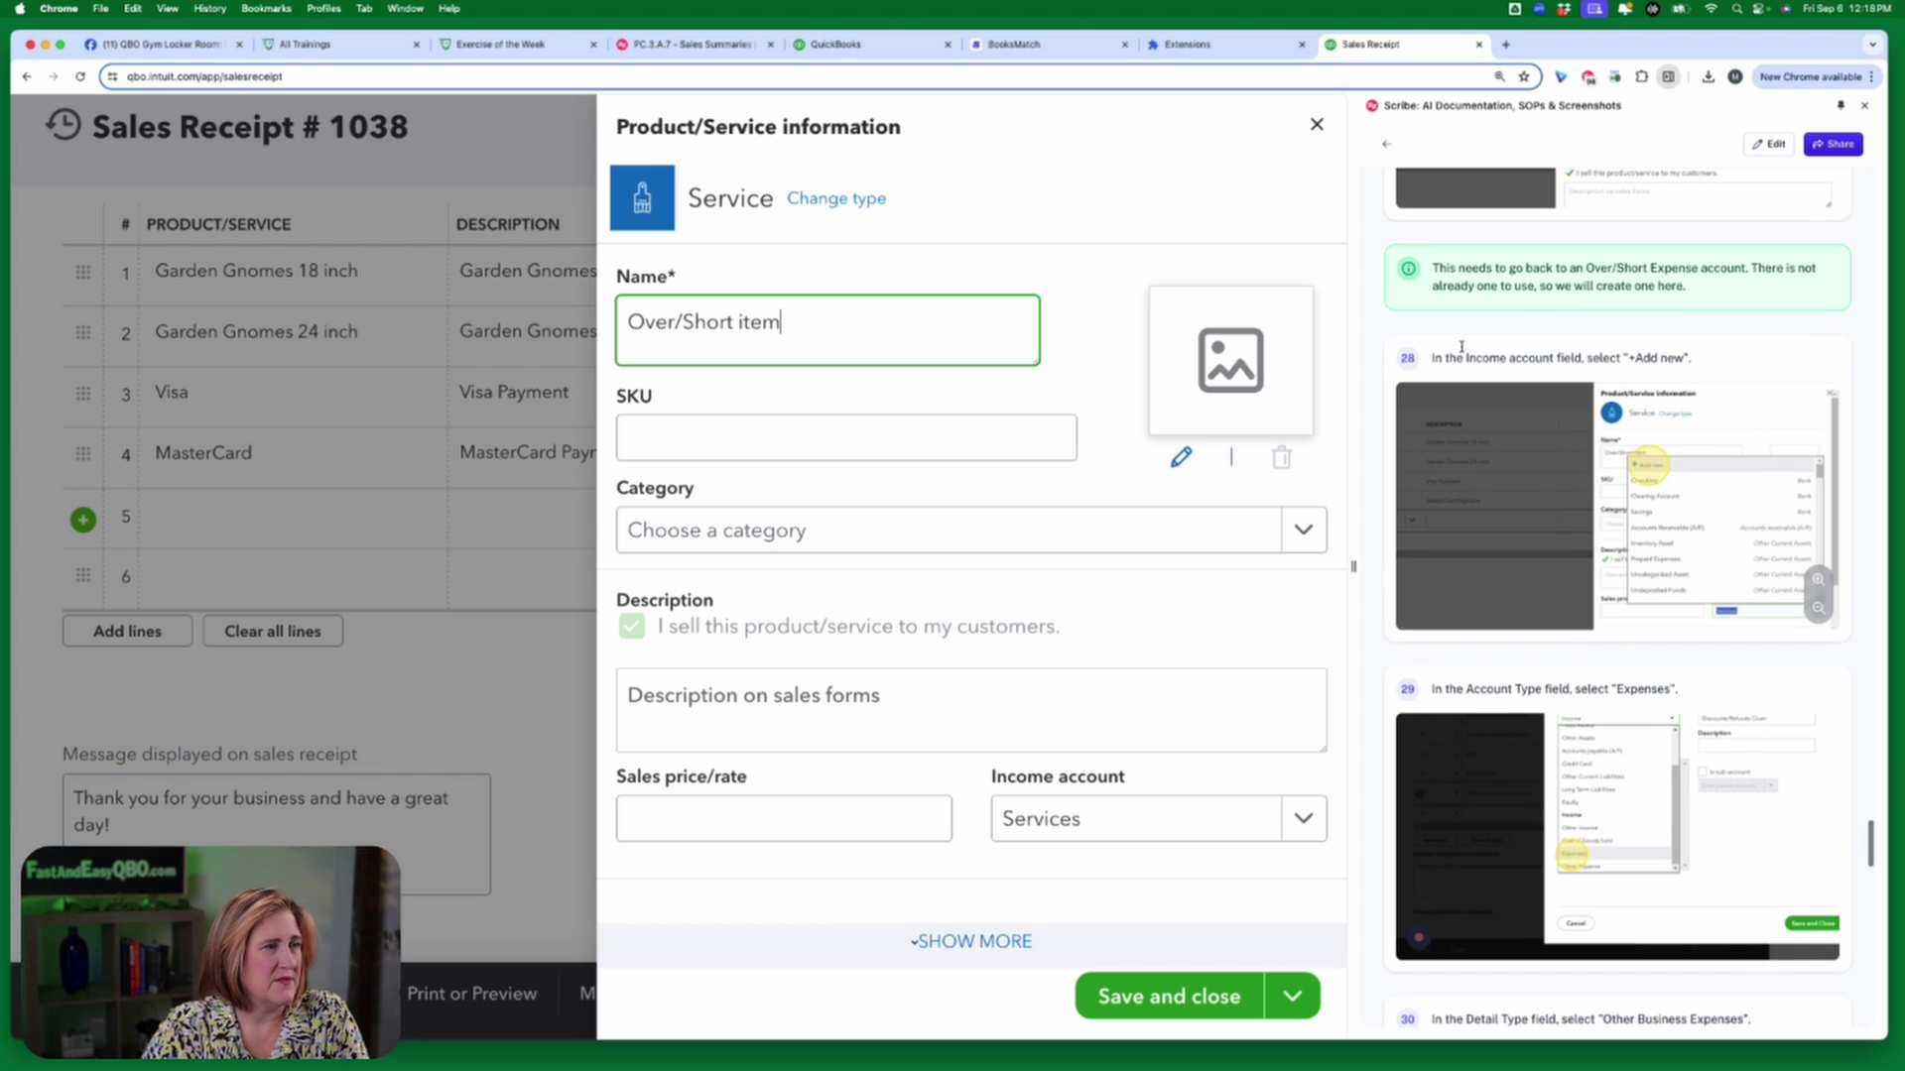
scroll(1557, 288, "down", 1)
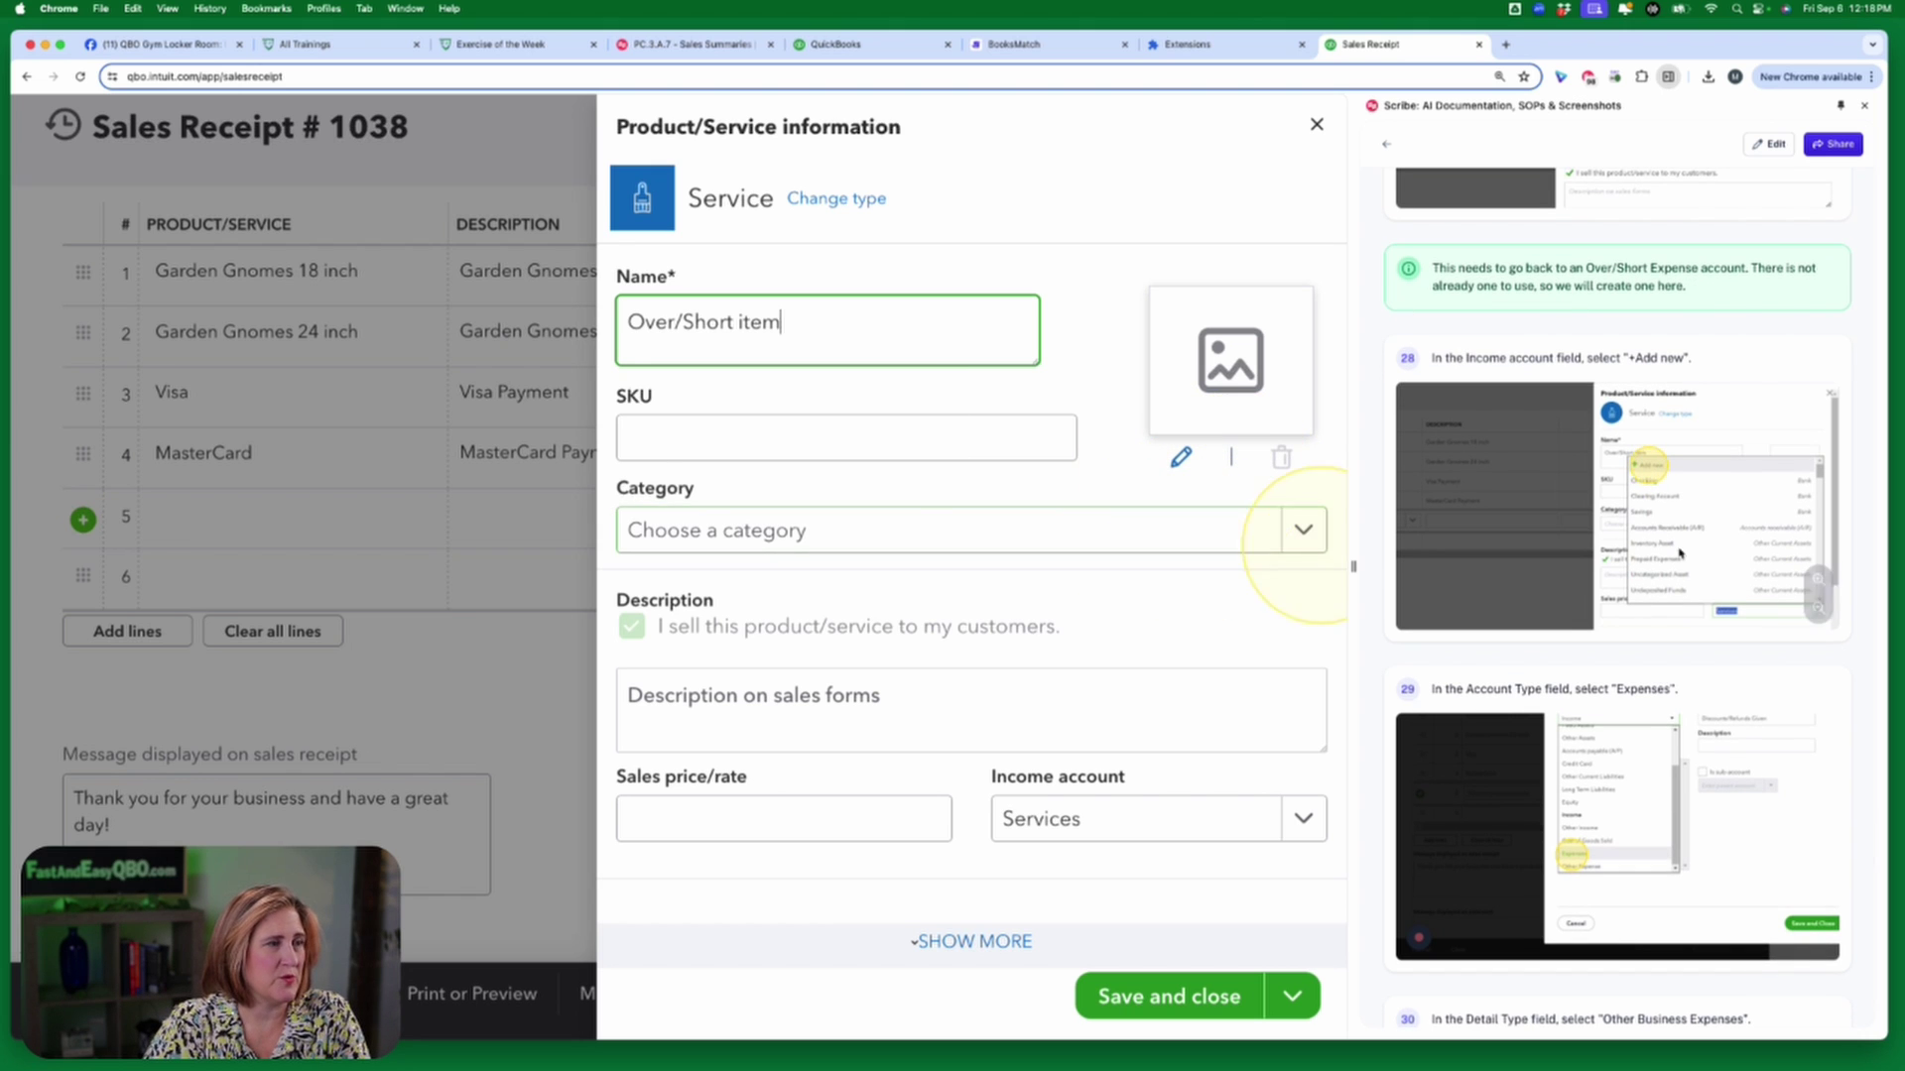
scroll(1181, 596, "down", 3)
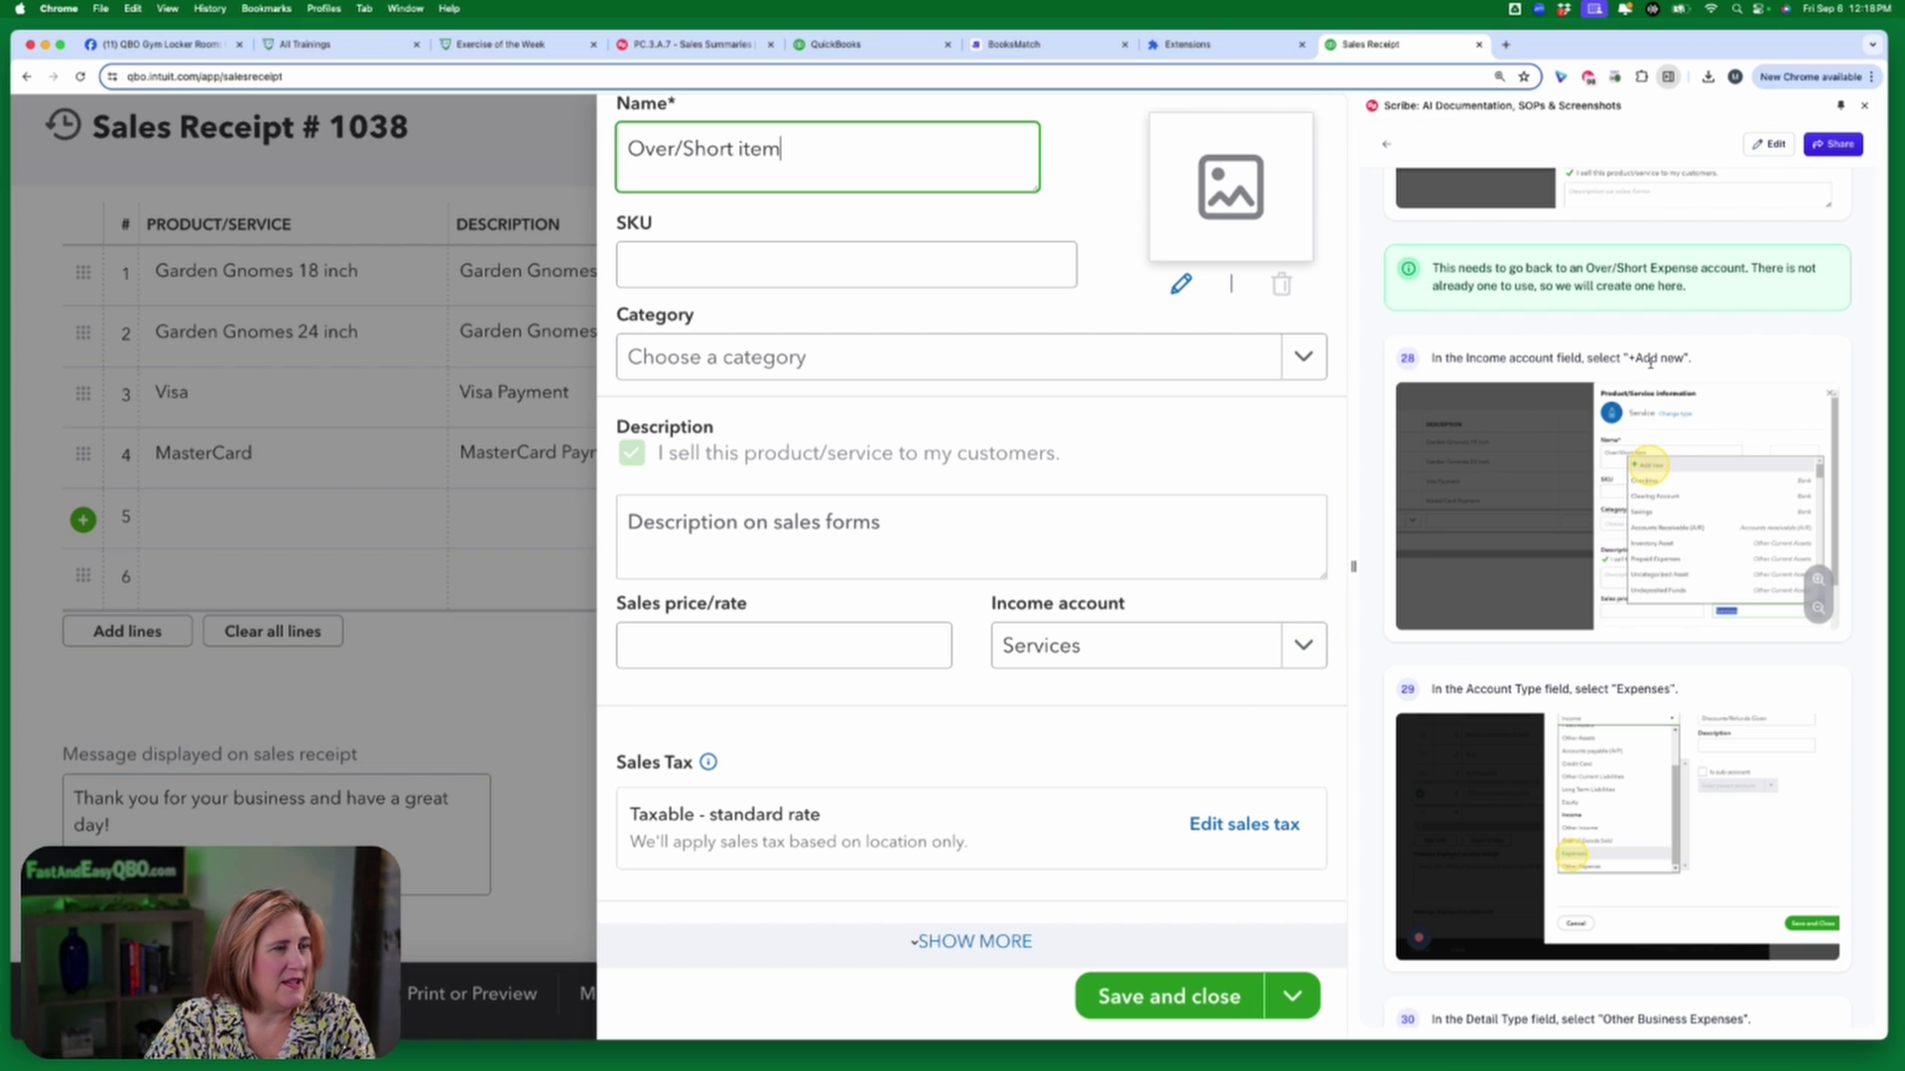
left_click(1307, 645)
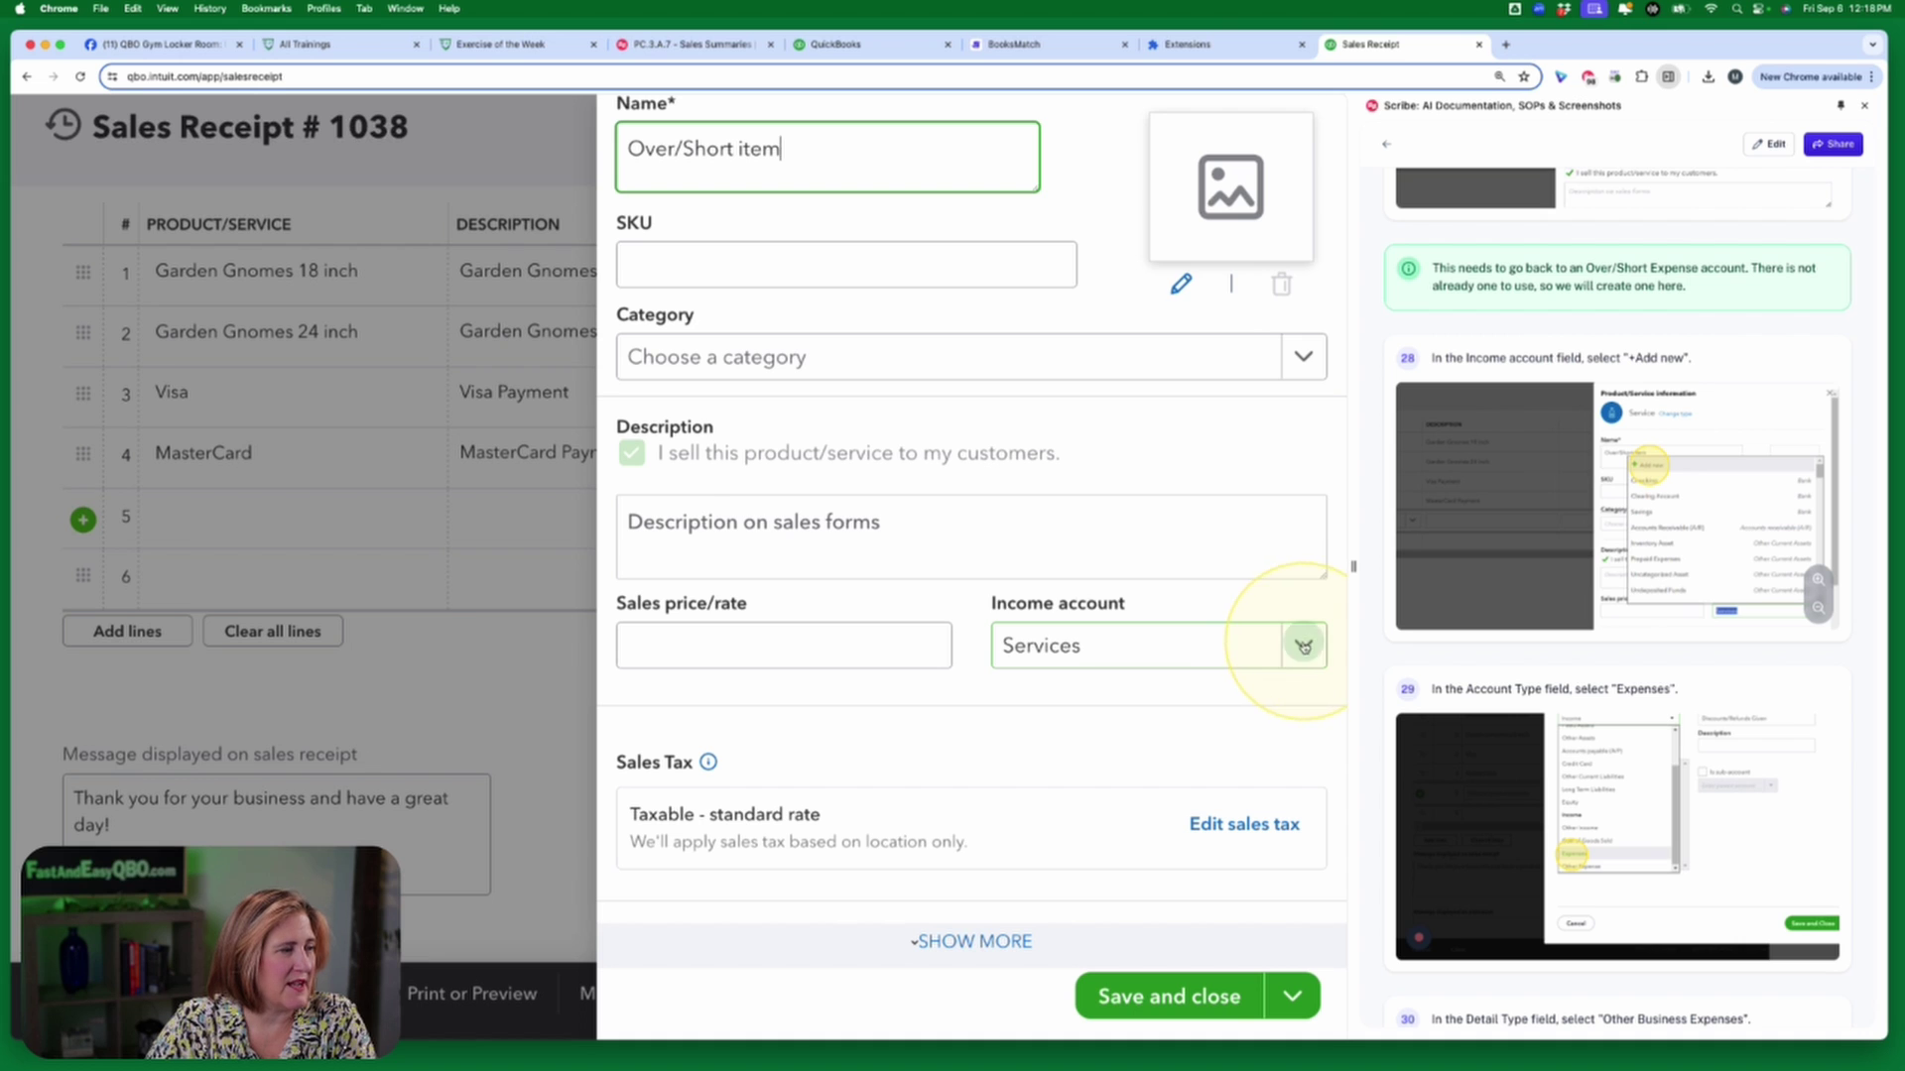
left_click(1302, 646)
scroll(1042, 374, "up", 7)
scroll(1085, 373, "up", 10)
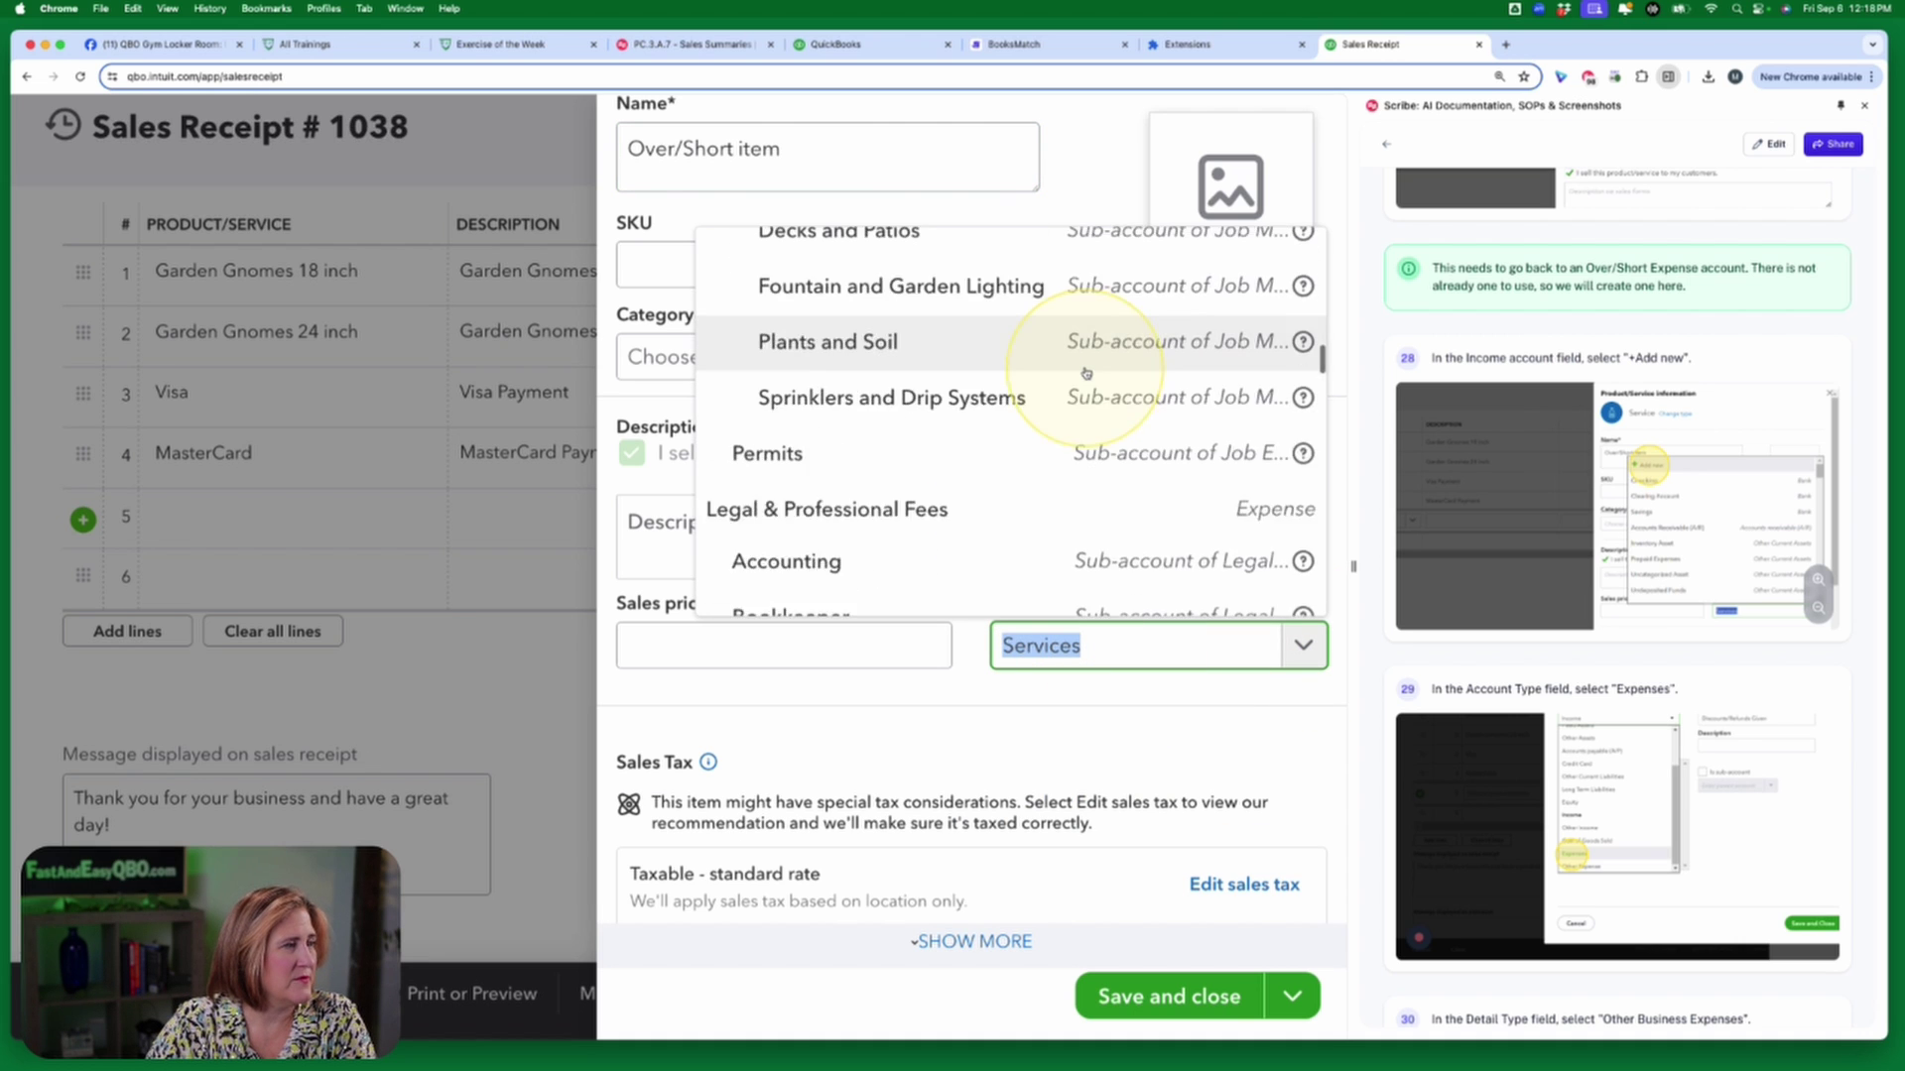
left_click(783, 262)
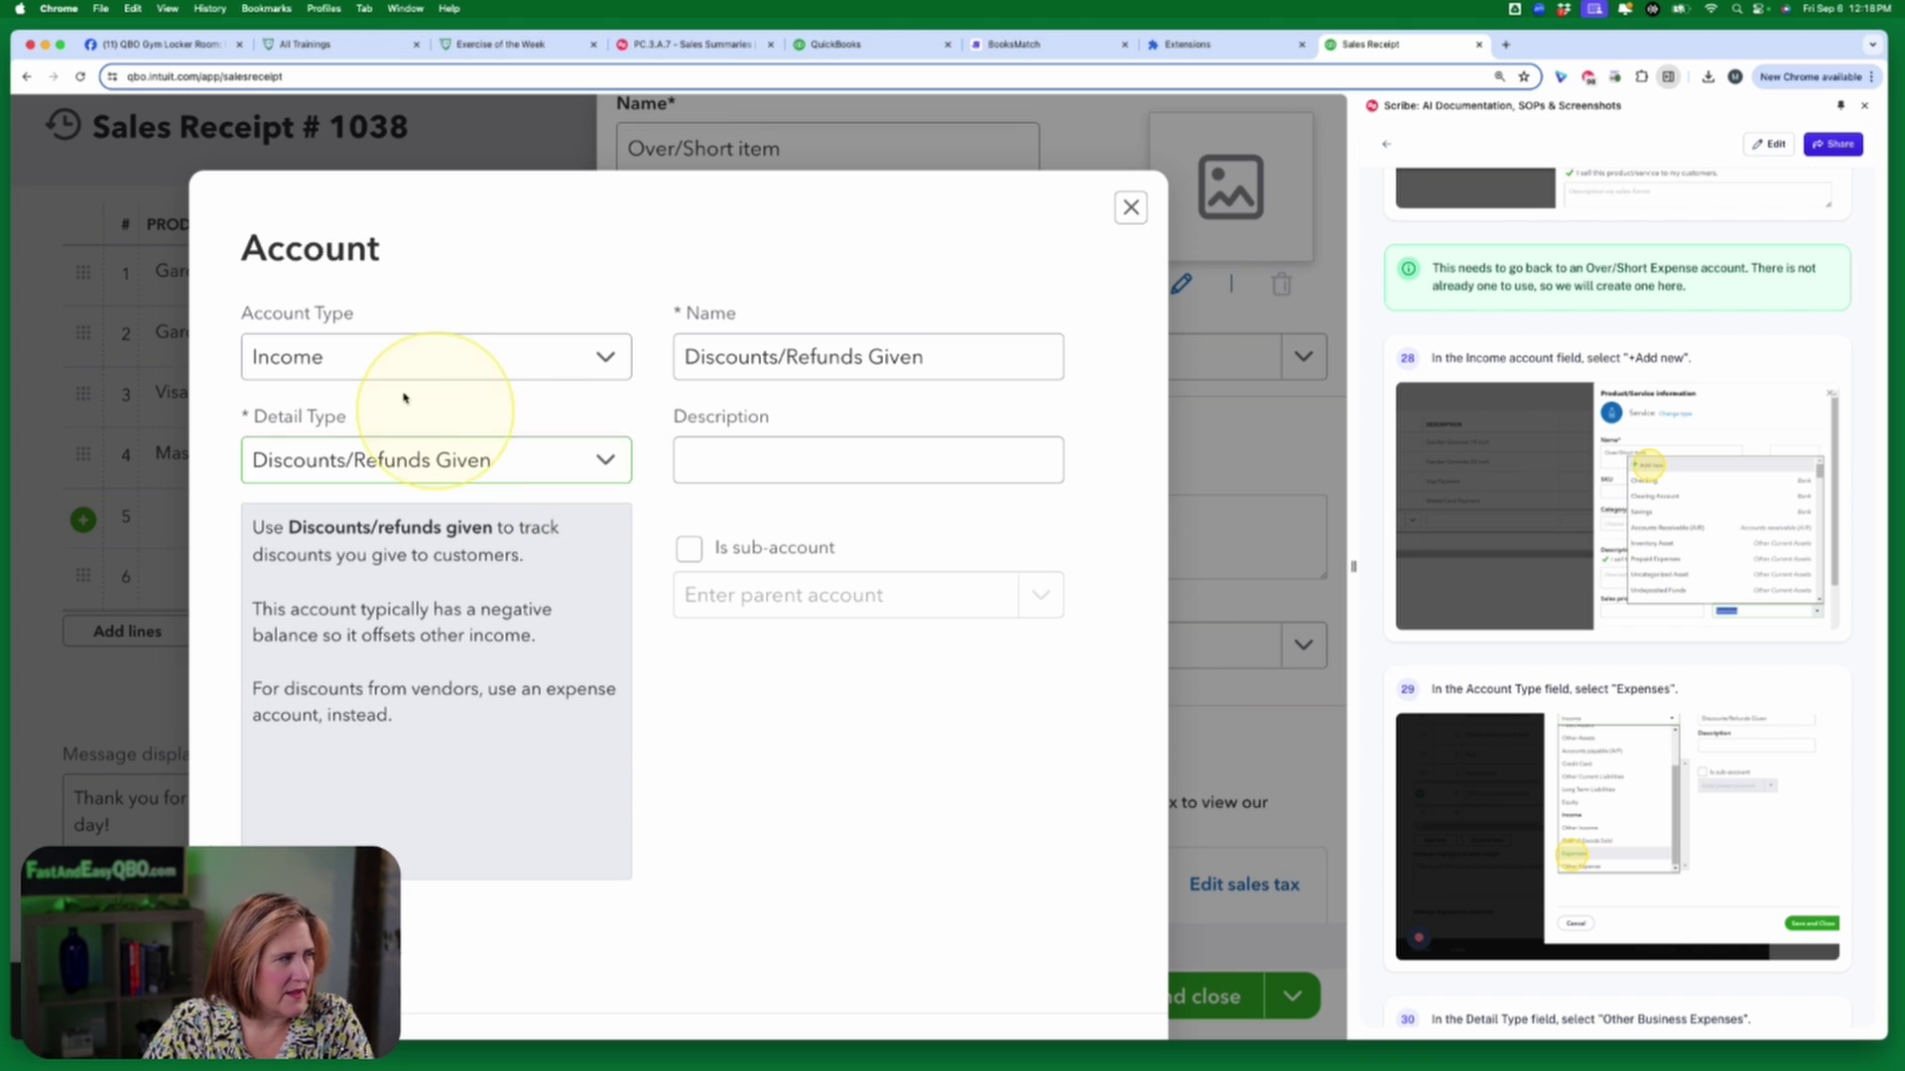
Set the new account's type to Expenses, checking guide steps 29 to 31.
left_click(441, 372)
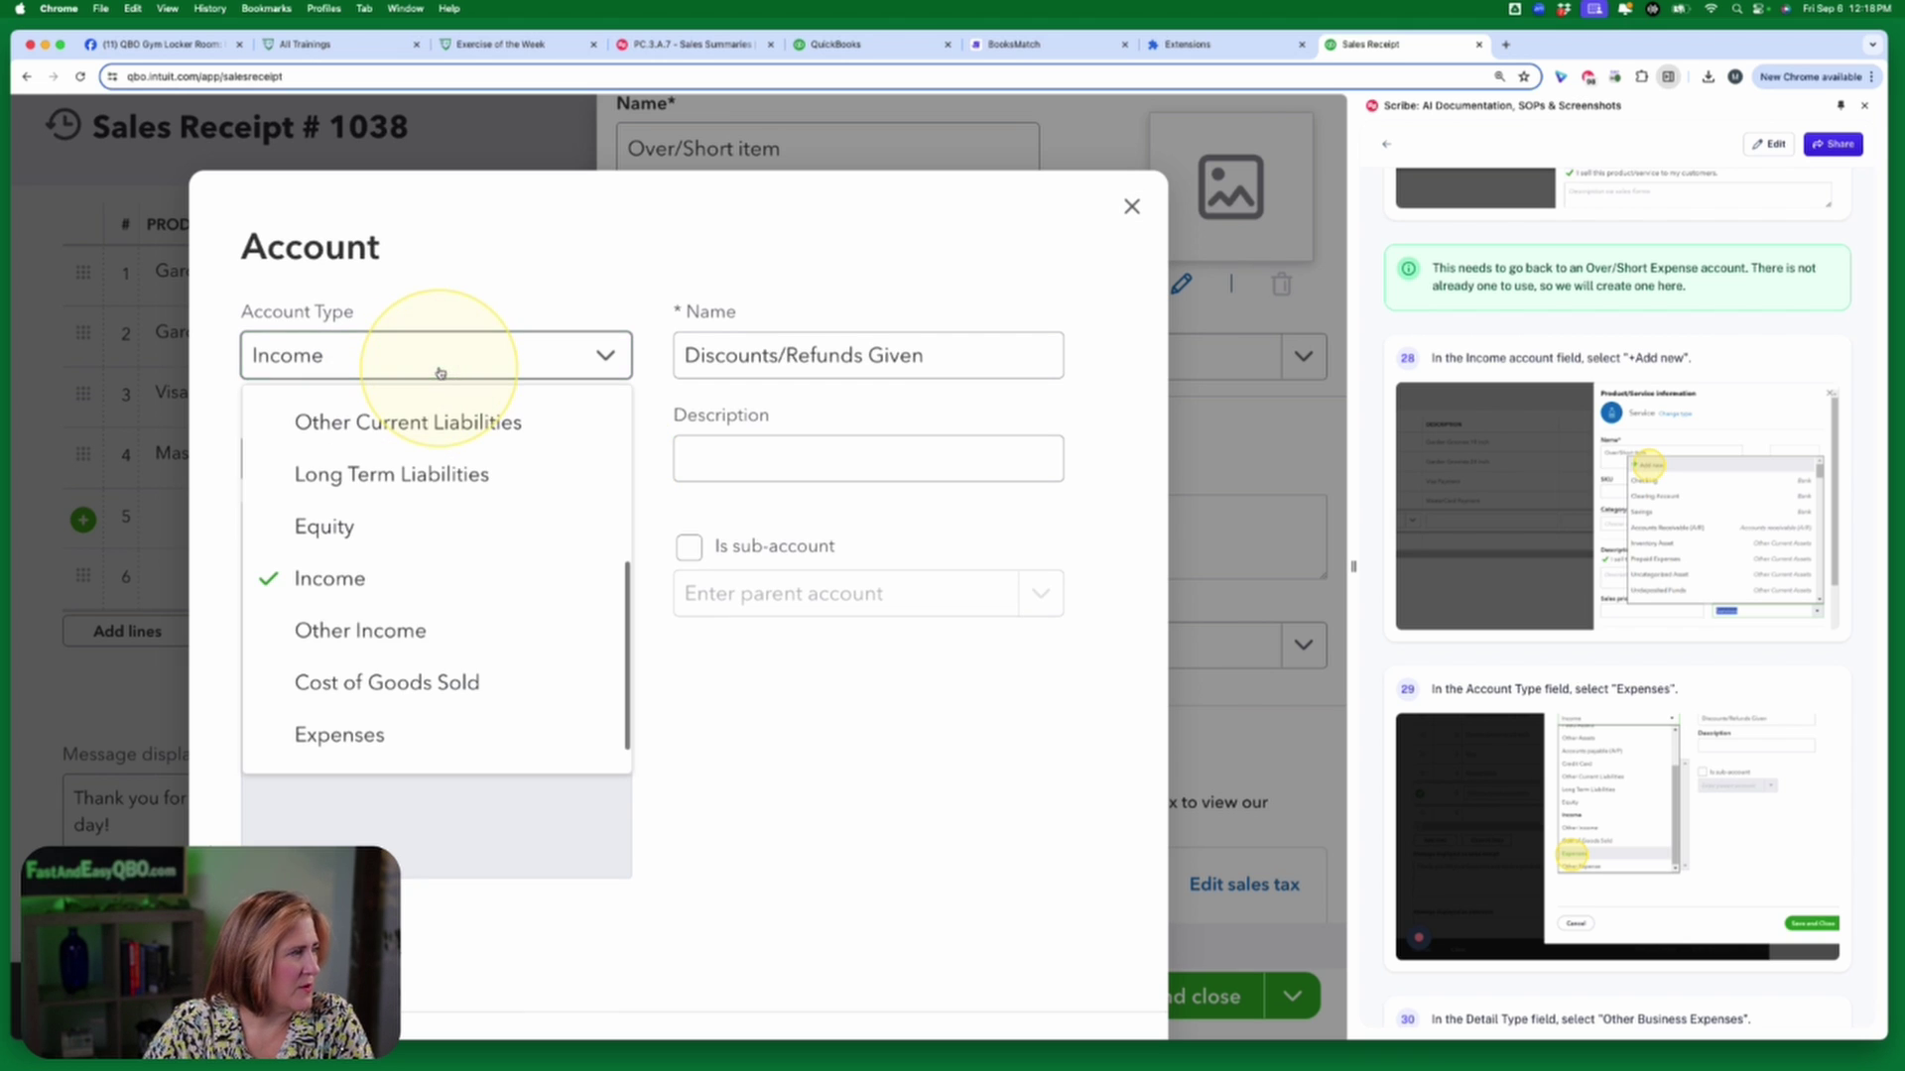
right_click(389, 739)
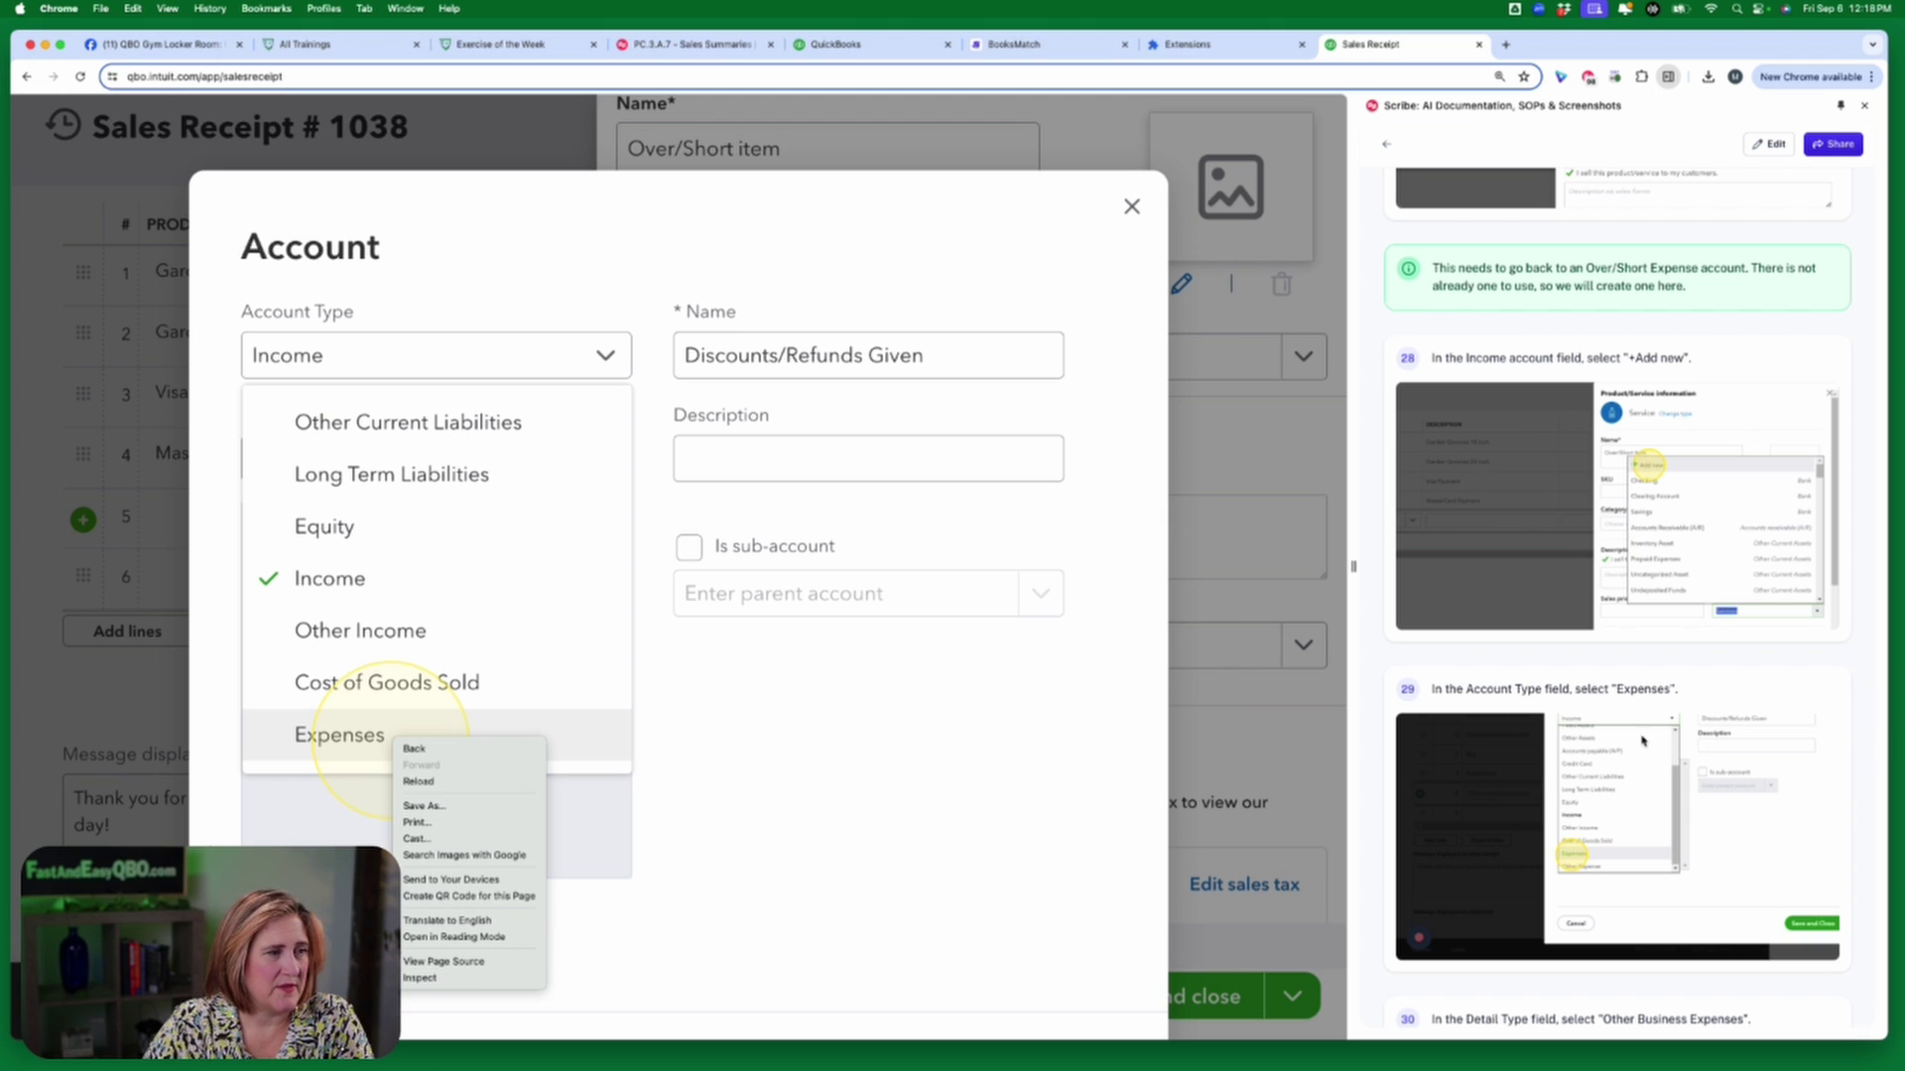
left_click(1412, 52)
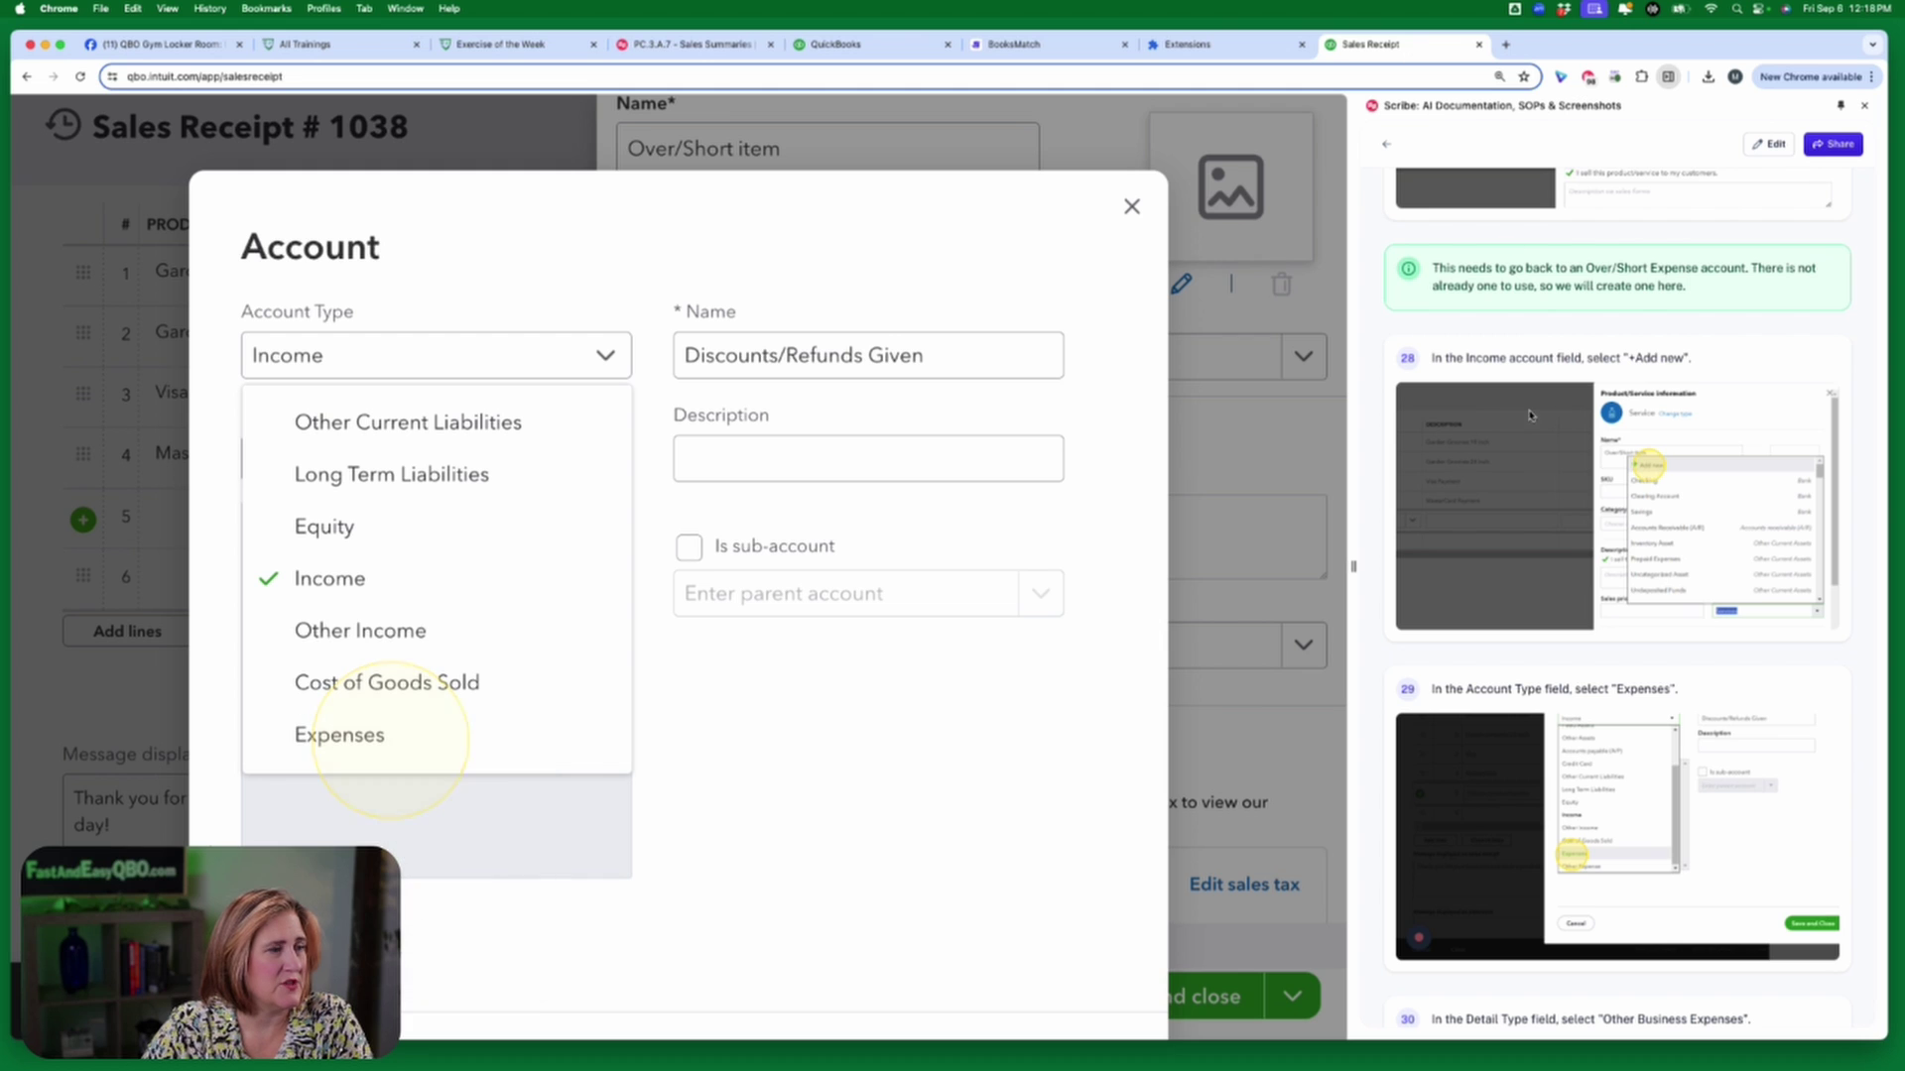
scroll(1549, 469, "down", 2)
scroll(1549, 469, "down", 1)
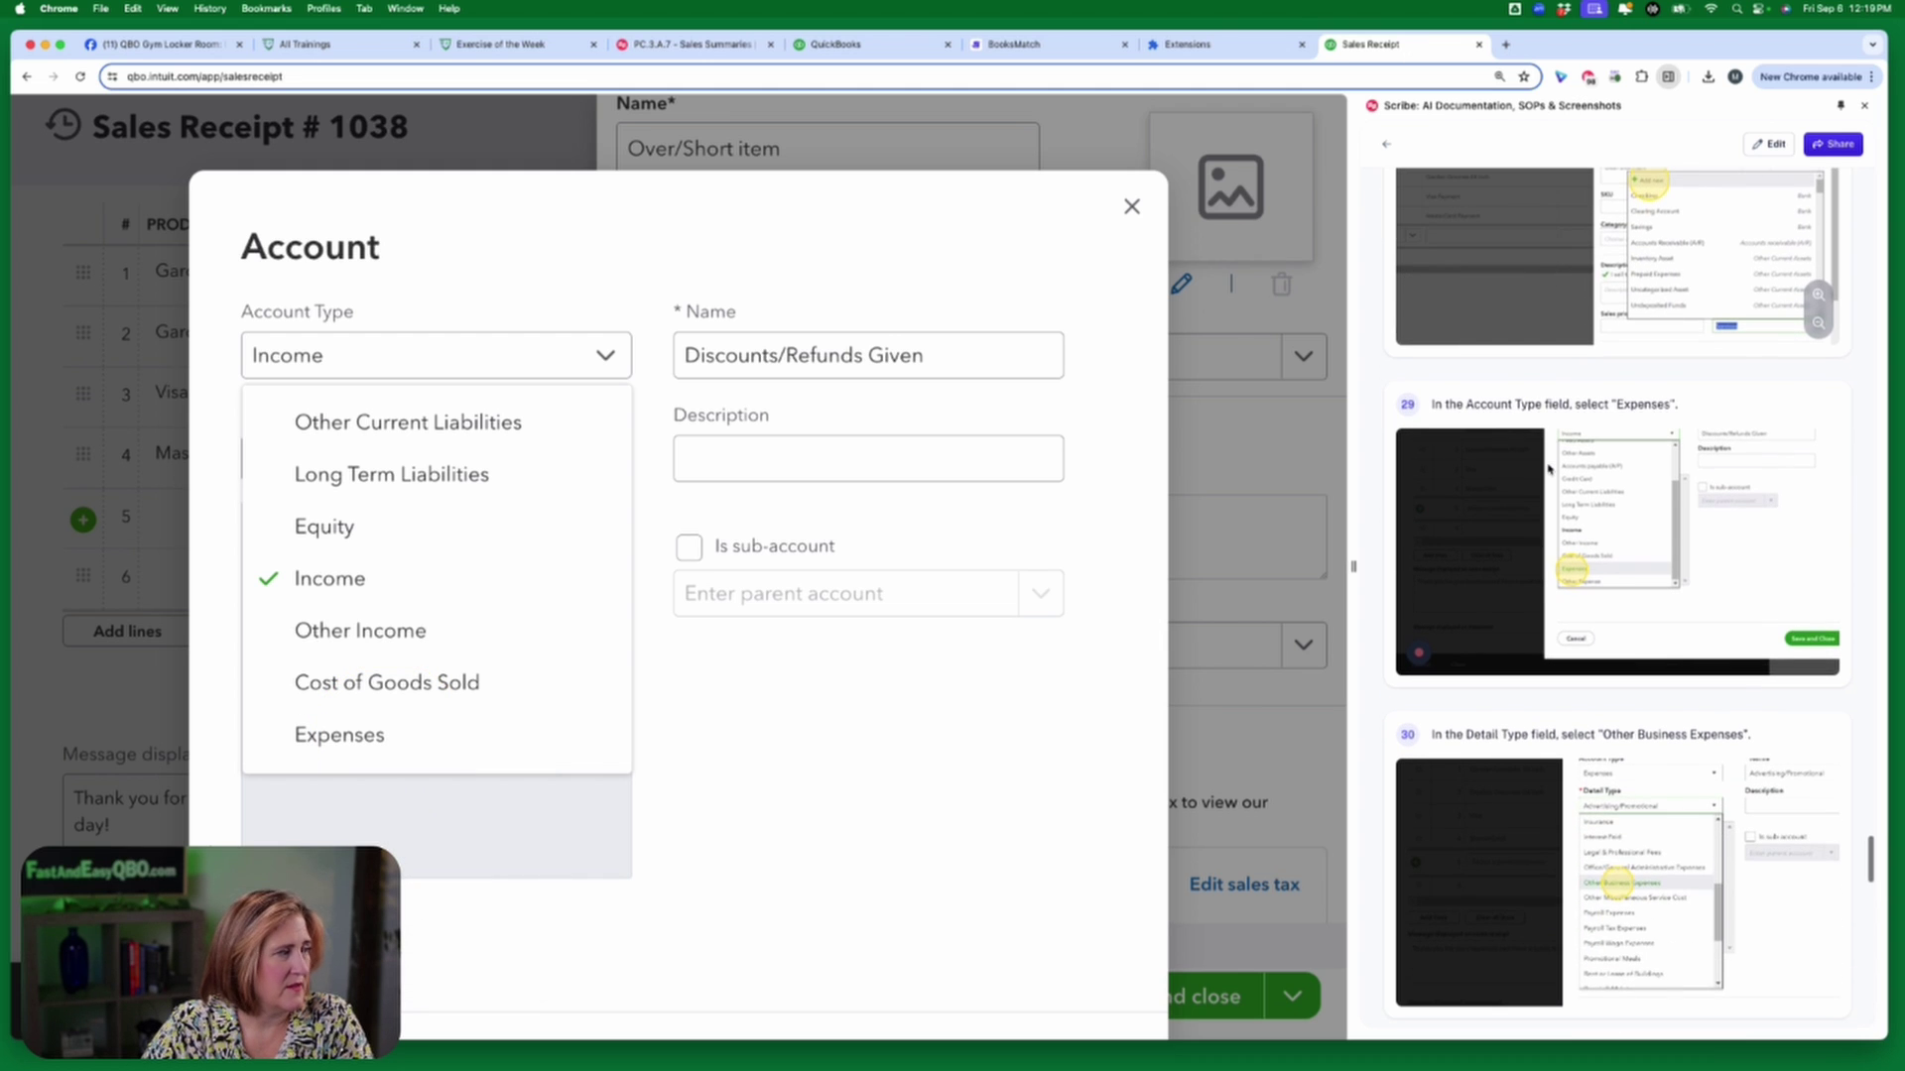
scroll(1549, 469, "down", 4)
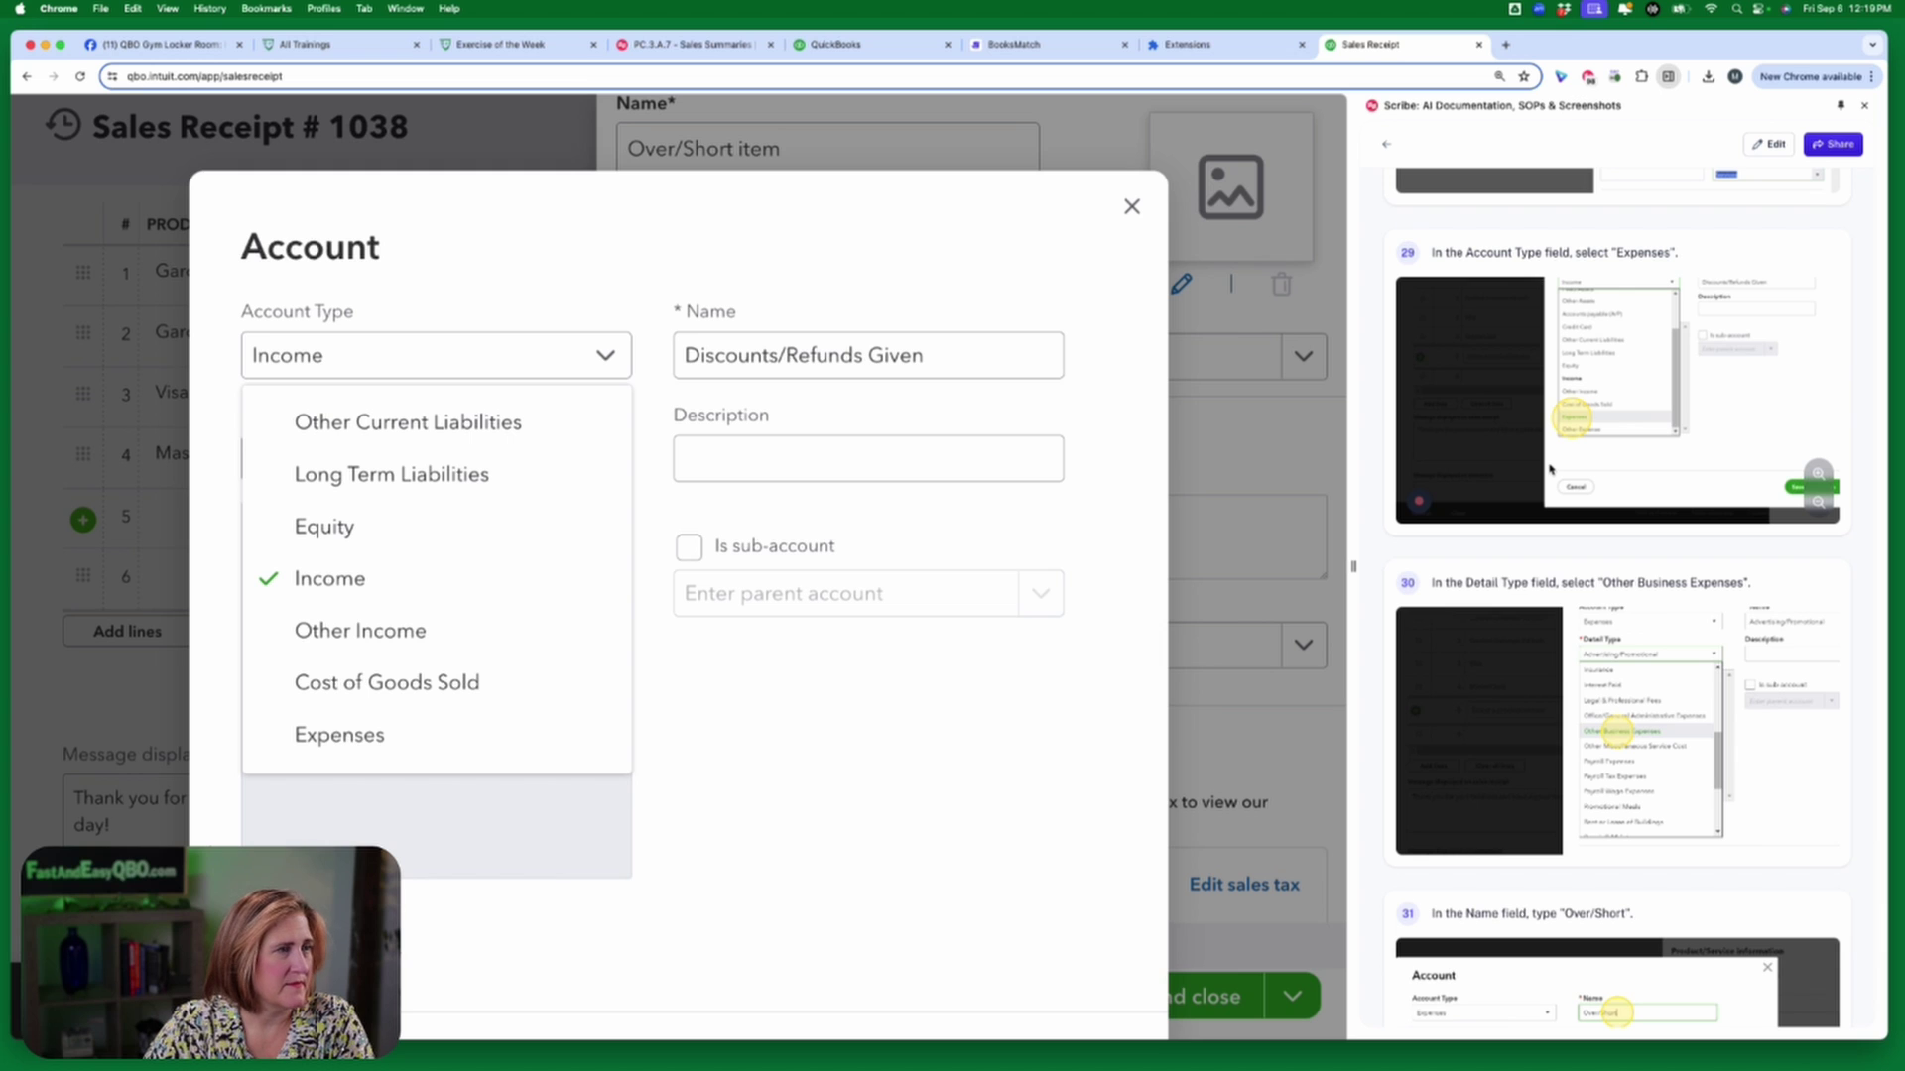
left_click(354, 754)
left_click(711, 420)
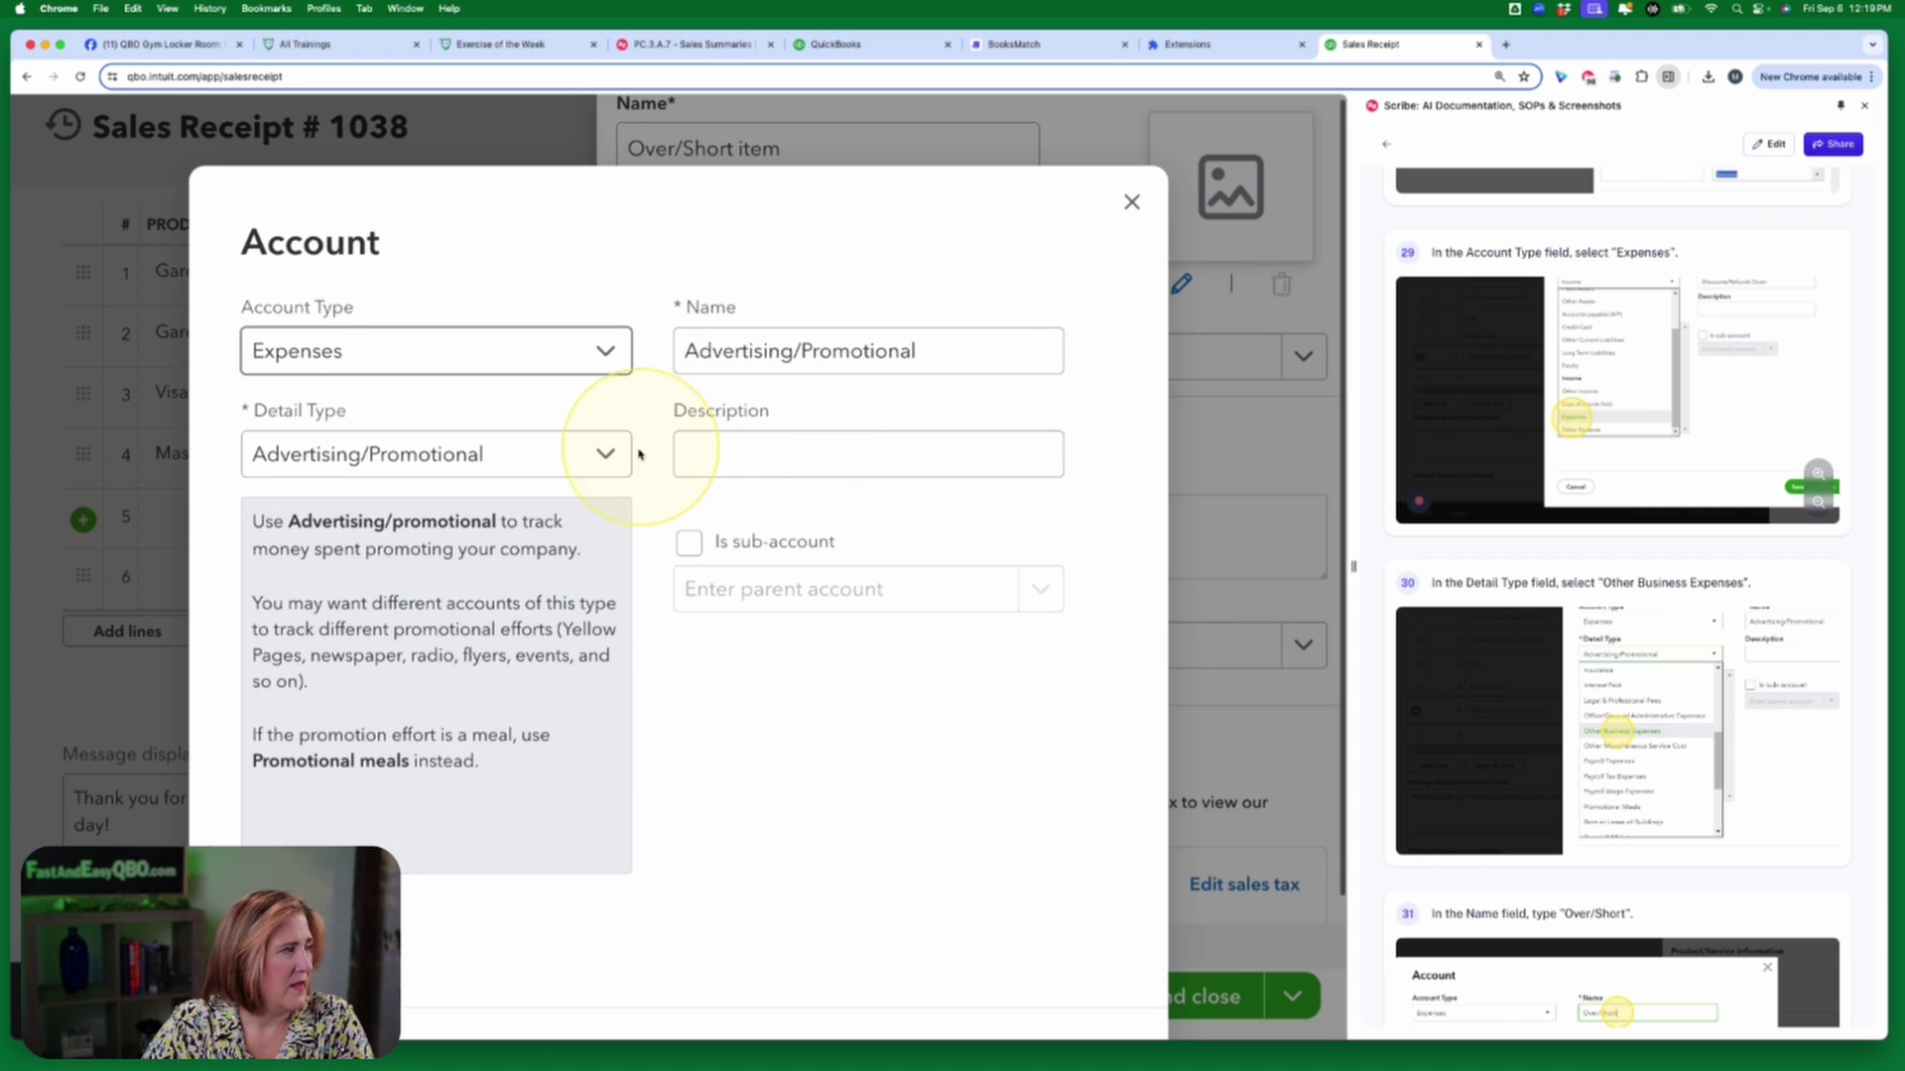
Set the new account's detail type to Other Business Expenses.
left_click(607, 455)
scroll(530, 627, "down", 10)
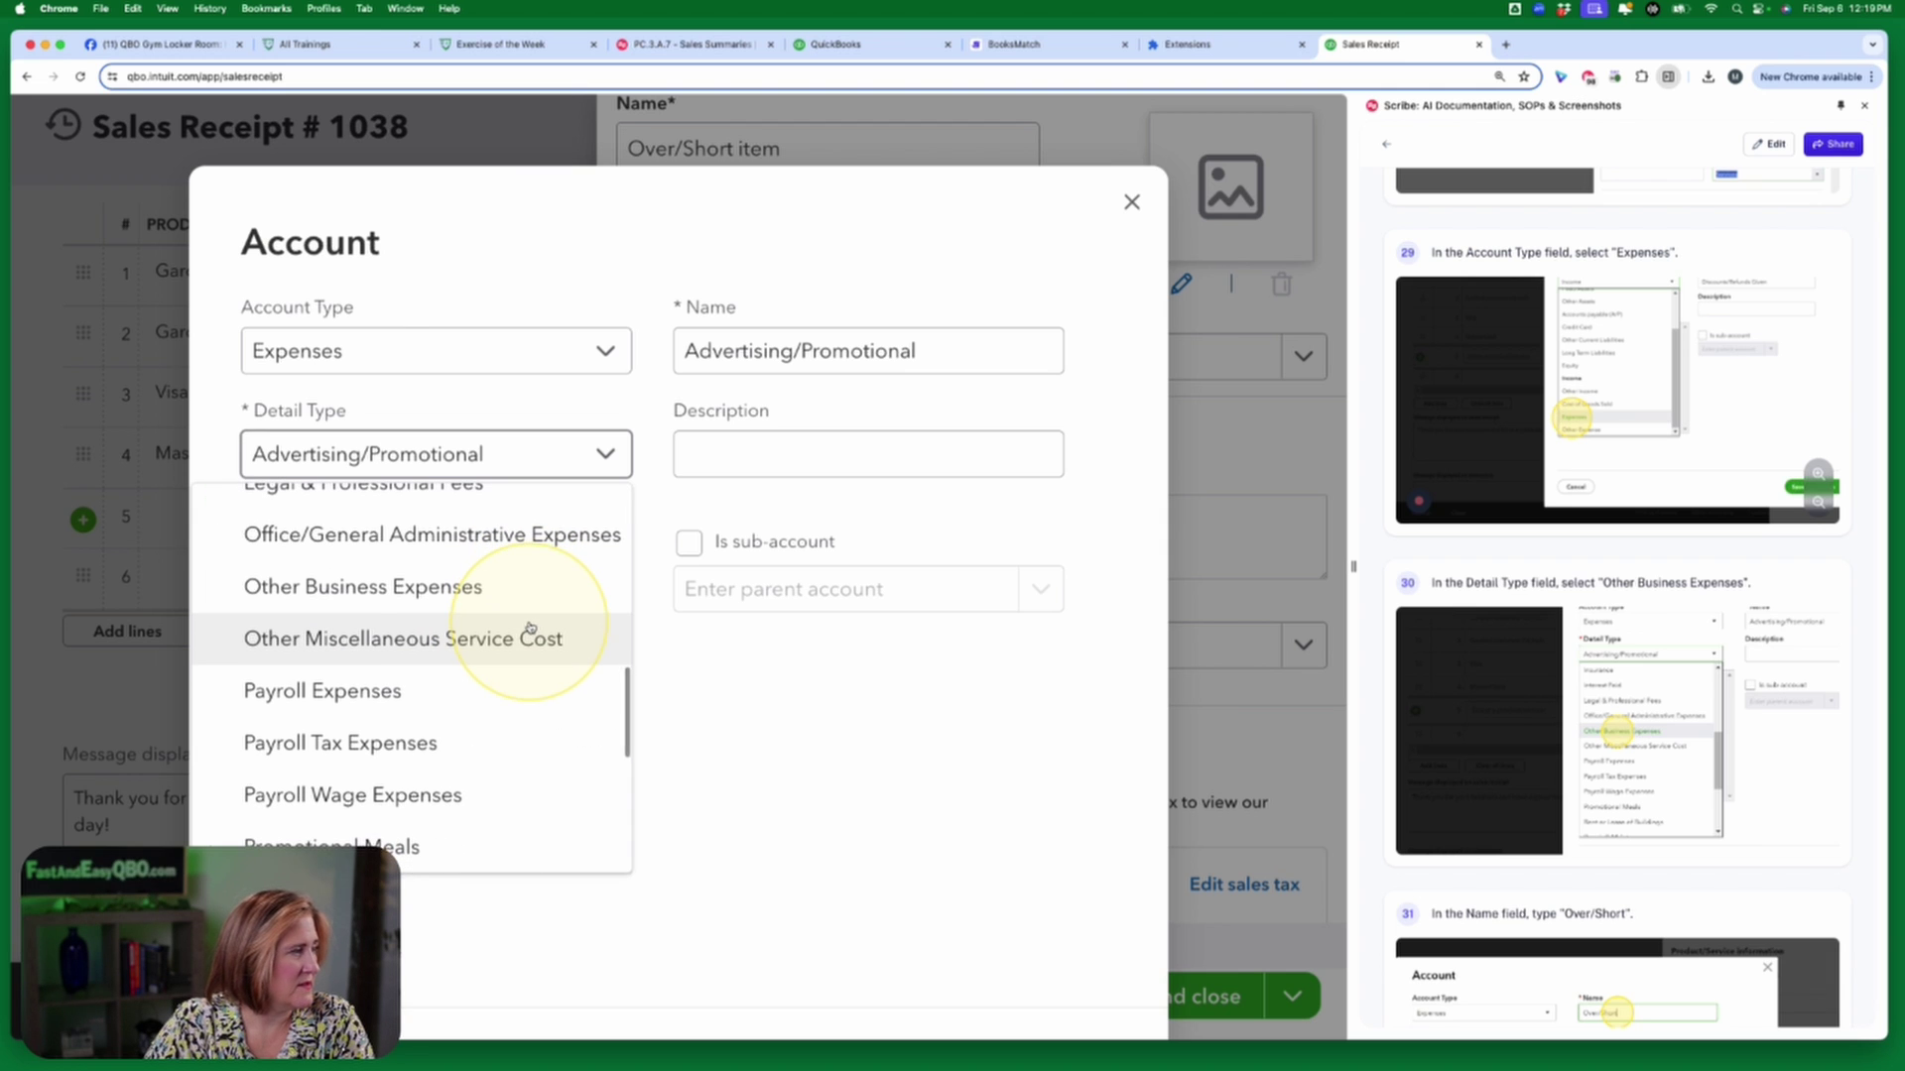
left_click(460, 588)
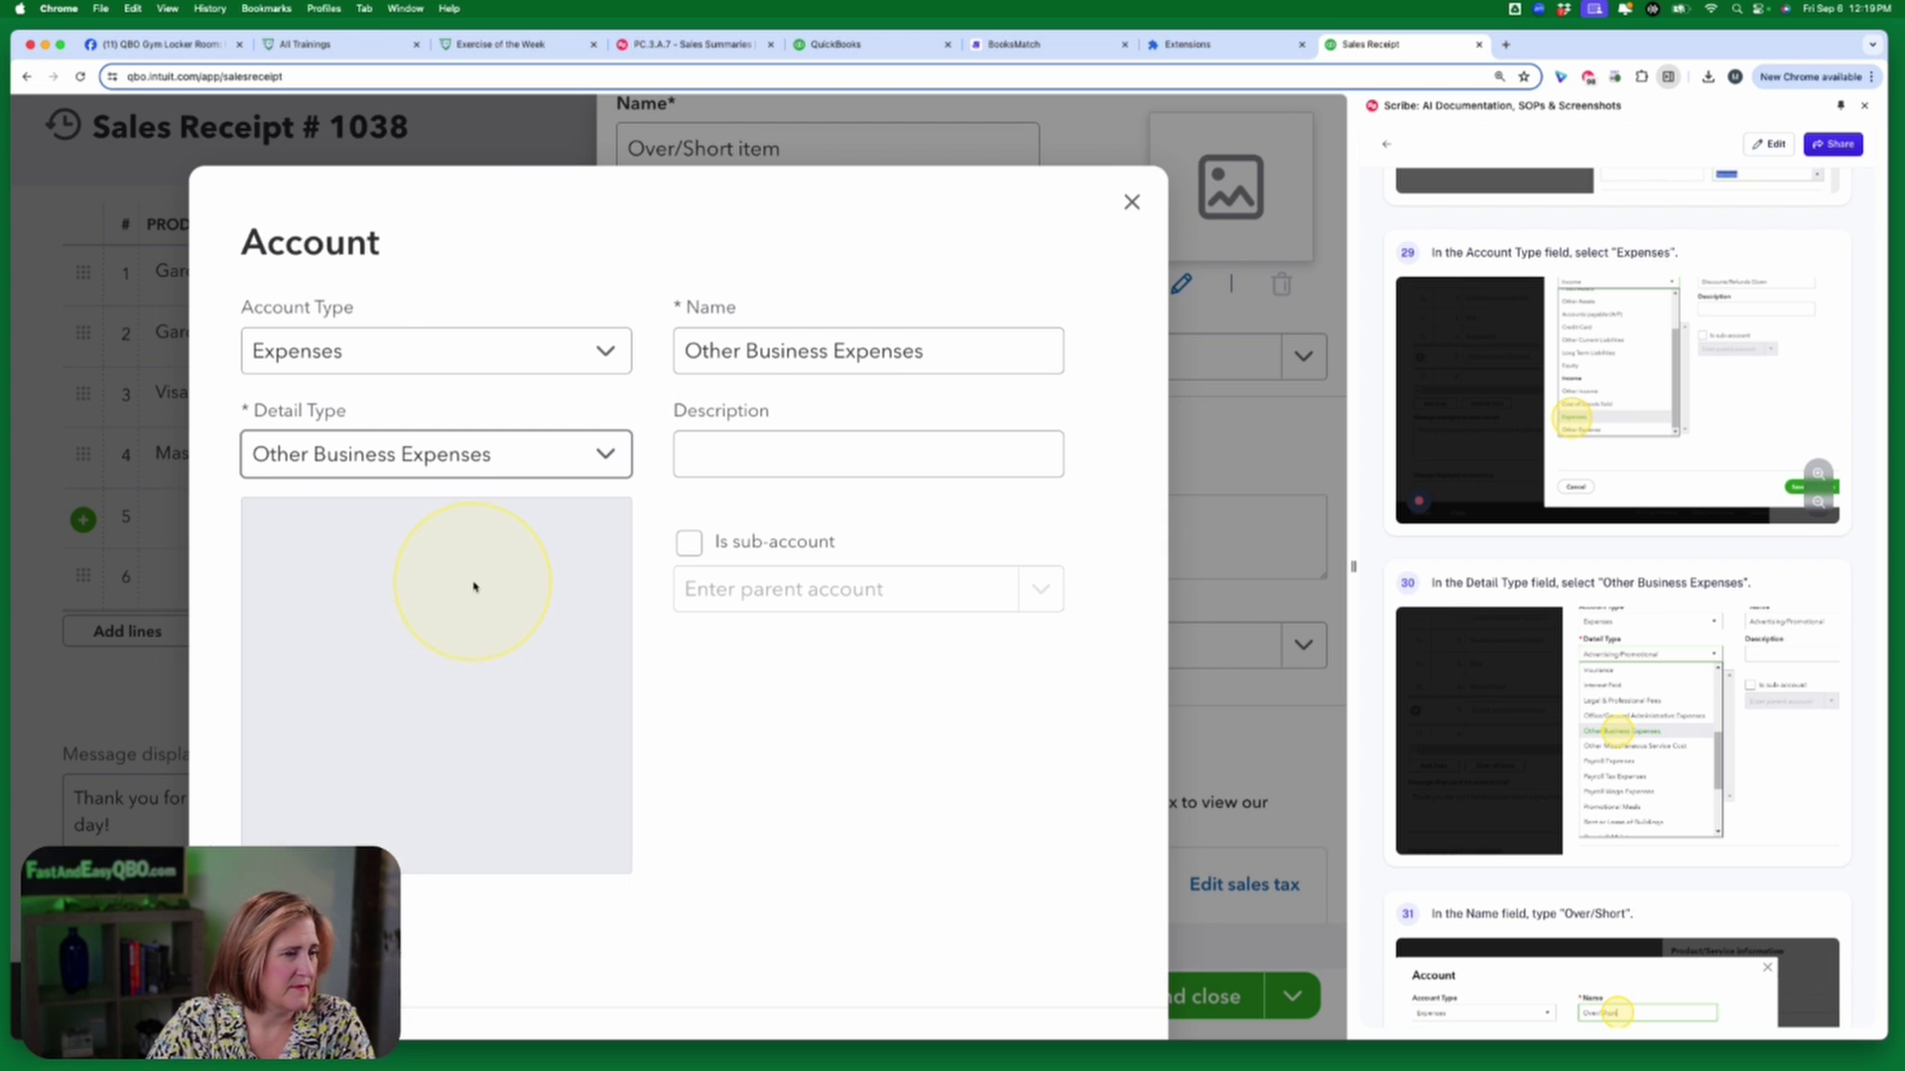
Replace the new account's default name with "Over/Short".
left_click(947, 362)
left_click_drag(946, 362, 620, 303)
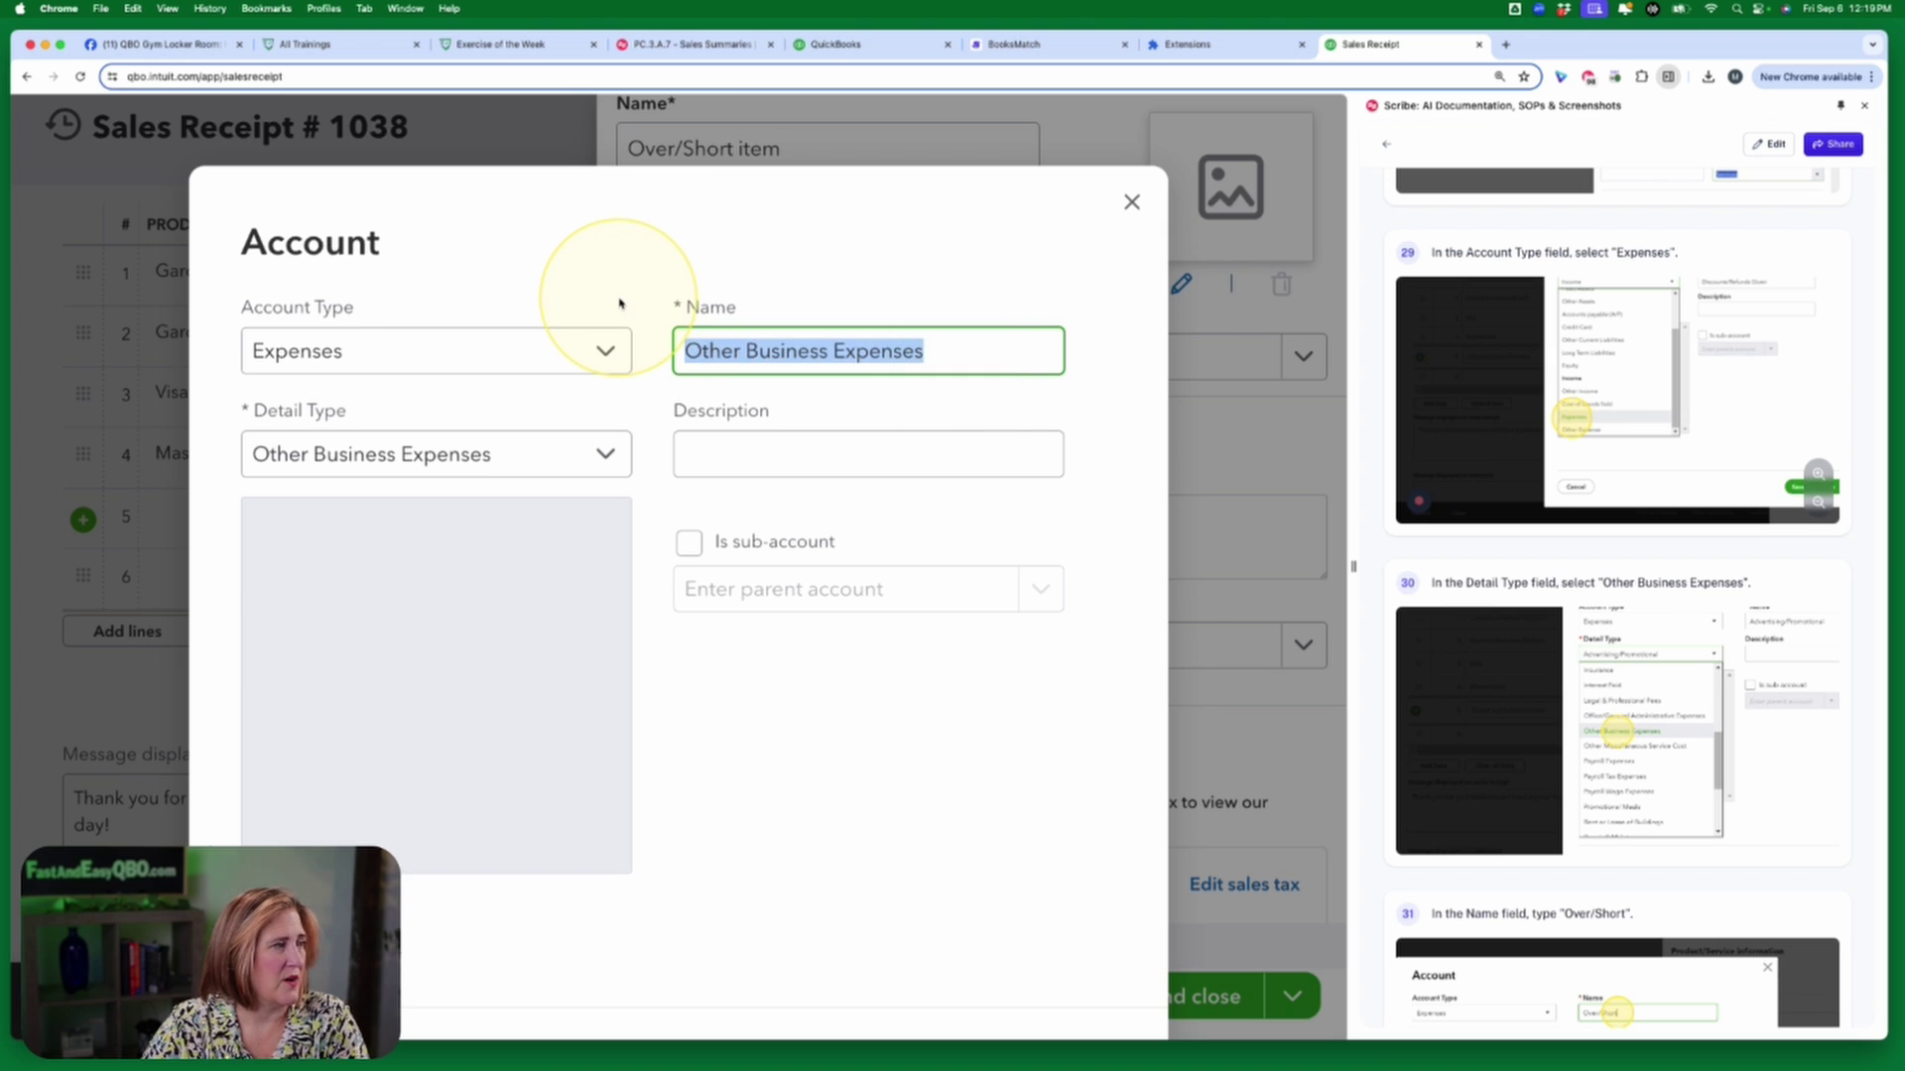
type("Oer/Short")
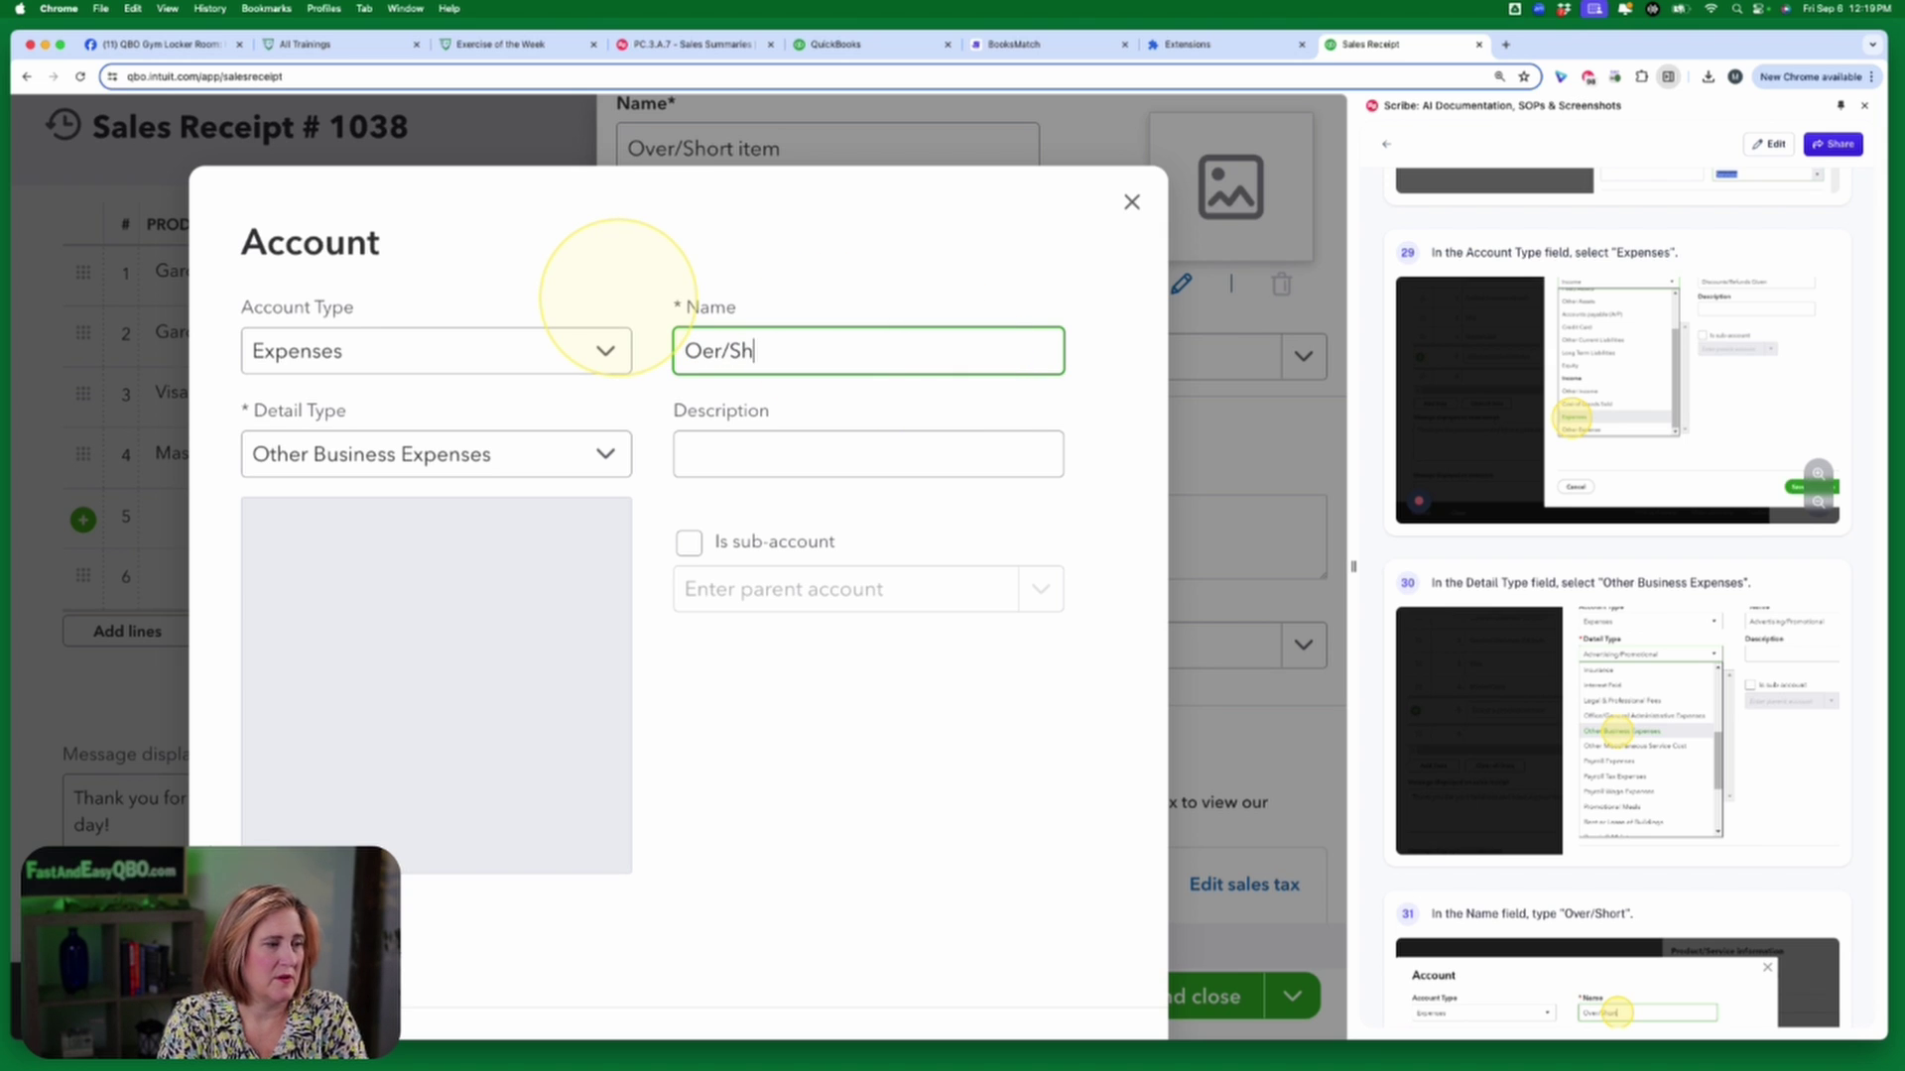
key("BackSpace")
key("BackSpace")
key("BackSpace")
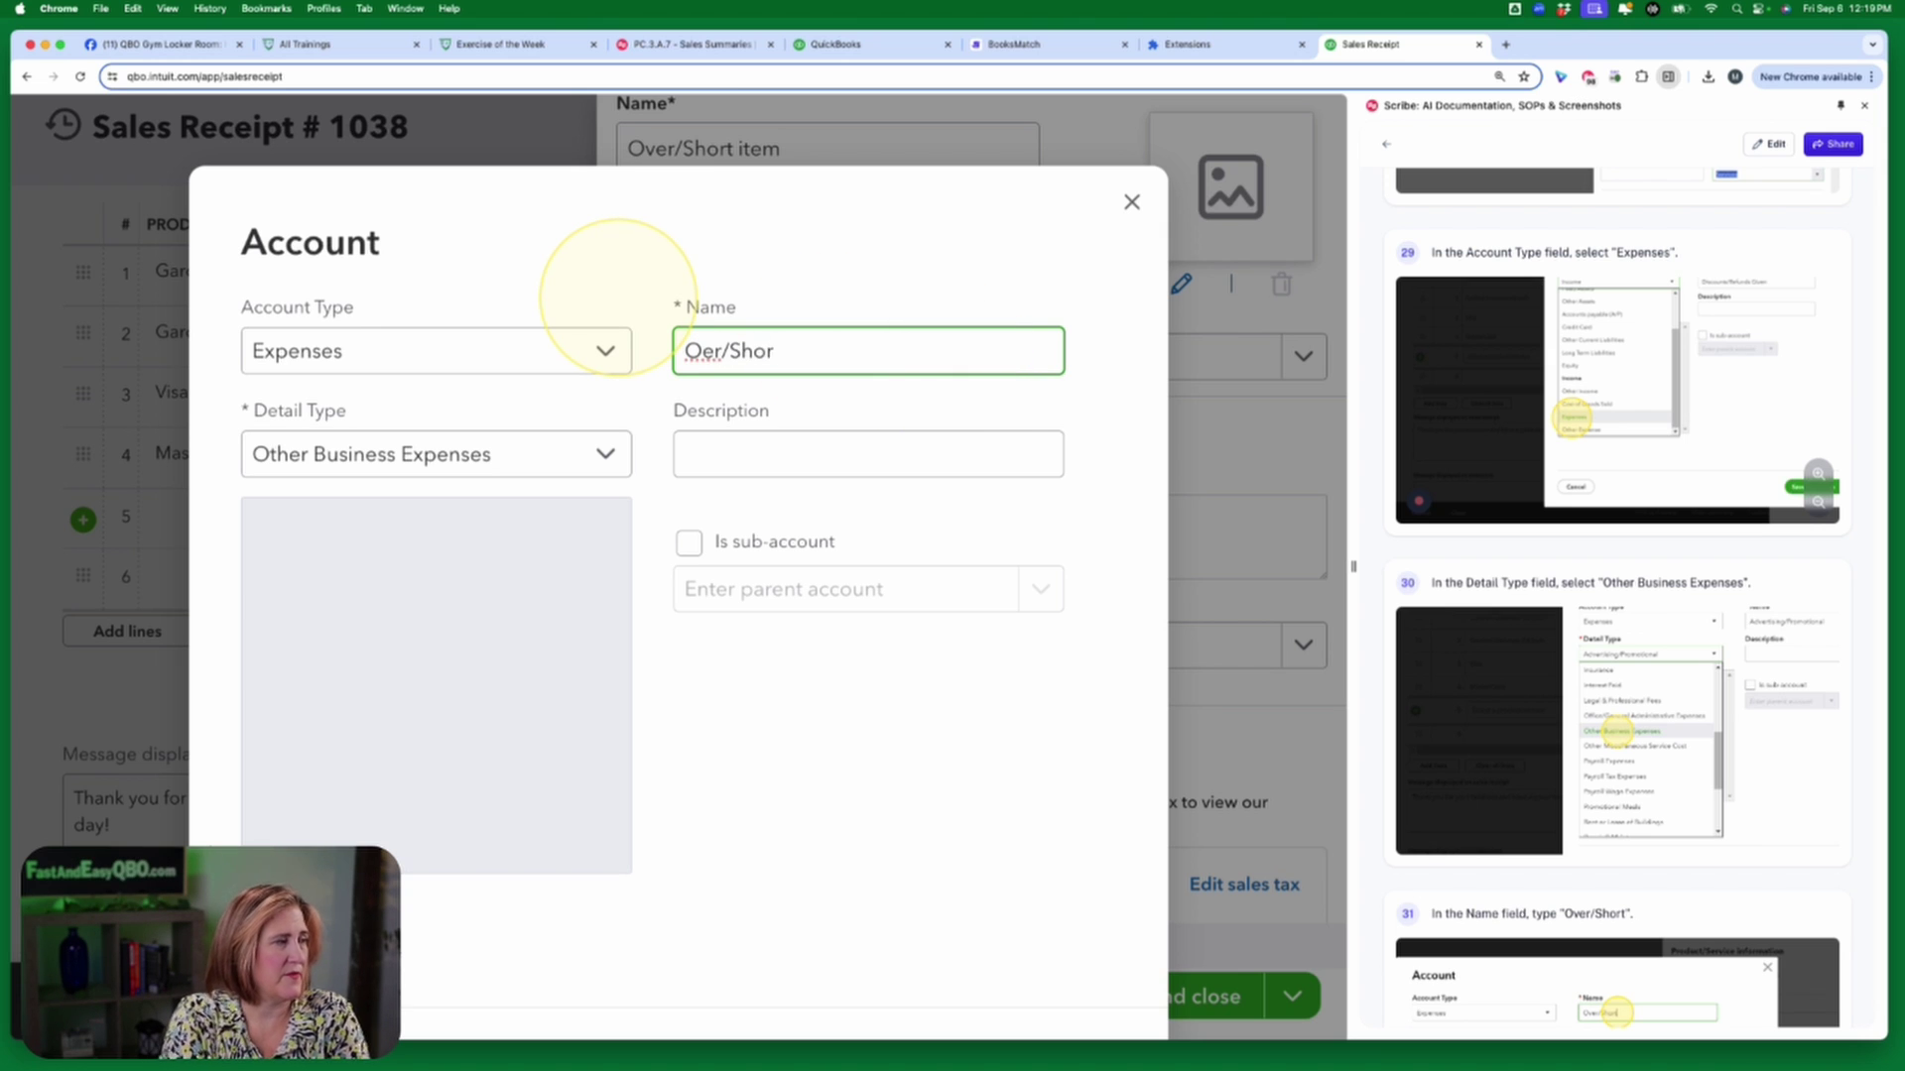
key("BackSpace")
key("BackSpace")
key("BackSpace")
key("BackSpace")
key("BackSpace")
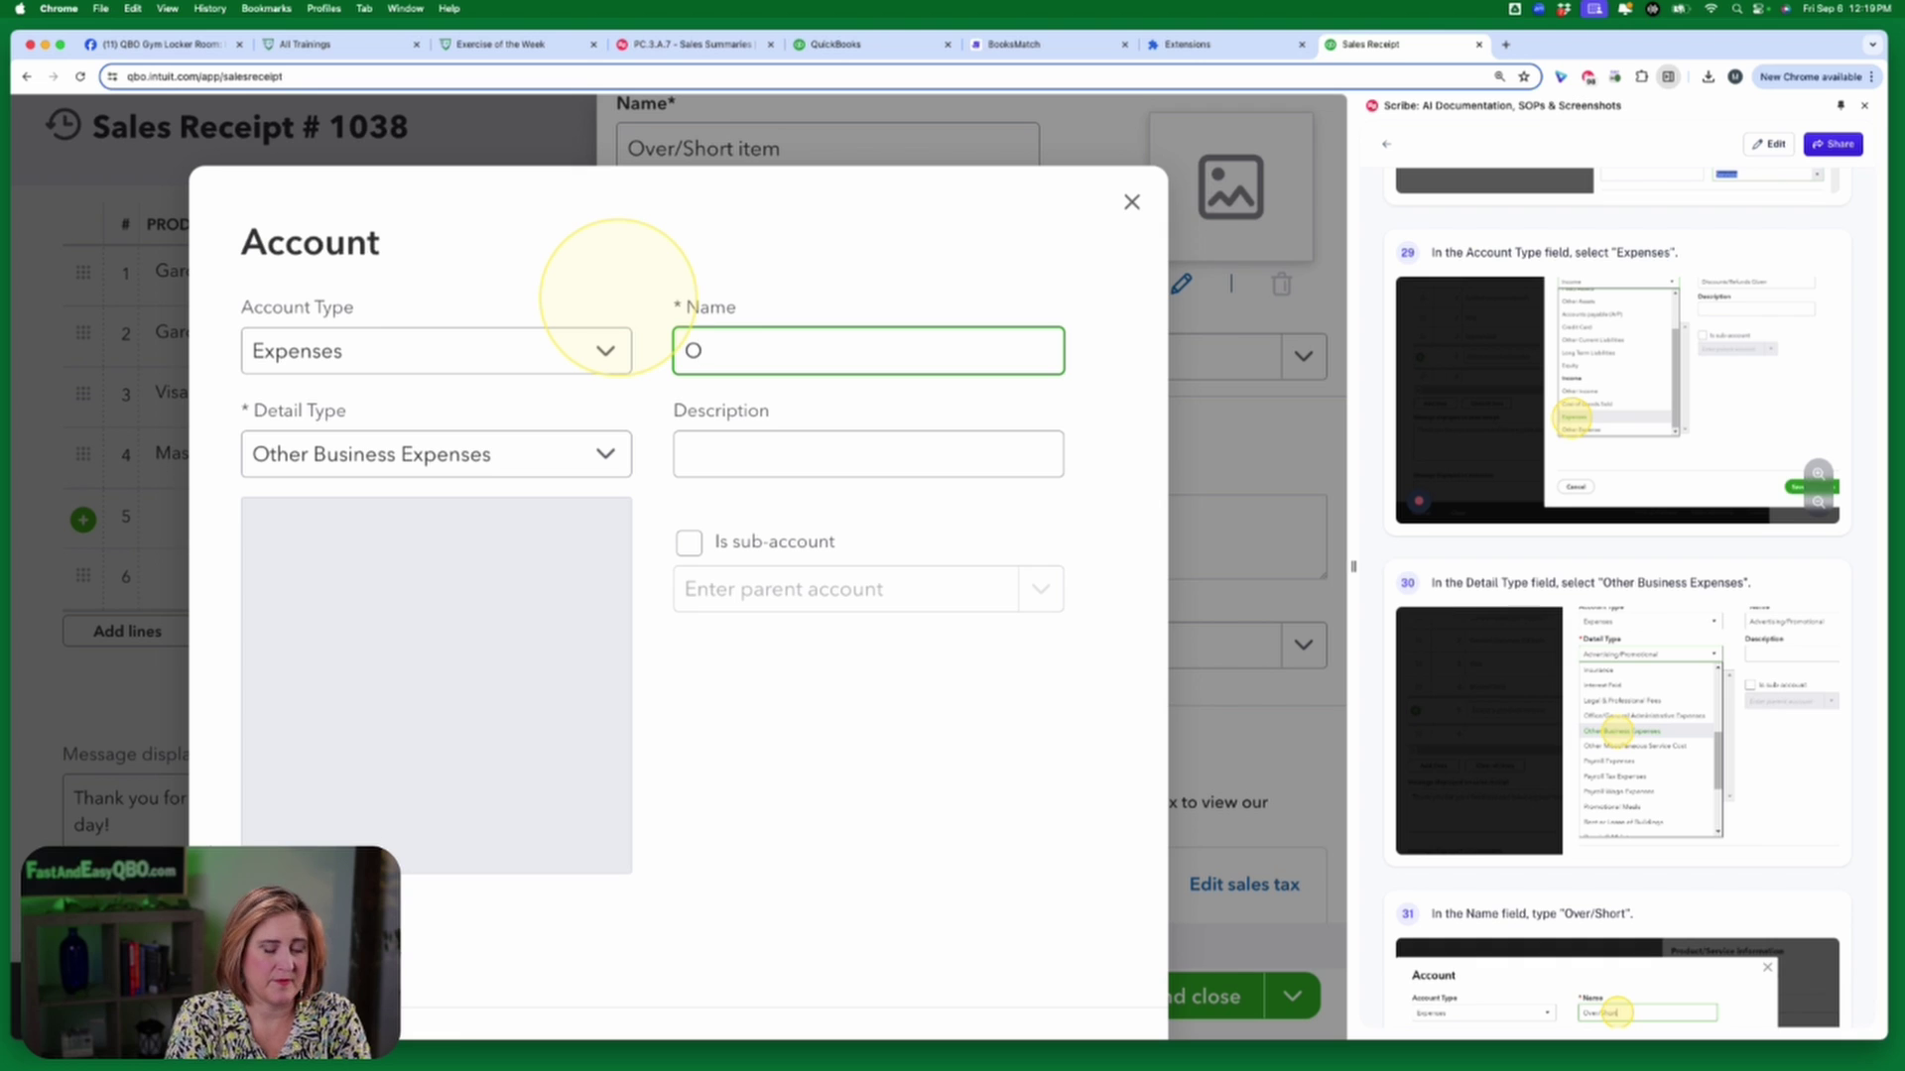
type("ver/Short")
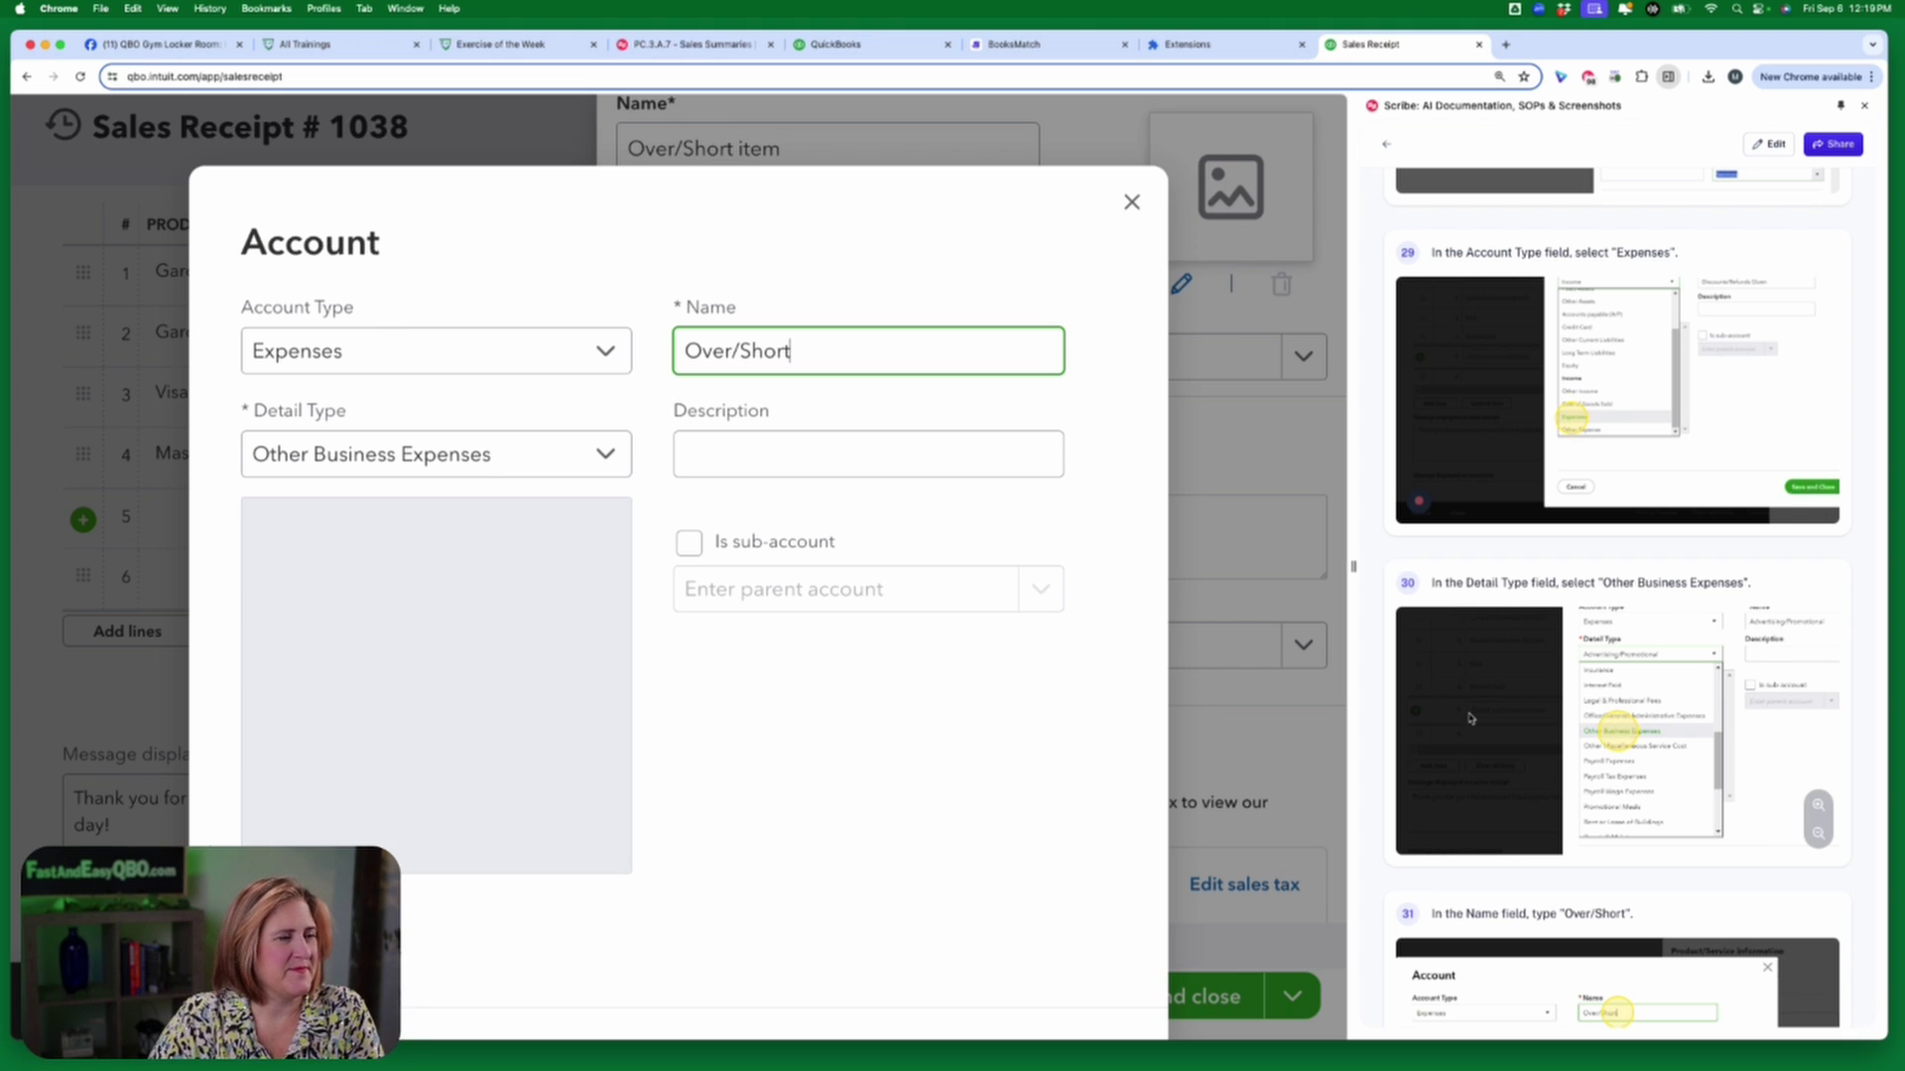
Save the Over/Short account and the Over/Short item that uses it, following guide steps 32 and 33.
scroll(1617, 596, "down", 5)
scroll(1687, 703, "down", 6)
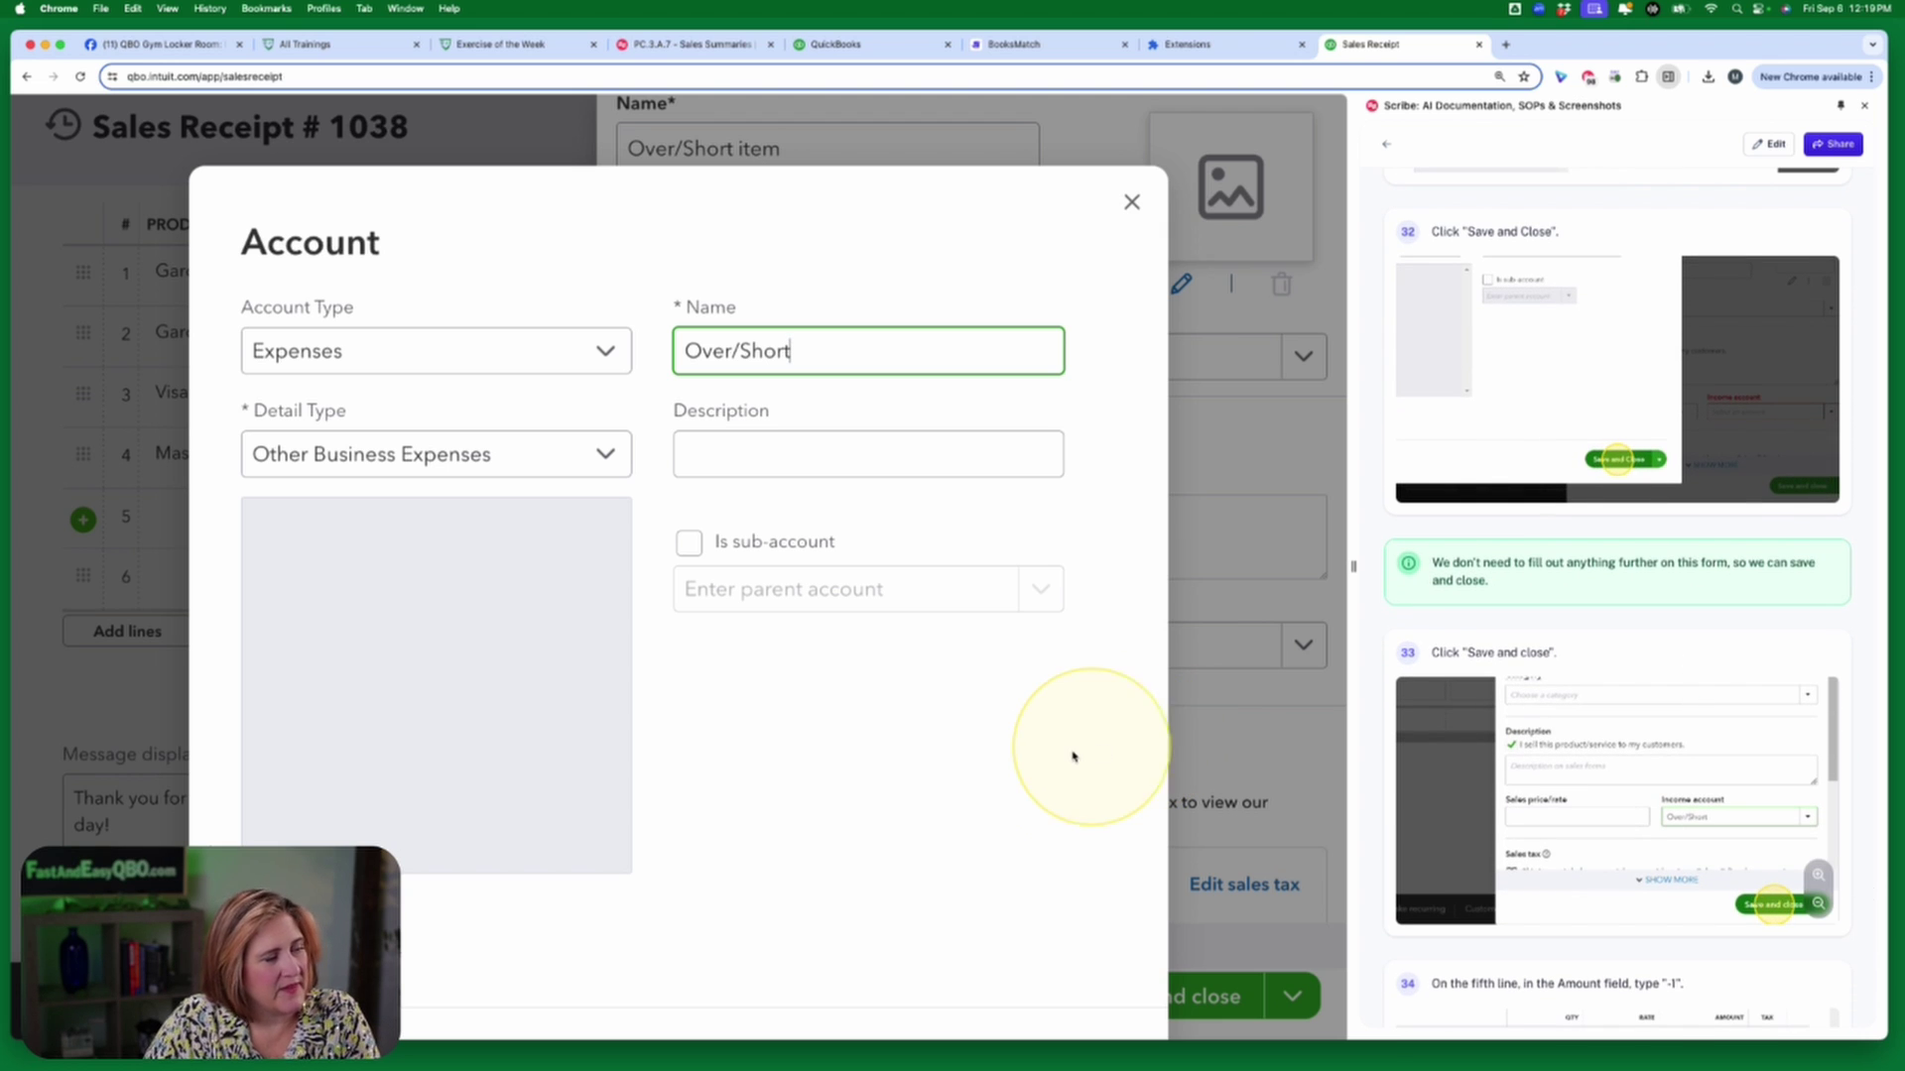
scroll(1071, 750, "down", 2)
left_click(918, 901)
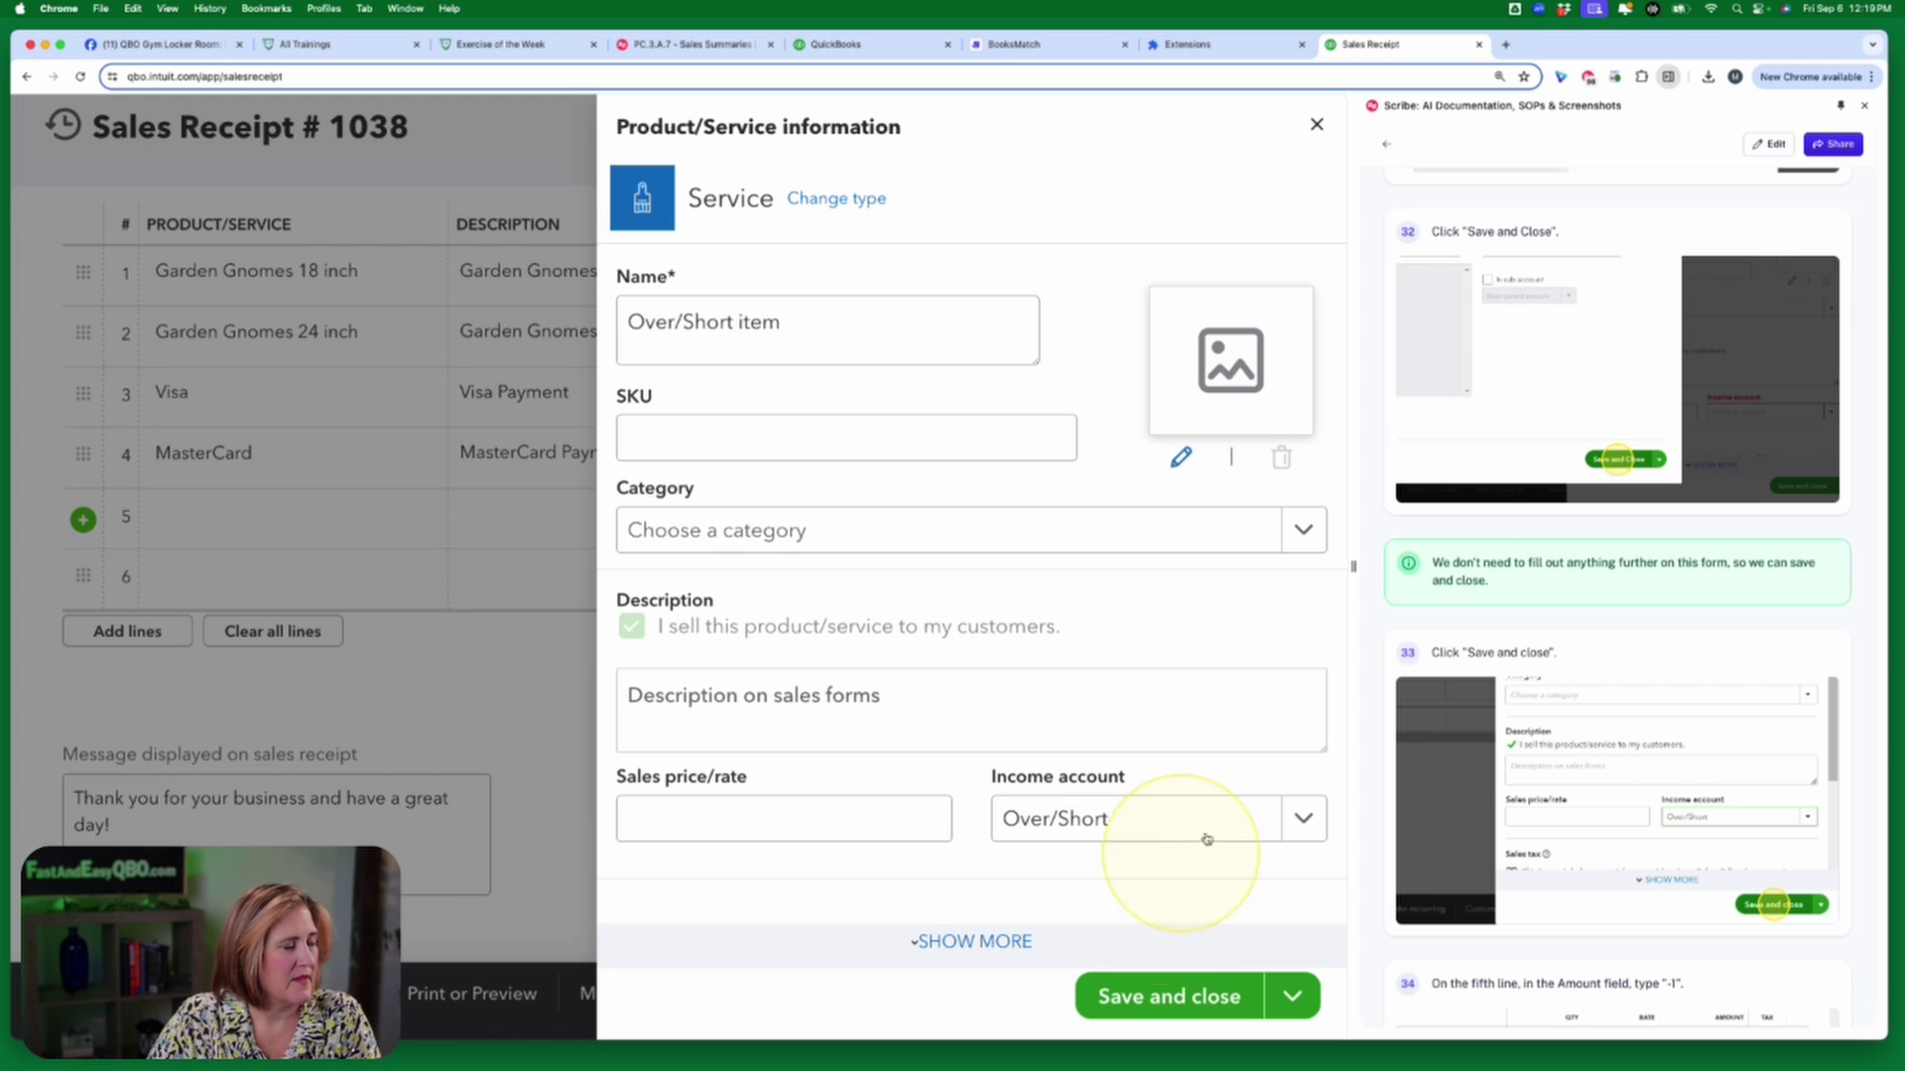
scroll(1260, 805, "down", 2)
scroll(1713, 874, "down", 6)
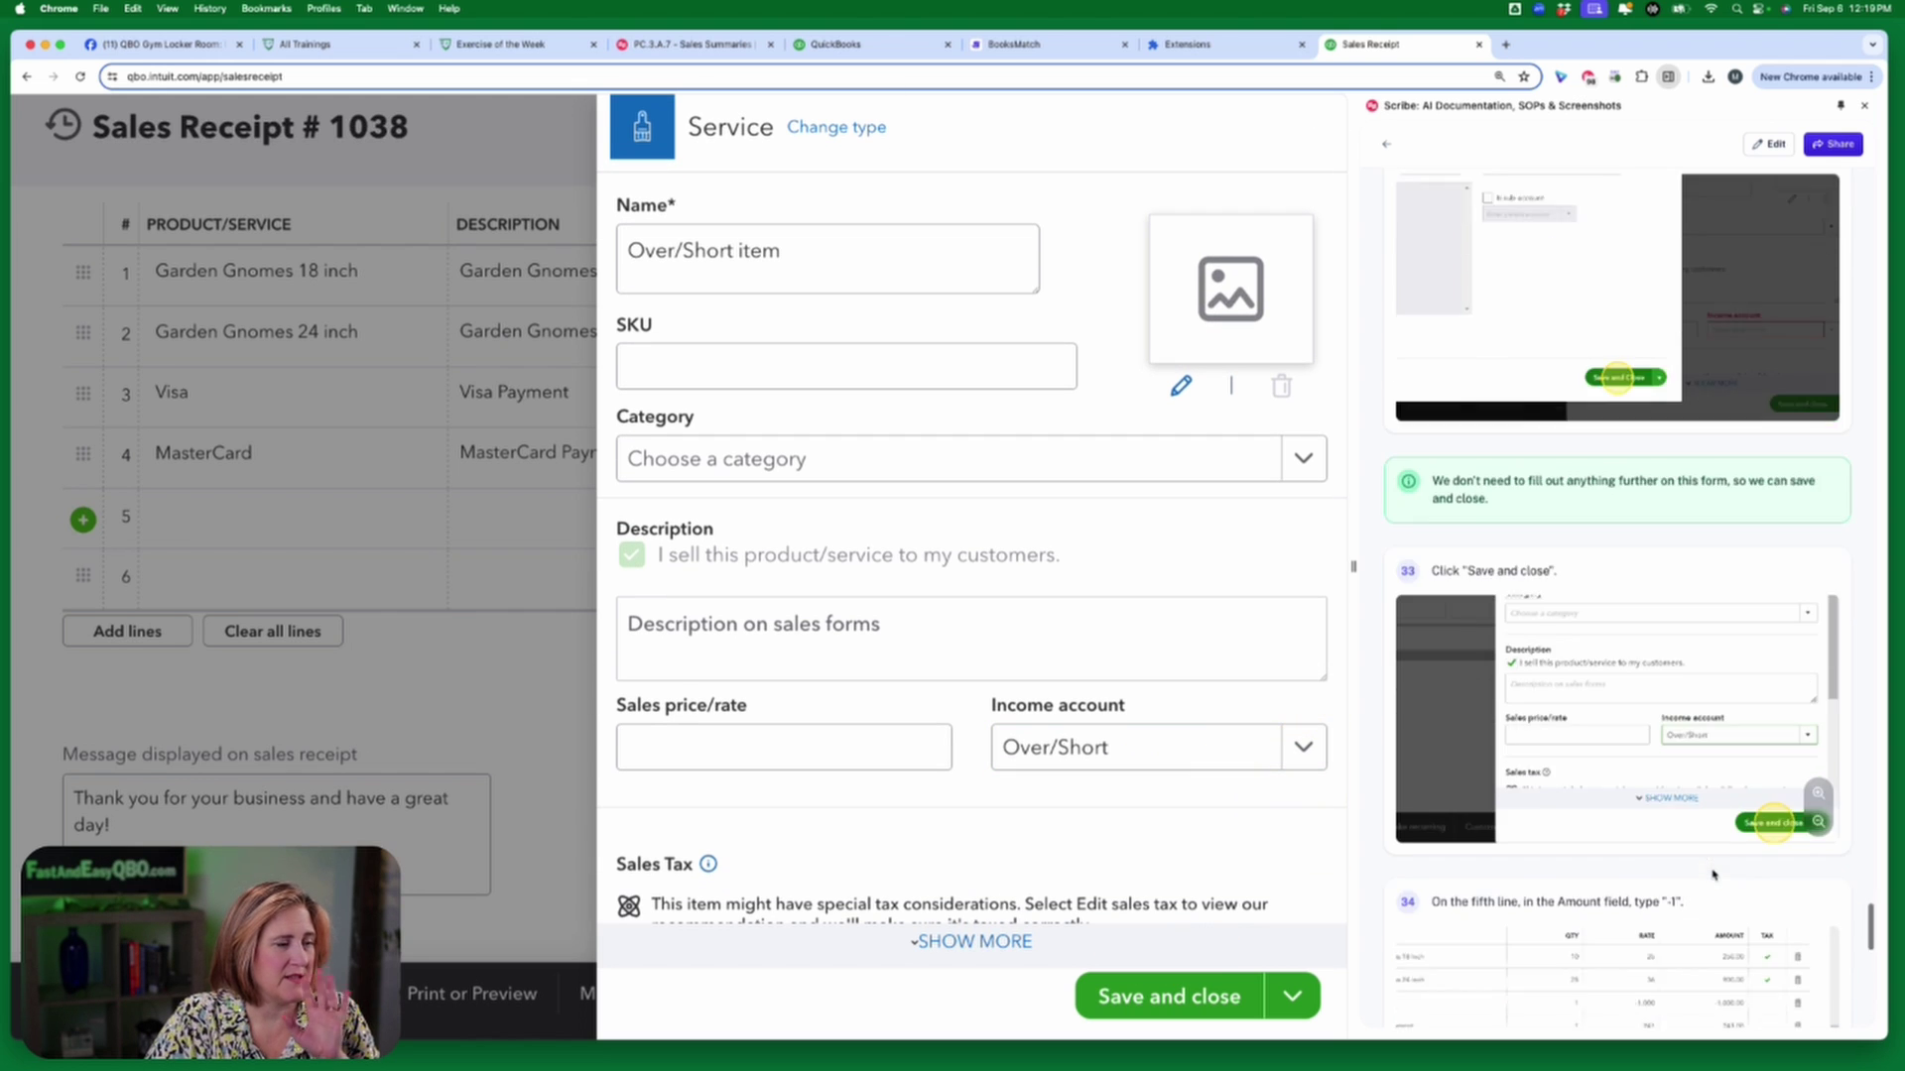
left_click(1161, 996)
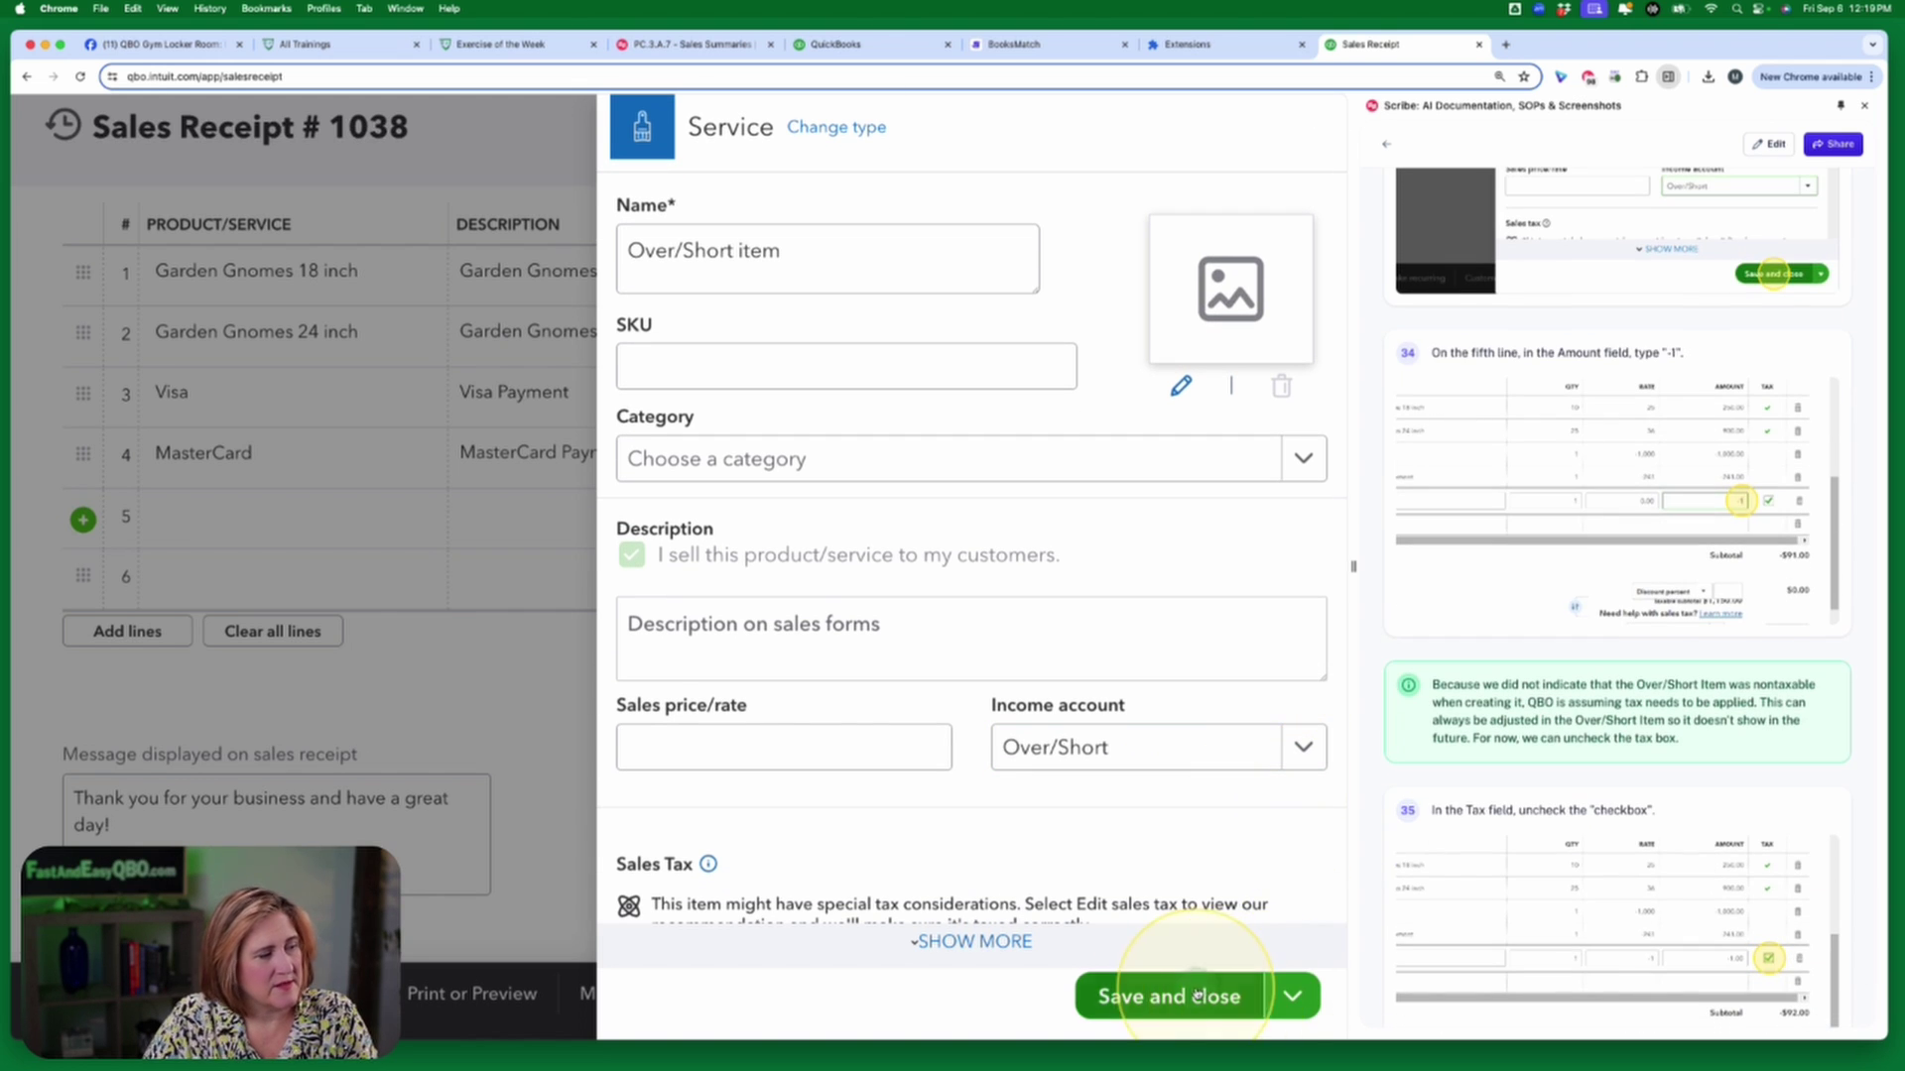
Make the Over/Short item on the receipt's fifth line nontaxable, as guide step 35 describes.
left_click(493, 510)
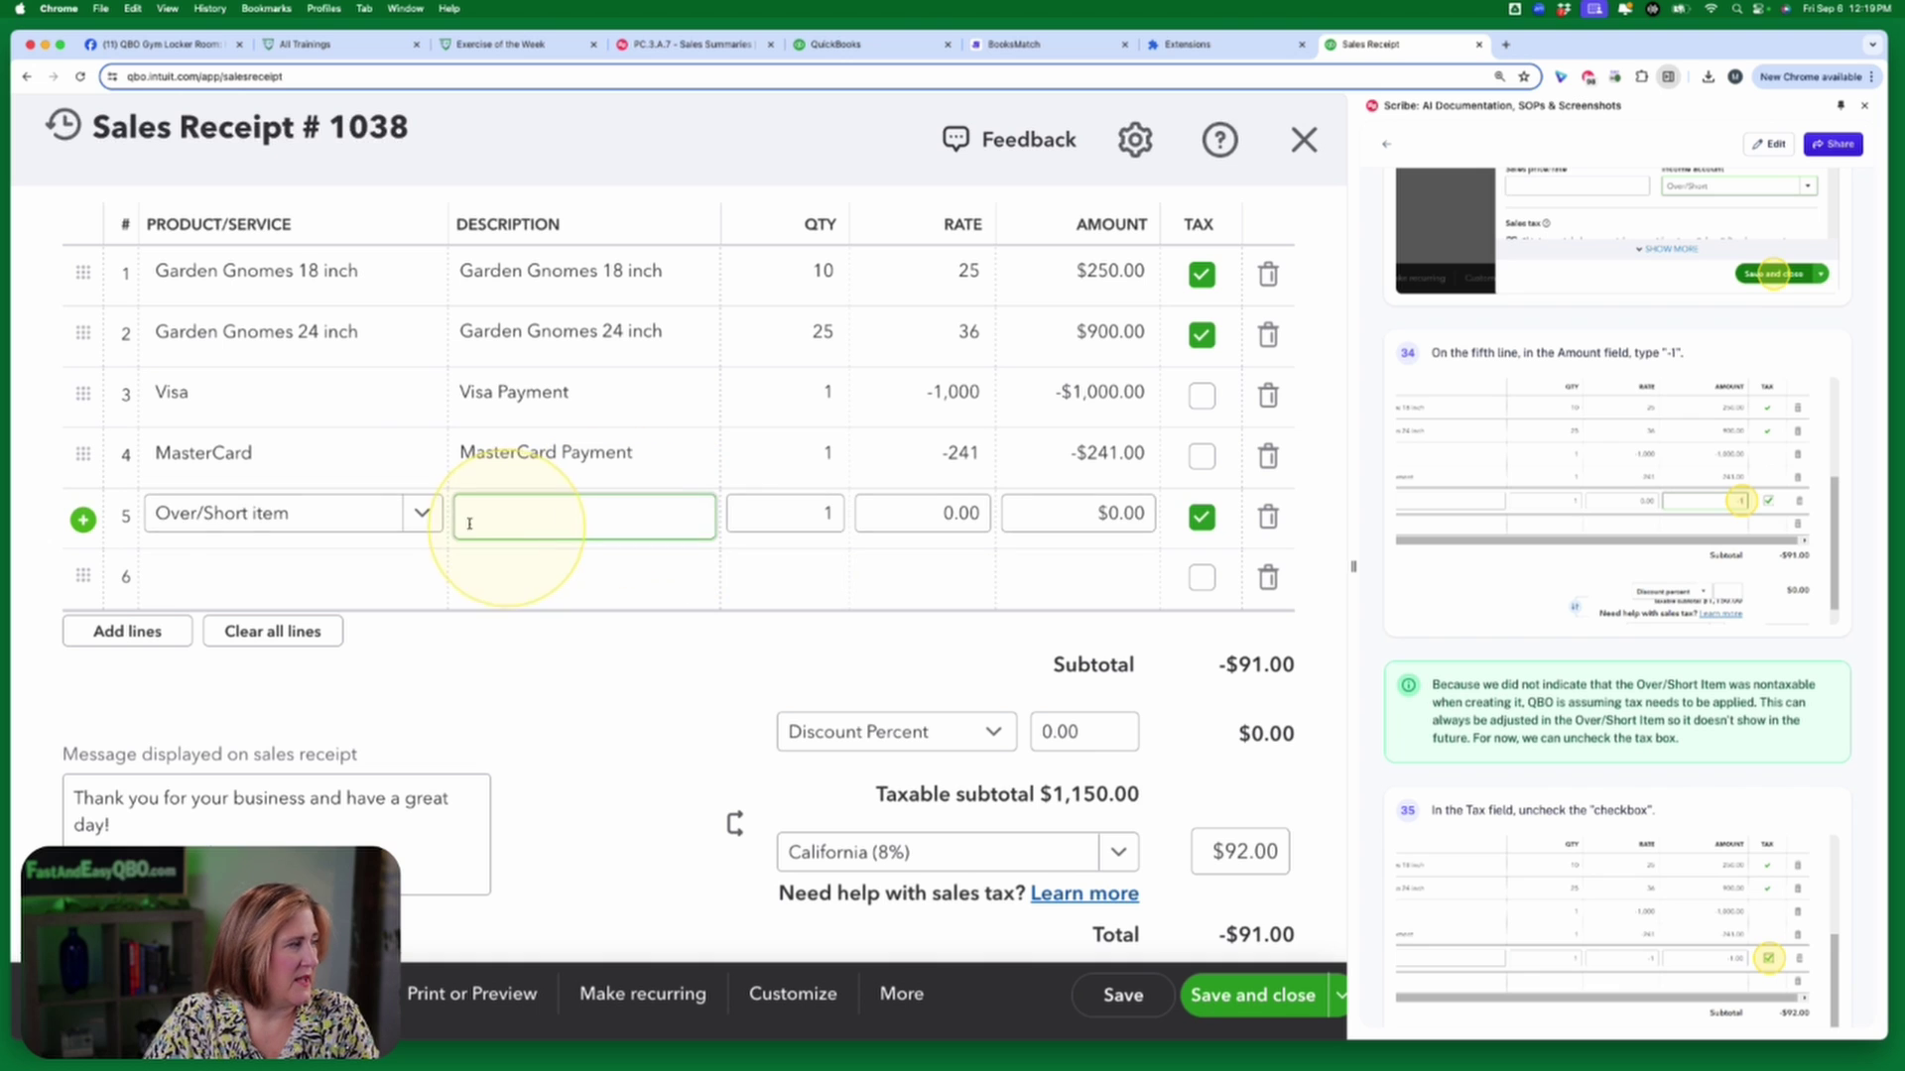
left_click(1372, 716)
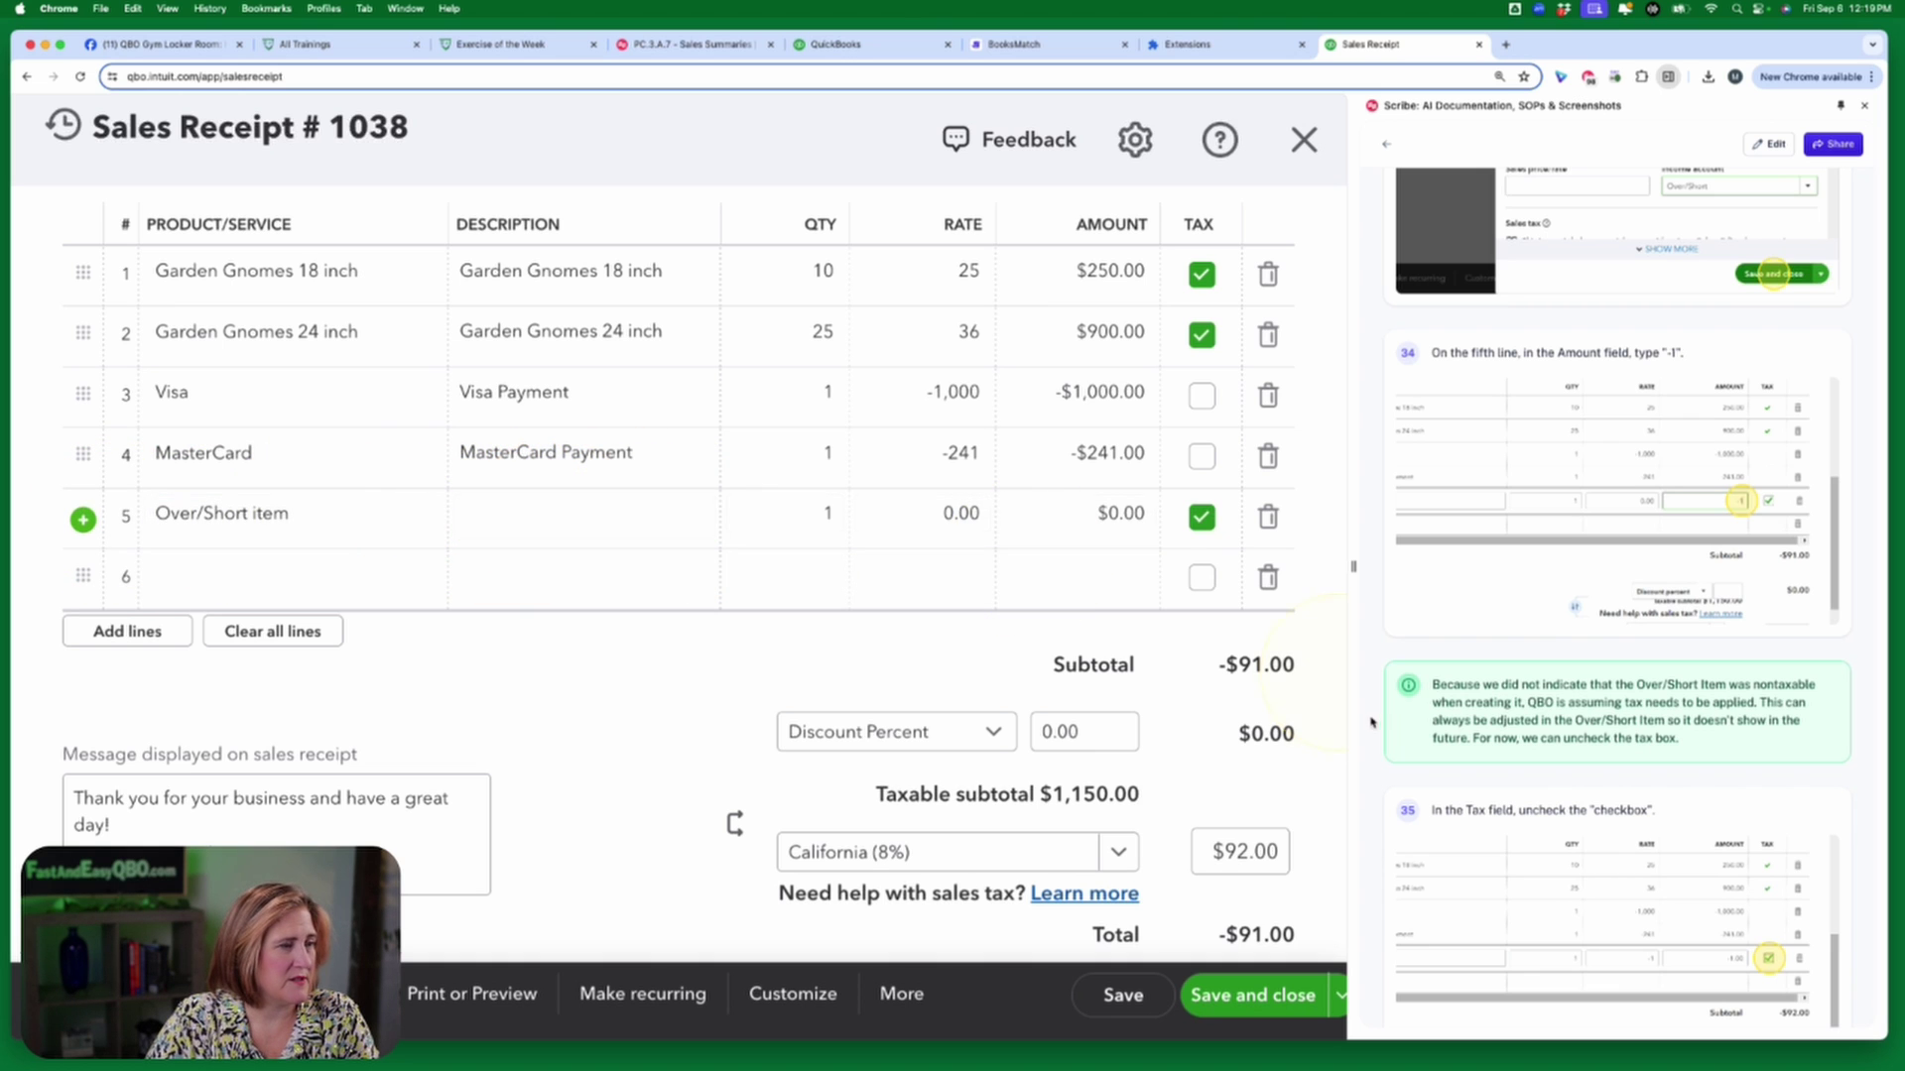
scroll(1586, 743, "down", 1)
scroll(1586, 743, "down", 5)
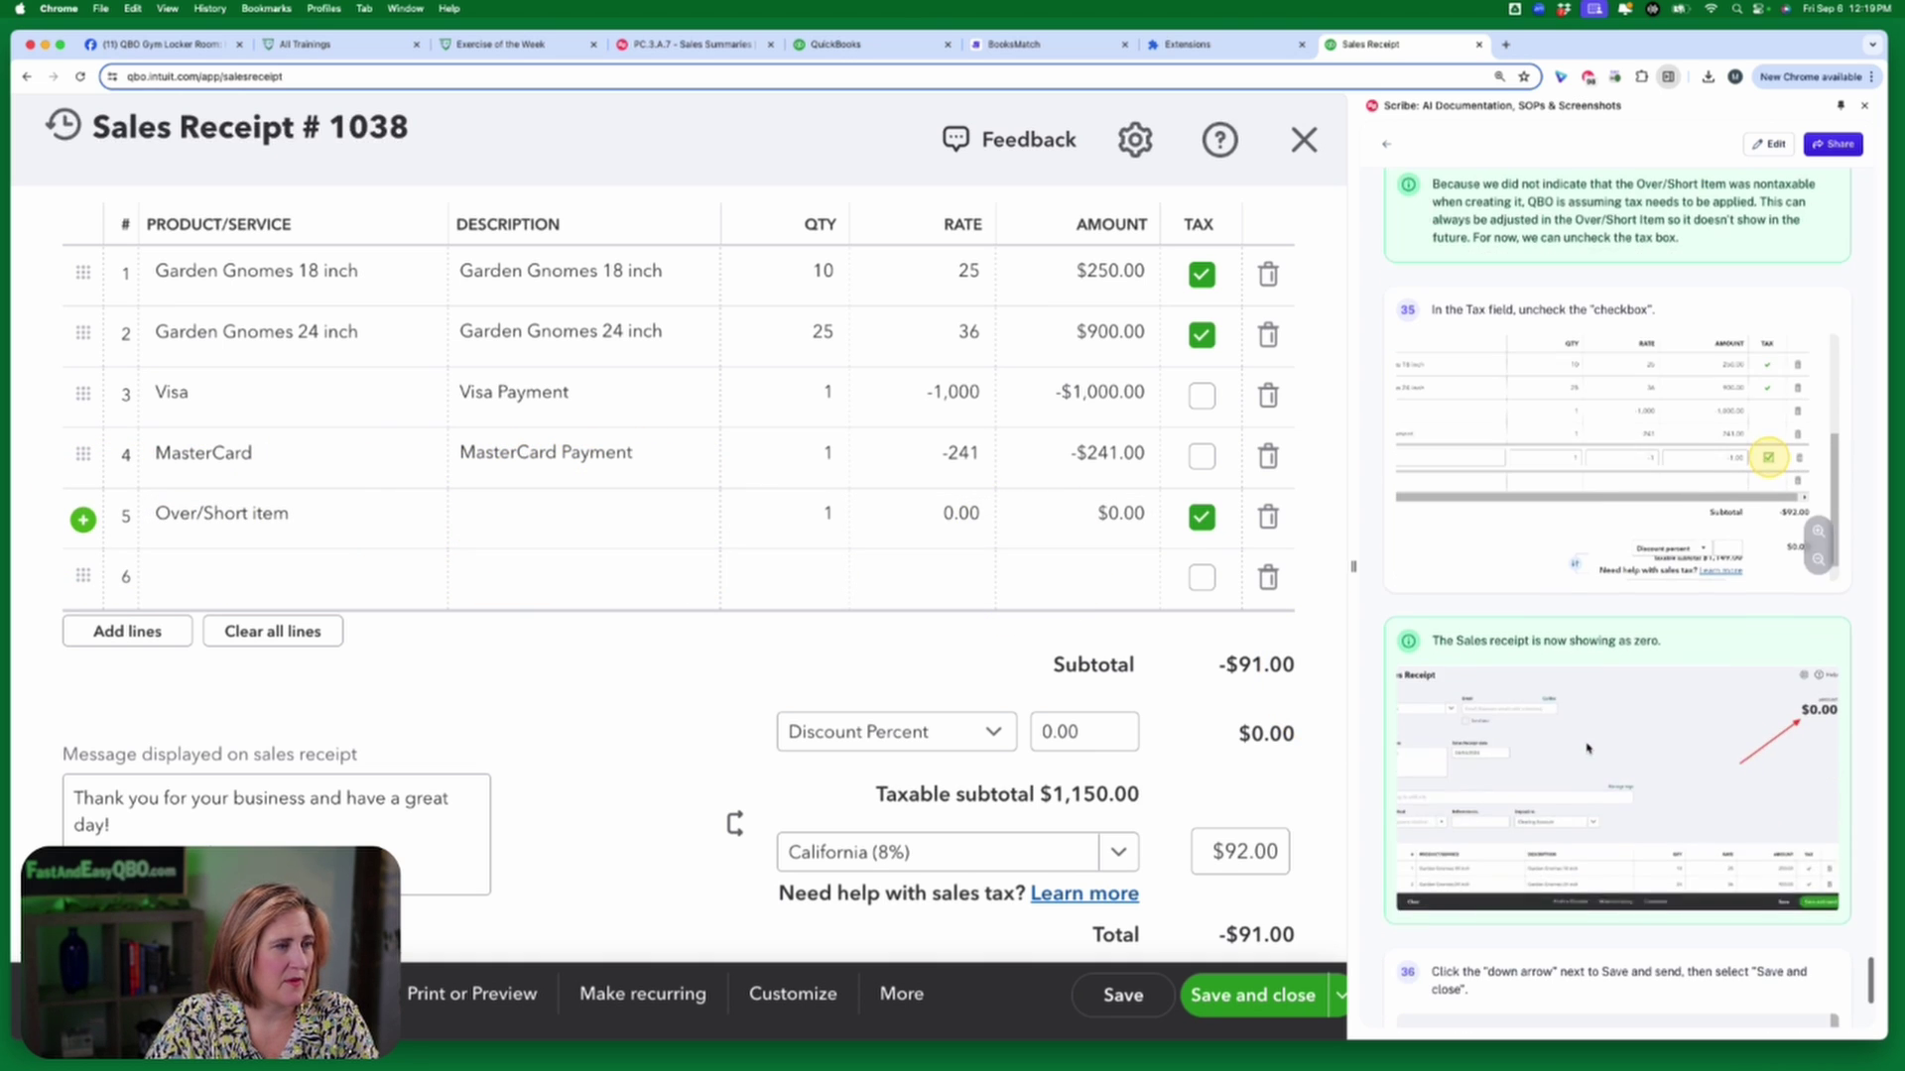
left_click(1176, 505)
left_click(1201, 515)
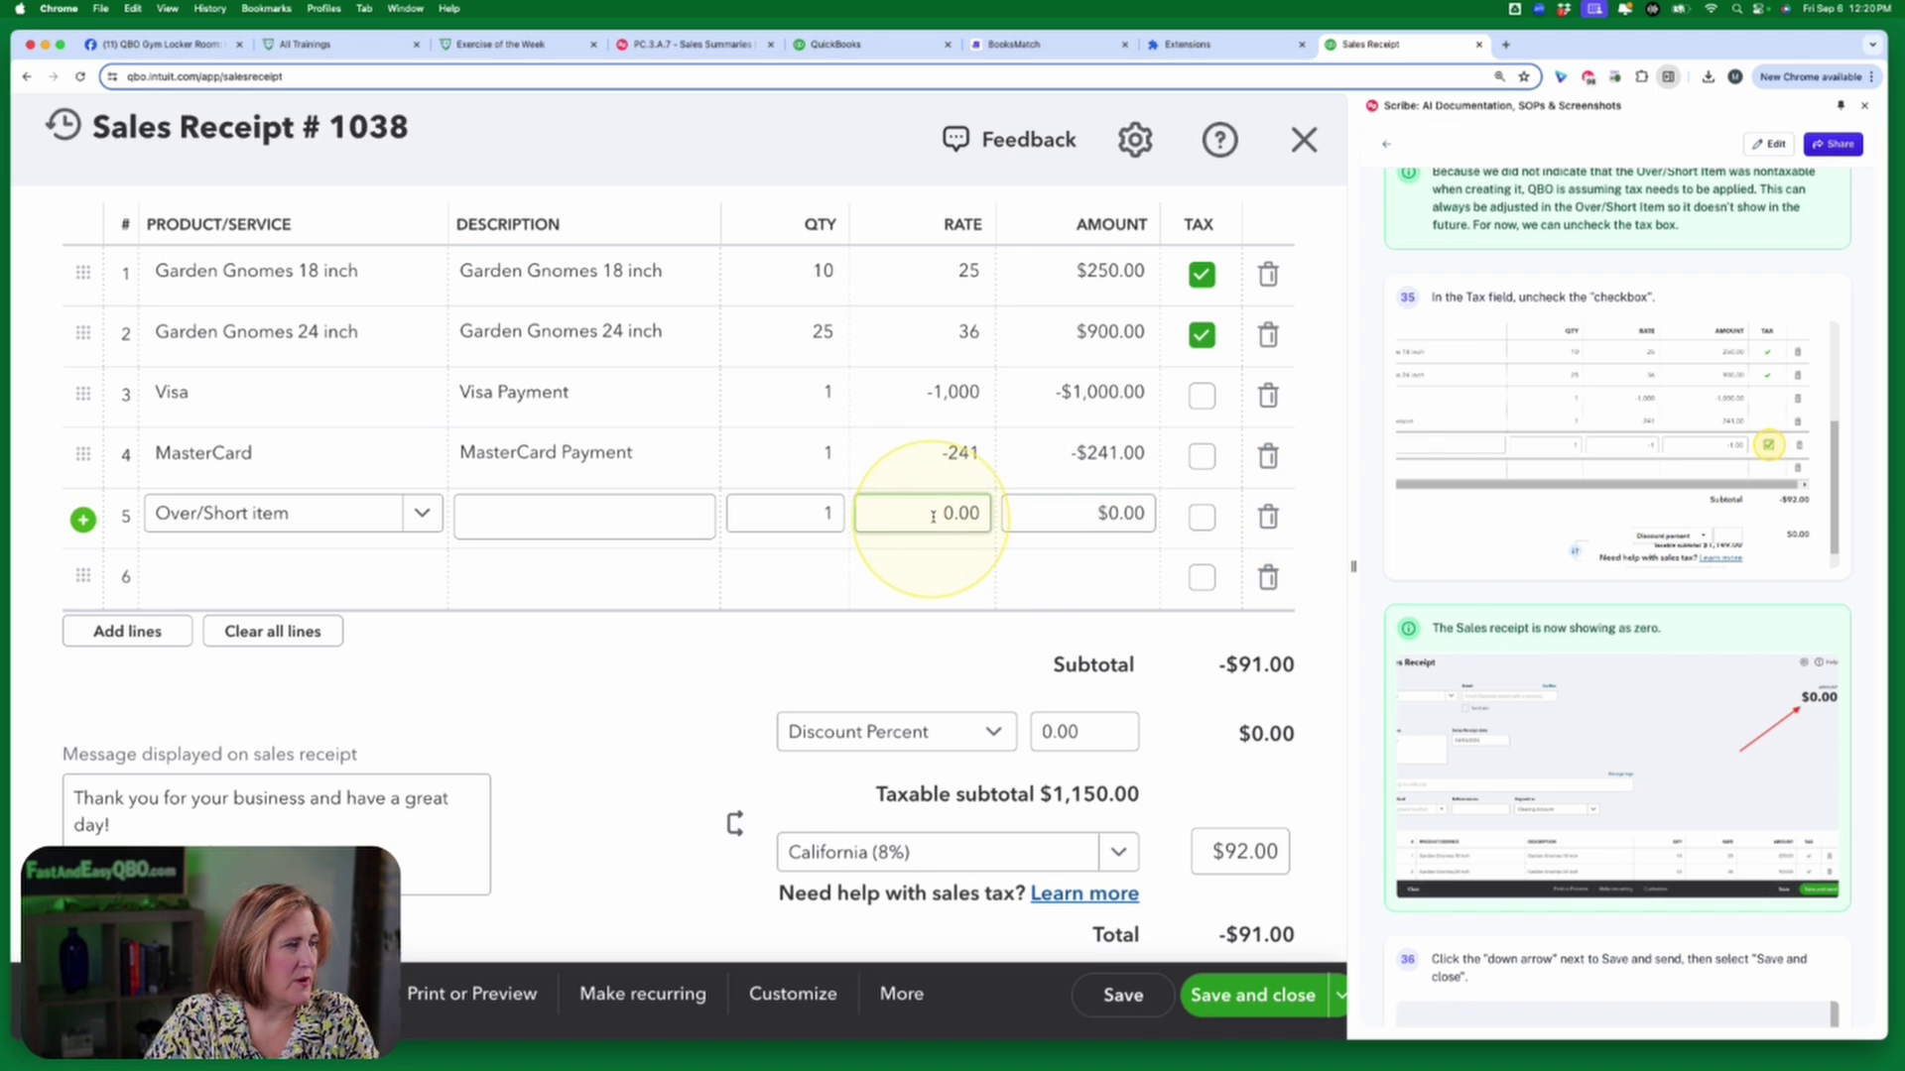
Set the rate of the Over/Short item on the fifth line to 1.
left_click(893, 513)
type("1")
left_click(1047, 516)
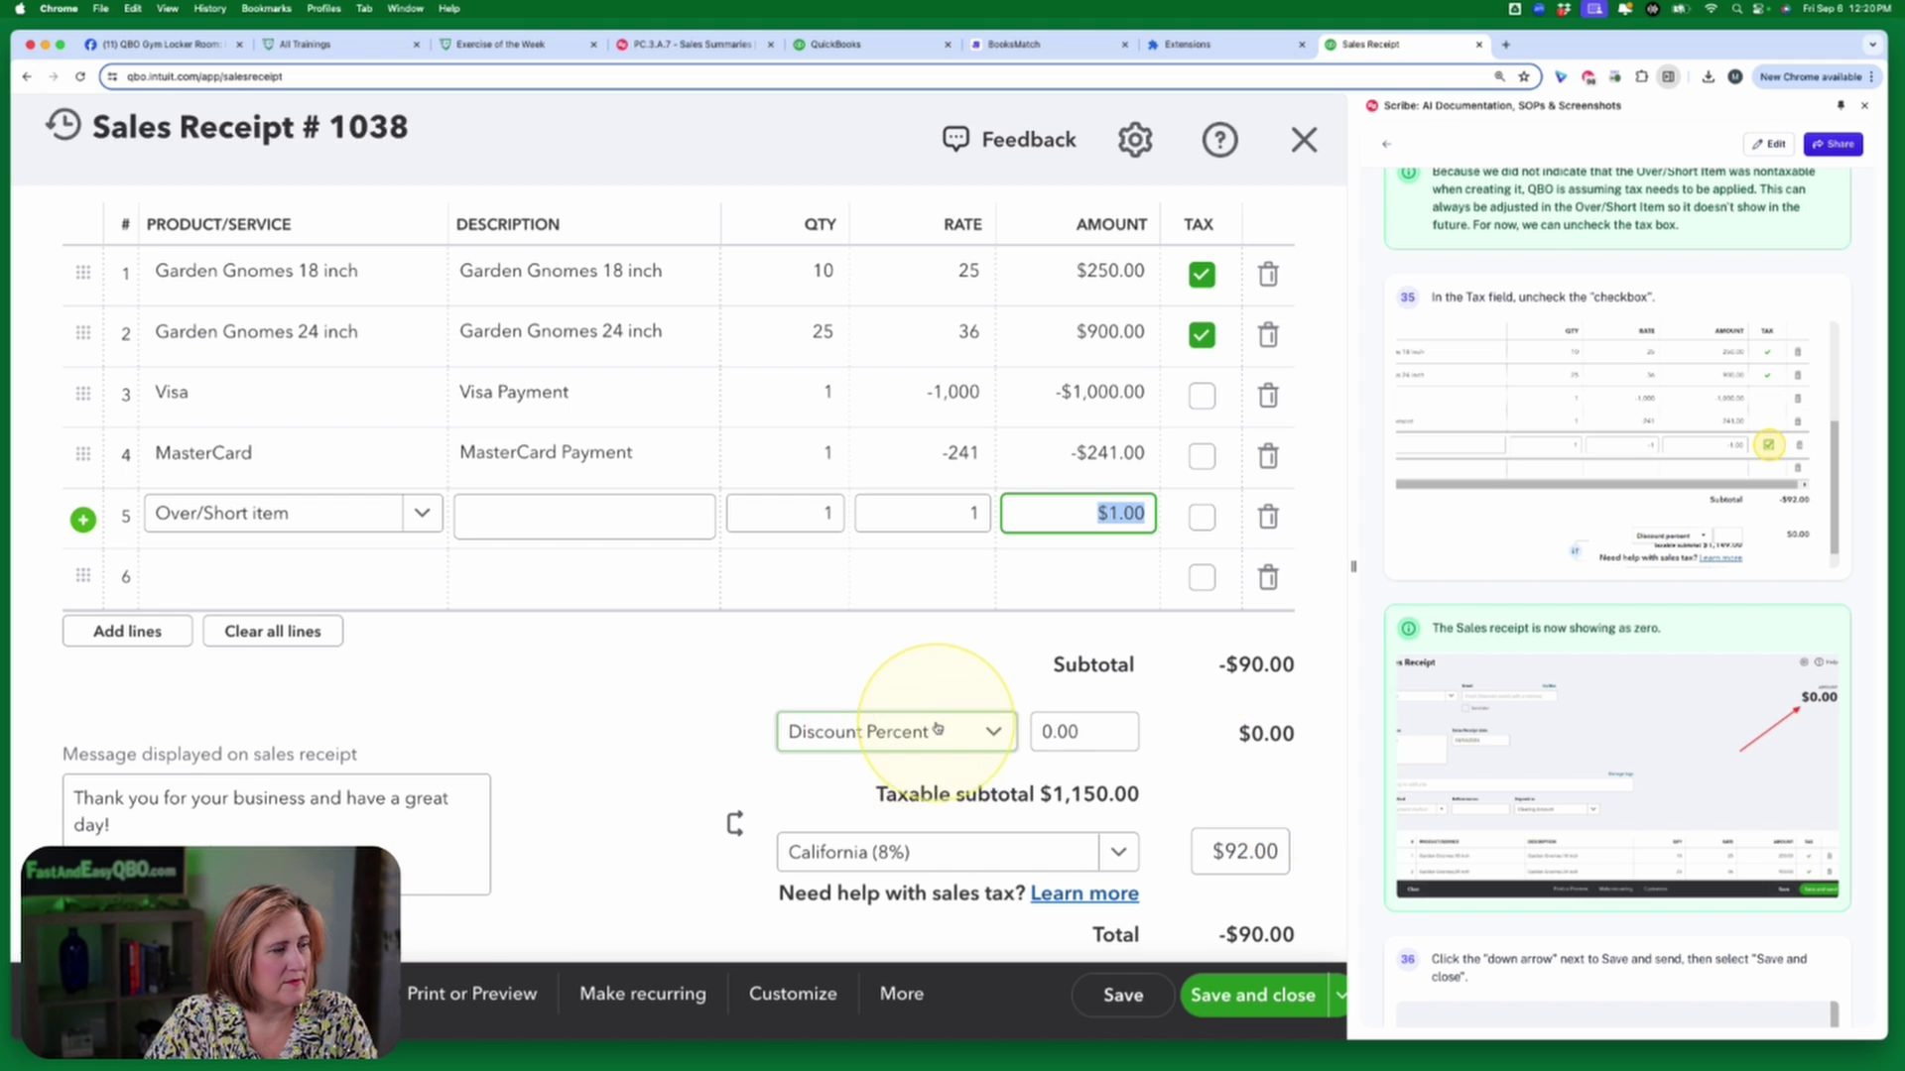
Check the receipt's lines, sales tax, totals and header amount against the guide's zero-balance receipt.
scroll(923, 729, "down", 5)
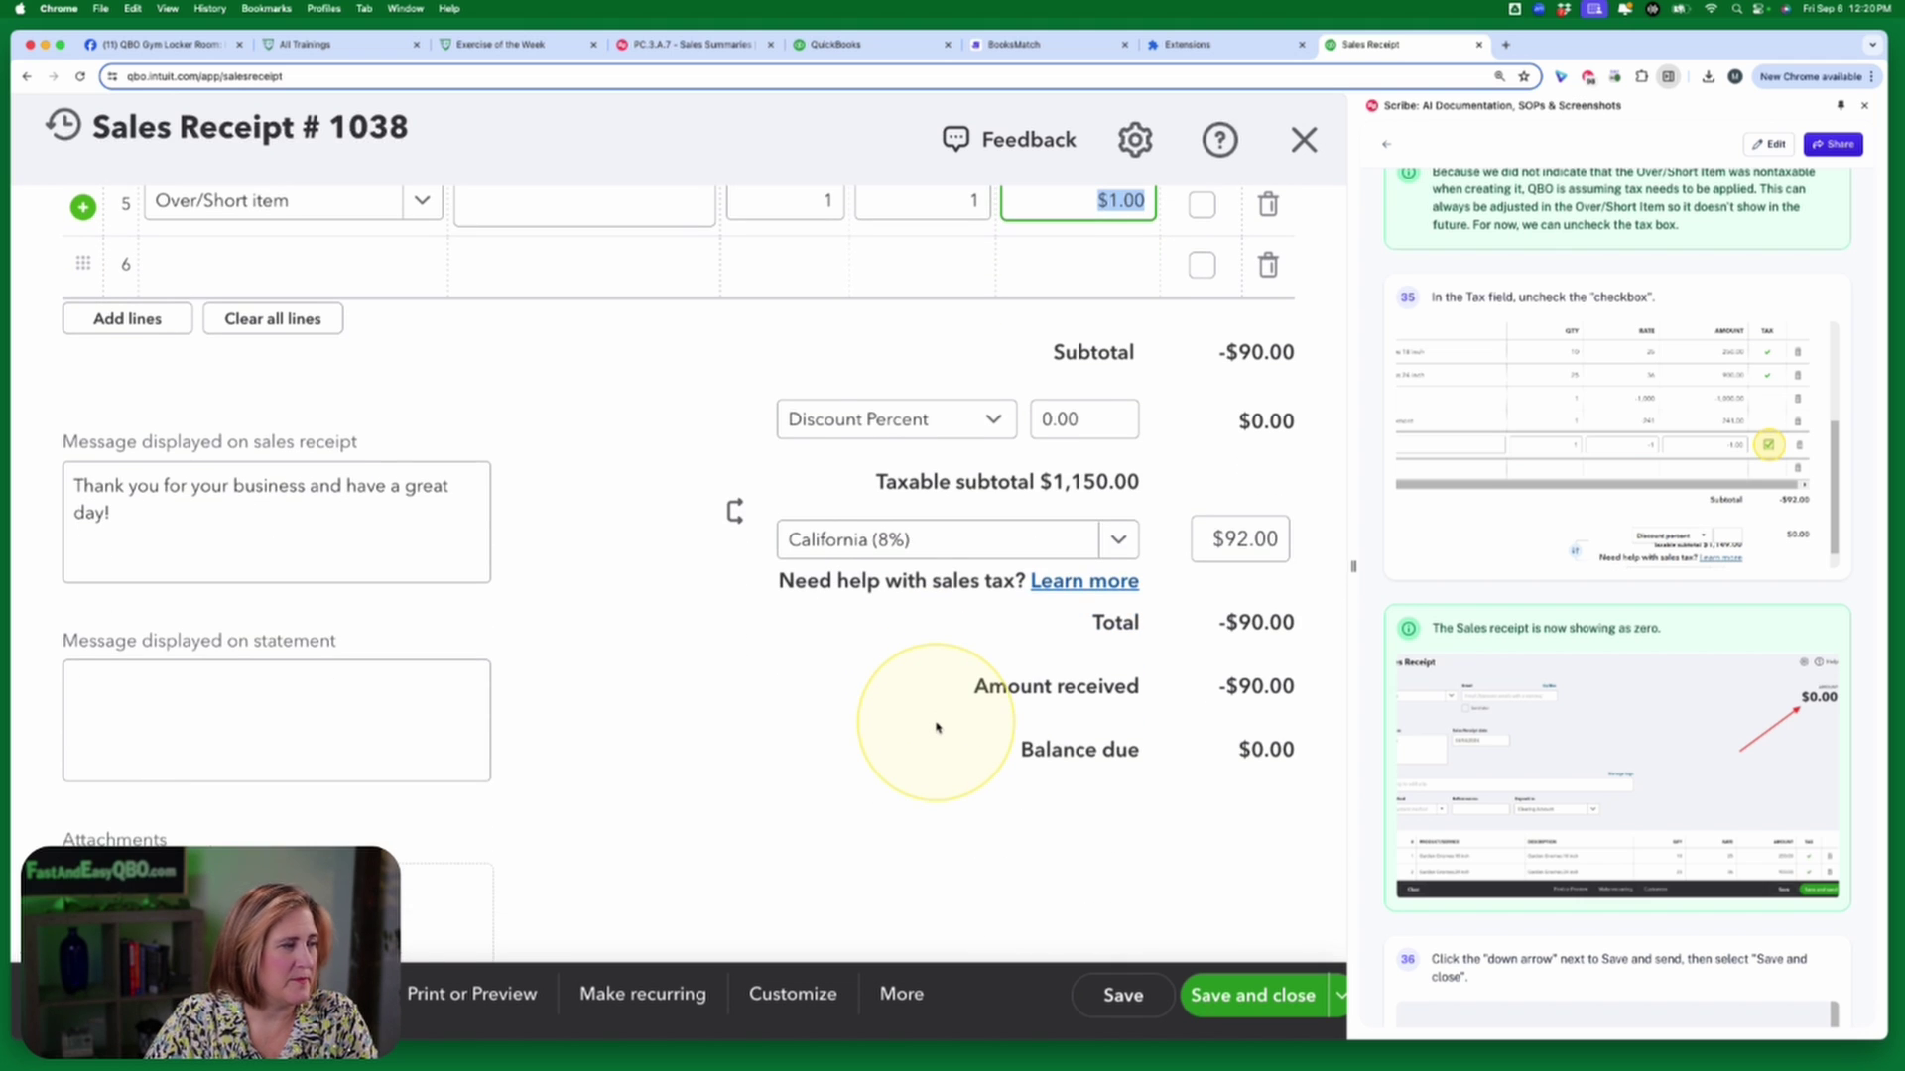
scroll(936, 727, "up", 3)
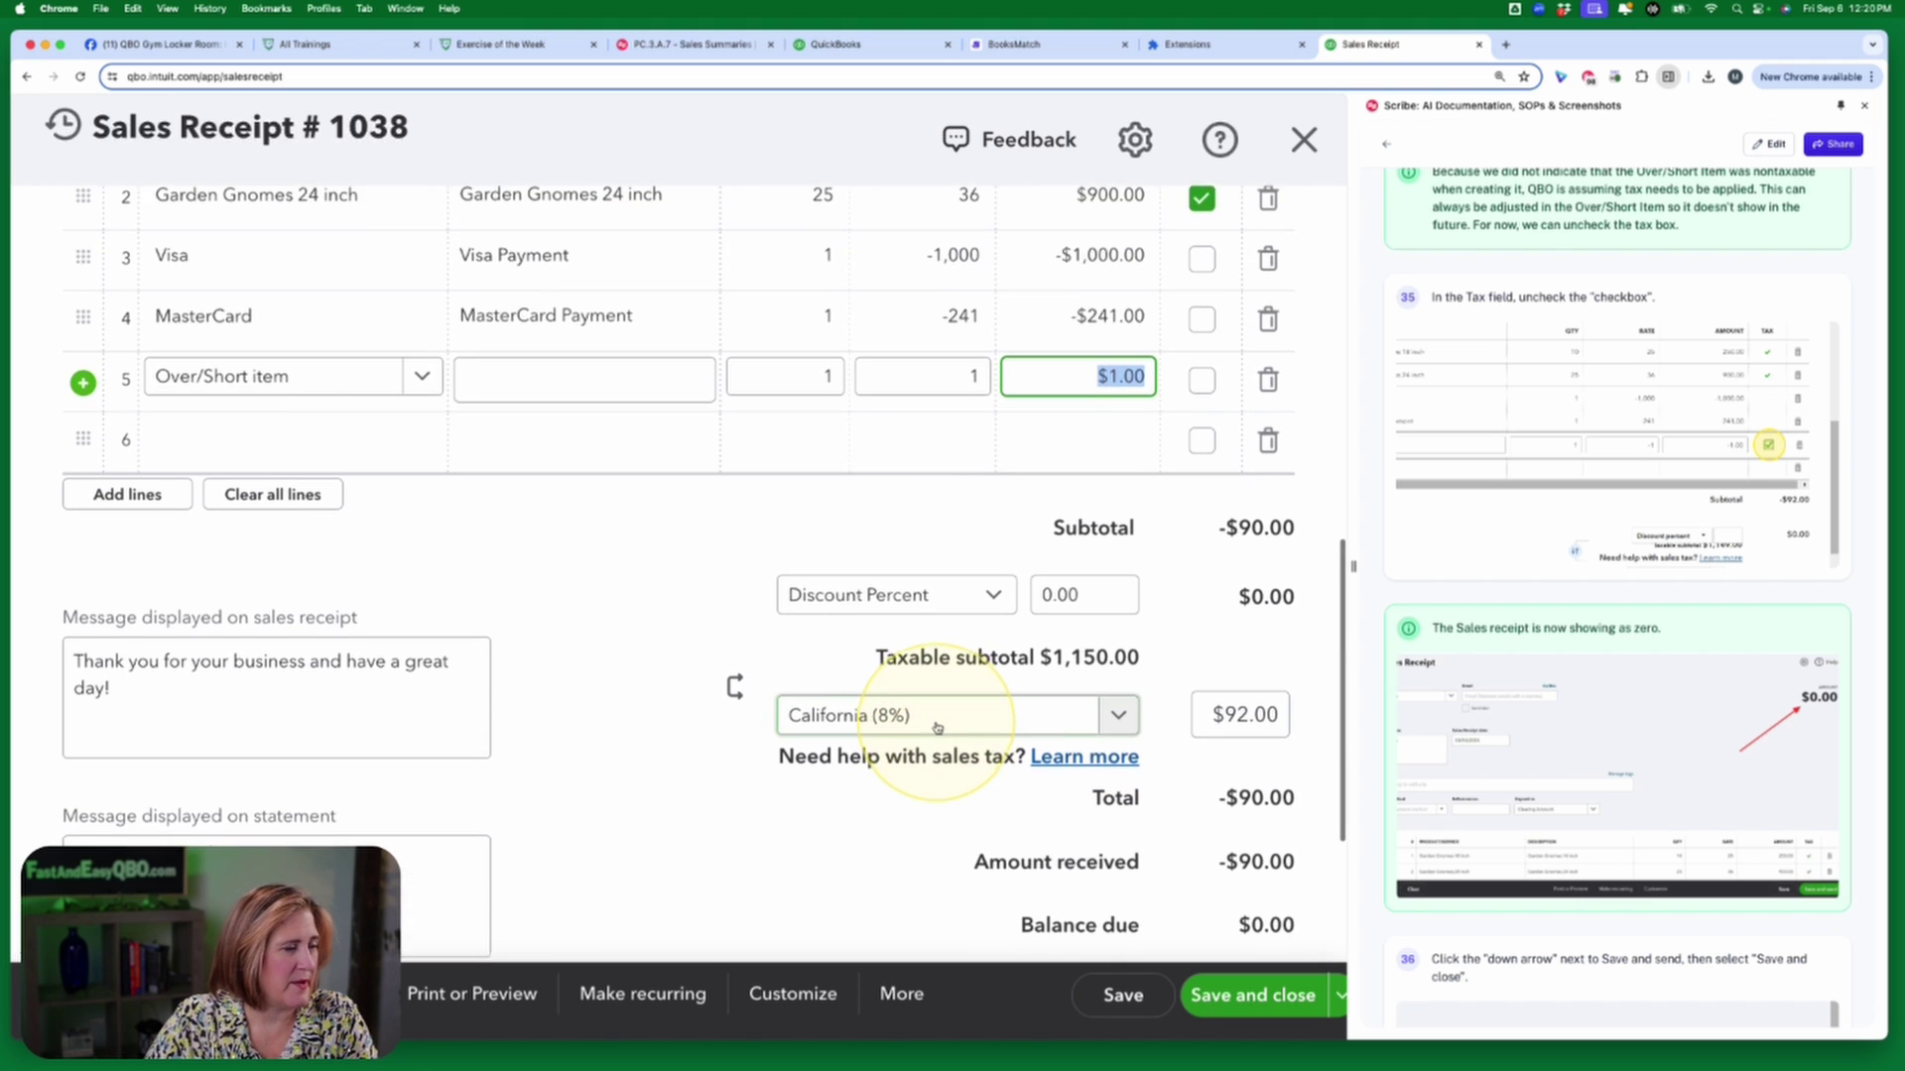
scroll(936, 728, "down", 4)
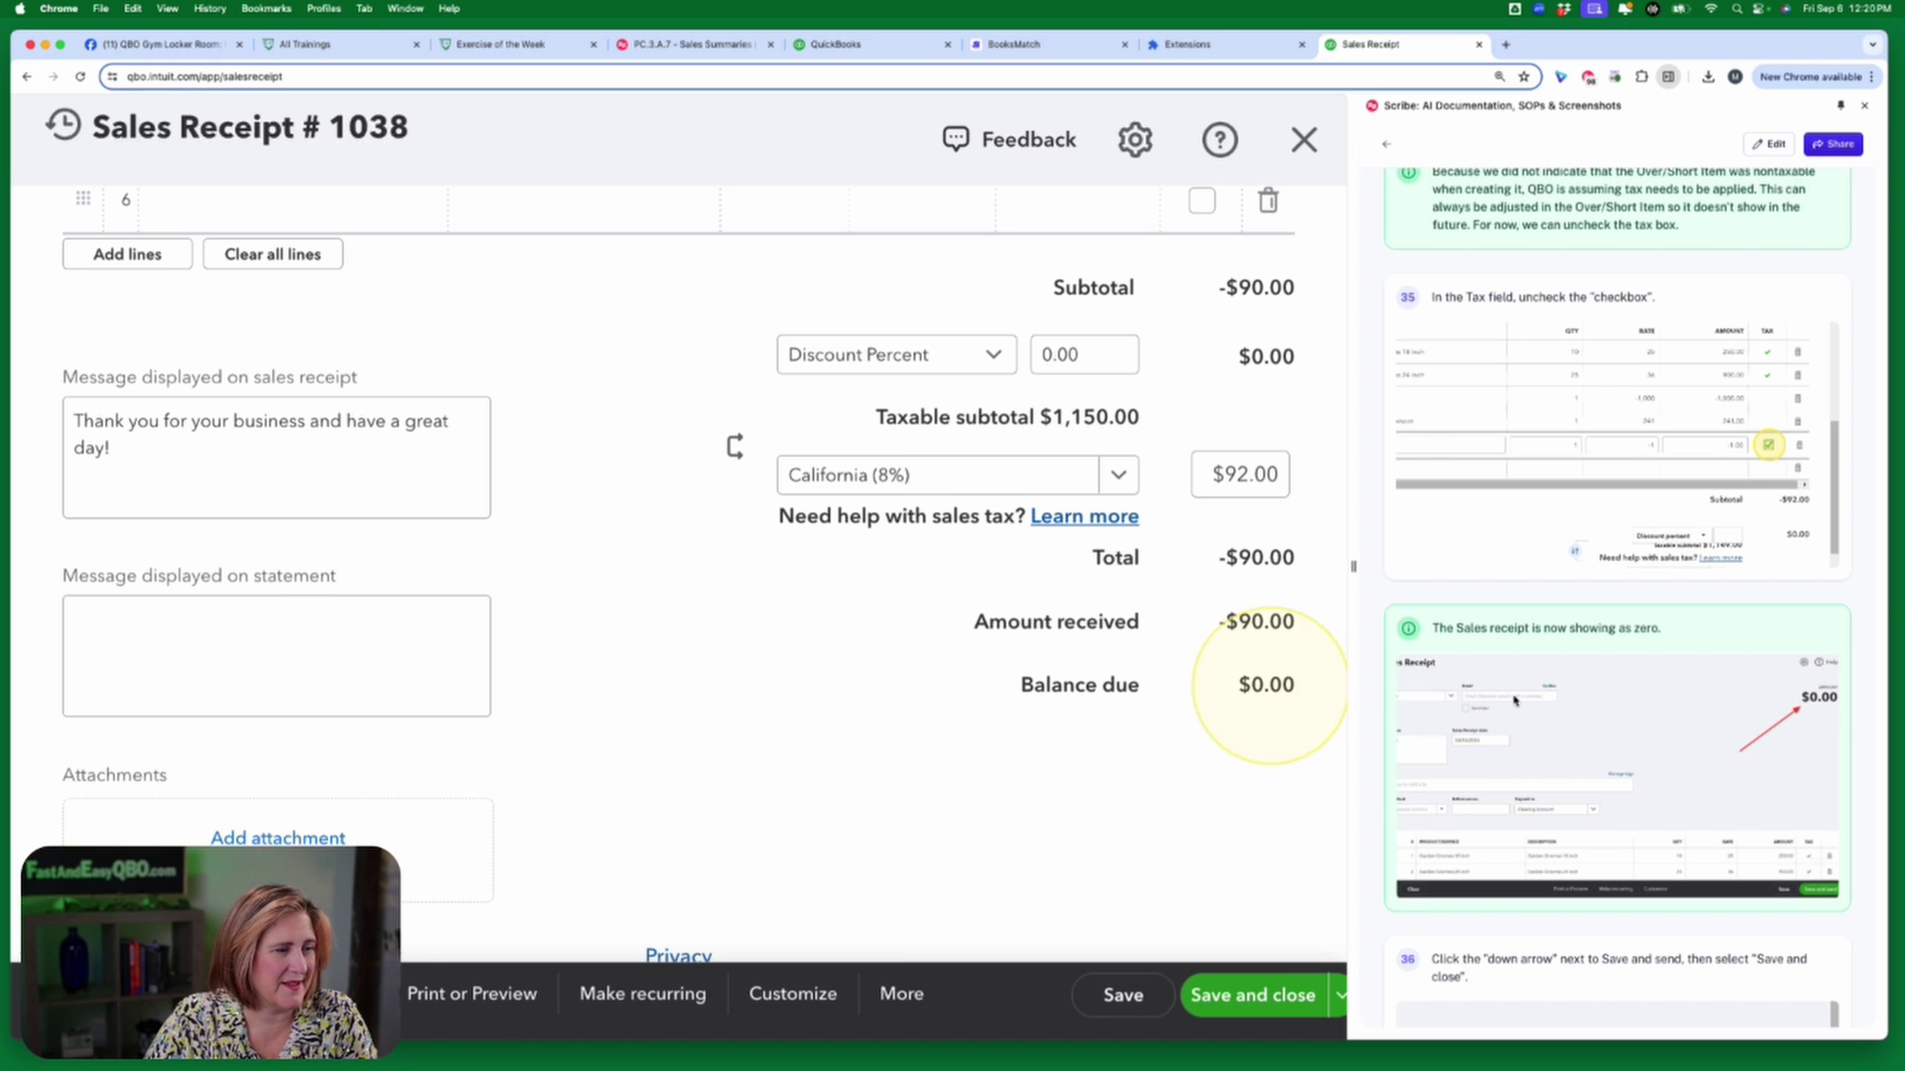
scroll(1216, 764, "up", 15)
scroll(1152, 578, "up", 3)
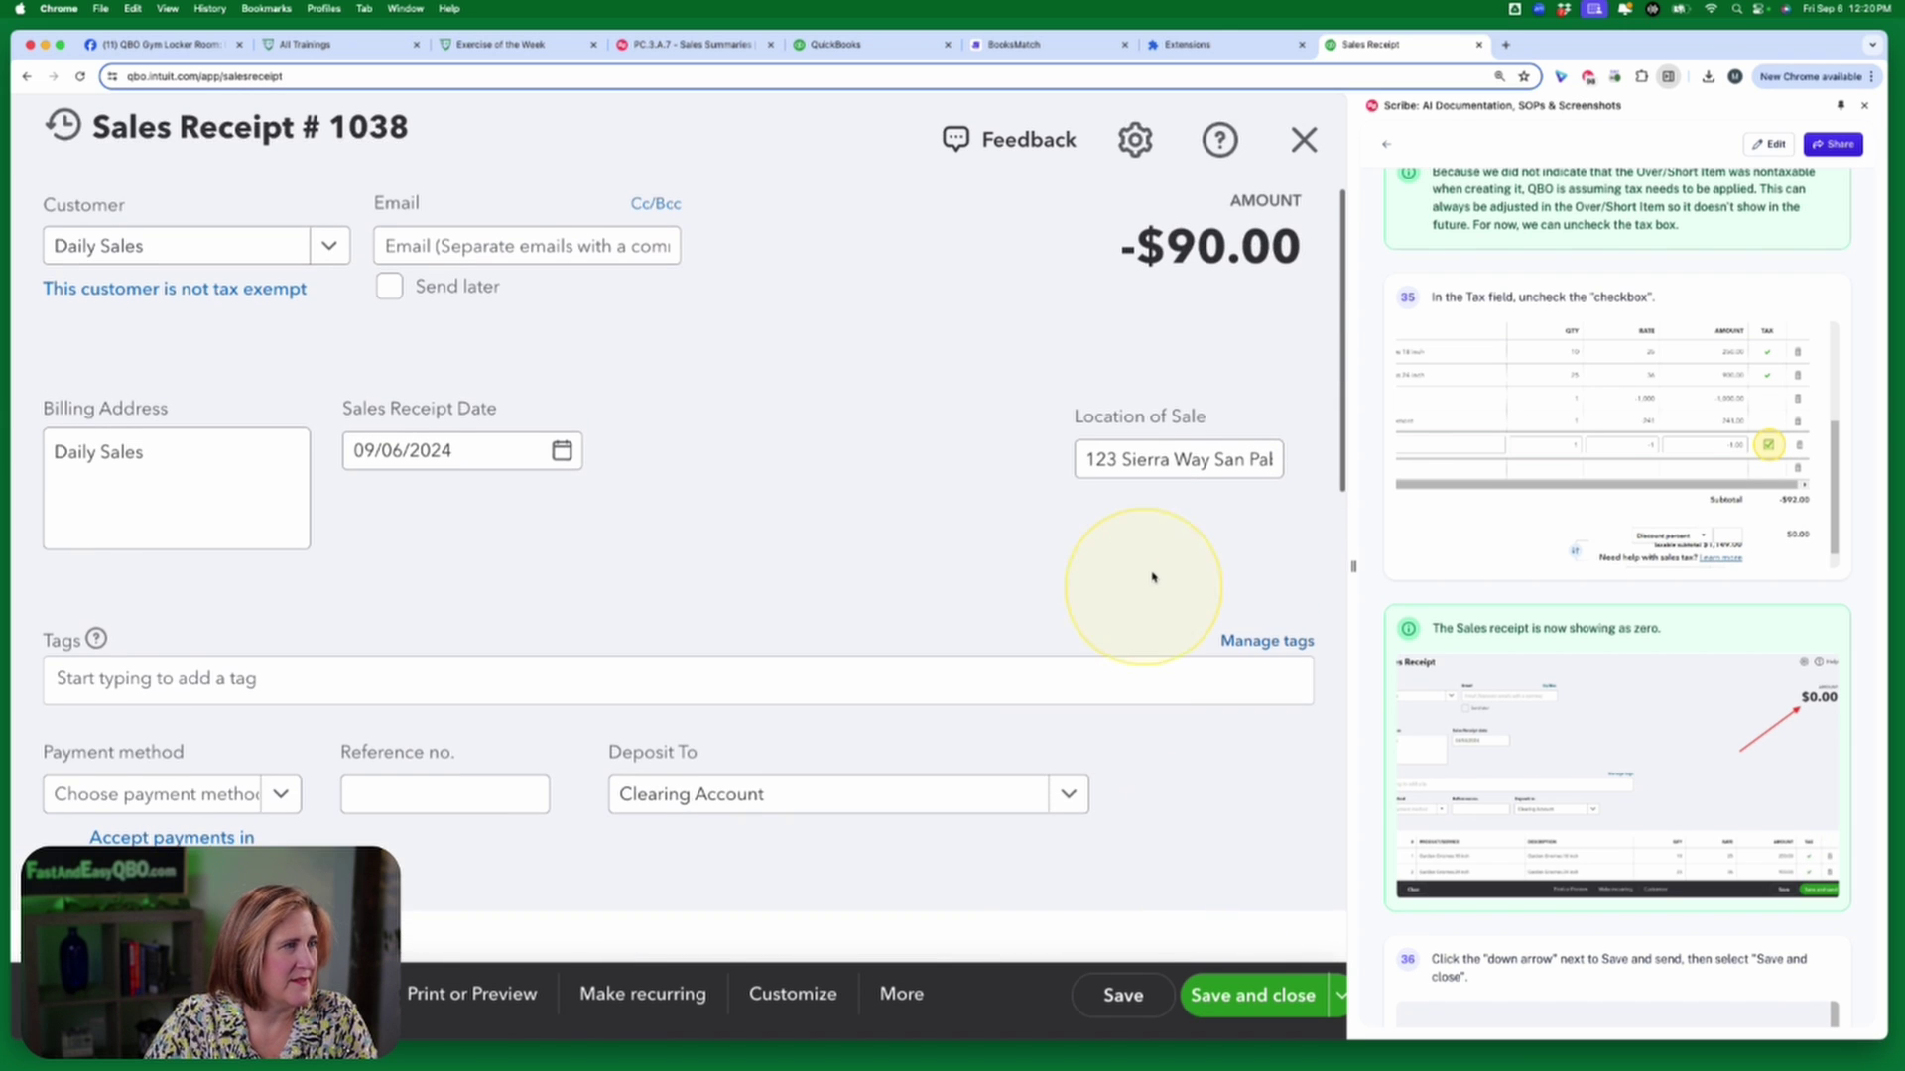
scroll(1153, 576, "down", 15)
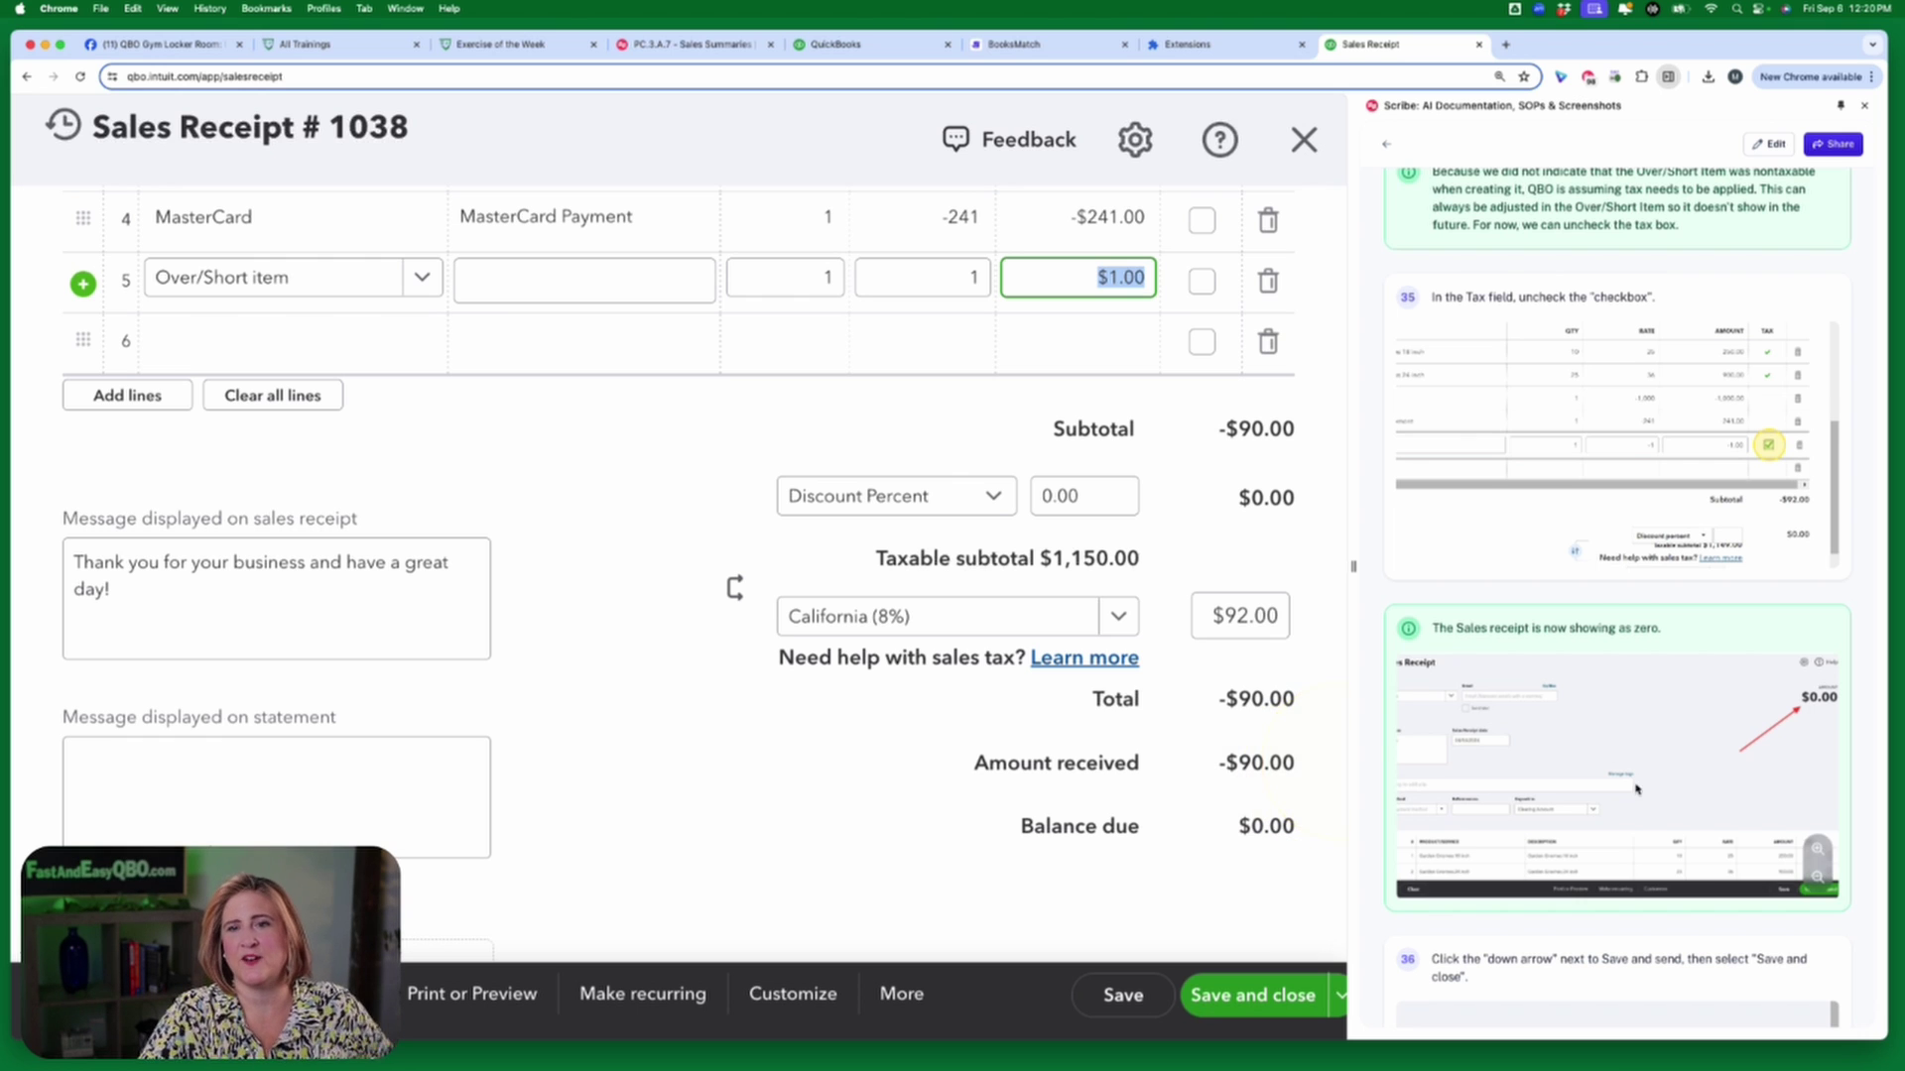
scroll(1637, 783, "down", 2)
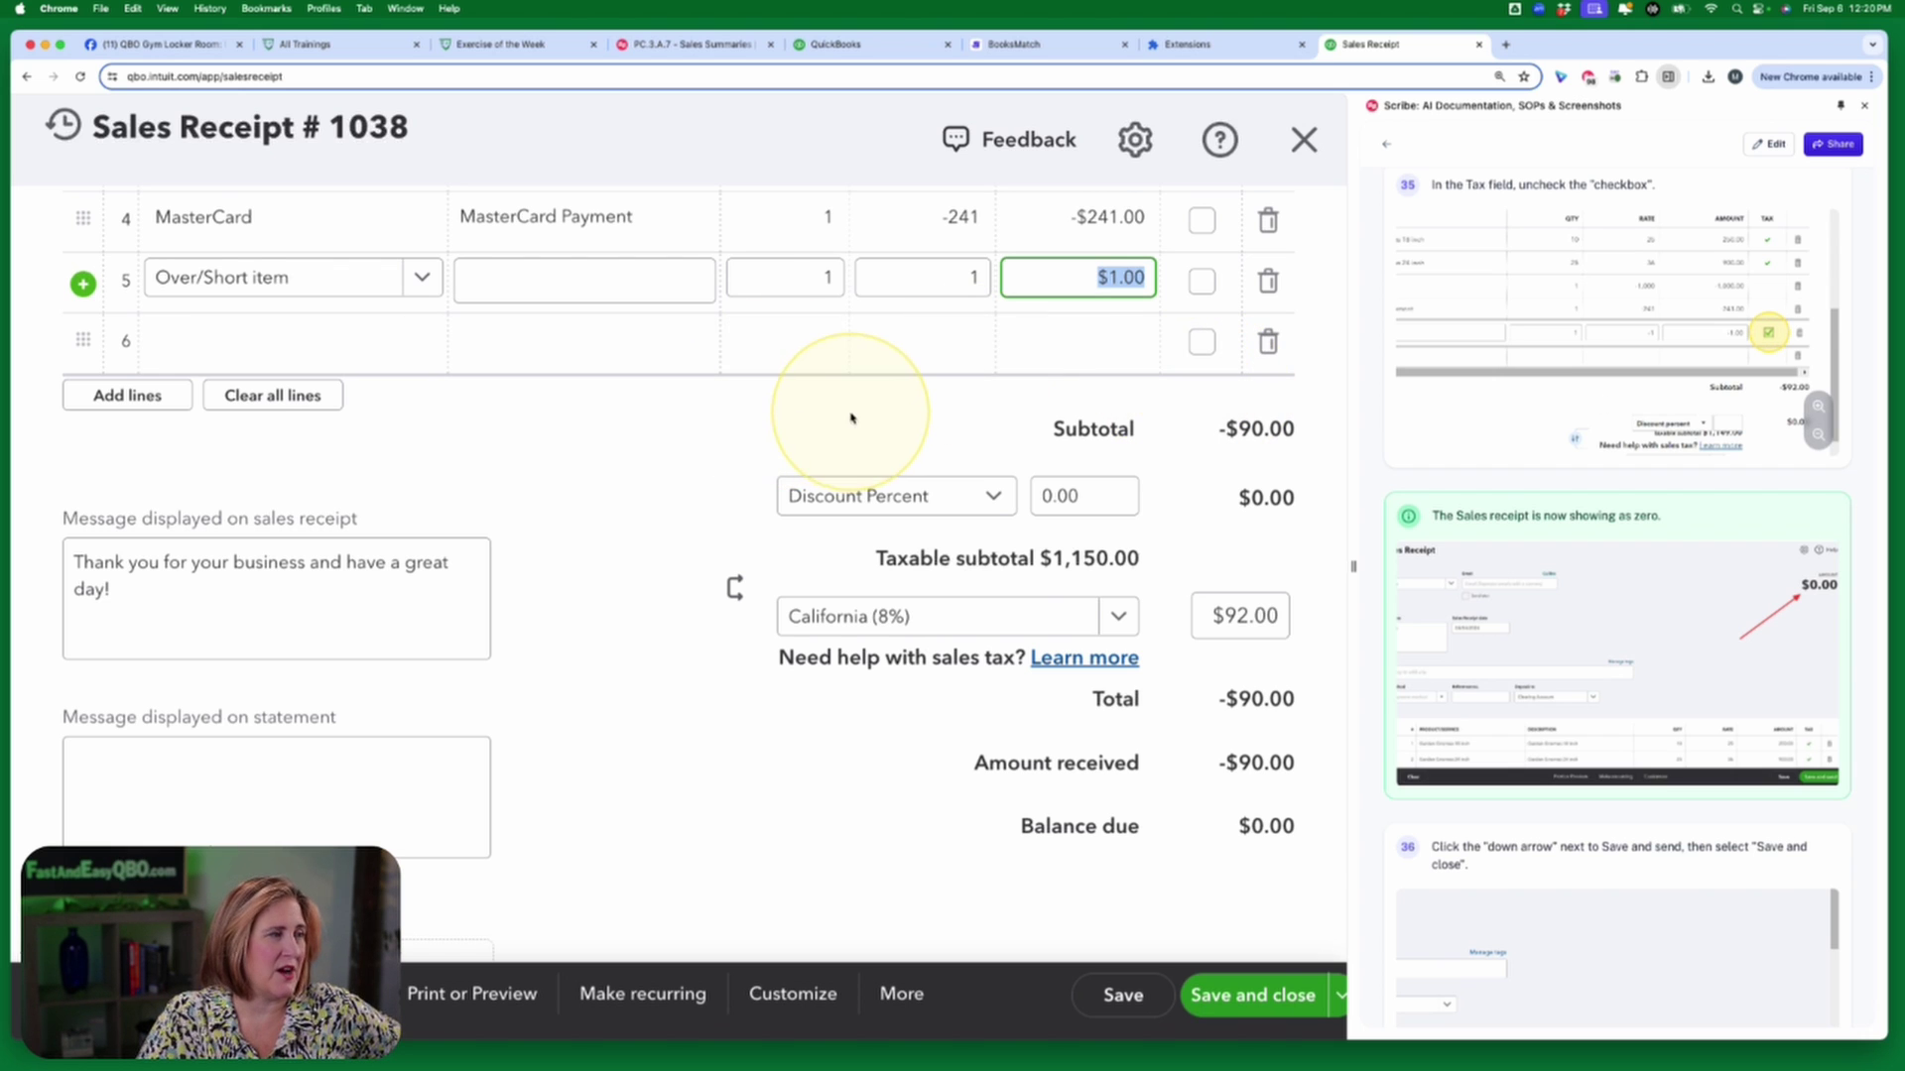
scroll(851, 417, "up", 3)
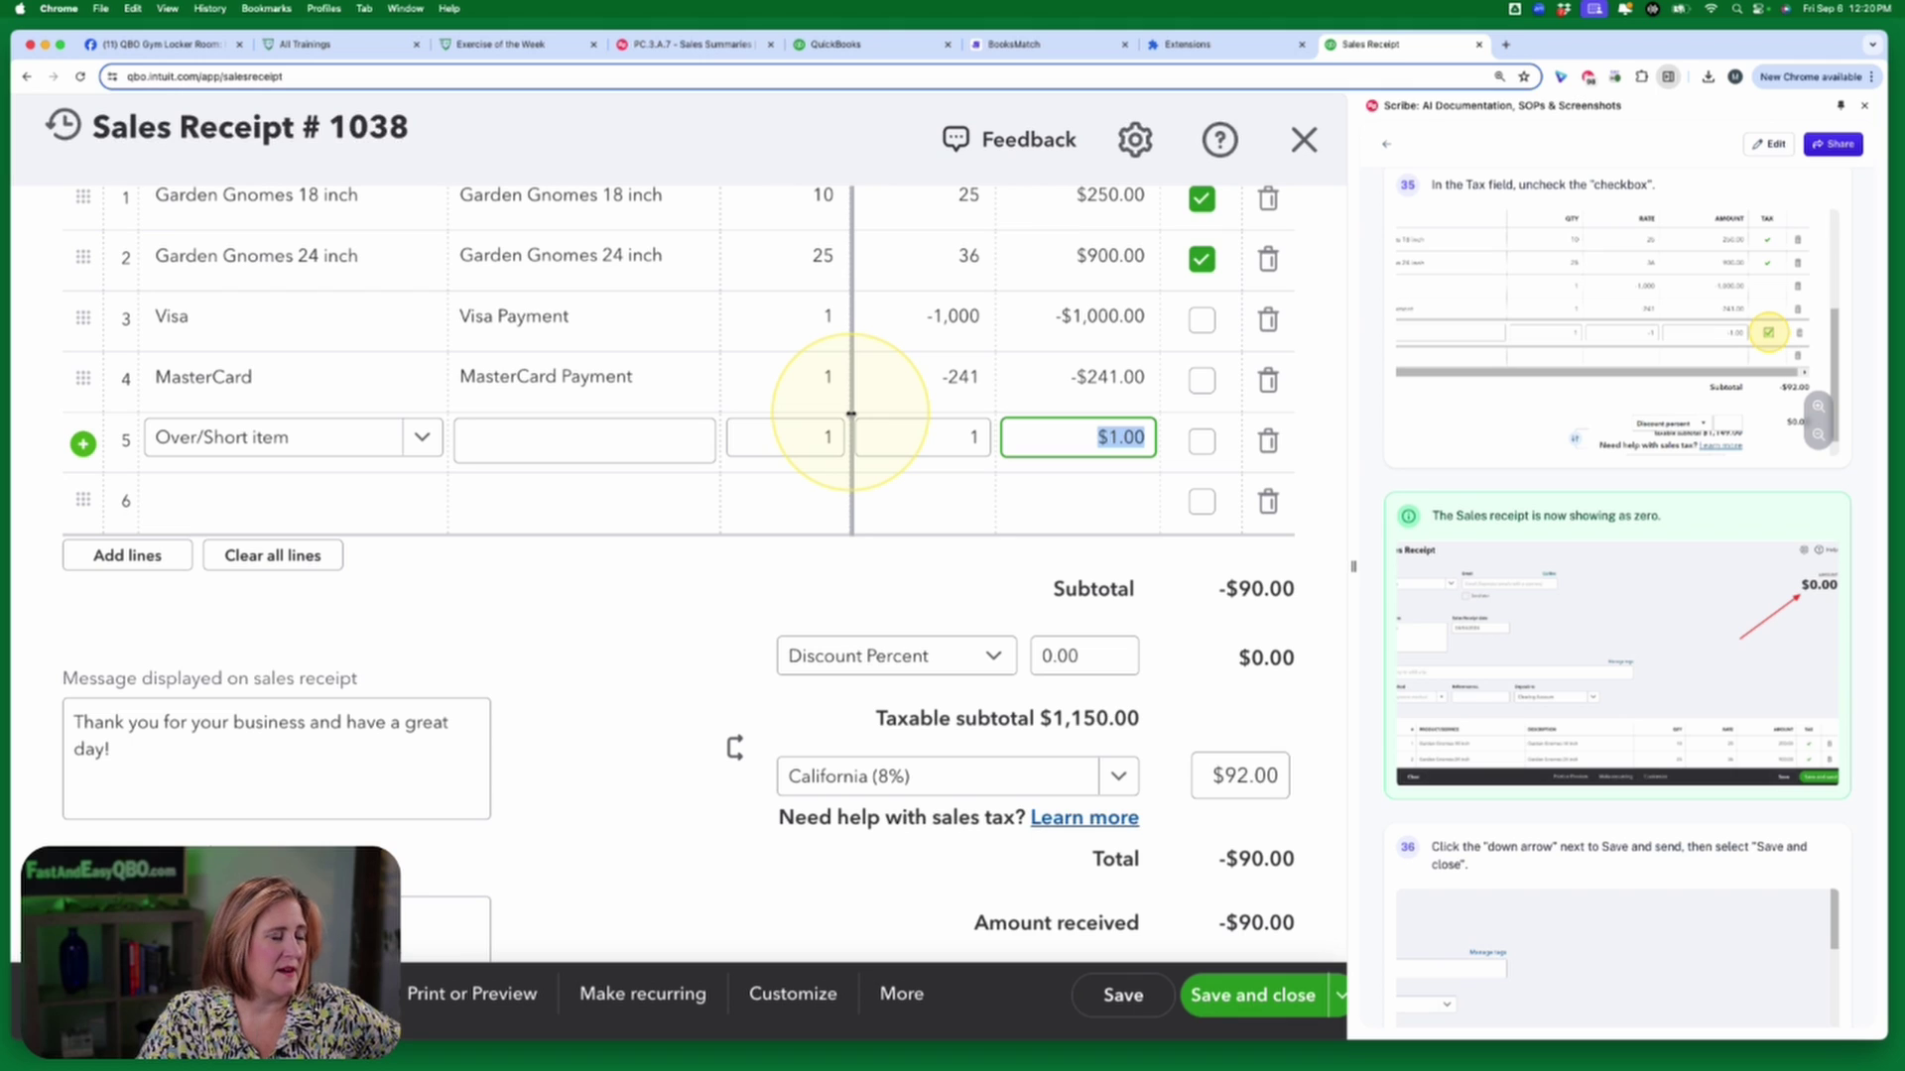